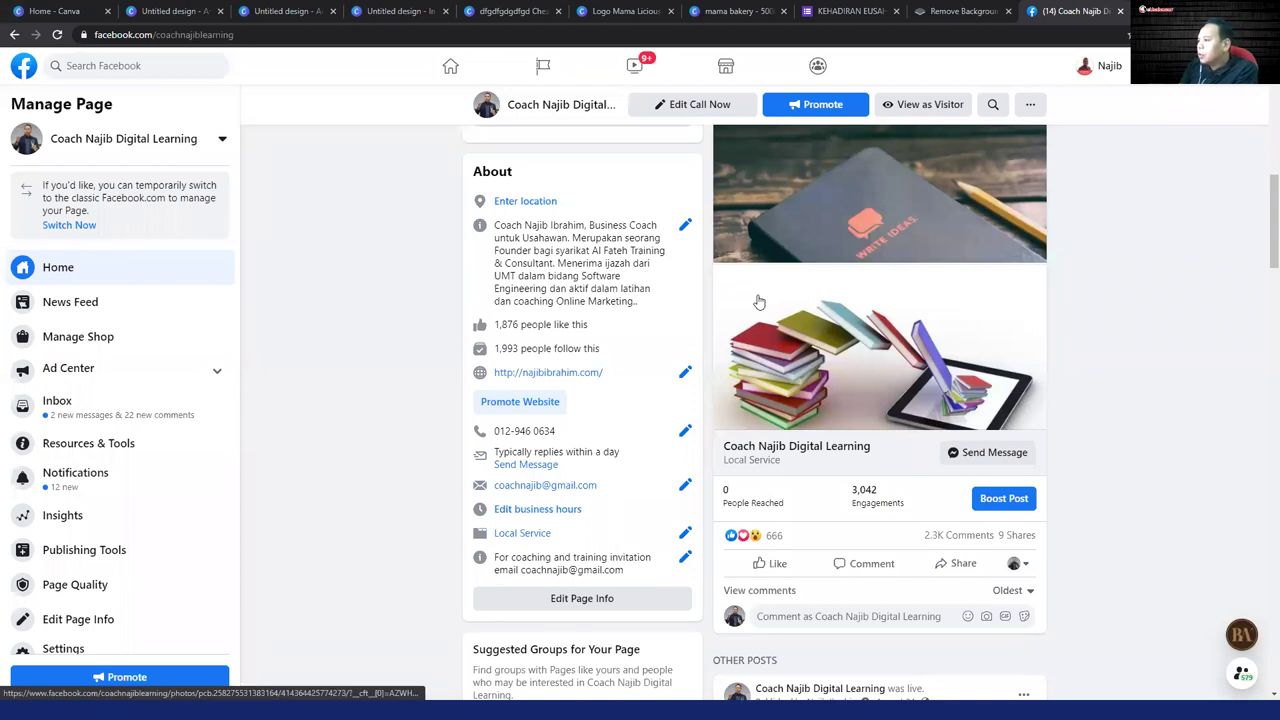
# - Go to the Facebook home feed and examine the types of content that can be created, such as page, ad, group and event
pyautogui.click(18, 76)
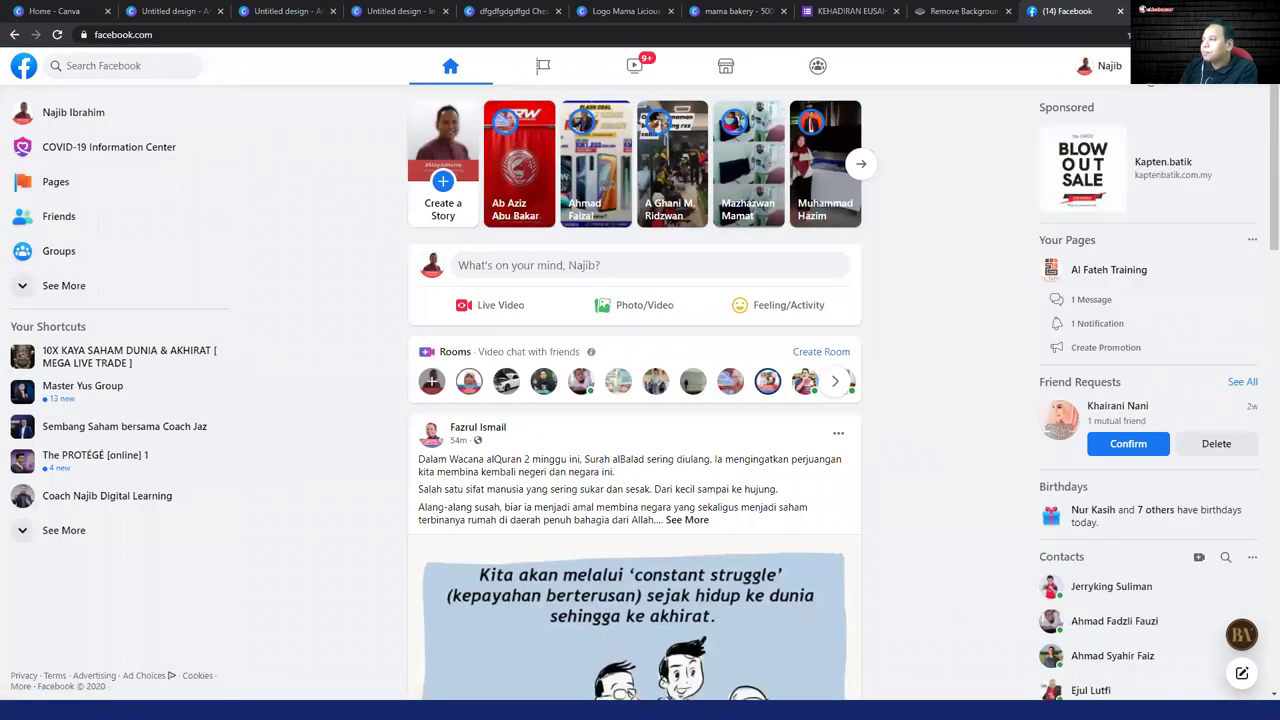
pyautogui.click(1150, 65)
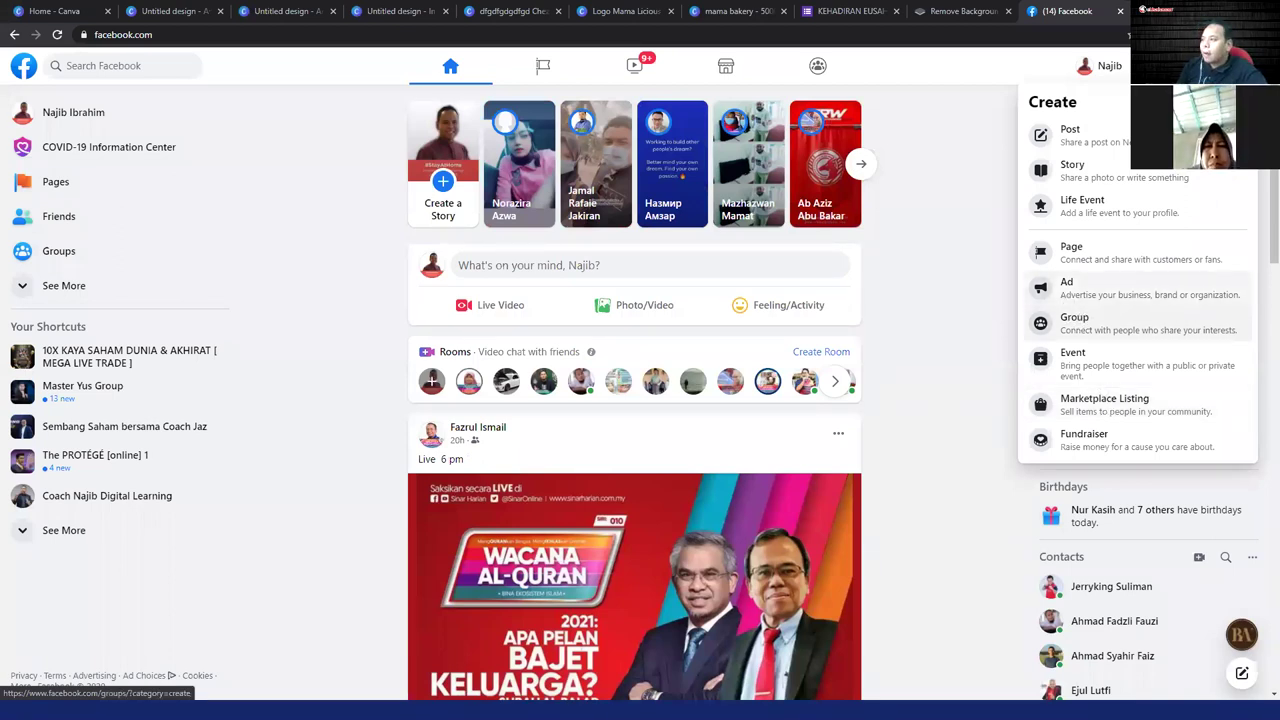
pyautogui.hotkey('ctrl', '+')
pyautogui.hotkey('ctrl', '+')
pyautogui.hotkey('ctrl', '+')
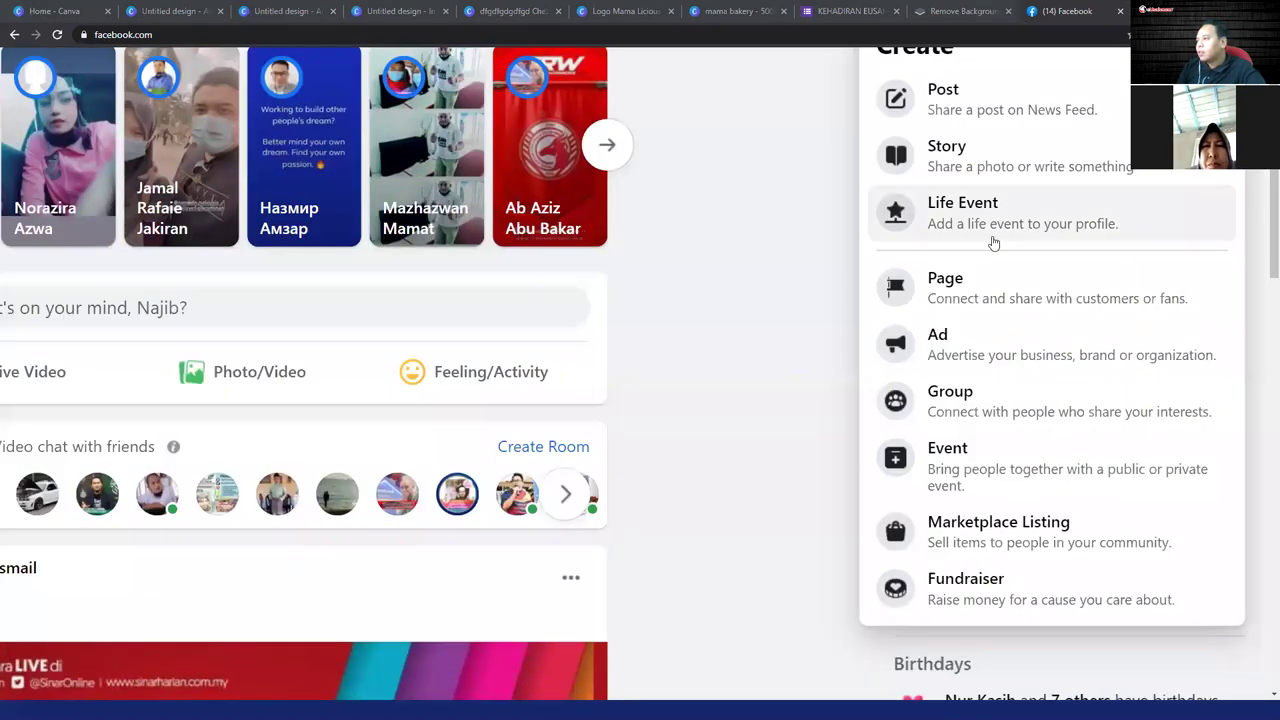
pyautogui.hotkey('ctrl', '0')
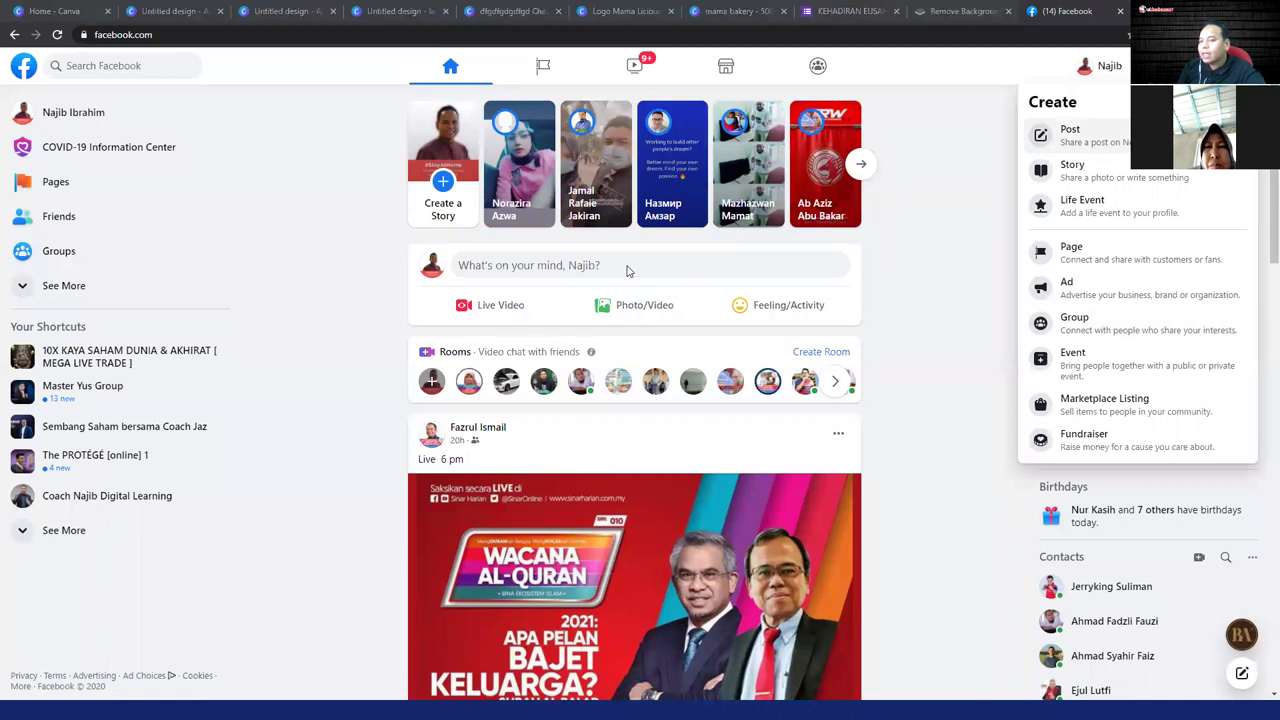
pyautogui.hotkey('ctrl', '+')
pyautogui.hotkey('ctrl', '+')
pyautogui.hotkey('ctrl', '+')
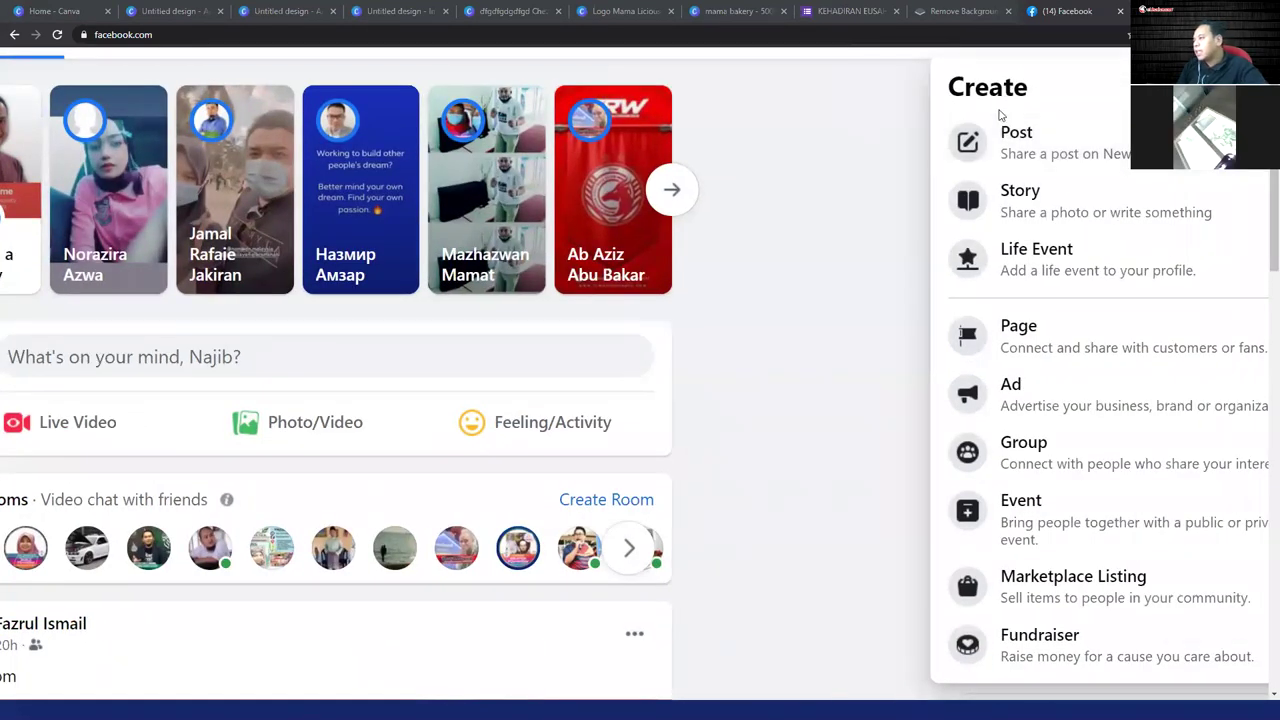
pyautogui.hscroll(2, 854, 249)
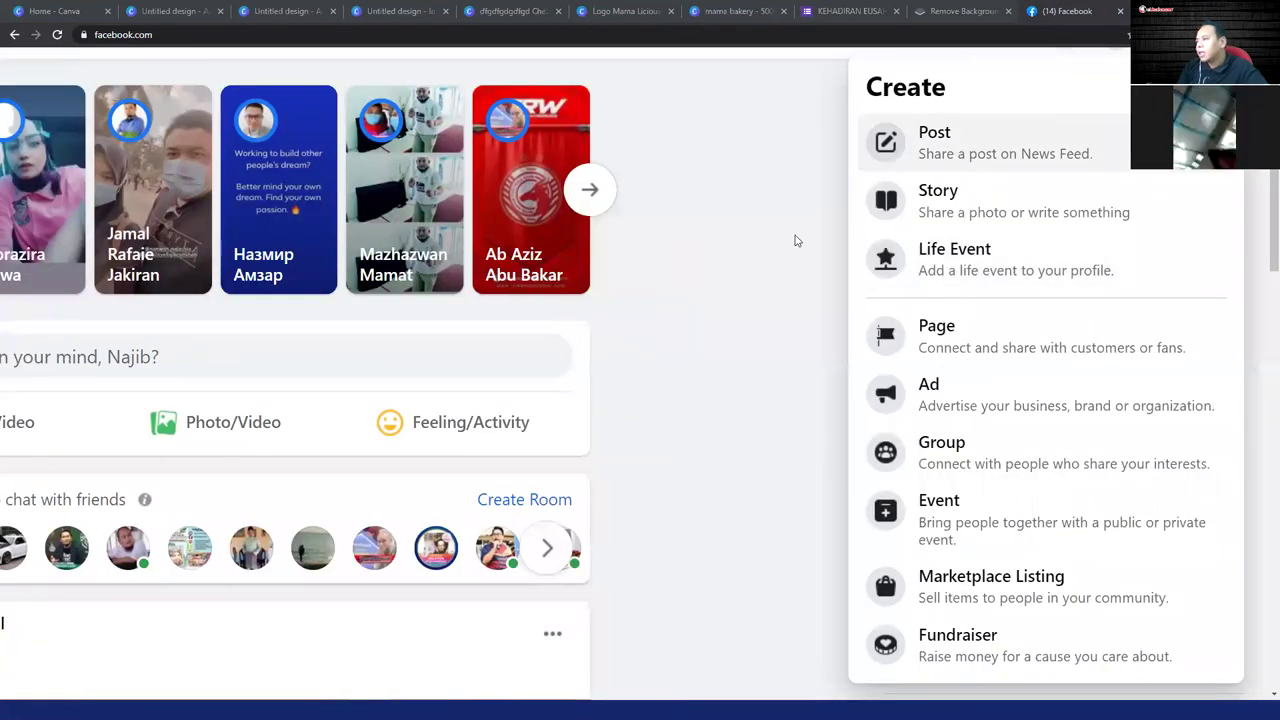
pyautogui.scroll(1, 930, 190)
pyautogui.scroll(-1, 972, 170)
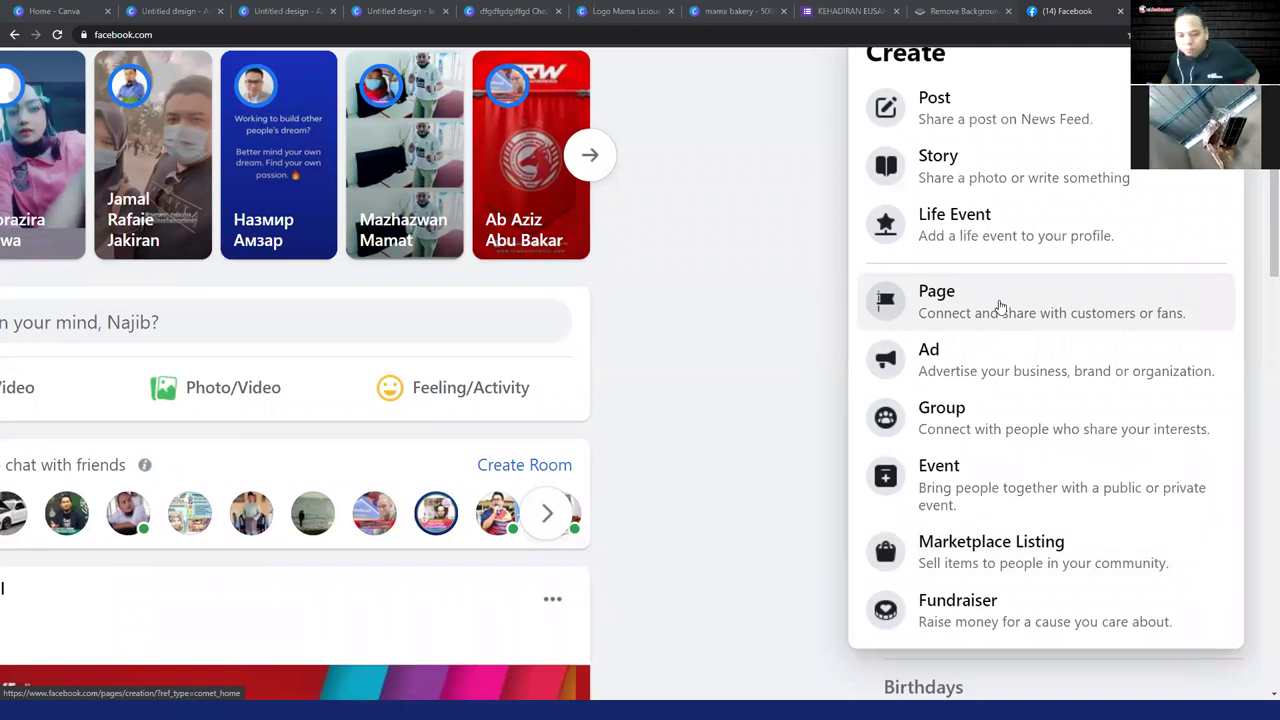
pyautogui.hotkey('ctrl', '-')
pyautogui.hotkey('ctrl', '-')
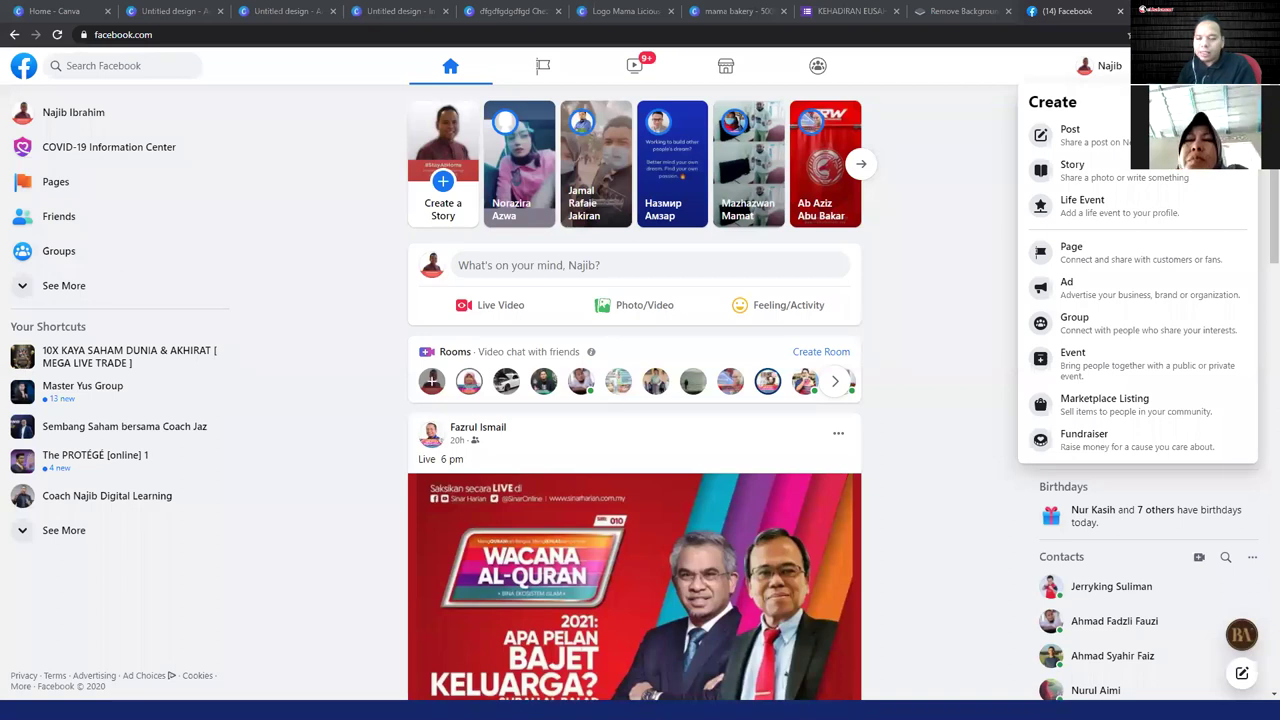
pyautogui.click(375, 208)
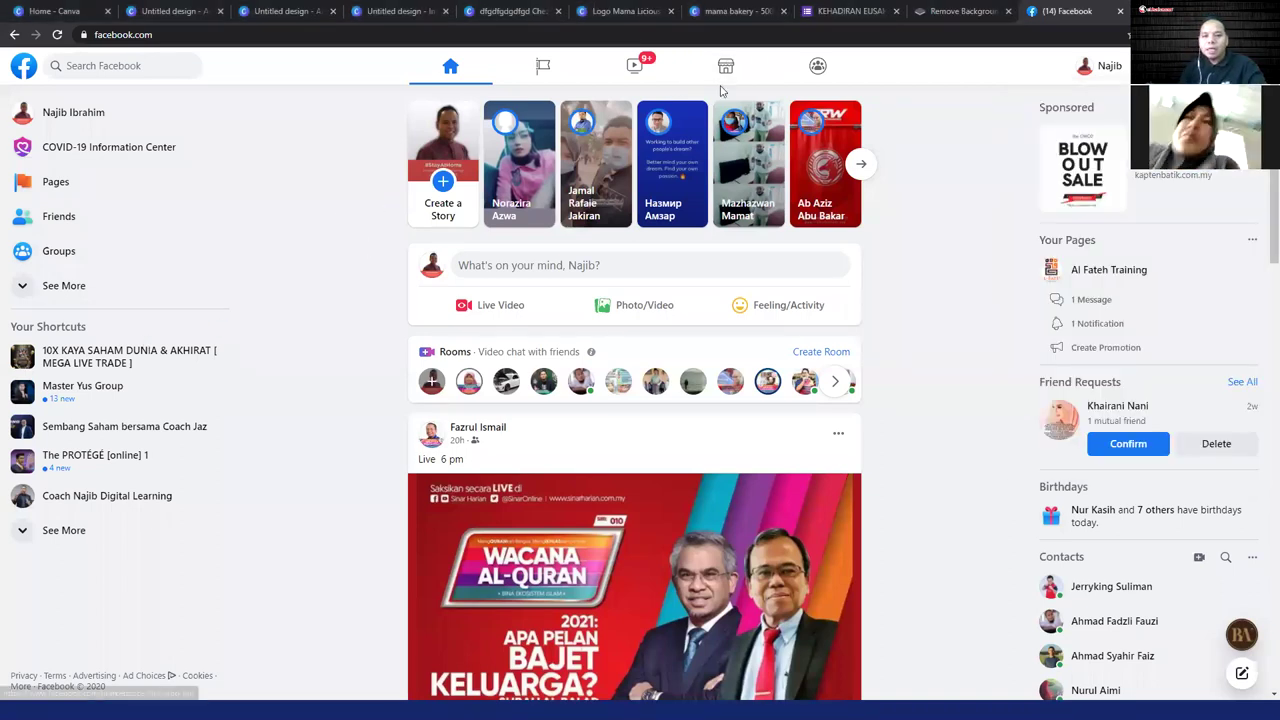
# - Open Facebook Marketplace from the home feed
pyautogui.keyDown('ctrl'); pyautogui.scroll(5, 660, 152); pyautogui.keyUp('ctrl')
pyautogui.keyDown('ctrl'); pyautogui.scroll(5, 660, 140); pyautogui.keyUp('ctrl')
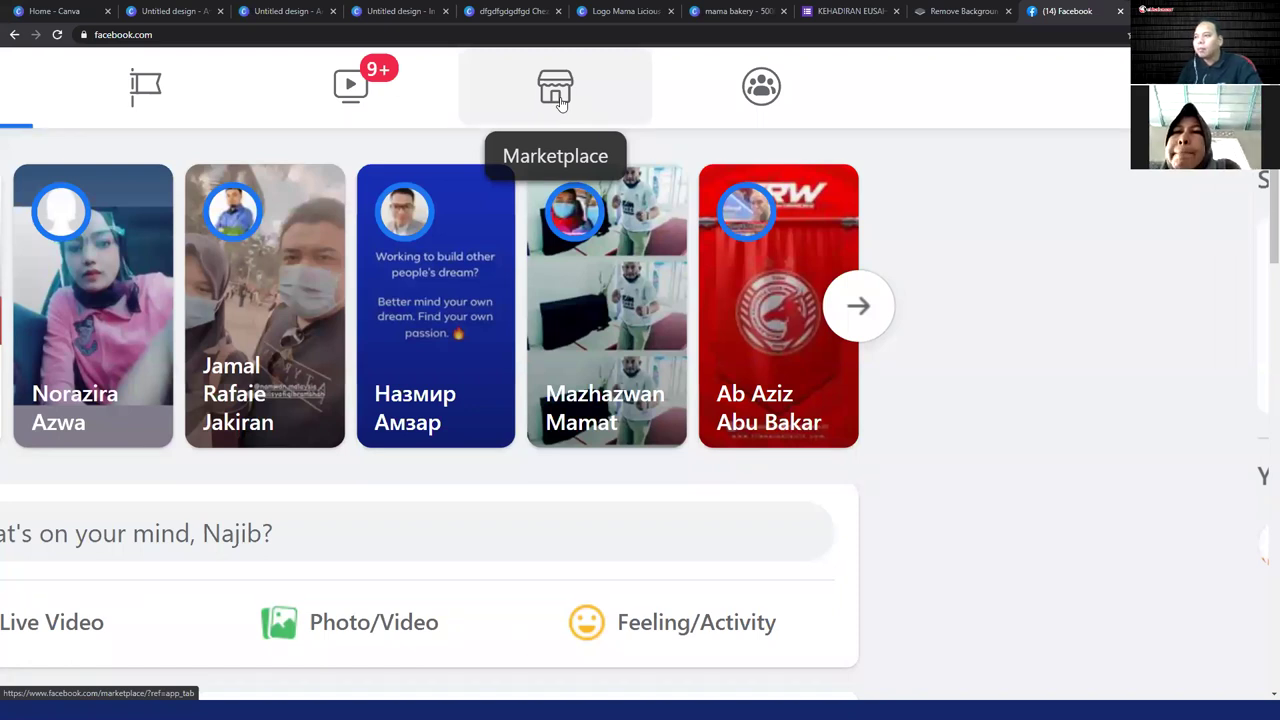
pyautogui.click(561, 103)
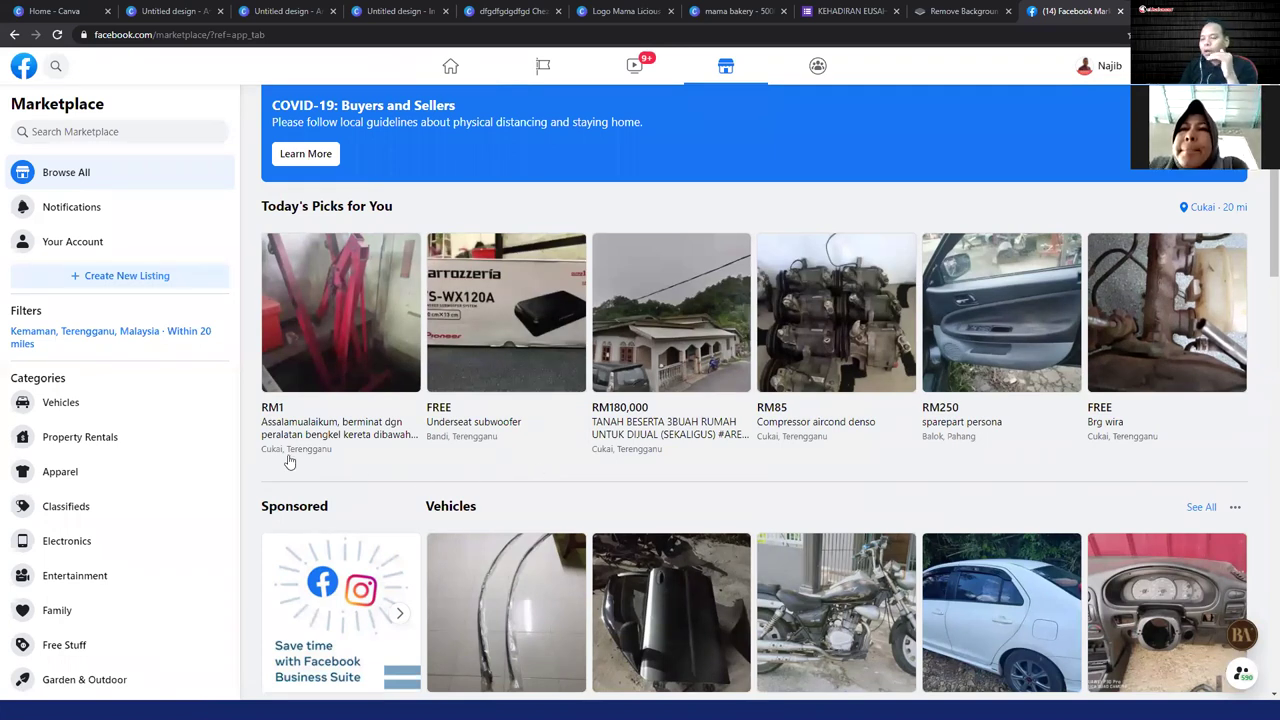
# - Change the Marketplace location filter to Kuala Terengganu, keeping the 20-mile radius, and apply it
pyautogui.click(147, 338)
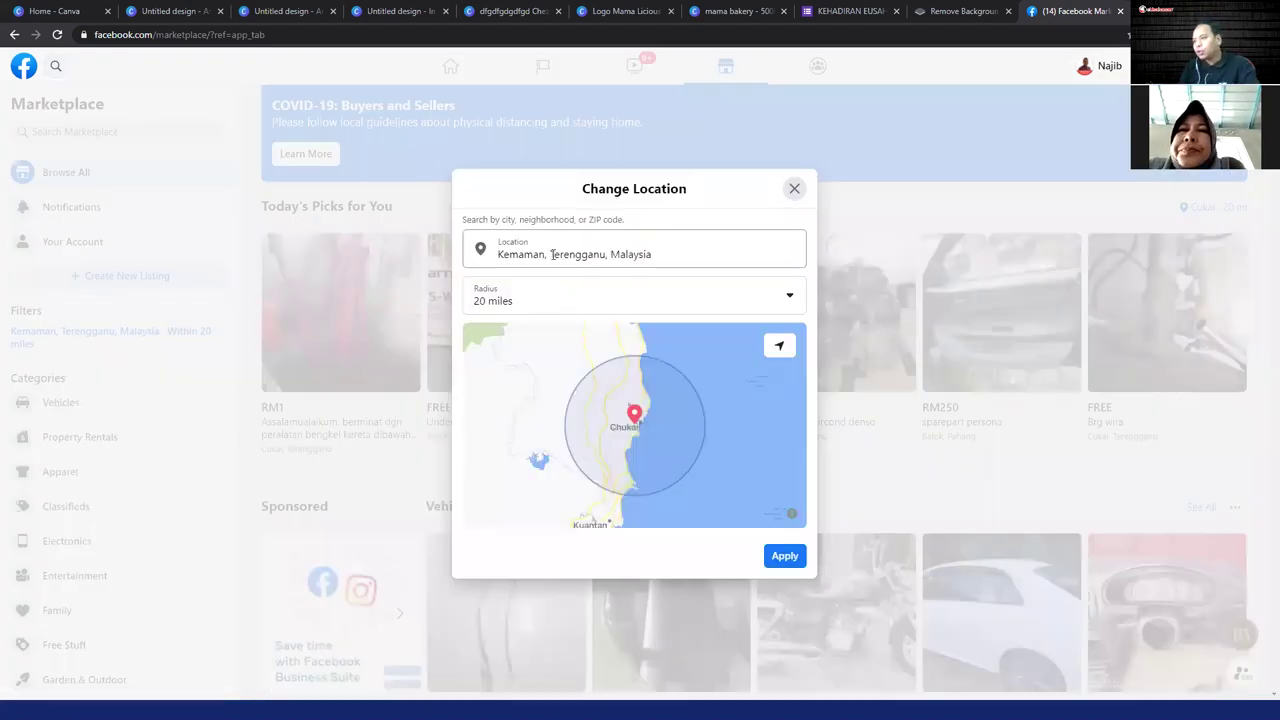
pyautogui.click(597, 255)
pyautogui.write('kuala tere')
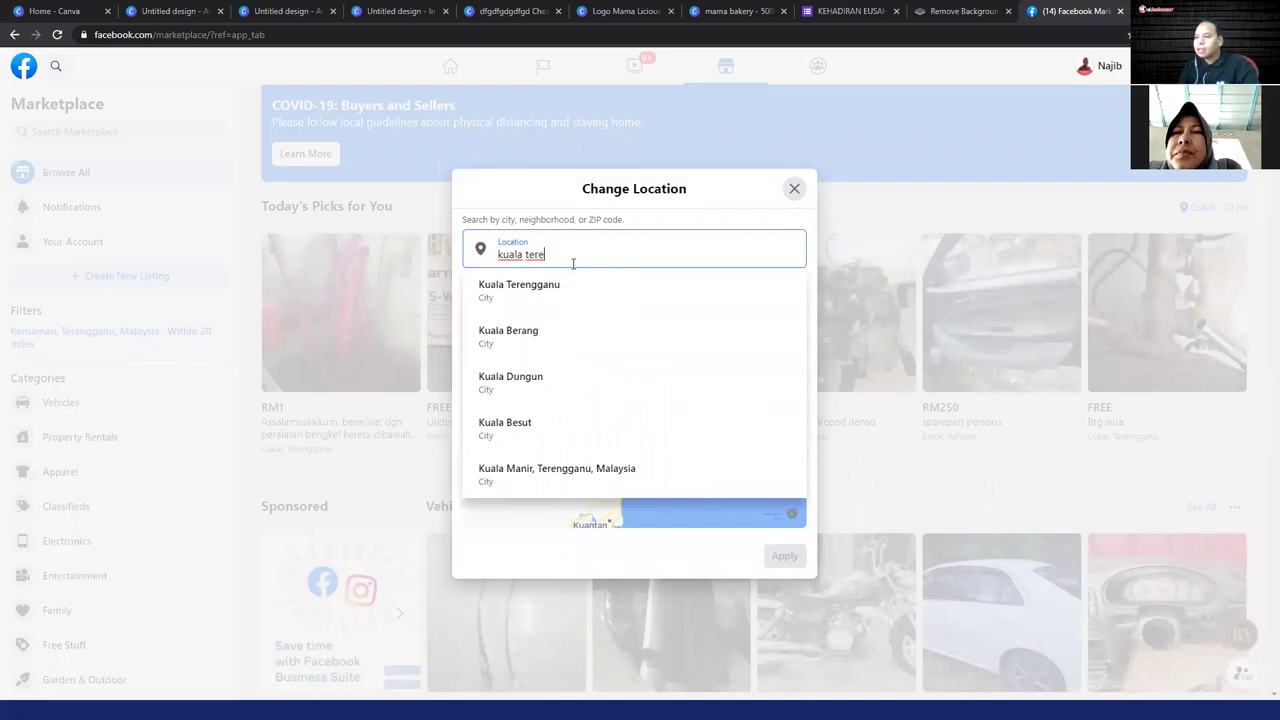
pyautogui.click(516, 292)
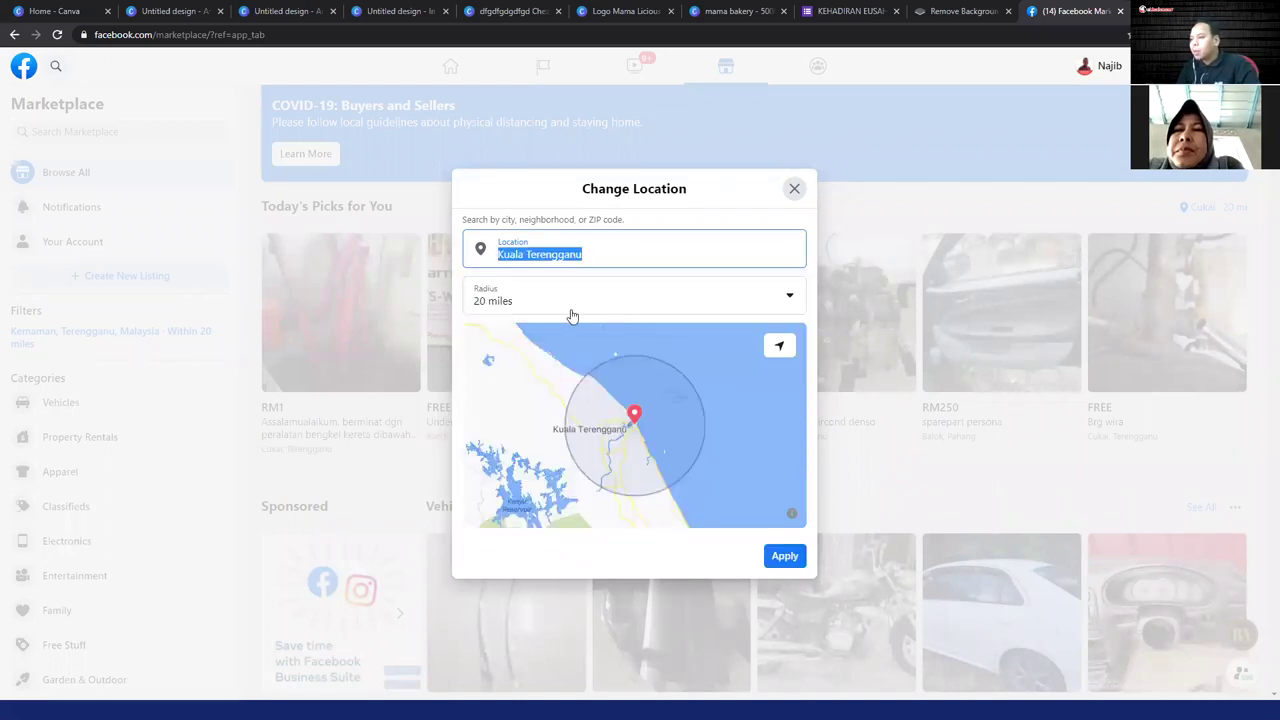
pyautogui.click(606, 314)
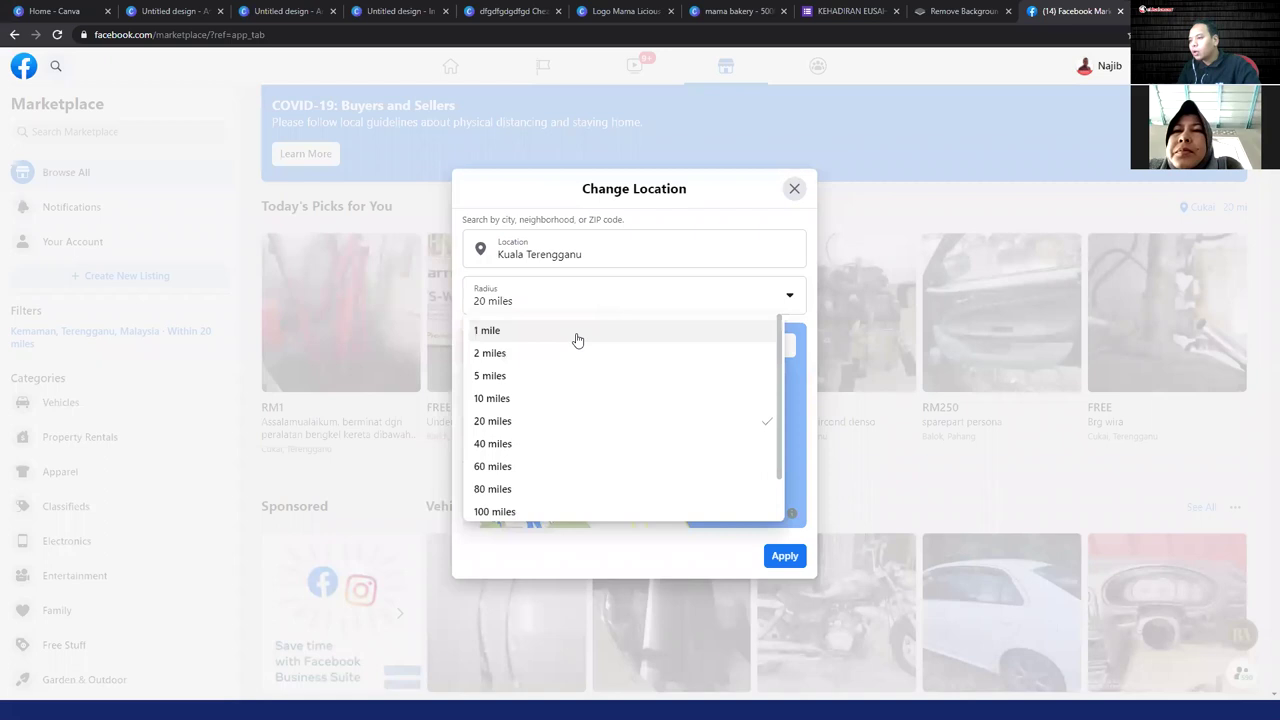
pyautogui.click(694, 297)
pyautogui.click(788, 559)
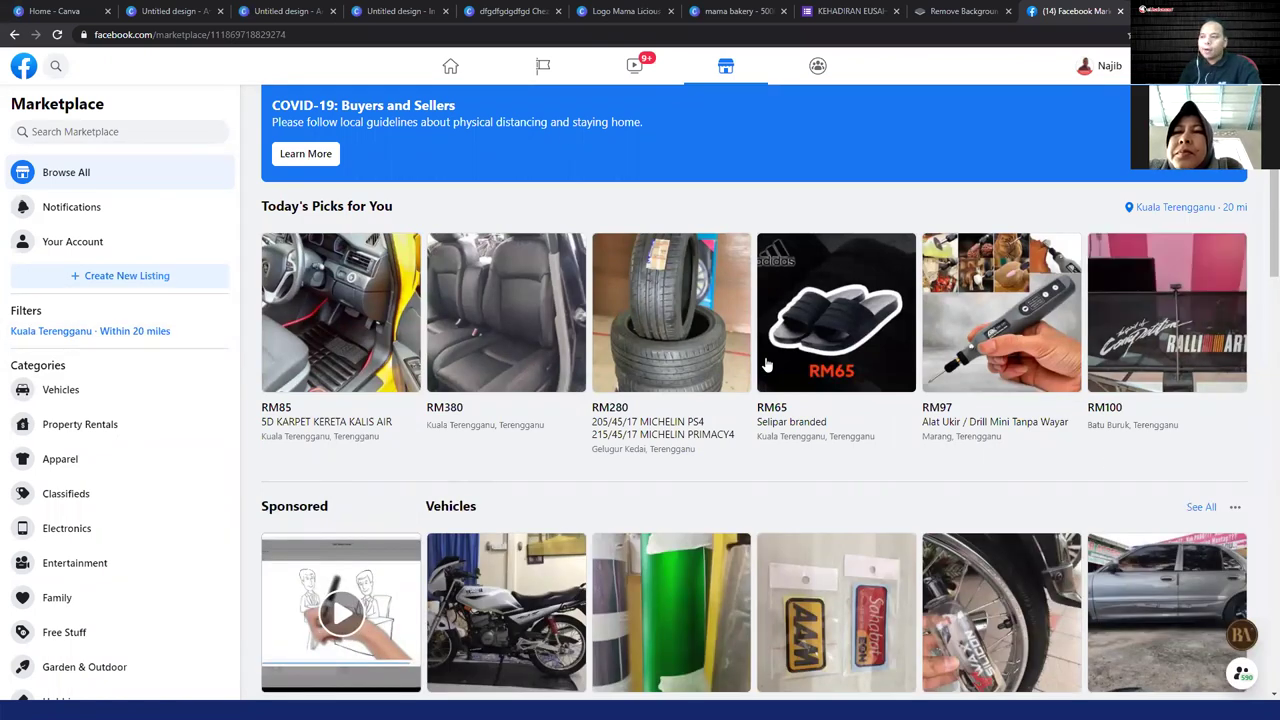
# - Browse the Marketplace listings offered around Kuala Terengganu across the different category sections and start a Marketplace search
pyautogui.scroll(-3, 751, 517)
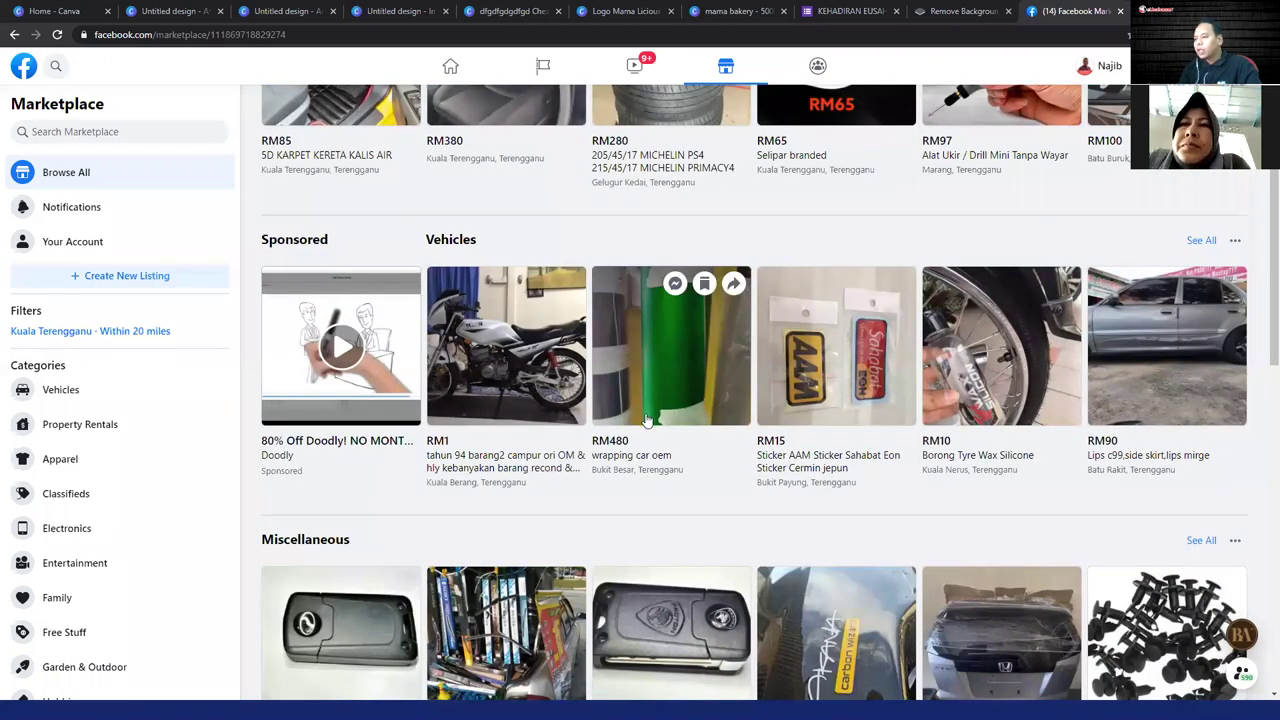
pyautogui.scroll(3, 647, 420)
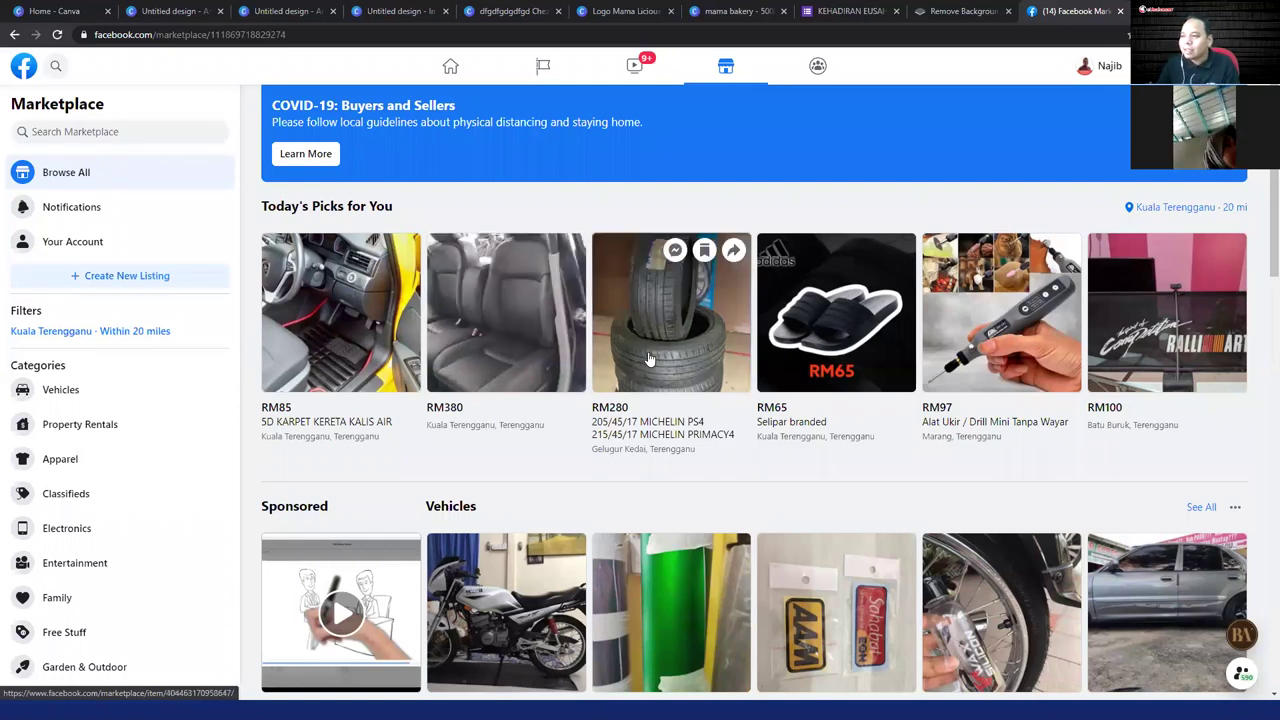
pyautogui.scroll(-8, 648, 363)
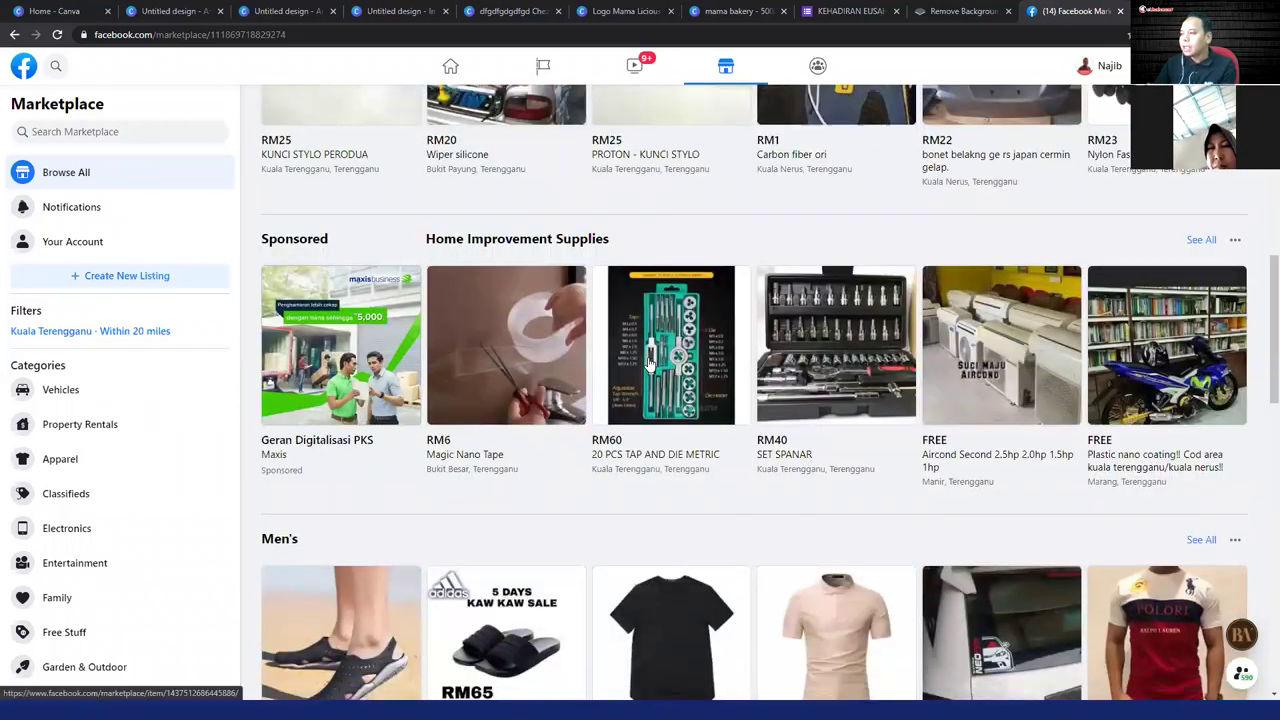
pyautogui.scroll(7, 648, 365)
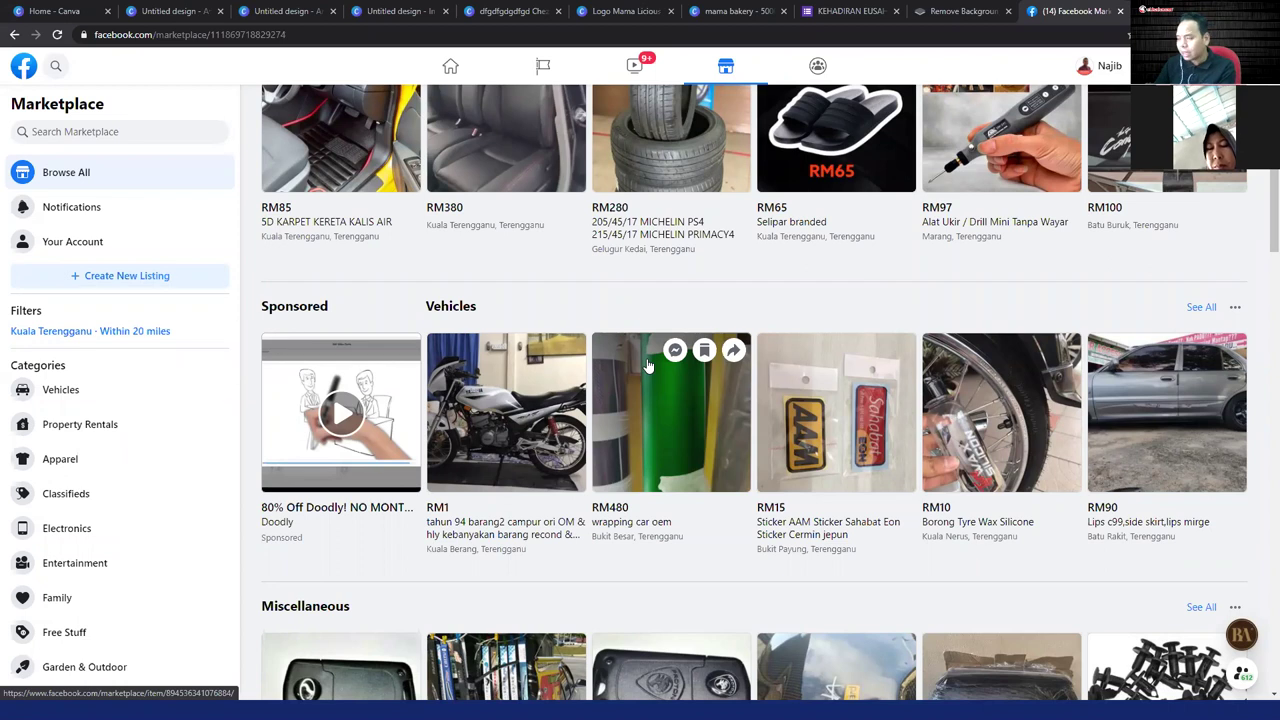
pyautogui.scroll(2, 648, 365)
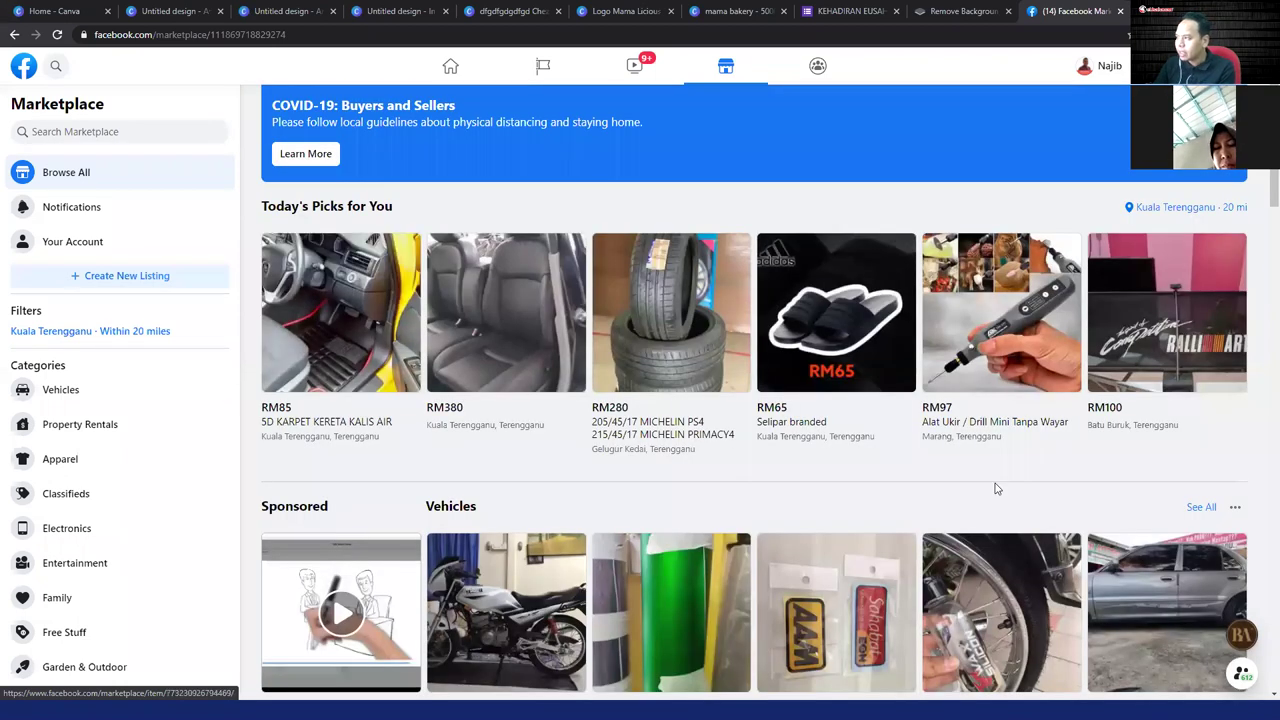
pyautogui.click(103, 139)
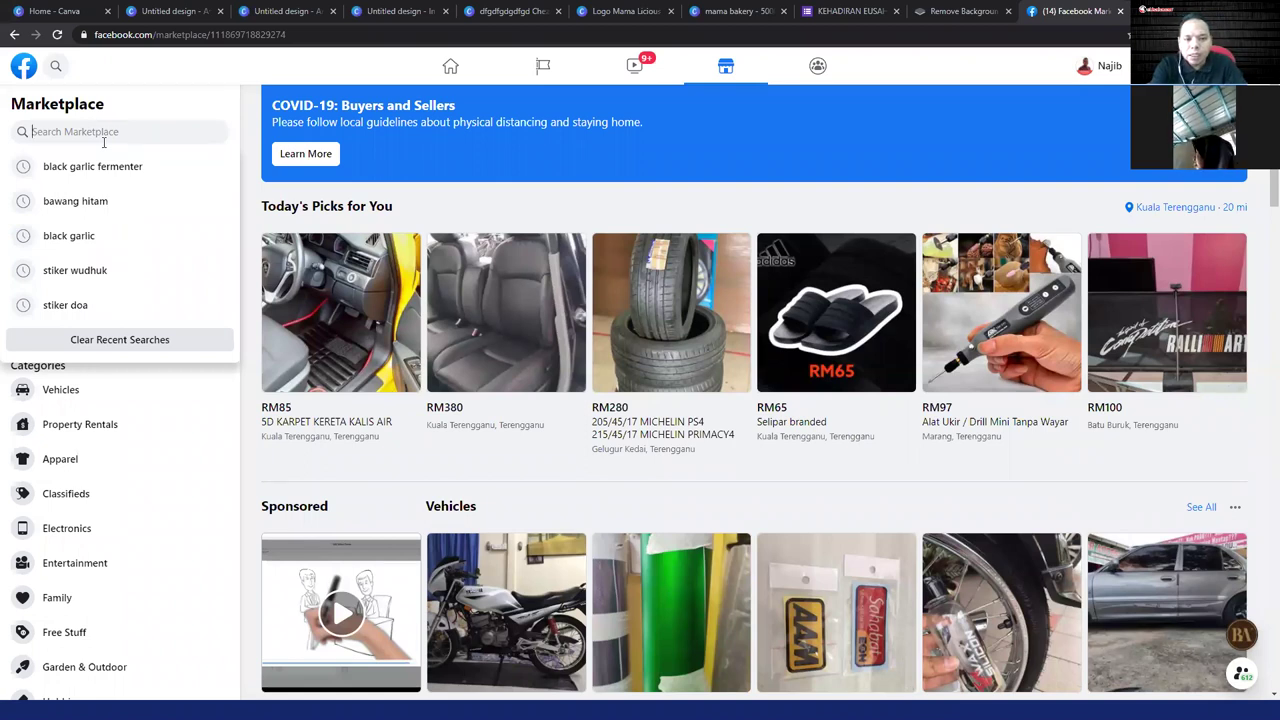
pyautogui.write('baker')
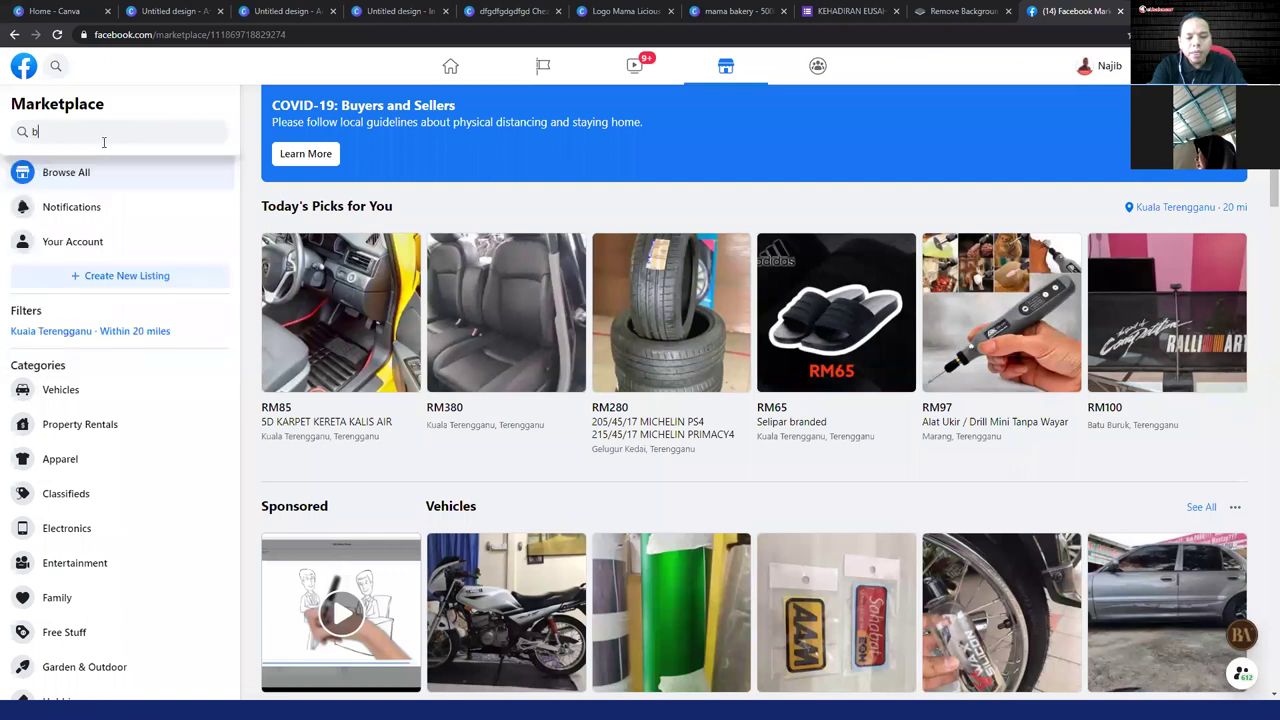
pyautogui.write('y')
pyautogui.press('BackSpace')
pyautogui.press('BackSpace')
pyautogui.press('BackSpace')
pyautogui.press('BackSpace')
pyautogui.press('BackSpace')
pyautogui.press('BackSpace')
# - Search Marketplace for "kek hari jadi" and examine the cake listings and the suggested search phrases
pyautogui.write('kek hari jadi')
pyautogui.press('Return')
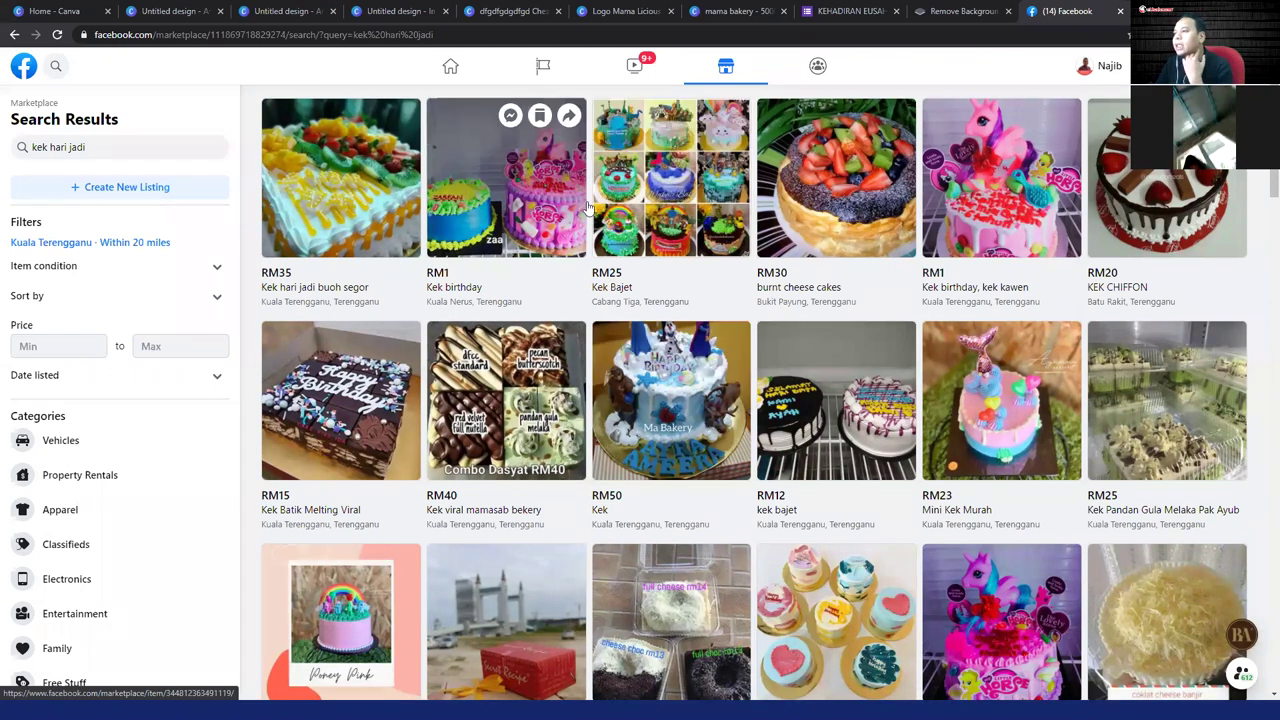
pyautogui.scroll(-3, 785, 352)
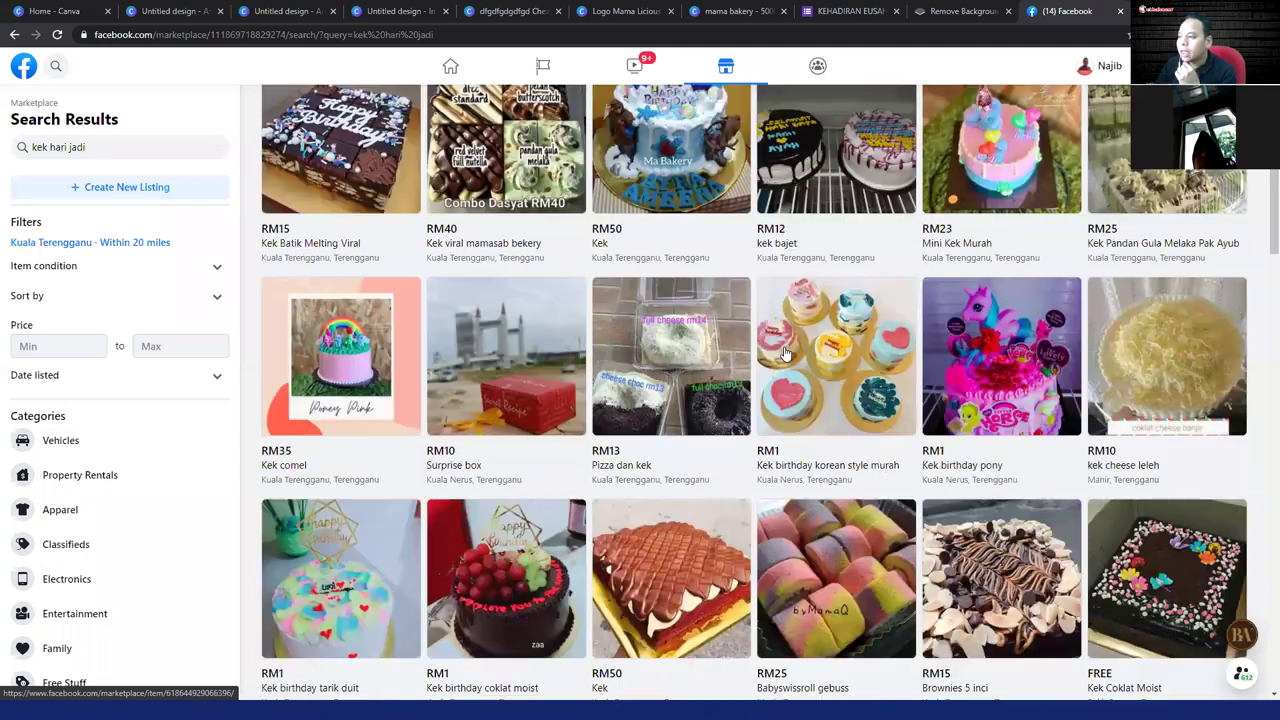
pyautogui.scroll(-8, 785, 352)
pyautogui.scroll(3, 785, 357)
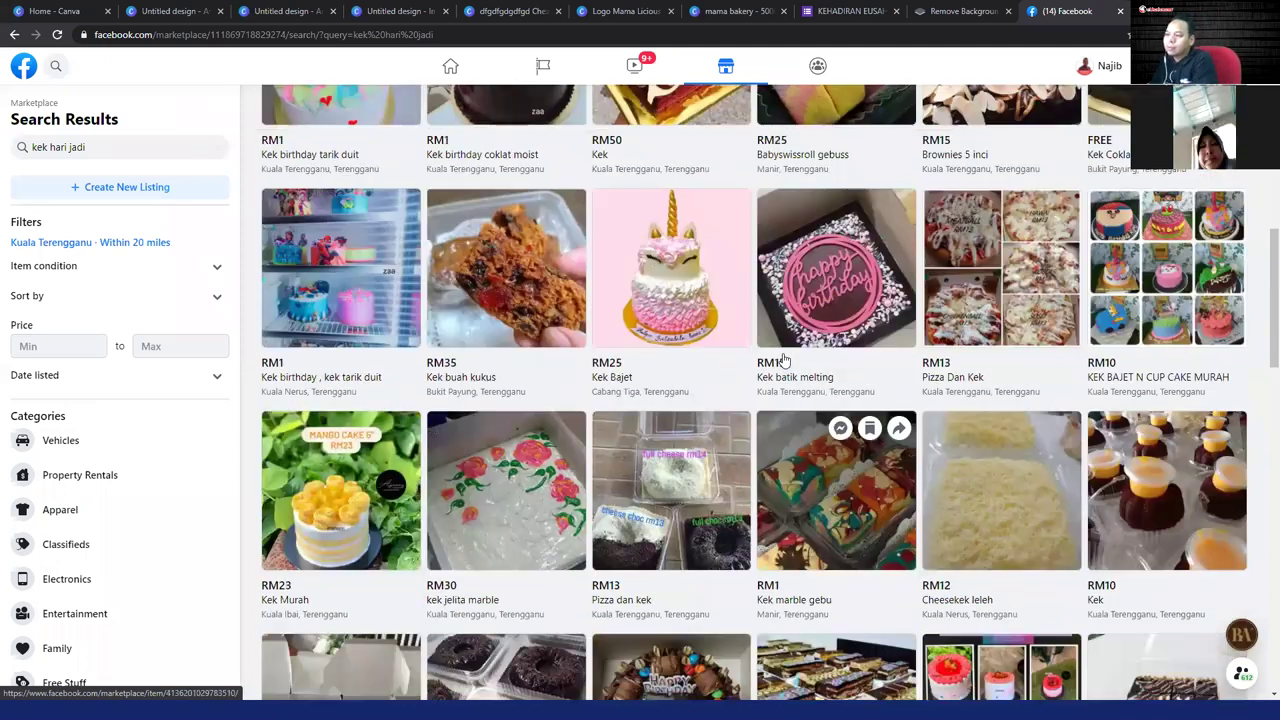
pyautogui.scroll(6, 785, 360)
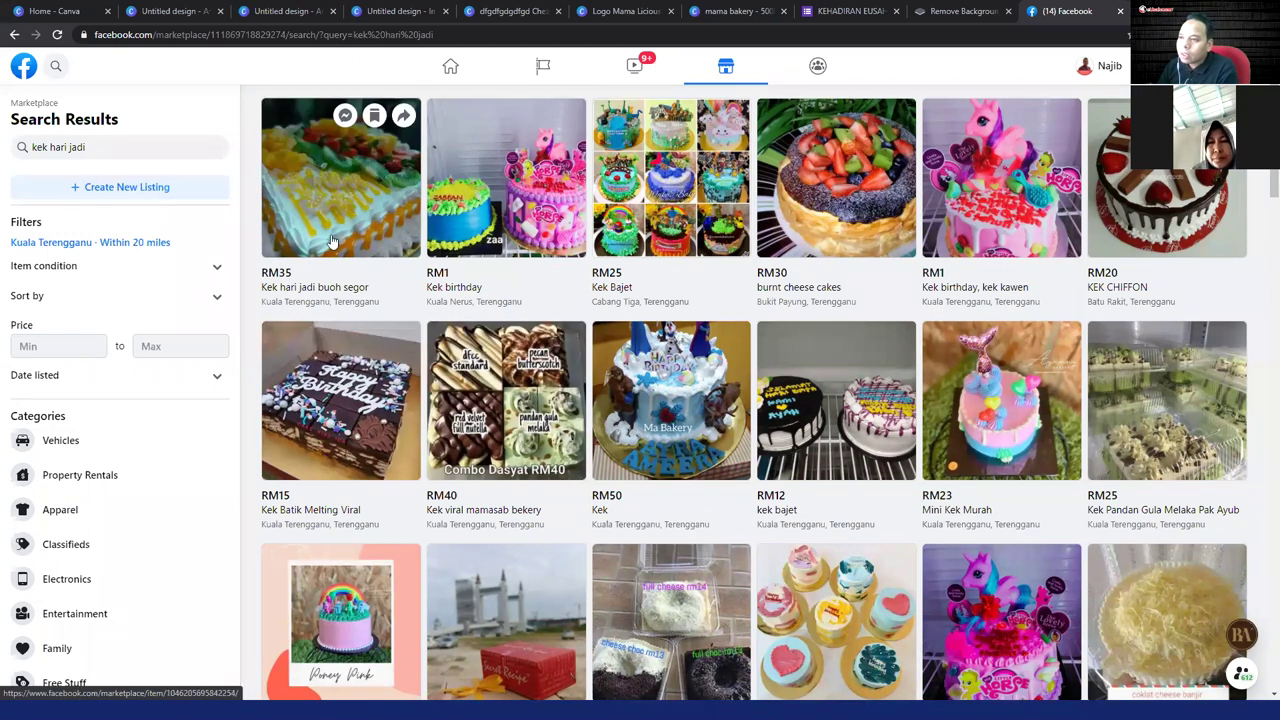
pyautogui.click(110, 148)
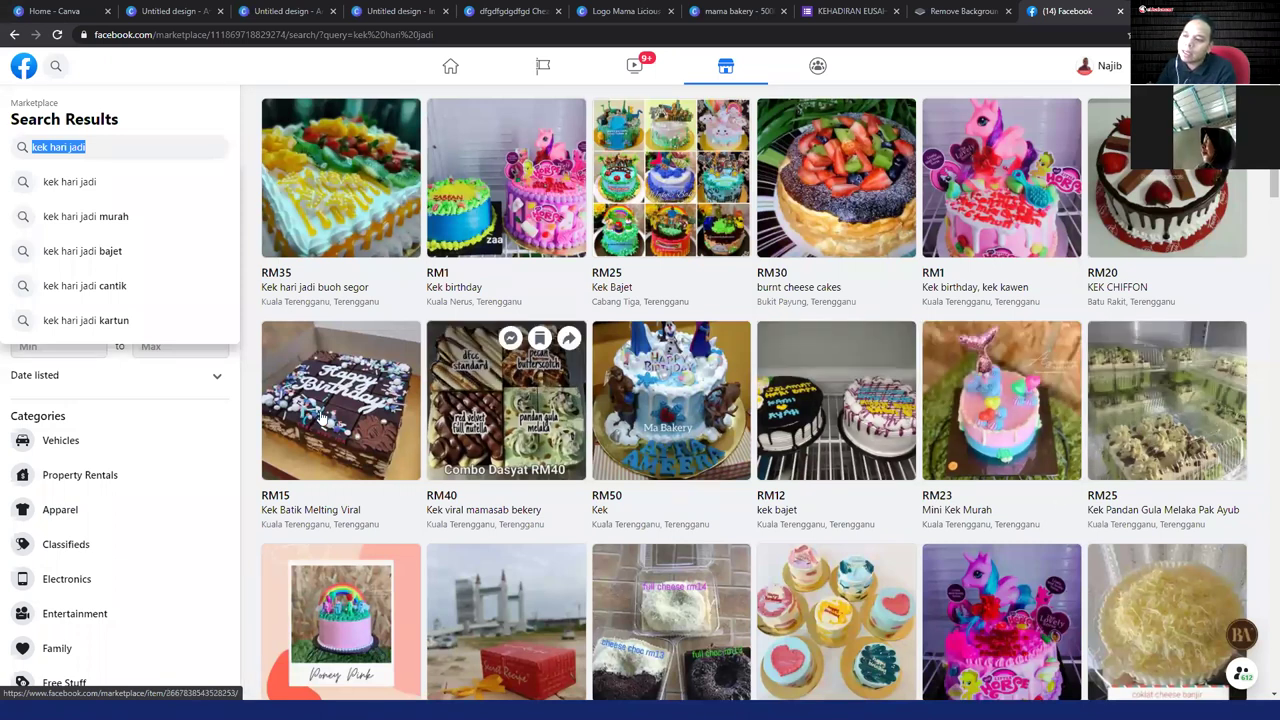
pyautogui.click(232, 405)
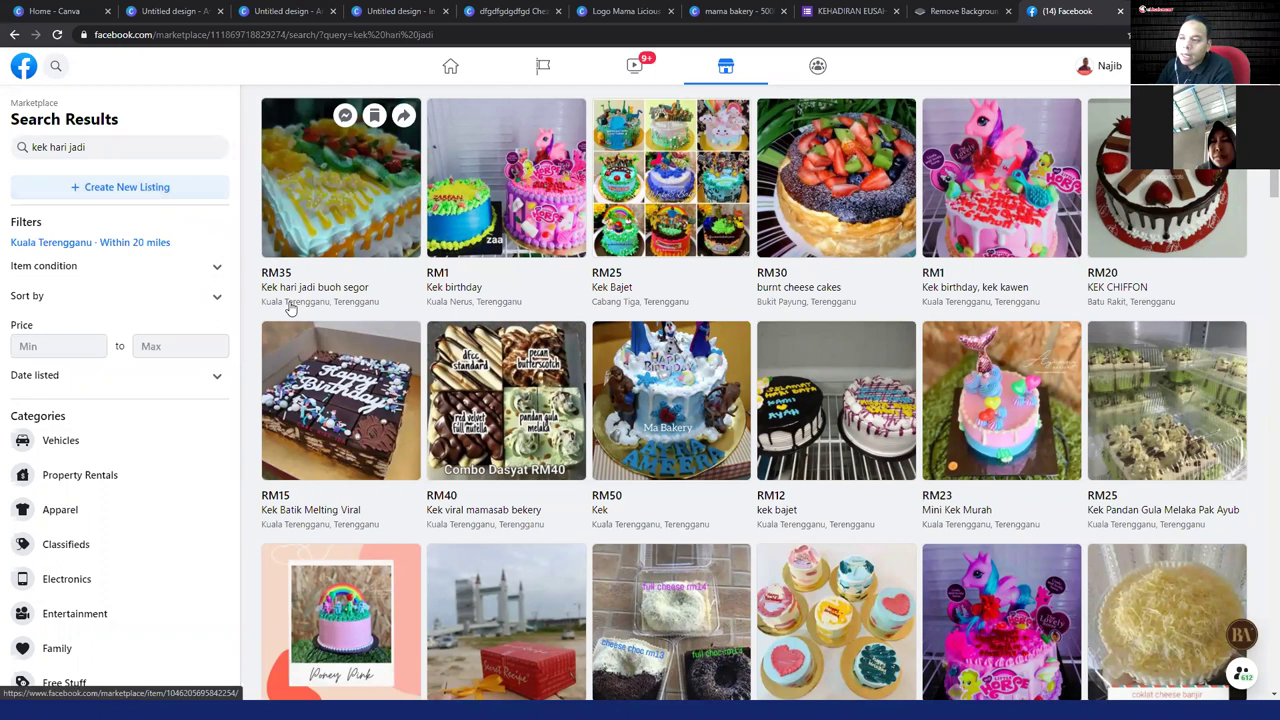
# - Start a new Item for Sale listing and add a photo to it from the Branding Creative pictures folder
pyautogui.click(148, 200)
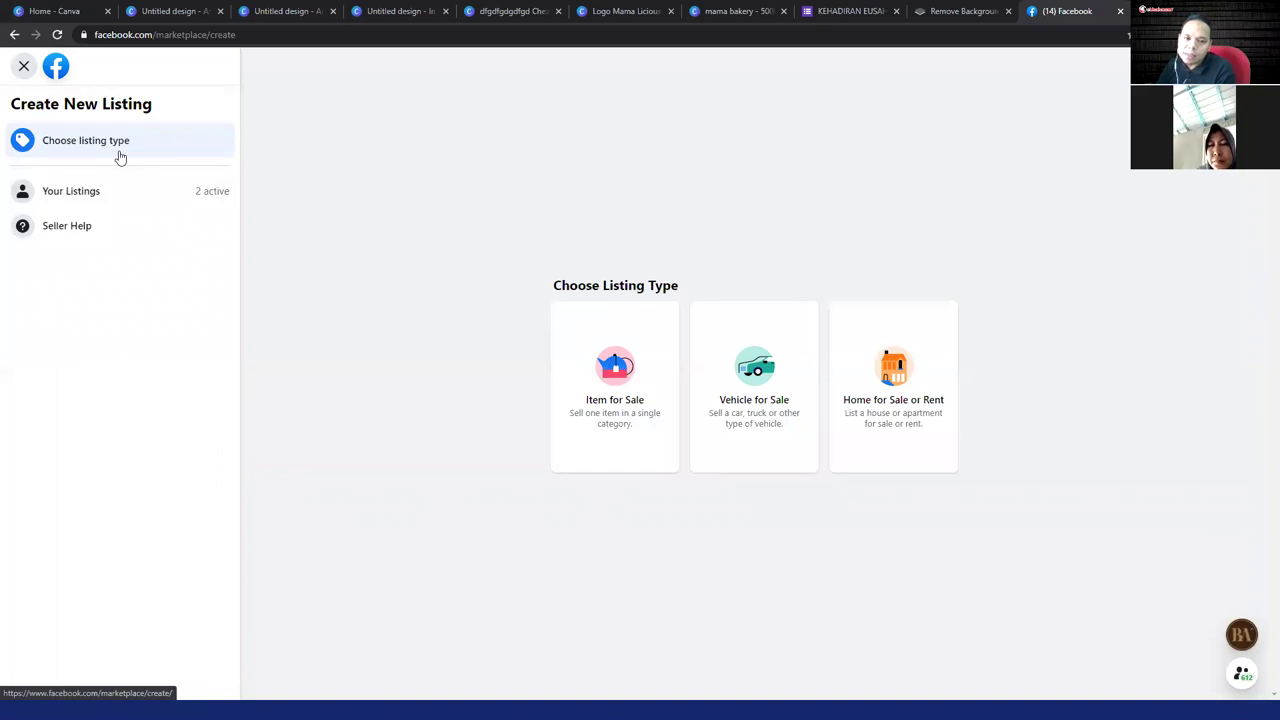
pyautogui.click(626, 381)
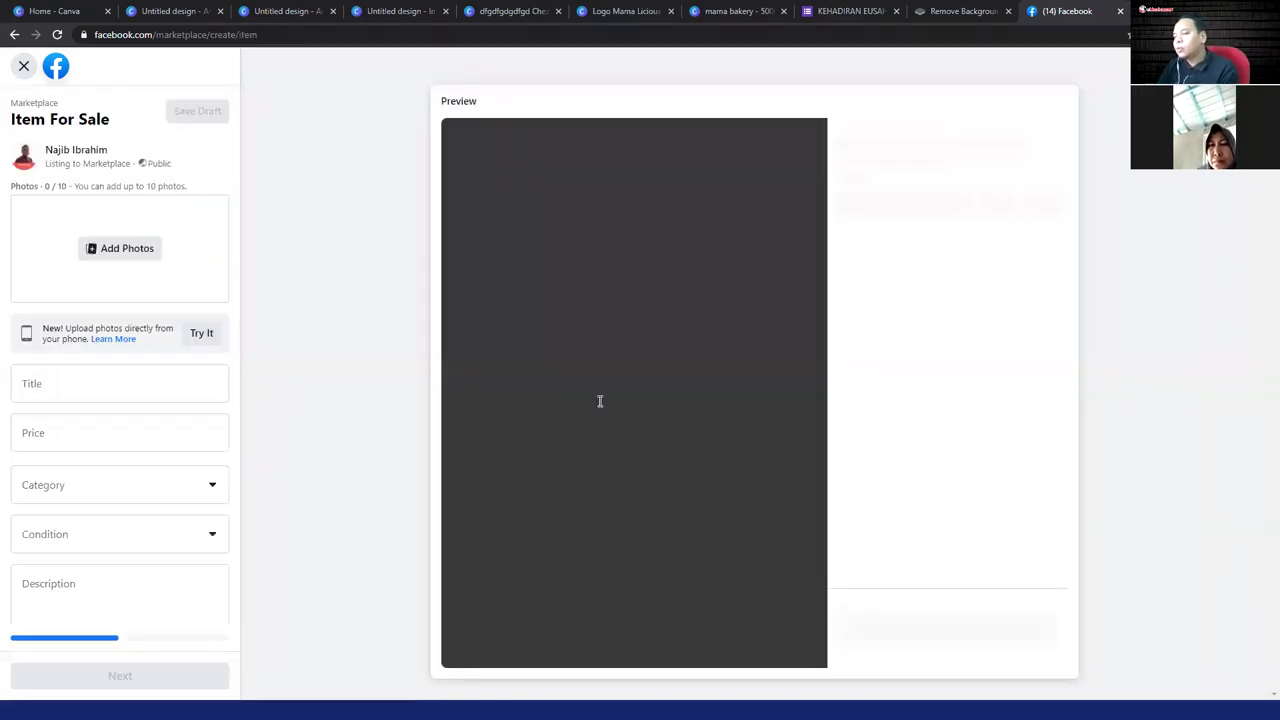
pyautogui.click(131, 250)
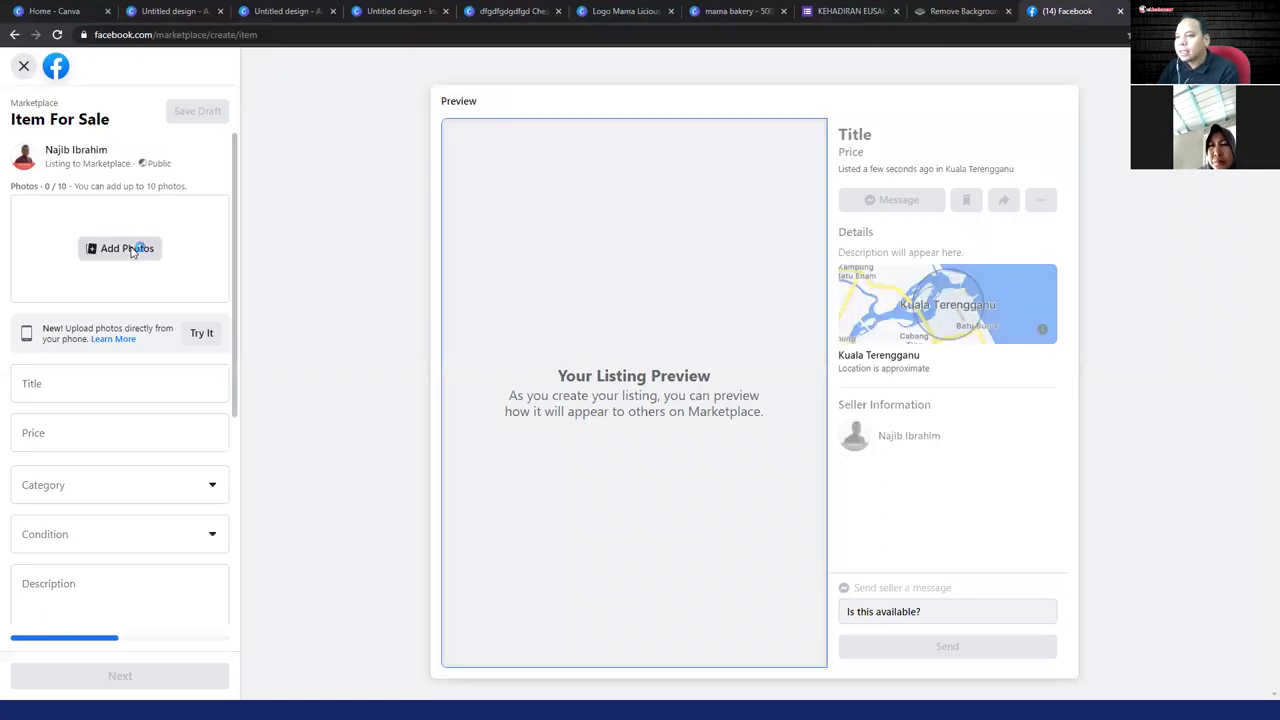
pyautogui.scroll(-2, 298, 175)
pyautogui.scroll(2, 298, 175)
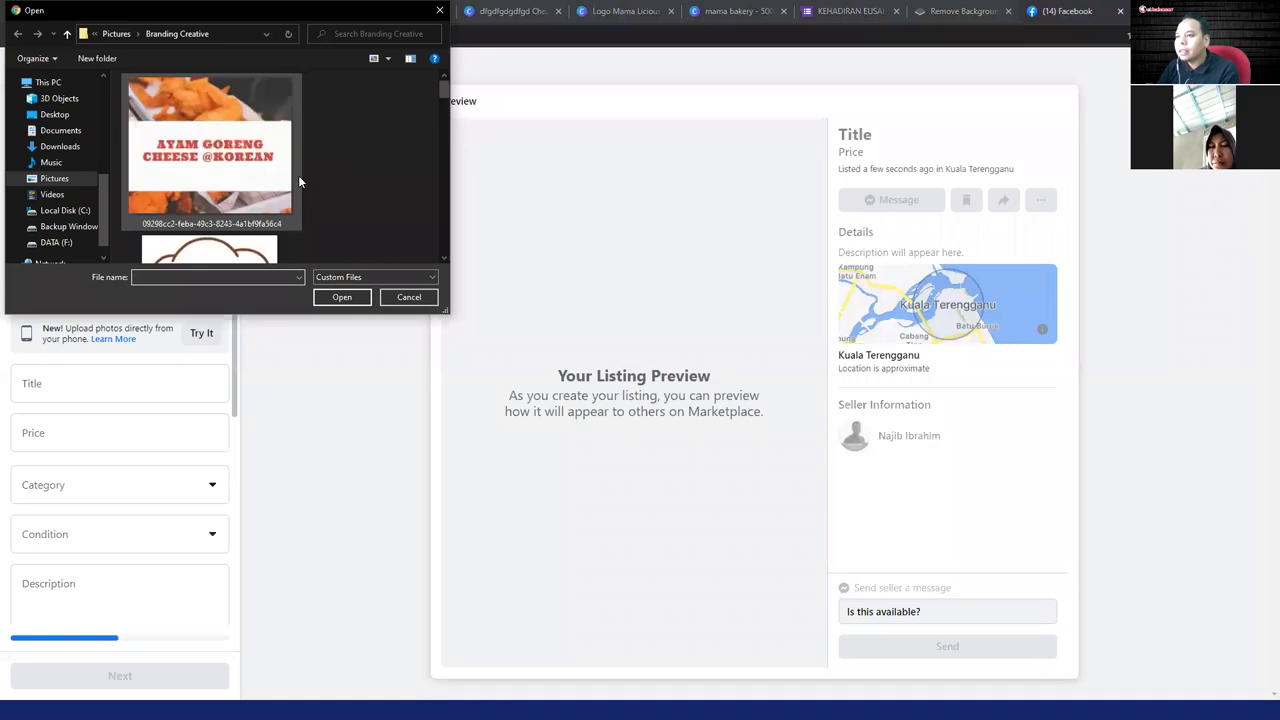
pyautogui.scroll(-4, 297, 179)
pyautogui.scroll(3, 297, 179)
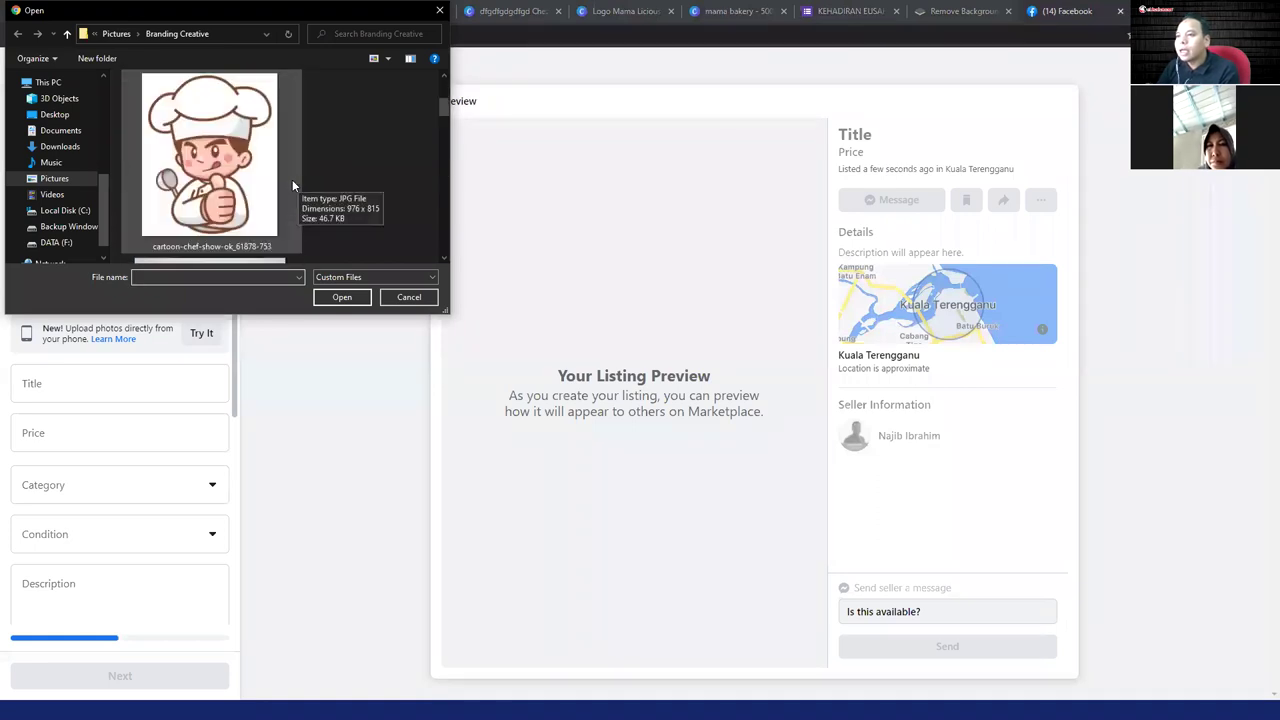
pyautogui.scroll(-2, 292, 179)
pyautogui.doubleClick(205, 160)
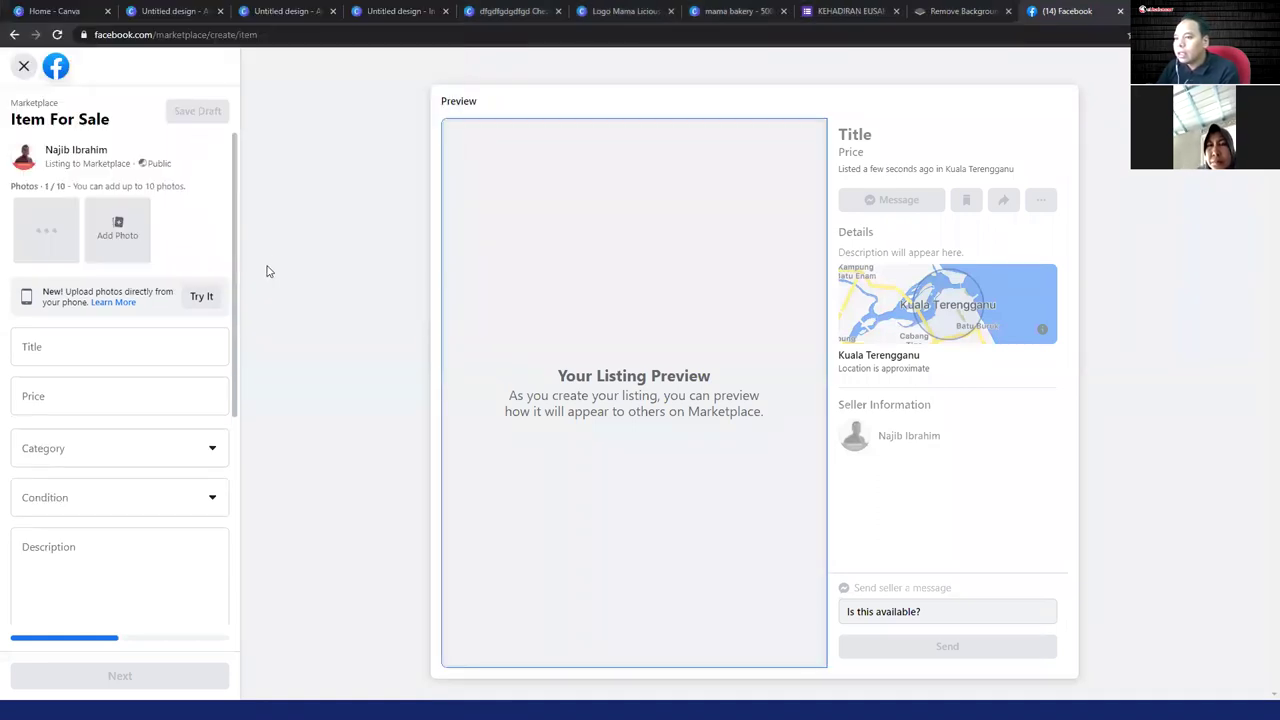
# - Title the listing "Kek Hari Jadi - Atikah Bakery" and set its price to RM30
pyautogui.click(91, 353)
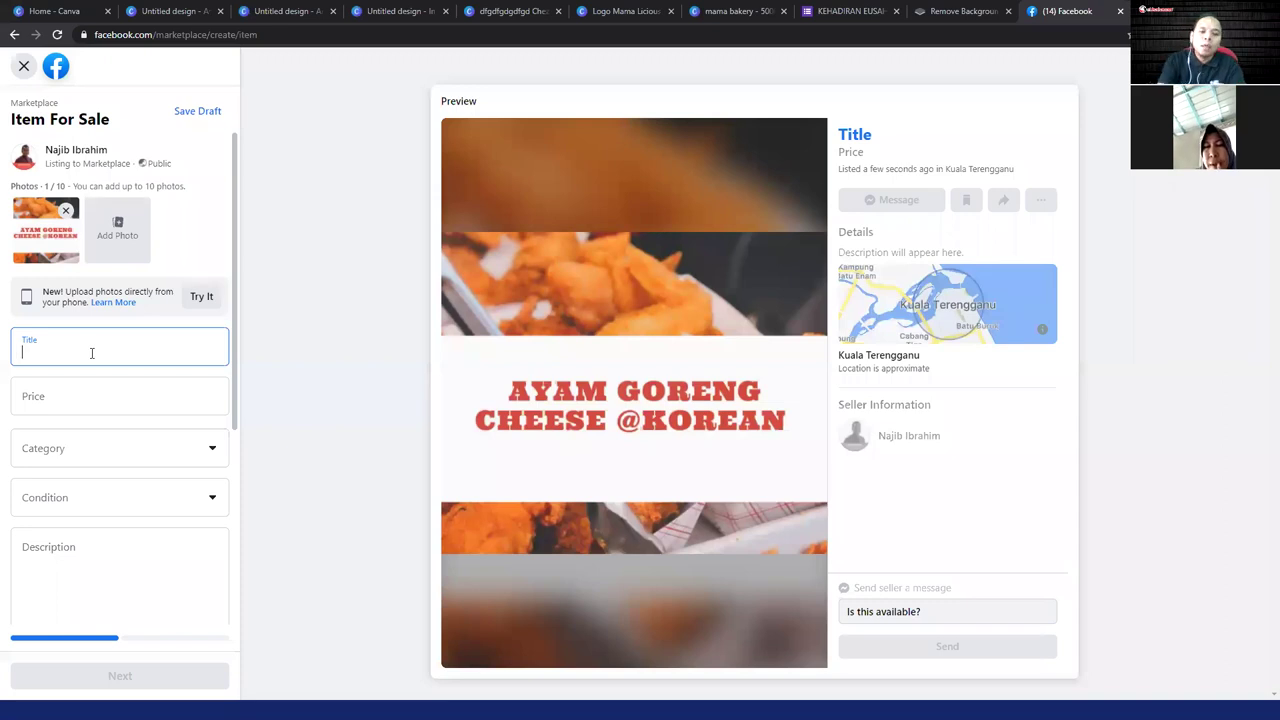
pyautogui.write('Kek')
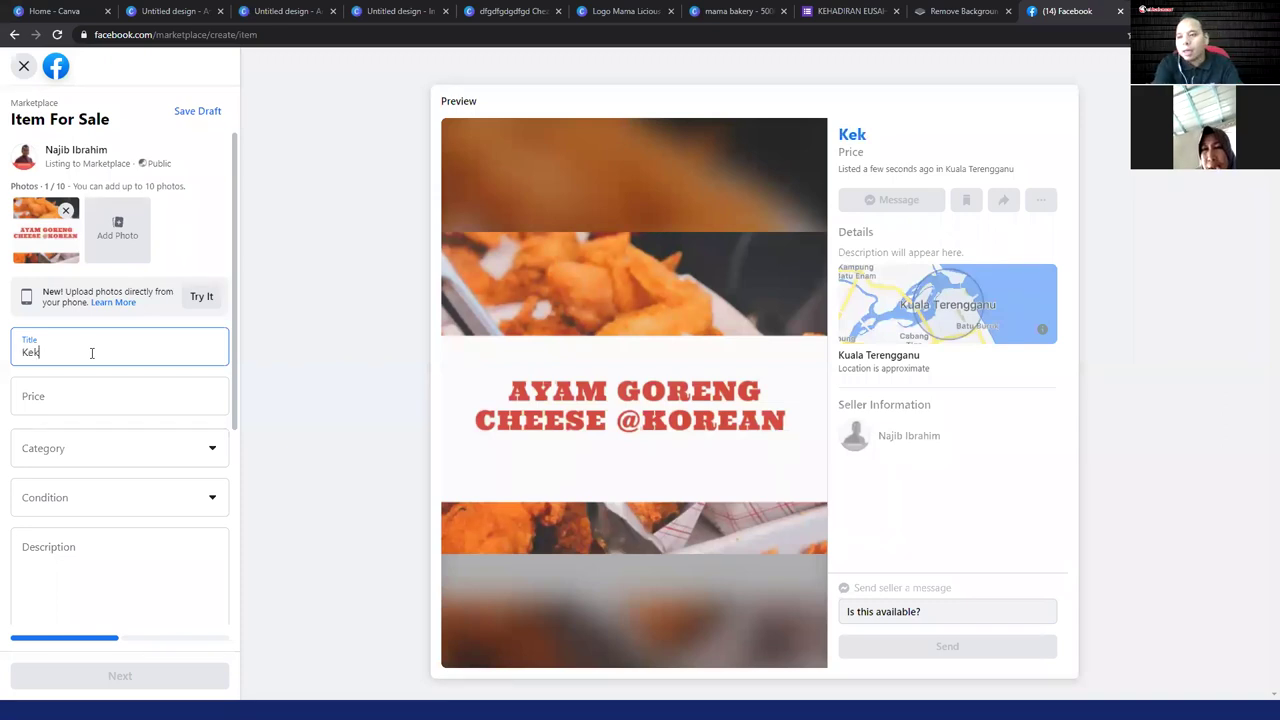
pyautogui.write(' Hari Jadi ')
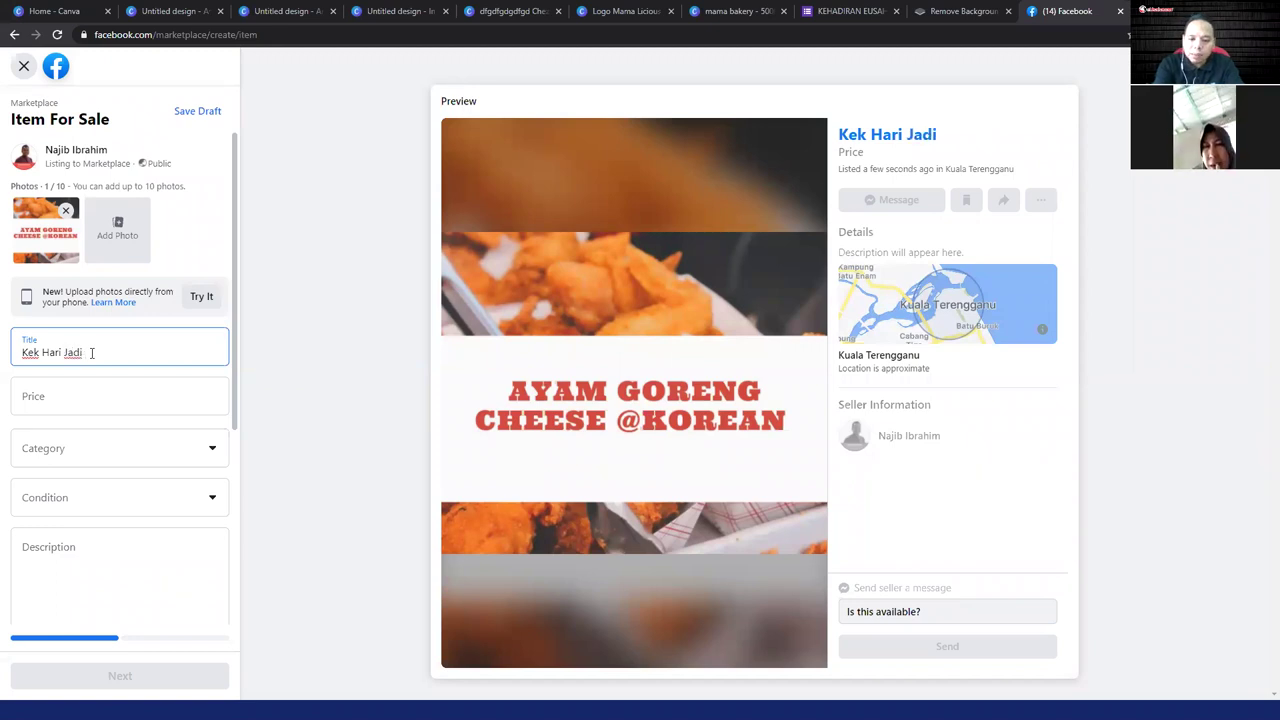
pyautogui.write('- At')
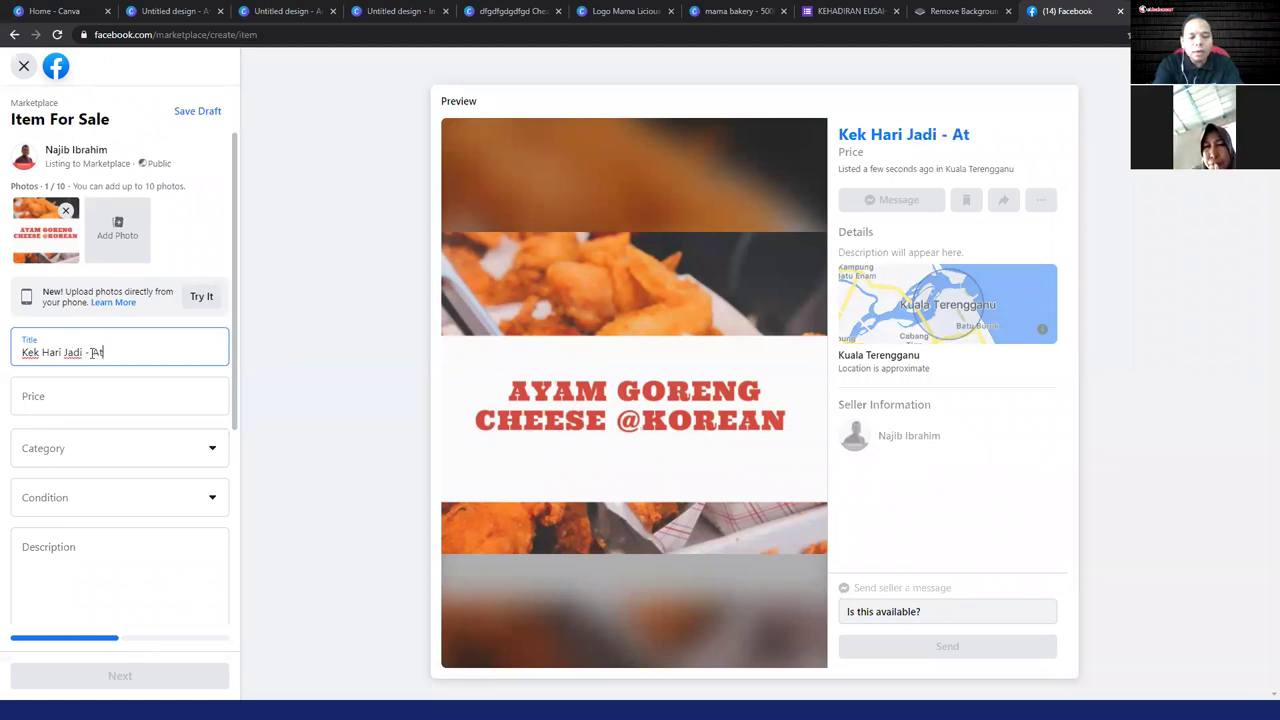
pyautogui.write('ikah Bakery')
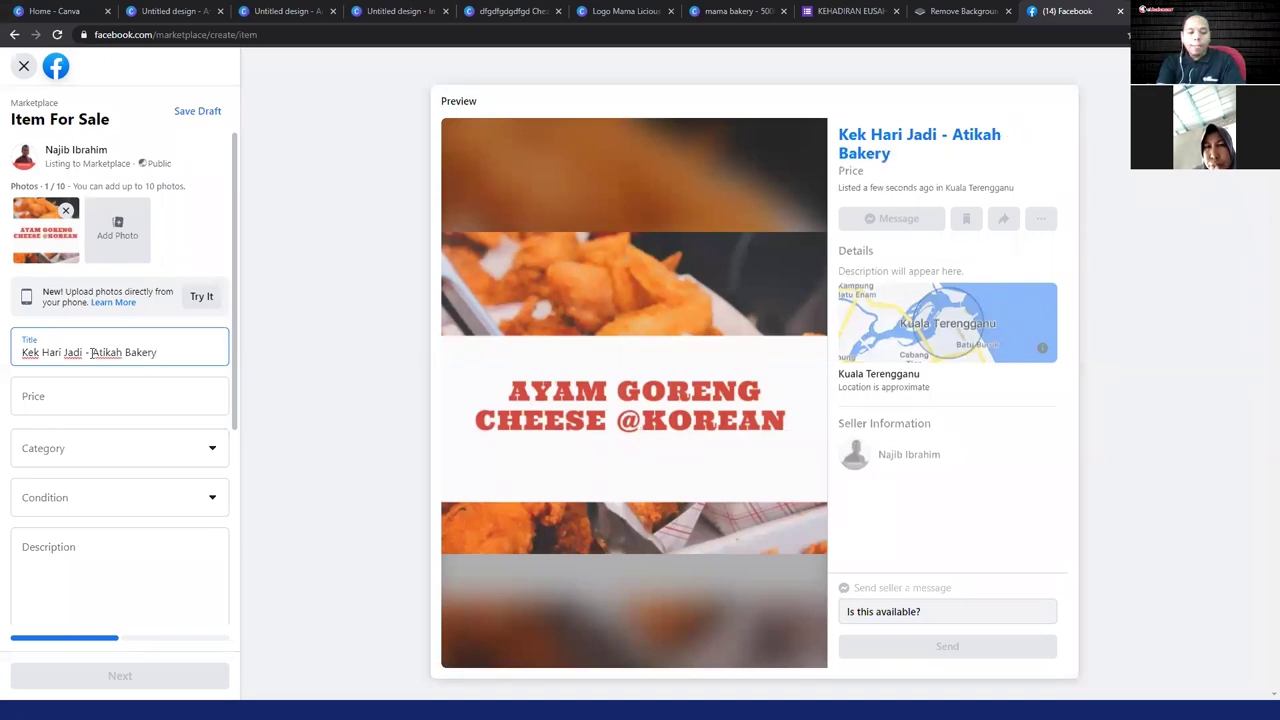
pyautogui.tripleClick(91, 352)
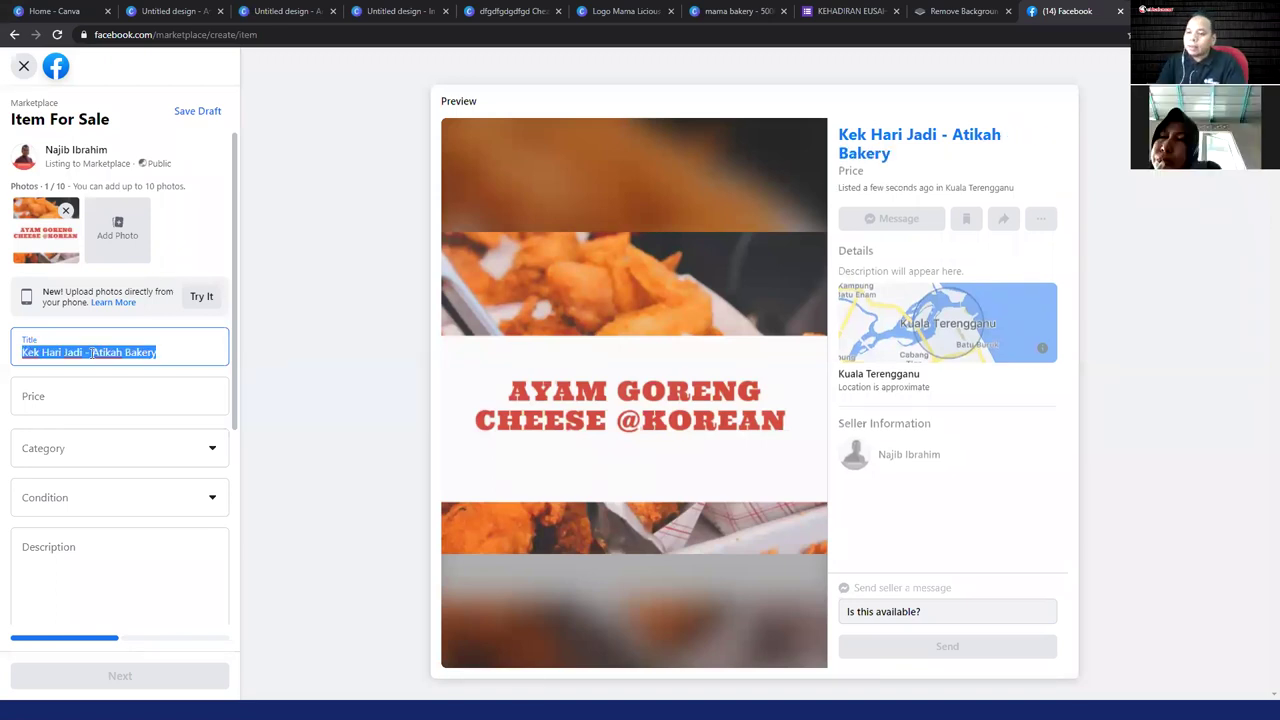
pyautogui.click(142, 401)
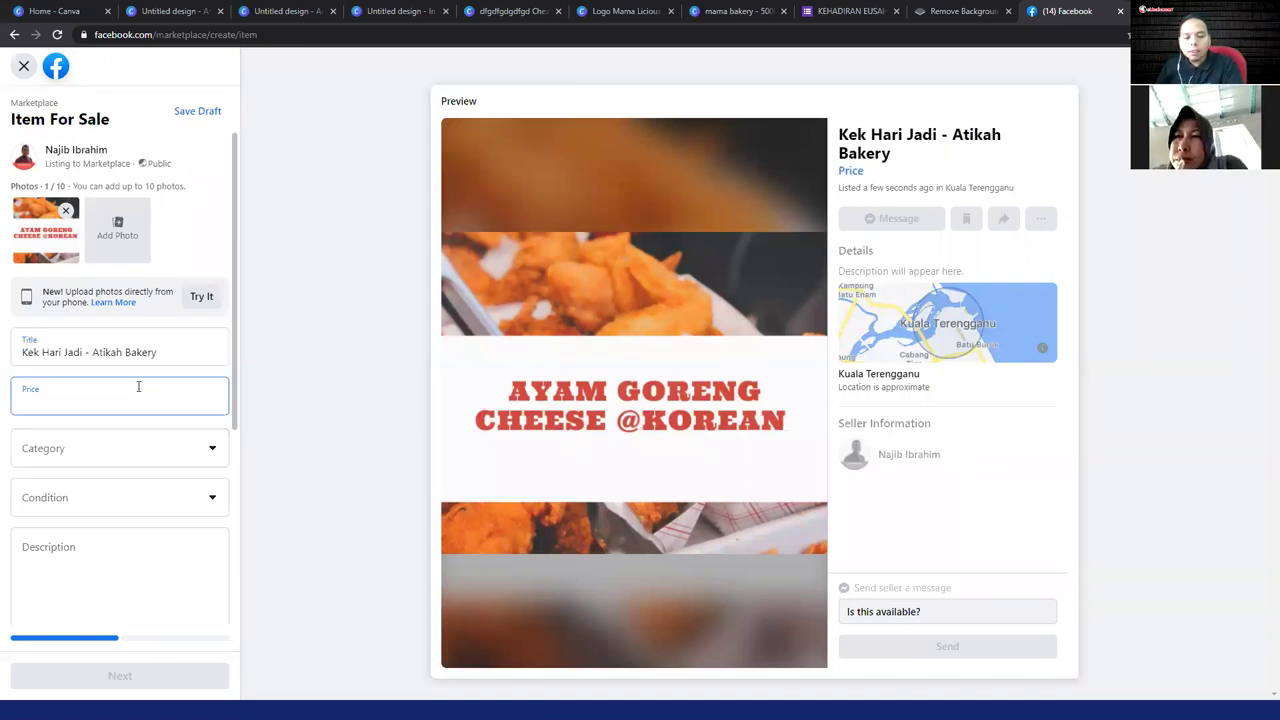
pyautogui.write('30')
# - Look through the listing's available categories, from Home & Garden to Vehicles, for one that suits a cake
pyautogui.click(110, 448)
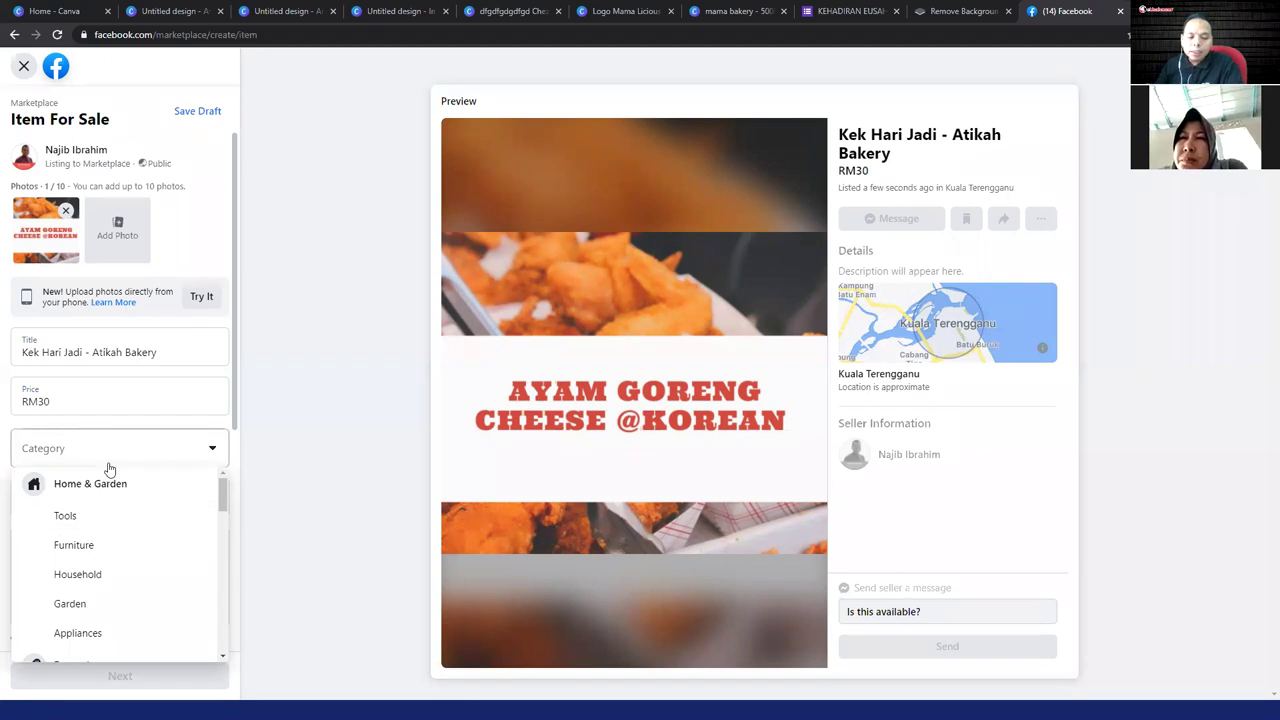
pyautogui.click(112, 458)
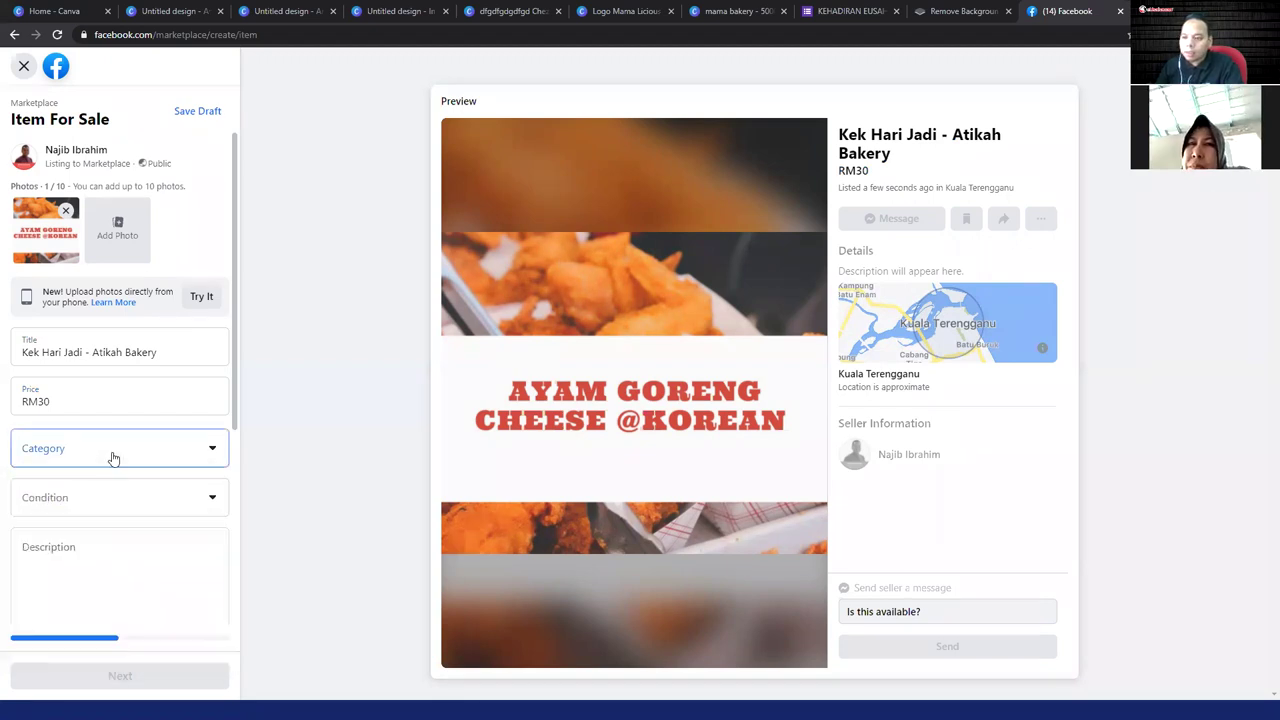
pyautogui.click(113, 458)
pyautogui.scroll(-5, 117, 540)
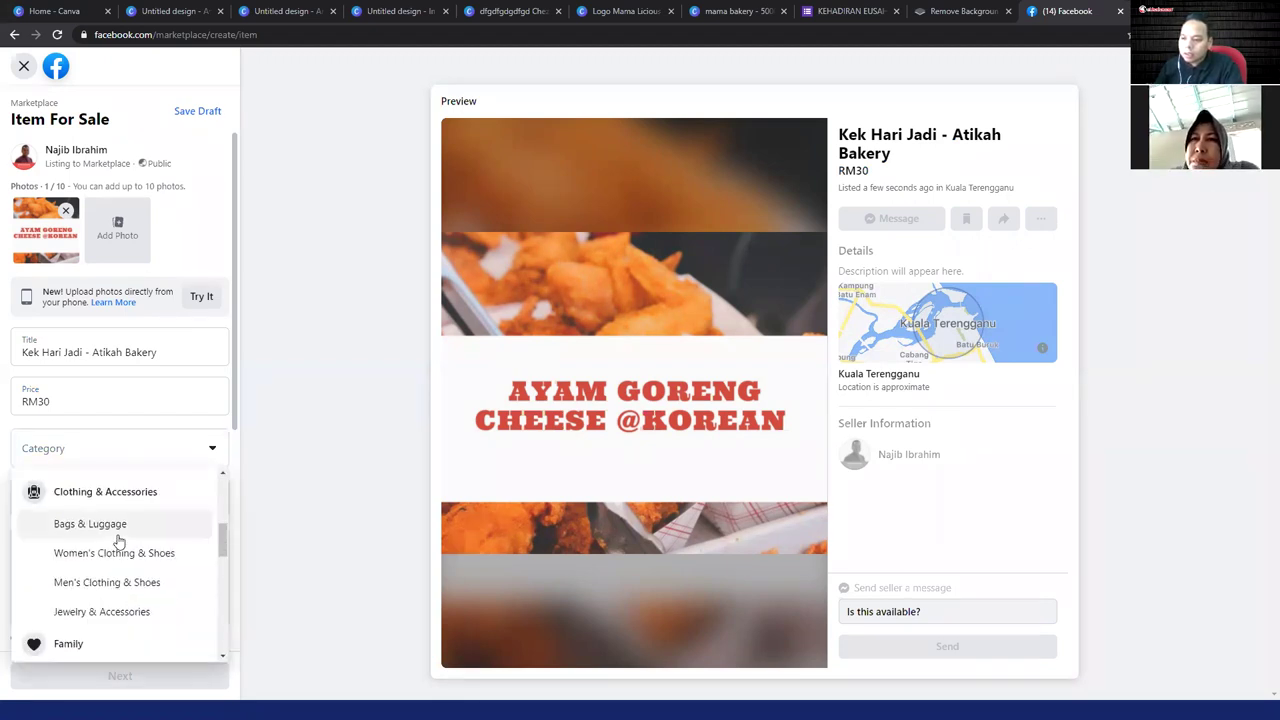
pyautogui.scroll(-6, 115, 558)
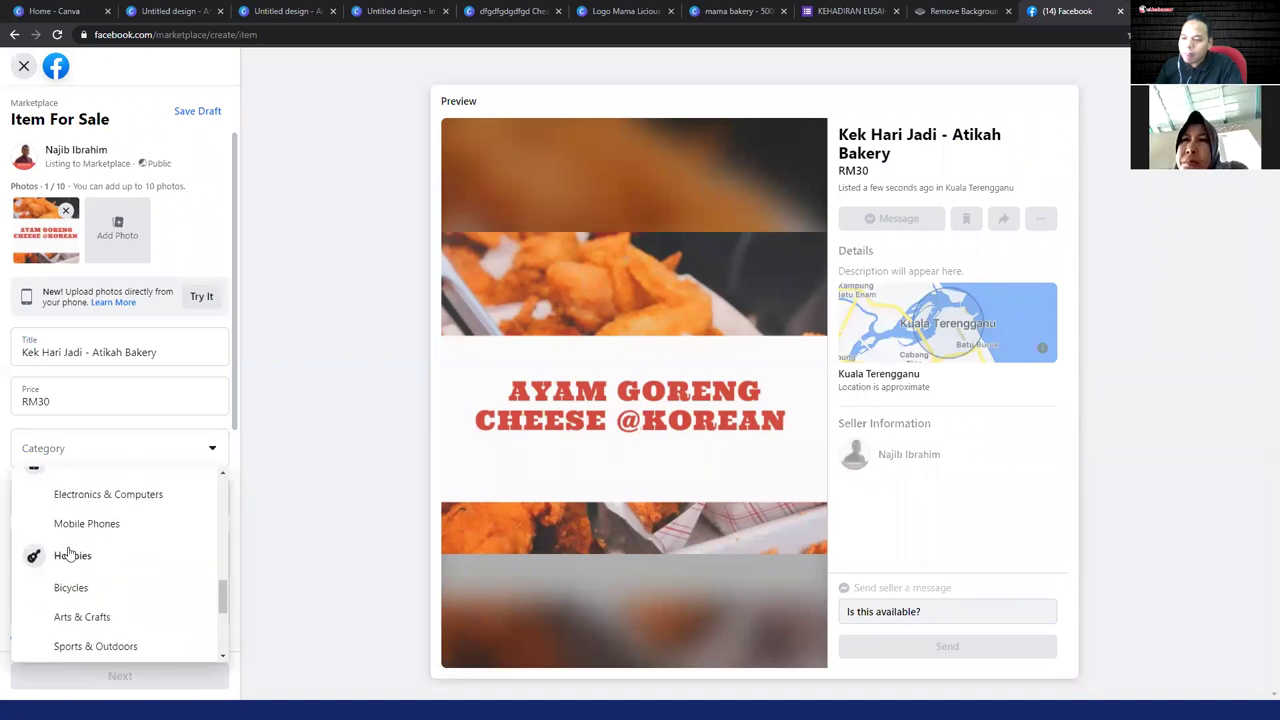
pyautogui.scroll(-4, 78, 560)
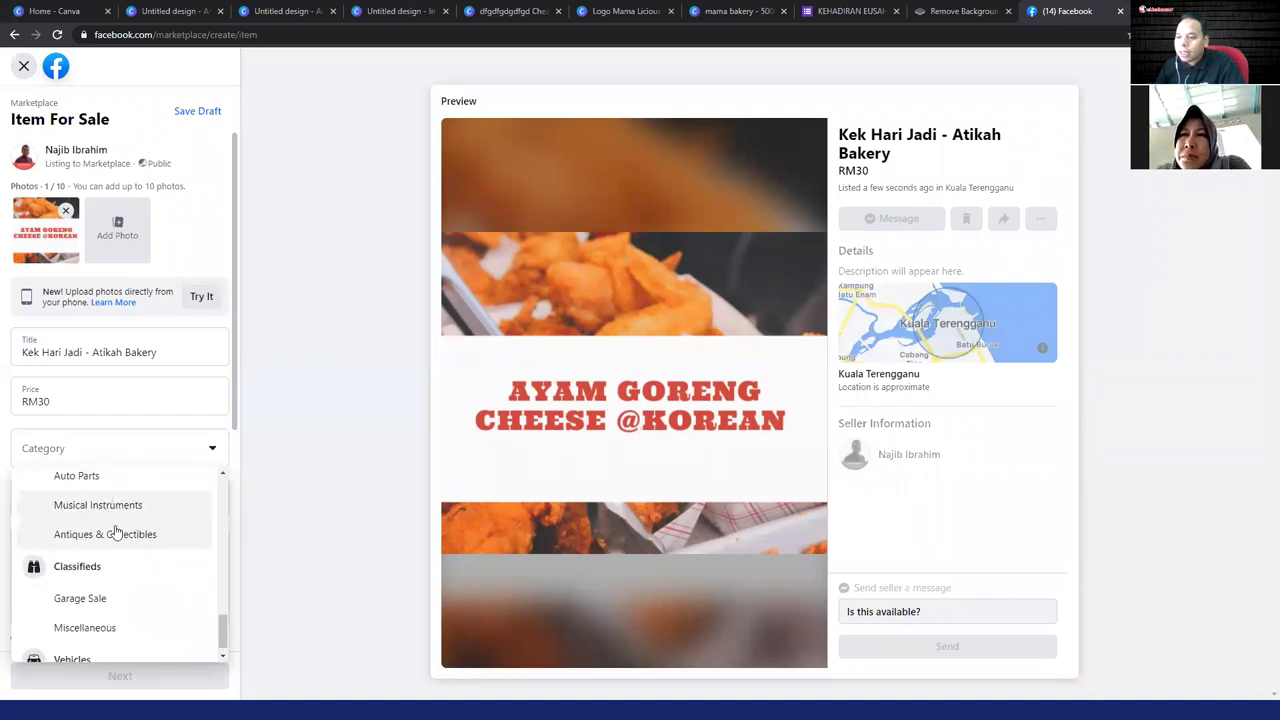
pyautogui.scroll(1, 112, 530)
pyautogui.scroll(-1, 238, 440)
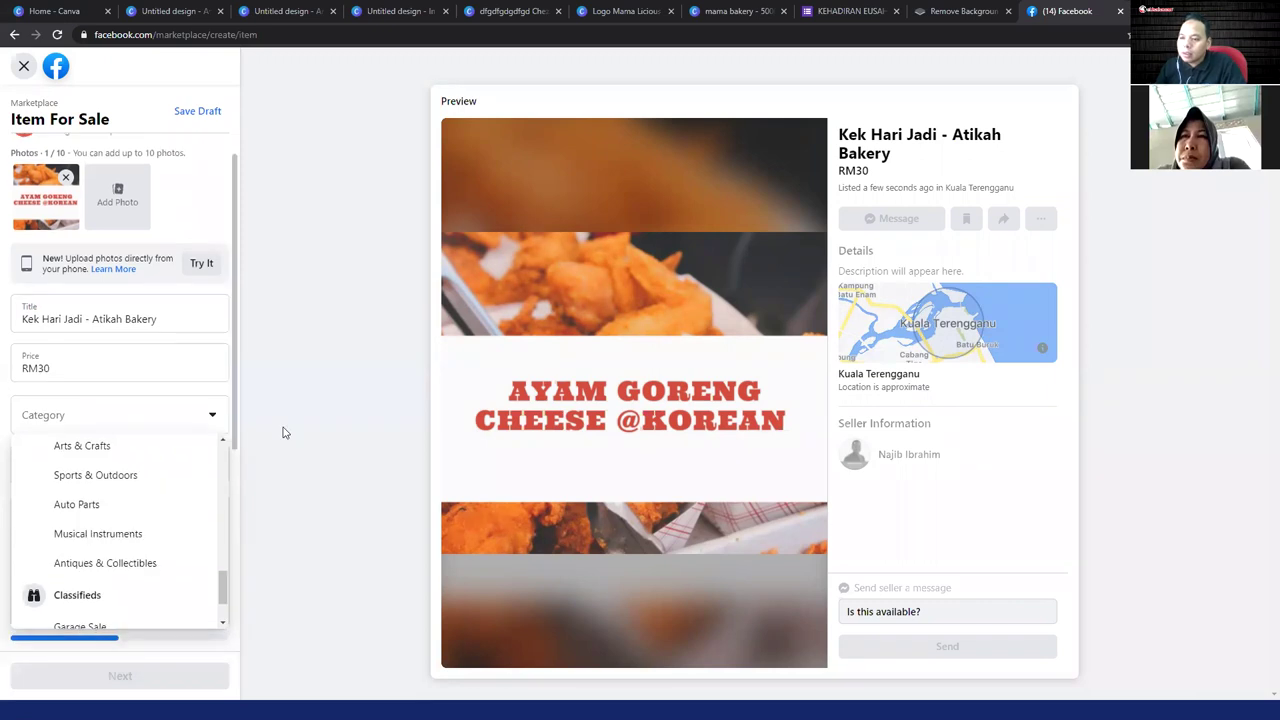
pyautogui.scroll(-3, 119, 495)
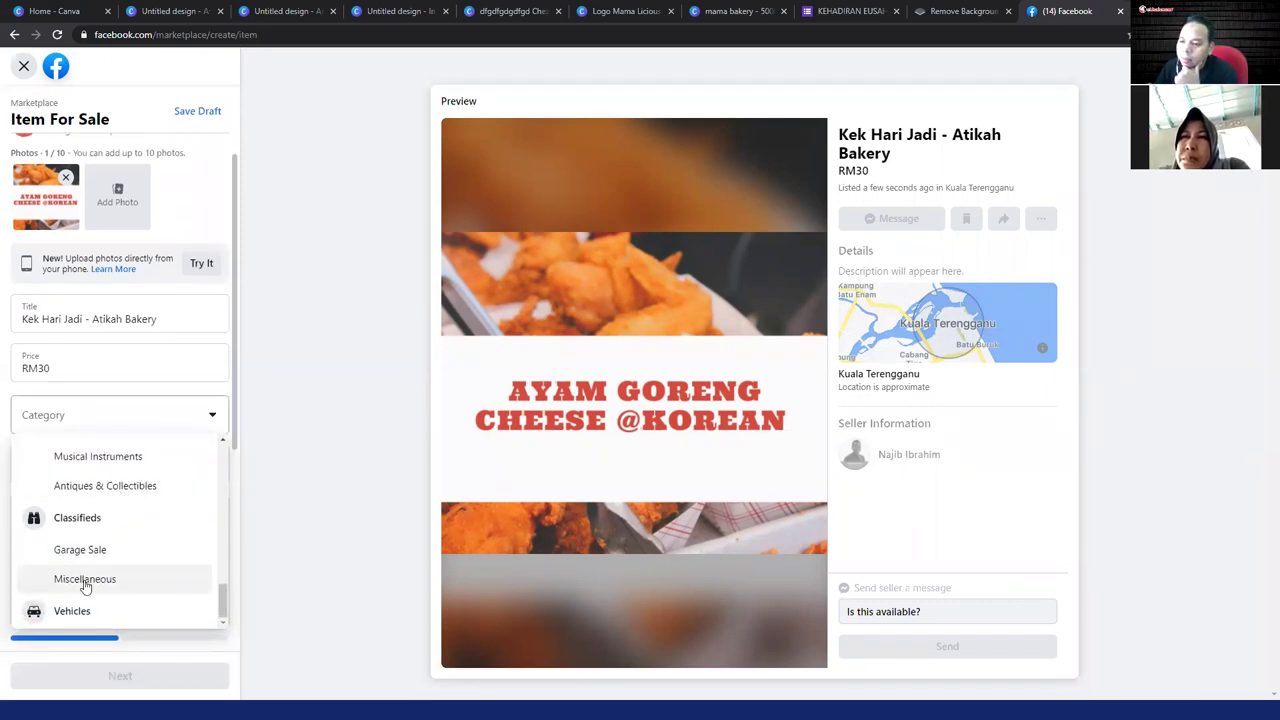
pyautogui.hotkey('ctrl', '+')
pyautogui.hotkey('ctrl', '+')
pyautogui.hotkey('ctrl', '+')
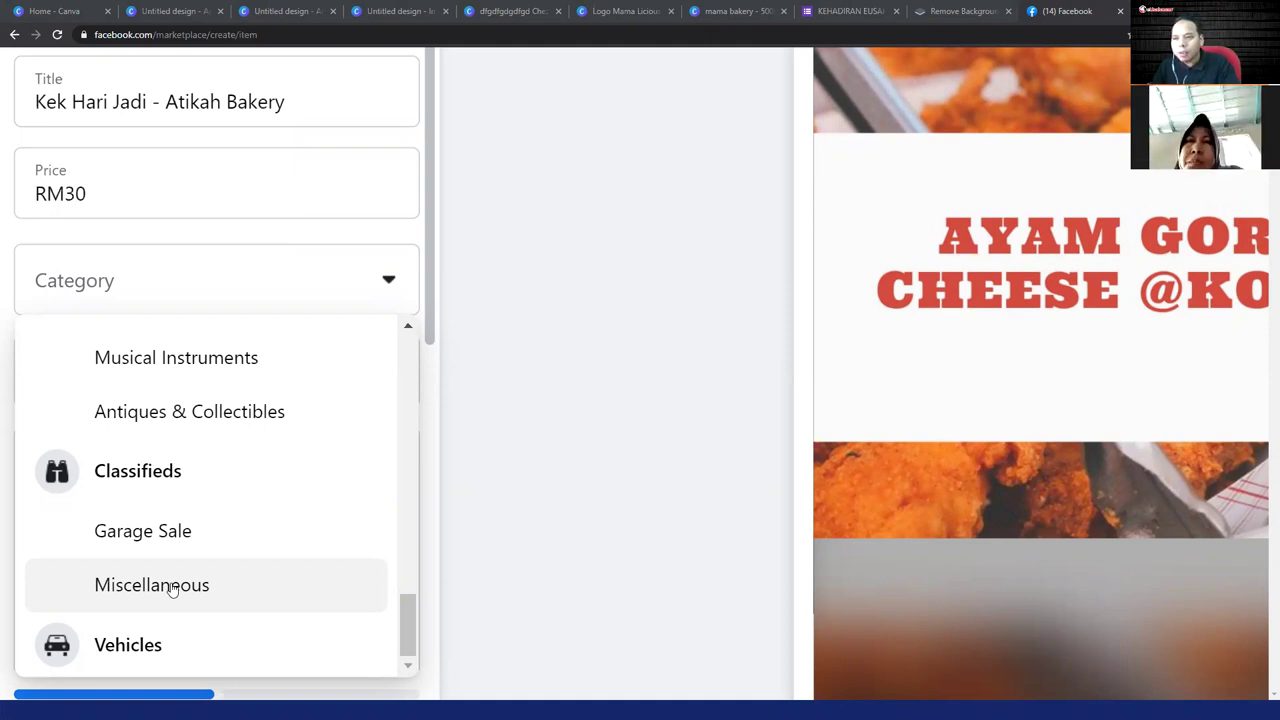
pyautogui.click(513, 529)
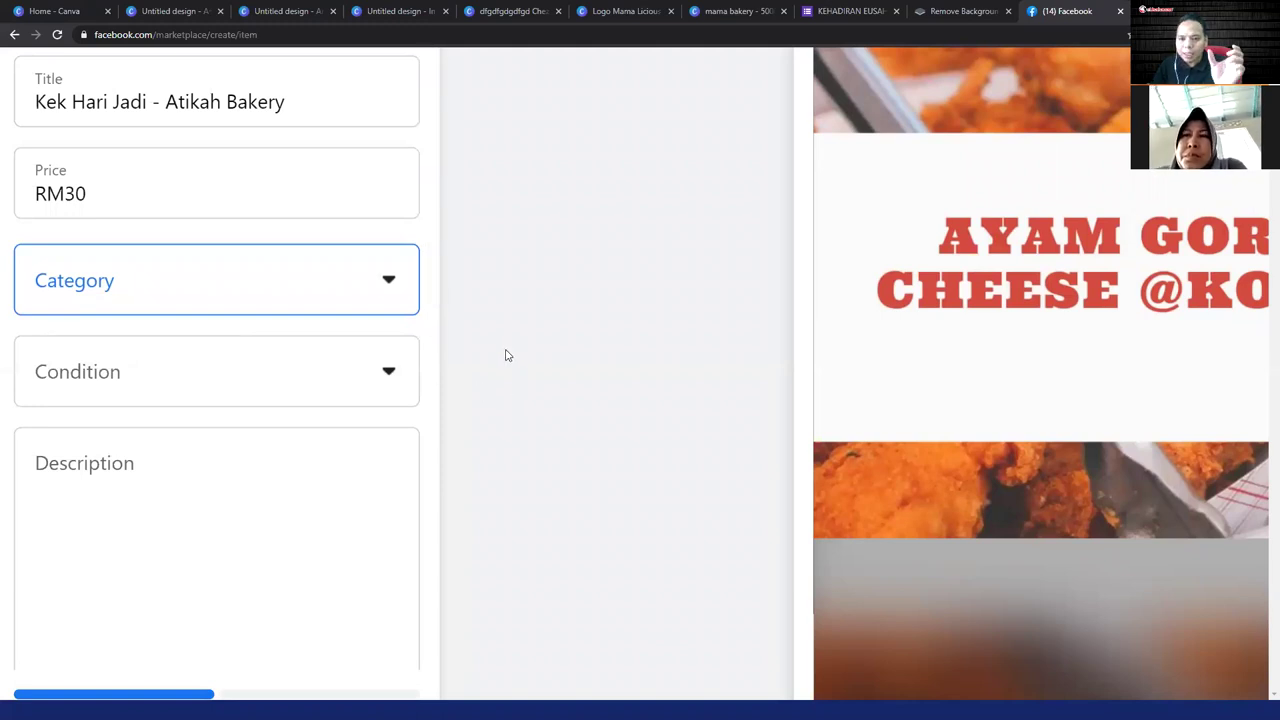
# - Set the listing's category to Miscellaneous and its condition to New
pyautogui.click(236, 308)
pyautogui.scroll(-2, 166, 449)
pyautogui.scroll(1, 168, 451)
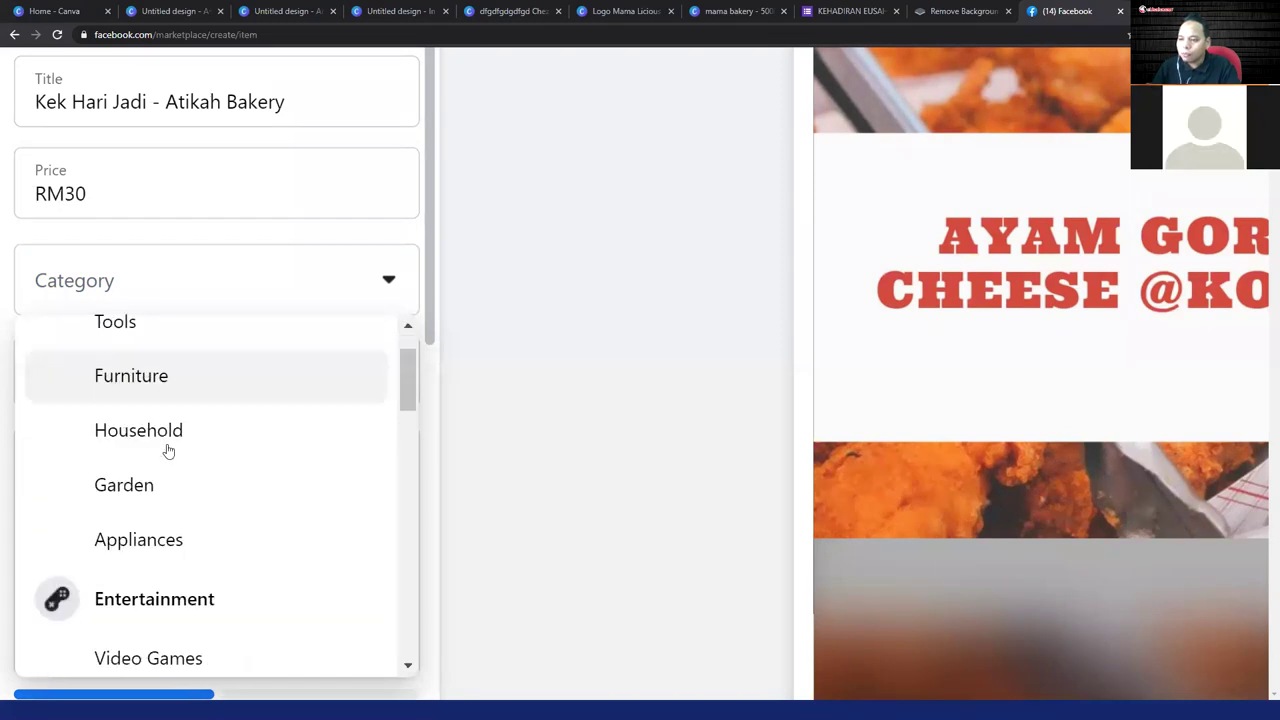
pyautogui.scroll(-4, 166, 449)
pyautogui.scroll(-1, 183, 517)
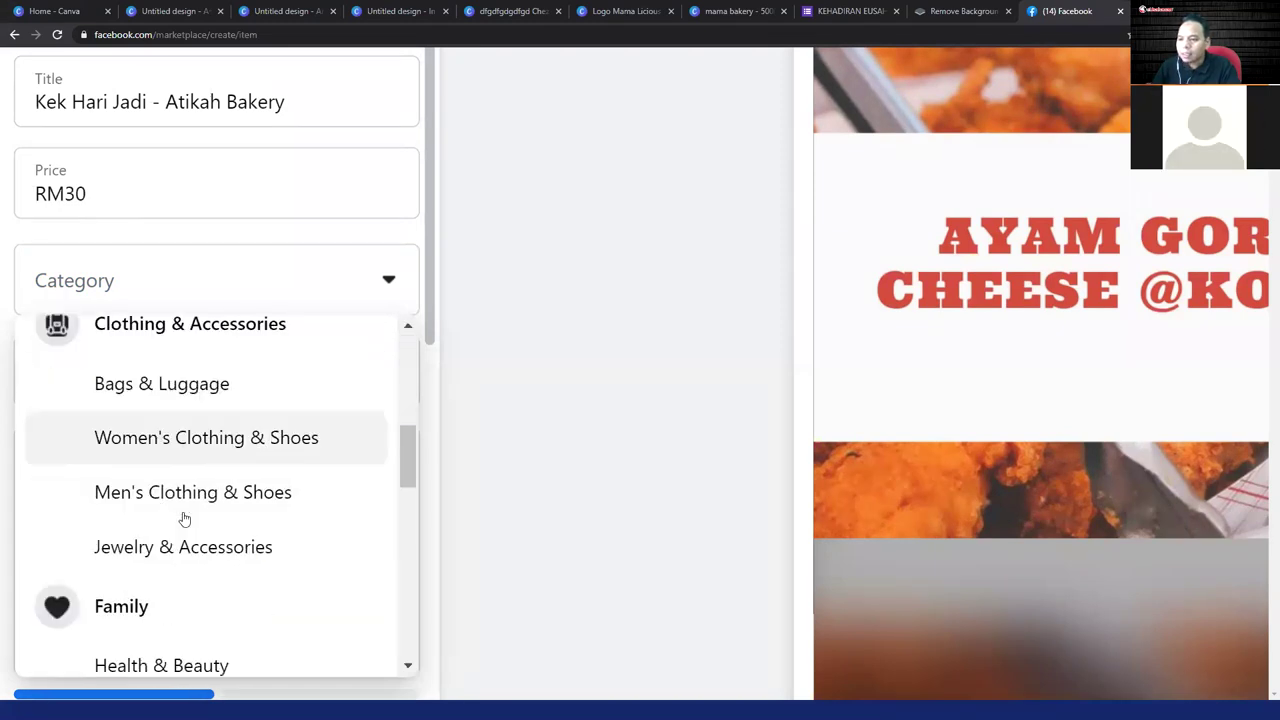
pyautogui.scroll(-2, 184, 505)
pyautogui.scroll(-2, 184, 491)
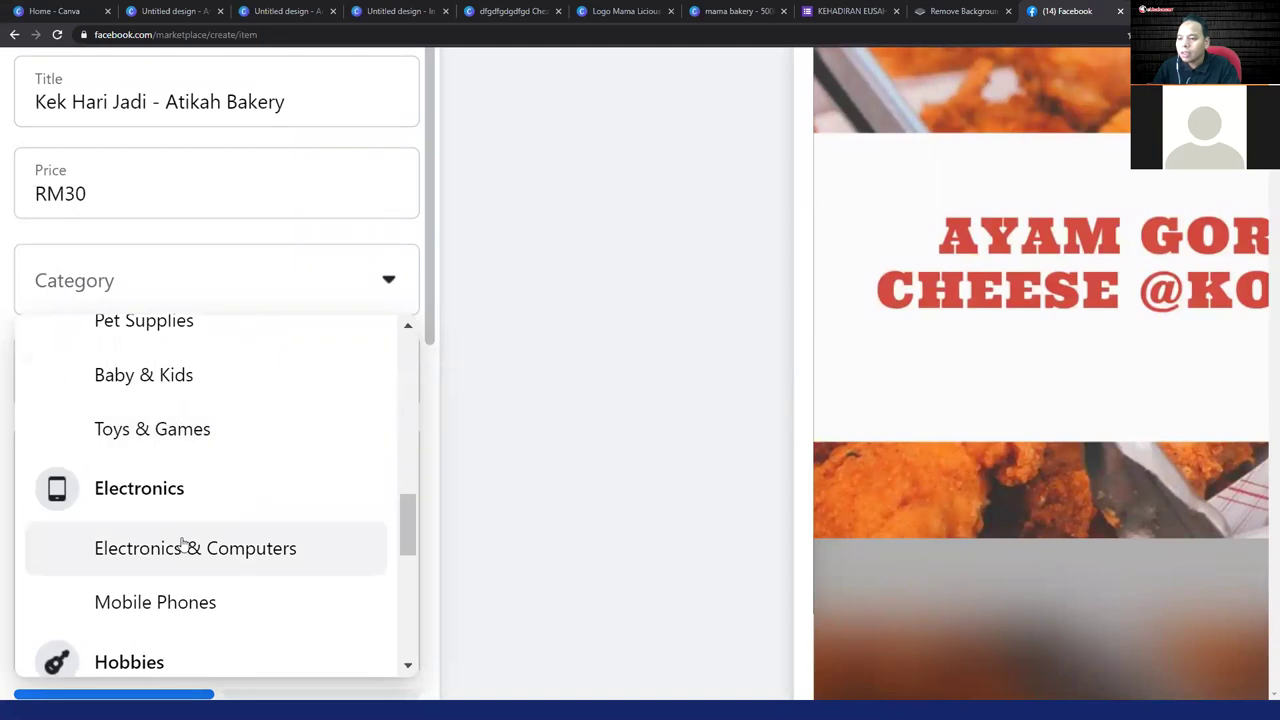
pyautogui.scroll(-5, 180, 545)
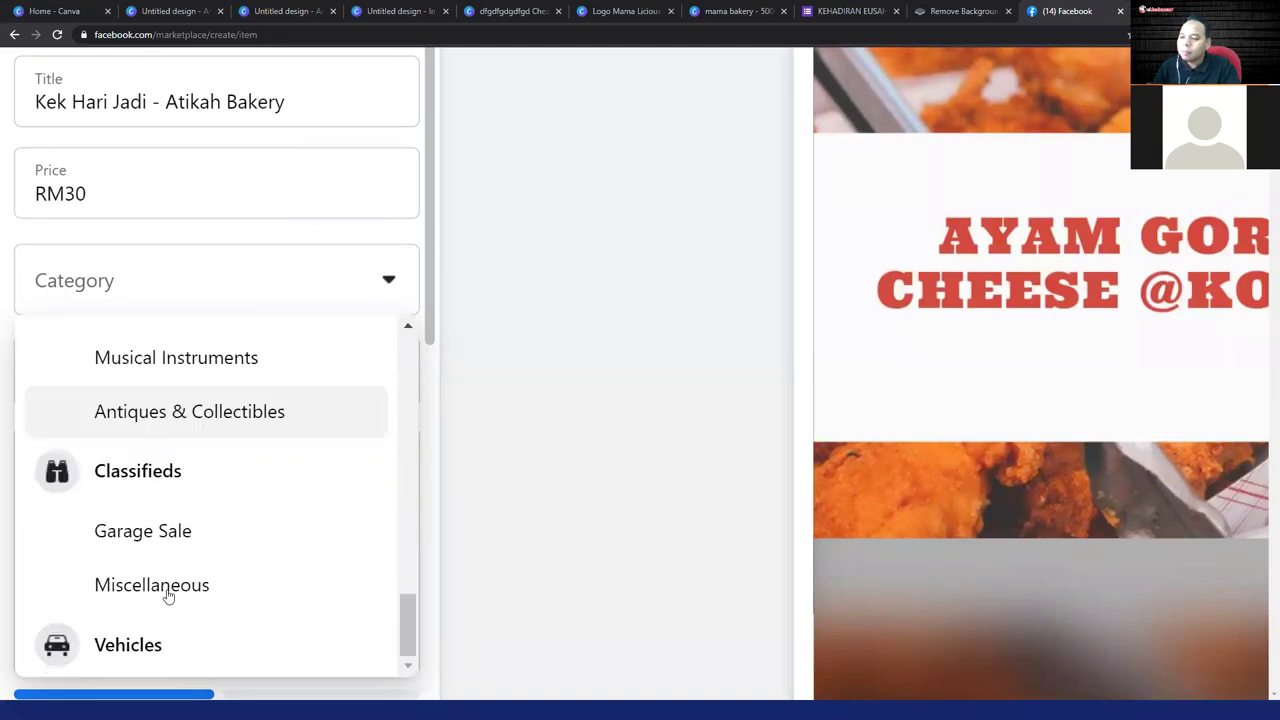
pyautogui.click(228, 563)
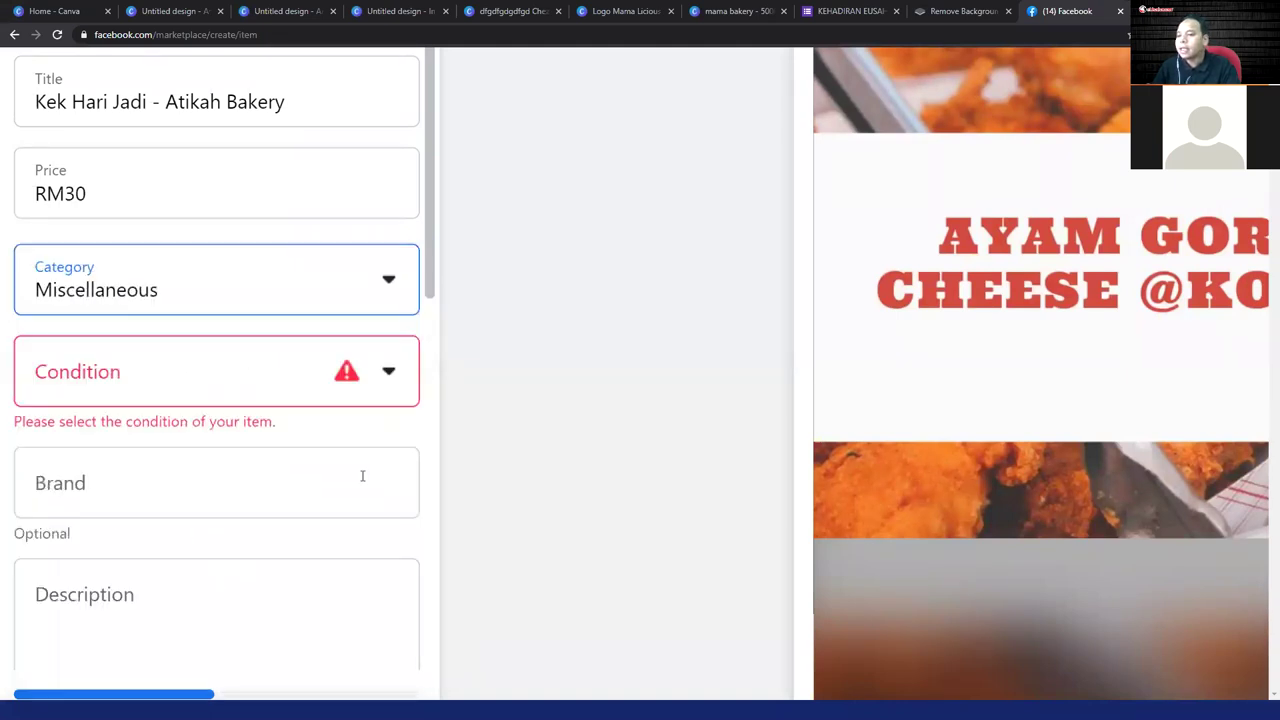
pyautogui.click(311, 386)
pyautogui.click(110, 437)
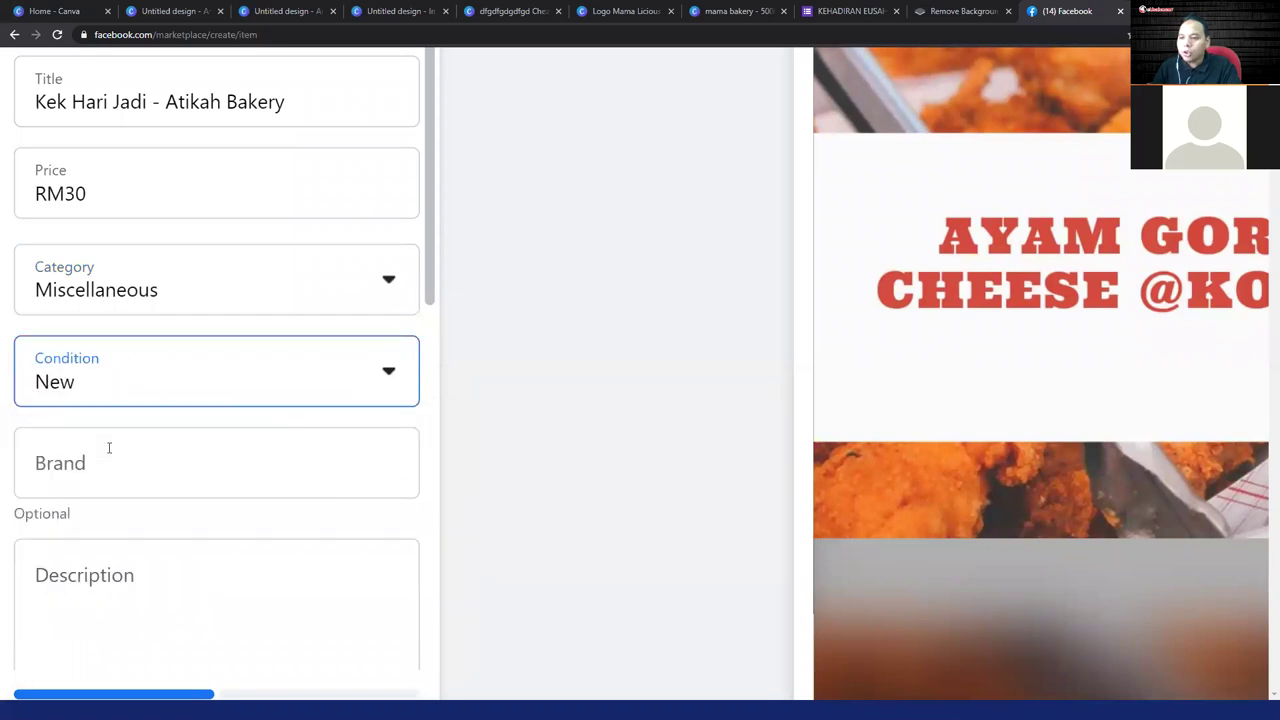
# - Enter ATK Bakery as the brand and "Kek Hari Jadi - Atikah Bakery" as the description
pyautogui.hotkey('ctrl', '-')
pyautogui.hotkey('ctrl', '-')
pyautogui.hotkey('ctrl', '-')
pyautogui.click(130, 510)
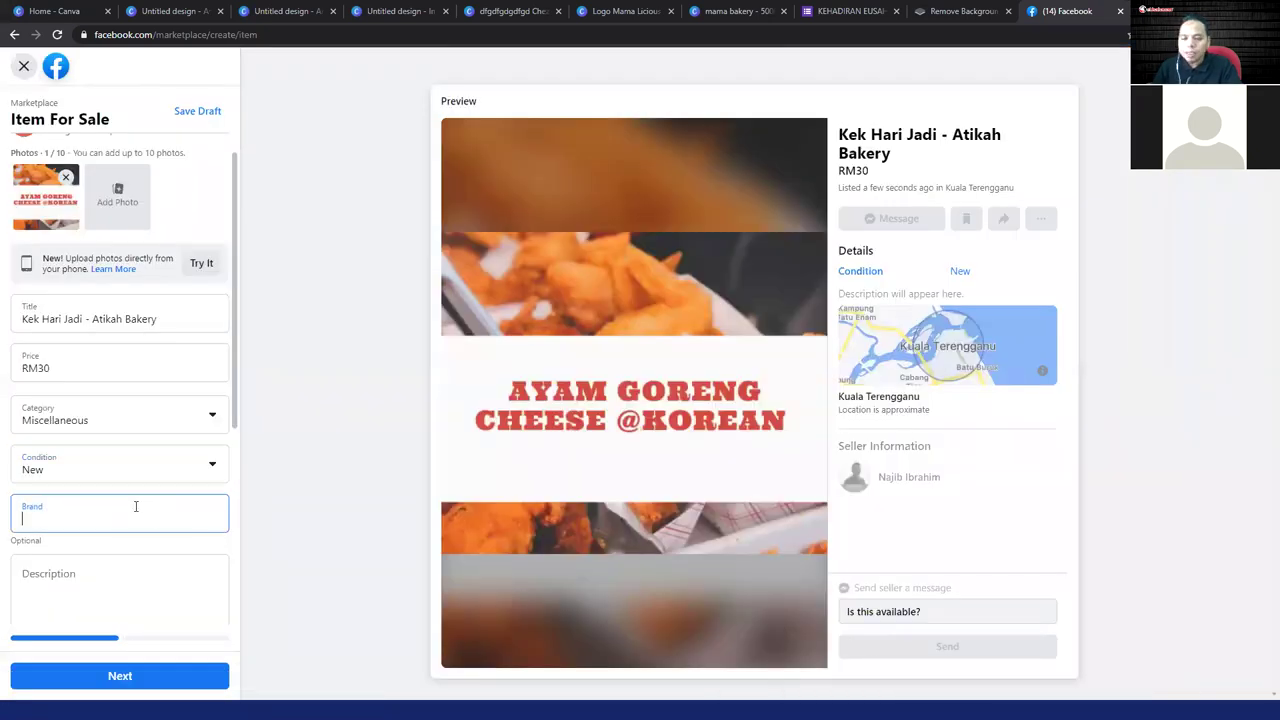
pyautogui.write('At')
pyautogui.press('BackSpace')
pyautogui.write('TK ')
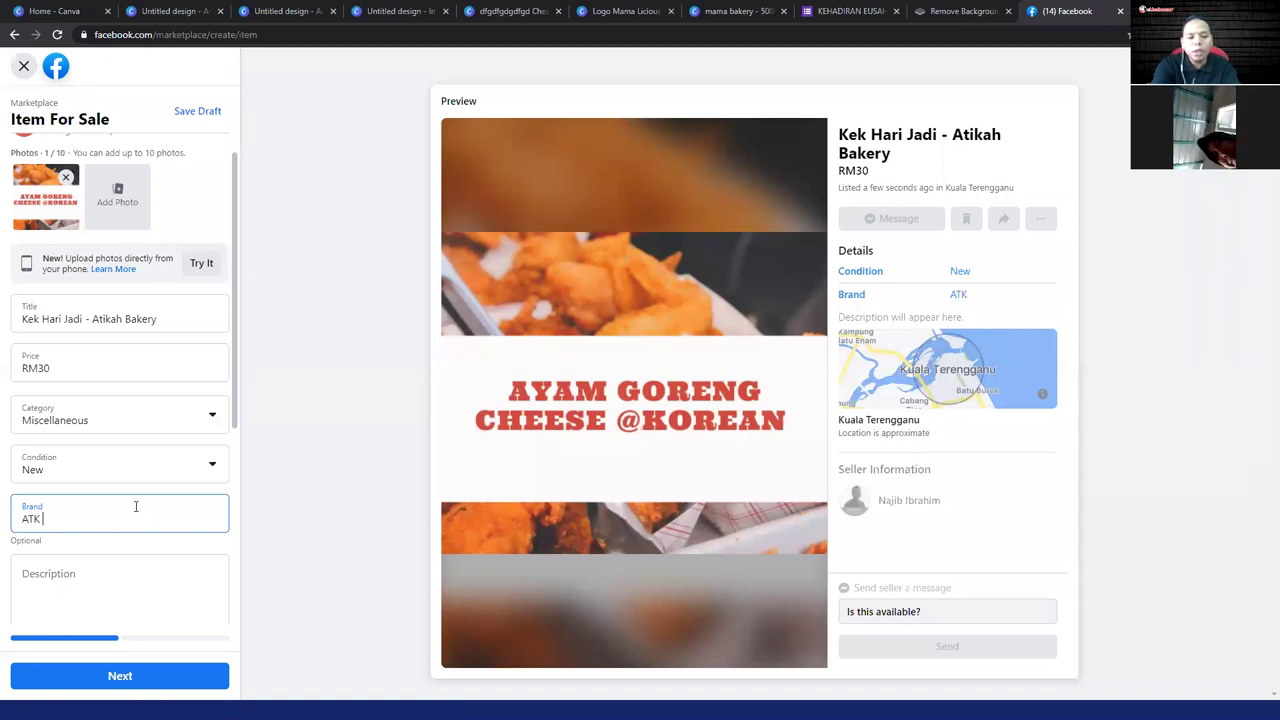
pyautogui.write('Bakery')
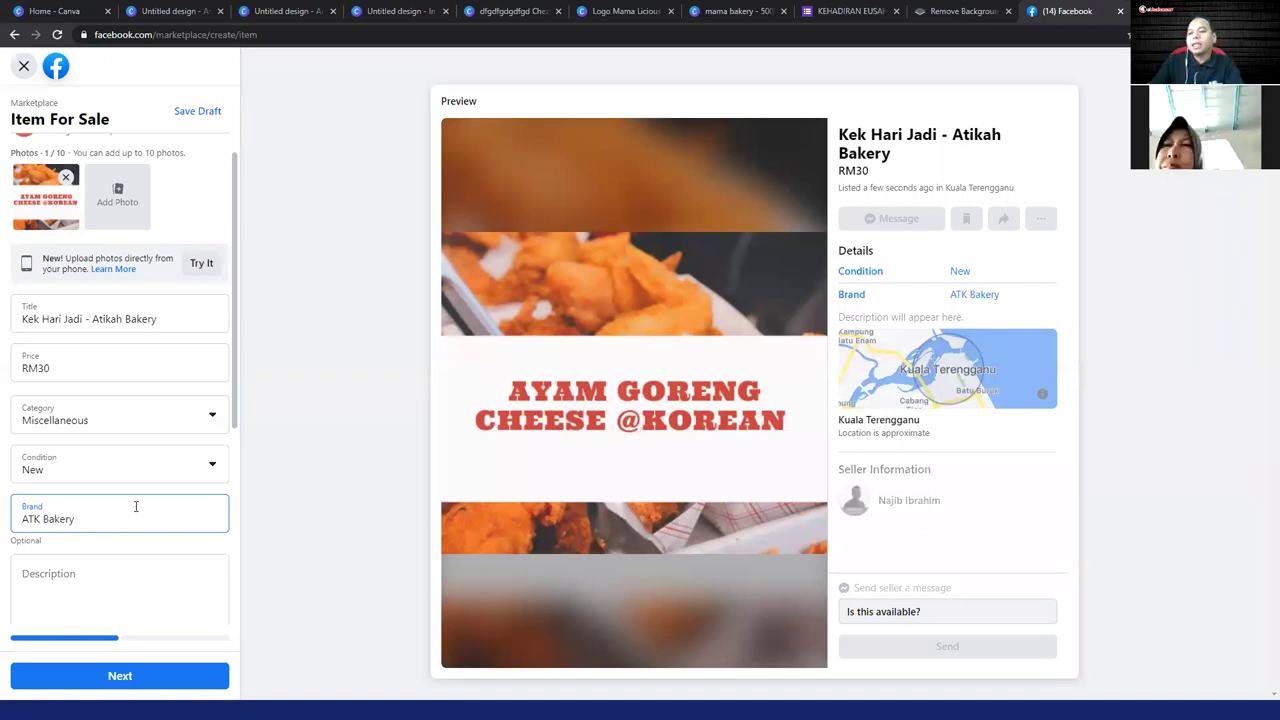
pyautogui.click(127, 590)
pyautogui.write('Kek Hari Jadi - Atikah Bakery')
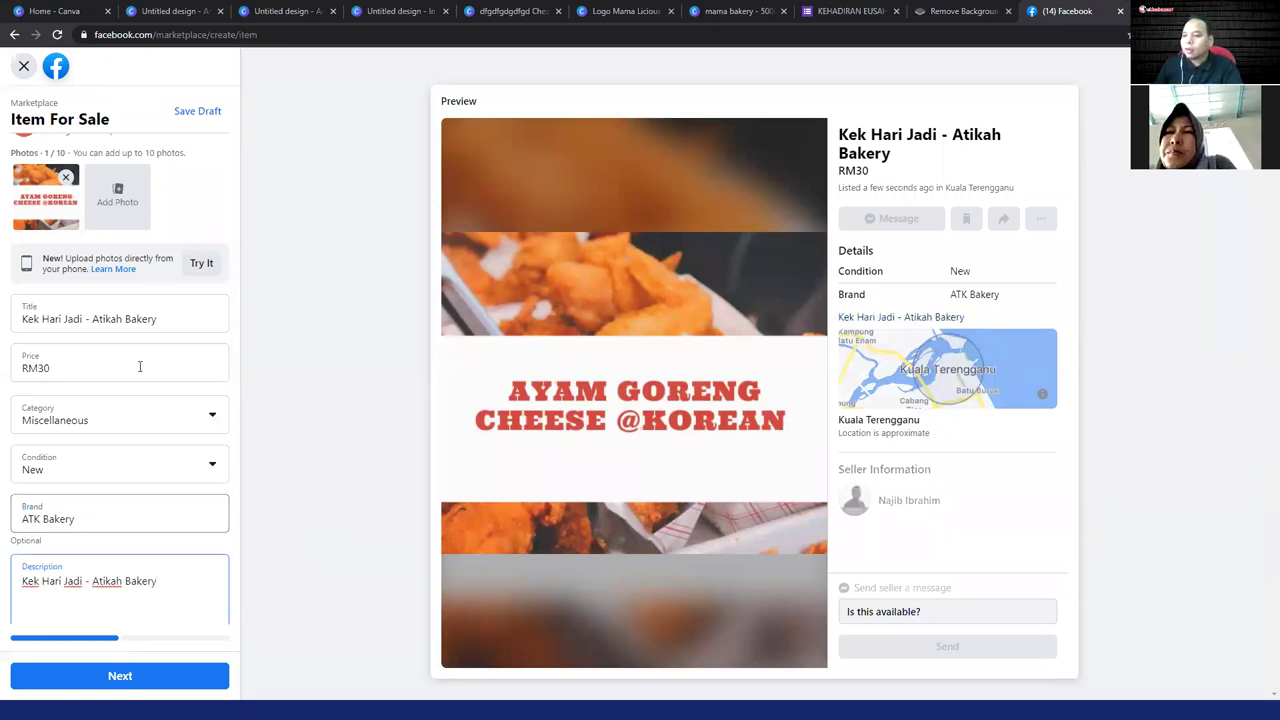
# - Compare the wording of the listing's title with its description, especially the product phrase
pyautogui.tripleClick(165, 319)
pyautogui.scroll(-1, 57, 580)
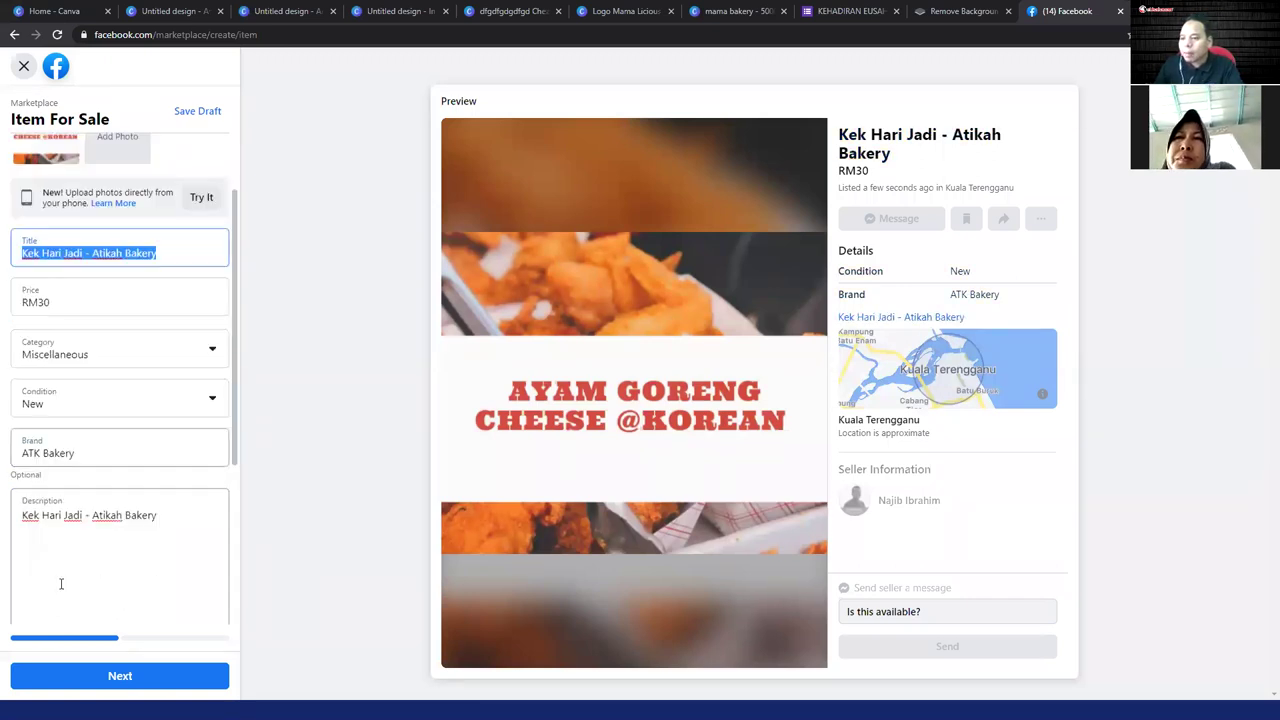
pyautogui.scroll(-1, 65, 535)
pyautogui.click(113, 485)
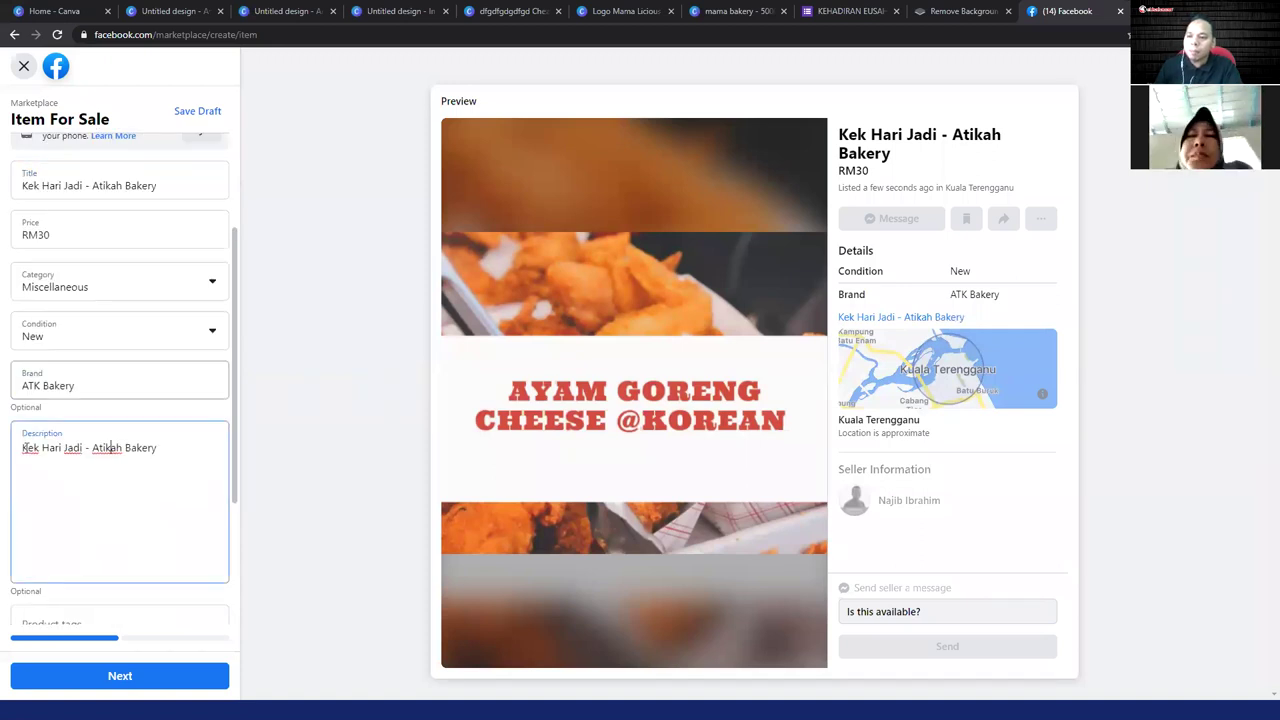
pyautogui.moveTo(21, 448); pyautogui.dragTo(87, 448)
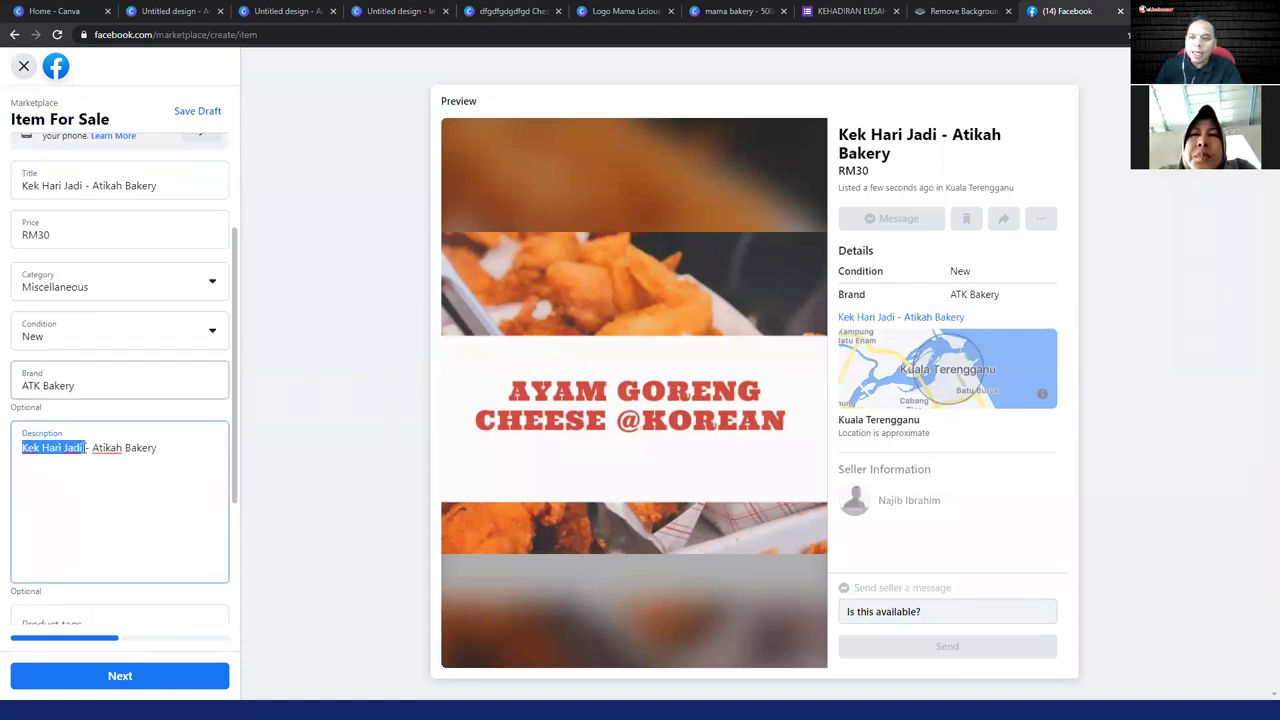
pyautogui.click(85, 526)
pyautogui.click(82, 181)
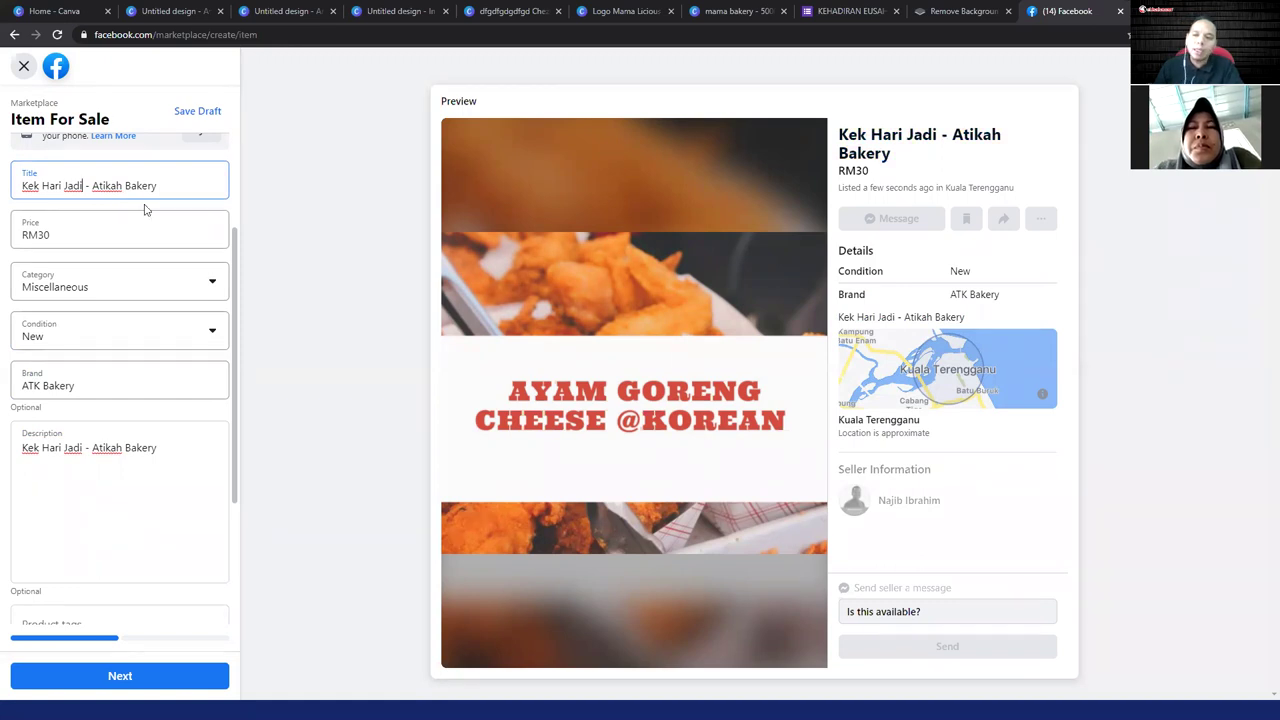
# - Add the product tags cakes, bakery and roti to the listing and continue to the choice of more listing places
pyautogui.scroll(-2, 120, 470)
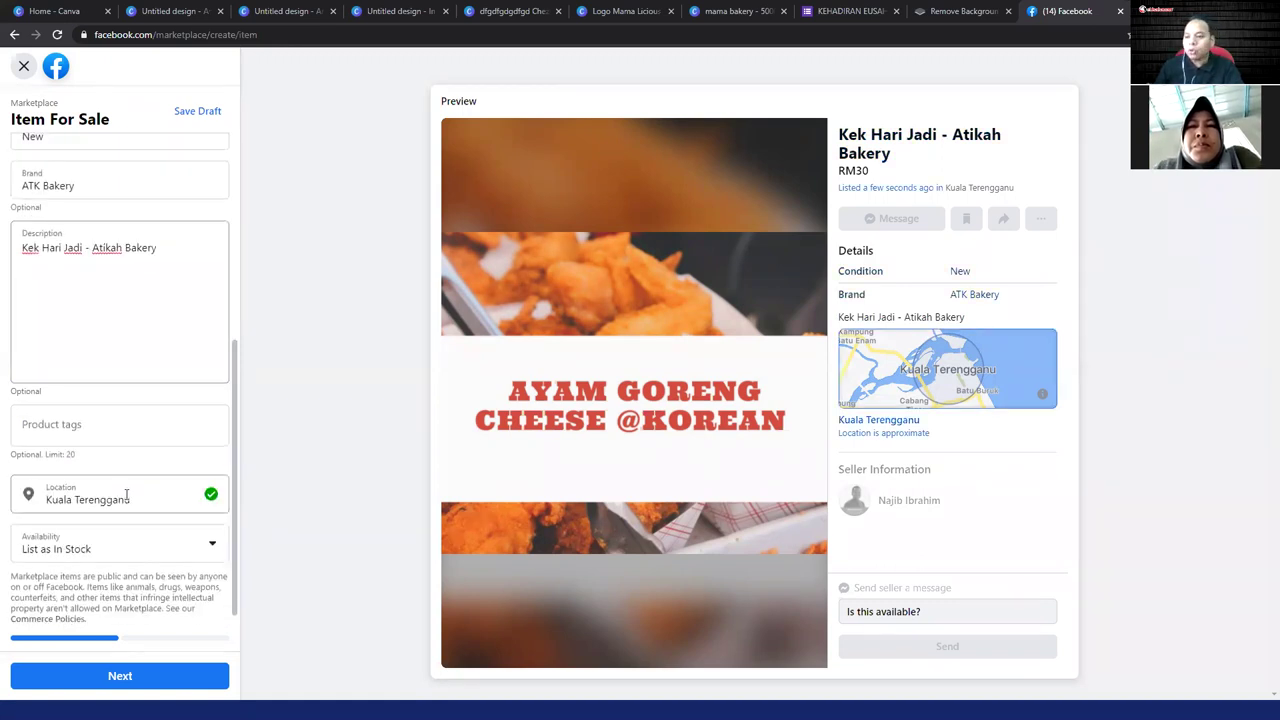
pyautogui.click(108, 402)
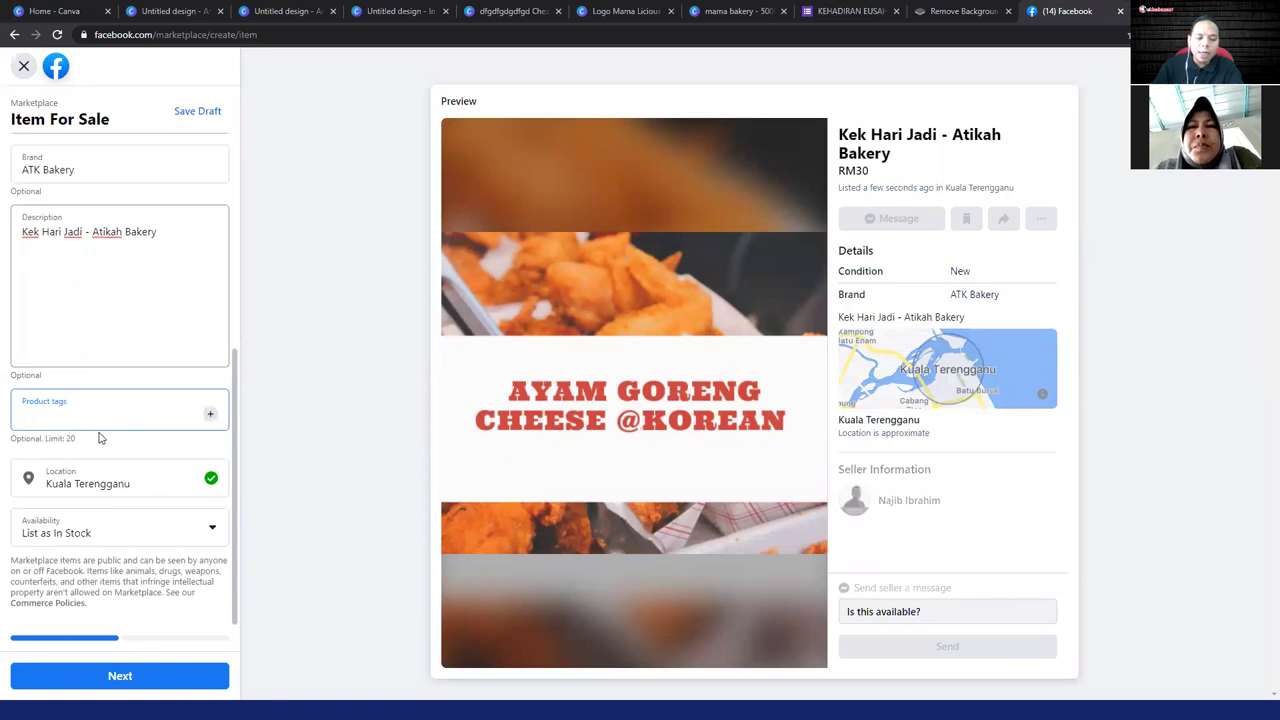
pyautogui.write('cake')
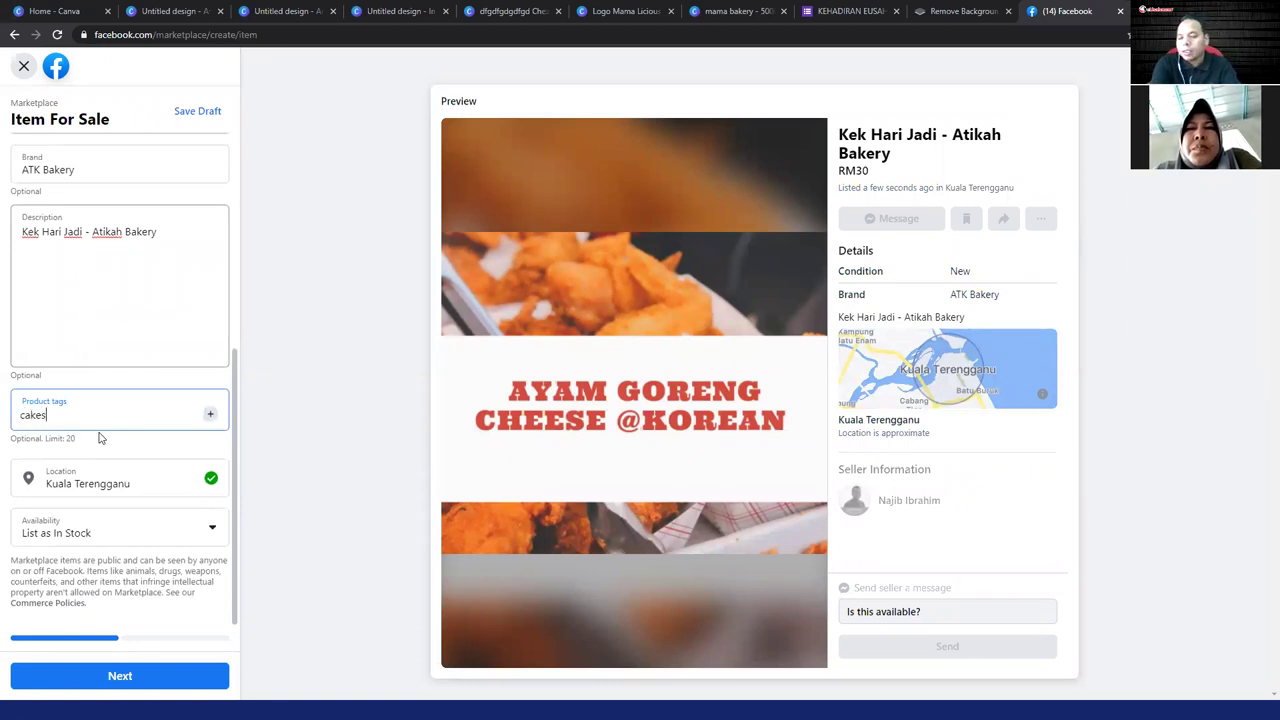
pyautogui.write('s')
pyautogui.press('Return')
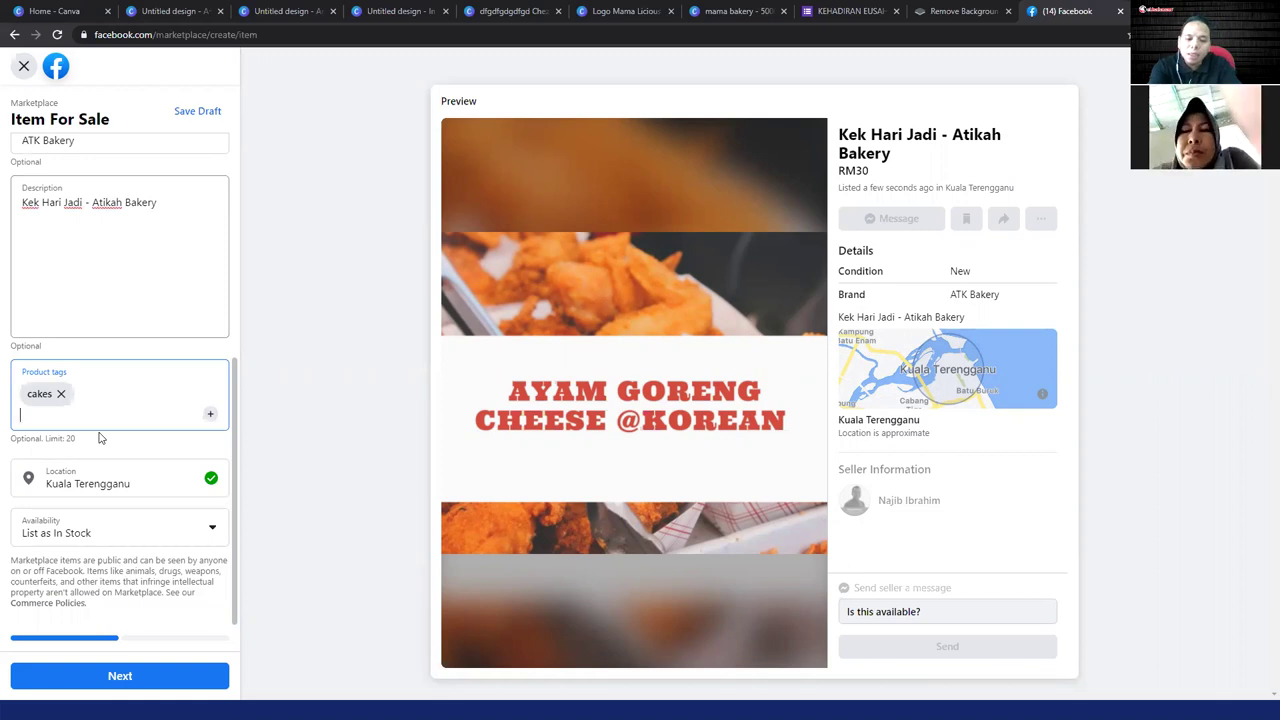
pyautogui.write('bakery')
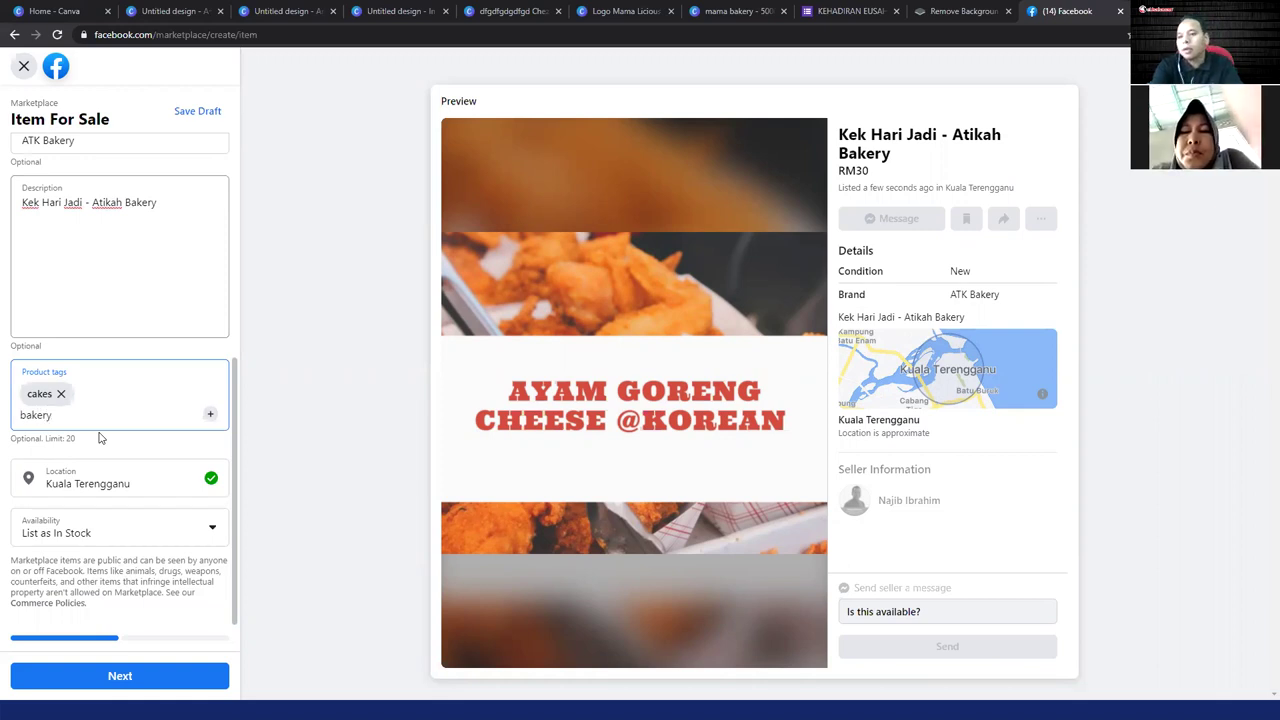
pyautogui.press('Return')
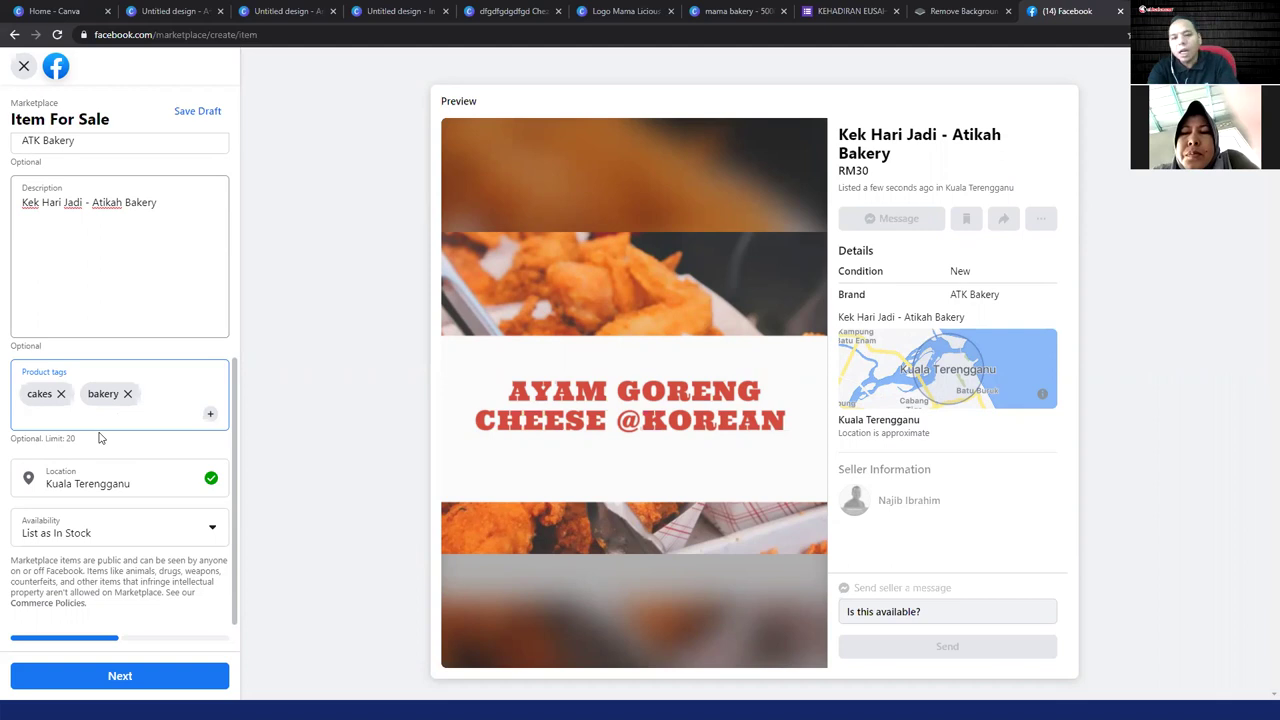
pyautogui.write('roti')
pyautogui.press('Return')
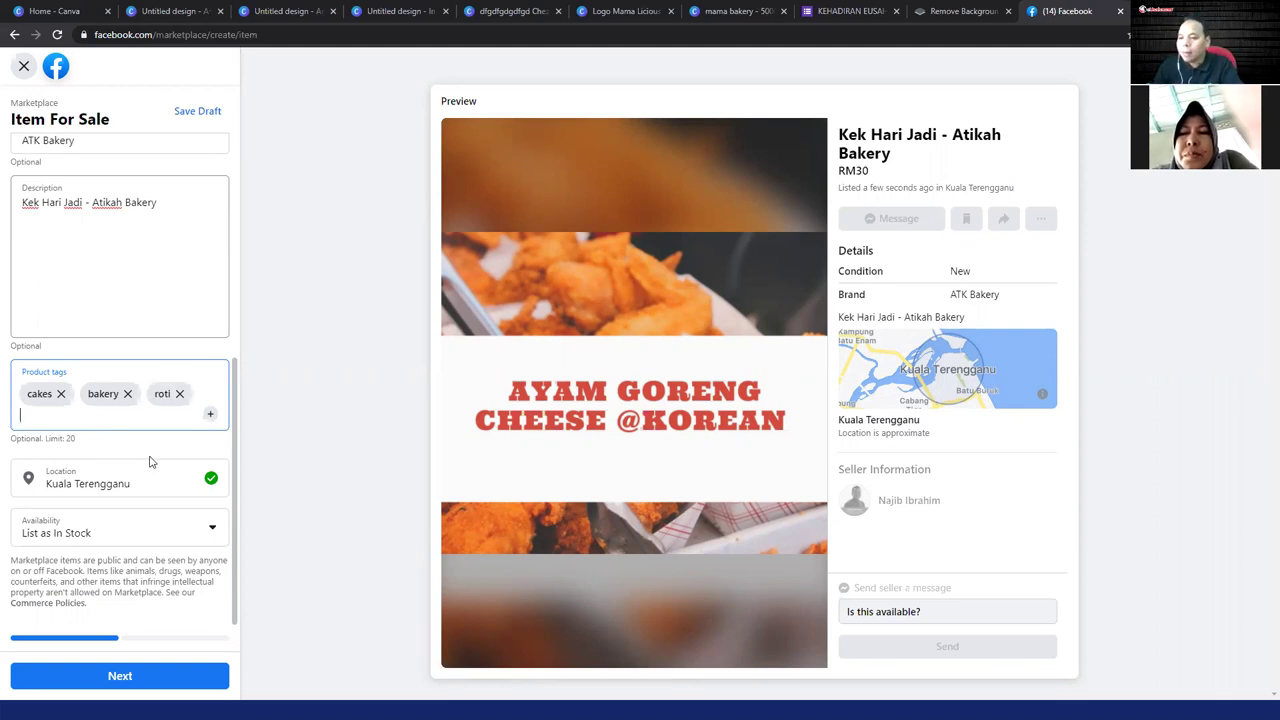
pyautogui.click(145, 670)
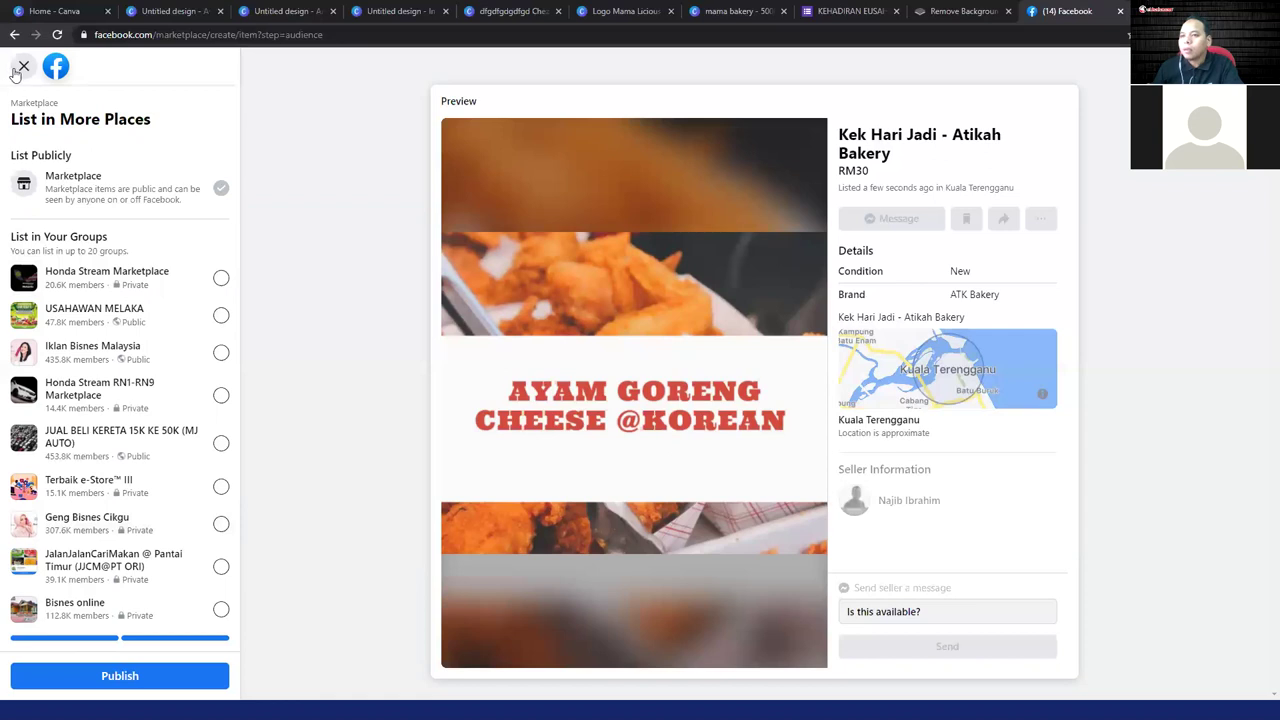
# - Return to the item details and change the listing's title to "Kek Birthday KT - Atikah Bakery"
pyautogui.hotkey('alt', 'Left')
pyautogui.click(88, 352)
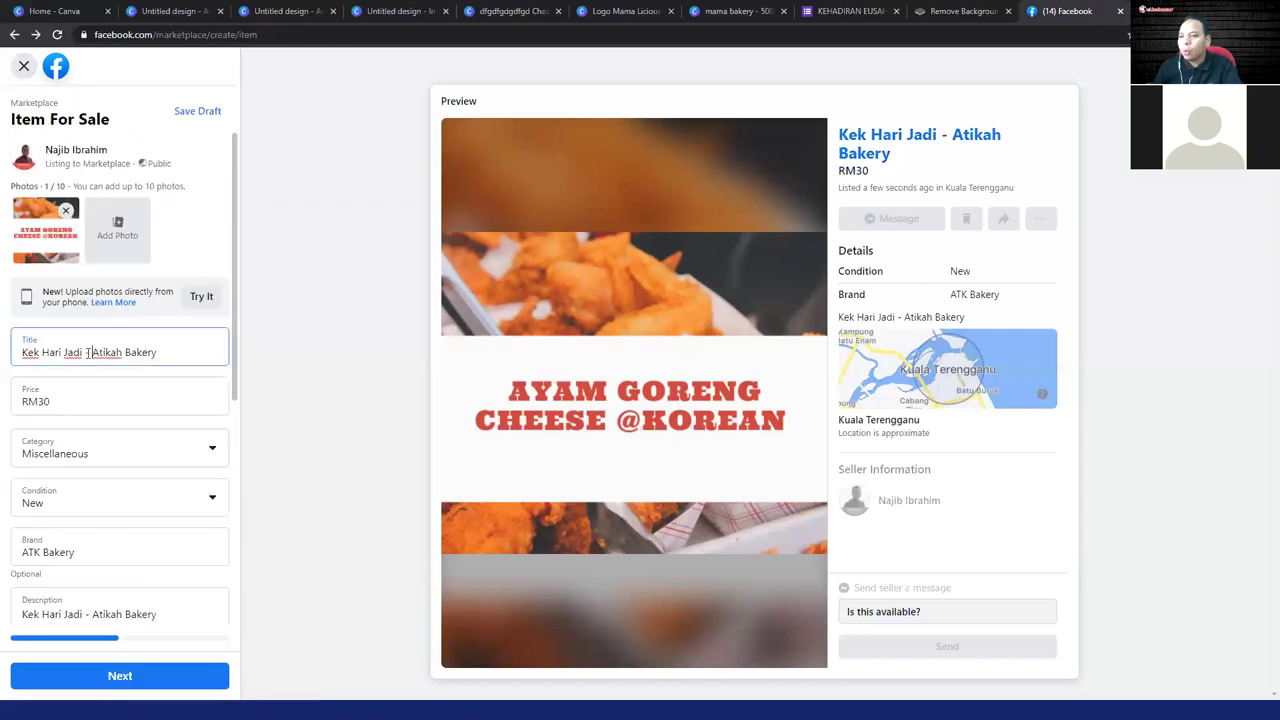
pyautogui.moveTo(83, 352); pyautogui.dragTo(45, 342)
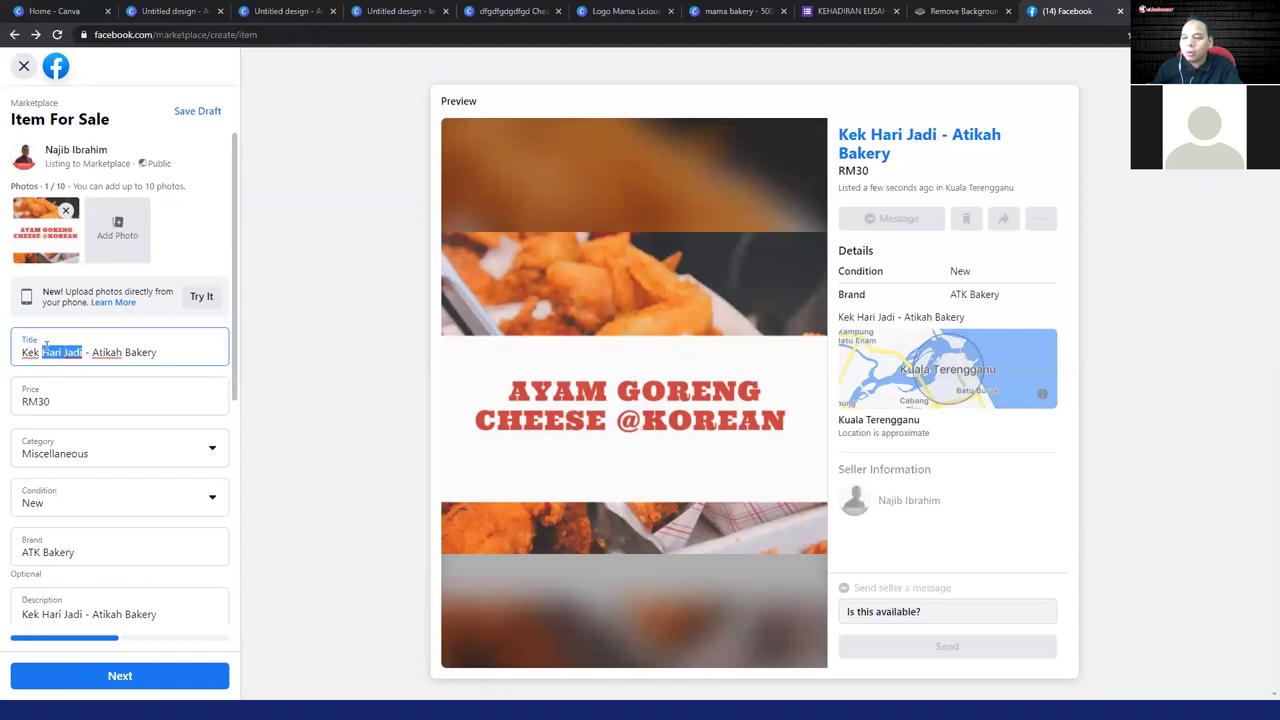
pyautogui.write('B')
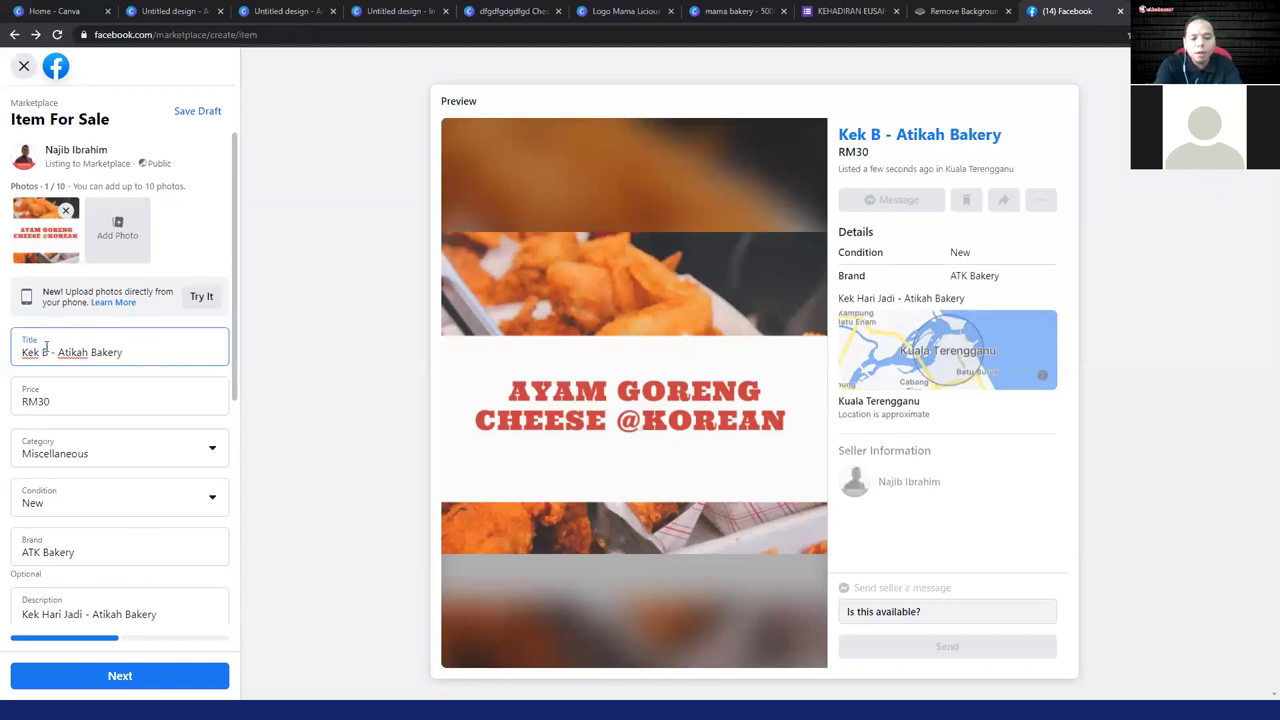
pyautogui.write('irthday')
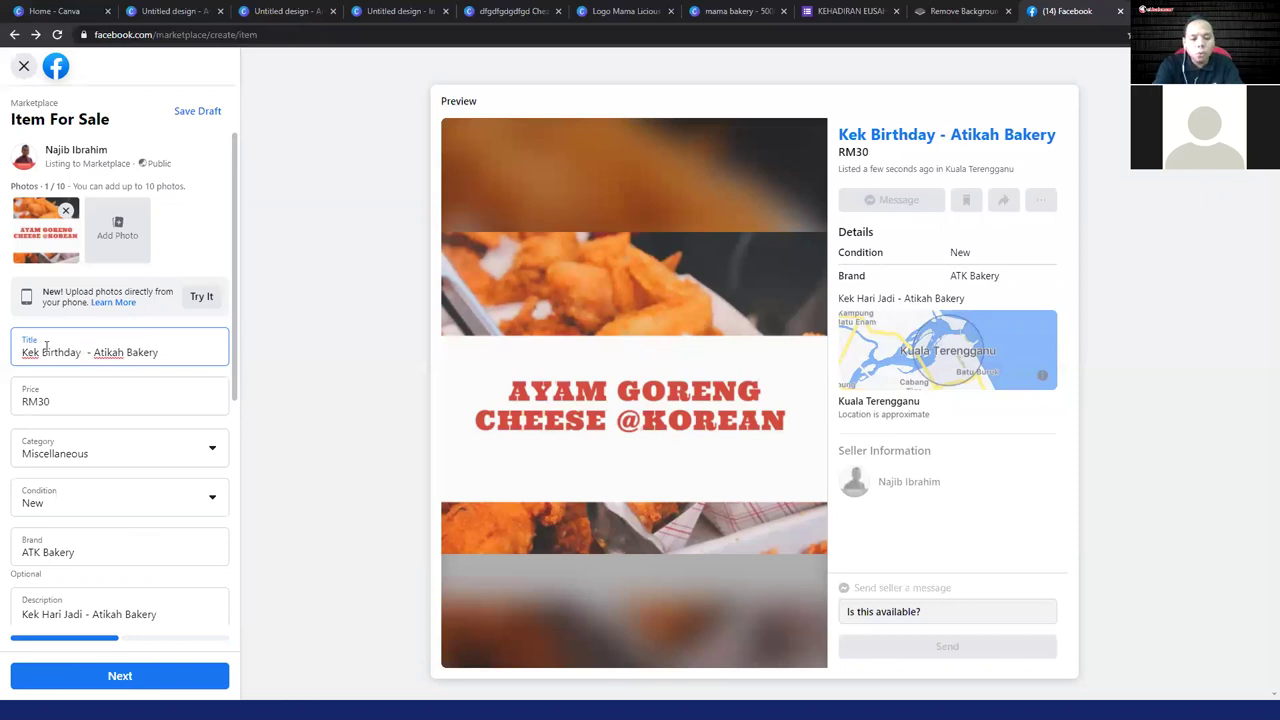
pyautogui.write(' KT')
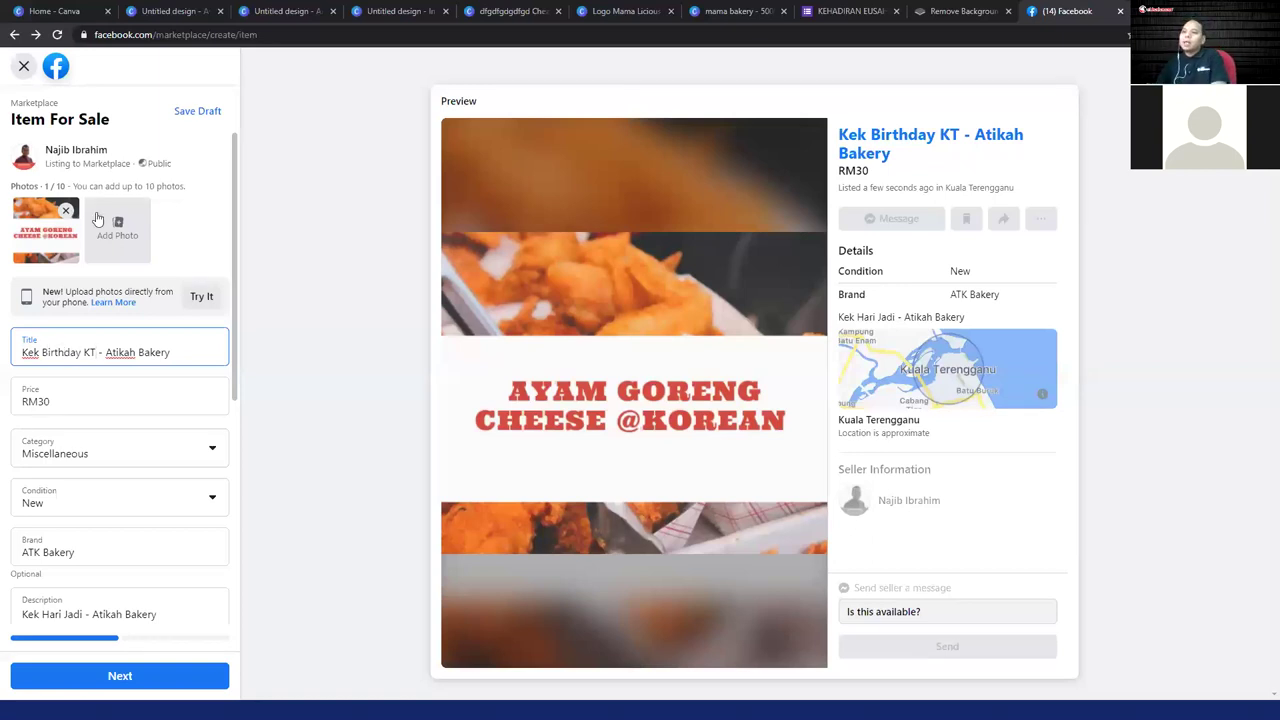
pyautogui.click(380, 222)
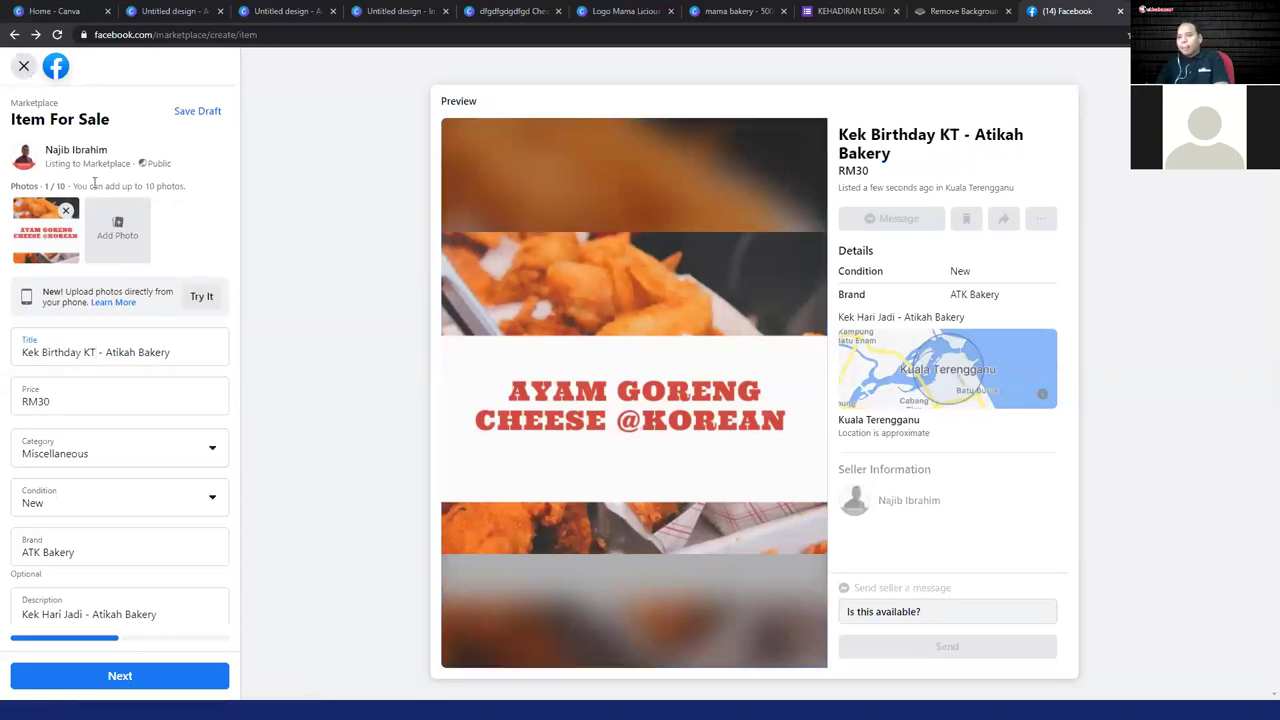
# - Discard the unpublished cake listing and leave the listing creation page
pyautogui.click(24, 66)
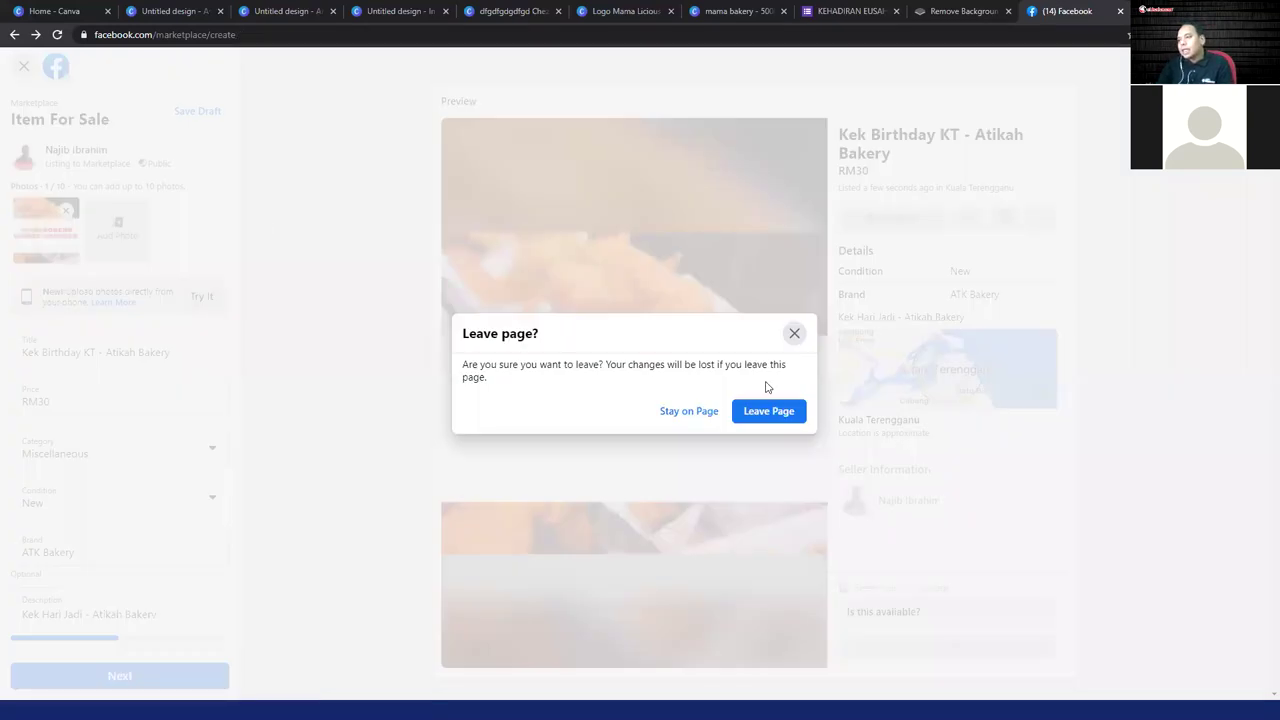
pyautogui.click(763, 411)
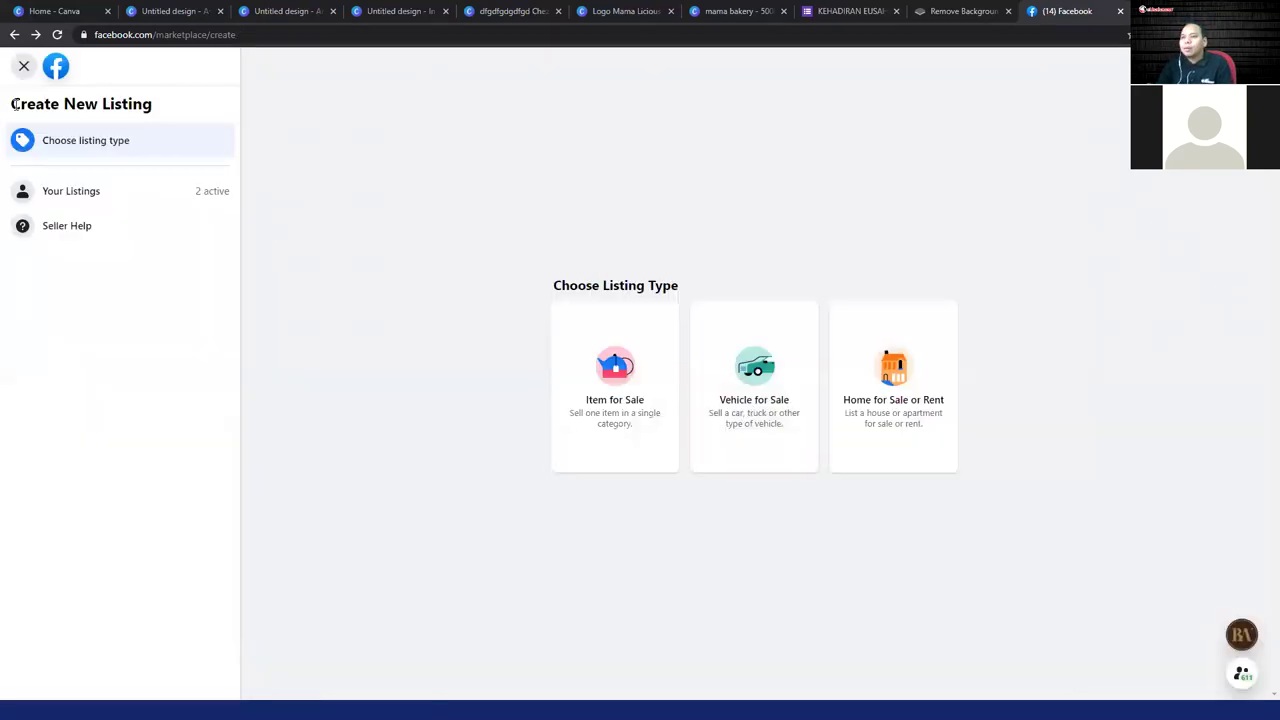
pyautogui.click(26, 70)
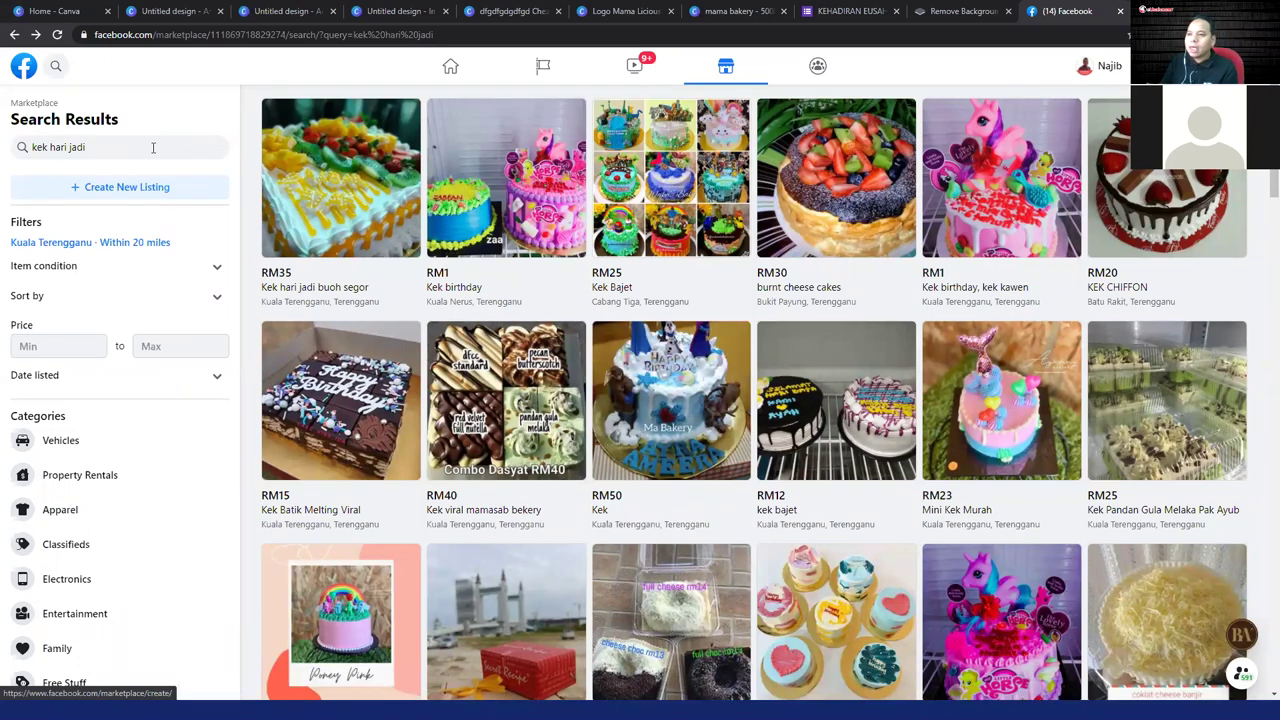
# - Search Marketplace for "tukang jahit" and look through the listings found around Kuala Terengganu
pyautogui.tripleClick(114, 148)
pyautogui.write('tu')
pyautogui.press('BackSpace')
pyautogui.write('ukang jah')
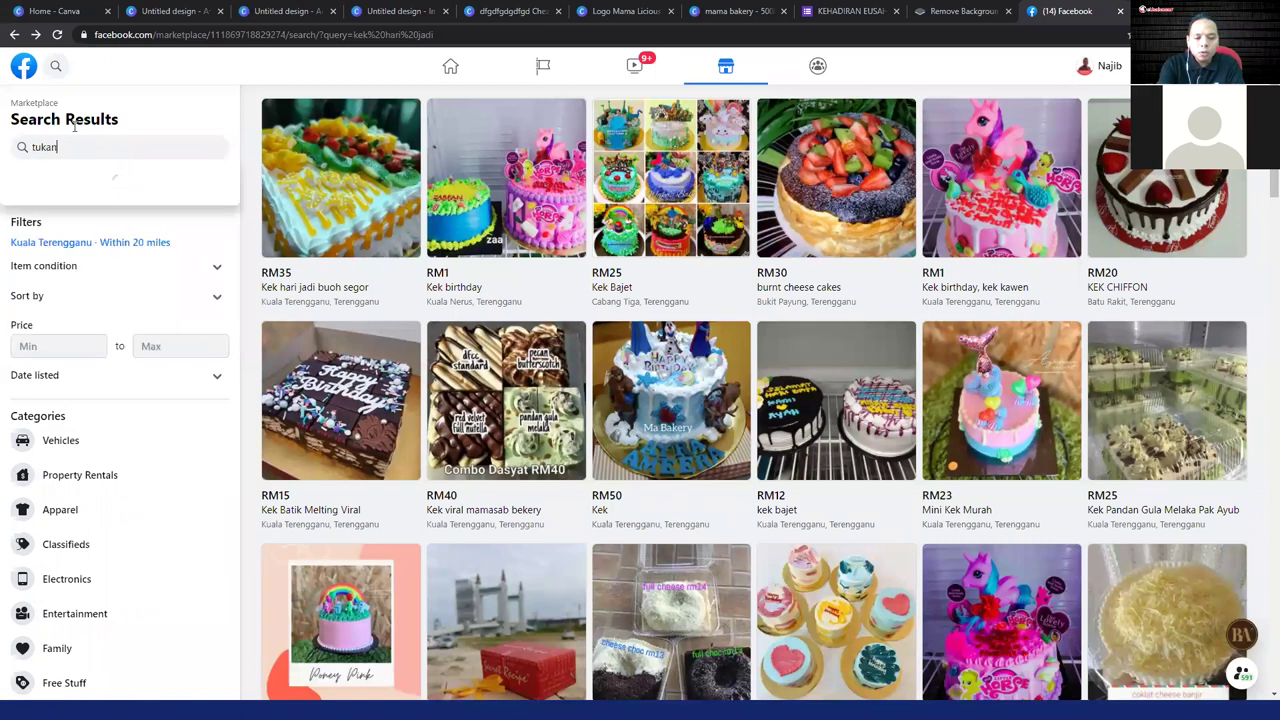
pyautogui.write('it')
pyautogui.press('Return')
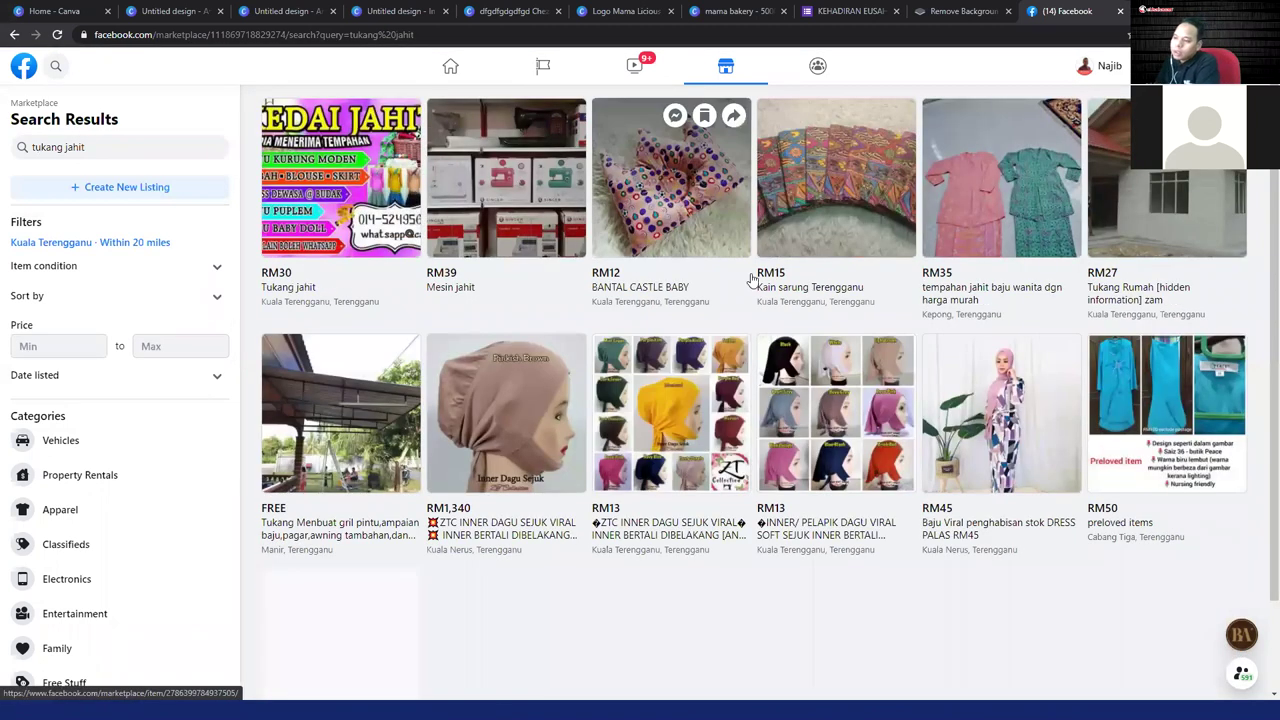
pyautogui.scroll(-2, 780, 318)
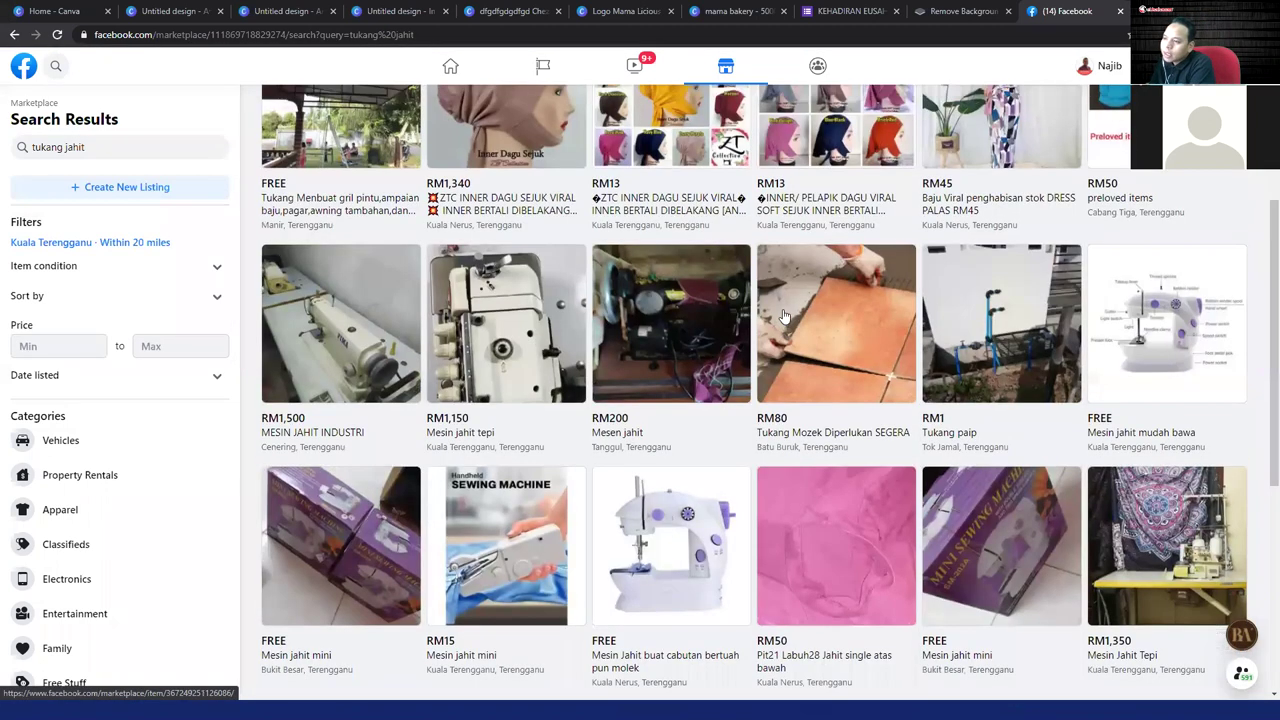
pyautogui.scroll(2, 780, 318)
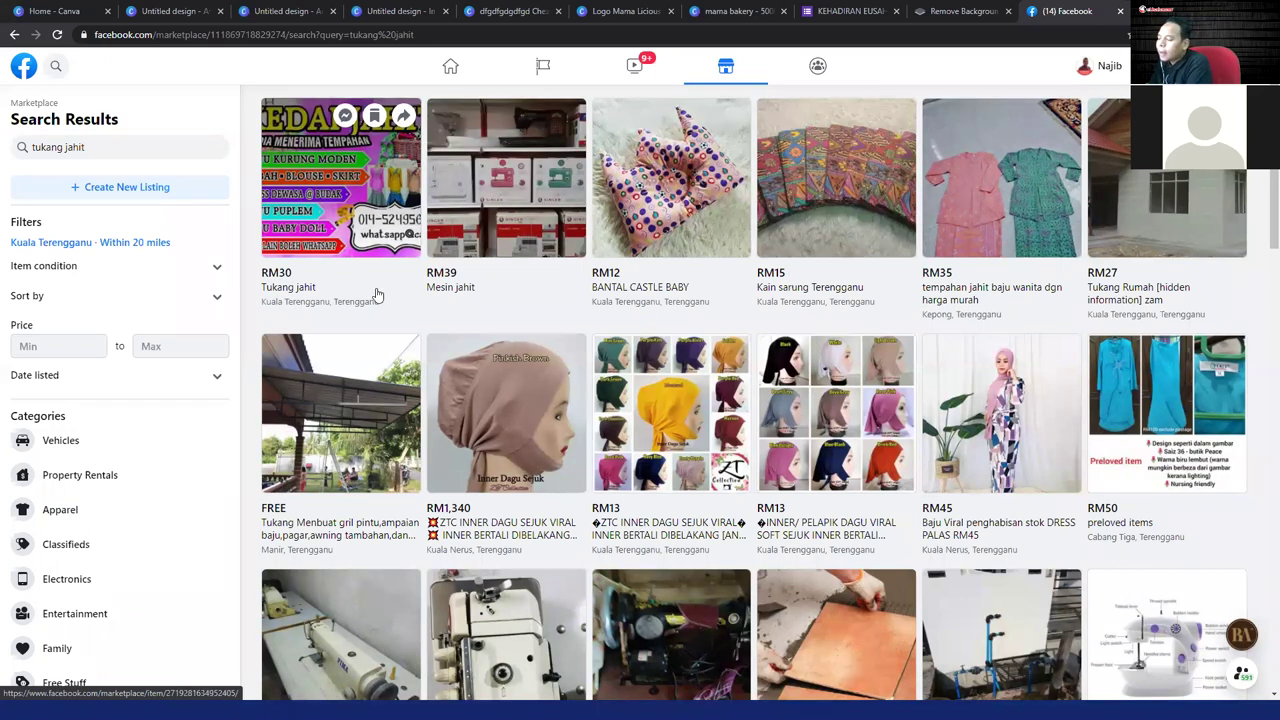
pyautogui.scroll(-3, 722, 352)
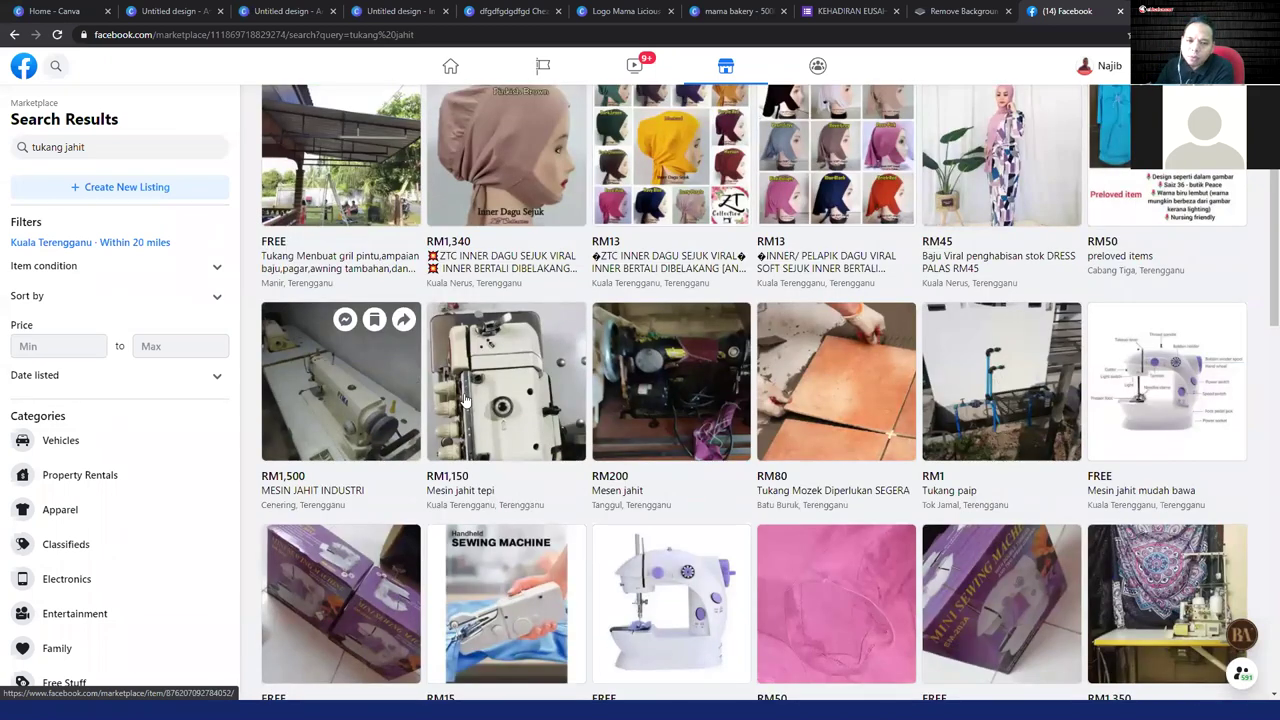
pyautogui.scroll(2, 463, 398)
pyautogui.scroll(1, 463, 398)
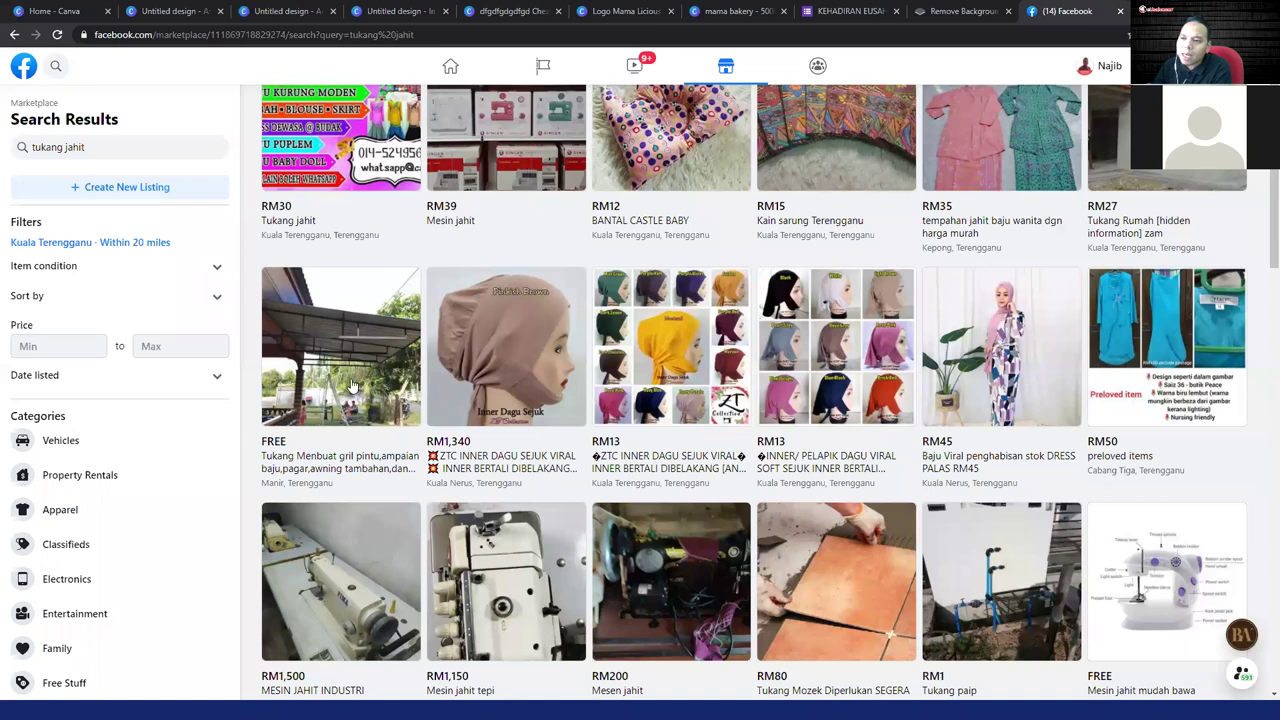
# - Start a new Item for Sale listing titled "Kek Hari Jadi - Atikah Bakery" with a price of RM3,434
pyautogui.click(124, 192)
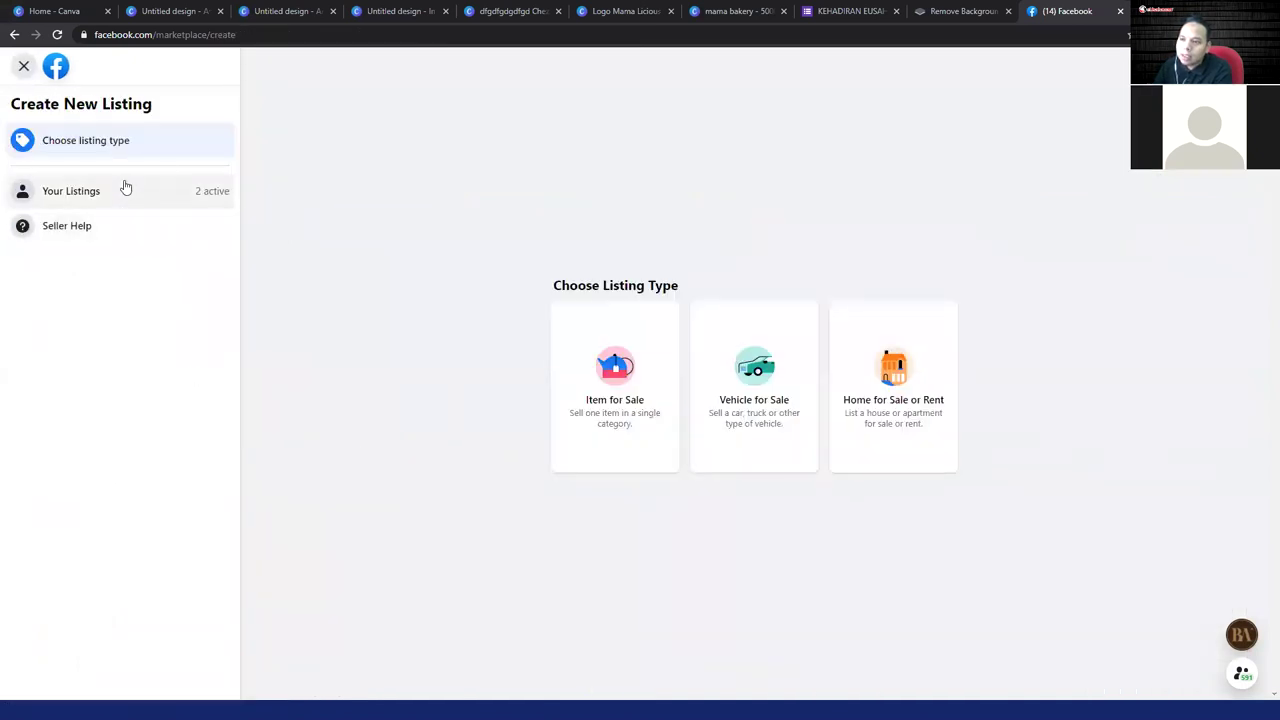
pyautogui.click(572, 366)
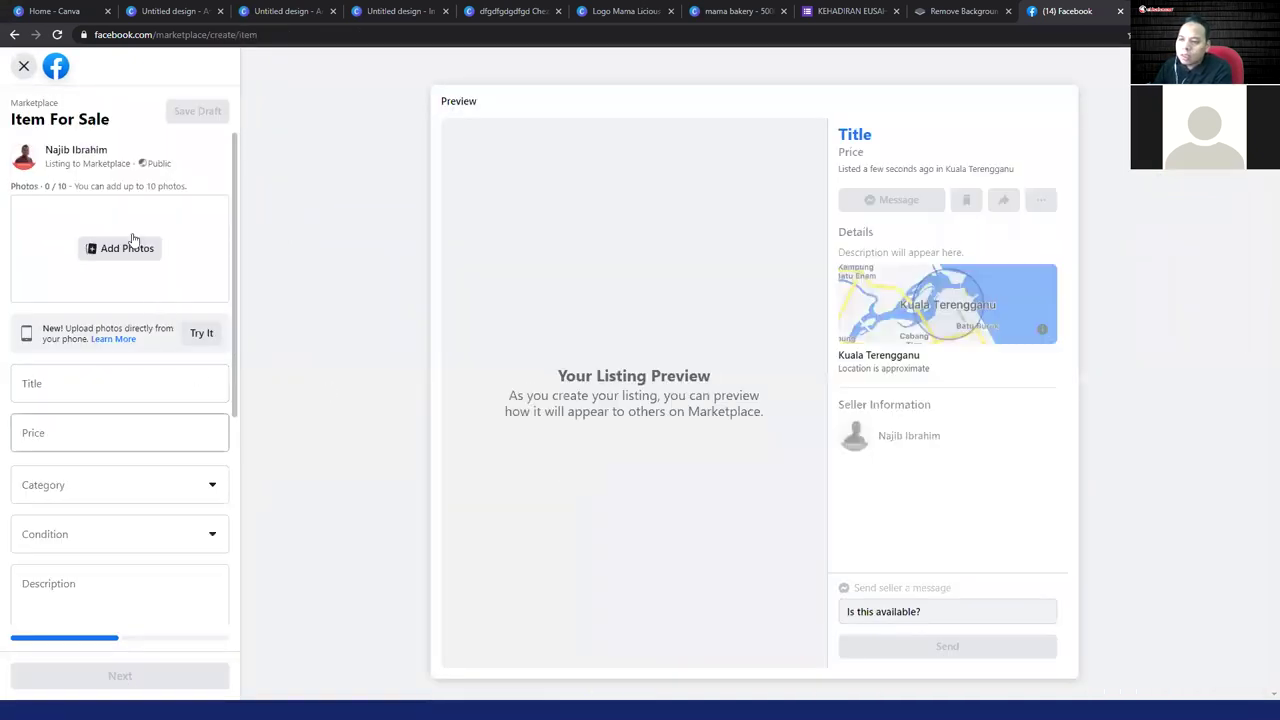
pyautogui.click(94, 398)
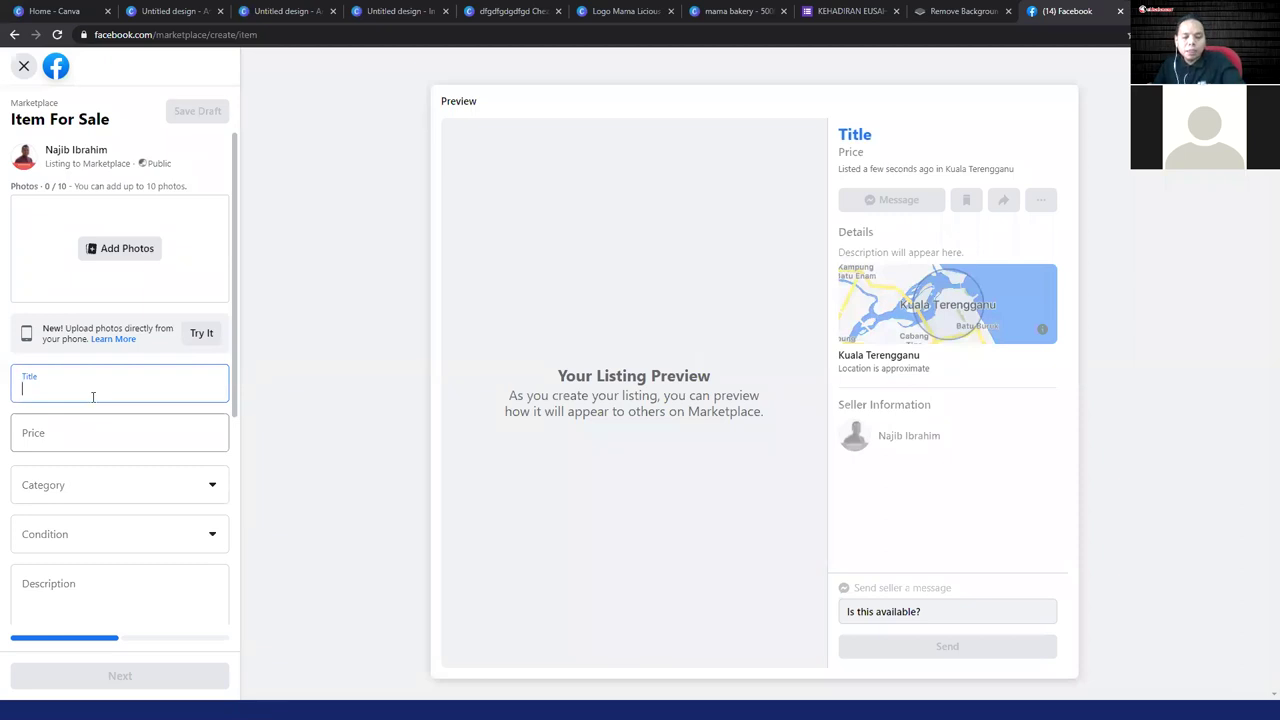
pyautogui.write('Kek Hari Jadi - Atikah Bakery')
pyautogui.click(94, 429)
pyautogui.write('3434')
# - Set the new listing's category to Miscellaneous and its condition to New
pyautogui.click(77, 497)
pyautogui.scroll(-5, 106, 423)
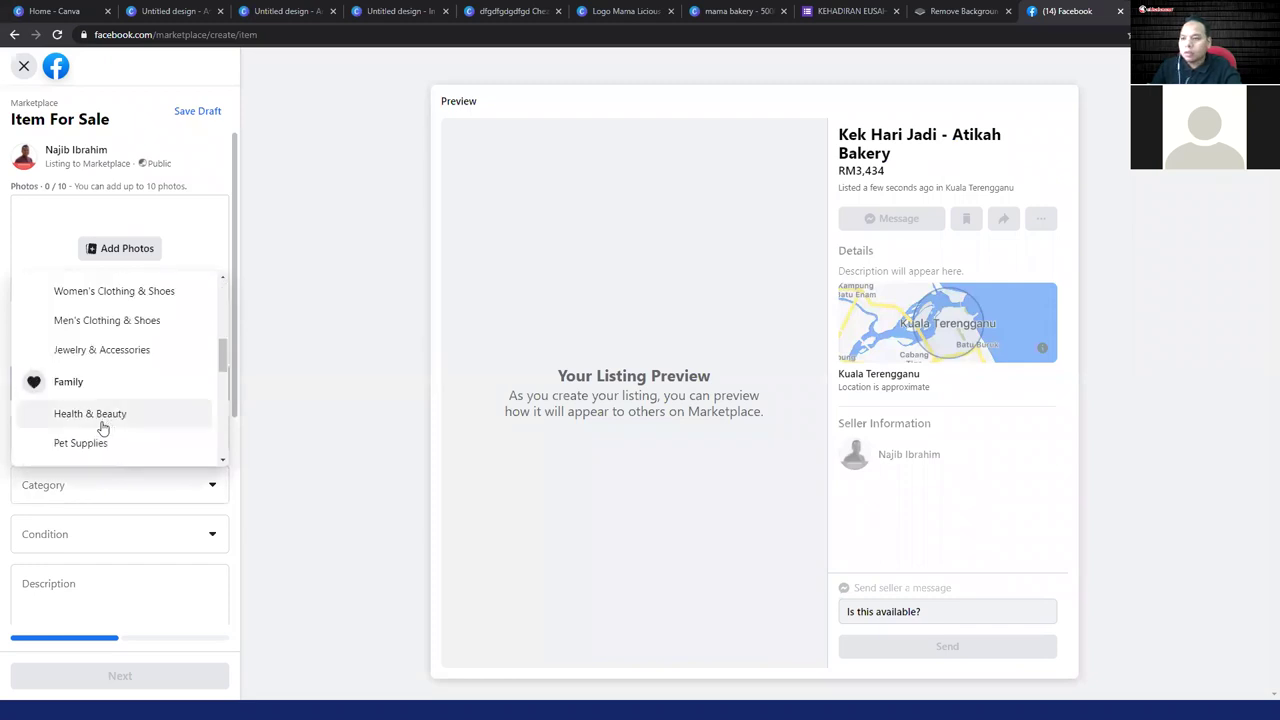
pyautogui.scroll(-3, 100, 420)
pyautogui.scroll(-3, 100, 418)
pyautogui.click(100, 417)
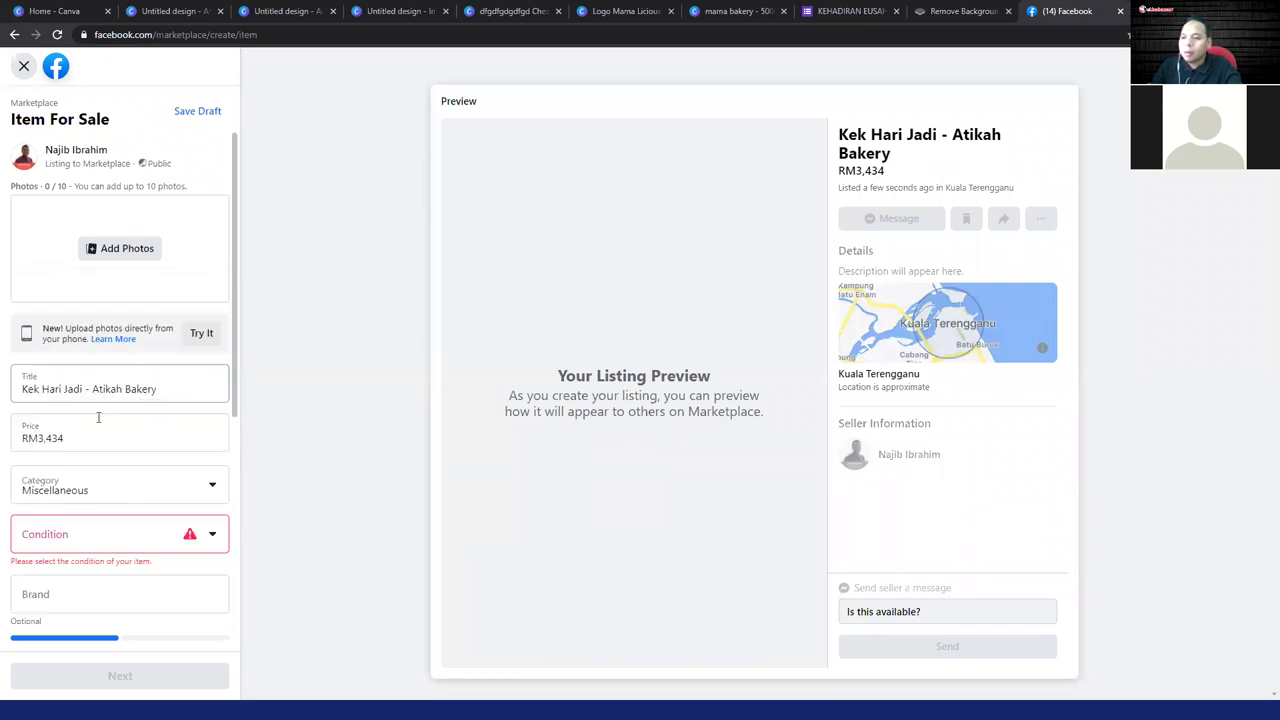
pyautogui.click(87, 540)
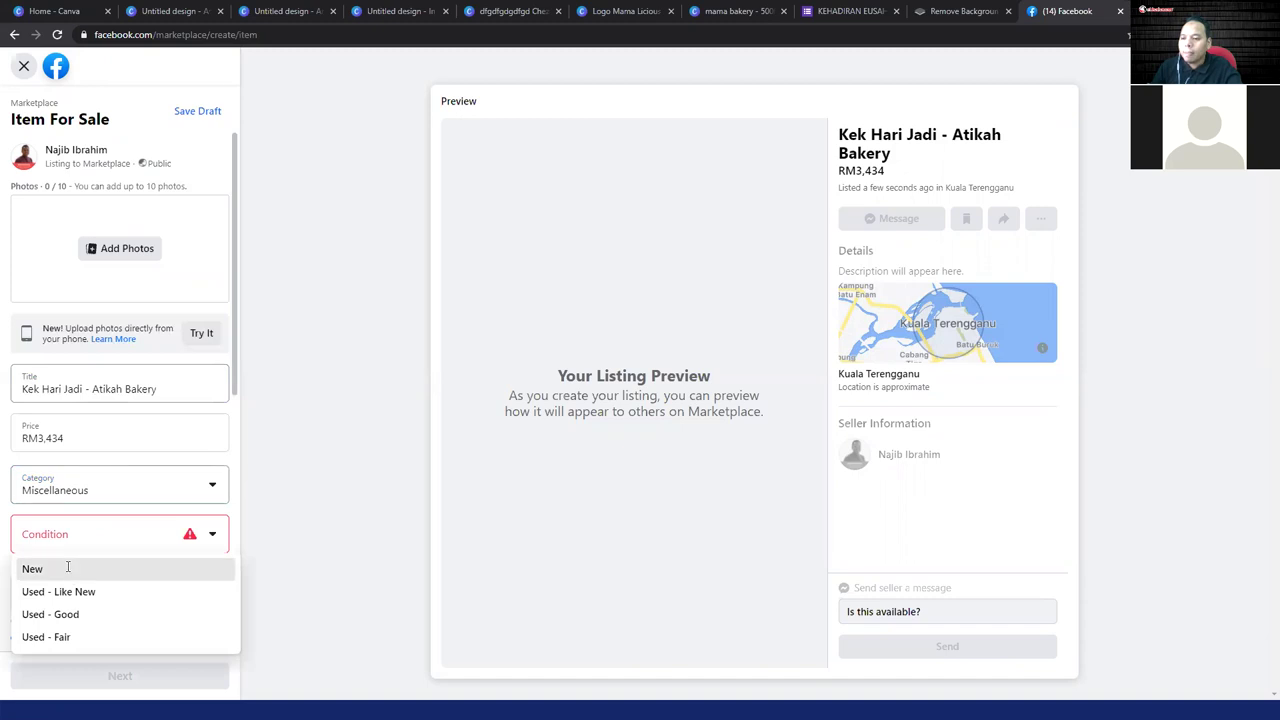
pyautogui.click(68, 567)
# - Enter "Kek Hari Jadi - Atikah Bakery" as the listing's description
pyautogui.scroll(-5, 80, 406)
pyautogui.click(80, 406)
pyautogui.write('Kek Hari Jadi - Atikah Bakery')
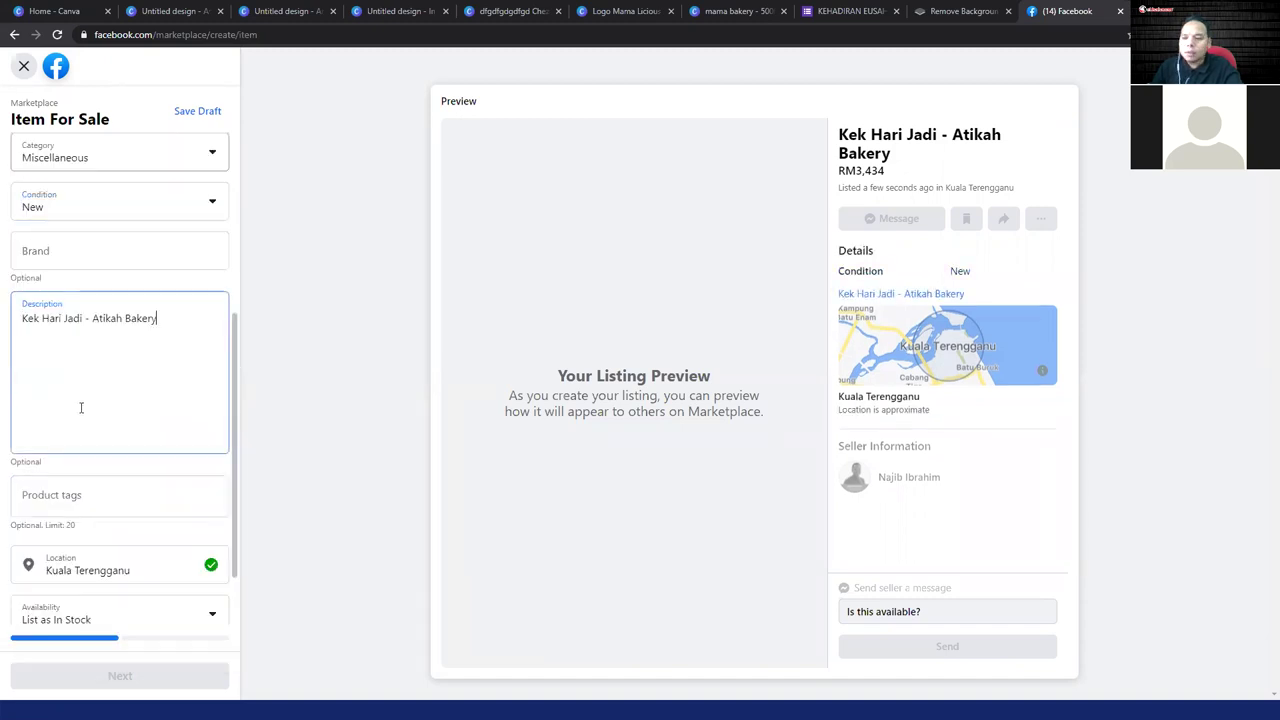
pyautogui.scroll(-2, 89, 420)
pyautogui.click(100, 414)
pyautogui.scroll(5, 105, 440)
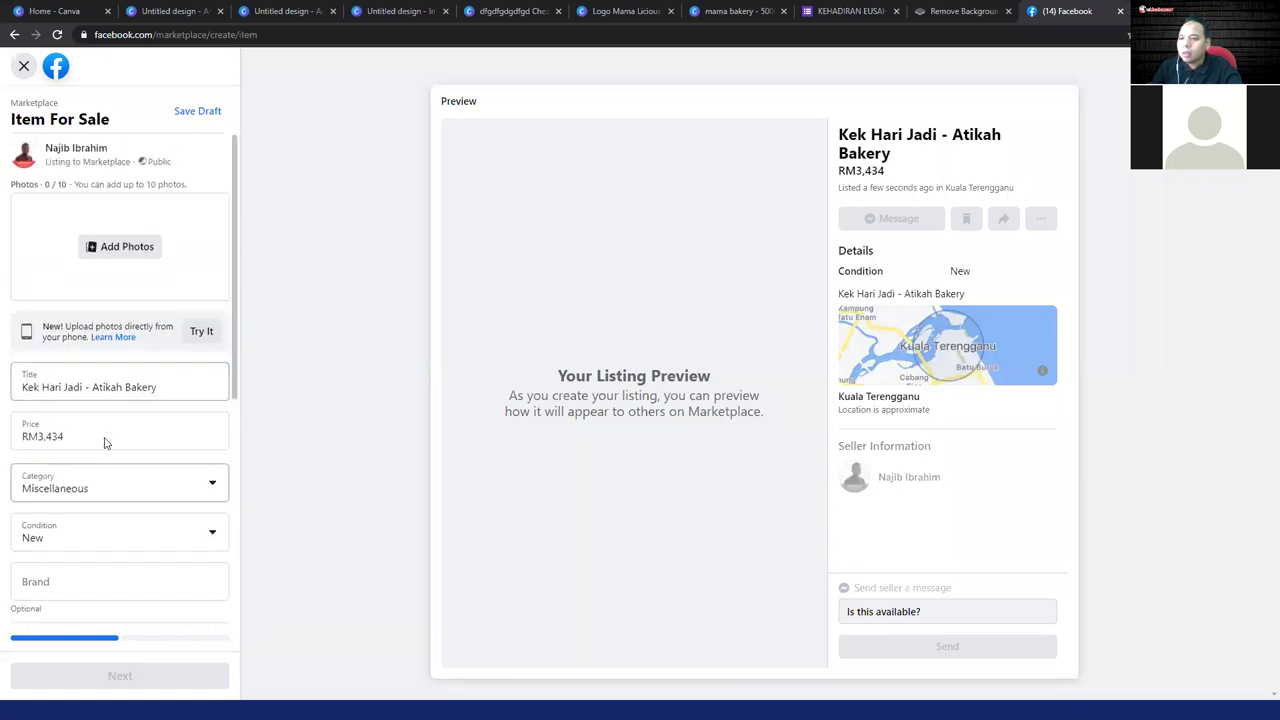
pyautogui.doubleClick(235, 172)
pyautogui.scroll(-4, 135, 600)
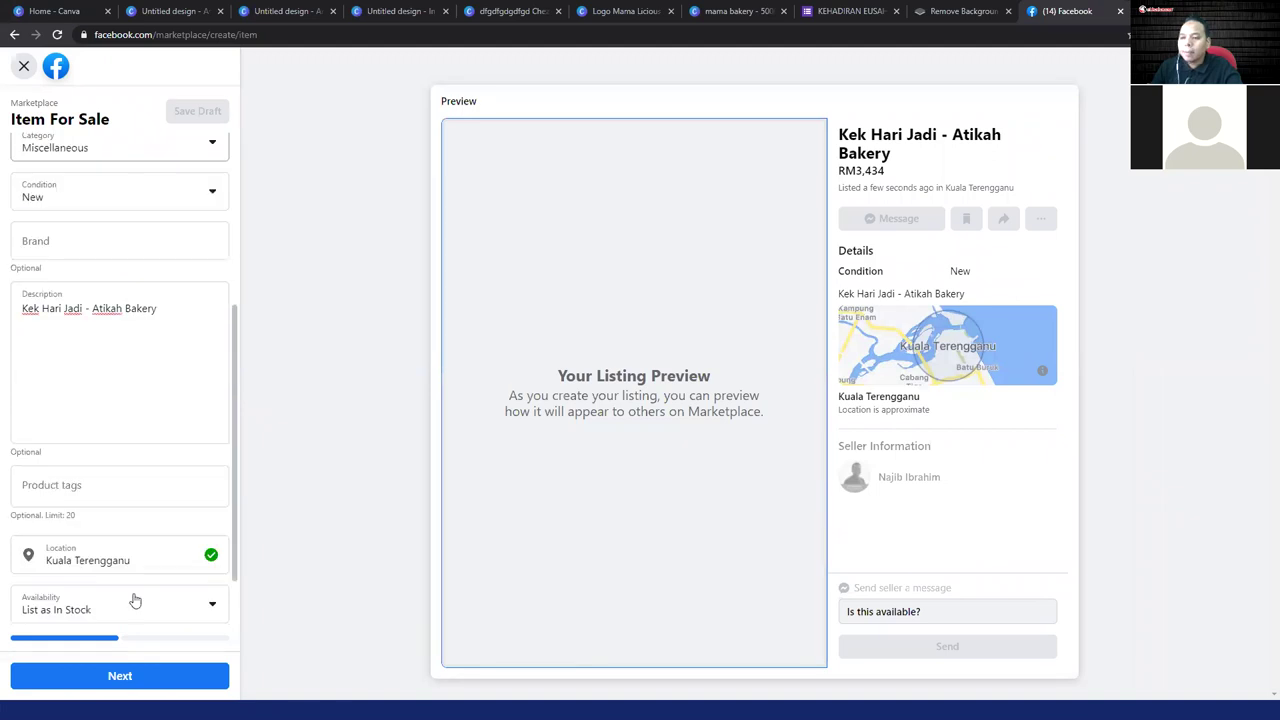
pyautogui.click(120, 675)
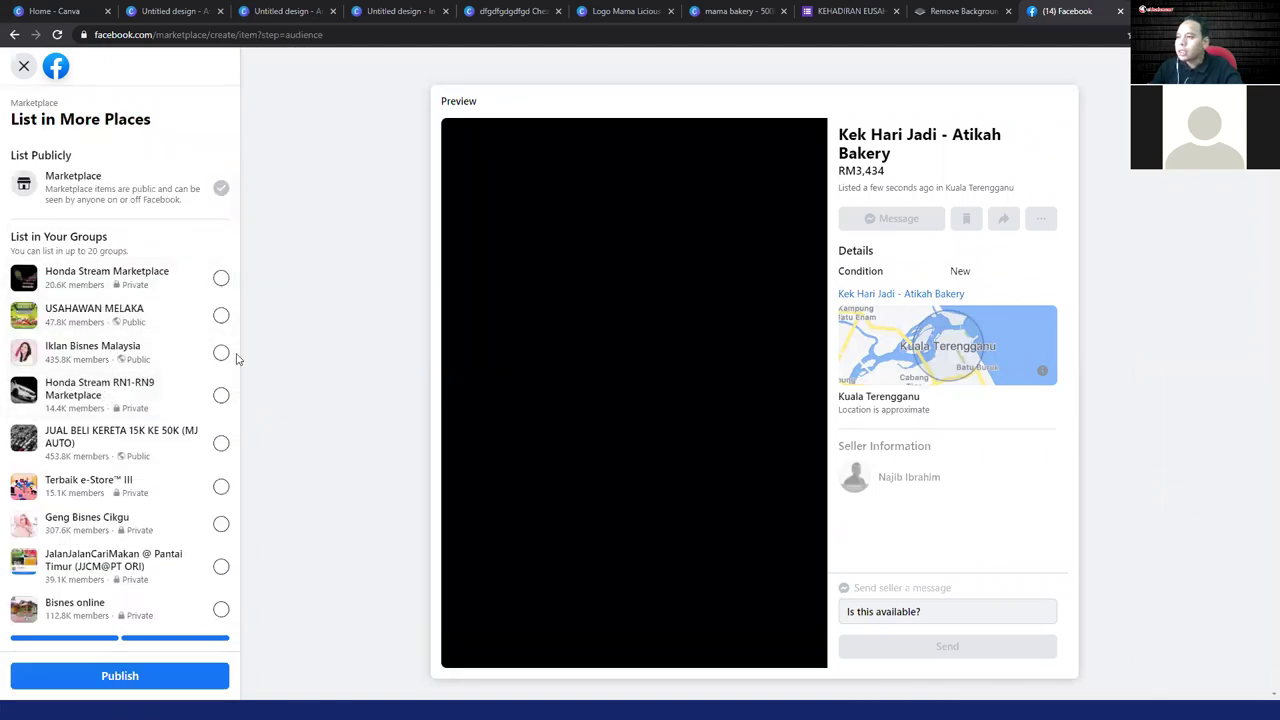
# - Select the groups USAHAWAN MELAKA, Iklan Bisnes Malaysia, Honda Stream RN1-RN9 Marketplace and JUAL BELI KERETA 15K KE 50K for the listing
pyautogui.click(217, 318)
pyautogui.click(210, 352)
pyautogui.click(203, 393)
pyautogui.click(194, 443)
# - Also select SENARAI PERUNCIT & PEMBORONG, Rumah Sewa Kuala Terengganu, Kuala Terengganu Residen, Iklan Extravaganza Original 02 and Bisnes online
pyautogui.scroll(-4, 184, 489)
pyautogui.click(183, 476)
pyautogui.click(191, 428)
pyautogui.click(200, 320)
pyautogui.click(205, 283)
pyautogui.click(202, 212)
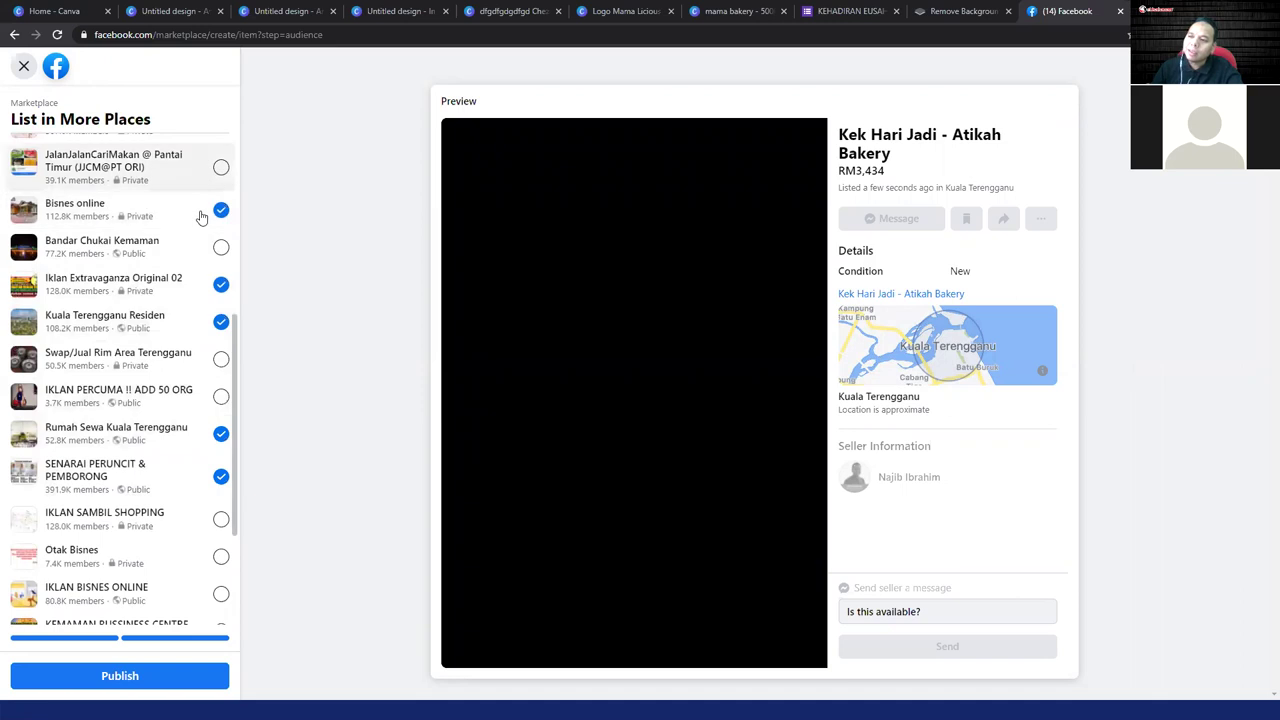
# - Deselect the groups SENARAI PERUNCIT & PEMBORONG, Rumah Sewa Kuala Terengganu, Kuala Terengganu Residen, Iklan Extravaganza Original 02 and Bisnes online
pyautogui.click(214, 472)
pyautogui.click(207, 435)
pyautogui.click(220, 321)
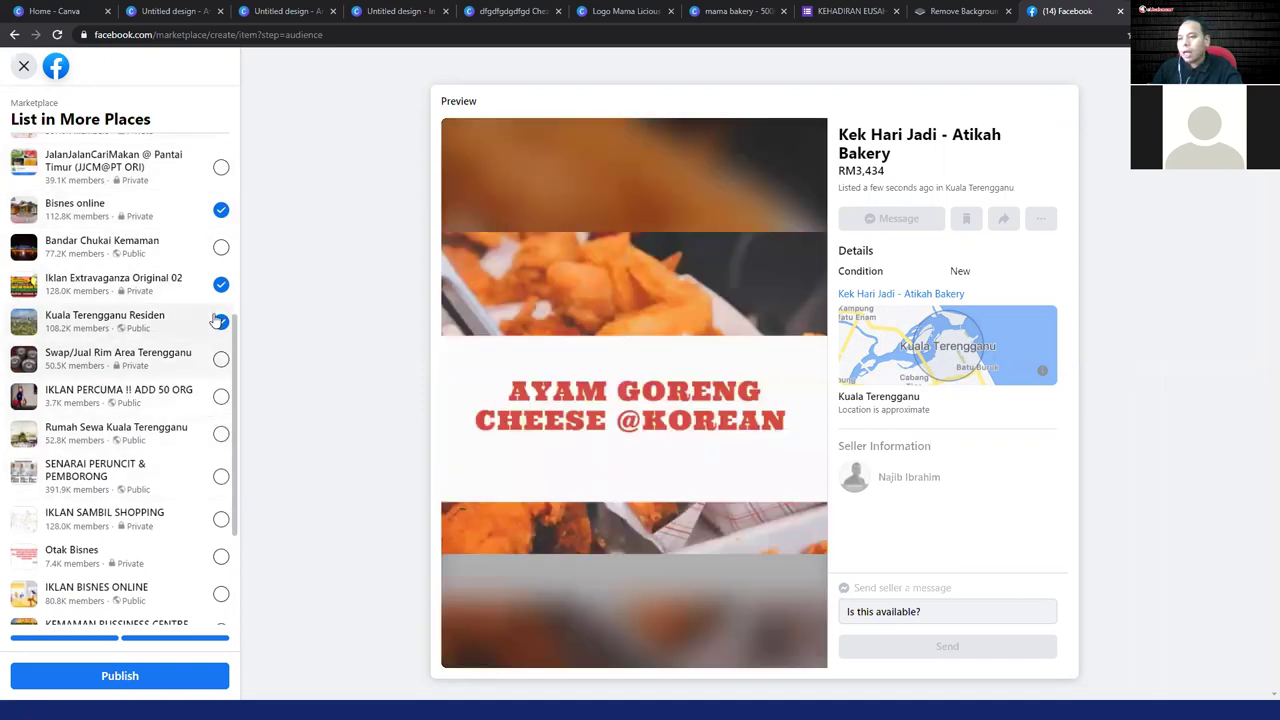
pyautogui.click(220, 284)
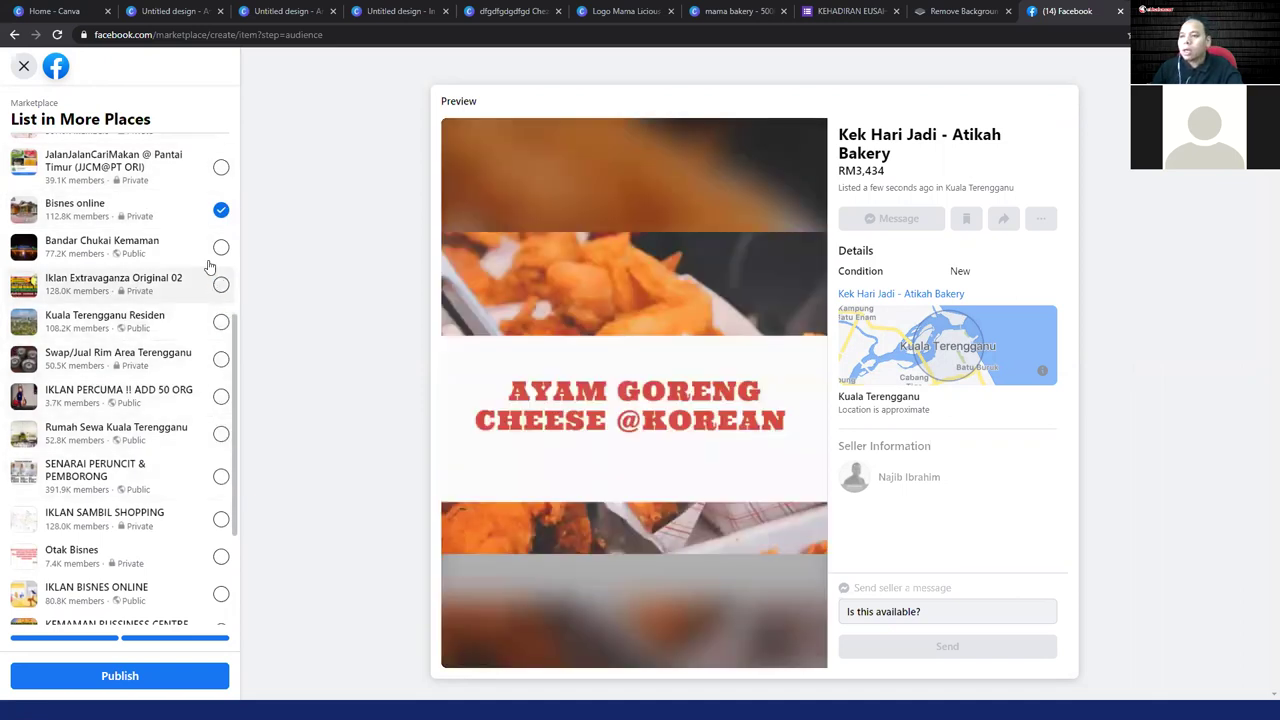
pyautogui.click(221, 210)
# - Deselect JUAL BELI KERETA 15K KE 50K, Honda Stream RN1-RN9 Marketplace, Iklan Bisnes Malaysia, USAHAWAN MELAKA and Honda Stream Marketplace for the listing
pyautogui.scroll(3, 191, 257)
pyautogui.click(220, 377)
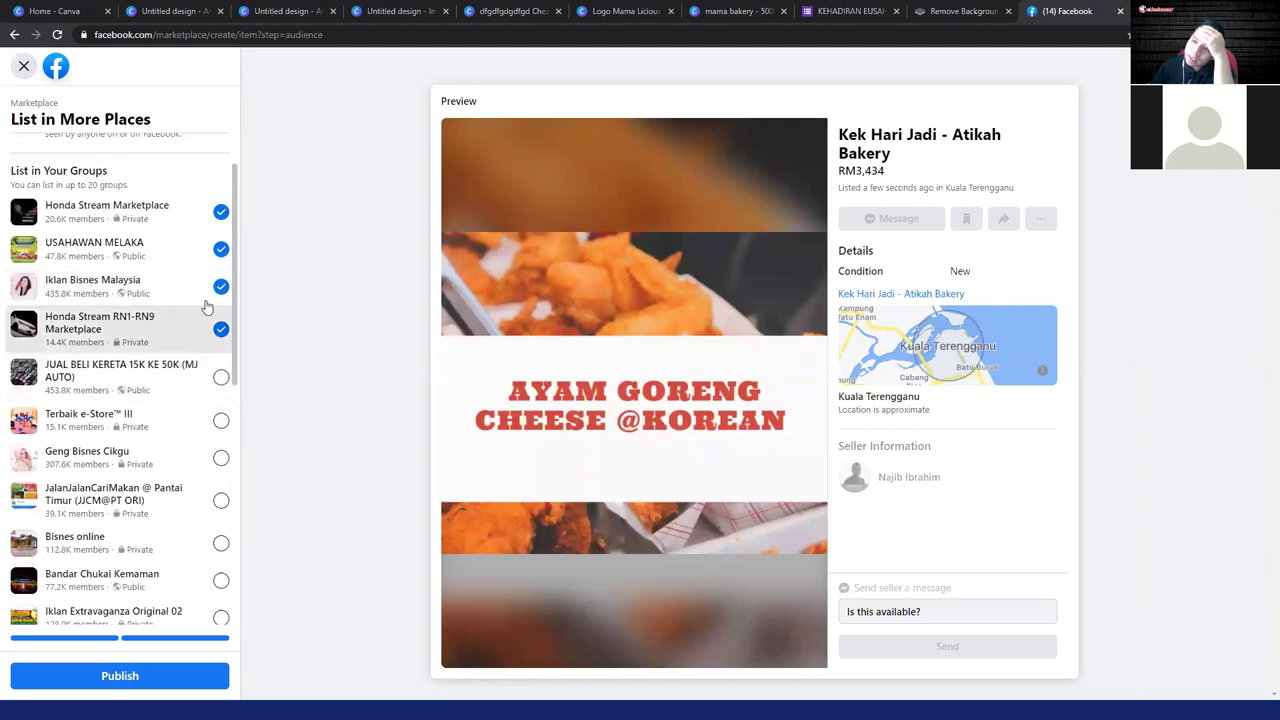
pyautogui.click(220, 329)
pyautogui.click(220, 286)
pyautogui.click(220, 249)
pyautogui.click(220, 212)
pyautogui.scroll(1, 203, 231)
pyautogui.scroll(1, 203, 231)
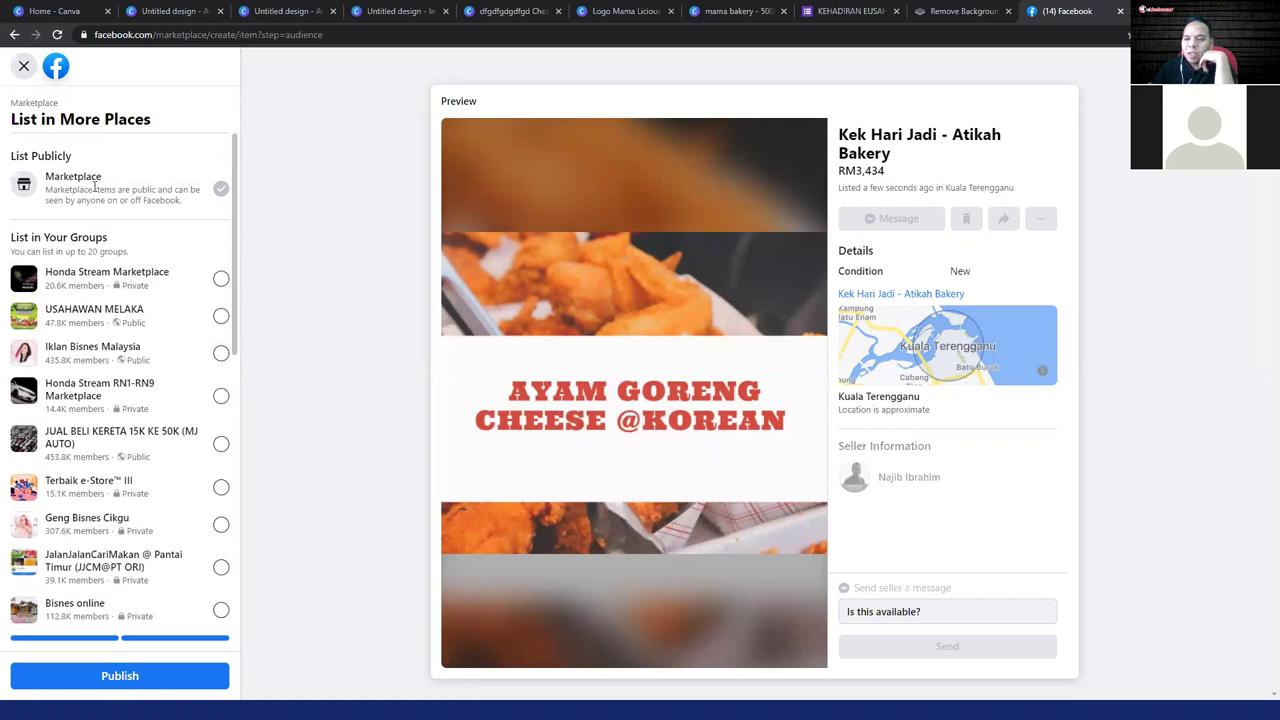
# - Leave the listing form without publishing and discard the Kek Hari Jadi listing
pyautogui.doubleClick(72, 176)
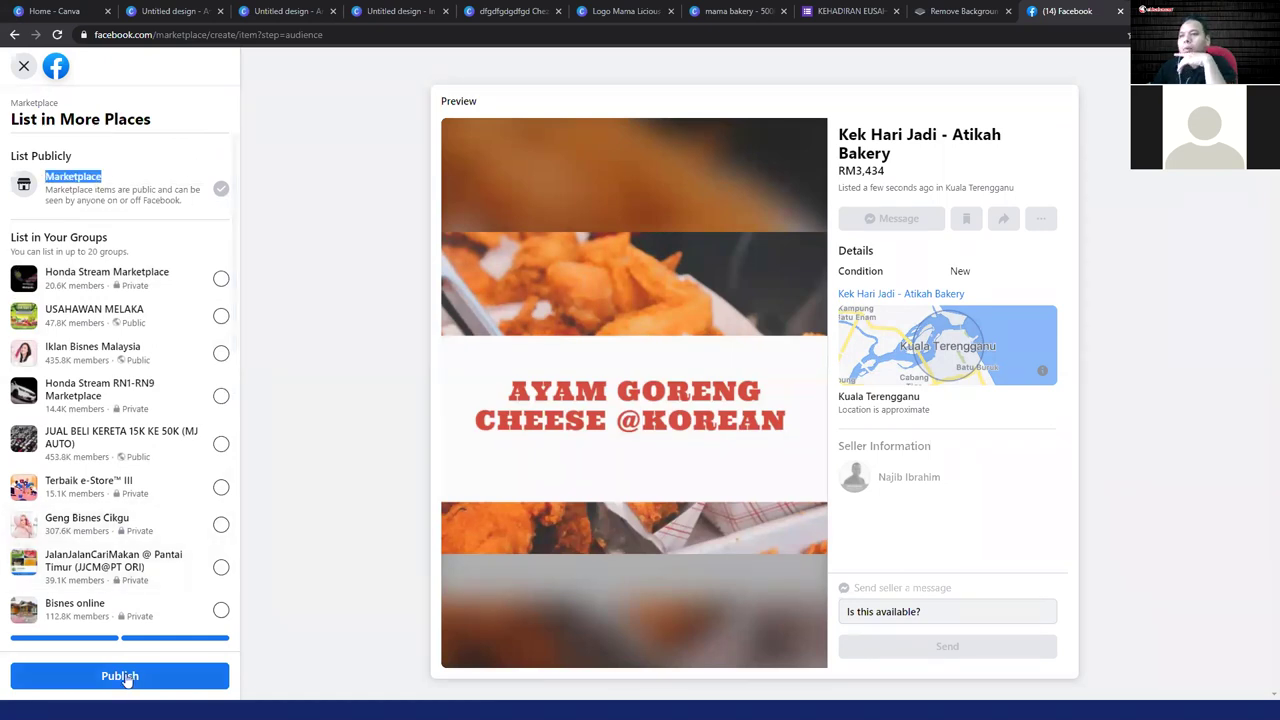
pyautogui.click(23, 68)
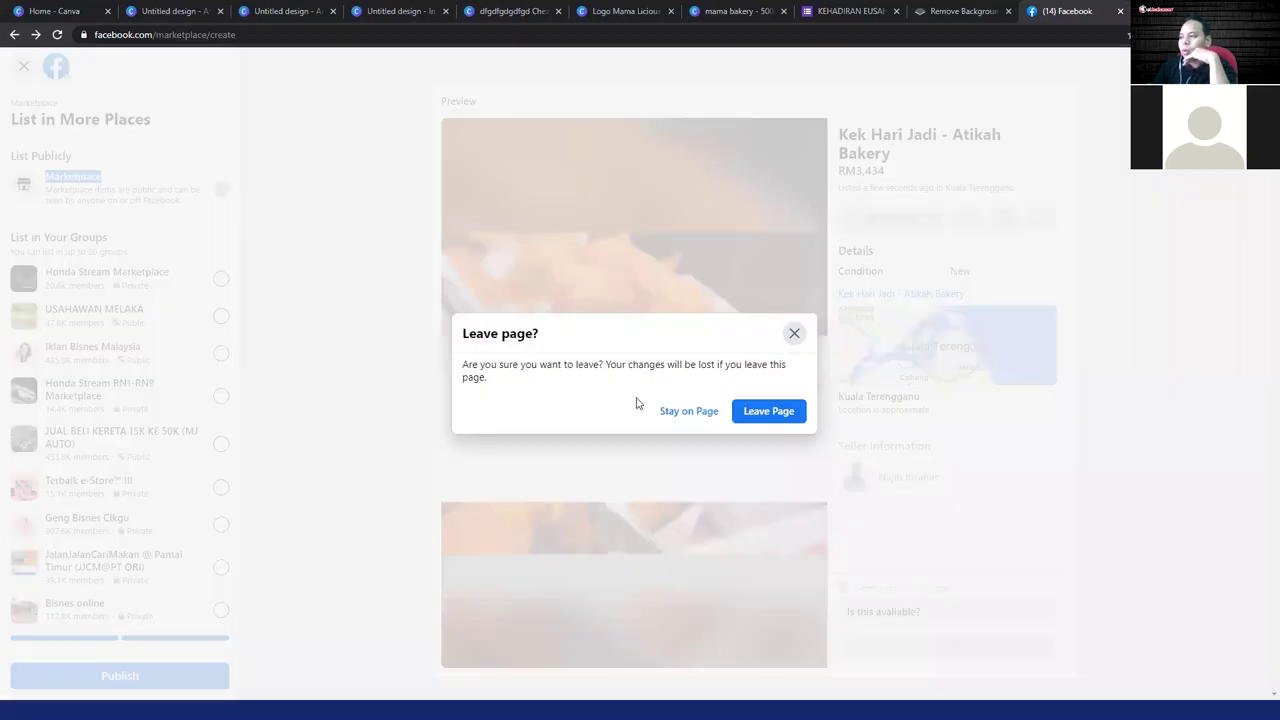
pyautogui.click(790, 336)
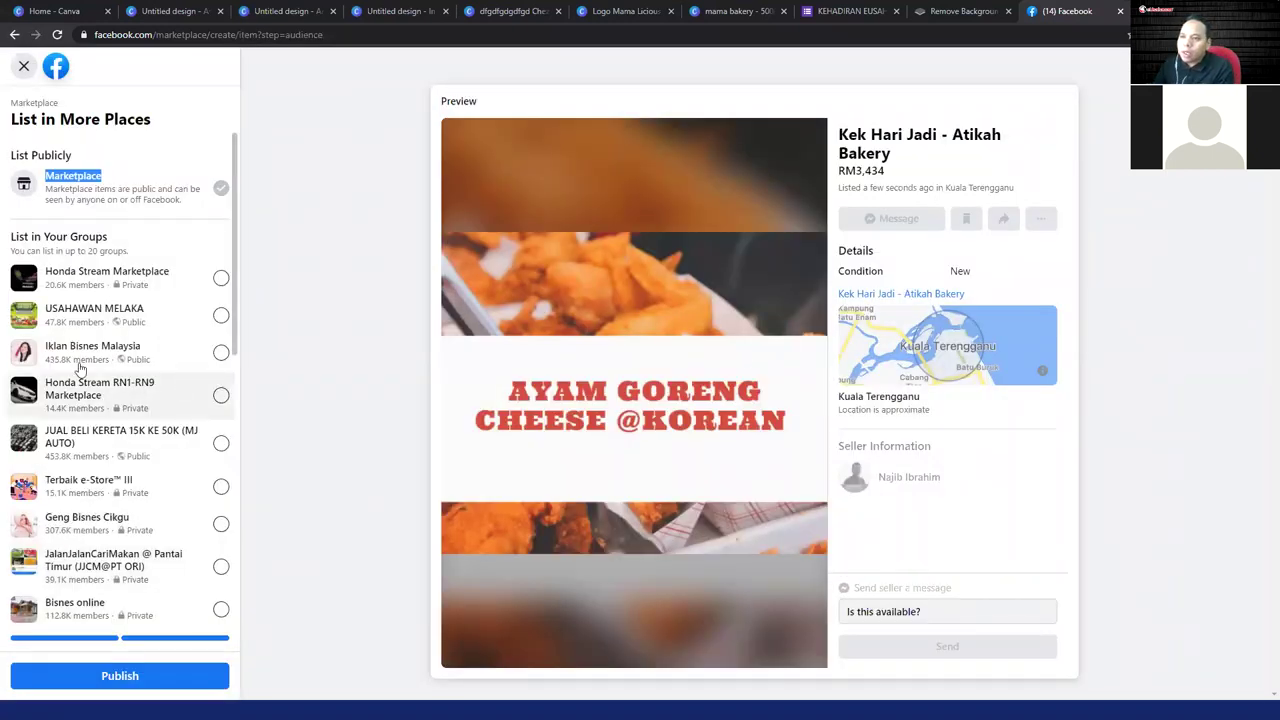
pyautogui.click(23, 66)
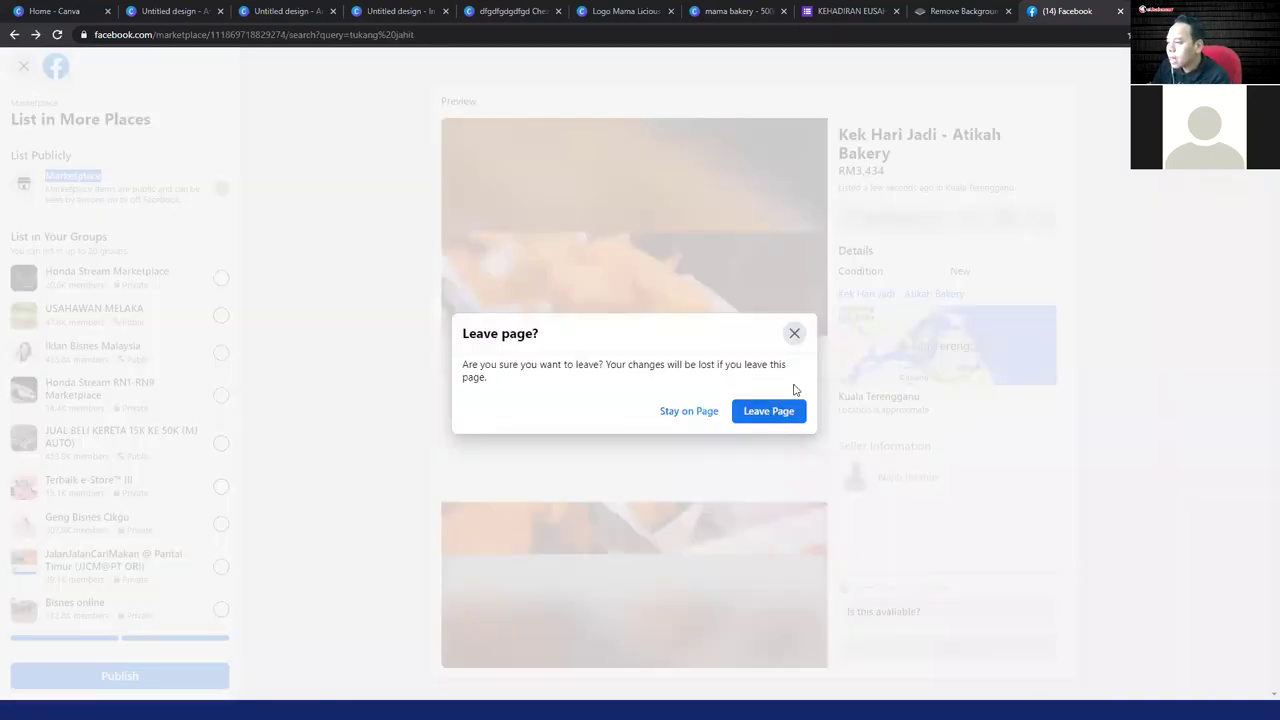
pyautogui.click(770, 411)
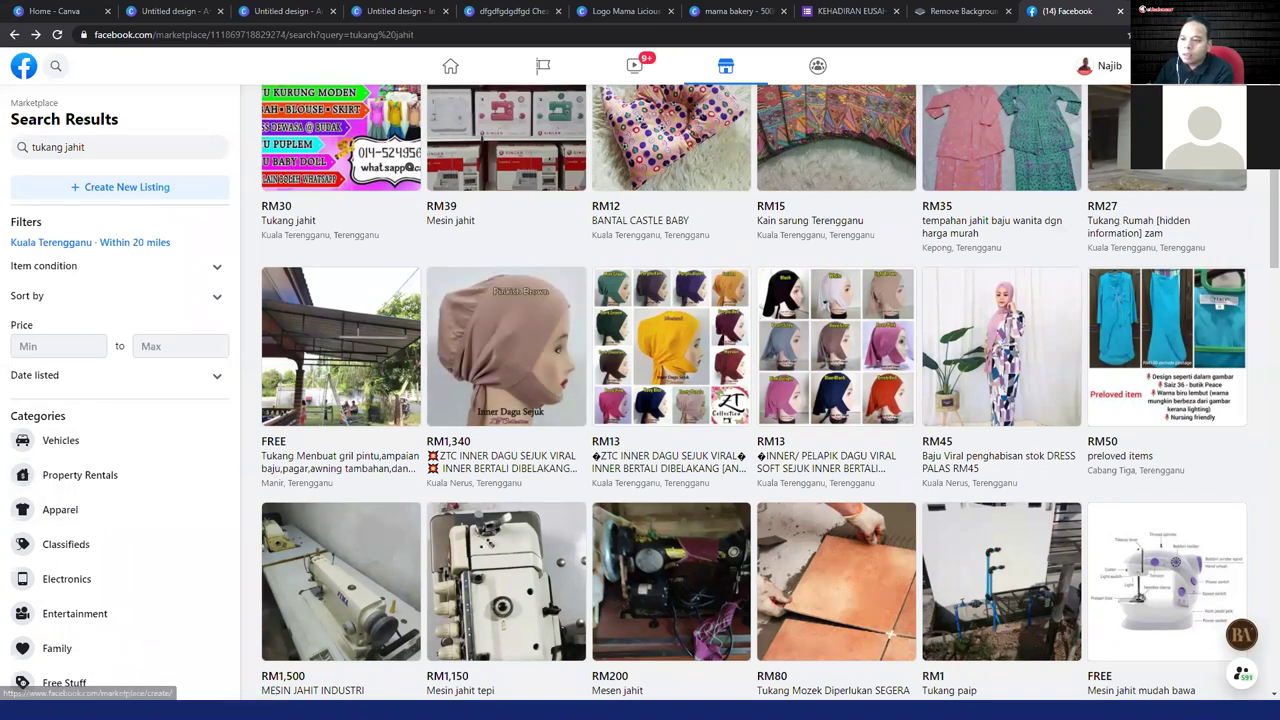
# - Return to the Marketplace home and open the account's own listings
pyautogui.scroll(-3, 114, 411)
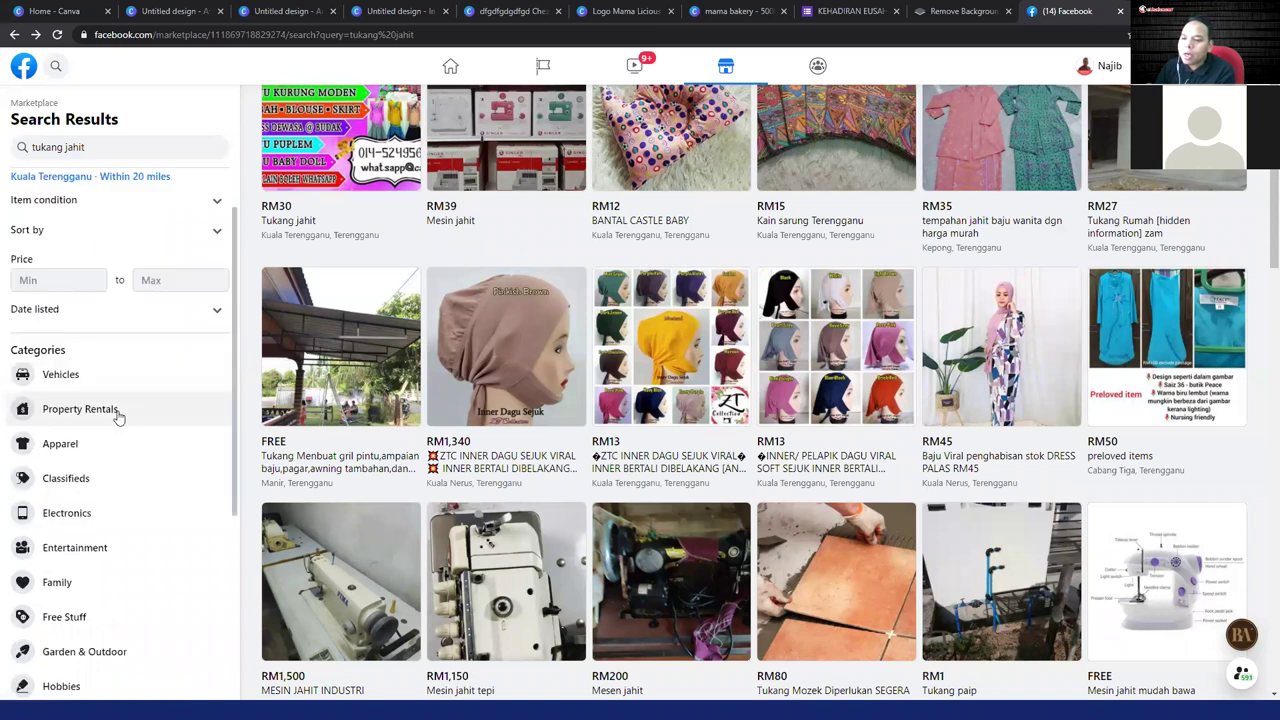
pyautogui.scroll(3, 100, 240)
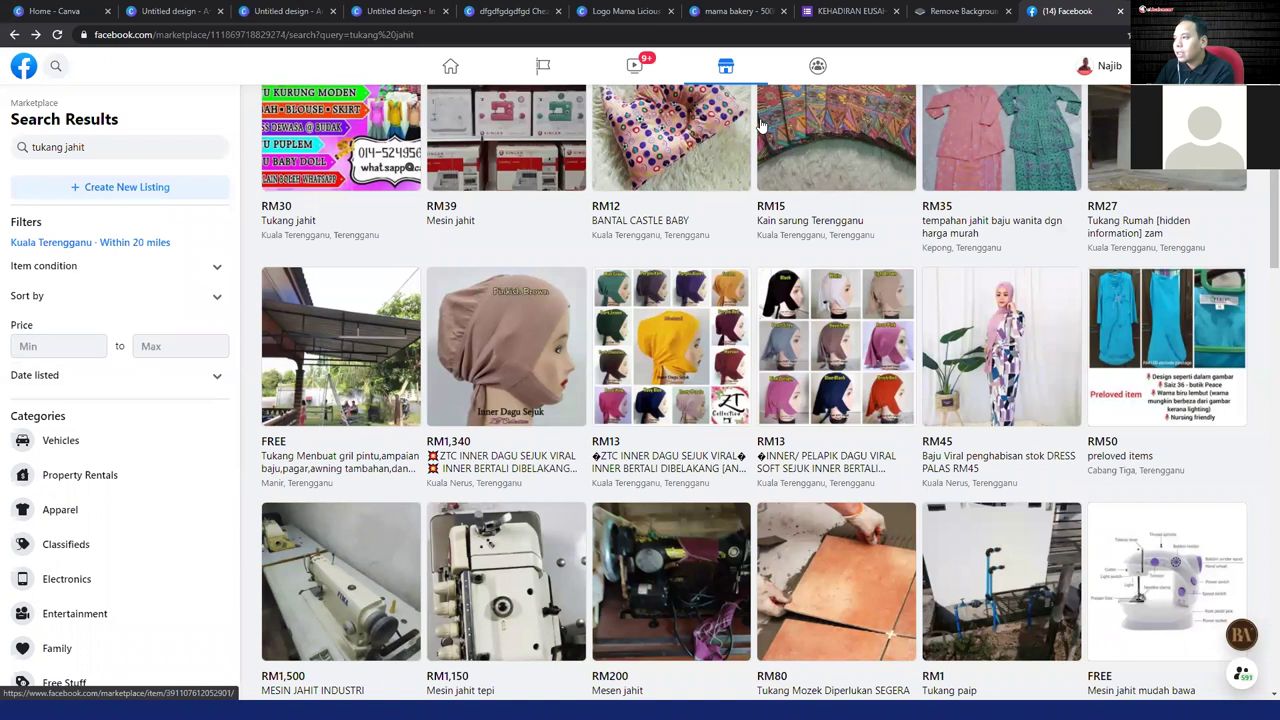
pyautogui.click(728, 70)
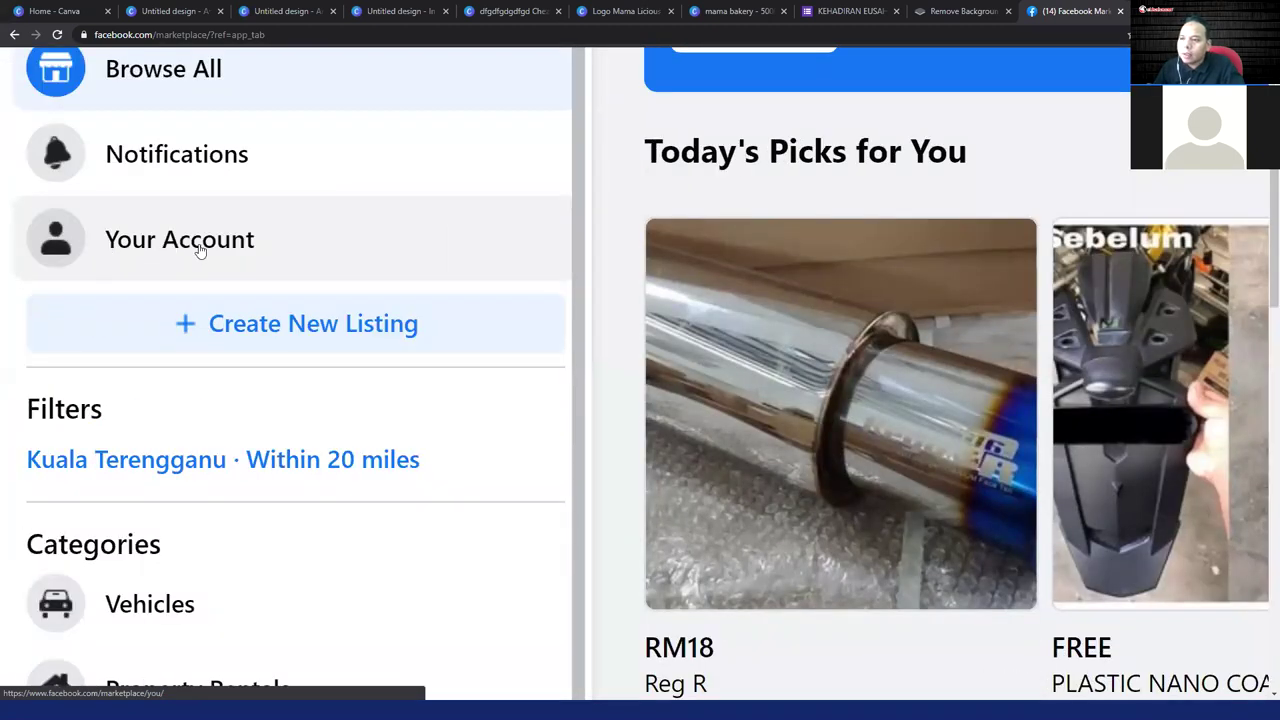
pyautogui.click(249, 240)
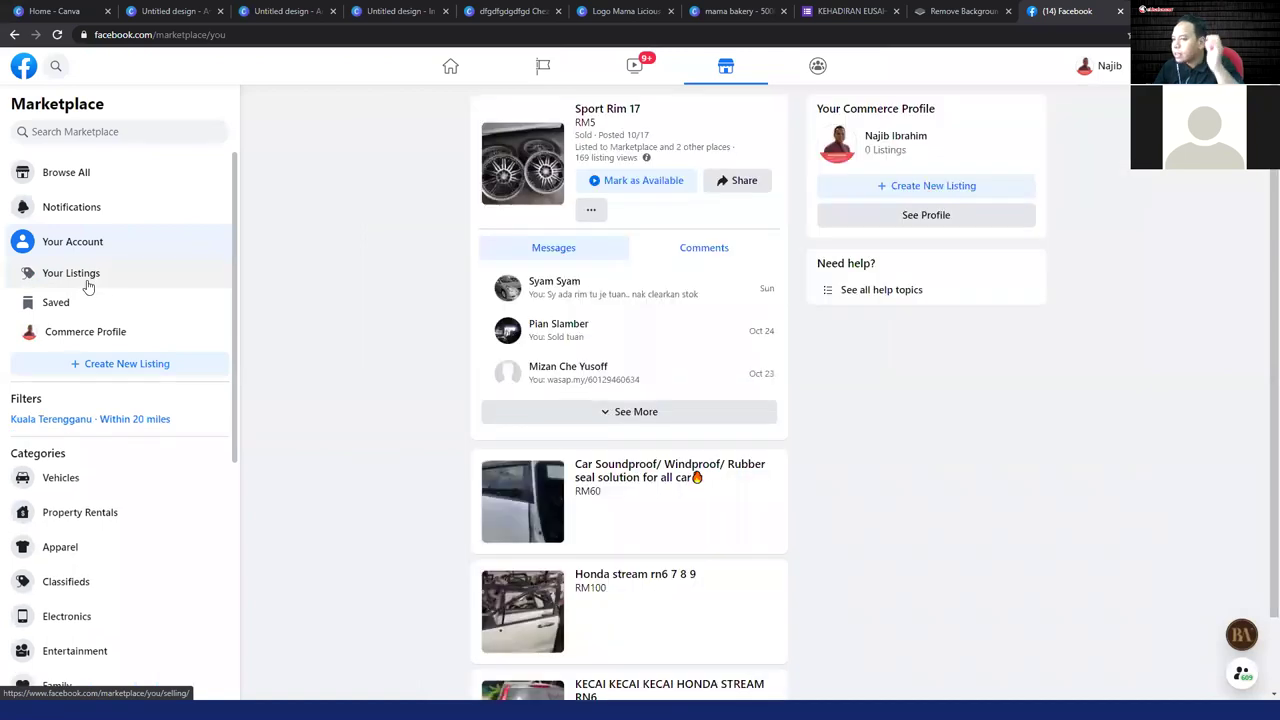
pyautogui.click(88, 286)
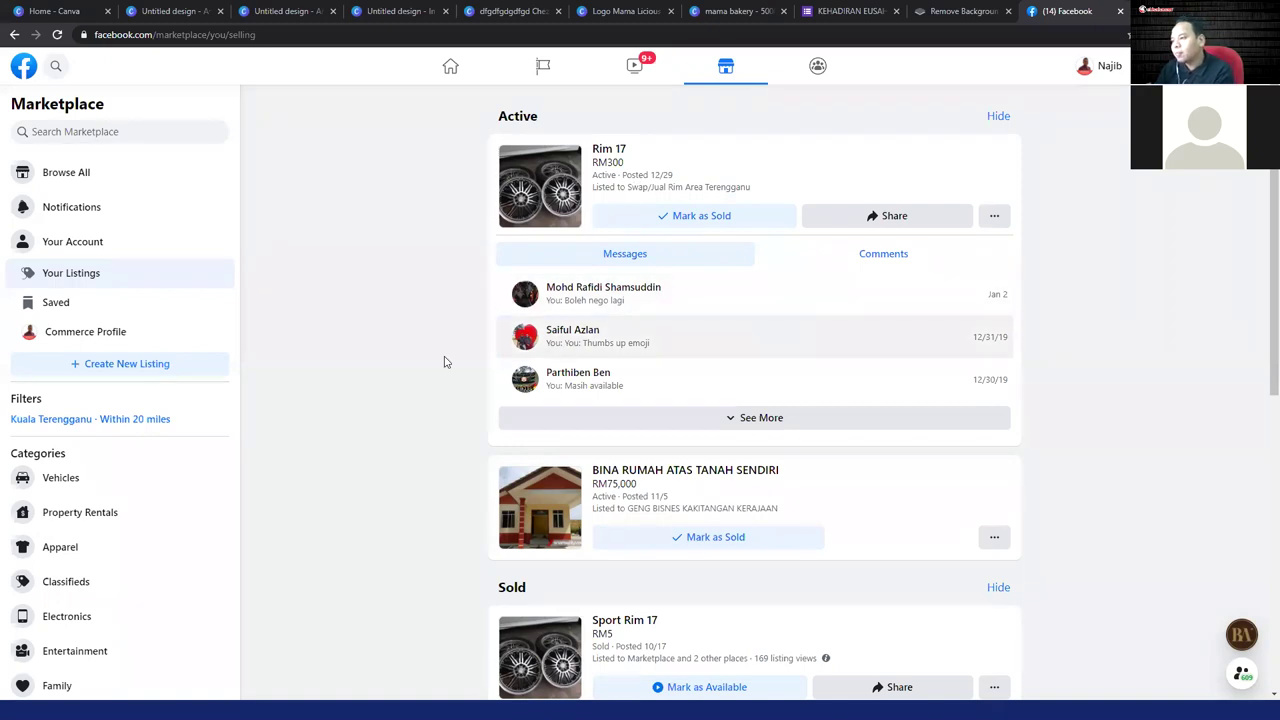
# - Mark the active Rim 17 listing as sold on Facebook, with someone else on Facebook as the buyer
pyautogui.scroll(-1, 495, 292)
pyautogui.scroll(-1, 495, 292)
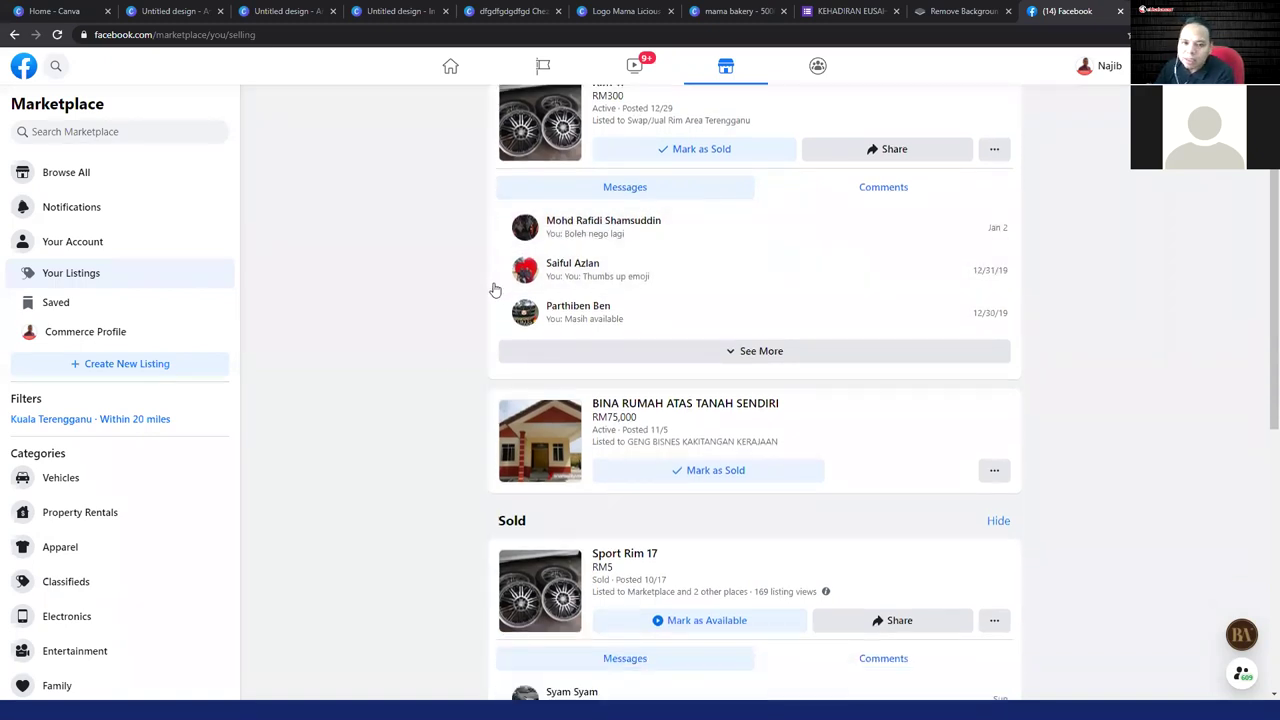
pyautogui.scroll(2, 520, 260)
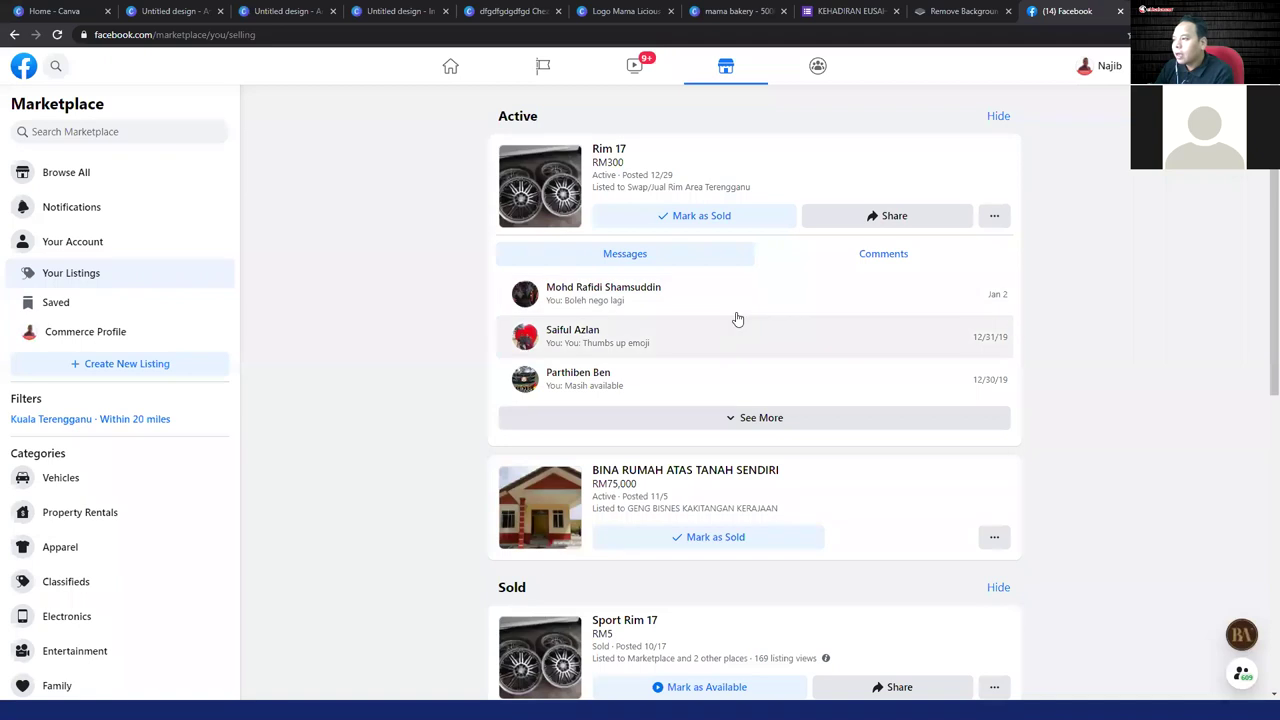
pyautogui.click(698, 218)
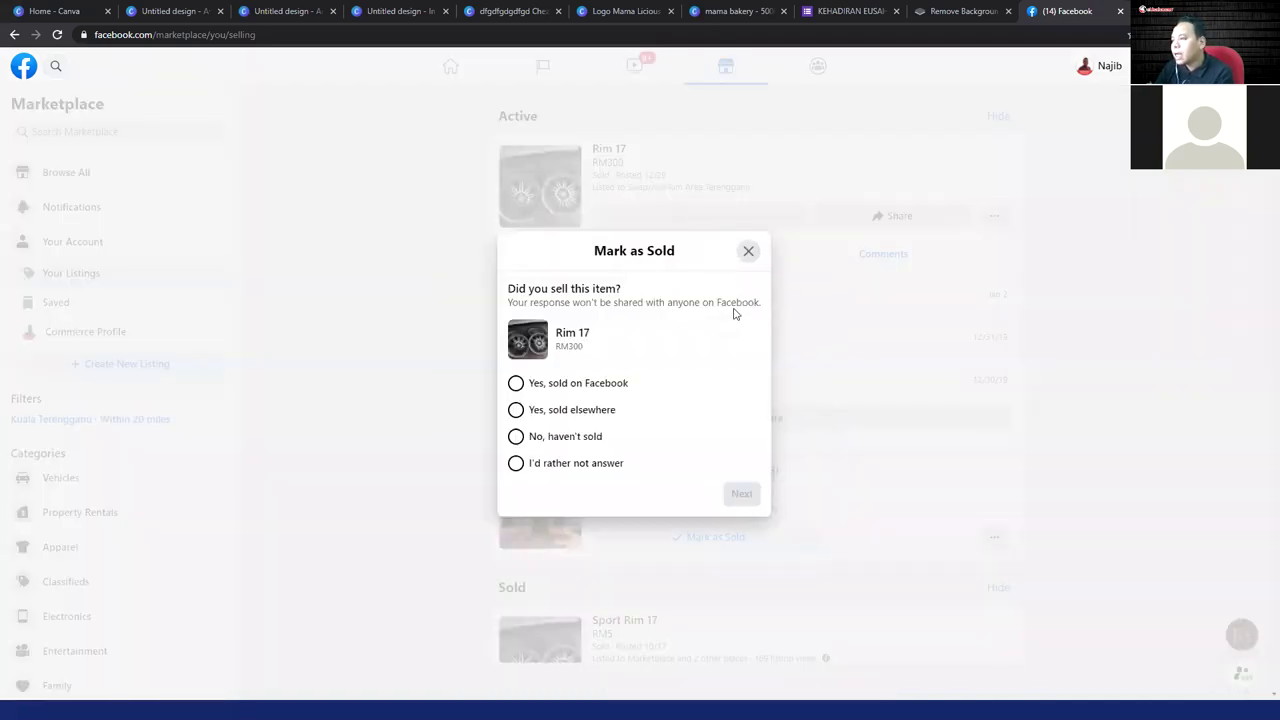
pyautogui.click(544, 388)
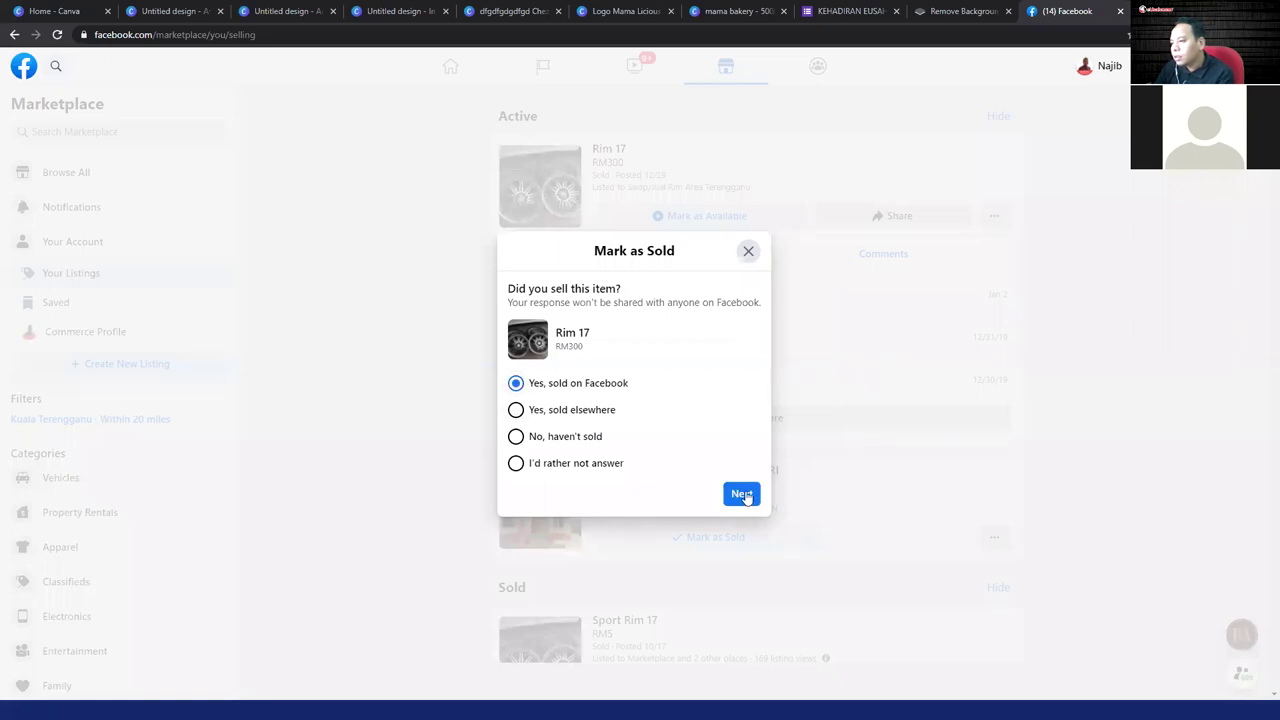
pyautogui.click(741, 494)
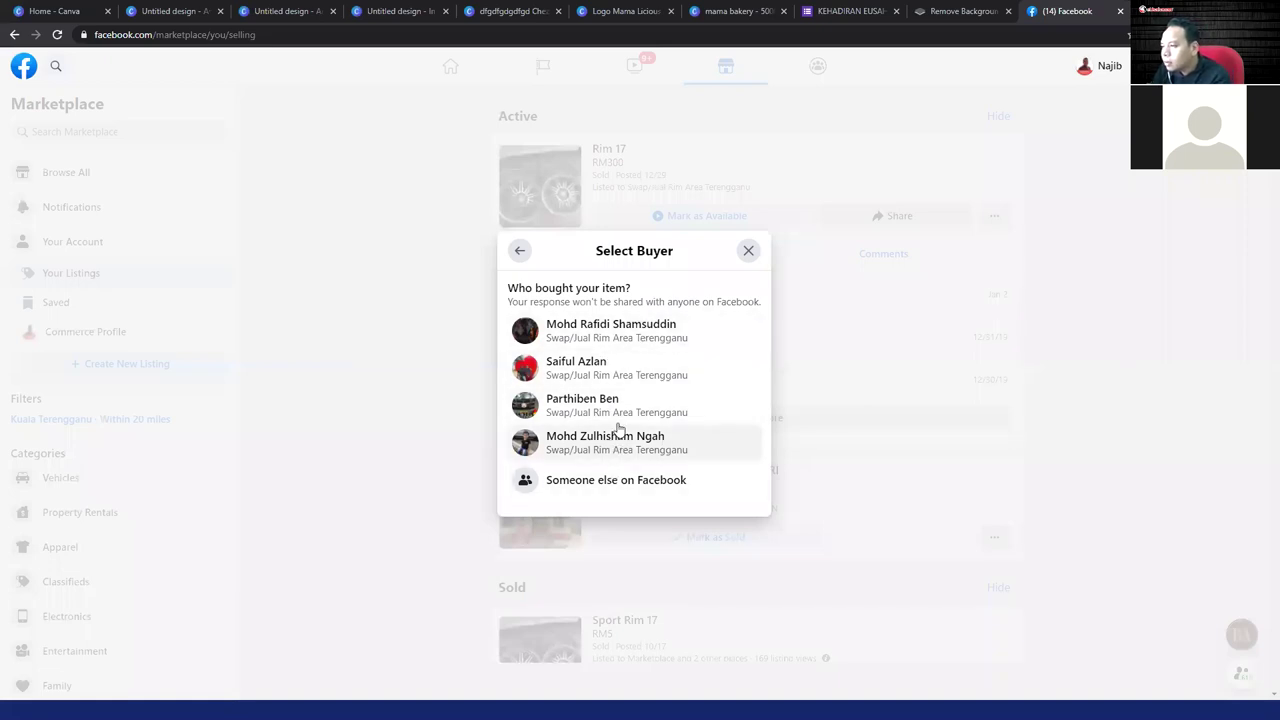
pyautogui.click(686, 494)
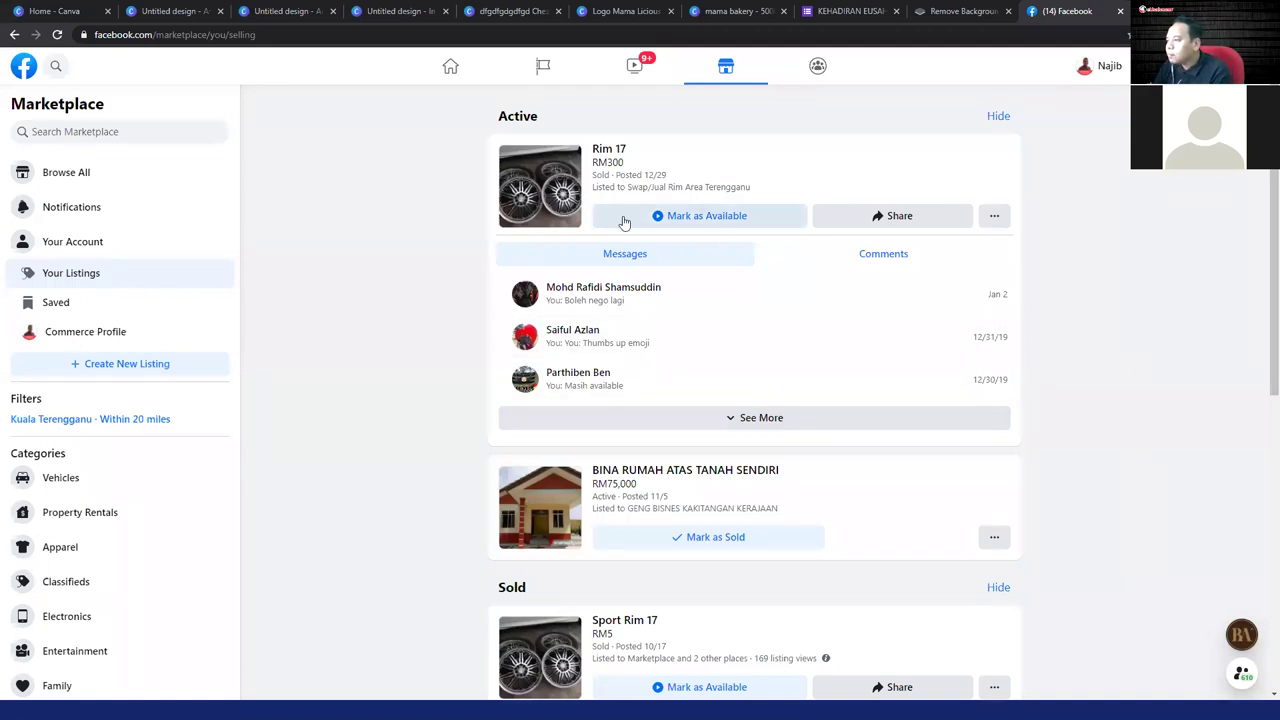
# - Try to mark the listing "Ambe xjual.. Bg Free, mkn tghr Ditaja" as available again
pyautogui.scroll(-1, 334, 394)
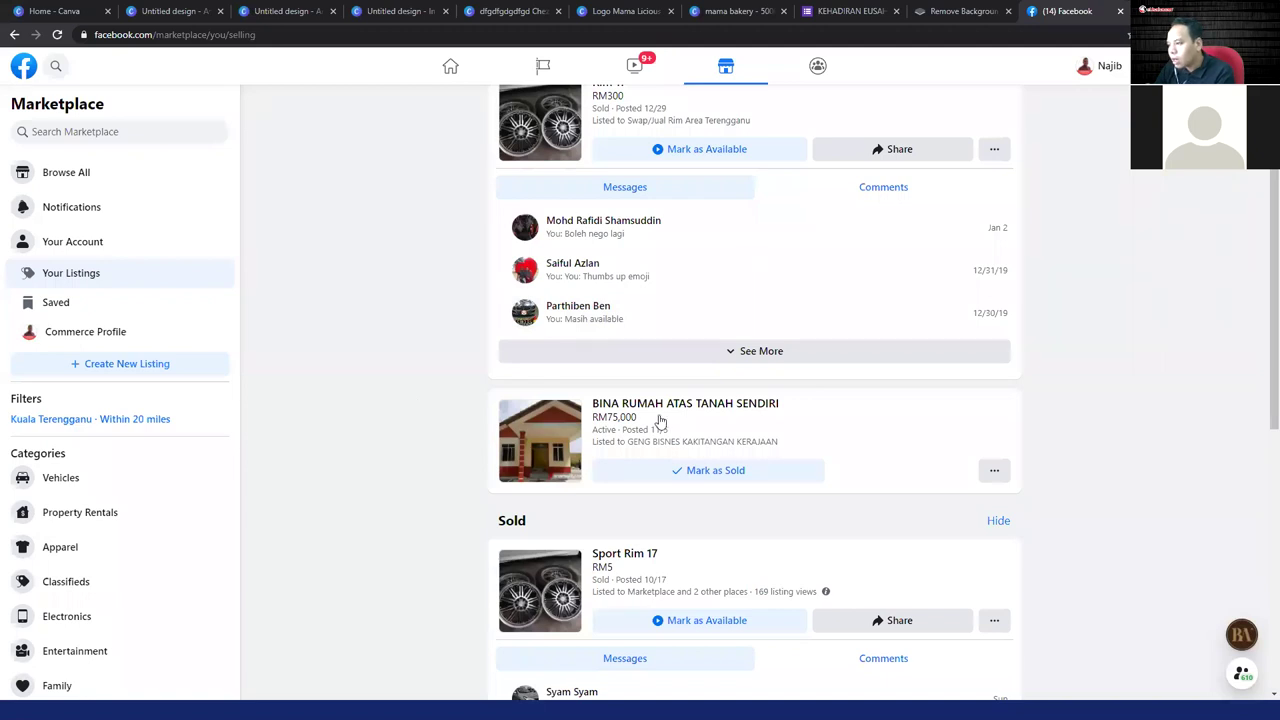
pyautogui.scroll(-1, 659, 421)
pyautogui.scroll(-5, 402, 399)
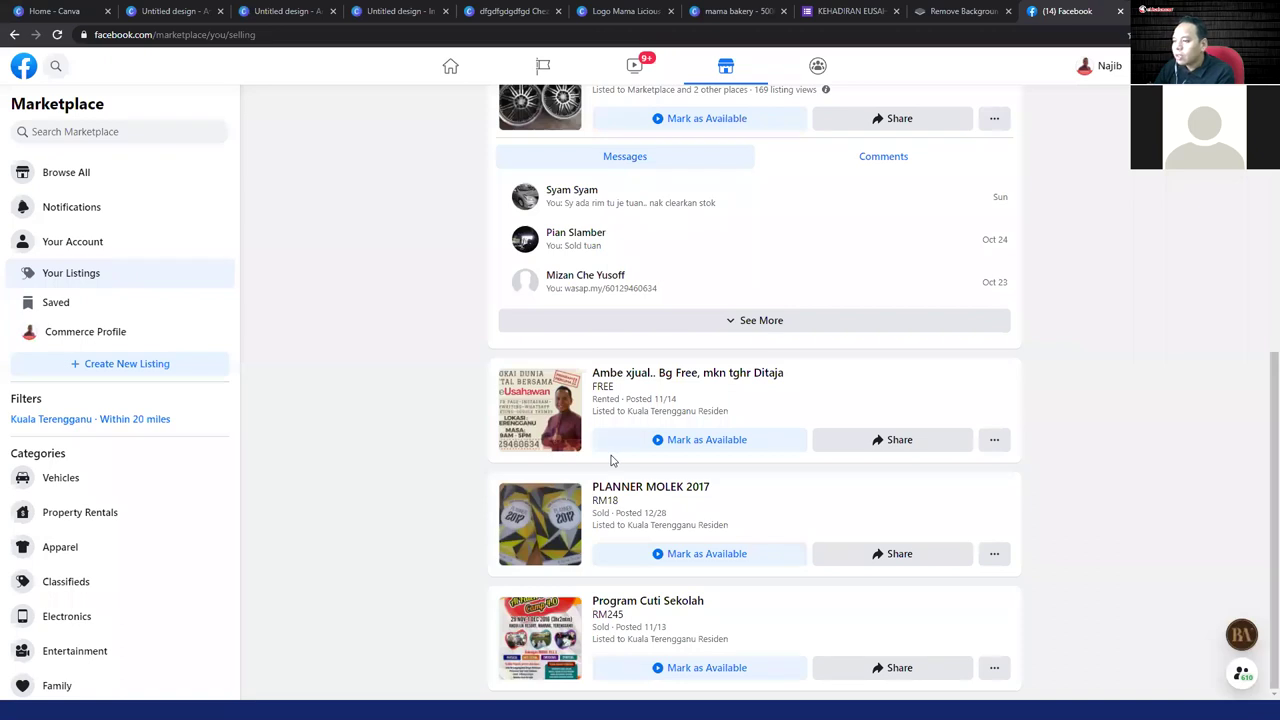
pyautogui.scroll(6, 613, 460)
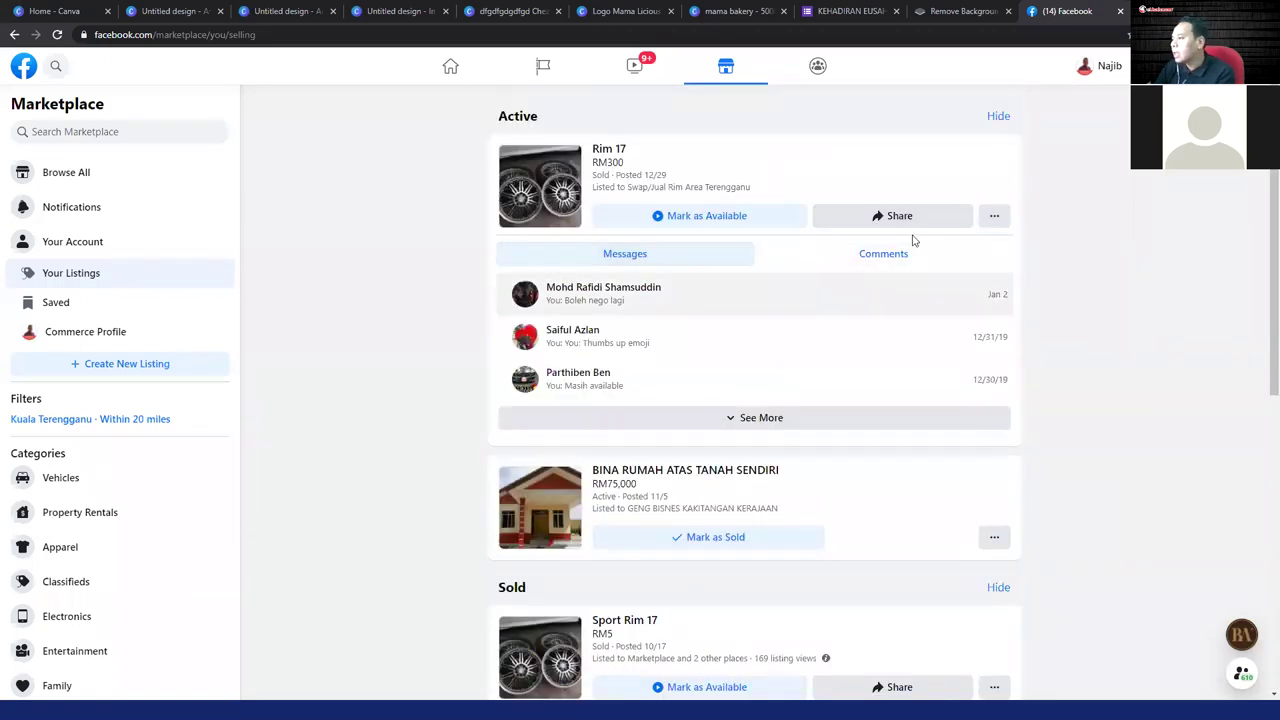
pyautogui.scroll(-6, 817, 391)
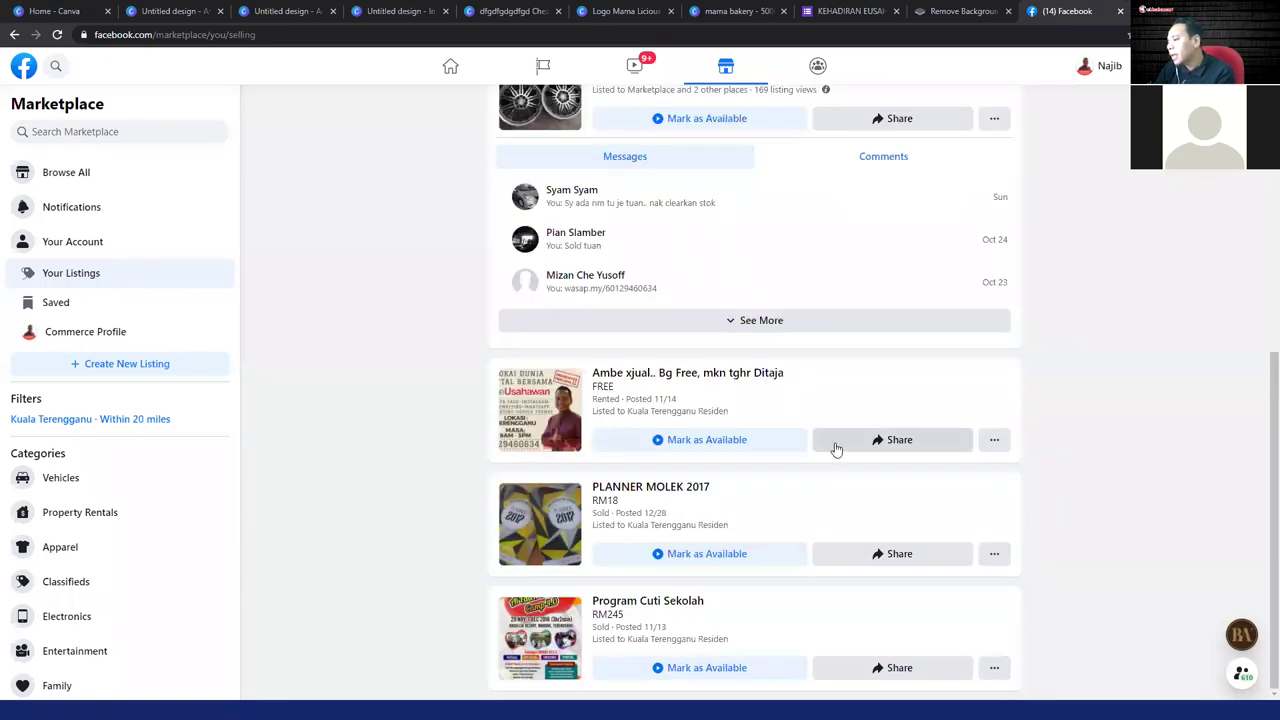
pyautogui.click(706, 441)
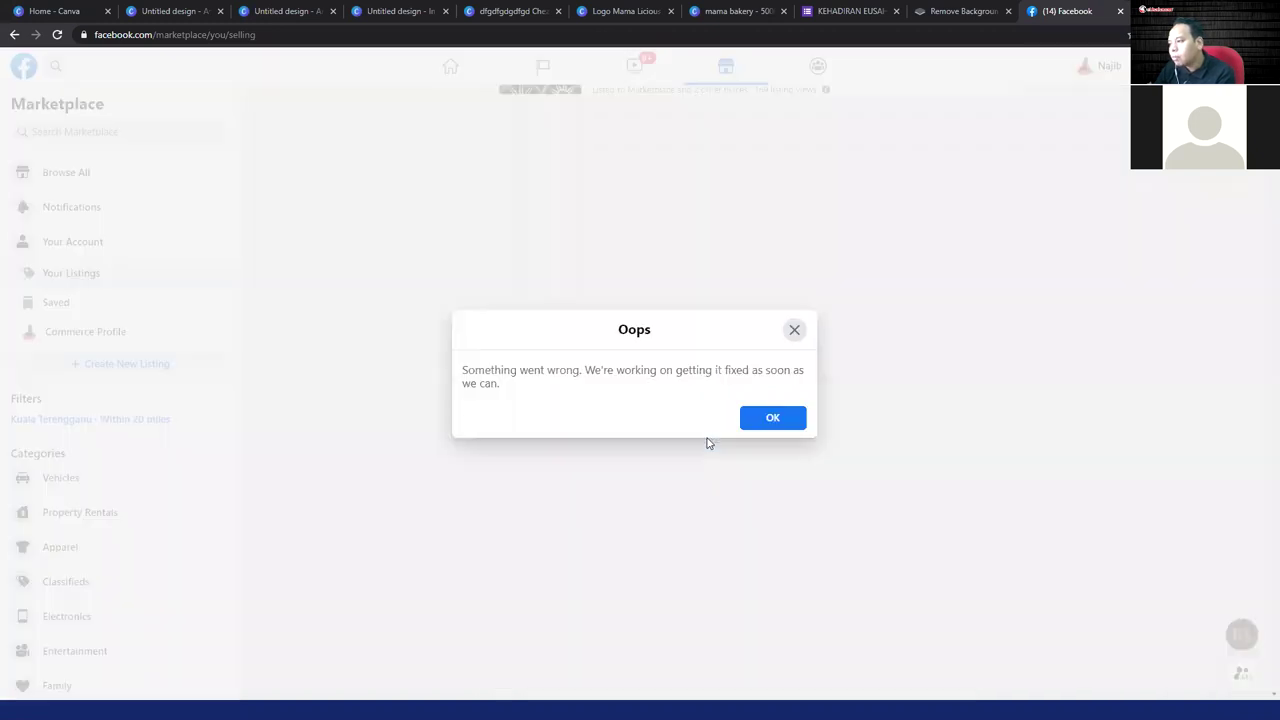
pyautogui.click(794, 330)
pyautogui.scroll(3, 600, 450)
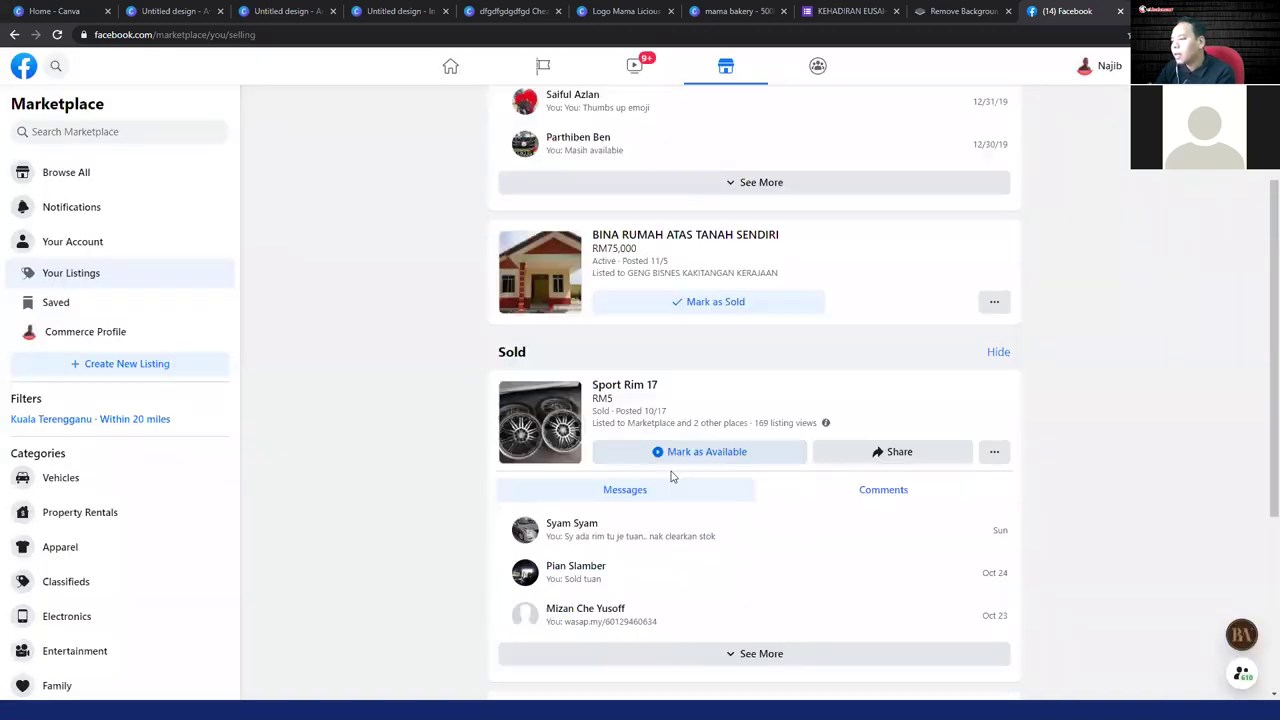
pyautogui.scroll(-3, 672, 477)
pyautogui.scroll(5, 742, 468)
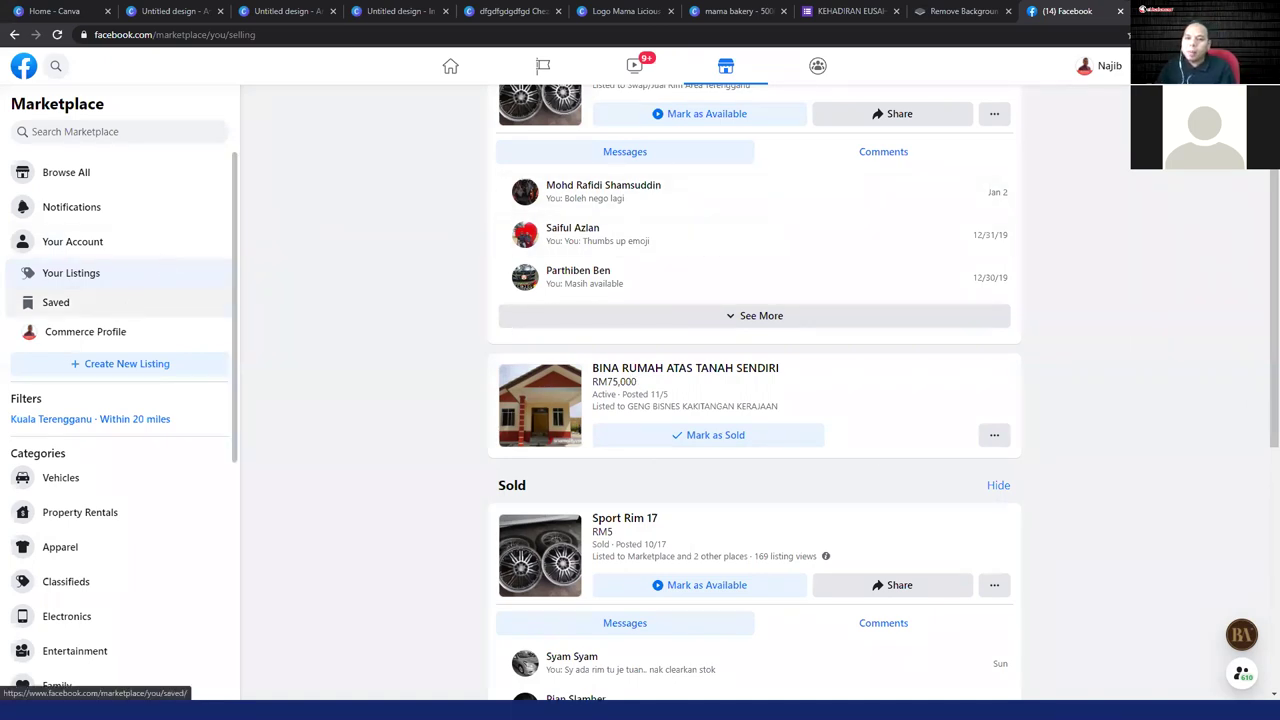
# - Leave Marketplace and open the account's own profile to examine its cover photo, profile picture, name and bio
pyautogui.click(24, 70)
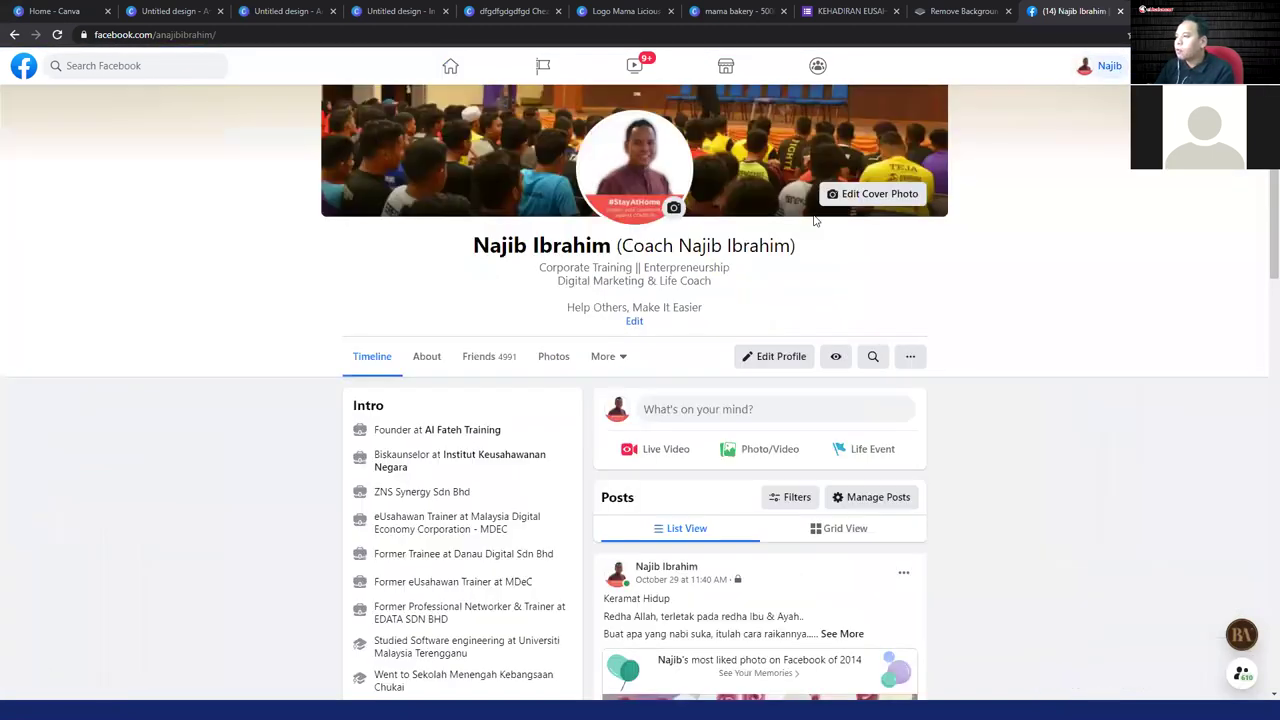
pyautogui.scroll(1, 508, 331)
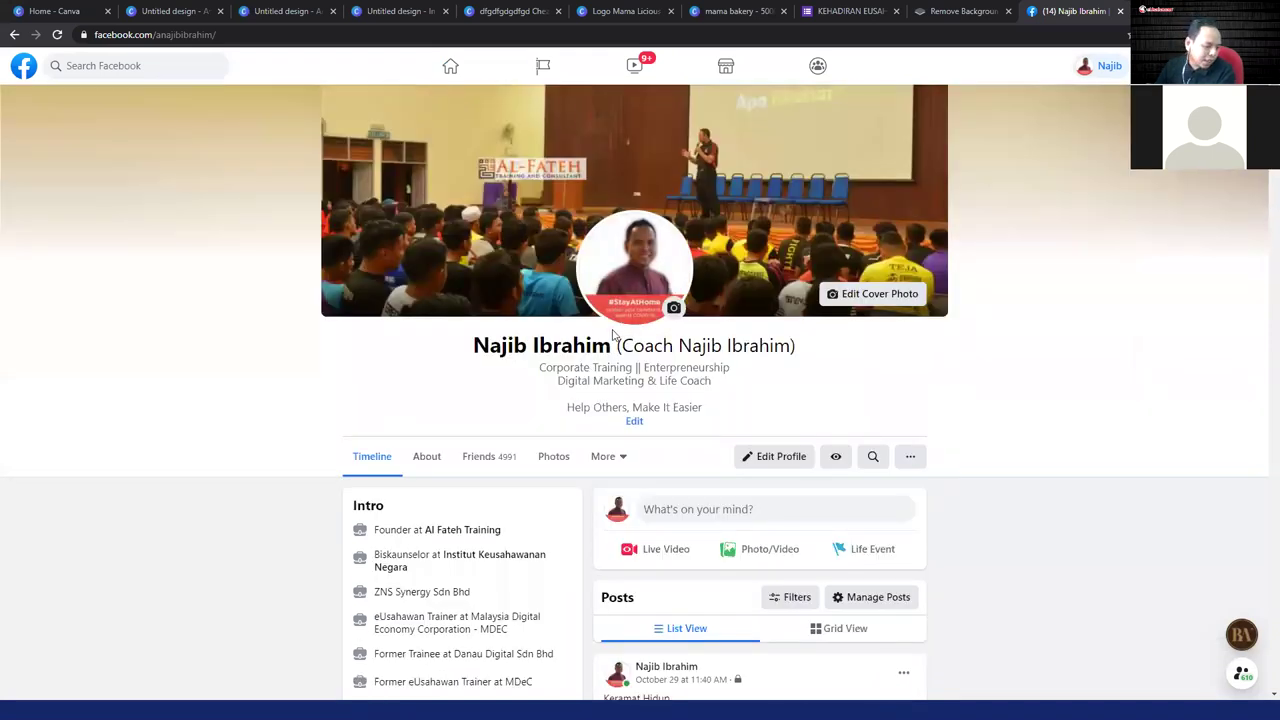
pyautogui.scroll(5, 690, 352)
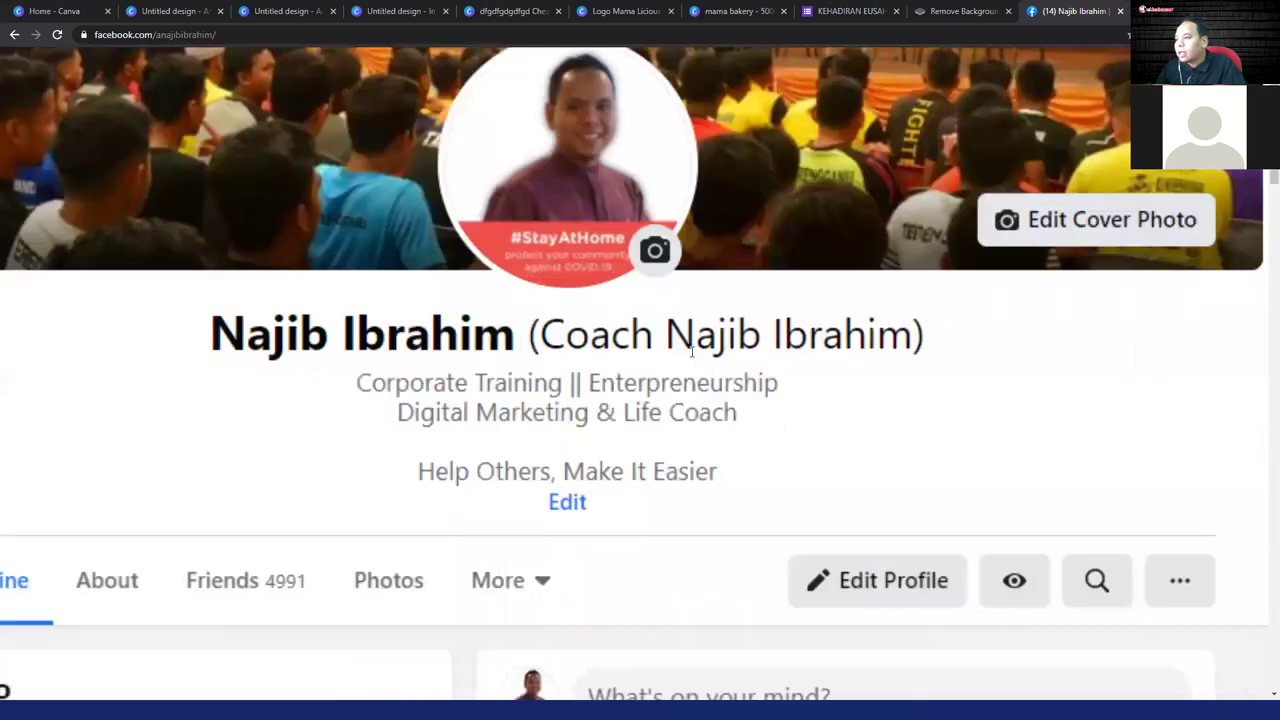
pyautogui.scroll(-4, 793, 300)
pyautogui.scroll(1, 793, 300)
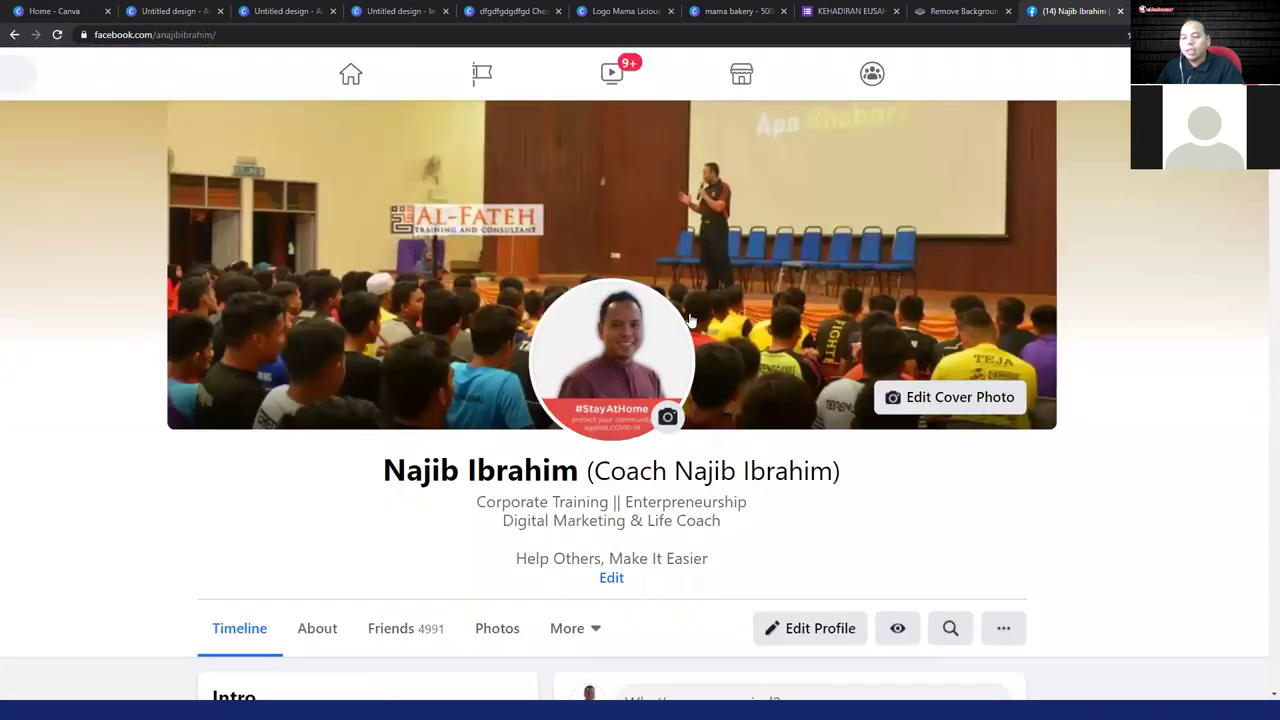
pyautogui.scroll(-1, 714, 314)
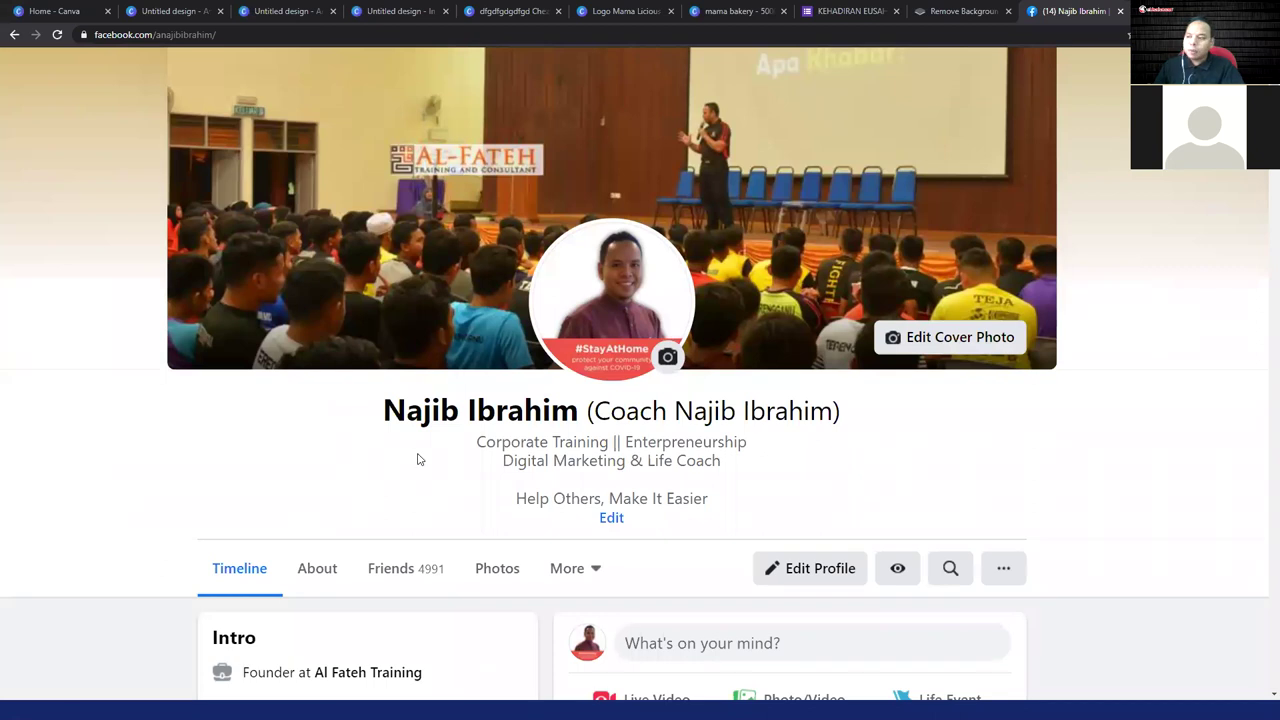
pyautogui.moveTo(479, 441); pyautogui.dragTo(759, 499)
pyautogui.click(759, 499)
# - Look through the profile's intro, photos, friends and timeline posts
pyautogui.scroll(-3, 741, 479)
pyautogui.scroll(-5, 726, 472)
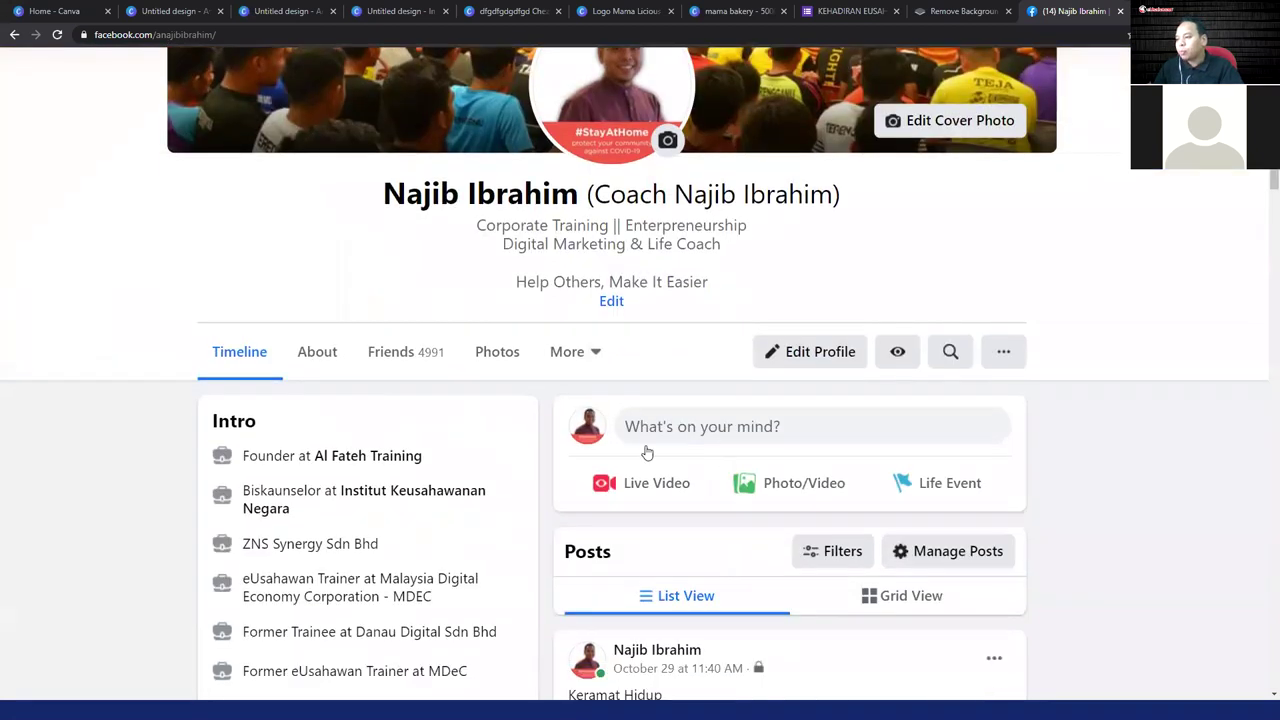
pyautogui.scroll(-6, 626, 383)
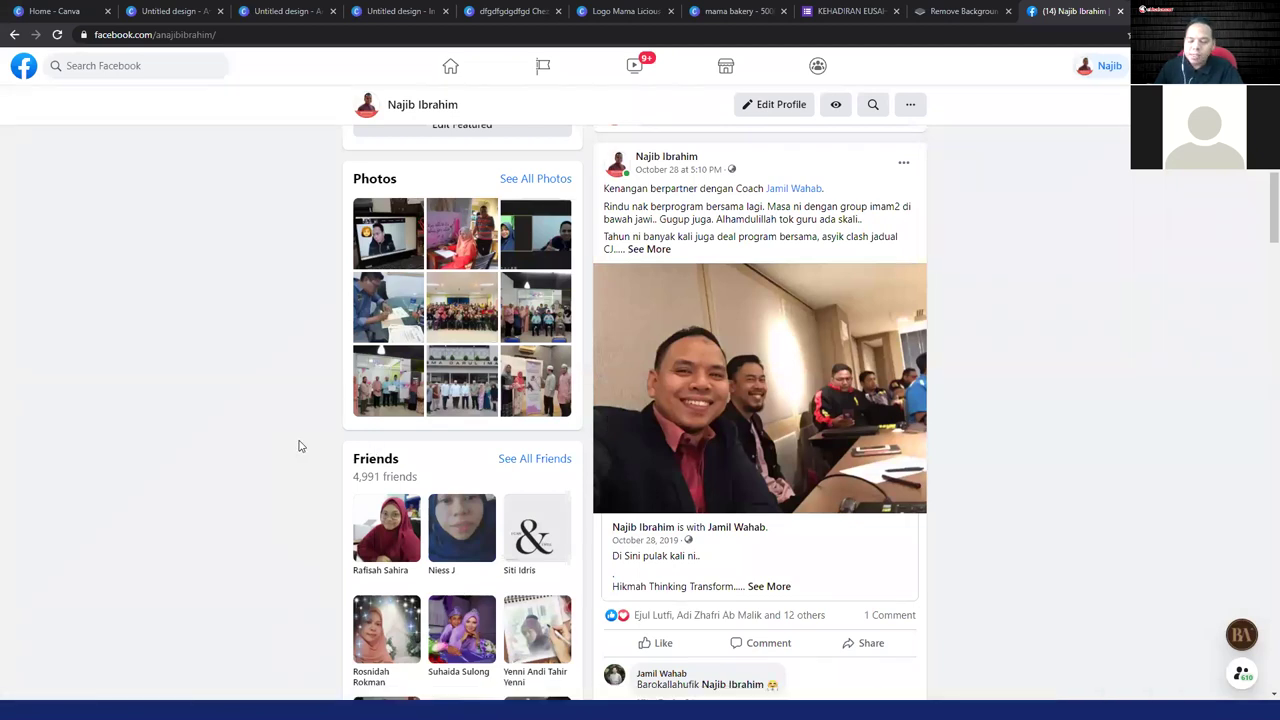
pyautogui.scroll(-2, 414, 445)
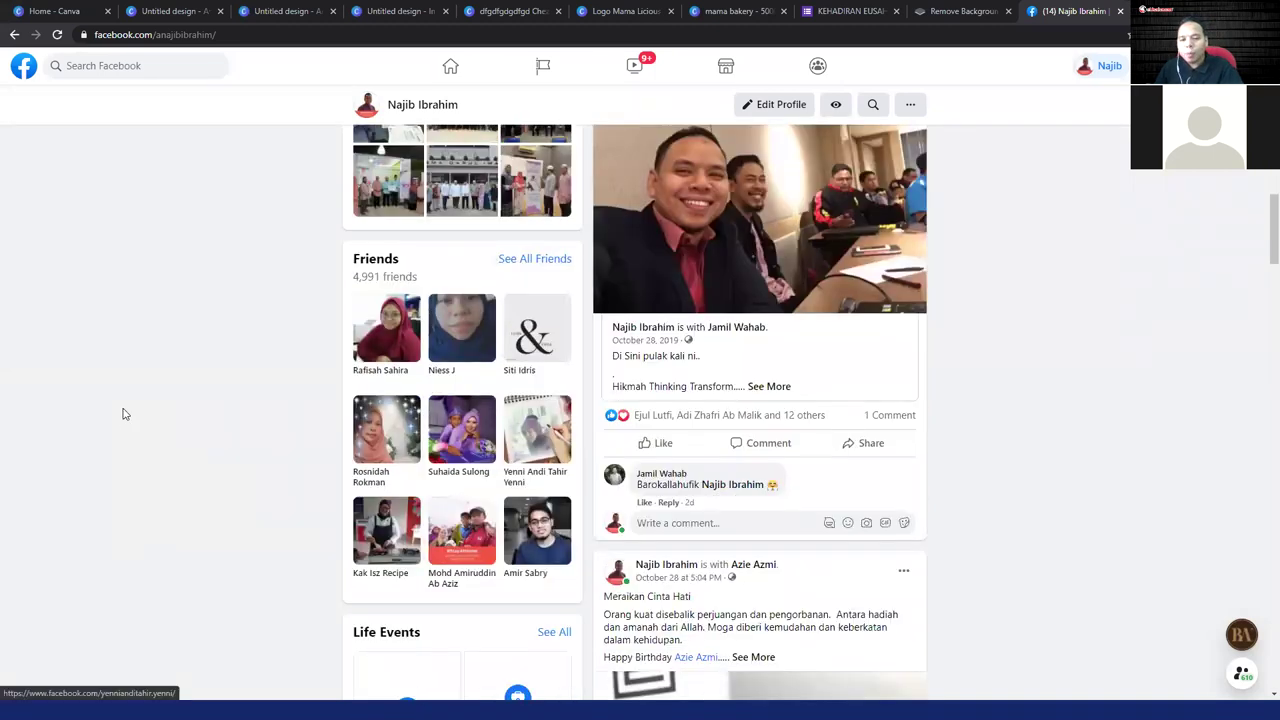
# - Look through the older timeline posts down to the October 22 post about the Mommy & Me baby shop
pyautogui.scroll(-4, 345, 447)
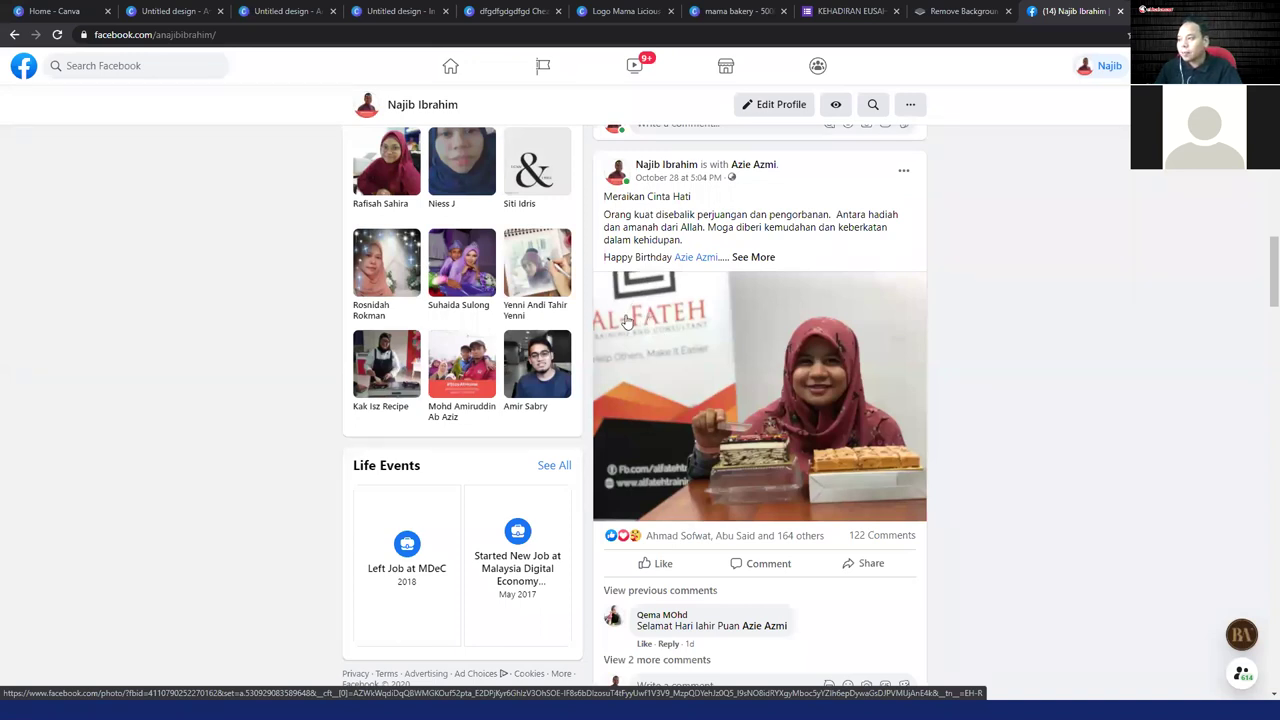
pyautogui.scroll(-10, 626, 321)
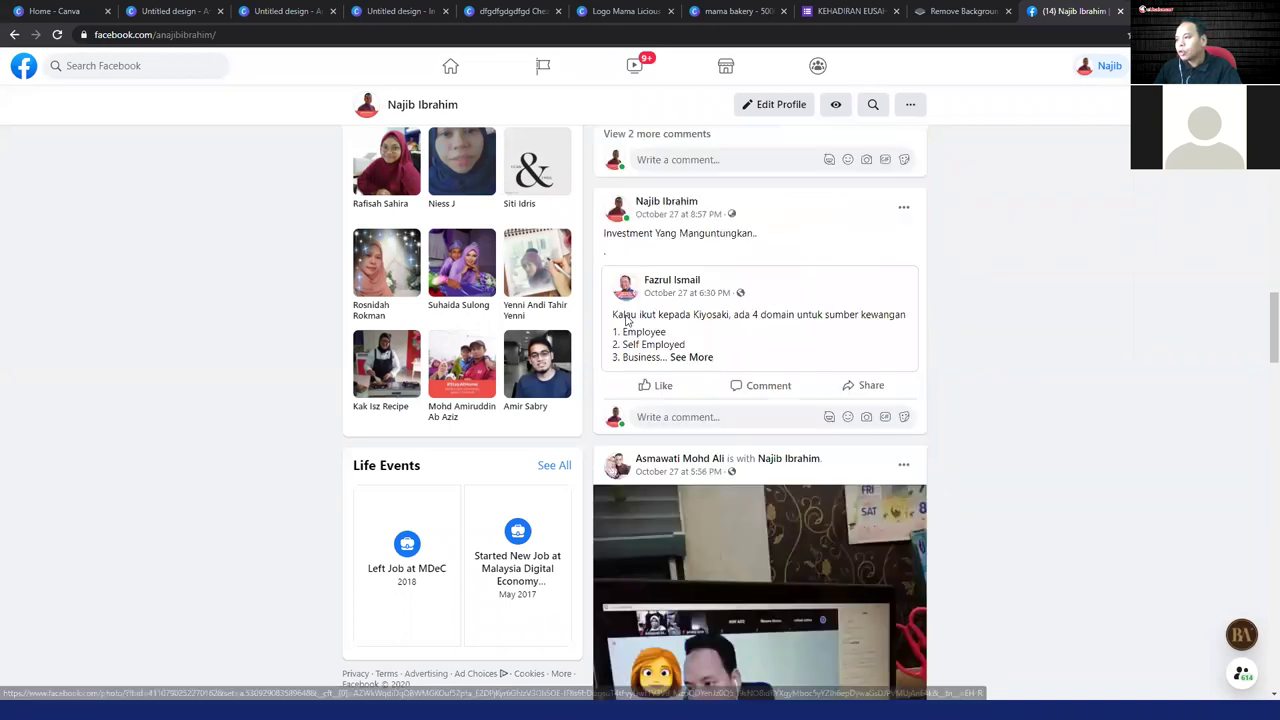
pyautogui.scroll(-8, 626, 321)
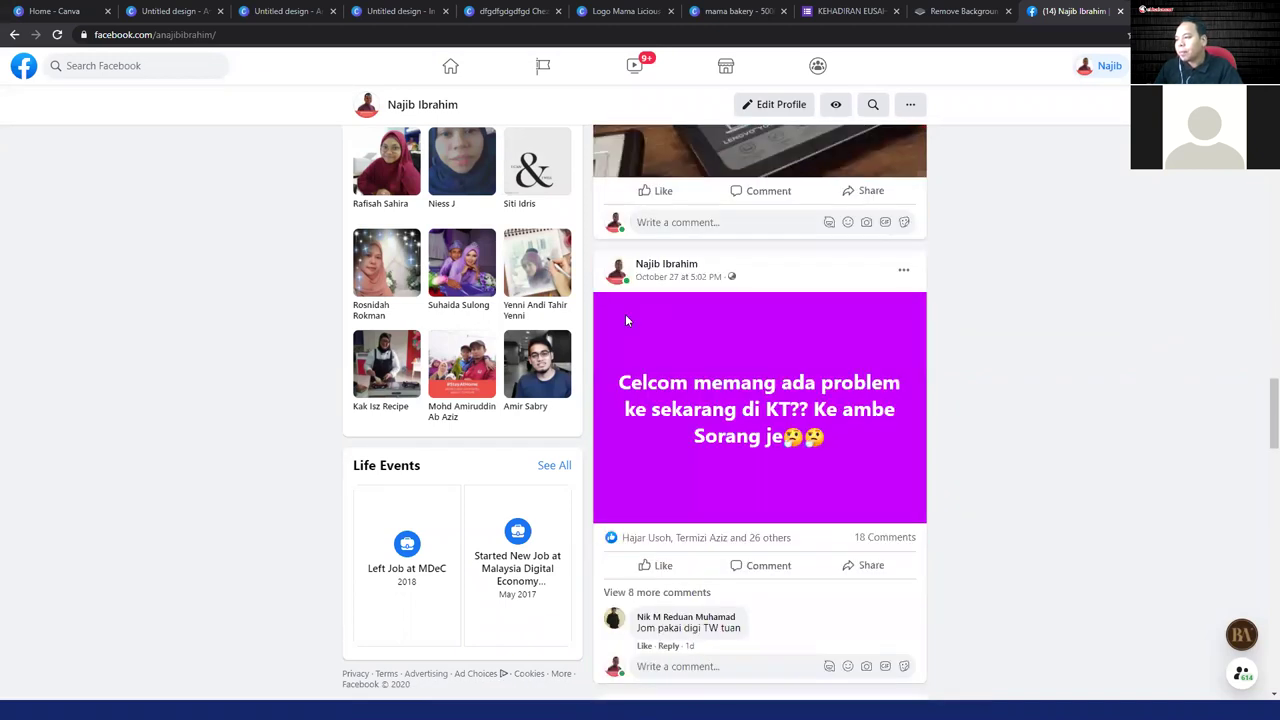
pyautogui.scroll(-4, 626, 321)
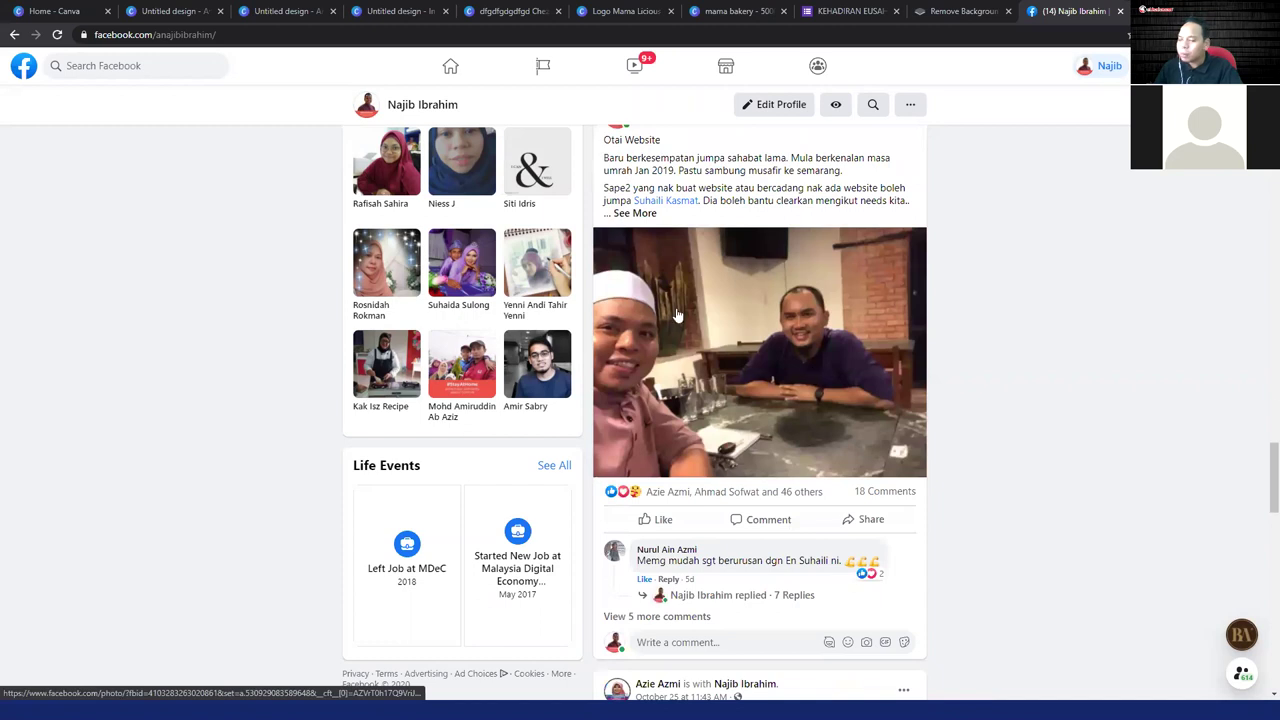
pyautogui.scroll(-9, 792, 361)
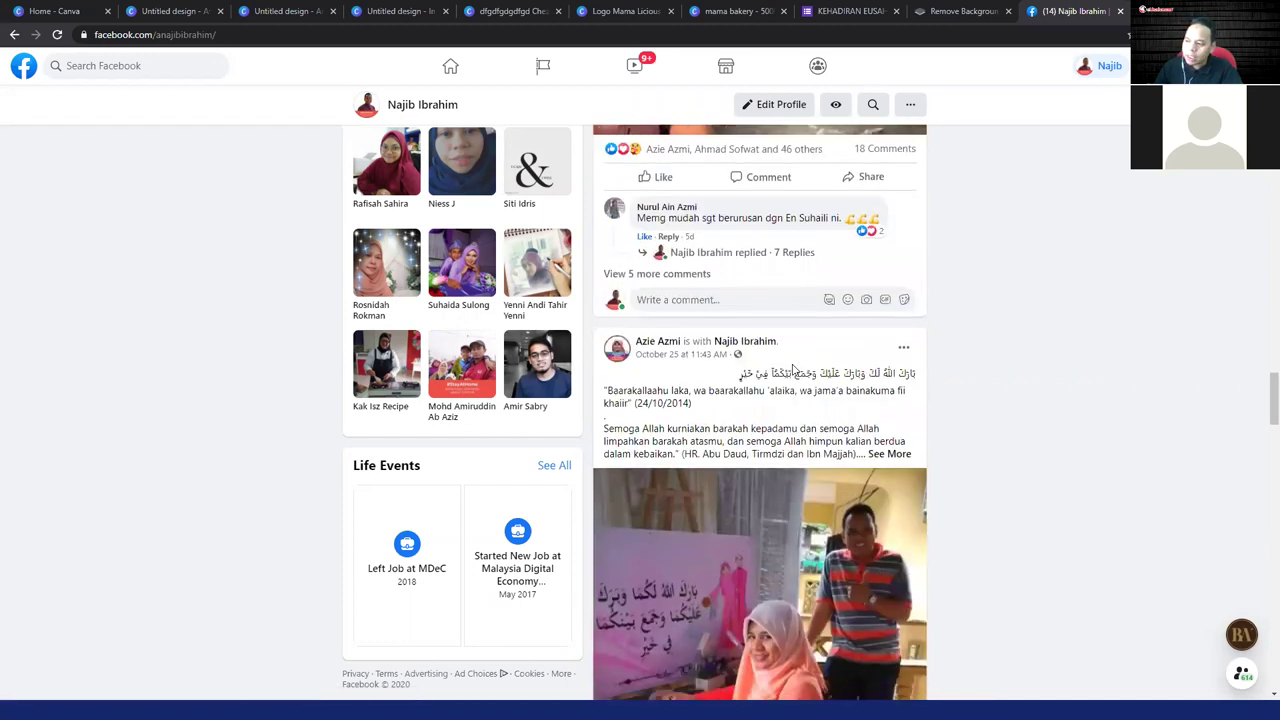
pyautogui.scroll(-3, 792, 368)
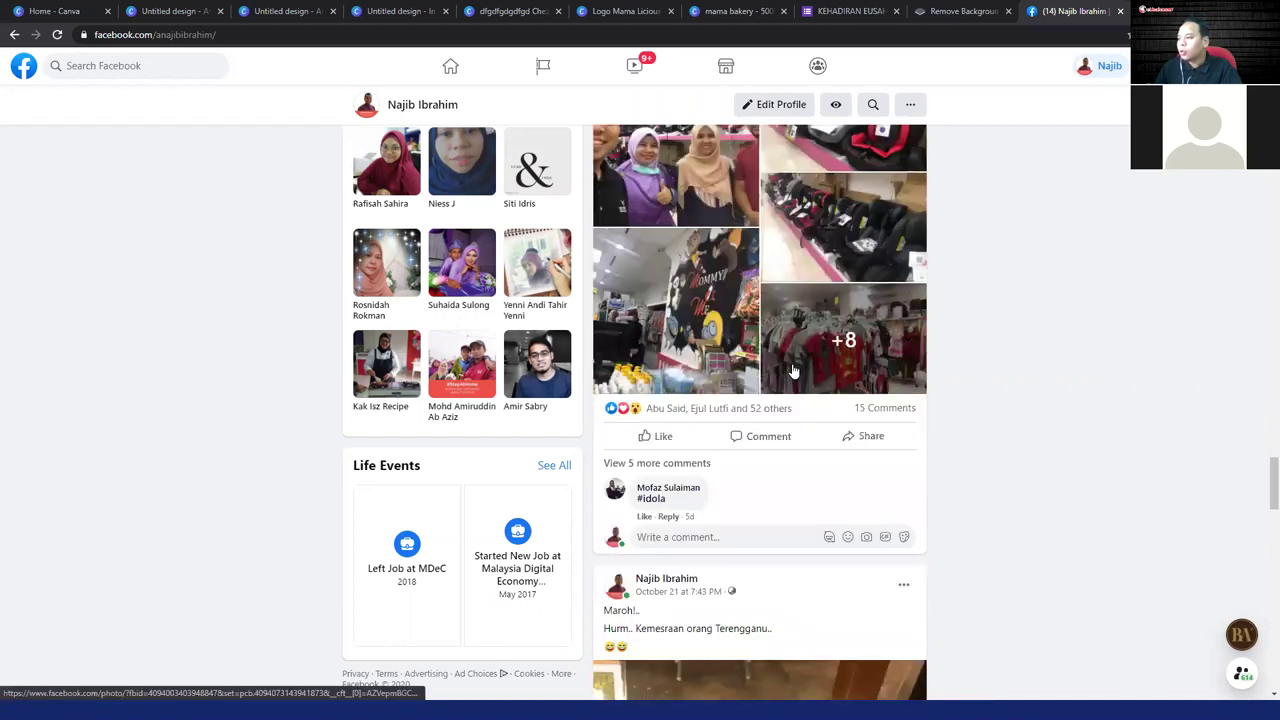
pyautogui.scroll(3, 759, 352)
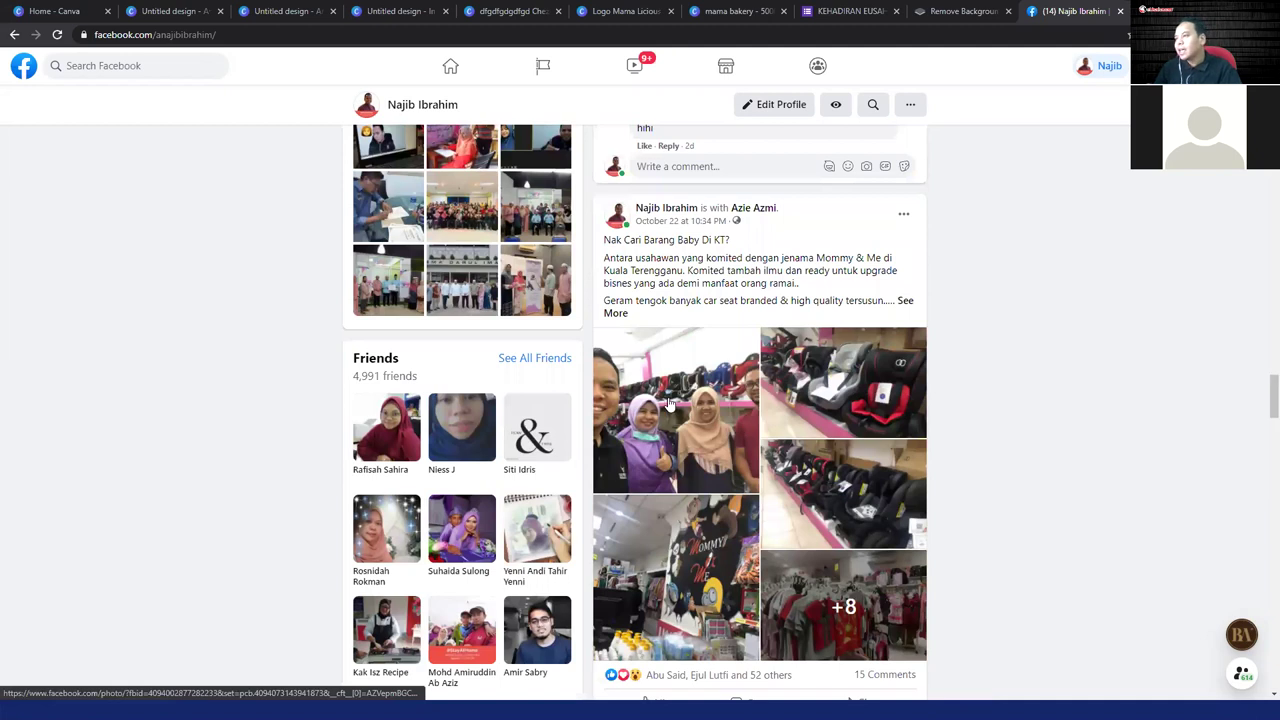
pyautogui.scroll(-2, 669, 410)
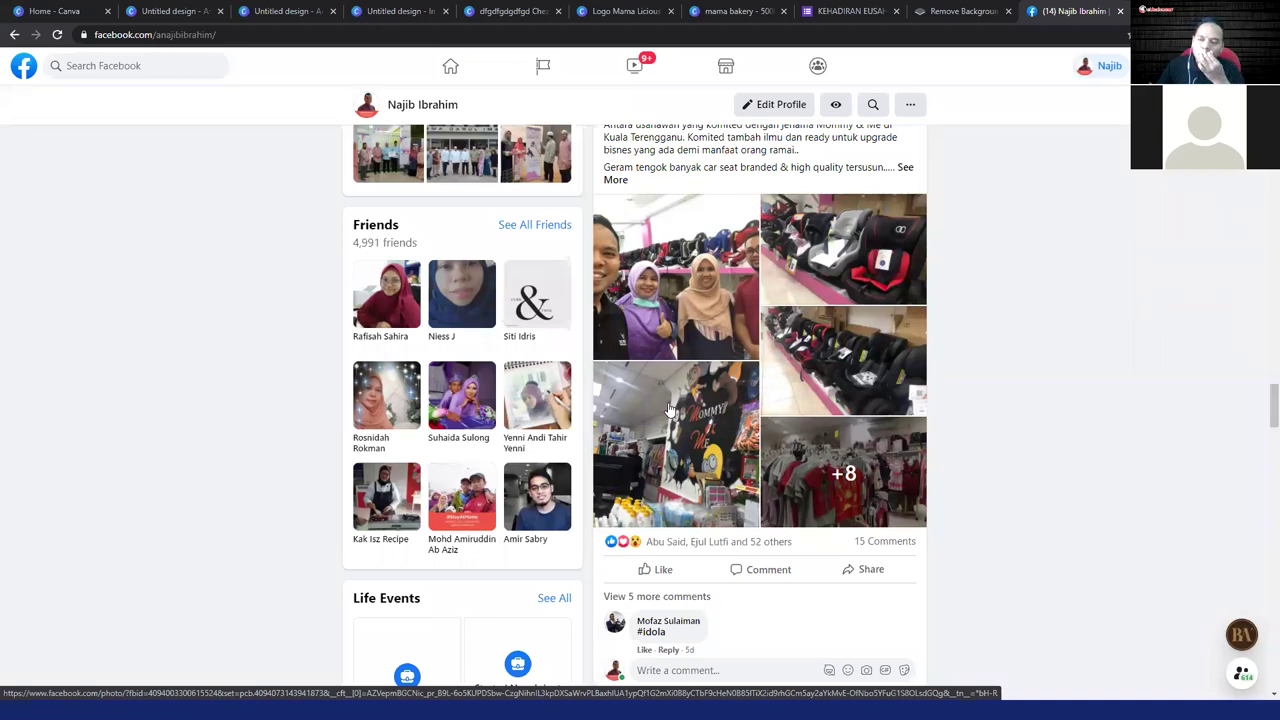
pyautogui.scroll(2, 643, 437)
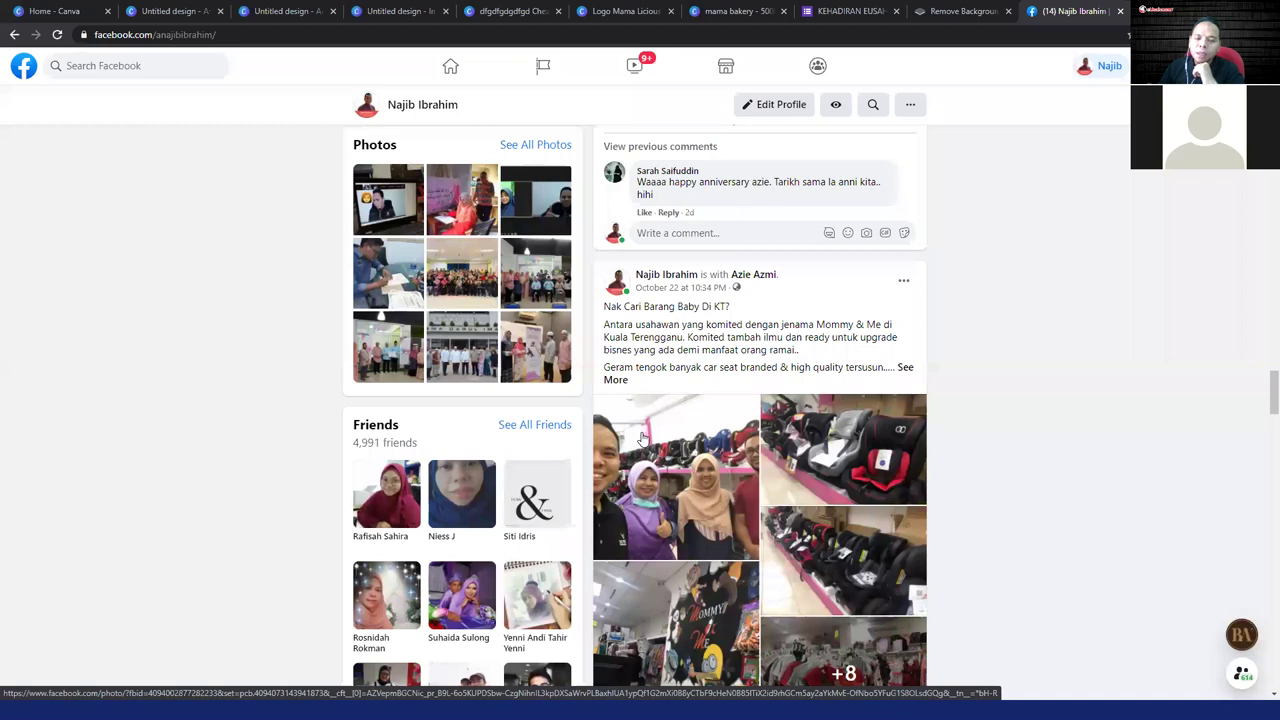
# - Review the profile's intro details, photo collections and most recent October posts
pyautogui.scroll(3, 643, 437)
pyautogui.moveTo(1266, 320); pyautogui.dragTo(1262, 182)
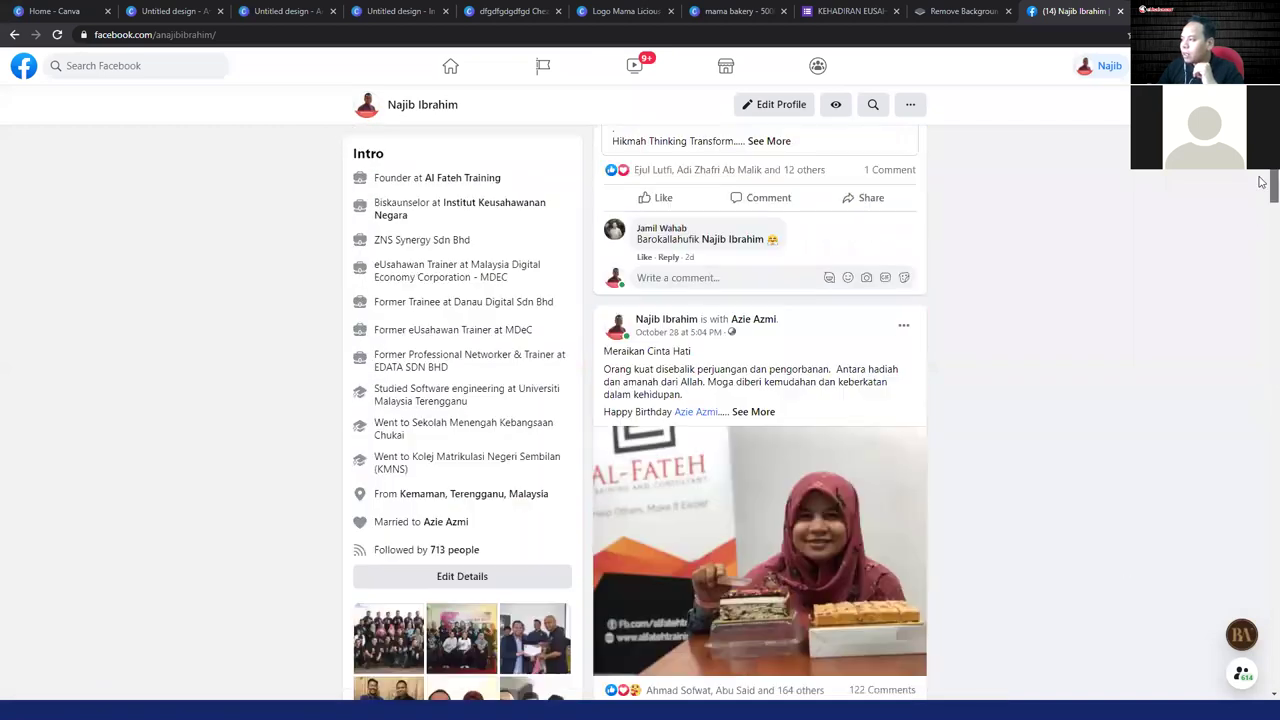
pyautogui.scroll(10, 880, 390)
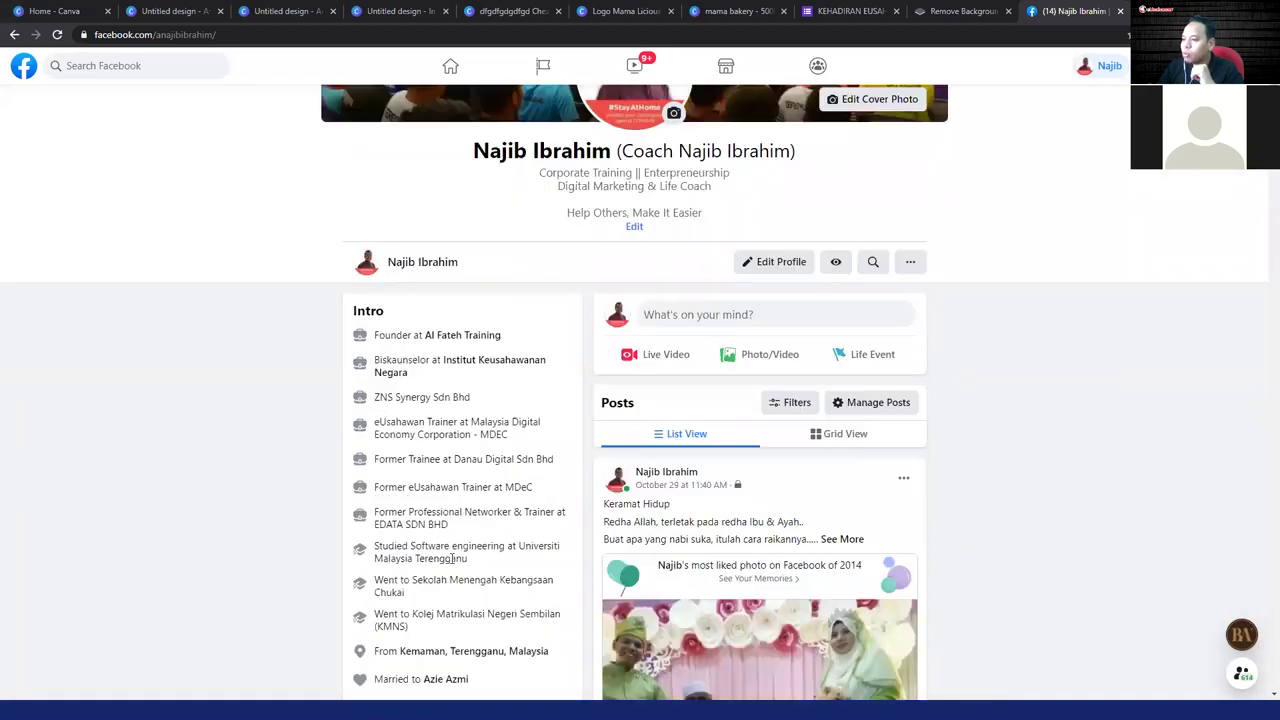
pyautogui.scroll(1, 453, 560)
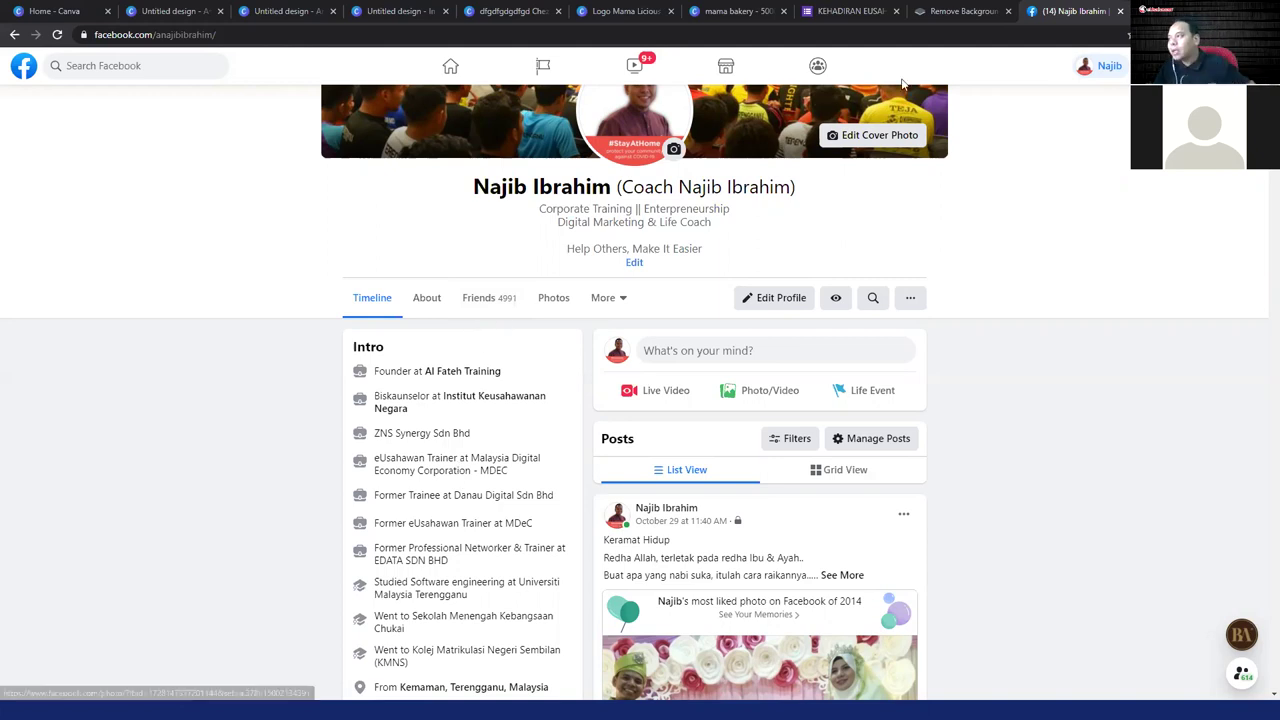
pyautogui.scroll(-3, 677, 410)
pyautogui.scroll(-5, 677, 410)
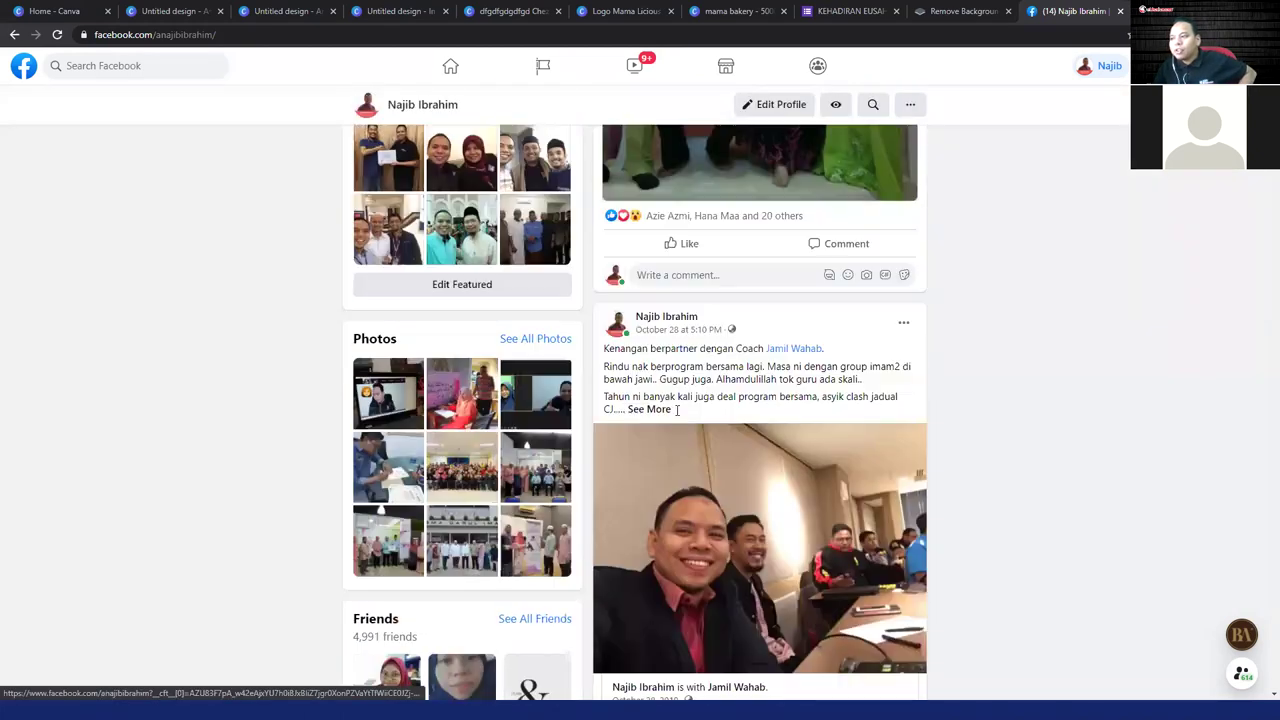
pyautogui.scroll(-5, 677, 410)
pyautogui.scroll(4, 677, 413)
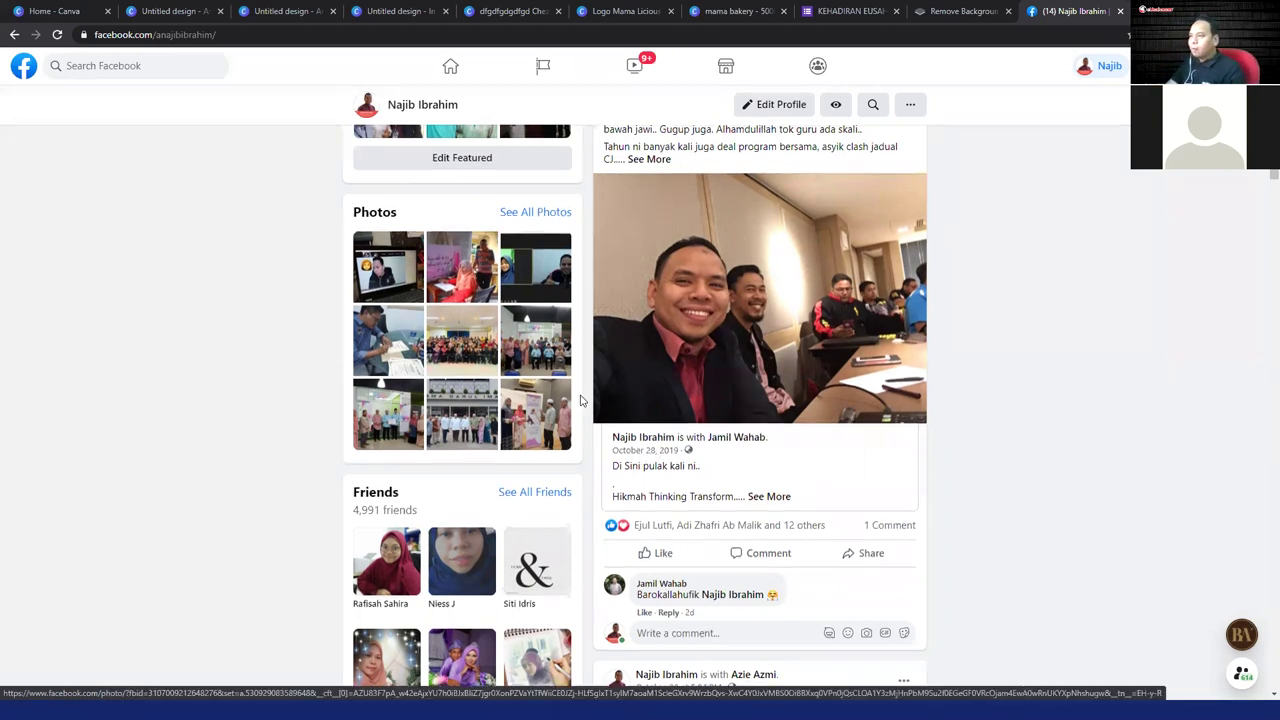
pyautogui.scroll(10, 580, 400)
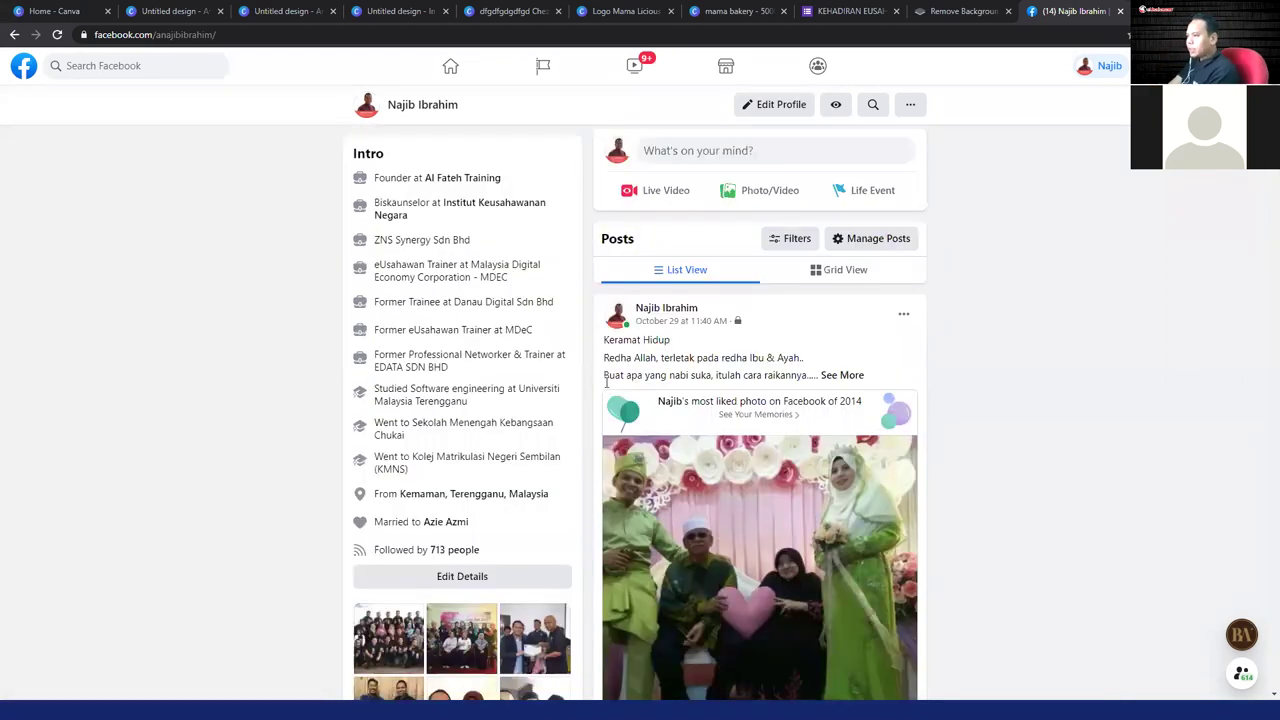
# - Examine the profile header with its cover photo, picture and bio, plus the post composer below it
pyautogui.scroll(3, 606, 382)
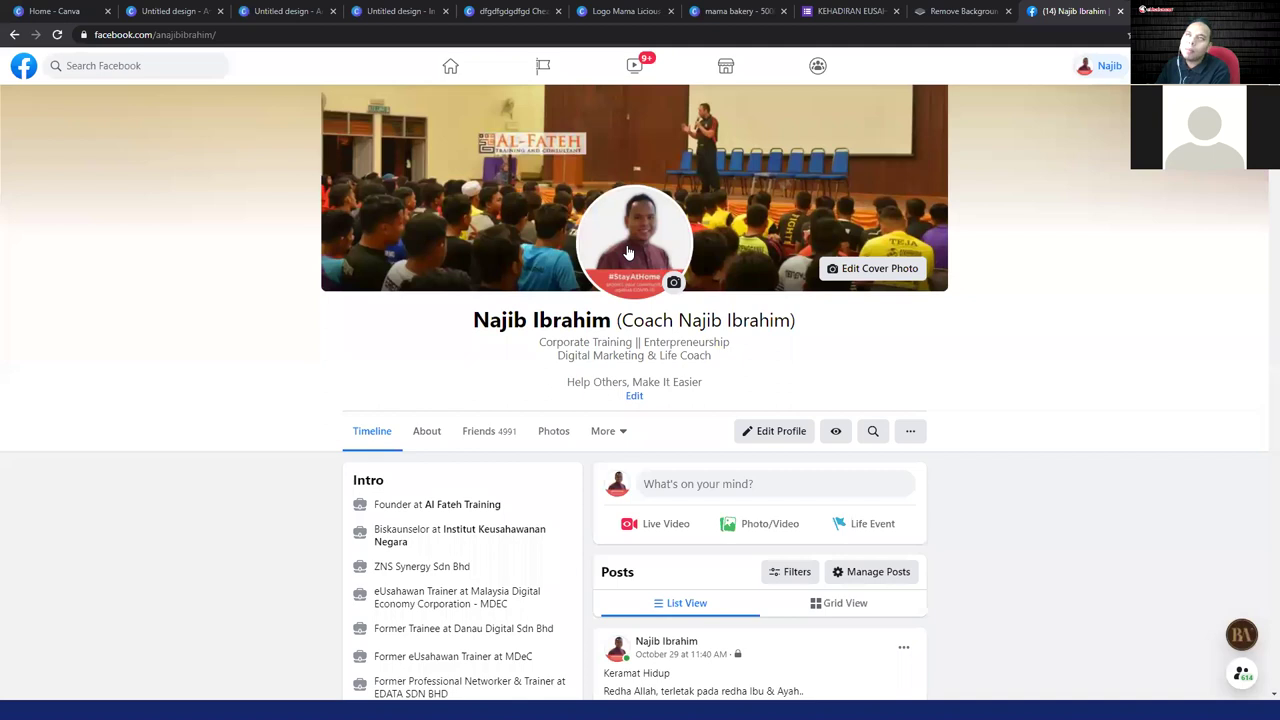
pyautogui.scroll(1, 620, 280)
pyautogui.scroll(-1, 607, 352)
pyautogui.scroll(1, 607, 350)
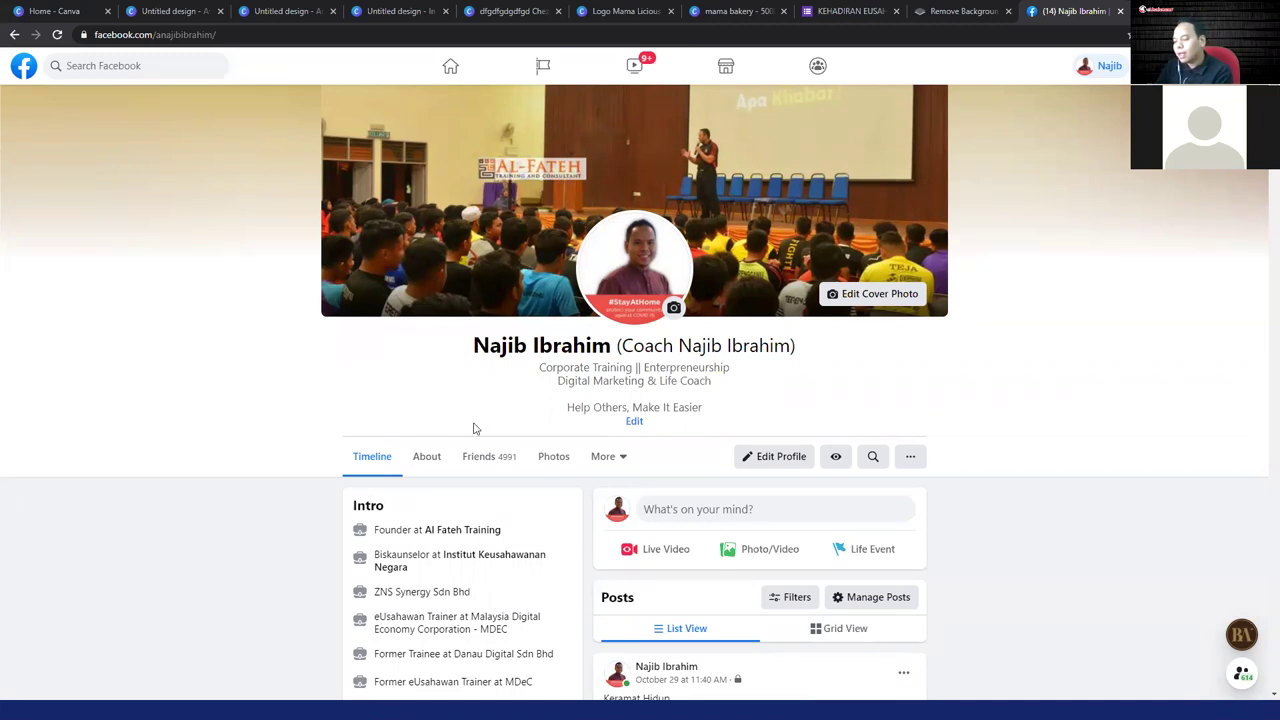
pyautogui.scroll(-2, 462, 432)
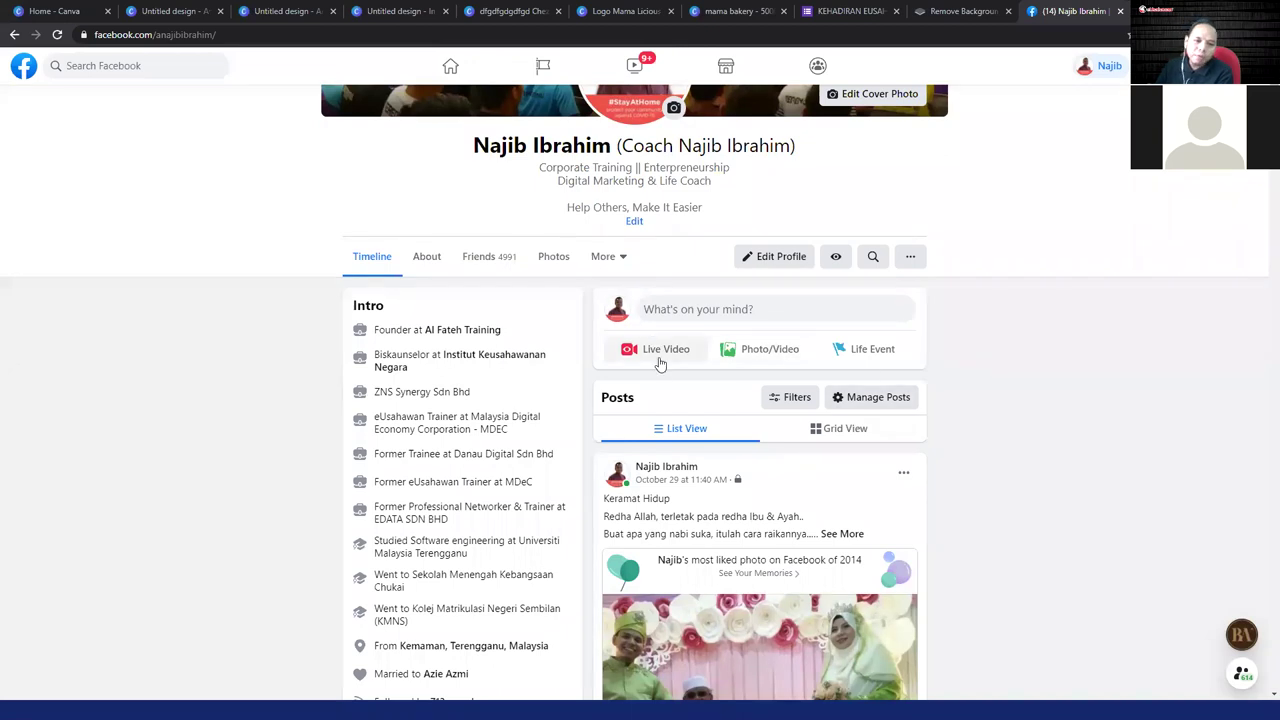
pyautogui.scroll(2, 657, 366)
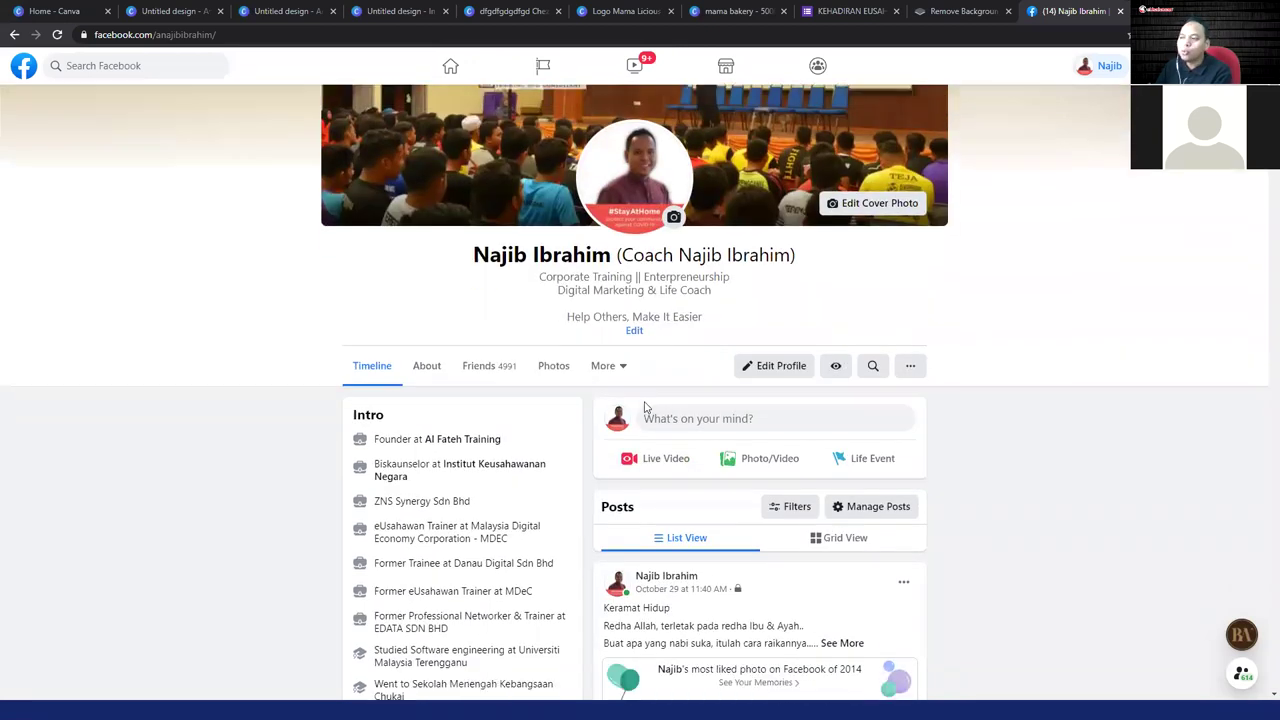
pyautogui.scroll(-1, 648, 420)
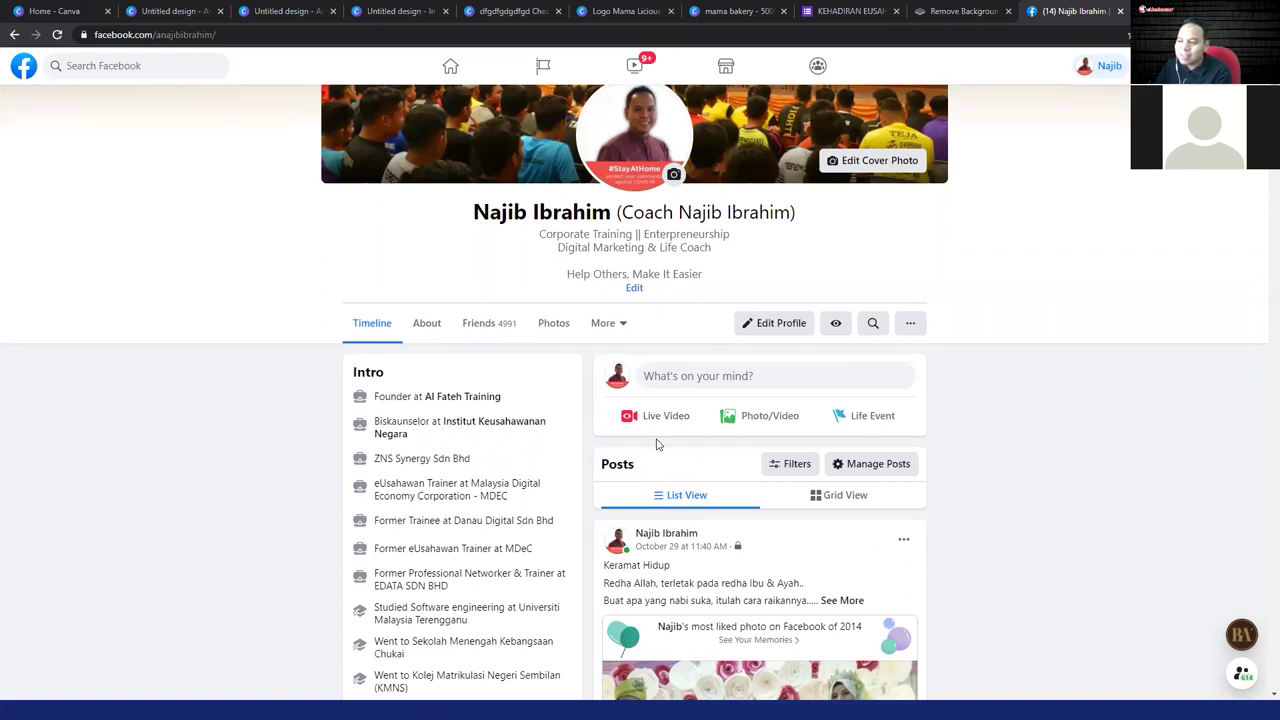
pyautogui.scroll(3, 332, 425)
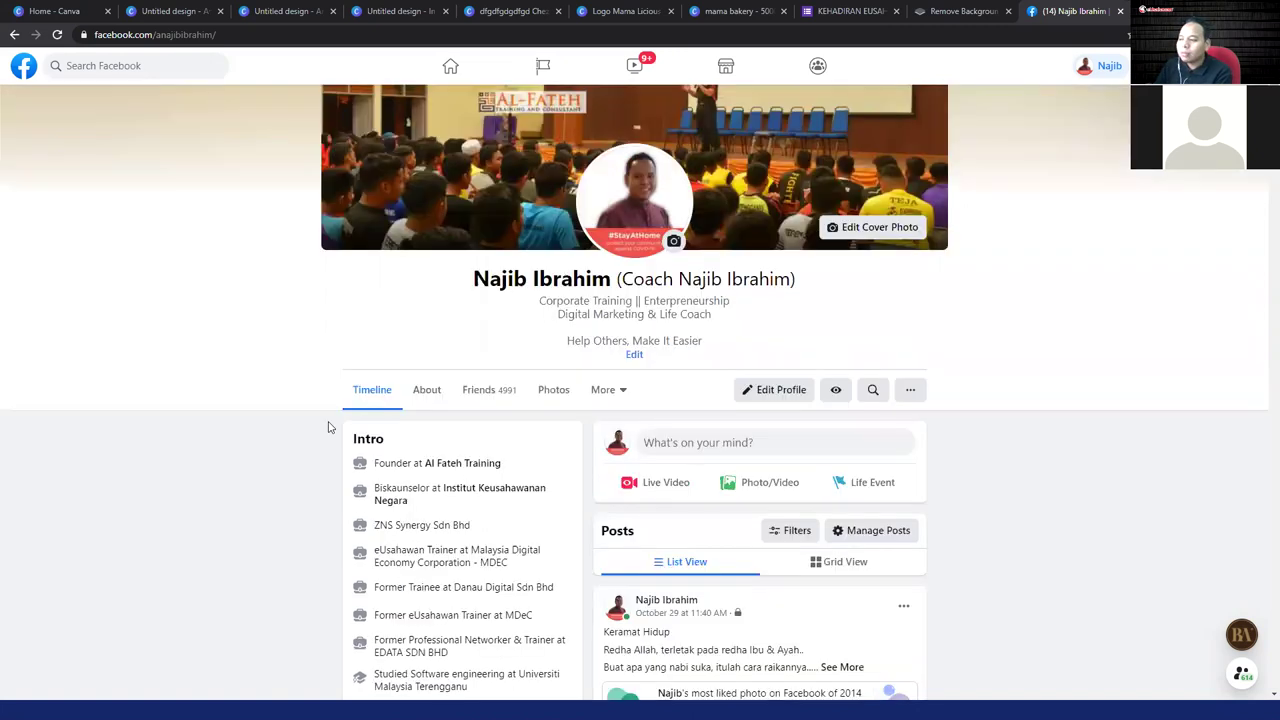
pyautogui.scroll(-1, 330, 427)
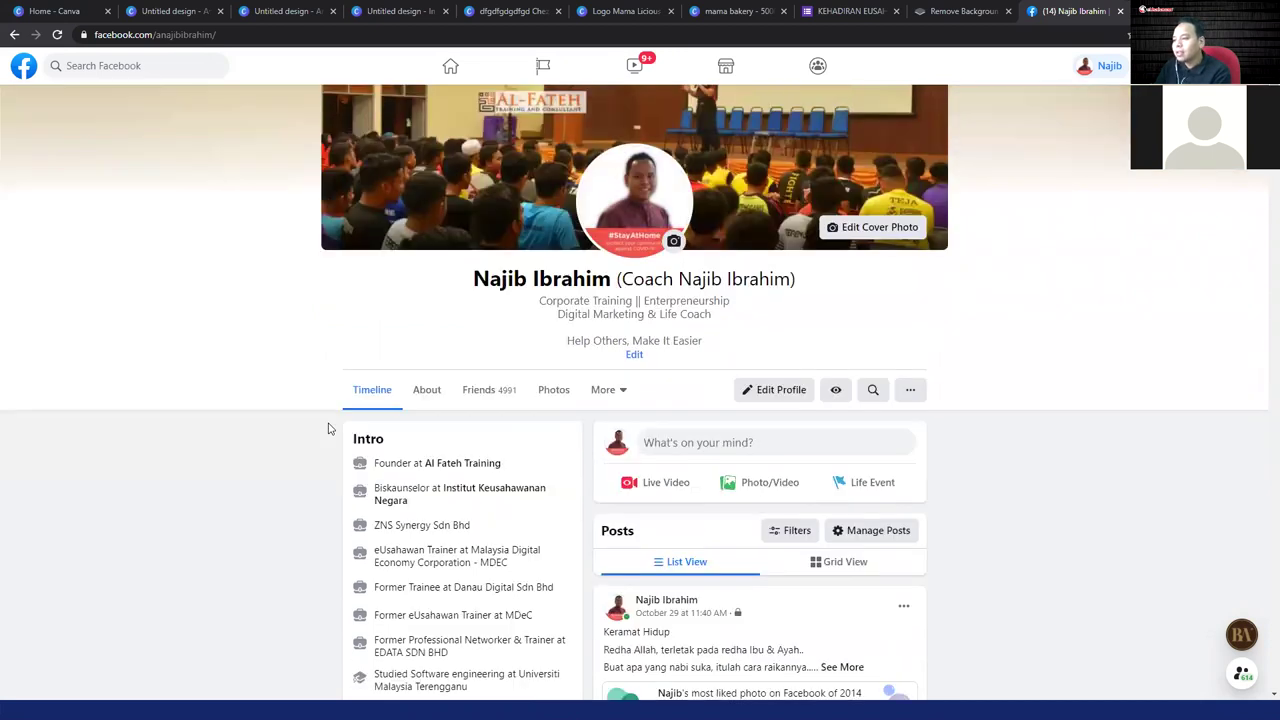
# - Compare the friends, life events and timeline posts with the business identity in the profile header
pyautogui.scroll(-10, 330, 430)
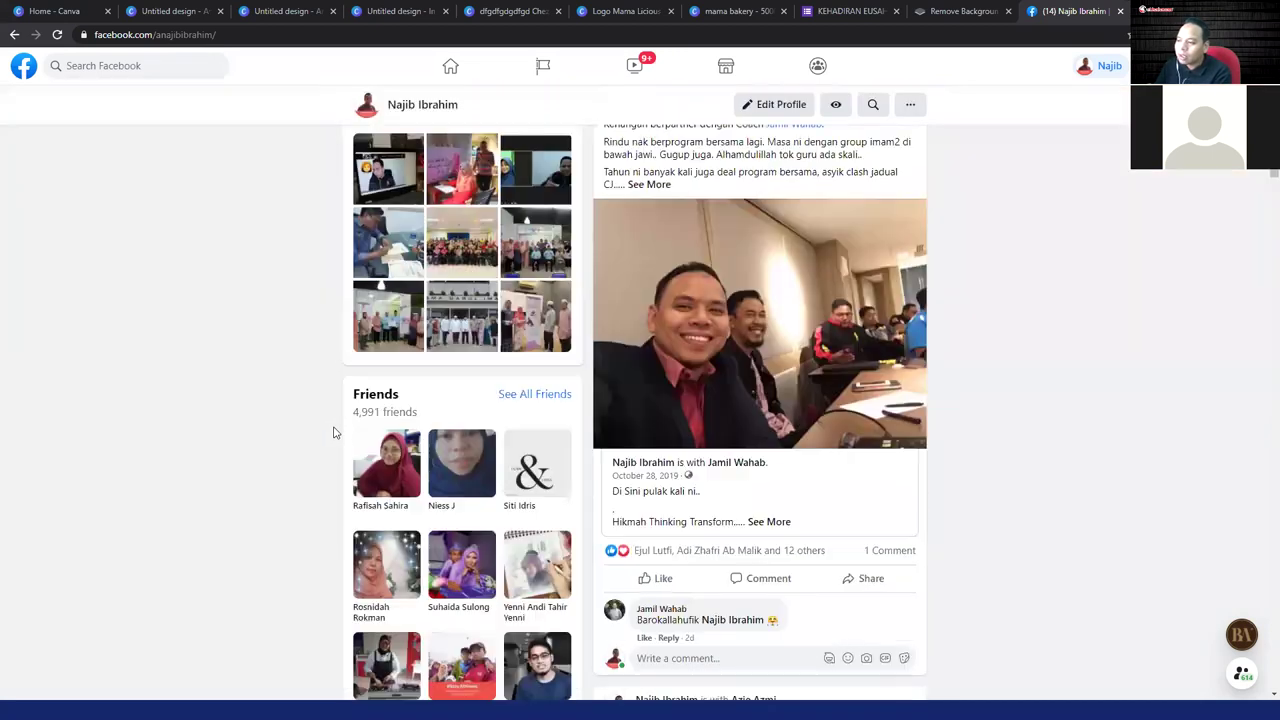
pyautogui.scroll(-6, 335, 432)
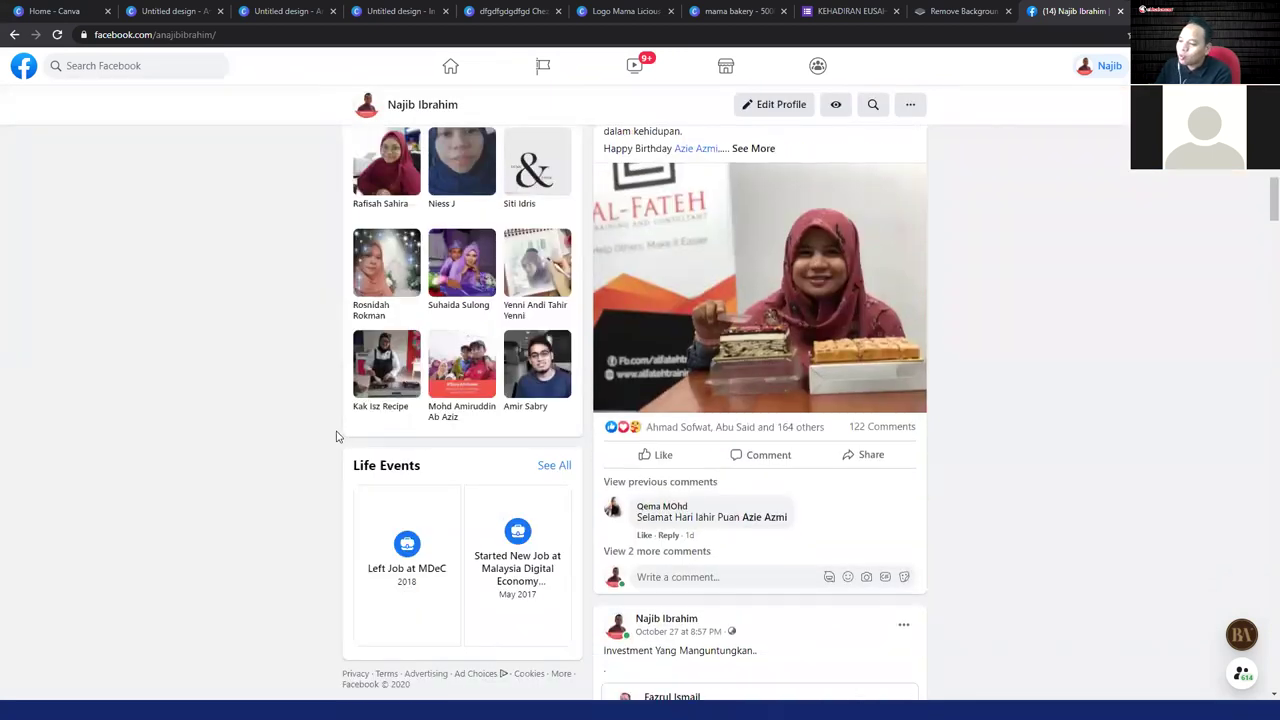
pyautogui.scroll(3, 336, 437)
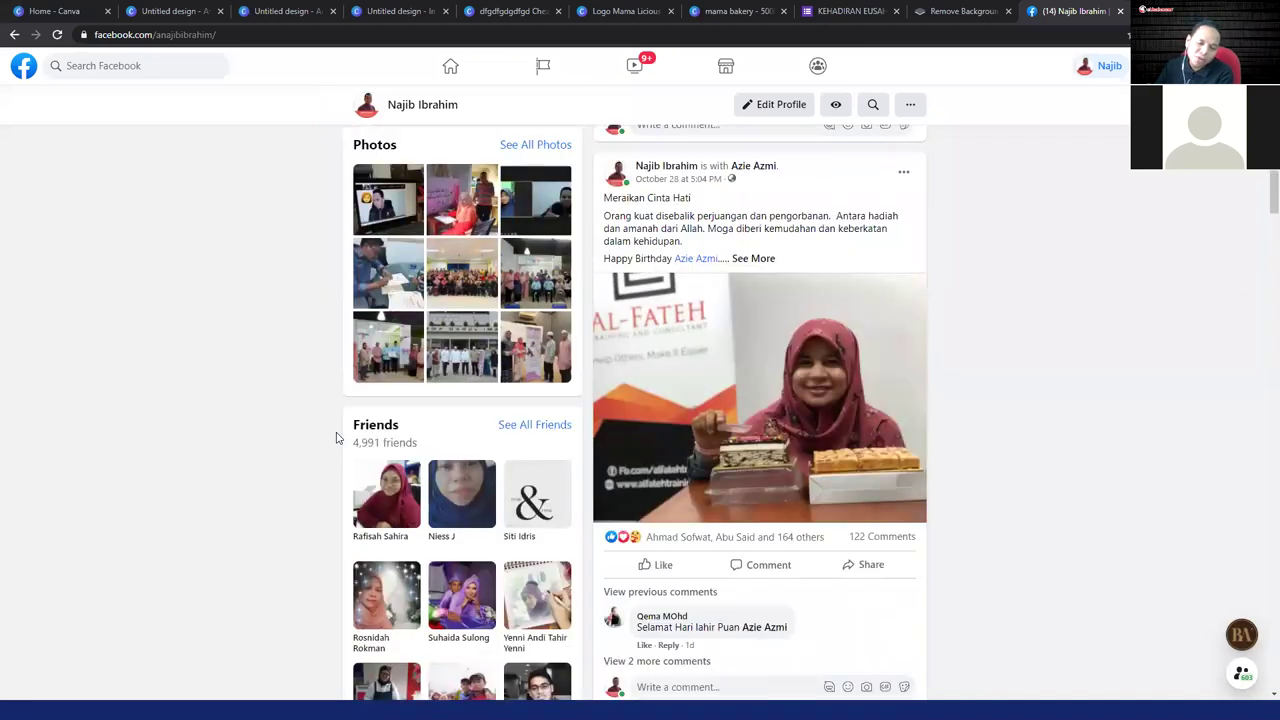
pyautogui.scroll(-4, 336, 437)
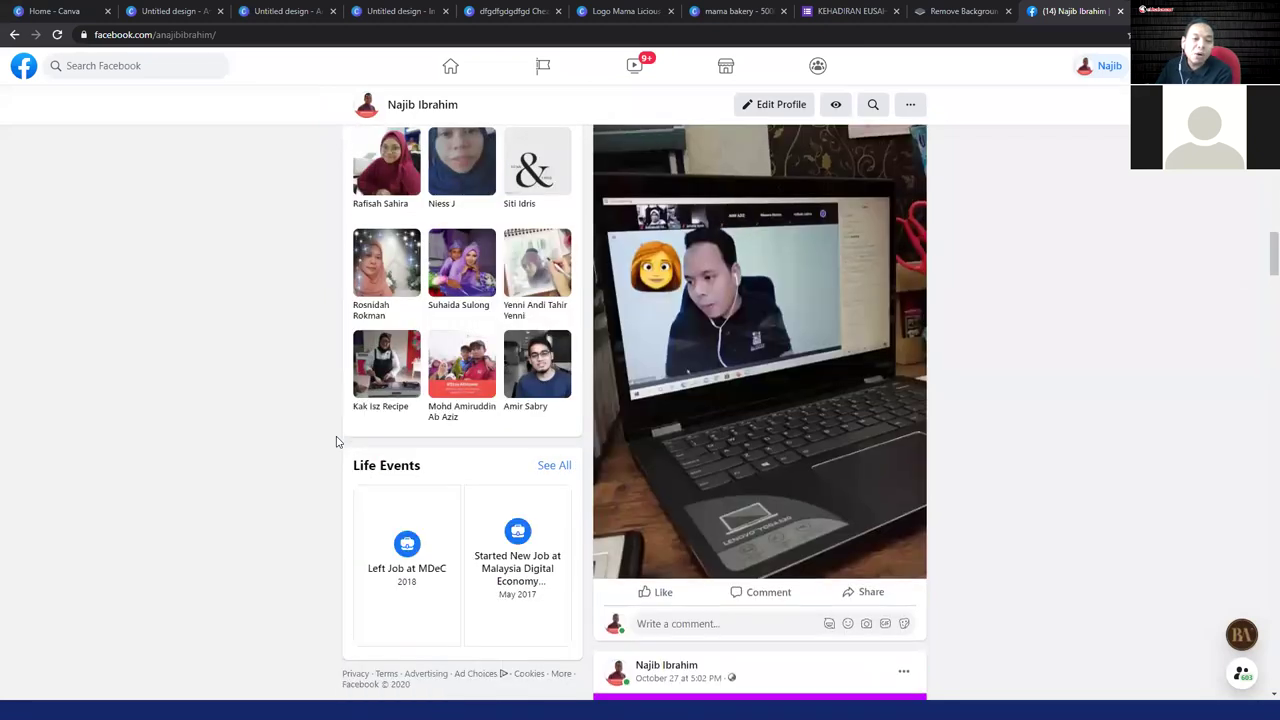
pyautogui.scroll(-3, 336, 441)
pyautogui.scroll(-7, 336, 441)
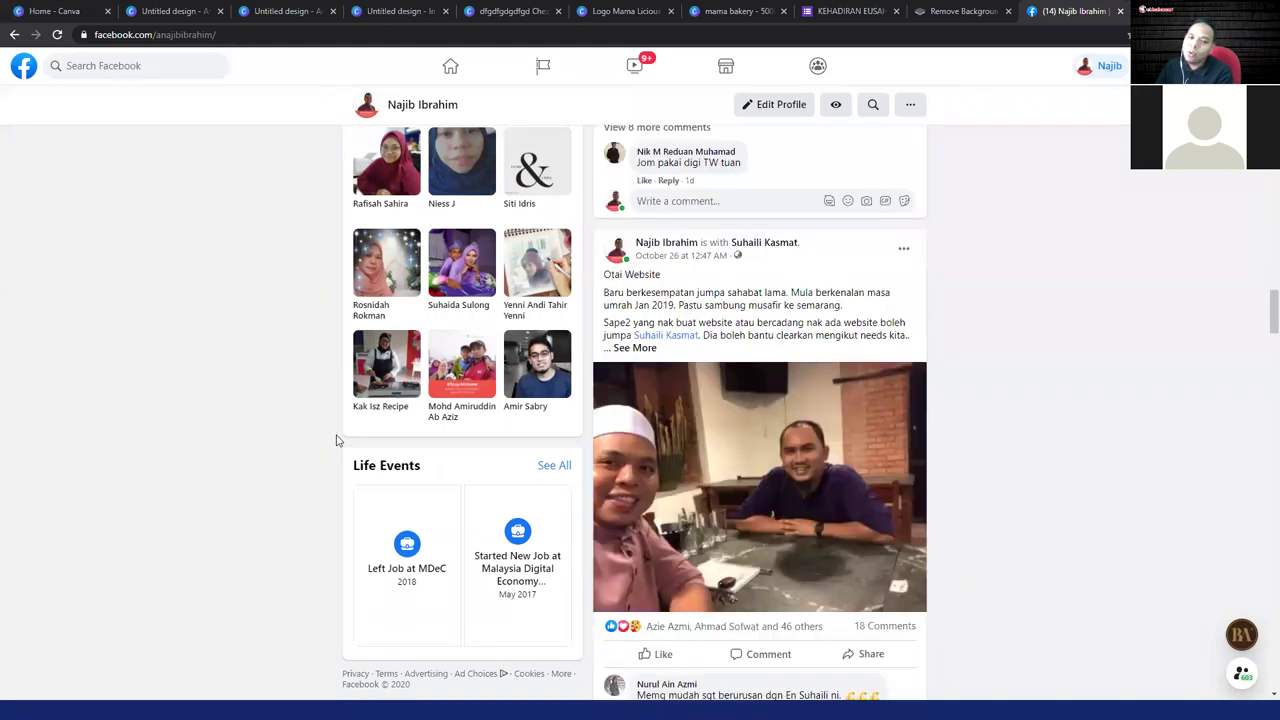
pyautogui.scroll(10, 336, 441)
pyautogui.scroll(10, 336, 441)
pyautogui.scroll(10, 336, 441)
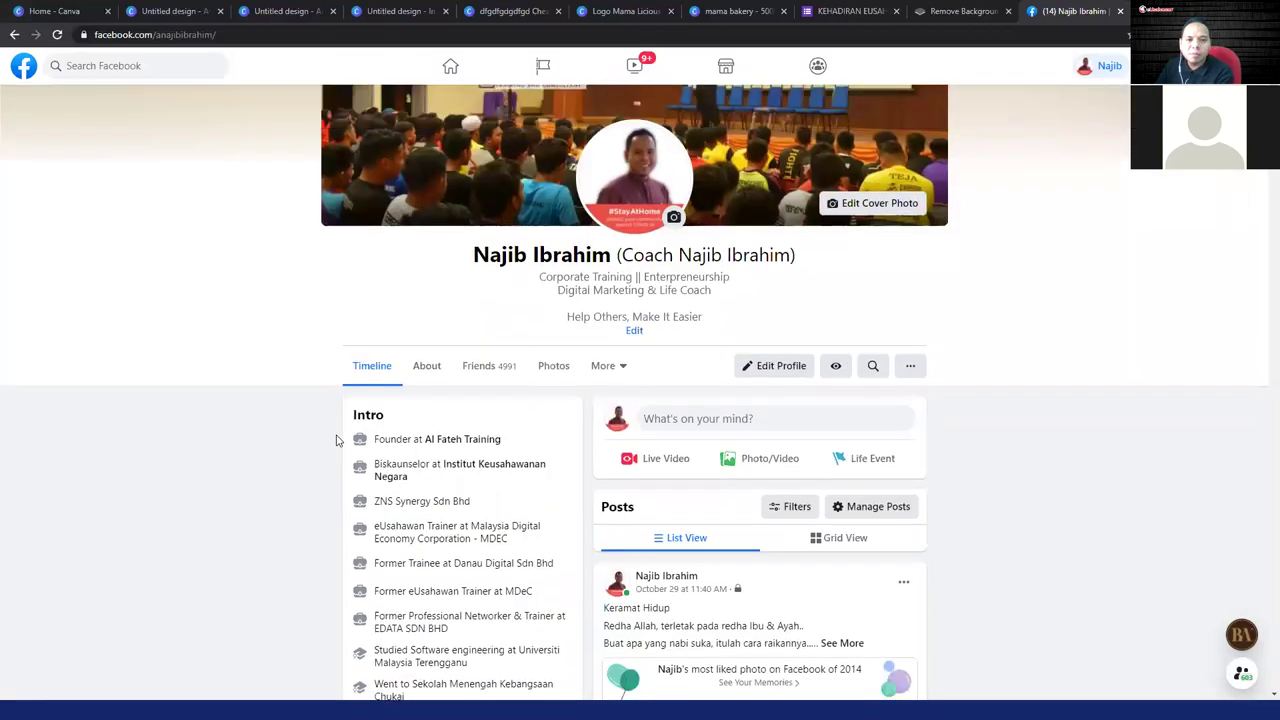
pyautogui.scroll(3, 338, 440)
pyautogui.scroll(-3, 350, 438)
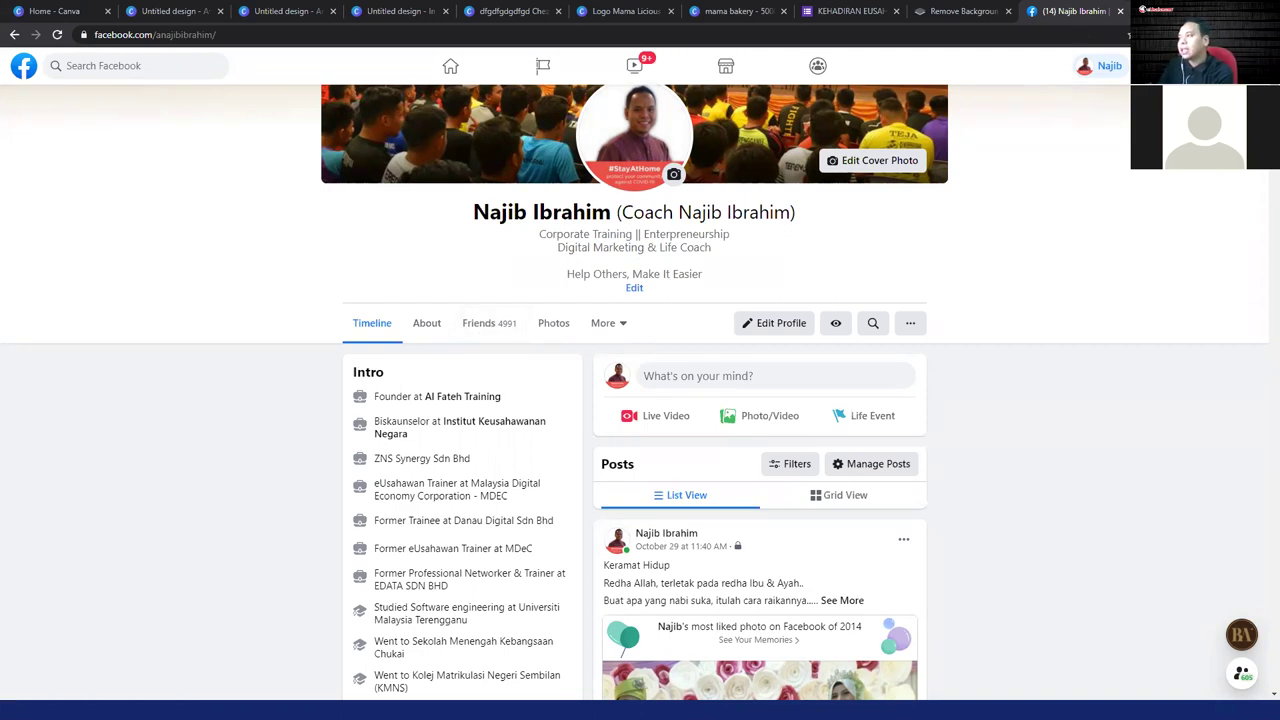
# - Search Google for "migrate fb profile to page" in a new tab and read Facebook's help article on converting a profile to a Page
pyautogui.hotkey('ctrl', 't')
pyautogui.click(950, 32)
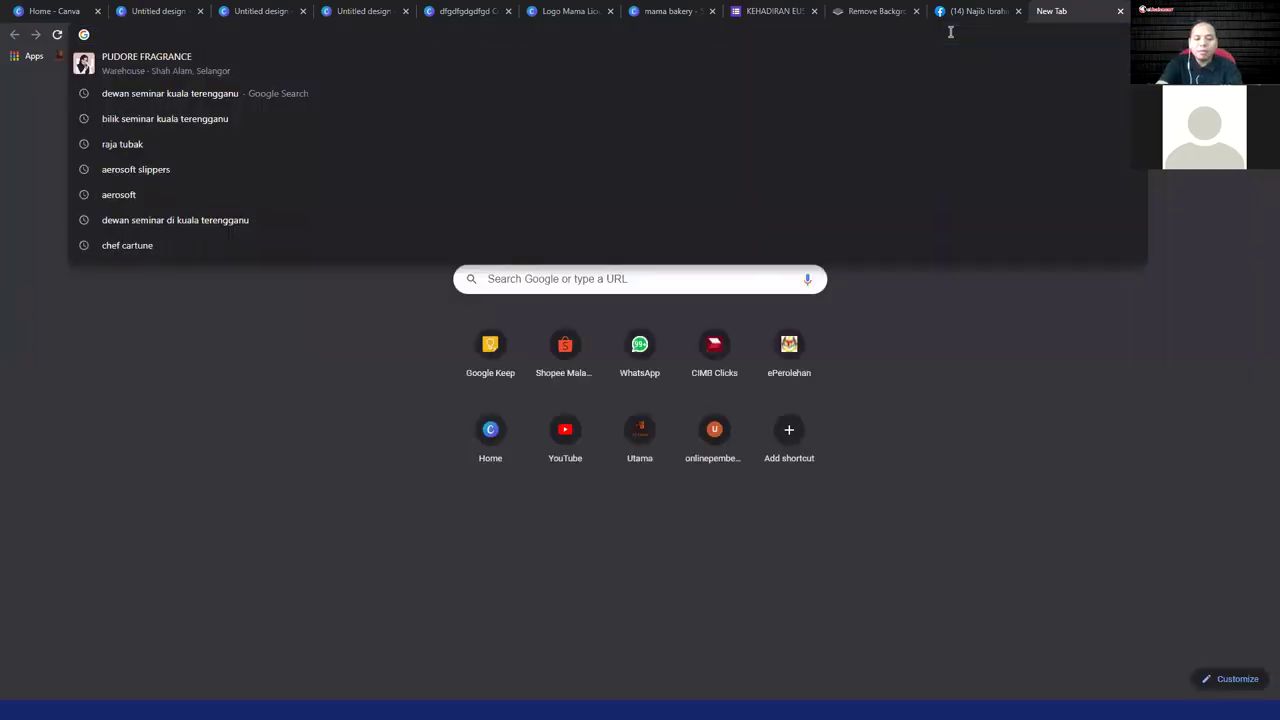
pyautogui.write('migrate ')
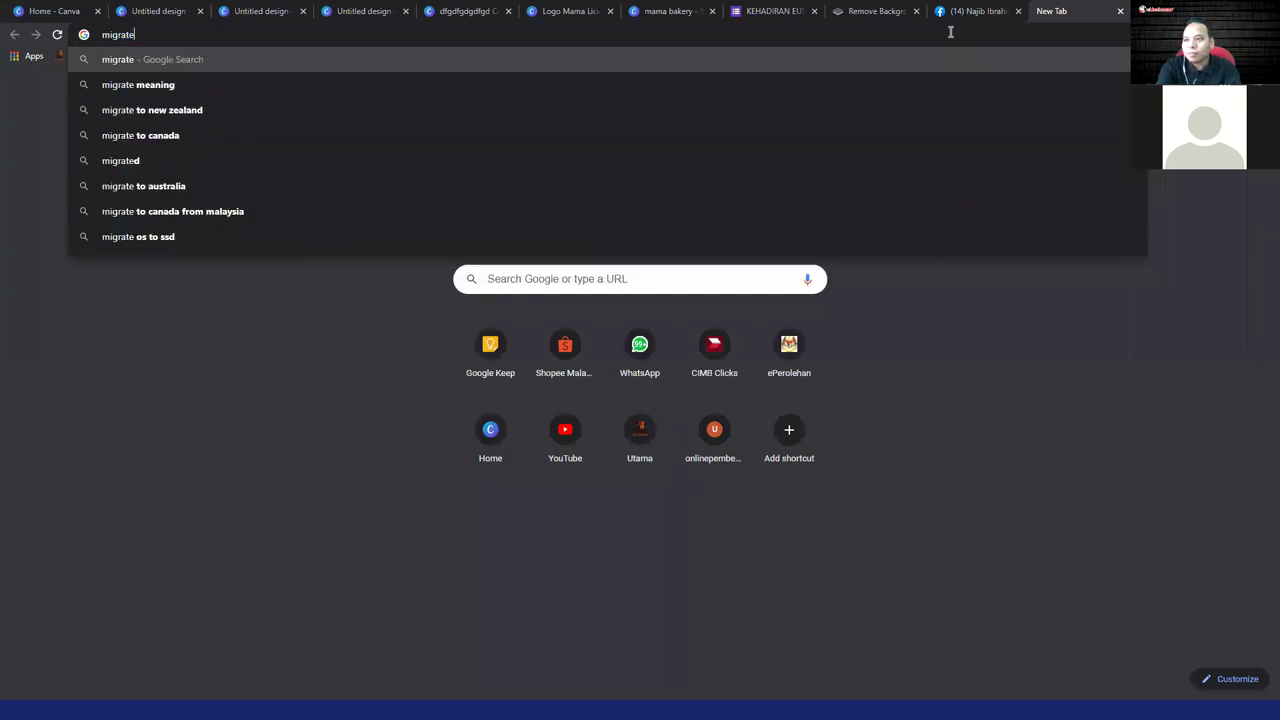
pyautogui.write('fb')
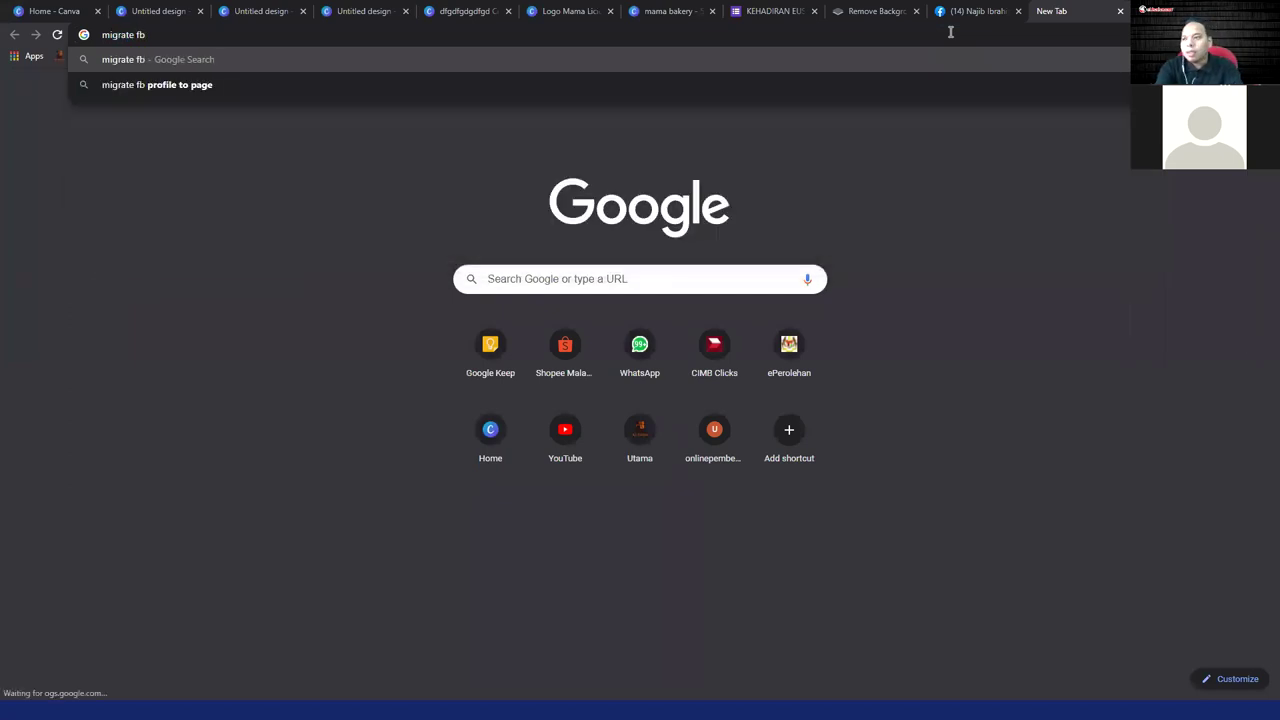
pyautogui.press('Down')
pyautogui.press('Return')
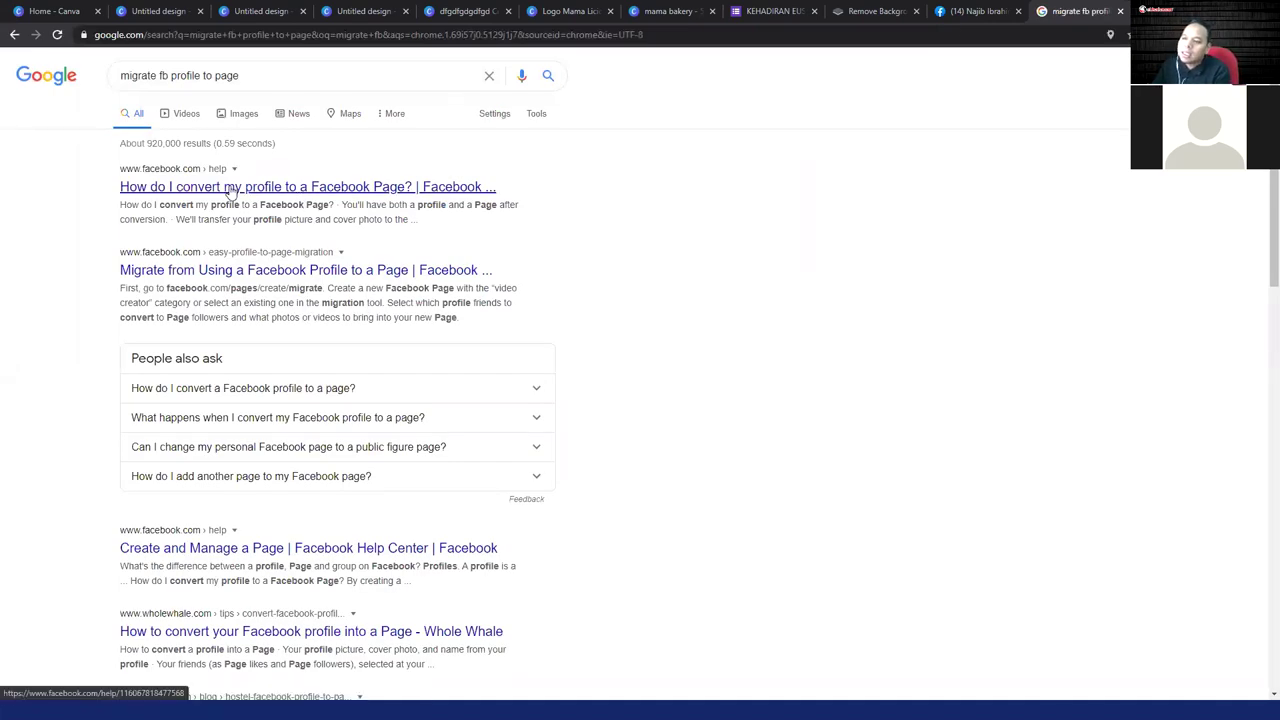
pyautogui.click(232, 191)
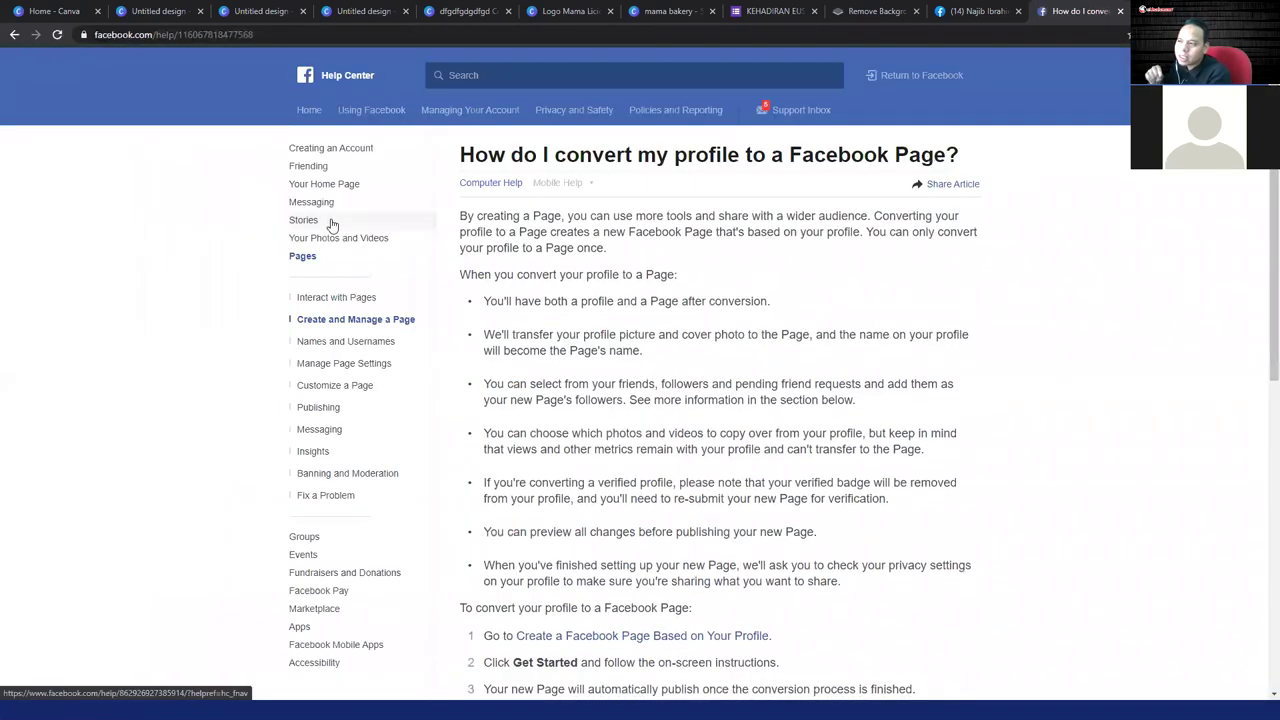
pyautogui.scroll(-1, 530, 430)
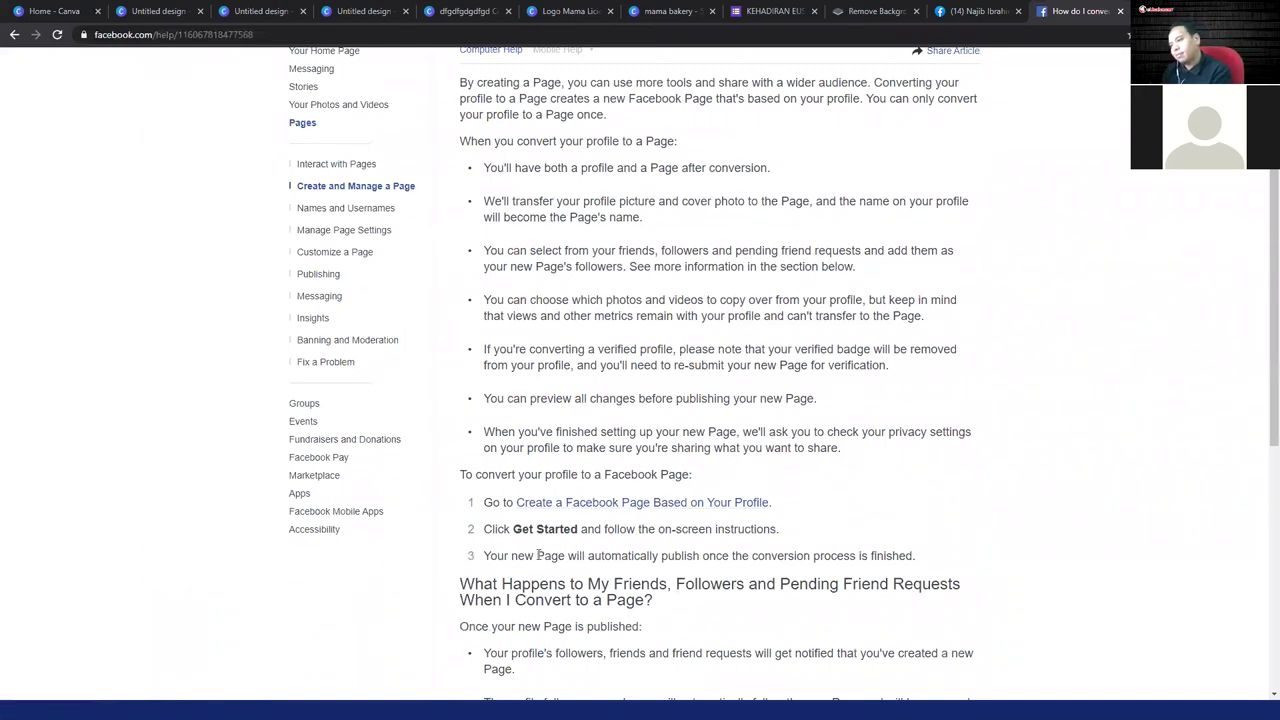
# - Read the help article's steps for converting a profile and its section on friends, followers and pending friend requests
pyautogui.scroll(-2, 545, 558)
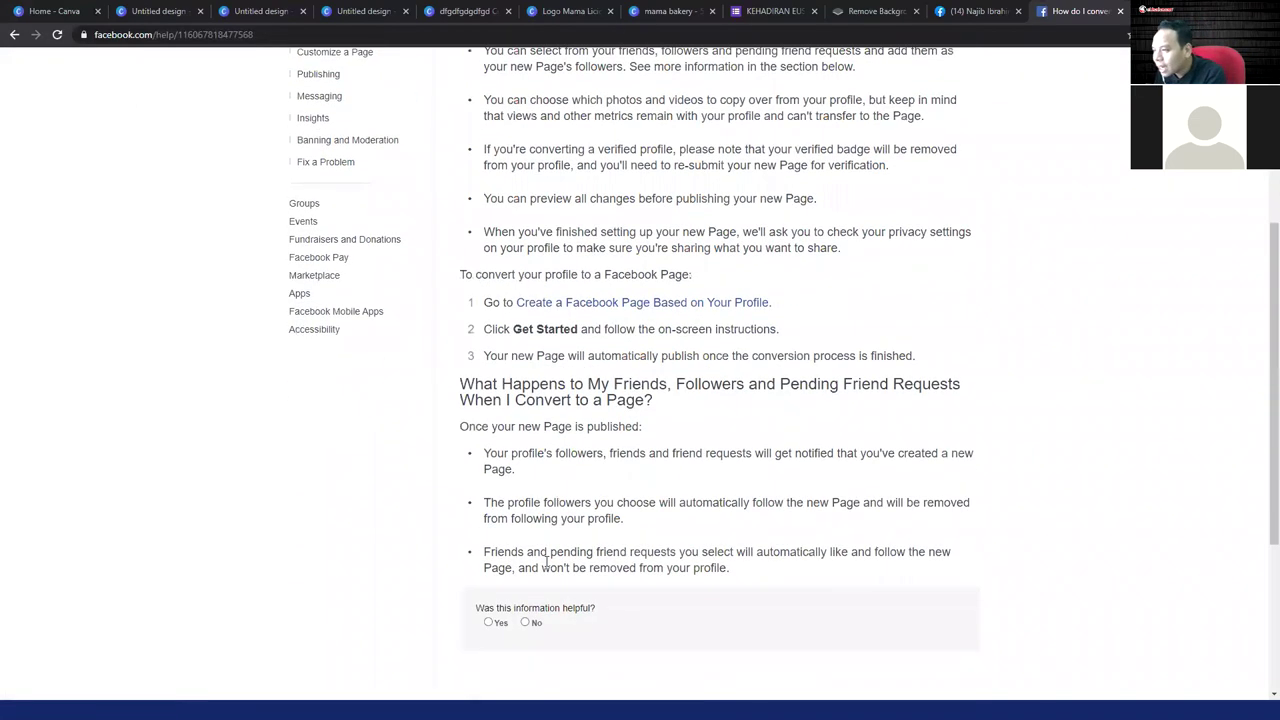
pyautogui.scroll(1, 558, 600)
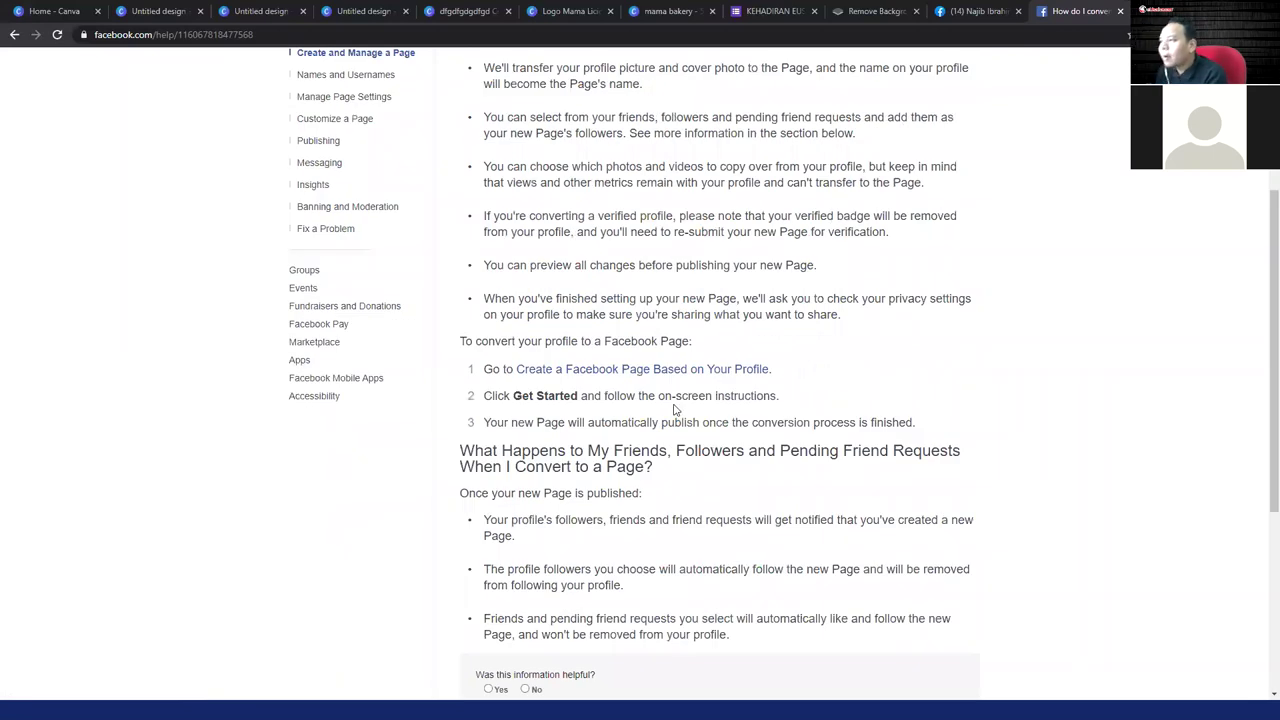
pyautogui.scroll(3, 762, 302)
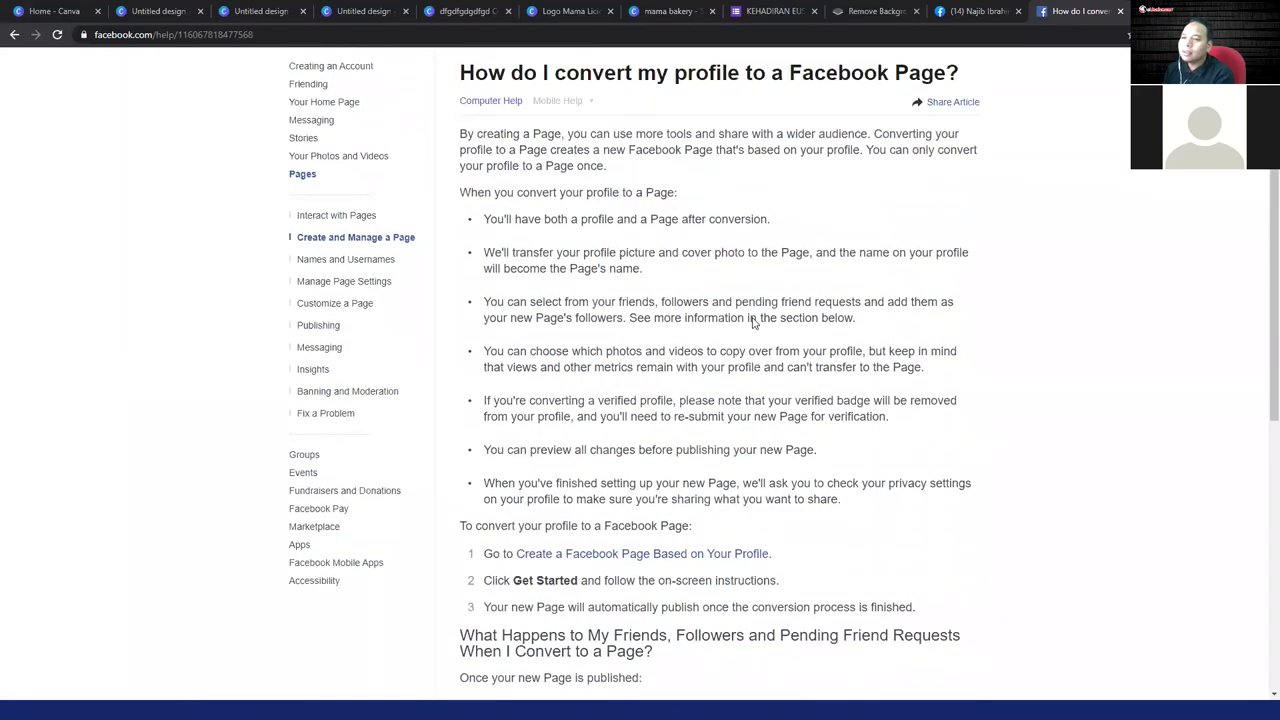
pyautogui.scroll(1, 718, 312)
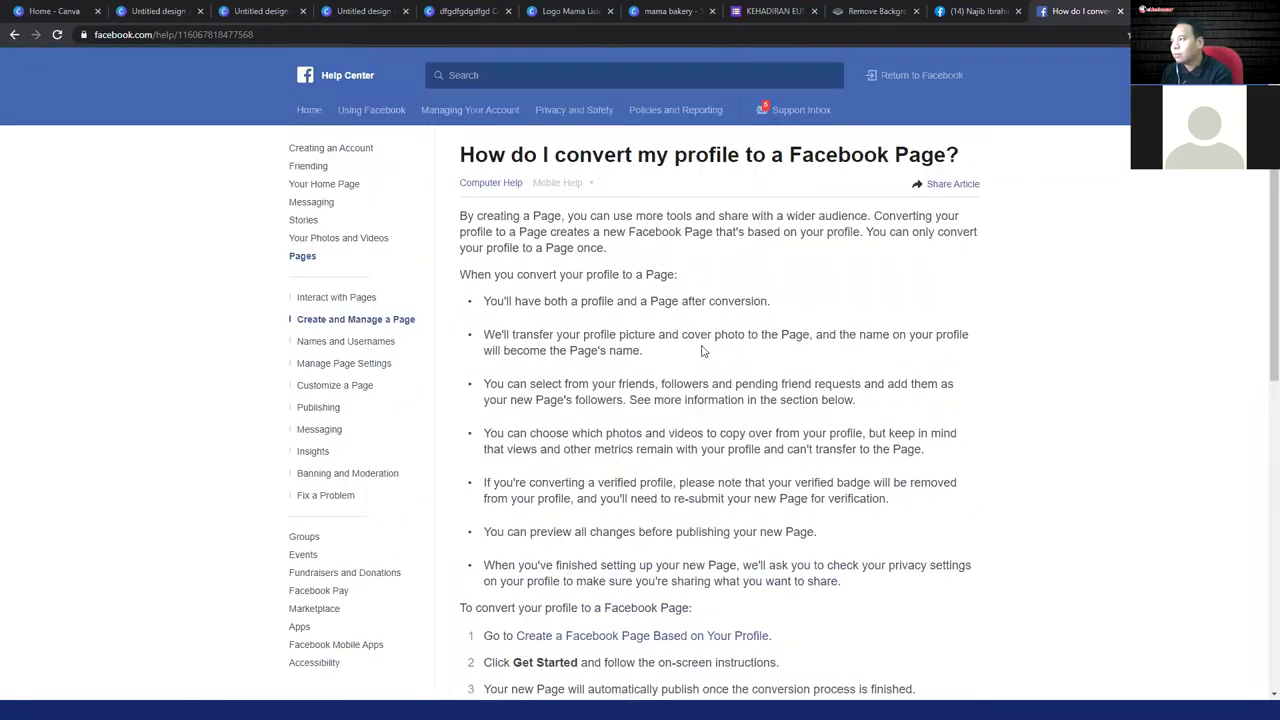
# - Return to the personal profile, open the list of managed Pages in a new tab and open the Digital Learning Page
pyautogui.click(972, 11)
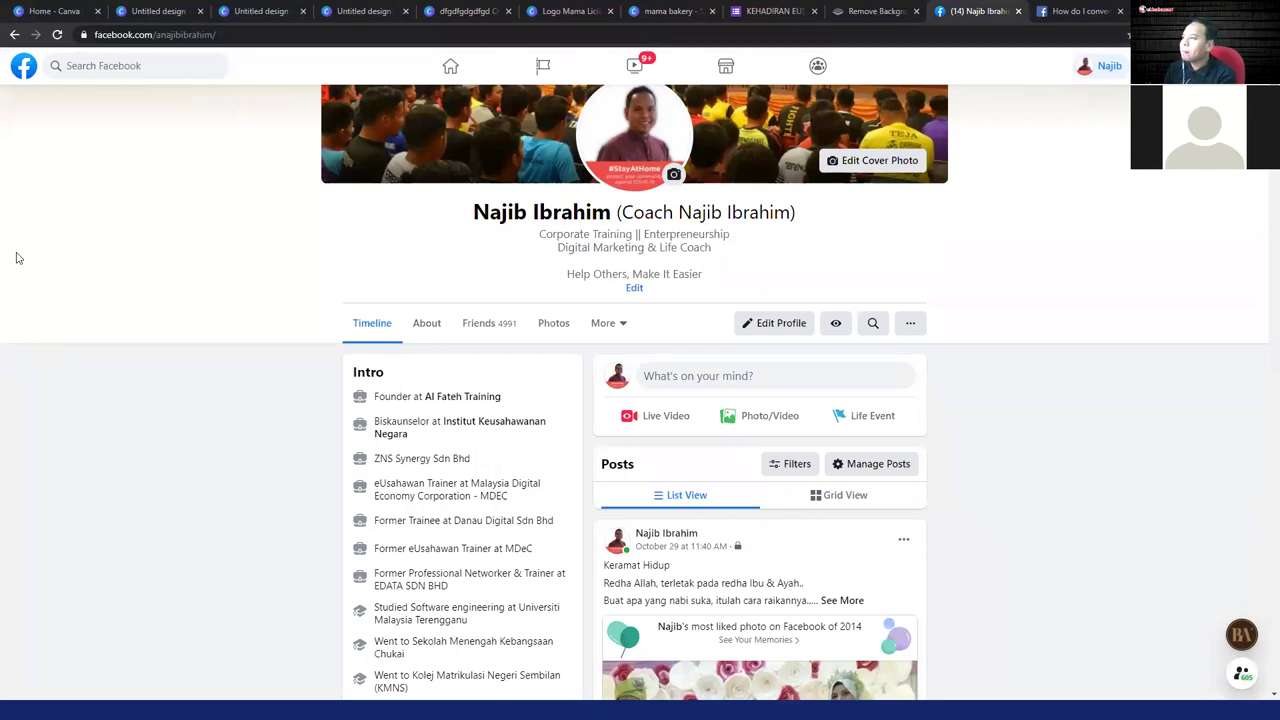
pyautogui.scroll(2, 537, 205)
pyautogui.rightClick(543, 66)
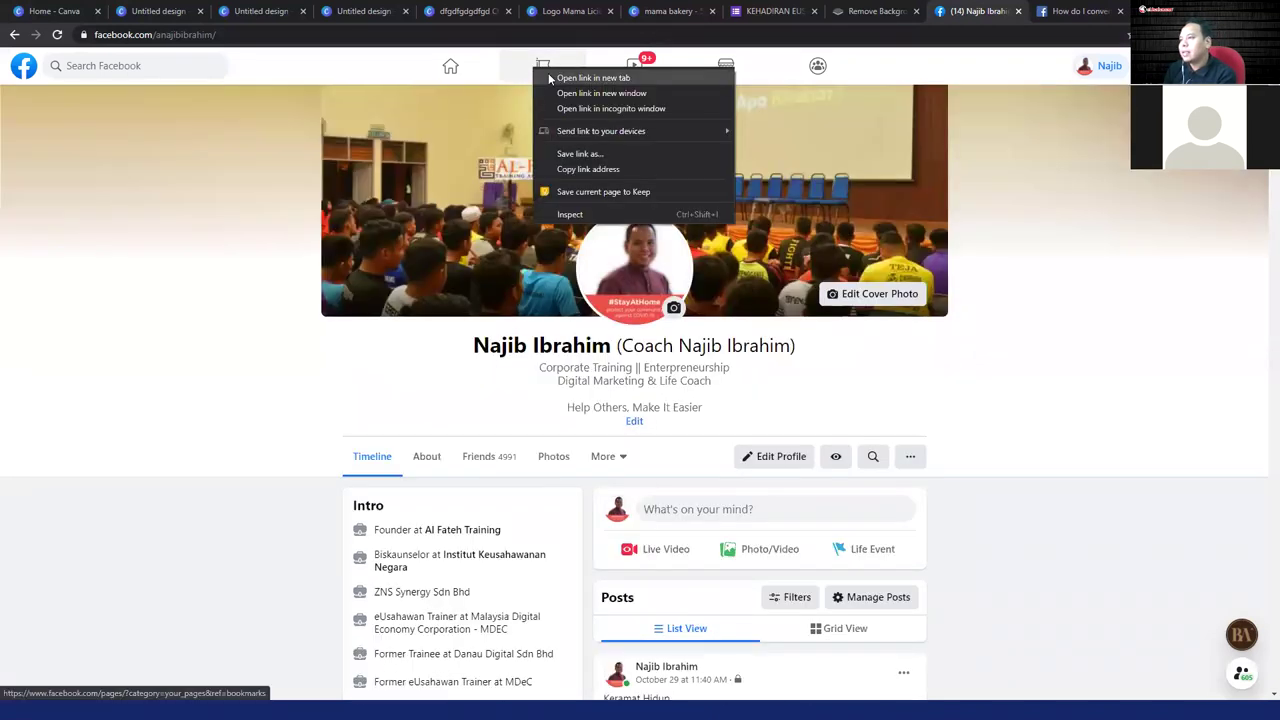
pyautogui.click(580, 79)
pyautogui.click(960, 13)
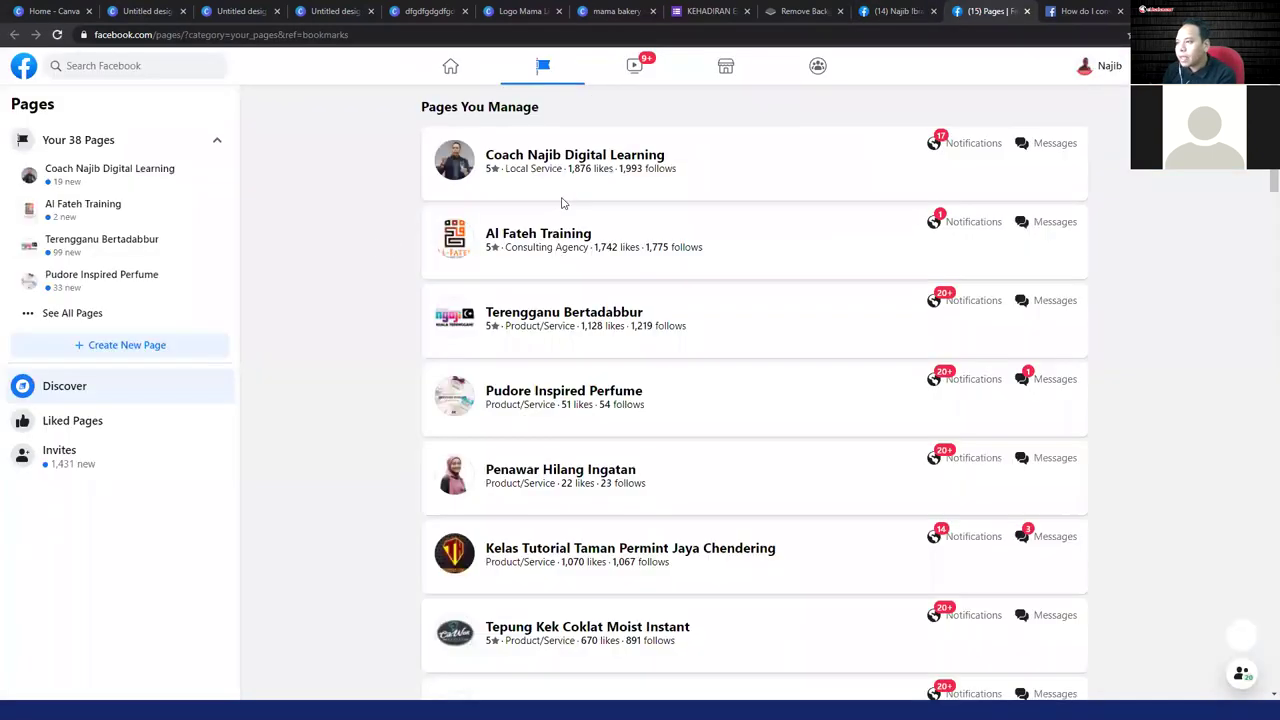
pyautogui.click(573, 163)
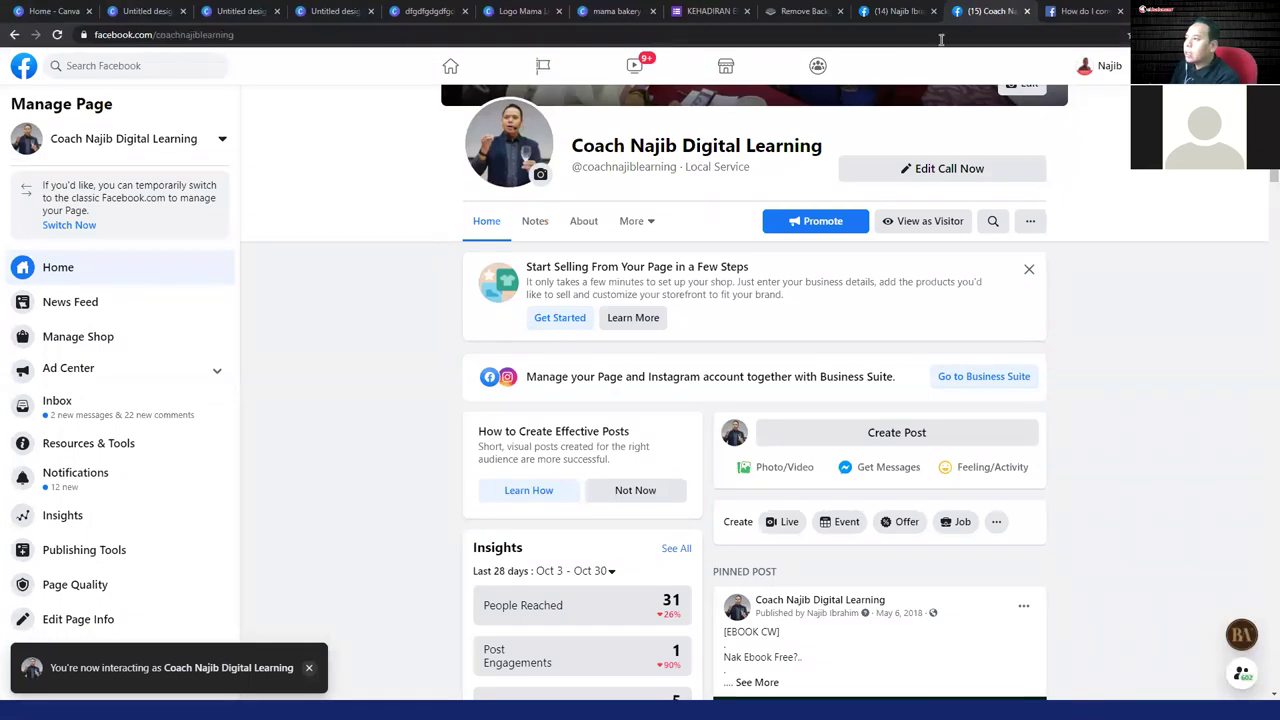
# - Compare the profile header with the Page, and examine the Page's insights, About details, photos, videos and posts with their engagement figures
pyautogui.click(900, 11)
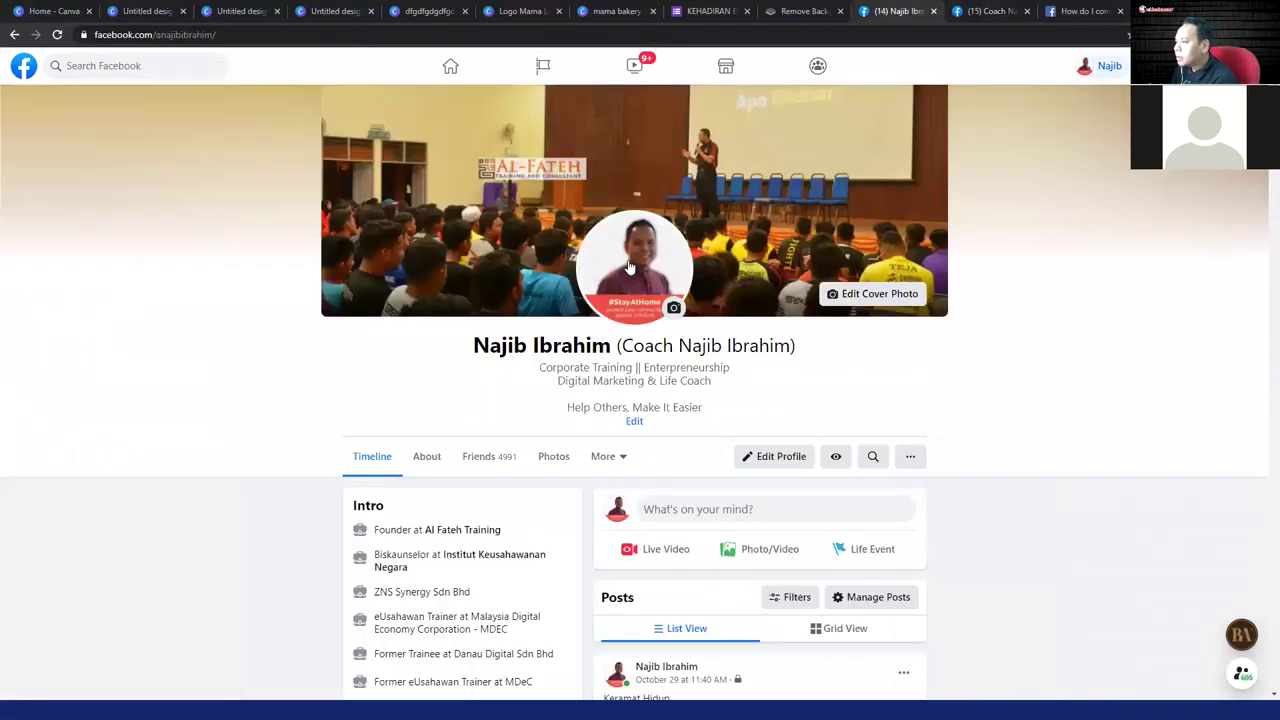
pyautogui.click(1006, 10)
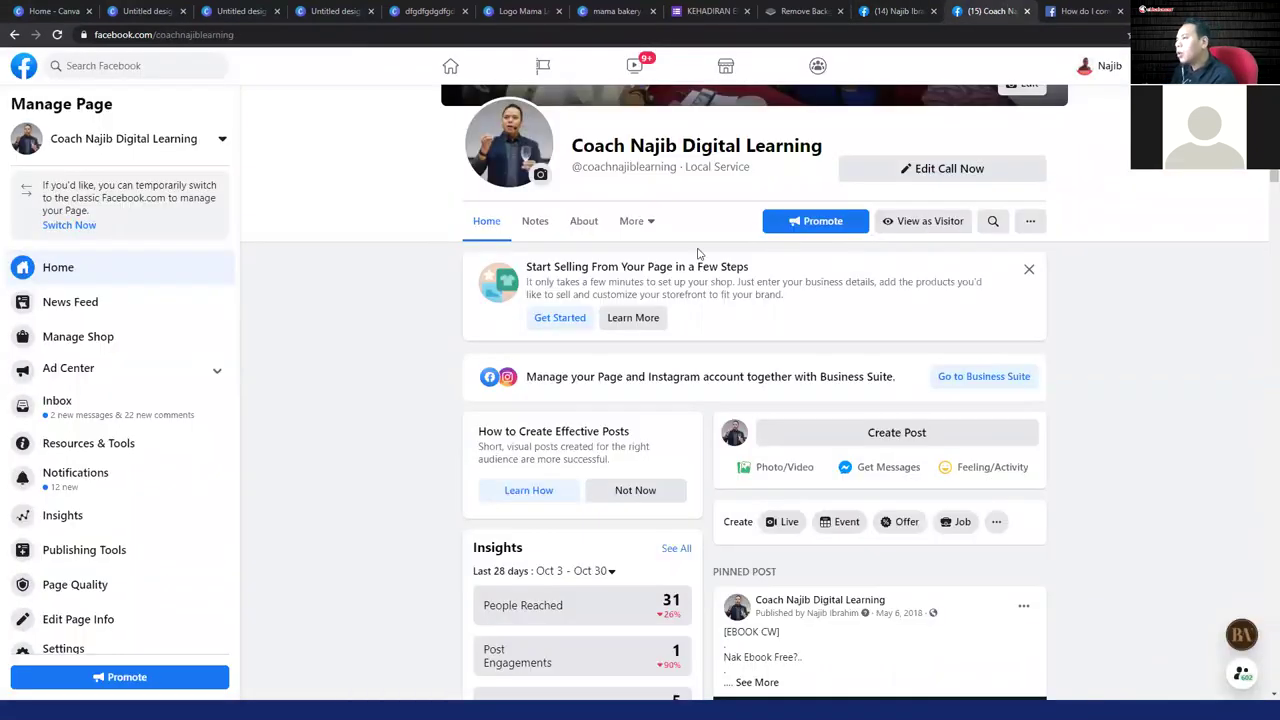
pyautogui.scroll(-5, 702, 258)
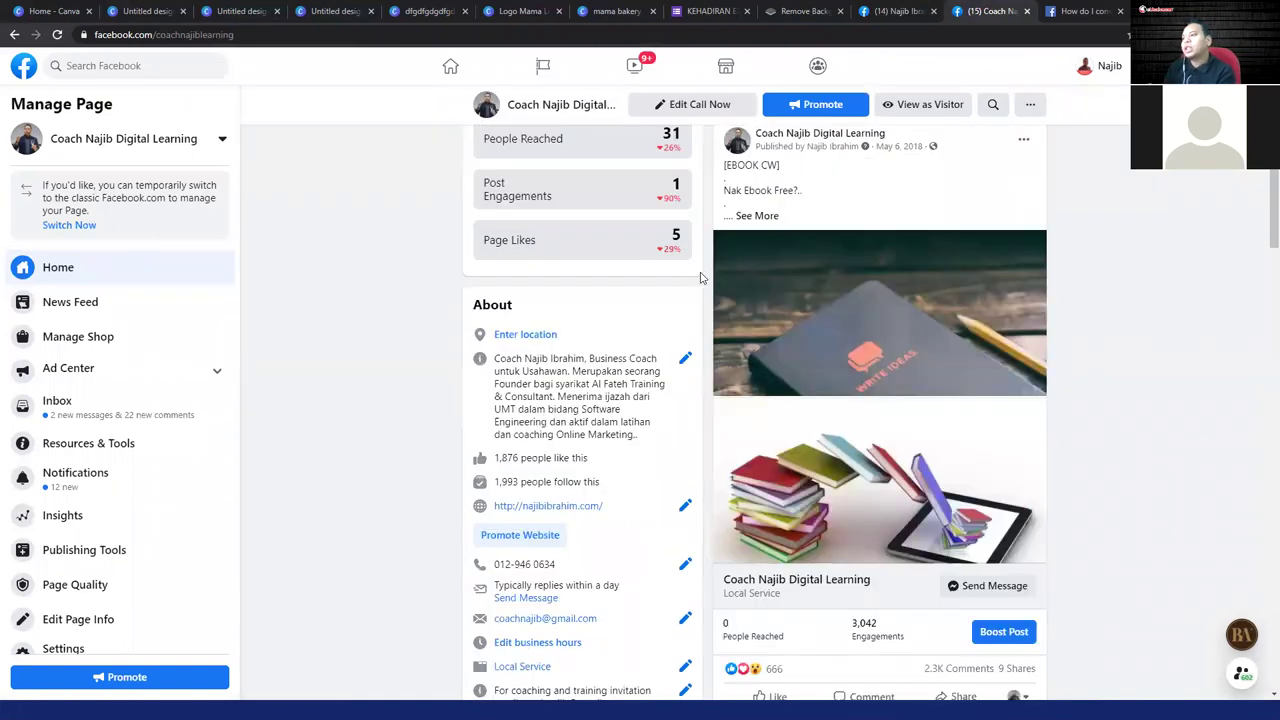
pyautogui.scroll(-2, 701, 278)
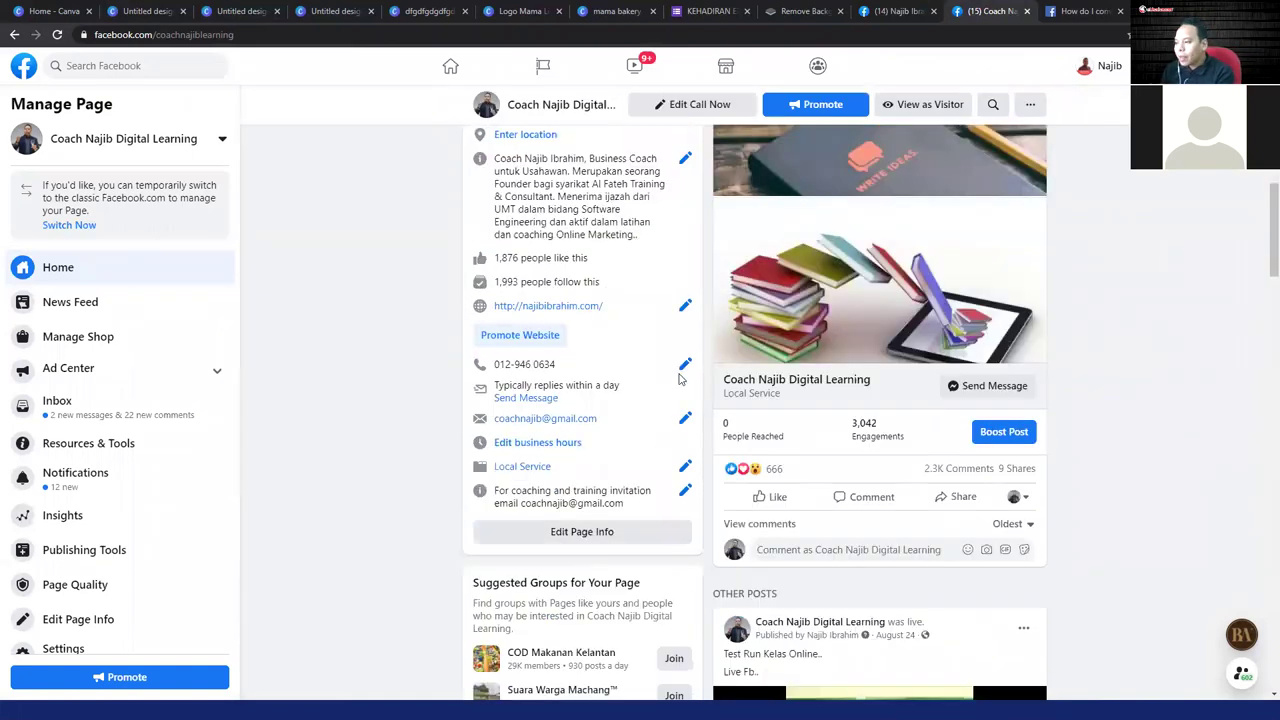
pyautogui.scroll(-5, 679, 378)
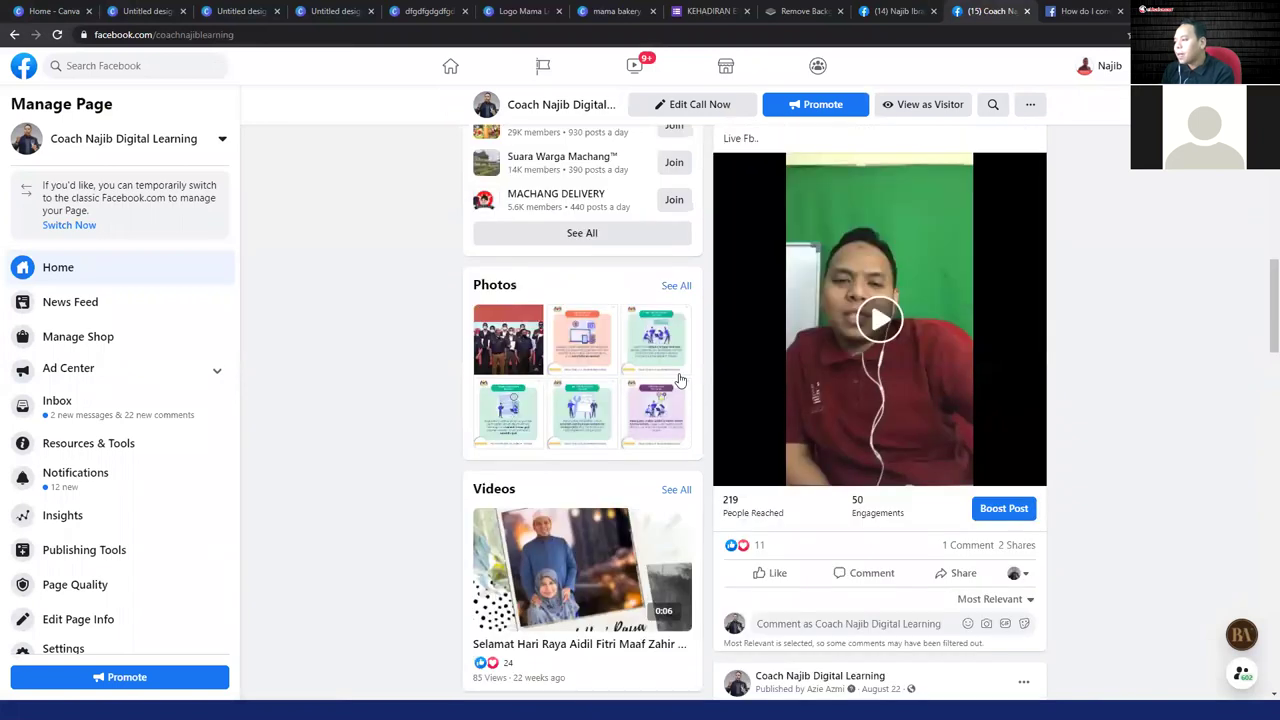
pyautogui.scroll(-5, 679, 378)
pyautogui.scroll(-3, 790, 415)
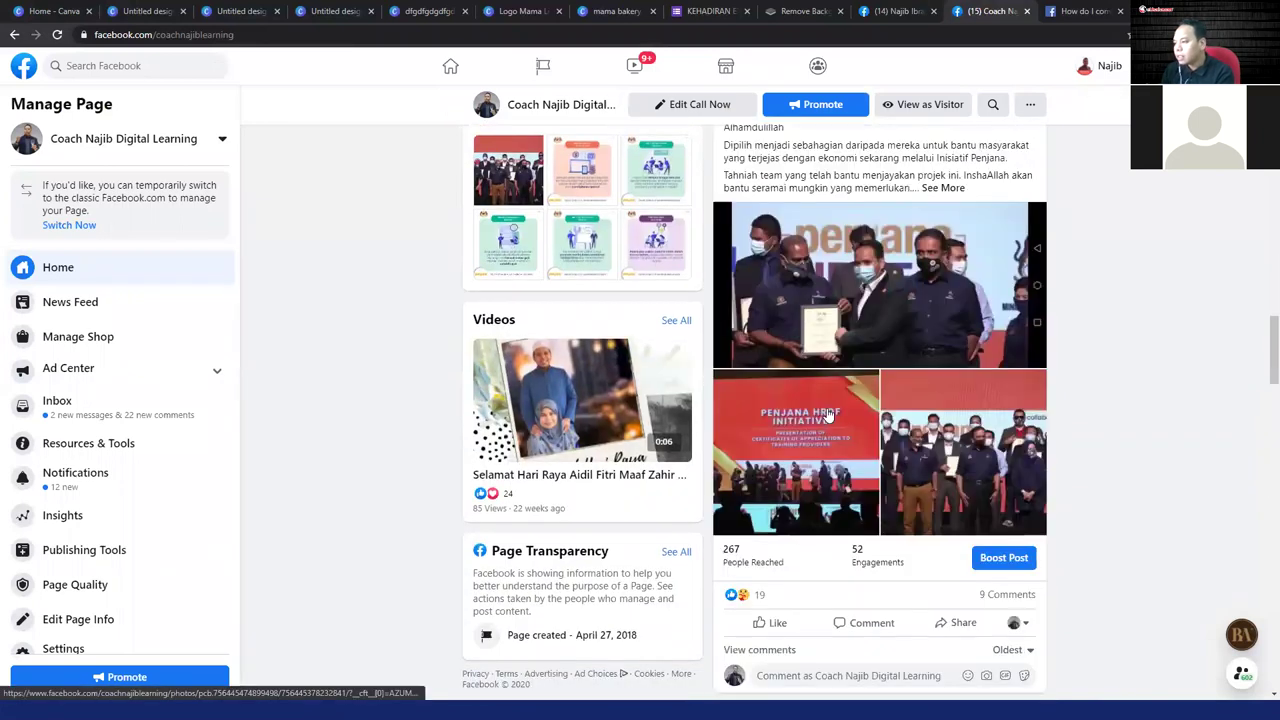
pyautogui.scroll(-1, 826, 418)
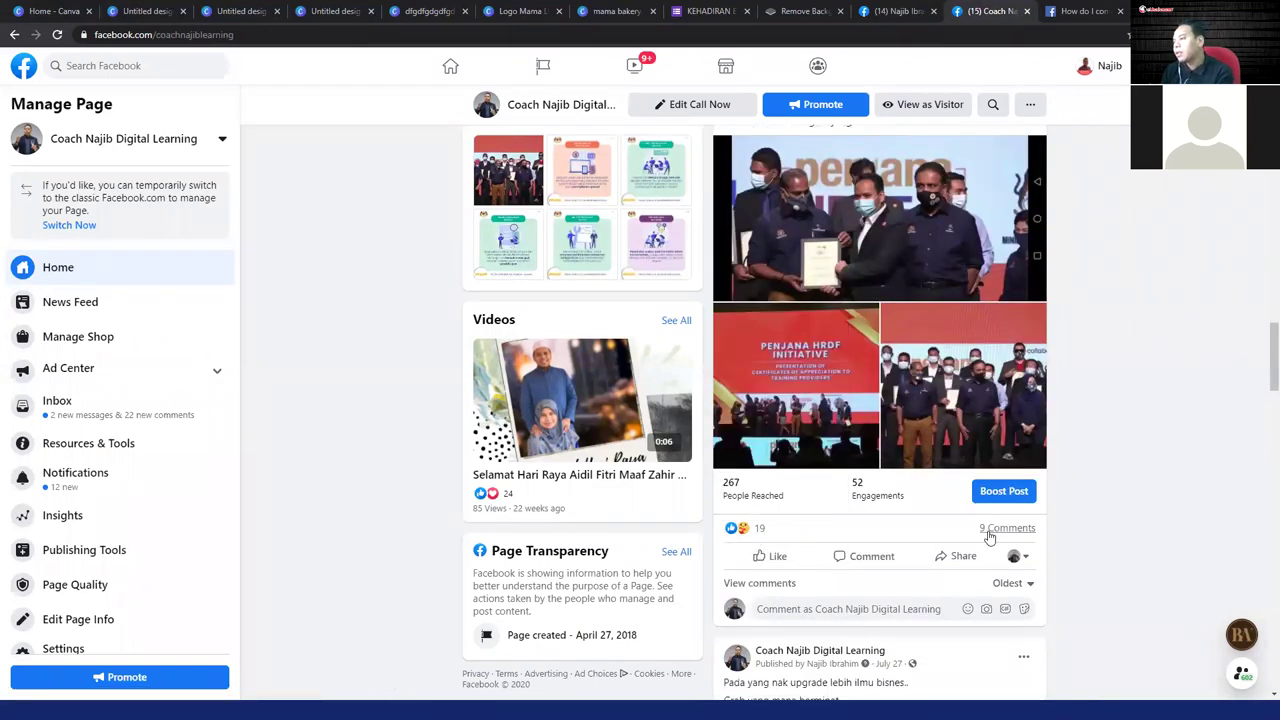
pyautogui.scroll(1, 860, 397)
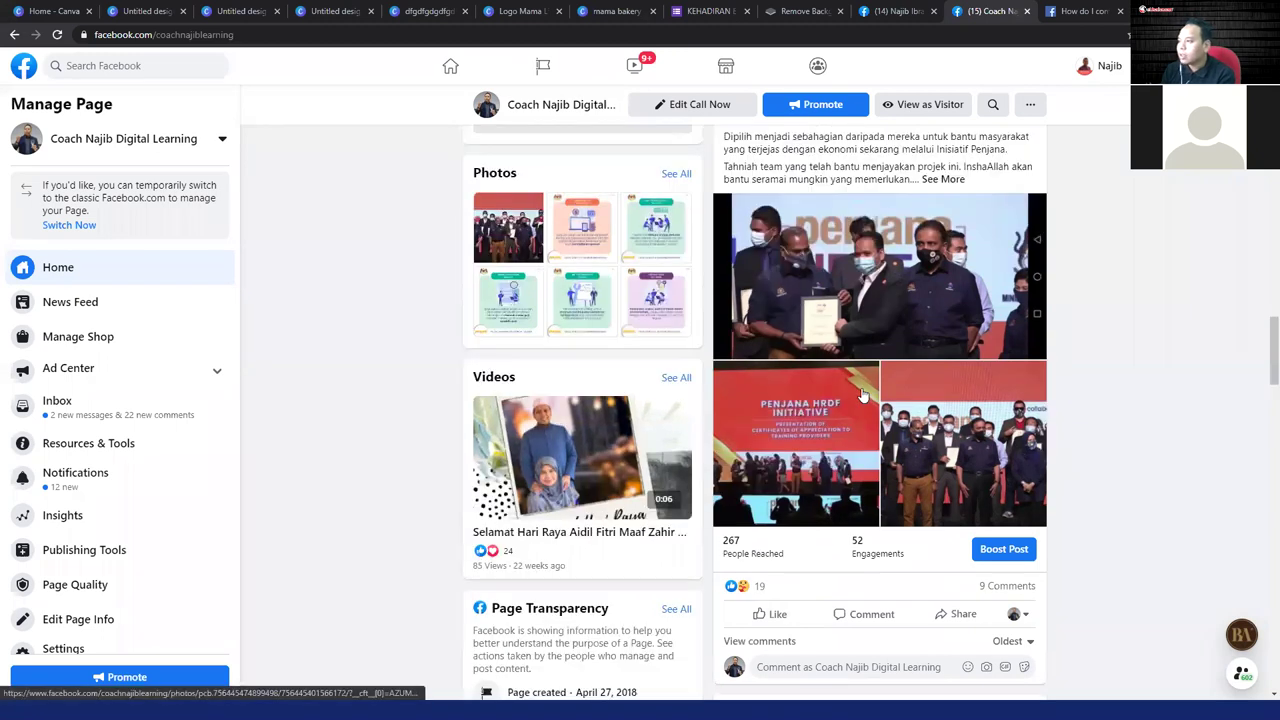
# - Go back to the personal profile and examine its timeline posts from October 29 back to October 25
pyautogui.hotkey('ctrl', 'shift', 'Tab')
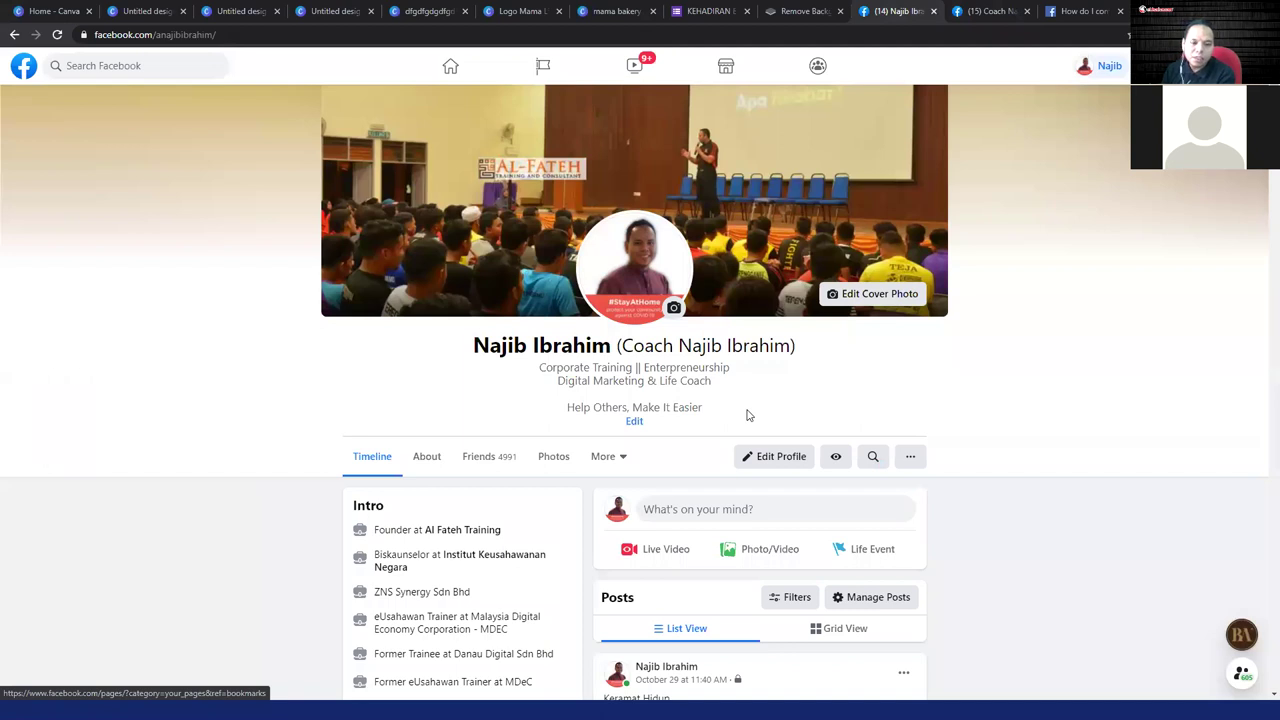
pyautogui.scroll(-10, 742, 430)
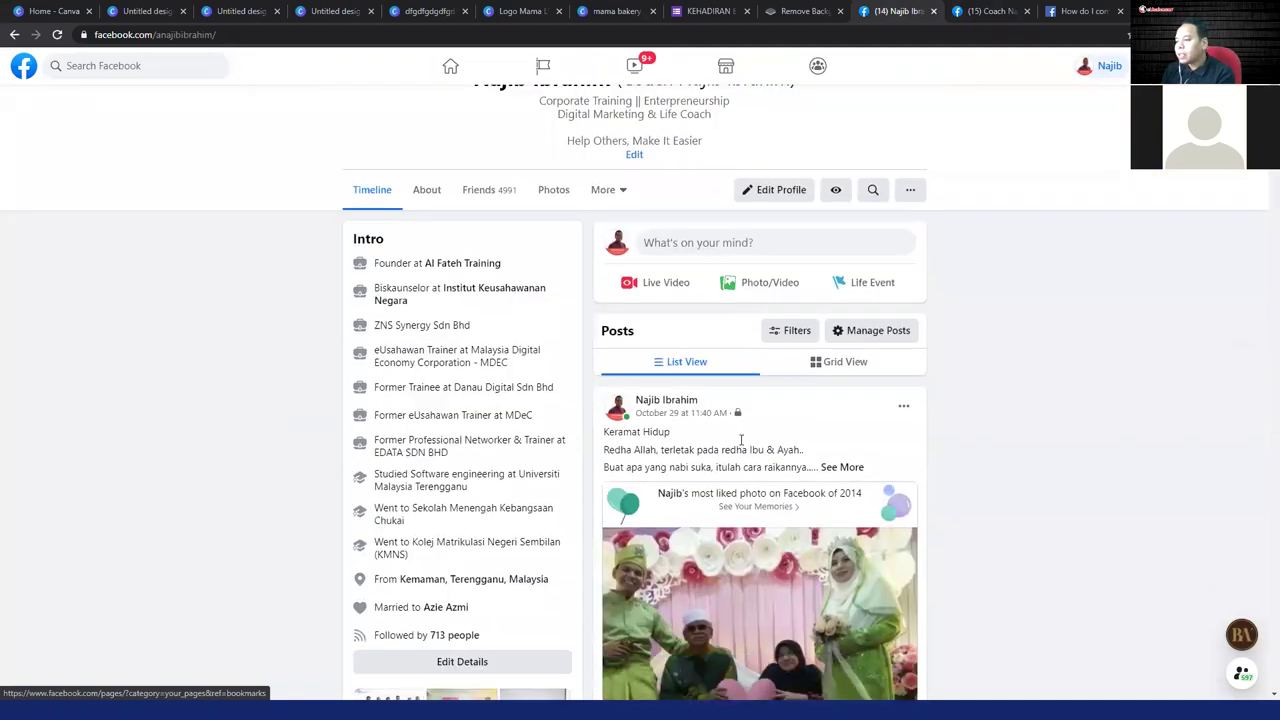
pyautogui.scroll(-7, 740, 445)
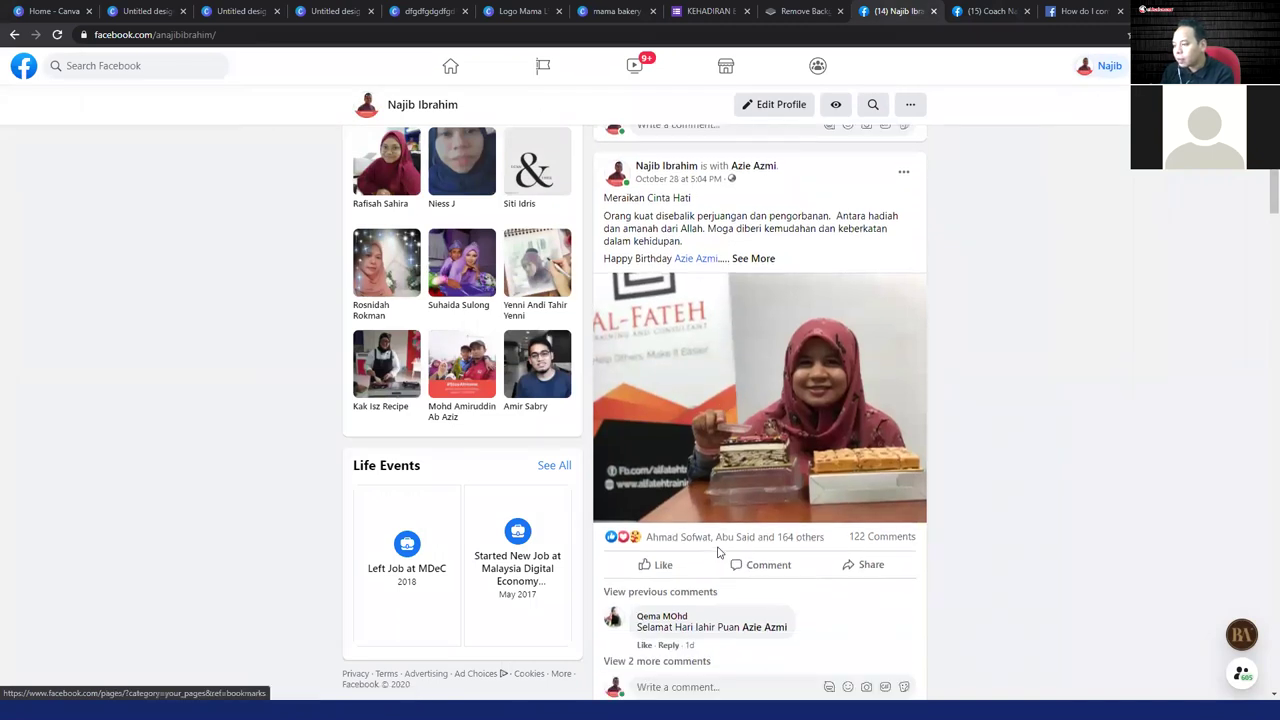
pyautogui.scroll(-6, 725, 550)
pyautogui.scroll(3, 718, 548)
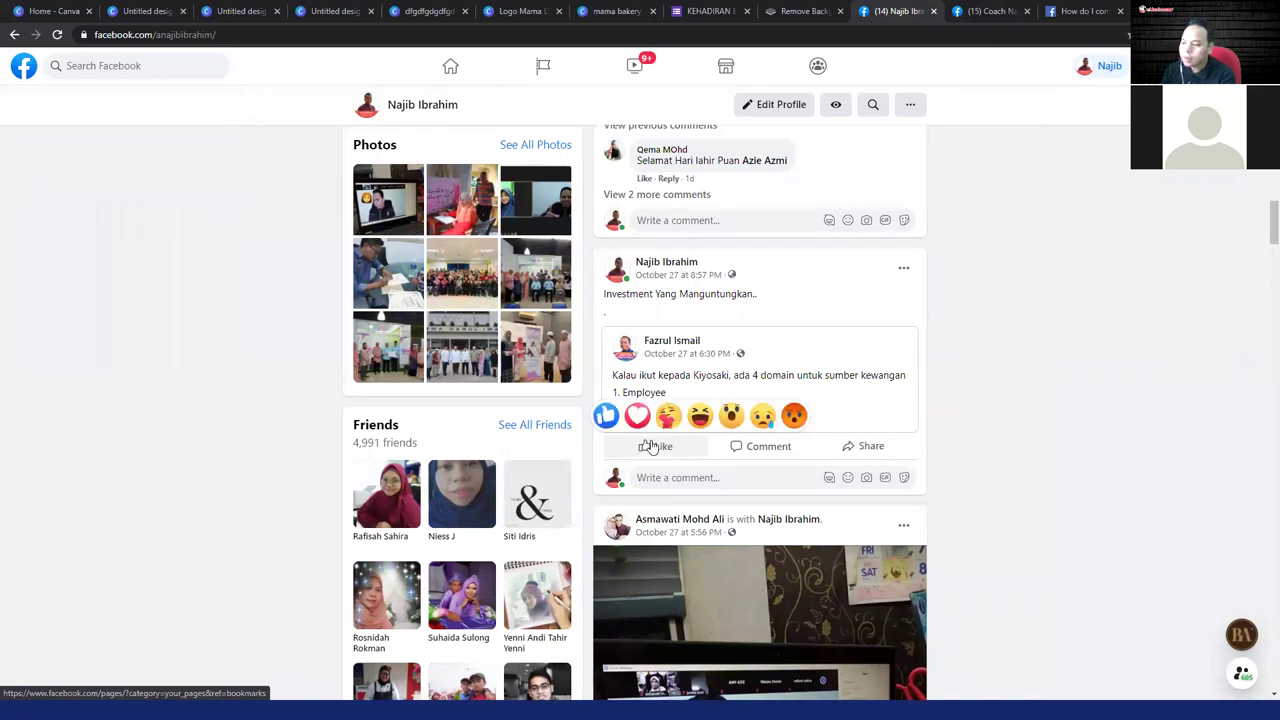
pyautogui.scroll(-5, 655, 446)
pyautogui.scroll(-3, 695, 450)
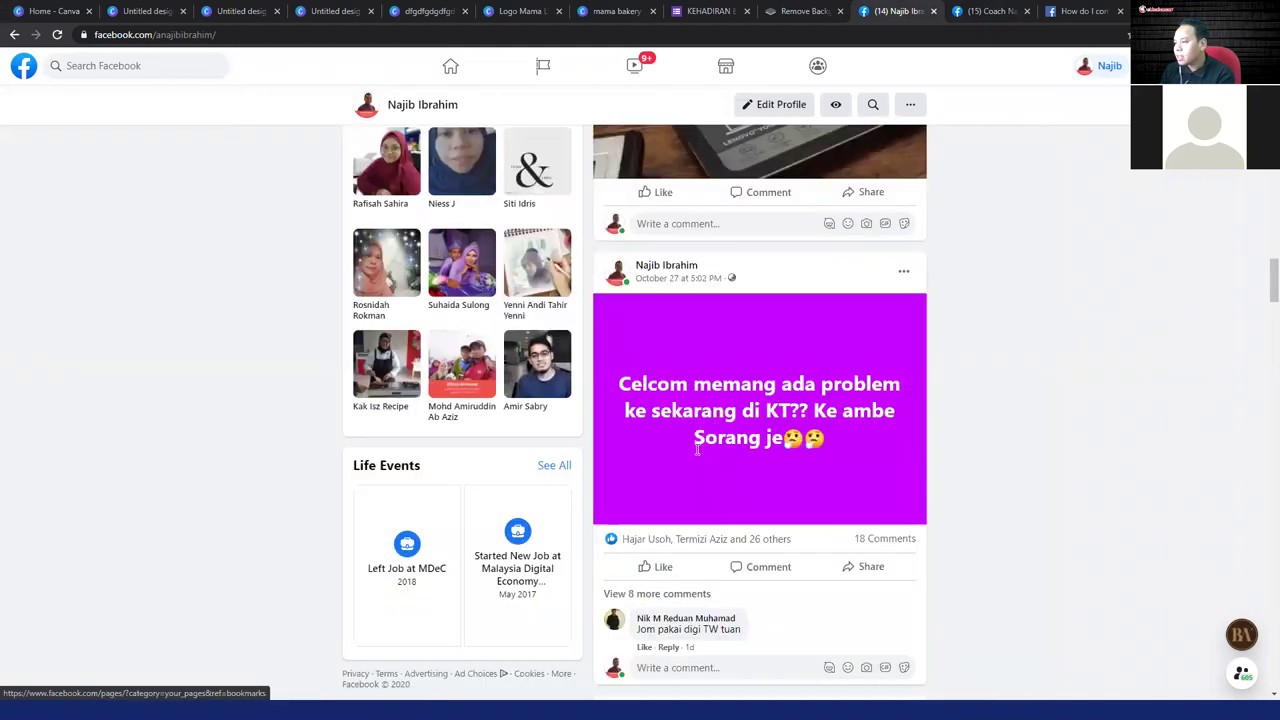
pyautogui.scroll(-6, 697, 449)
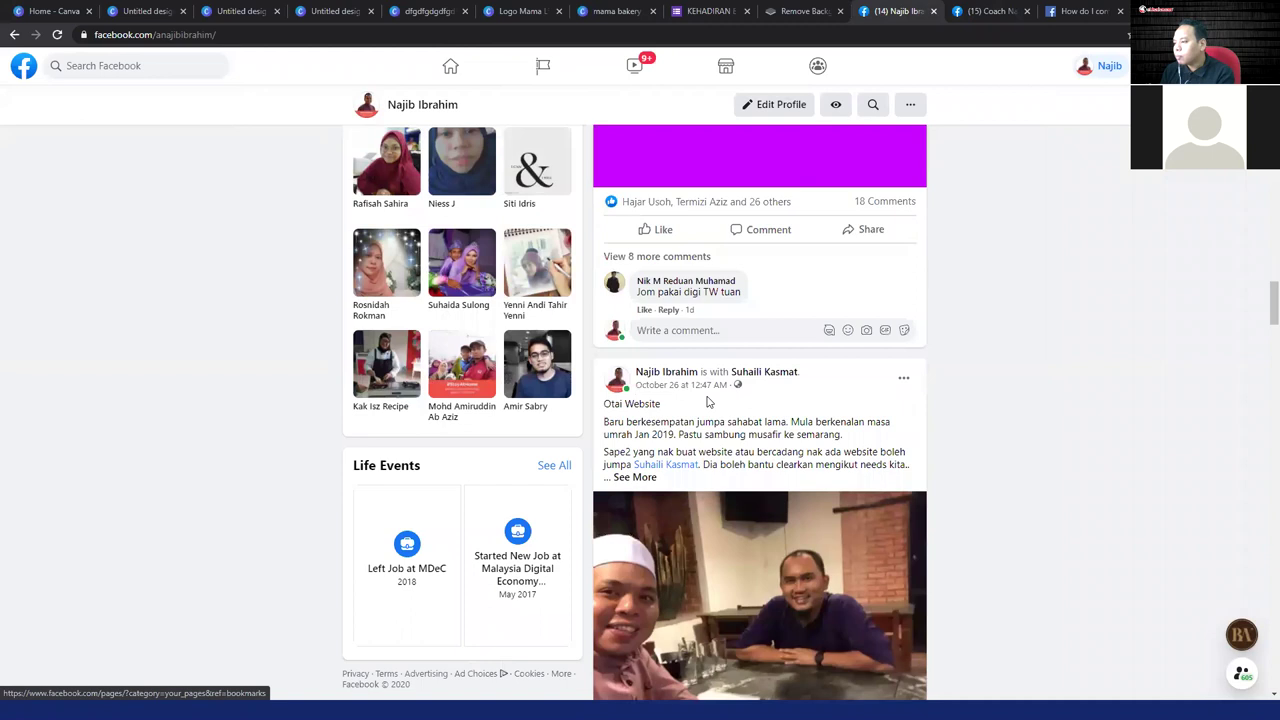
pyautogui.scroll(-4, 695, 485)
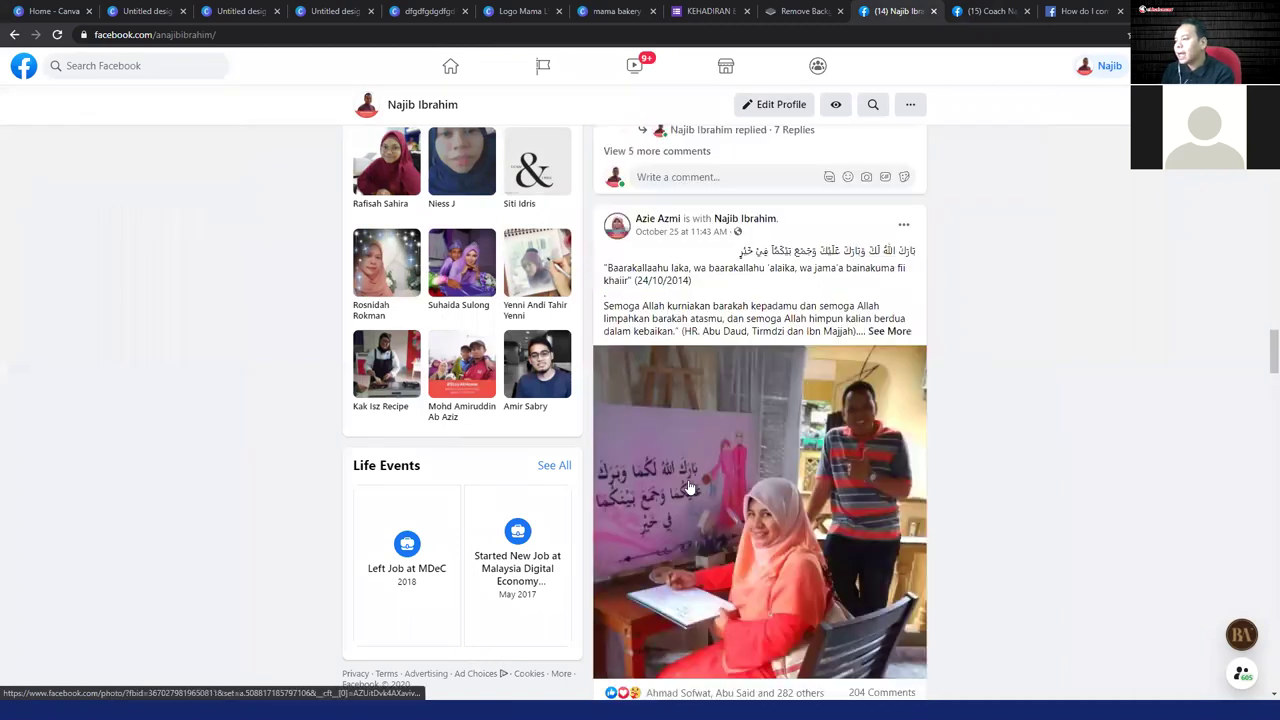
pyautogui.scroll(20, 686, 470)
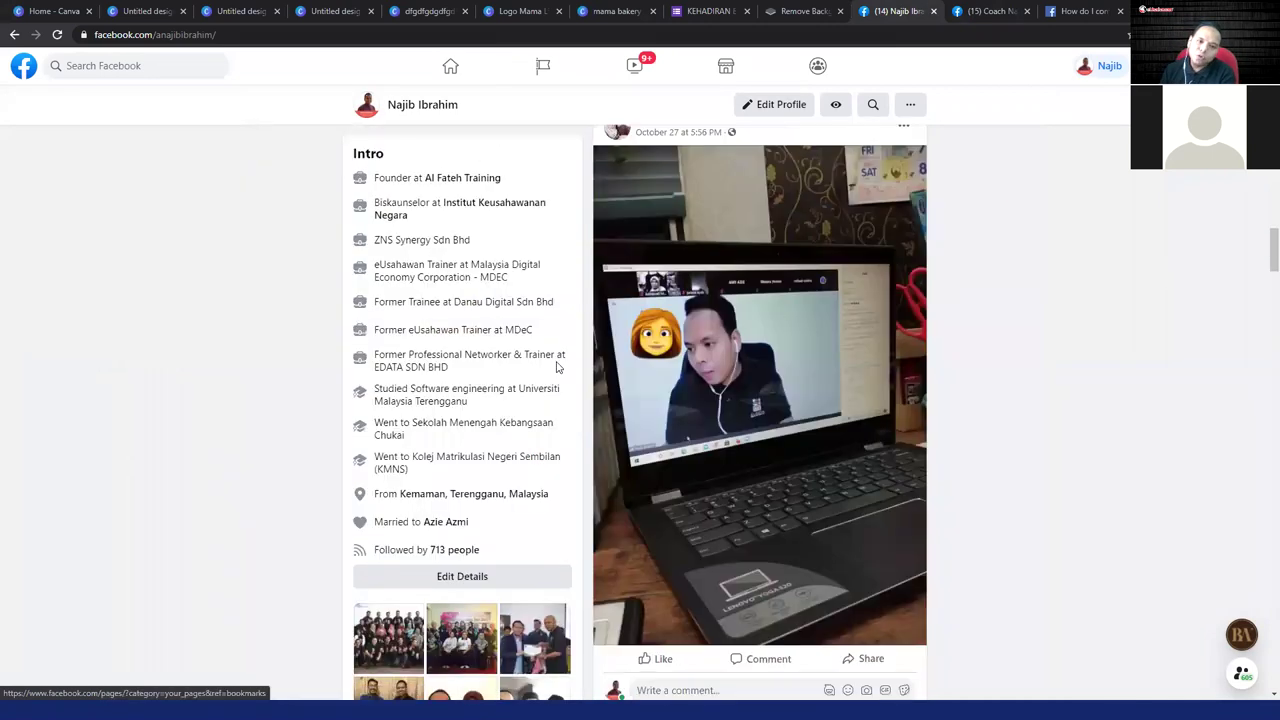
pyautogui.scroll(15, 438, 387)
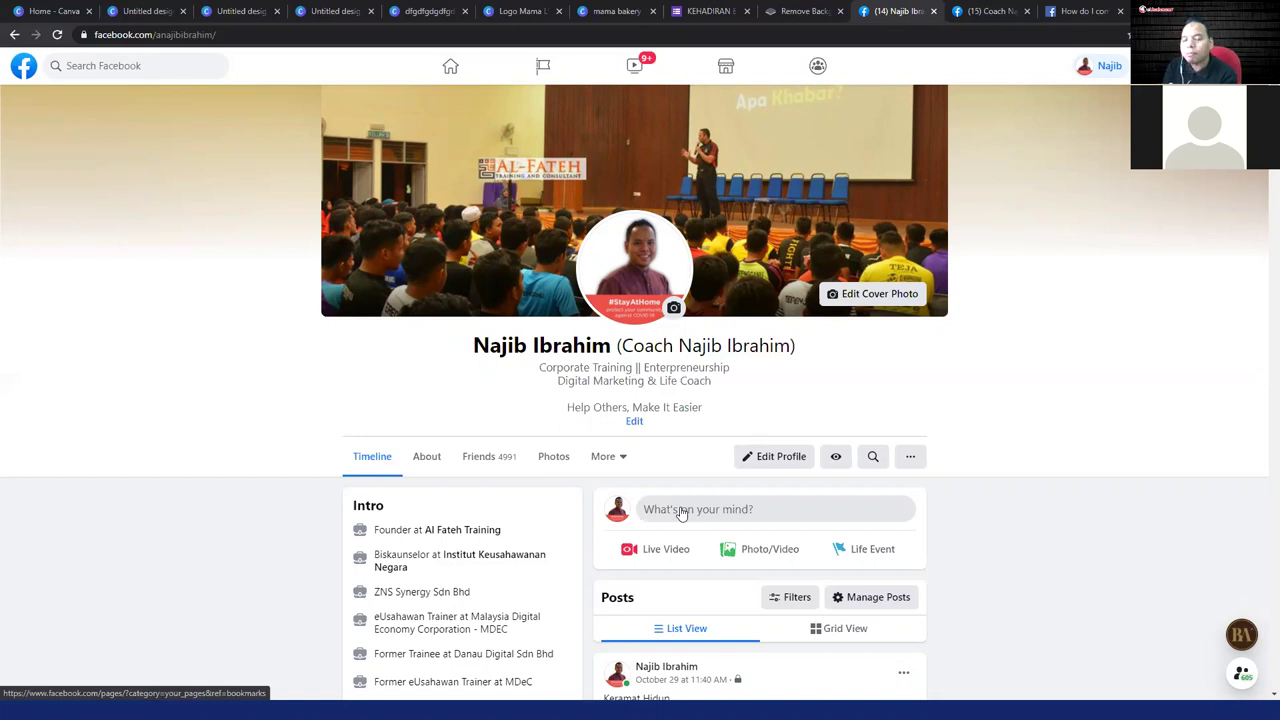
# - Examine the profile's featured photos, photo collection, friends and life events alongside the October 28 posts
pyautogui.scroll(-8, 678, 515)
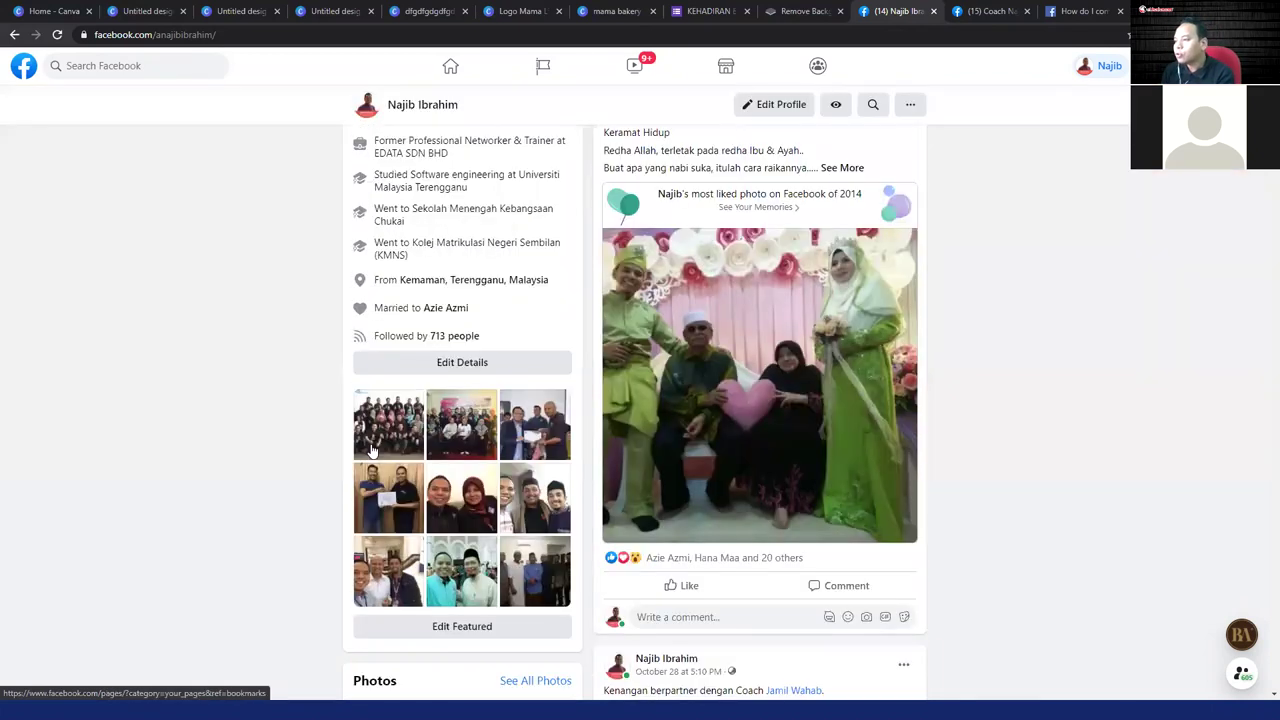
pyautogui.scroll(-5, 374, 446)
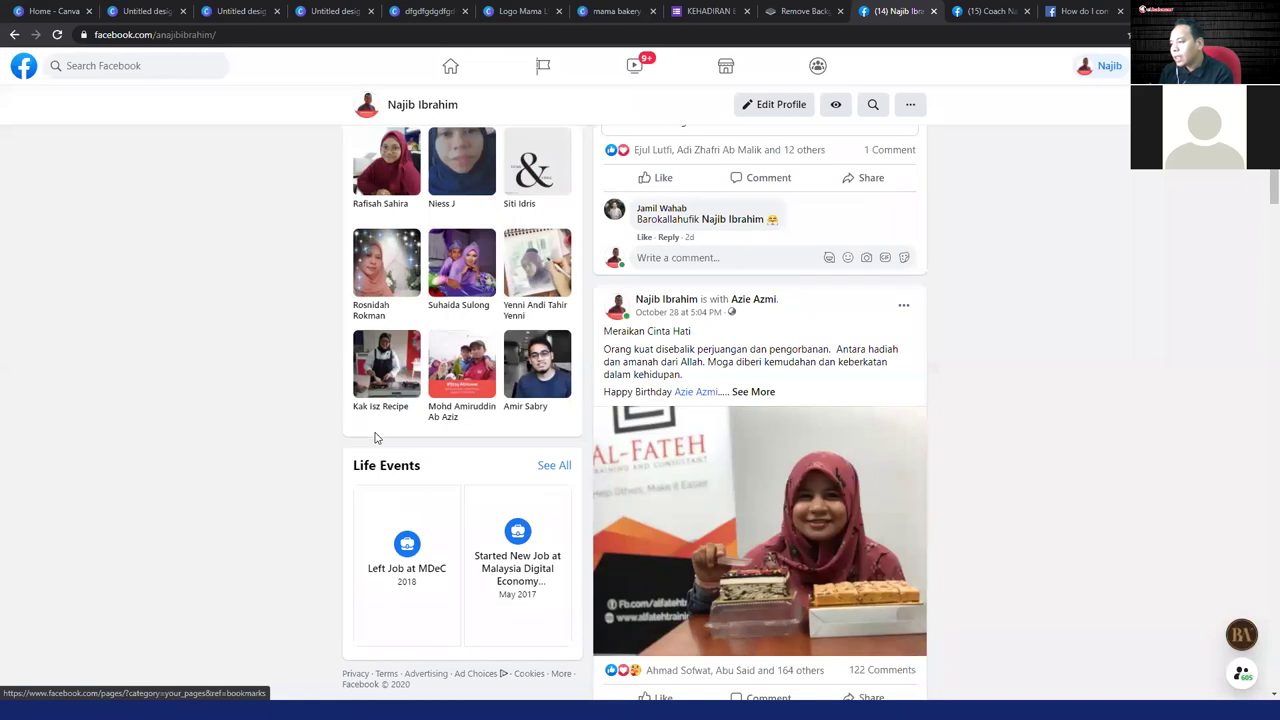
pyautogui.scroll(-1, 375, 437)
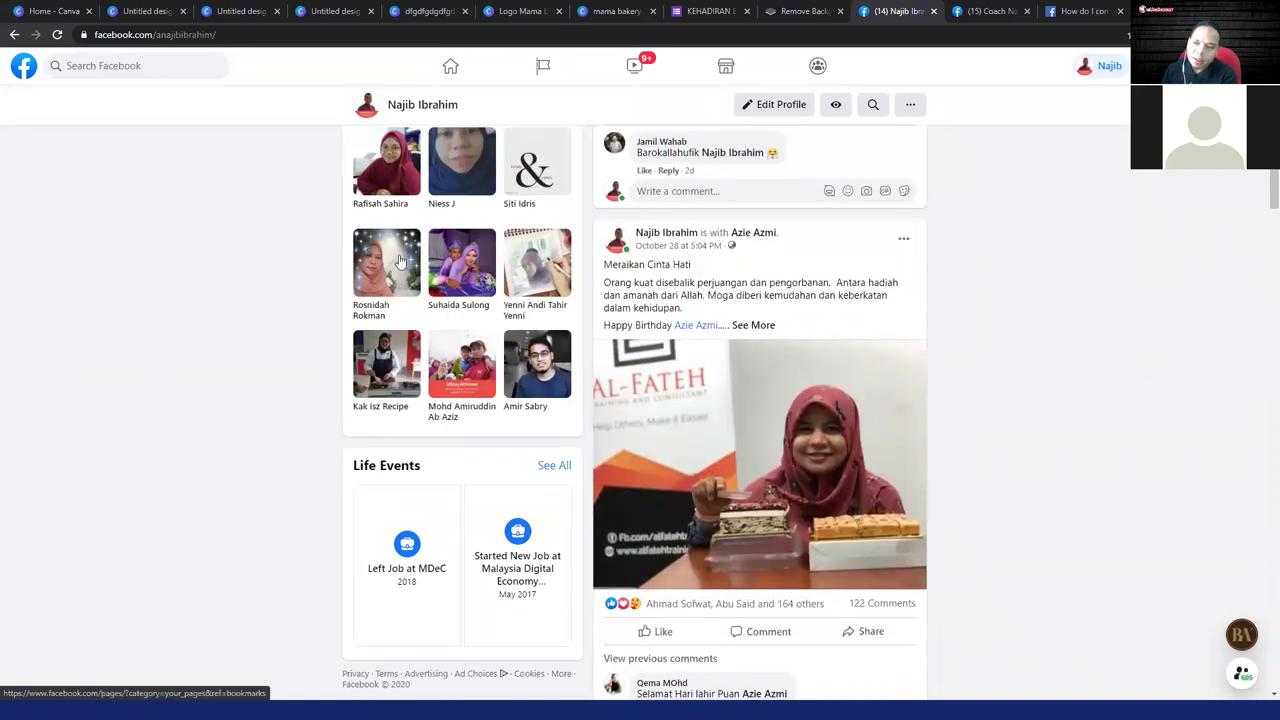
pyautogui.scroll(3, 500, 460)
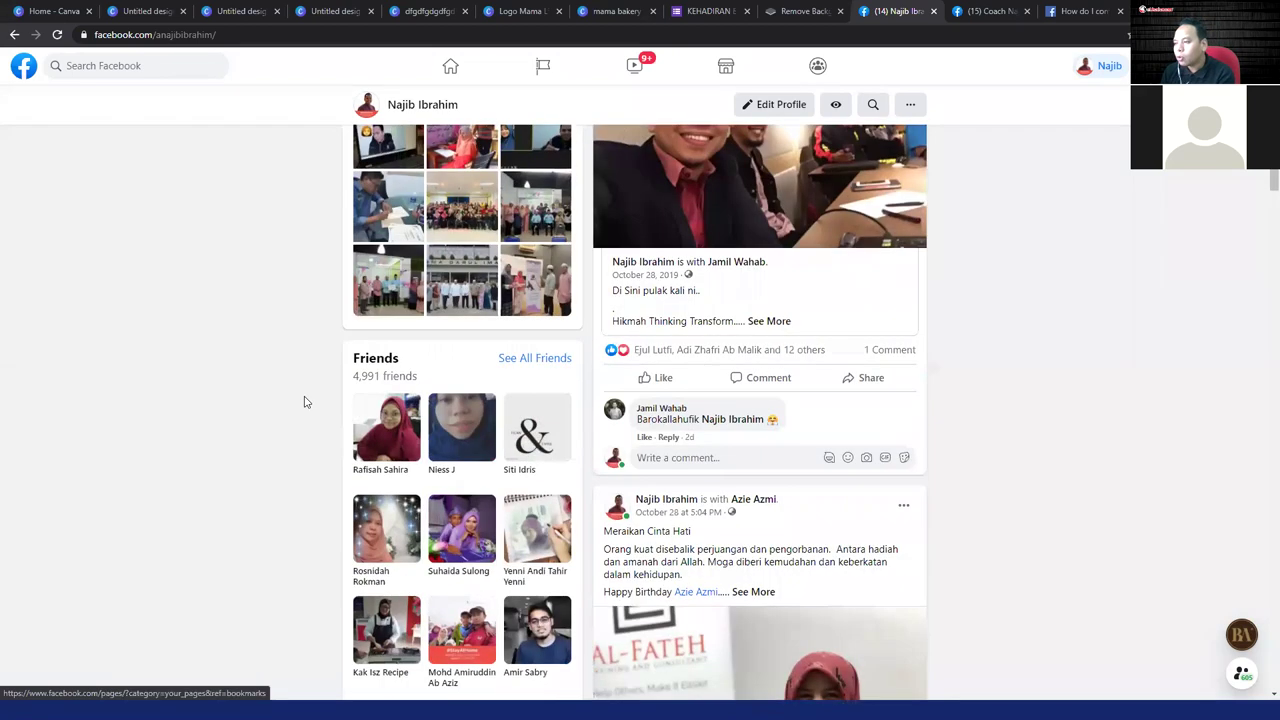
pyautogui.scroll(-4, 711, 543)
pyautogui.scroll(2, 711, 543)
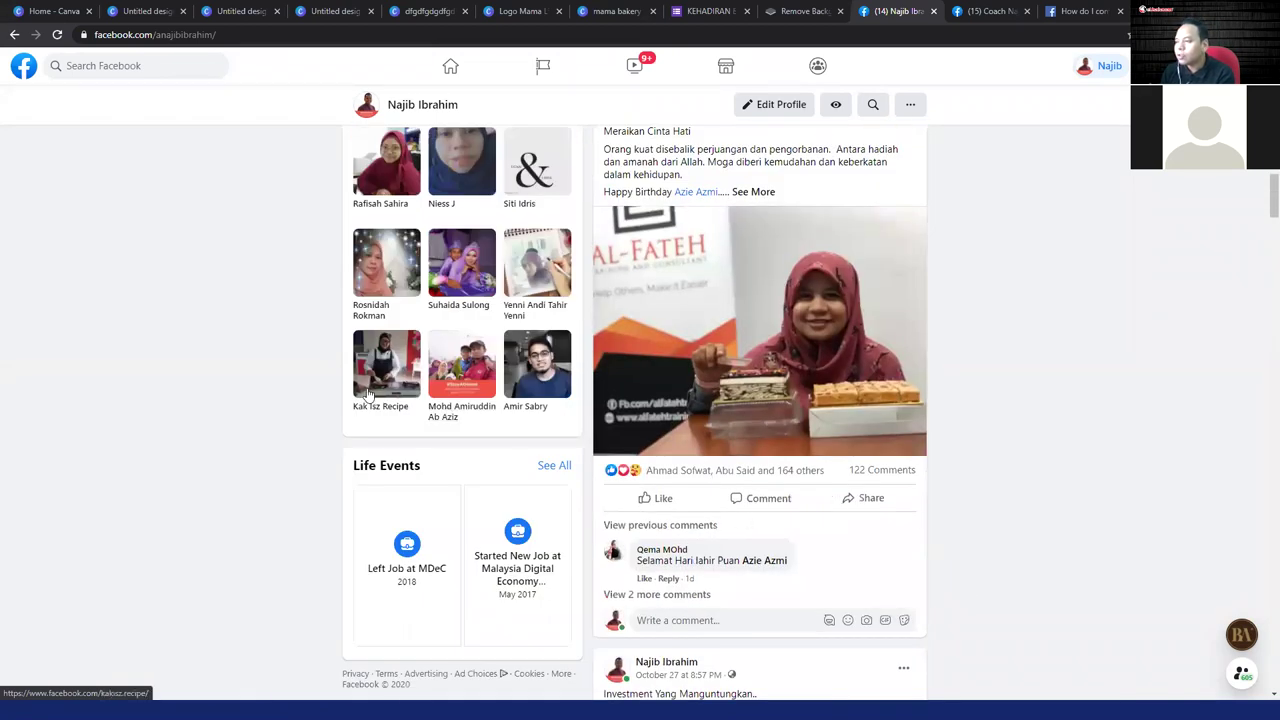
pyautogui.scroll(4, 368, 395)
pyautogui.scroll(2, 368, 395)
pyautogui.scroll(-1, 368, 395)
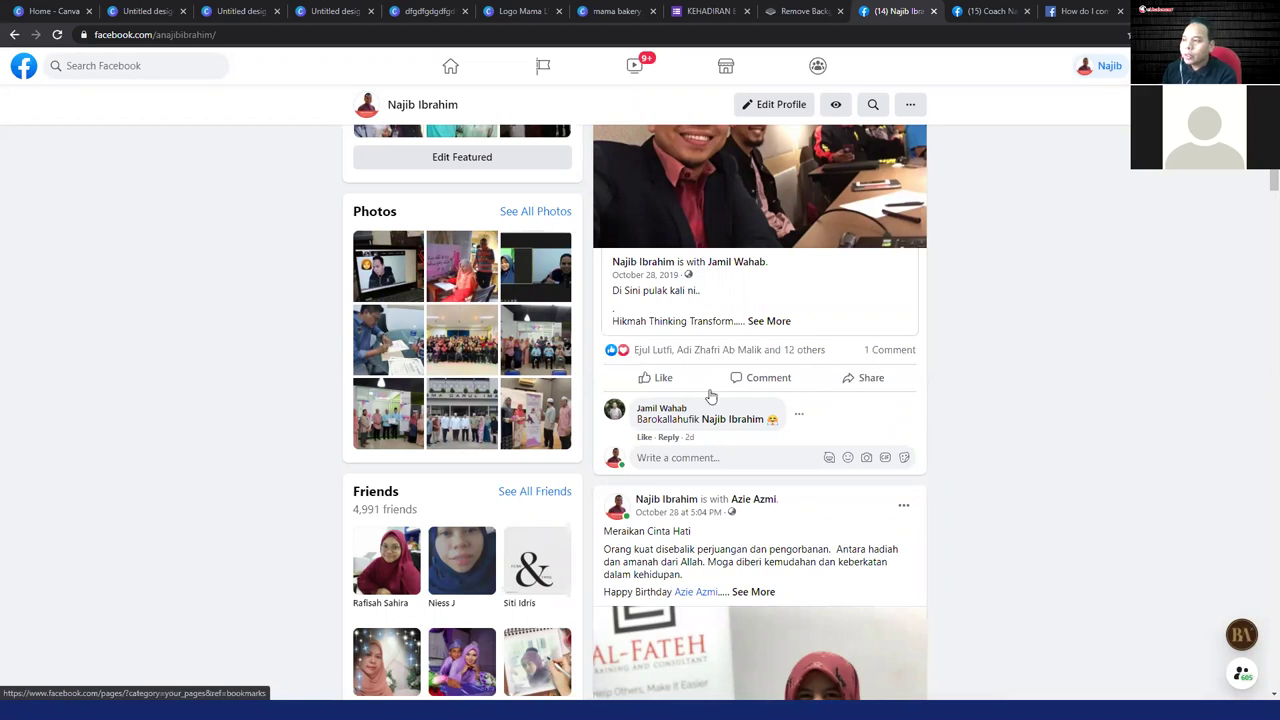
# - Compare the profile's post options with the reach, engagement and Boost Post features on the Page's PENJANA HRDF post
pyautogui.click(995, 11)
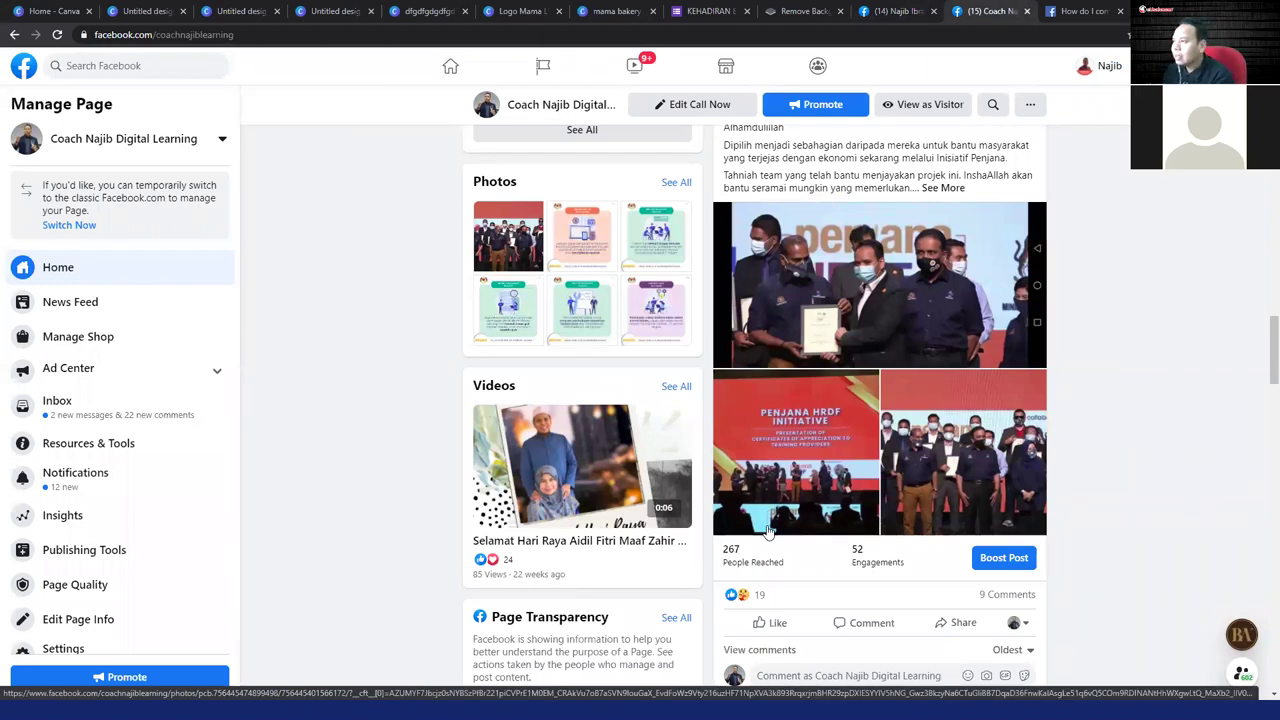
pyautogui.click(876, 13)
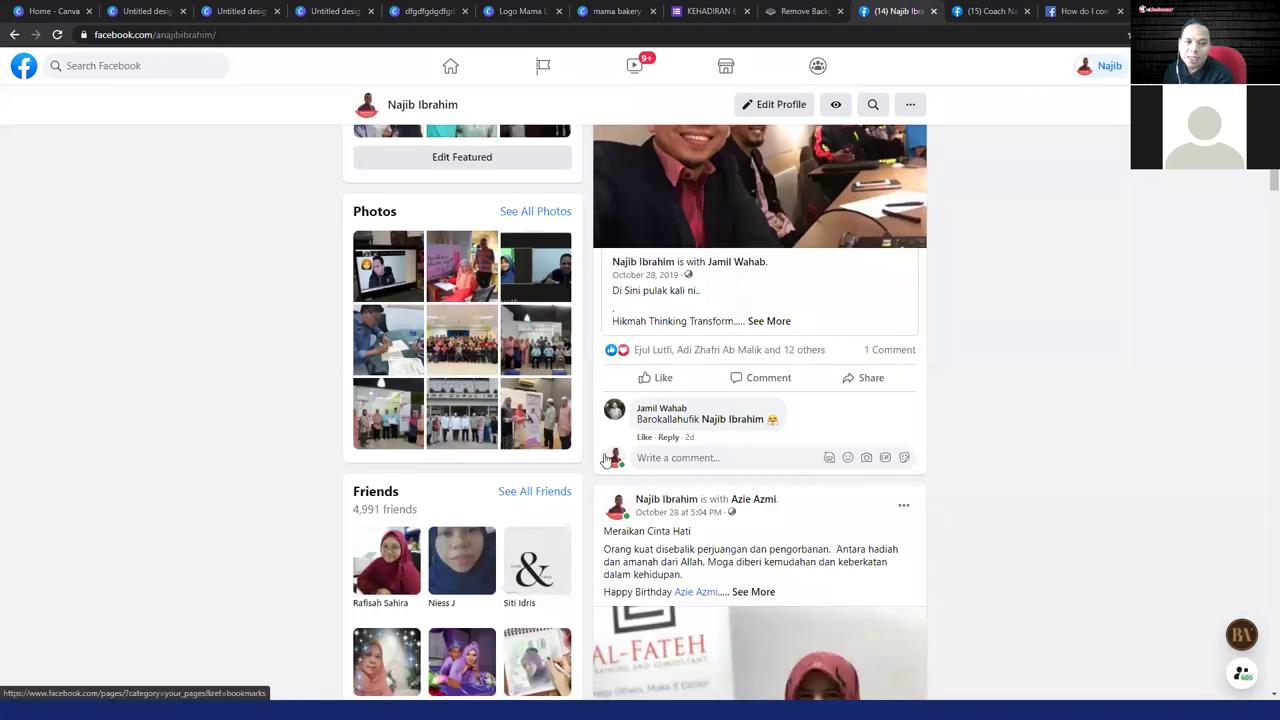
pyautogui.click(995, 11)
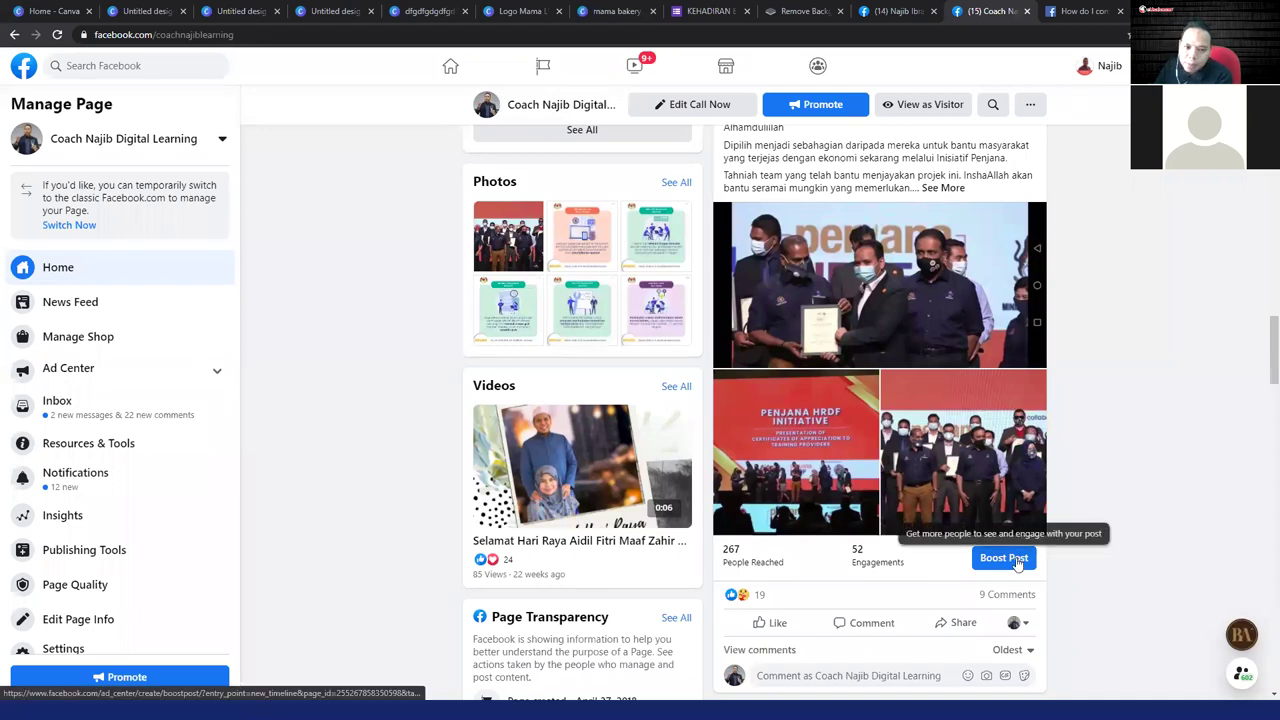
pyautogui.scroll(-1, 1017, 563)
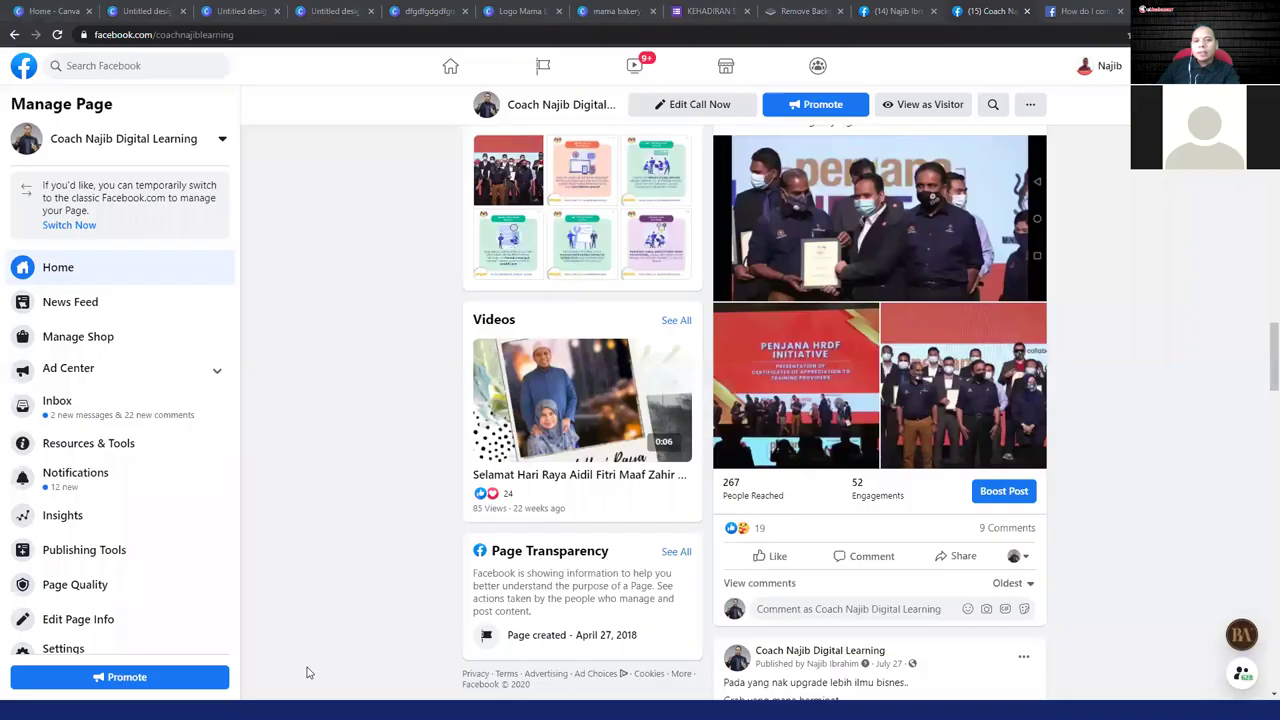
# - Compare the Facebook Boost Post slide in the presentation with the Boost Post option on the Page's PENJANA HRDF post
pyautogui.hotkey('alt', 'Tab')
pyautogui.click(618, 472)
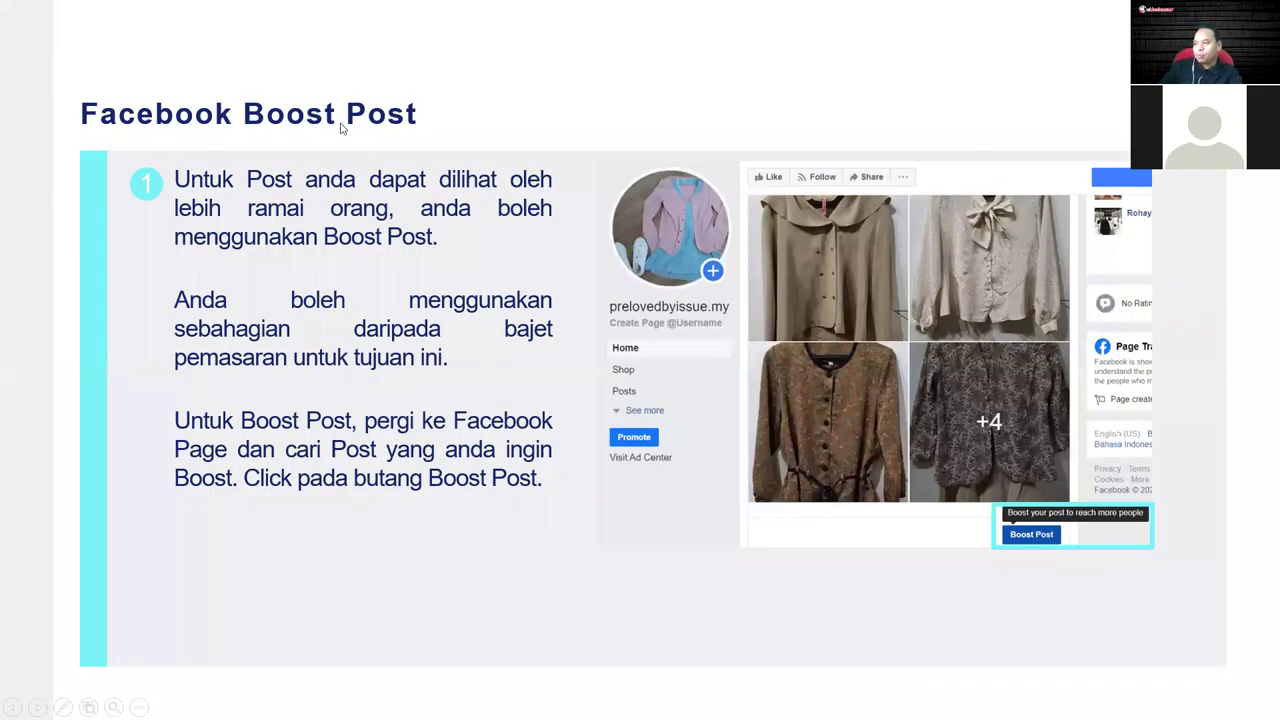
pyautogui.hotkey('alt', 'Tab')
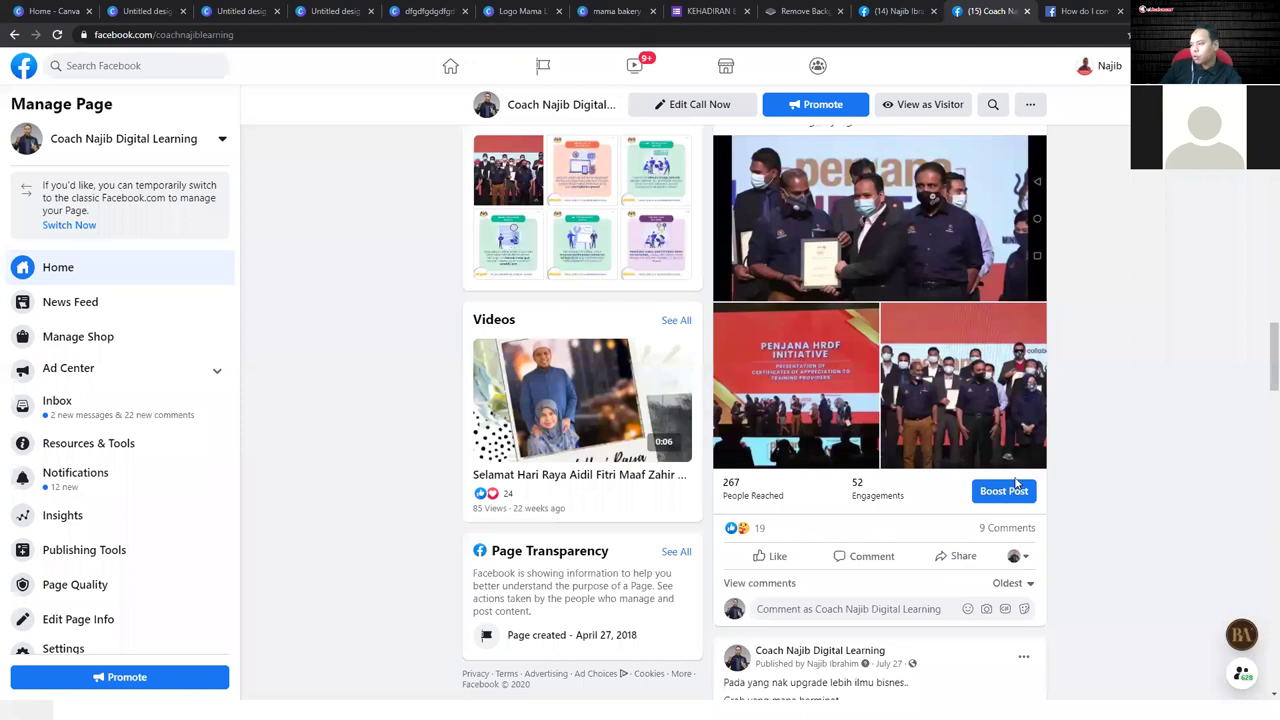
pyautogui.keyDown('ctrl'); pyautogui.scroll(5, 1005, 490); pyautogui.keyUp('ctrl')
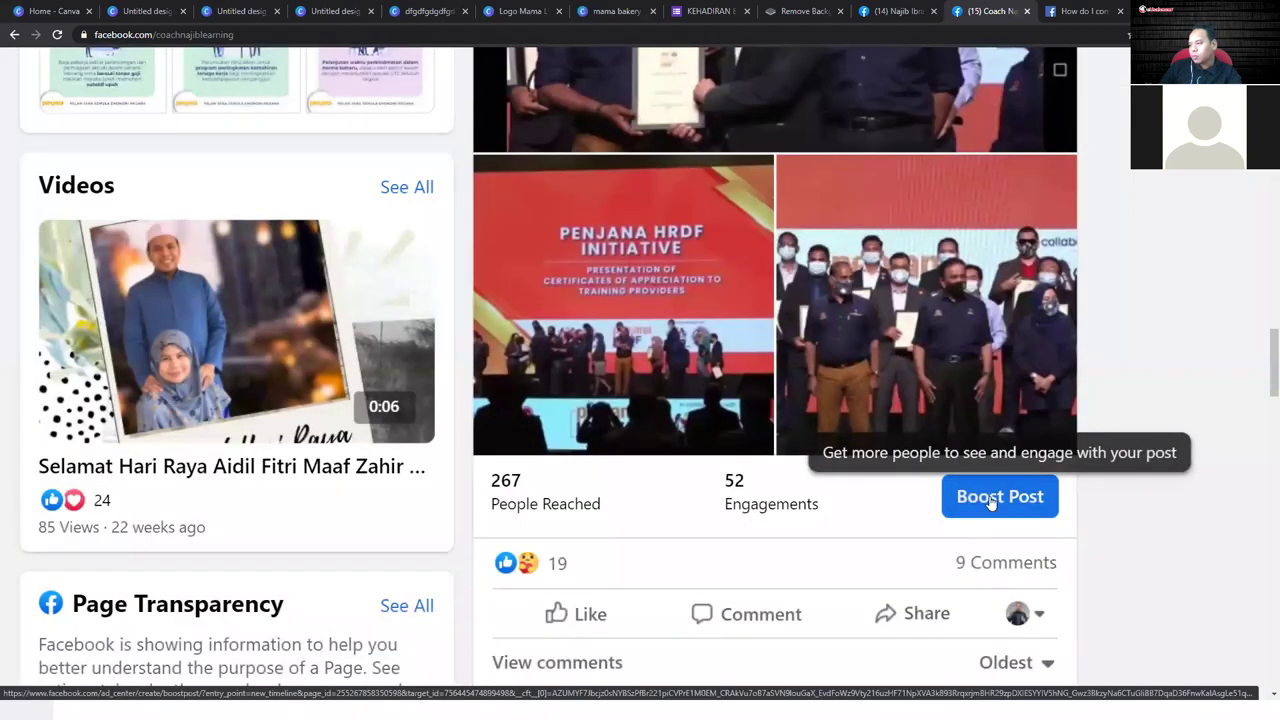
# - Switch to the presentation and advance to the Boost Post slide on choosing the objective (Tentukan objektif Boost Post)
pyautogui.hotkey('alt', 'Tab')
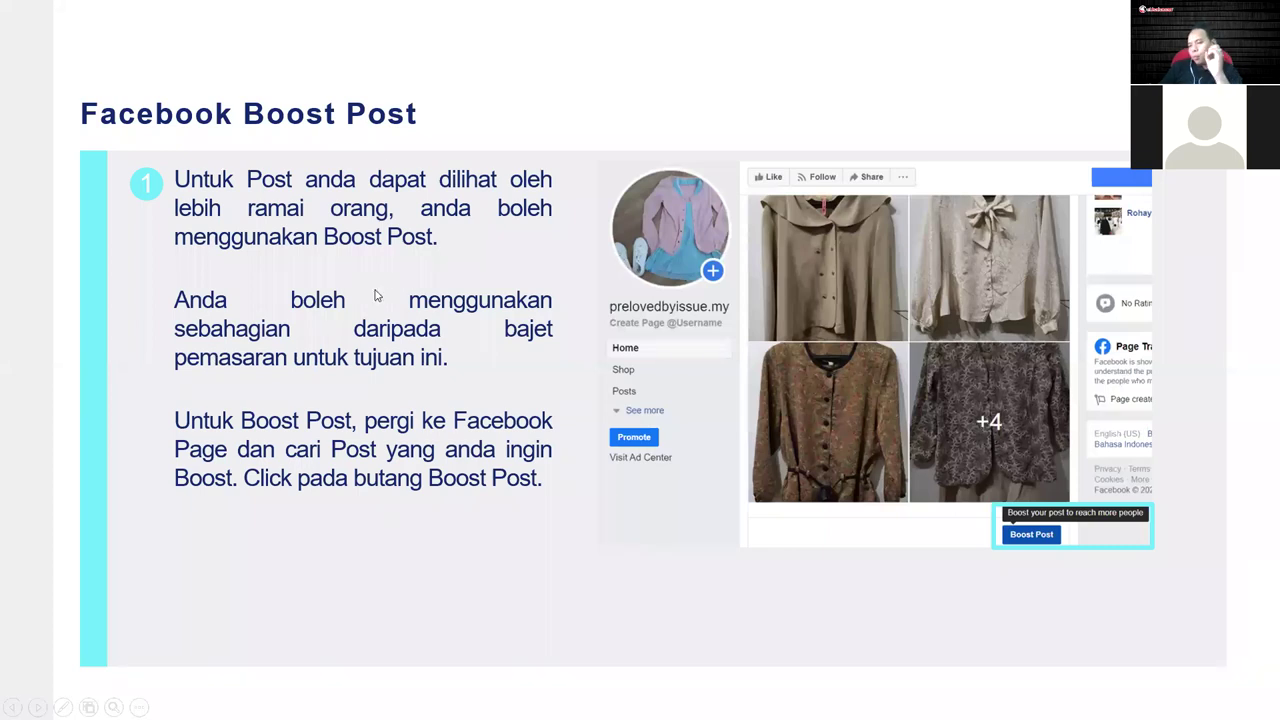
pyautogui.click(455, 313)
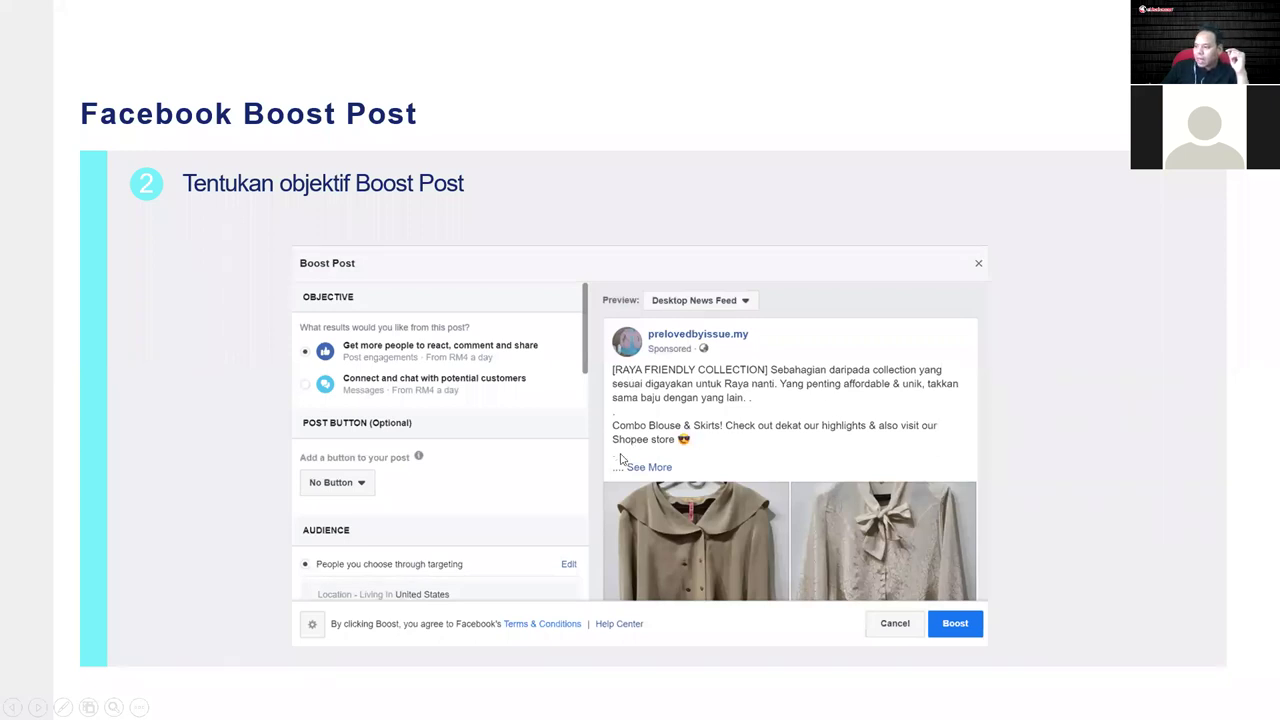
pyautogui.press('Right')
pyautogui.press('Left')
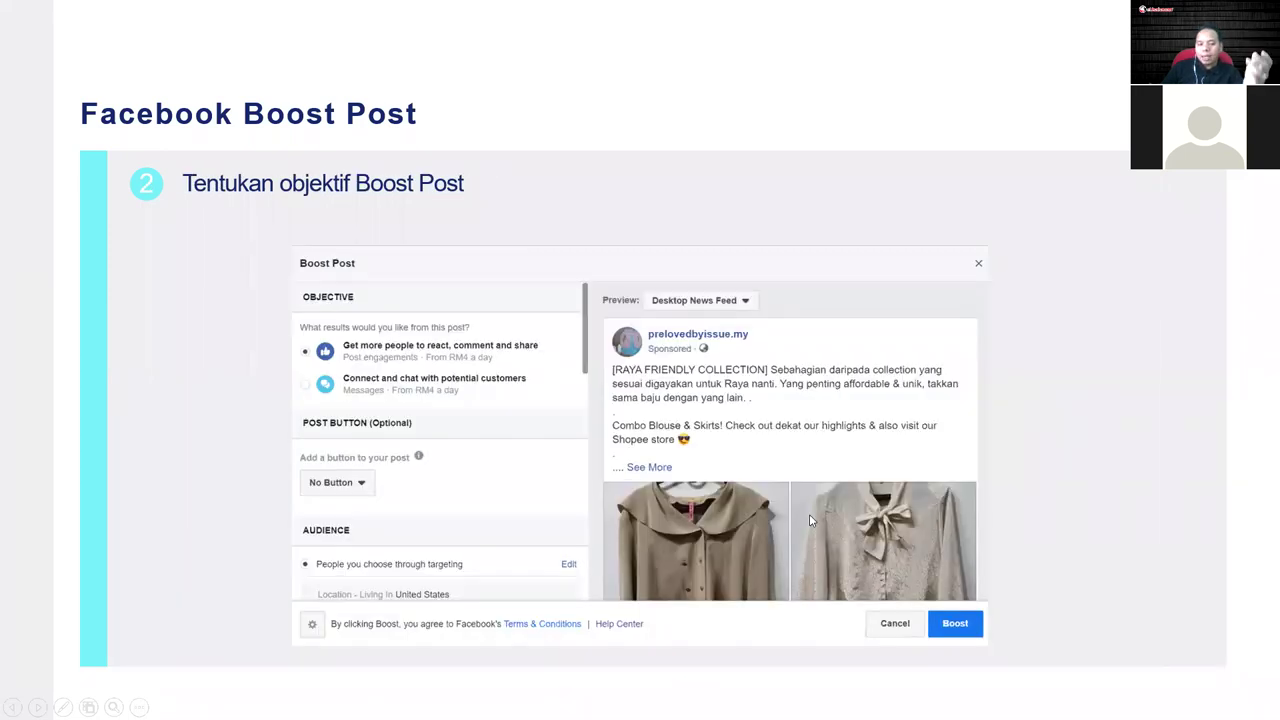
# - Return to the Page in the browser, review the PENJANA HRDF post's text and photos, and reset the browser zoom to 100%
pyautogui.hotkey('alt', 'Tab')
pyautogui.scroll(1, 884, 443)
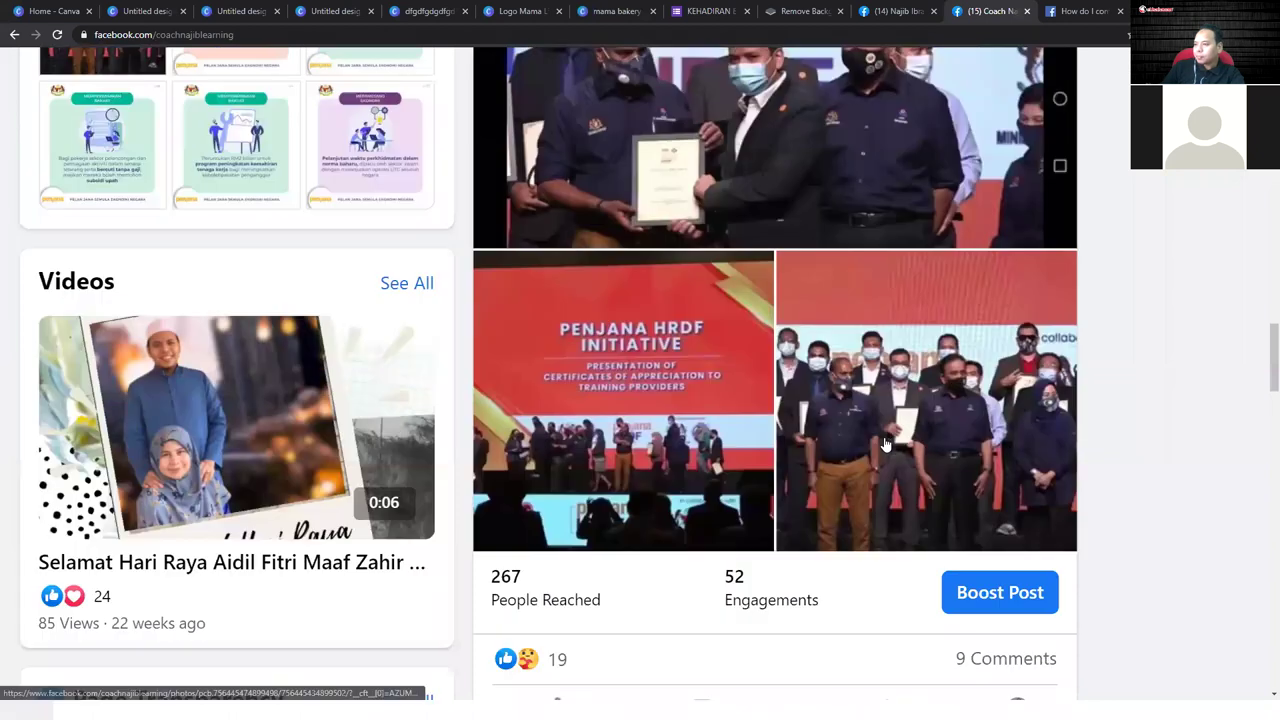
pyautogui.scroll(6, 884, 443)
pyautogui.moveTo(489, 397); pyautogui.dragTo(838, 496)
pyautogui.scroll(-5, 838, 493)
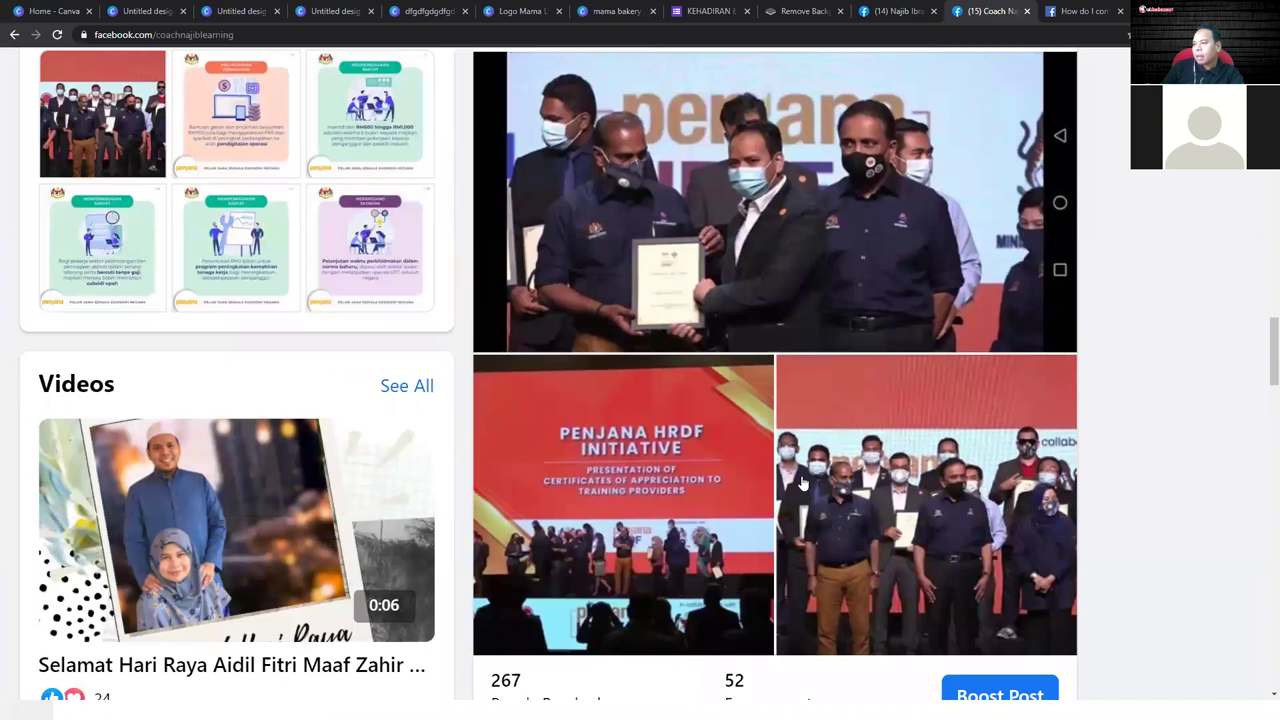
pyautogui.hotkey('ctrl', '-')
pyautogui.hotkey('ctrl', '-')
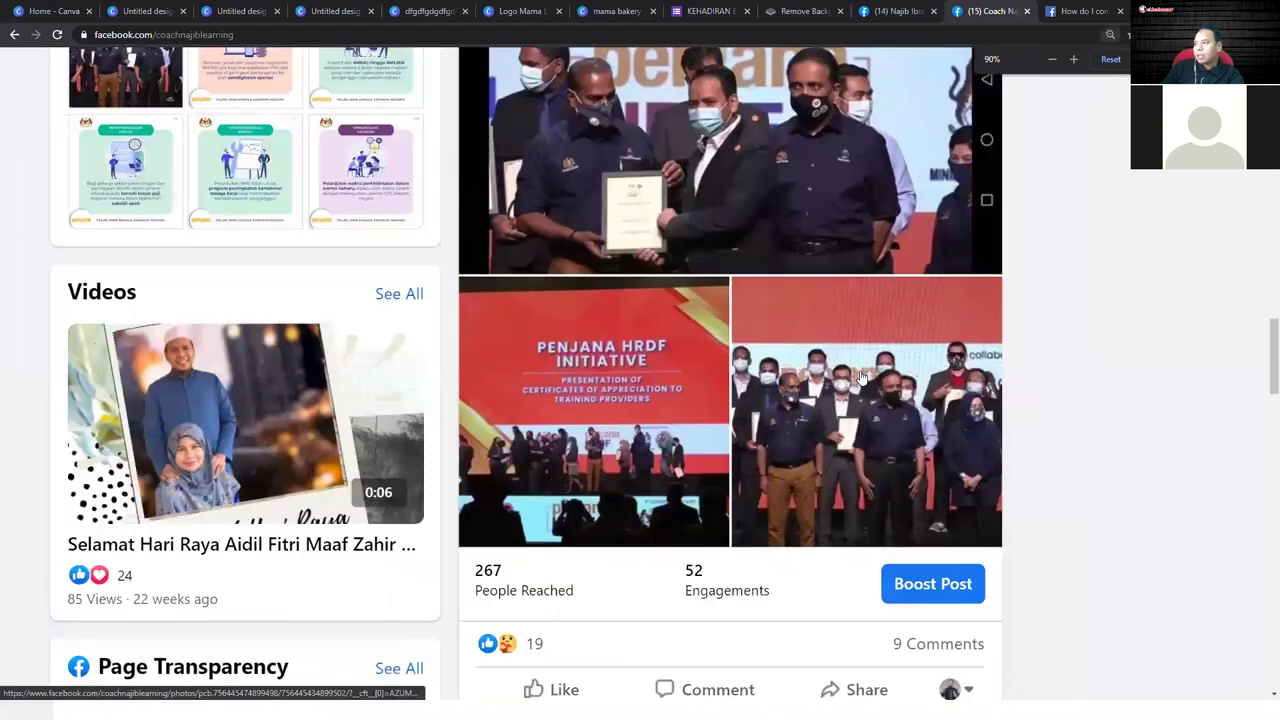
pyautogui.click(1110, 35)
pyautogui.click(1110, 59)
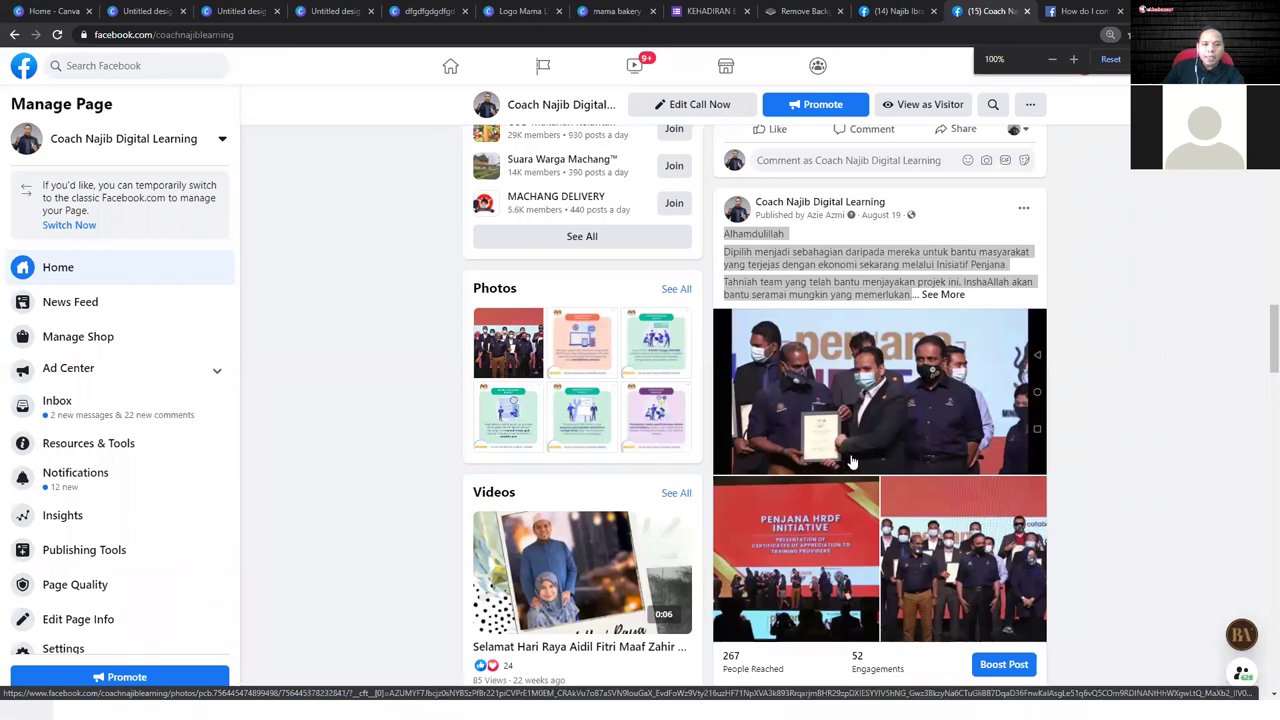
# - Examine the reach, engagement and boost availability of the Page's July posts, and go back to the August 19 post
pyautogui.scroll(-4, 936, 520)
pyautogui.scroll(-10, 936, 525)
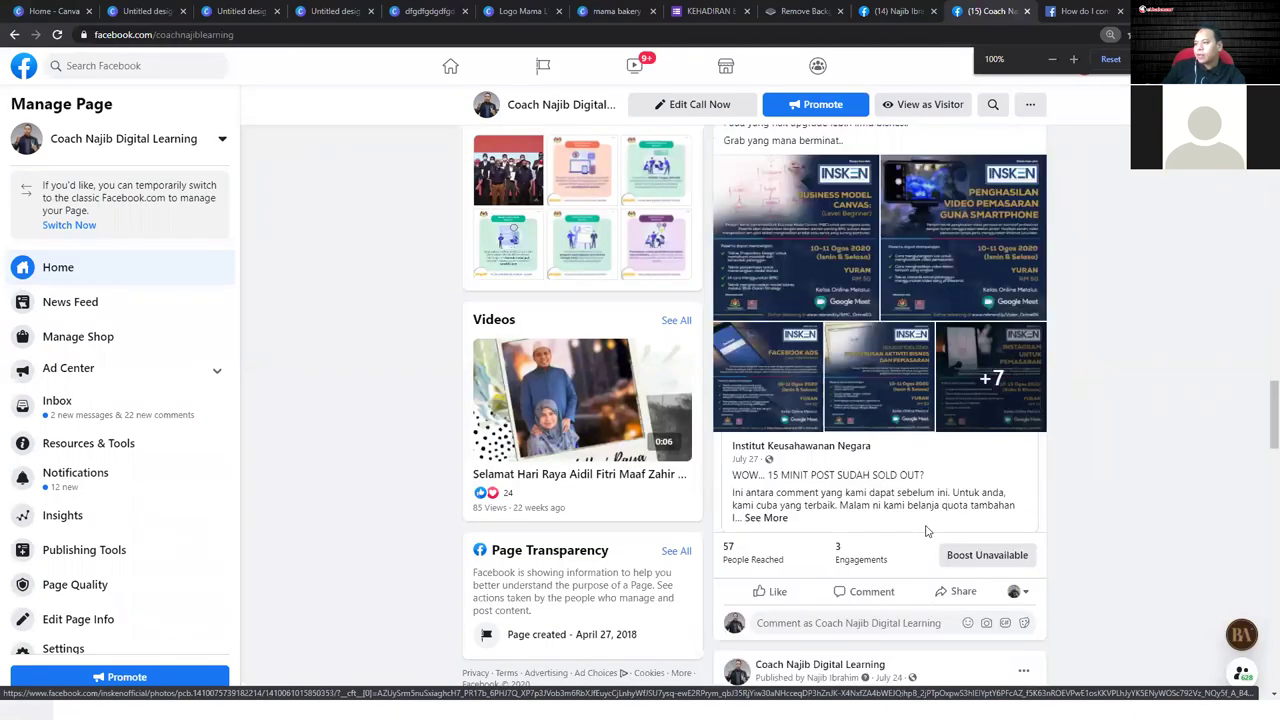
pyautogui.scroll(8, 926, 535)
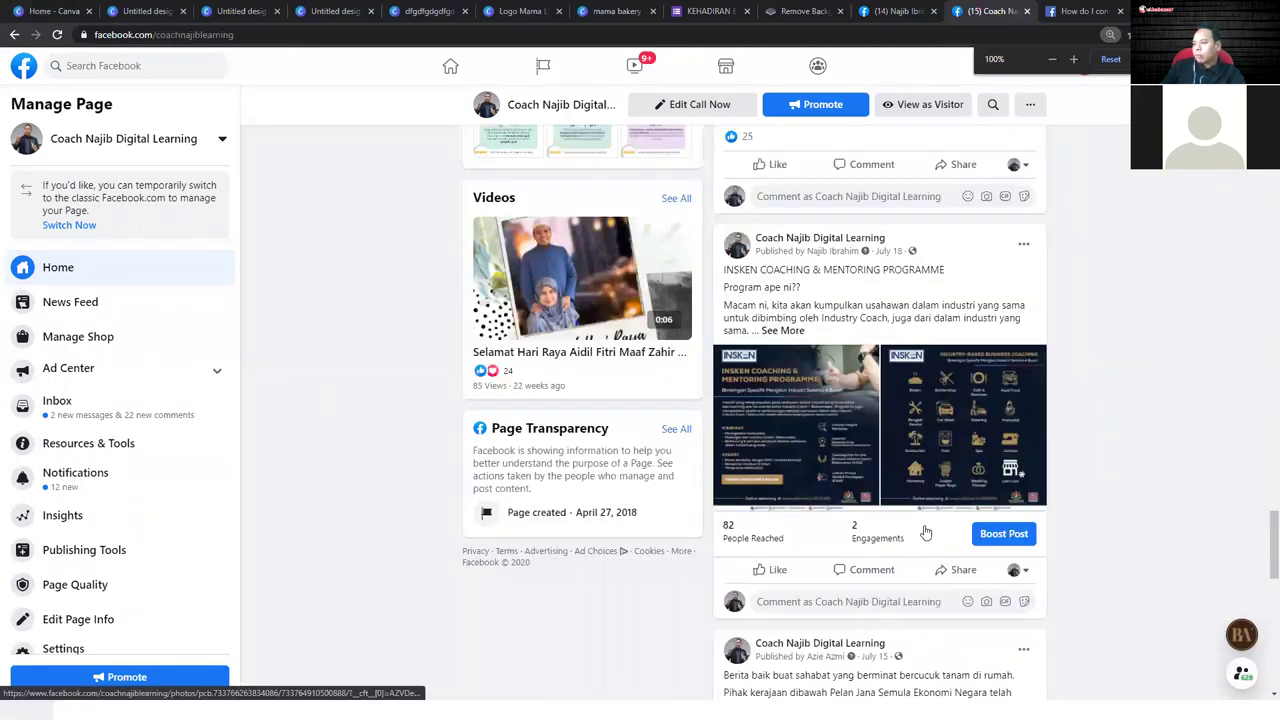
pyautogui.scroll(-10, 925, 525)
pyautogui.scroll(12, 925, 525)
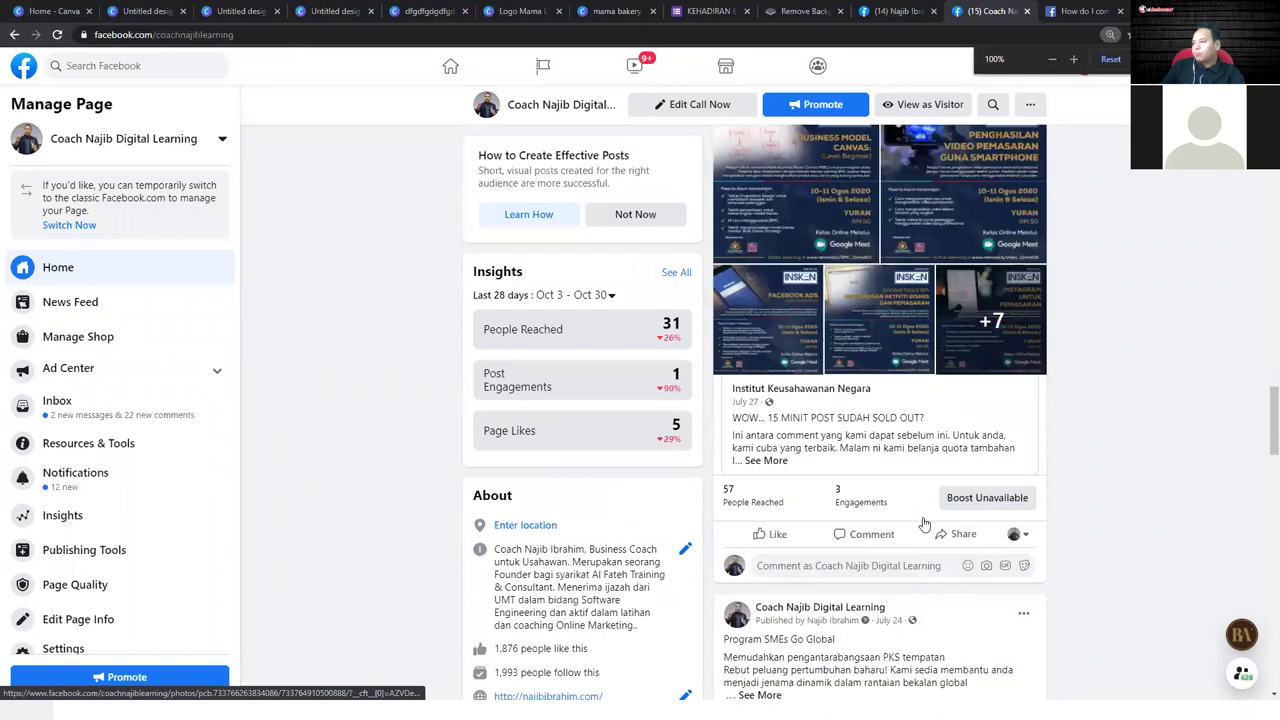
pyautogui.scroll(-1, 925, 525)
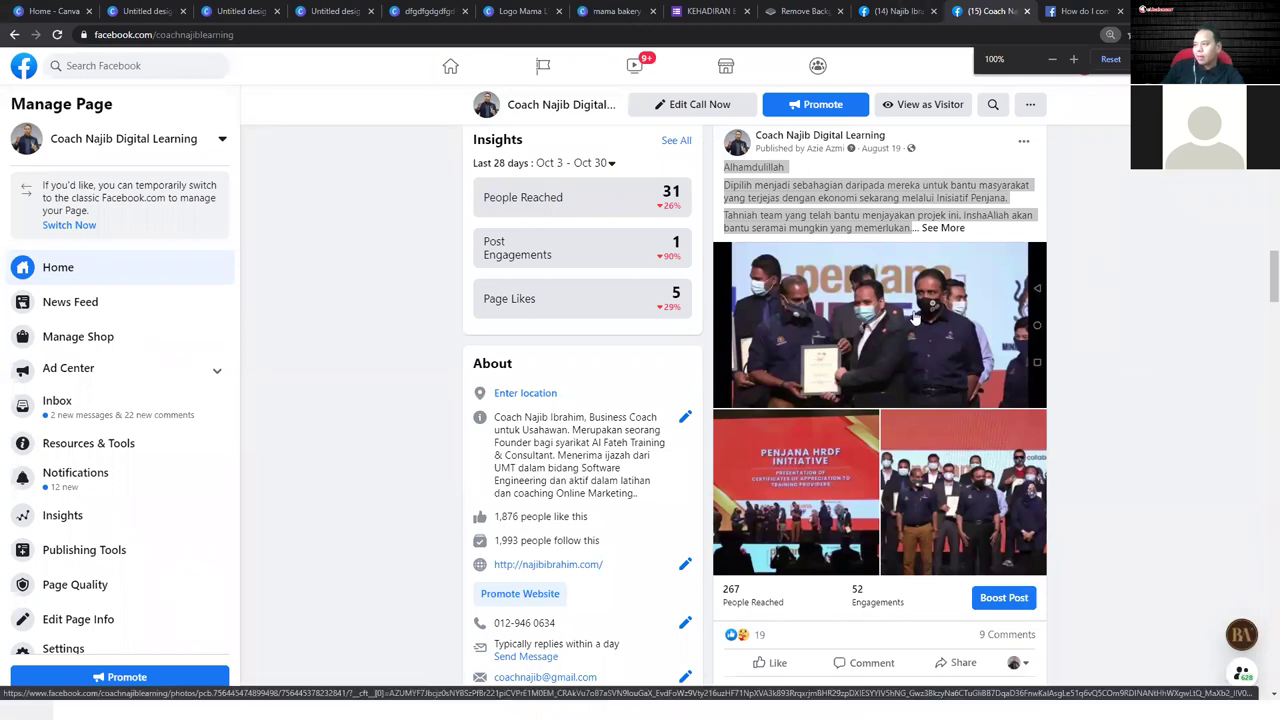
# - Clear the text selection and expand the full caption of the August 19 PENJANA post
pyautogui.click(1100, 277)
pyautogui.scroll(1, 1100, 277)
pyautogui.scroll(-1, 1098, 276)
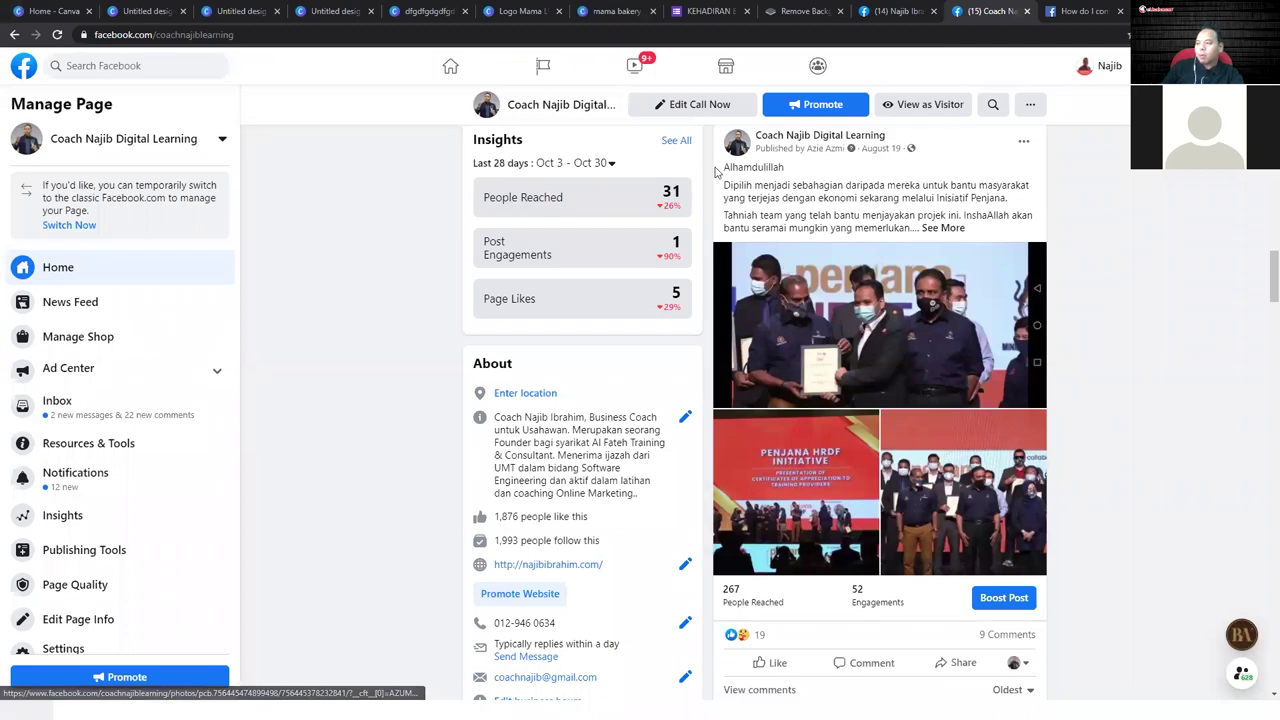
pyautogui.moveTo(726, 172); pyautogui.dragTo(905, 216)
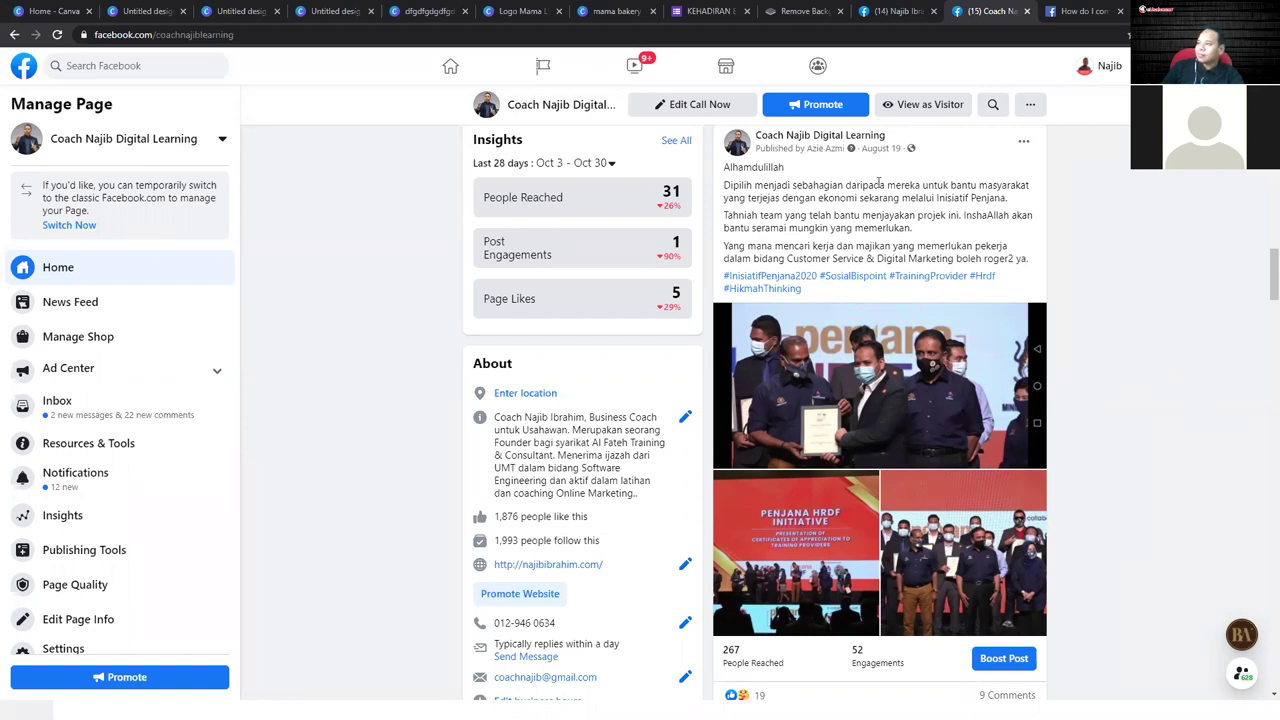
# - Open the FB Ad Library for Malaysia in place of the profile-conversion Help Center article
pyautogui.click(1083, 11)
pyautogui.click(276, 31)
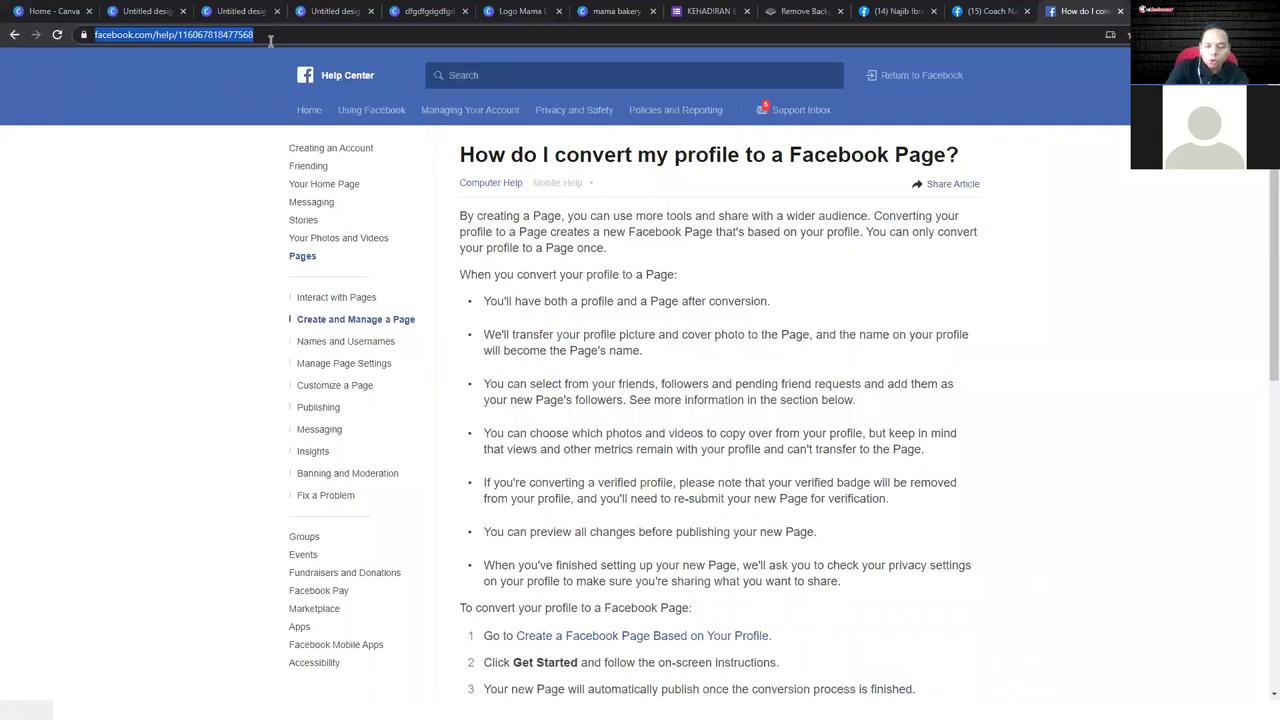
pyautogui.write('fb')
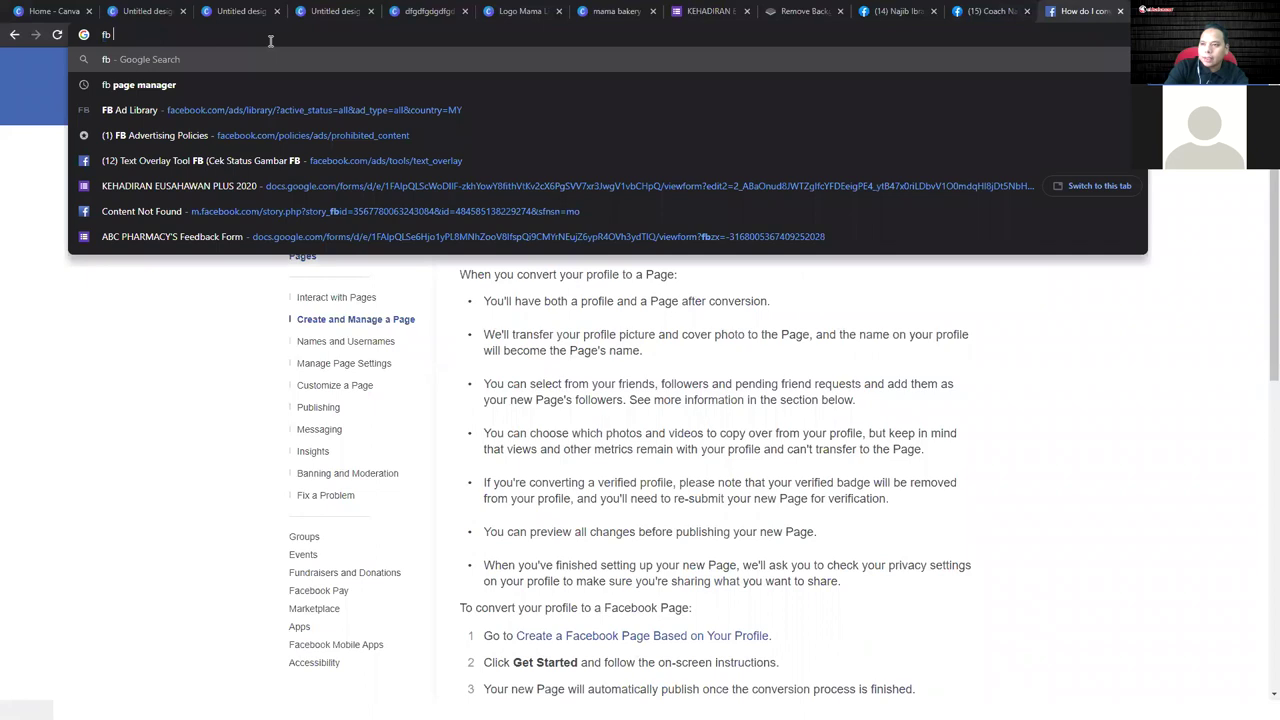
pyautogui.press('Down')
pyautogui.press('Down')
pyautogui.press('Return')
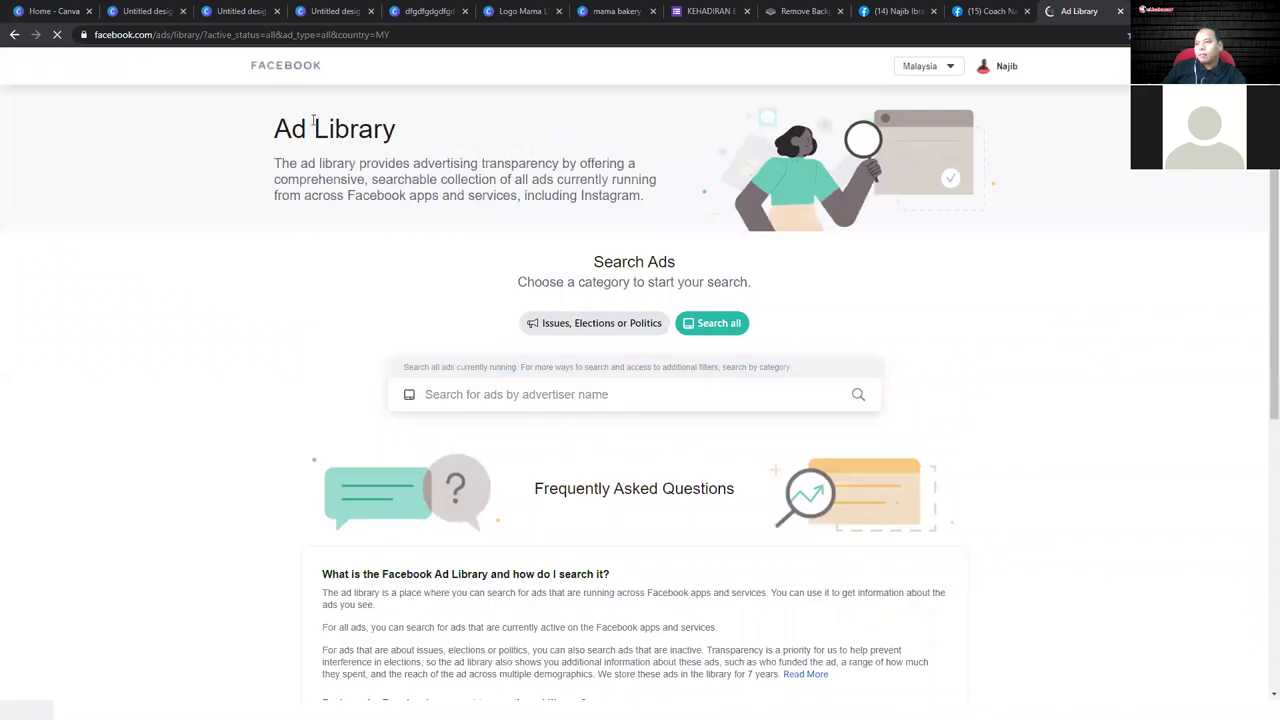
pyautogui.scroll(5, 324, 92)
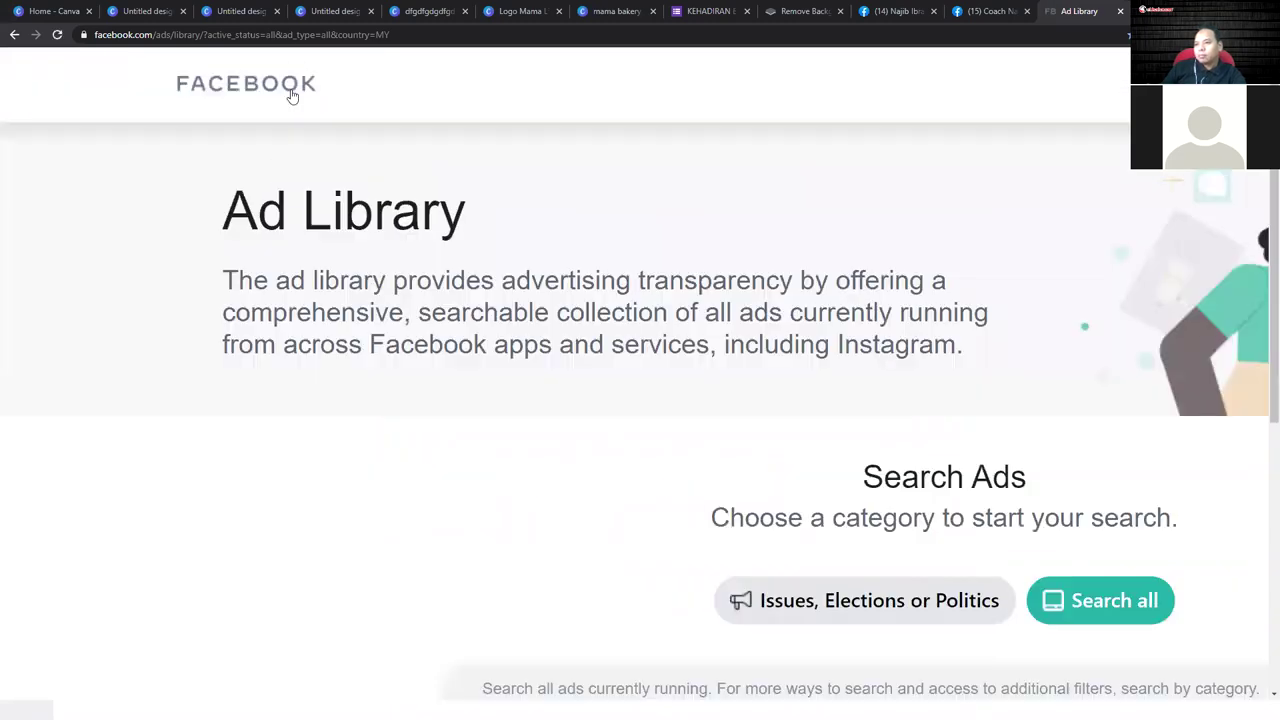
pyautogui.scroll(-1, 311, 354)
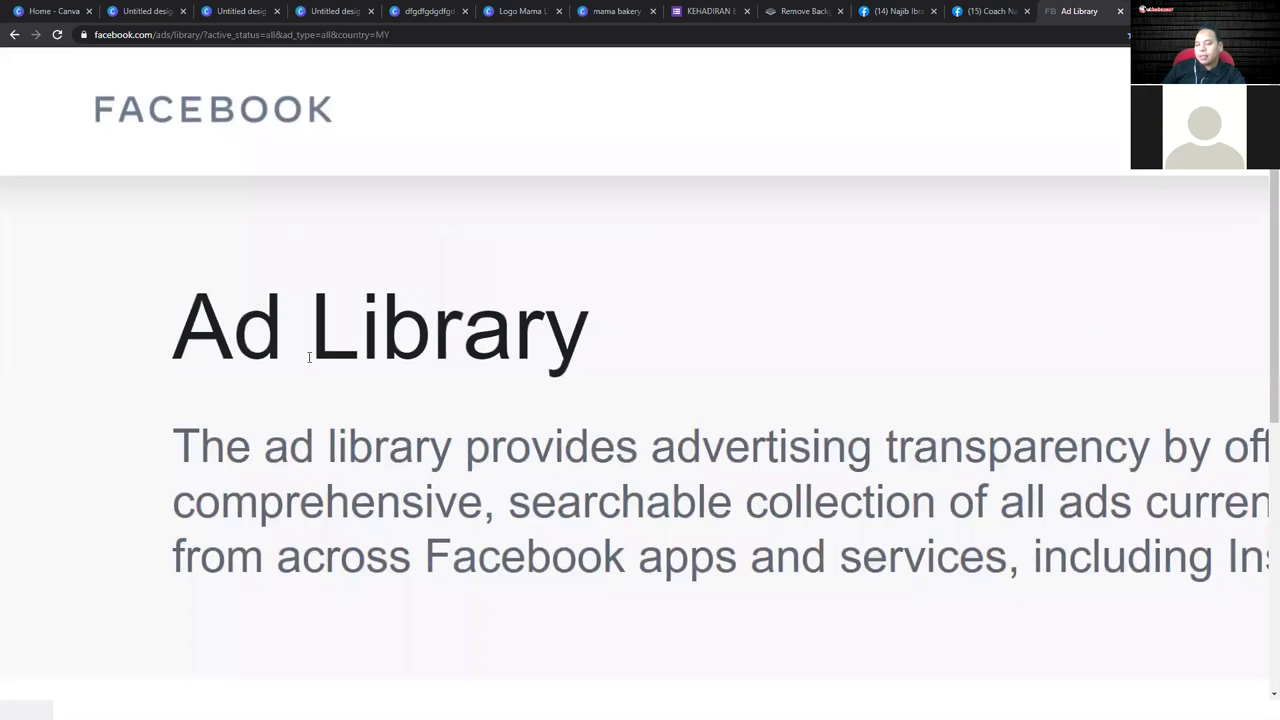
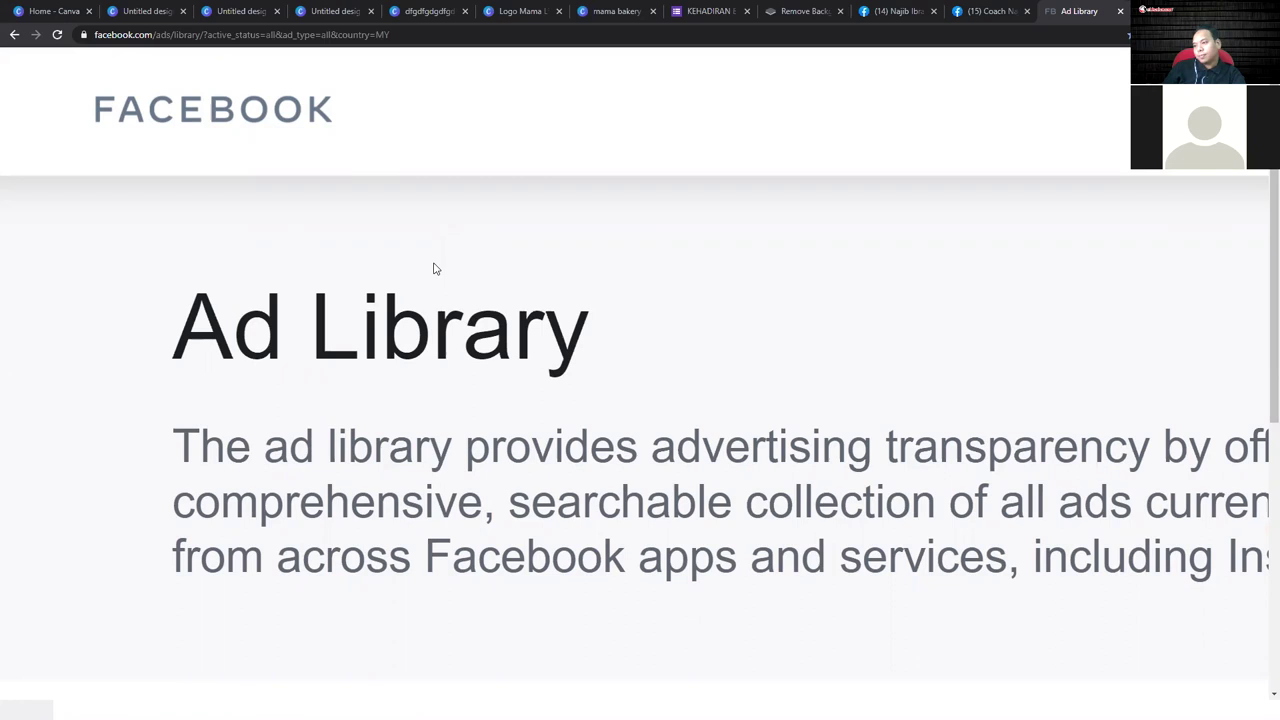
# - Open the ads of Mommy & Me Terengganu from the recent advertiser searches, and examine its Page transparency details and ad filters
pyautogui.scroll(-5, 460, 280)
pyautogui.click(620, 427)
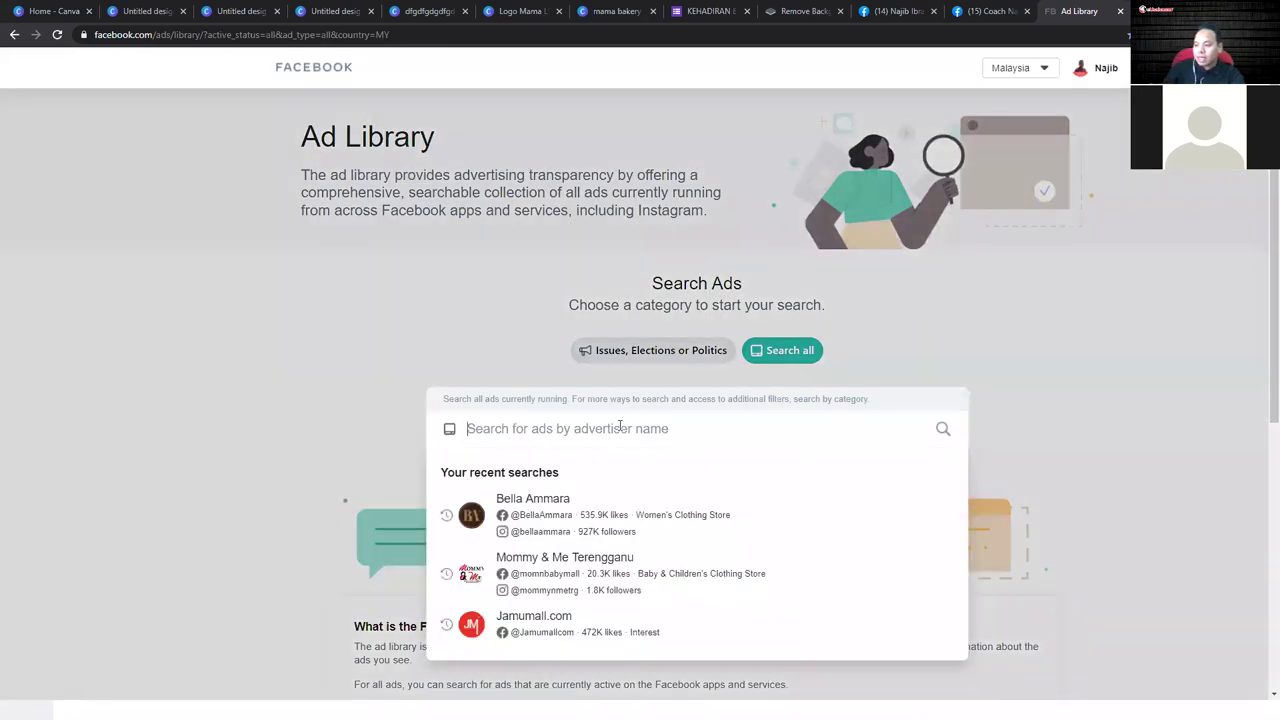
pyautogui.click(572, 572)
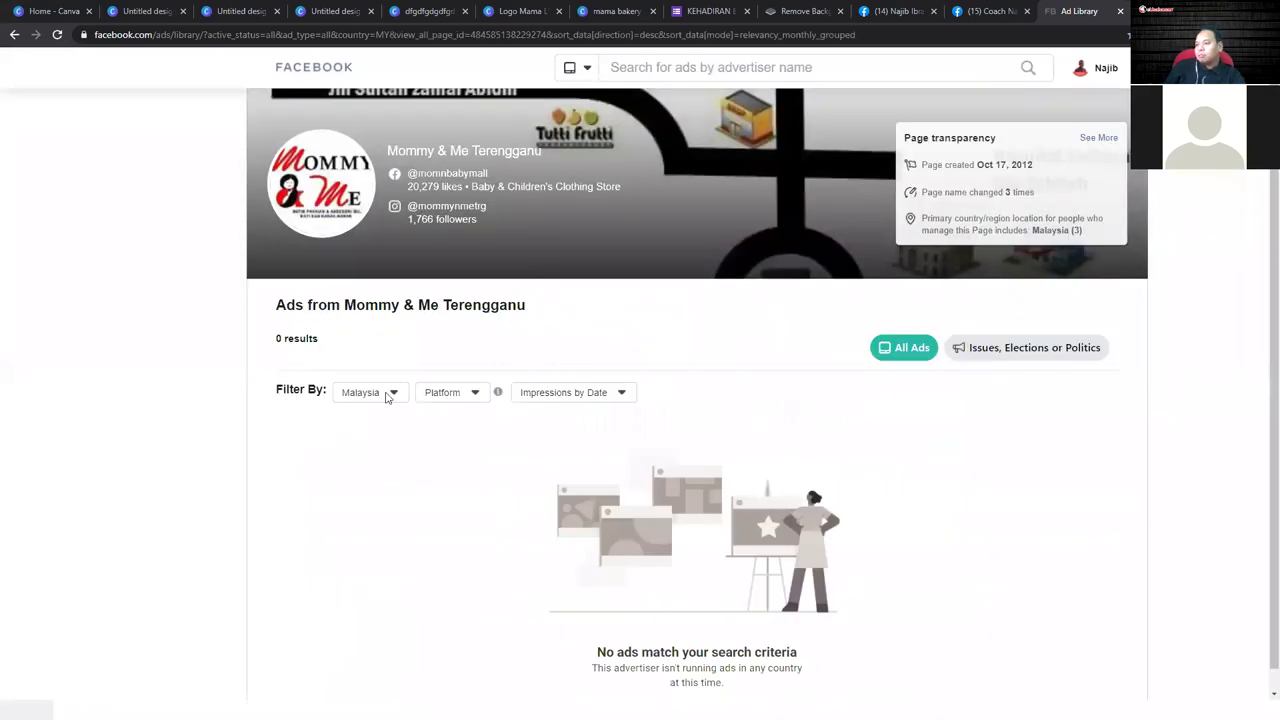
pyautogui.scroll(-2, 420, 370)
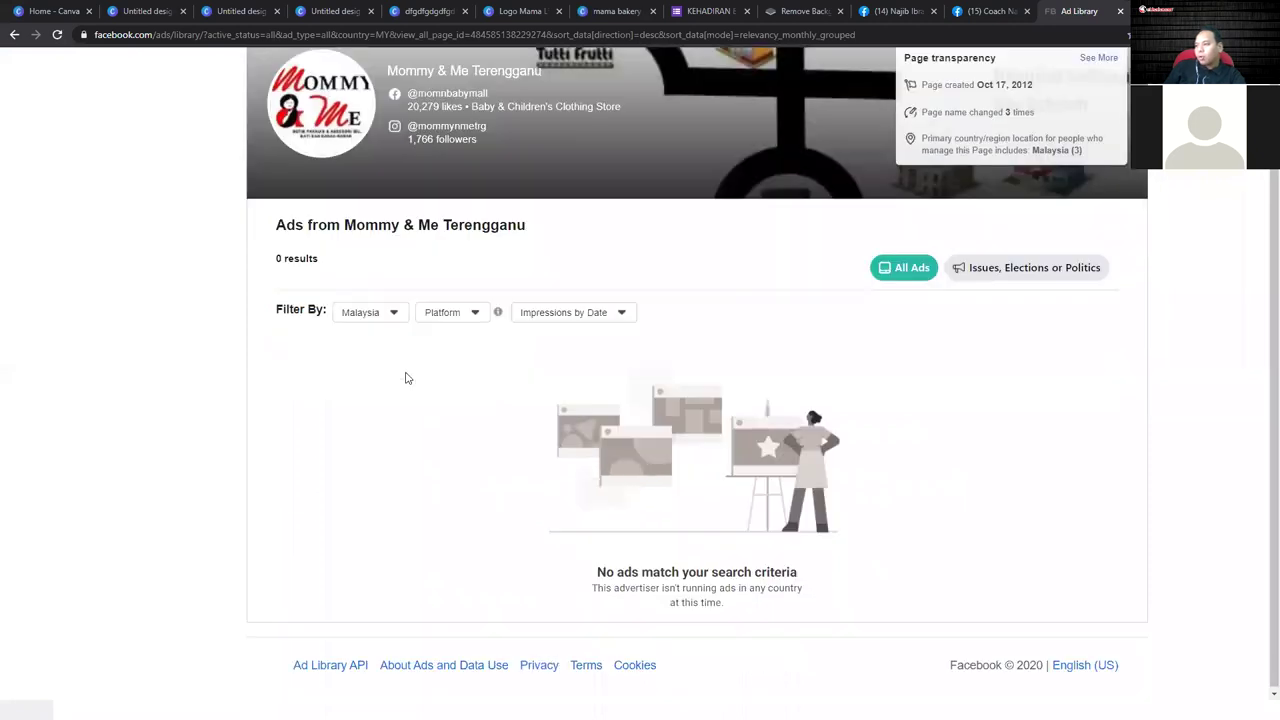
pyautogui.scroll(1, 966, 366)
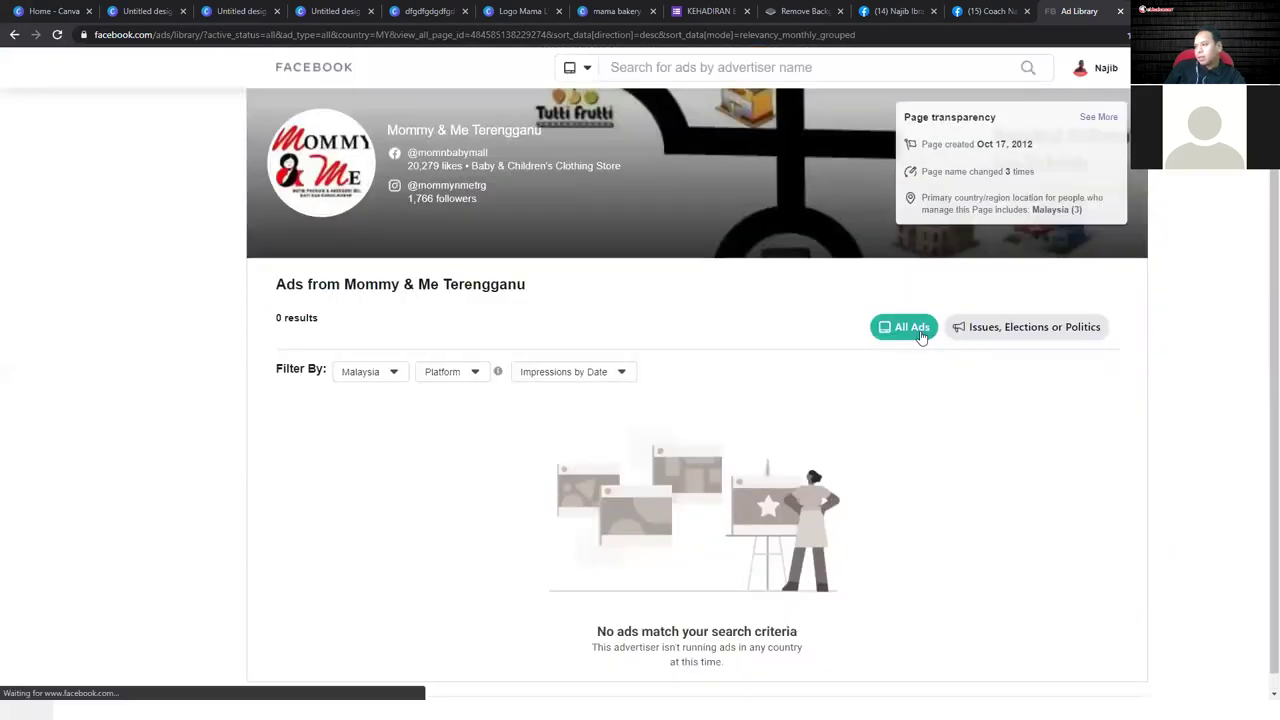
pyautogui.scroll(1, 815, 477)
pyautogui.scroll(-1, 805, 474)
pyautogui.scroll(1, 634, 443)
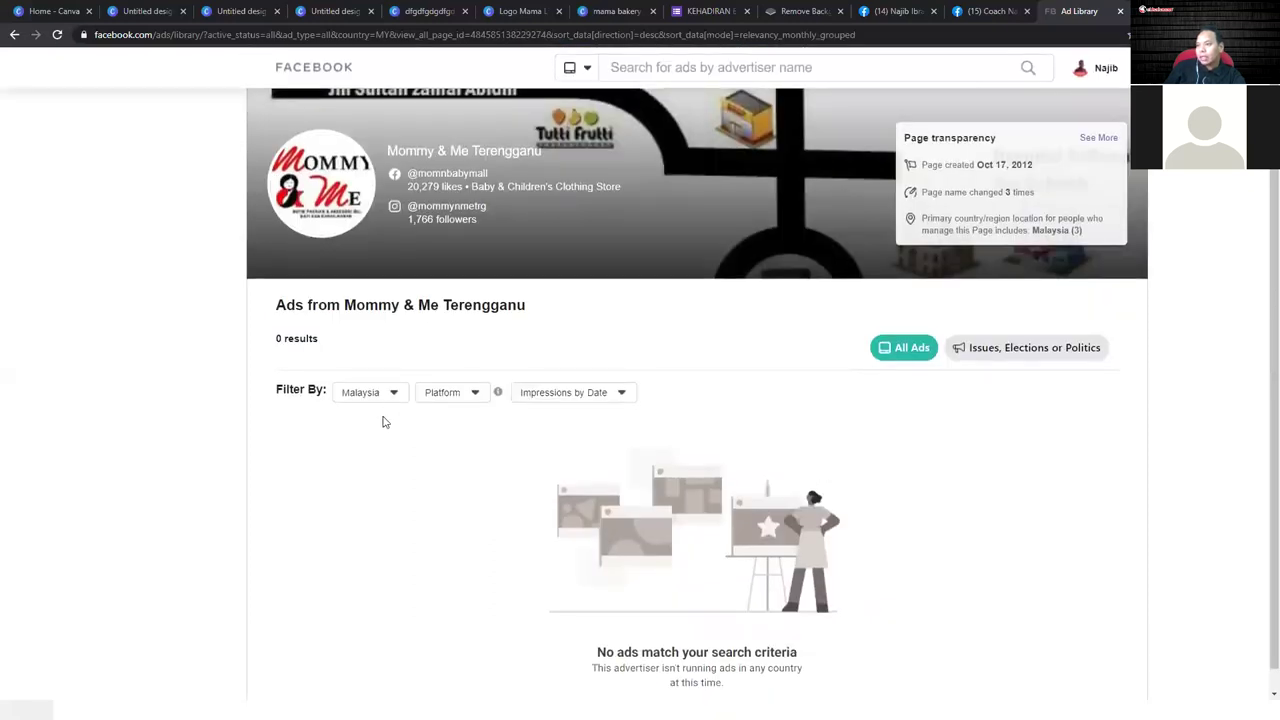
pyautogui.scroll(-1, 382, 421)
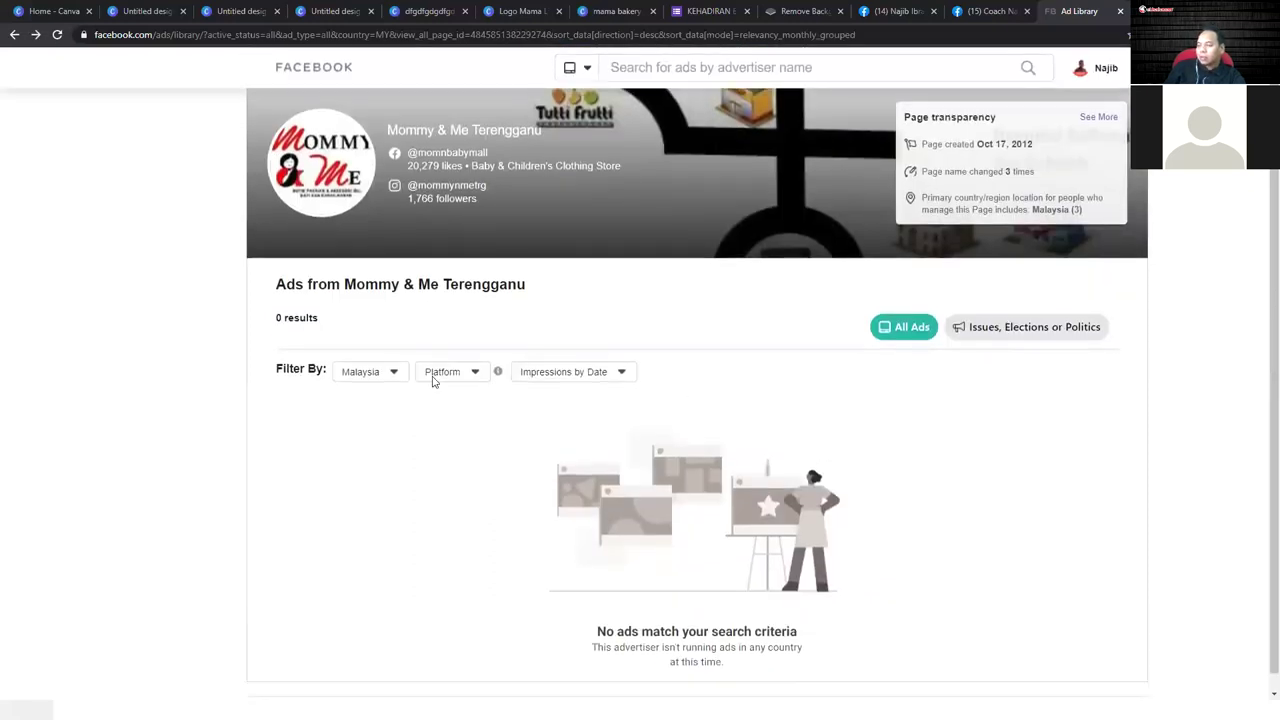
pyautogui.scroll(1, 106, 317)
# - Return to the Ad Library search and open the ads of Bella Ammara from the recent searches
pyautogui.hotkey('alt', 'Left')
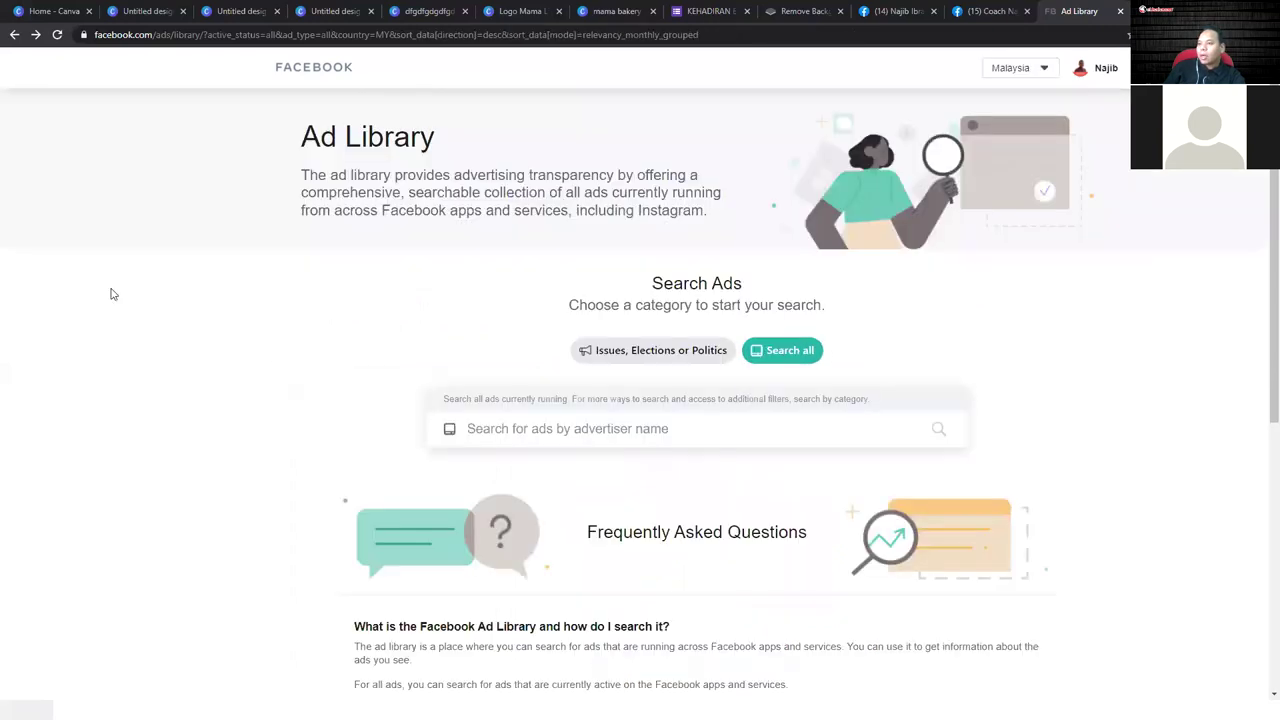
pyautogui.click(600, 405)
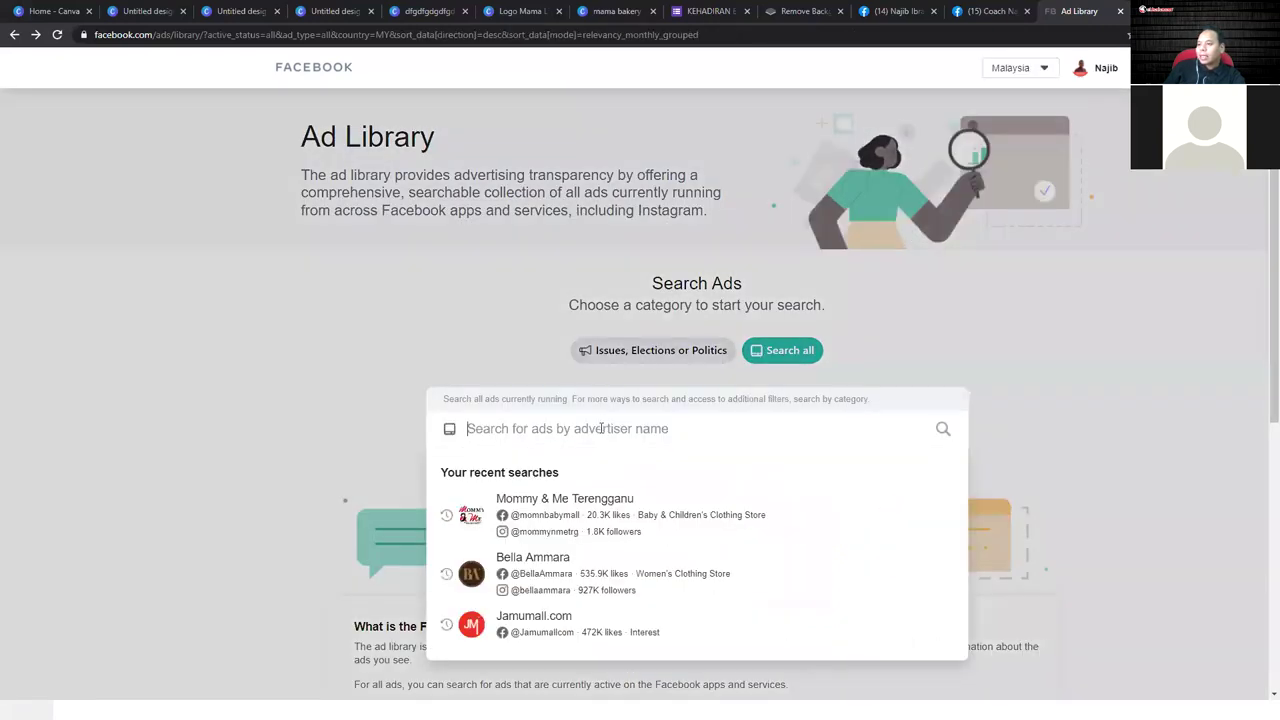
pyautogui.click(553, 562)
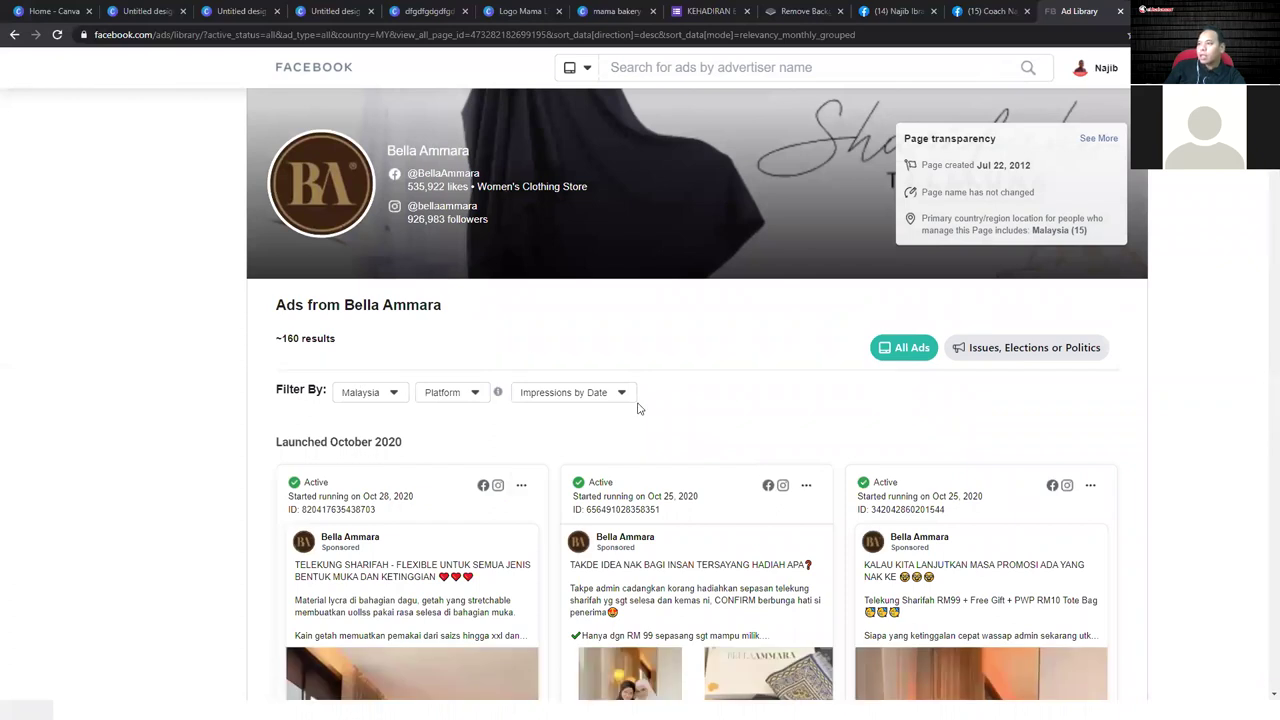
# - Examine Bella Ammara's active ads launched in October 2020, including their start dates, captions and creatives
pyautogui.scroll(-3, 297, 414)
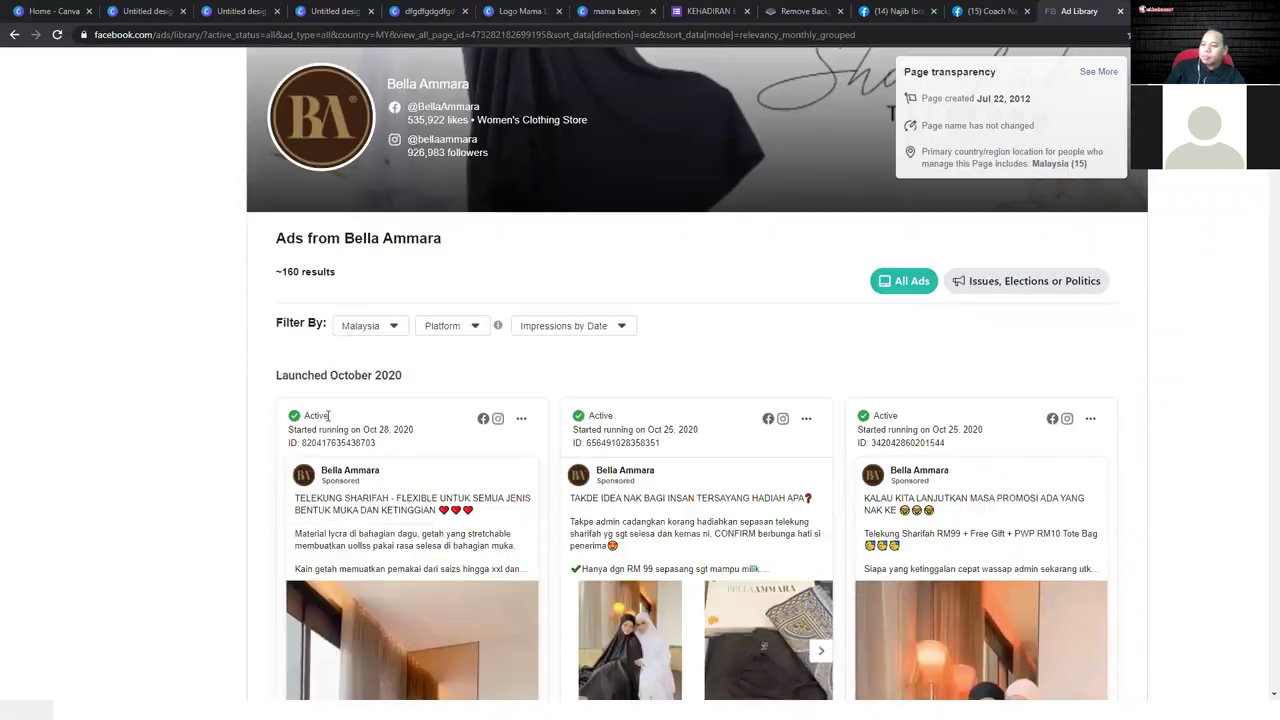
pyautogui.scroll(-1, 400, 510)
pyautogui.scroll(1, 485, 480)
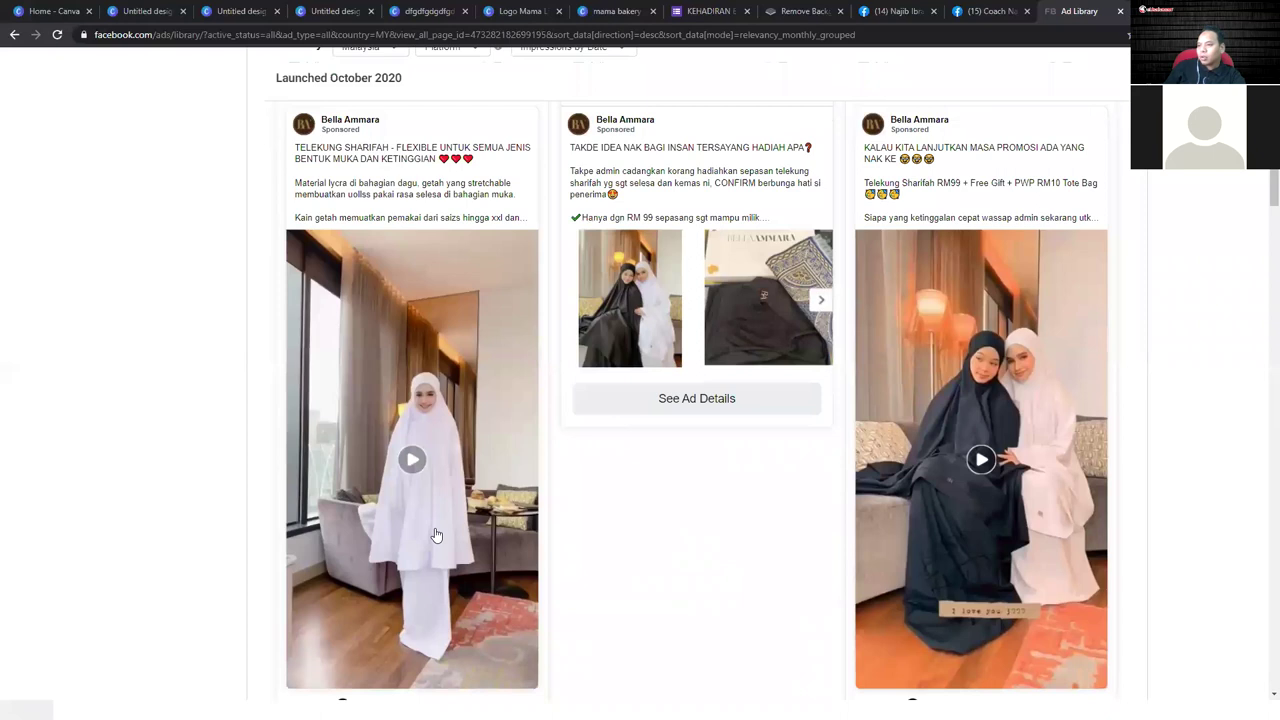
pyautogui.scroll(2, 435, 536)
pyautogui.scroll(-1, 435, 536)
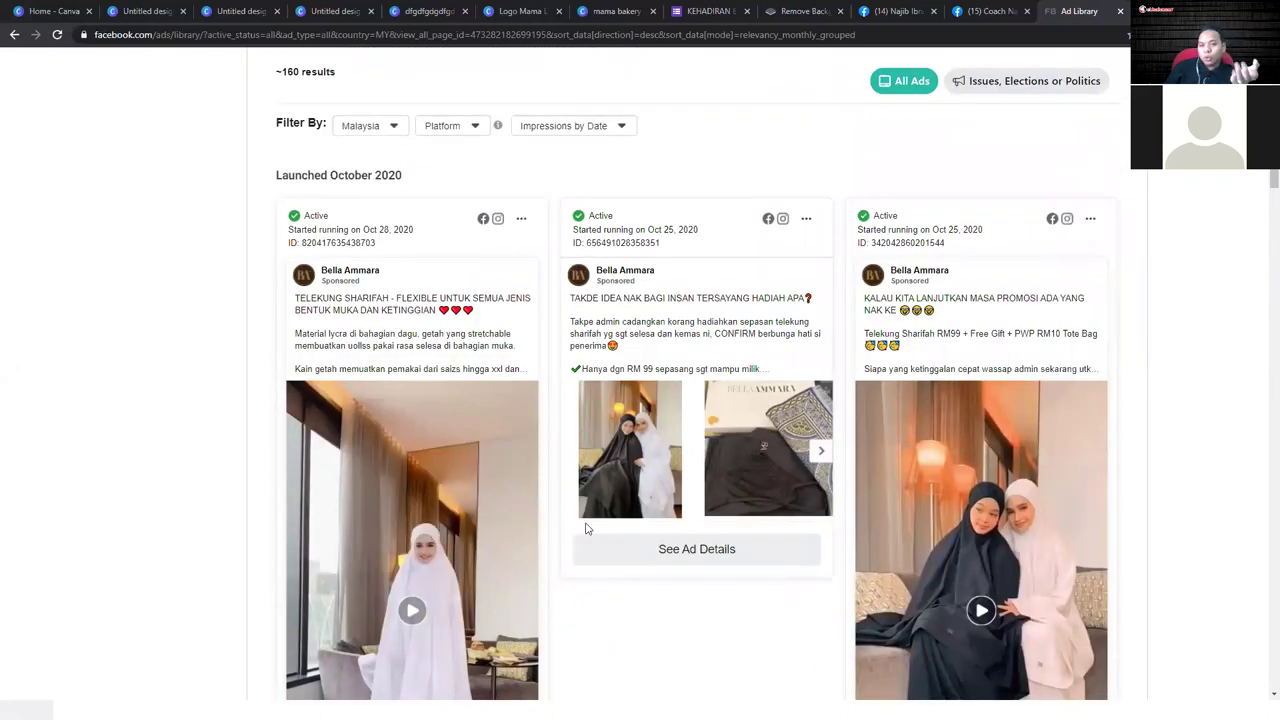
pyautogui.scroll(-2, 543, 514)
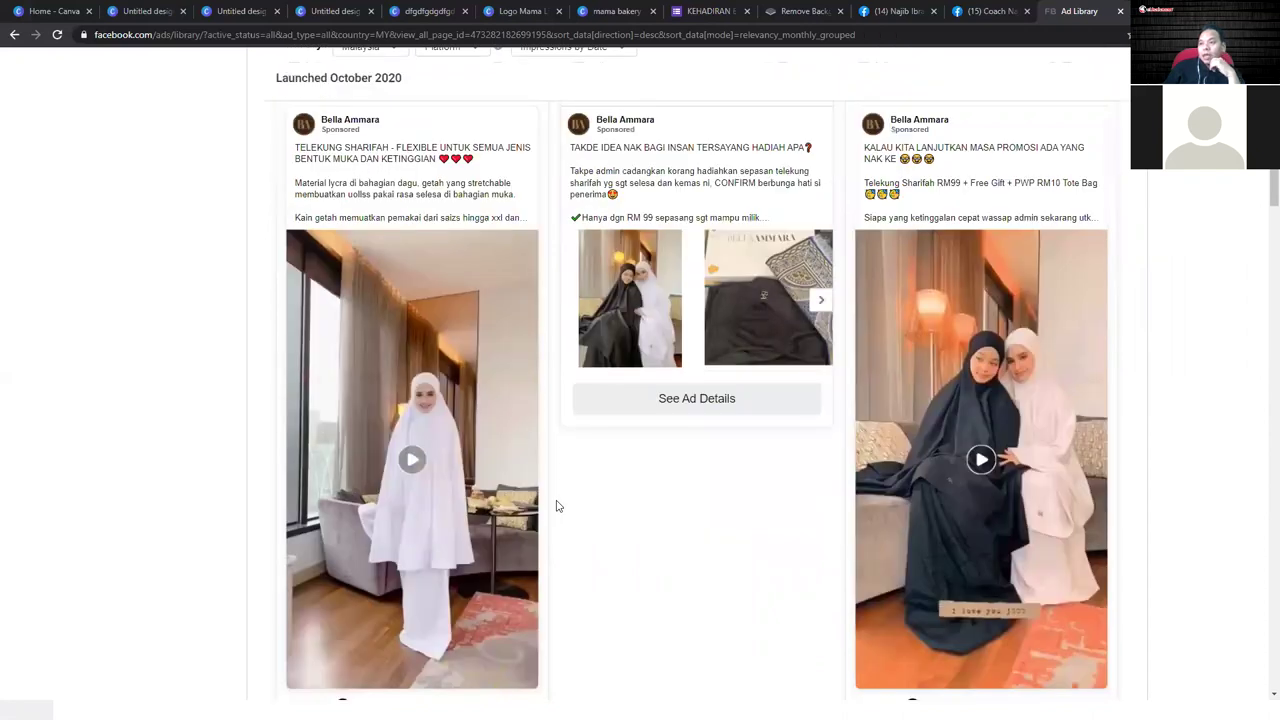
# - Look over Bella Ammara's October 2020 ads and Page header, and select the web address of its Ad Library results
pyautogui.scroll(1, 324, 305)
pyautogui.scroll(-1, 347, 294)
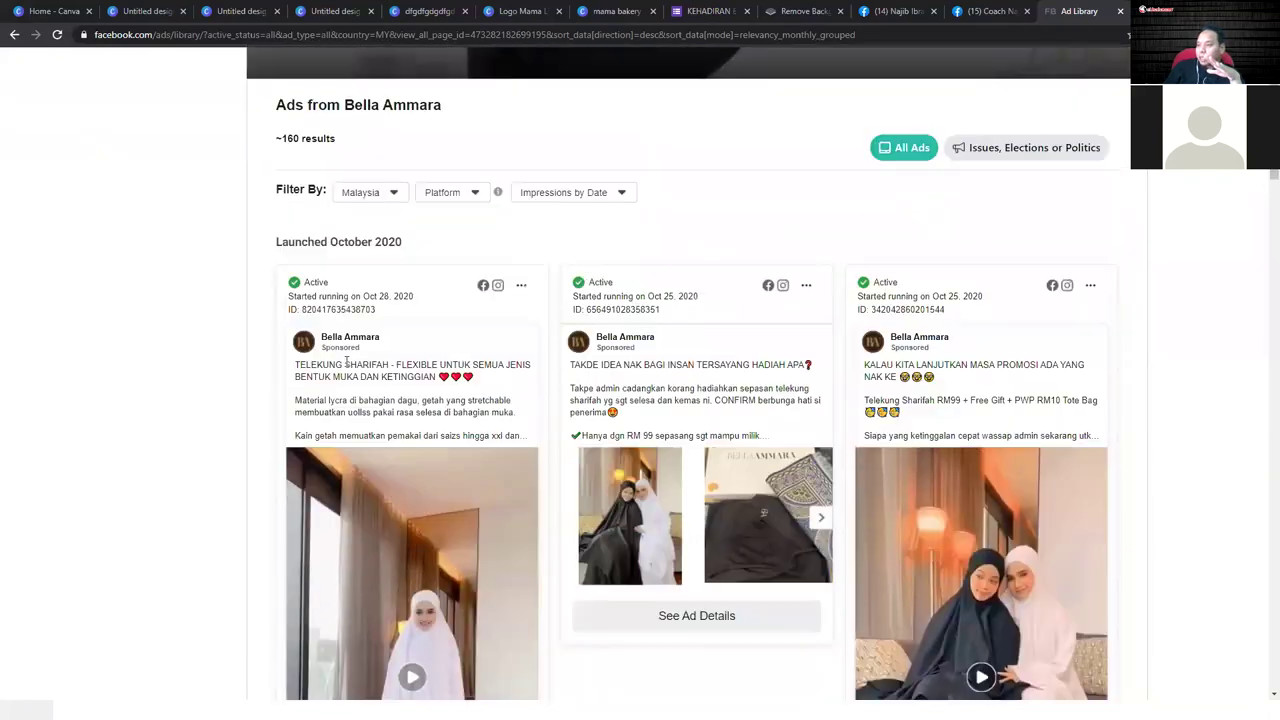
pyautogui.scroll(-15, 585, 388)
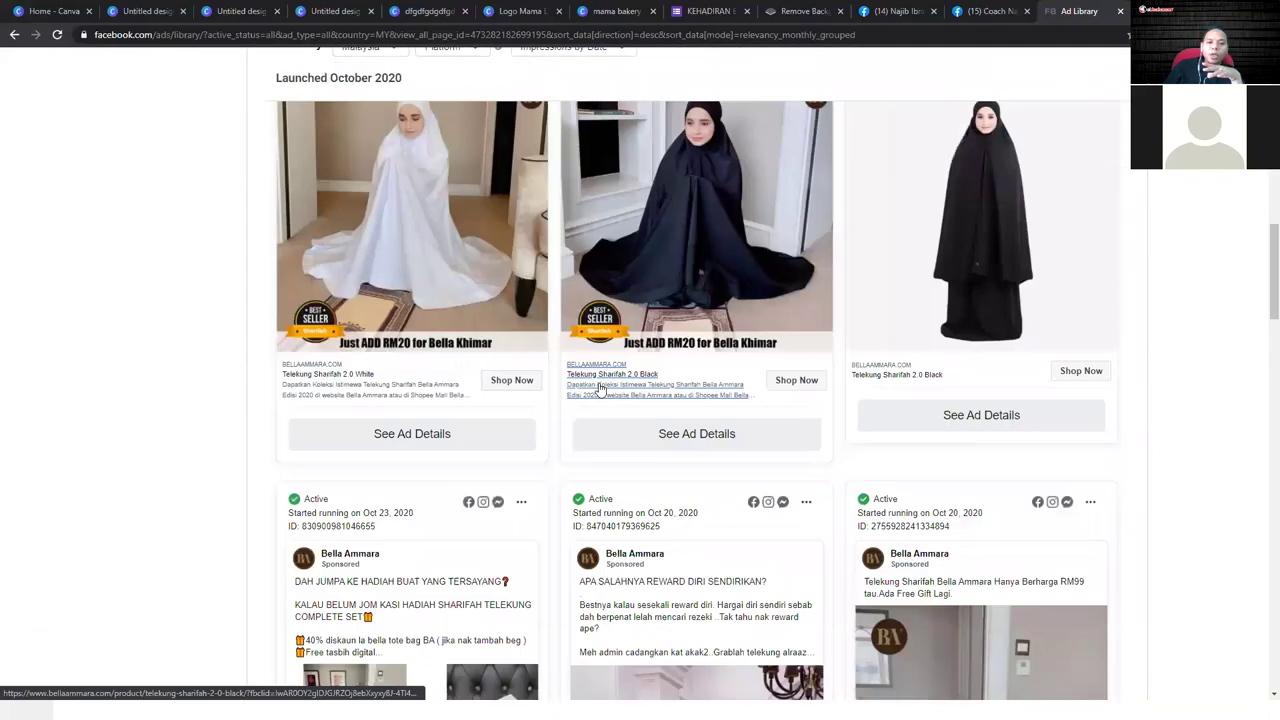
pyautogui.scroll(-4, 600, 388)
pyautogui.scroll(5, 600, 388)
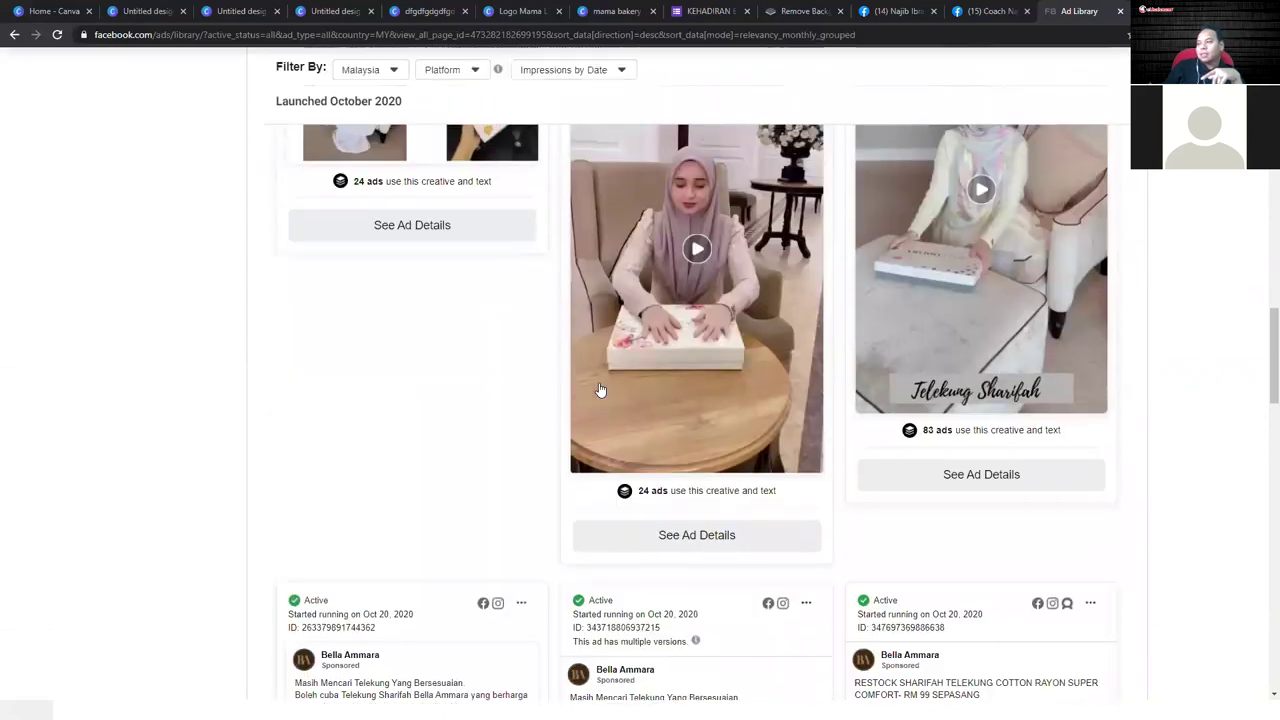
pyautogui.scroll(10, 600, 390)
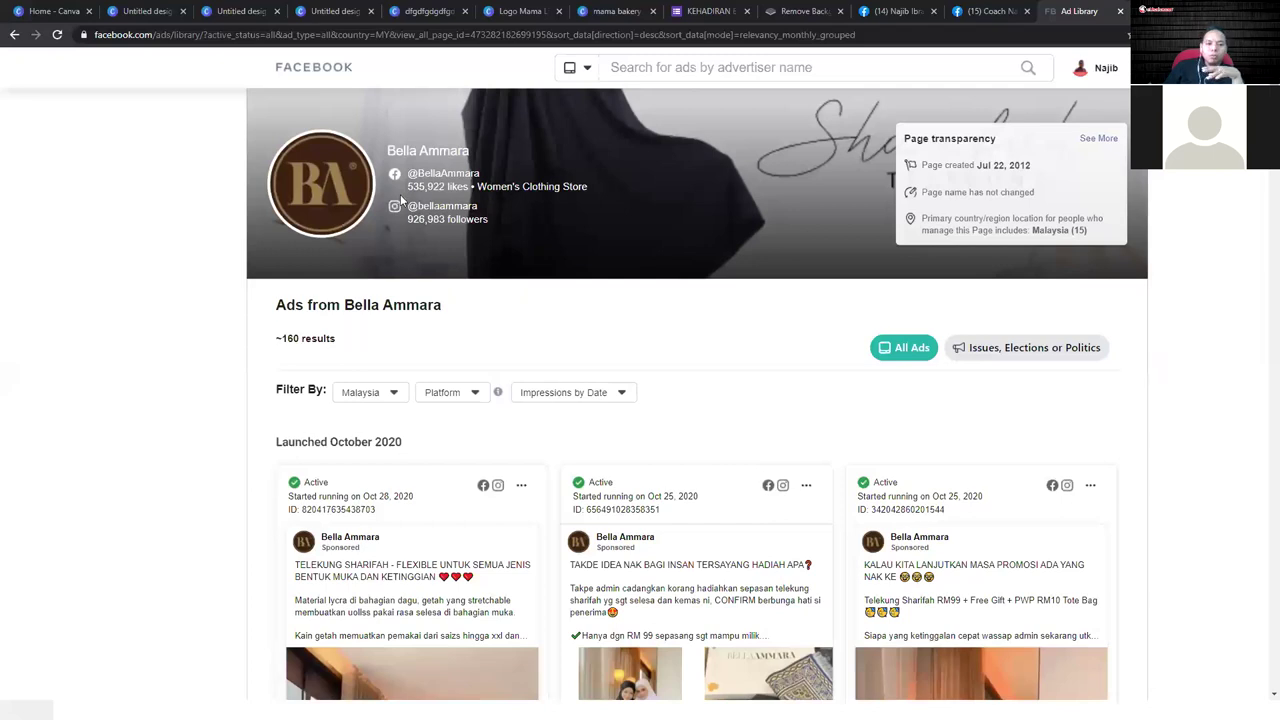
pyautogui.scroll(-1, 397, 274)
pyautogui.scroll(1, 390, 270)
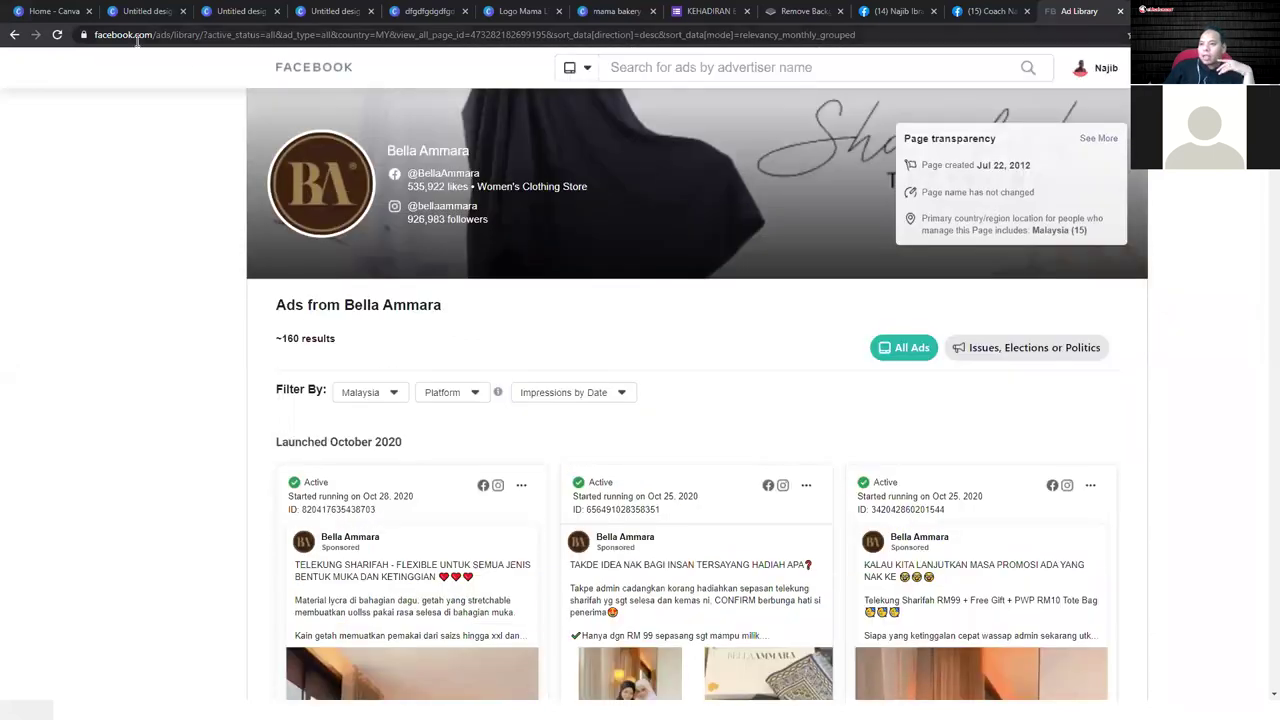
pyautogui.click(100, 35)
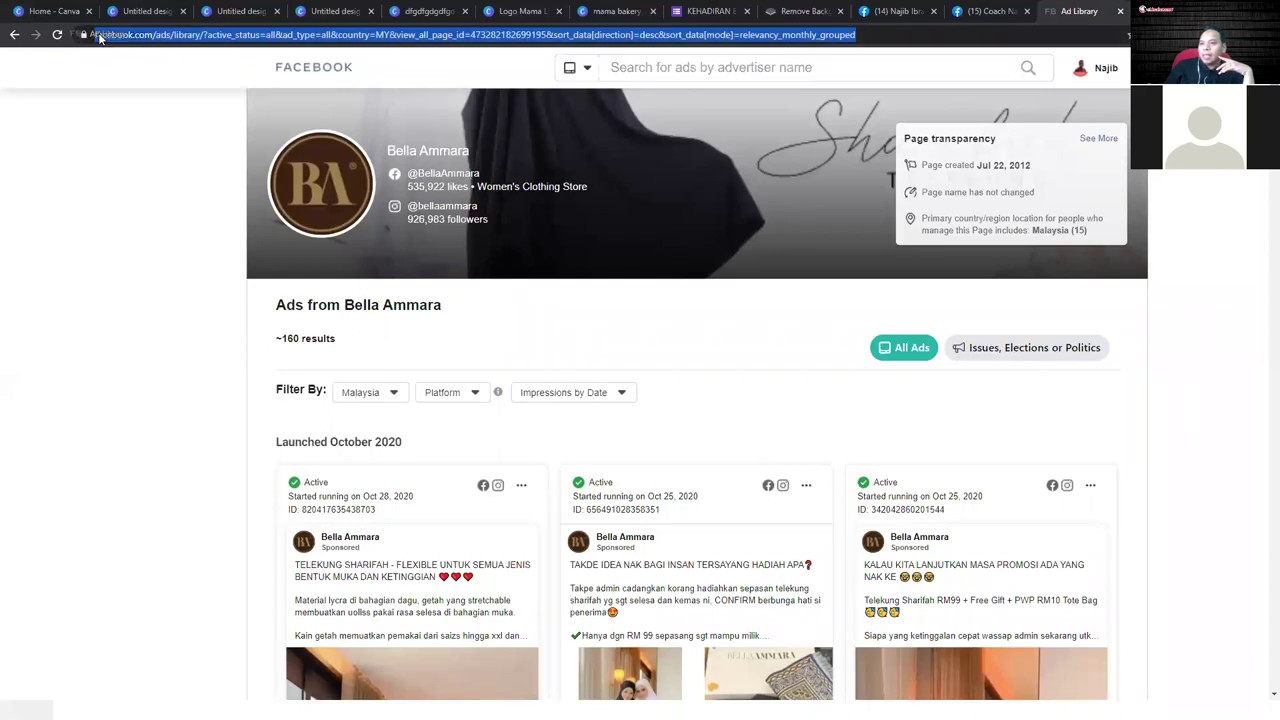
pyautogui.click(152, 55)
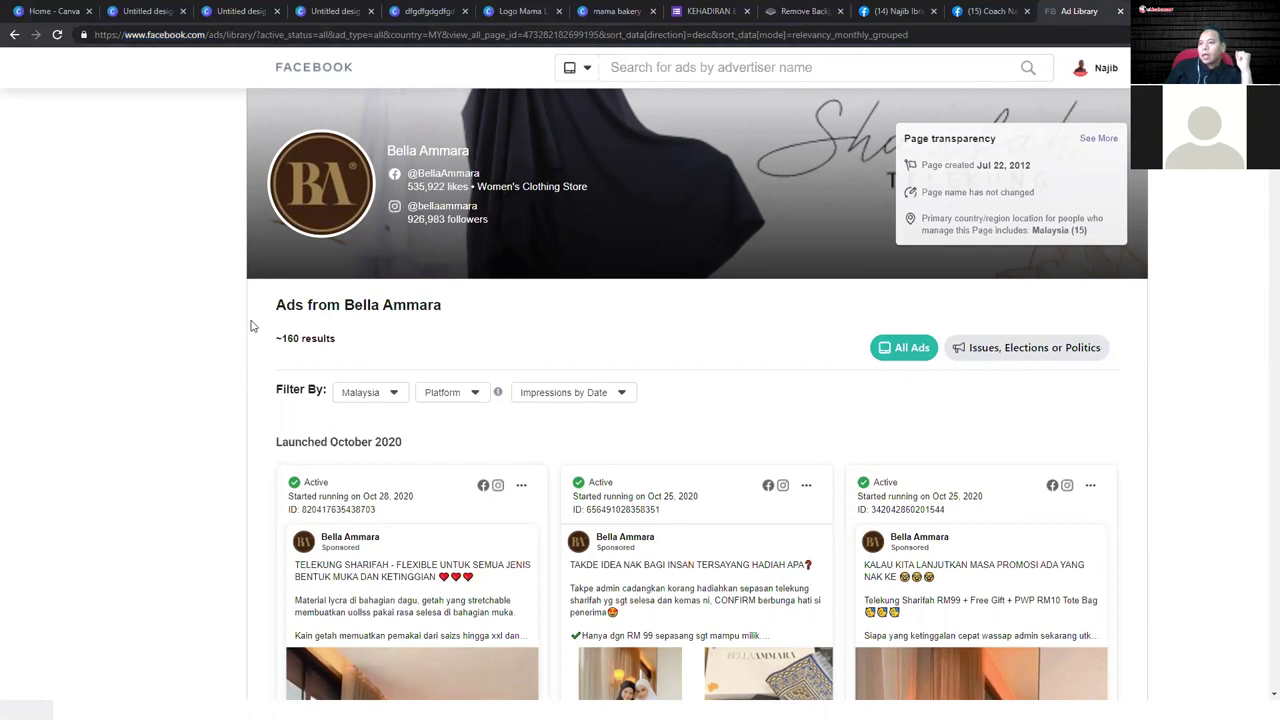
# - Expand and read the full captions of Bella Ammara's first two ads, started on Oct 28 and Oct 25, 2020
pyautogui.scroll(-3, 432, 378)
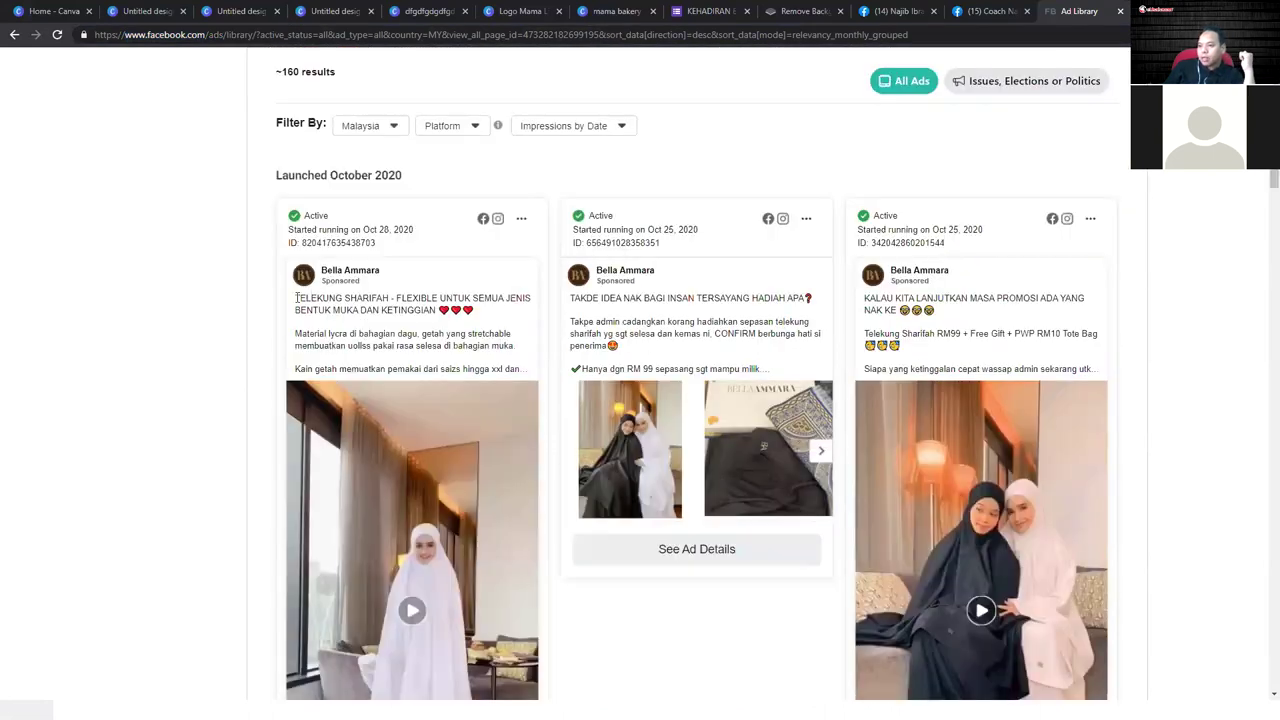
pyautogui.moveTo(296, 298); pyautogui.dragTo(489, 356)
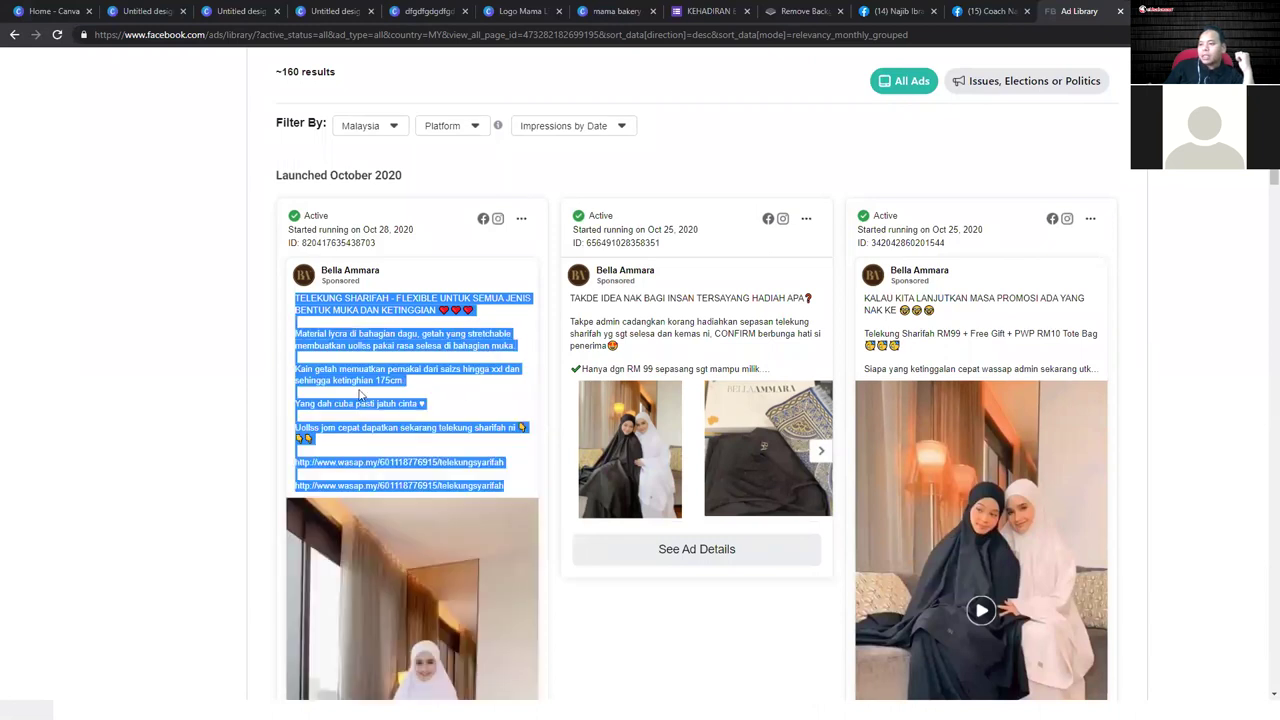
pyautogui.click(183, 353)
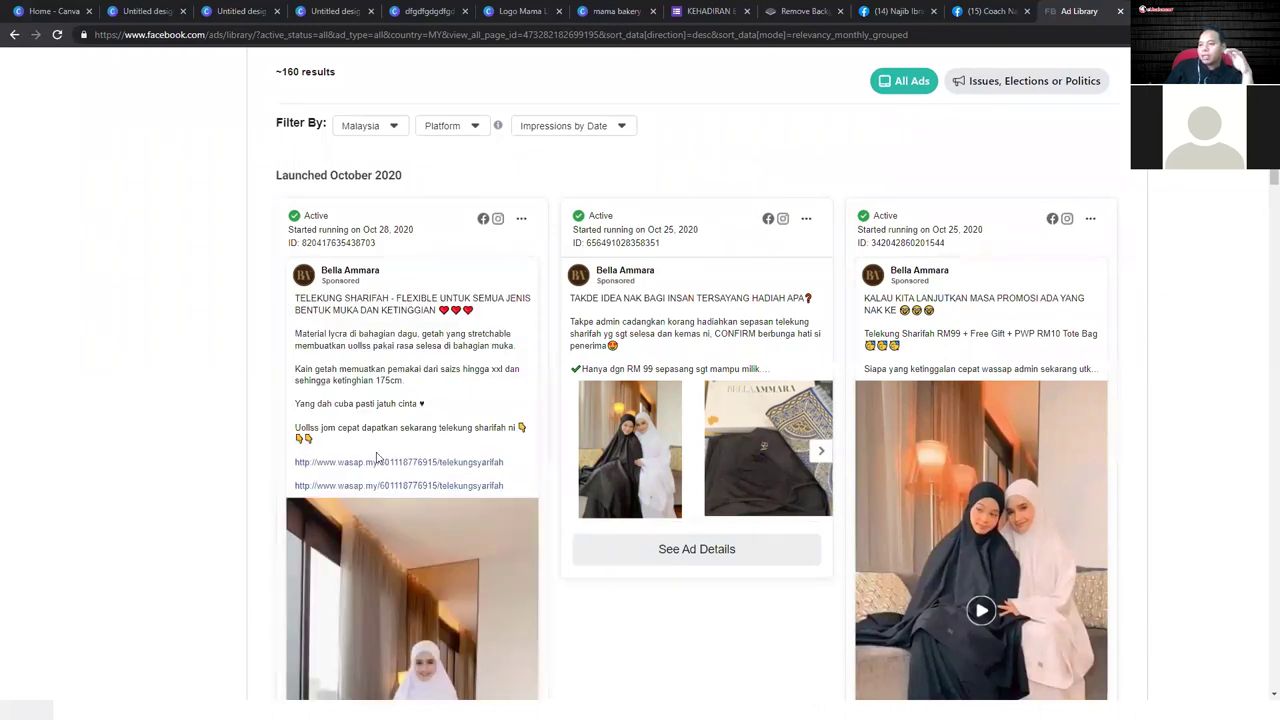
pyautogui.scroll(-2, 407, 400)
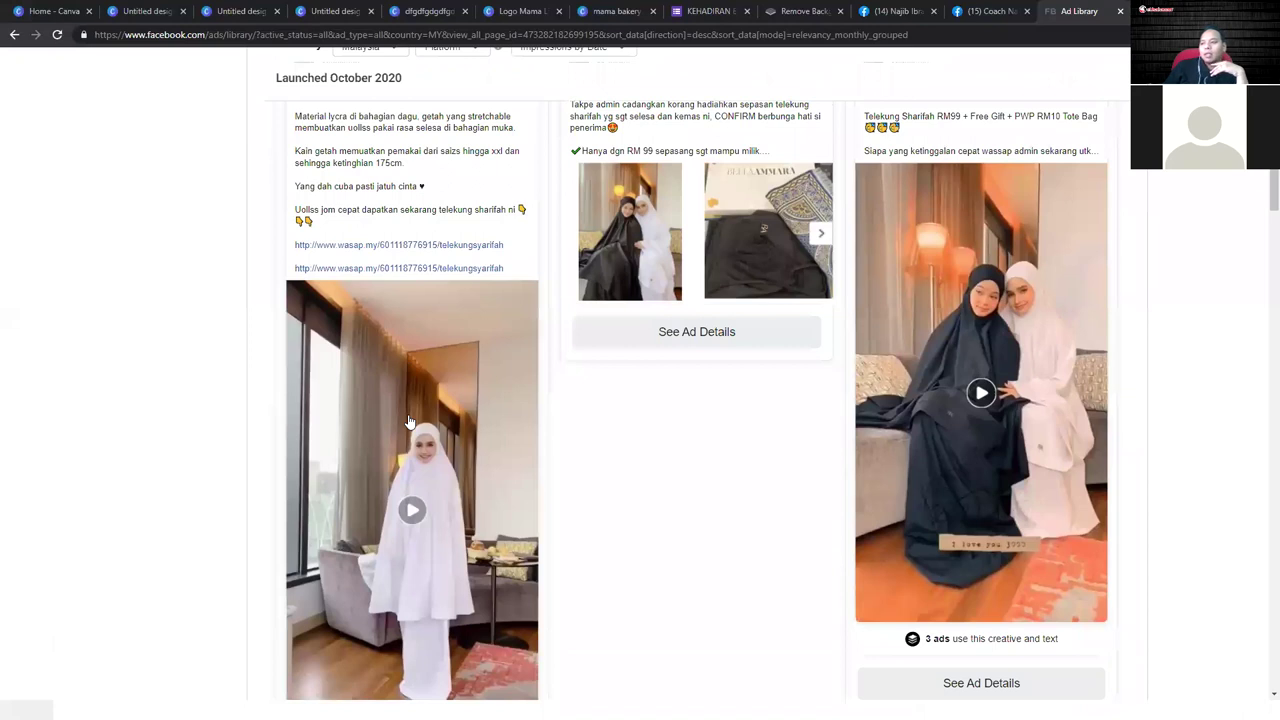
pyautogui.scroll(1, 659, 264)
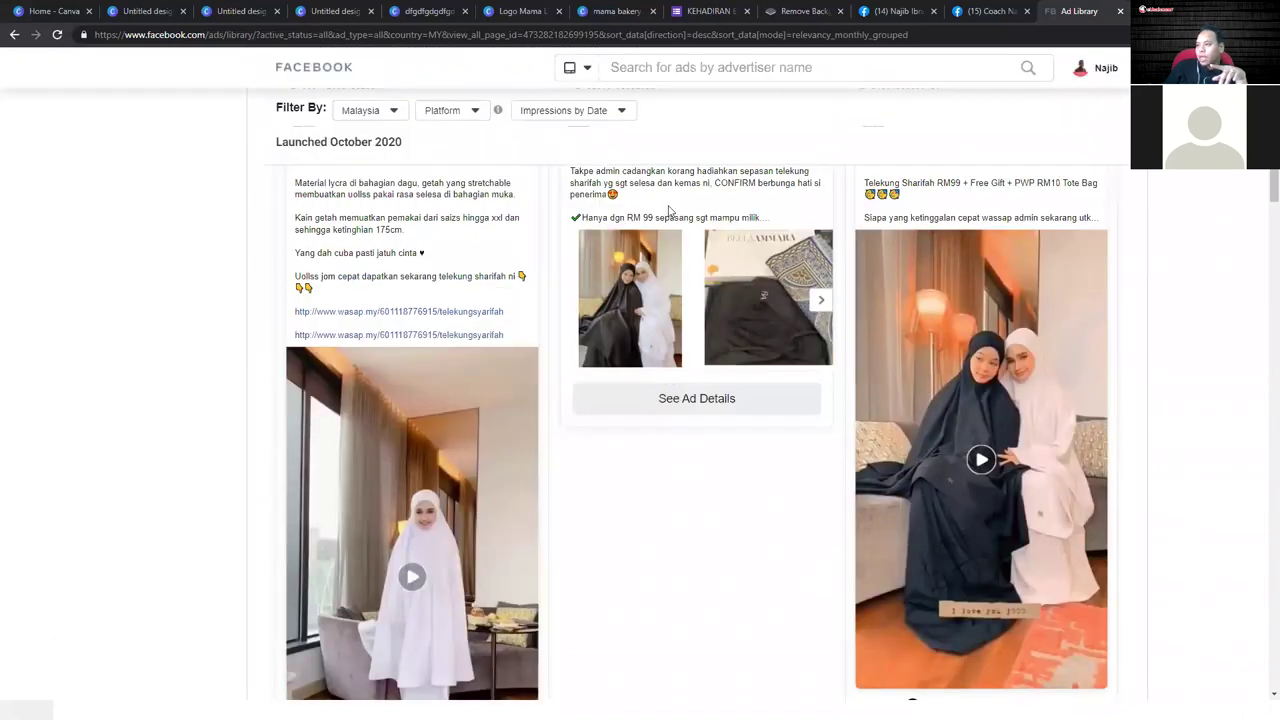
pyautogui.scroll(2, 669, 210)
pyautogui.moveTo(634, 376); pyautogui.dragTo(812, 368)
pyautogui.scroll(-1, 674, 400)
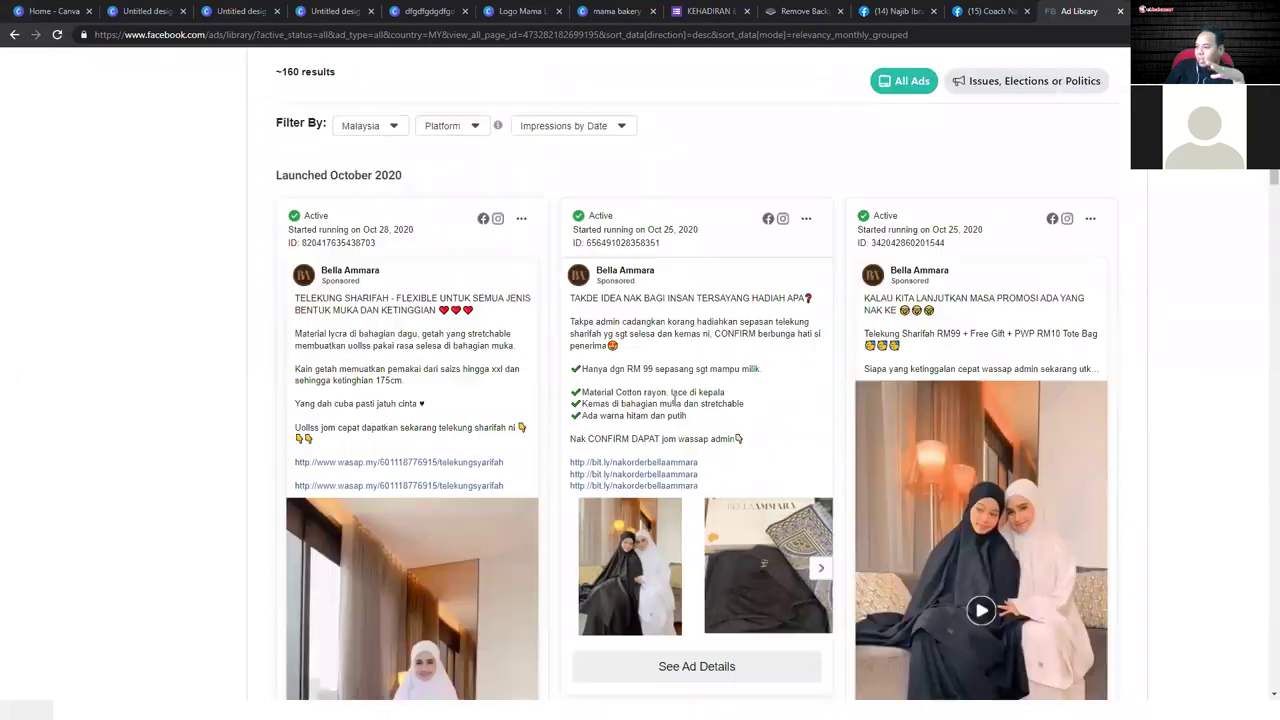
# - Examine the remaining Bella Ammara ads through those launched in July 2020, comparing their creatives, start dates and offers
pyautogui.scroll(-2, 815, 255)
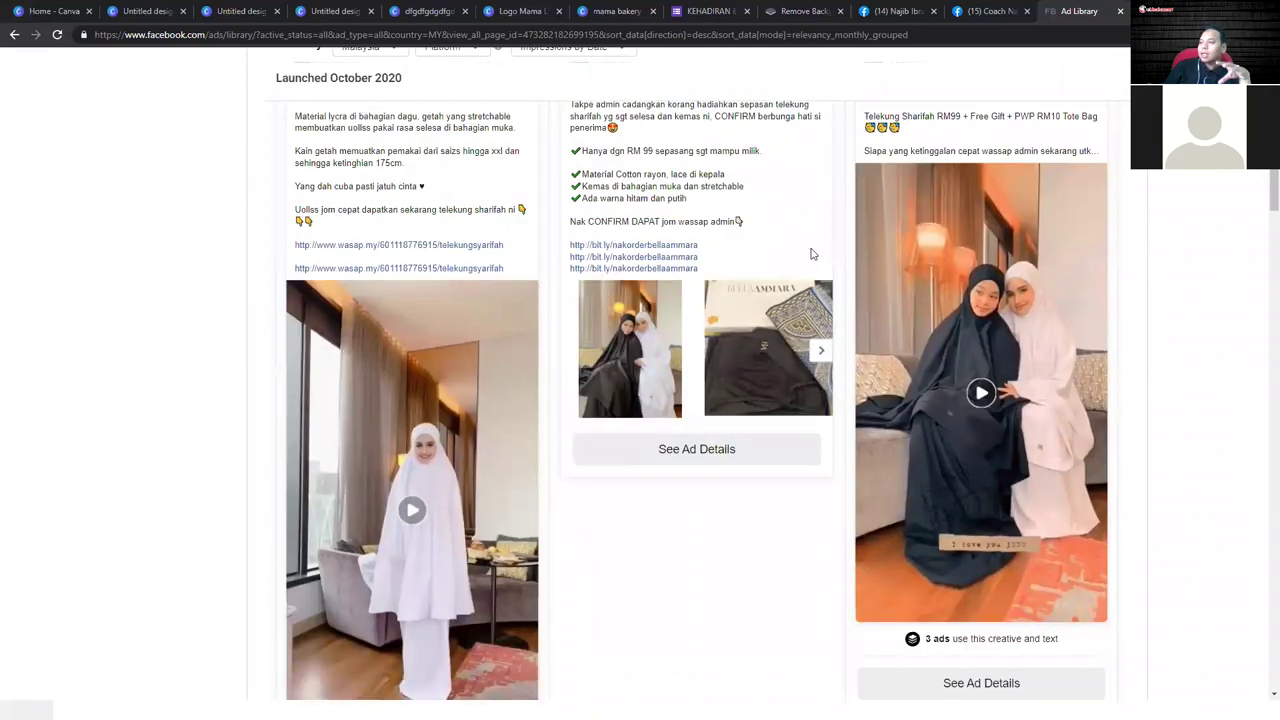
pyautogui.scroll(-3, 940, 300)
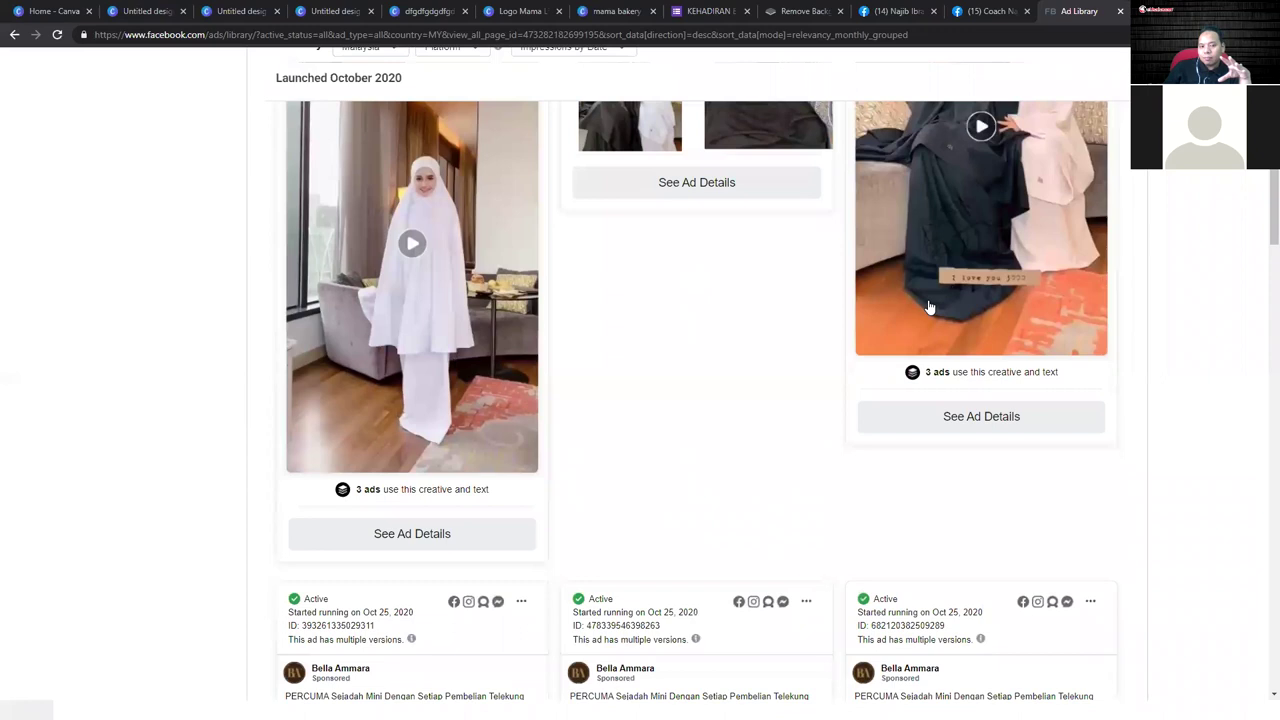
pyautogui.scroll(-6, 931, 313)
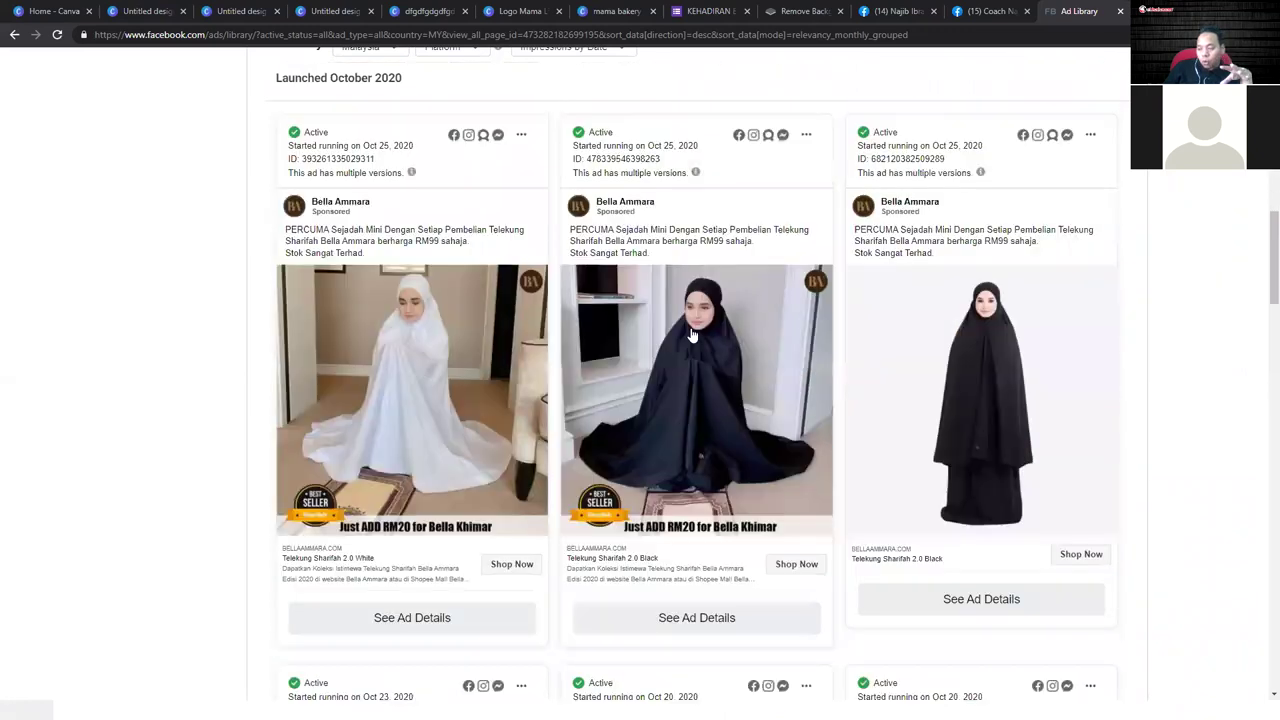
pyautogui.scroll(-3, 682, 348)
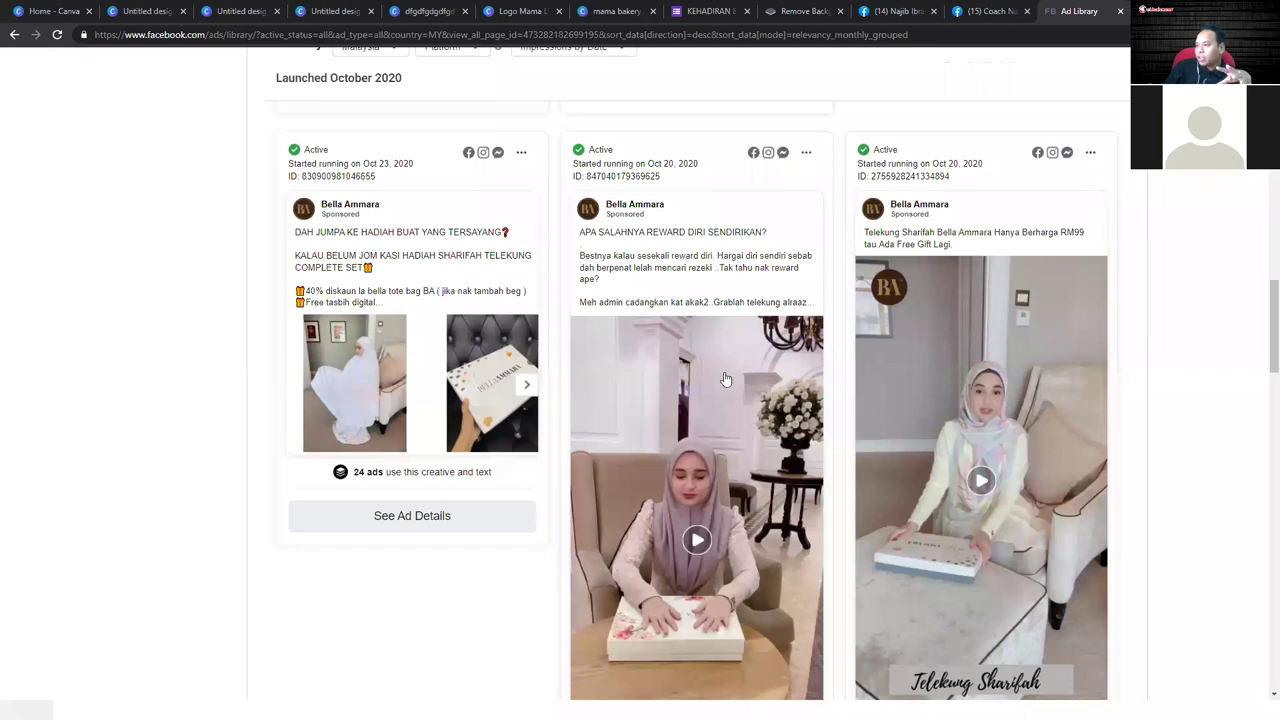
pyautogui.scroll(-10, 480, 330)
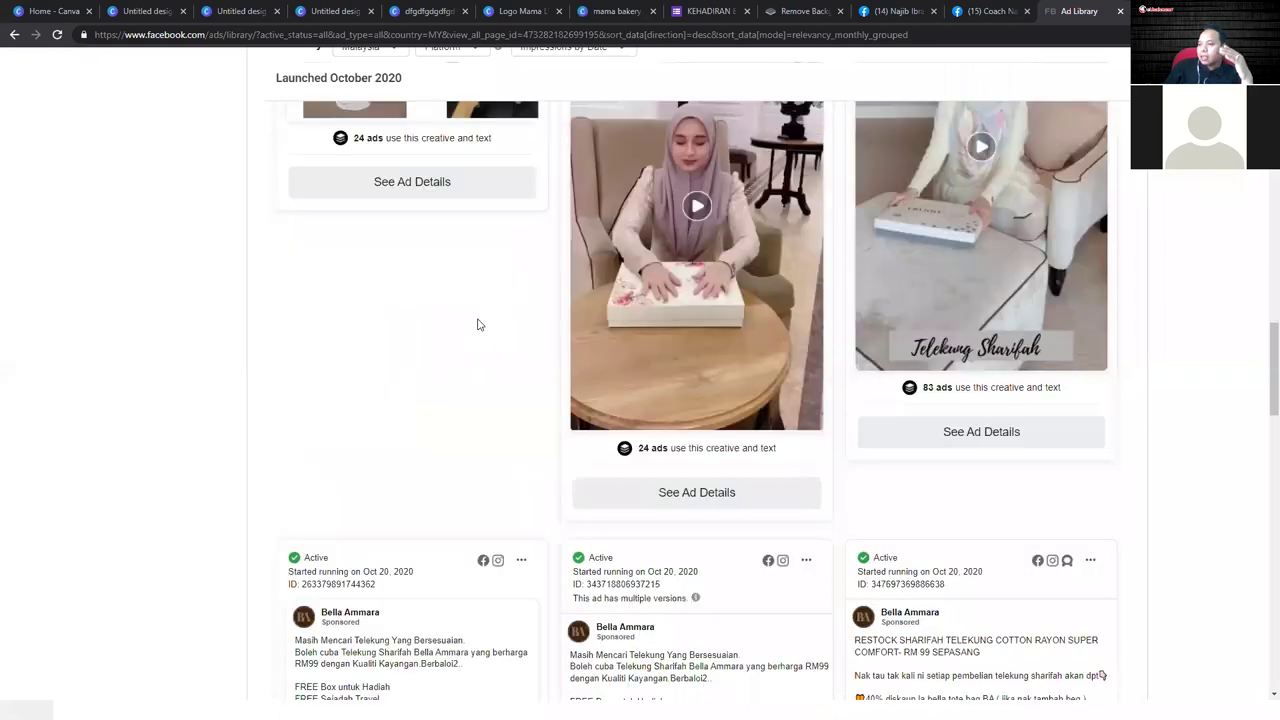
pyautogui.scroll(-10, 531, 342)
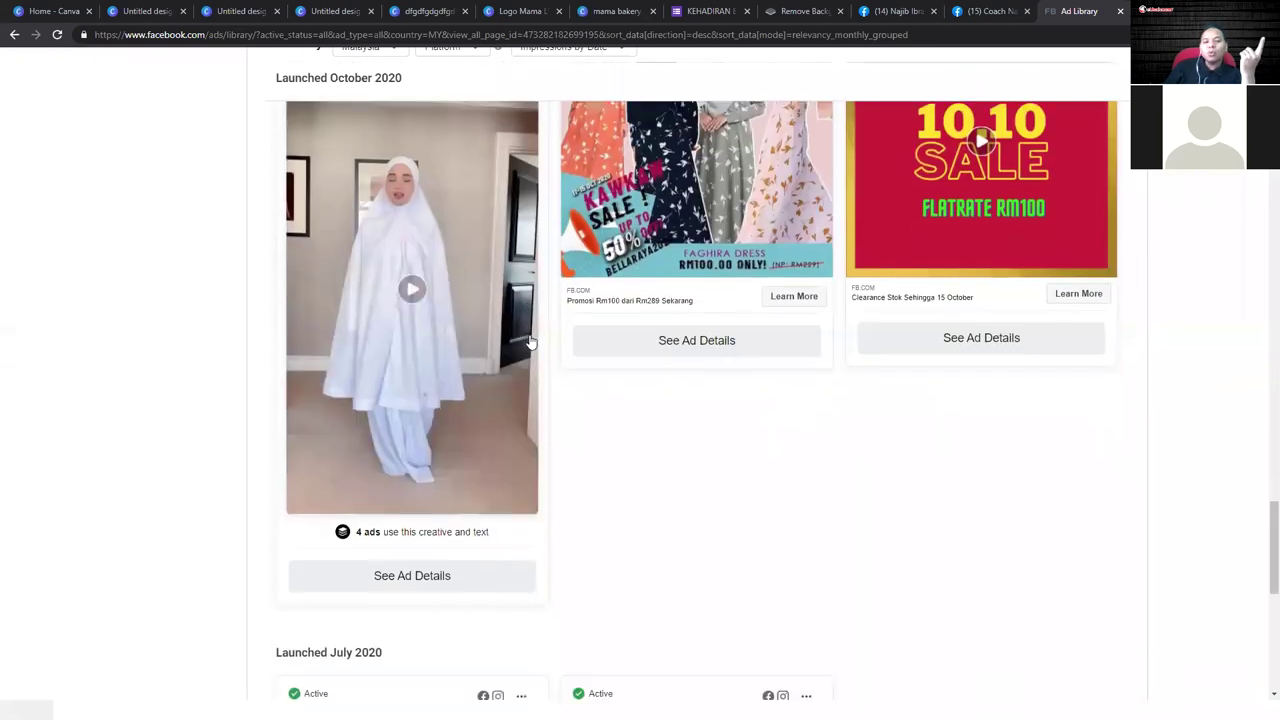
pyautogui.scroll(-2, 535, 360)
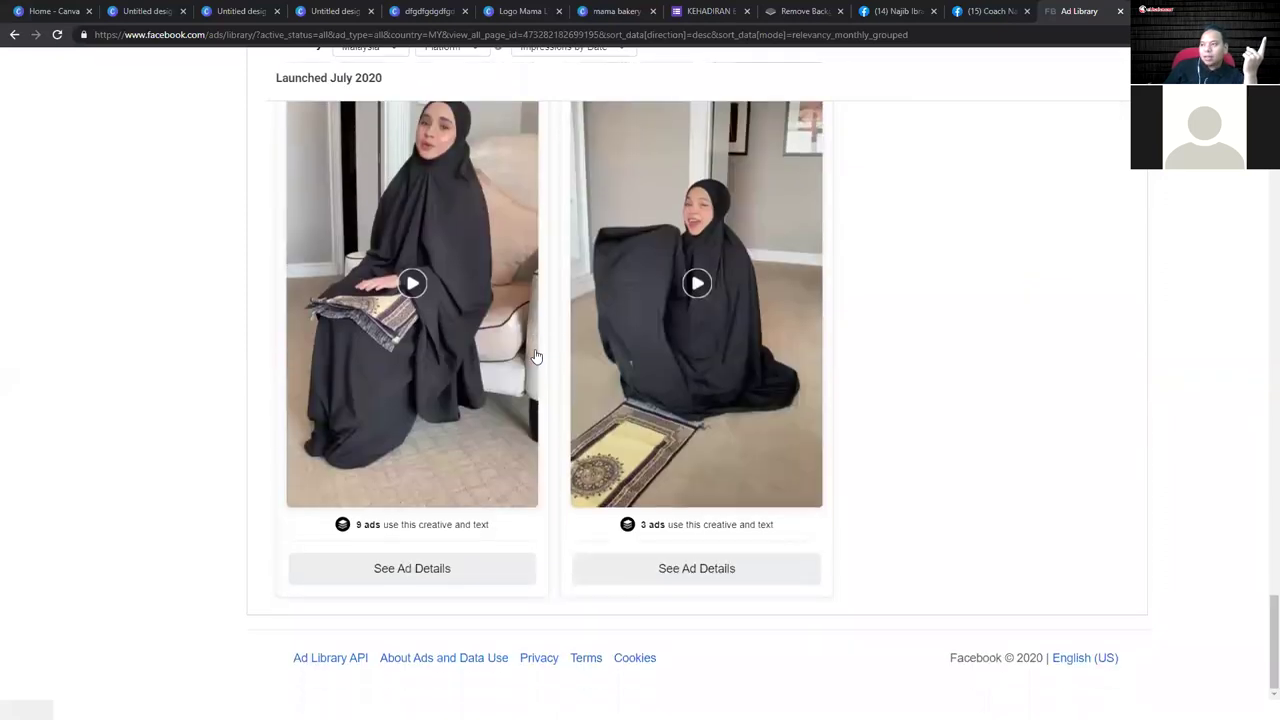
pyautogui.scroll(4, 535, 358)
pyautogui.scroll(4, 543, 352)
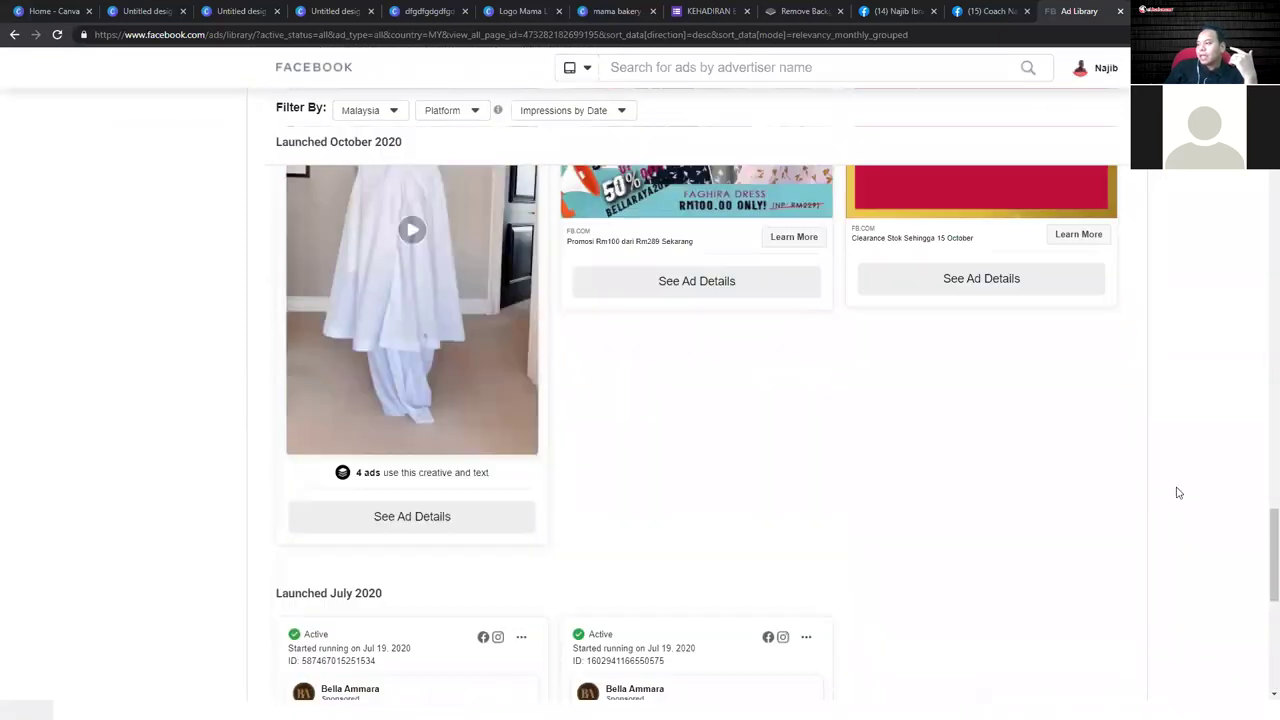
pyautogui.scroll(5, 1260, 523)
pyautogui.scroll(10, 1260, 226)
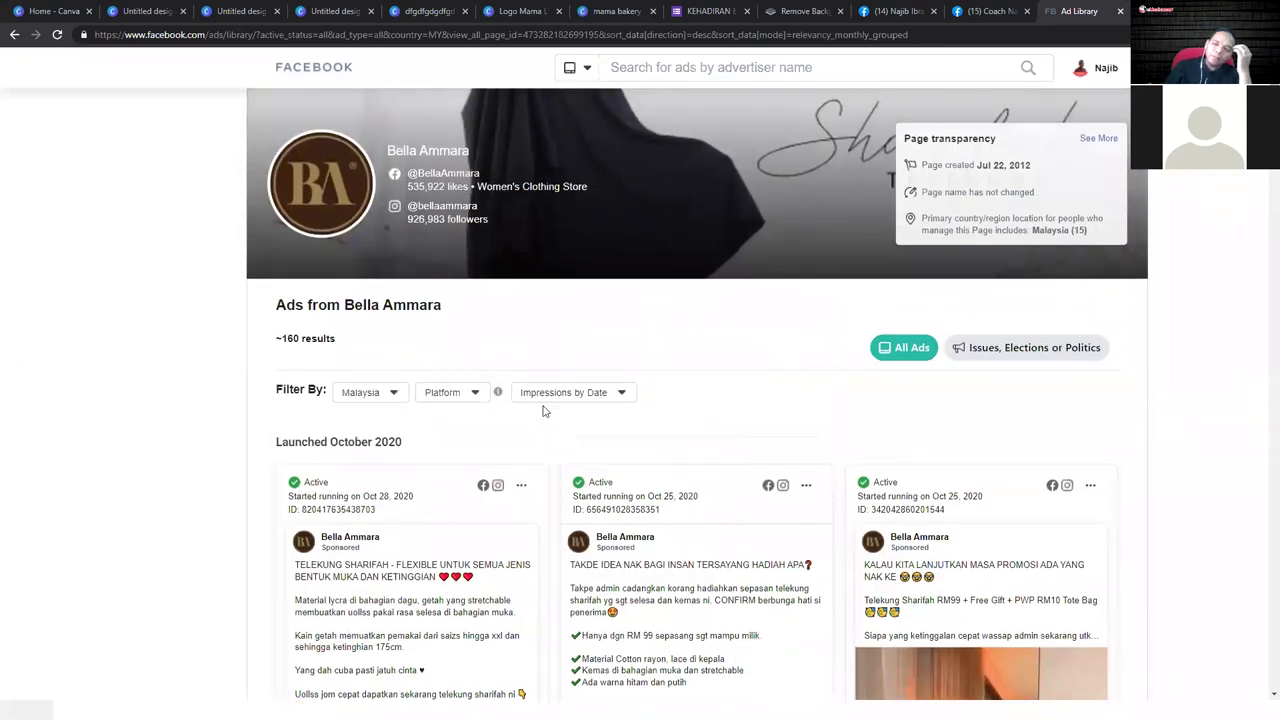
# - Open the ads of Jamumall.com from the recent advertiser searches and look through its October and September 2020 creatives
pyautogui.click(715, 68)
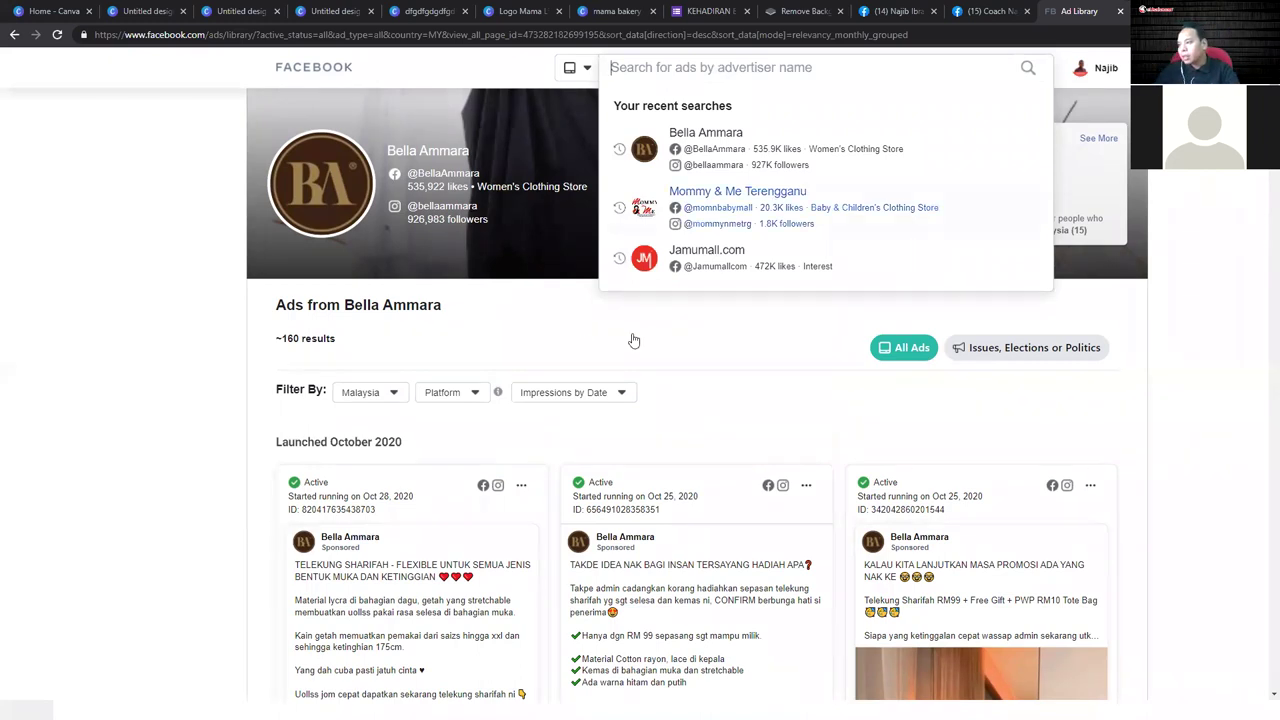
pyautogui.click(728, 262)
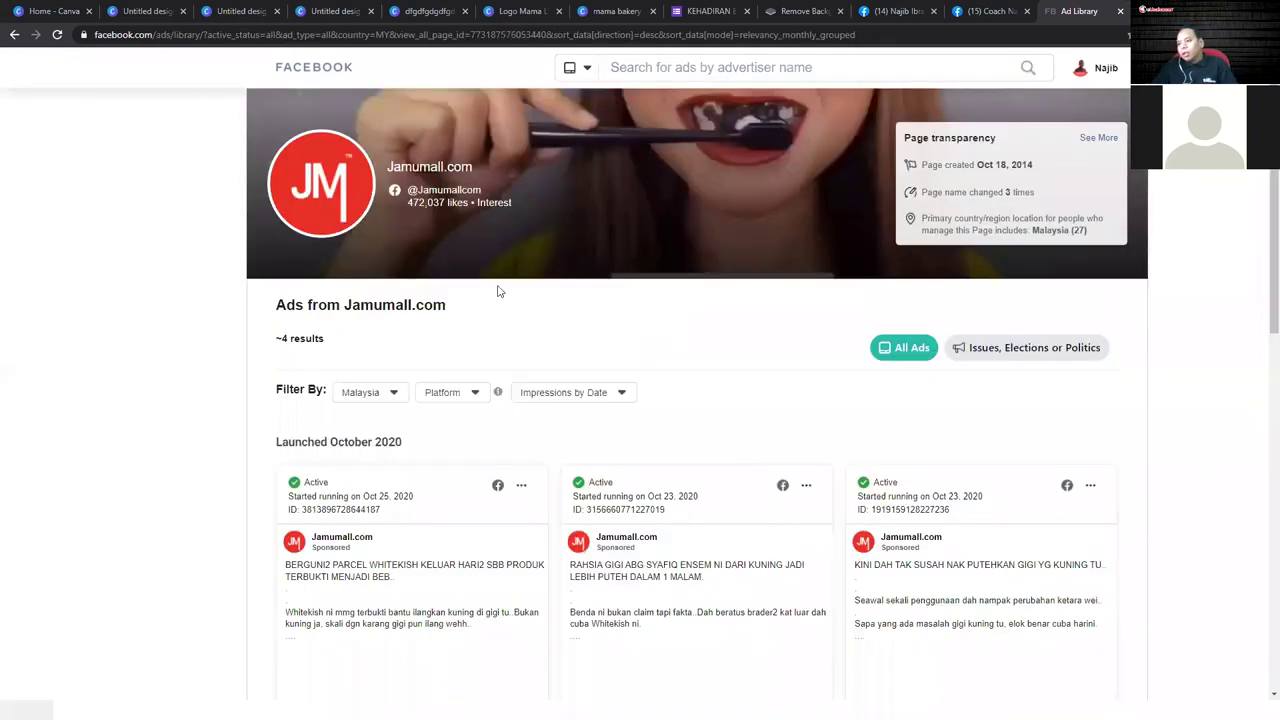
pyautogui.scroll(-2, 417, 303)
pyautogui.scroll(-3, 417, 303)
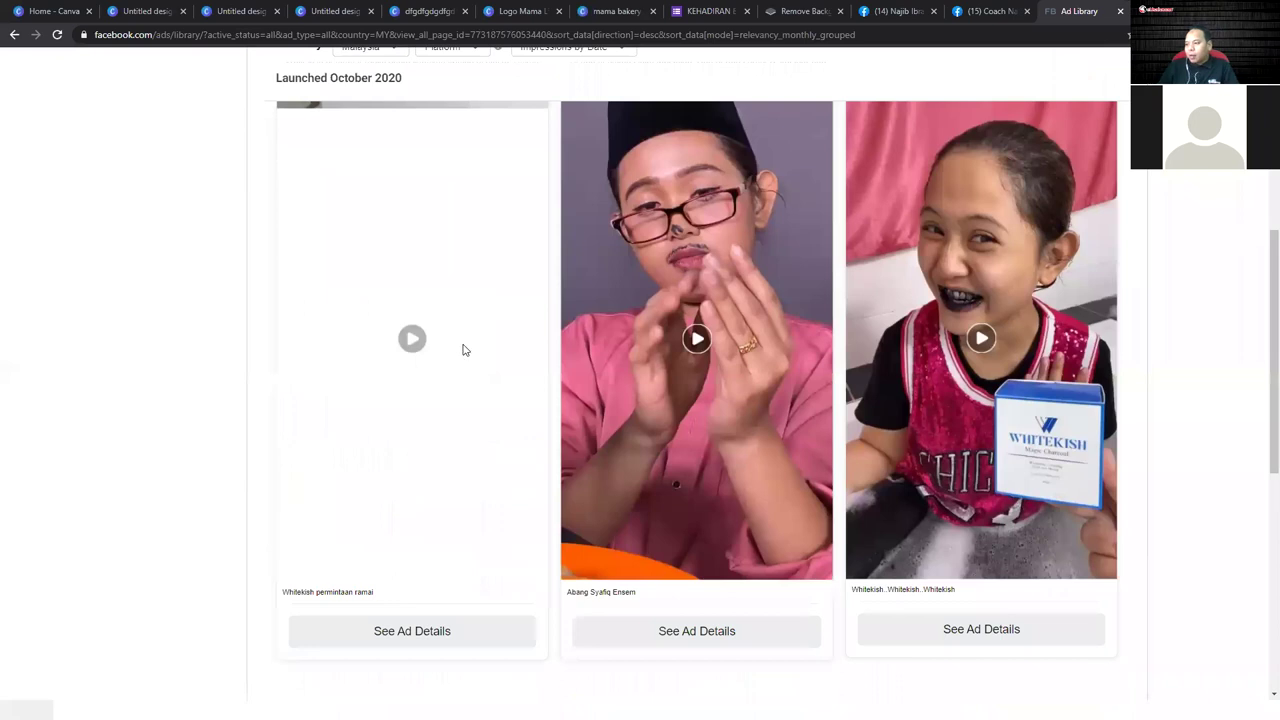
pyautogui.scroll(-7, 462, 345)
pyautogui.scroll(1, 530, 404)
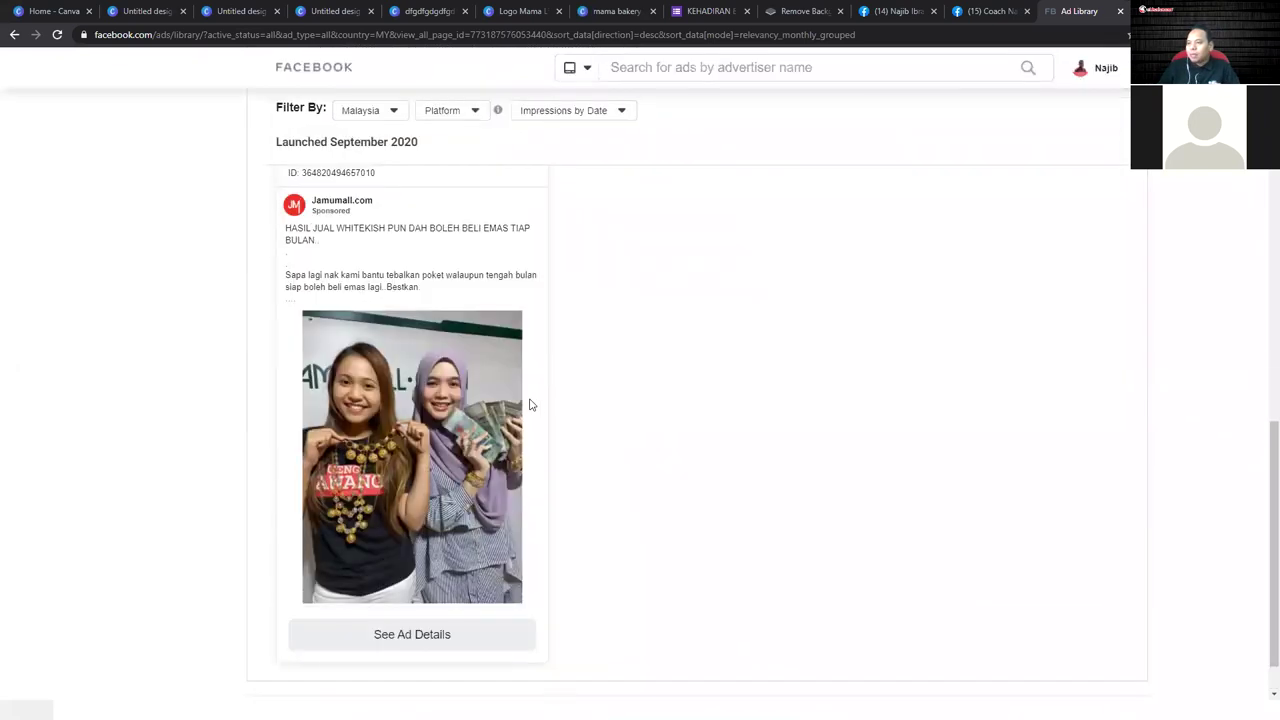
pyautogui.scroll(5, 518, 399)
pyautogui.scroll(-1, 460, 385)
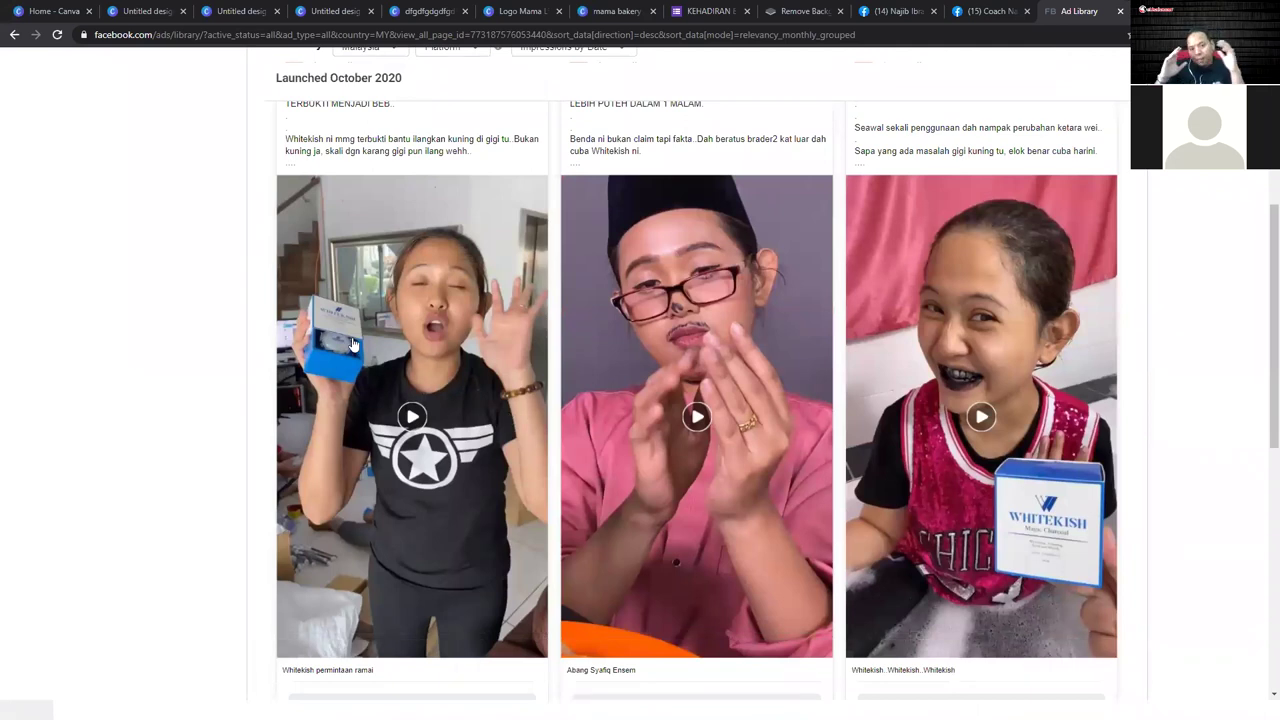
pyautogui.scroll(1, 378, 350)
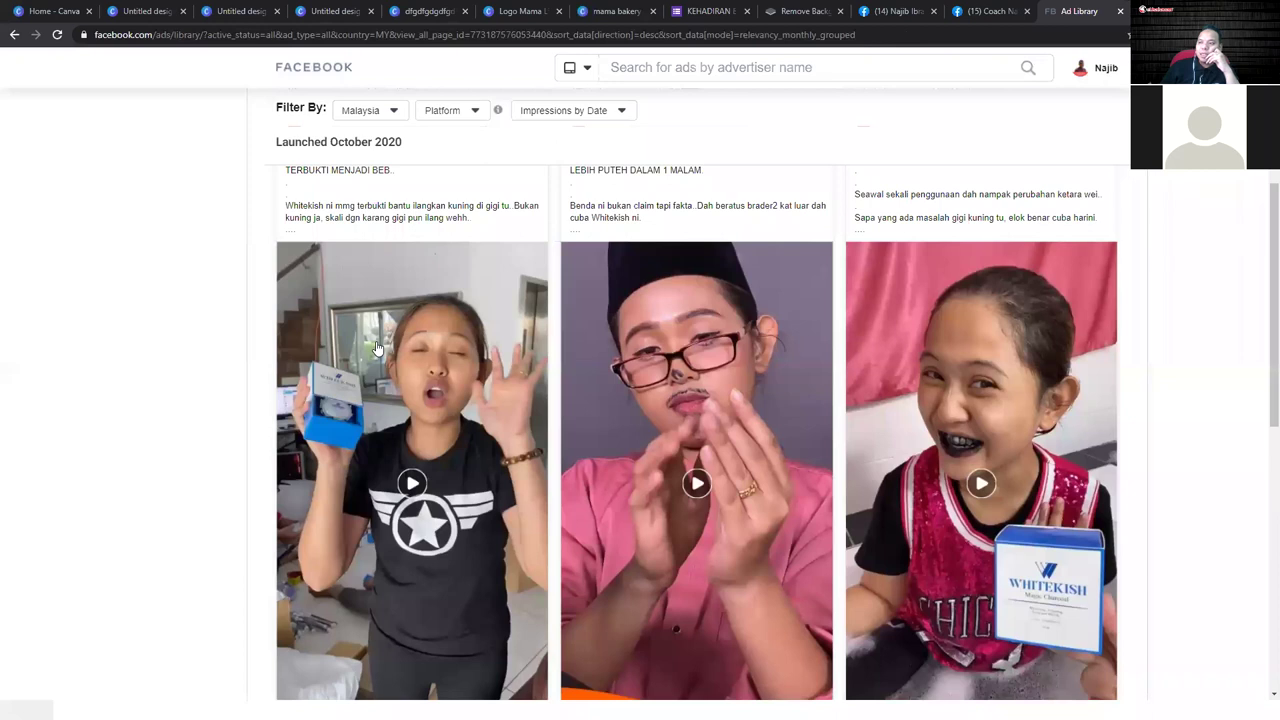
# - Read the headlines of Jamumall.com's three October 2020 ads, and expand the full captions of the two started on Oct 23
pyautogui.scroll(3, 378, 348)
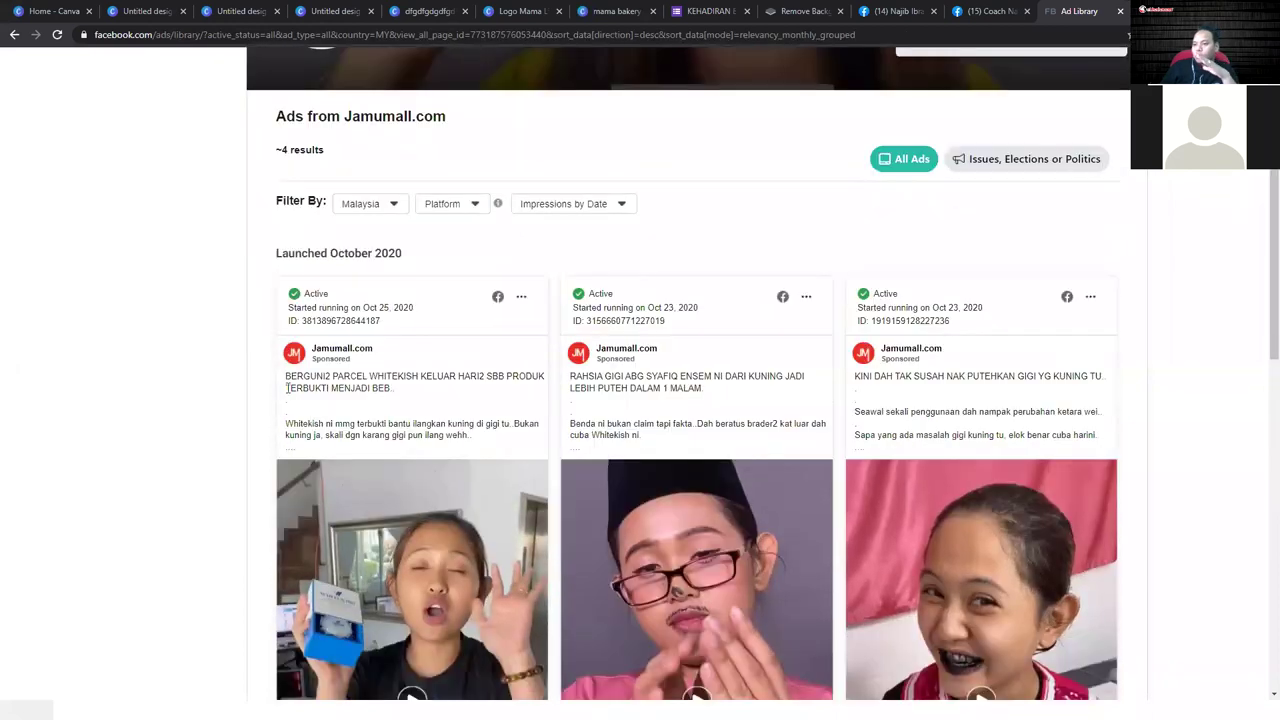
pyautogui.moveTo(283, 384); pyautogui.dragTo(445, 395)
pyautogui.moveTo(573, 383); pyautogui.dragTo(708, 392)
pyautogui.moveTo(856, 378); pyautogui.dragTo(1098, 378)
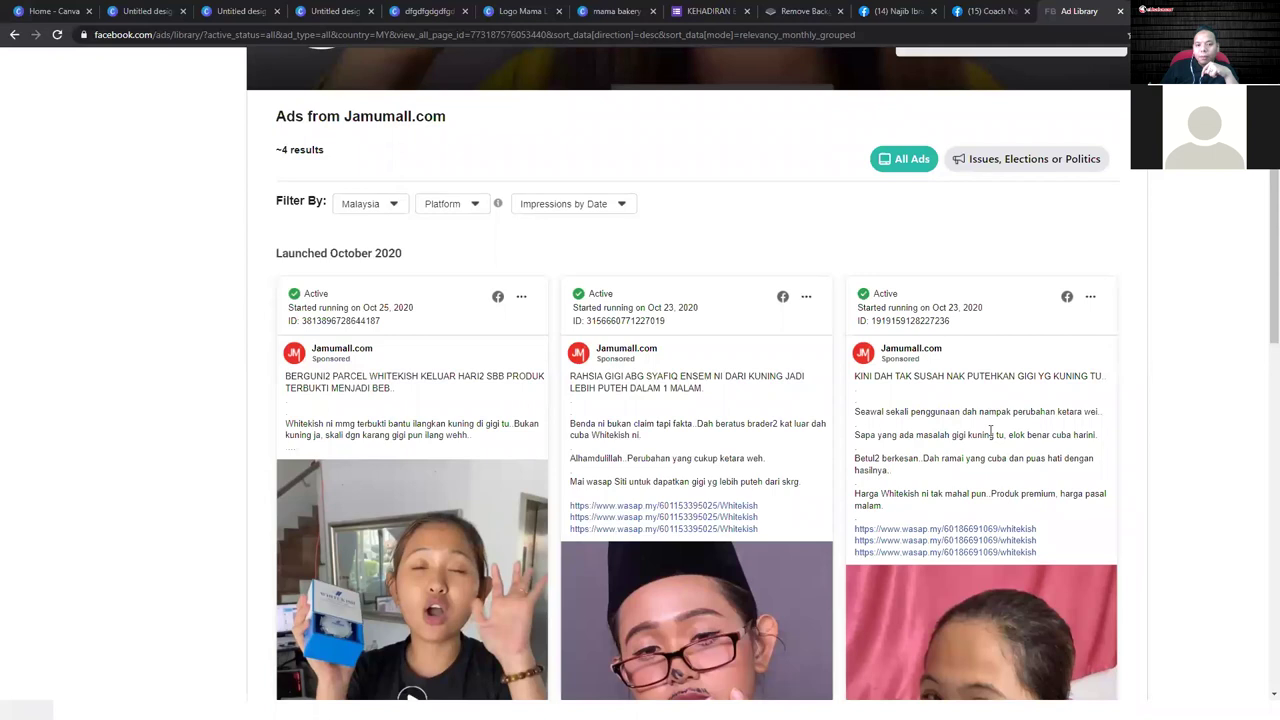
pyautogui.scroll(-2, 983, 425)
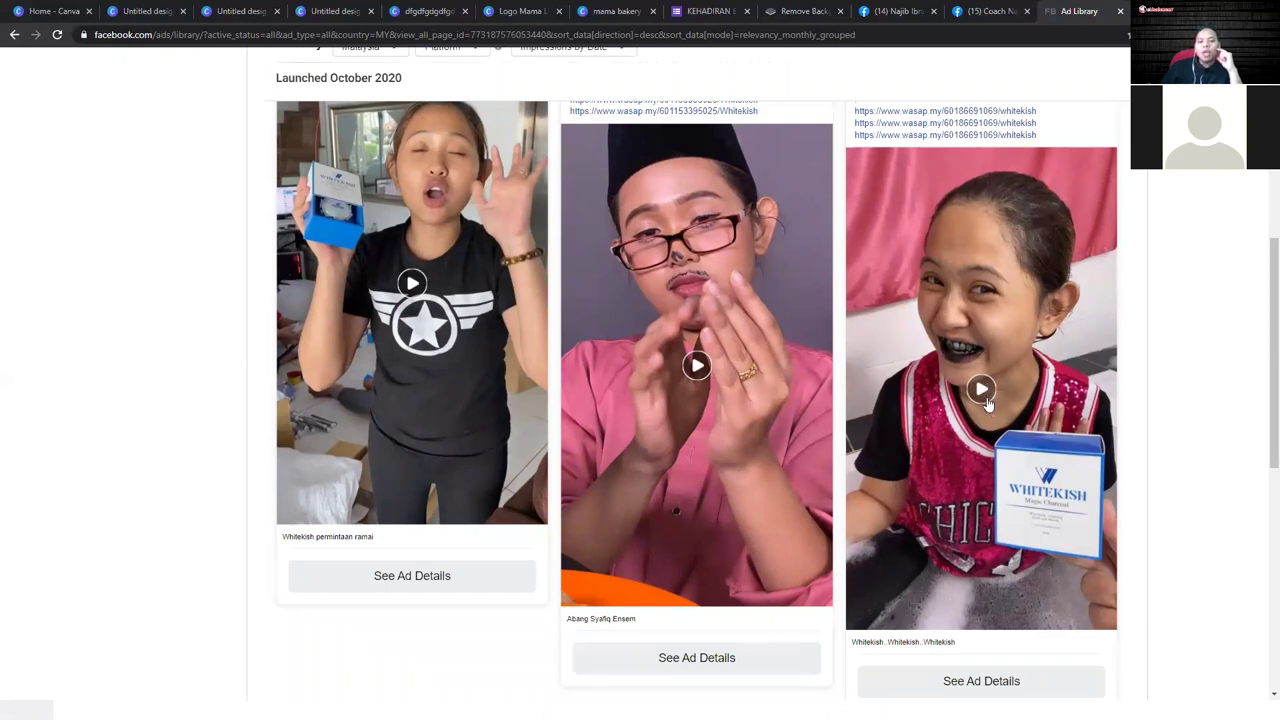
pyautogui.scroll(-3, 986, 394)
pyautogui.scroll(5, 986, 394)
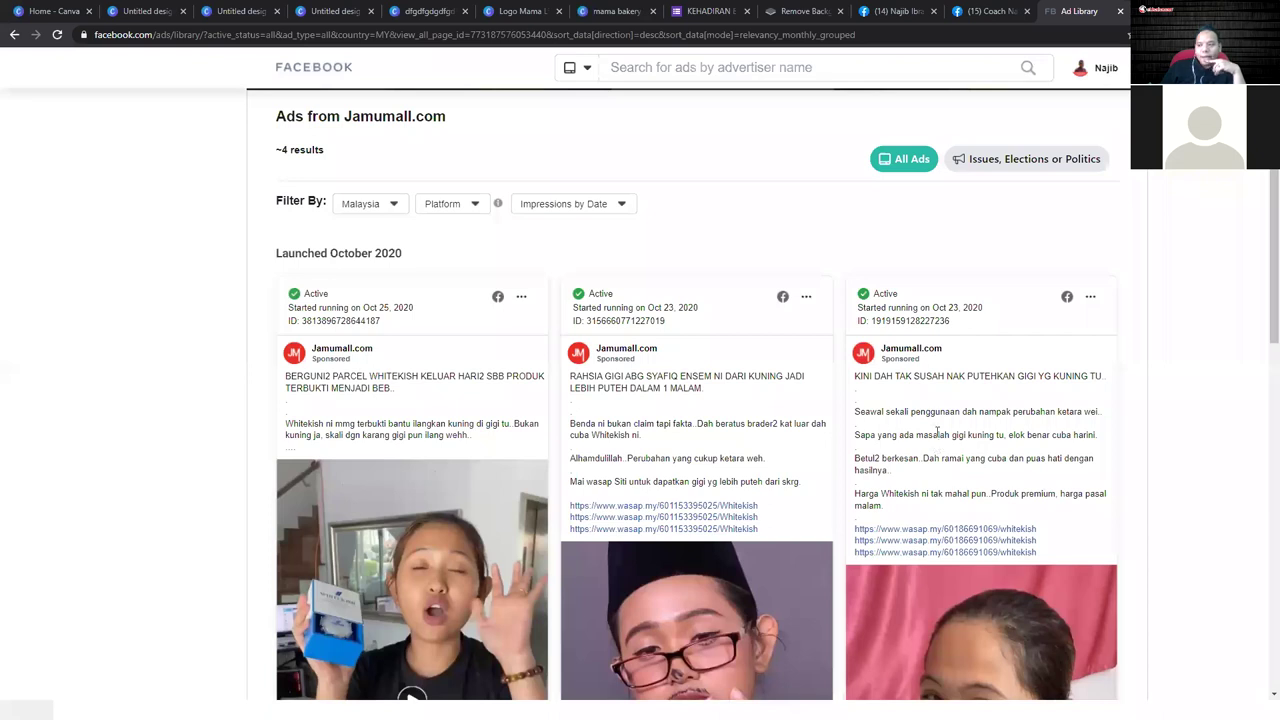
pyautogui.click(669, 67)
pyautogui.write('najib assa')
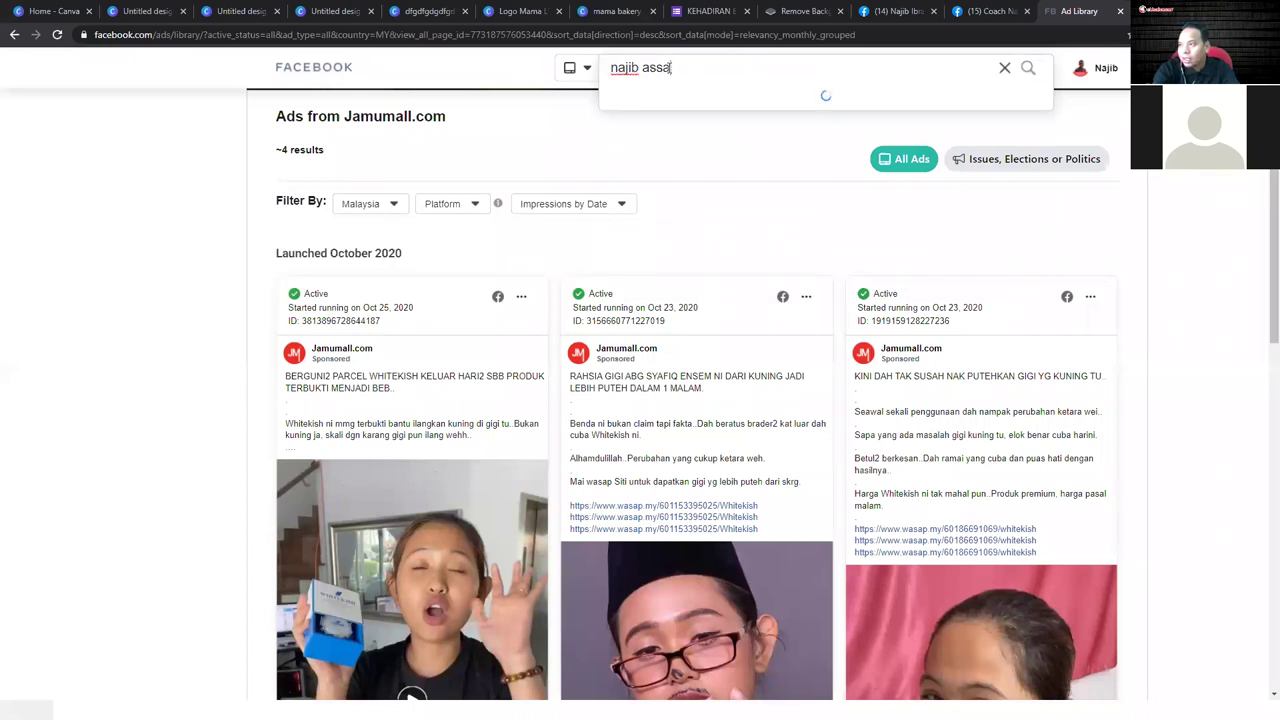
pyautogui.write('dok')
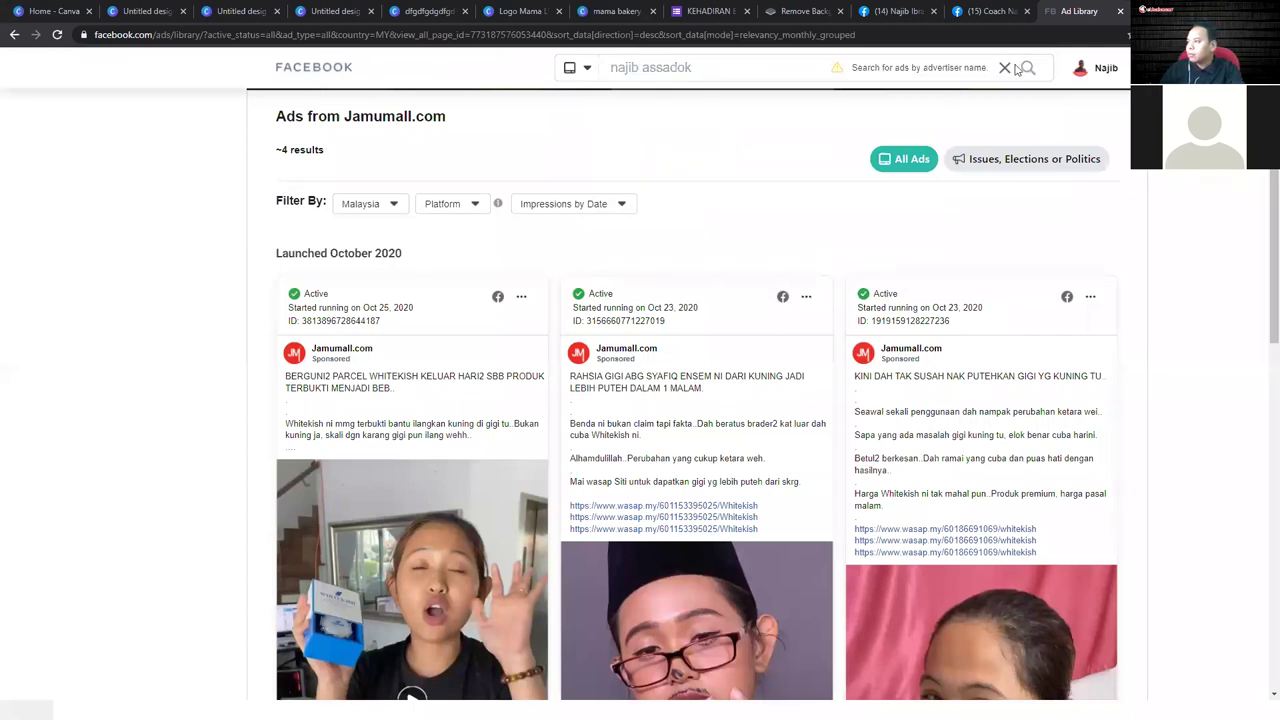
pyautogui.click(578, 70)
pyautogui.click(648, 68)
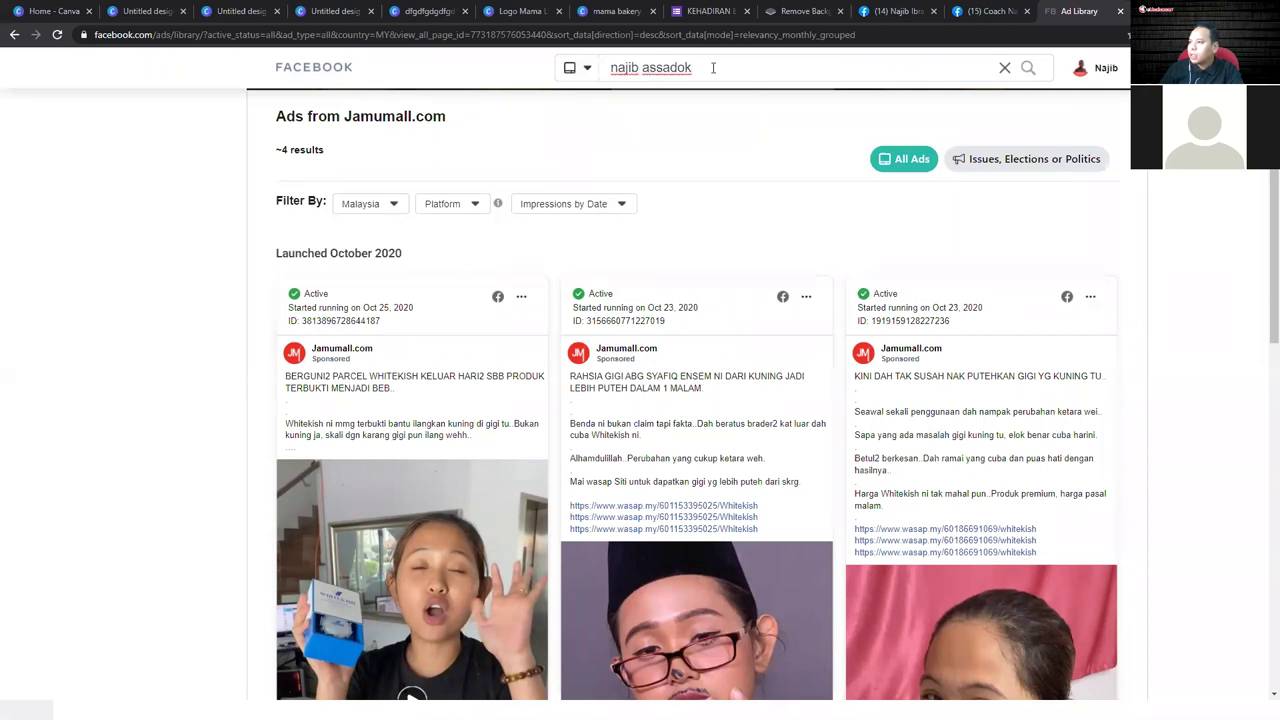
pyautogui.press('BackSpace')
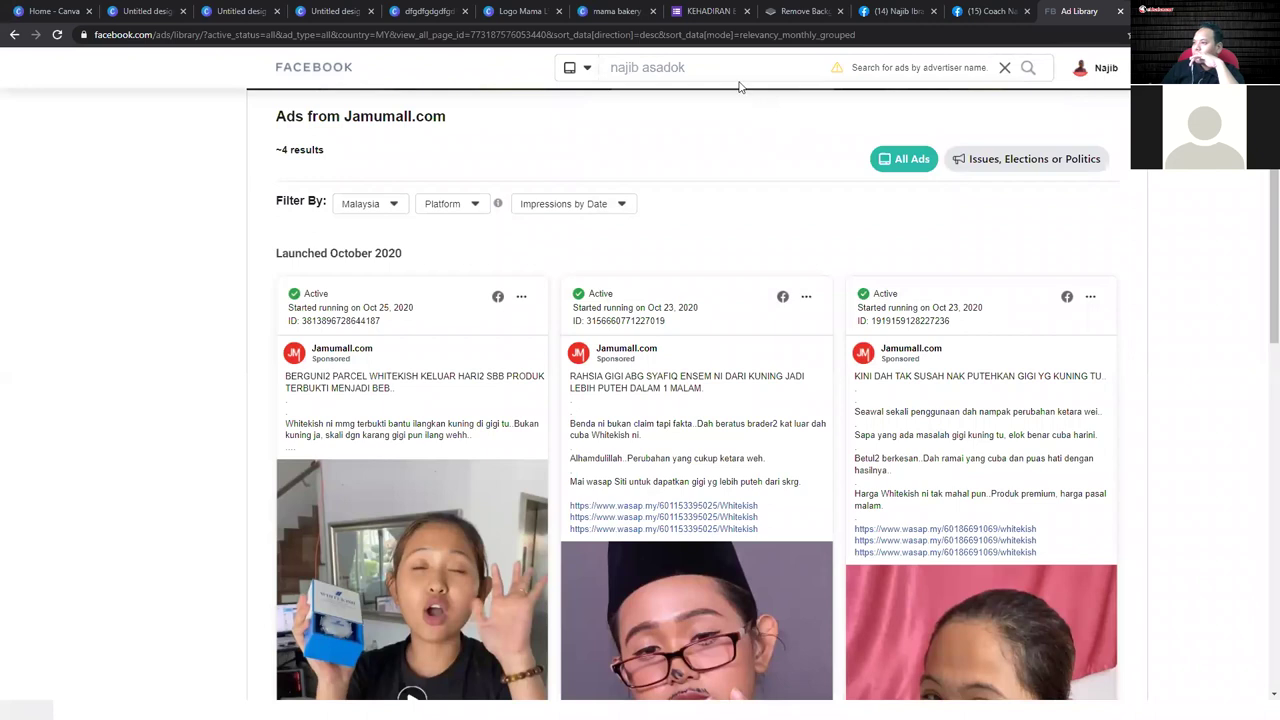
# - Check the spelling of the advertiser's name by searching Facebook for "najib as" from the Coach Najib Digital Learning Page
pyautogui.click(985, 11)
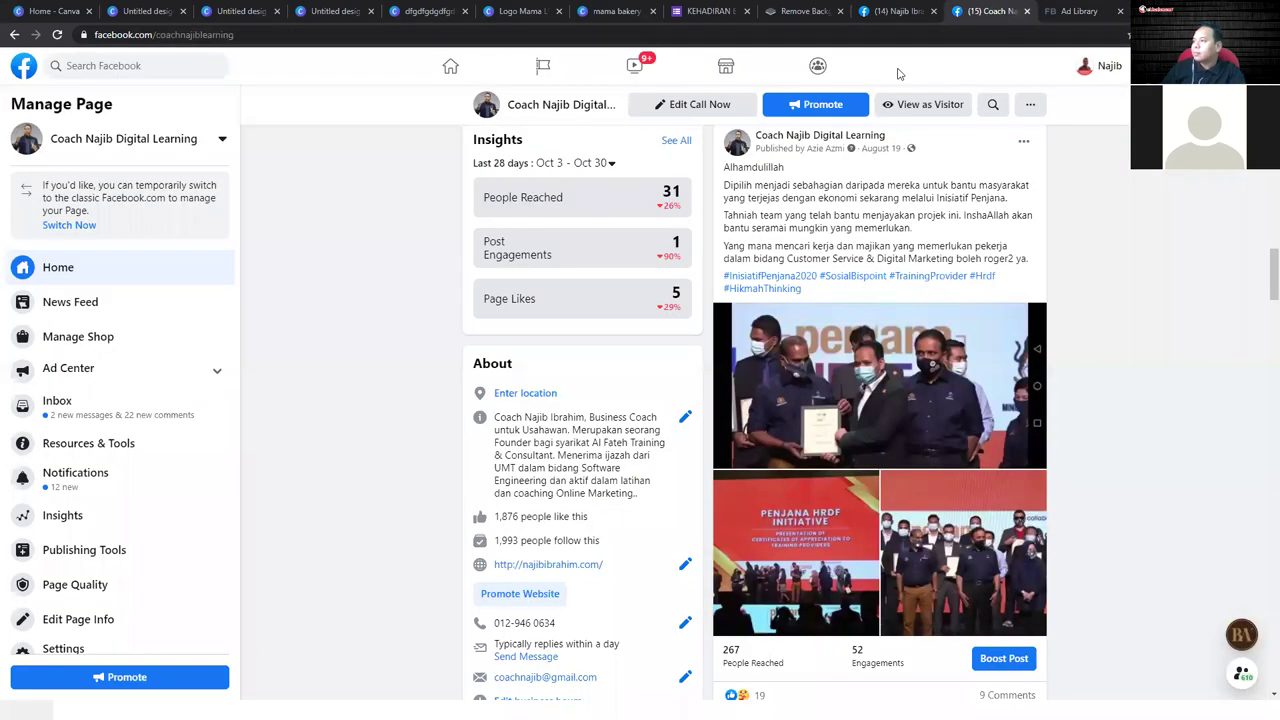
pyautogui.click(177, 64)
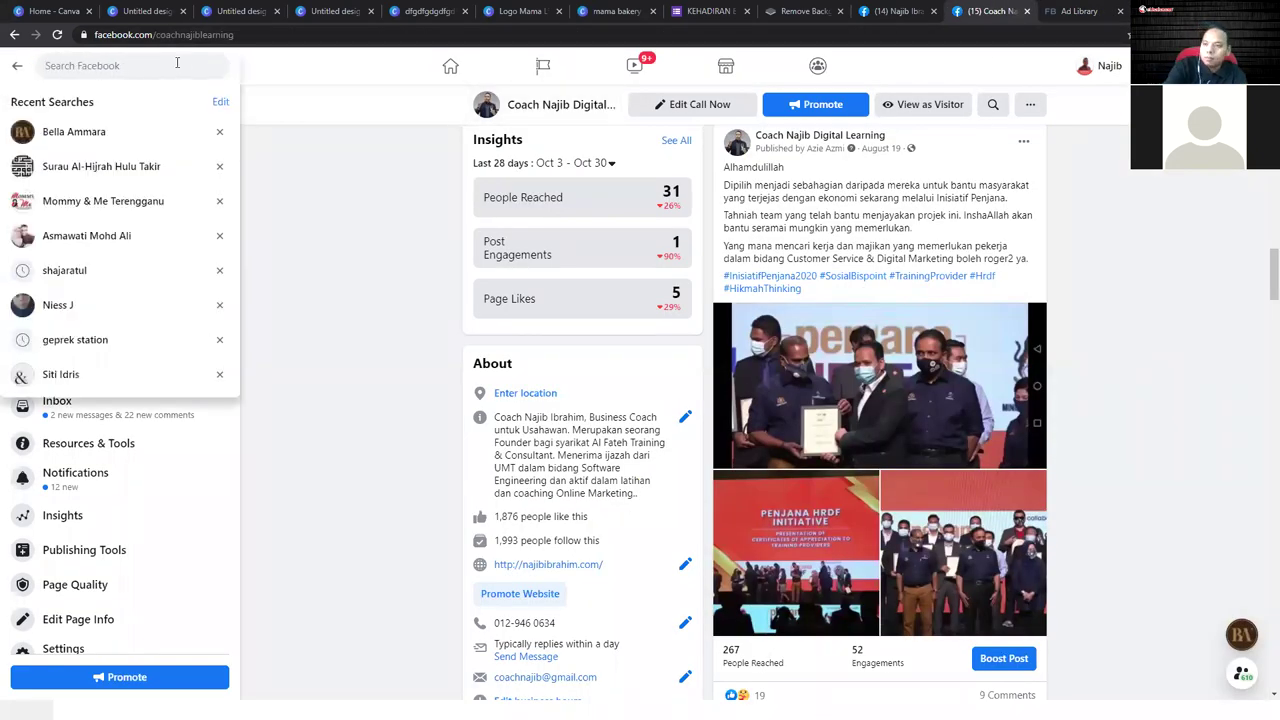
pyautogui.write('najib as')
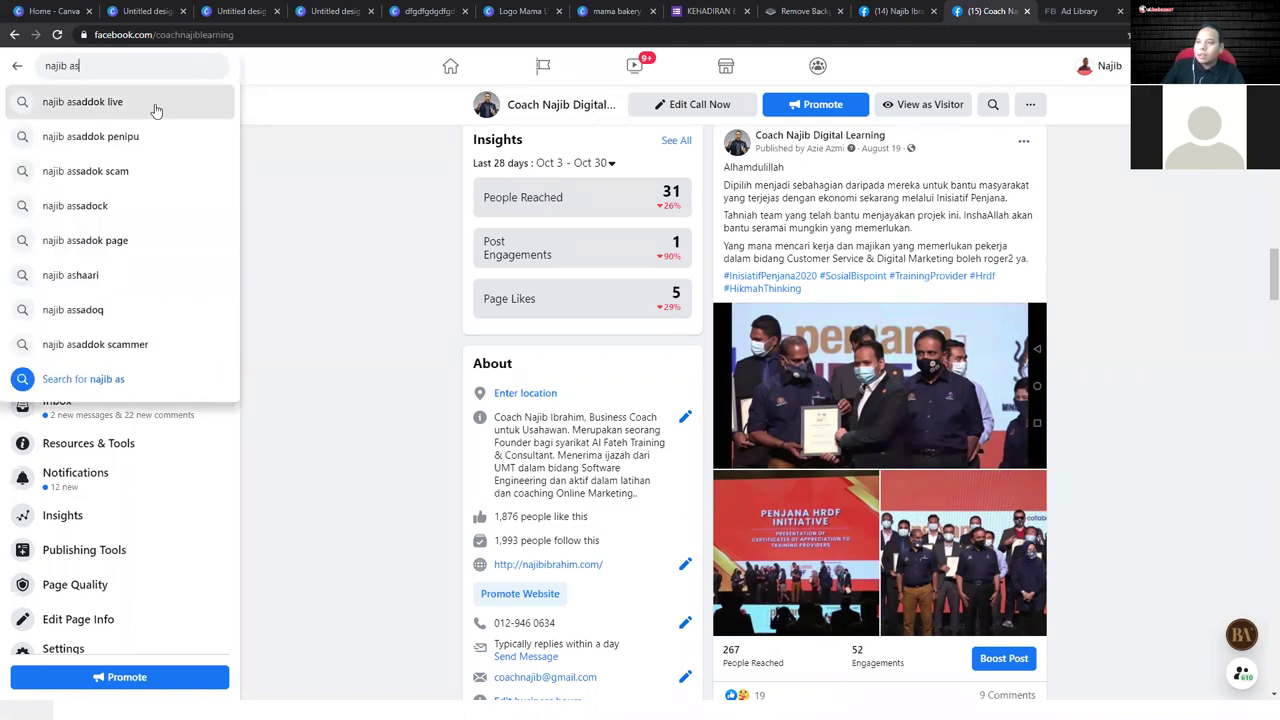
# - Return to the Ad Library, correct the advertiser search to "najib asaddok" and open Najib Asaddok's ads
pyautogui.click(1098, 10)
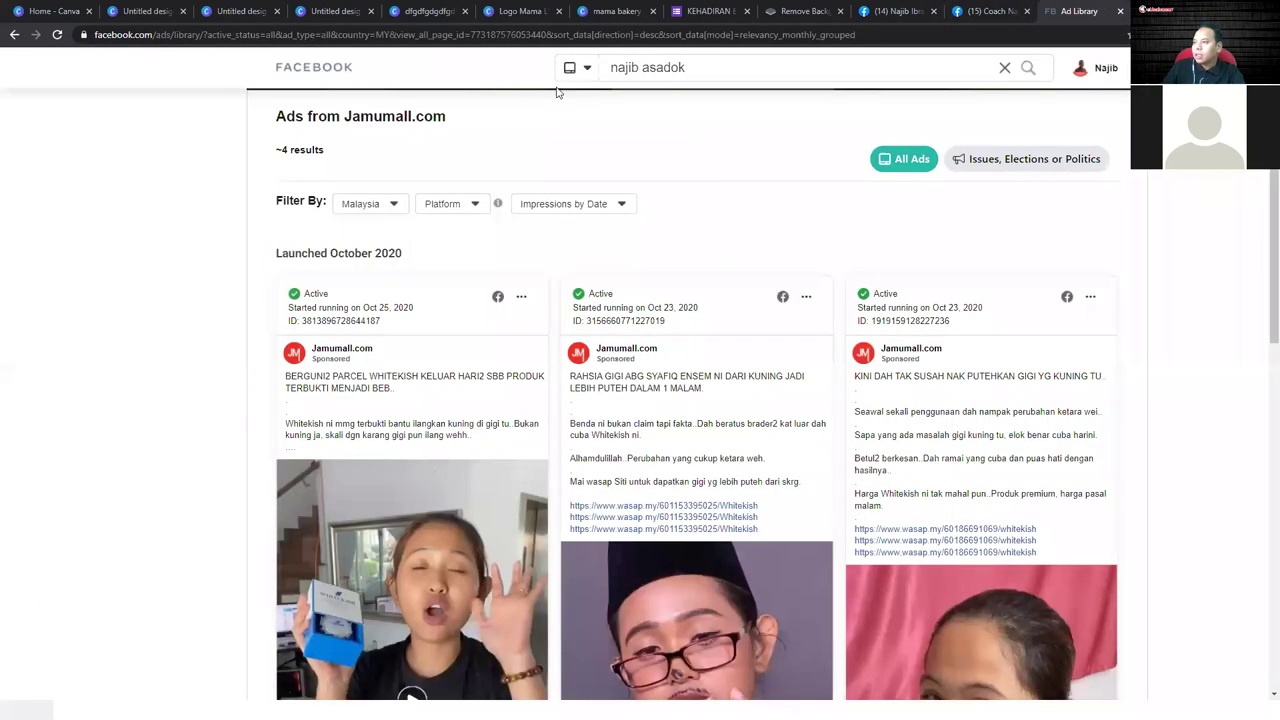
pyautogui.click(675, 67)
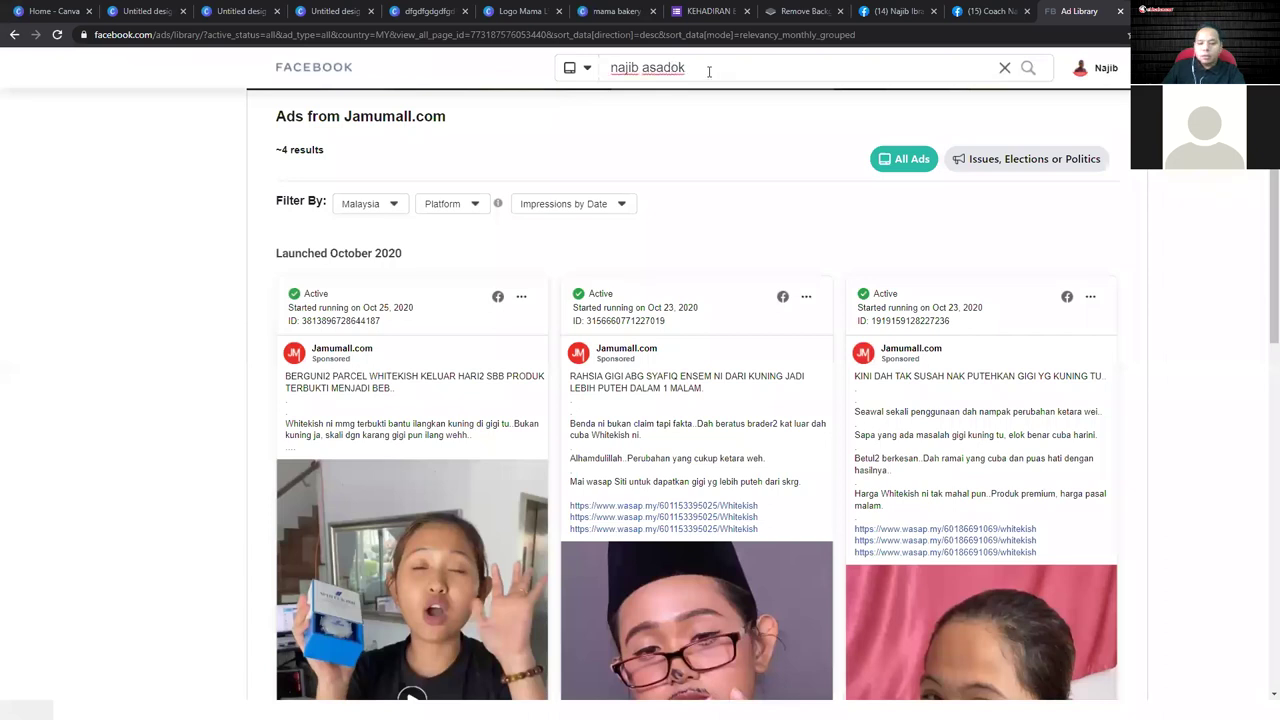
pyautogui.write('d')
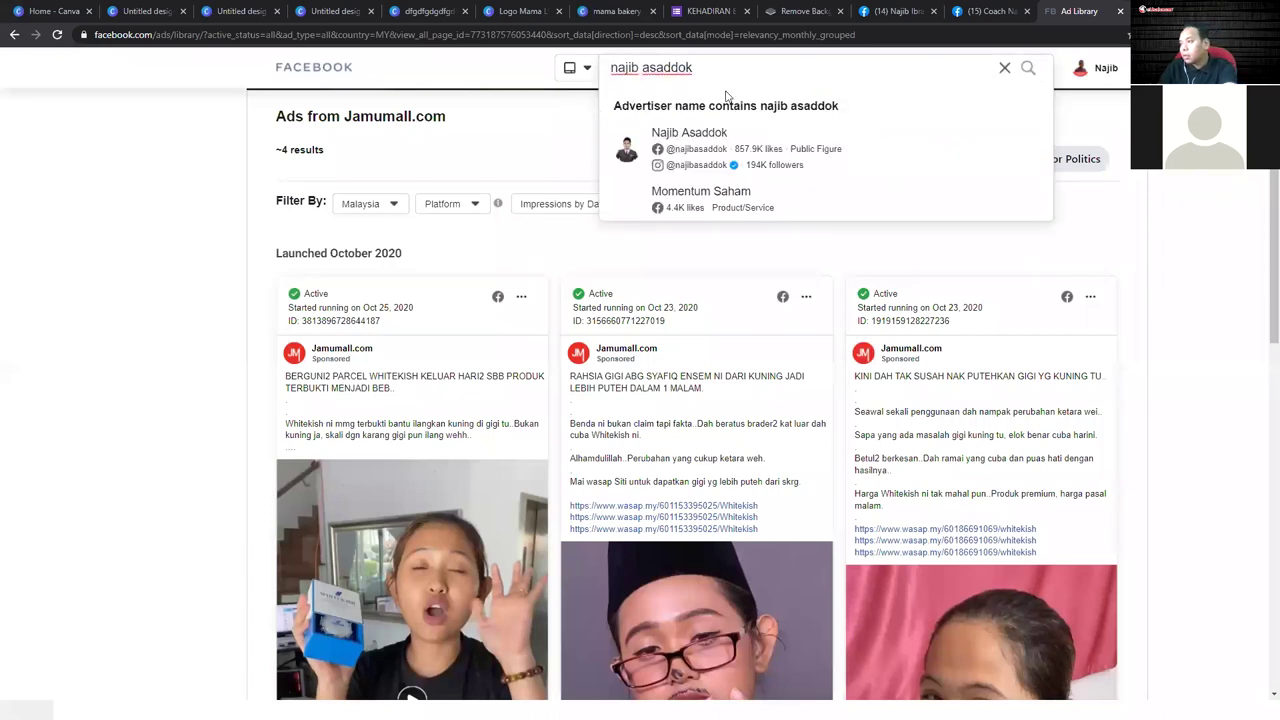
pyautogui.click(695, 136)
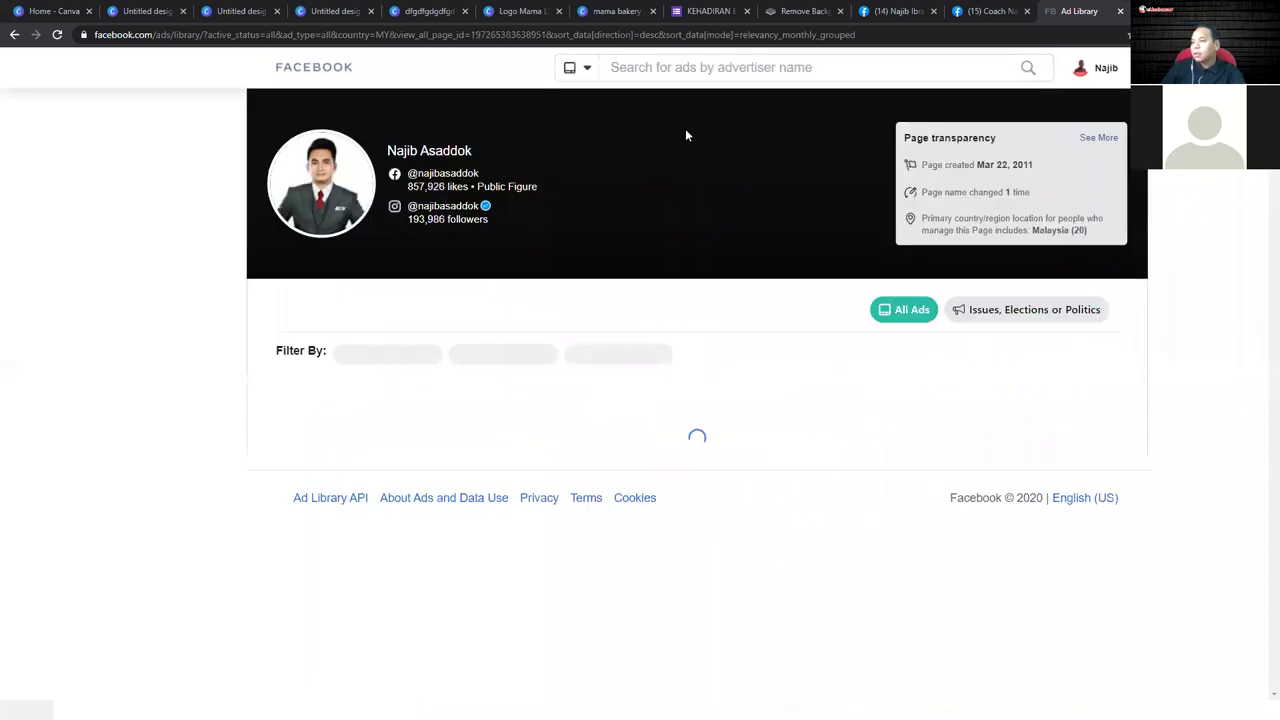
# - Look through Najib Asaddok's ads back to March 2020, and expand the captions of the second and third October 2020 ads
pyautogui.scroll(-15, 554, 423)
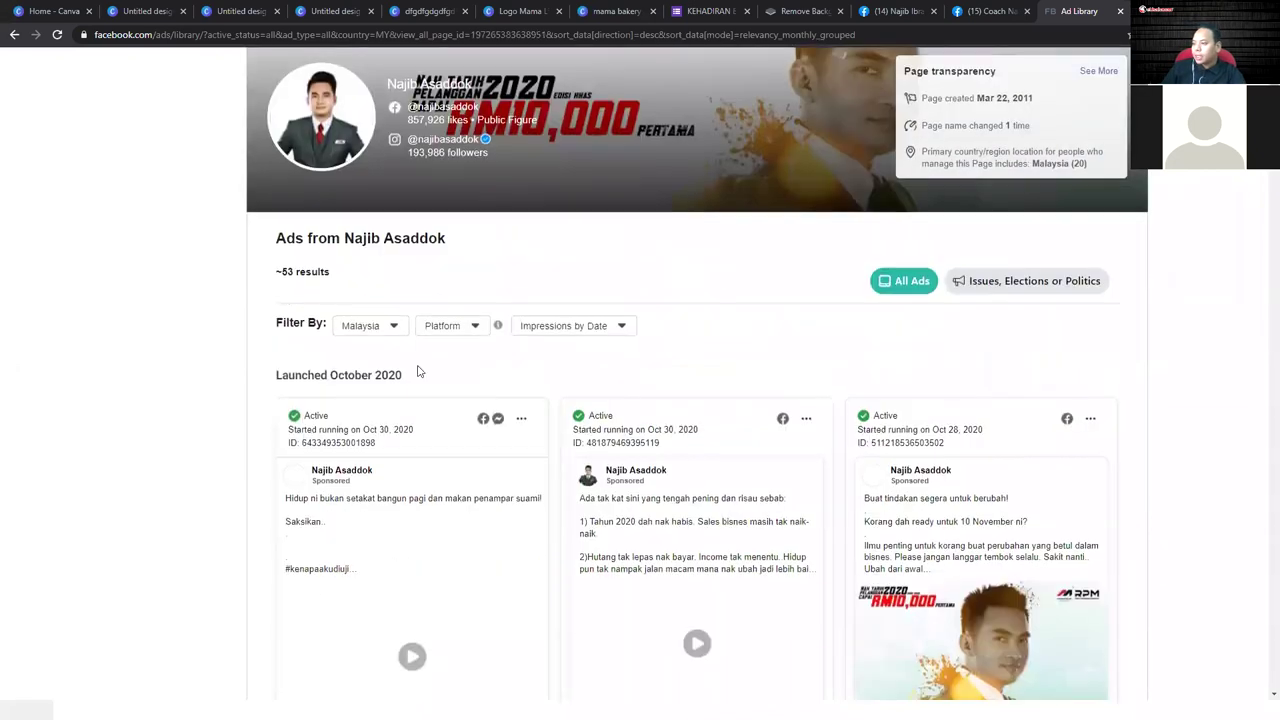
pyautogui.scroll(-12, 557, 426)
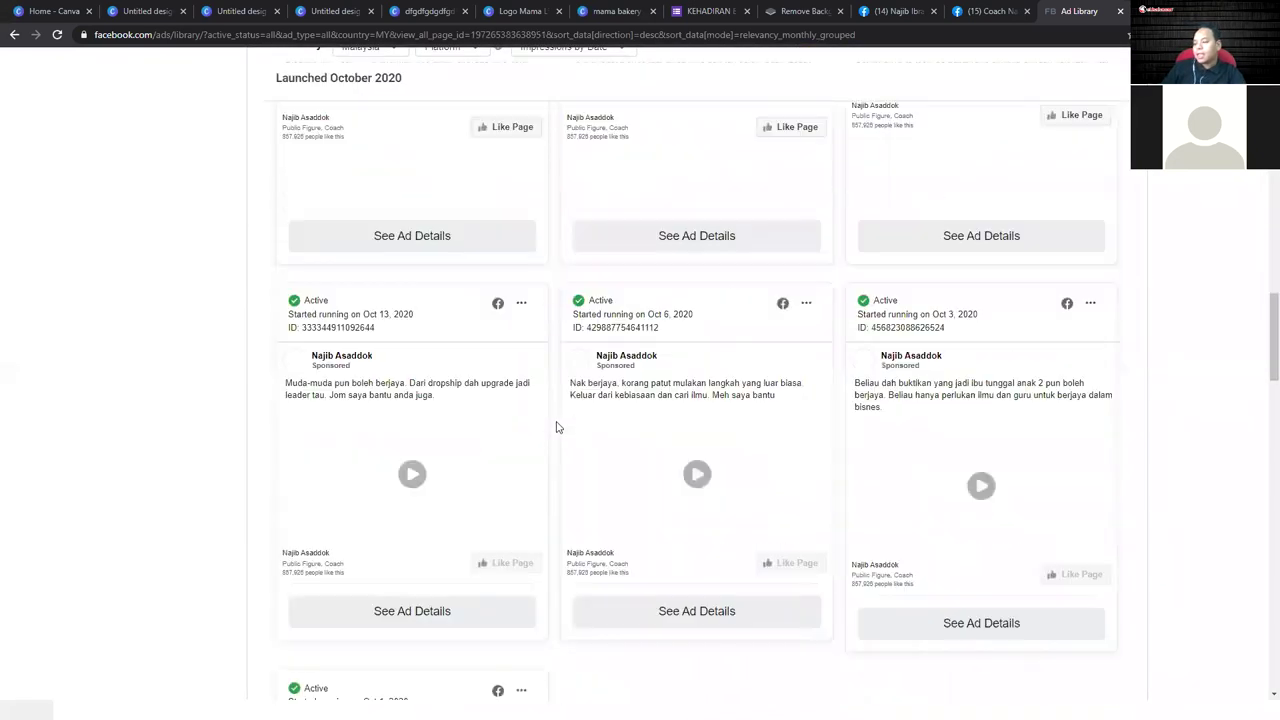
pyautogui.scroll(-5, 557, 445)
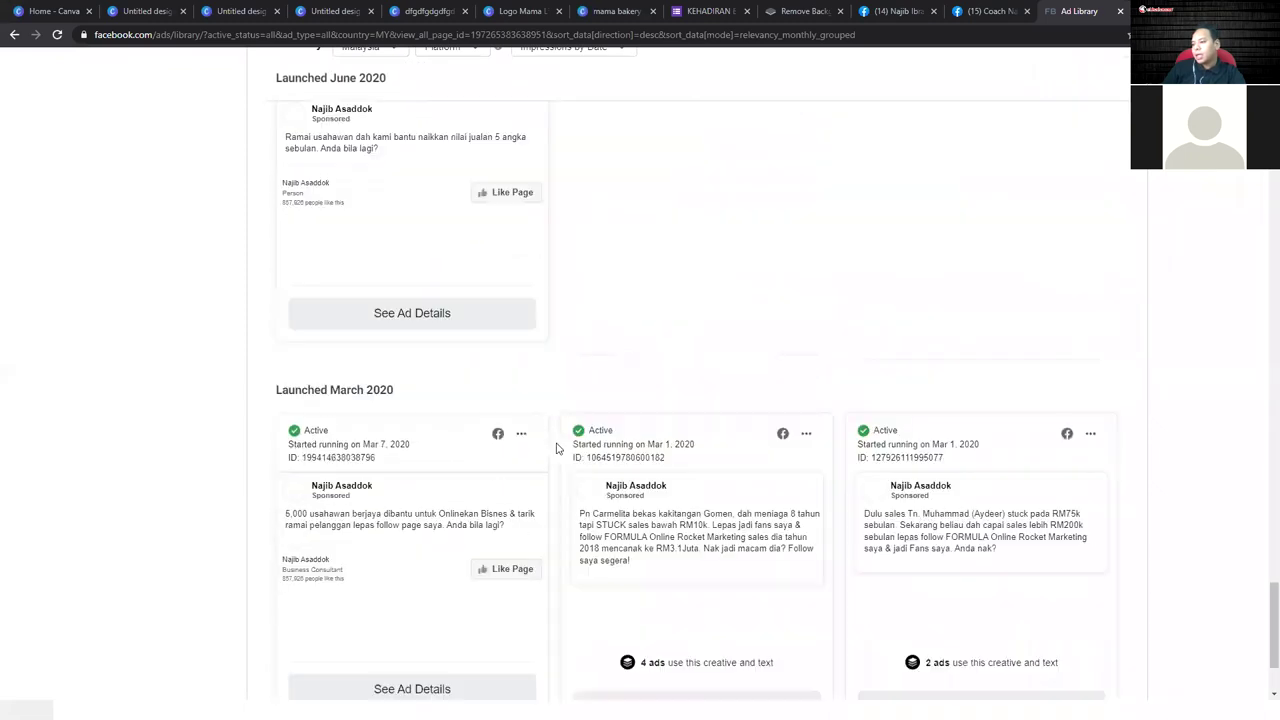
pyautogui.moveTo(1262, 565); pyautogui.dragTo(1262, 177)
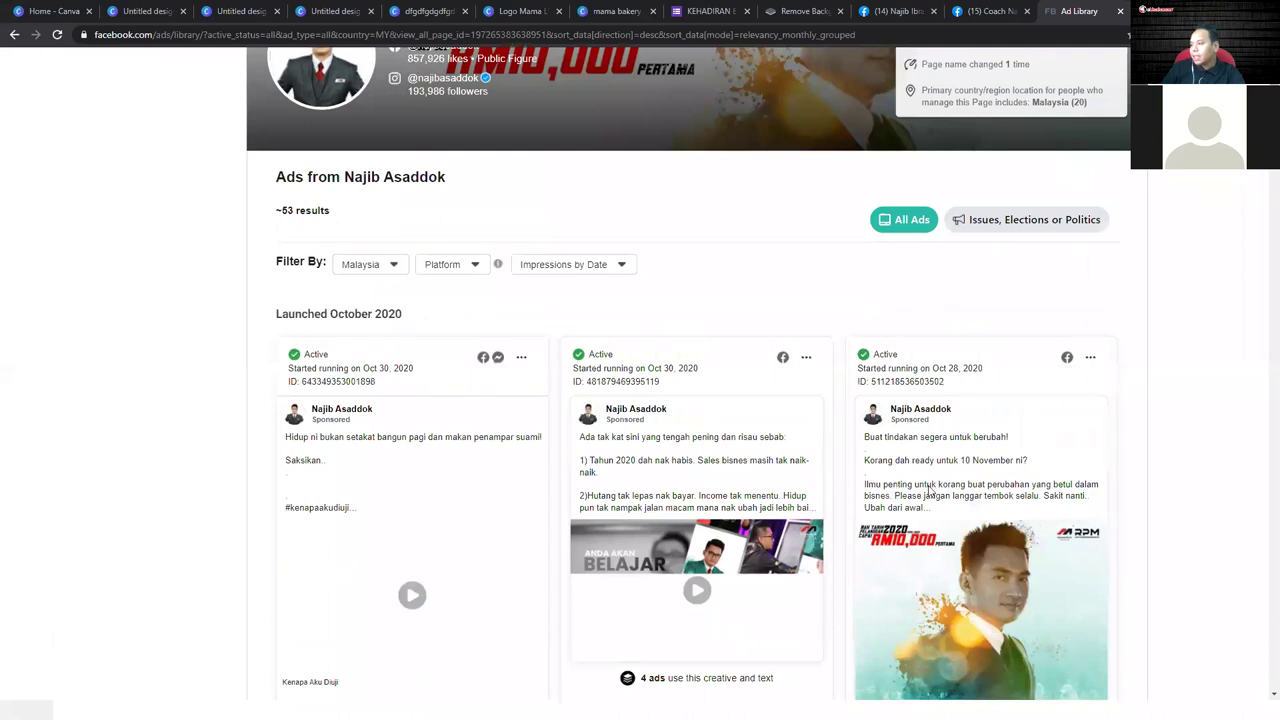
pyautogui.scroll(-3, 929, 490)
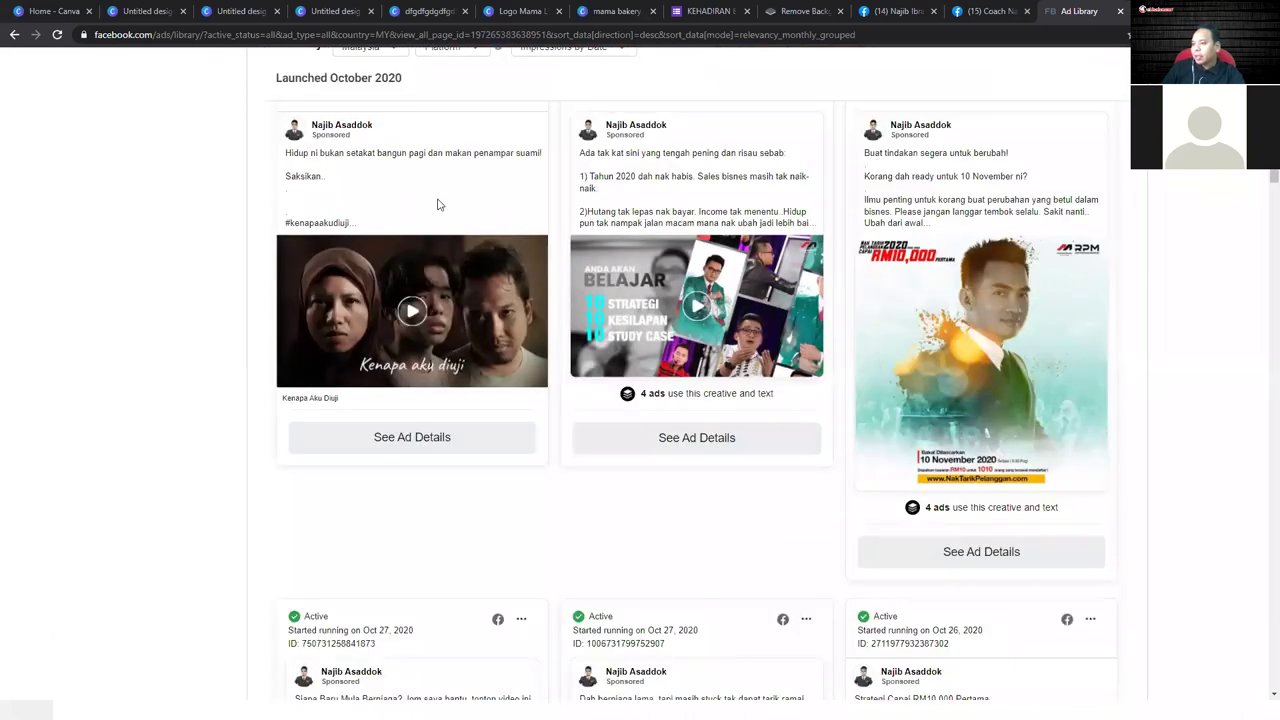
pyautogui.moveTo(286, 153); pyautogui.dragTo(492, 214)
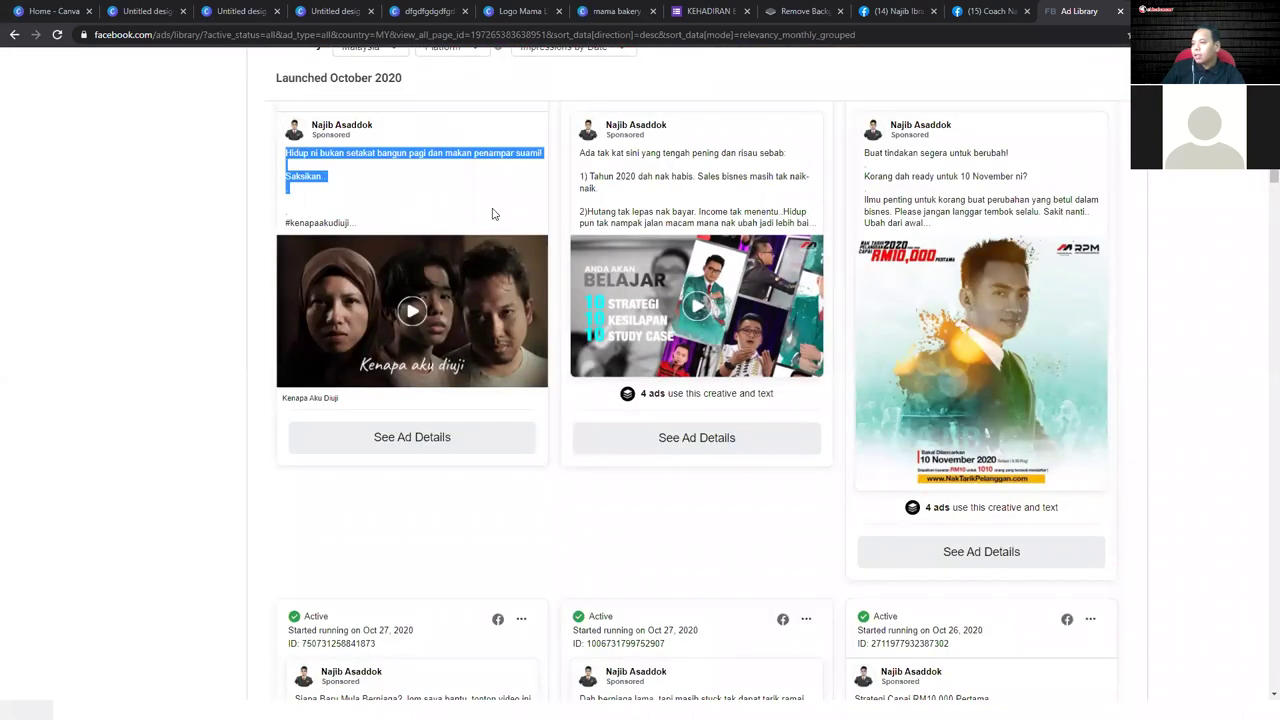
pyautogui.click(673, 207)
pyautogui.click(895, 196)
pyautogui.scroll(4, 851, 301)
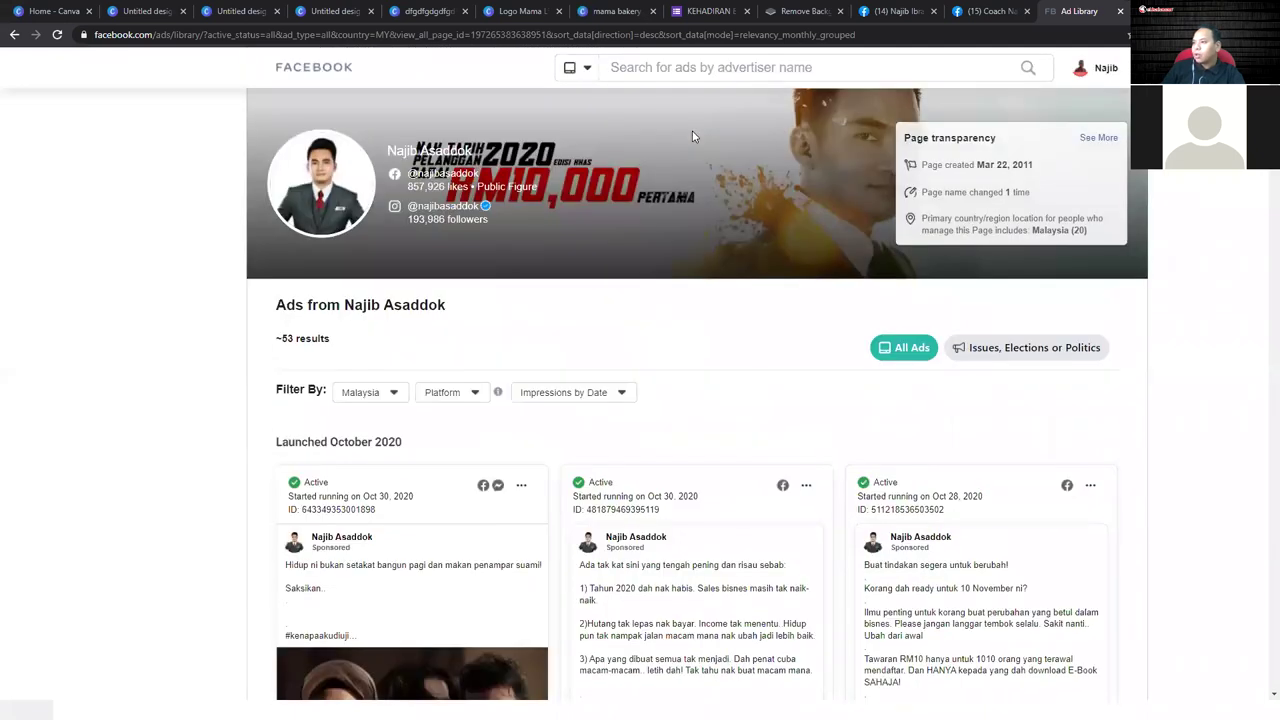
# - Search advertisers for "azizan osman", open Azizan Osman's ads and view the one started on Sep 19, 2020
pyautogui.click(691, 70)
pyautogui.write('azi')
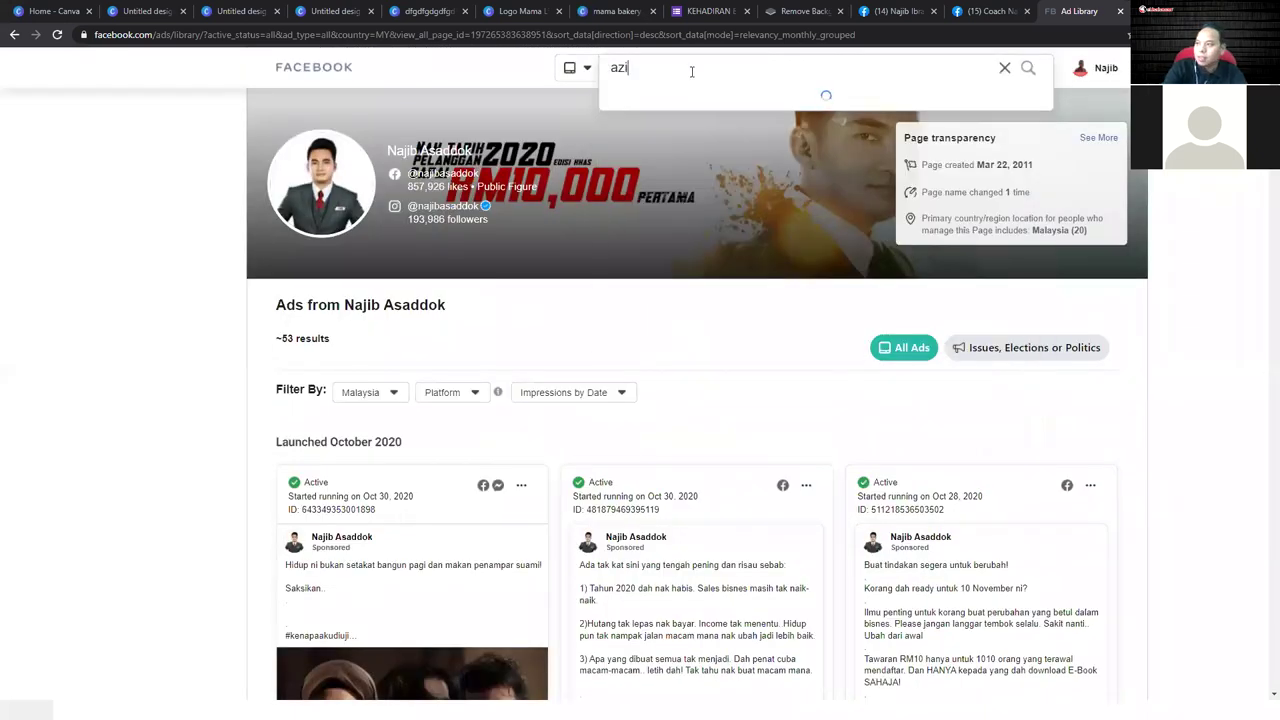
pyautogui.write('zan osman')
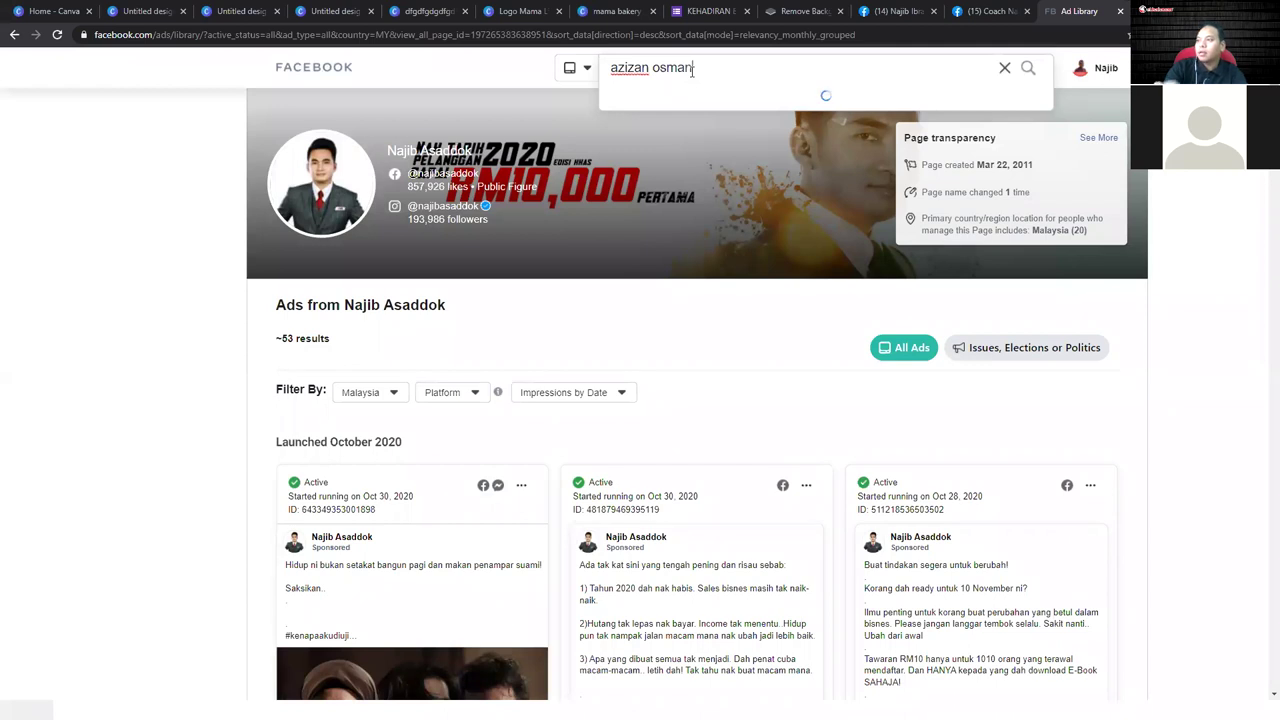
pyautogui.click(697, 134)
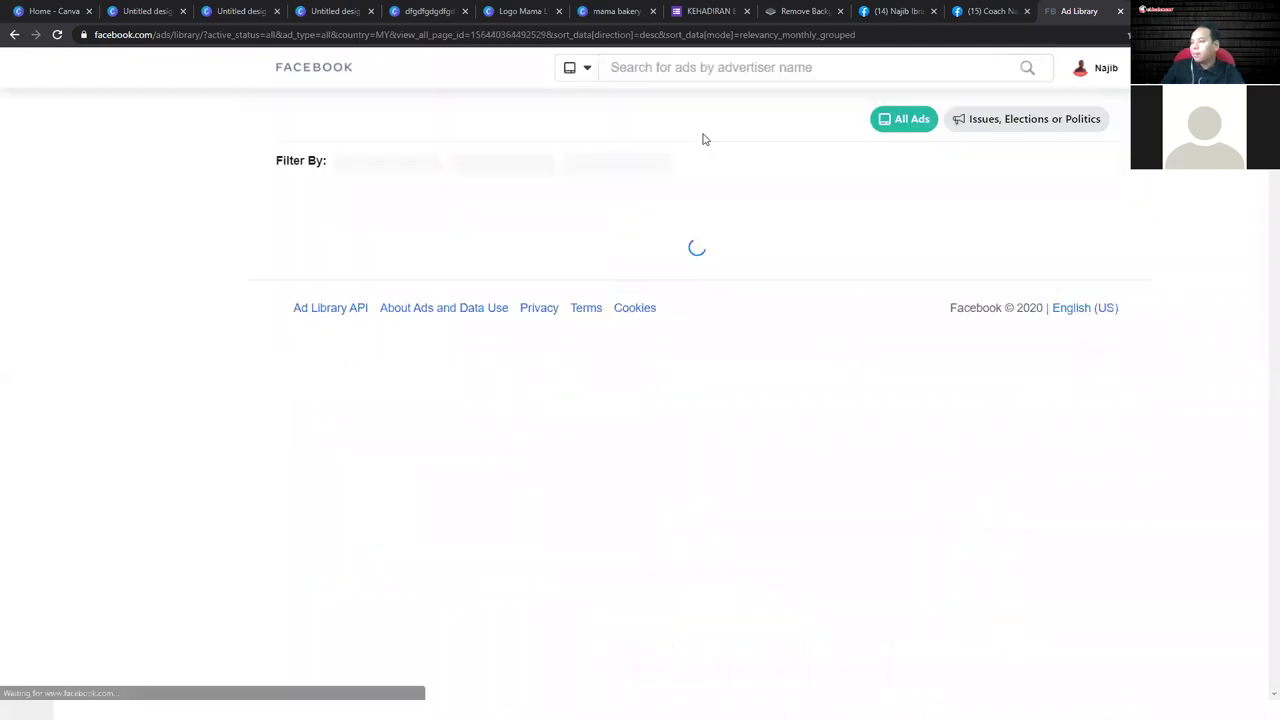
pyautogui.scroll(-4, 486, 420)
pyautogui.scroll(1, 430, 450)
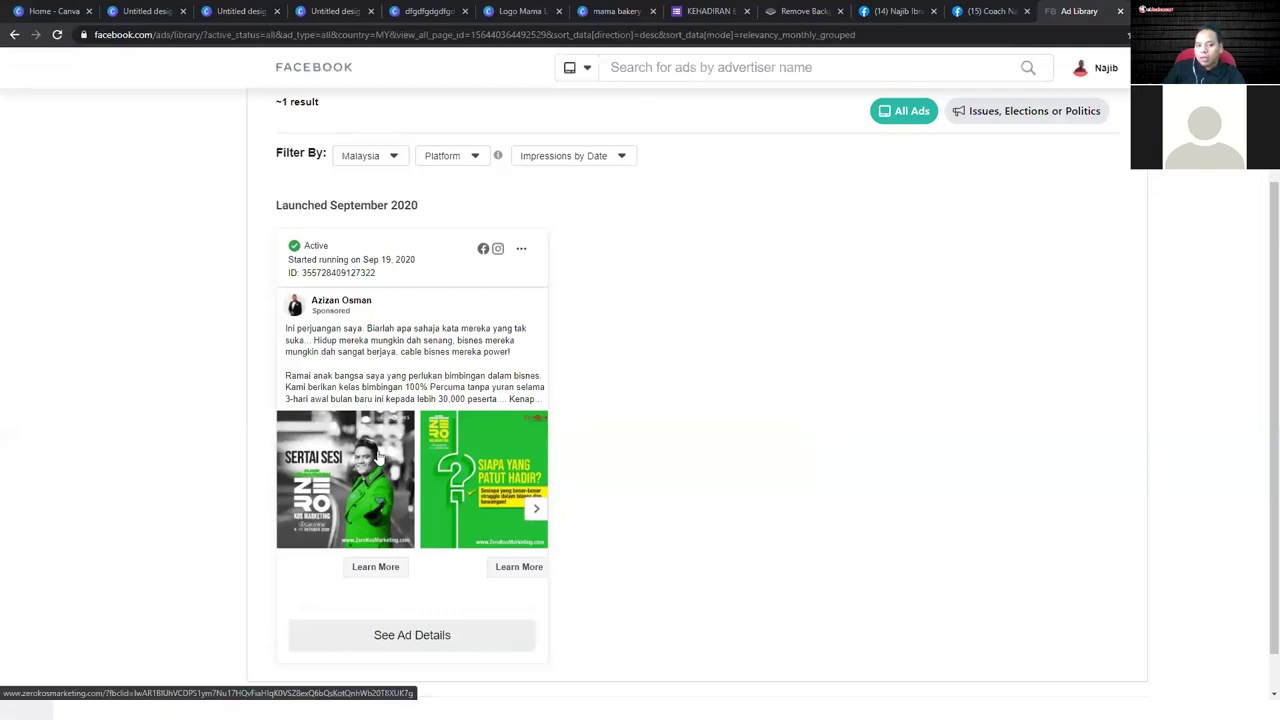
pyautogui.scroll(3, 378, 455)
pyautogui.click(797, 68)
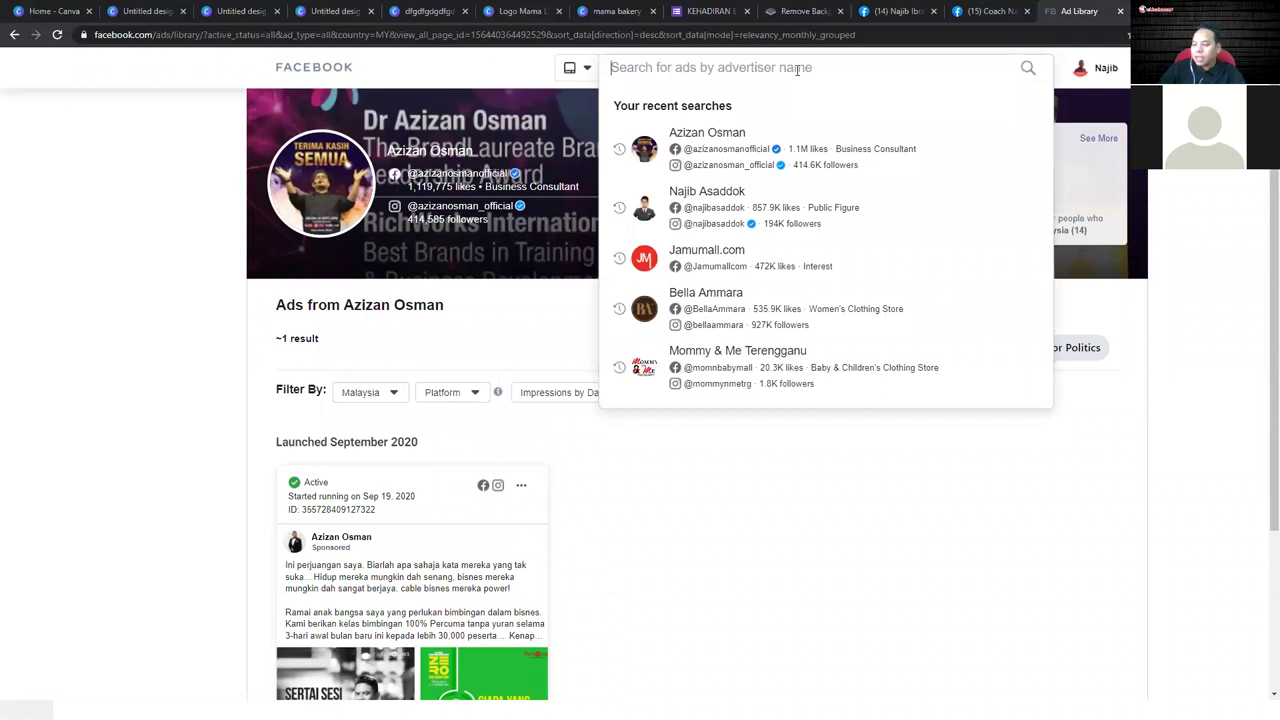
pyautogui.write('fahdi')
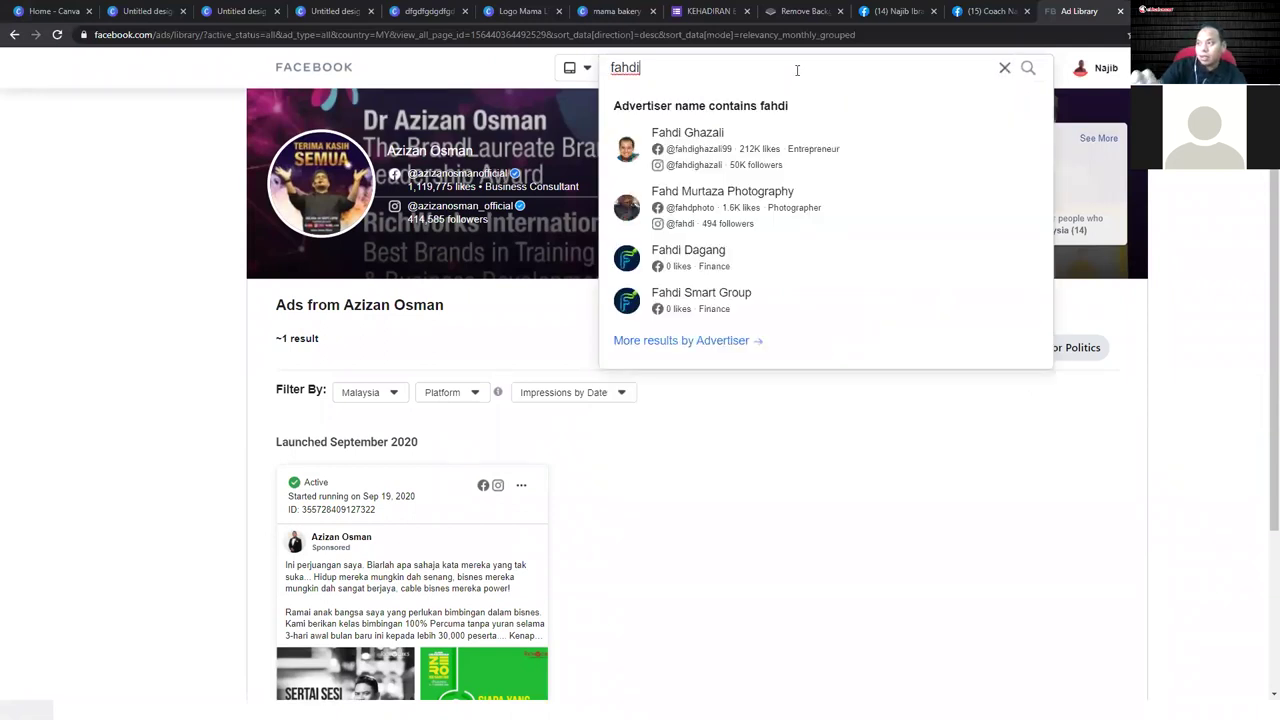
pyautogui.click(668, 140)
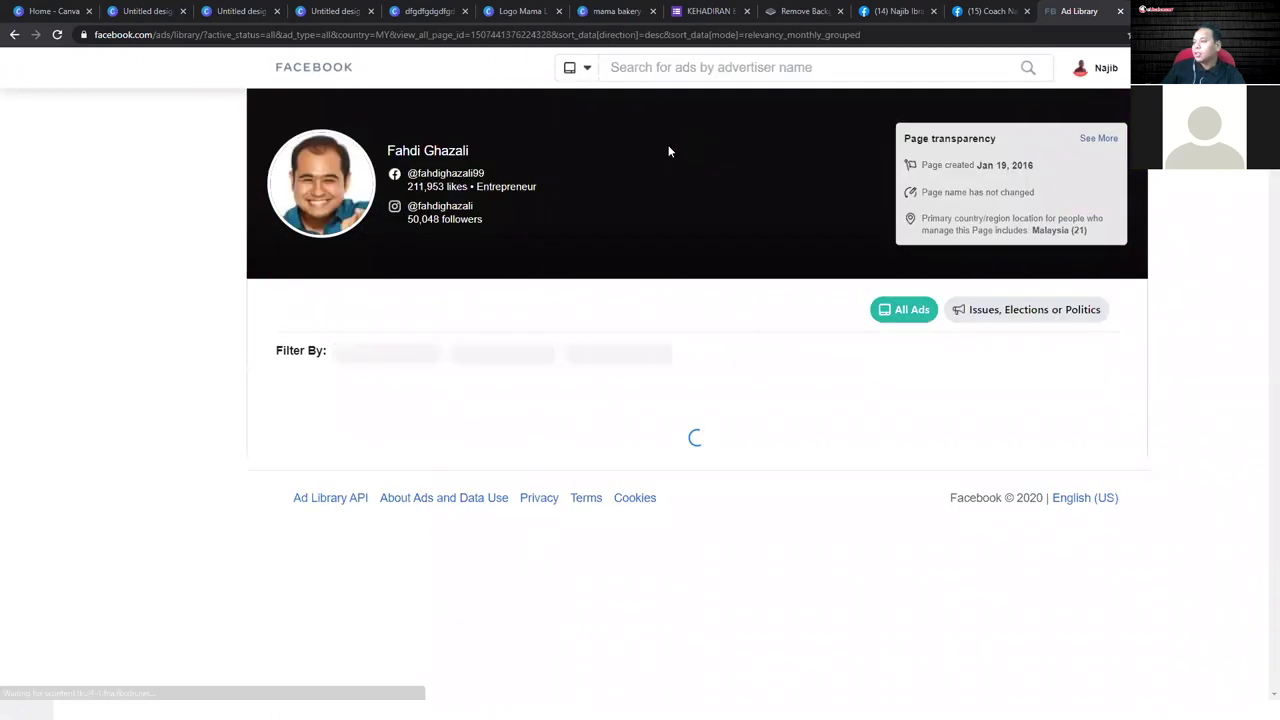
pyautogui.scroll(-6, 709, 489)
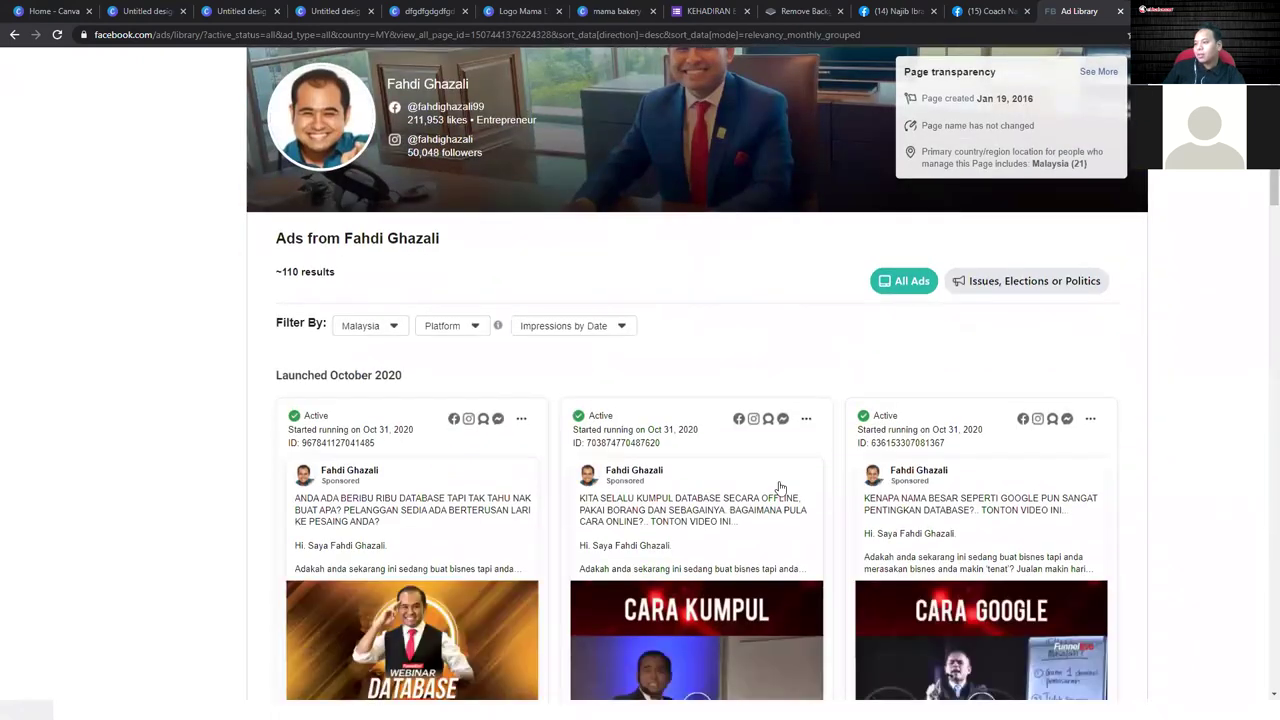
pyautogui.scroll(3, 785, 487)
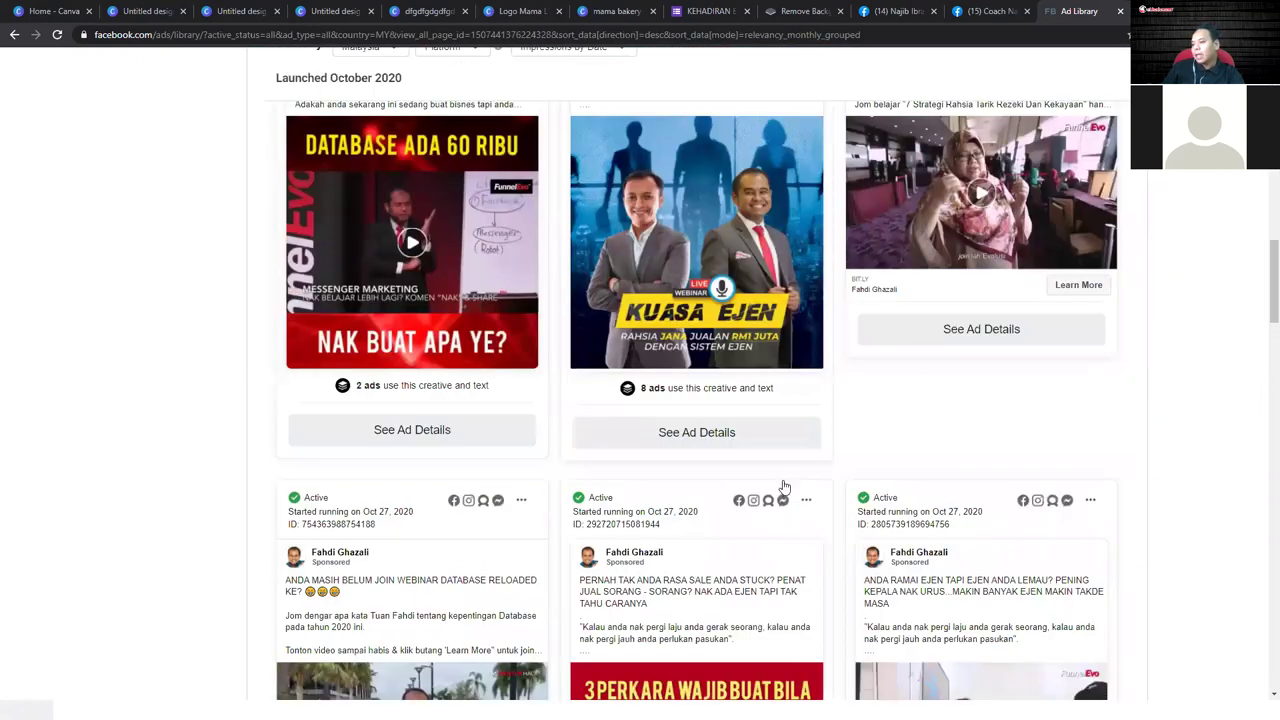
pyautogui.scroll(-5, 785, 486)
pyautogui.scroll(9, 785, 486)
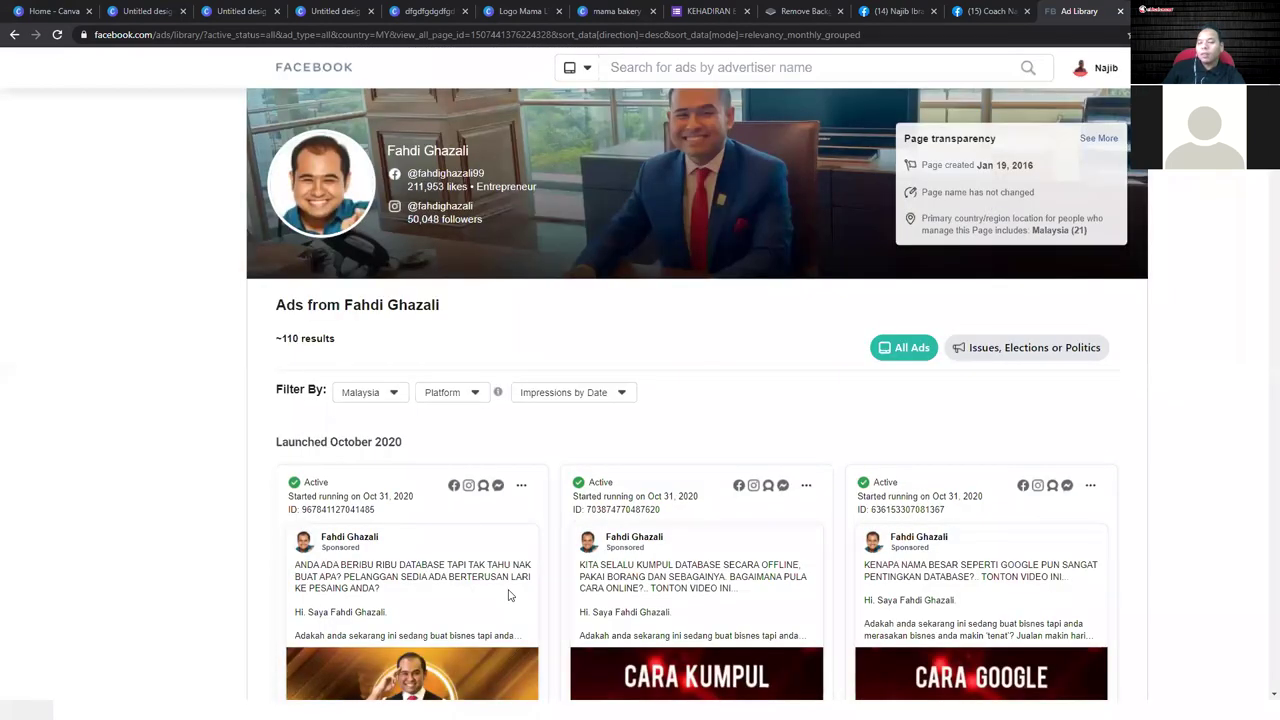
# - Search advertisers for "anne id" and open the ads of Anne's Bakery
pyautogui.click(690, 72)
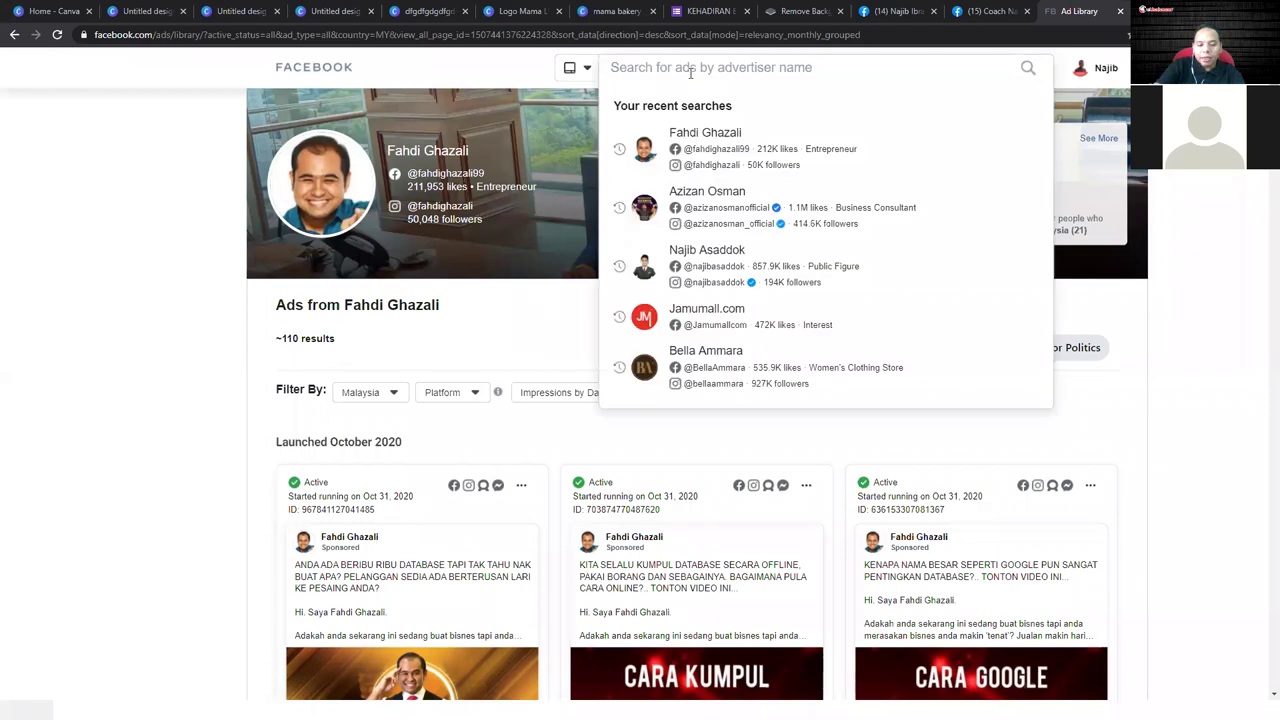
pyautogui.write('anne')
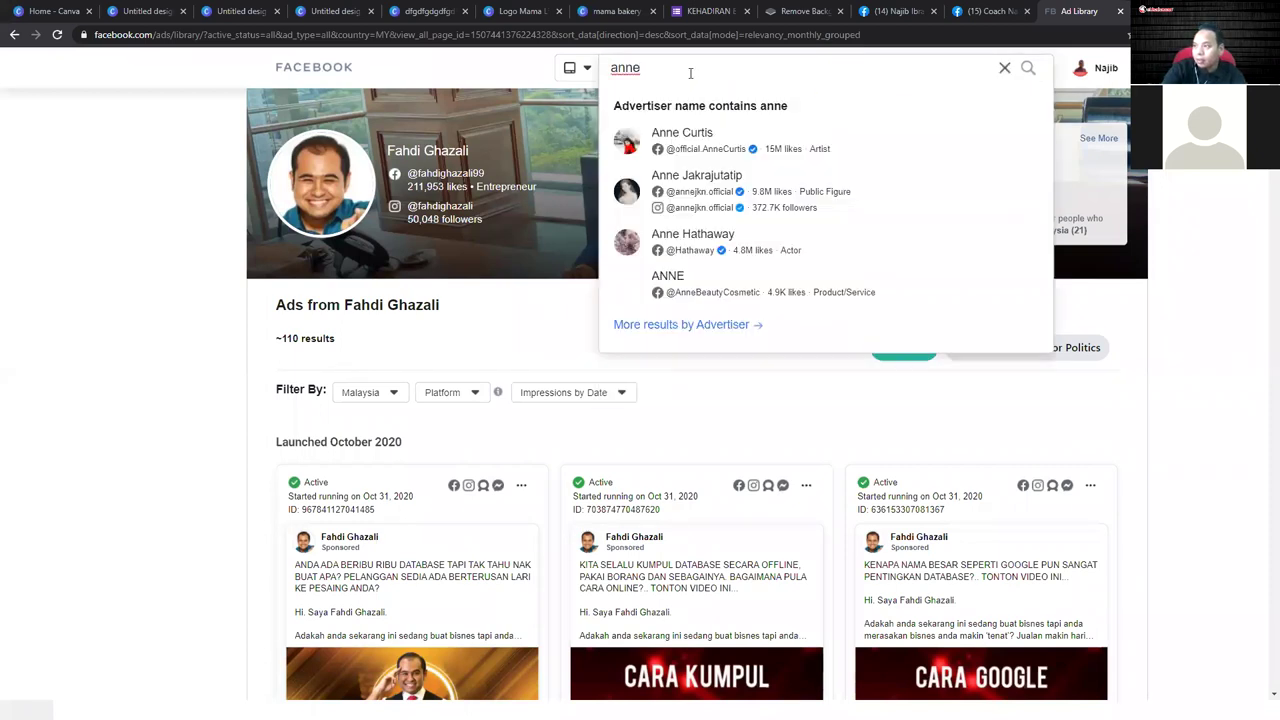
pyautogui.write(' id')
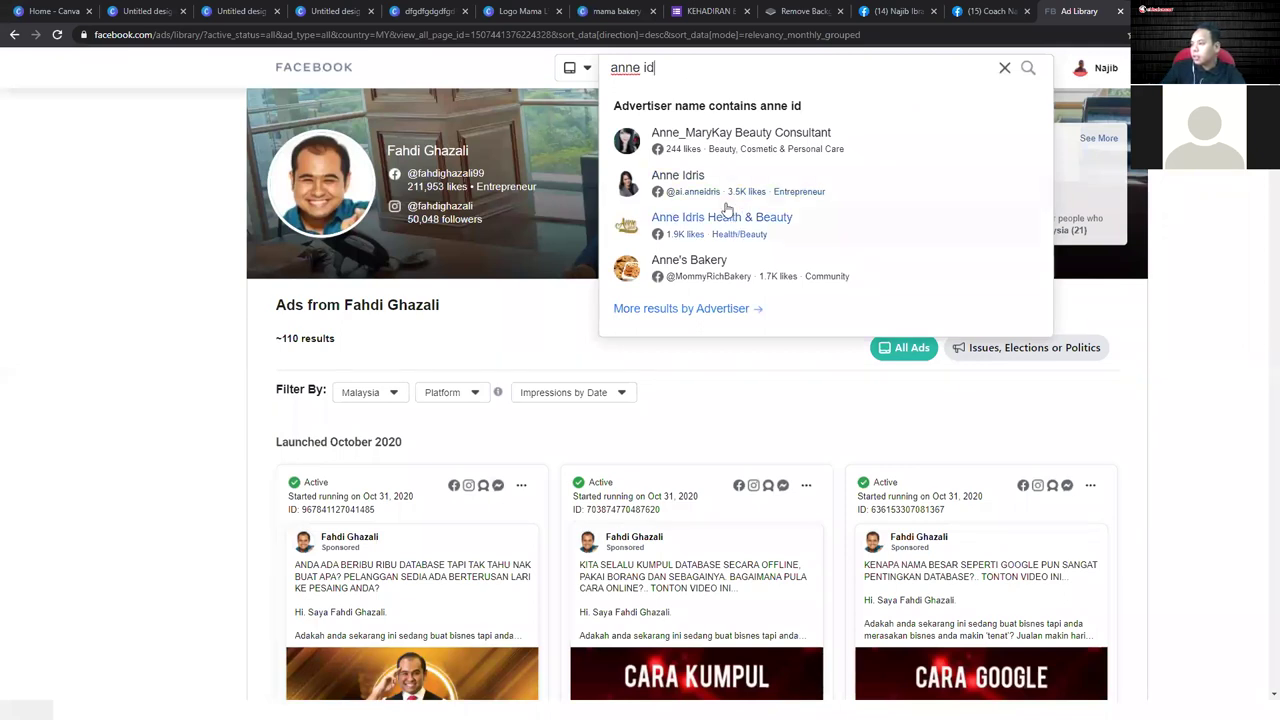
pyautogui.click(692, 265)
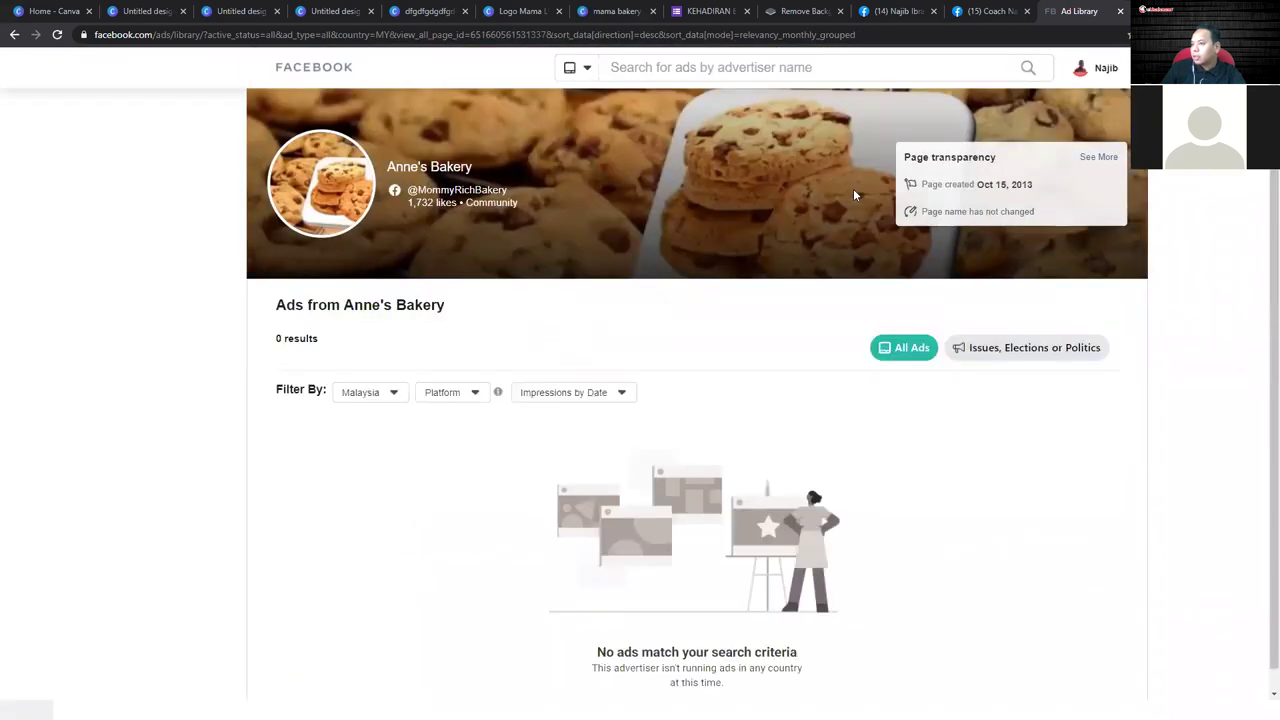
# - Search advertisers for "my mom", then clear the search without opening any advertiser
pyautogui.click(960, 68)
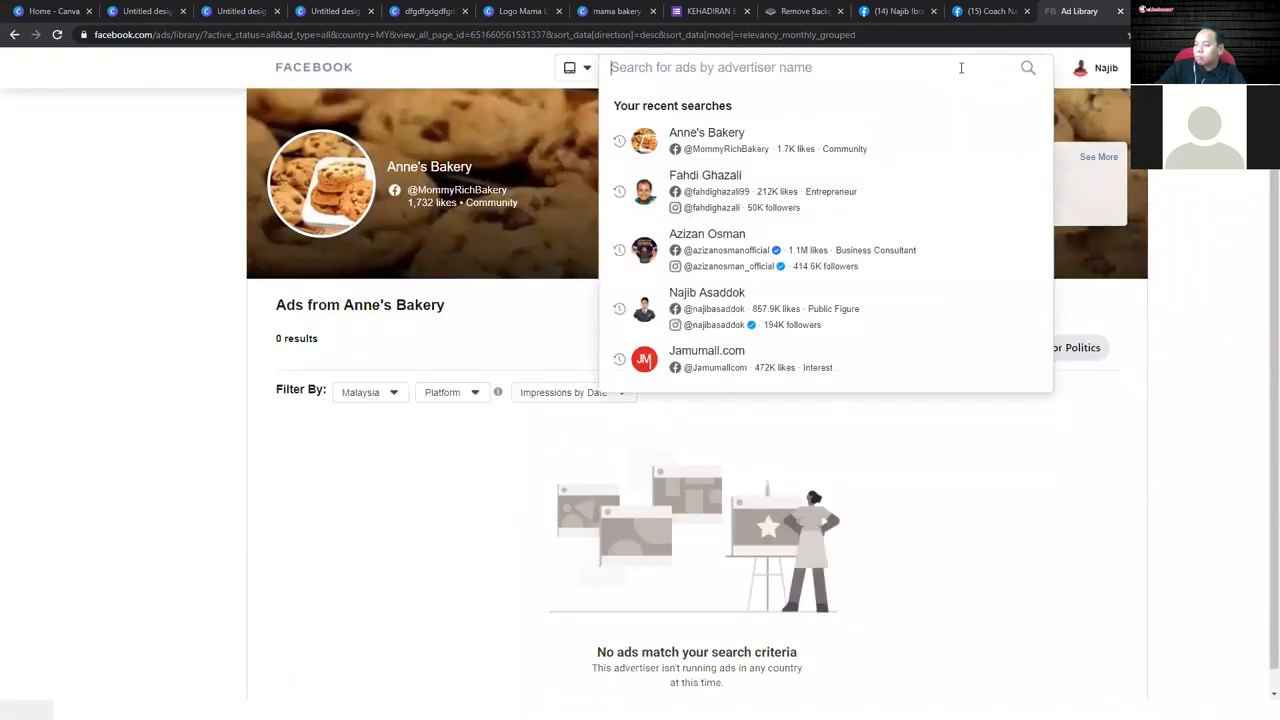
pyautogui.write('my')
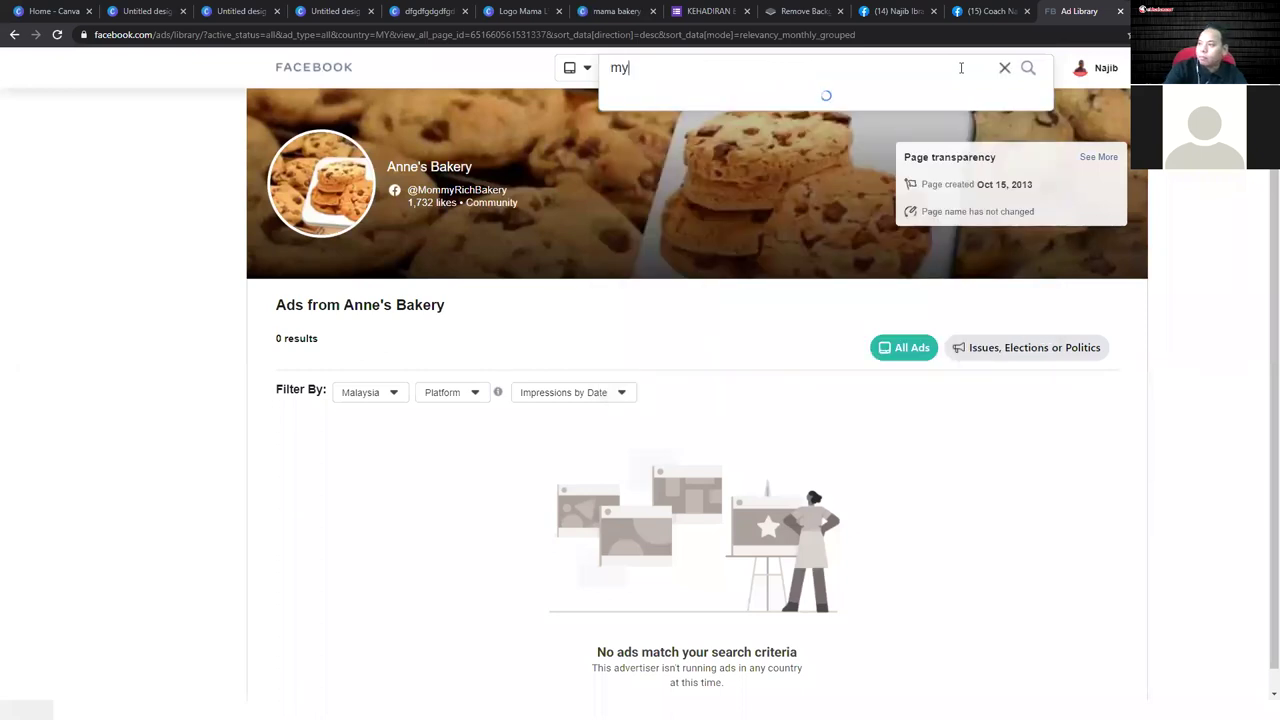
pyautogui.write('mom')
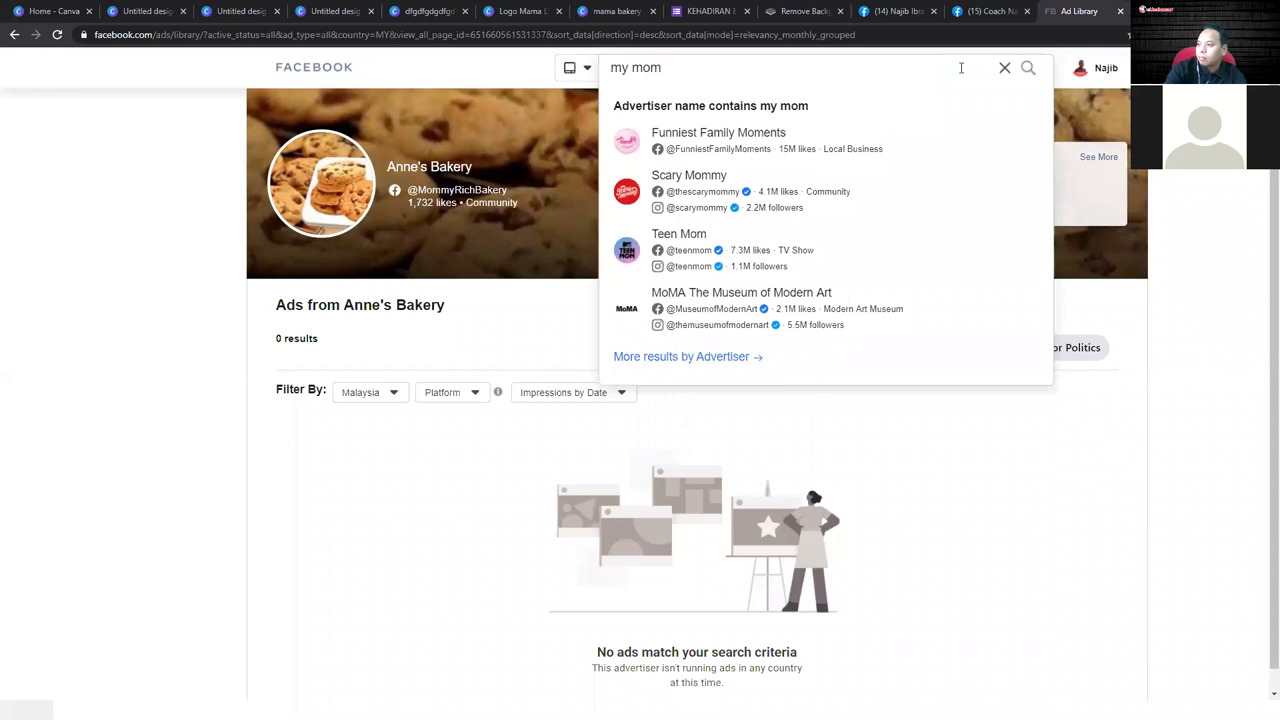
pyautogui.press('BackSpace')
pyautogui.press('BackSpace')
pyautogui.press('BackSpace')
pyautogui.press('BackSpace')
pyautogui.press('BackSpace')
pyautogui.press('BackSpace')
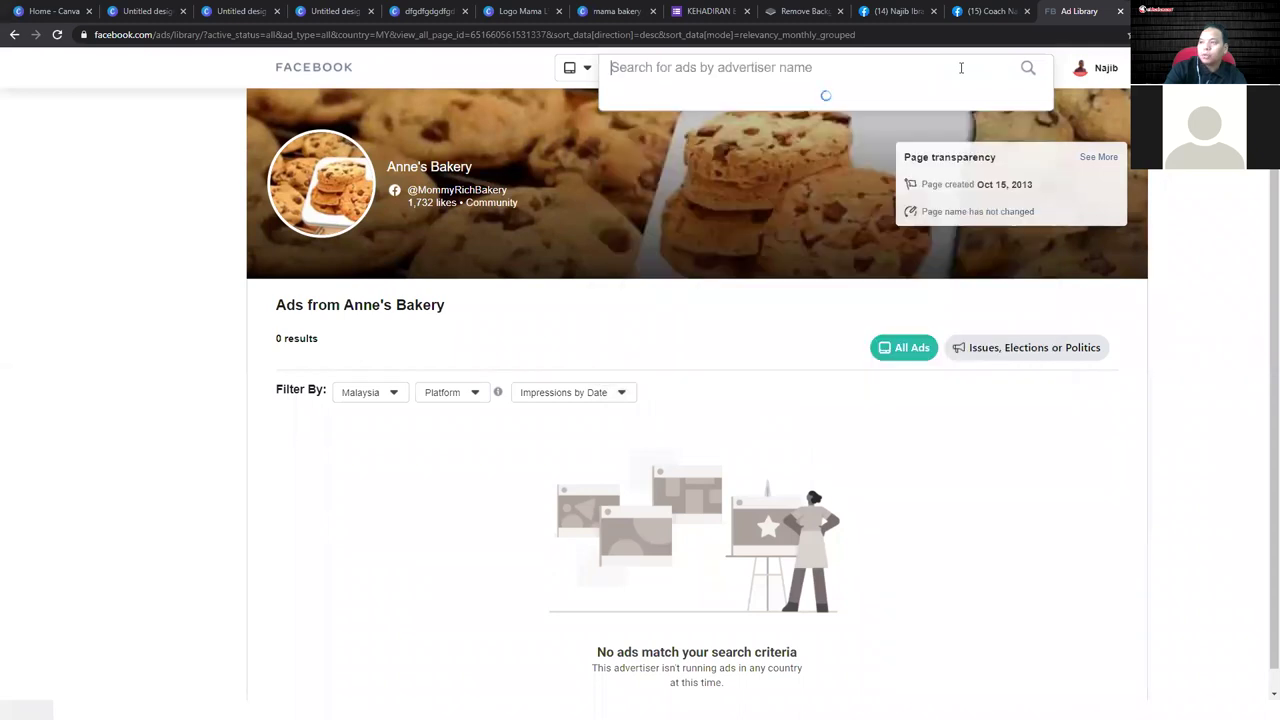
# - Open Jamumall.com's ads from the recent searches and look through the ads launched in October and September 2020
pyautogui.click(706, 138)
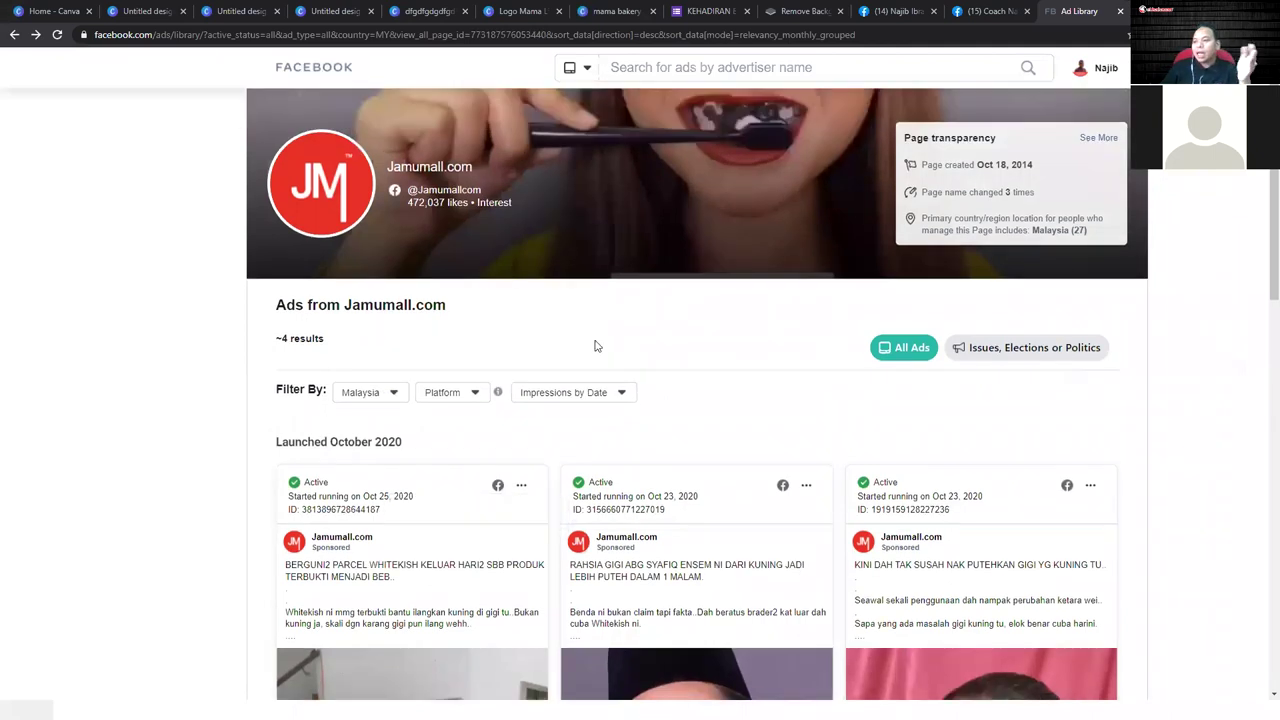
pyautogui.scroll(-1, 490, 523)
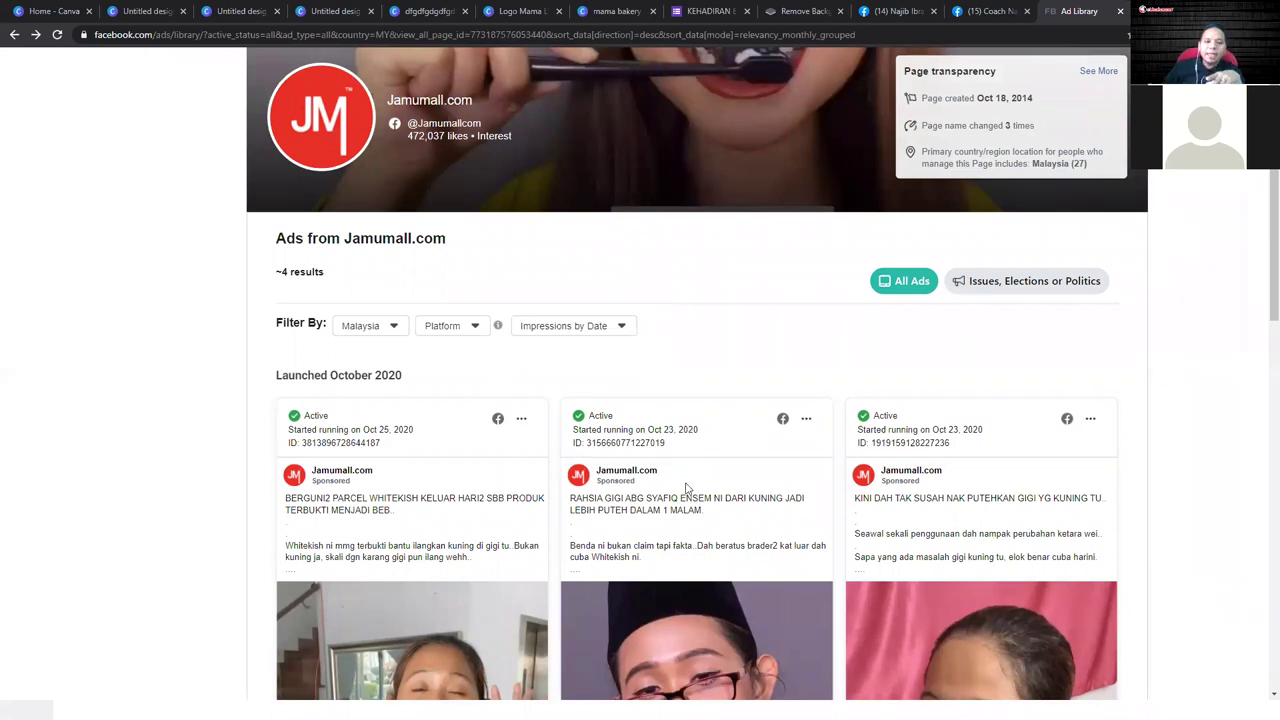
pyautogui.scroll(-1, 725, 515)
pyautogui.scroll(-3, 730, 504)
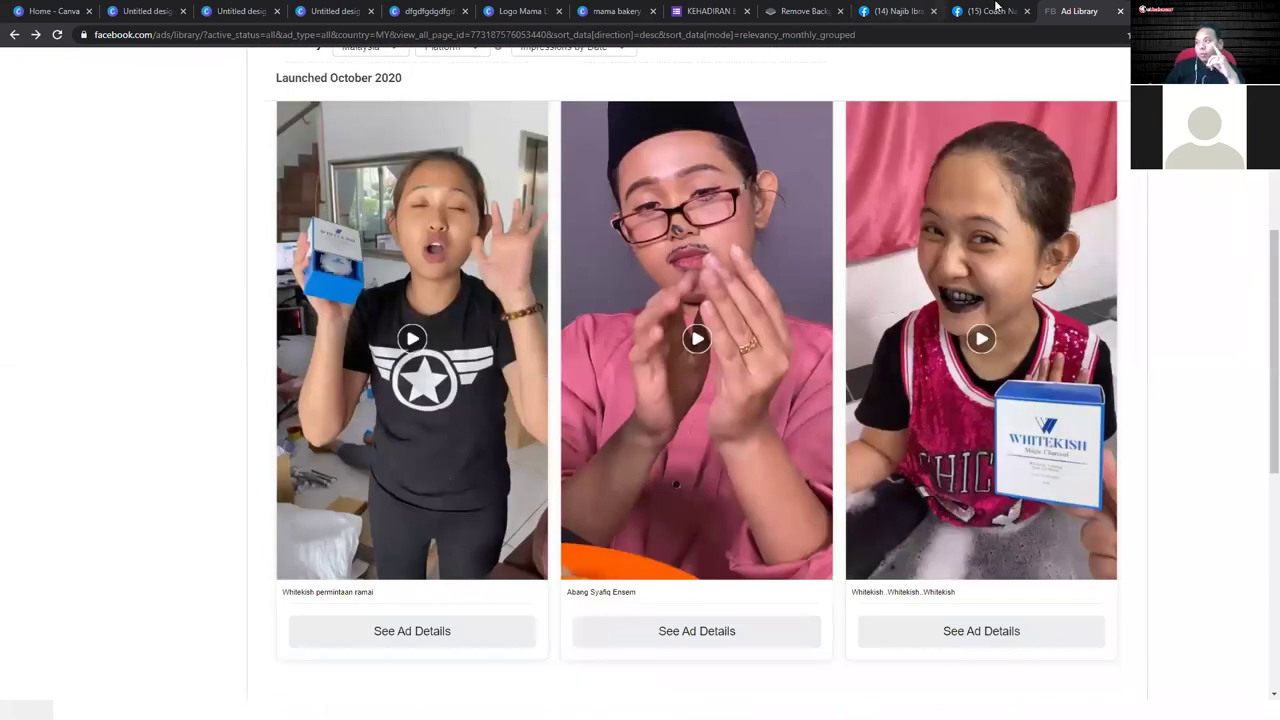
pyautogui.scroll(-2, 793, 357)
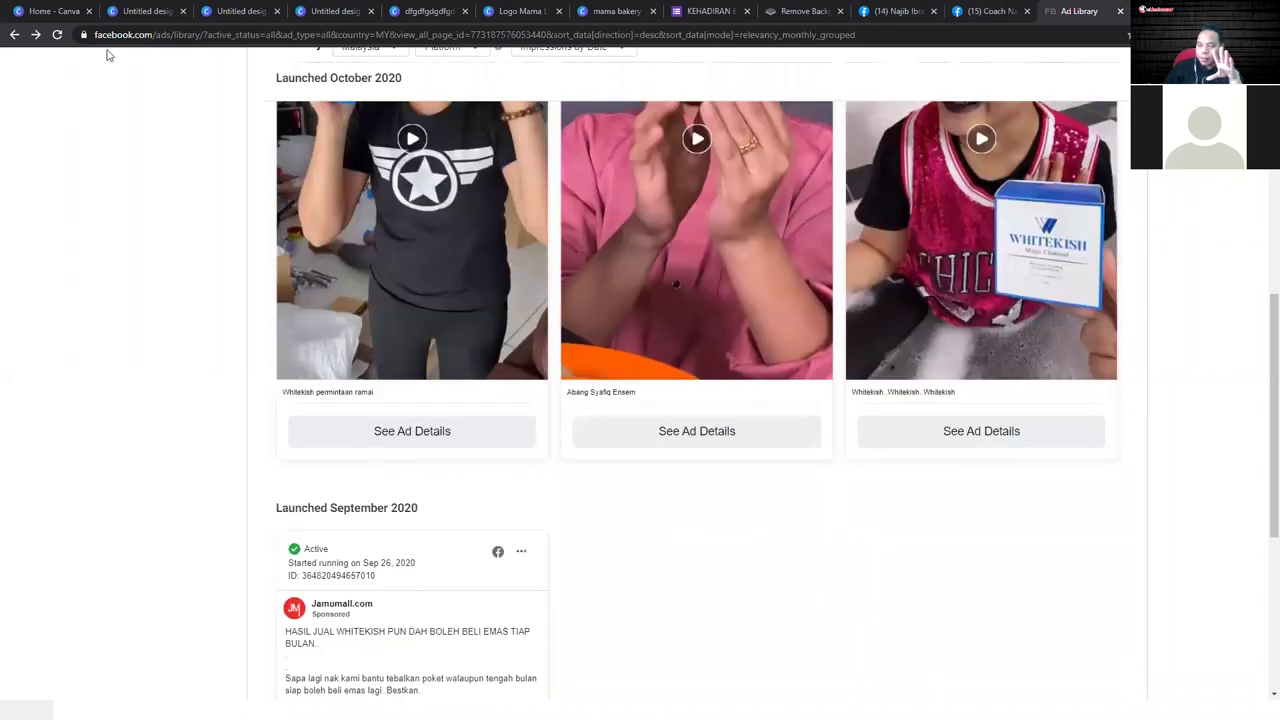
pyautogui.moveTo(93, 33); pyautogui.dragTo(200, 44)
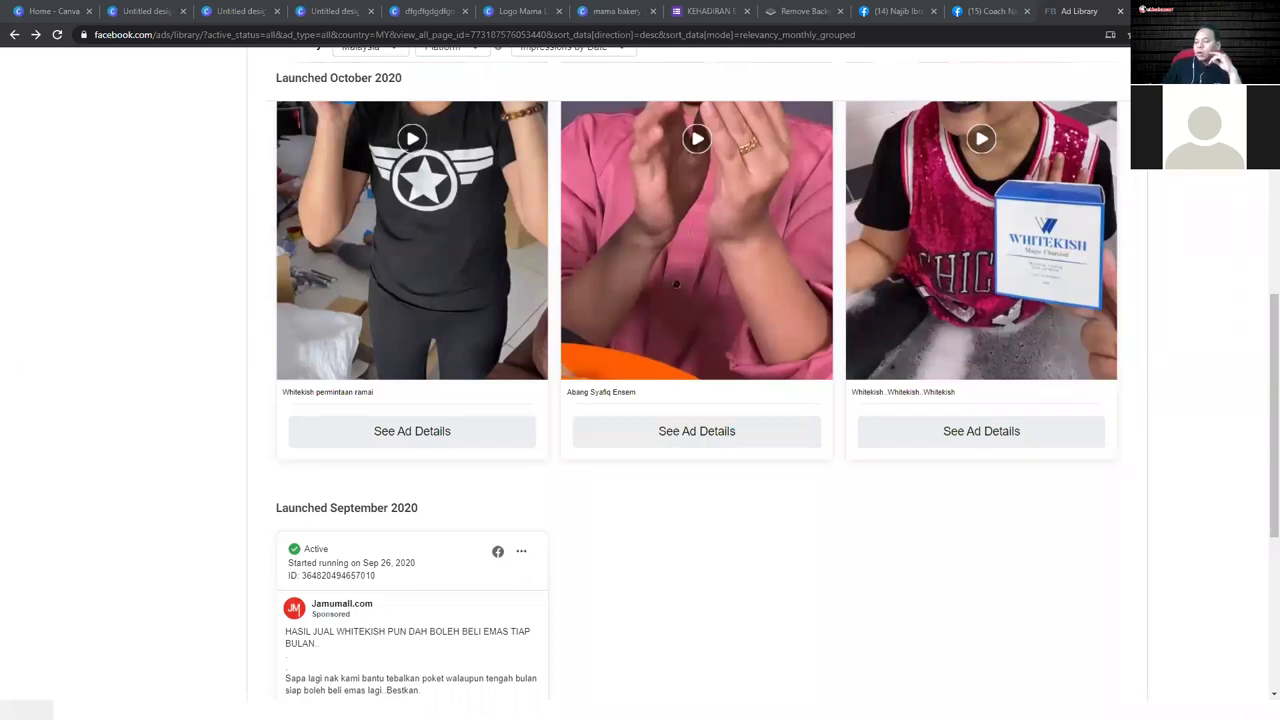
# - Switch from the Ad Library to the managed coaching page and locate its August 19 Inisiatif Penjana post
pyautogui.scroll(1, 729, 543)
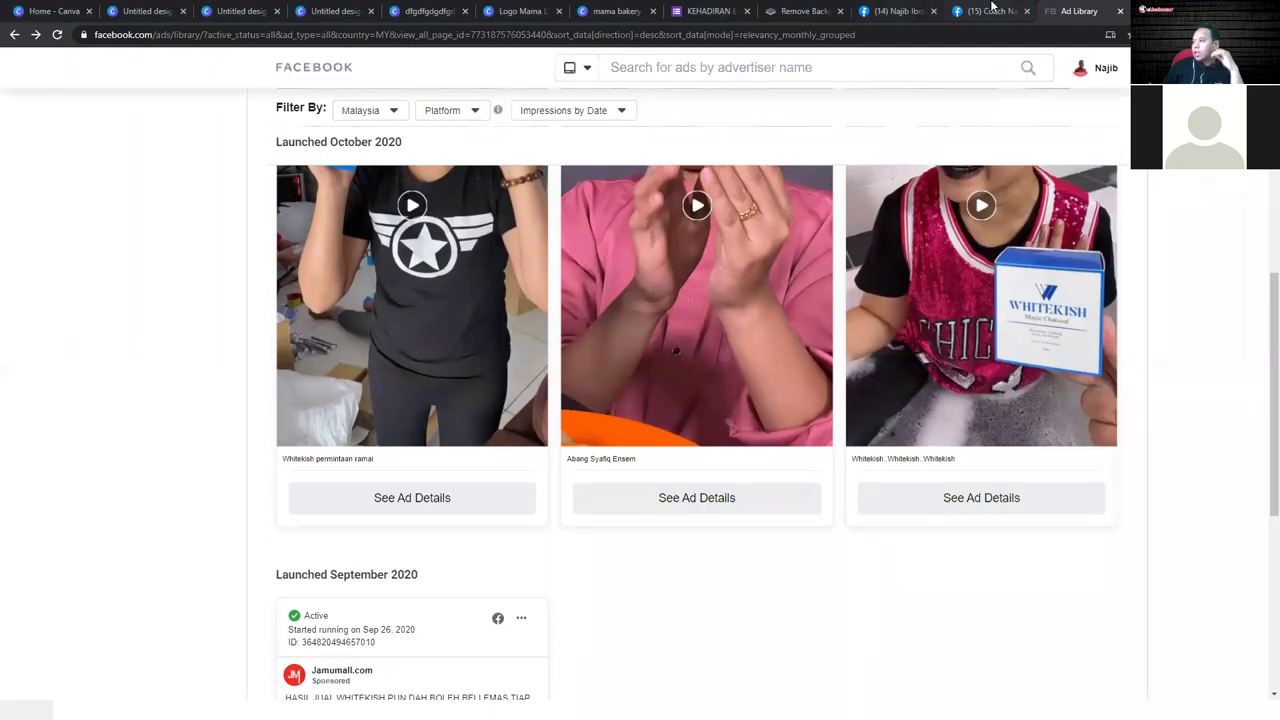
pyautogui.click(895, 11)
pyautogui.hotkey('ctrl', 'Tab')
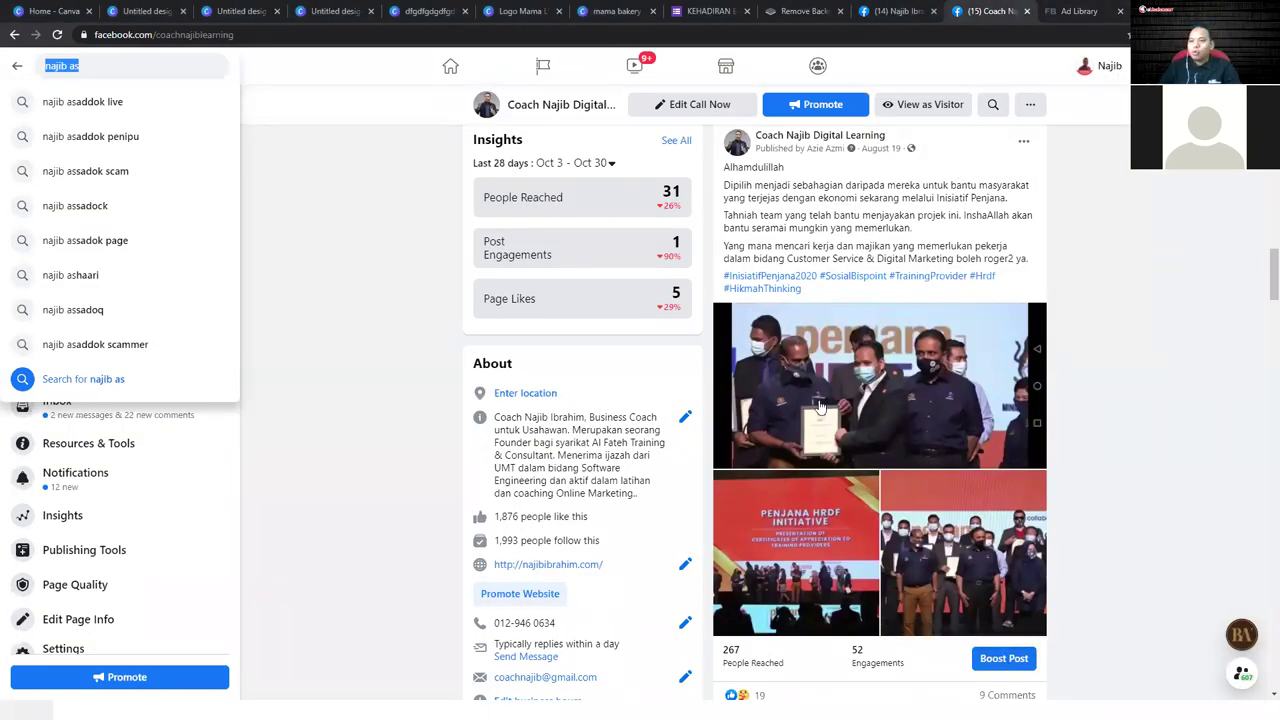
pyautogui.scroll(-1, 815, 408)
pyautogui.scroll(-3, 929, 432)
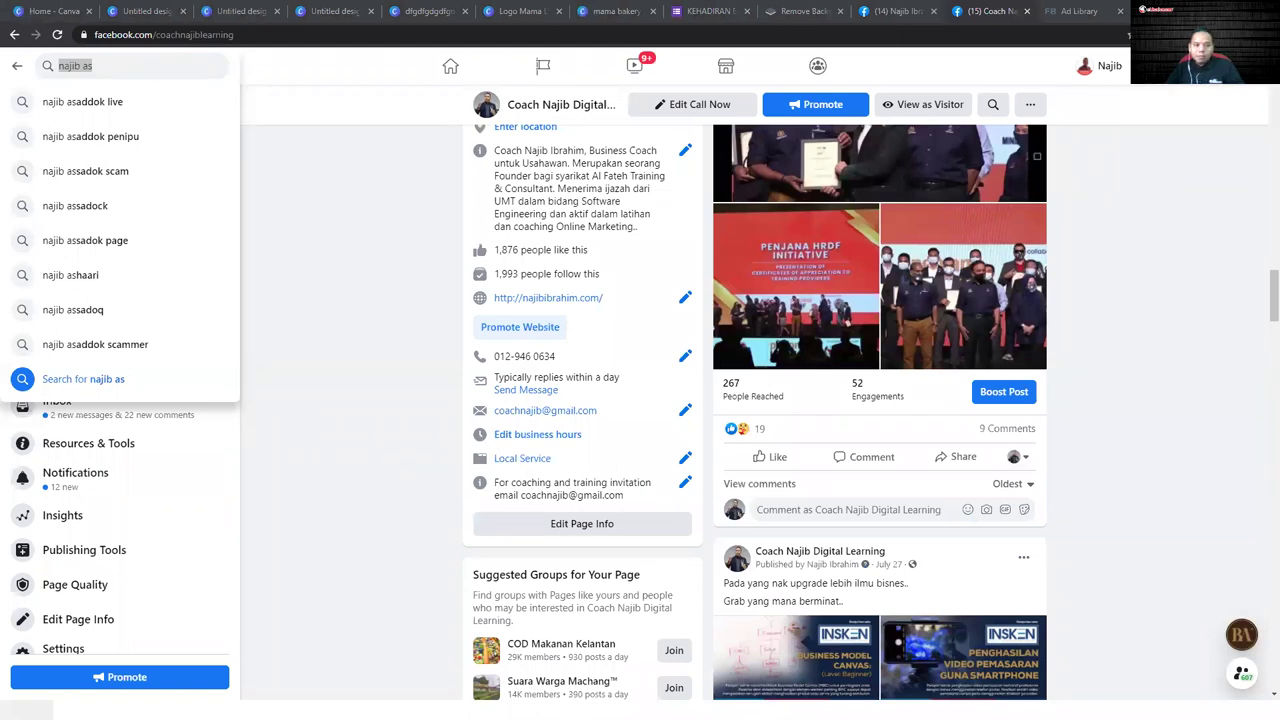
pyautogui.scroll(-1, 1014, 368)
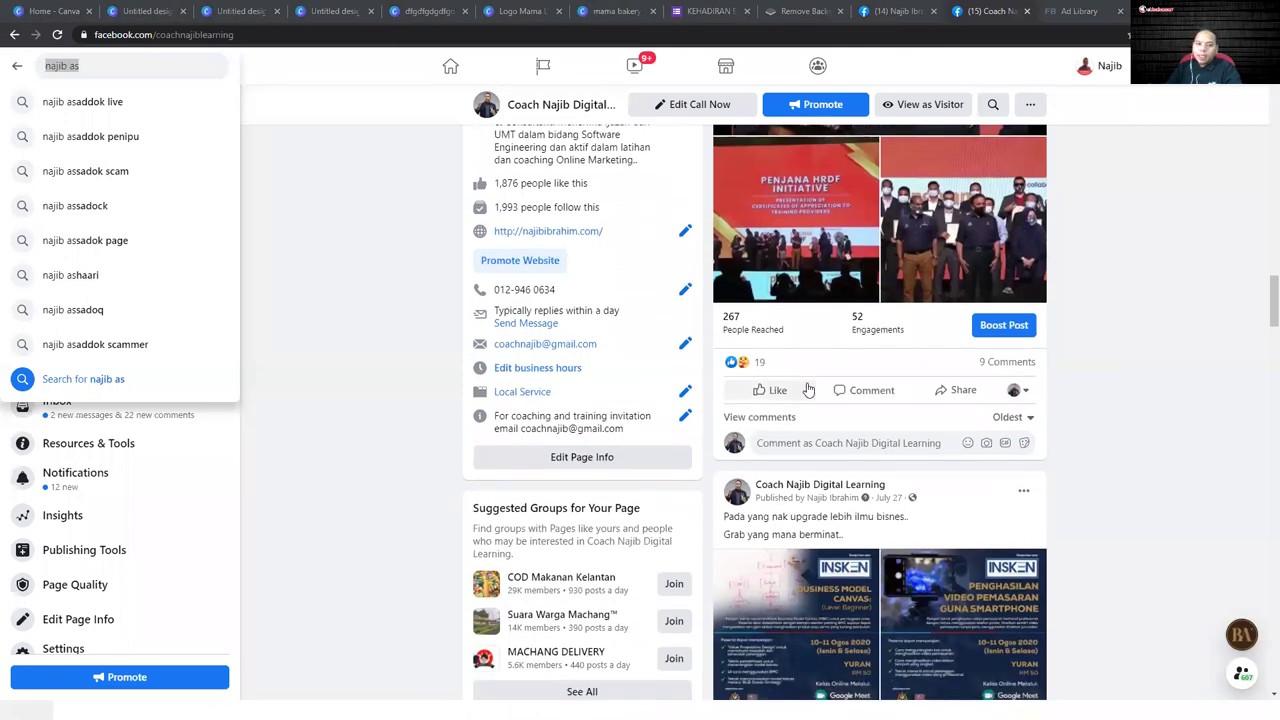
# - Switch to the slideshow and go through the Facebook Boost Post slides from step 1 to step 4
pyautogui.hotkey('alt', 'Tab')
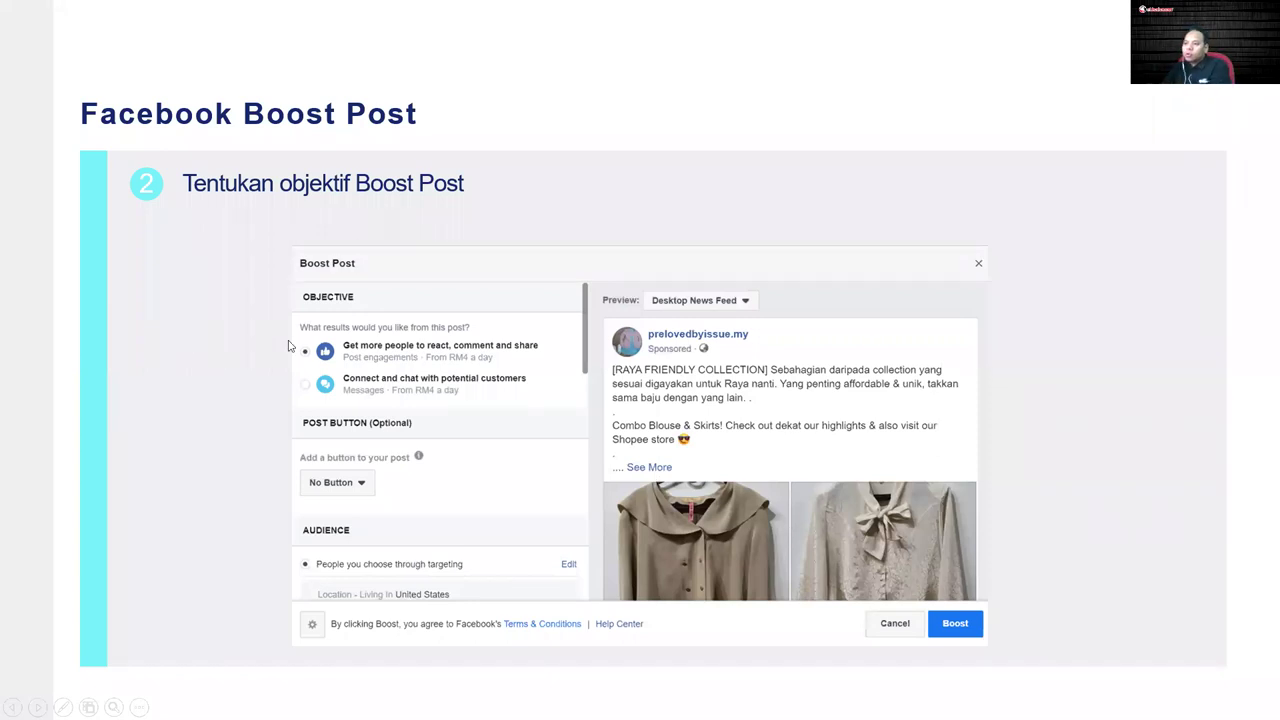
pyautogui.press('Left')
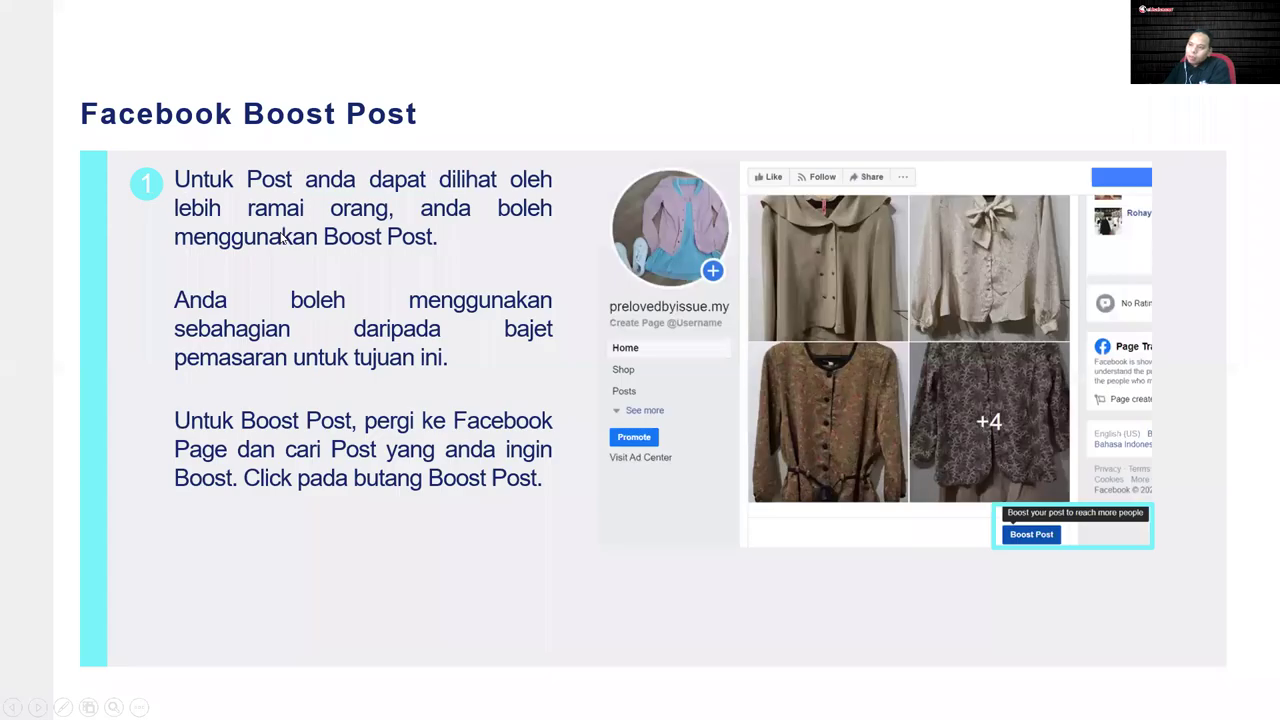
pyautogui.press('Right')
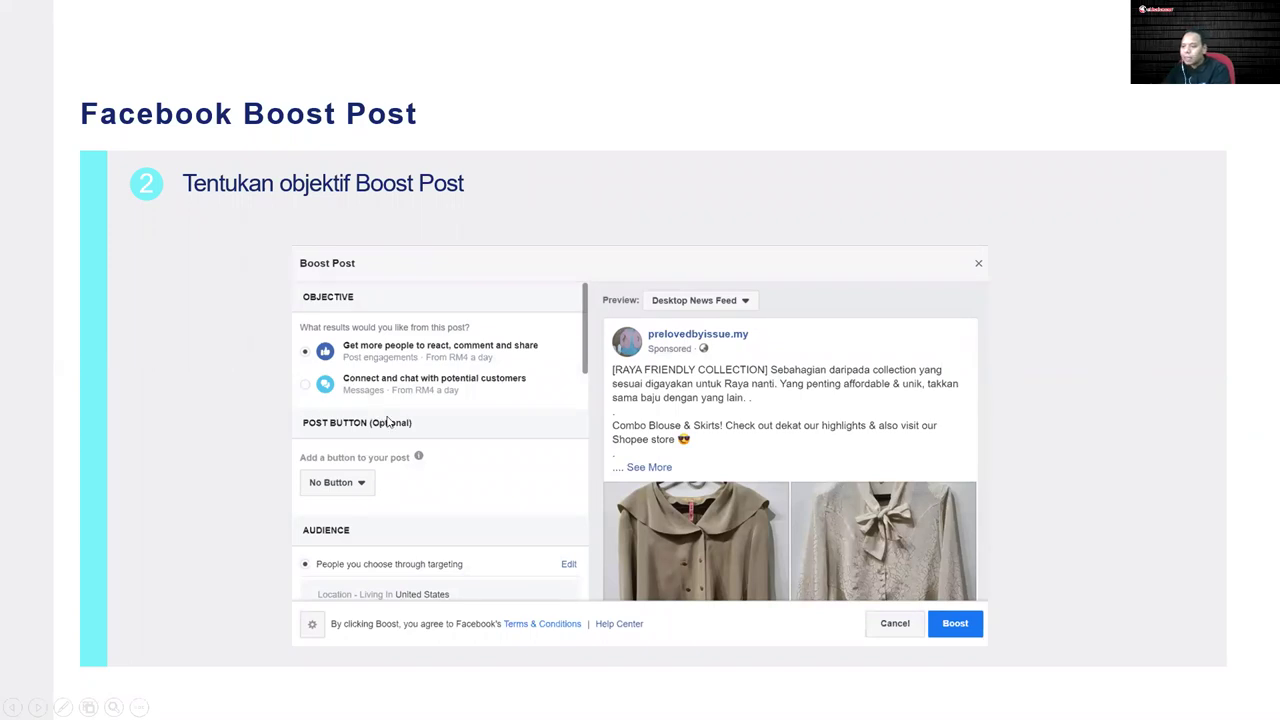
pyautogui.click(838, 387)
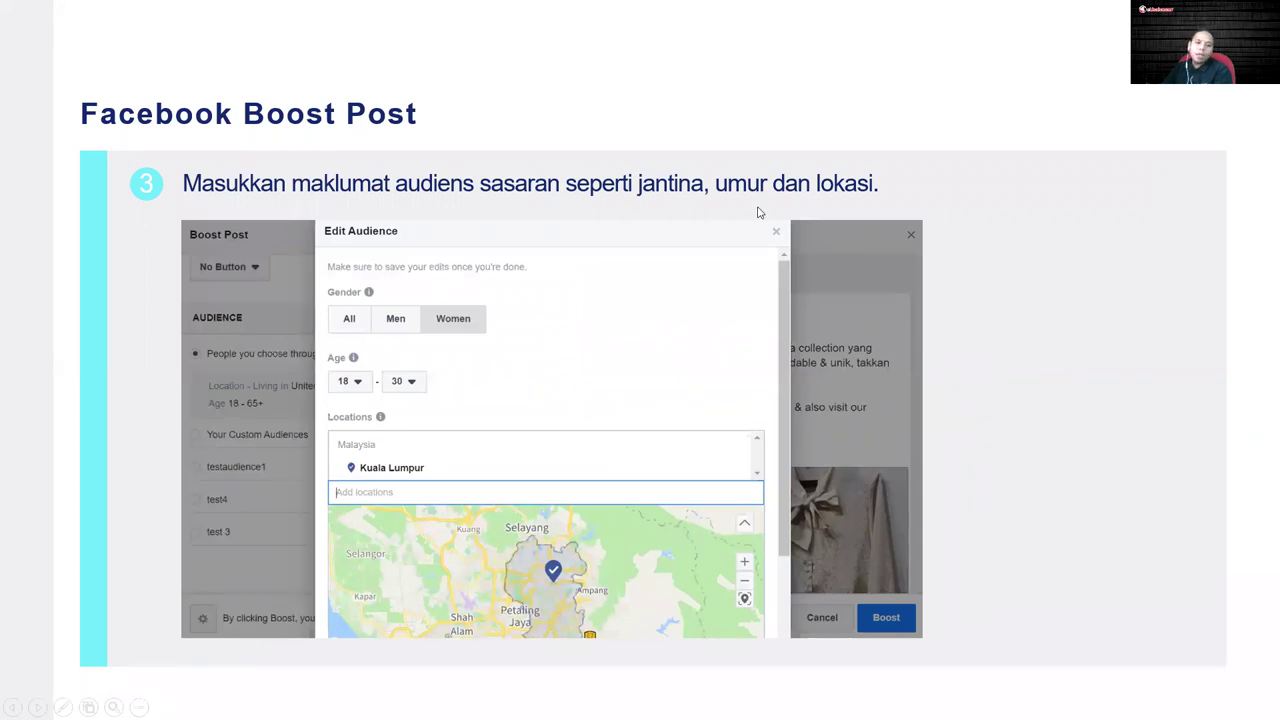
pyautogui.click(774, 265)
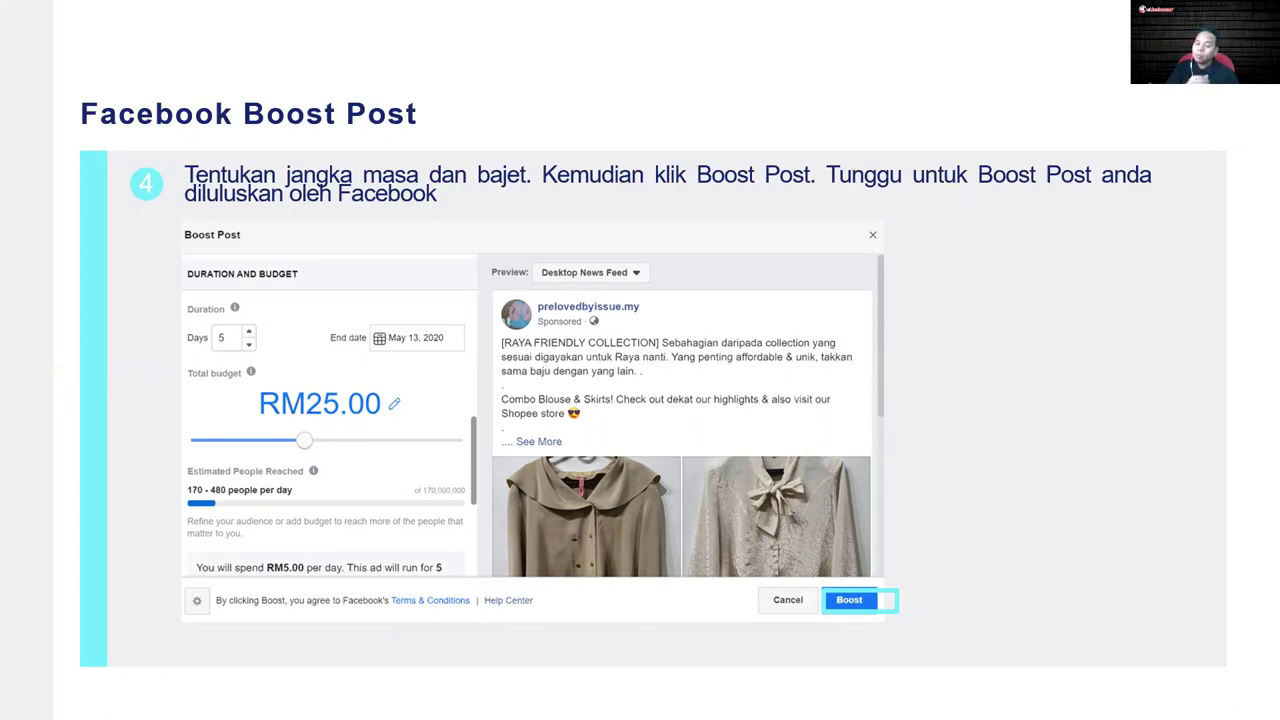
# - Return to the Facebook page, open the boost setup for the August 19 Inisiatif Penjana post and look over its settings
pyautogui.click(380, 458)
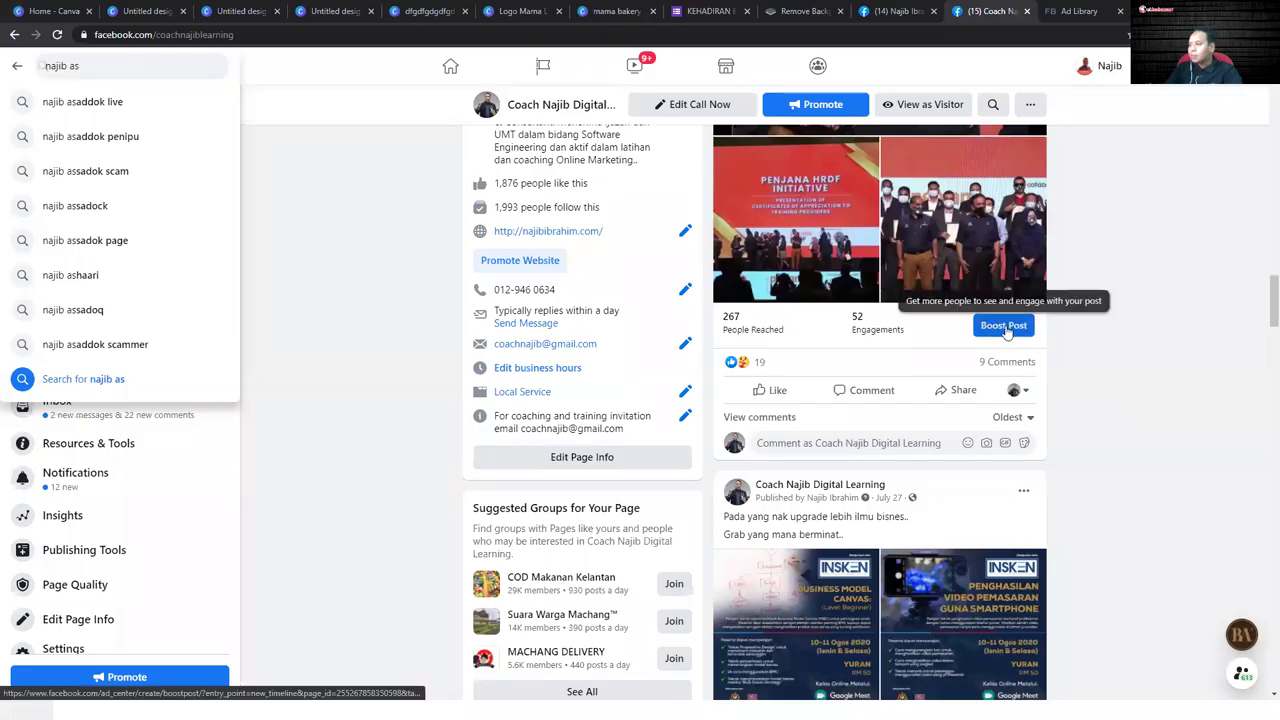
pyautogui.click(1003, 326)
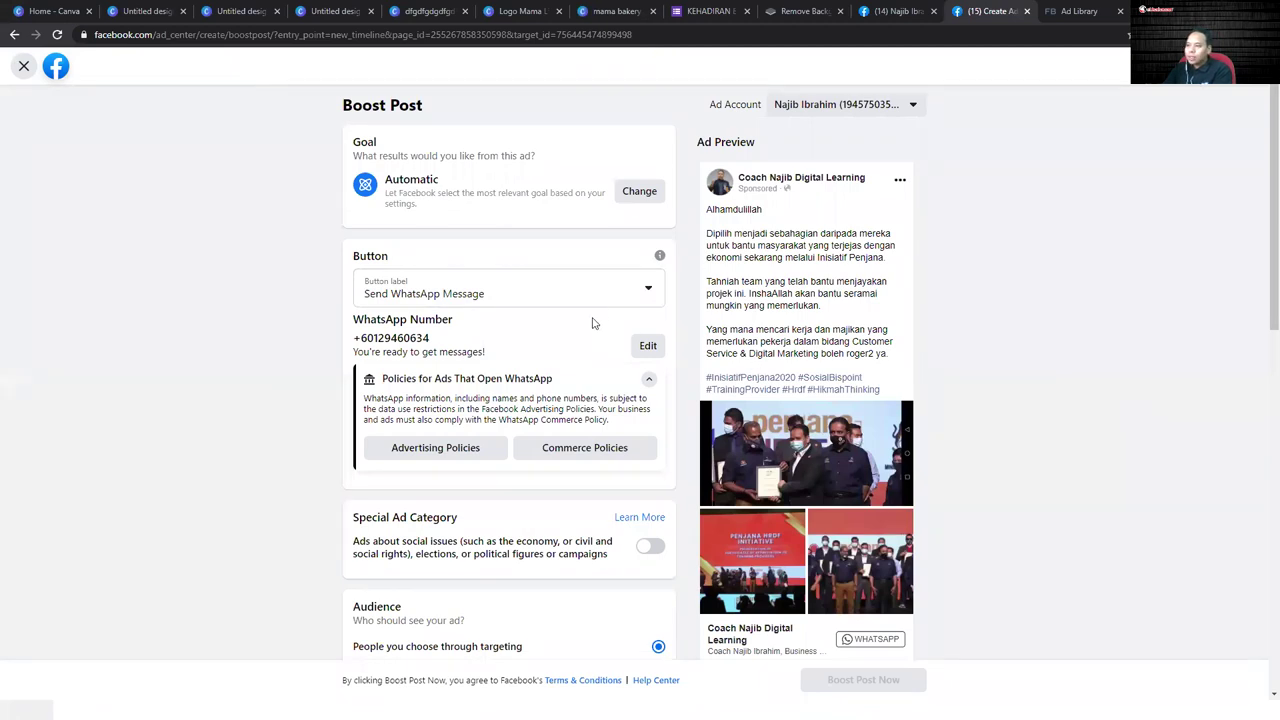
pyautogui.scroll(-1, 590, 338)
pyautogui.scroll(-3, 575, 330)
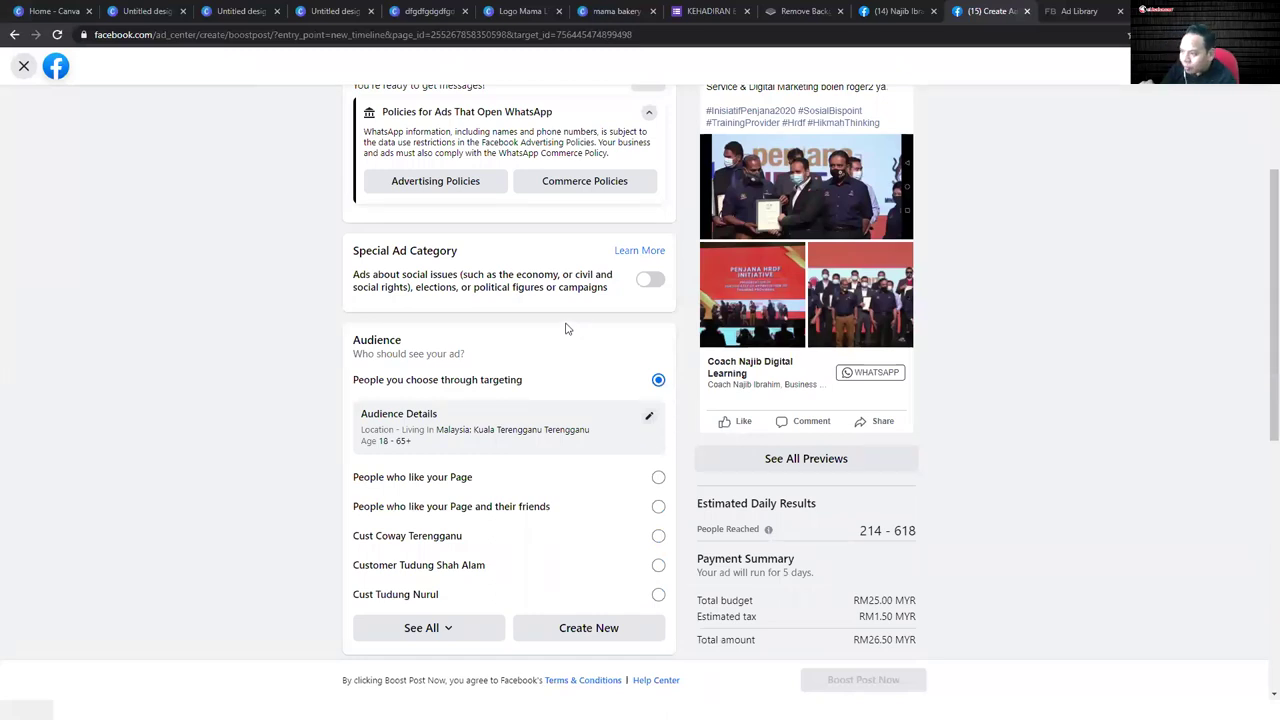
pyautogui.scroll(4, 609, 323)
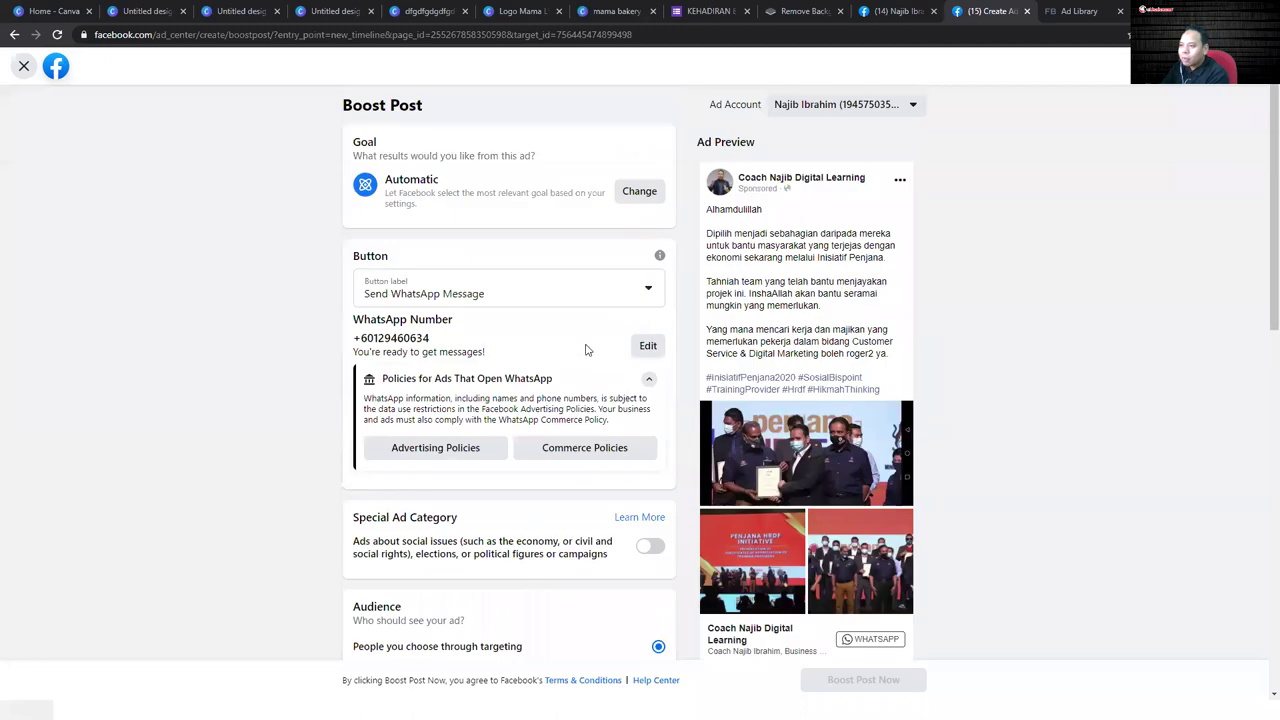
# - Try the Send Message button label, check it in the ad preview, and restore Send WhatsApp Message
pyautogui.click(634, 289)
pyautogui.scroll(-2, 887, 580)
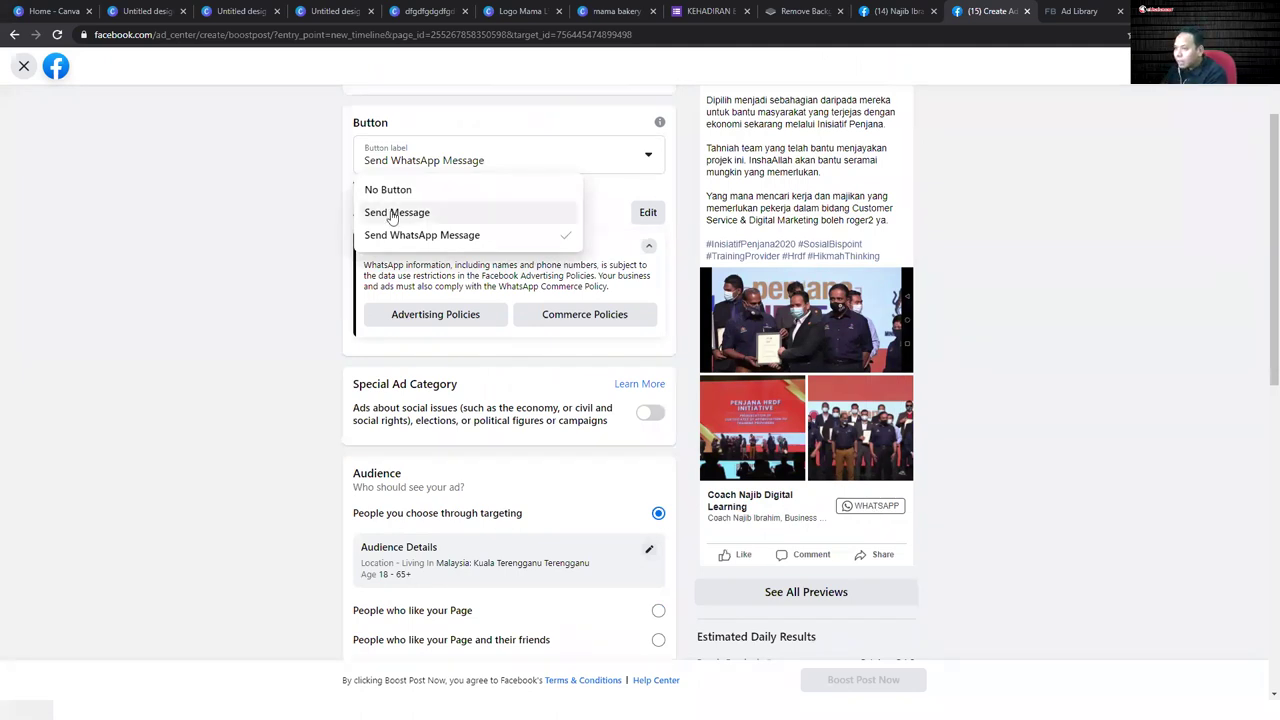
pyautogui.click(402, 280)
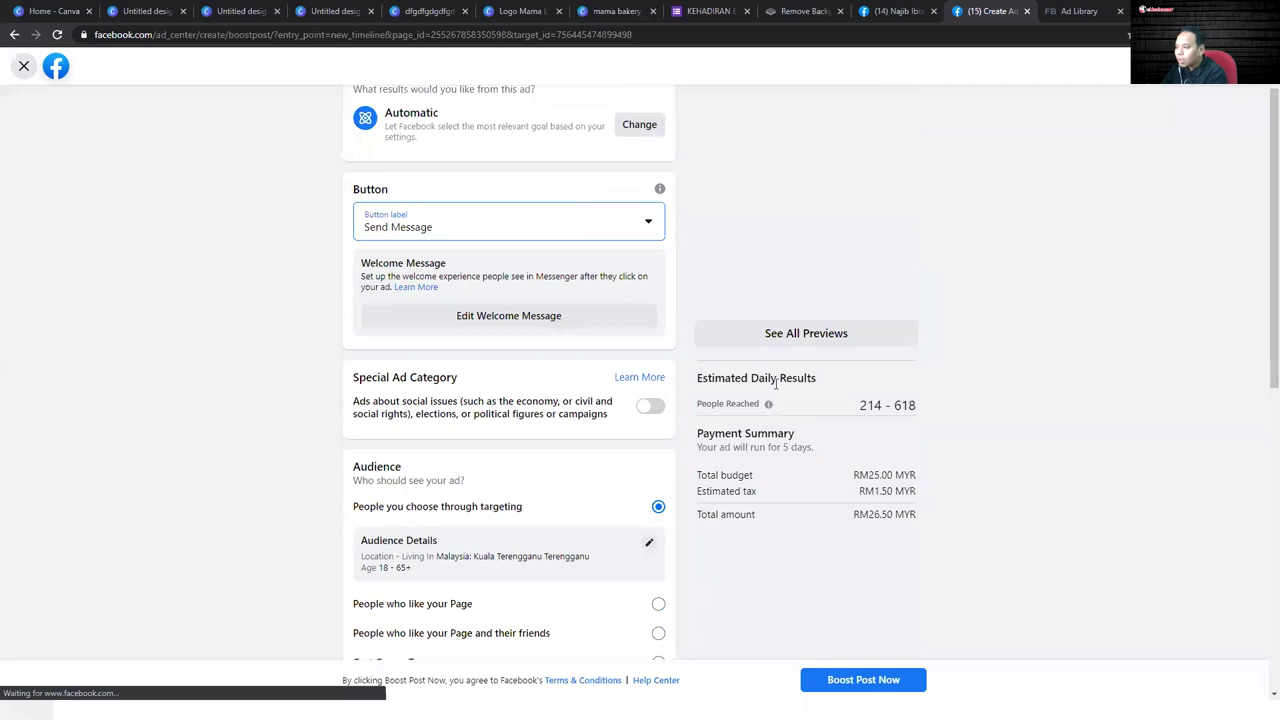
pyautogui.scroll(-3, 946, 430)
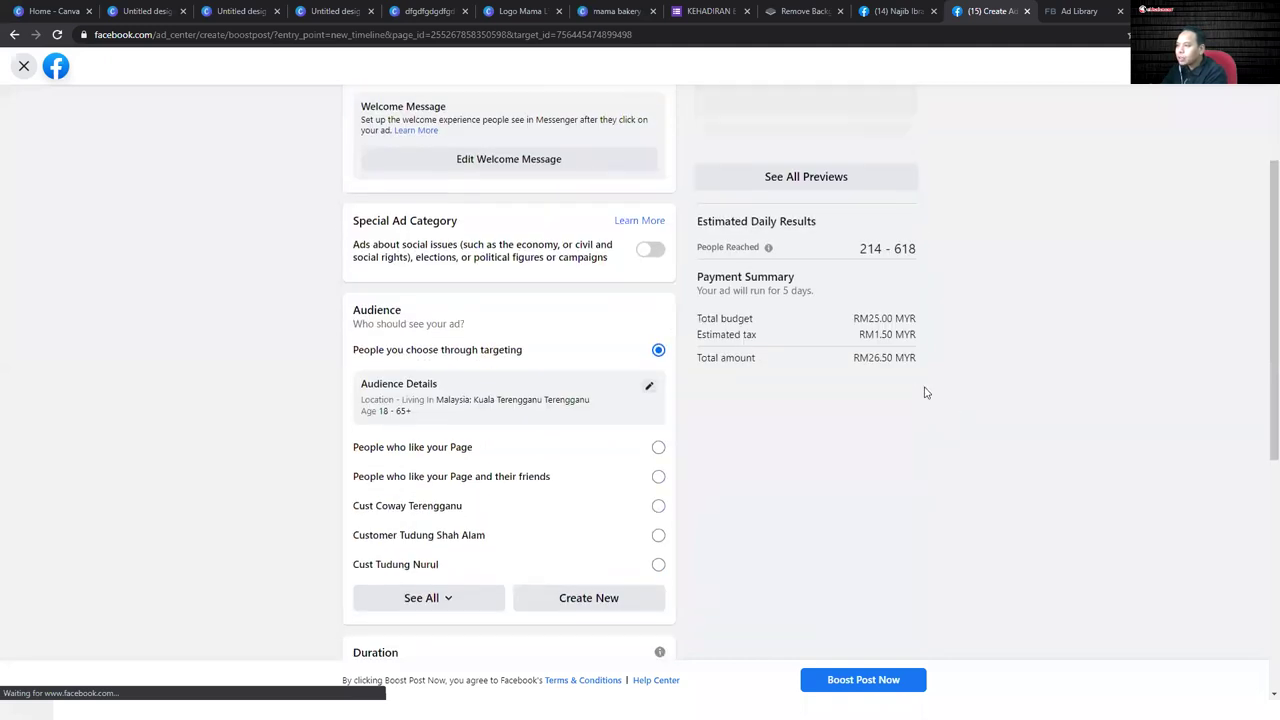
pyautogui.scroll(4, 925, 392)
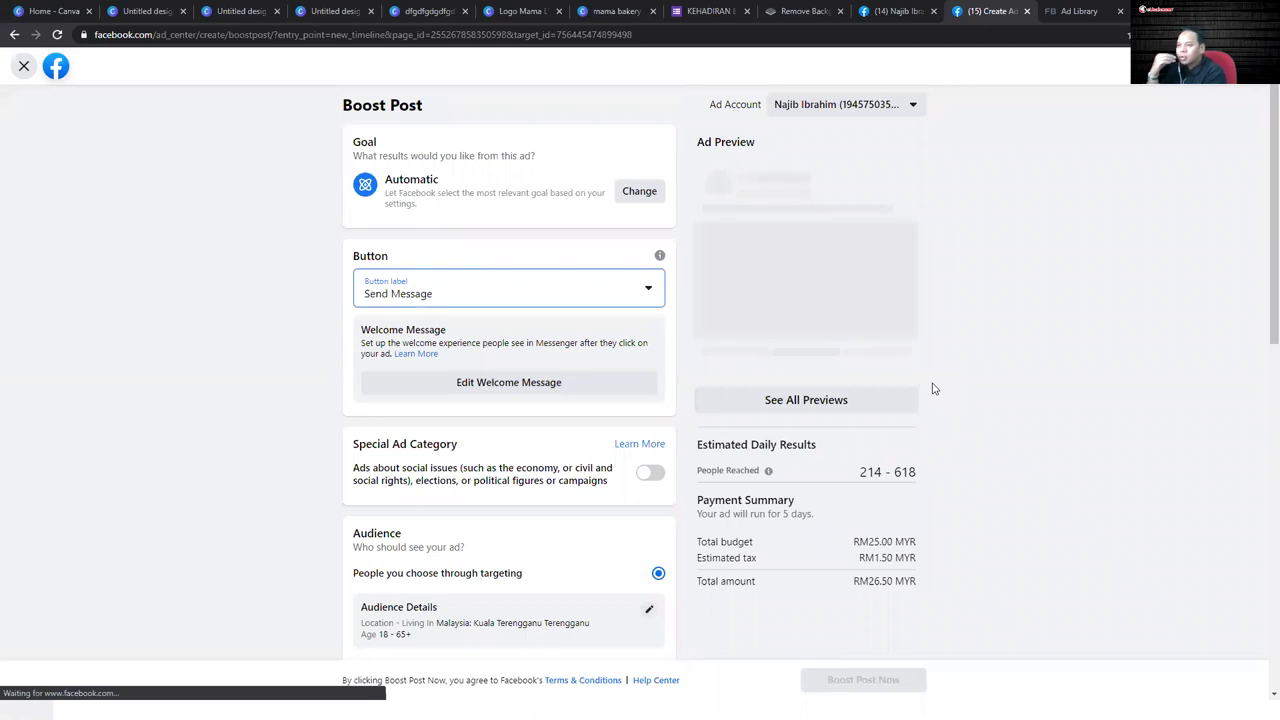
pyautogui.scroll(-2, 858, 562)
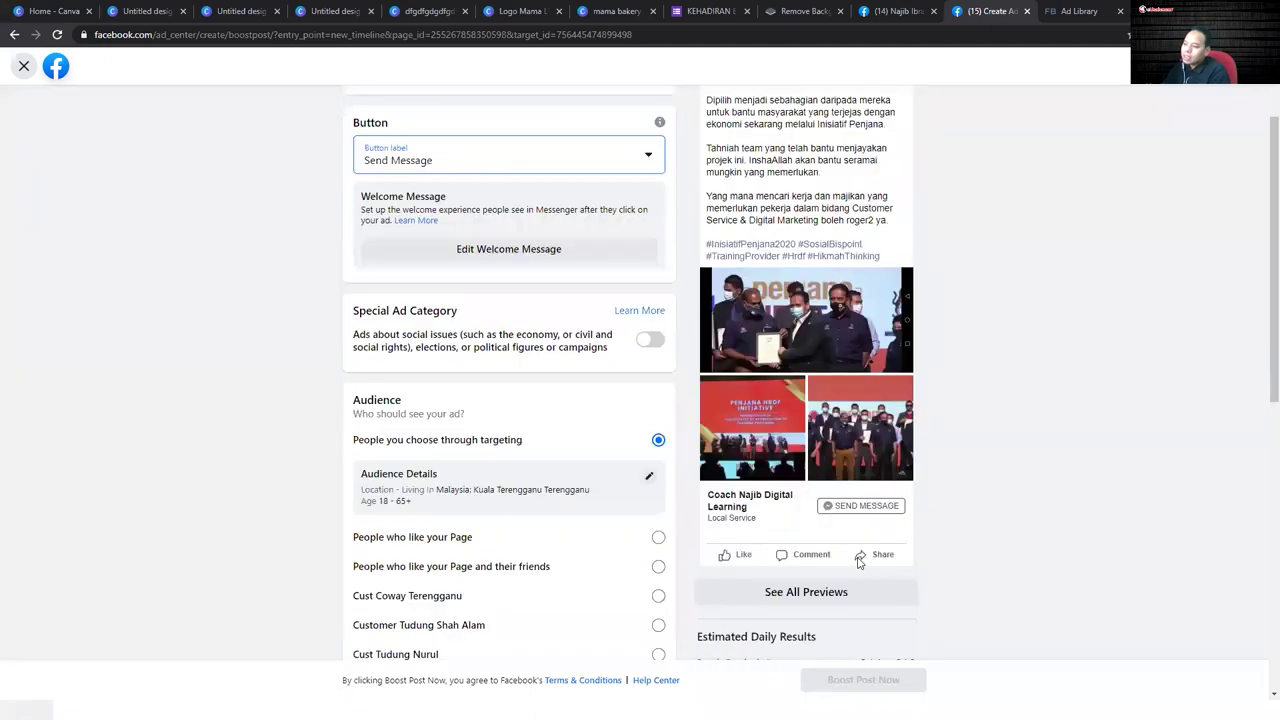
pyautogui.scroll(2, 715, 499)
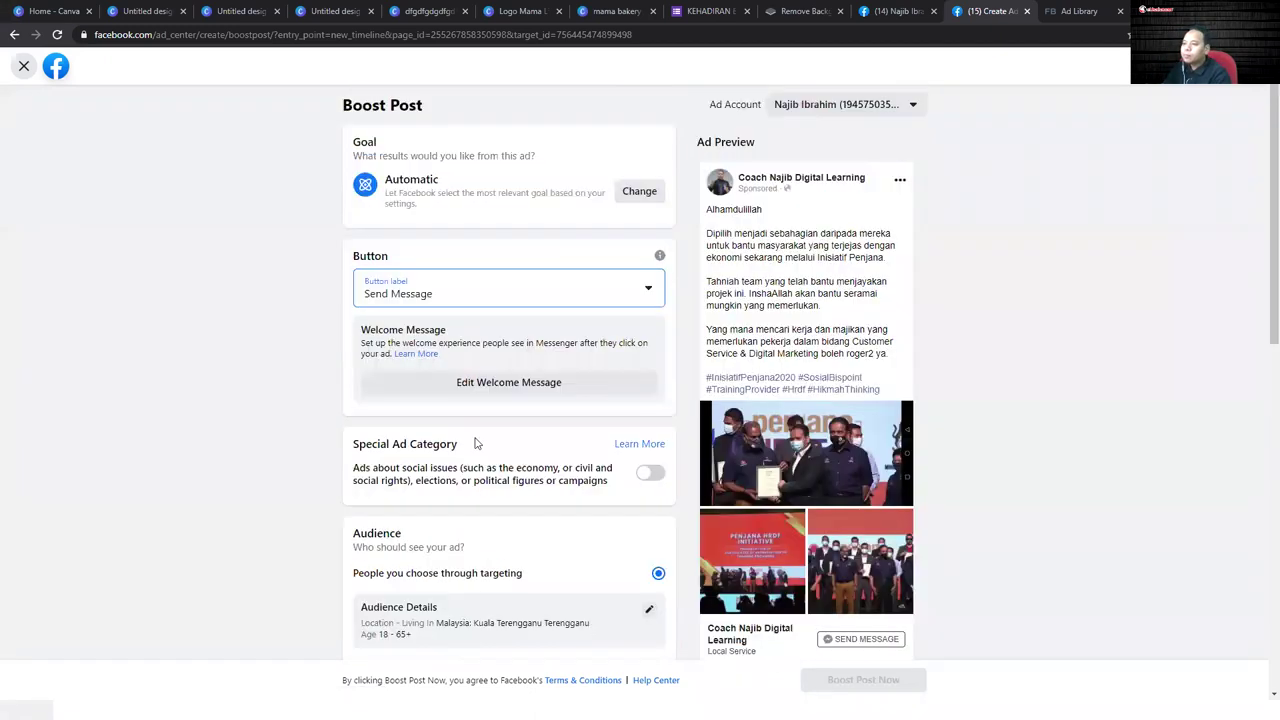
pyautogui.click(521, 294)
pyautogui.click(414, 369)
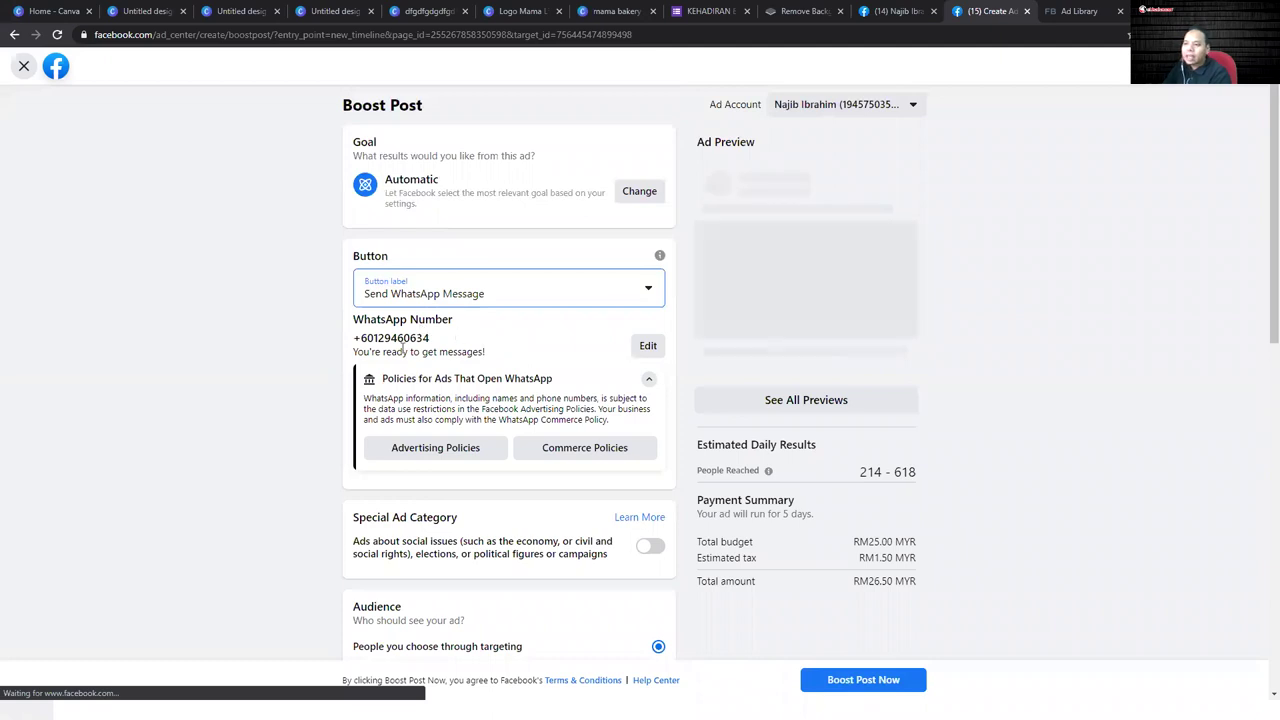
# - Change the ad goal to Get more engagement and save it
pyautogui.click(636, 193)
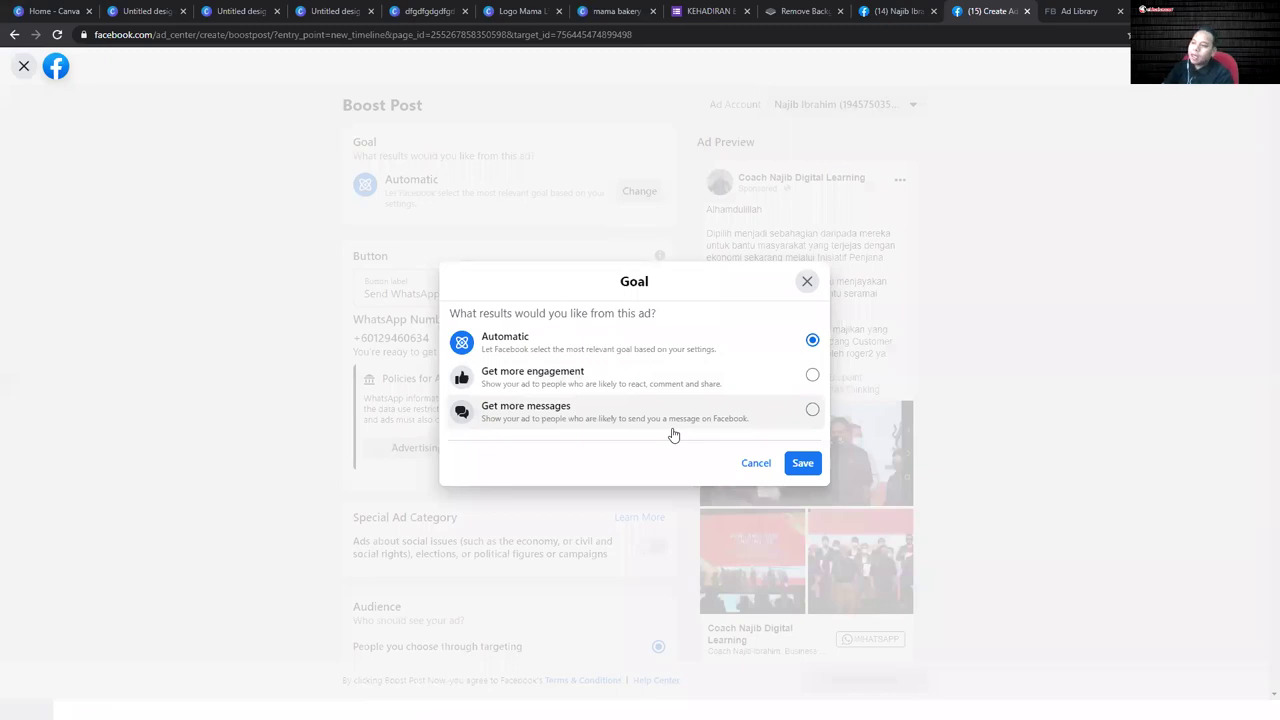
pyautogui.click(806, 378)
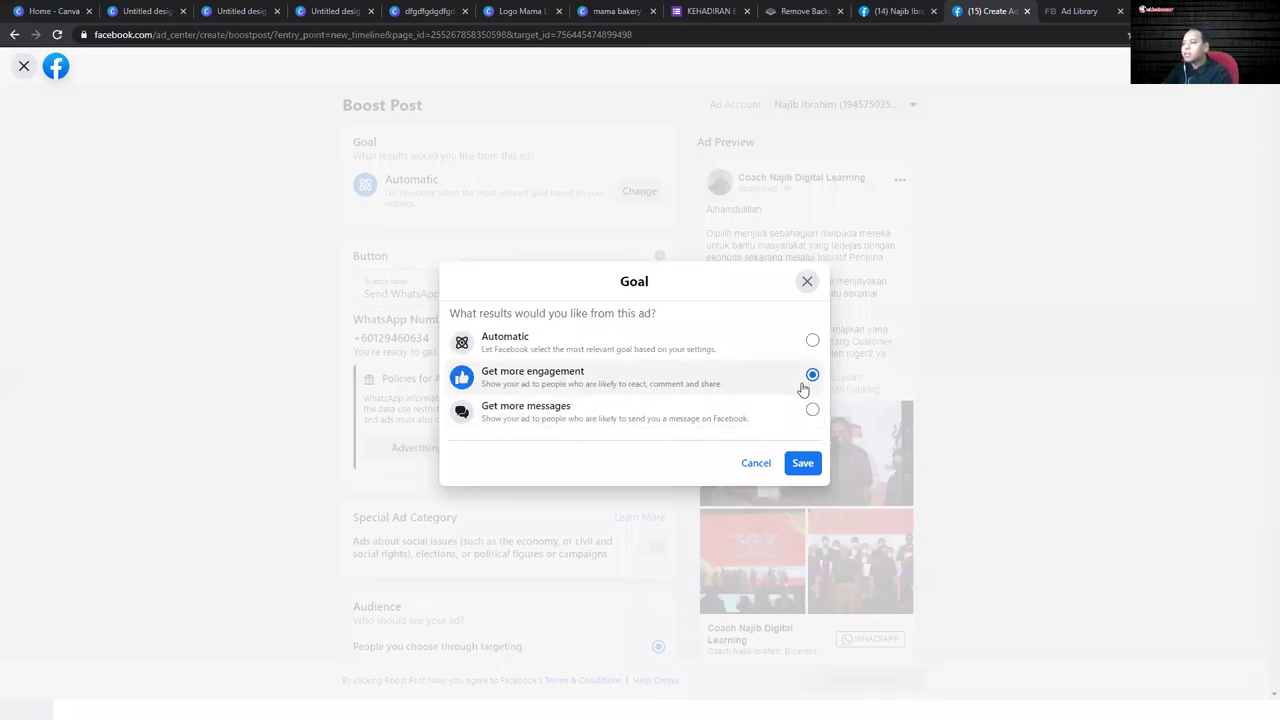
pyautogui.click(811, 343)
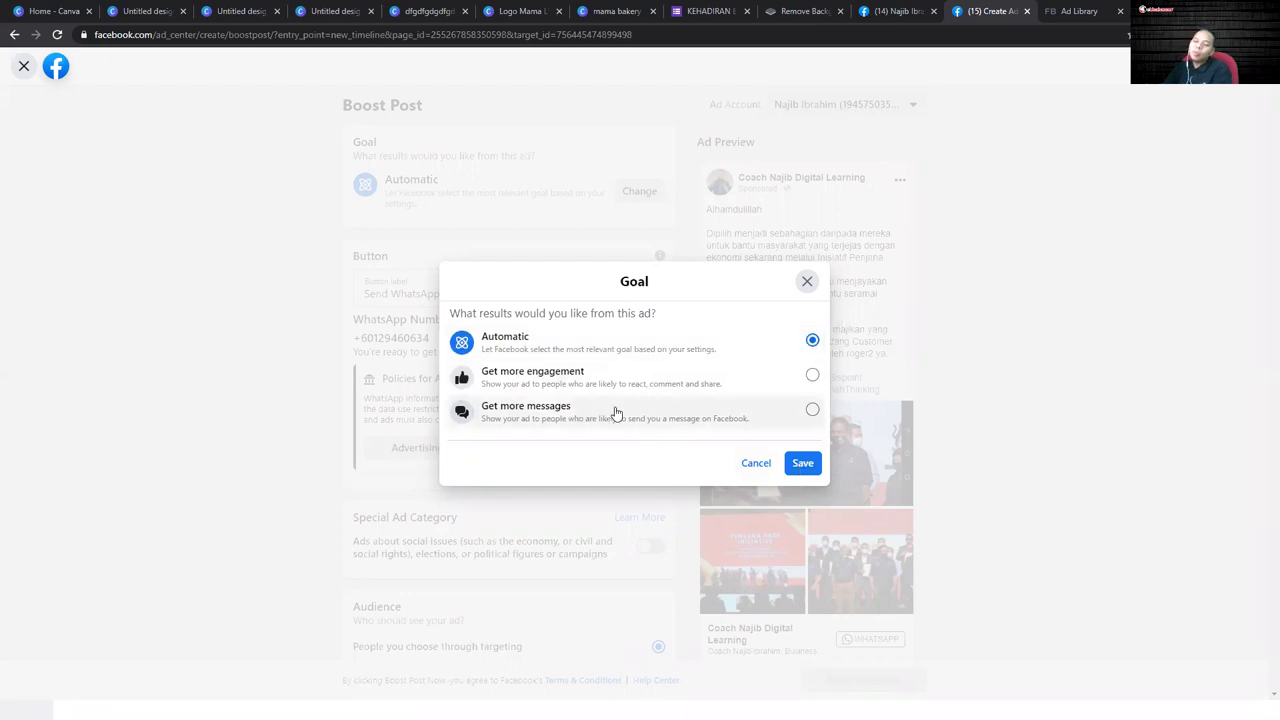
pyautogui.click(812, 377)
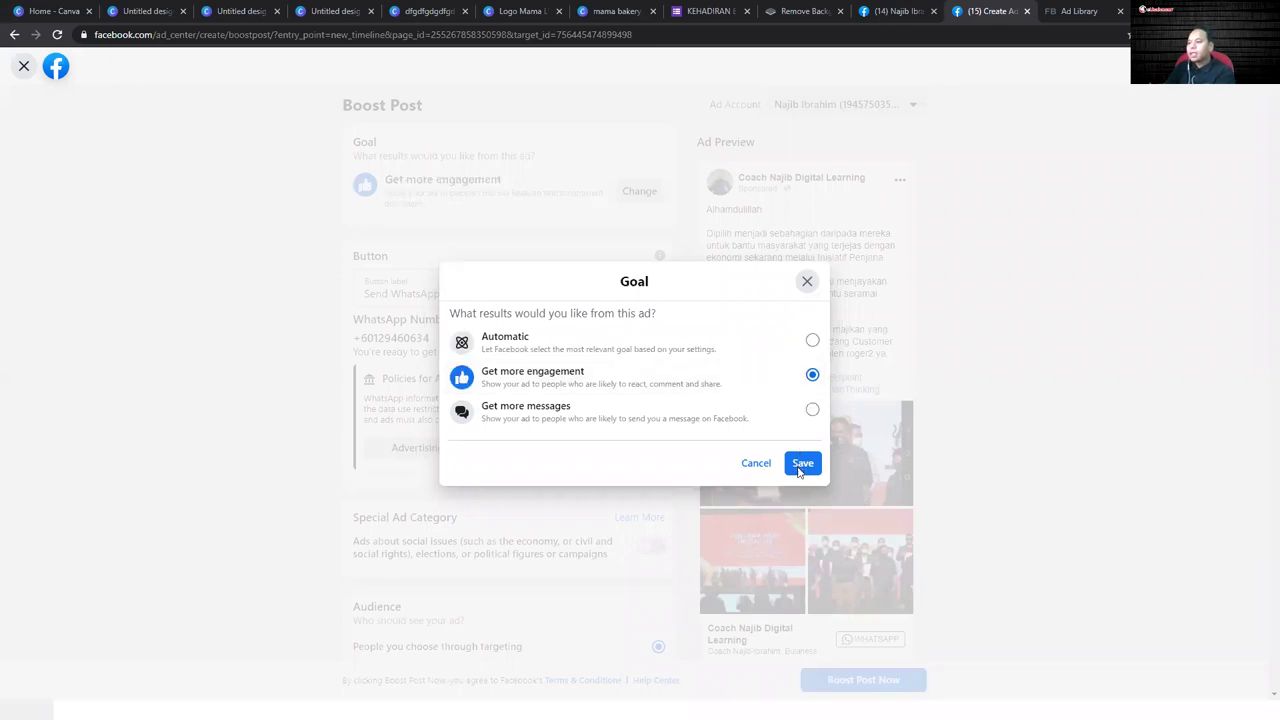
pyautogui.click(800, 468)
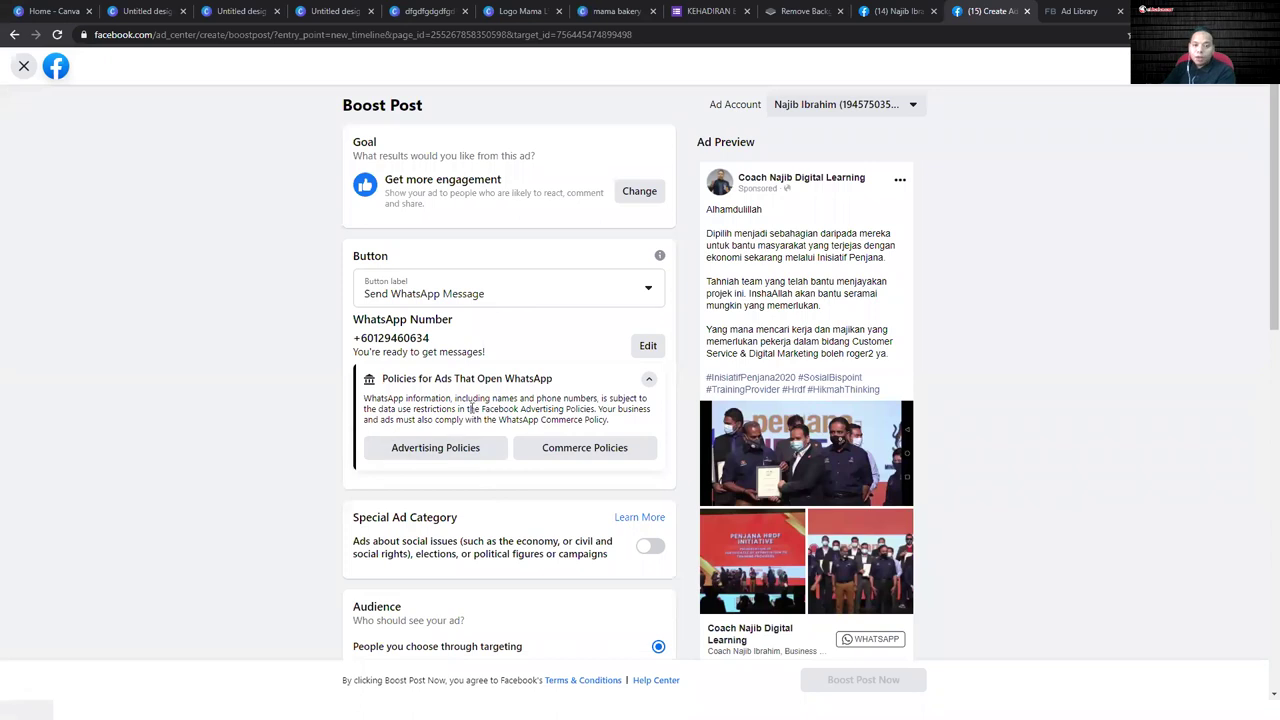
# - Try the audience People who like your Page, and reselect People you choose through targeting
pyautogui.scroll(-5, 484, 353)
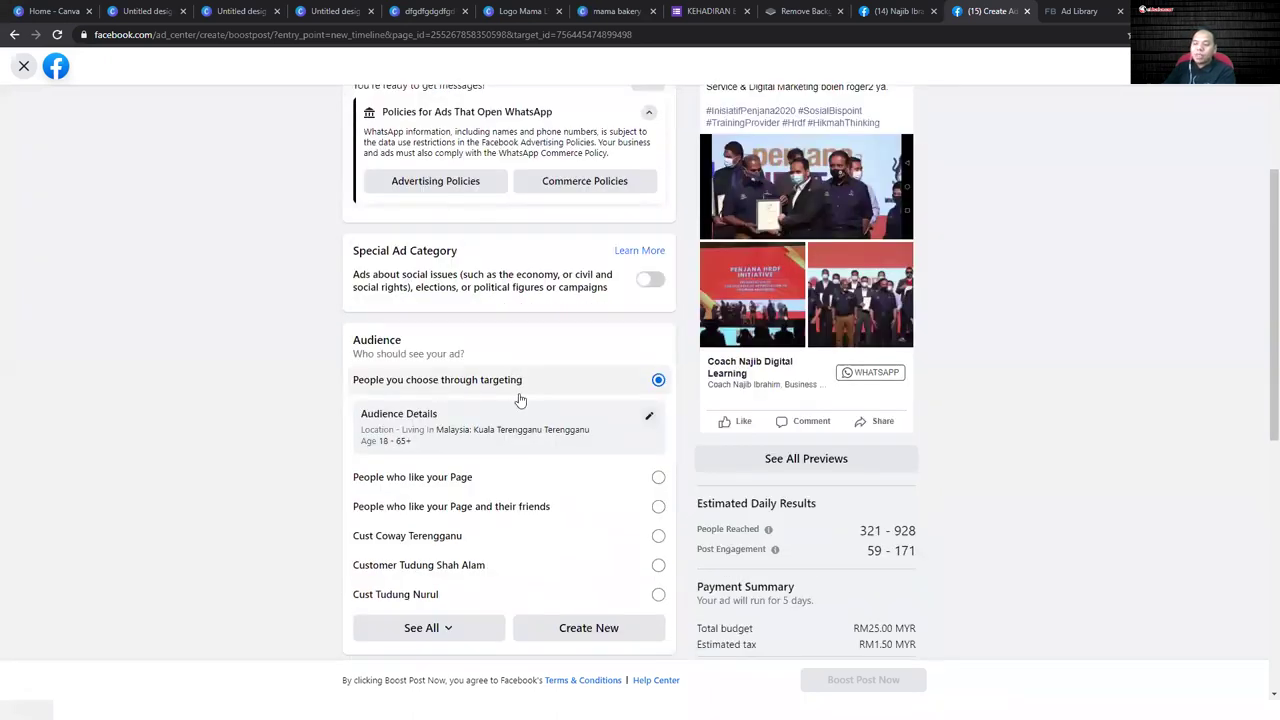
pyautogui.scroll(-2, 535, 408)
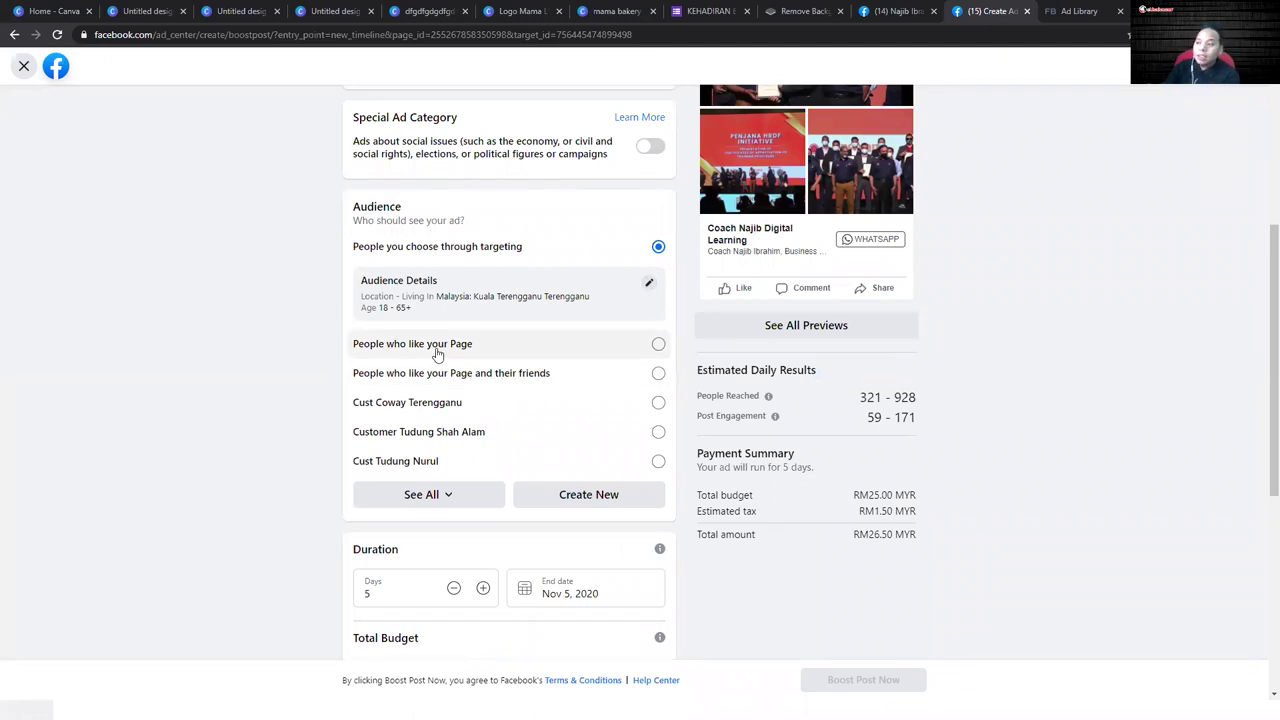
pyautogui.click(657, 344)
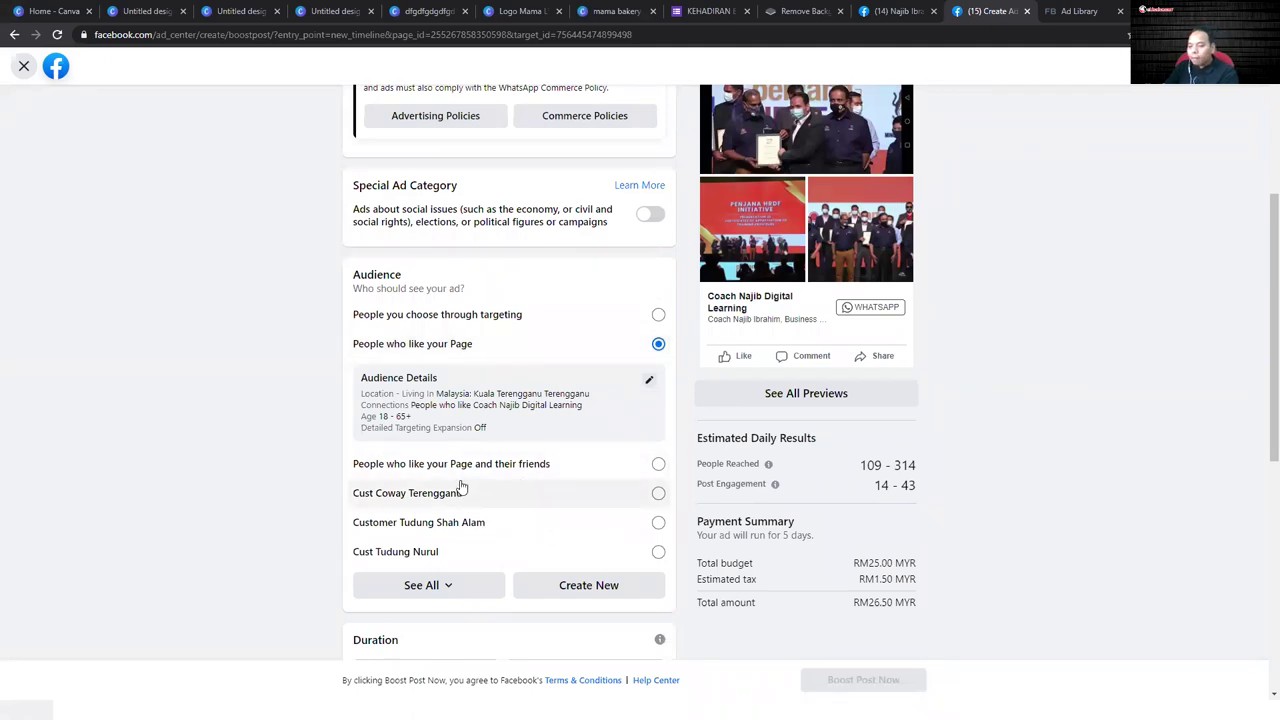
pyautogui.scroll(1, 461, 487)
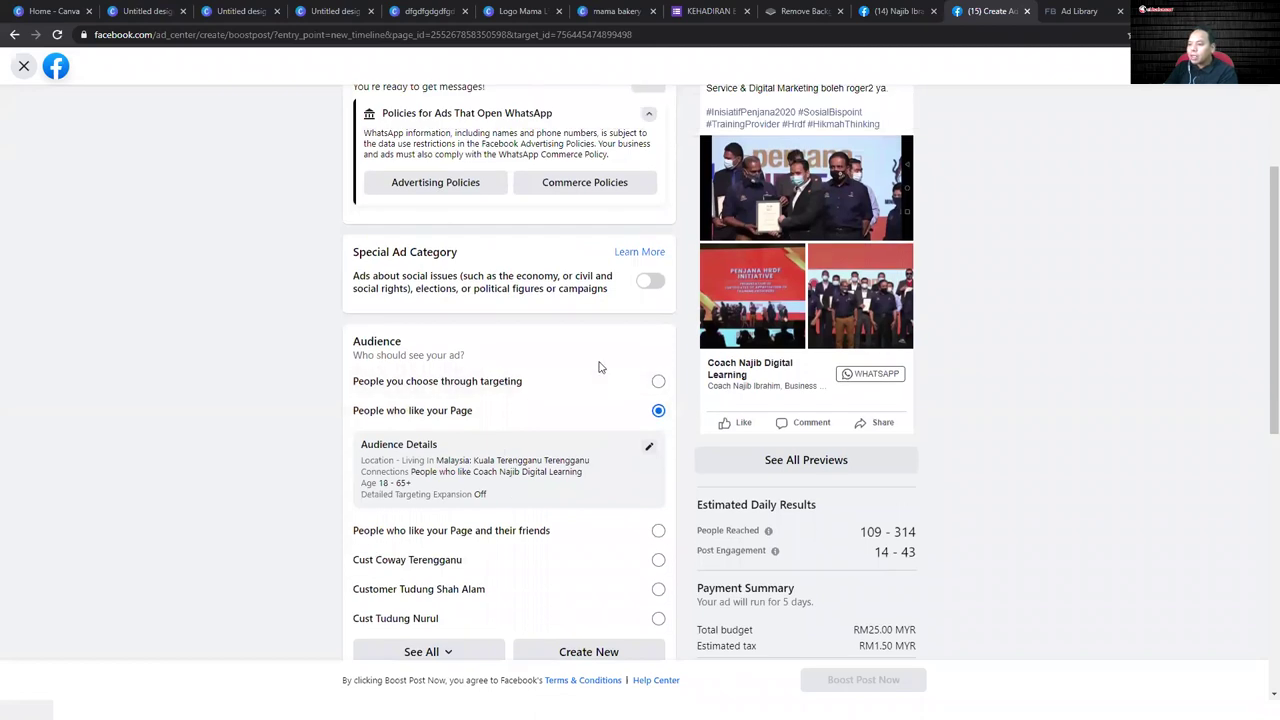
pyautogui.click(658, 383)
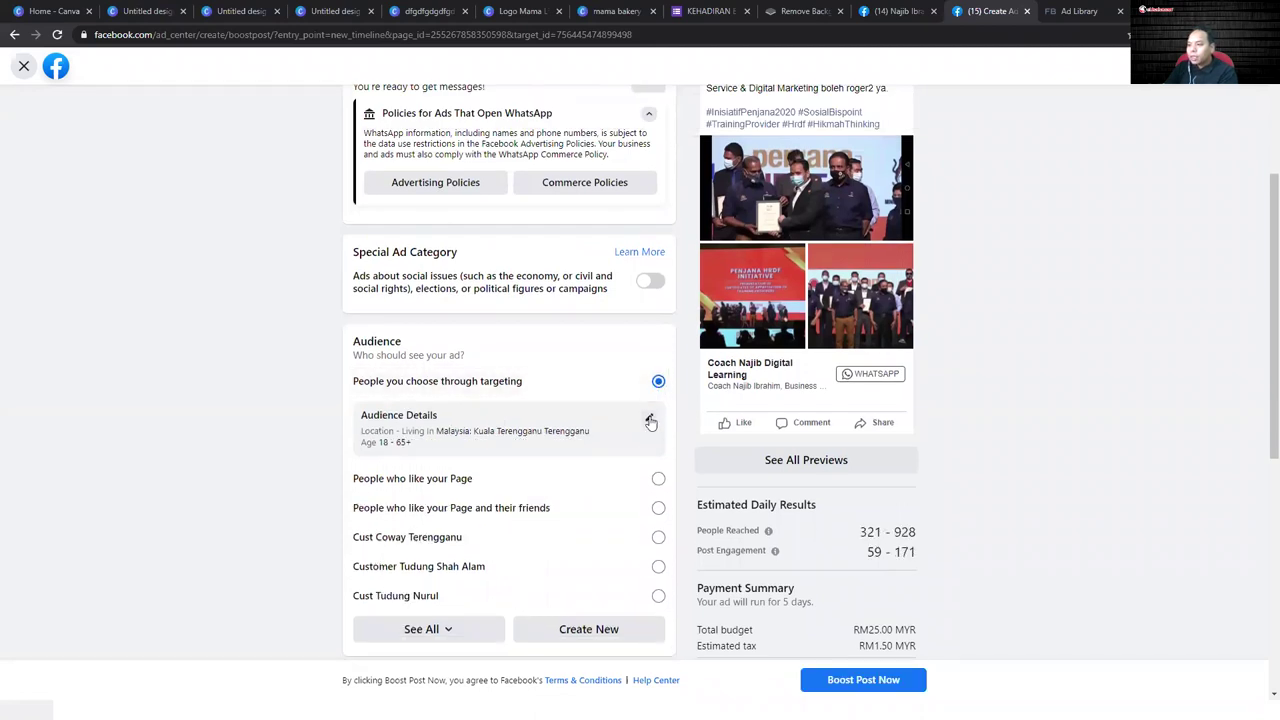
# - Edit the targeted audience to reach only women aged 21 to 35
pyautogui.click(650, 422)
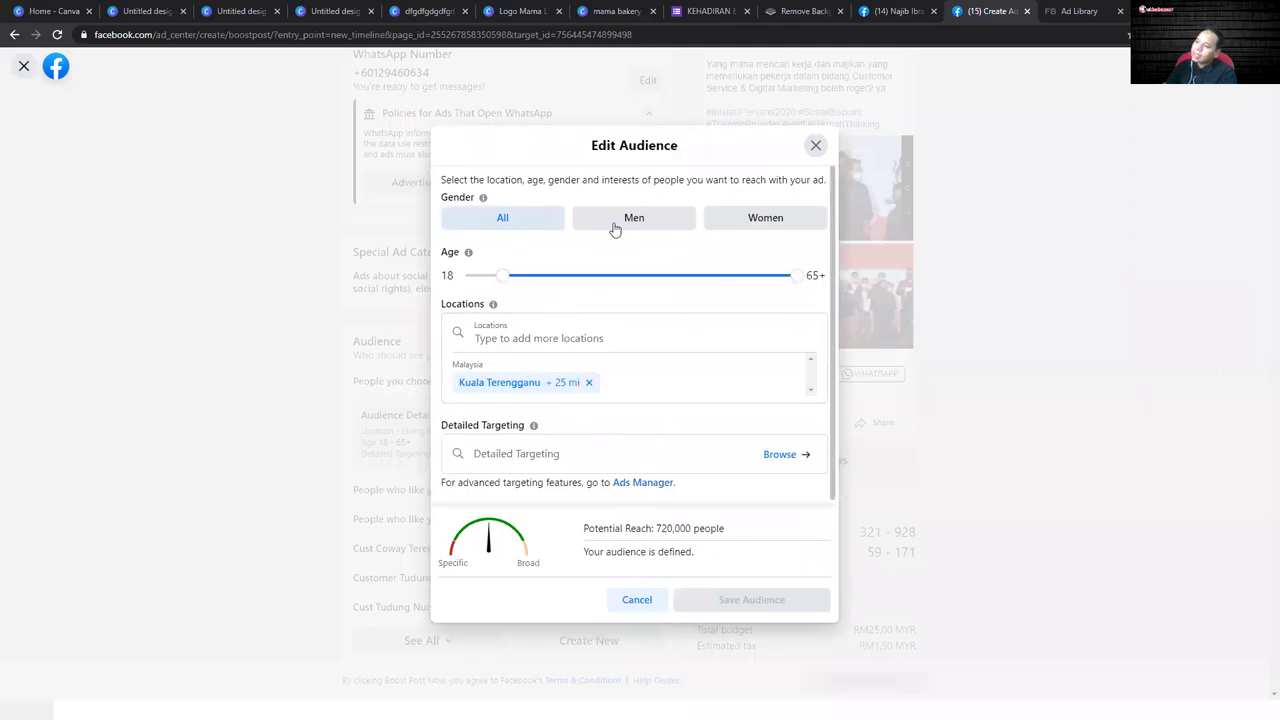
pyautogui.click(769, 228)
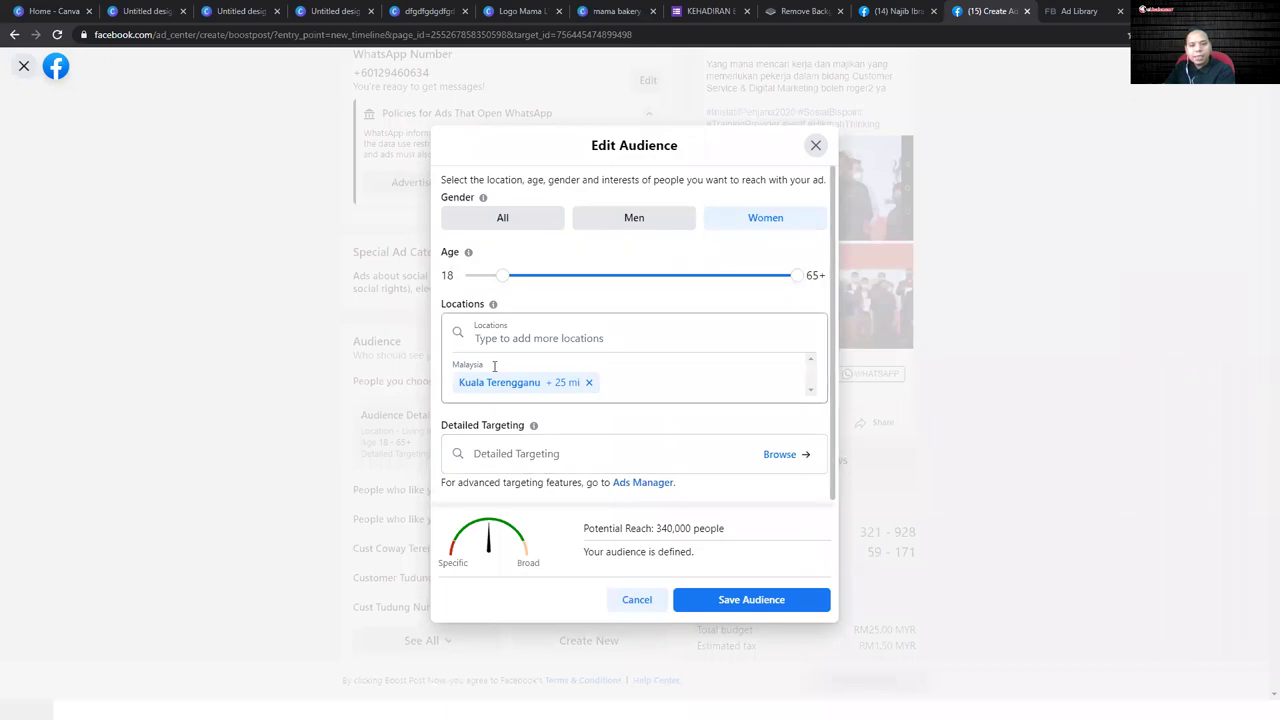
pyautogui.moveTo(505, 281); pyautogui.dragTo(521, 284)
pyautogui.moveTo(781, 277); pyautogui.dragTo(606, 283)
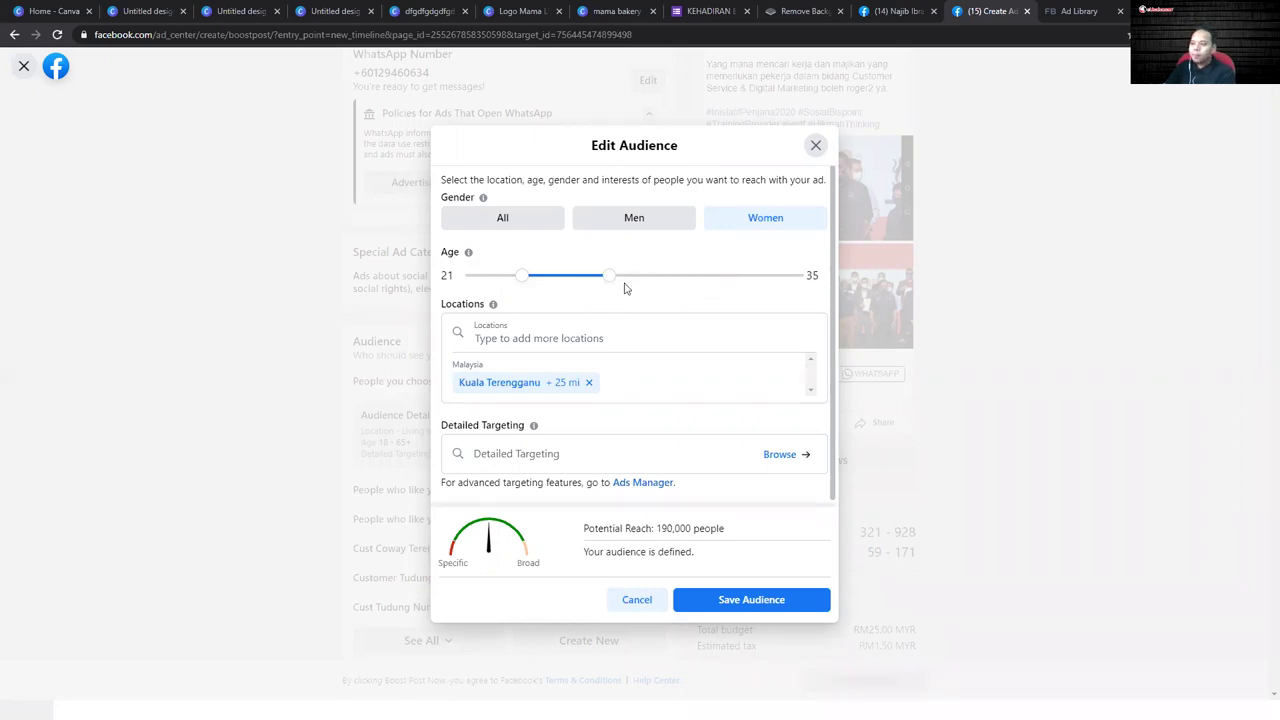
# - Choose Kuala Terengganu, Terengganu, Malaysia in the audience locations and set its radius to 10 mi
pyautogui.click(609, 343)
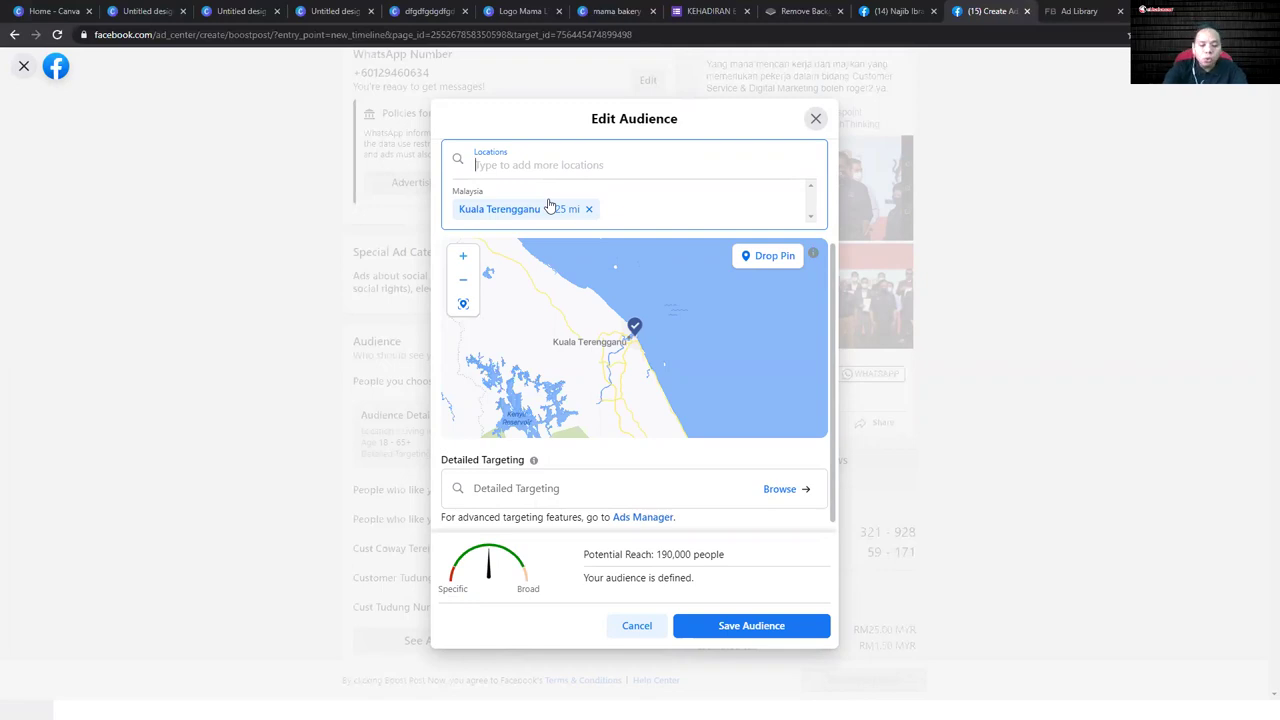
pyautogui.write('k')
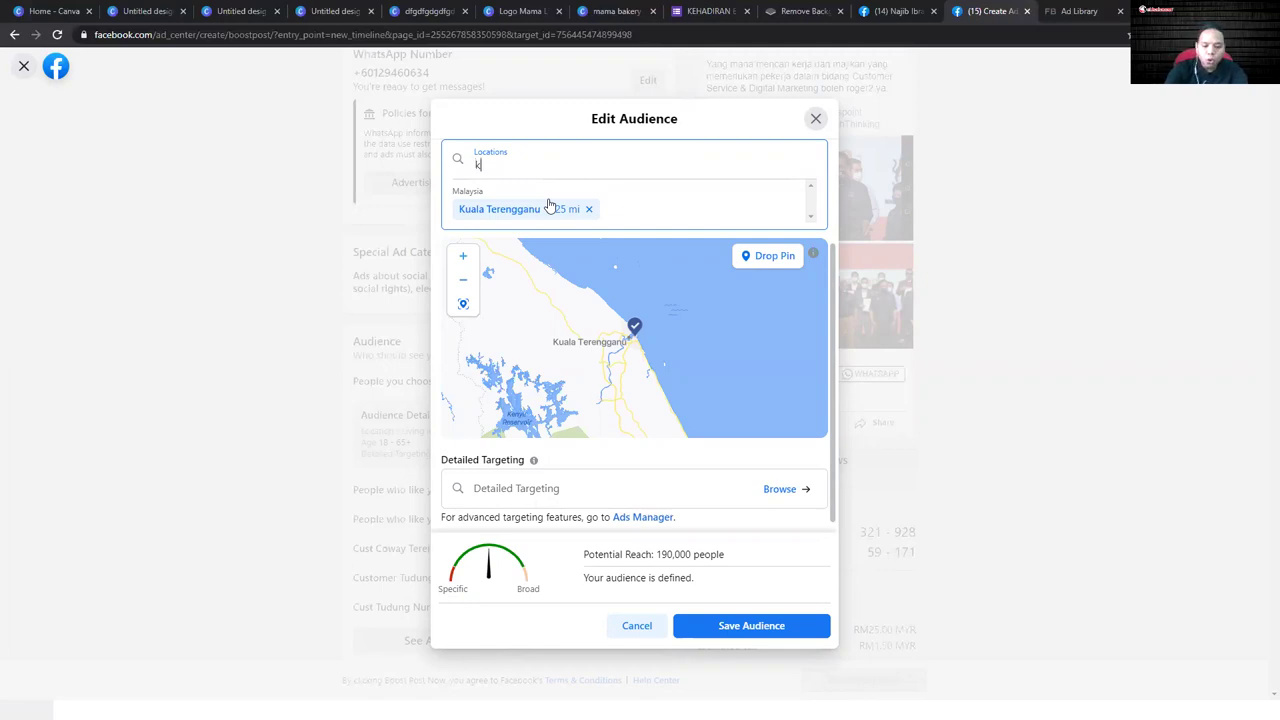
pyautogui.write('uala terengganu')
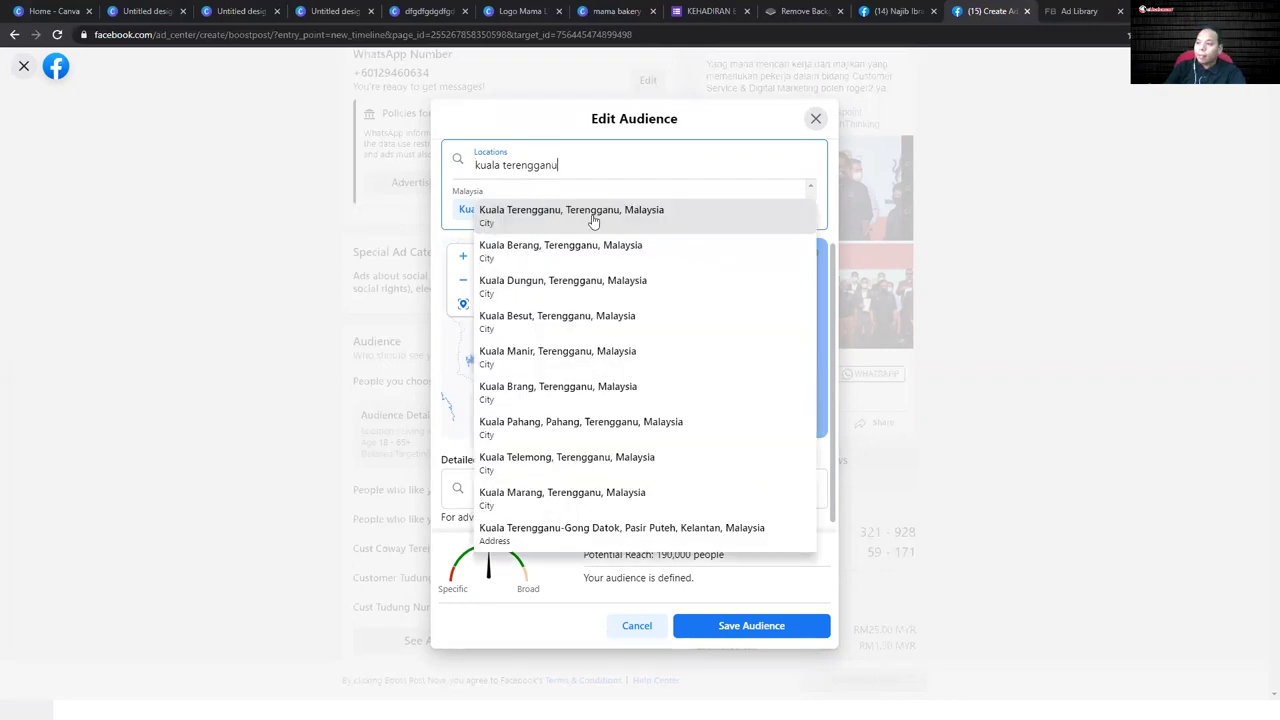
pyautogui.click(610, 210)
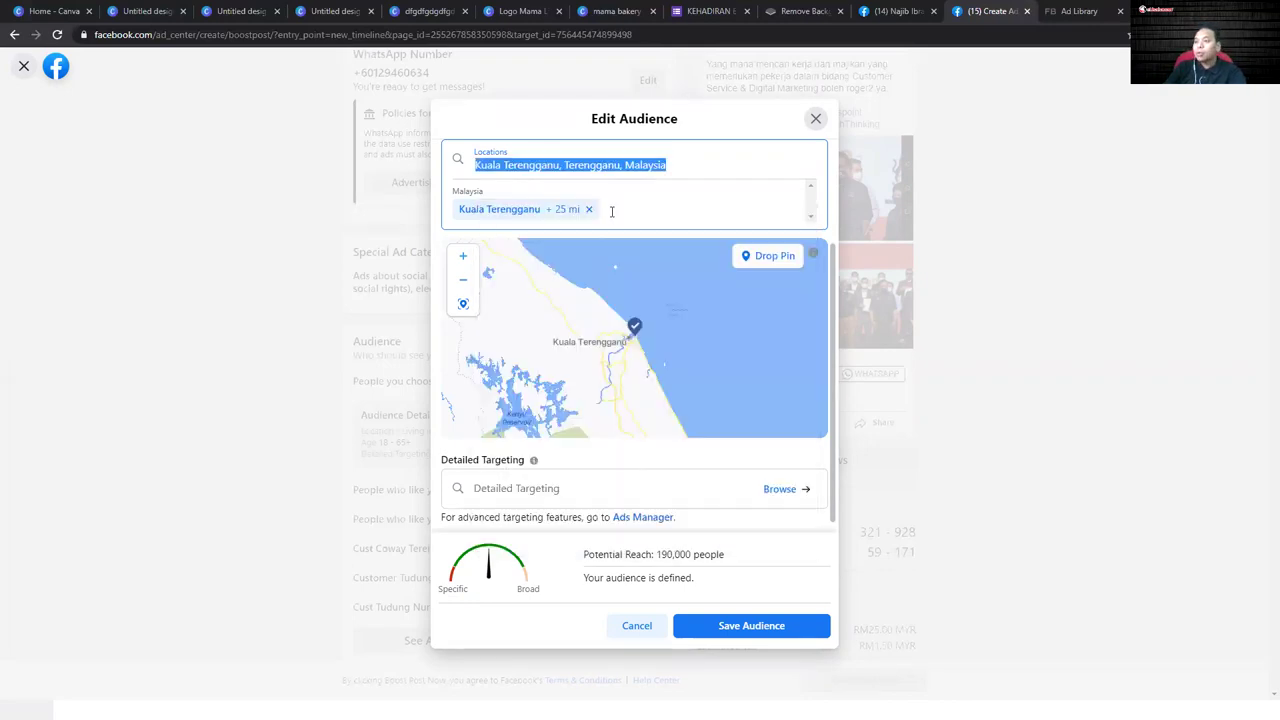
pyautogui.click(560, 211)
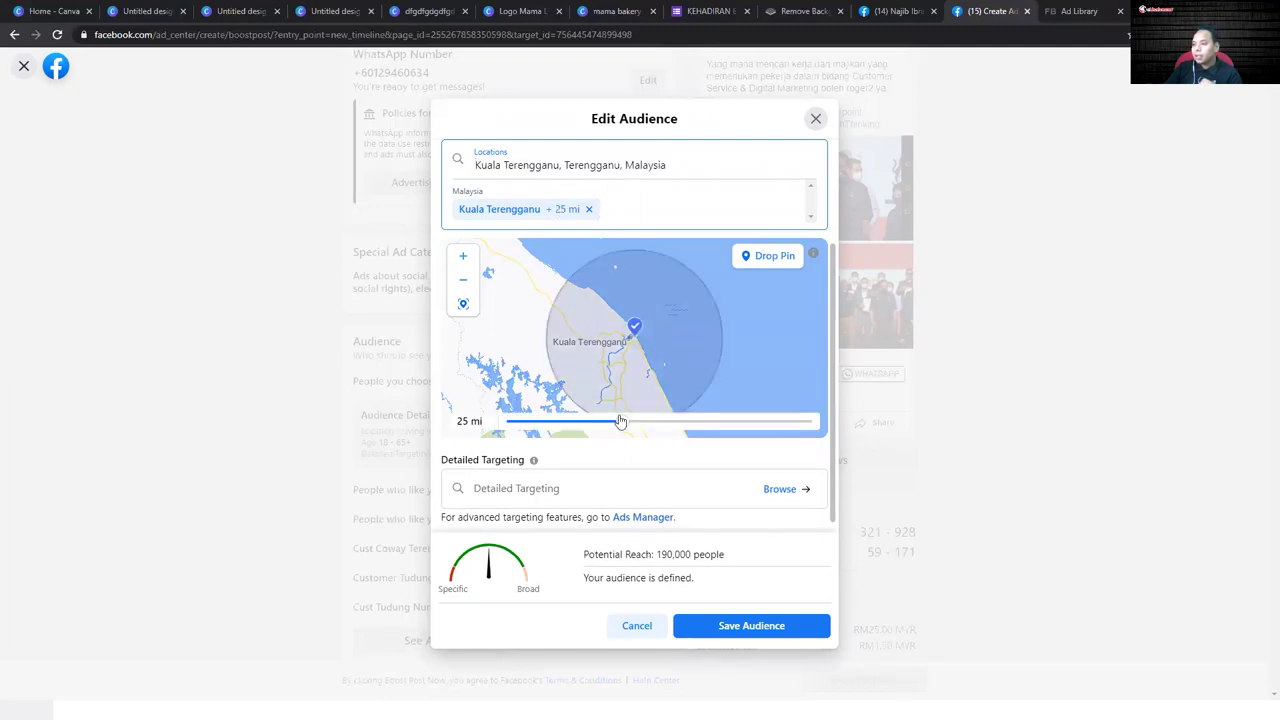
pyautogui.moveTo(623, 423); pyautogui.dragTo(491, 427)
pyautogui.scroll(5, 628, 363)
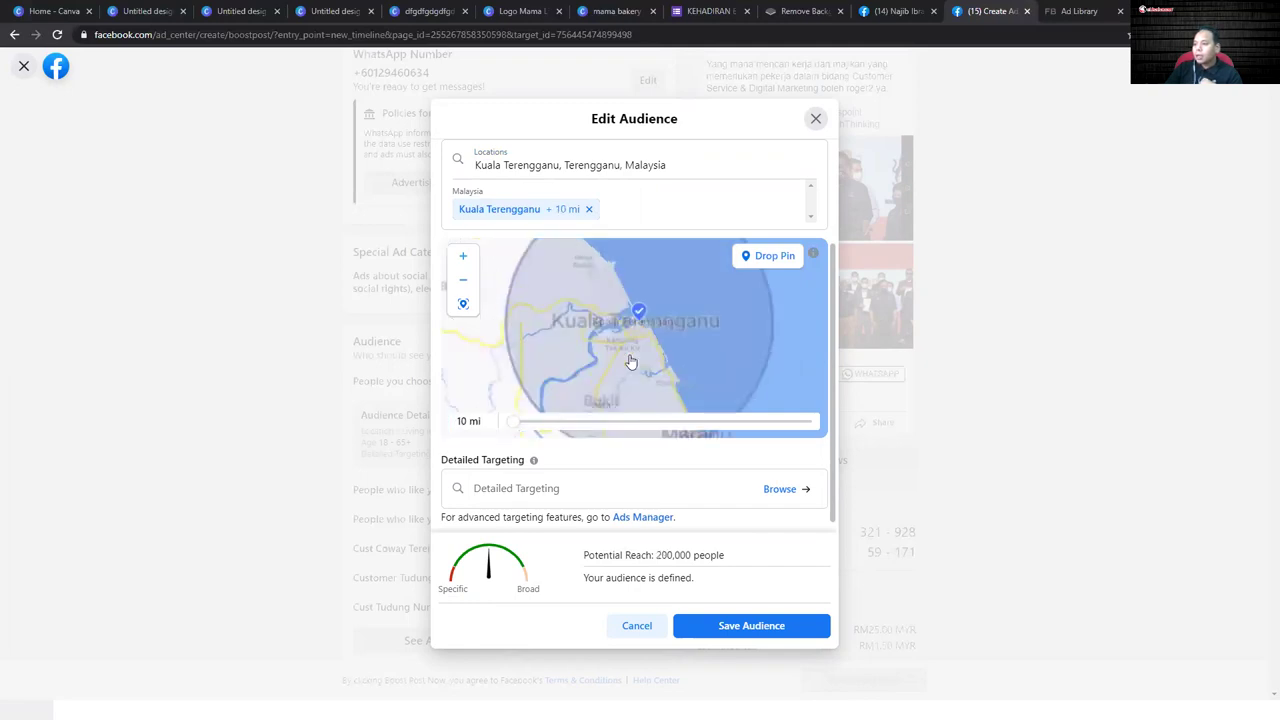
pyautogui.scroll(-3, 551, 349)
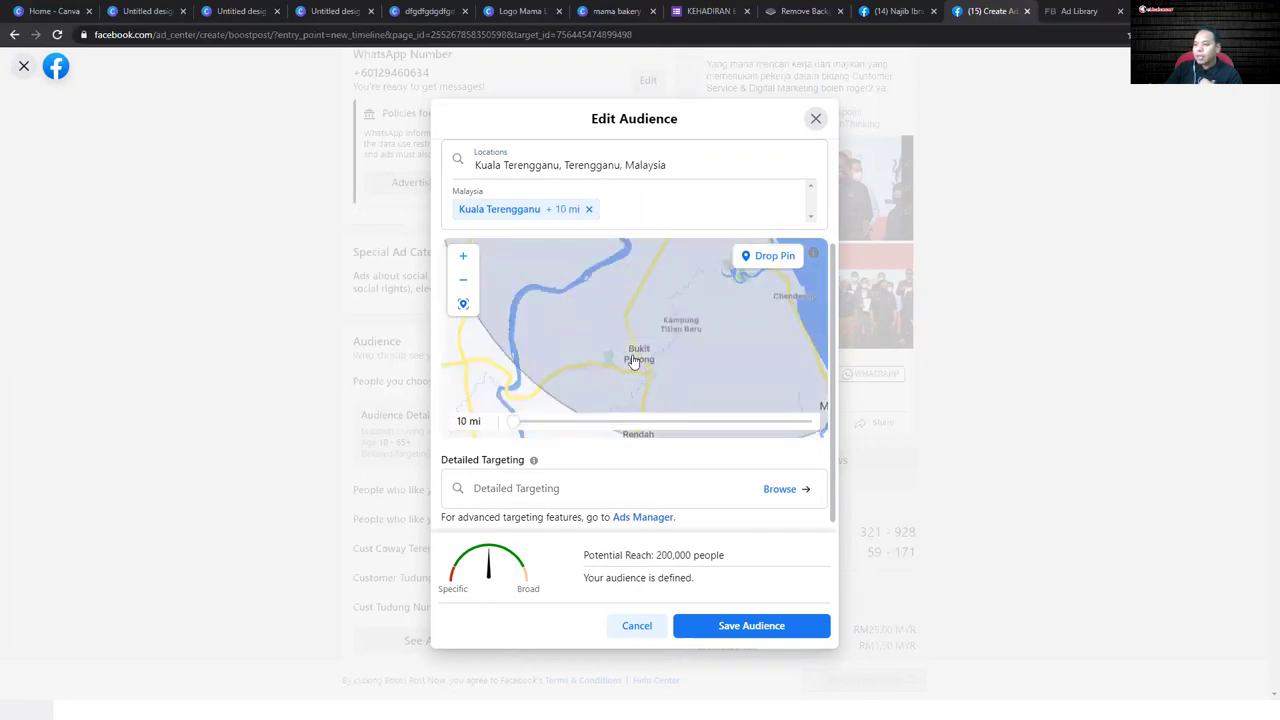
pyautogui.scroll(2, 591, 335)
pyautogui.scroll(-2, 591, 335)
pyautogui.scroll(-2, 631, 331)
# - Add the city Kuala Perlis, Perlis, Malaysia as another audience location
pyautogui.click(676, 167)
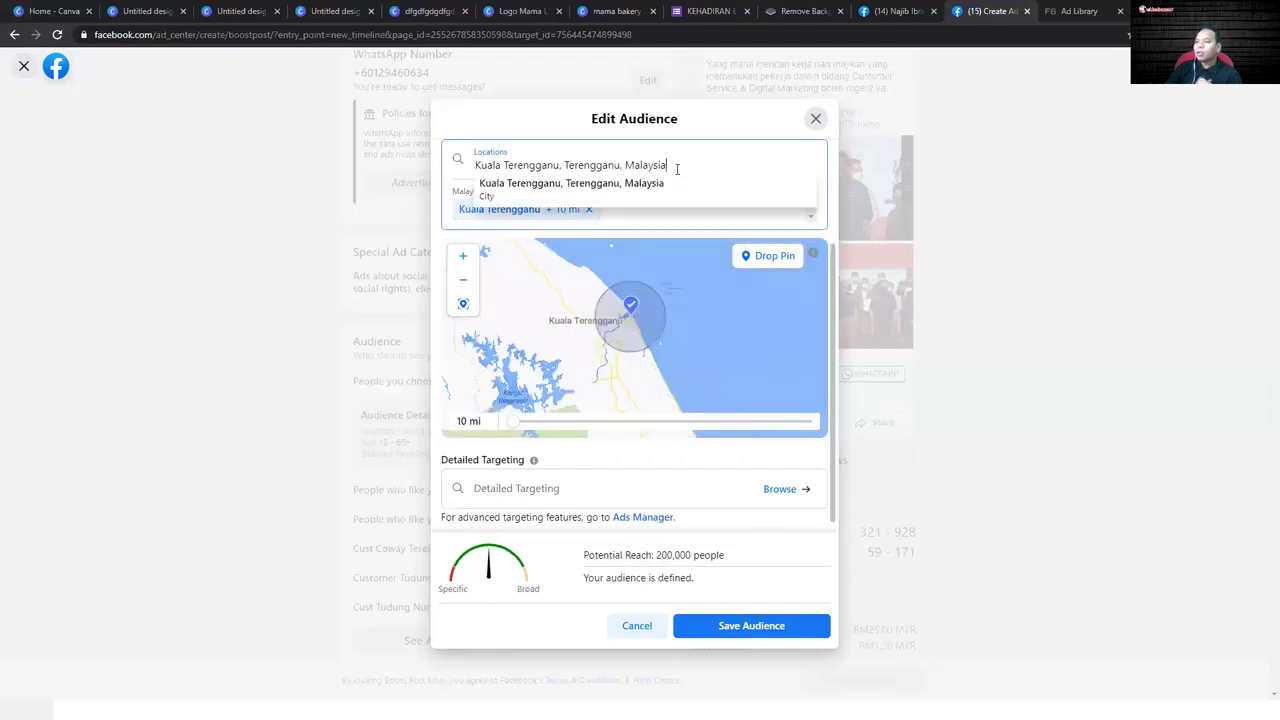
pyautogui.moveTo(676, 167); pyautogui.dragTo(395, 176)
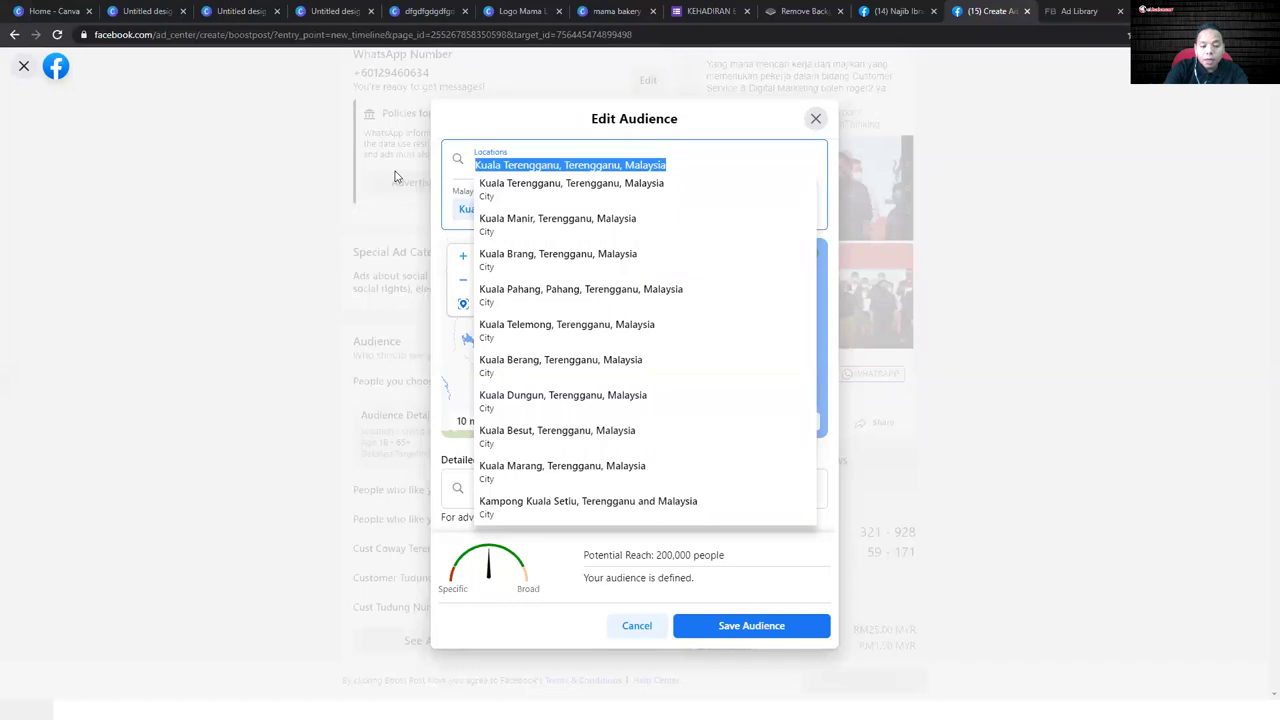
pyautogui.press('BackSpace')
pyautogui.write('kuala t')
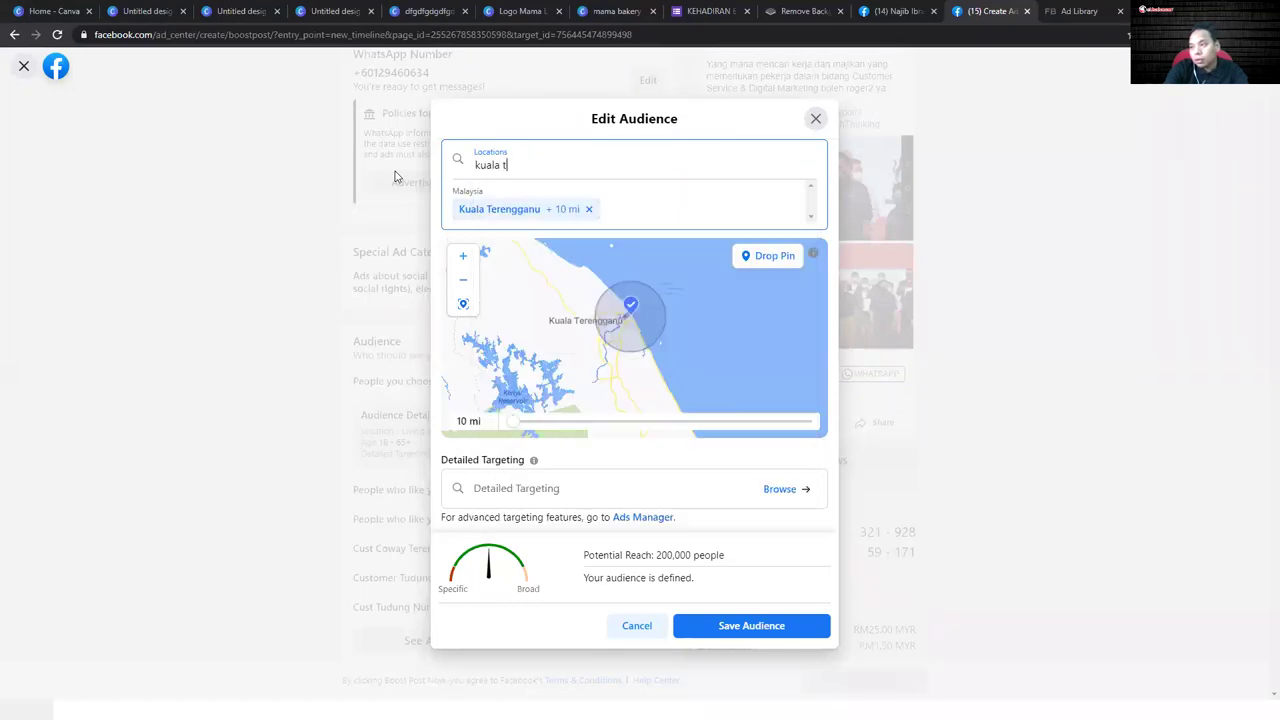
pyautogui.press('BackSpace')
pyautogui.write('pe')
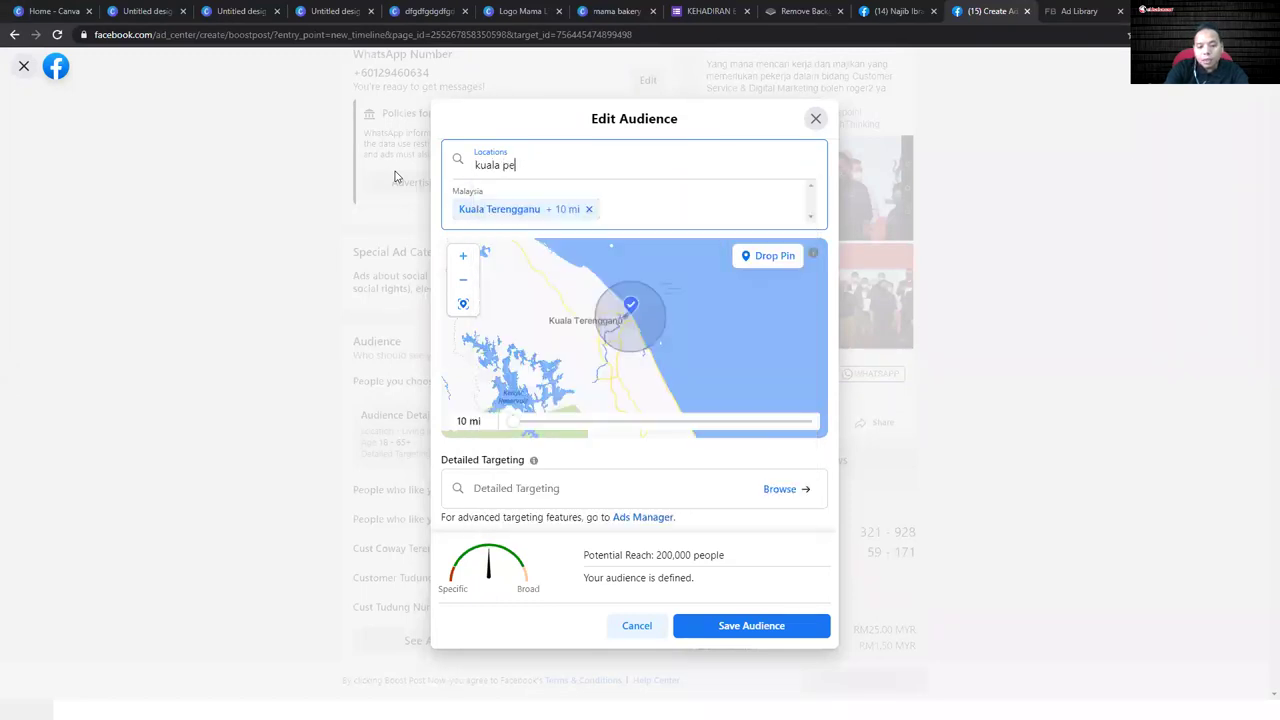
pyautogui.write('rlis')
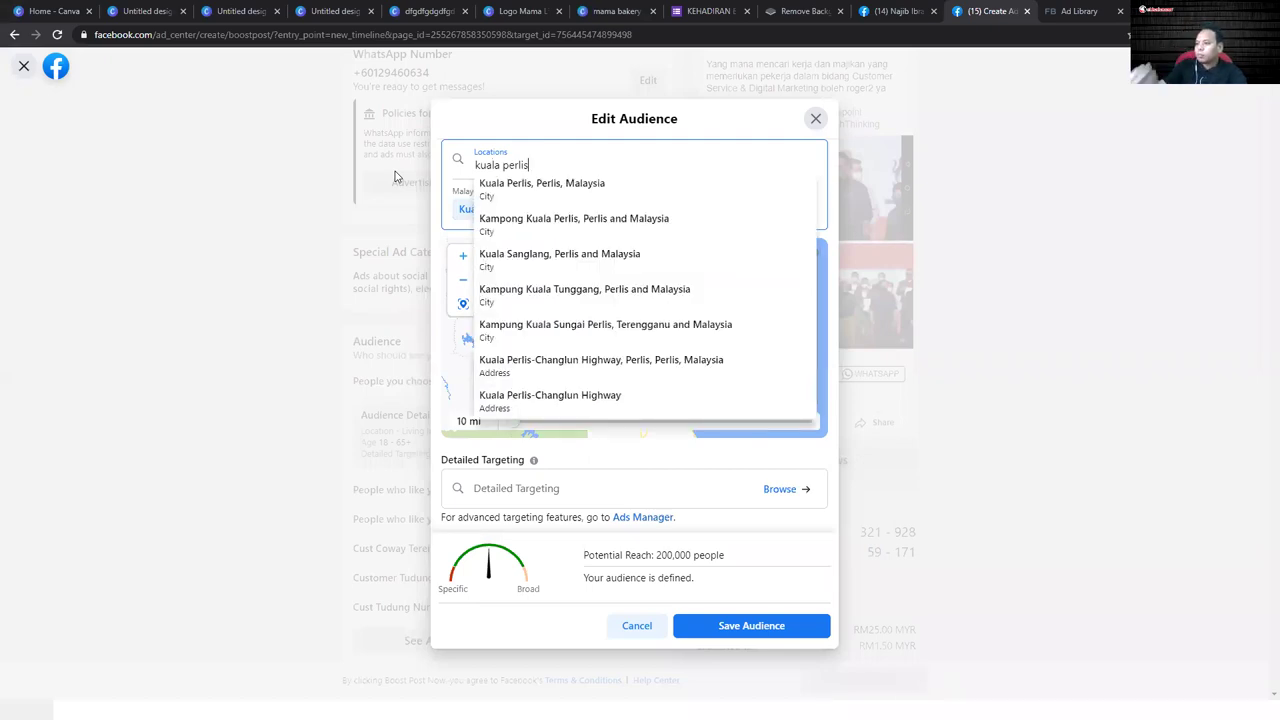
pyautogui.click(586, 184)
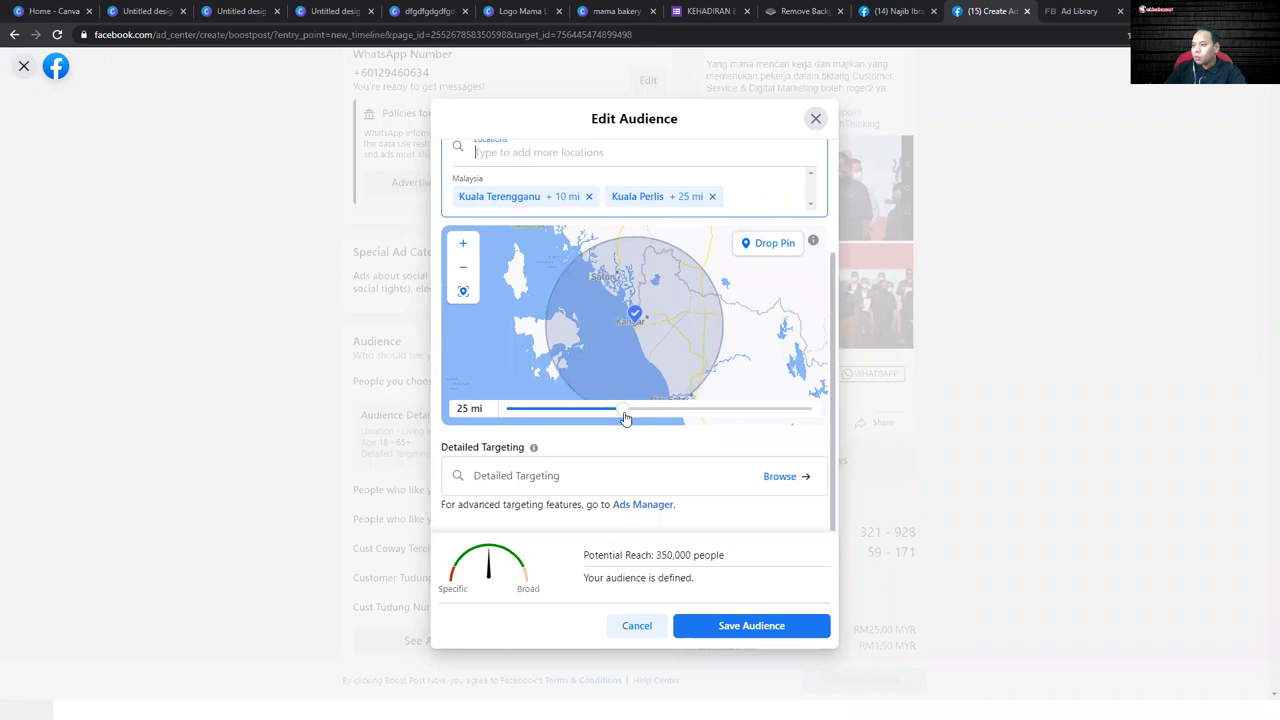
# - Set the targeting radius around Kuala Perlis to 10 mi
pyautogui.scroll(2, 715, 340)
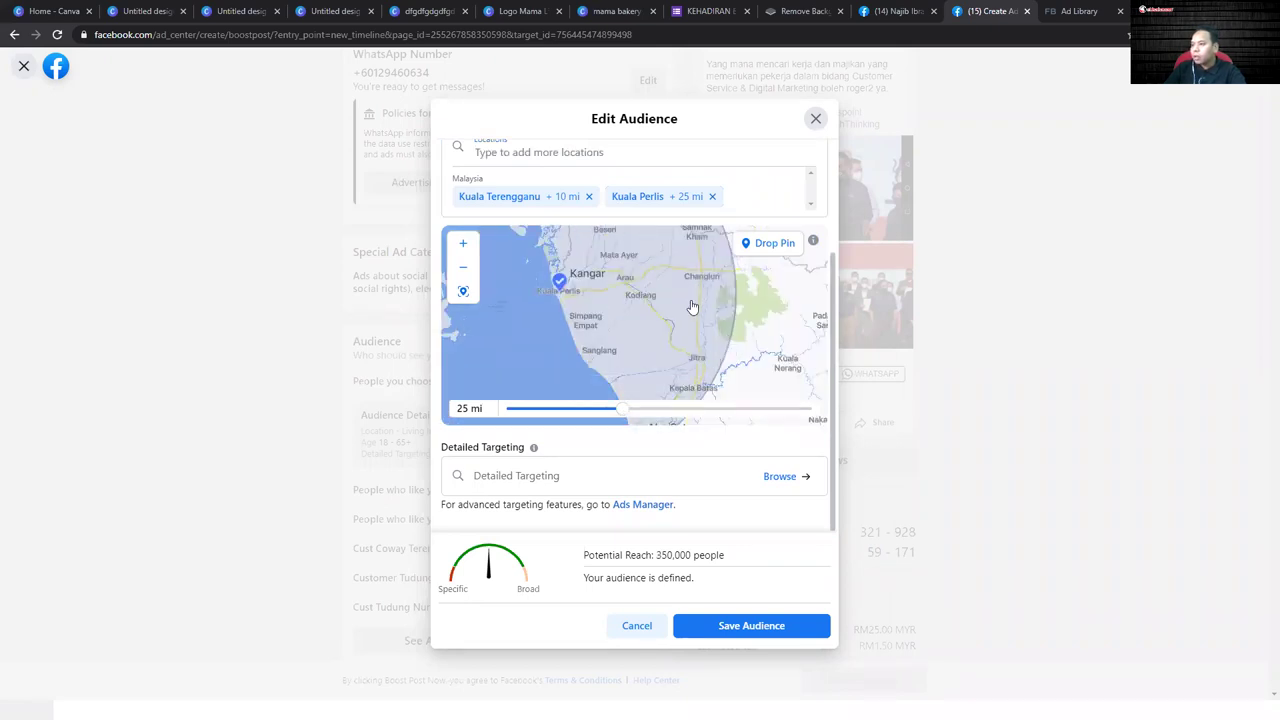
pyautogui.scroll(-2, 692, 314)
pyautogui.moveTo(622, 409); pyautogui.dragTo(510, 410)
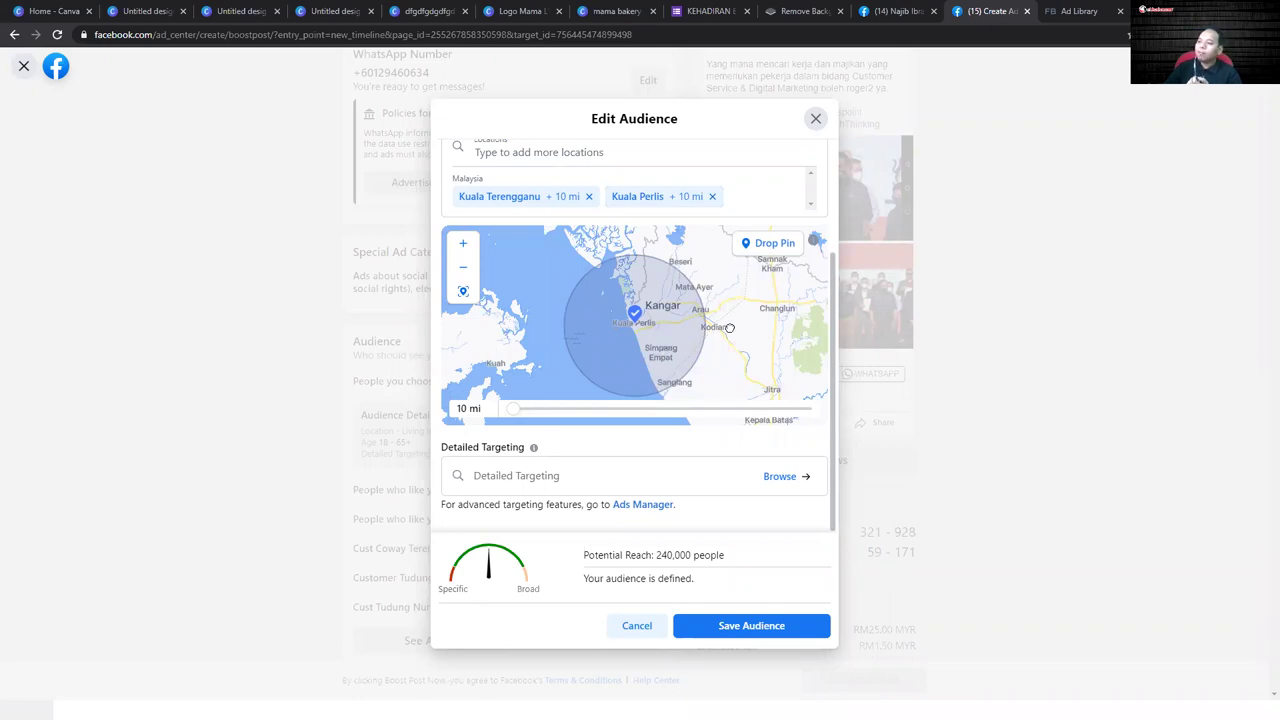
pyautogui.scroll(-2, 726, 328)
pyautogui.scroll(-1, 709, 327)
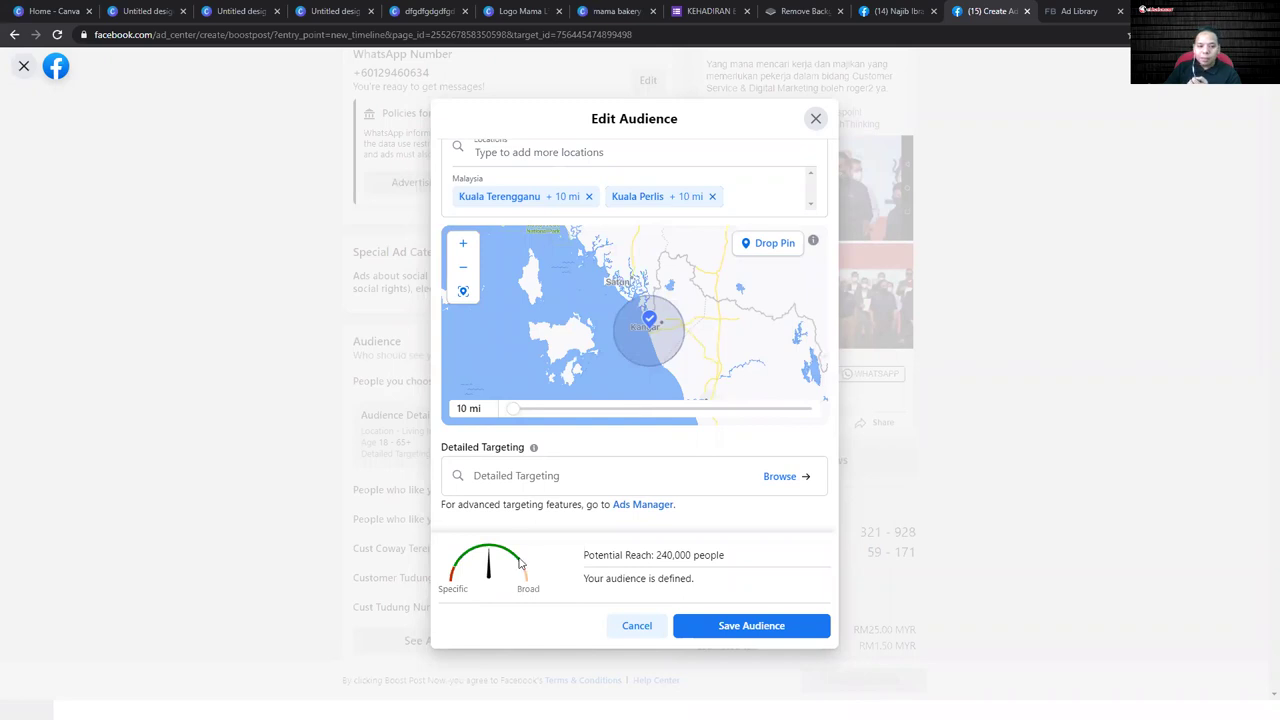
# - Examine the gauge from Specific to Broad and the potential reach of the edited audience
pyautogui.scroll(4, 518, 547)
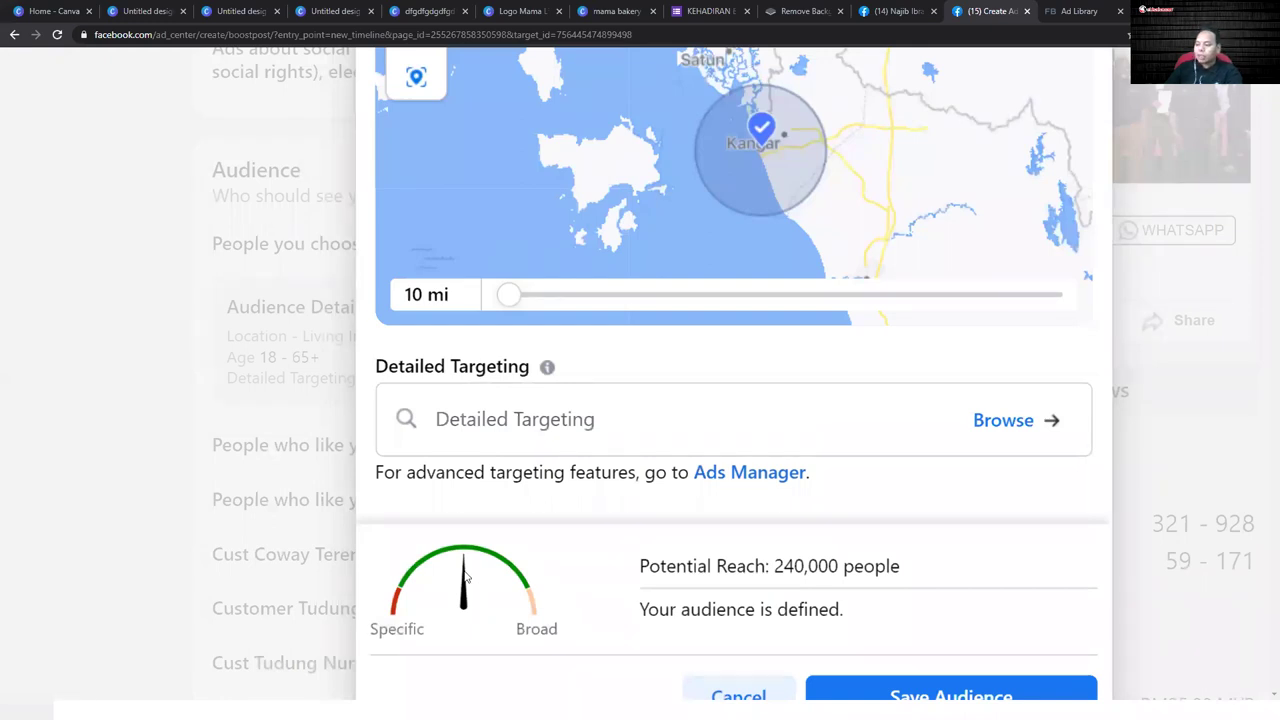
pyautogui.scroll(-4, 465, 577)
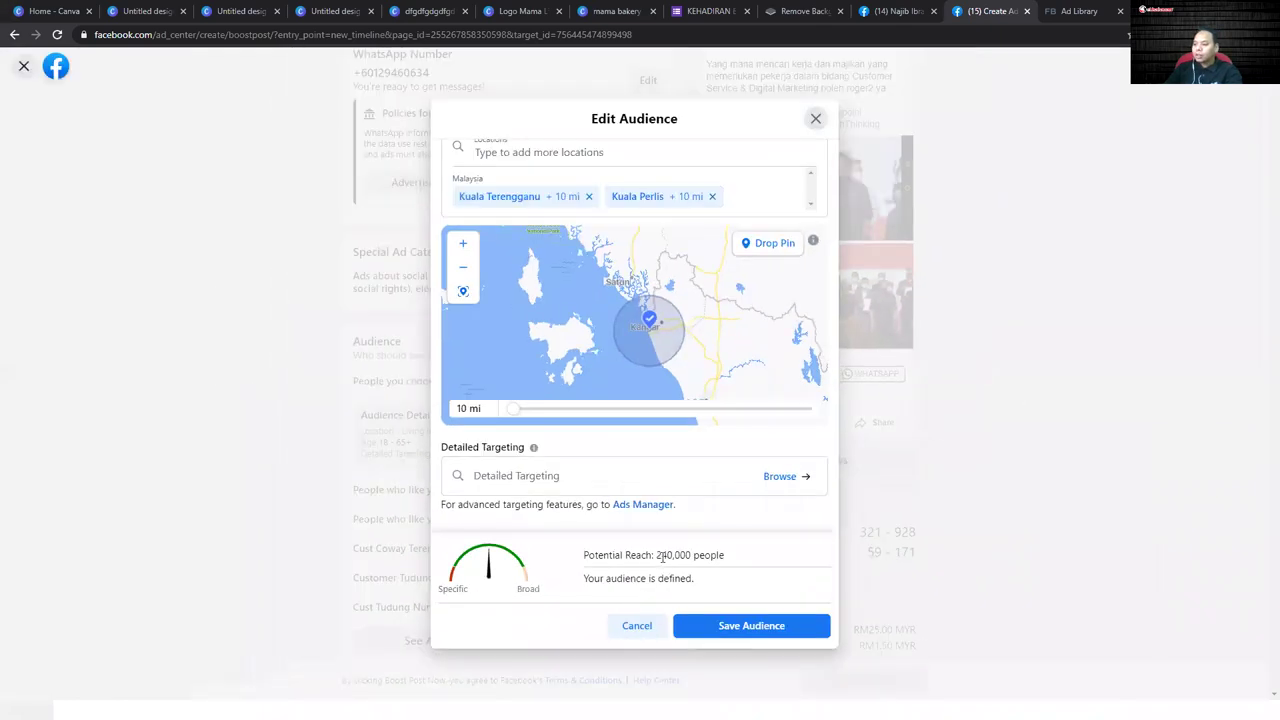
pyautogui.moveTo(674, 557); pyautogui.dragTo(743, 563)
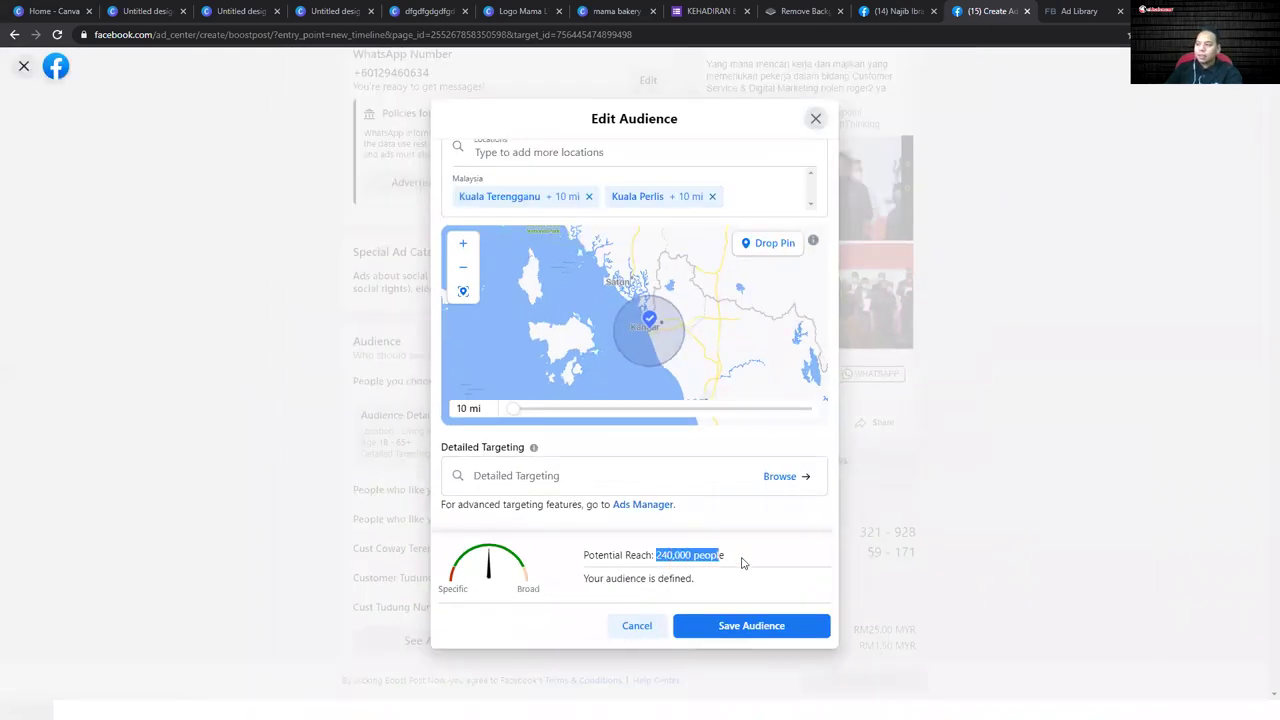
pyautogui.click(745, 564)
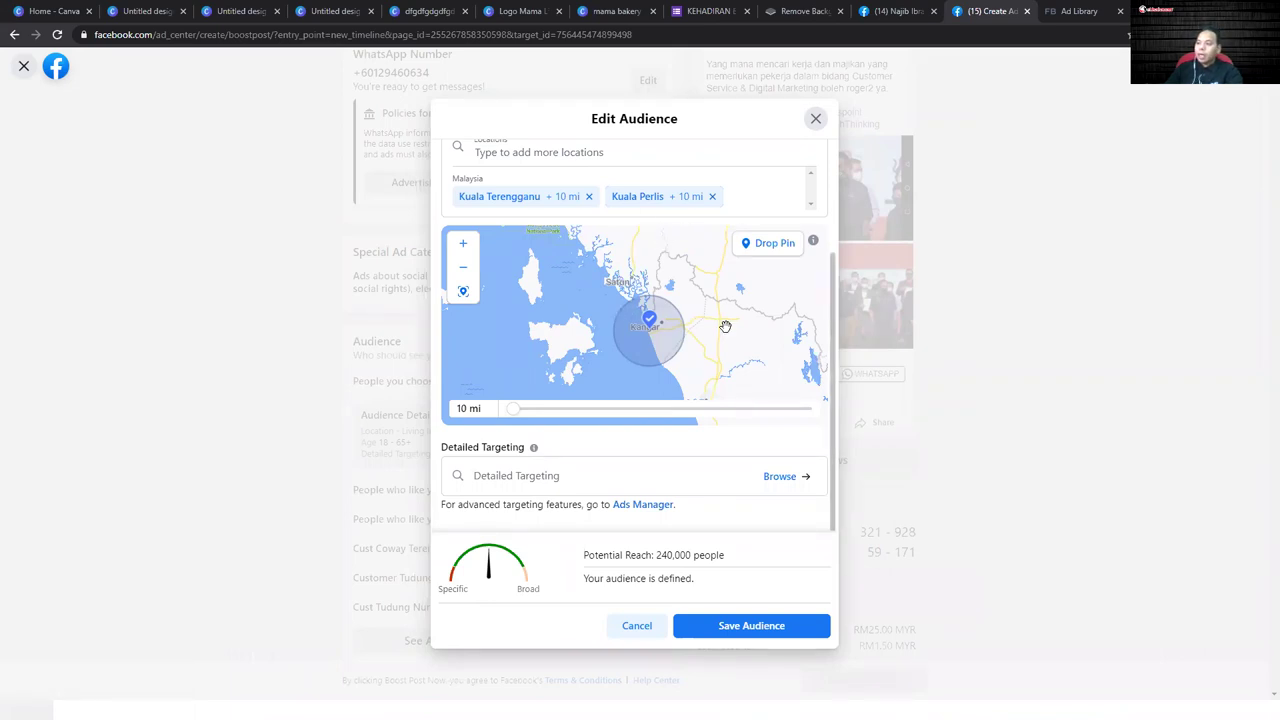
# - Examine the location map across Peninsular Malaysia, from Kuala Perlis and Kota Bharu down to the Putrajaya and Kuala Lumpur area
pyautogui.scroll(-5, 730, 328)
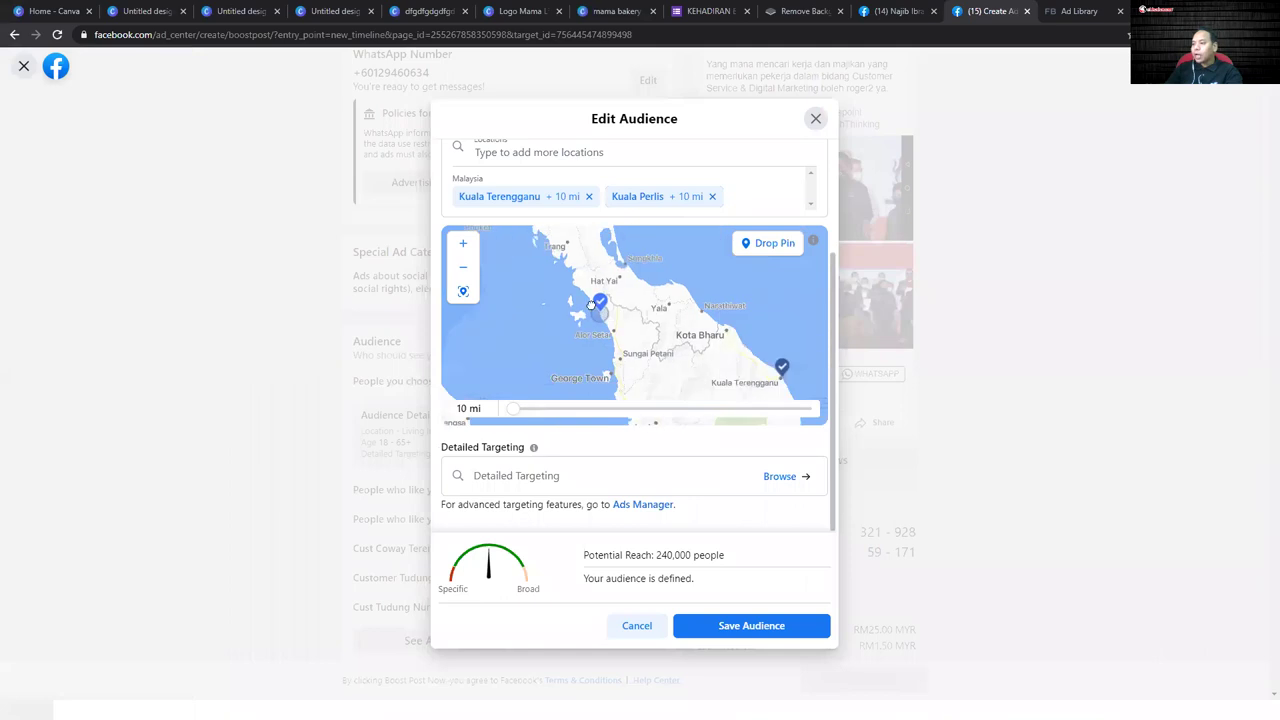
pyautogui.scroll(5, 643, 368)
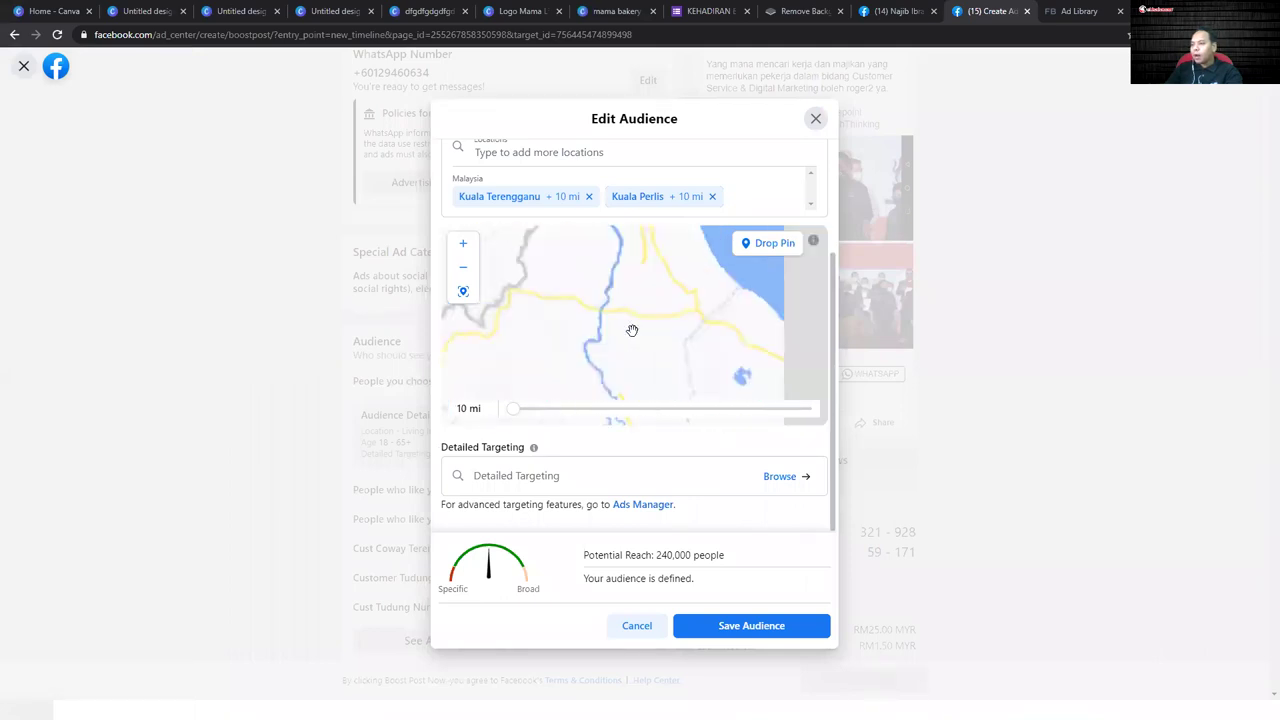
pyautogui.moveTo(591, 262); pyautogui.dragTo(676, 300)
pyautogui.scroll(-2, 680, 292)
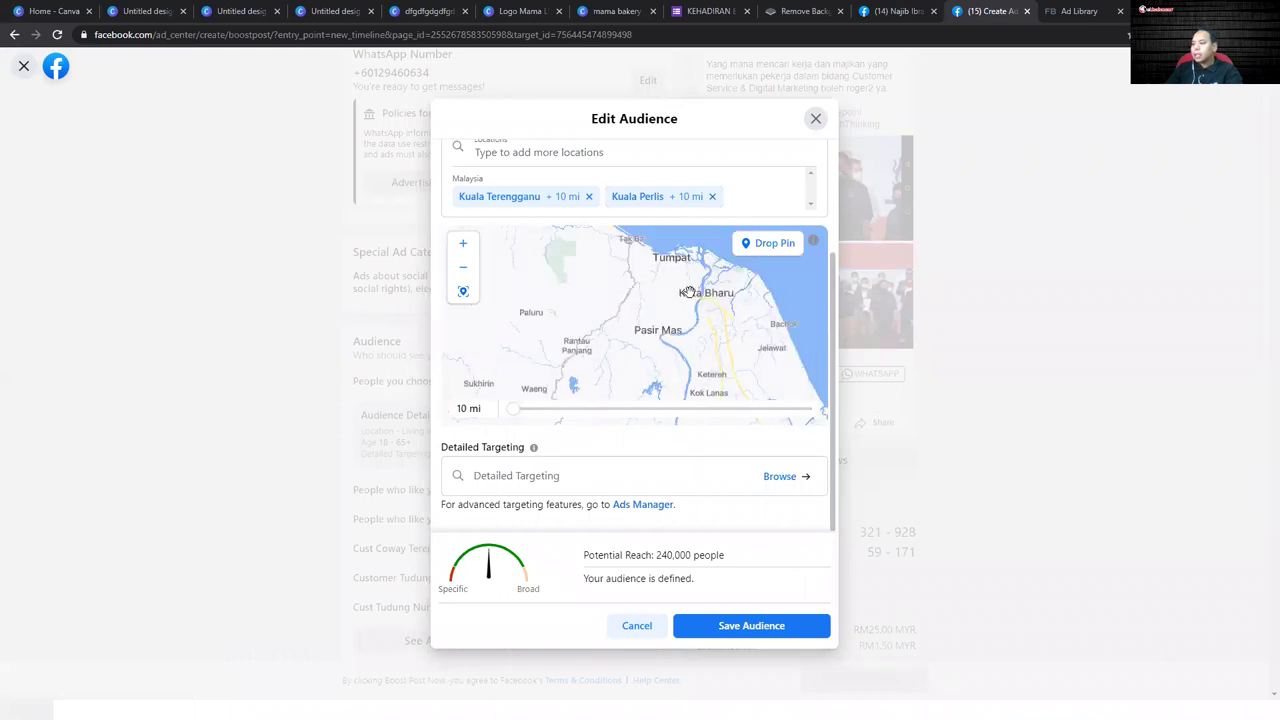
pyautogui.scroll(3, 700, 305)
pyautogui.moveTo(680, 289); pyautogui.dragTo(600, 341)
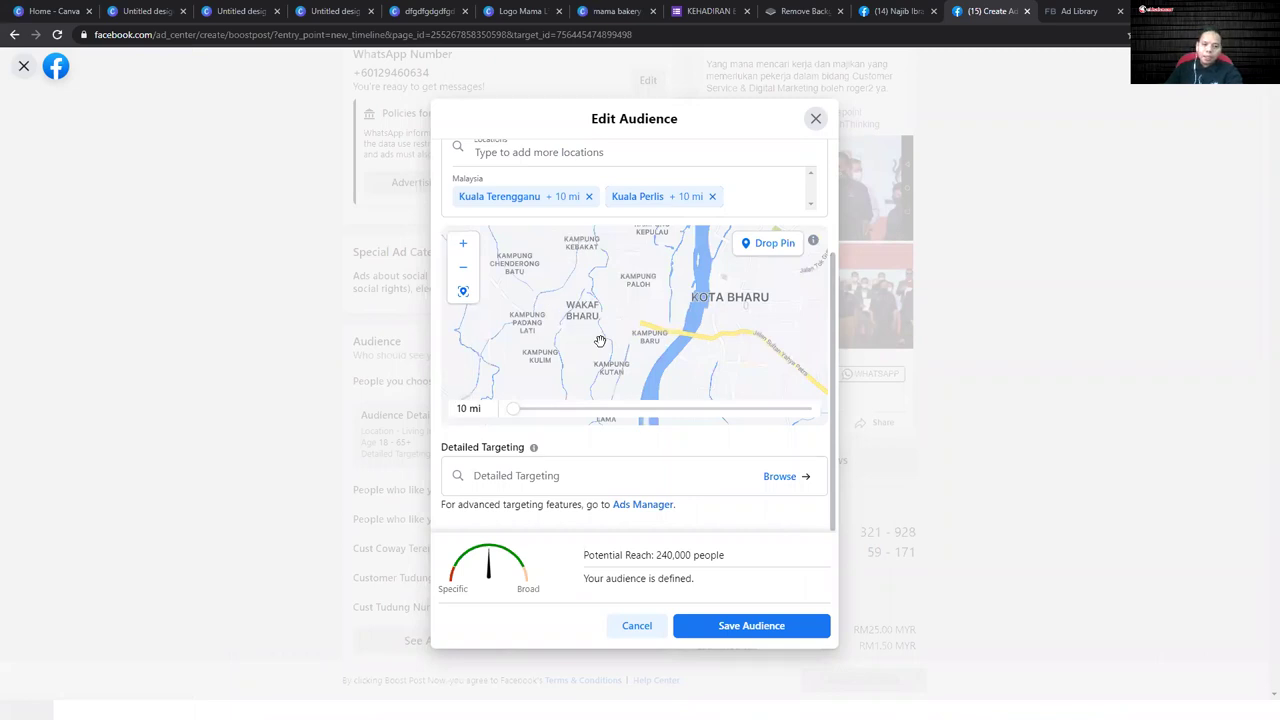
pyautogui.scroll(-5, 603, 337)
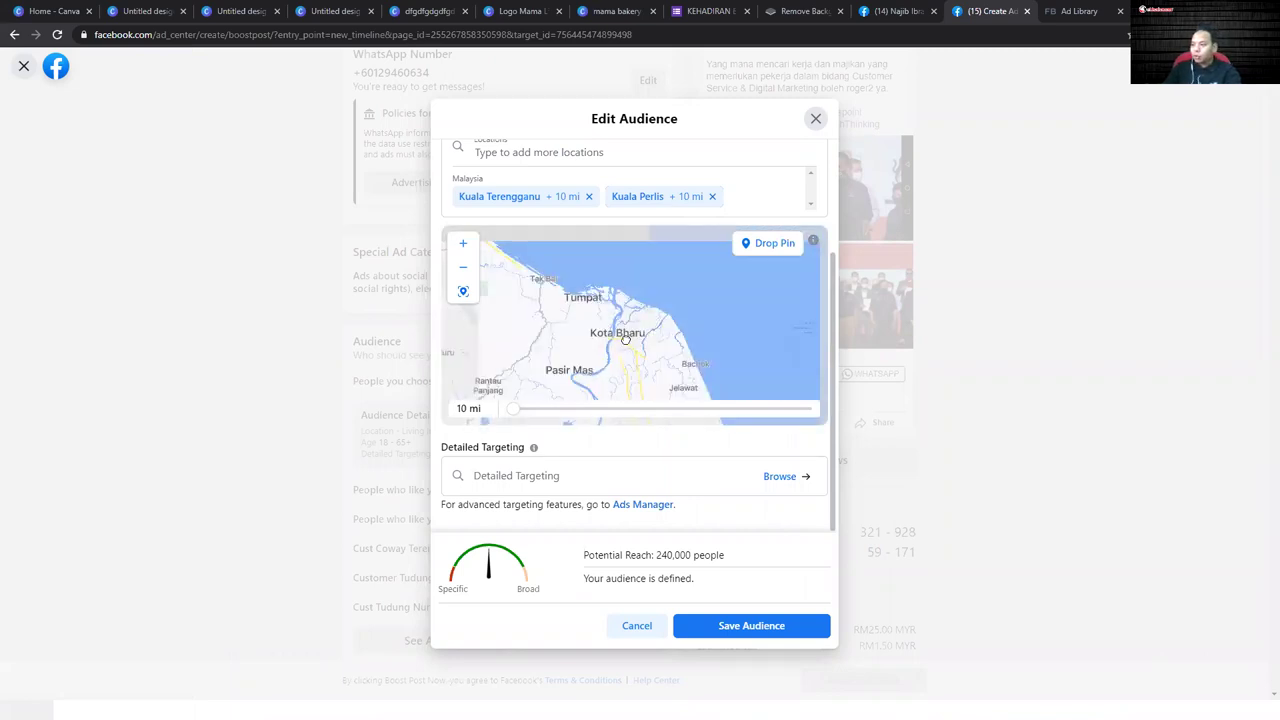
pyautogui.scroll(-5, 622, 361)
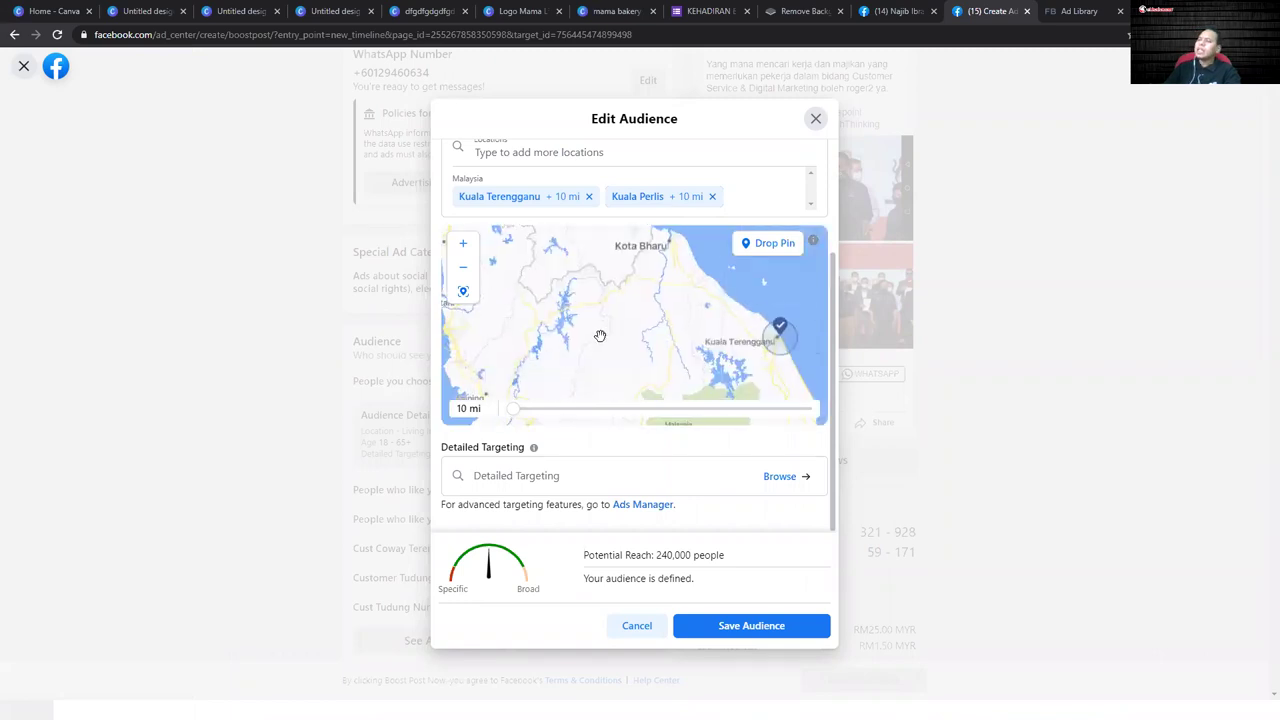
pyautogui.scroll(5, 634, 376)
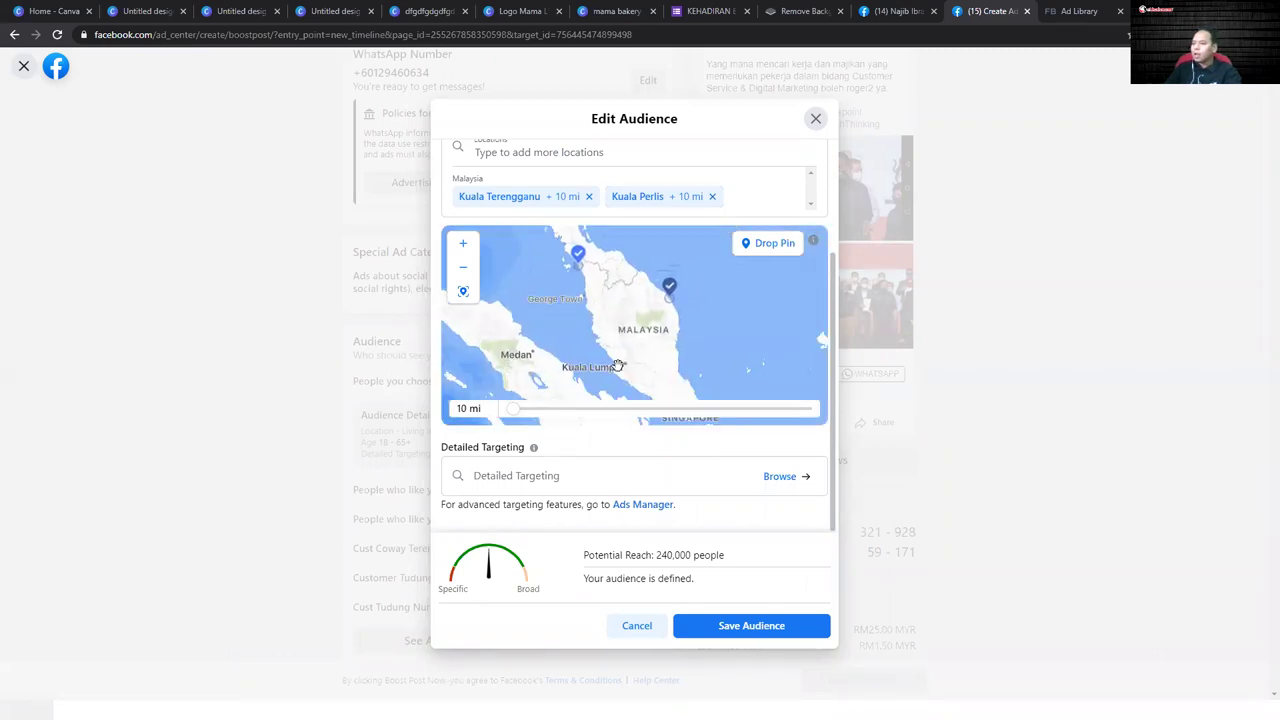
pyautogui.scroll(3, 623, 377)
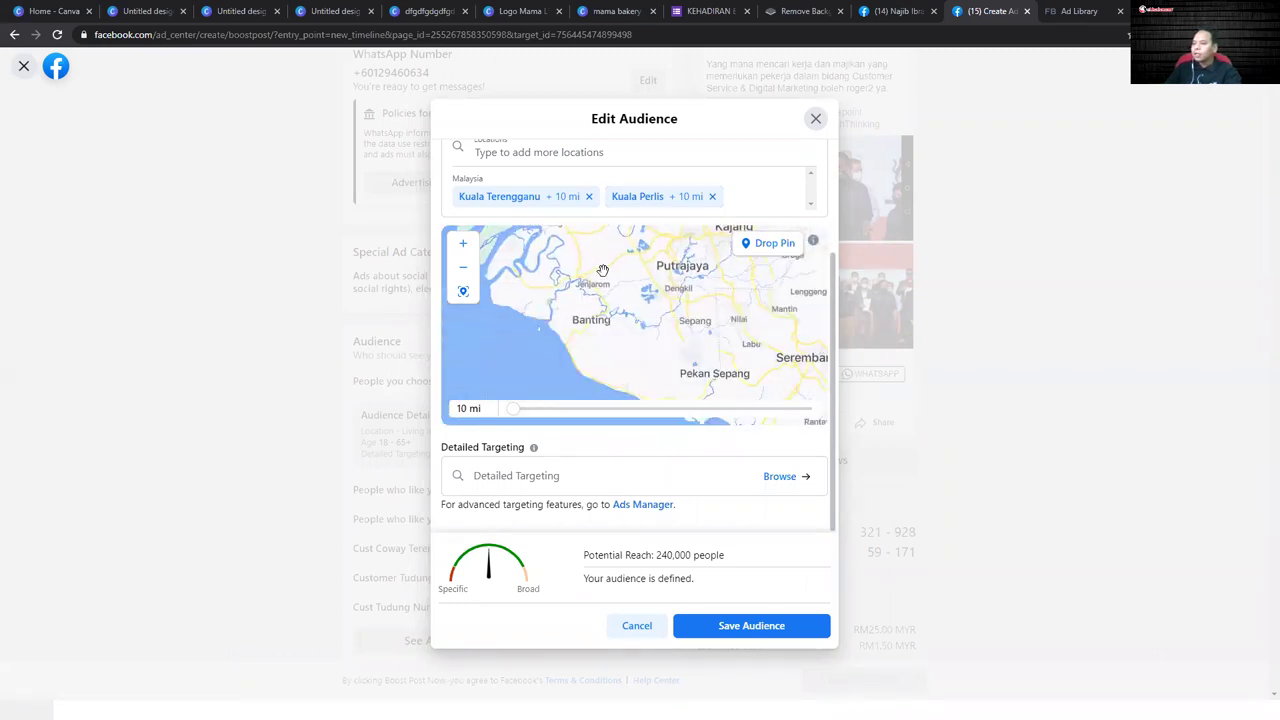
pyautogui.moveTo(655, 374); pyautogui.dragTo(635, 328)
pyautogui.scroll(-2, 623, 284)
pyautogui.moveTo(634, 266); pyautogui.dragTo(600, 290)
pyautogui.scroll(-1, 677, 337)
pyautogui.scroll(-1, 584, 341)
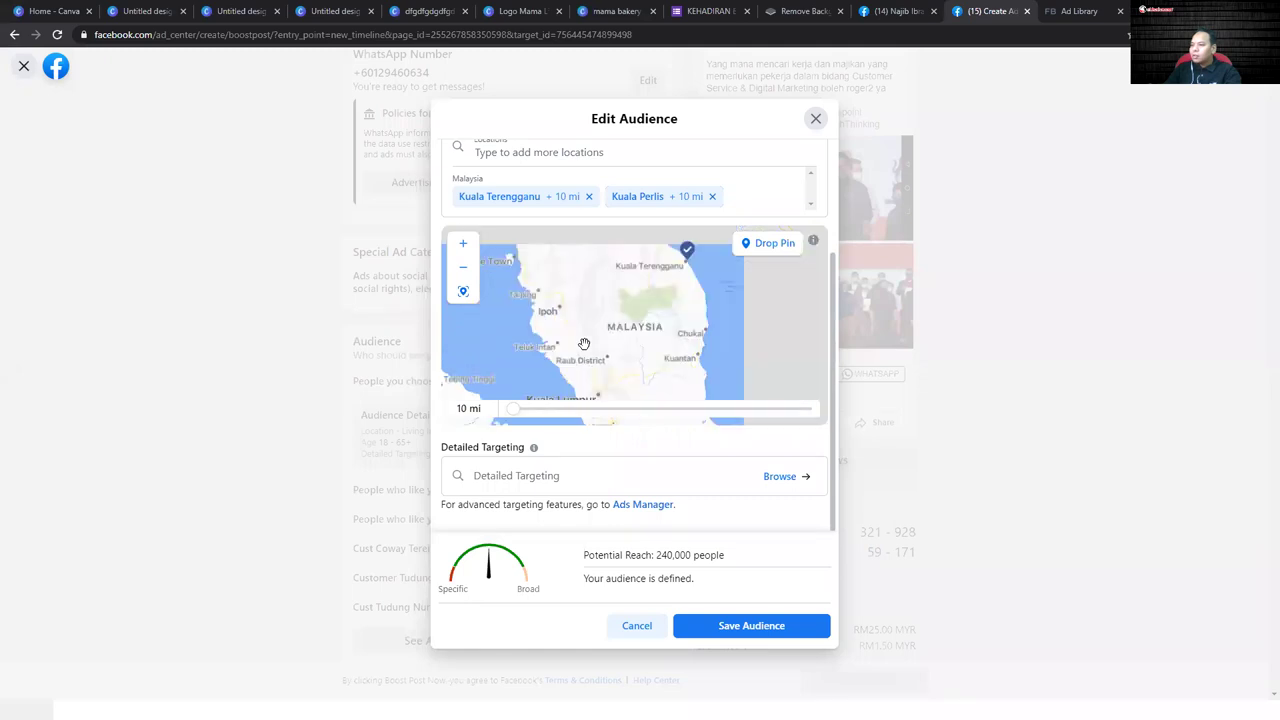
pyautogui.moveTo(583, 388); pyautogui.dragTo(577, 293)
# - Drop a location pin on Genting Highlands and set its radius to 1 mi
pyautogui.scroll(3, 577, 293)
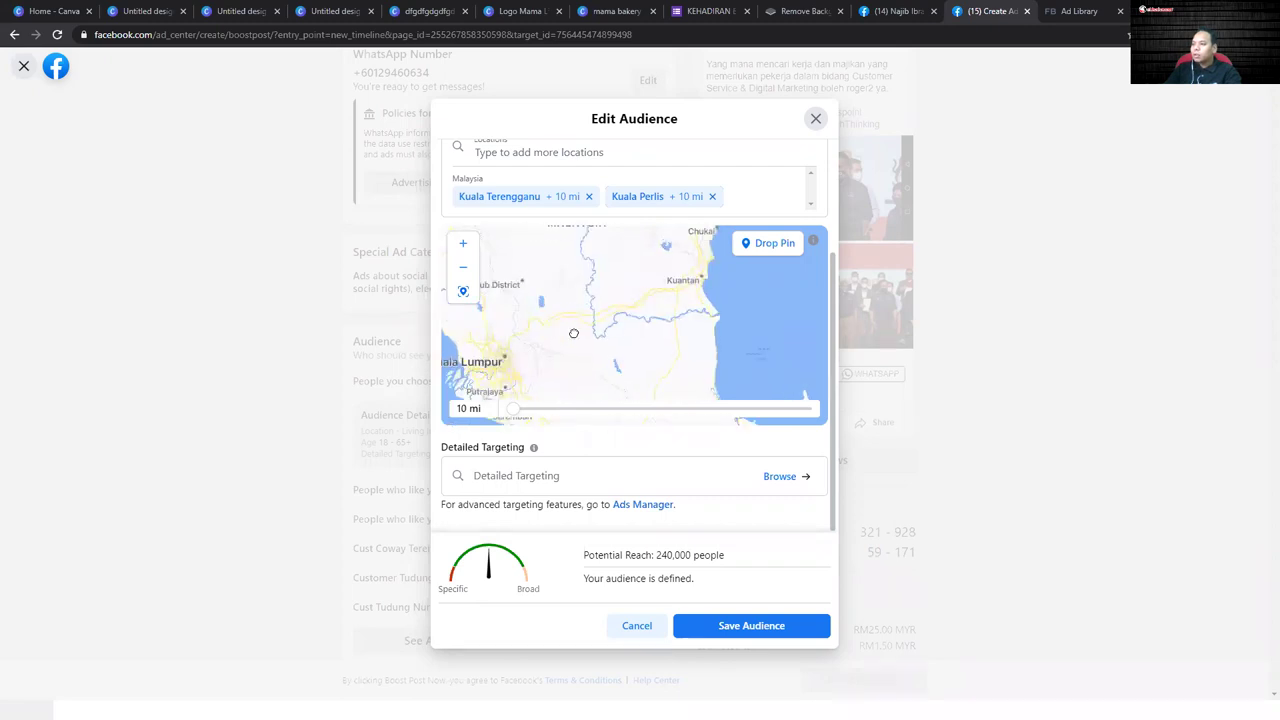
pyautogui.scroll(2, 558, 345)
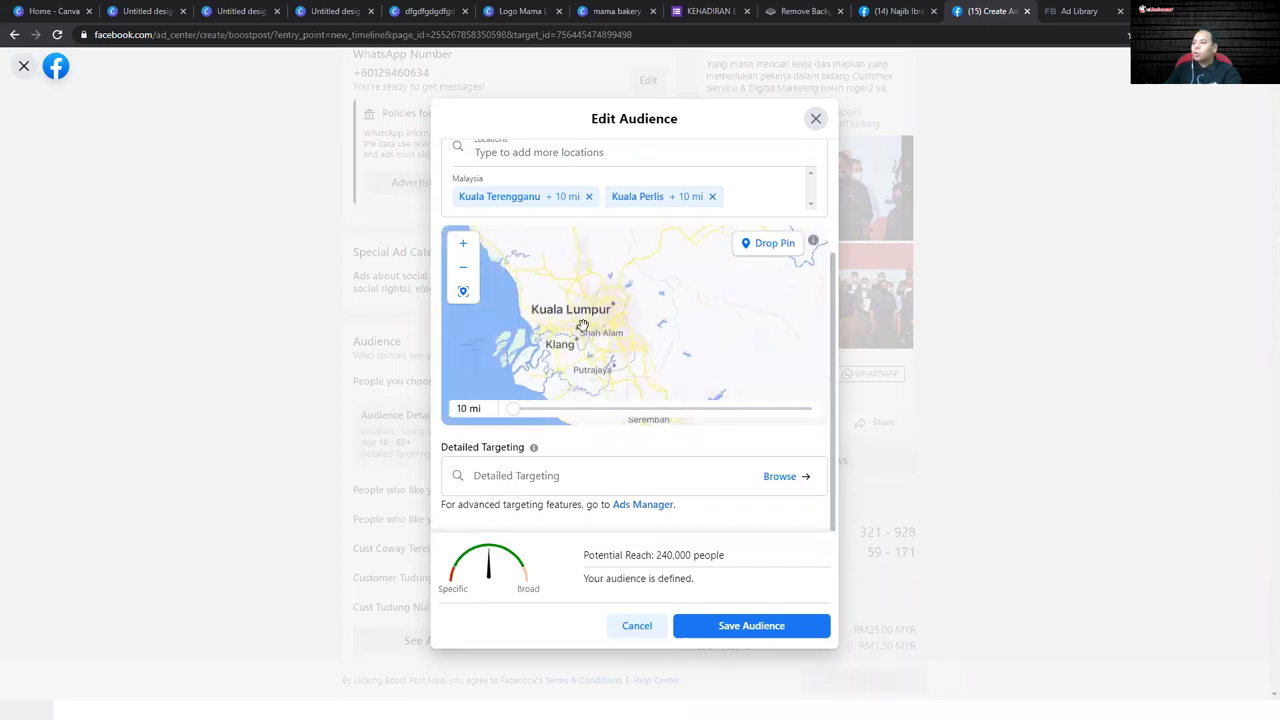
pyautogui.scroll(2, 640, 285)
pyautogui.moveTo(647, 277); pyautogui.dragTo(637, 305)
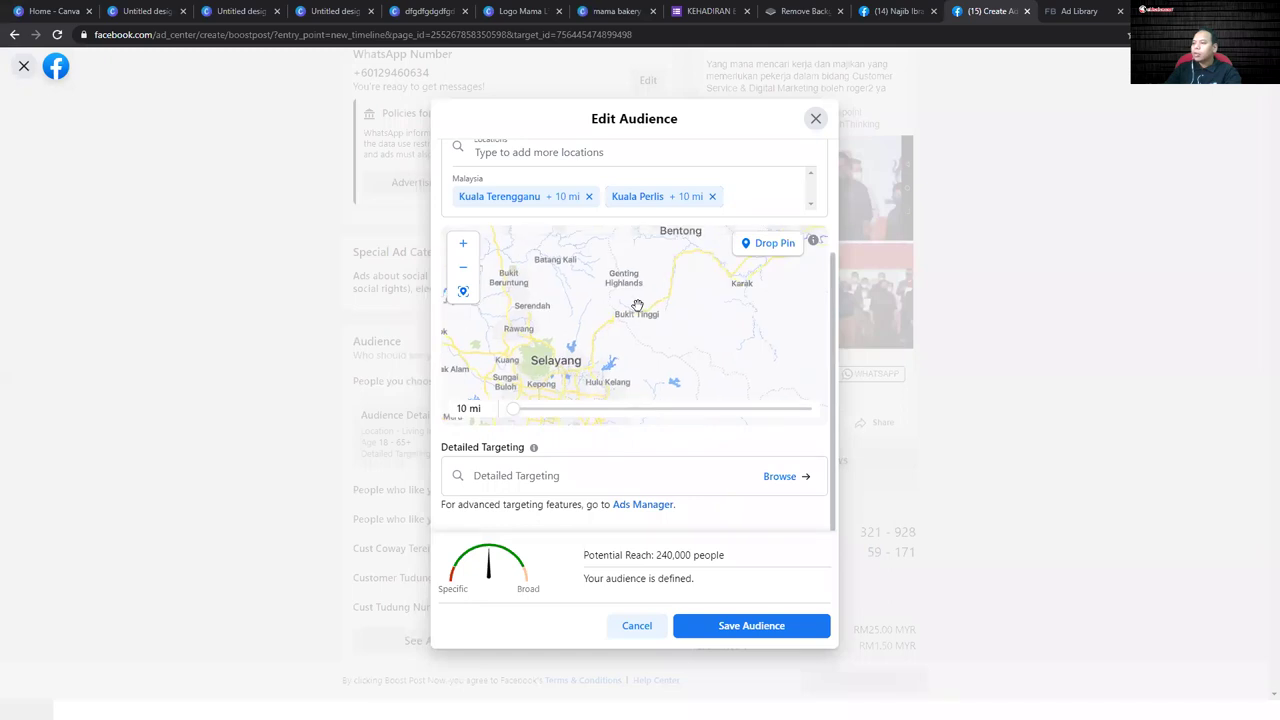
pyautogui.scroll(1, 639, 270)
pyautogui.scroll(1, 618, 315)
pyautogui.click(763, 245)
pyautogui.click(604, 314)
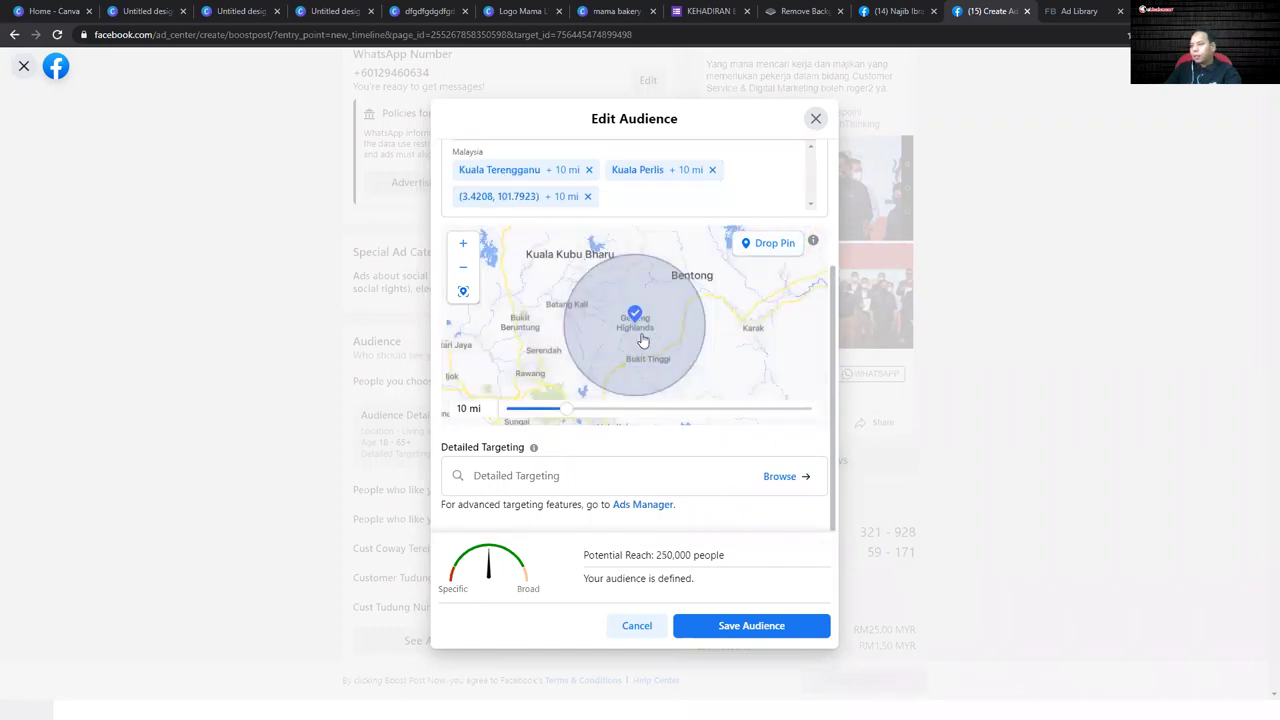
pyautogui.moveTo(567, 416); pyautogui.dragTo(508, 410)
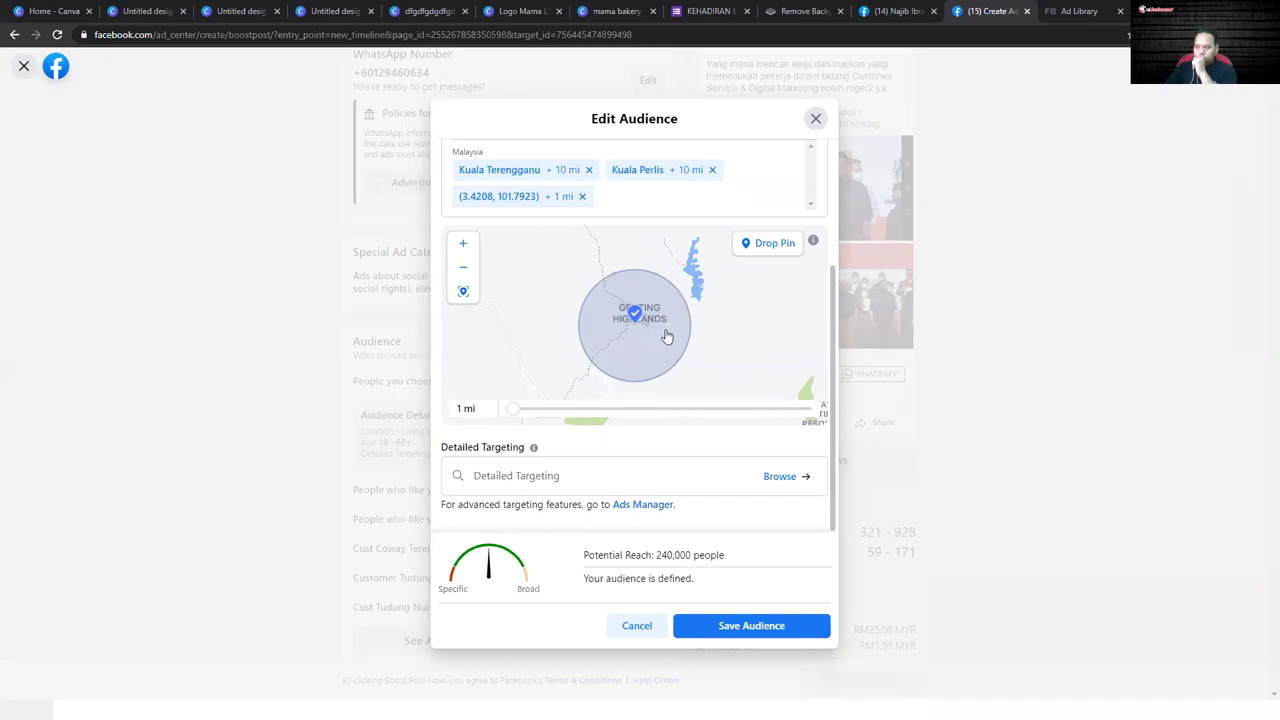
pyautogui.scroll(-3, 668, 335)
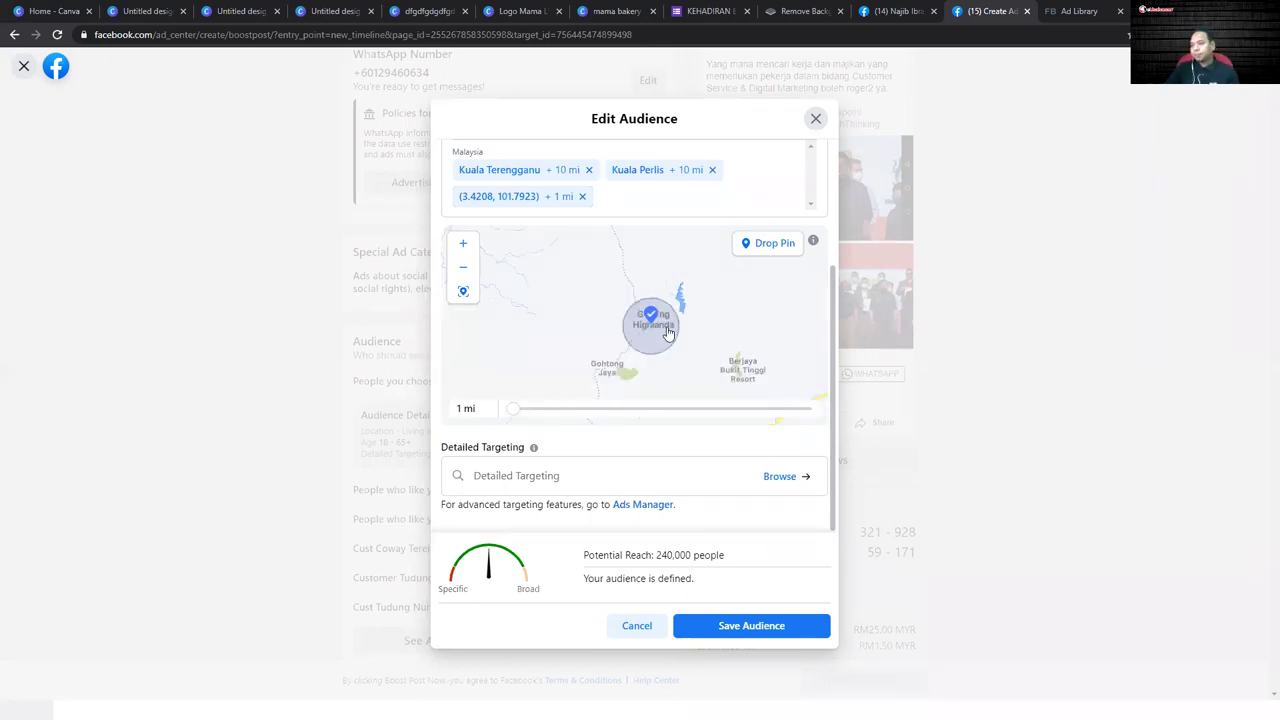
# - Add the interest Neelofa to the audience's detailed targeting
pyautogui.scroll(-2, 697, 349)
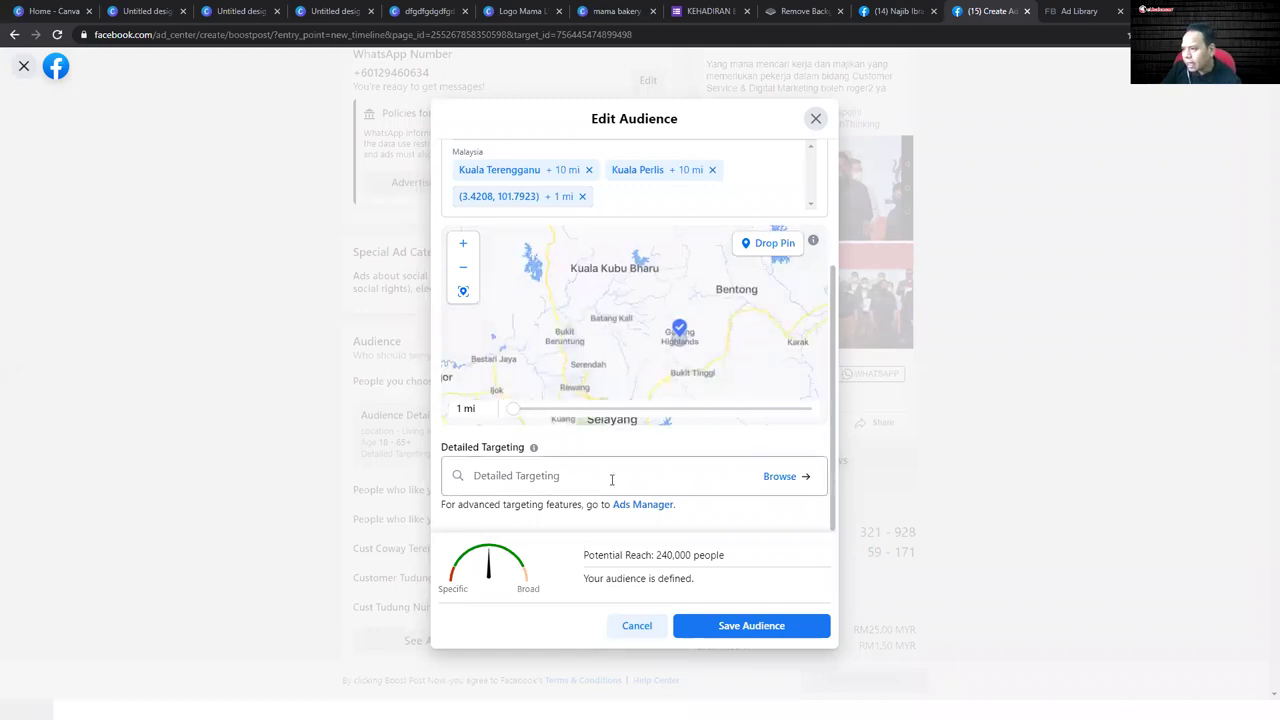
pyautogui.moveTo(655, 554); pyautogui.dragTo(722, 556)
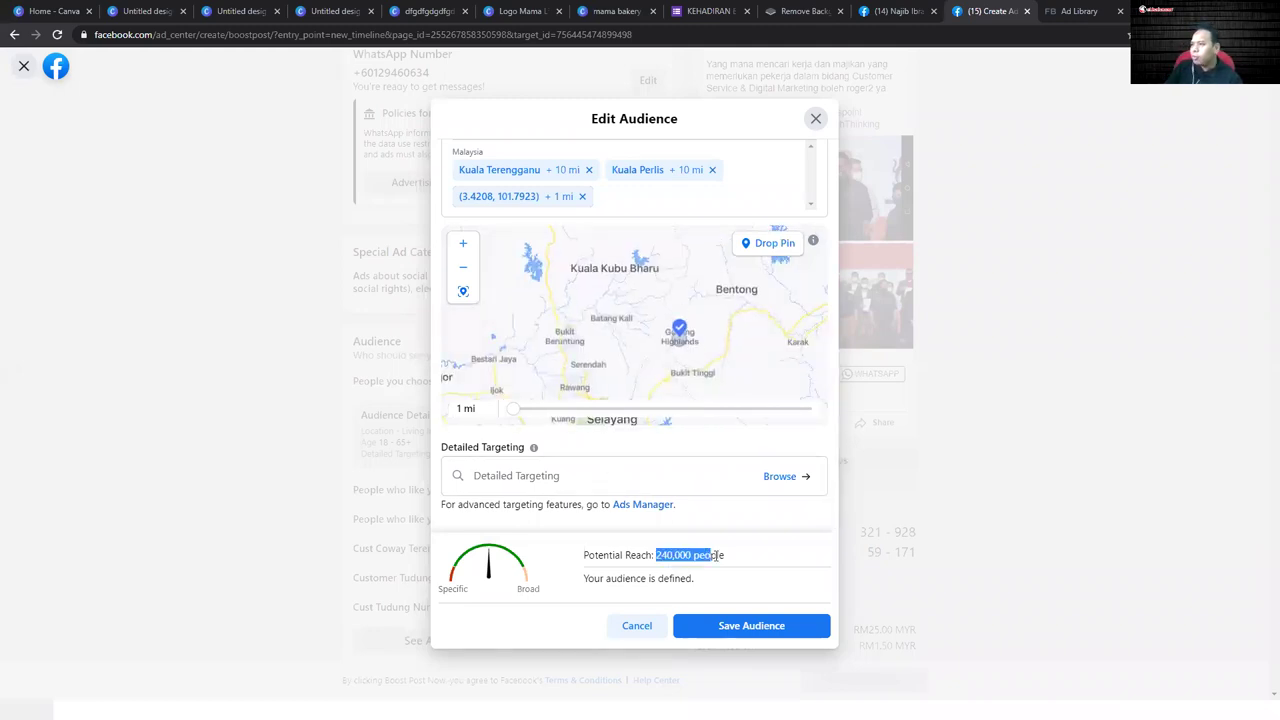
pyautogui.click(762, 575)
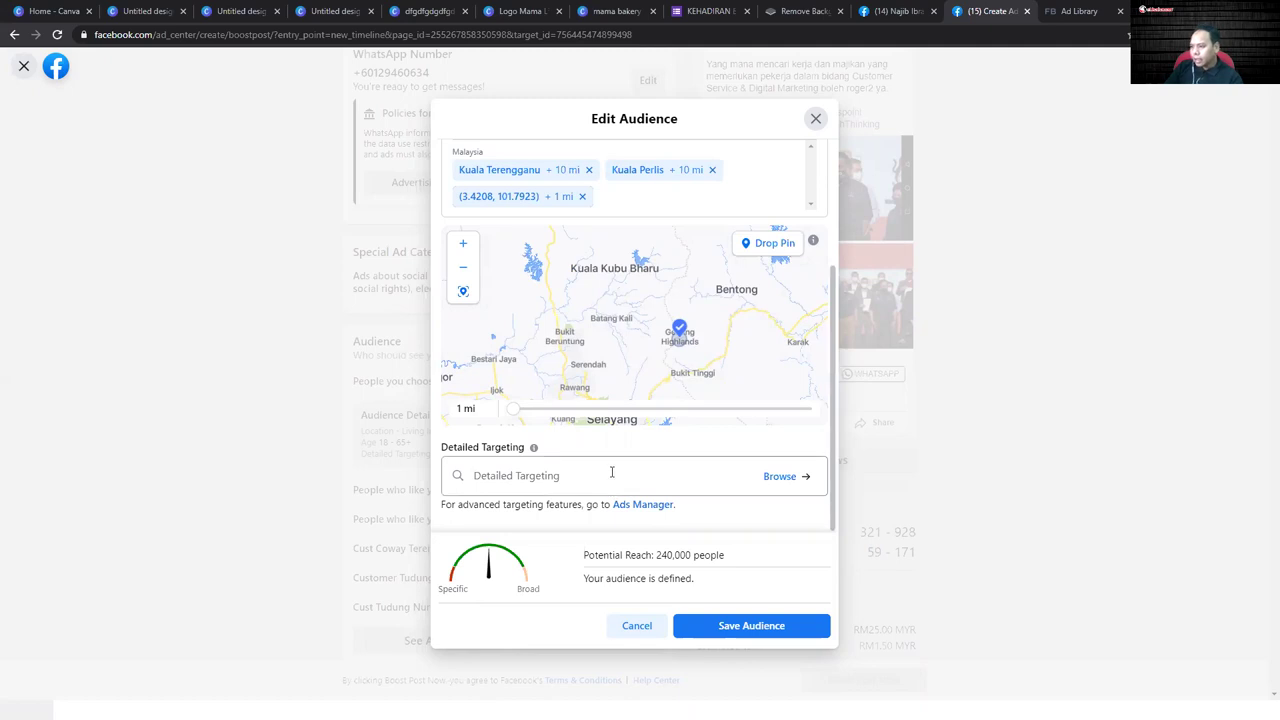
pyautogui.click(563, 476)
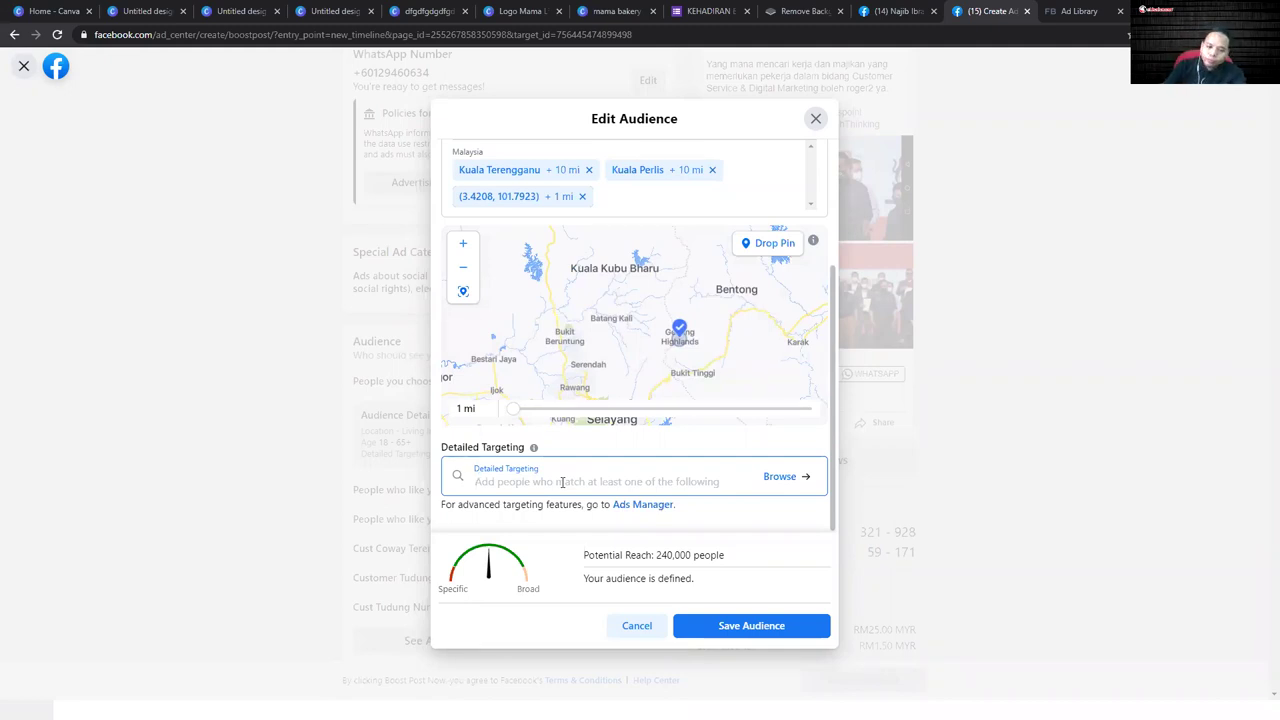
pyautogui.write('nee')
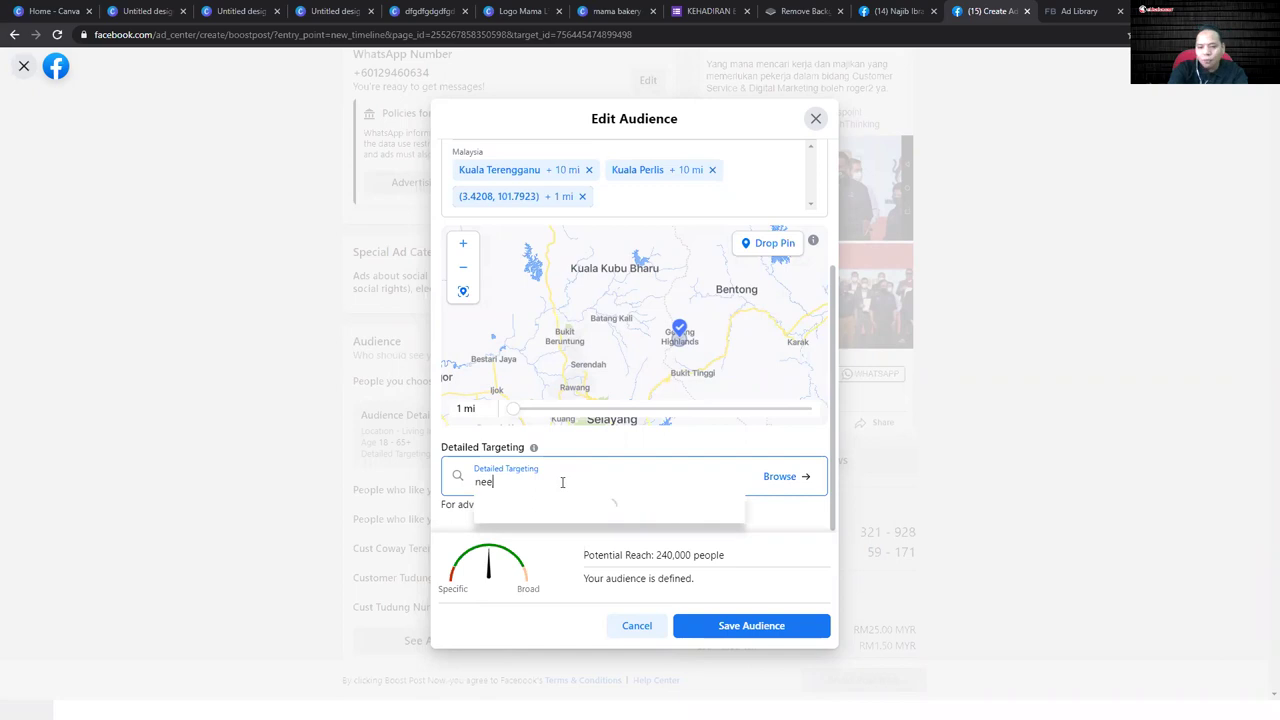
pyautogui.write('loda')
pyautogui.press('BackSpace')
pyautogui.press('BackSpace')
pyautogui.write('fa')
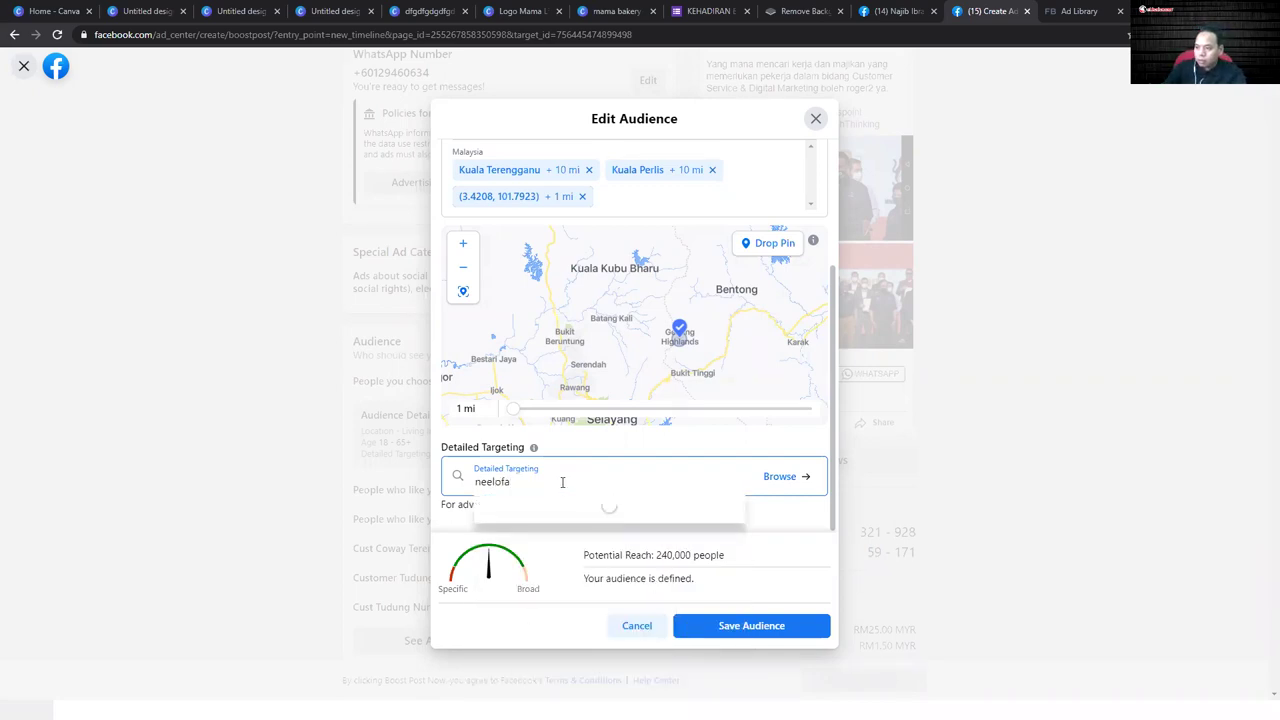
pyautogui.click(517, 505)
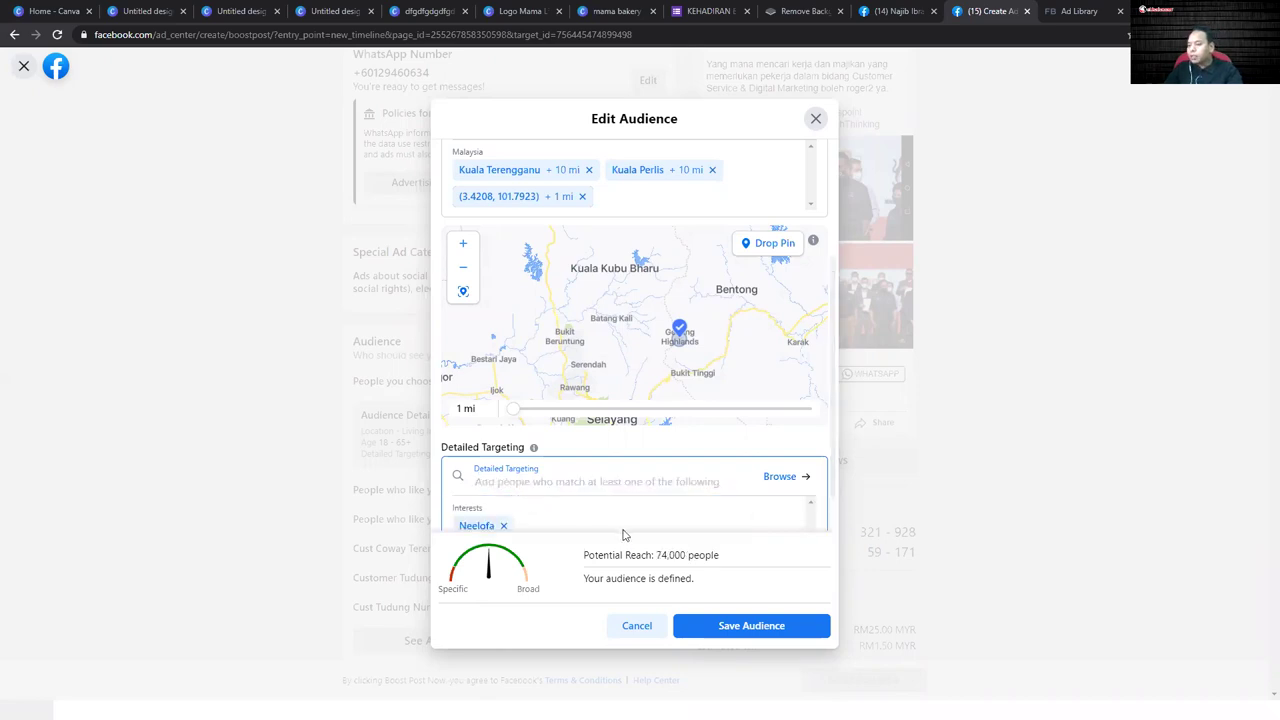
# - Add the Married demographic to the audience's detailed targeting
pyautogui.scroll(-1, 622, 535)
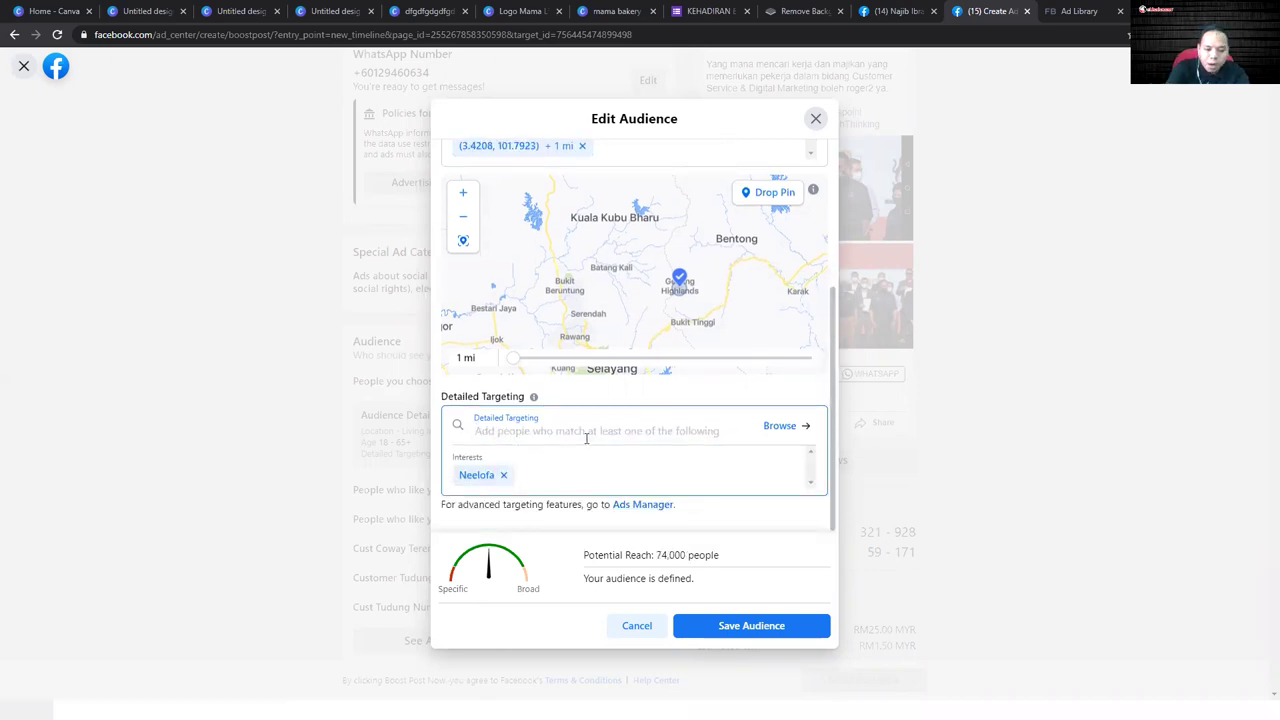
pyautogui.write('mar')
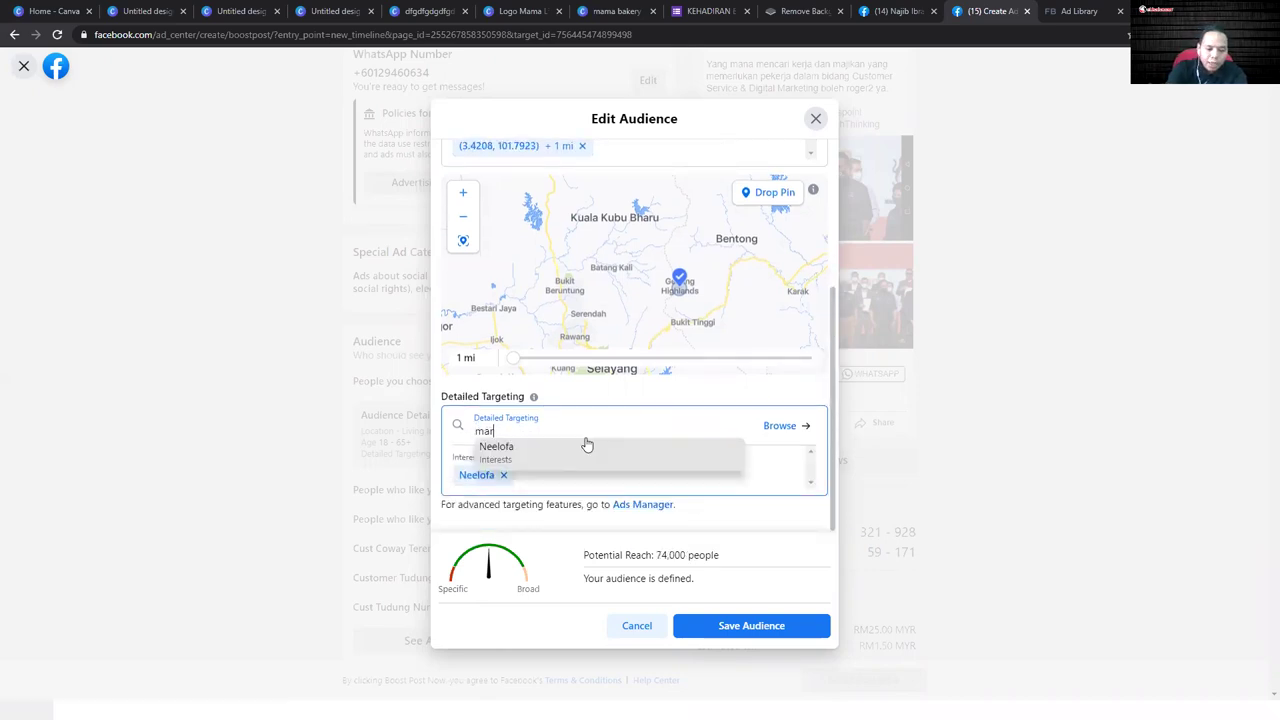
pyautogui.write('ri')
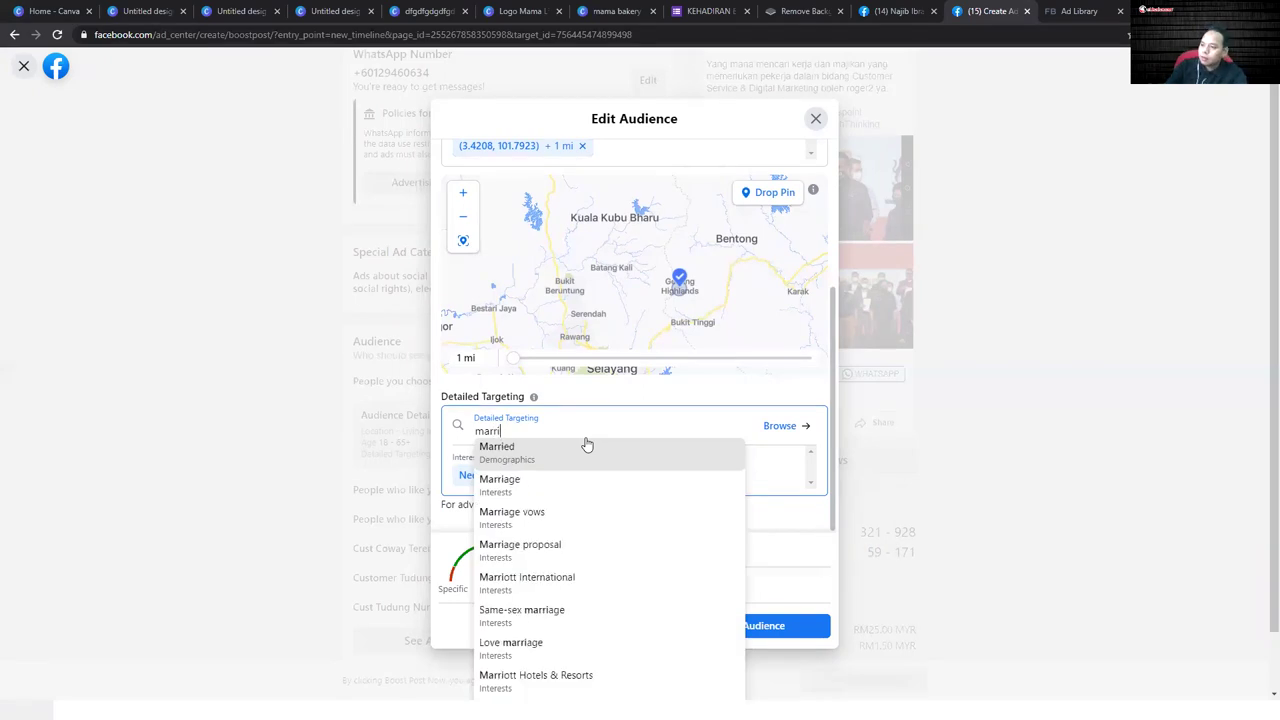
pyautogui.click(543, 453)
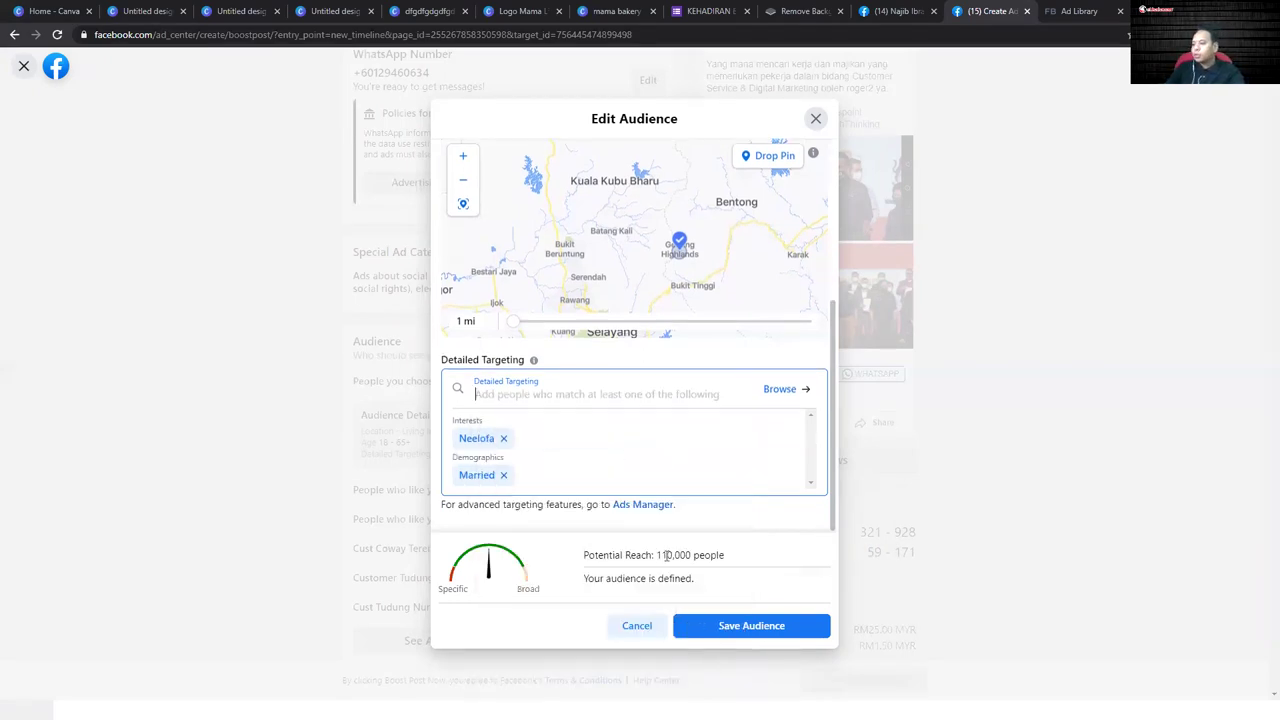
# - Check the audience's potential reach and its gender, age and location settings, and save the audience
pyautogui.moveTo(654, 555); pyautogui.dragTo(684, 555)
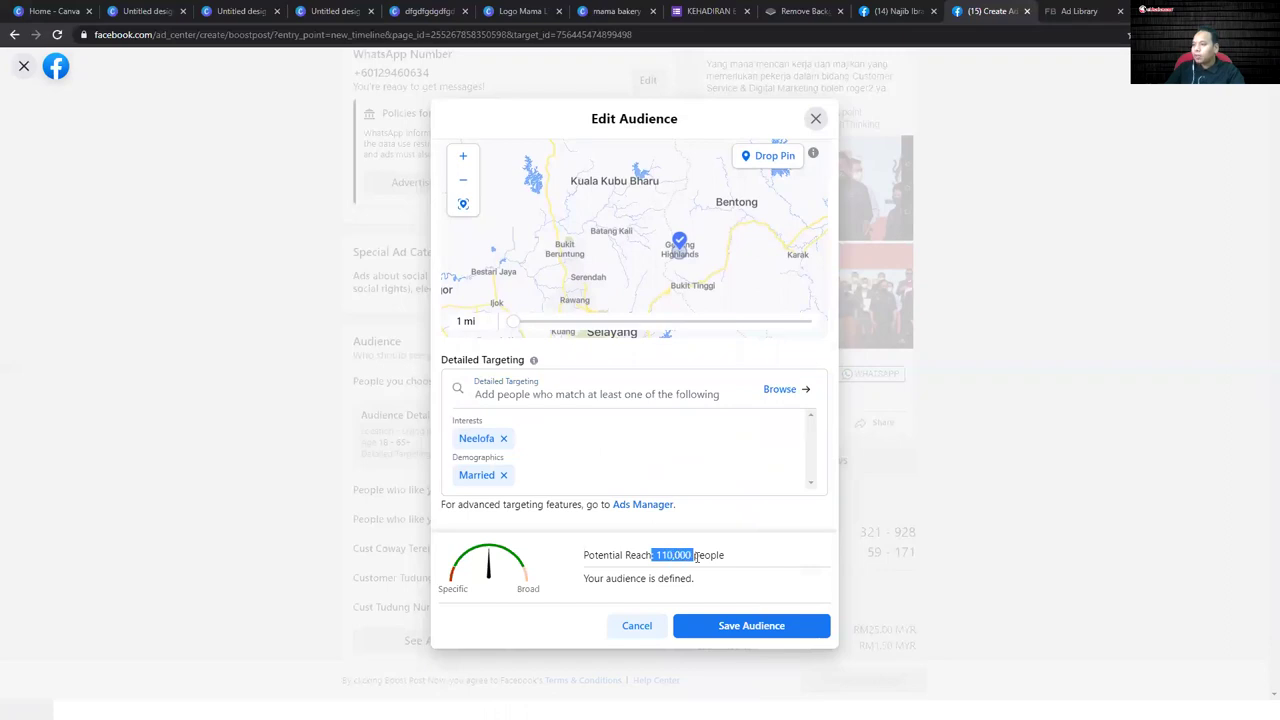
pyautogui.click(643, 535)
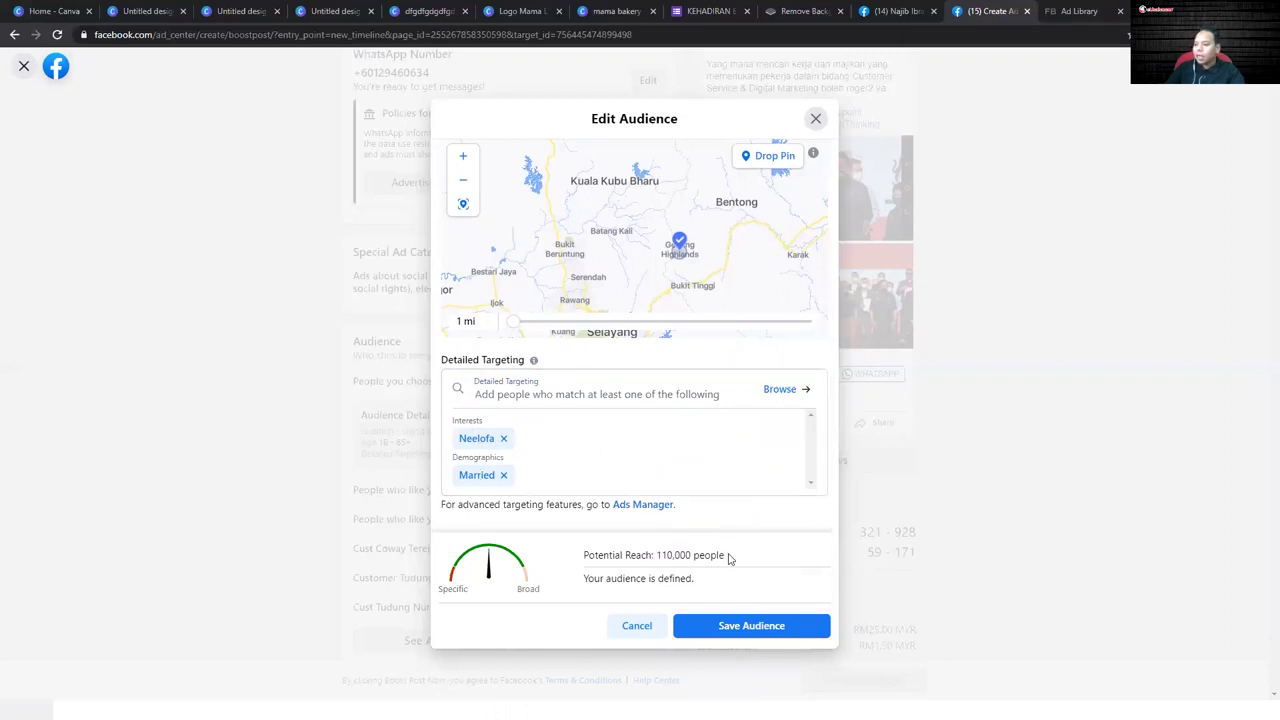
pyautogui.tripleClick(657, 549)
pyautogui.click(610, 438)
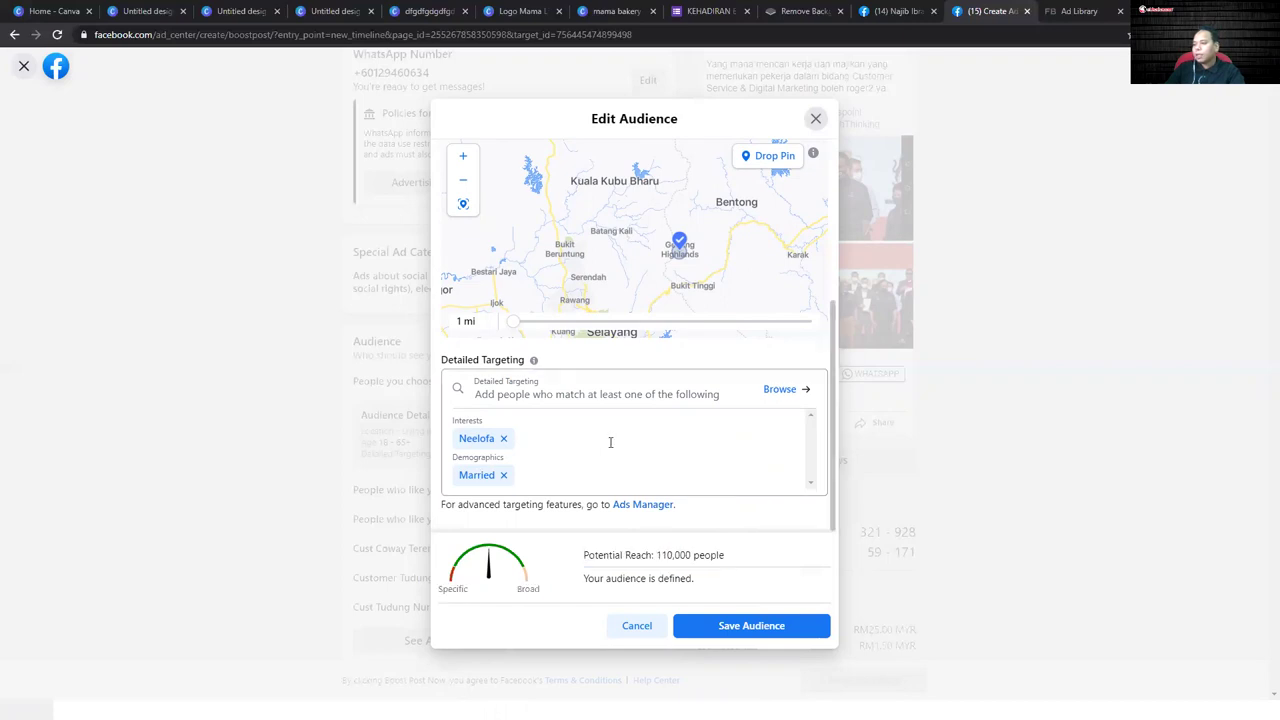
pyautogui.scroll(3, 643, 456)
pyautogui.scroll(2, 640, 454)
pyautogui.scroll(-3, 640, 452)
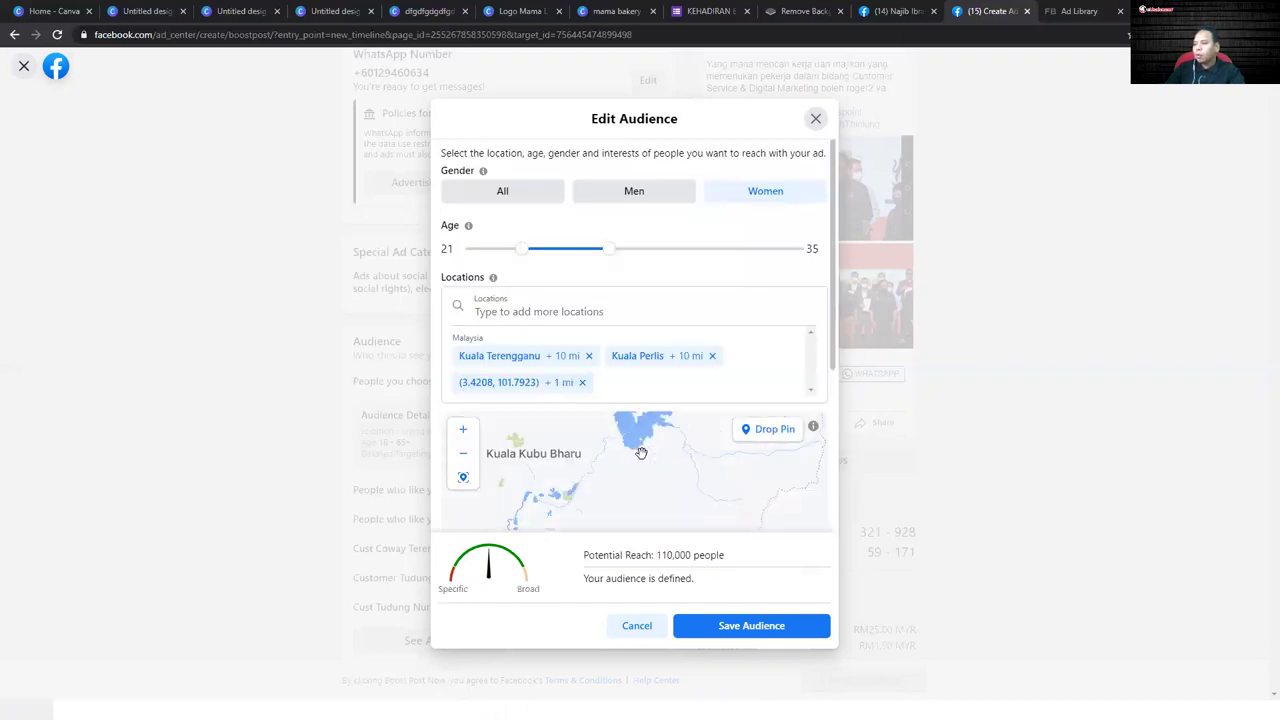
pyautogui.click(748, 628)
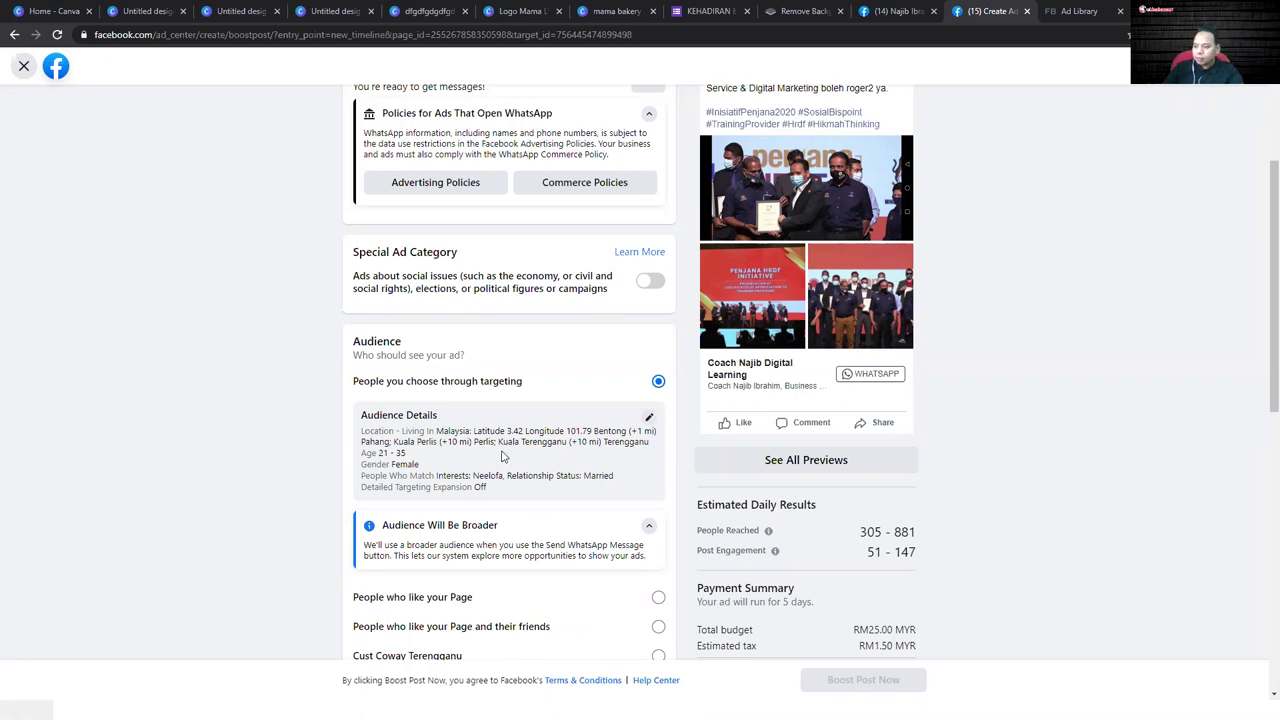
# - Reduce the boost's duration to 3 days
pyautogui.scroll(-1, 300, 487)
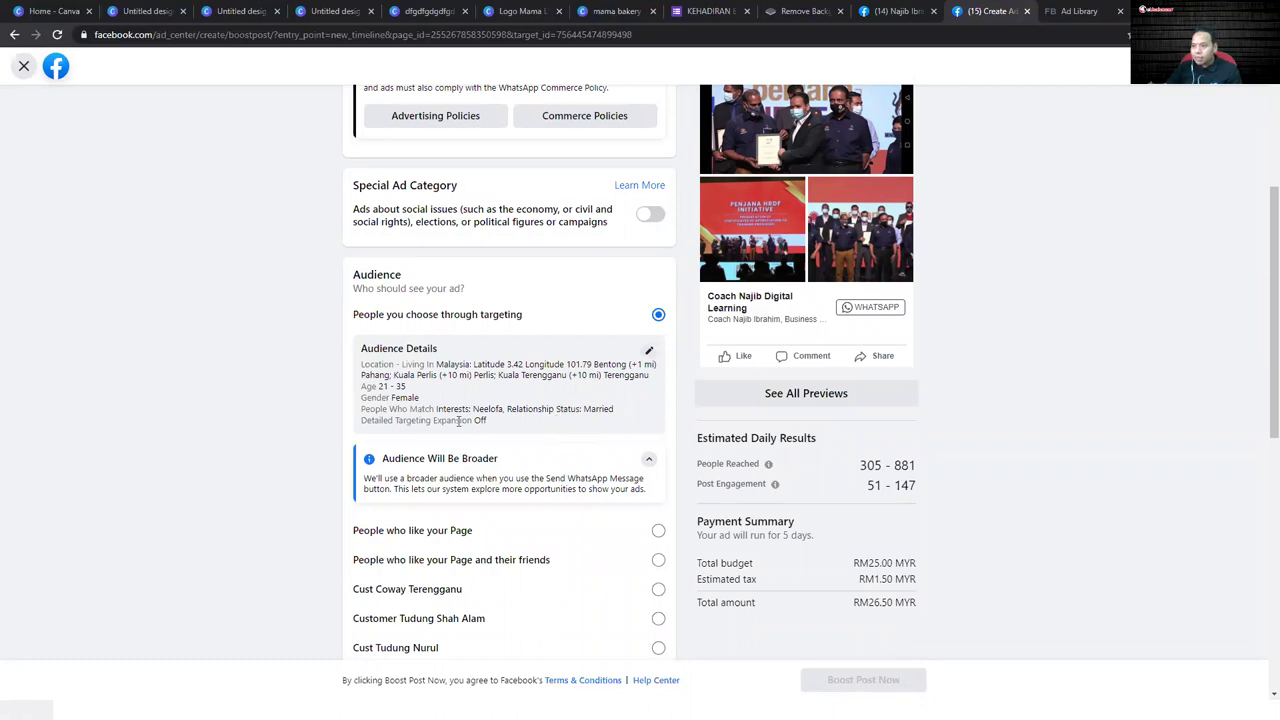
pyautogui.scroll(-3, 458, 425)
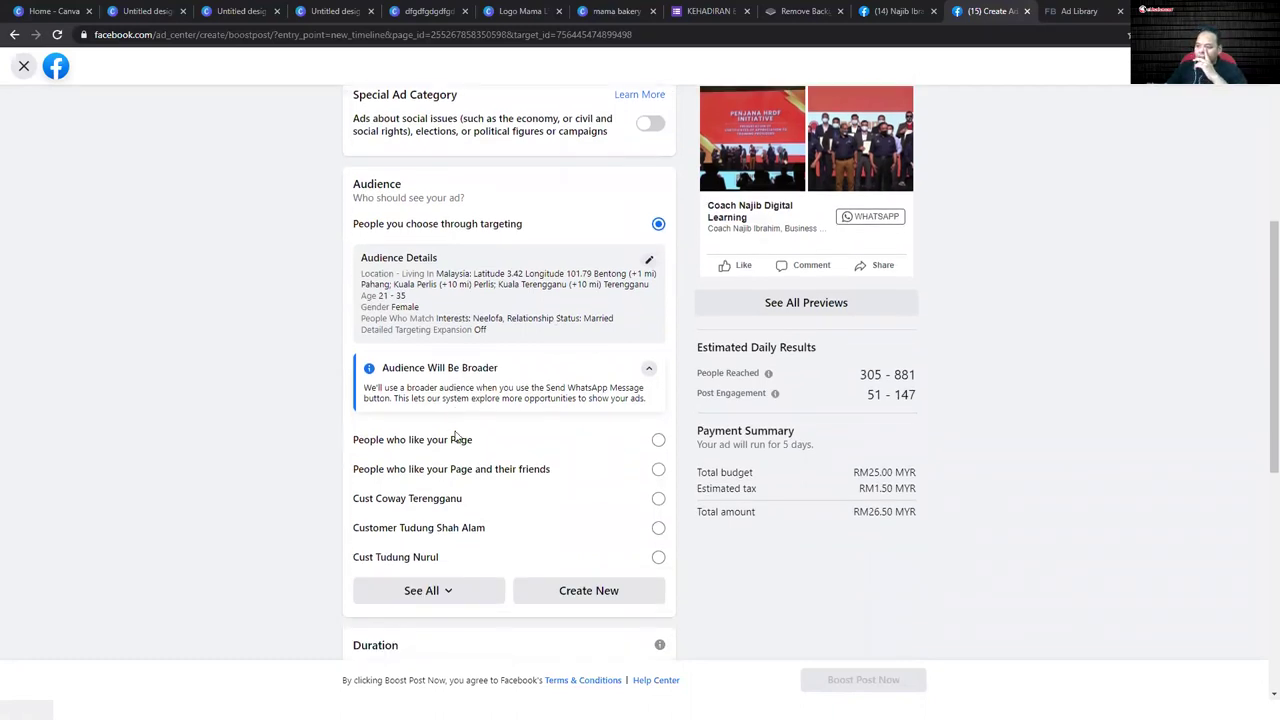
pyautogui.scroll(1, 391, 391)
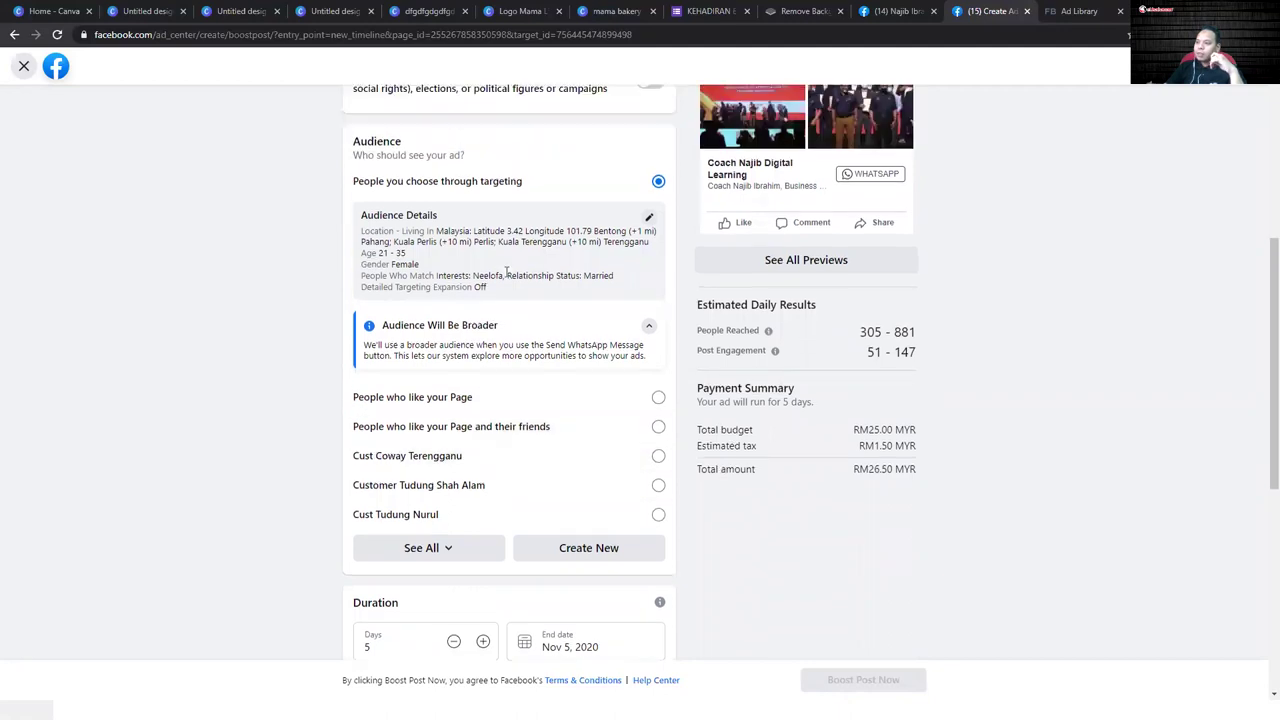
pyautogui.scroll(-1, 596, 483)
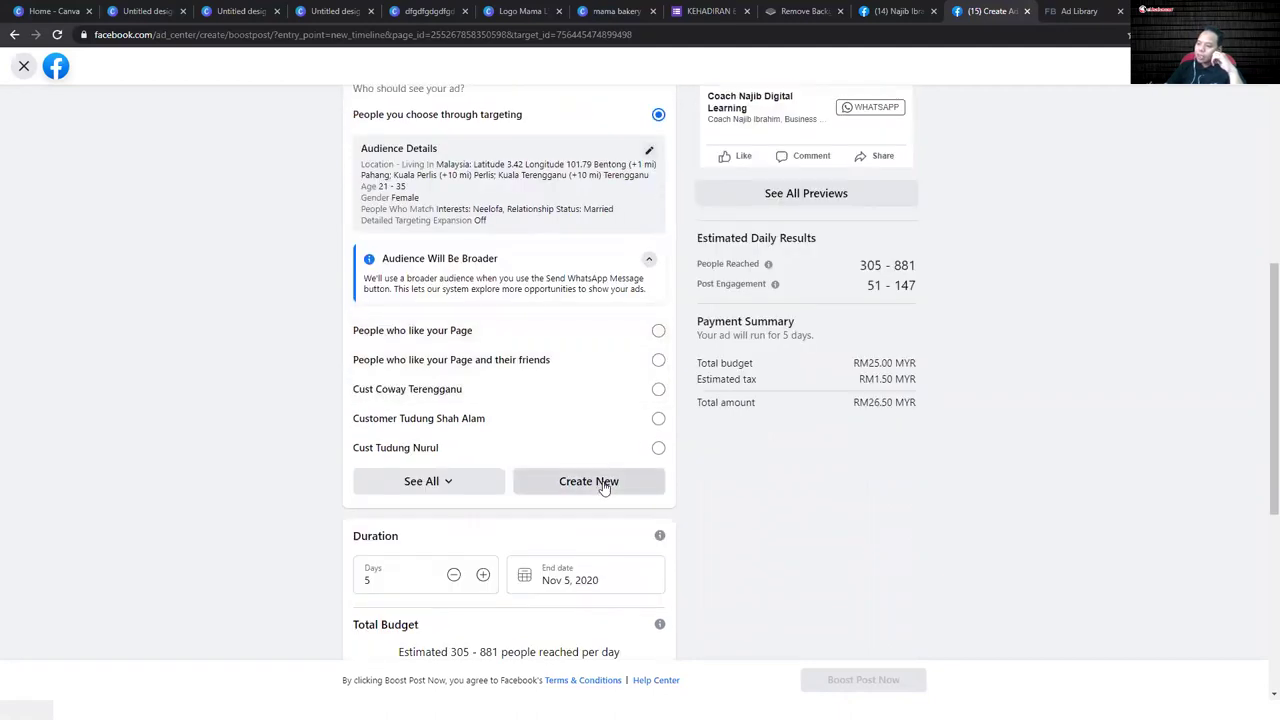
pyautogui.scroll(-2, 551, 434)
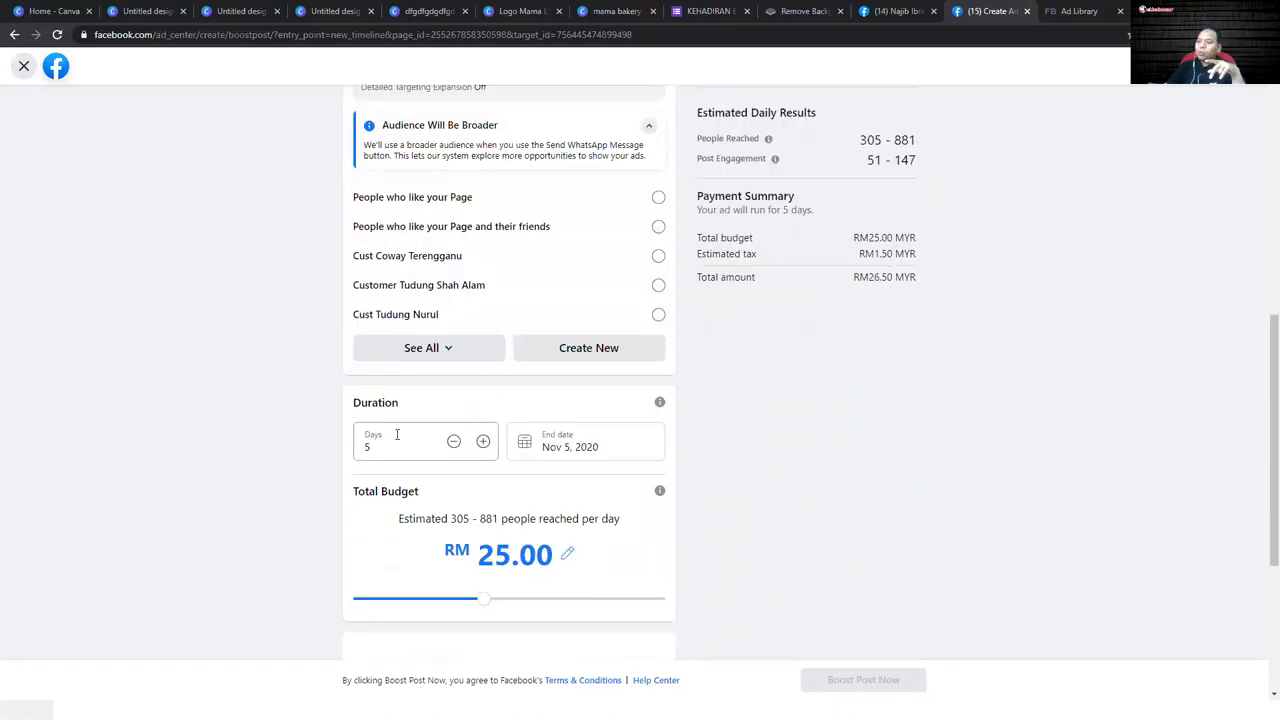
pyautogui.scroll(-2, 414, 432)
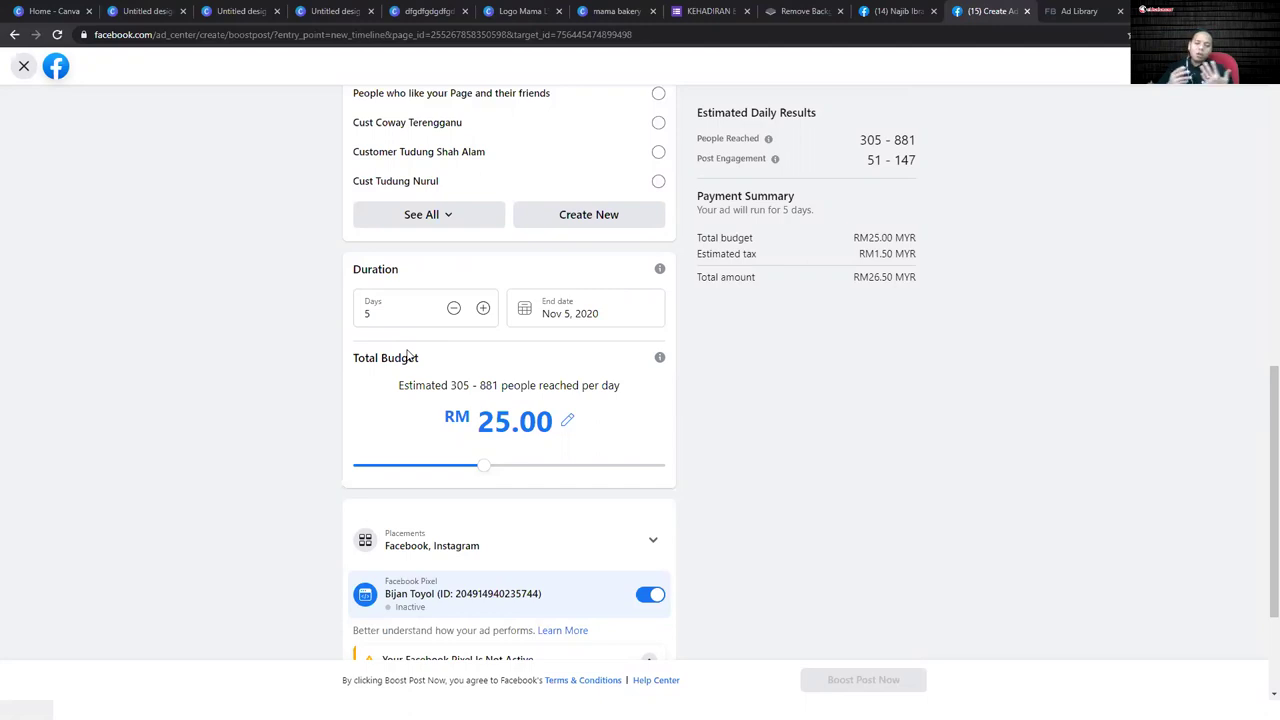
pyautogui.click(453, 309)
pyautogui.click(453, 309)
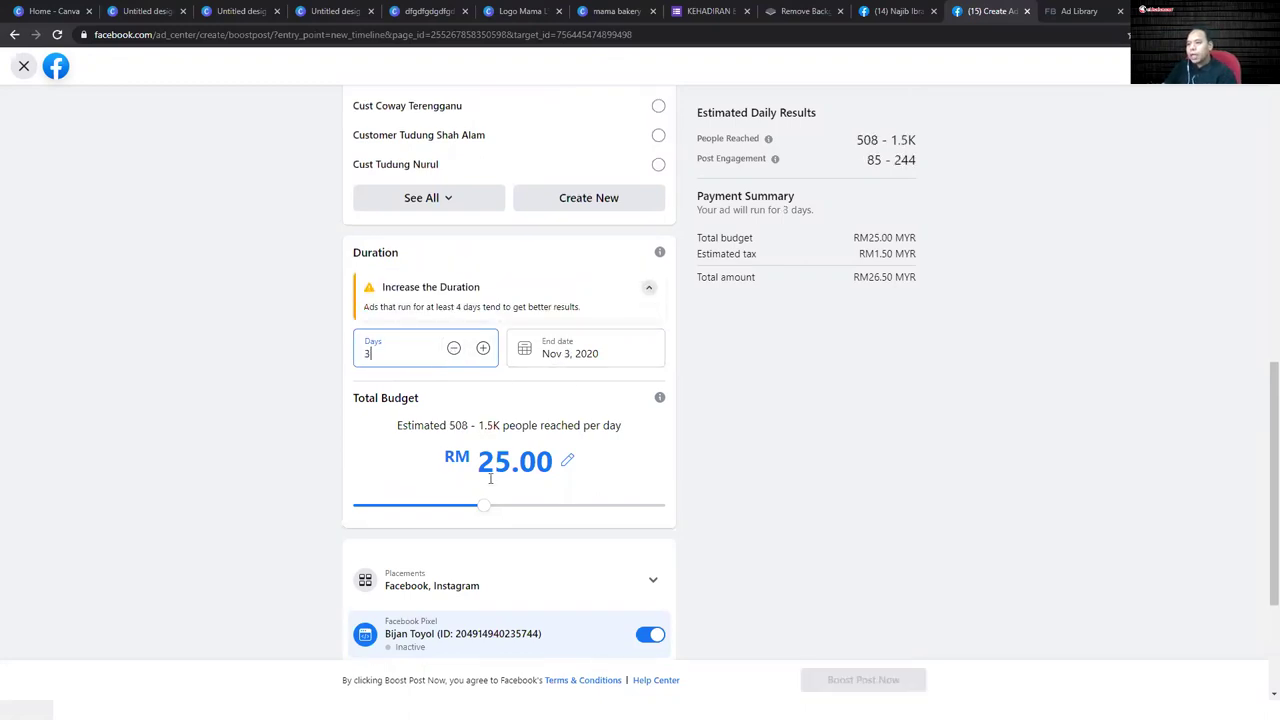
# - Shorten the boost's duration further to 1 day
pyautogui.click(493, 468)
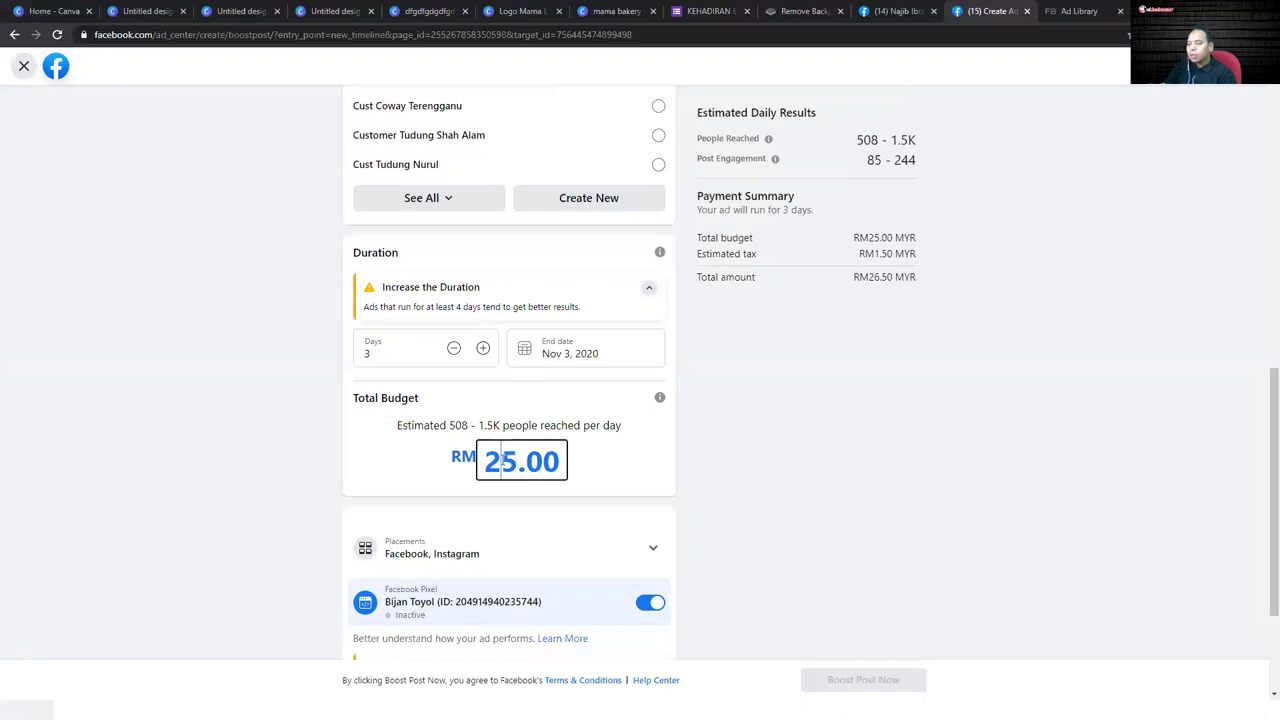
pyautogui.moveTo(501, 461); pyautogui.dragTo(470, 422)
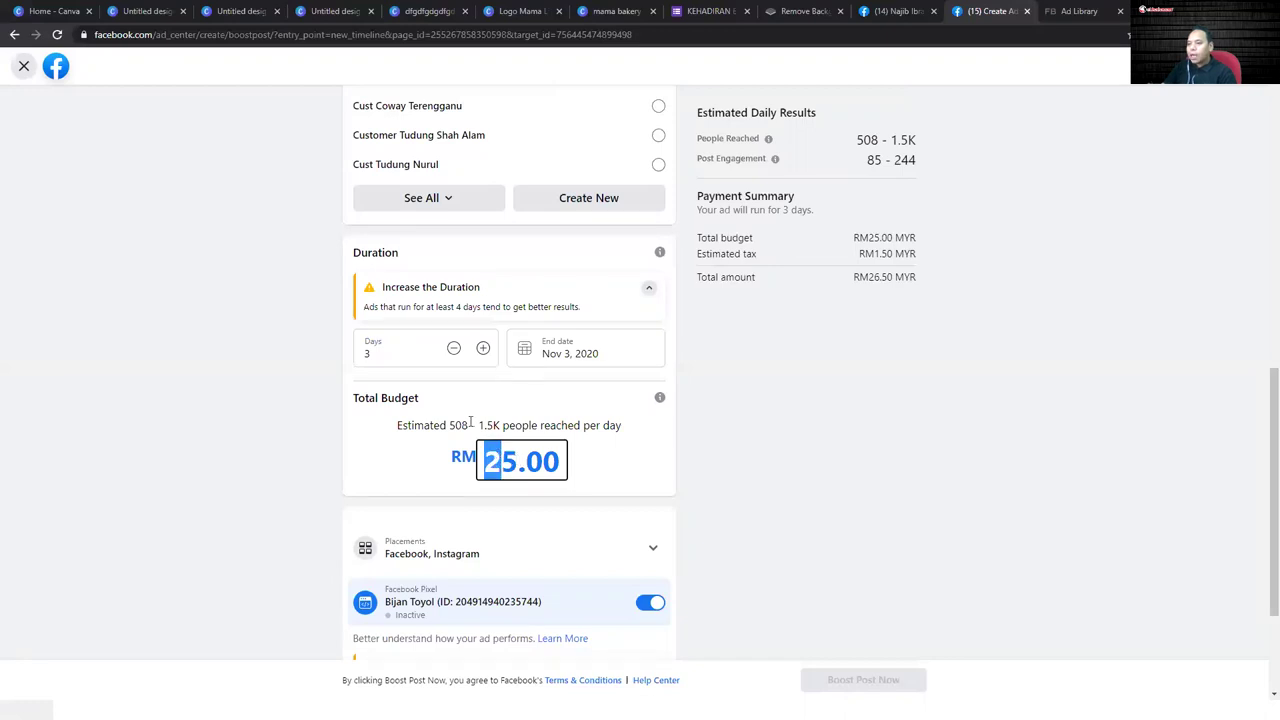
pyautogui.click(453, 347)
pyautogui.click(453, 347)
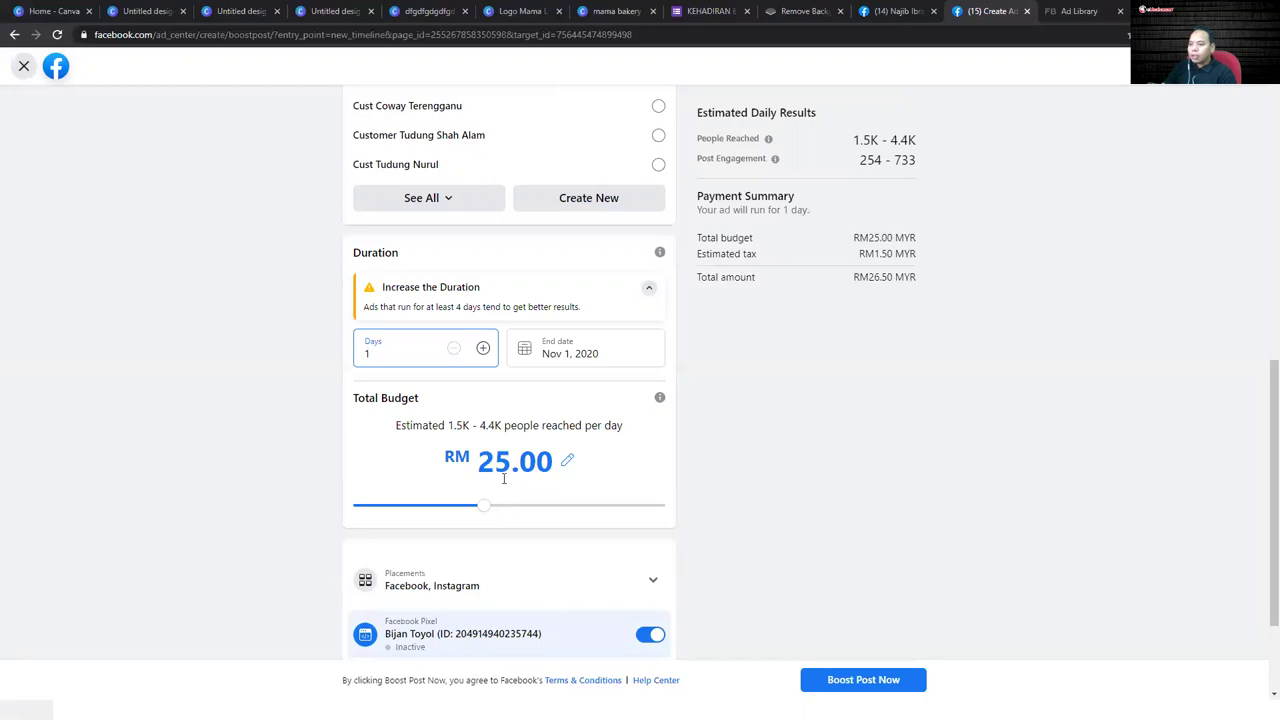
# - Set the boost's total budget to RM 15.00
pyautogui.click(503, 479)
pyautogui.moveTo(500, 463); pyautogui.dragTo(486, 462)
pyautogui.write('1')
pyautogui.click(611, 466)
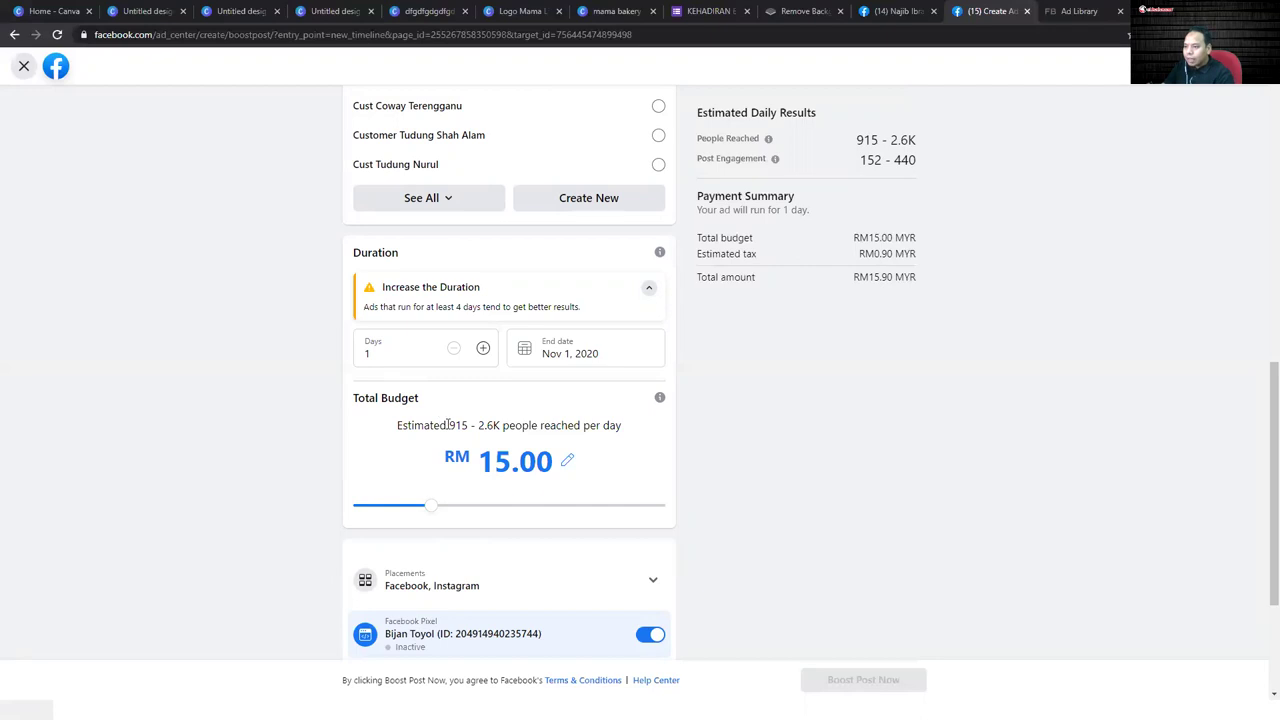
# - Collapse the duration warning and examine the estimated people reached, post engagement and payment summary
pyautogui.moveTo(465, 437); pyautogui.dragTo(495, 443)
pyautogui.click(500, 425)
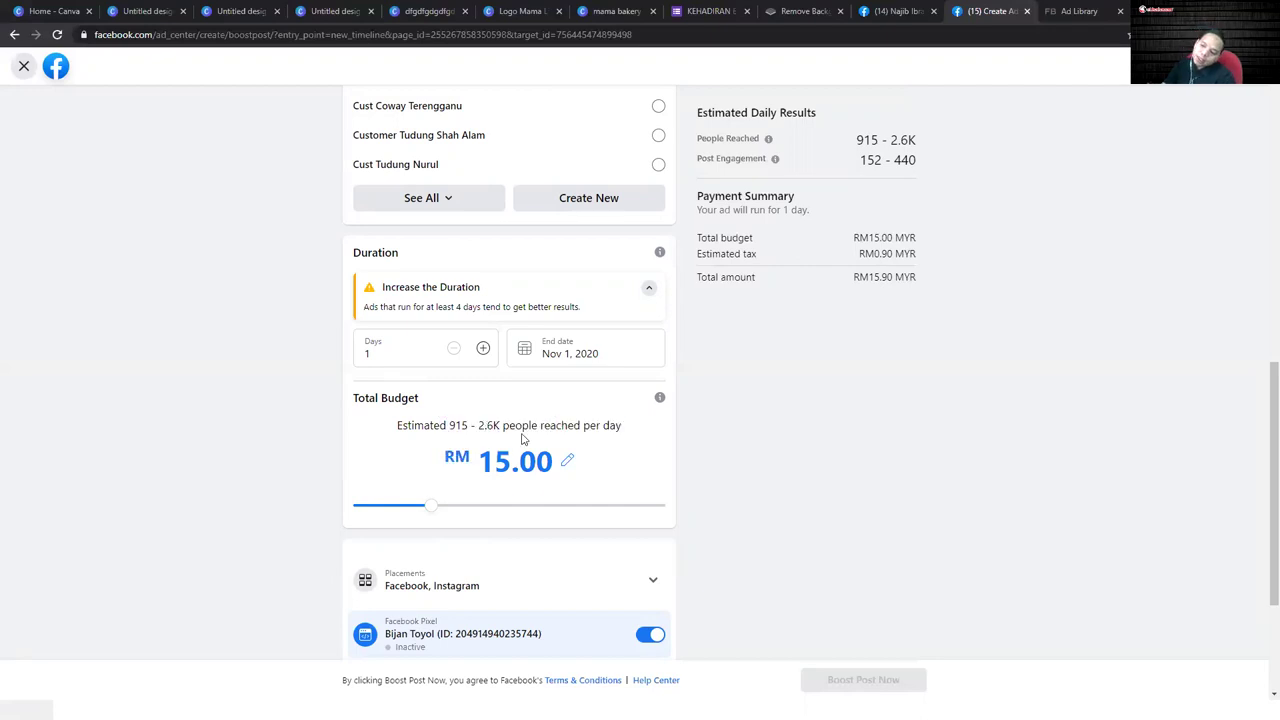
pyautogui.click(648, 289)
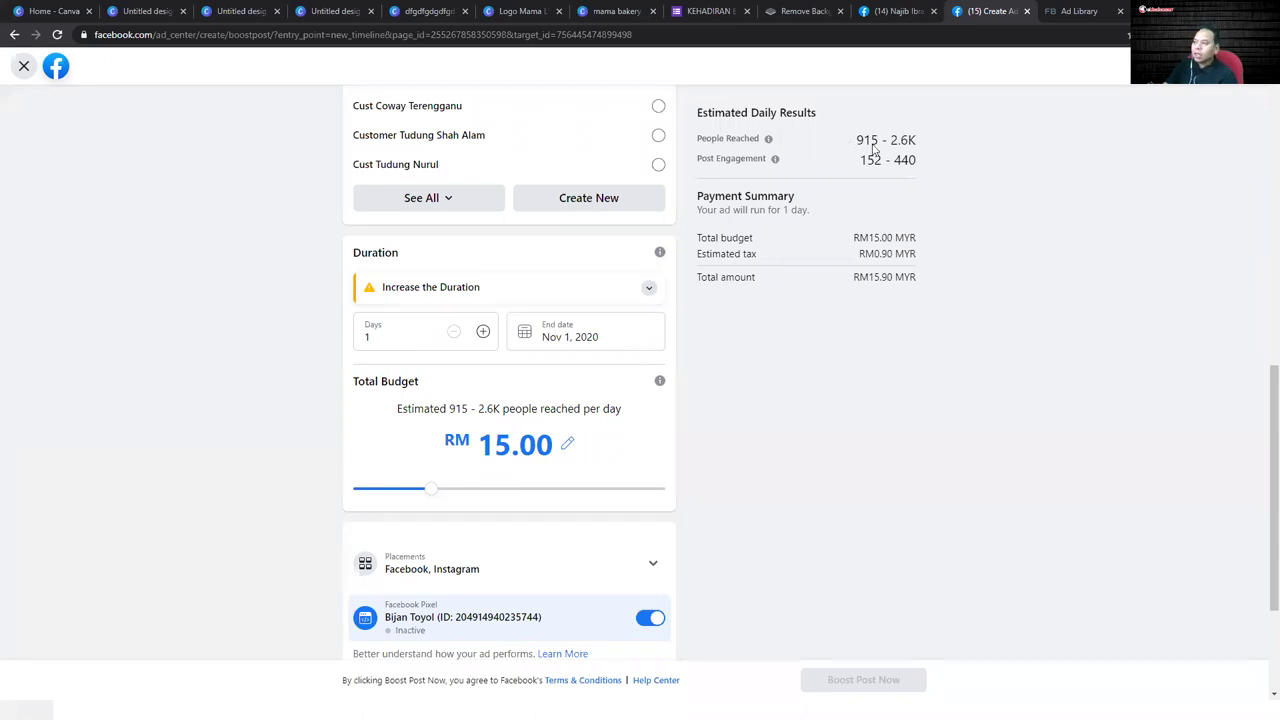
pyautogui.moveTo(846, 137); pyautogui.dragTo(925, 163)
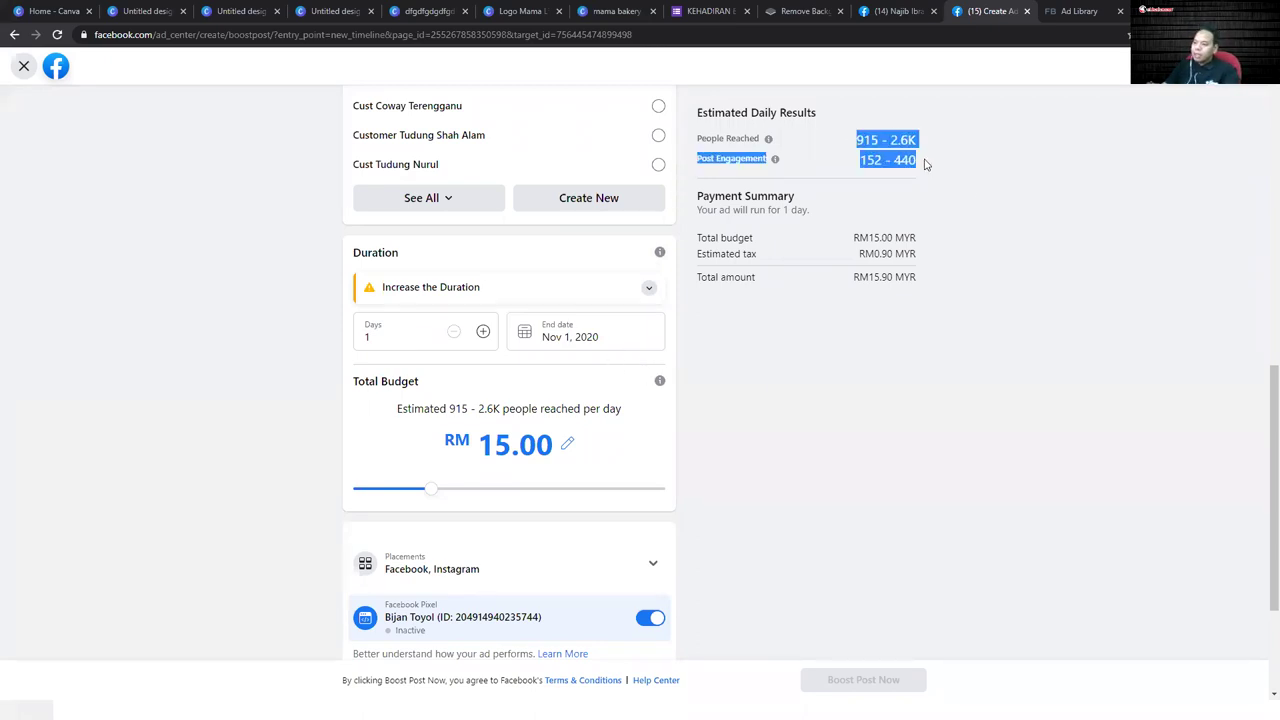
pyautogui.scroll(5, 925, 165)
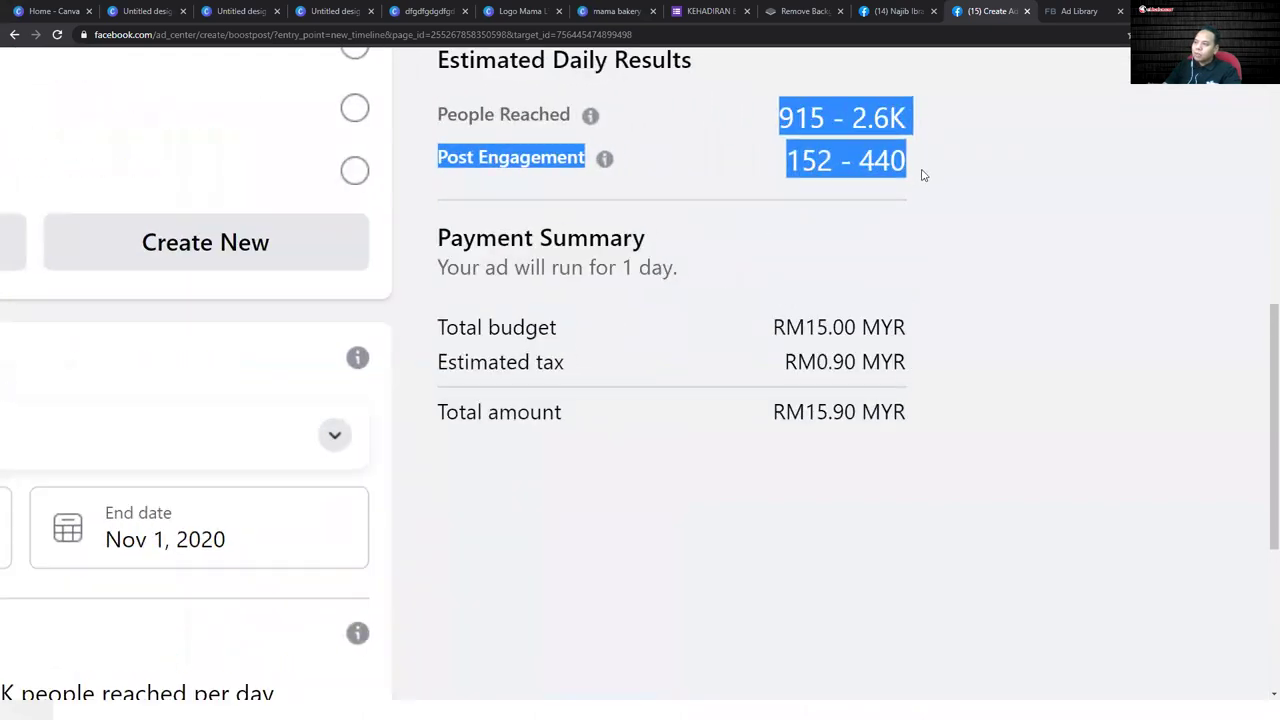
pyautogui.click(923, 175)
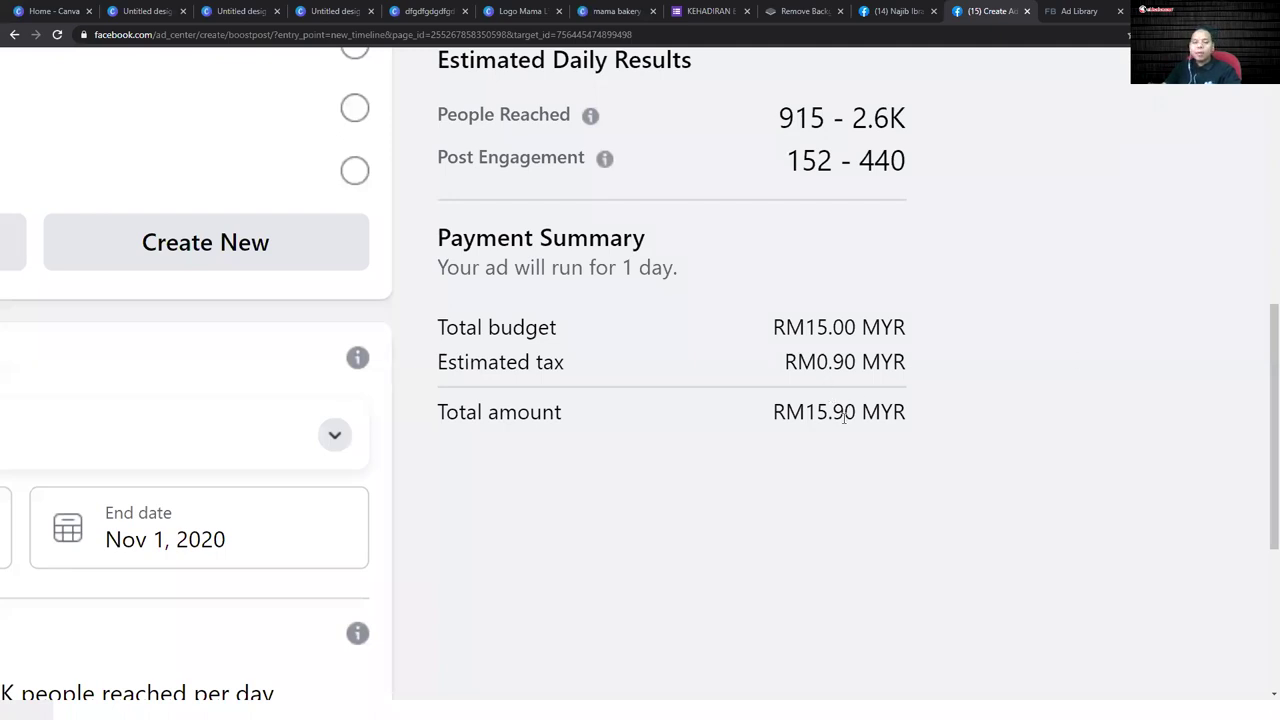
pyautogui.hotkey('ctrl', '0')
# - Expand the ad placements and exclude Instagram so the boost runs on Facebook only
pyautogui.scroll(-3, 838, 430)
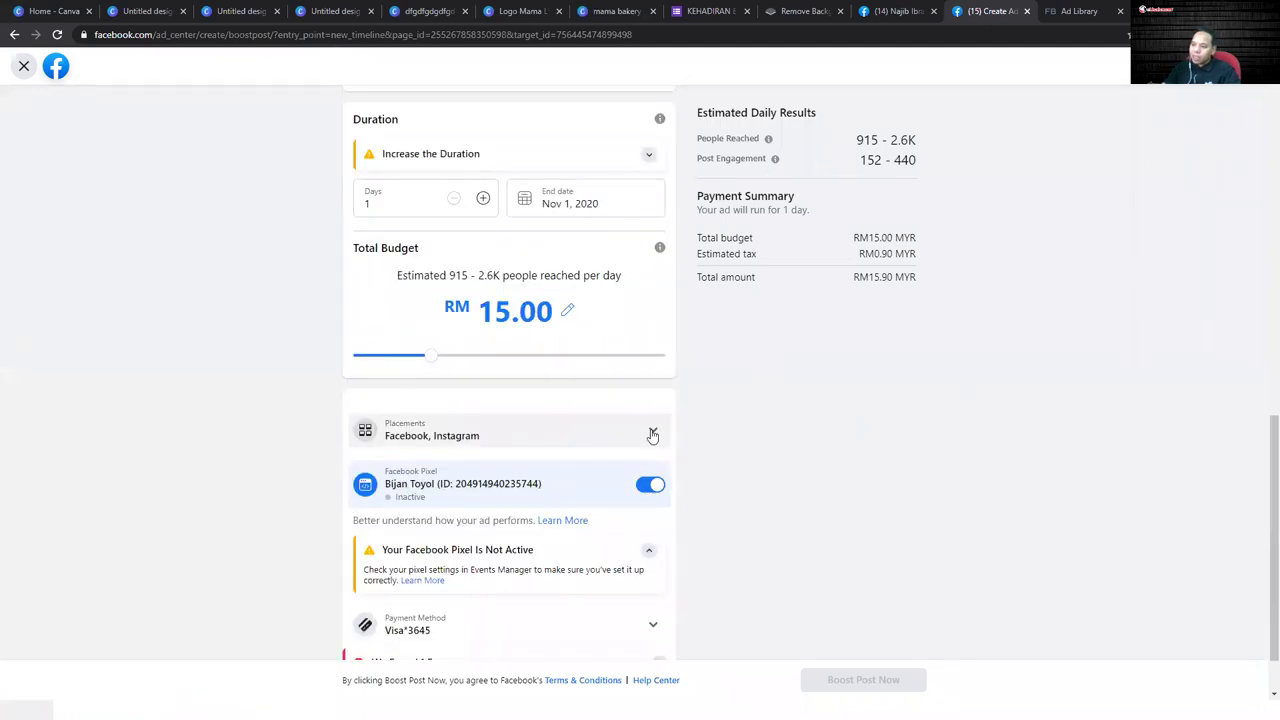
pyautogui.click(652, 434)
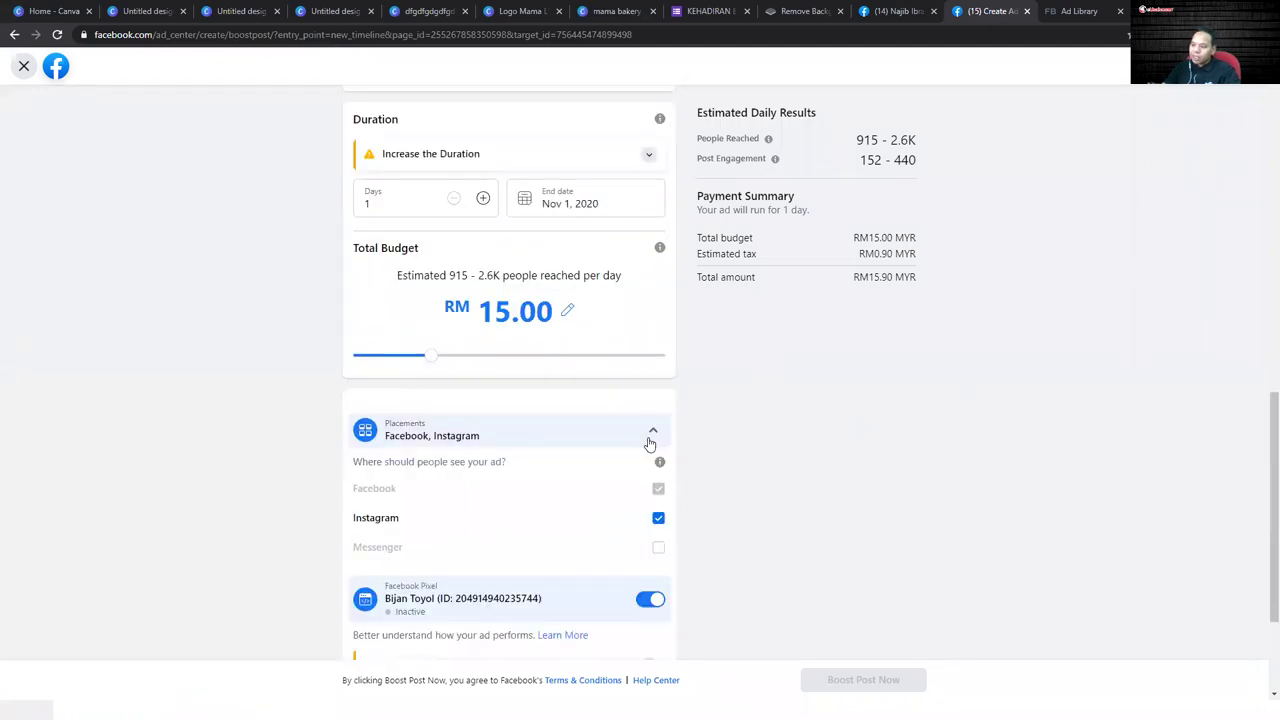
pyautogui.click(658, 518)
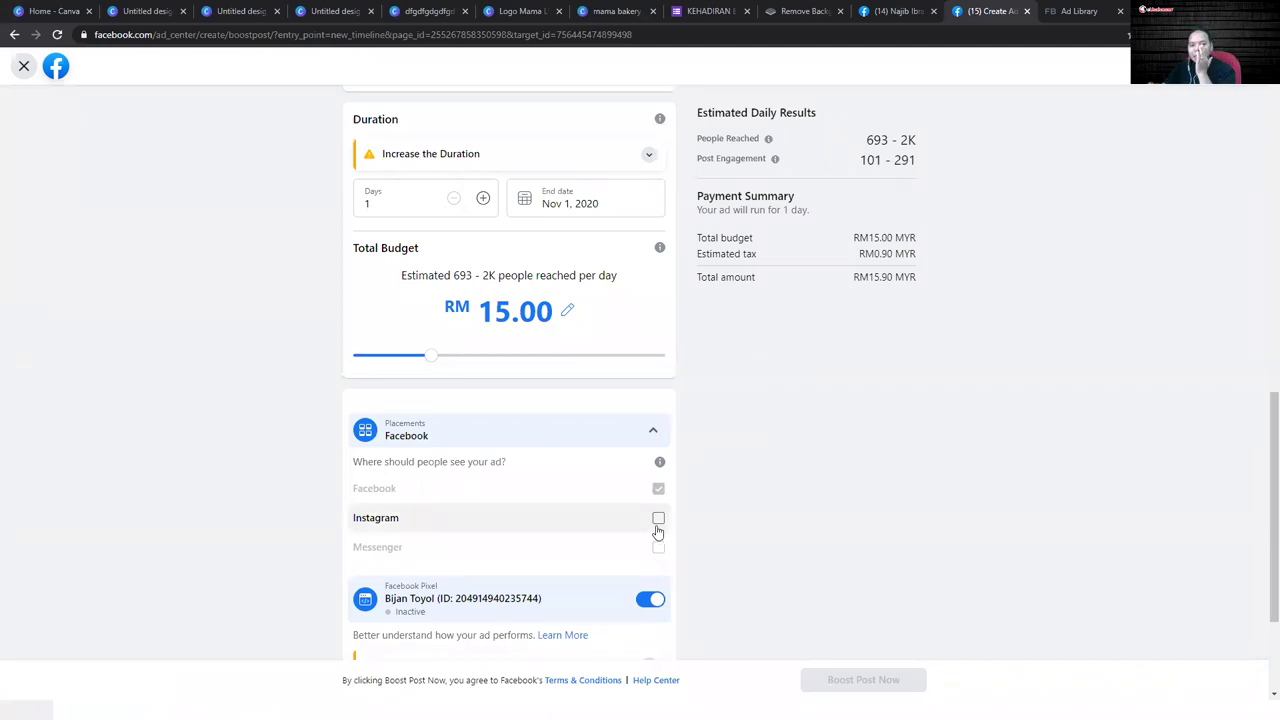
# - Expand the boost's payment method, view the options for changing it, and close them without choosing another
pyautogui.scroll(-2, 650, 528)
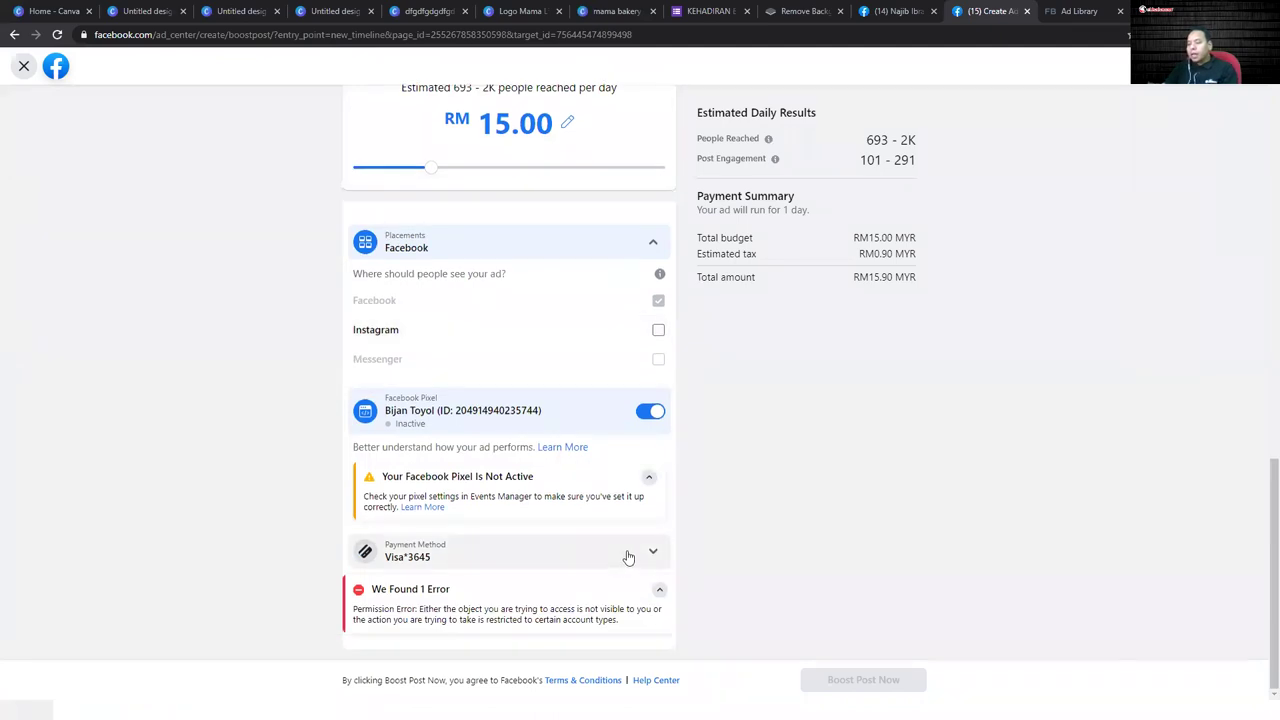
pyautogui.click(650, 553)
pyautogui.scroll(-1, 650, 553)
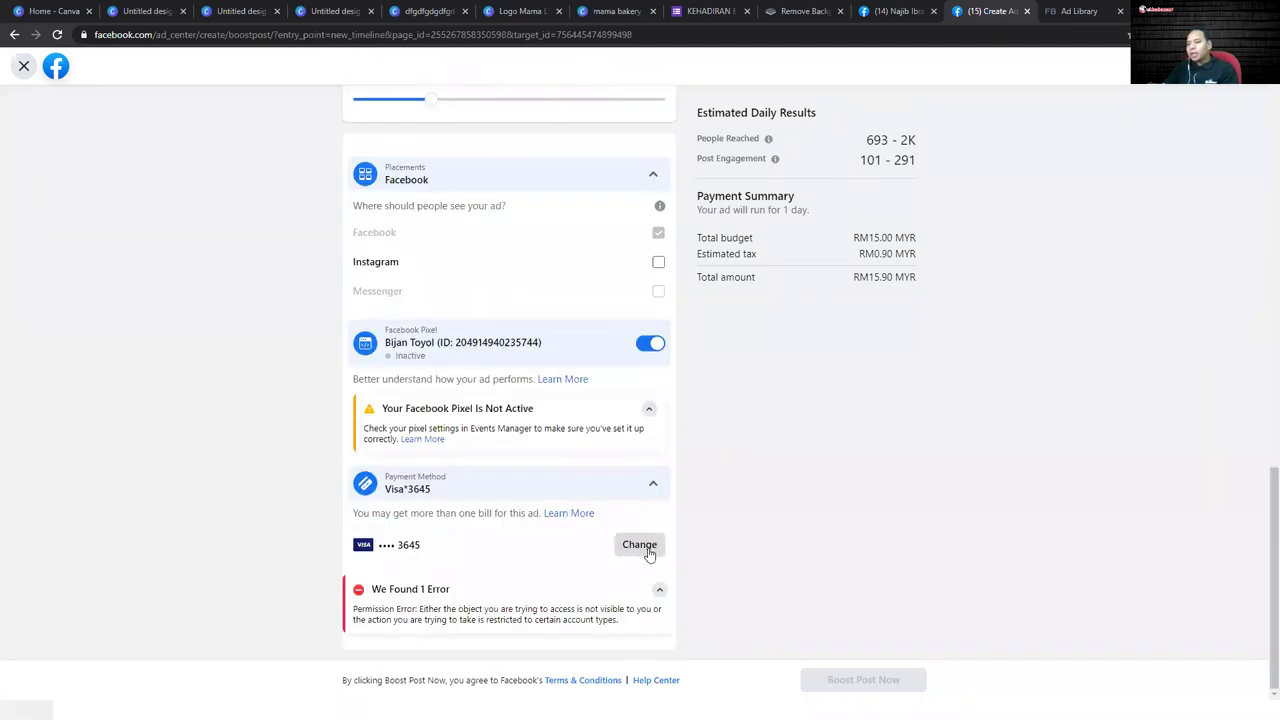
pyautogui.click(645, 549)
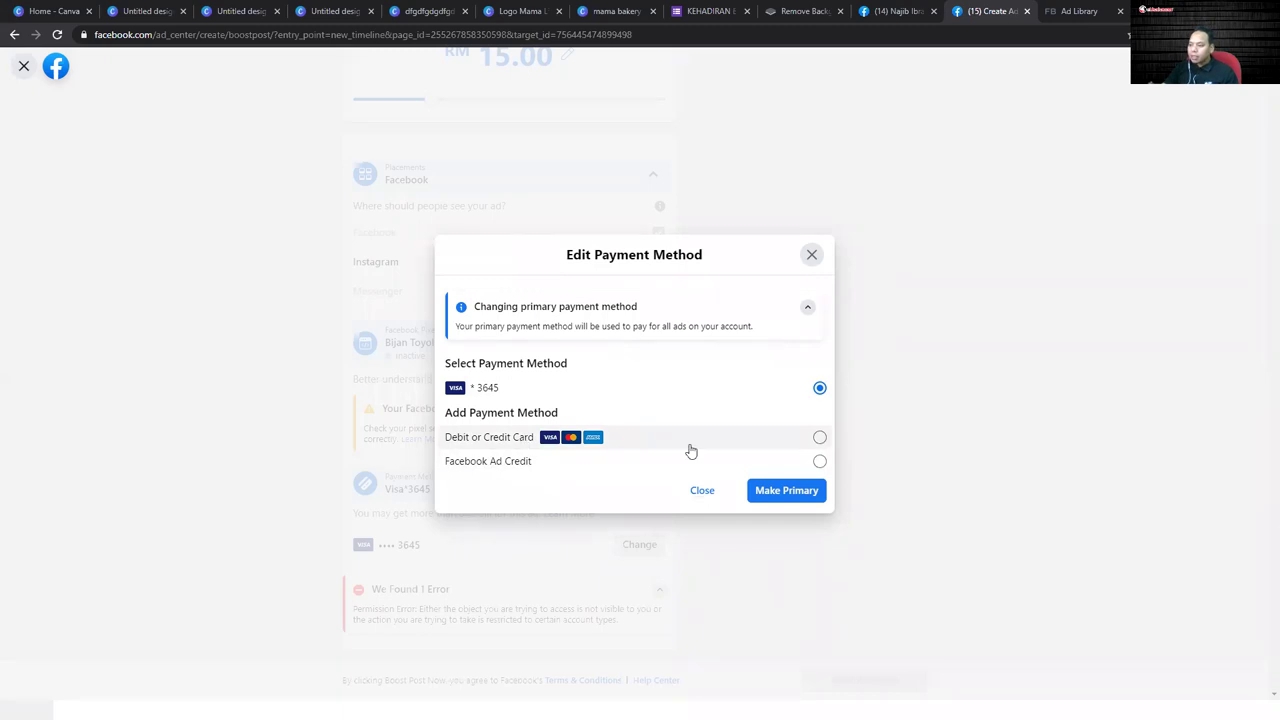
pyautogui.click(810, 256)
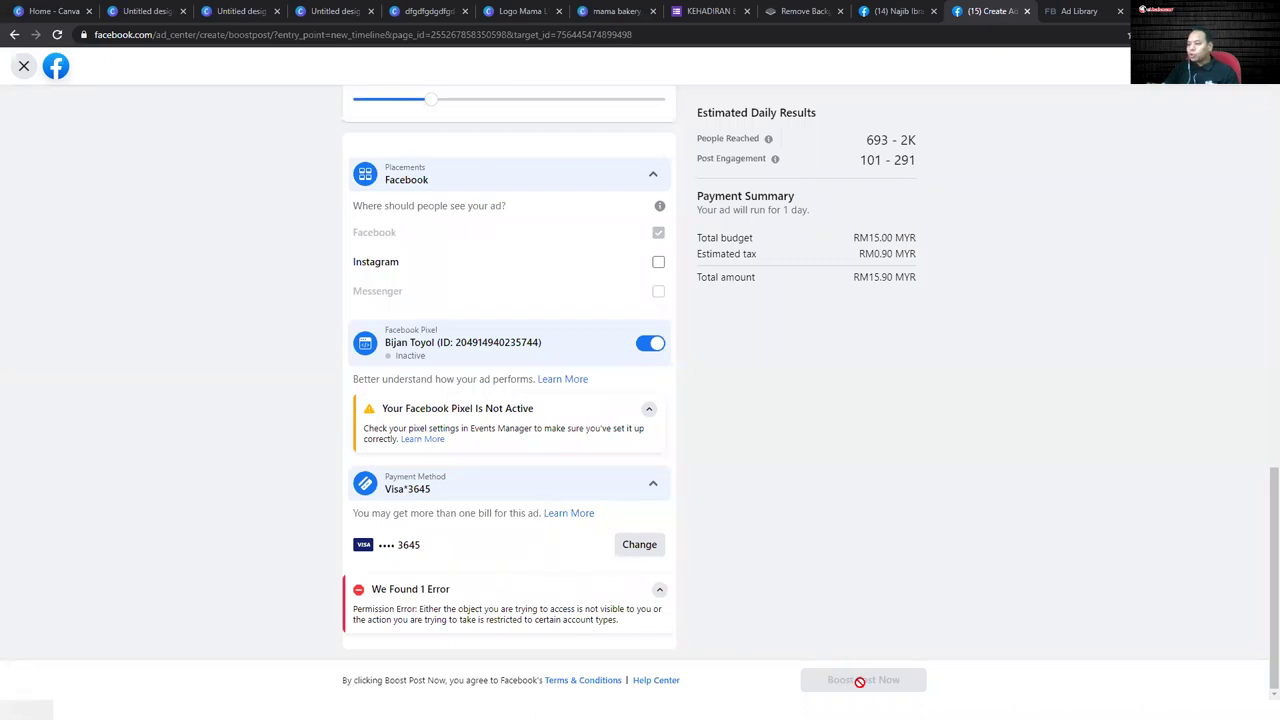
# - Switch the boost's ad account from the personal account to the other listed MYR account
pyautogui.scroll(4, 829, 553)
pyautogui.scroll(10, 829, 553)
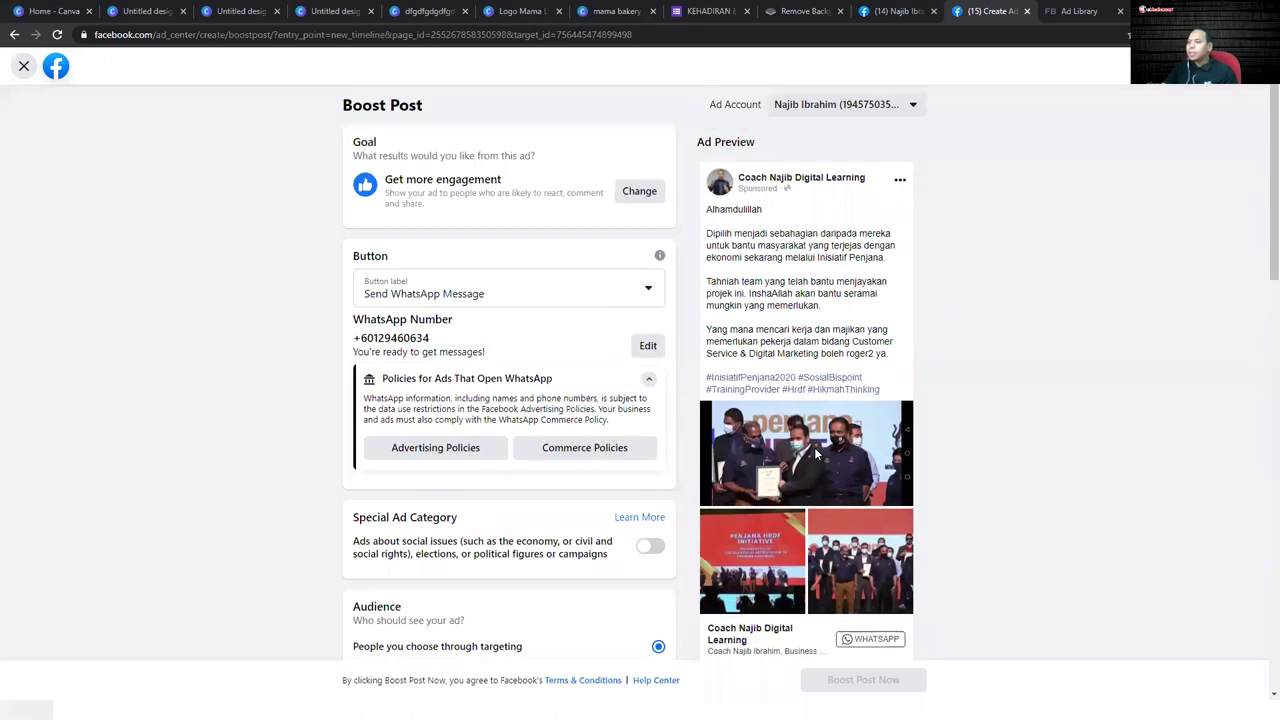
pyautogui.click(877, 106)
pyautogui.click(874, 135)
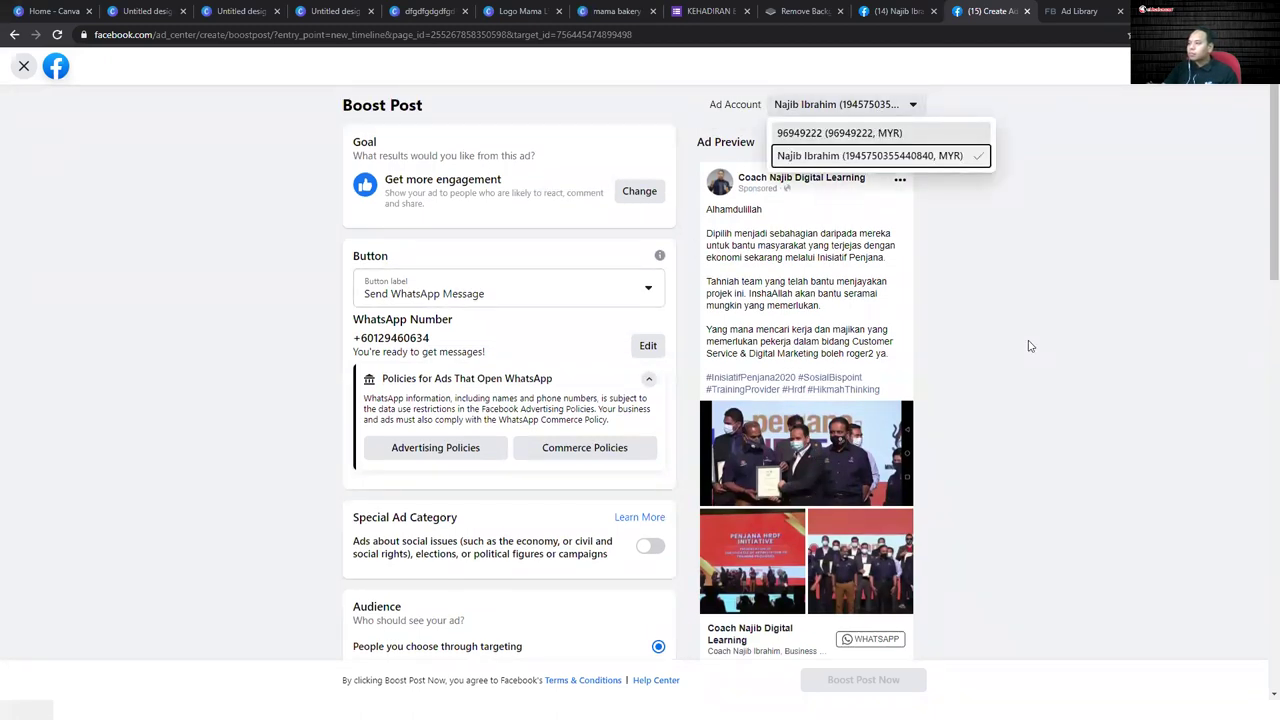
# - Review the boost settings, submit the boost, and dismiss the ad creation confirmation
pyautogui.scroll(-10, 987, 360)
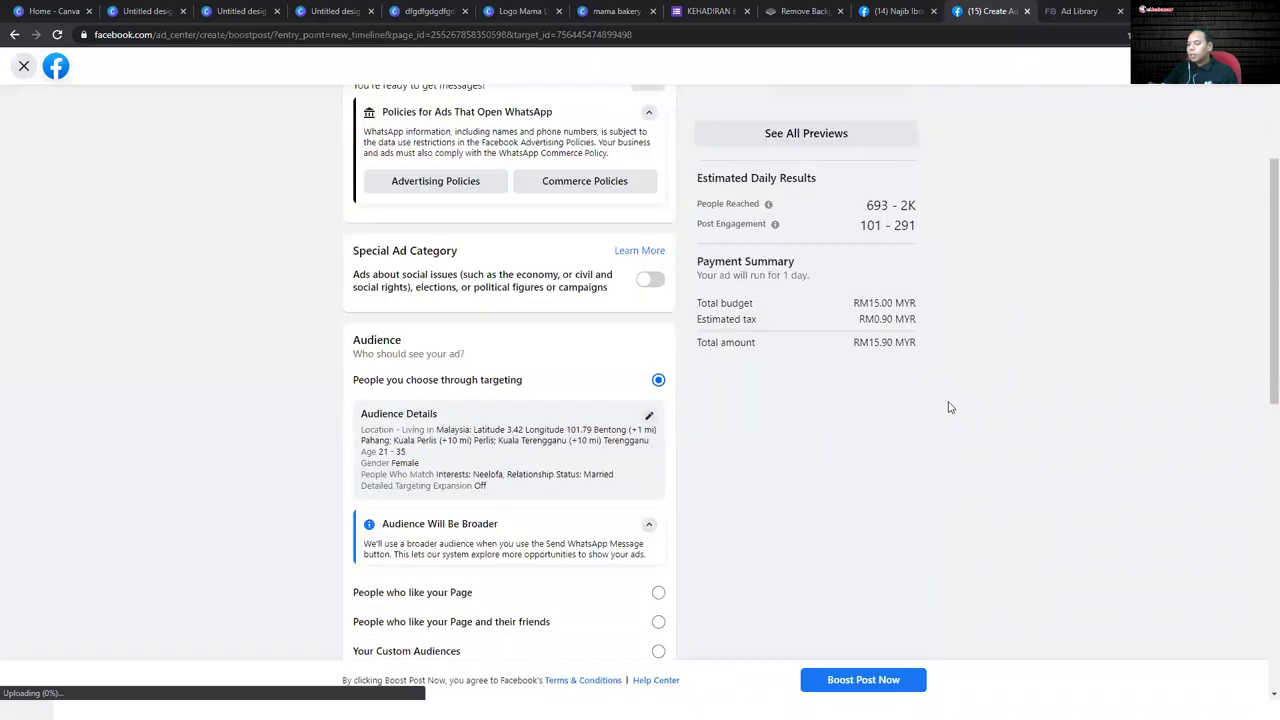
pyautogui.scroll(4, 906, 423)
pyautogui.scroll(-5, 907, 422)
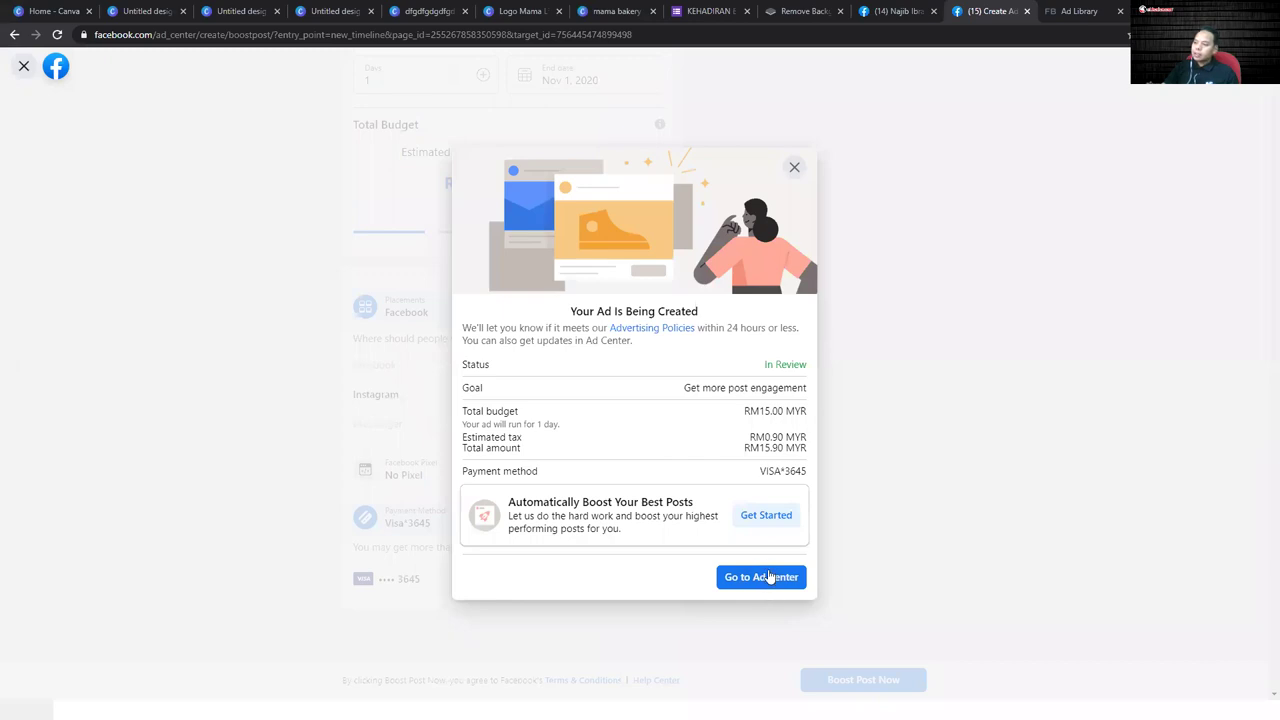
pyautogui.click(794, 168)
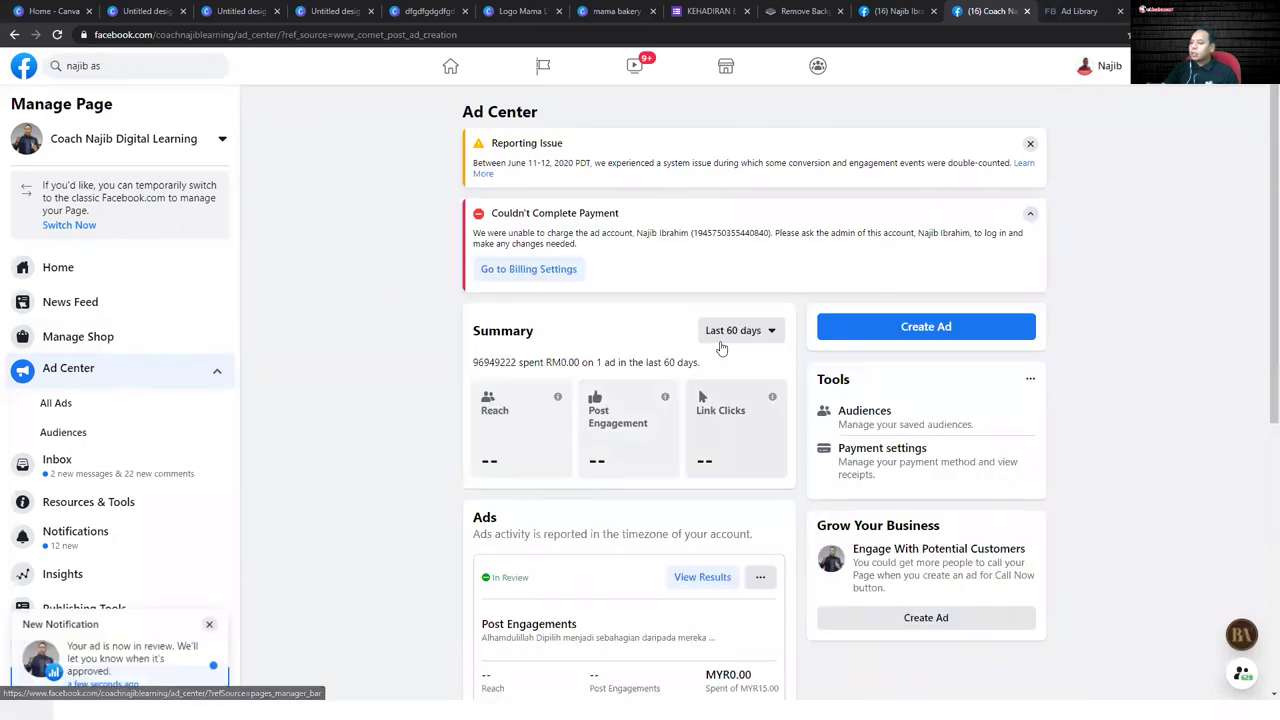
# - Look over the Ad Center's summary and recent ads, and open the list of all ads
pyautogui.scroll(-2, 700, 505)
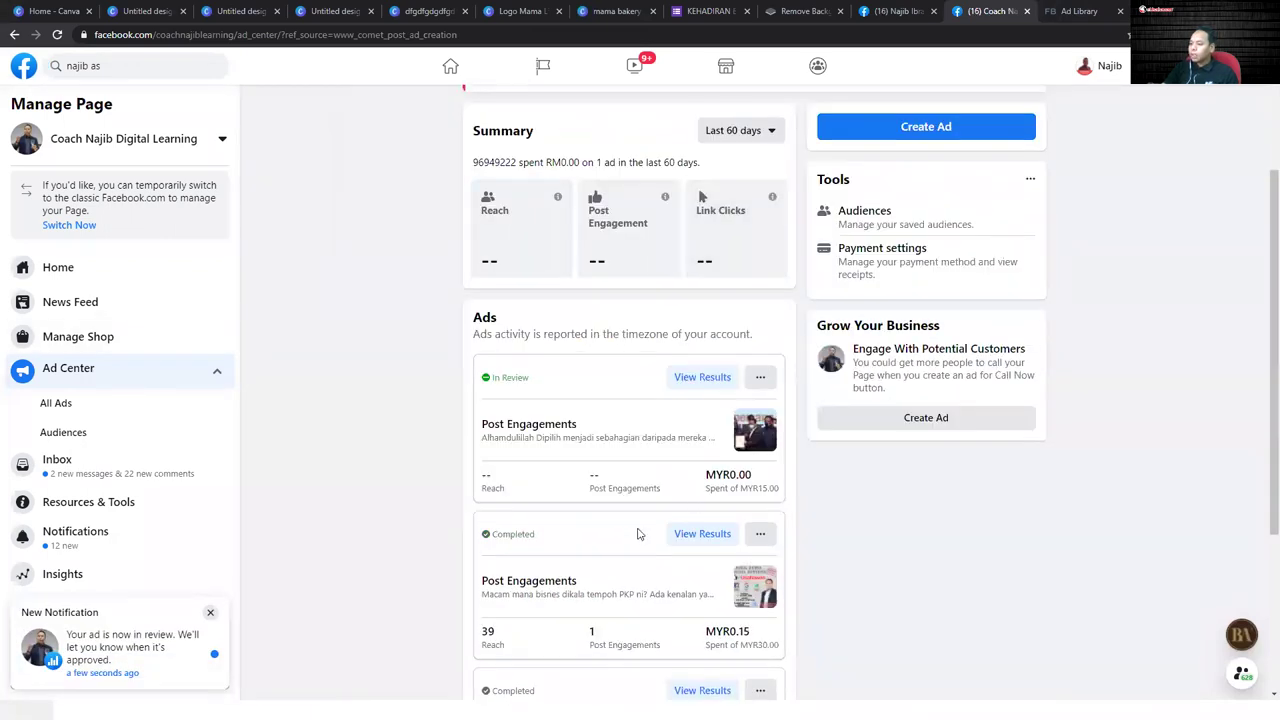
pyautogui.scroll(-2, 630, 530)
pyautogui.scroll(4, 627, 527)
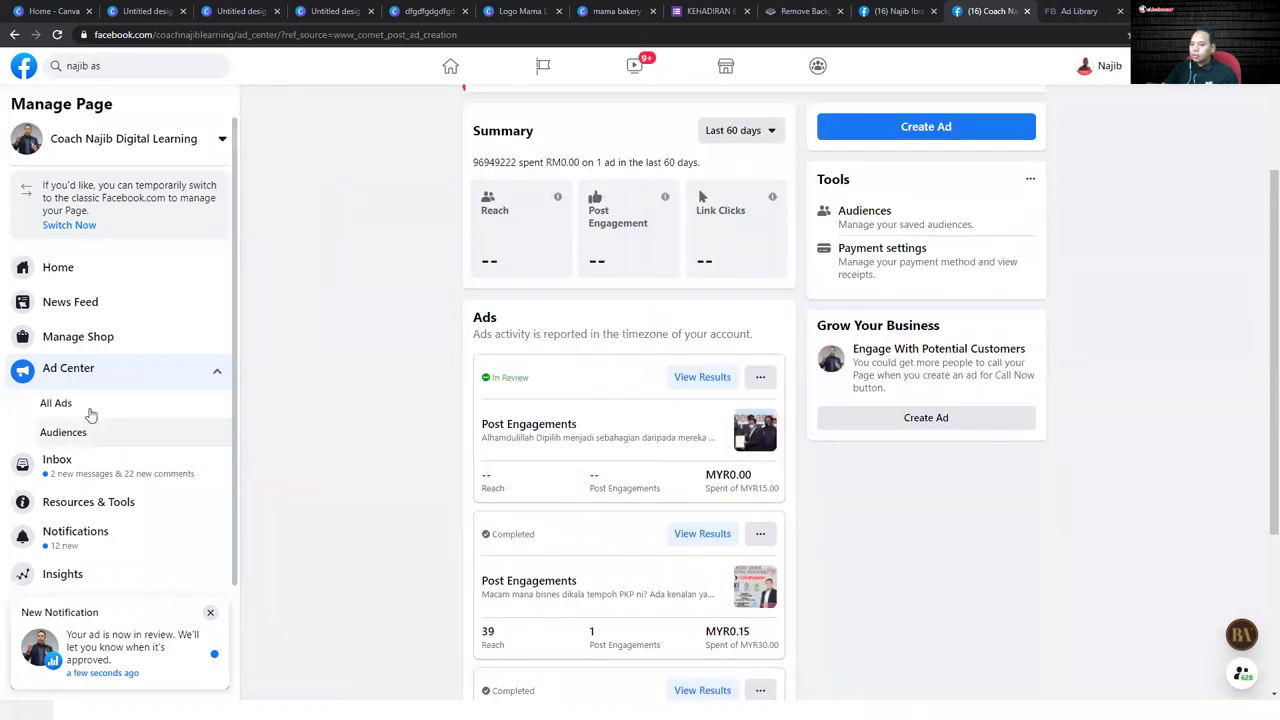
pyautogui.click(89, 410)
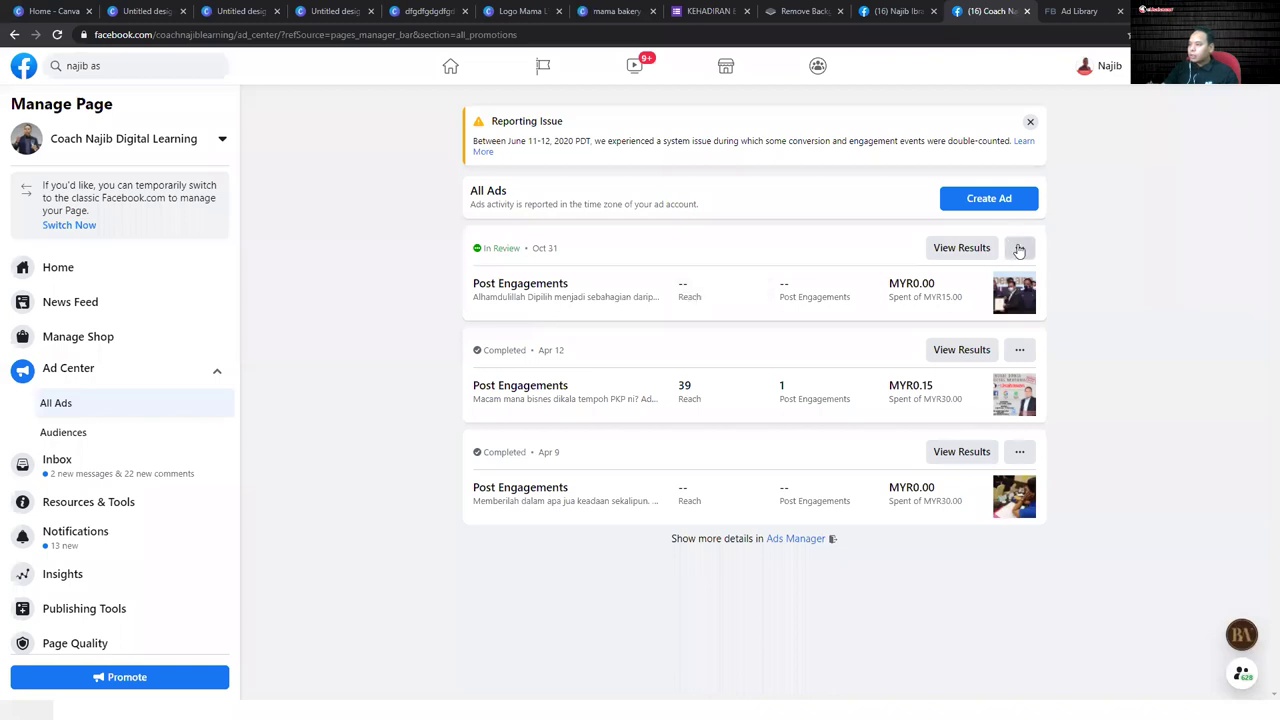
# - Open the in-review post engagement ad for editing and examine its audience and duration settings
pyautogui.click(1019, 249)
pyautogui.click(1040, 288)
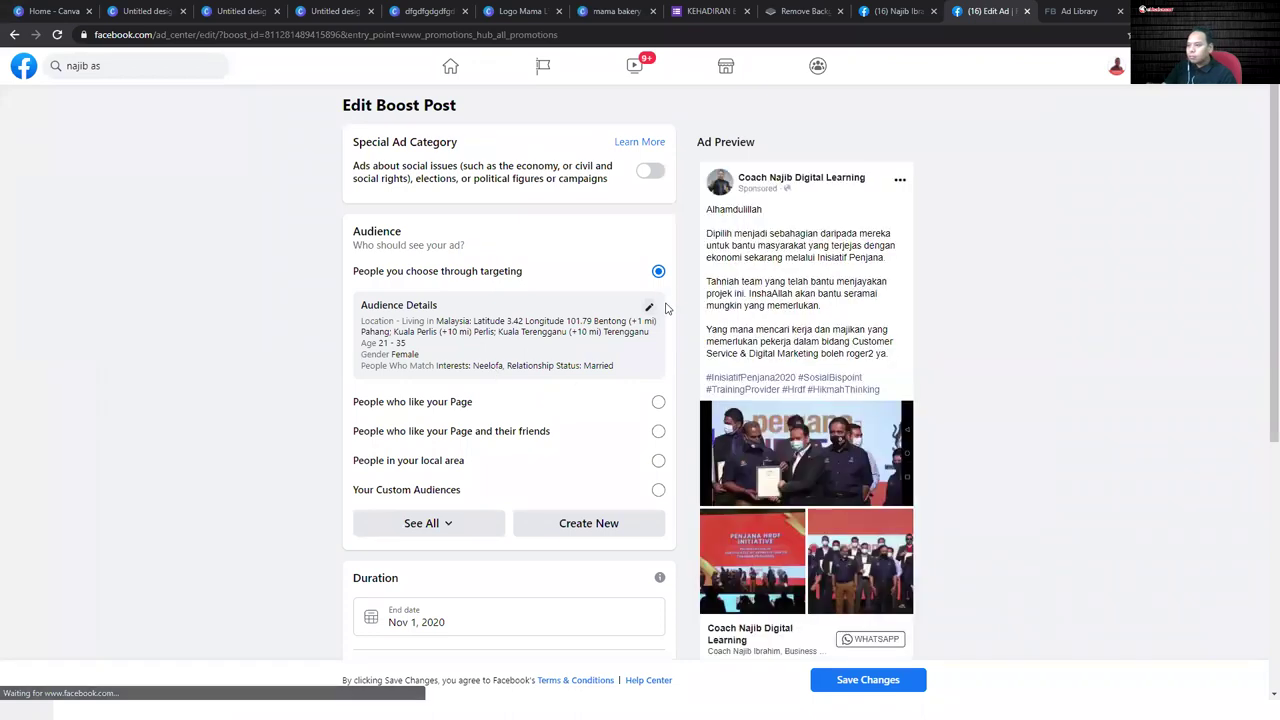
pyautogui.scroll(-1, 673, 327)
pyautogui.scroll(1, 673, 327)
pyautogui.scroll(-5, 660, 335)
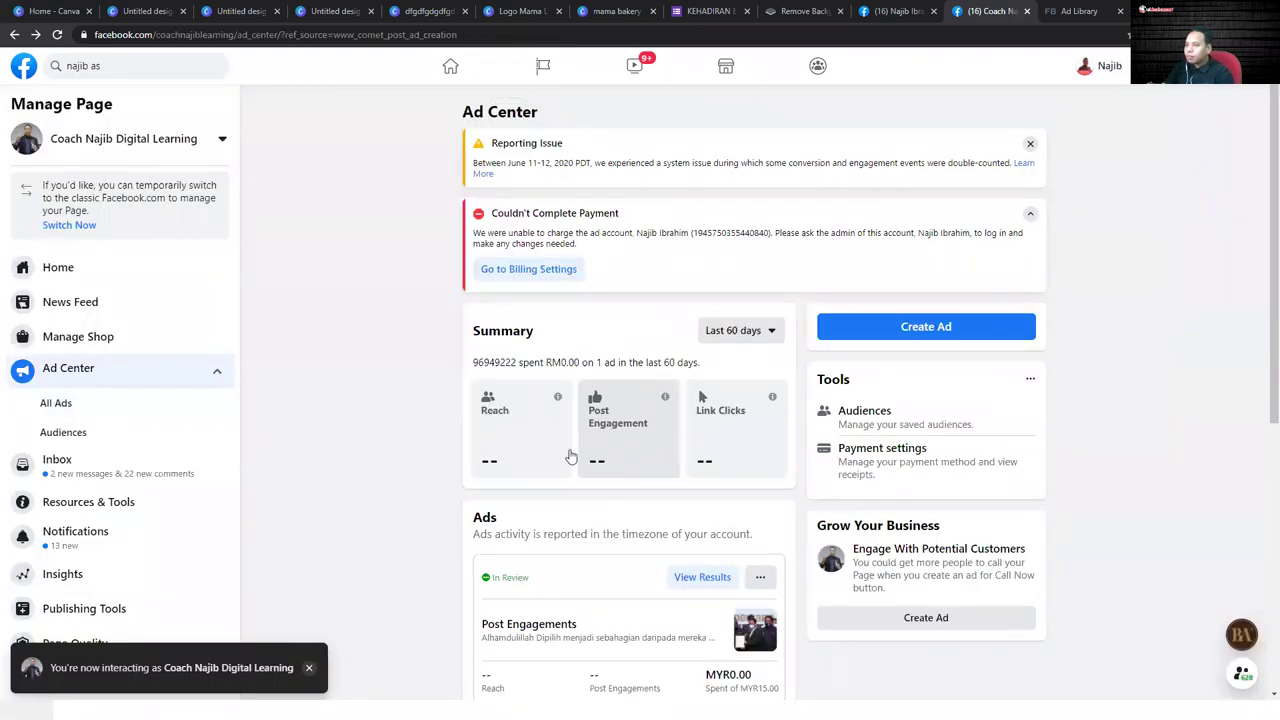
# - Return to the Ad Center overview and examine its summary and ads
pyautogui.scroll(-3, 508, 428)
pyautogui.scroll(2, 508, 428)
pyautogui.scroll(-4, 505, 420)
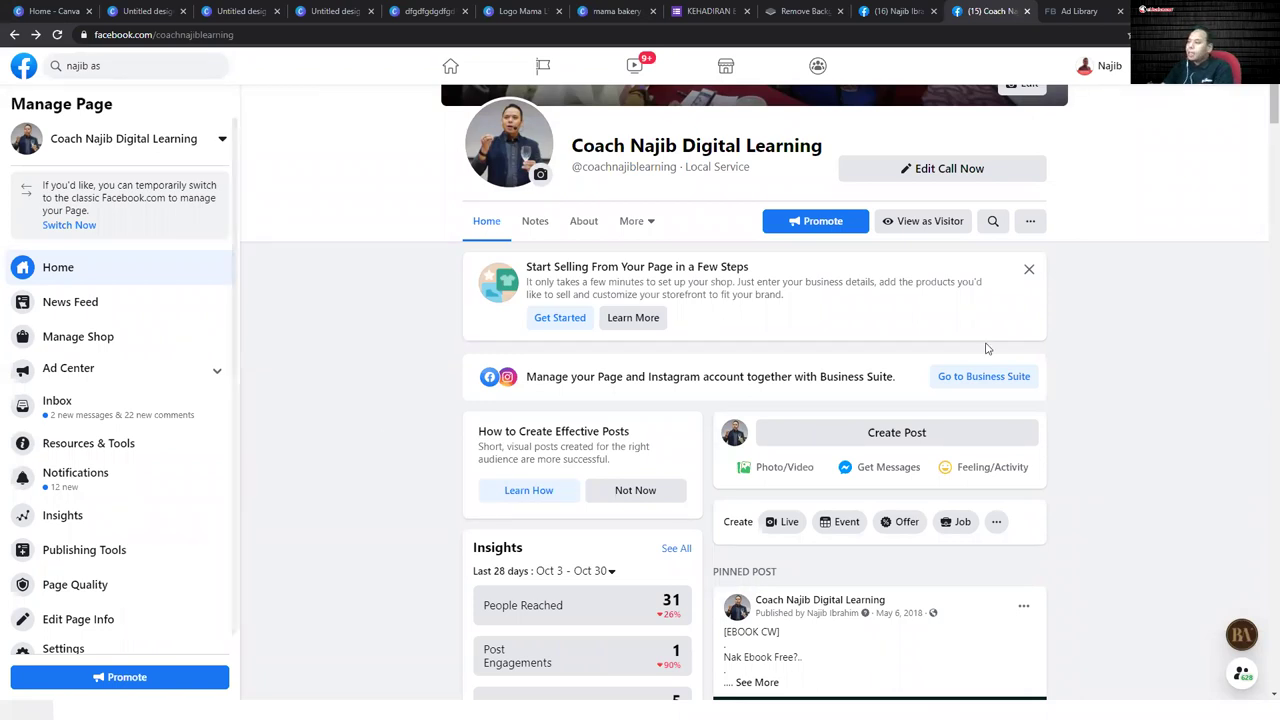
# - Browse the posts on the page's home and examine the Penjana HRDF award post with its boost option
pyautogui.scroll(2, 408, 319)
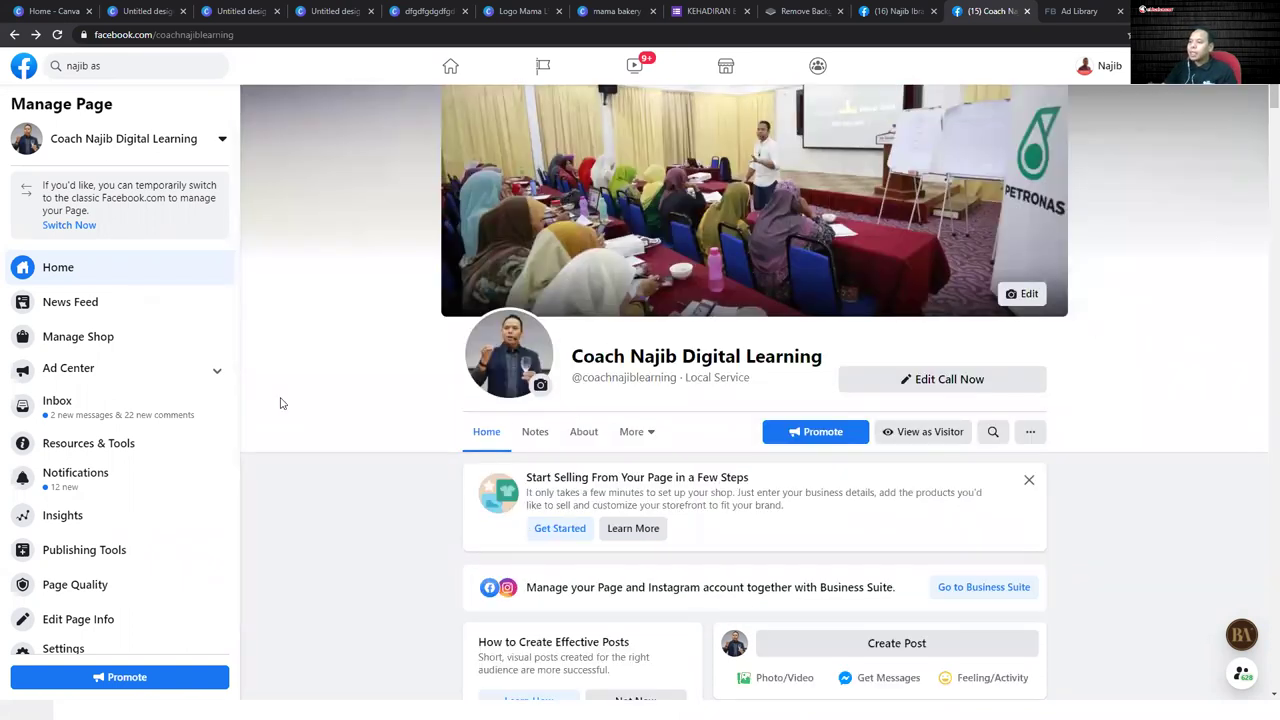
pyautogui.scroll(-1, 312, 409)
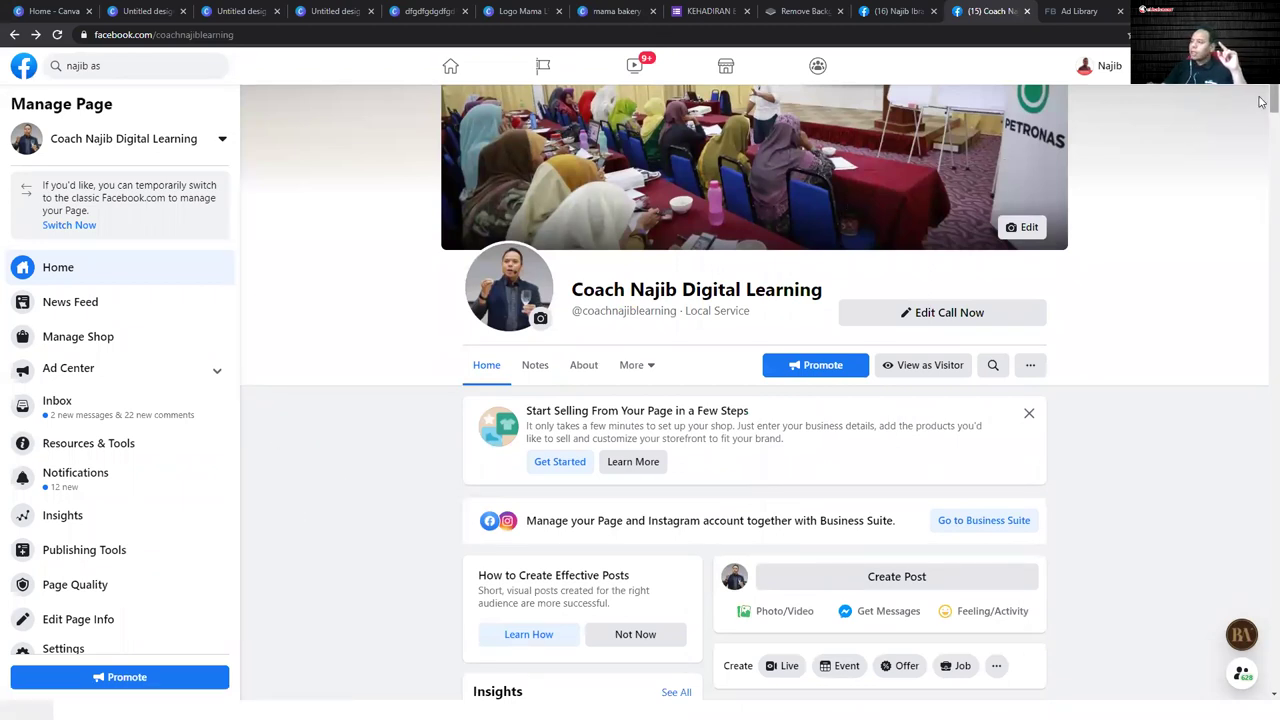
pyautogui.scroll(-5, 1006, 409)
pyautogui.scroll(-15, 995, 421)
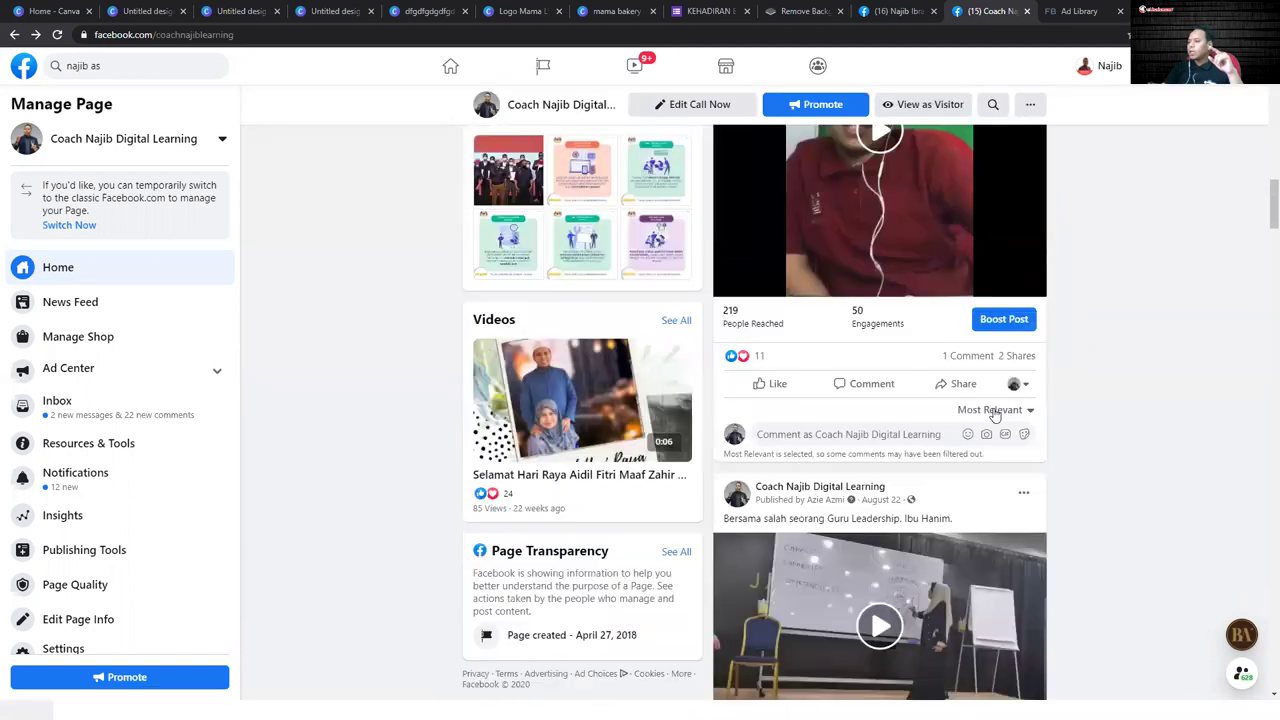
pyautogui.scroll(1, 993, 414)
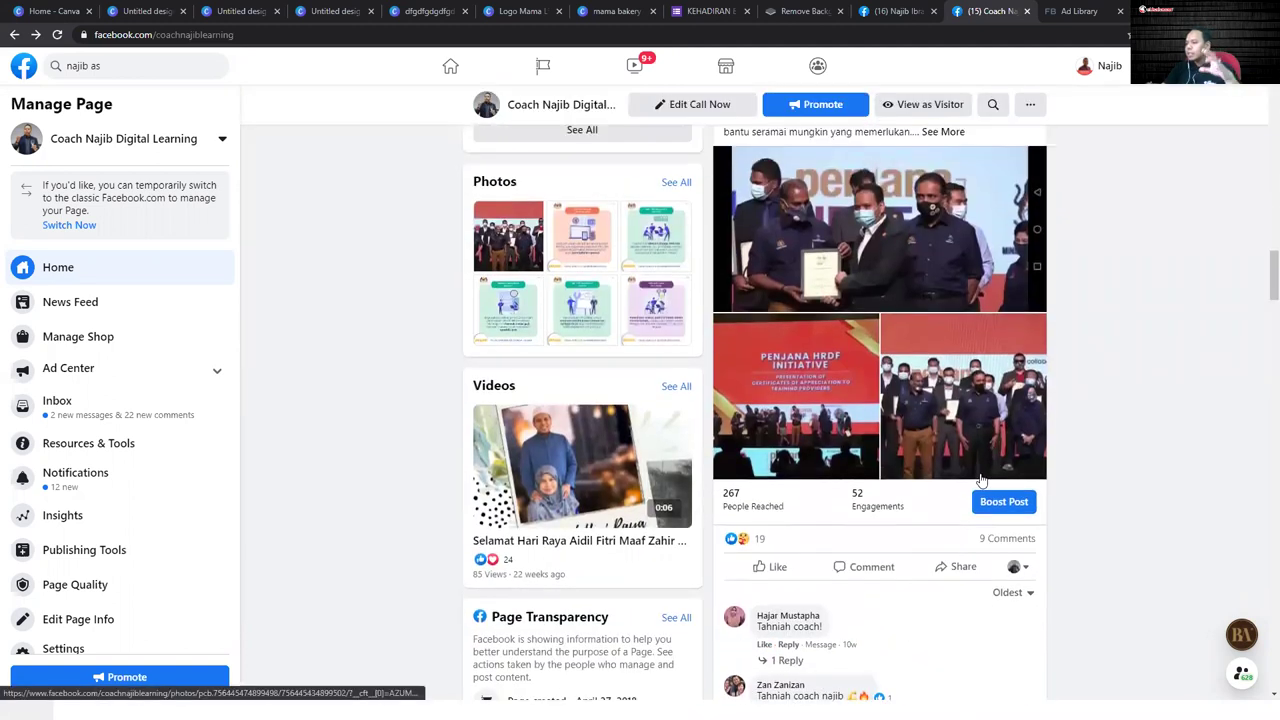
pyautogui.scroll(-1, 995, 513)
pyautogui.scroll(-1, 995, 513)
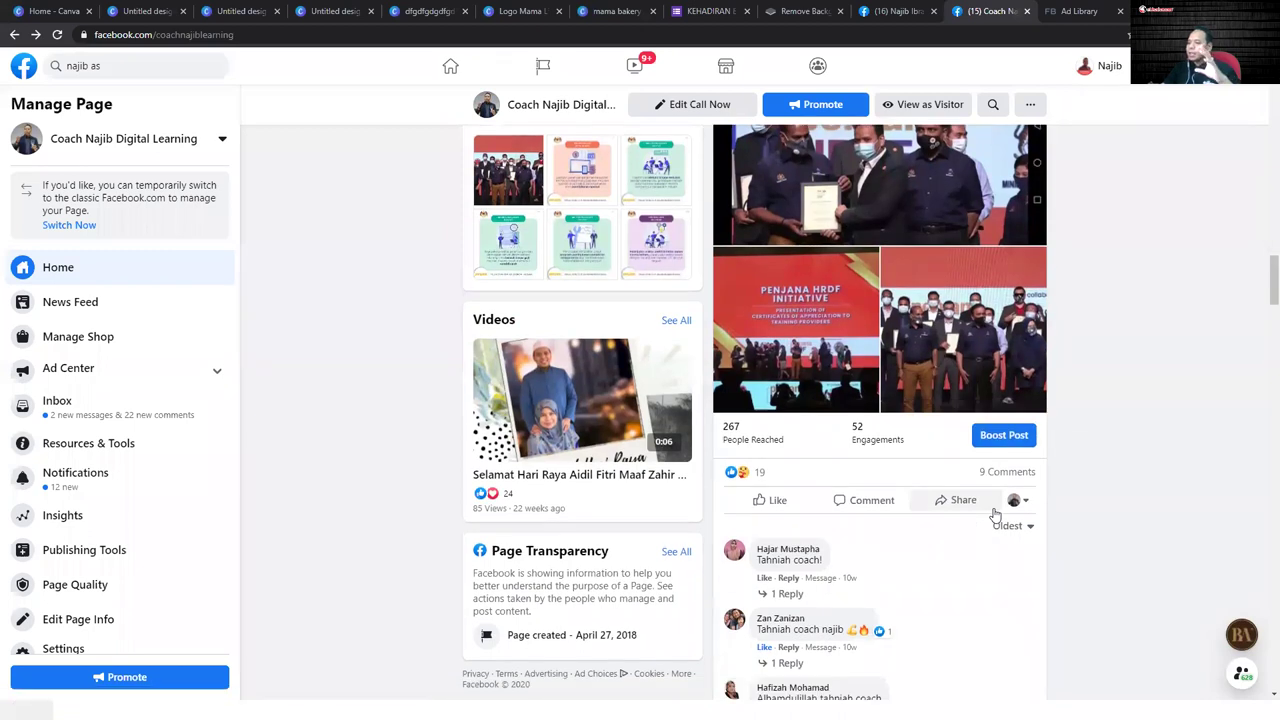
pyautogui.scroll(4, 994, 514)
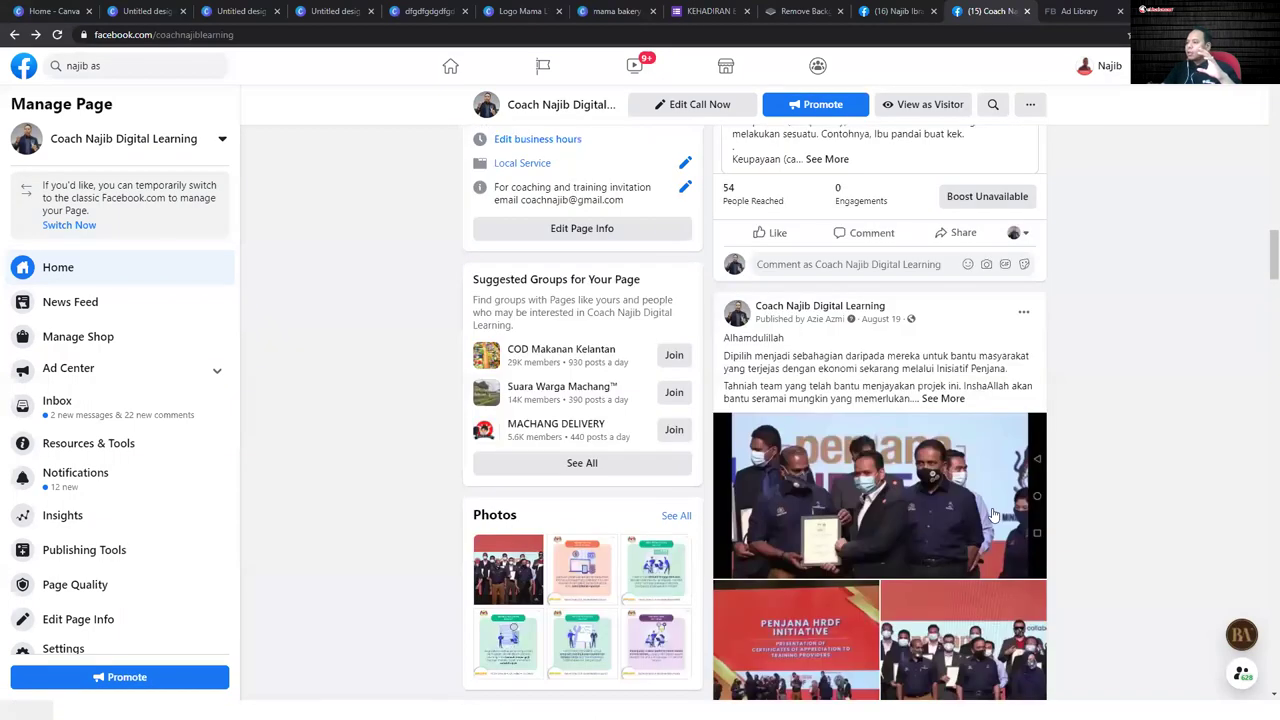
# - Look through the Create options and start creating a new ad for the page
pyautogui.click(1148, 65)
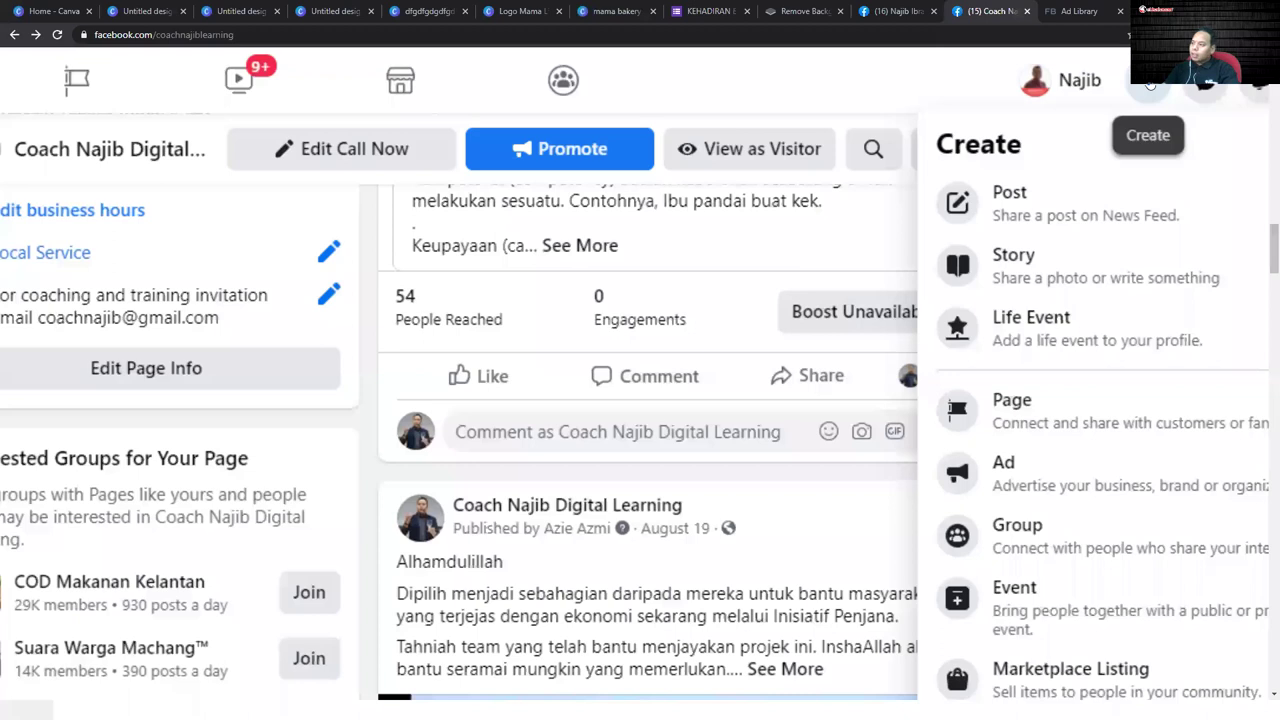
pyautogui.hotkey('ctrl', '0')
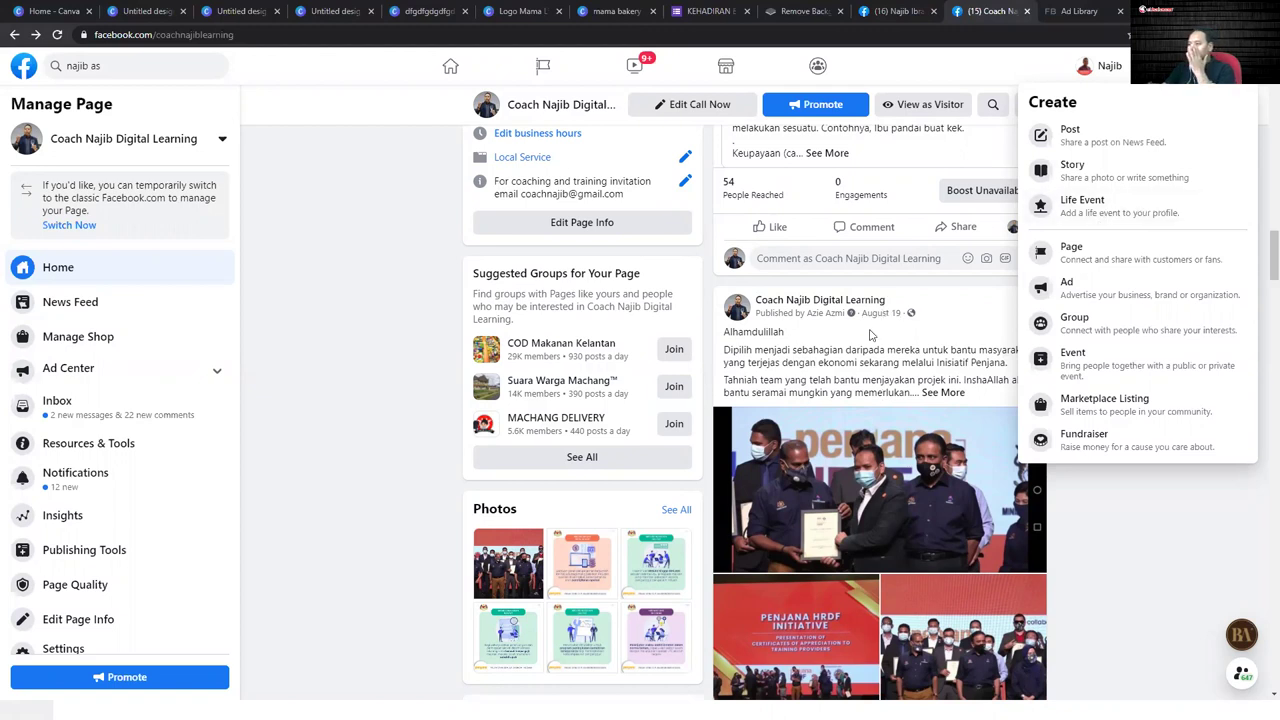
pyautogui.scroll(-5, 871, 335)
pyautogui.scroll(1, 966, 427)
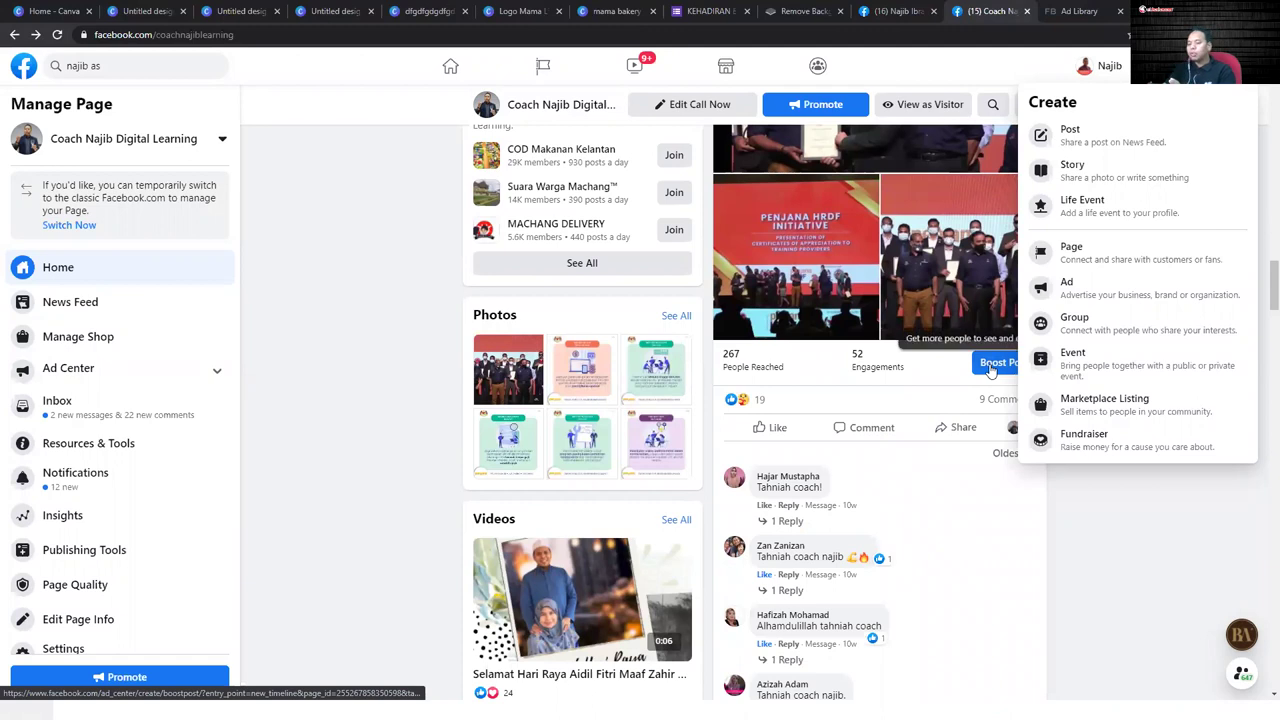
pyautogui.scroll(-1, 990, 365)
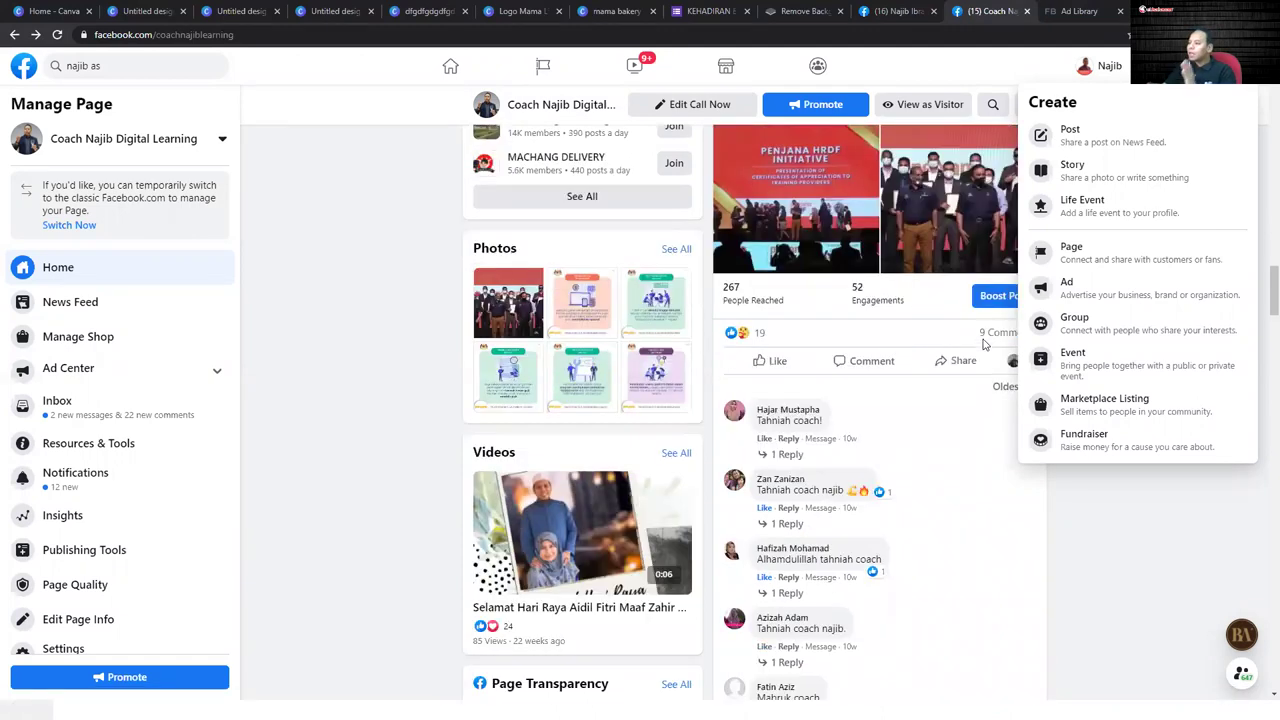
pyautogui.scroll(2, 993, 343)
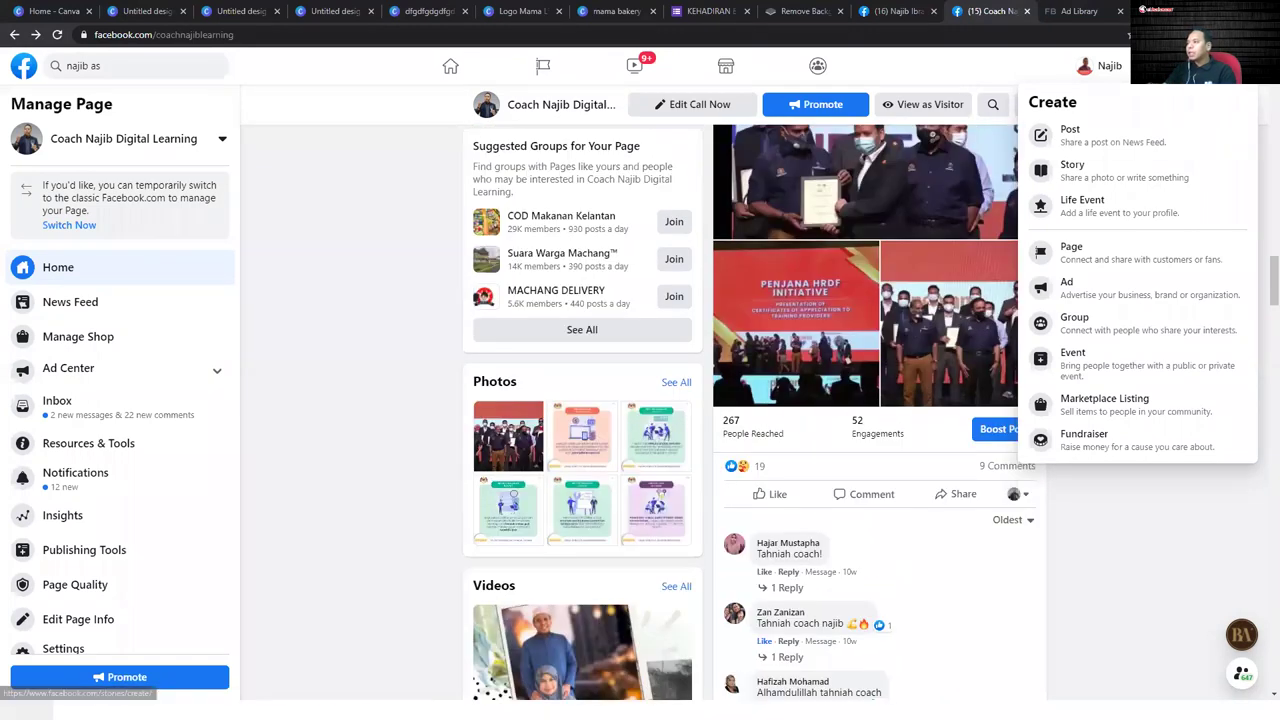
pyautogui.press('Escape')
pyautogui.click(1152, 65)
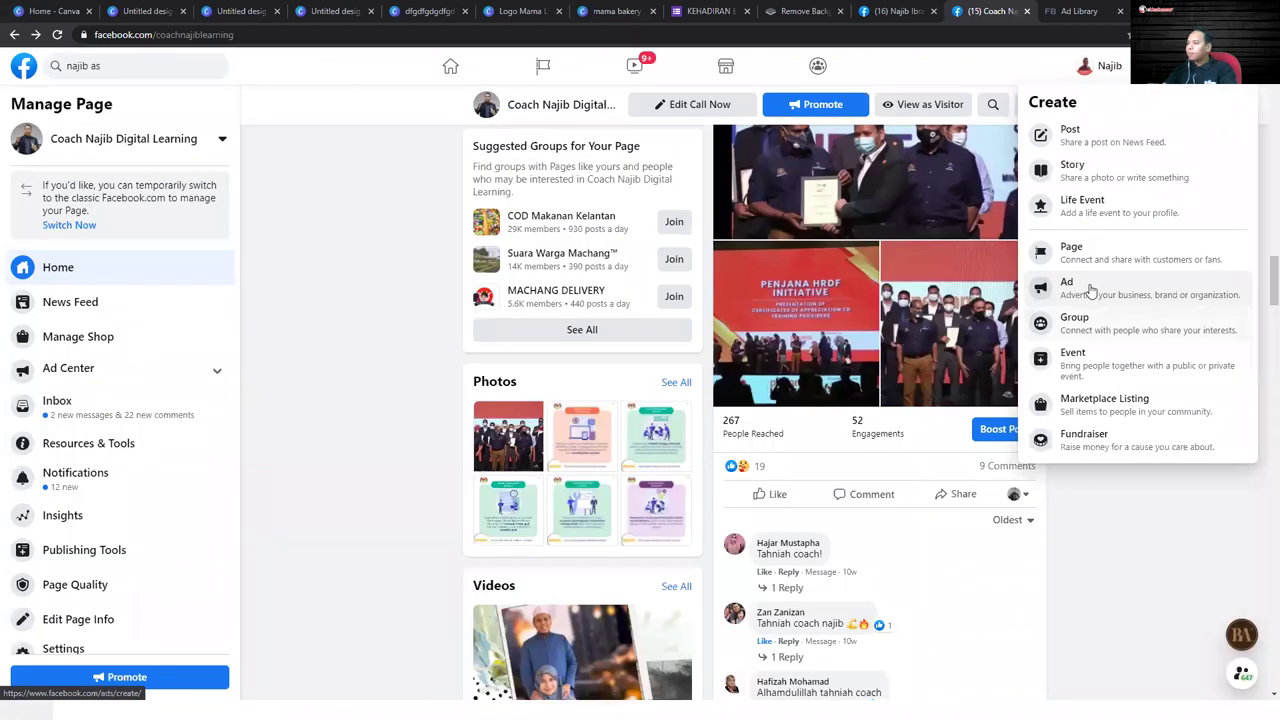
pyautogui.click(1060, 505)
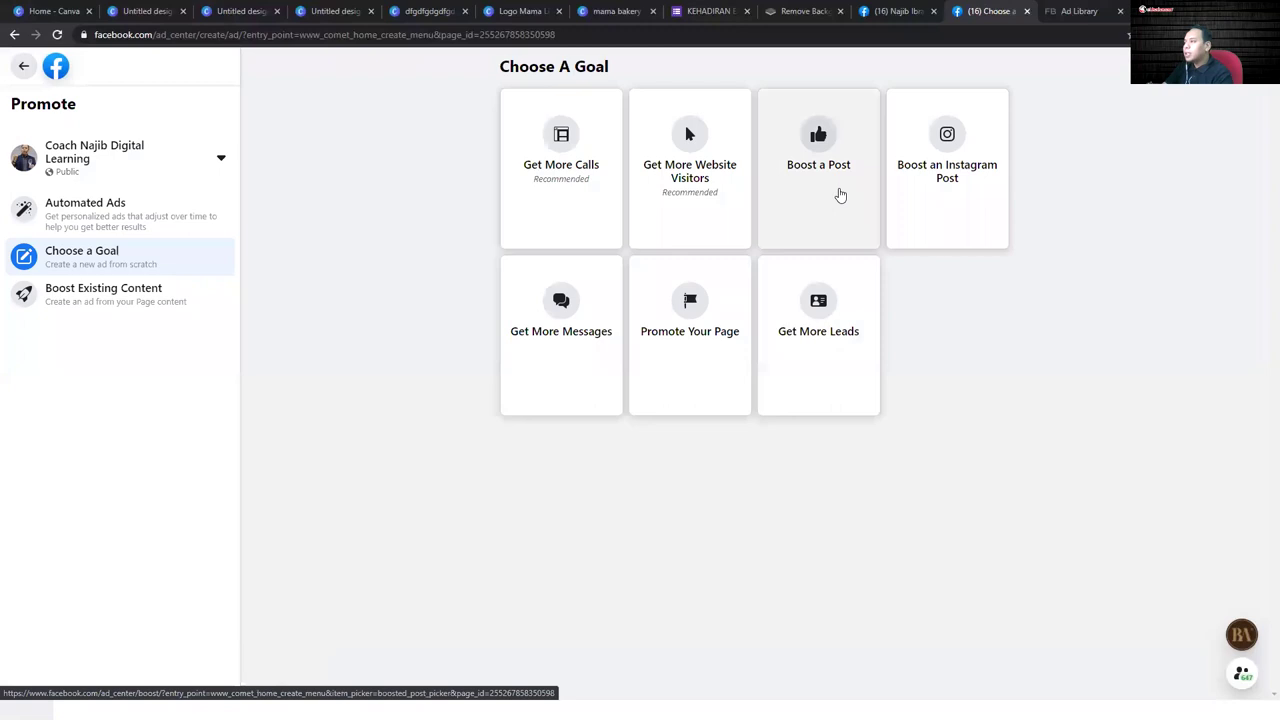
# - Switch the promoted page to Al Fateh Training and back to the digital learning page
pyautogui.click(166, 168)
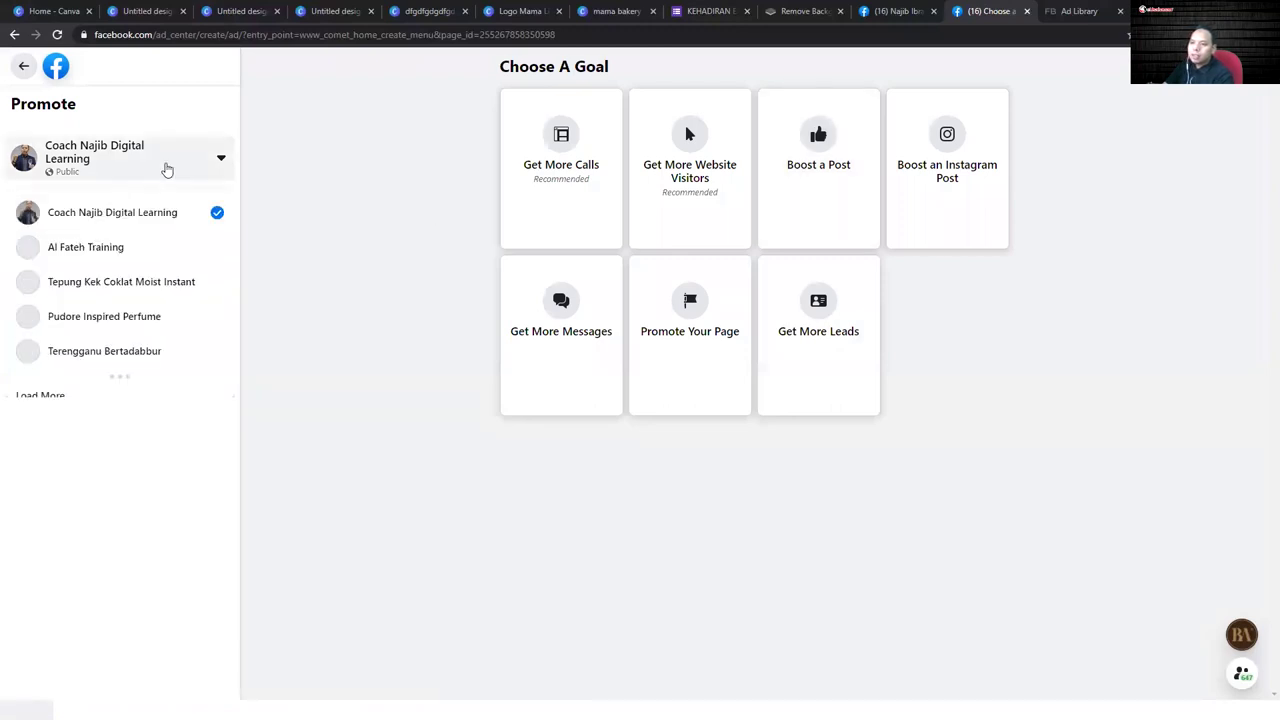
pyautogui.click(118, 254)
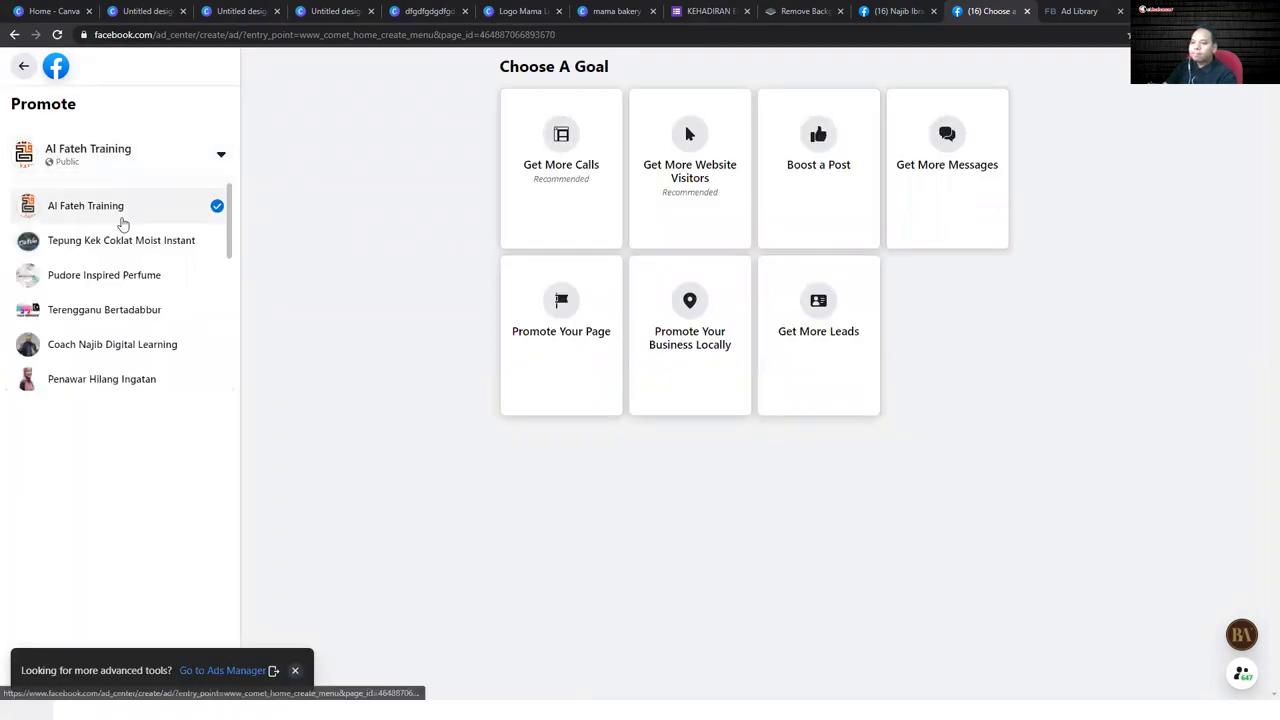
pyautogui.click(114, 344)
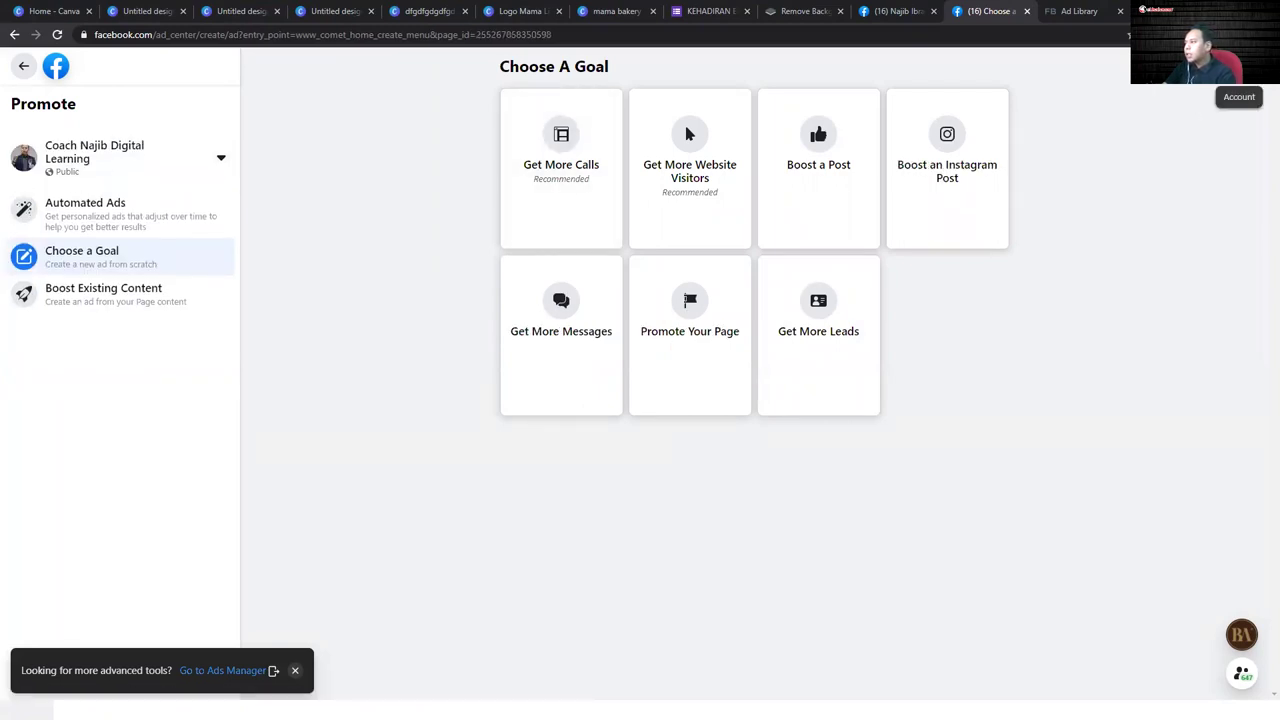
# - Choose the Boost a Post goal, view the posts available for boosting, and go back to the goal selection
pyautogui.click(1240, 64)
pyautogui.press('Escape')
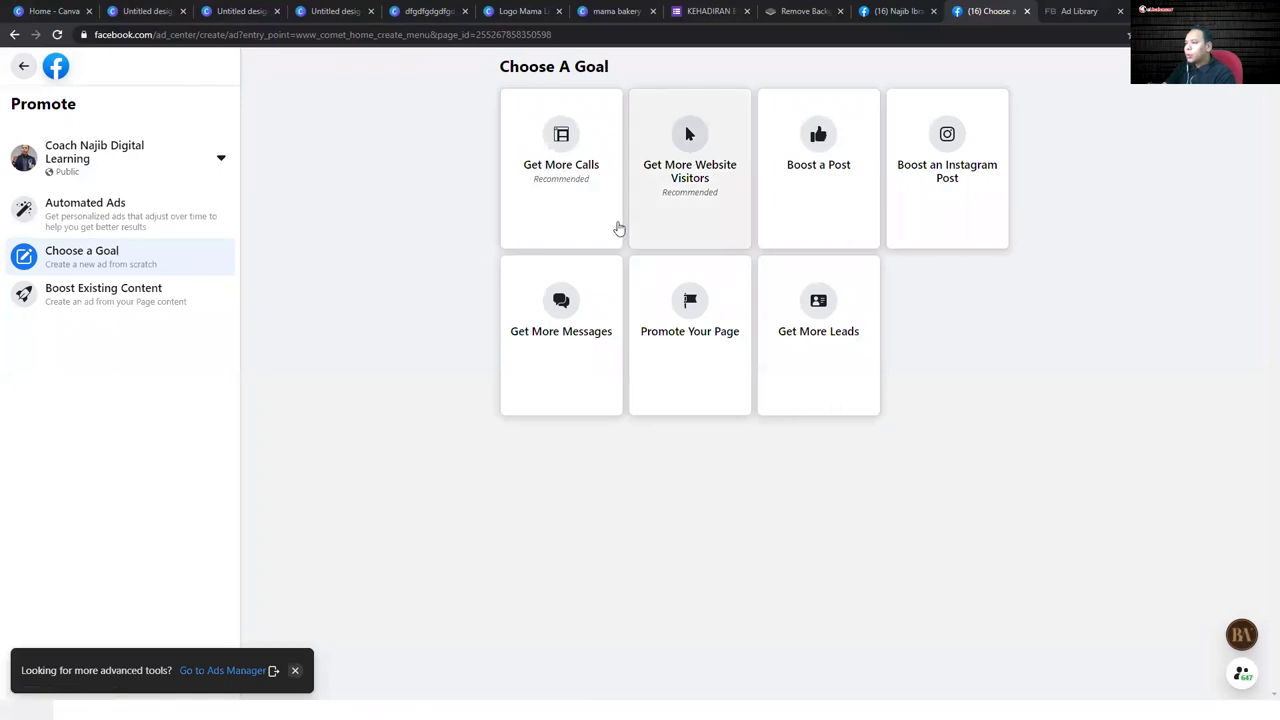
pyautogui.click(832, 173)
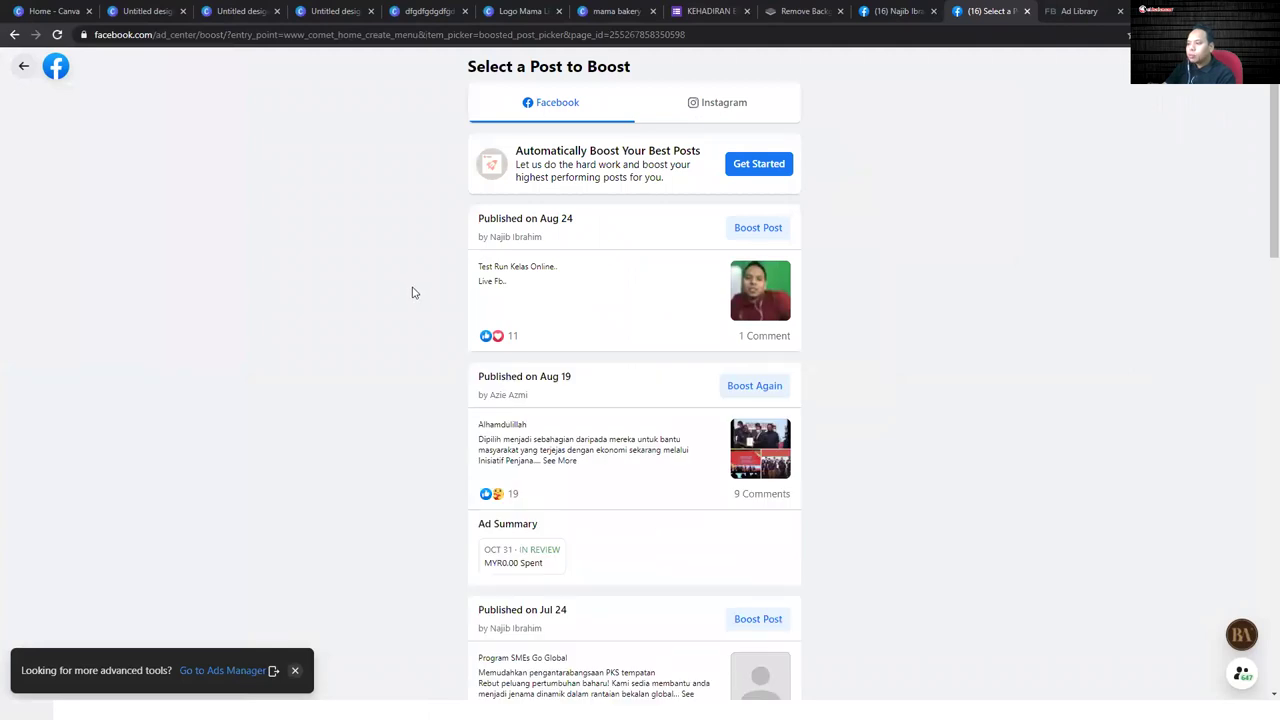
pyautogui.click(22, 66)
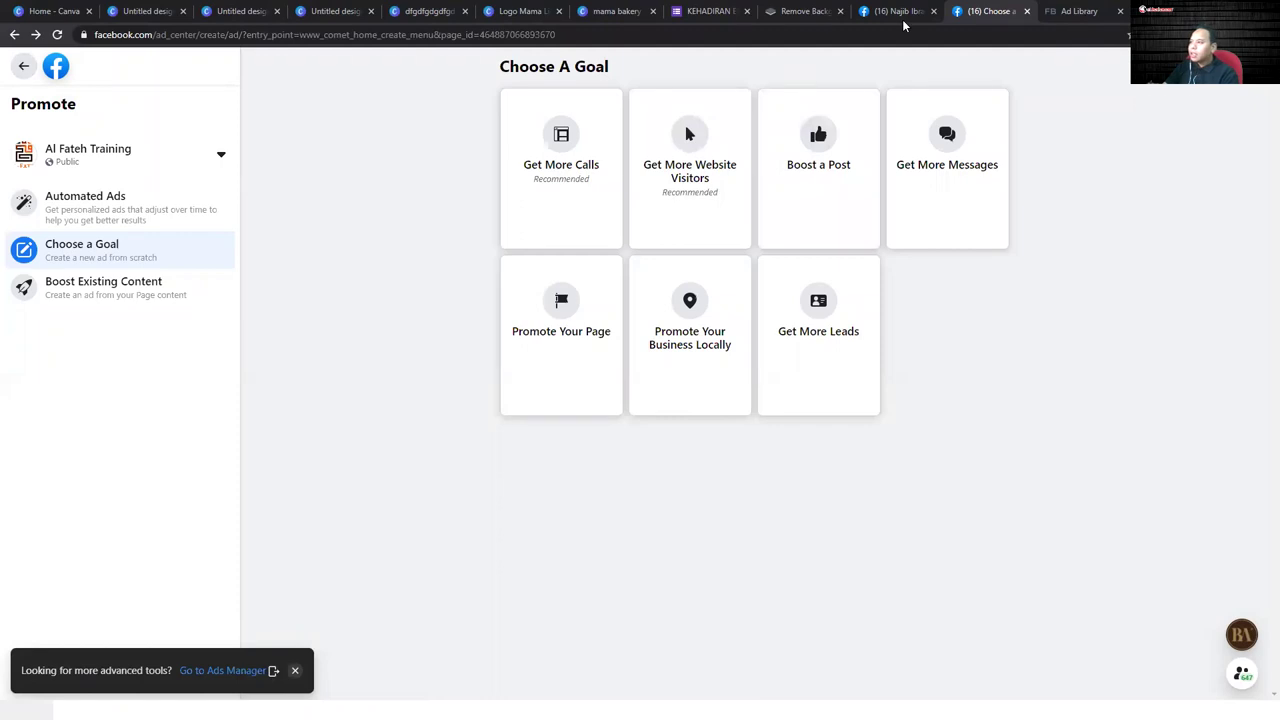
# - Start creating a new ad from the Create options on the personal profile
pyautogui.click(897, 12)
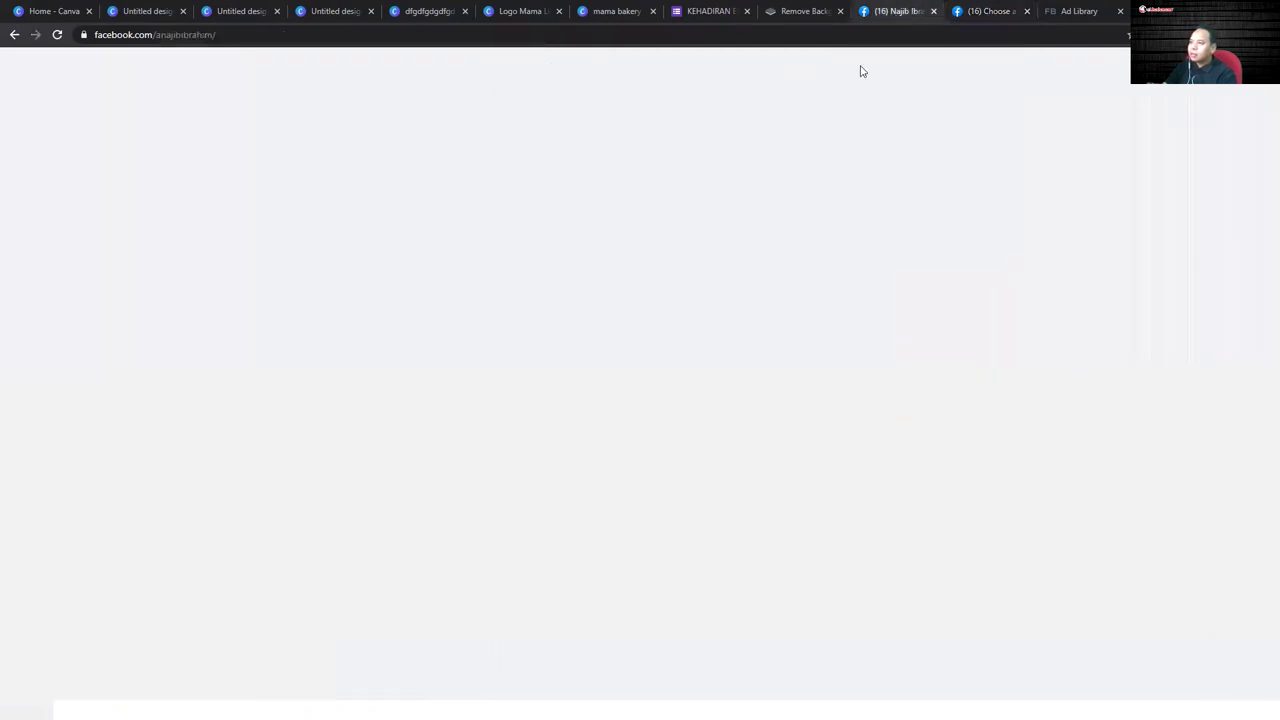
pyautogui.scroll(10, 695, 292)
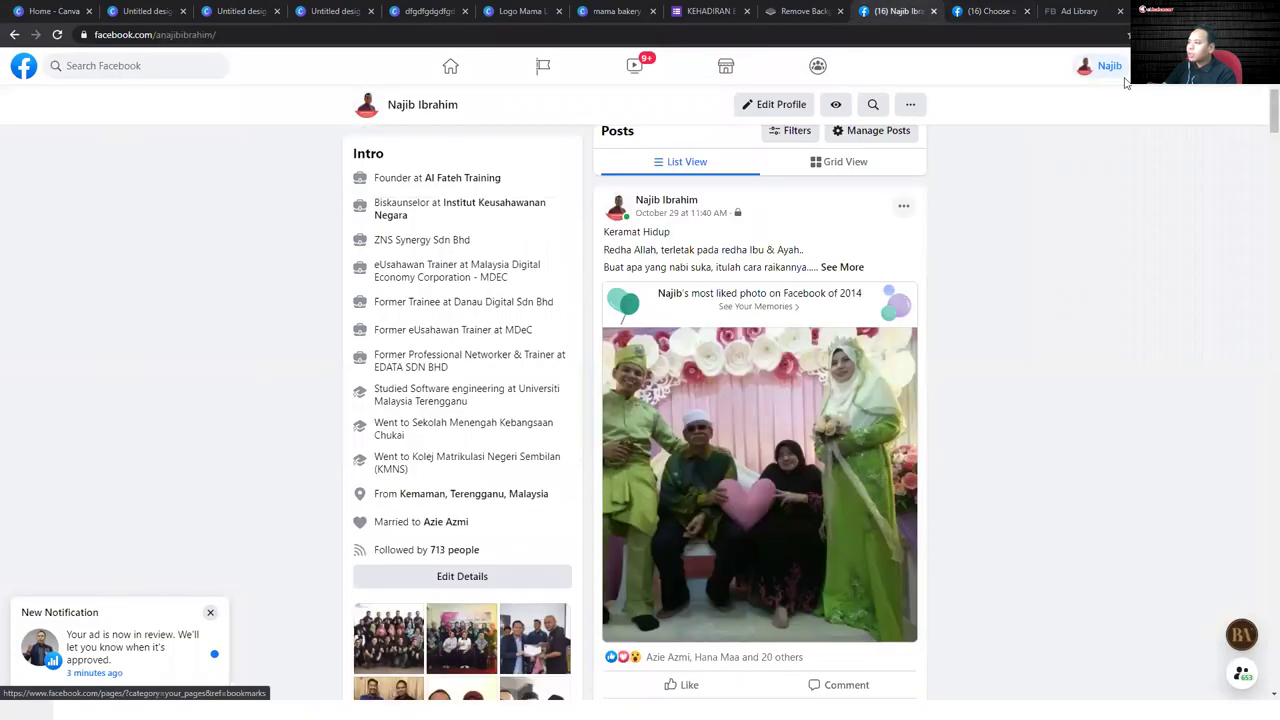
pyautogui.click(1150, 65)
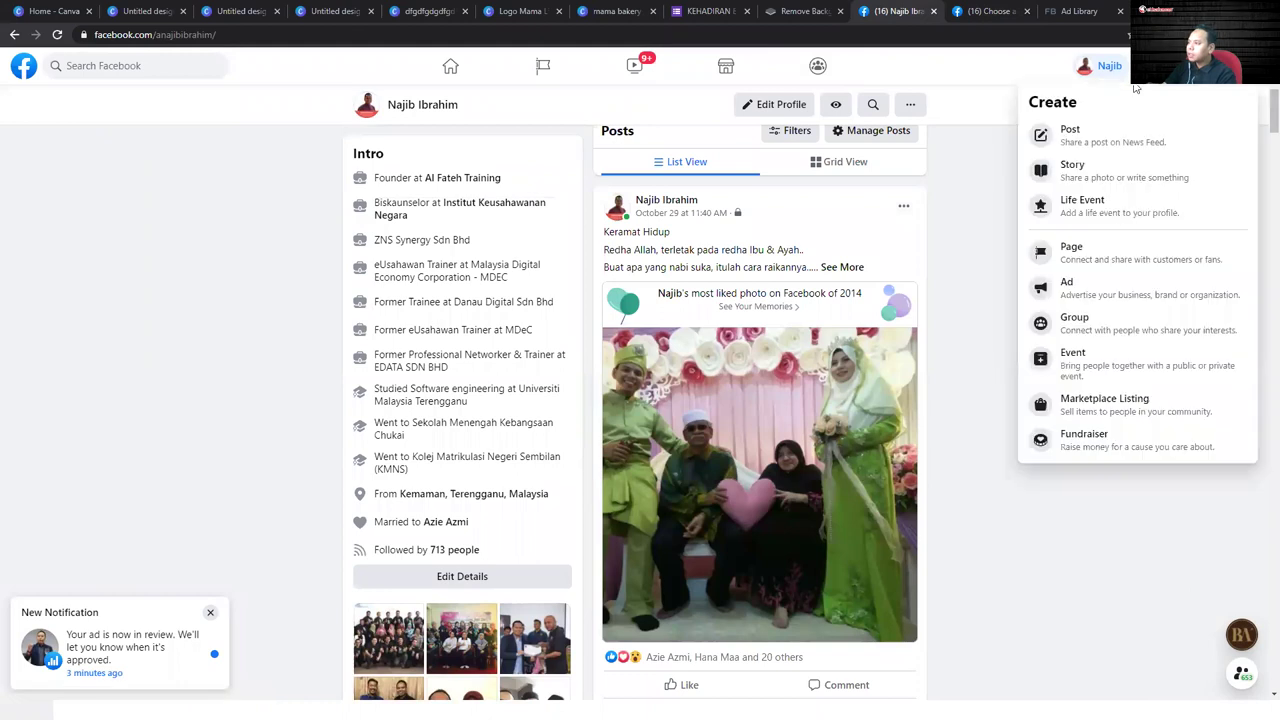
pyautogui.click(1104, 278)
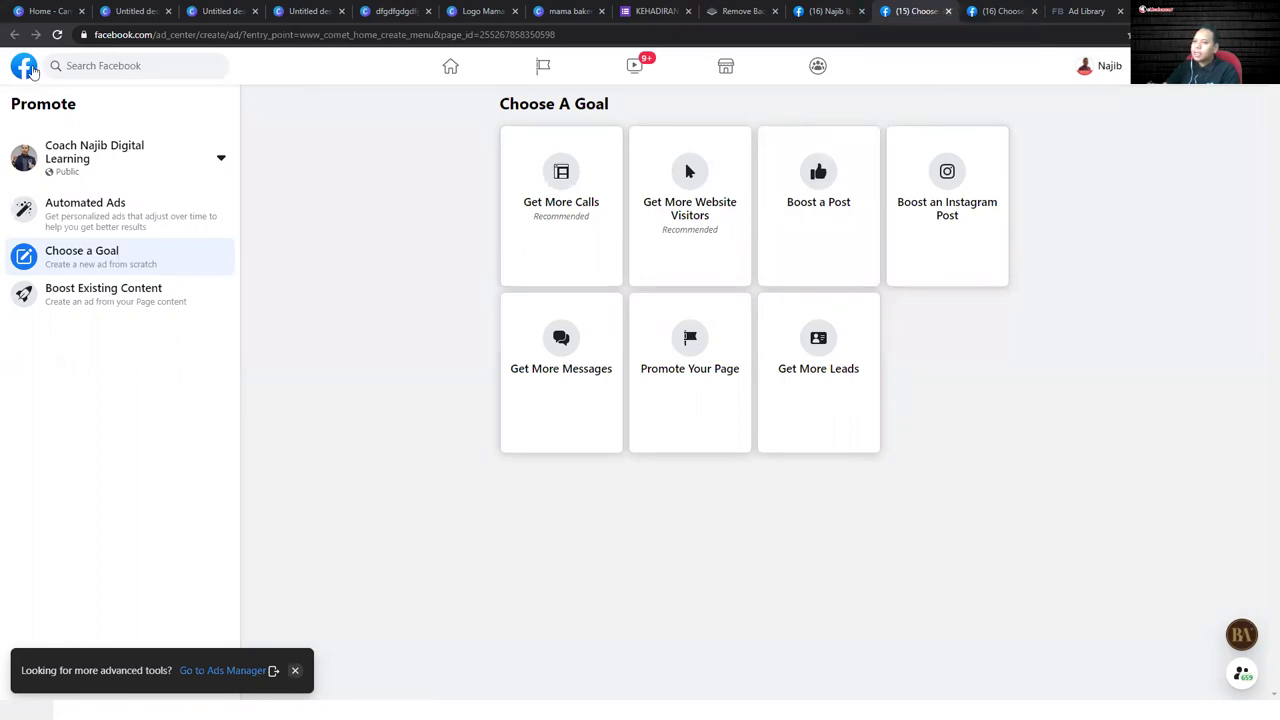
# - Return to the Facebook home feed and open its Create options
pyautogui.click(25, 68)
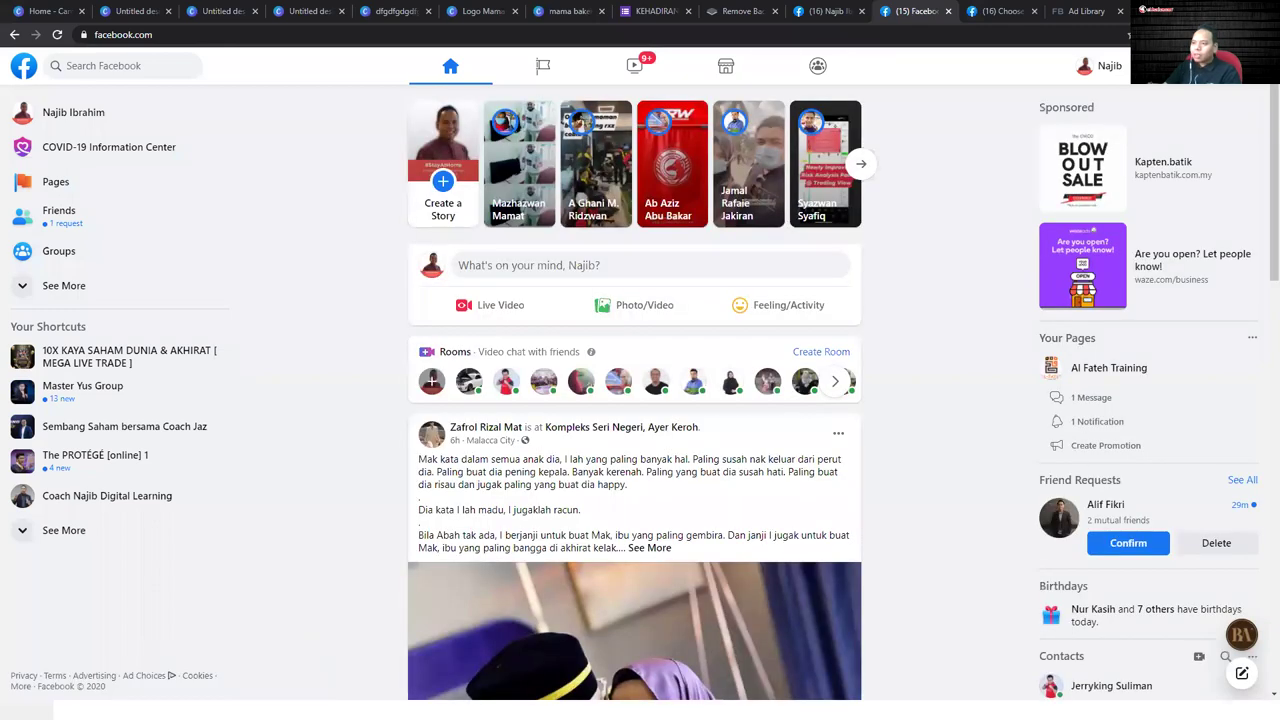
pyautogui.scroll(-2, 108, 389)
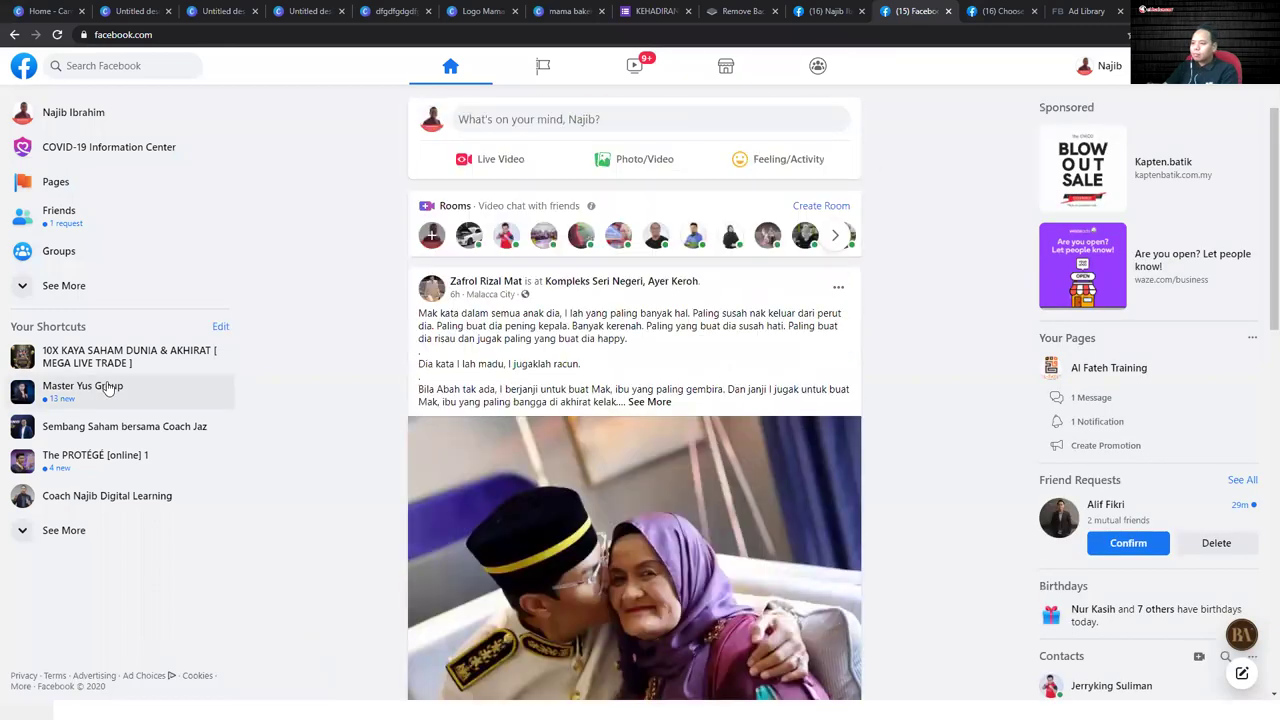
pyautogui.scroll(2, 108, 389)
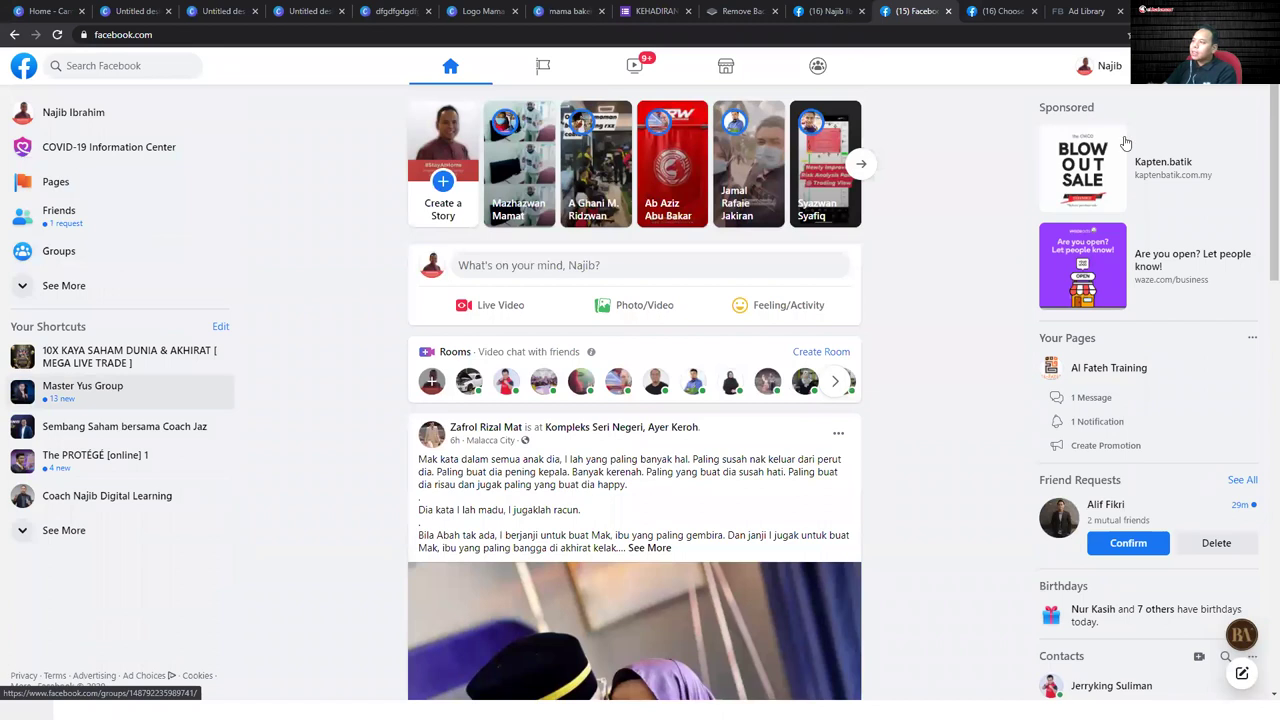
pyautogui.click(1171, 65)
# - Close the leftover Al Fateh Training ad page and start a new ad from the home feed's Create options
pyautogui.click(1014, 12)
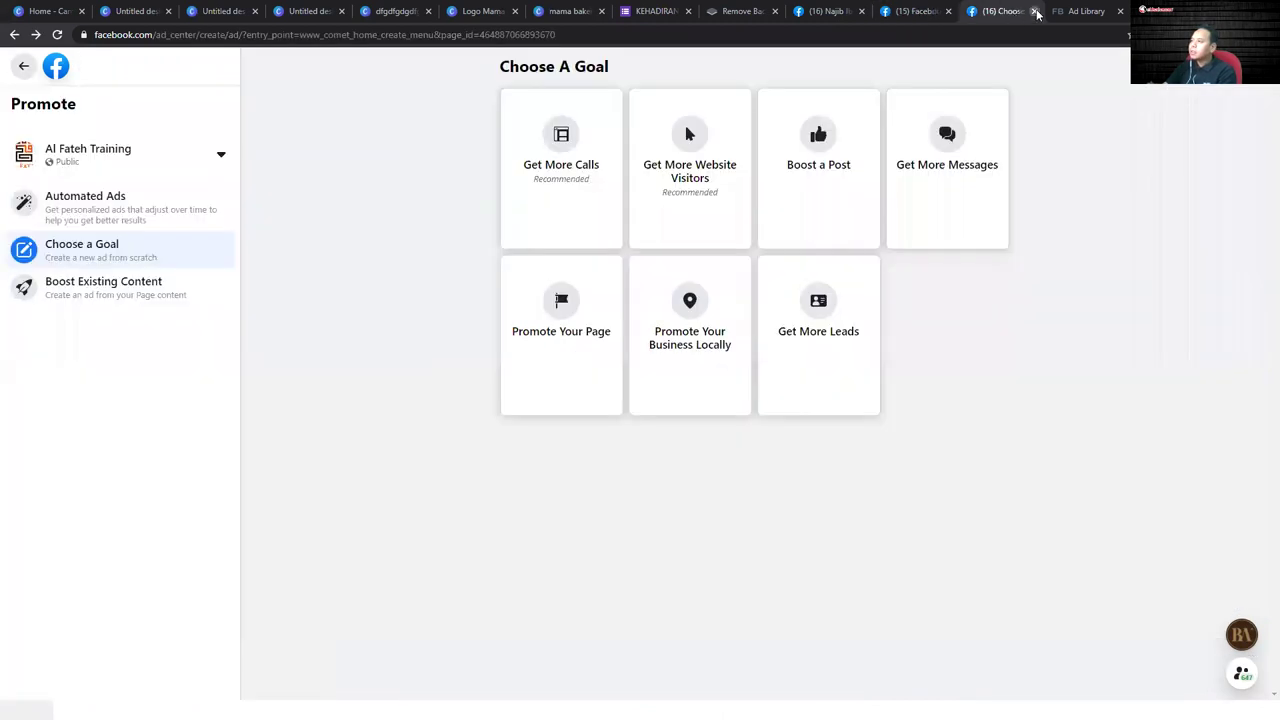
pyautogui.click(1035, 12)
pyautogui.click(910, 11)
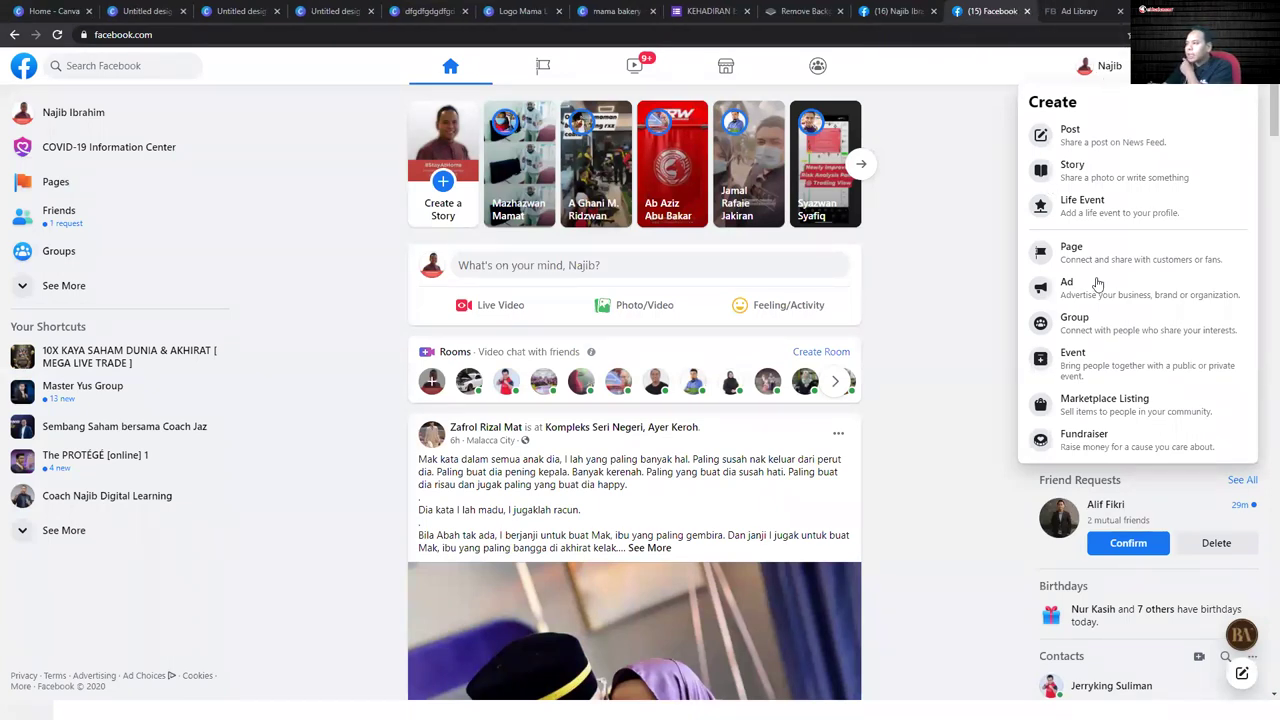
pyautogui.click(898, 11)
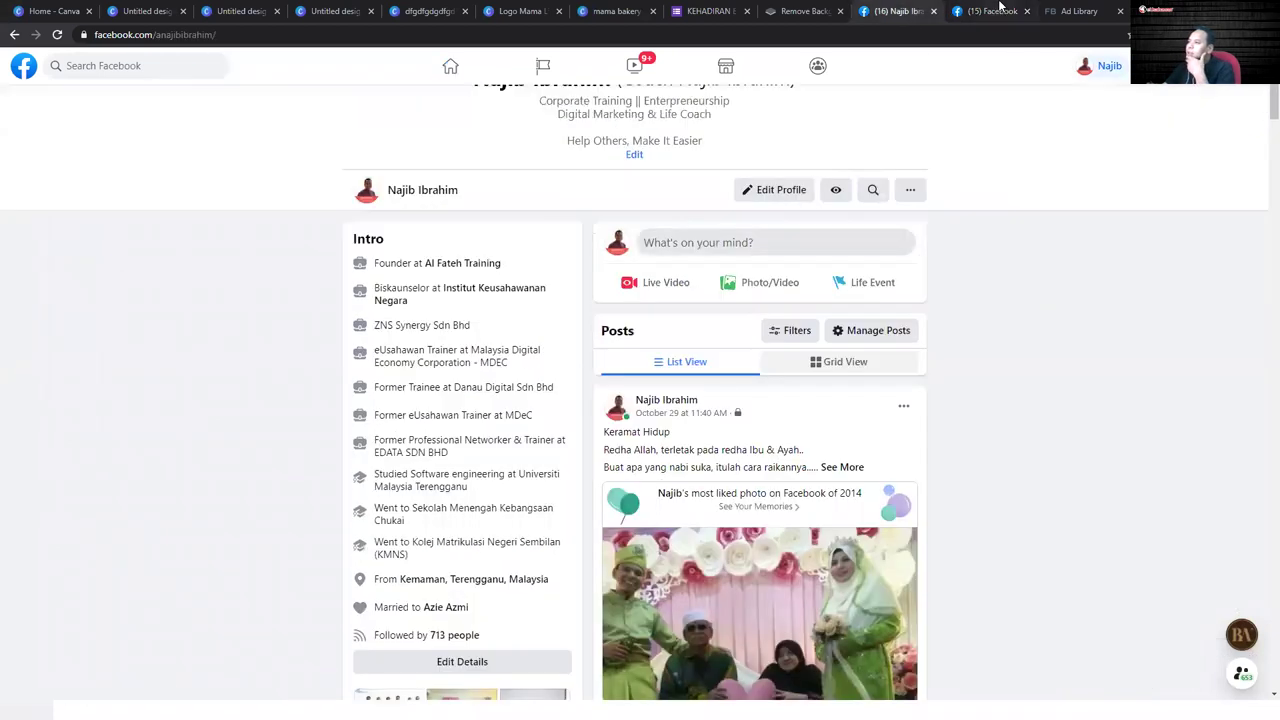
pyautogui.click(990, 11)
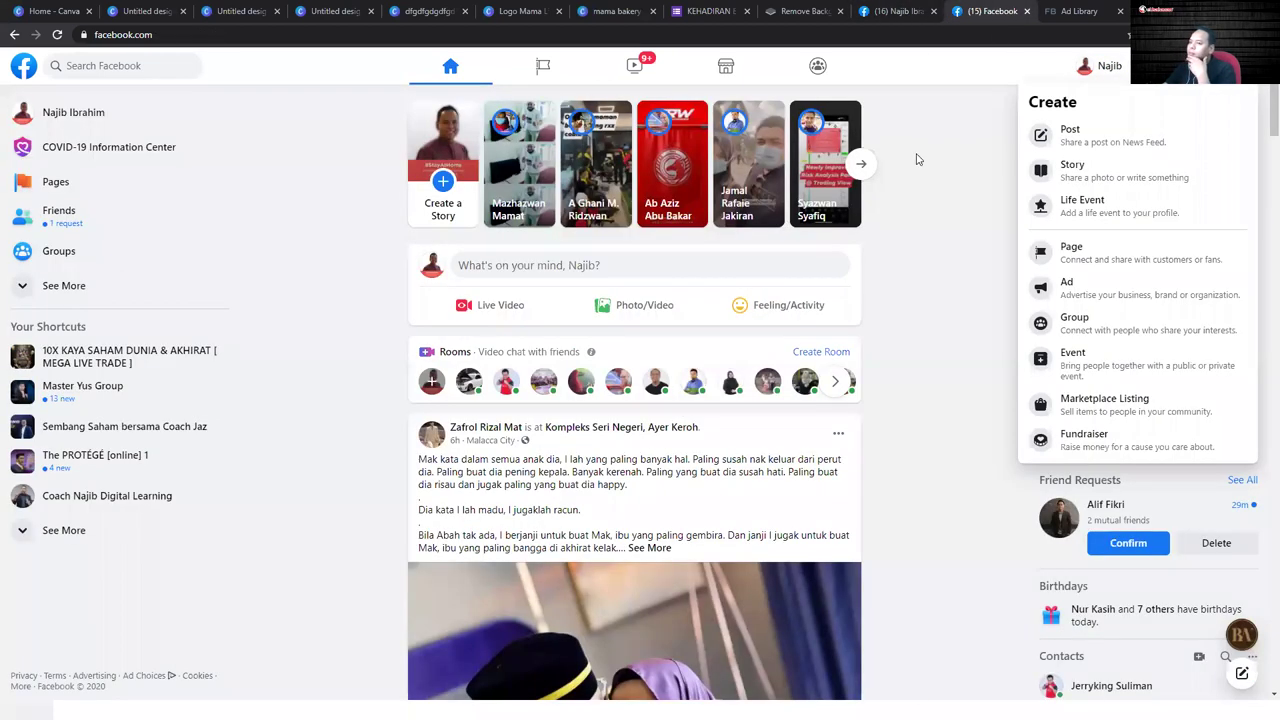
pyautogui.click(1068, 288)
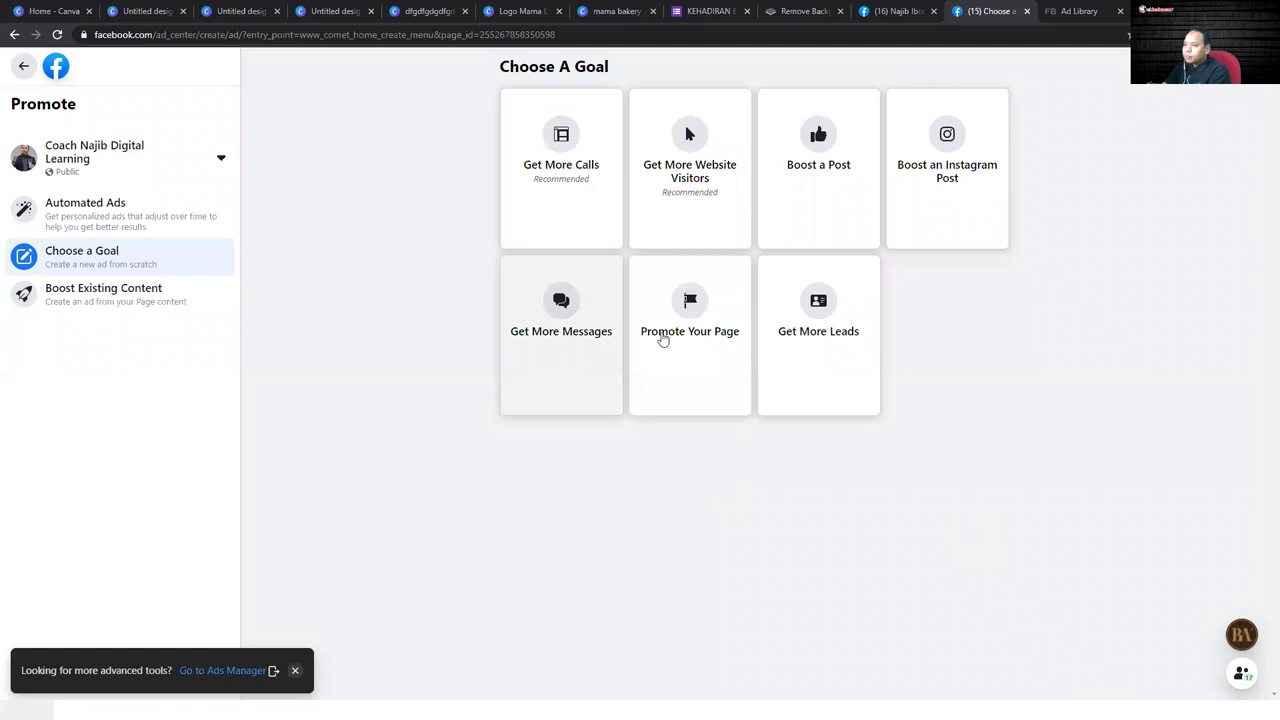
# - View the Promote Your Page ad setup, leave it without saving, and reopen the goal selection for a new ad
pyautogui.click(693, 322)
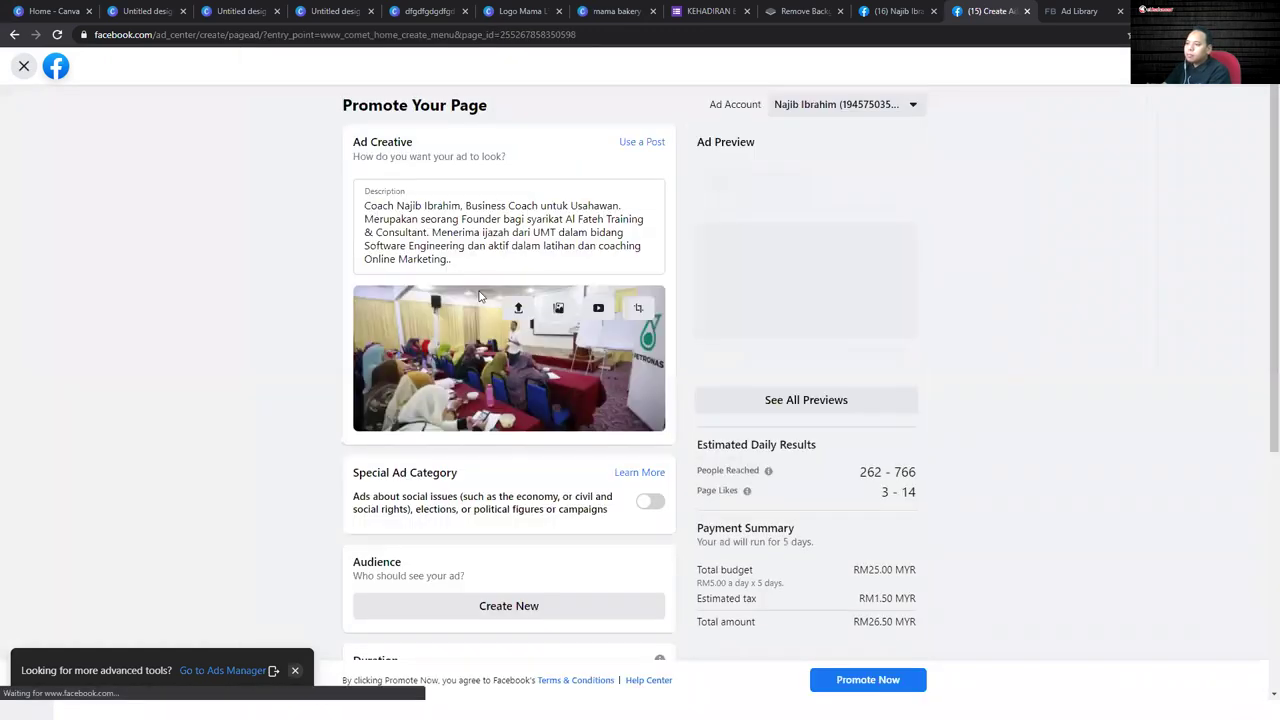
pyautogui.click(56, 70)
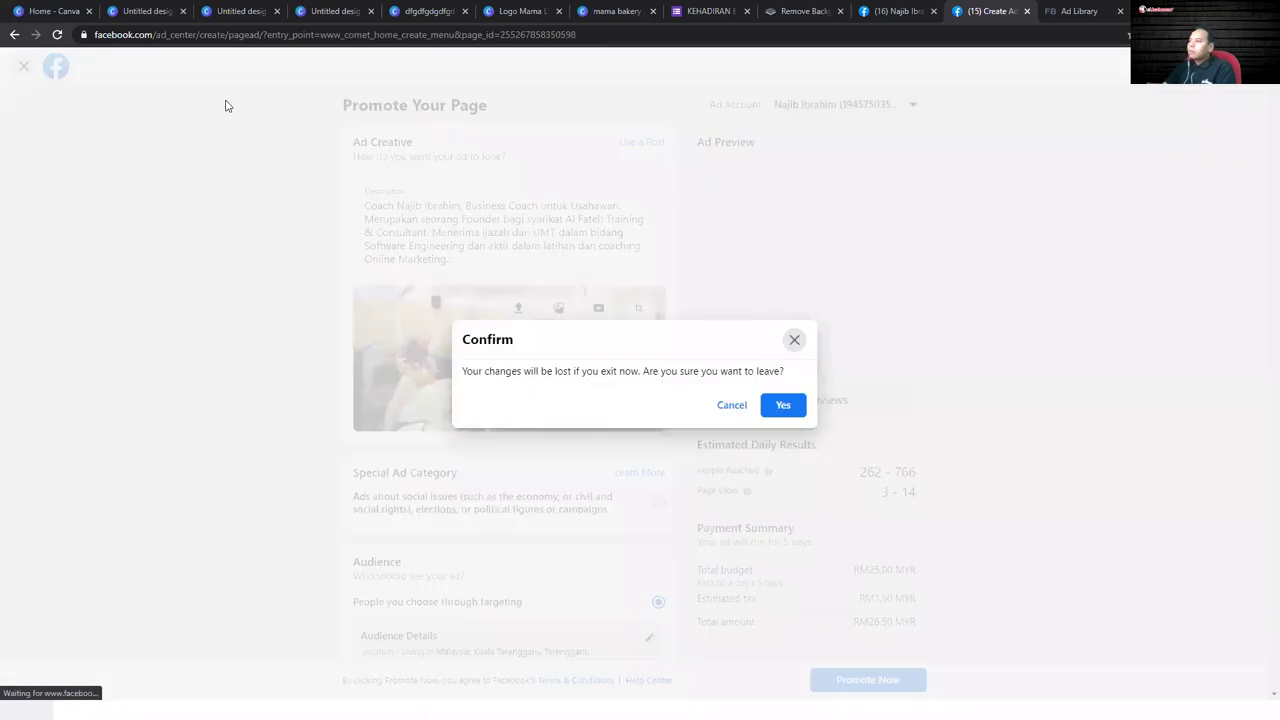
pyautogui.click(765, 408)
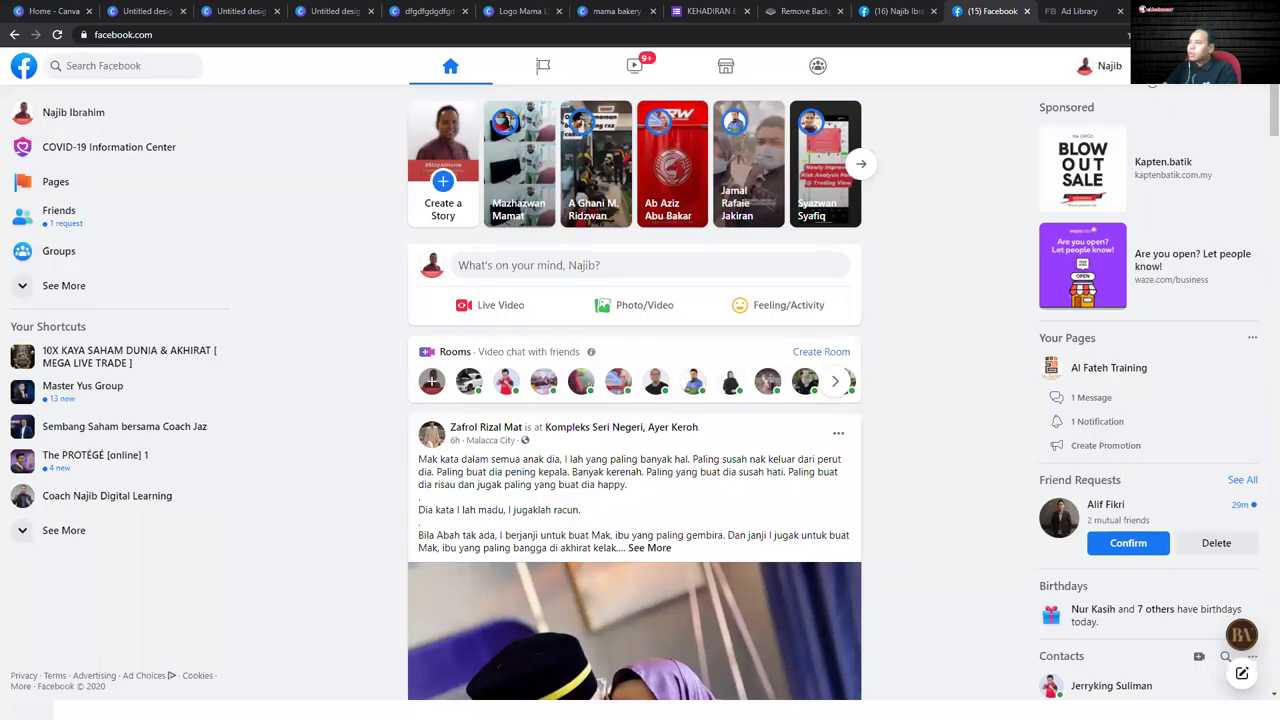
pyautogui.click(1150, 75)
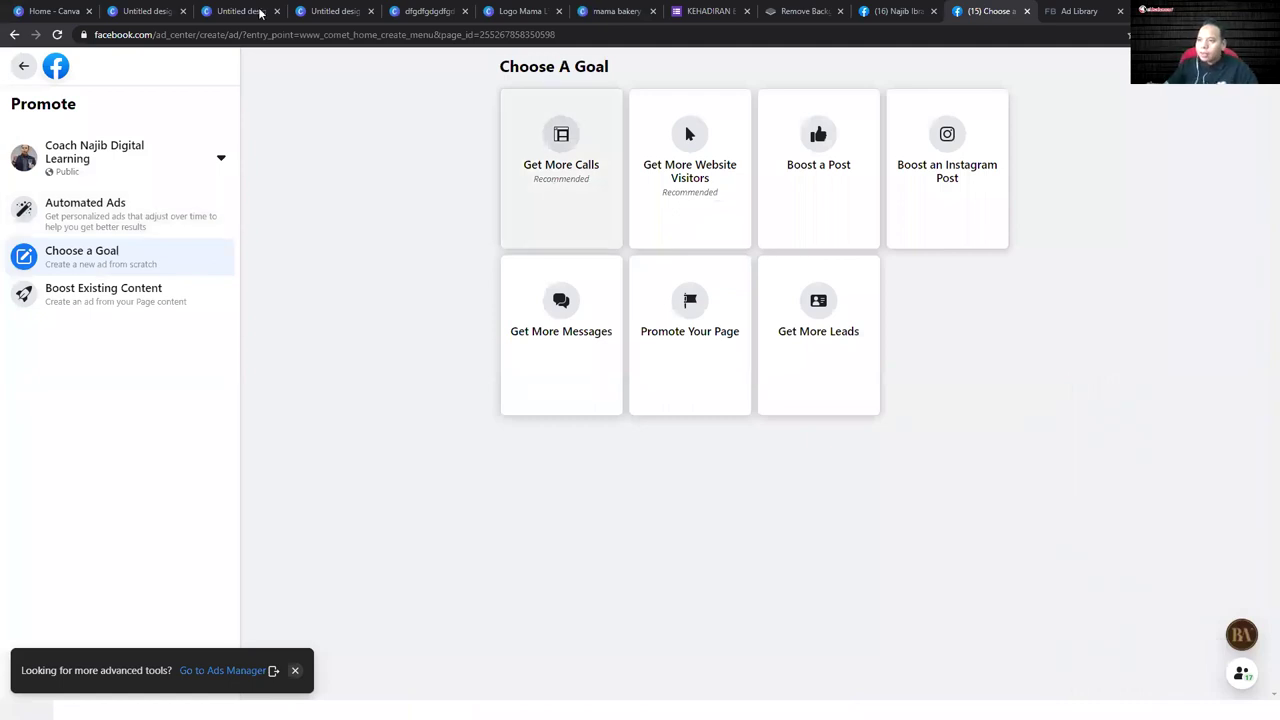
# - Search the web for "ads manager" and open the Facebook Ads Manager result
pyautogui.click(258, 36)
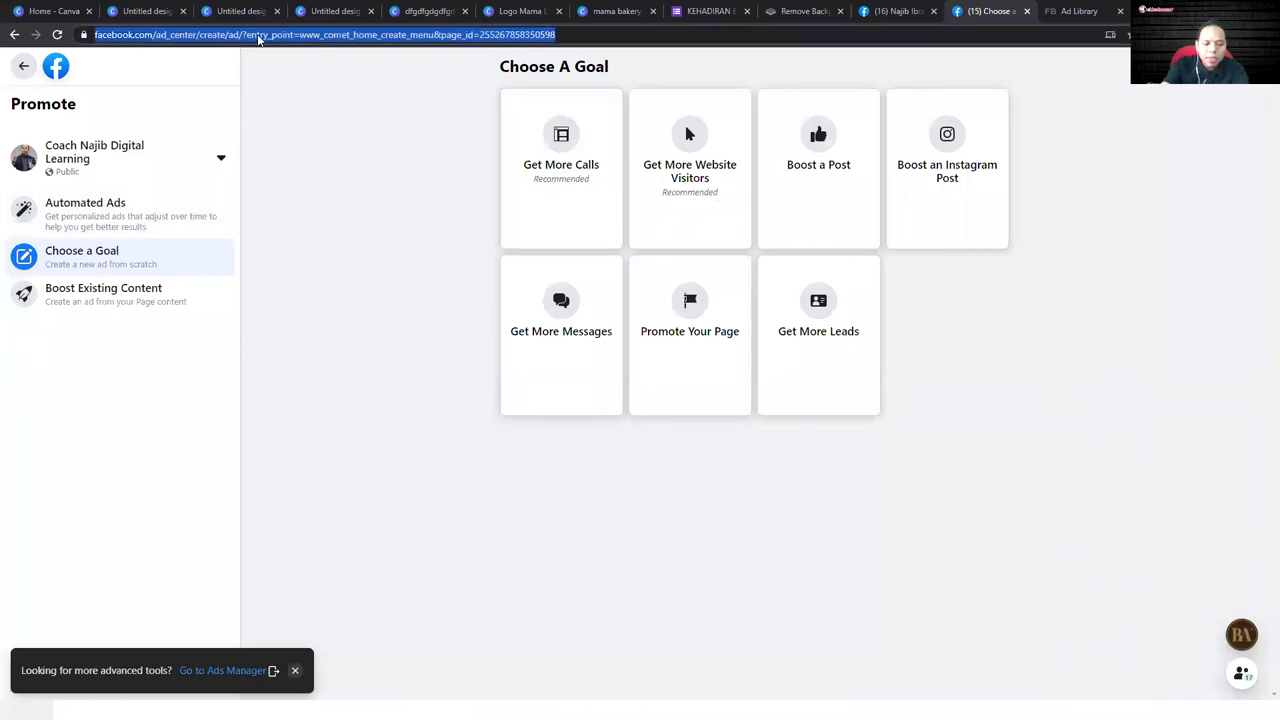
pyautogui.write('ads')
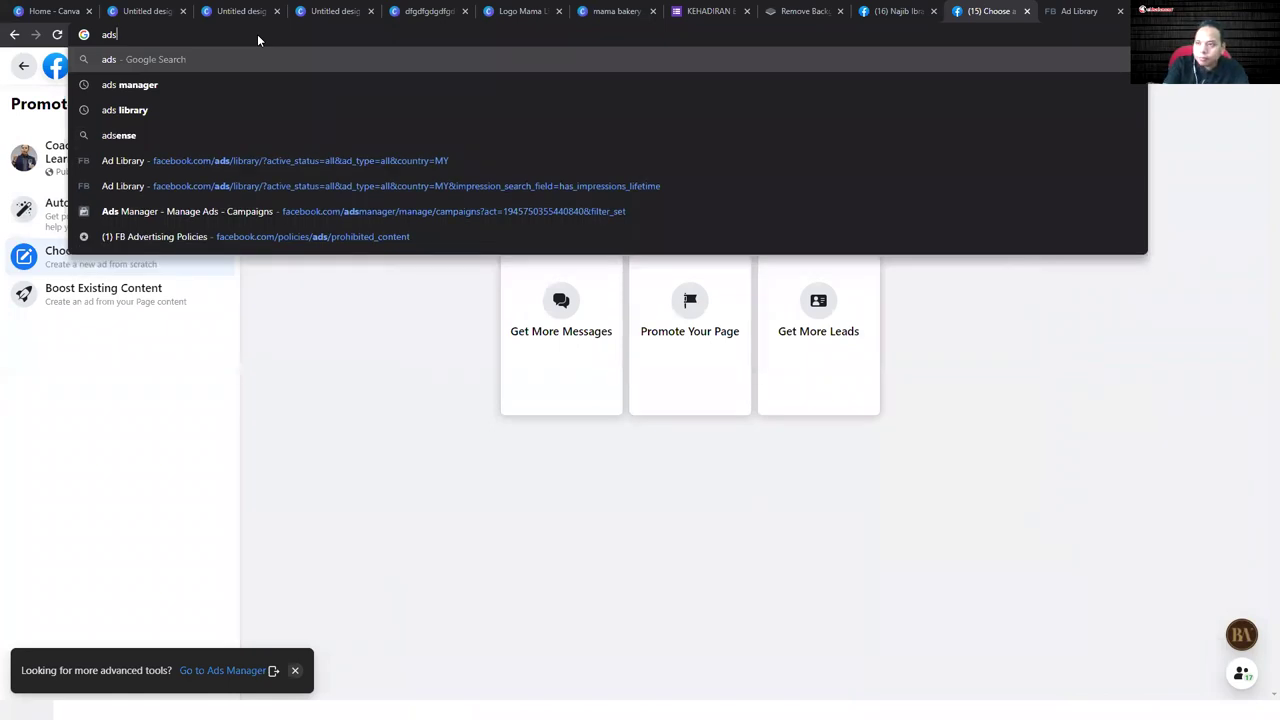
pyautogui.press('Down')
pyautogui.press('Return')
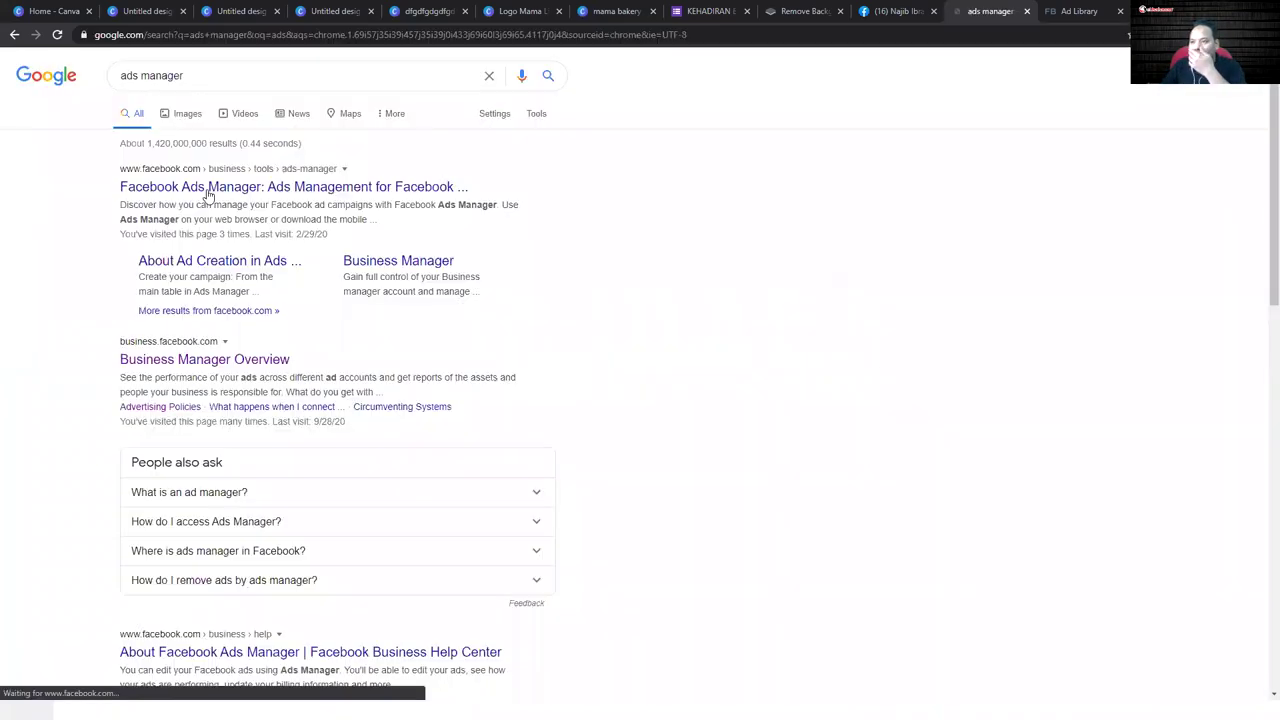
pyautogui.click(208, 187)
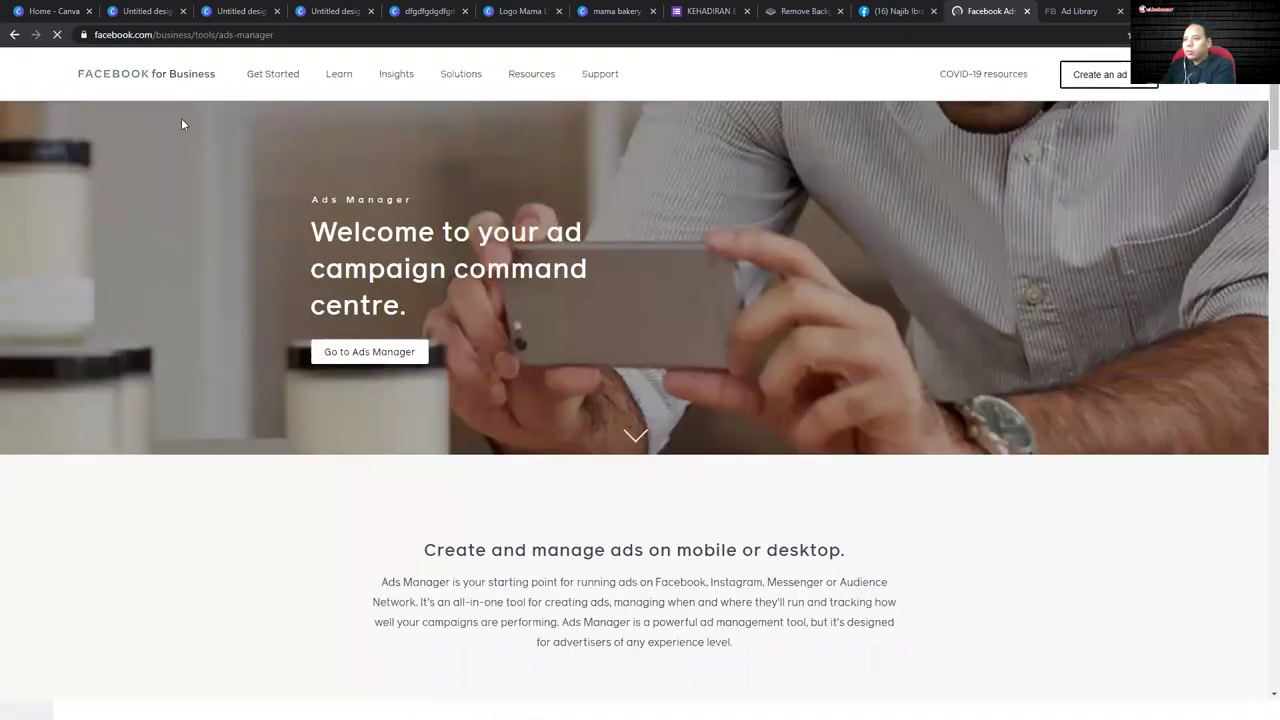
# - Edit the web address to reach the Ads Manager accounts overview, and switch from the personal ad account to a listed business account
pyautogui.moveTo(156, 35); pyautogui.dragTo(208, 36)
pyautogui.click(268, 36)
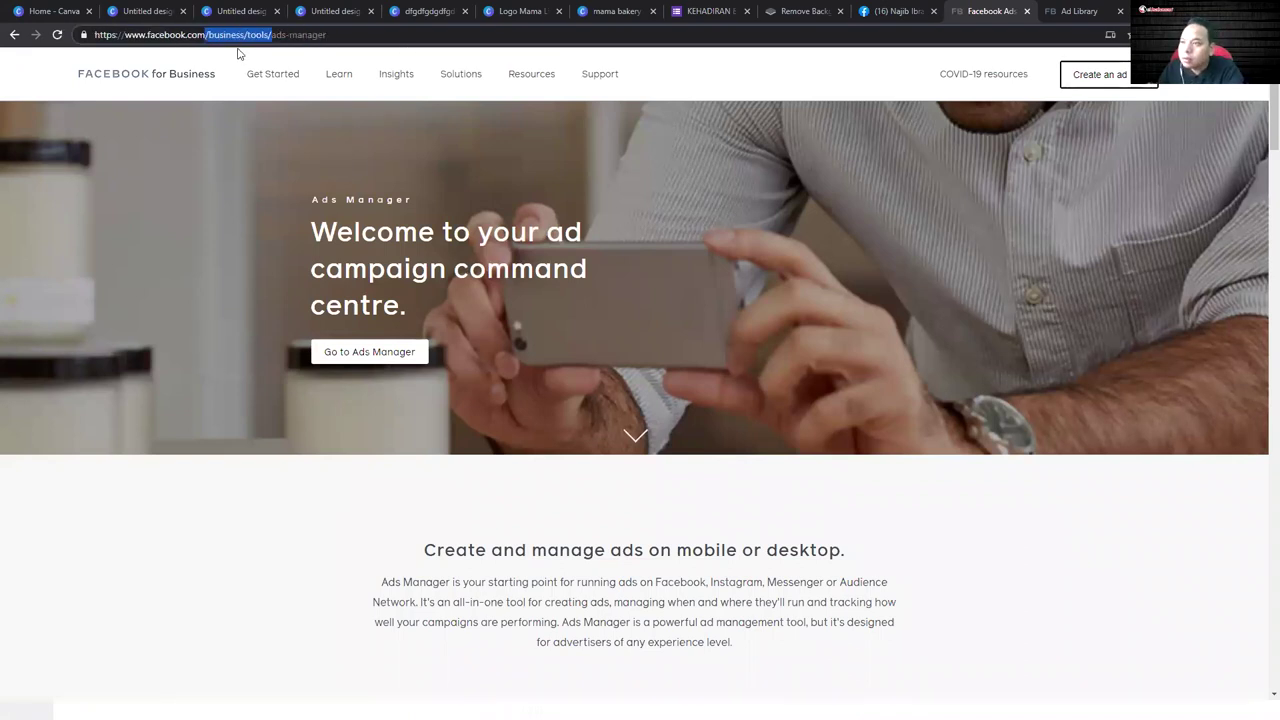
pyautogui.press('BackSpace')
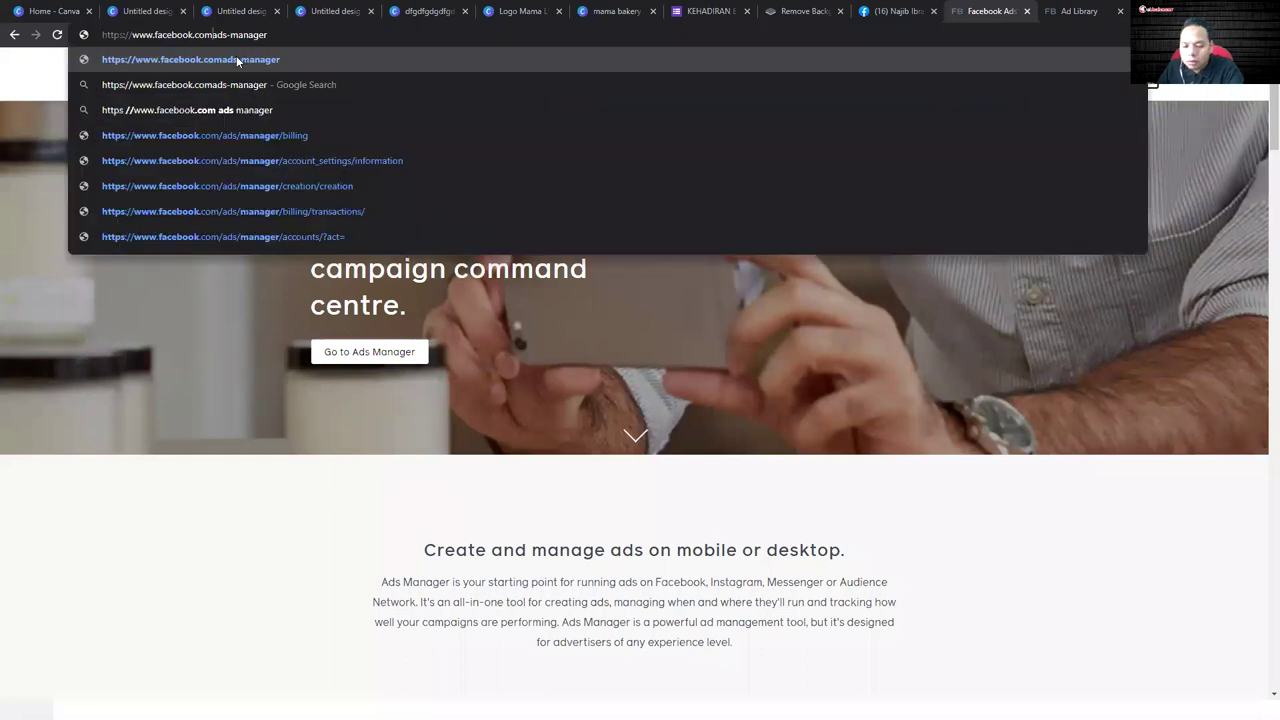
pyautogui.click(238, 60)
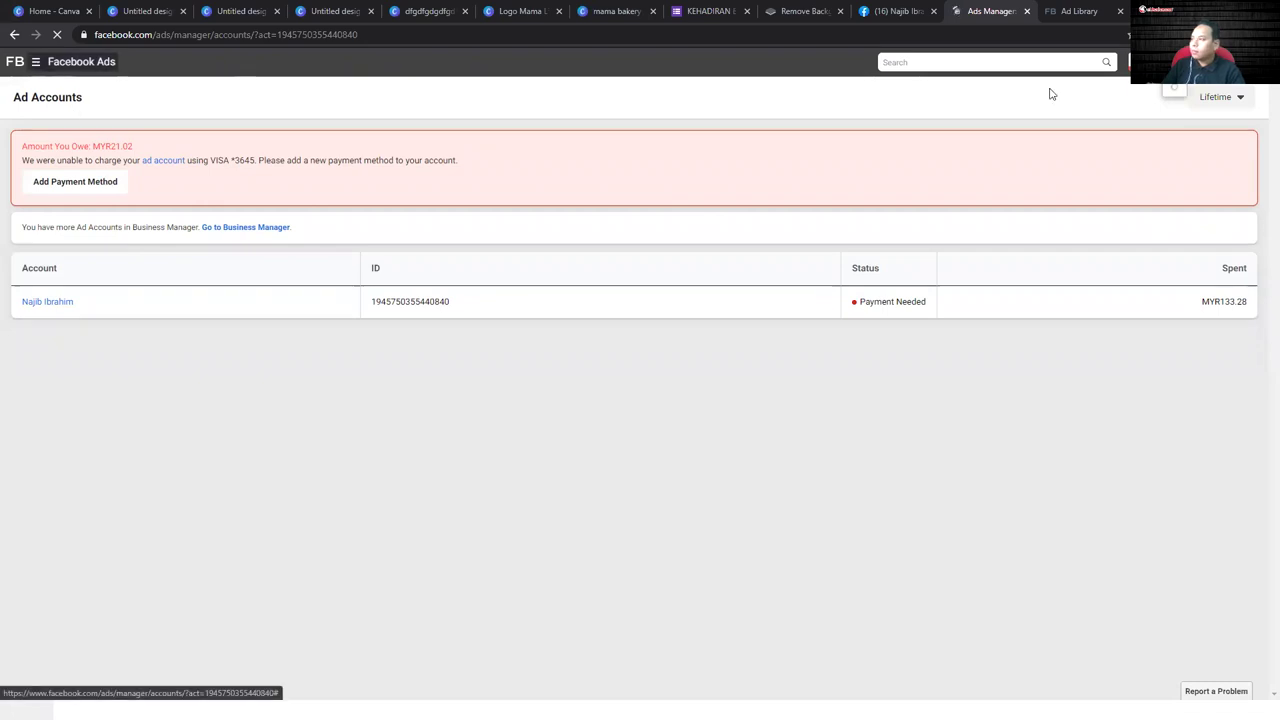
pyautogui.click(1140, 64)
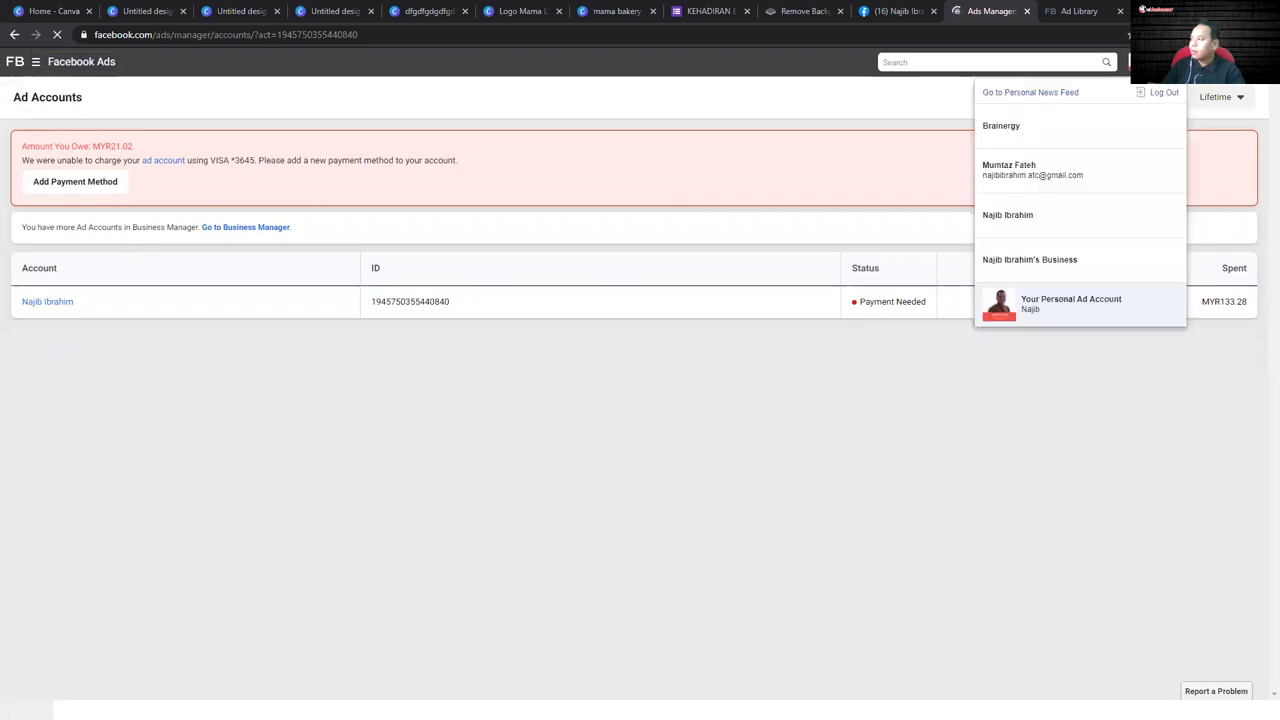
pyautogui.click(1048, 187)
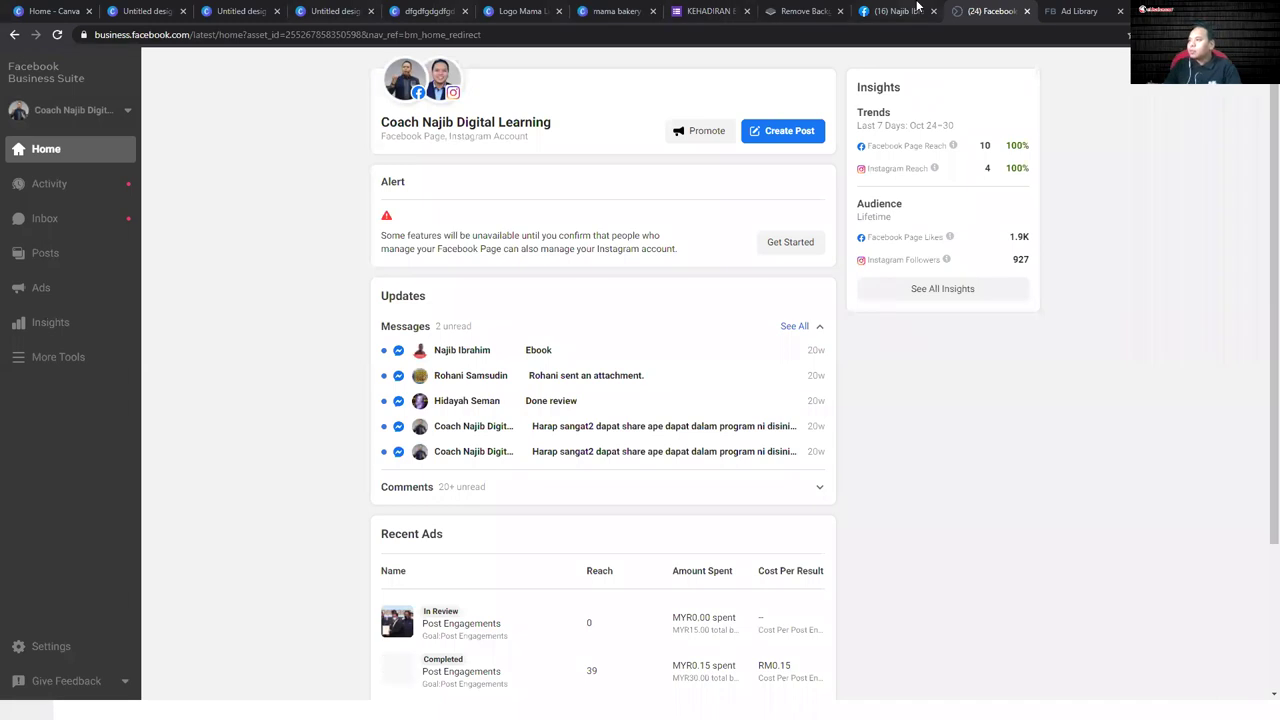
# - Return to the personal profile and look through its Account and Create options
pyautogui.click(862, 10)
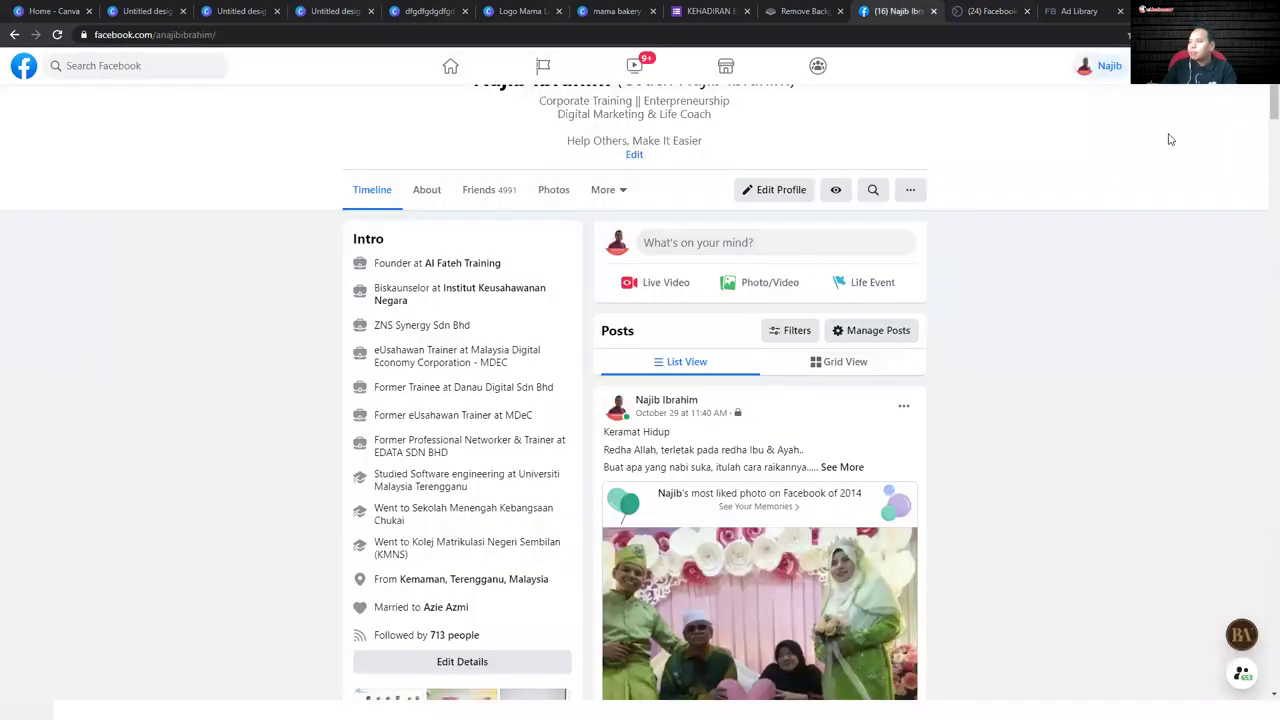
pyautogui.scroll(3, 1100, 297)
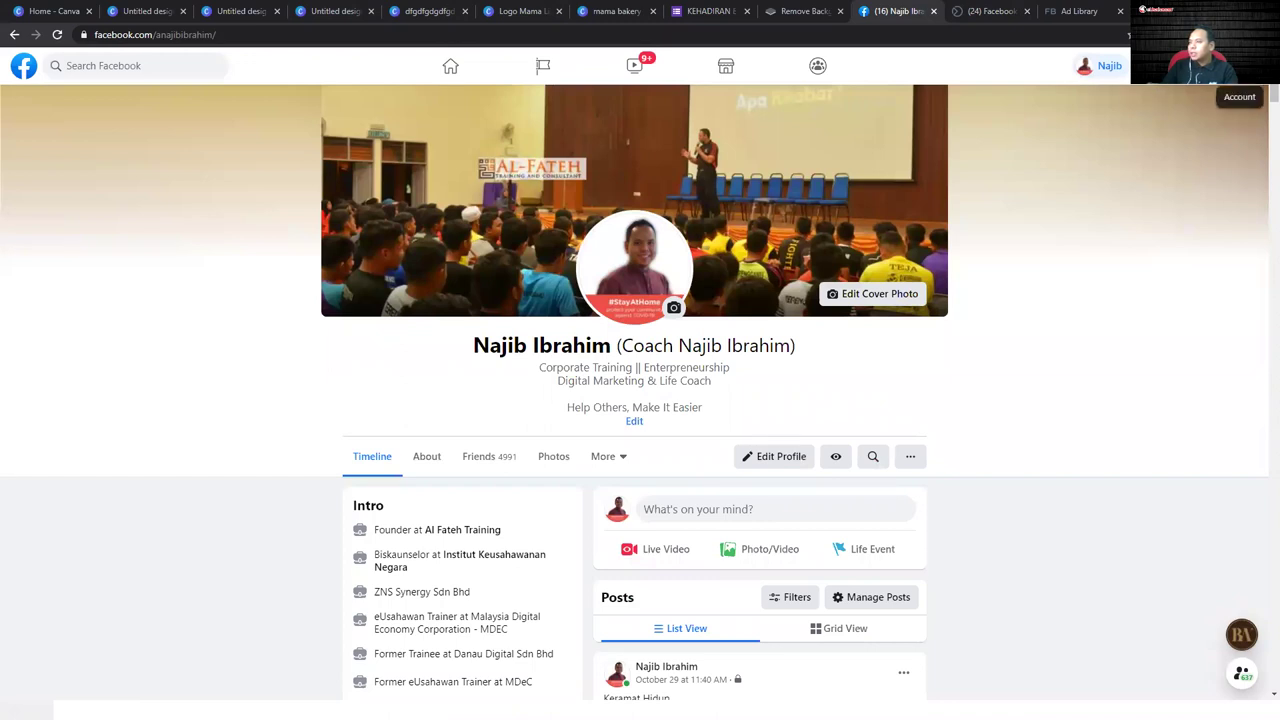
pyautogui.click(1240, 65)
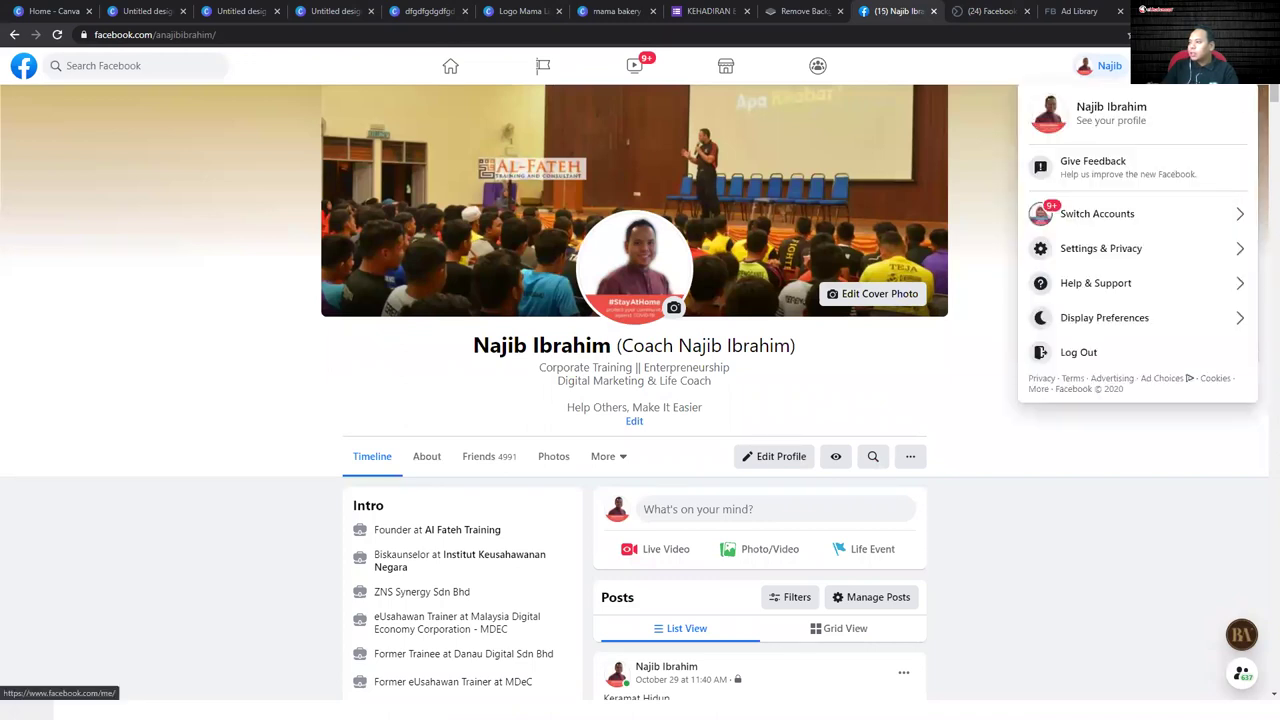
pyautogui.click(1160, 65)
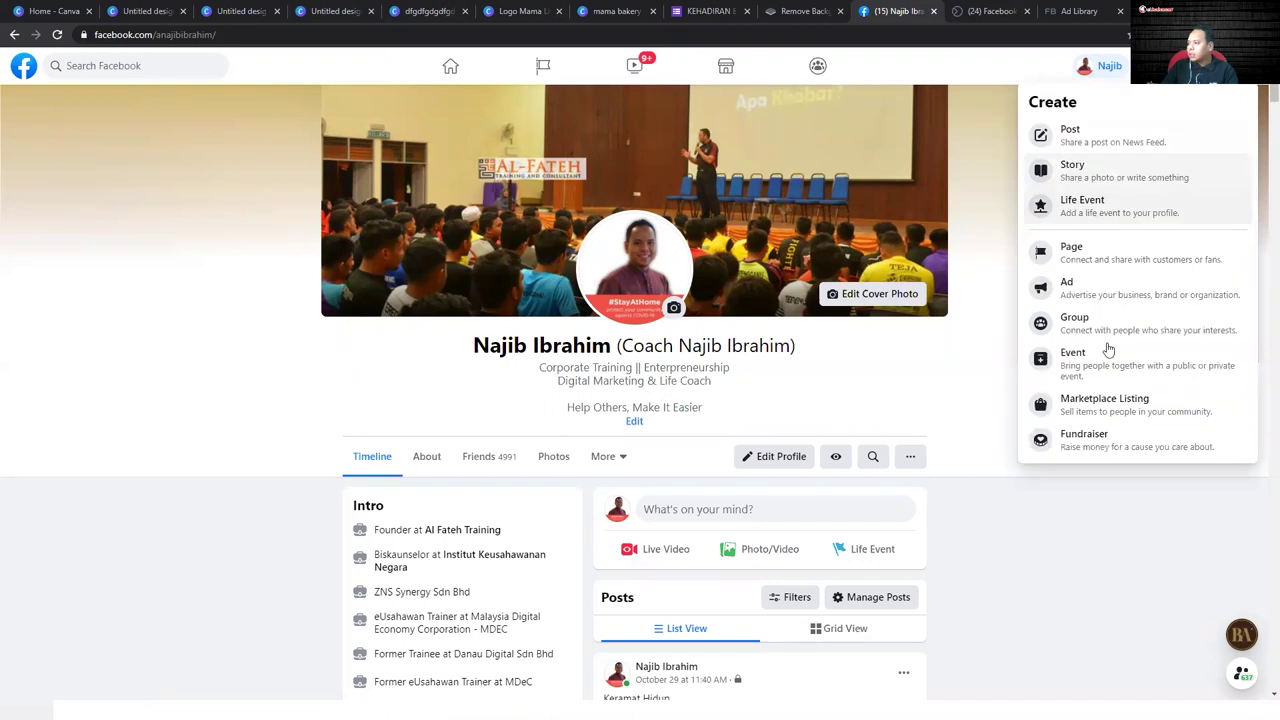
pyautogui.click(893, 487)
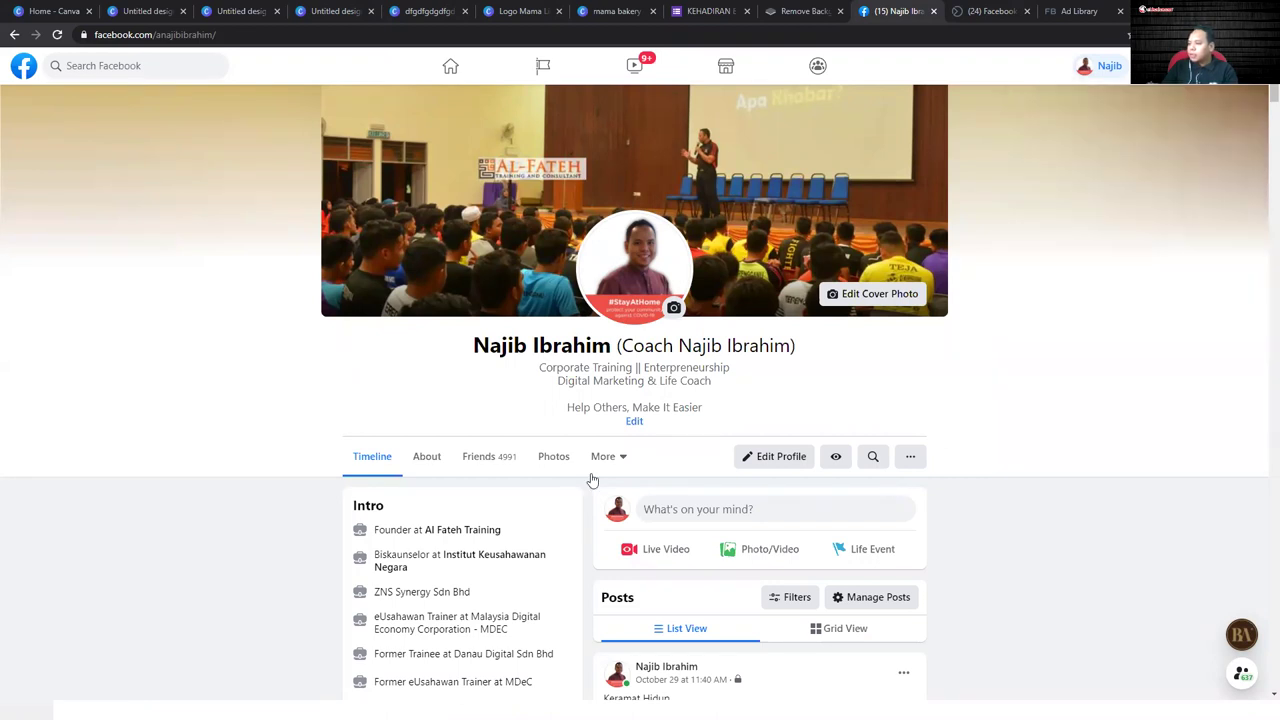
# - Open the digital learning page from the list of managed pages and show its other page actions
pyautogui.scroll(-1, 592, 481)
pyautogui.scroll(-2, 549, 438)
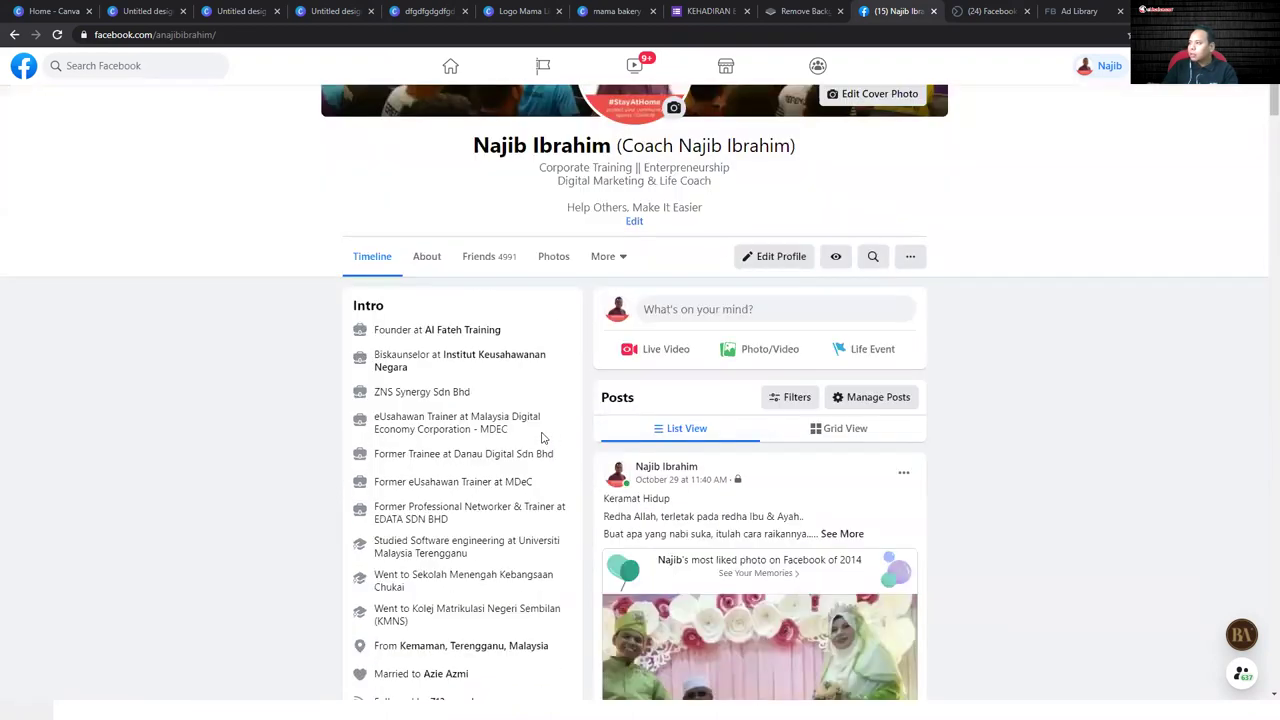
pyautogui.scroll(3, 280, 82)
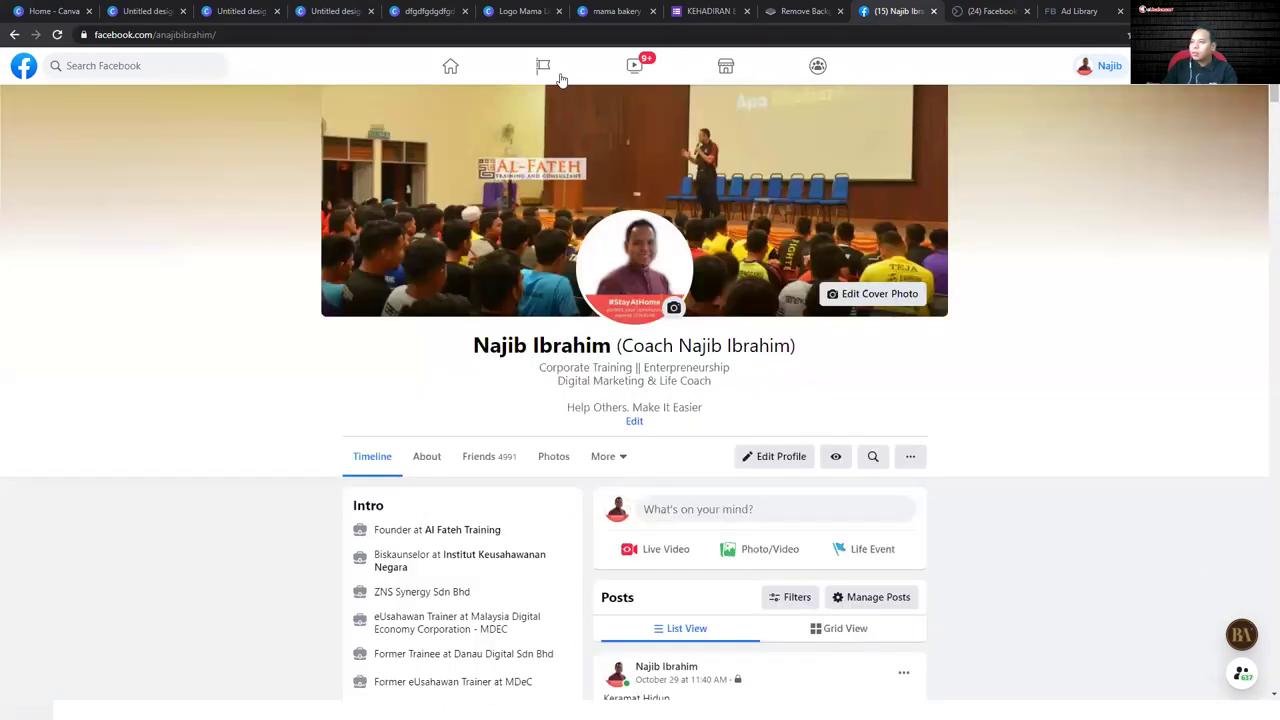
pyautogui.click(549, 68)
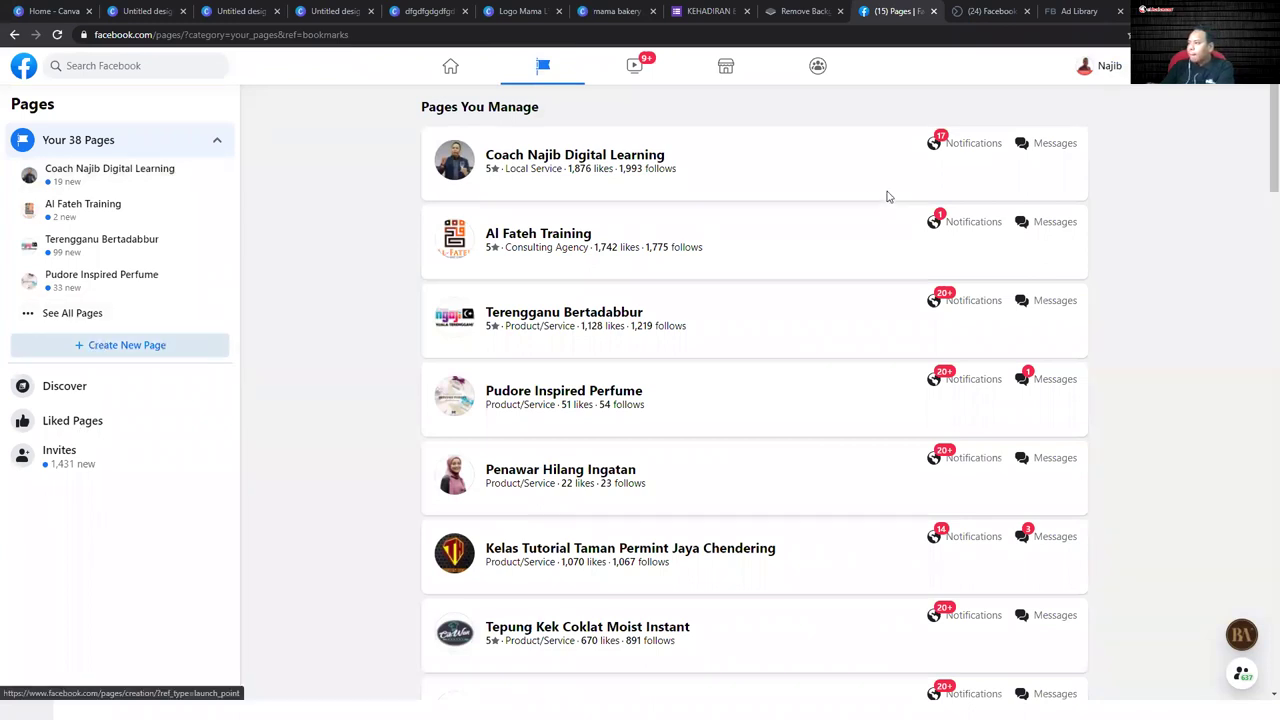
pyautogui.click(610, 155)
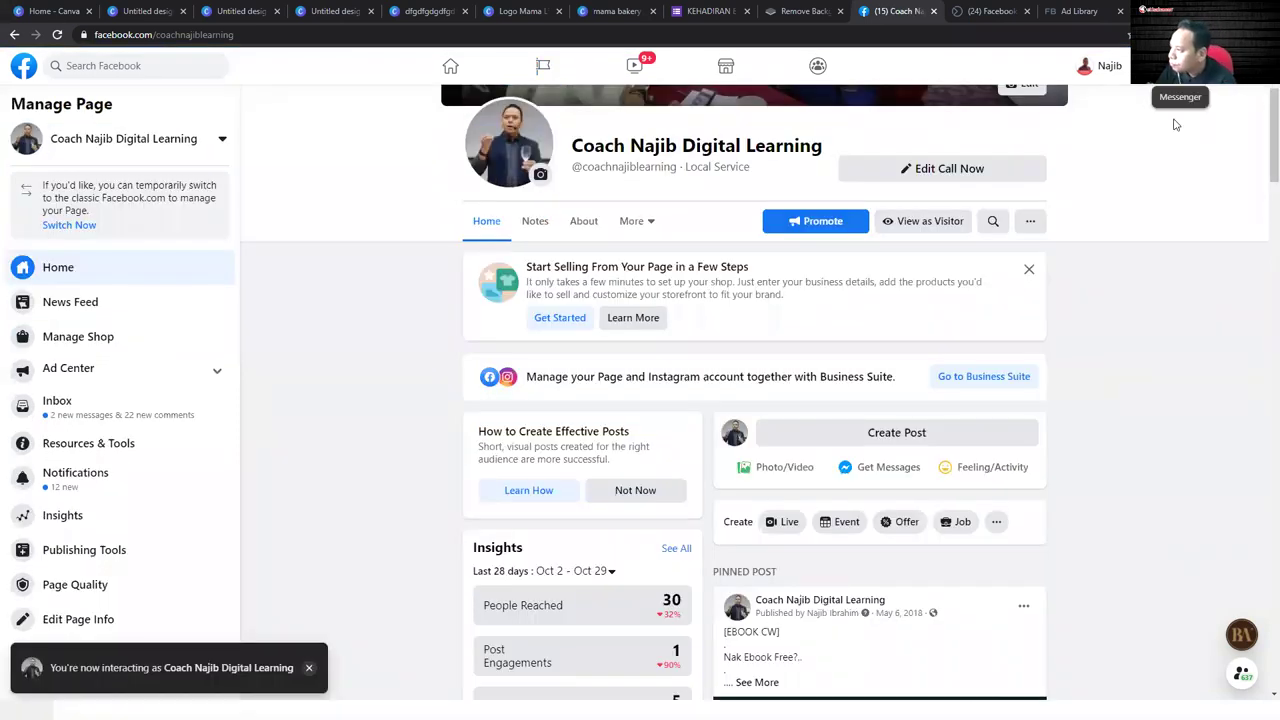
pyautogui.click(1031, 221)
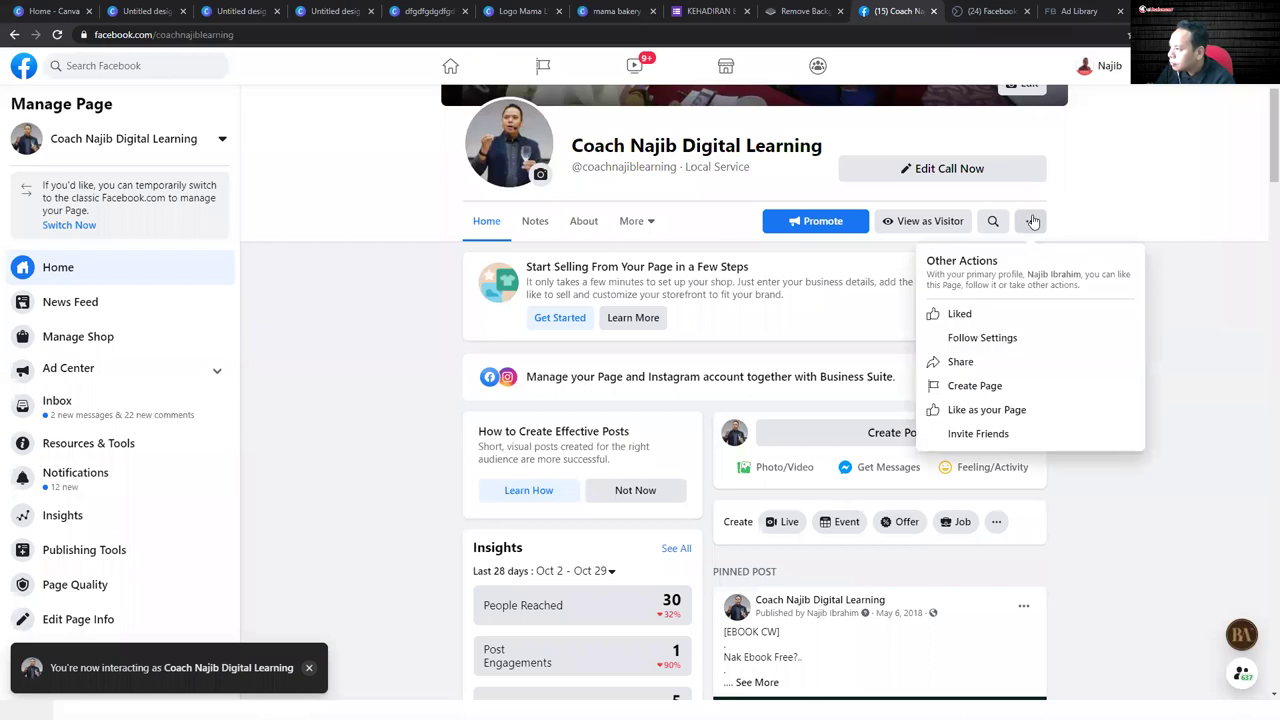
# - Close the page's other actions and open the page's Ad Center
pyautogui.click(1106, 191)
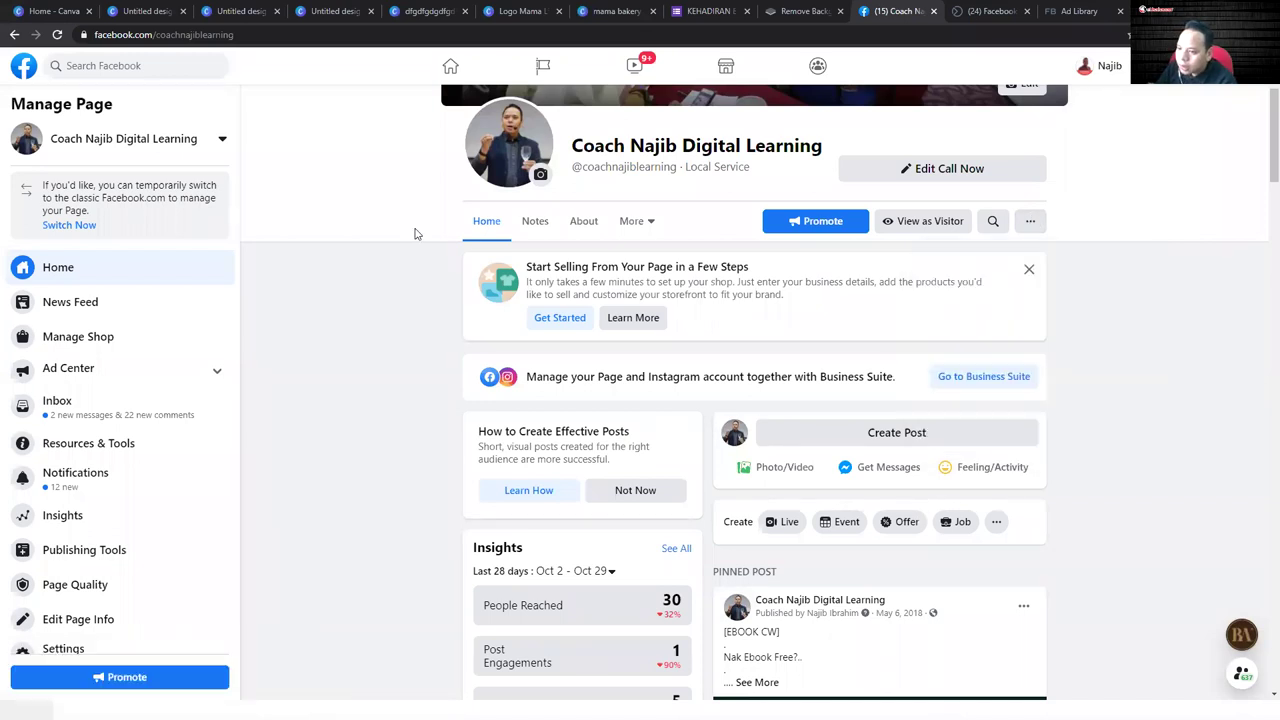
pyautogui.scroll(-1, 140, 370)
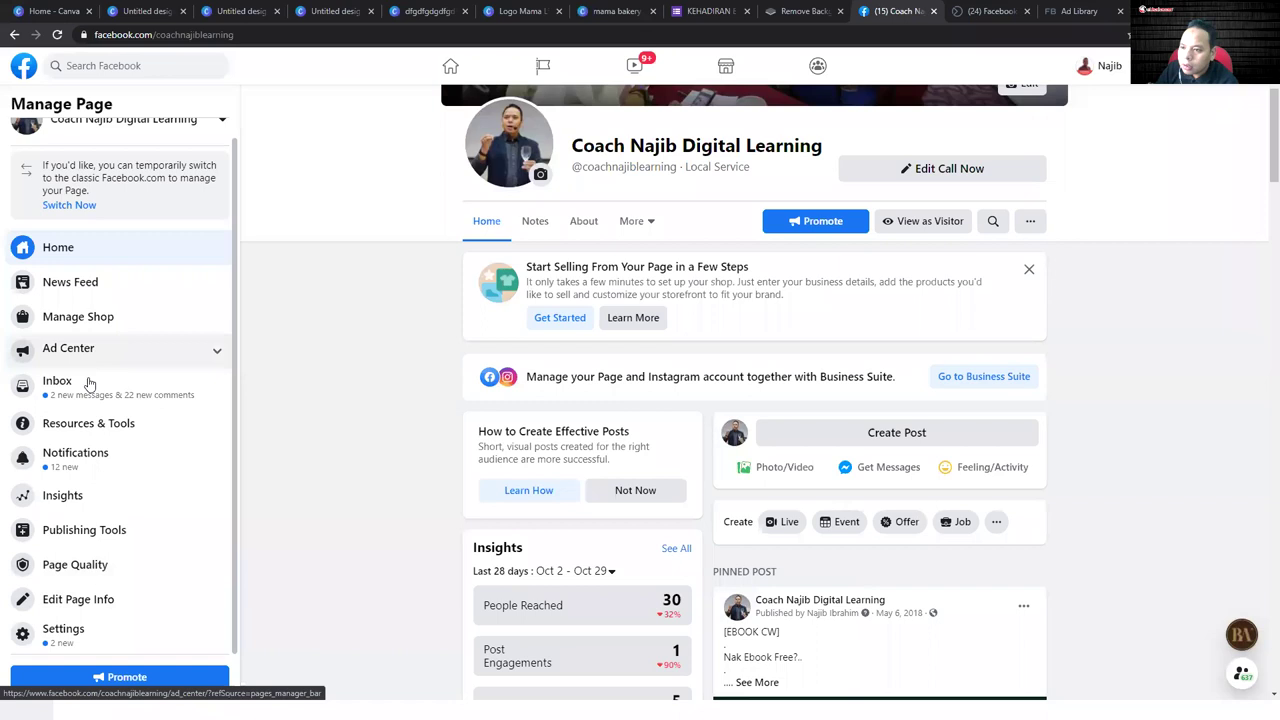
pyautogui.click(218, 362)
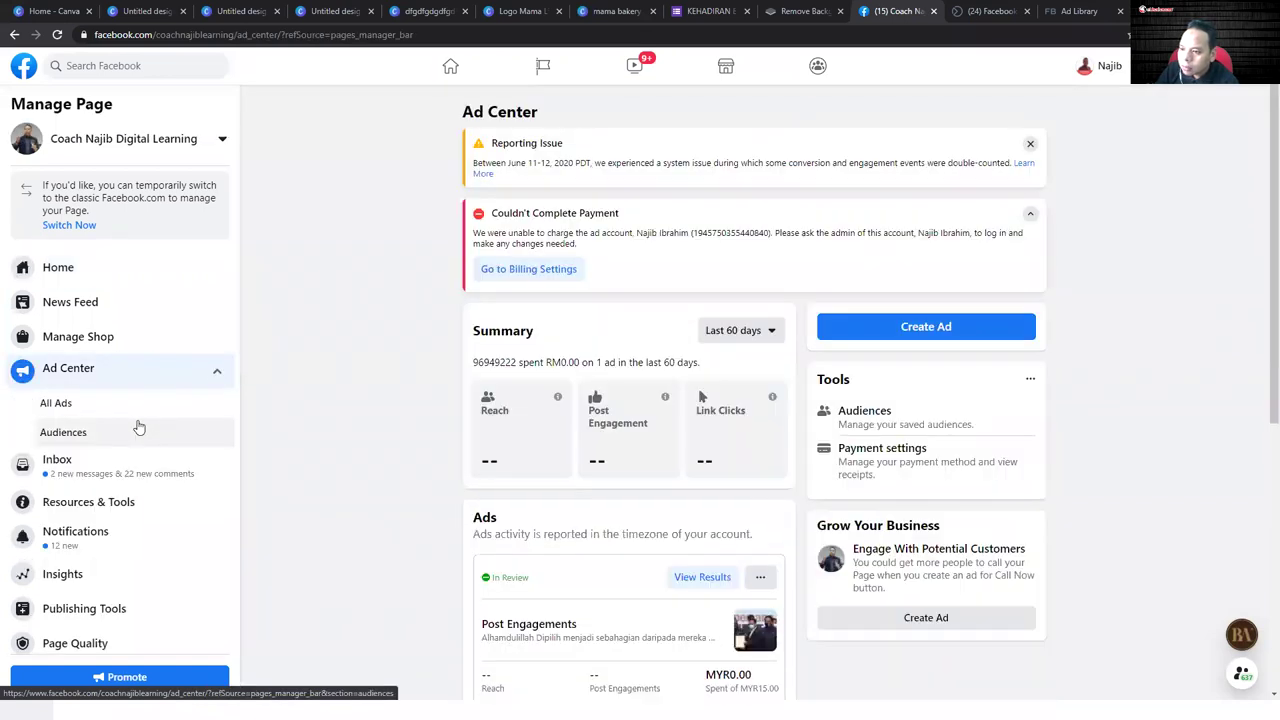
pyautogui.scroll(-1, 139, 427)
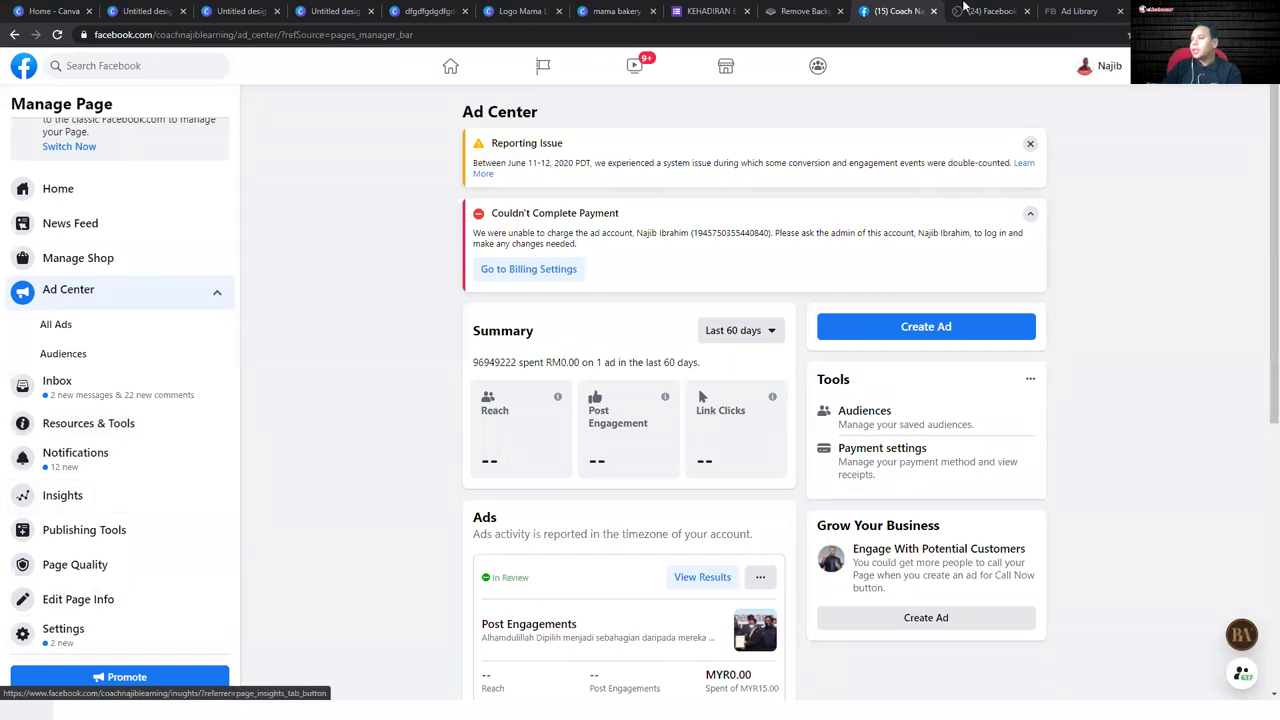
# - Switch to Business Suite, show its additional tools and open Ads Manager from there
pyautogui.click(988, 11)
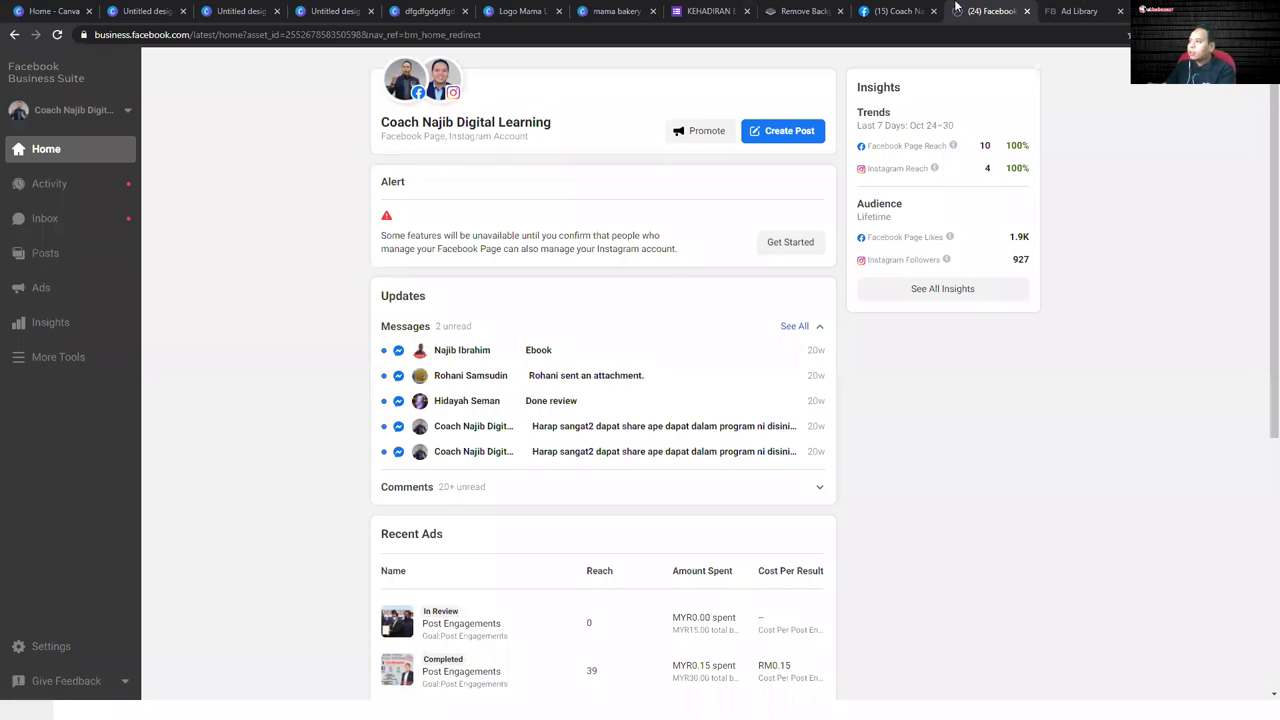
pyautogui.click(1075, 11)
pyautogui.click(990, 11)
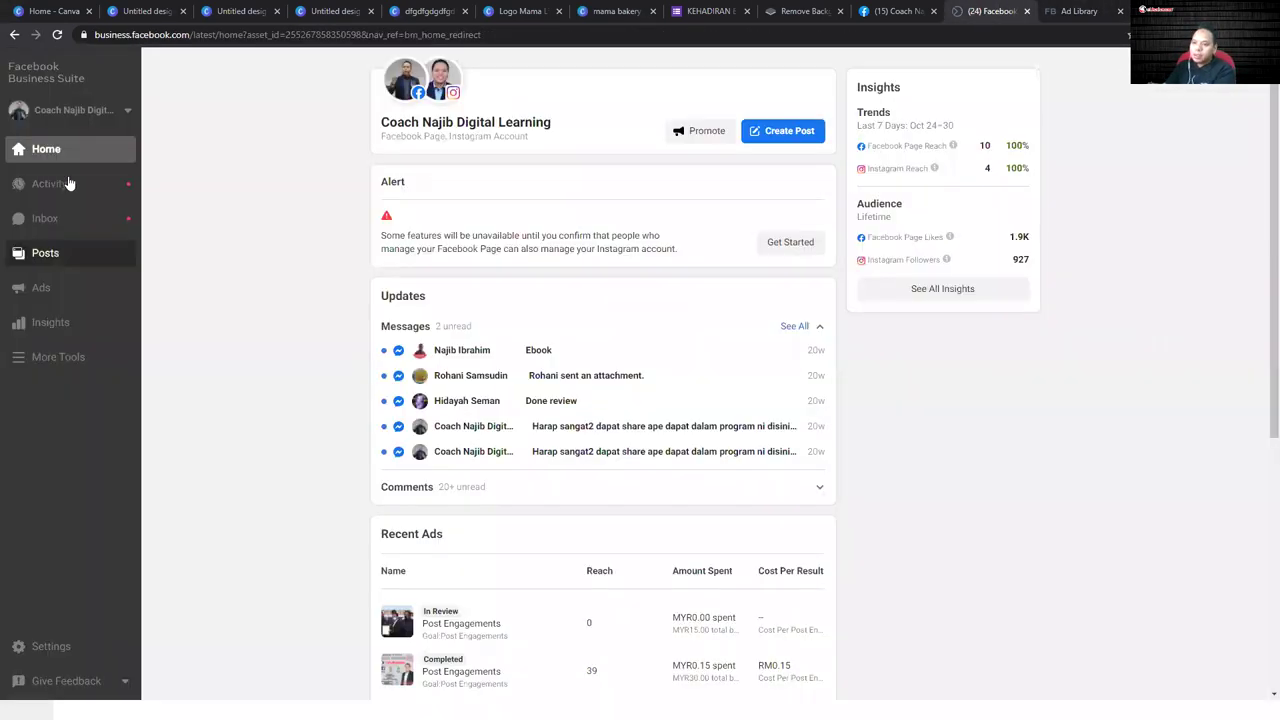
pyautogui.click(86, 358)
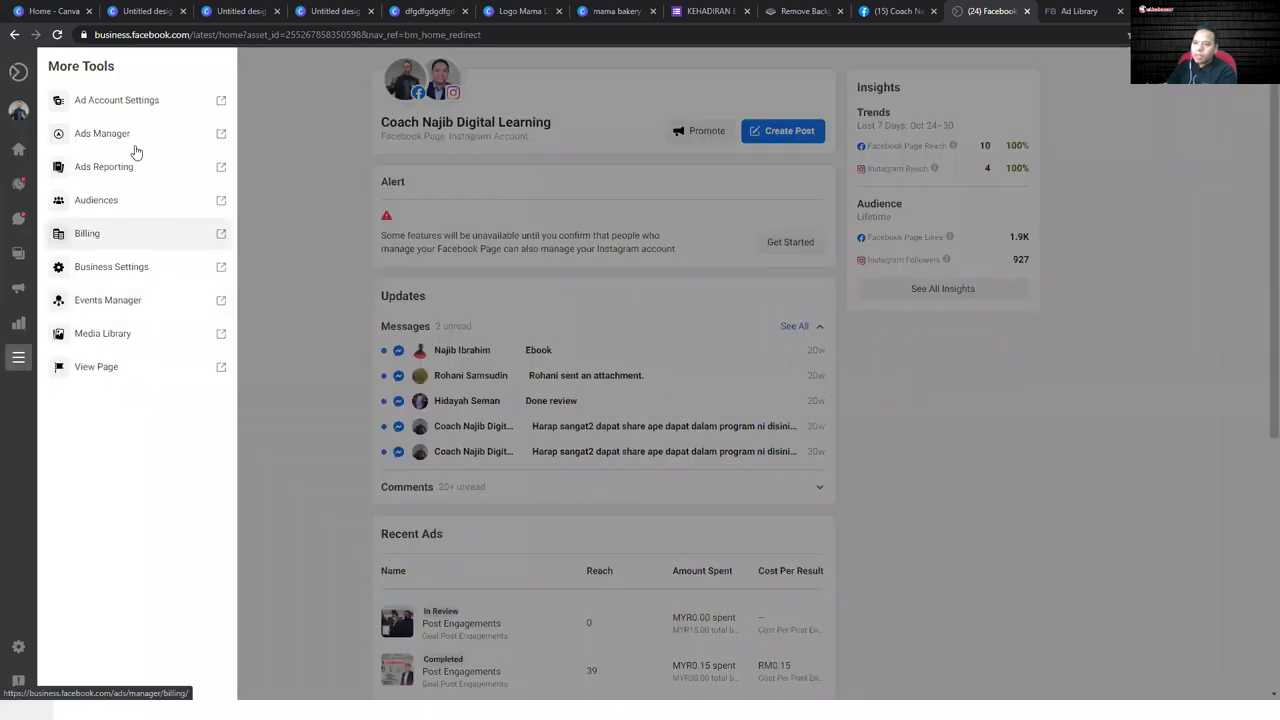
pyautogui.click(105, 208)
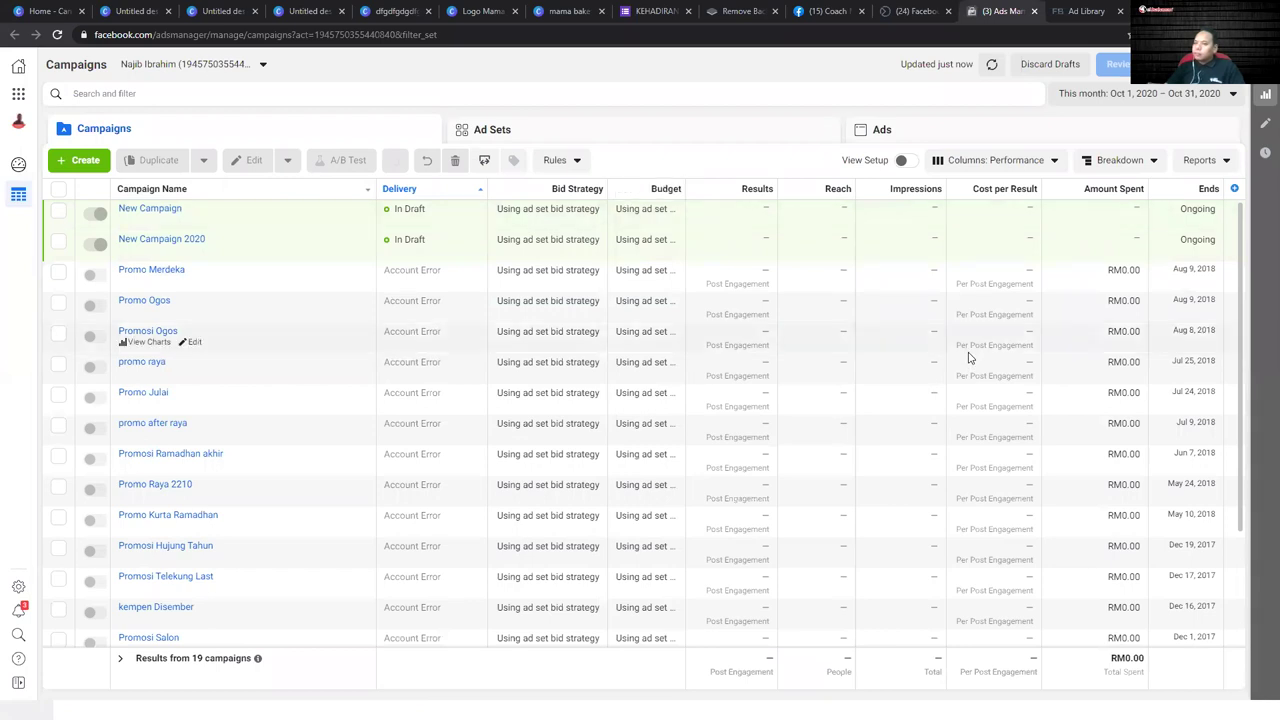
# - Look over the personal ad account's campaigns and switch to the business ad account
pyautogui.scroll(-2, 968, 357)
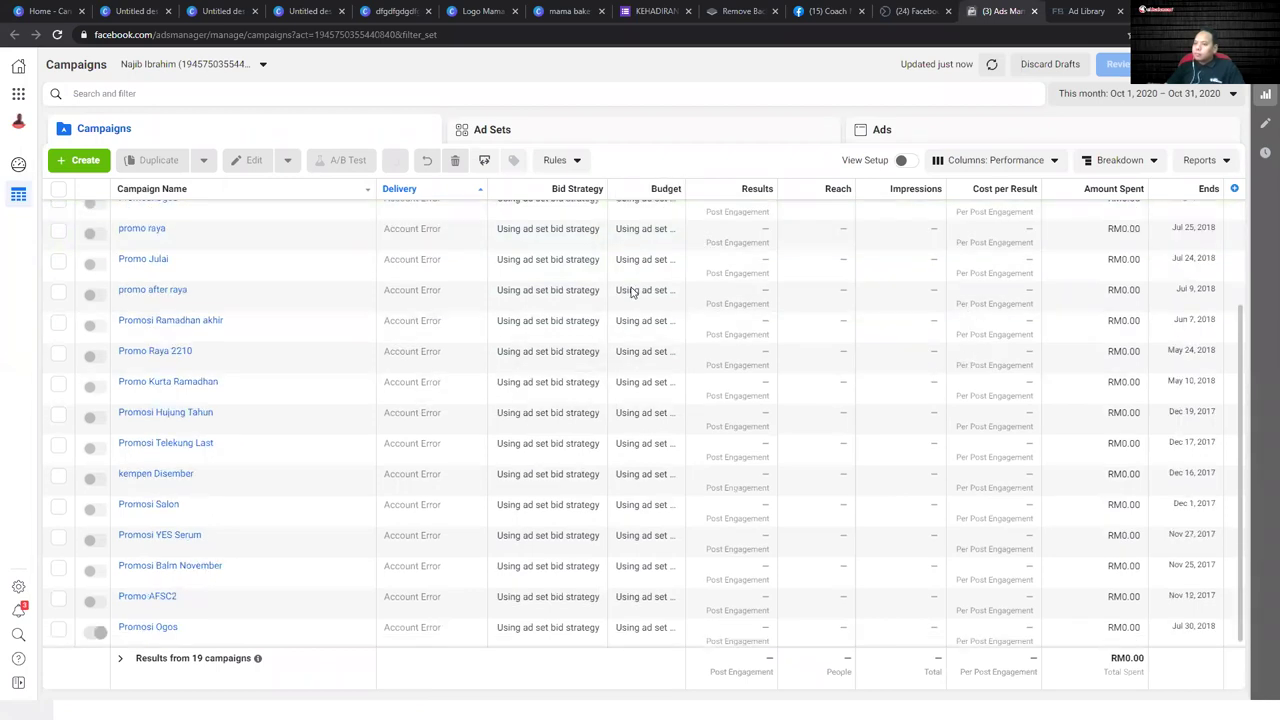
pyautogui.scroll(2, 166, 237)
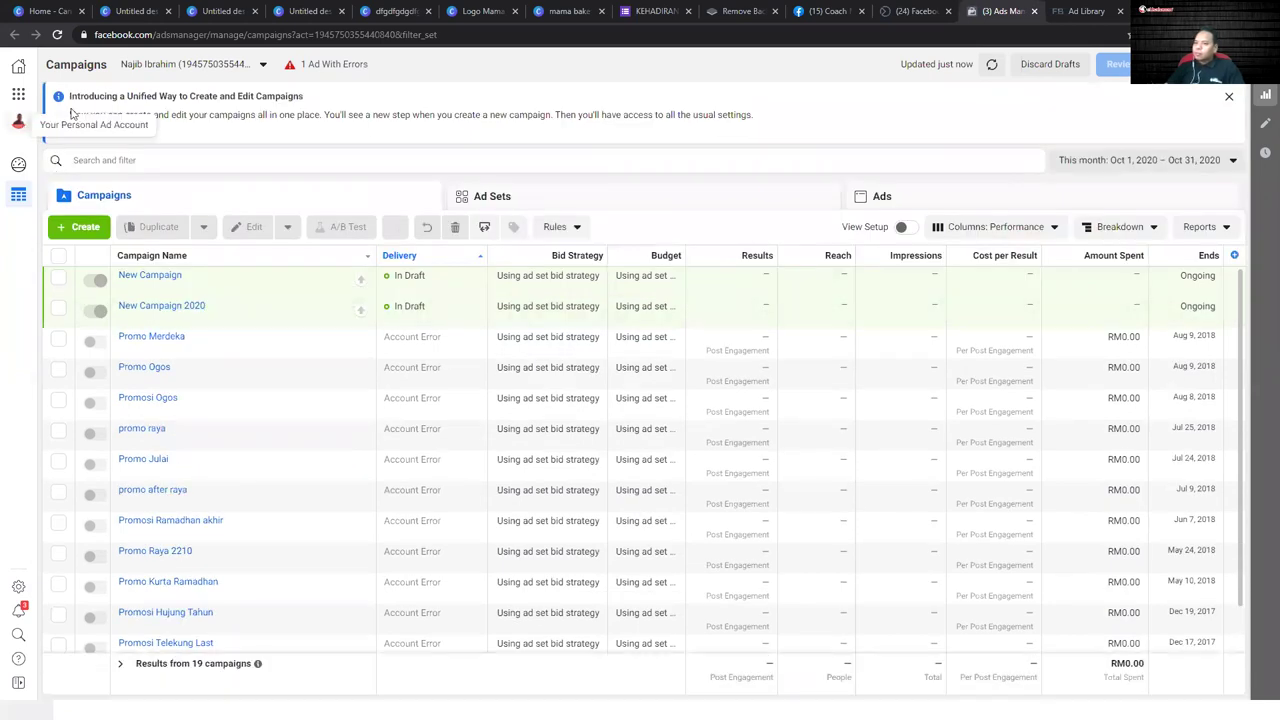
pyautogui.click(19, 126)
pyautogui.click(70, 194)
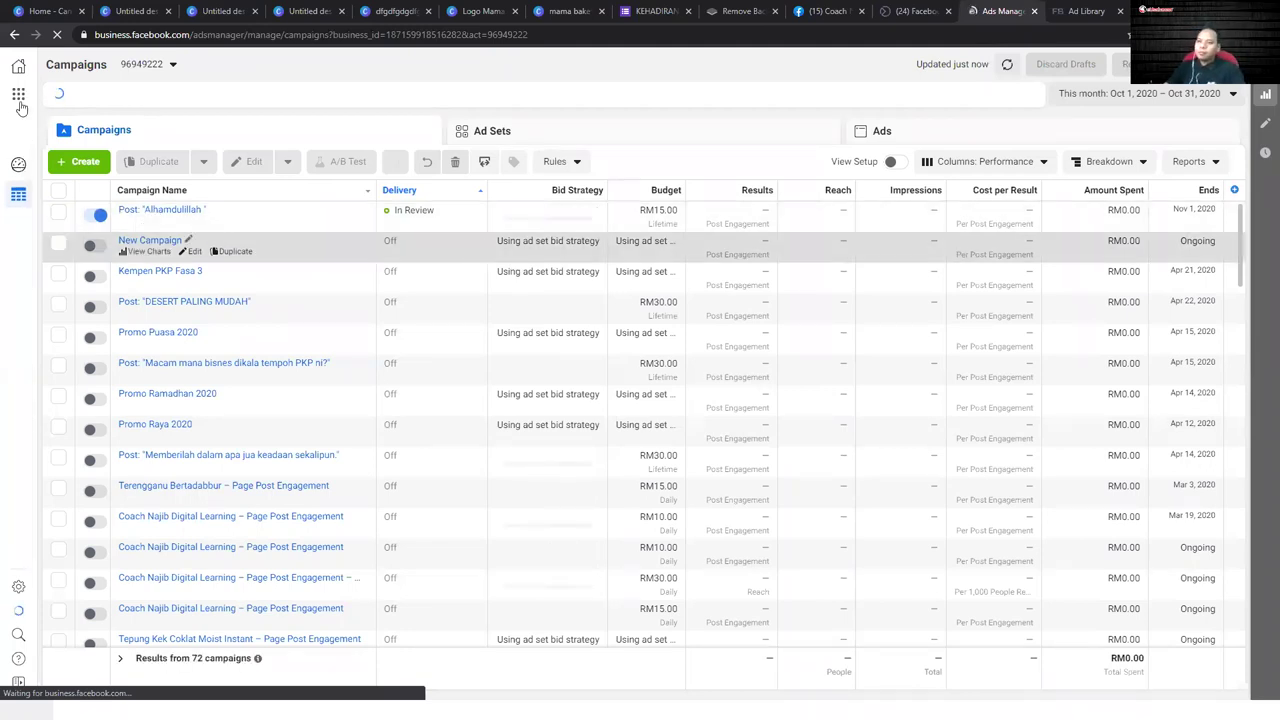
# - Show the business tool shortcuts in Ads Manager, enlarge the page and look through the campaign list
pyautogui.click(18, 97)
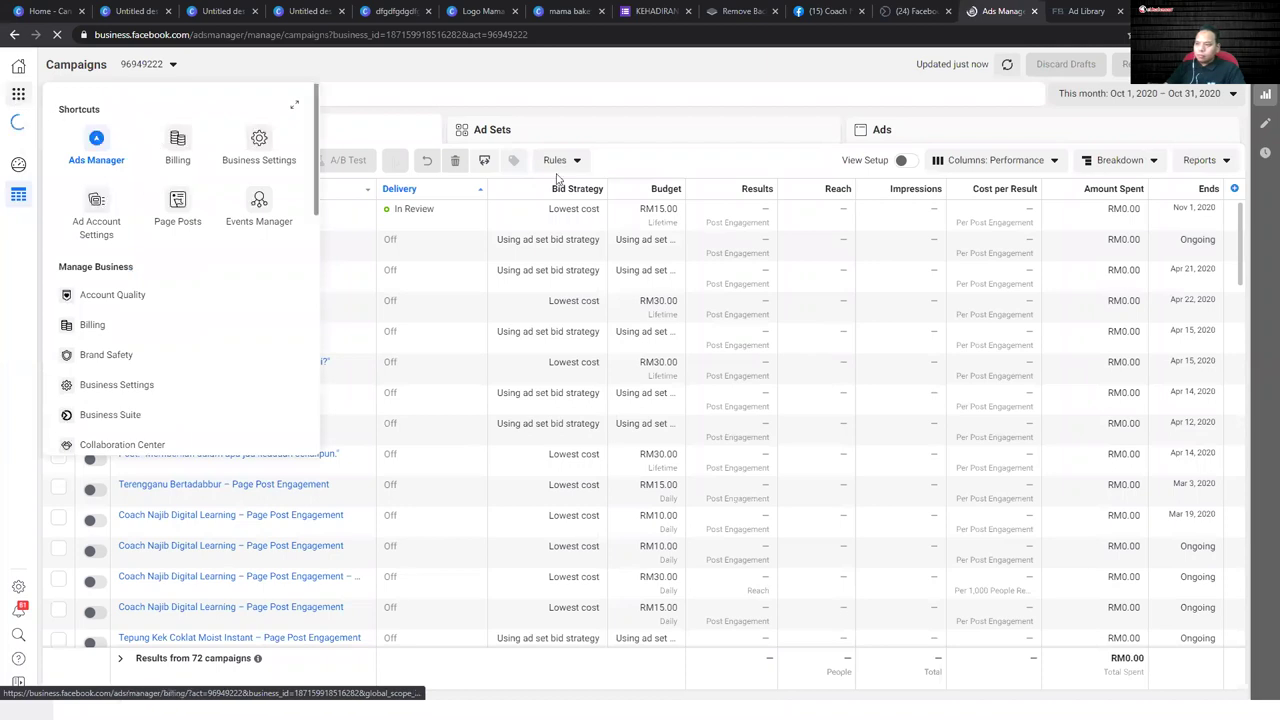
pyautogui.hotkey('ctrl', '+')
pyautogui.hotkey('ctrl', '+')
pyautogui.hotkey('ctrl', '+')
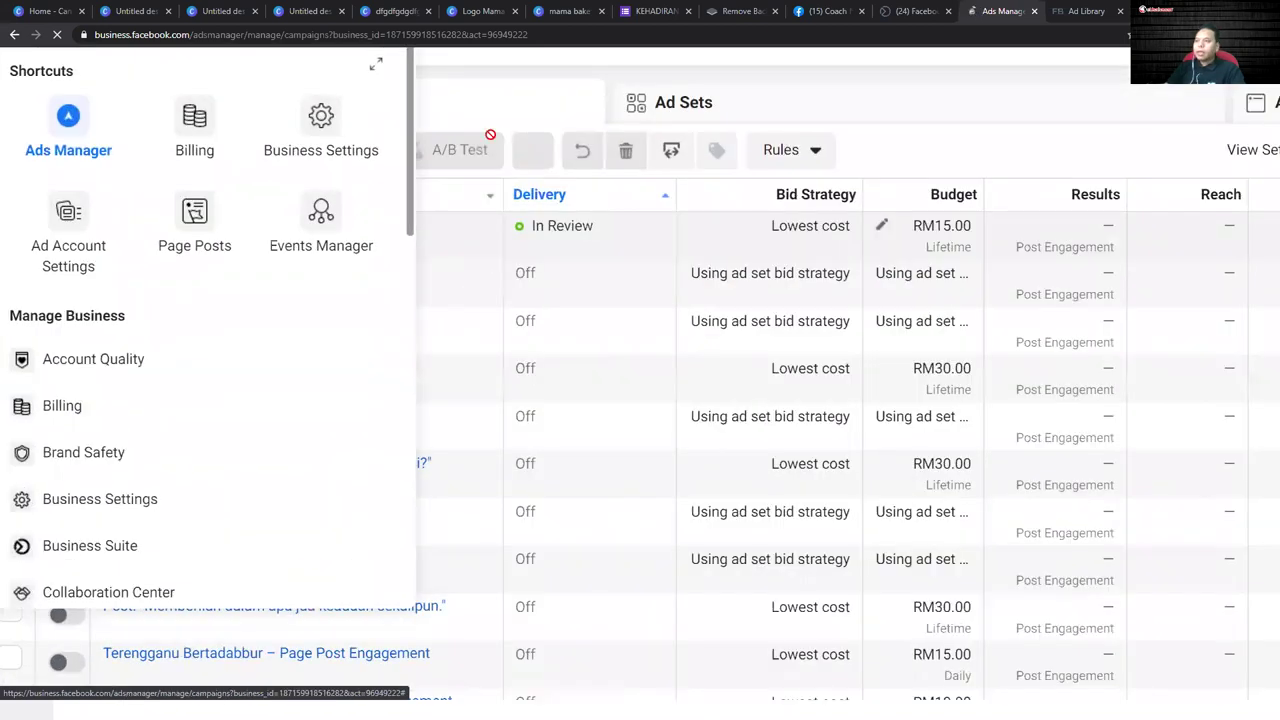
pyautogui.scroll(-1, 510, 265)
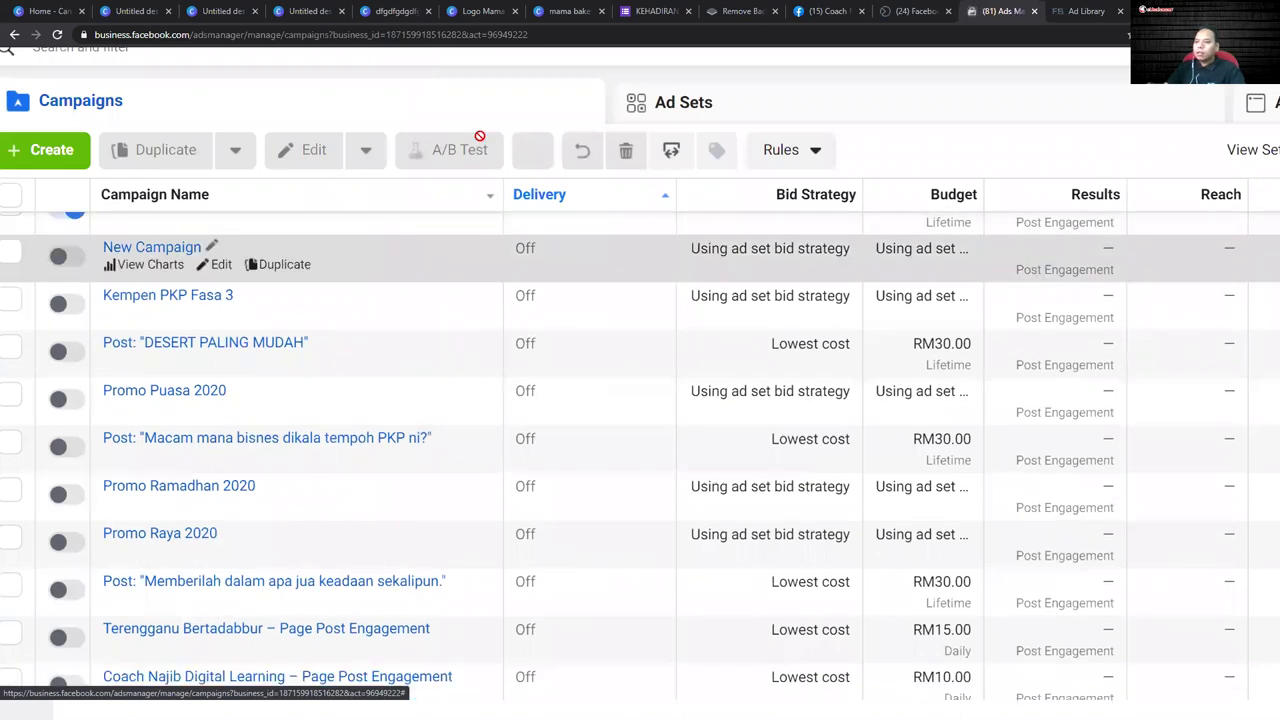
pyautogui.scroll(-1, 476, 135)
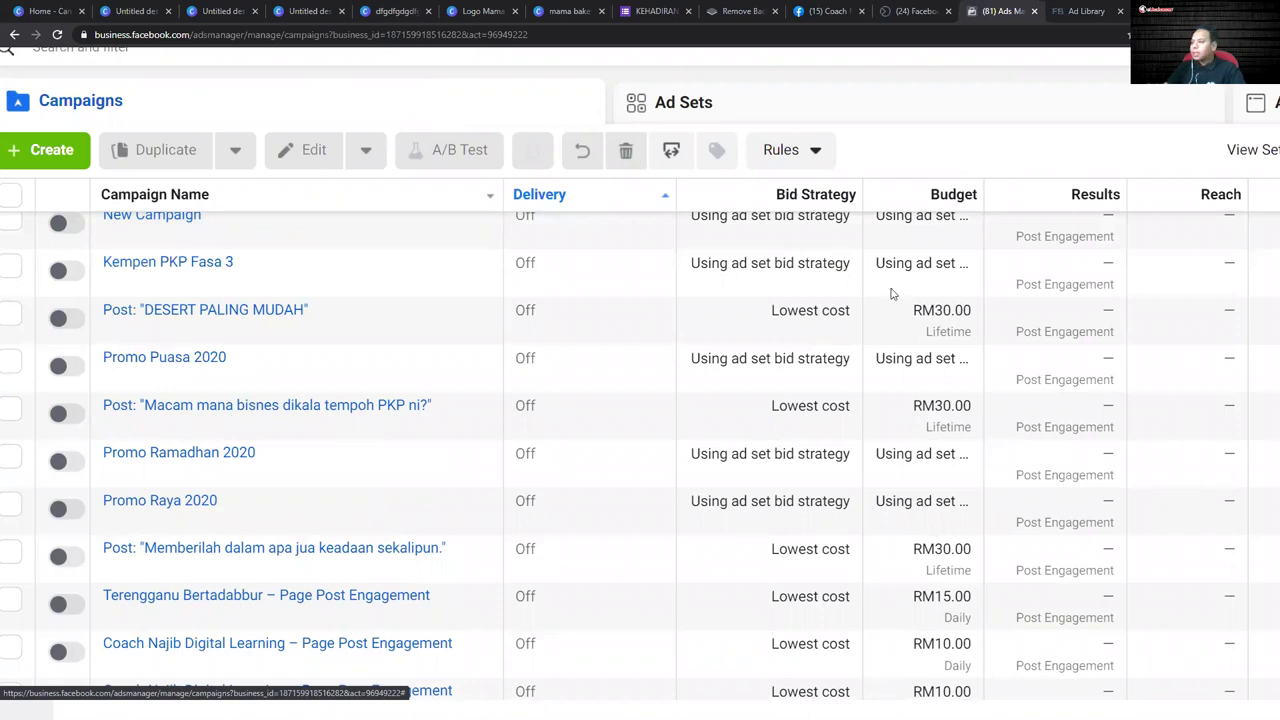
pyautogui.press('super+Tab')
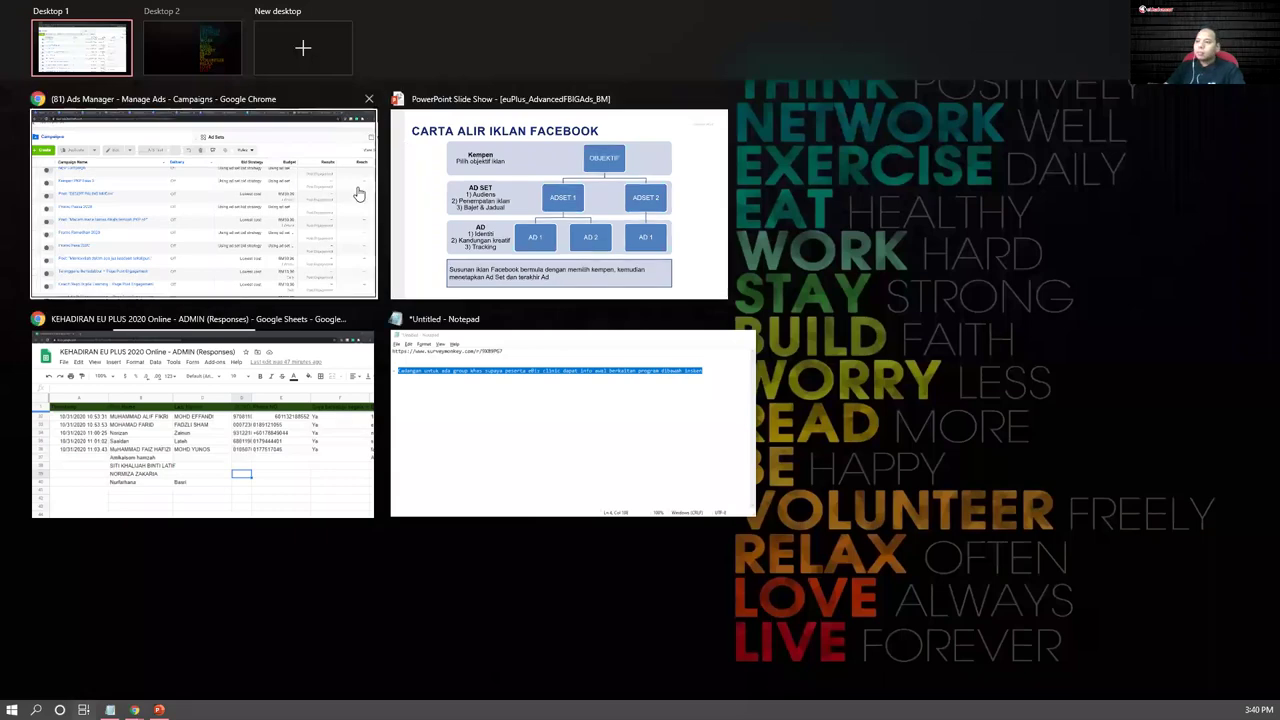
pyautogui.click(229, 181)
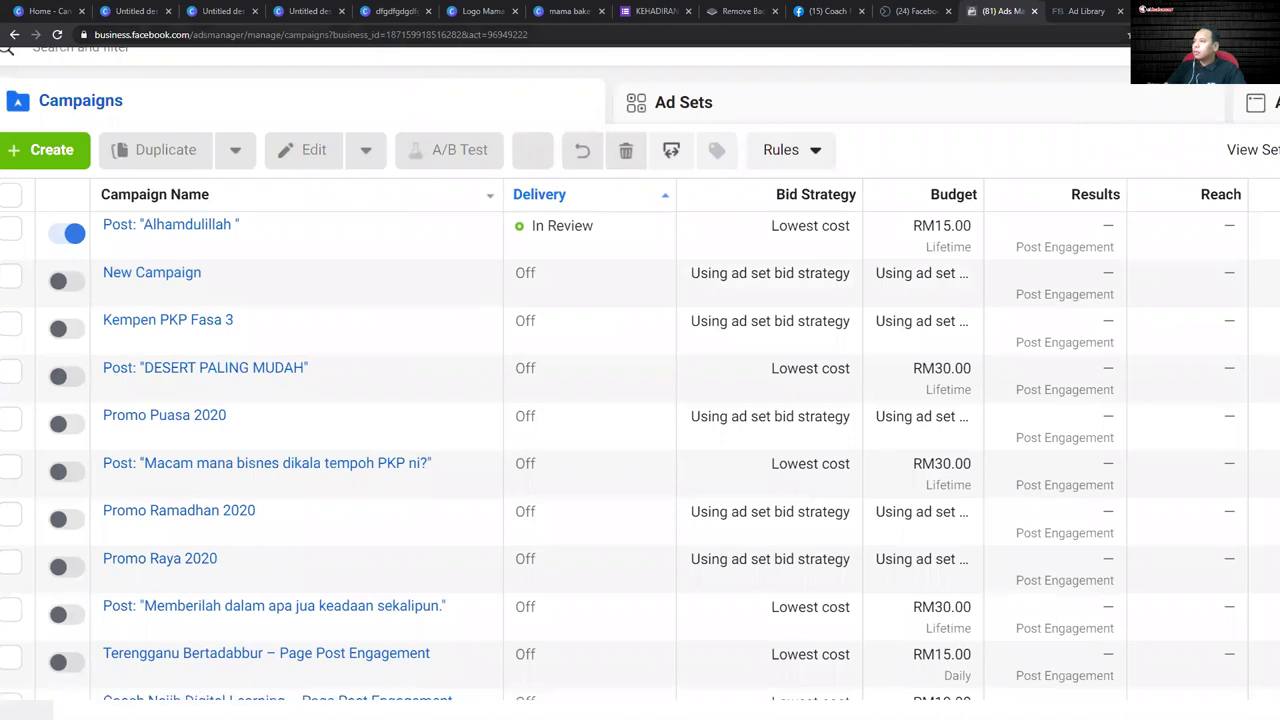
pyautogui.scroll(-1, 1097, 318)
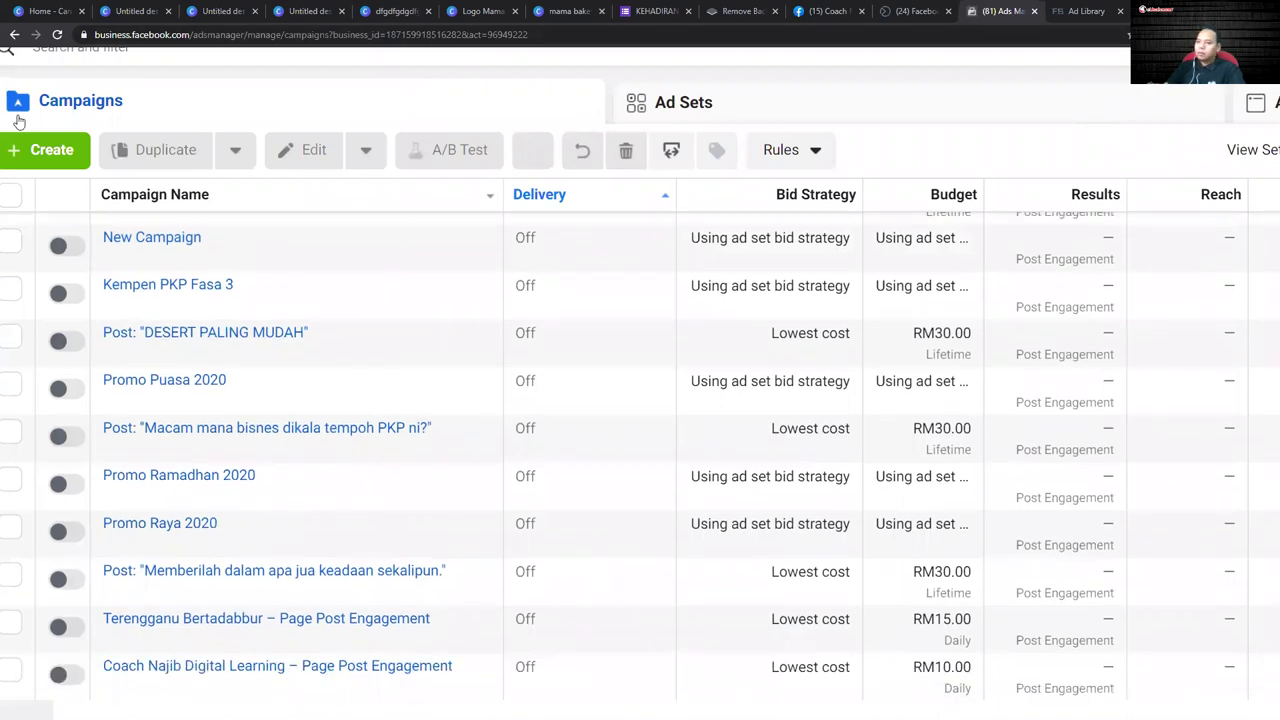
pyautogui.scroll(-1, 22, 121)
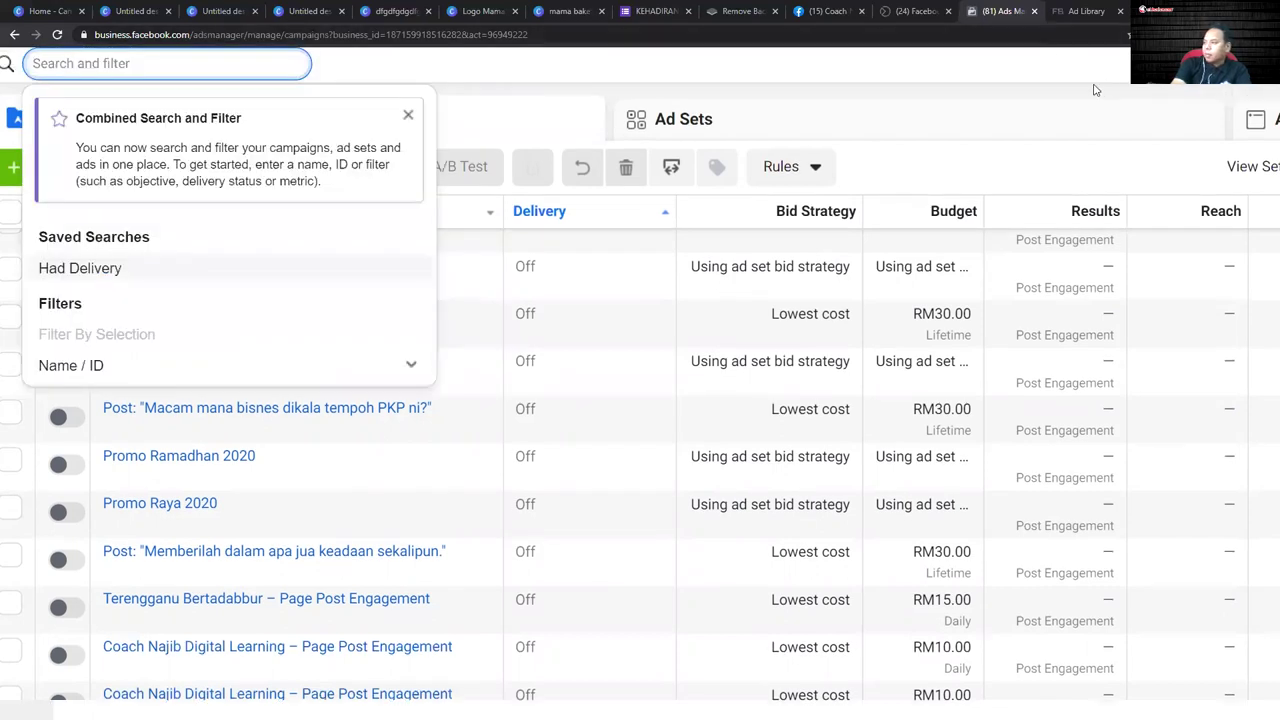
# - Reset the page zoom to its default and turn off the Post: "Alhamdulillah" campaign
pyautogui.click(1094, 90)
pyautogui.hotkey('ctrl', '-')
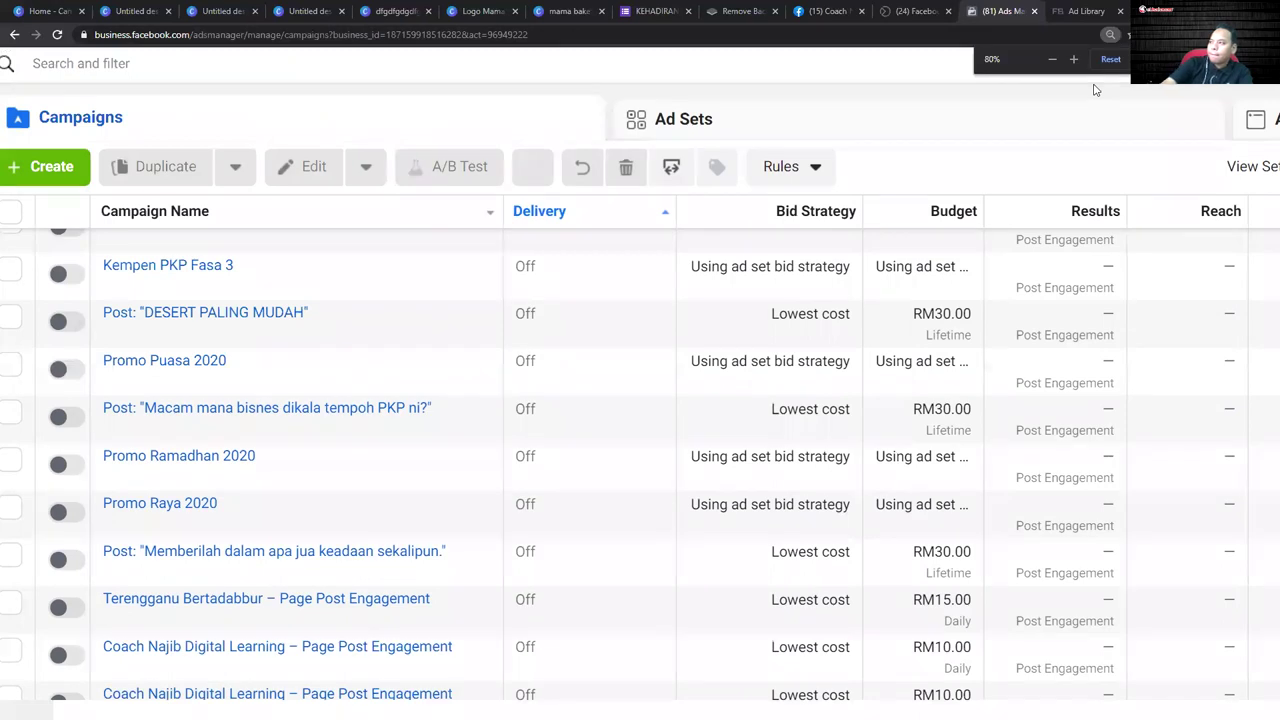
pyautogui.click(1106, 58)
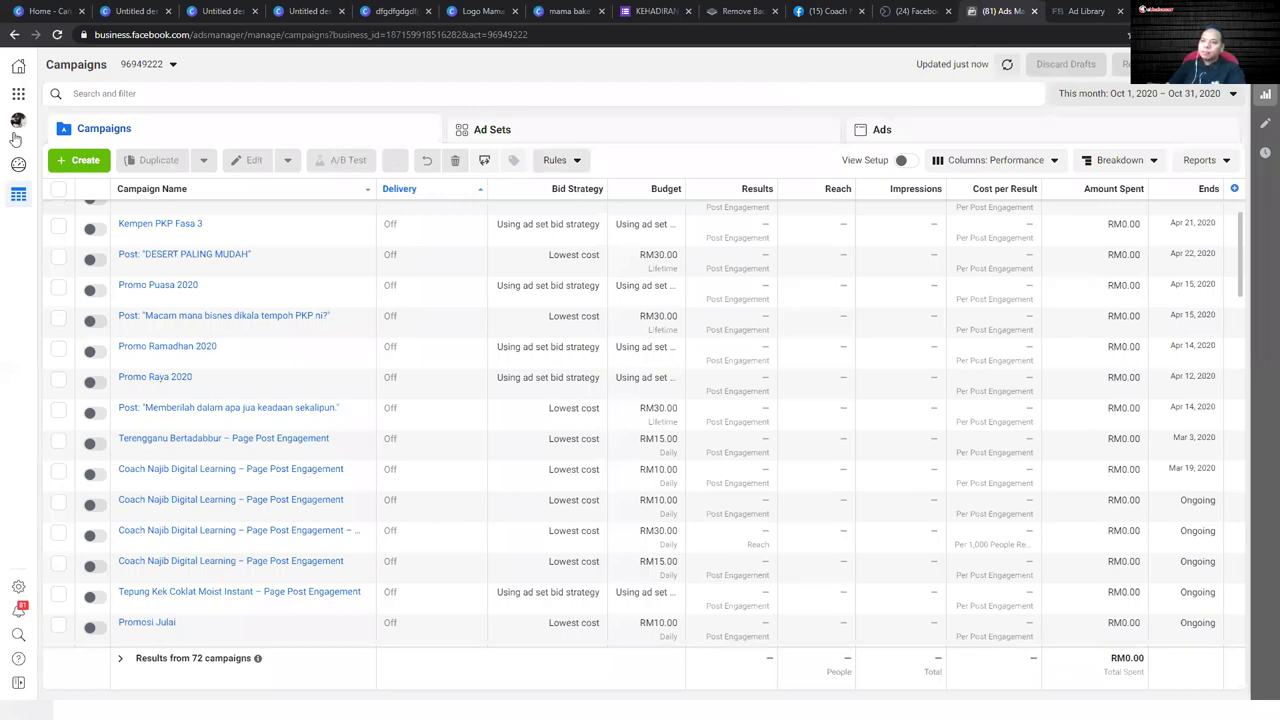
pyautogui.scroll(1, 257, 300)
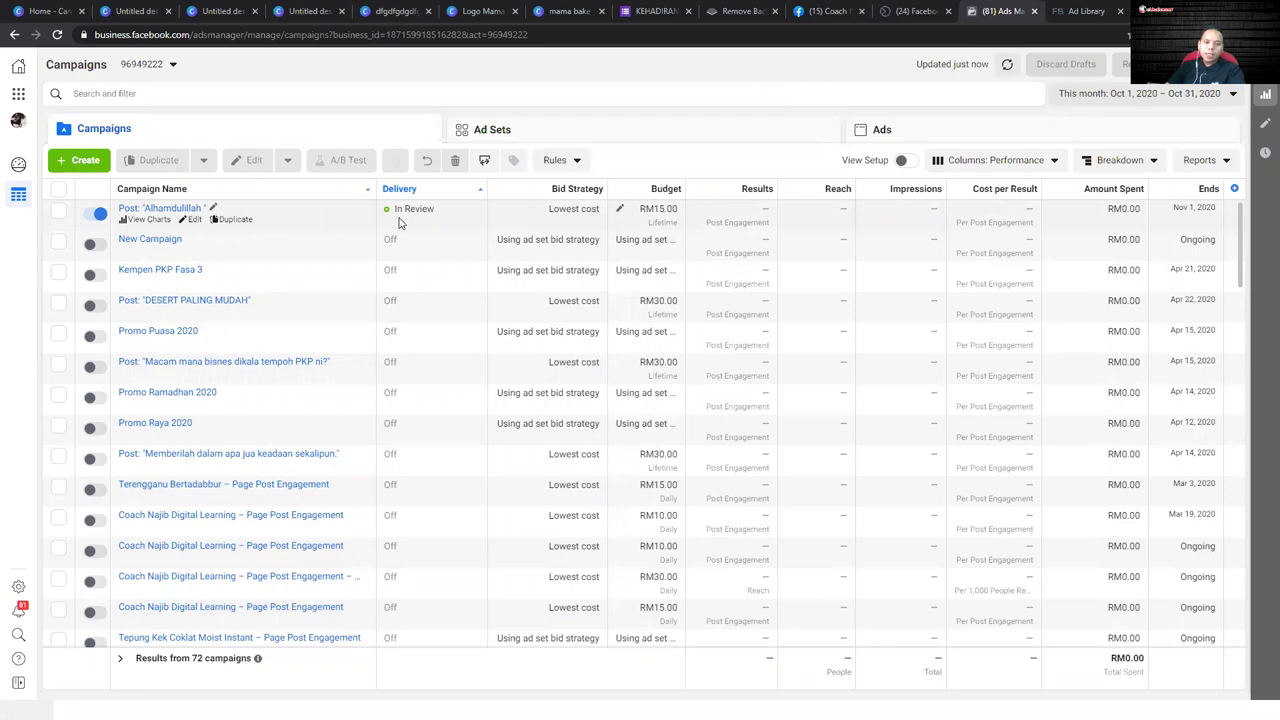
pyautogui.click(97, 213)
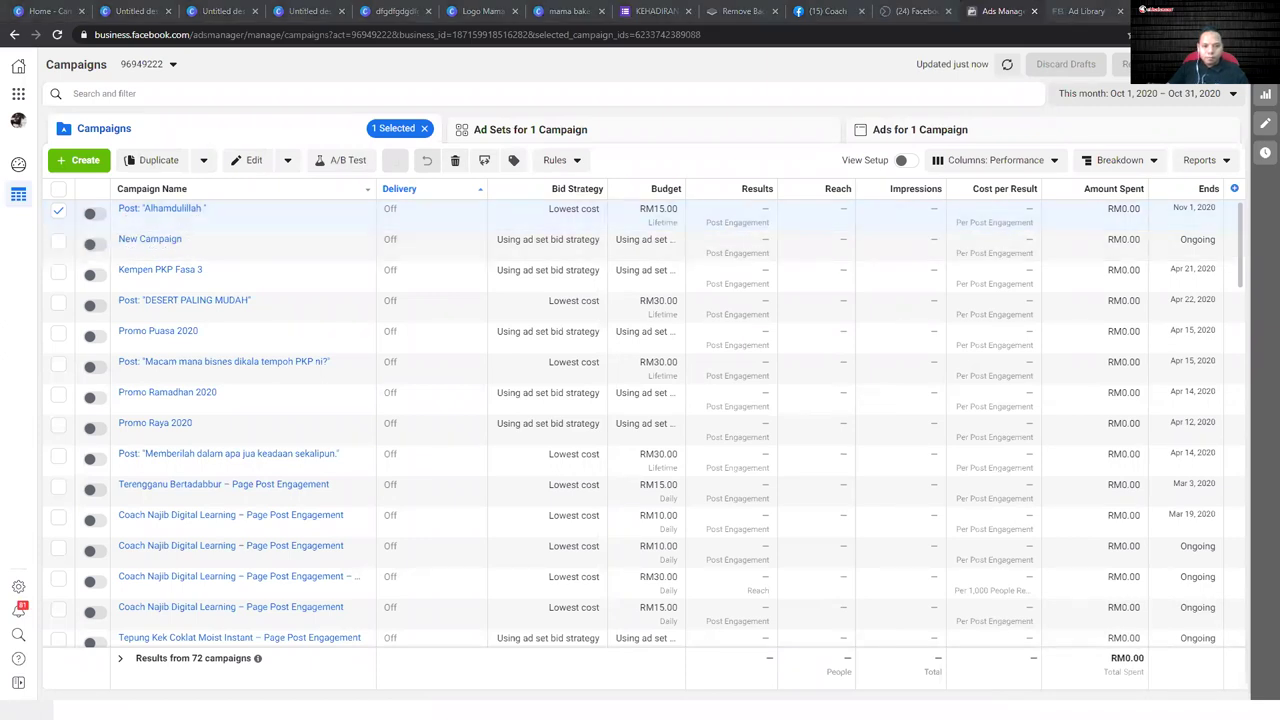
# - Return to the digital learning page's Ad Center and open the page's Home view
pyautogui.click(844, 19)
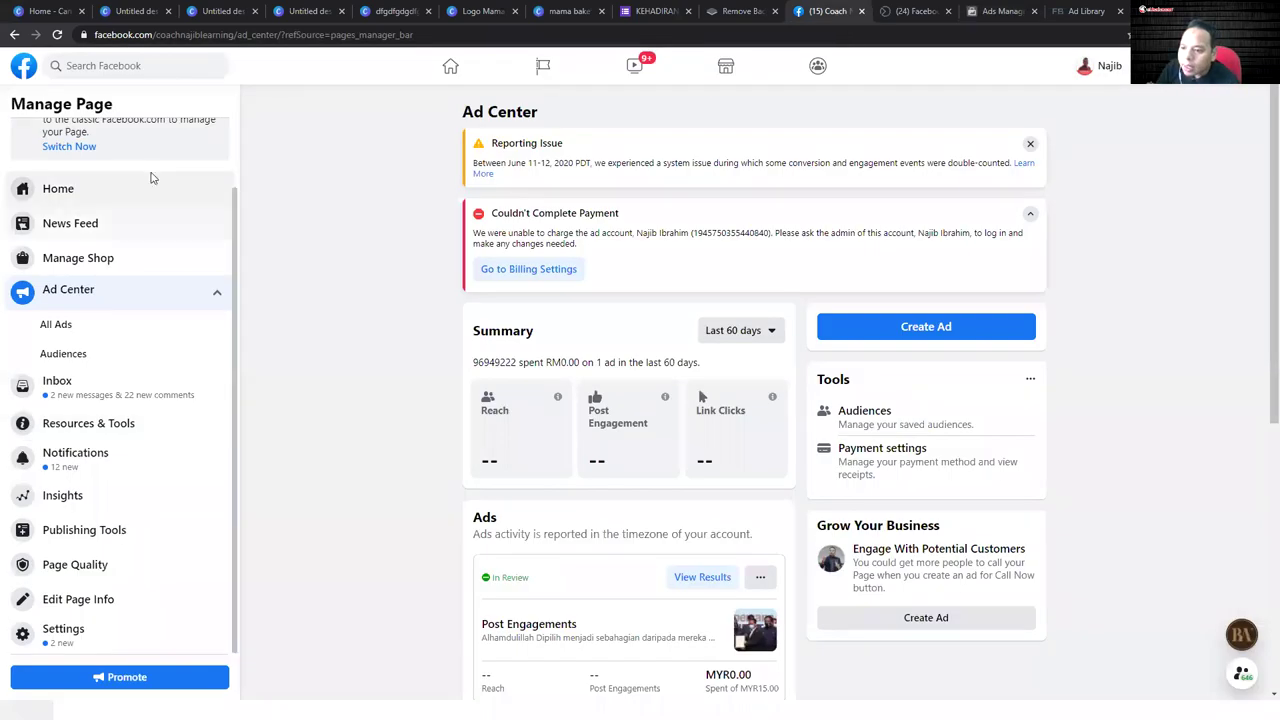
pyautogui.scroll(2, 124, 371)
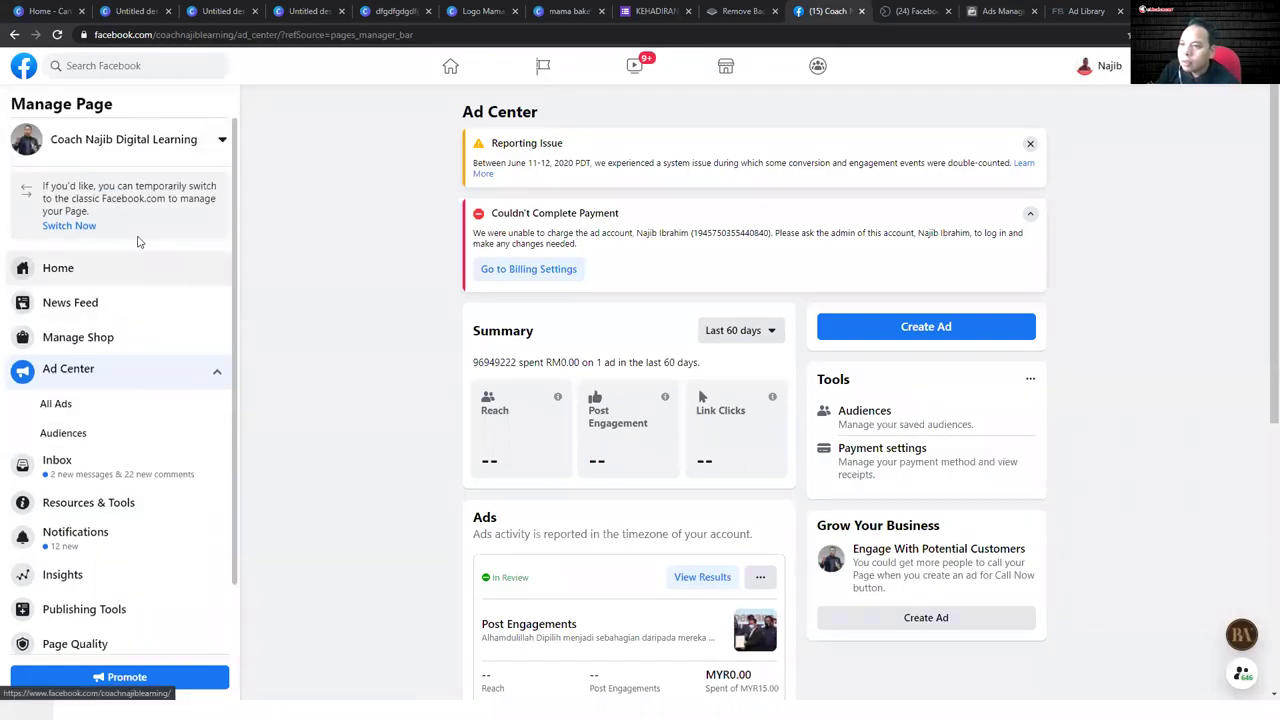
pyautogui.click(223, 140)
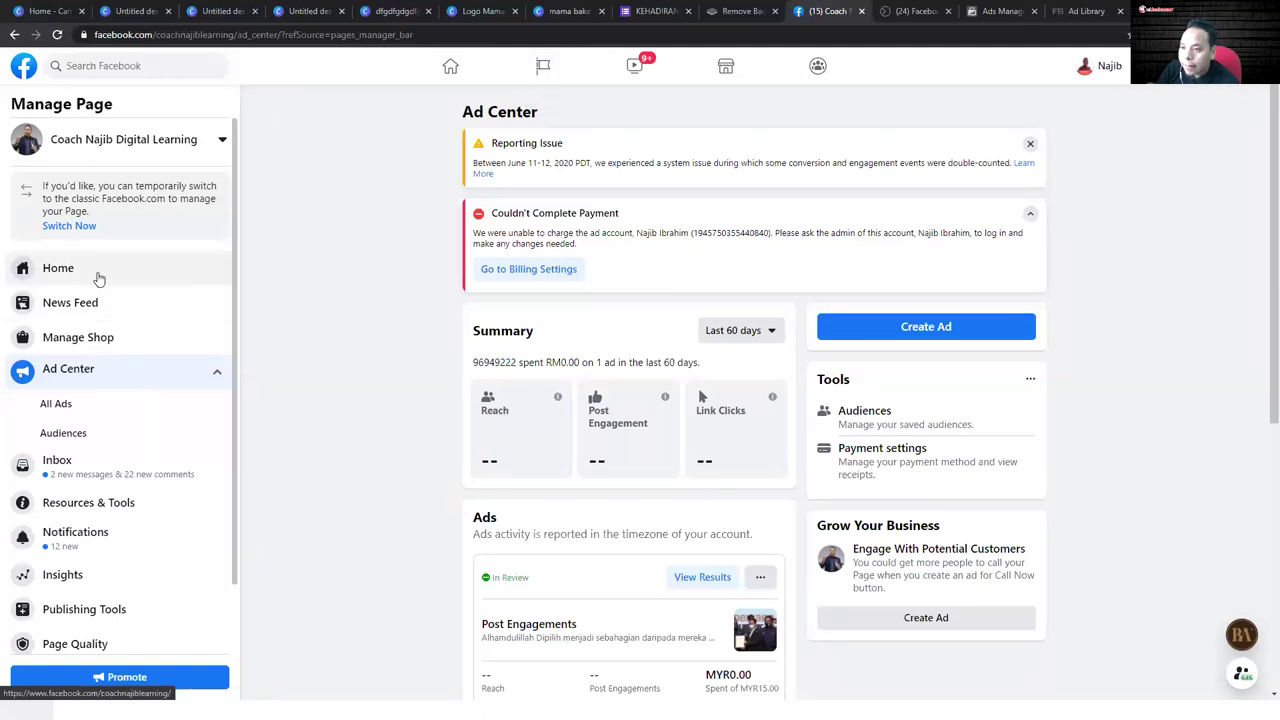
pyautogui.click(101, 278)
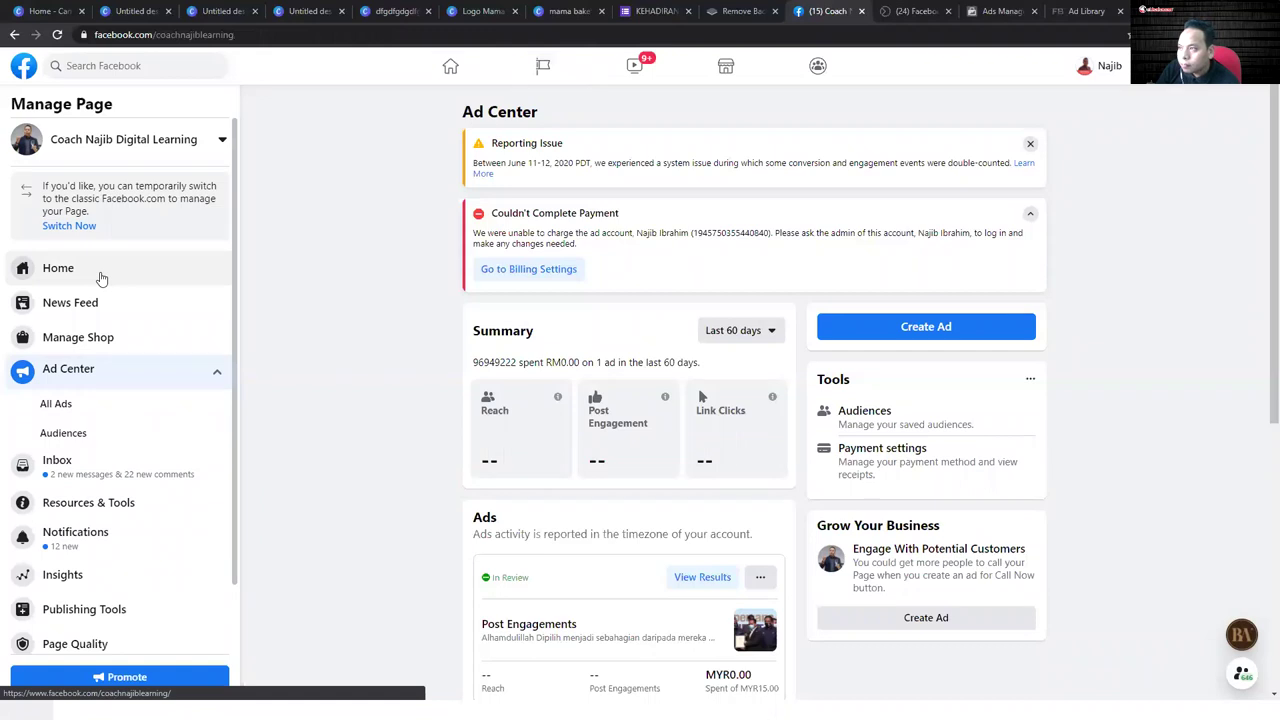
pyautogui.click(70, 280)
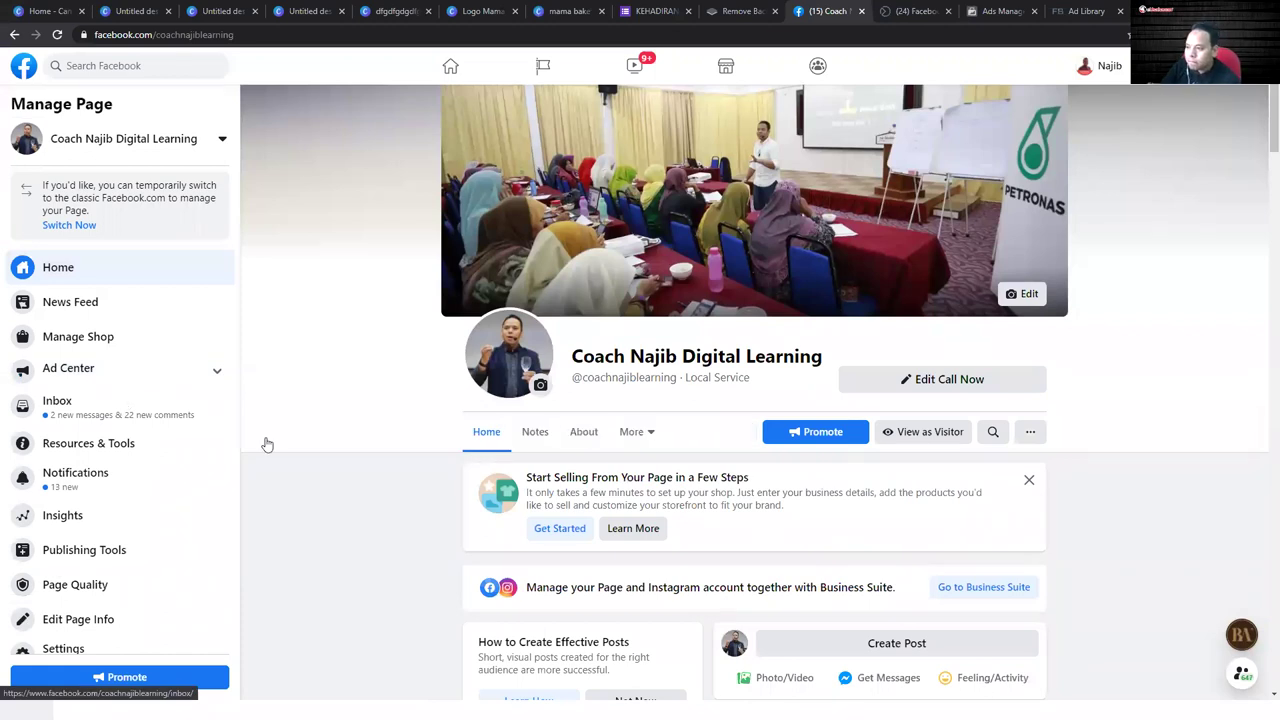
# - Look through the page's additional sections, management options and other page actions
pyautogui.click(640, 432)
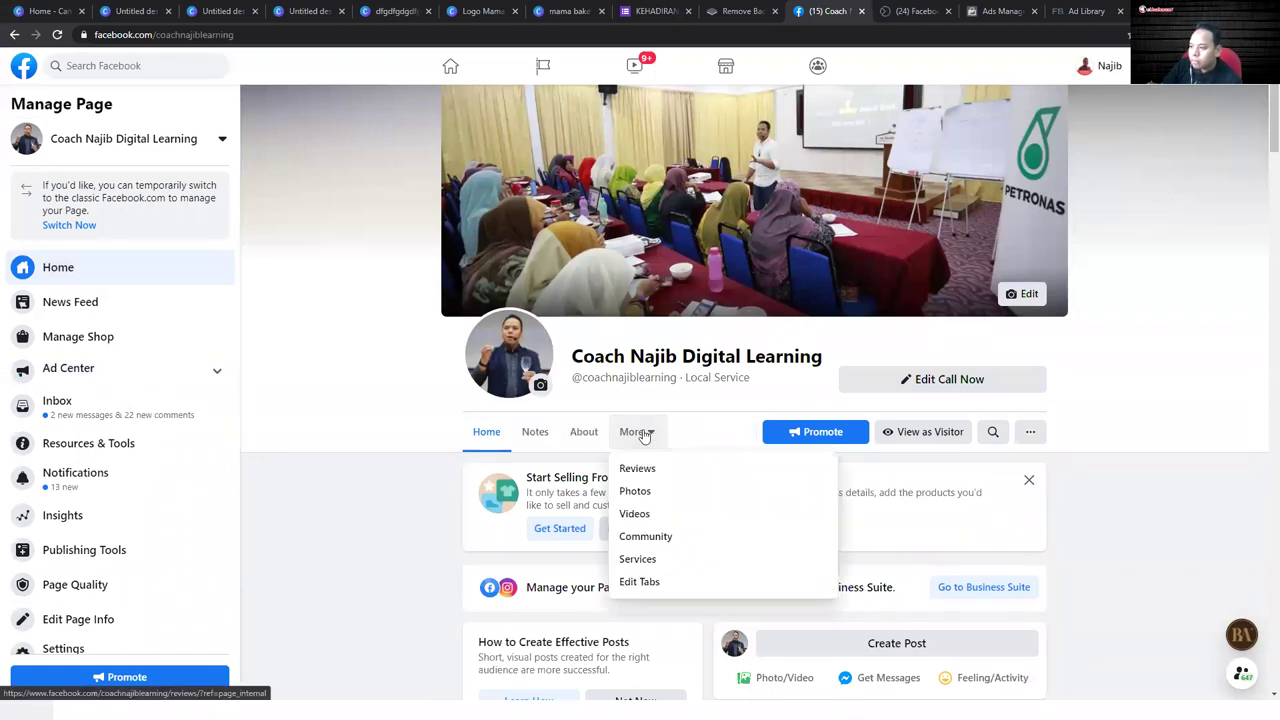
pyautogui.click(645, 435)
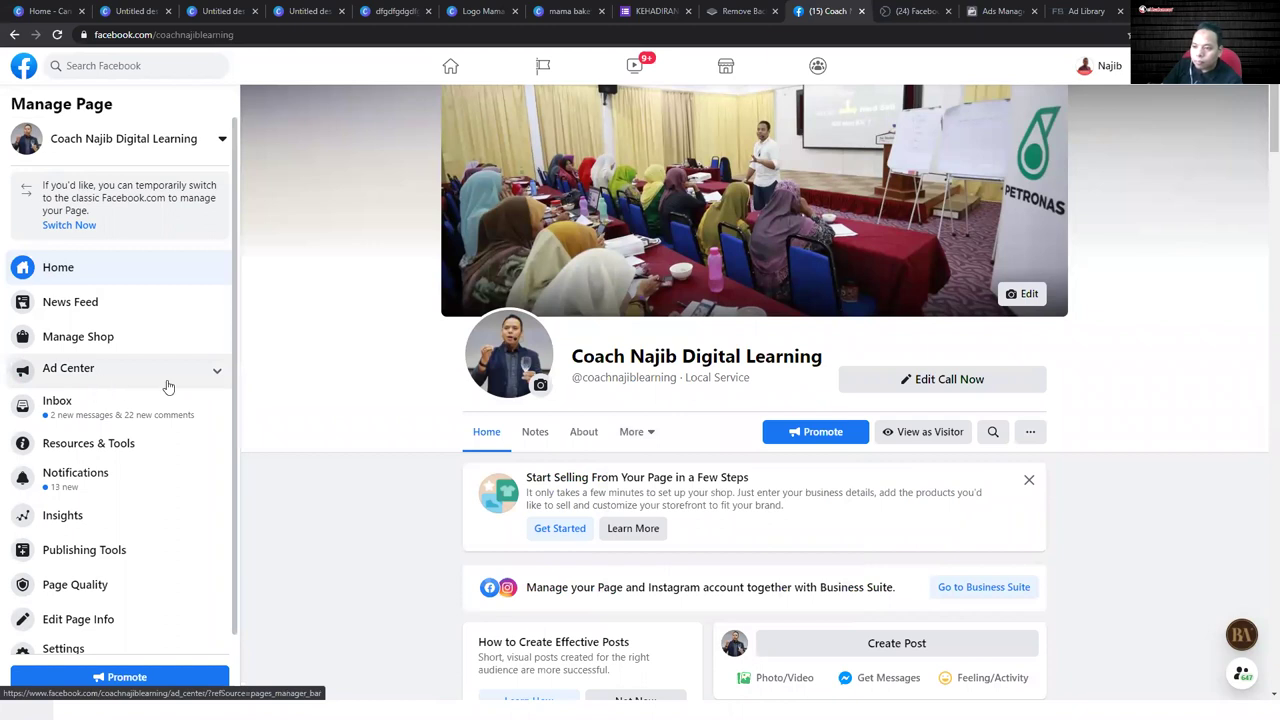
pyautogui.scroll(-1, 181, 384)
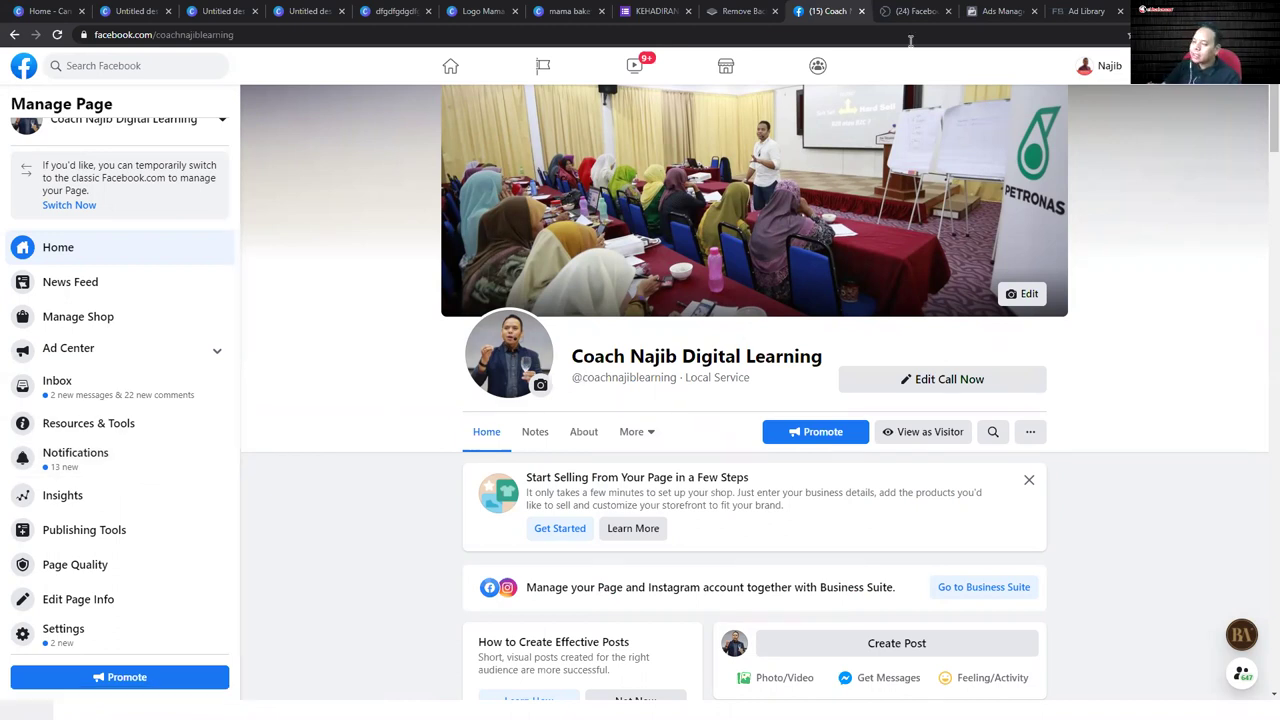
pyautogui.scroll(1, 180, 255)
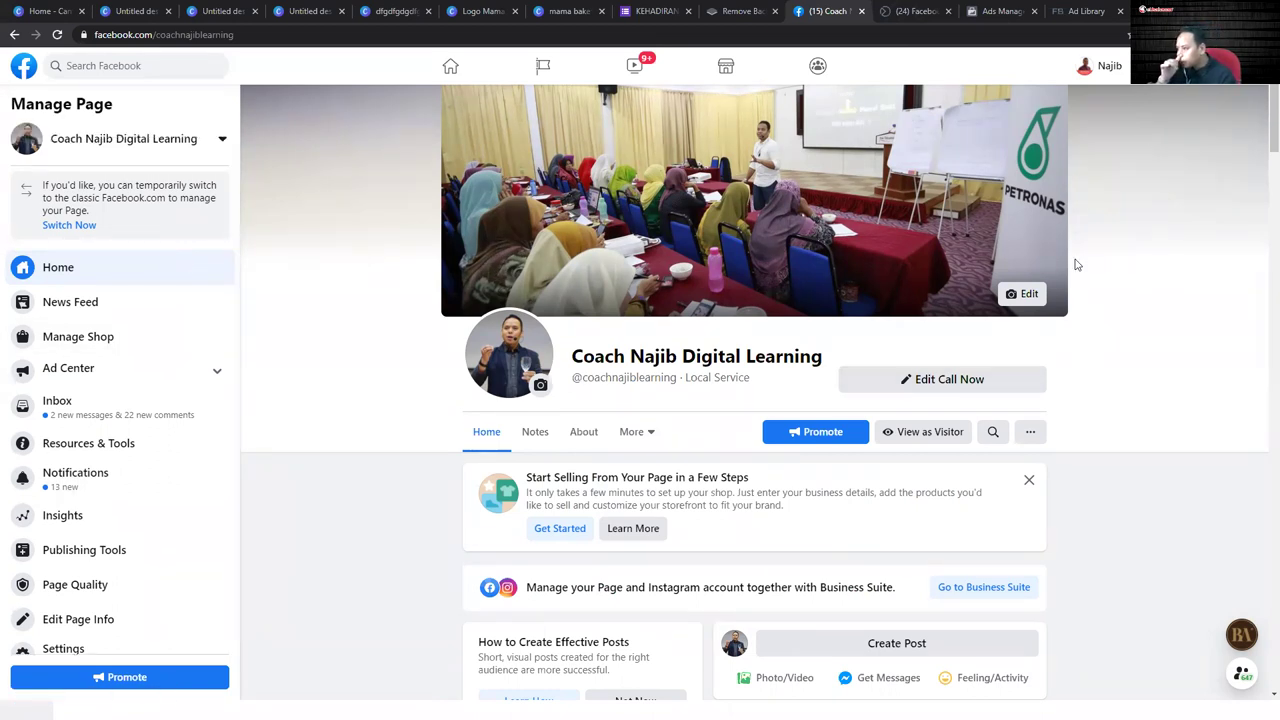
pyautogui.click(1030, 433)
pyautogui.click(1030, 440)
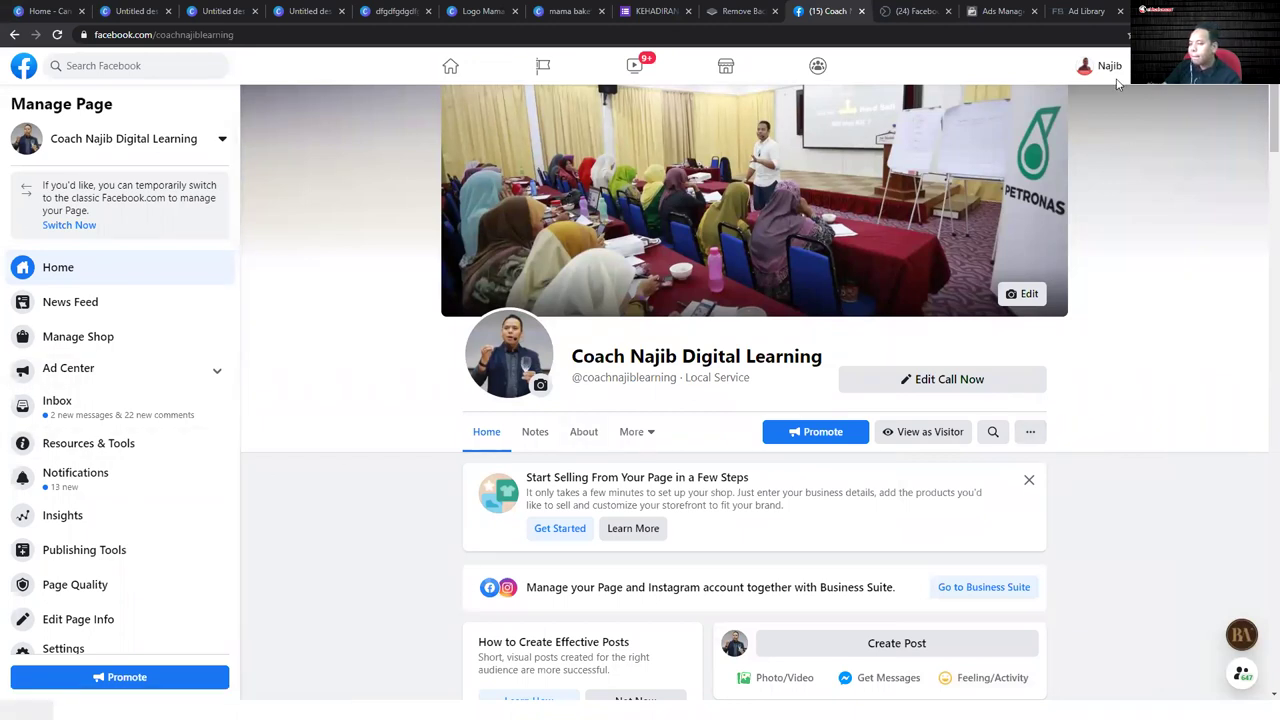
# - Open the Facebook home feed in a new browser tab and switch to it
pyautogui.rightClick(450, 67)
pyautogui.click(511, 76)
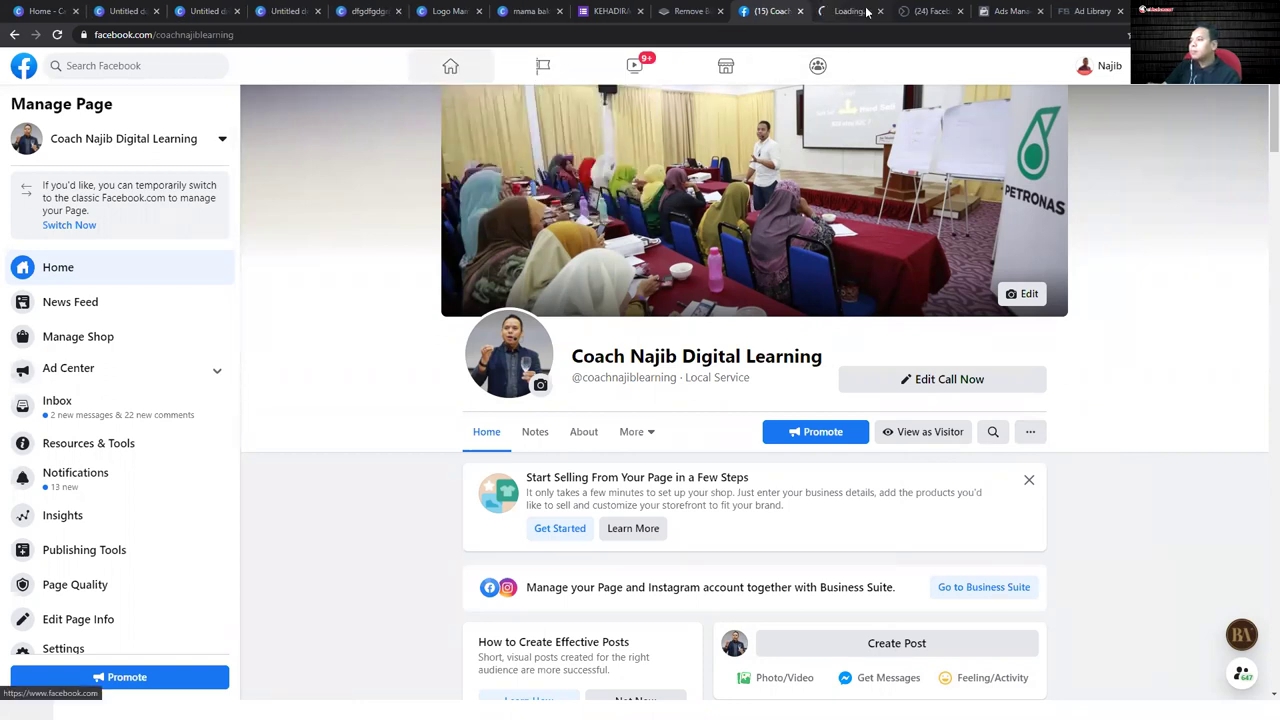
pyautogui.click(852, 12)
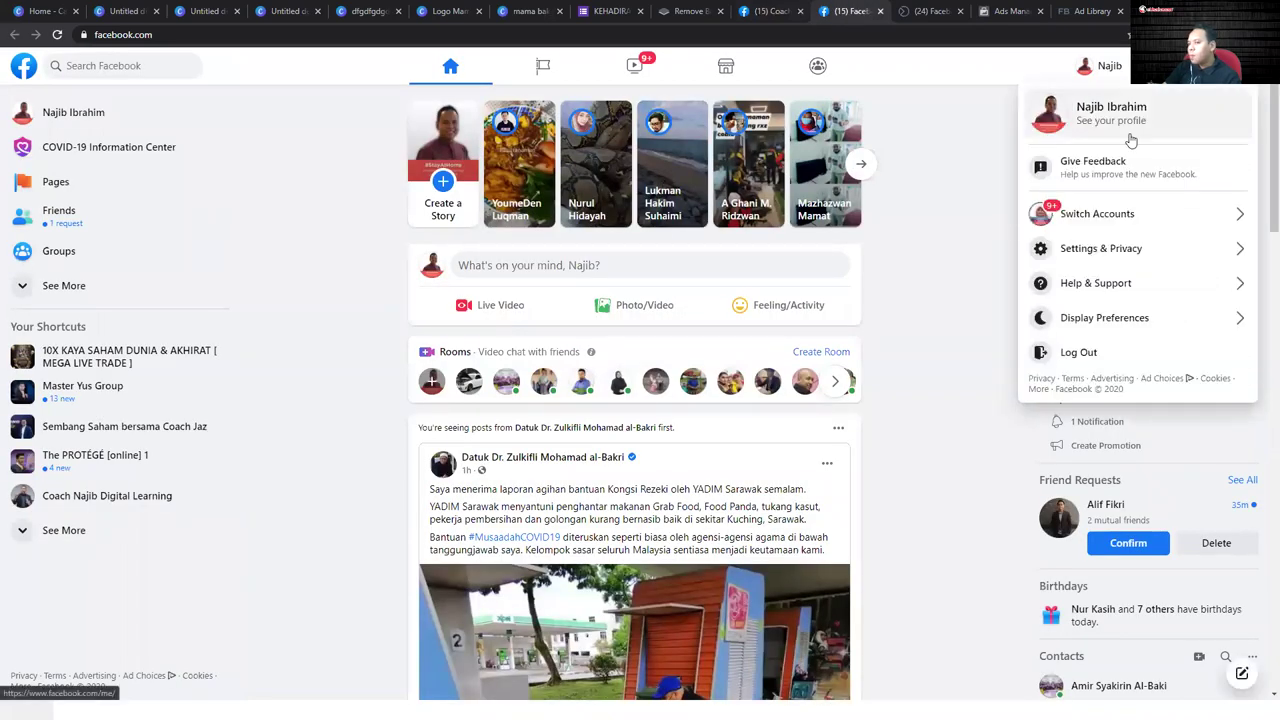
# - Expand the home feed's shortcut list, open Ads Manager, and switch to the business ad account listed just below Brainergy
pyautogui.click(66, 287)
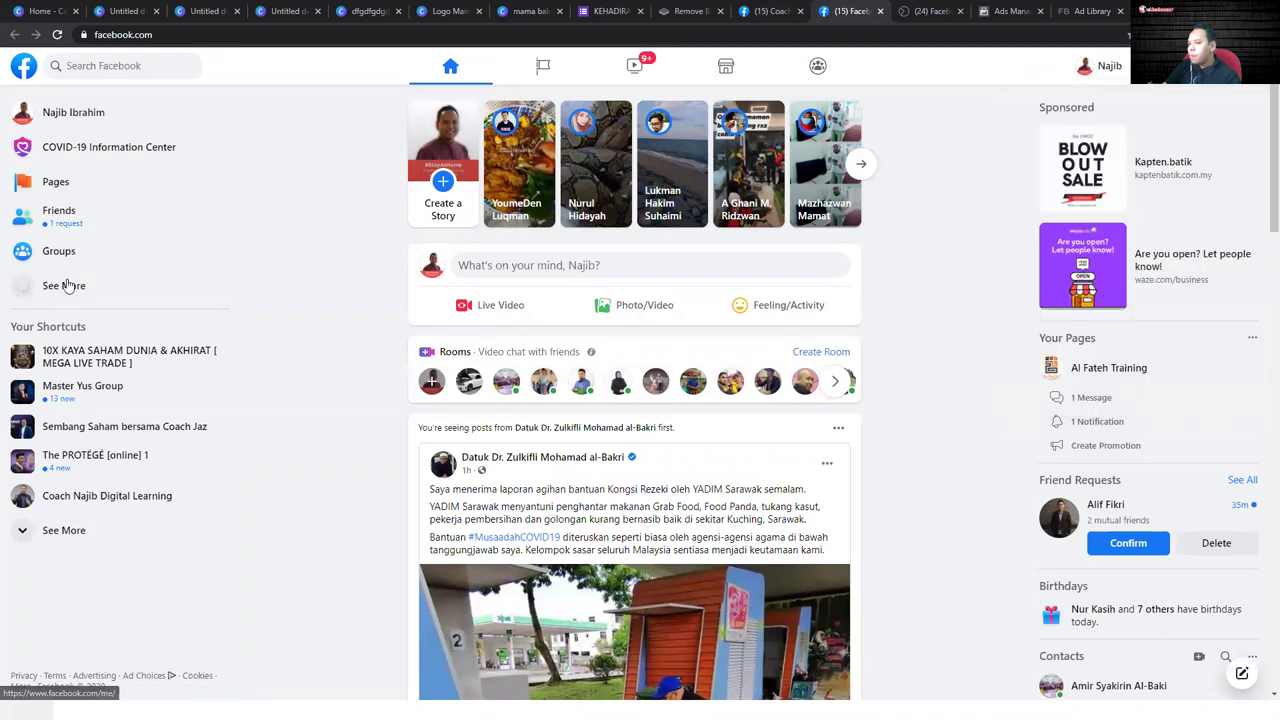
pyautogui.click(58, 290)
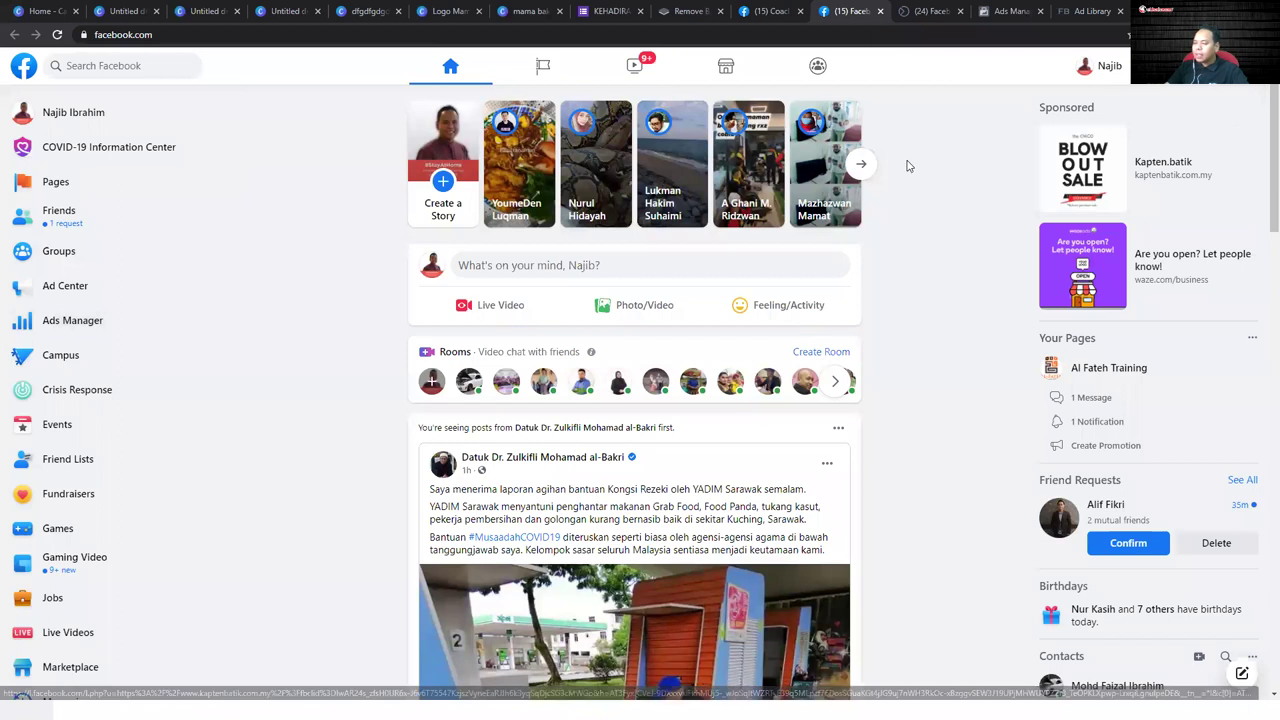
pyautogui.click(50, 328)
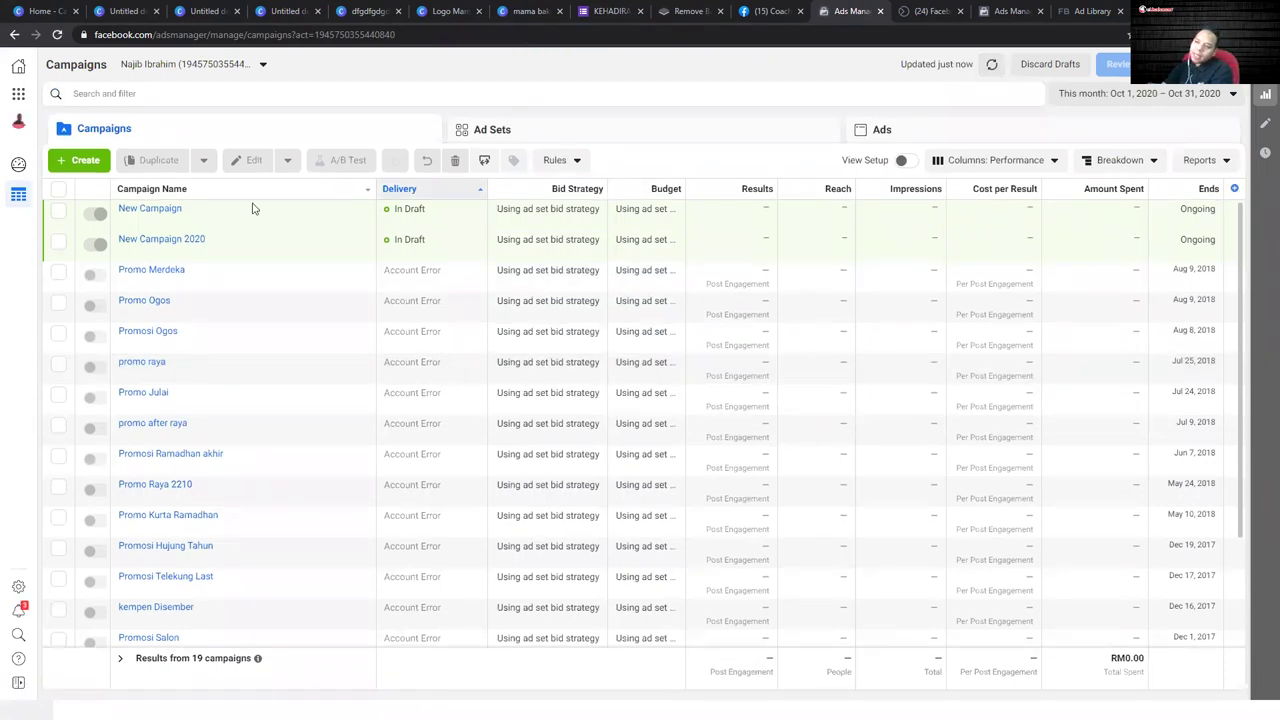
pyautogui.moveTo(35, 152)
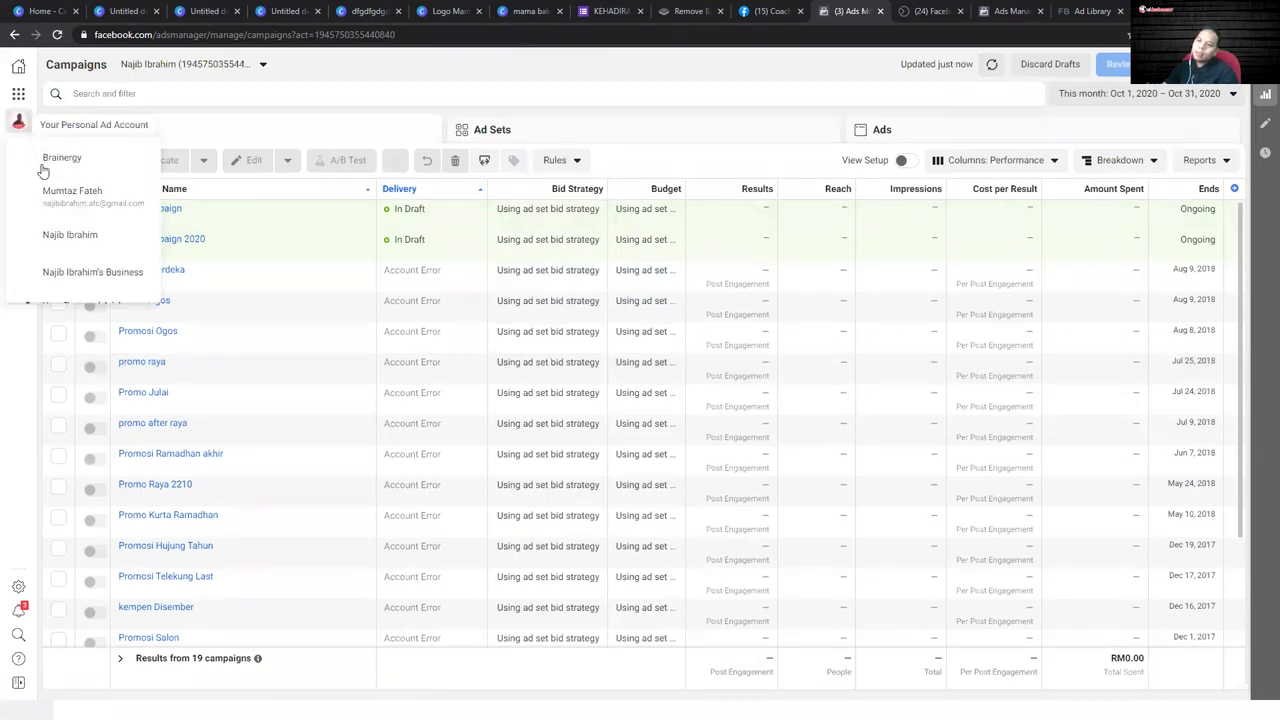
pyautogui.click(79, 195)
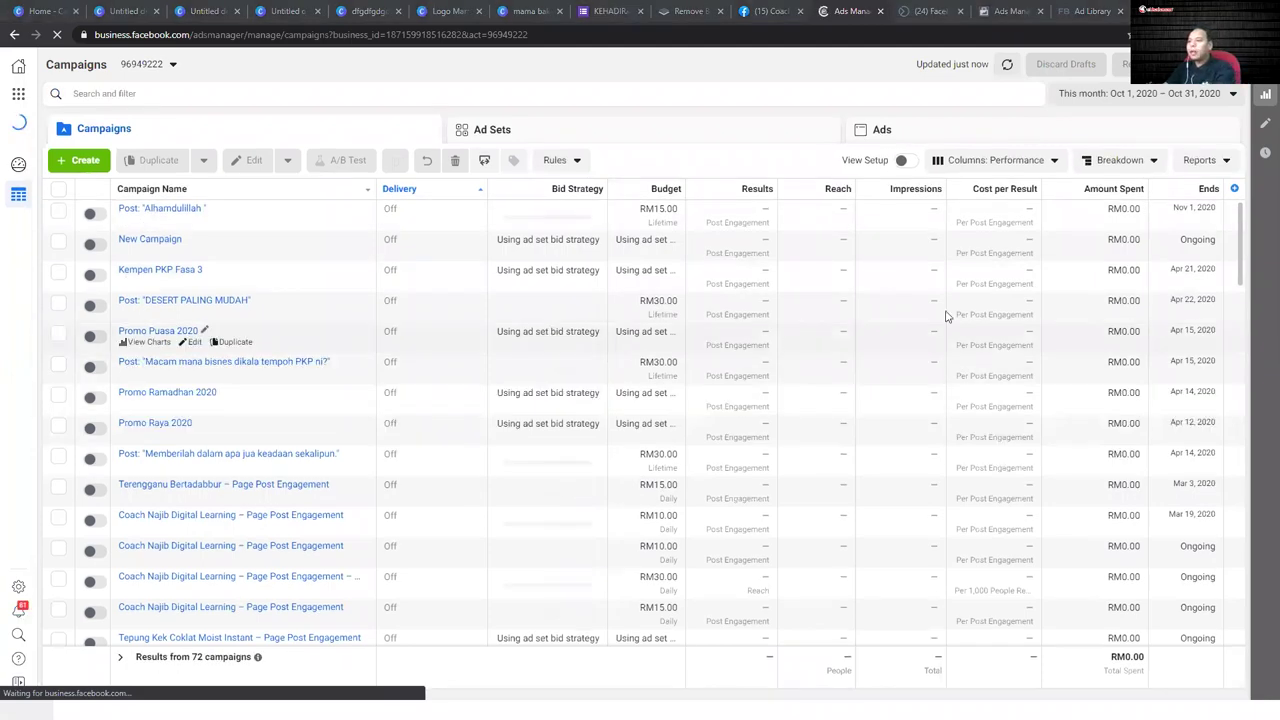
# - Switch to the PowerPoint slide show and review the Facebook Ads creation slides covering objective, campaign name, audience, location, gender, saved audience and placement
pyautogui.hotkey('alt', 'Tab')
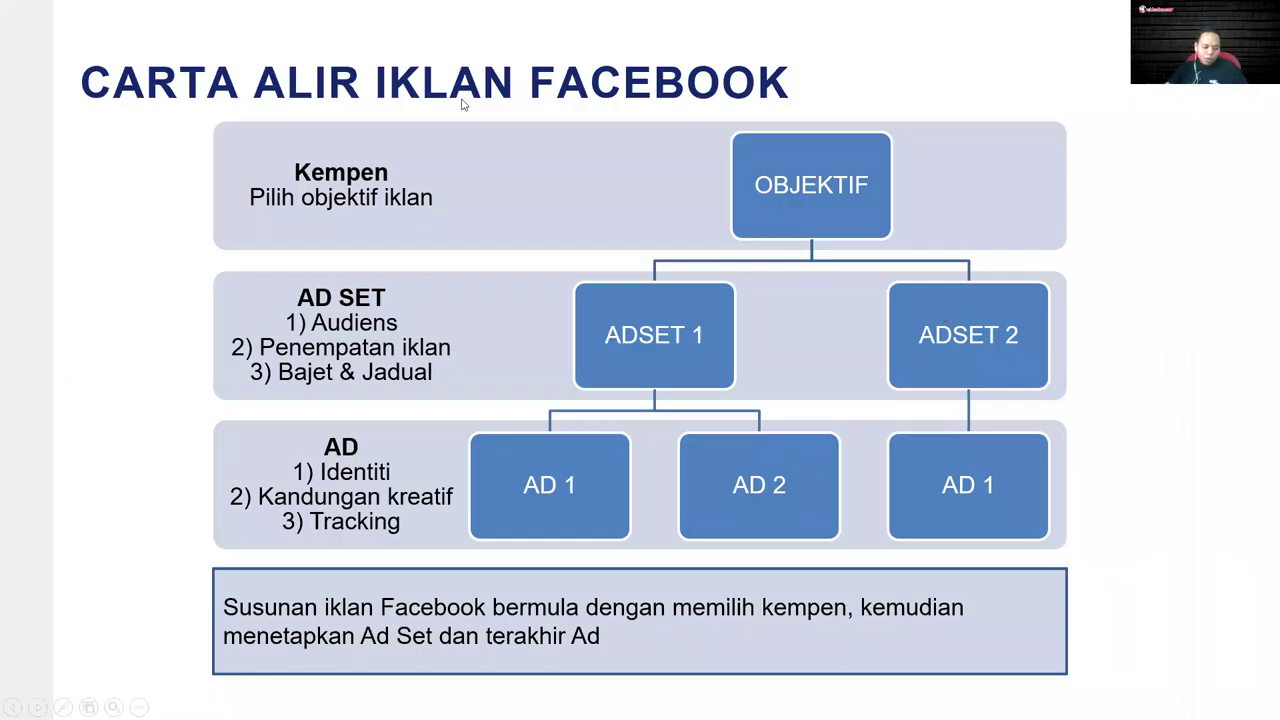
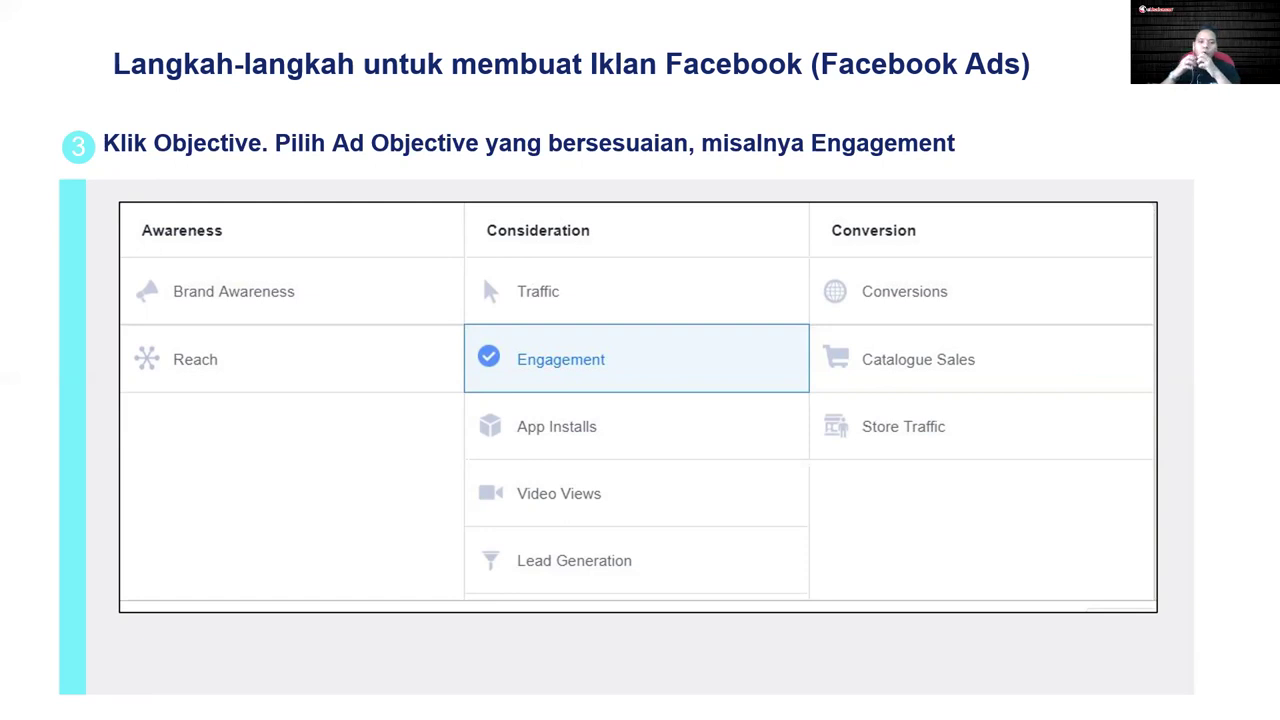
pyautogui.press('Right')
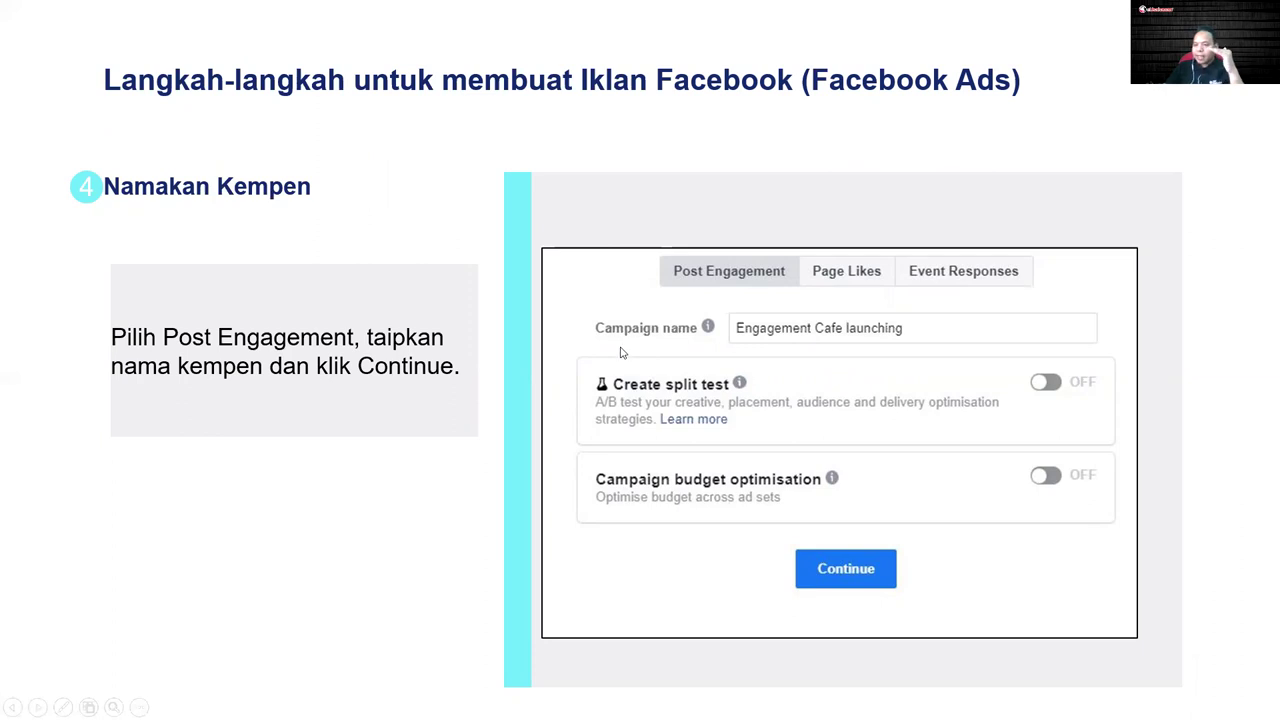
pyautogui.click(376, 277)
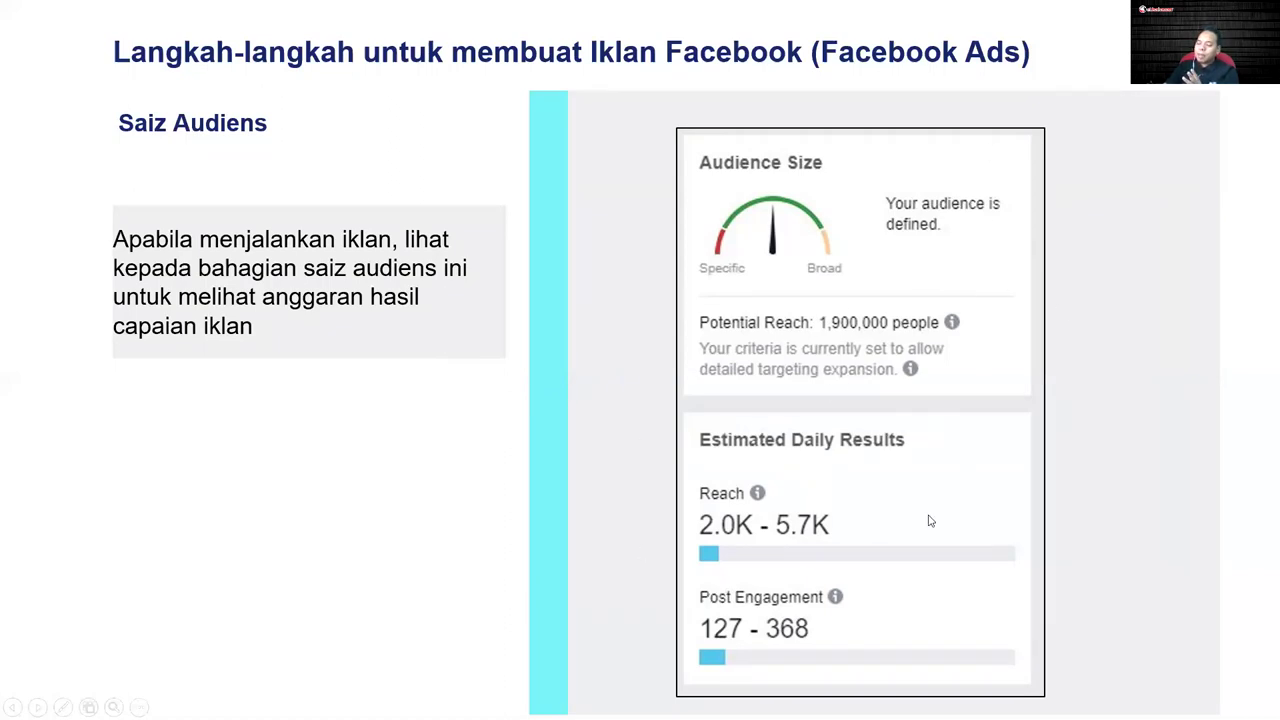
pyautogui.click(824, 464)
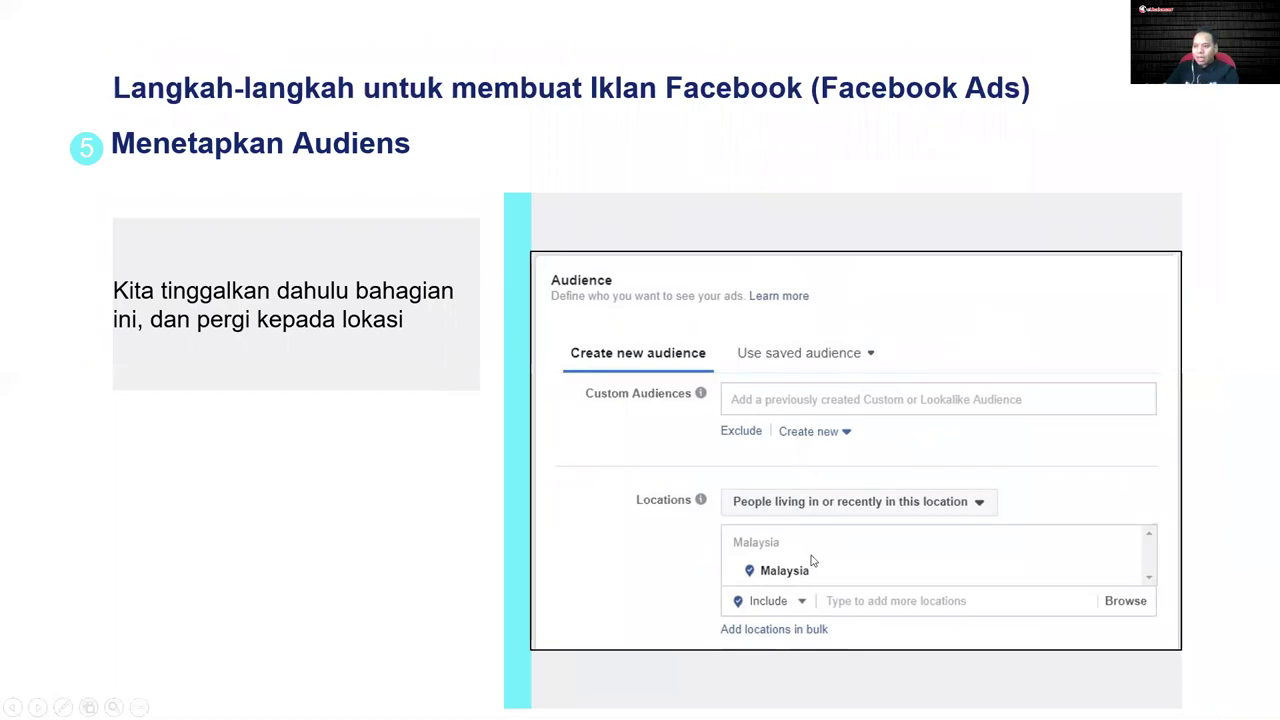
pyautogui.press('Right')
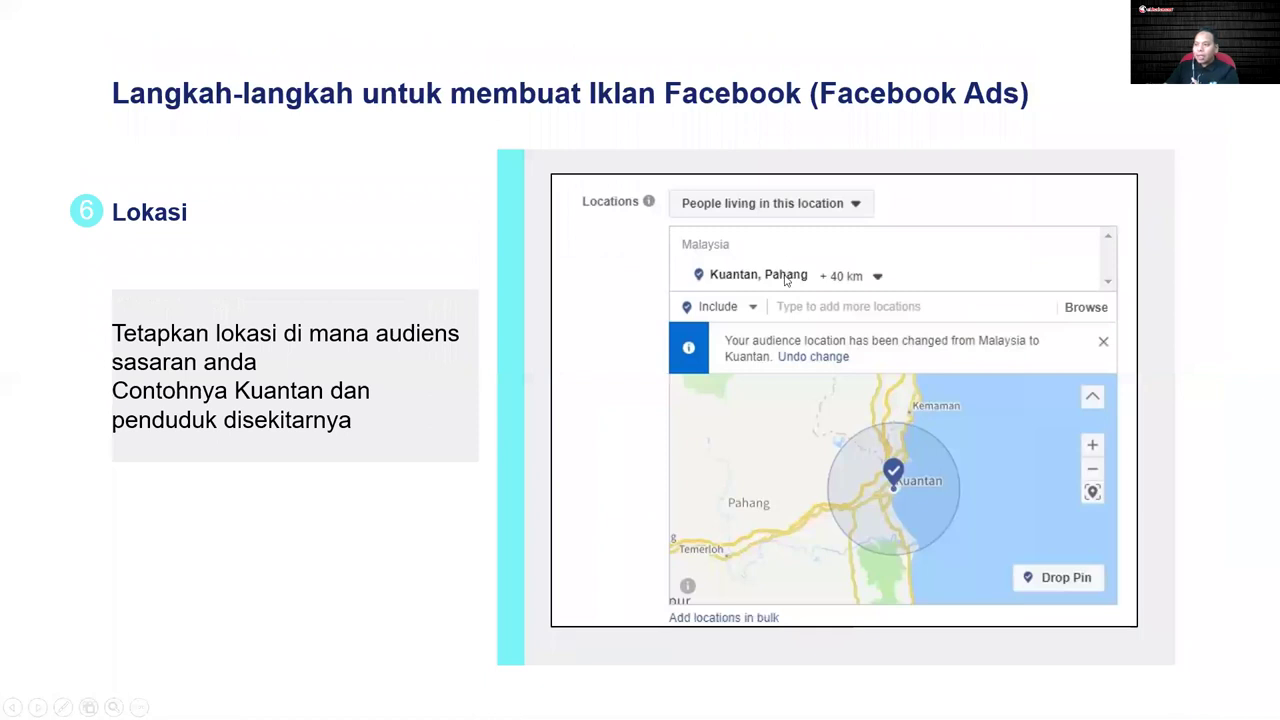
pyautogui.press('Right')
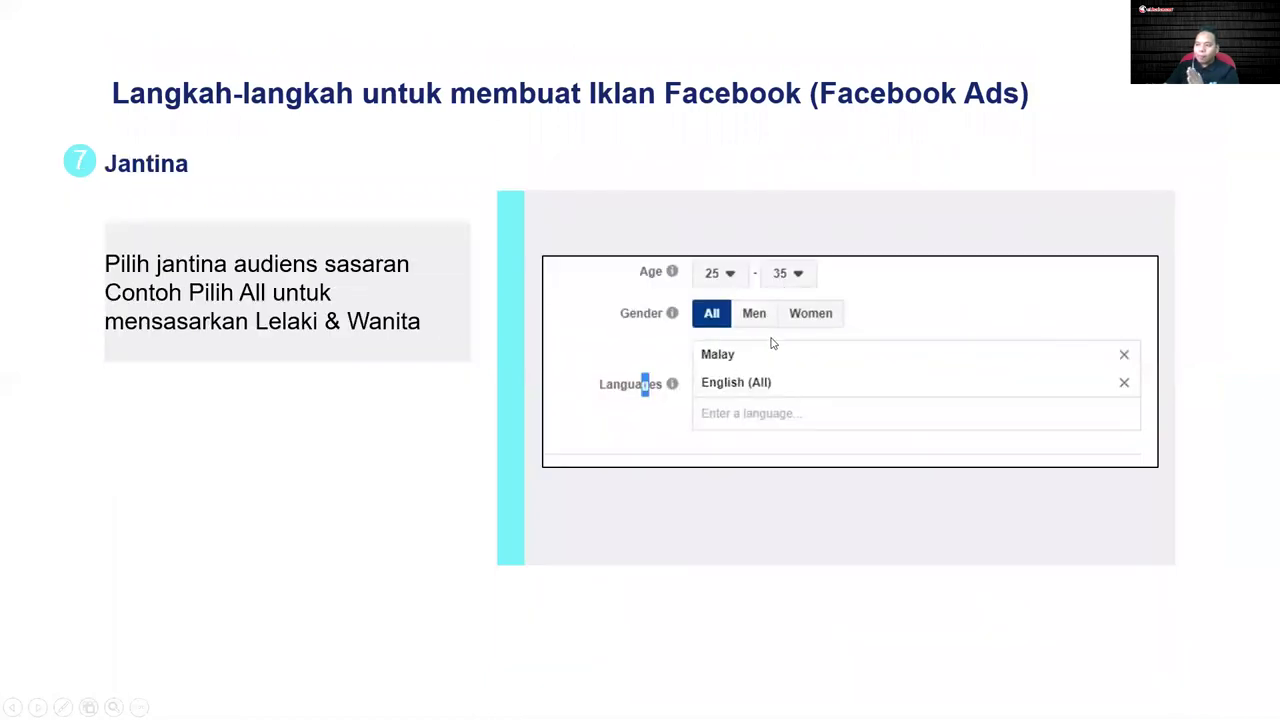
pyautogui.press('Right')
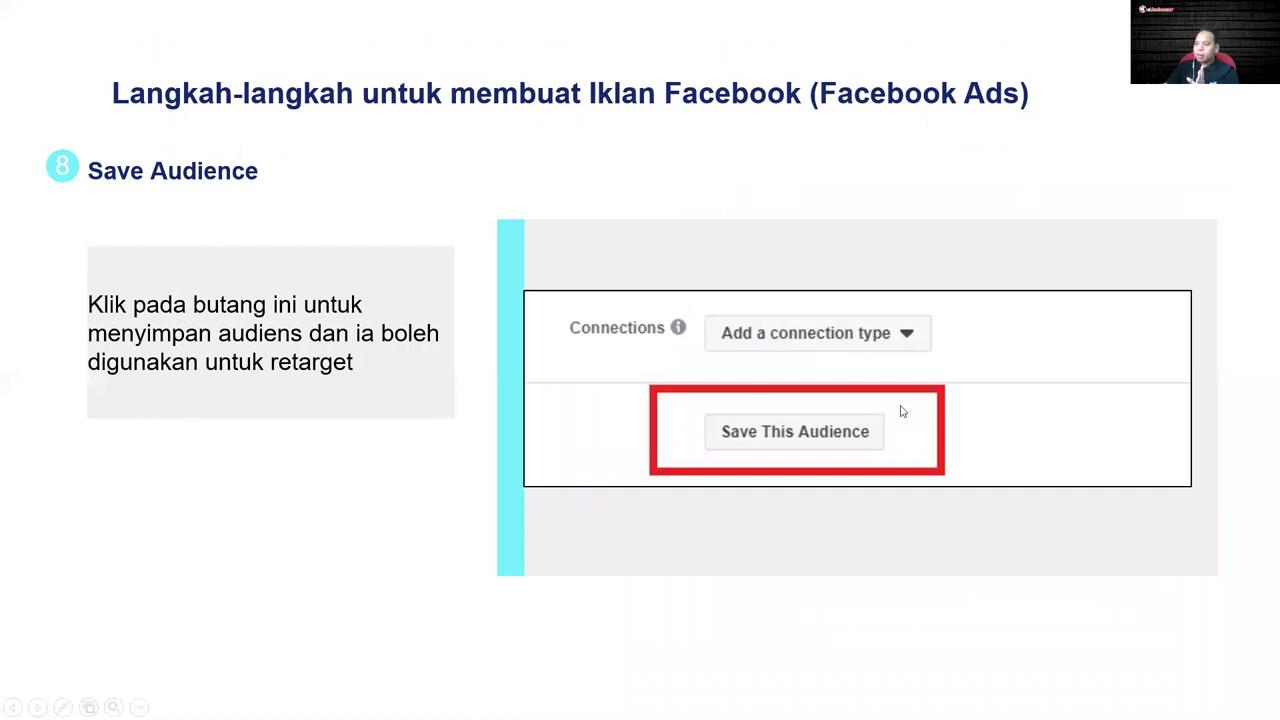
pyautogui.press('Right')
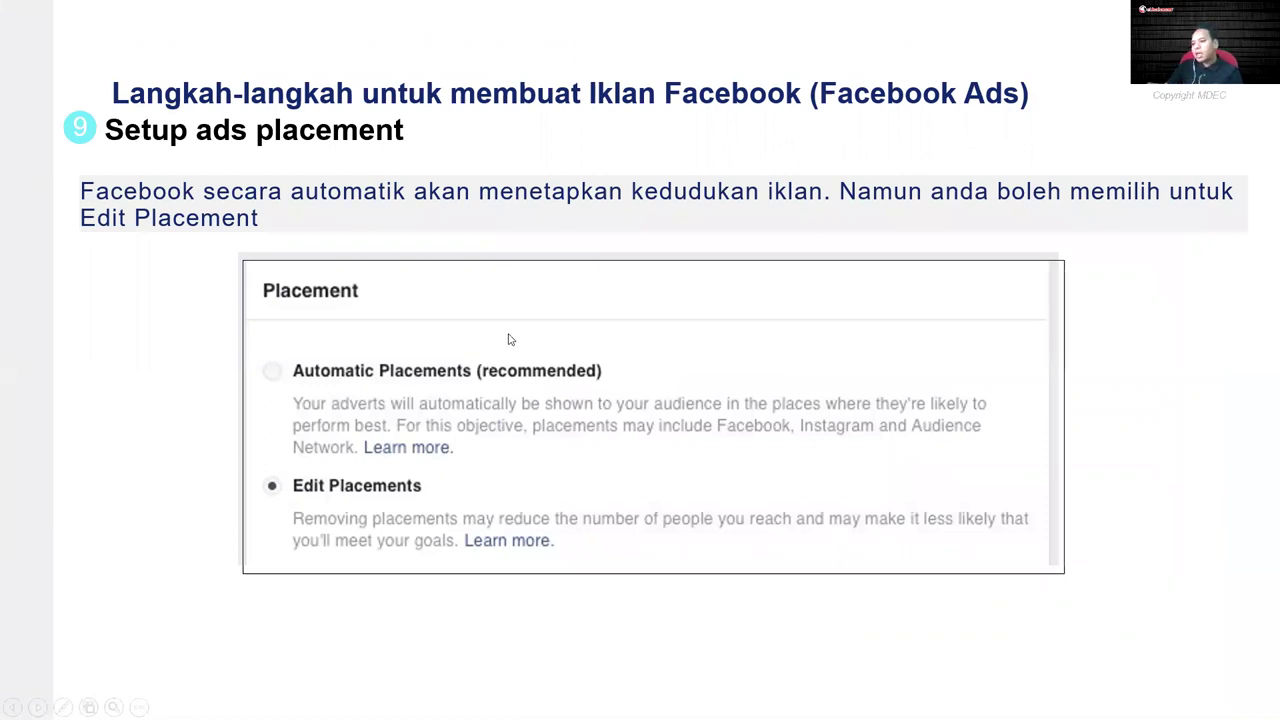
pyautogui.press('Left')
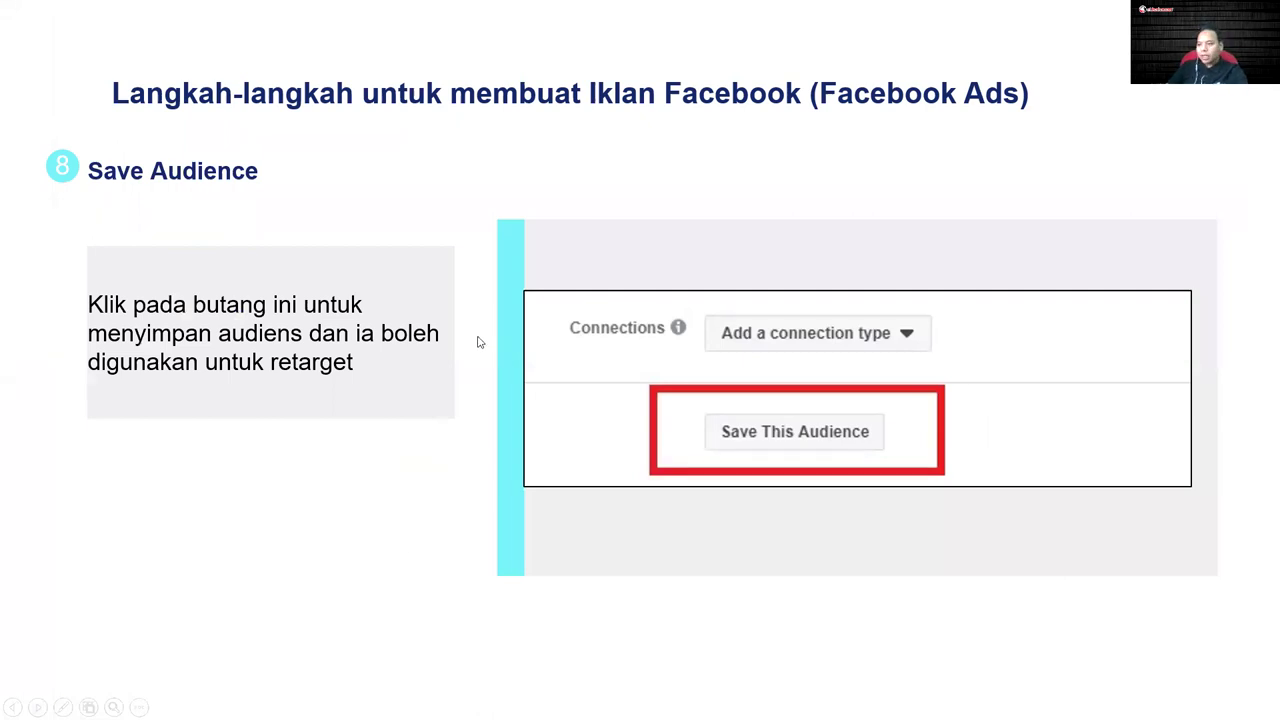
# - Switch from the slide show back to the Ads Manager campaign list in Chrome
pyautogui.hotkey('alt', 'Tab')
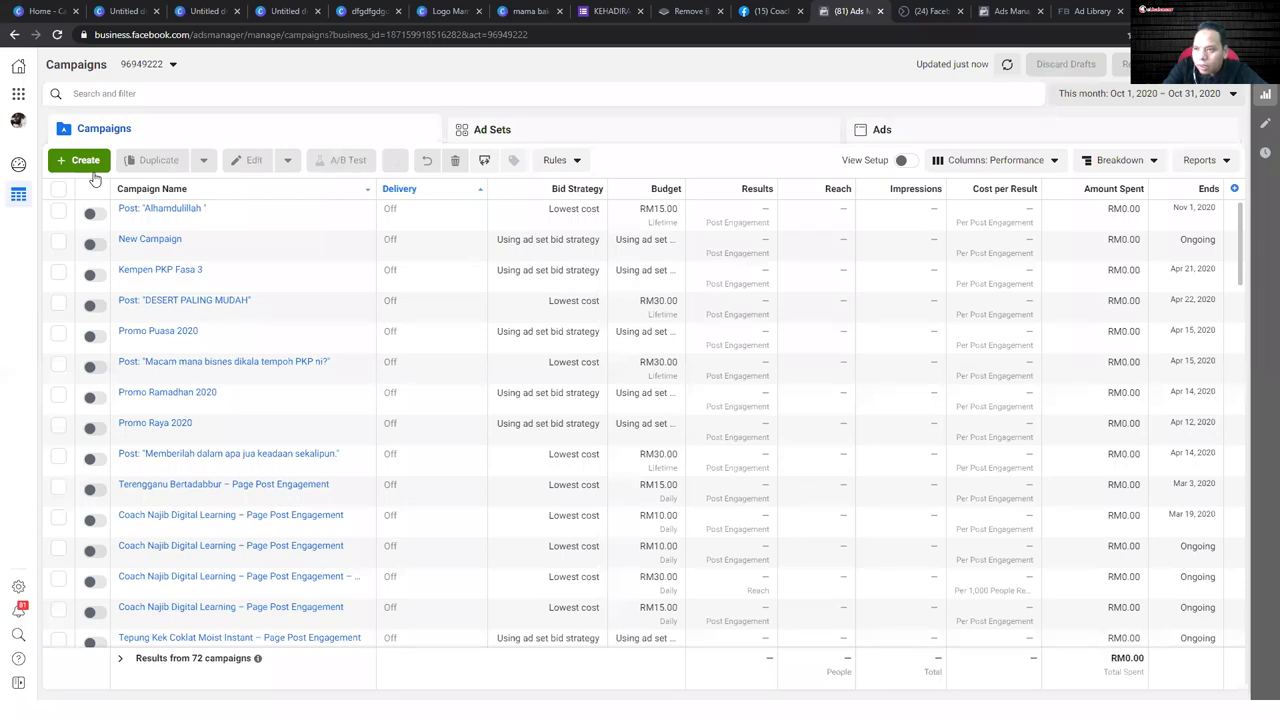
pyautogui.press('super+Tab')
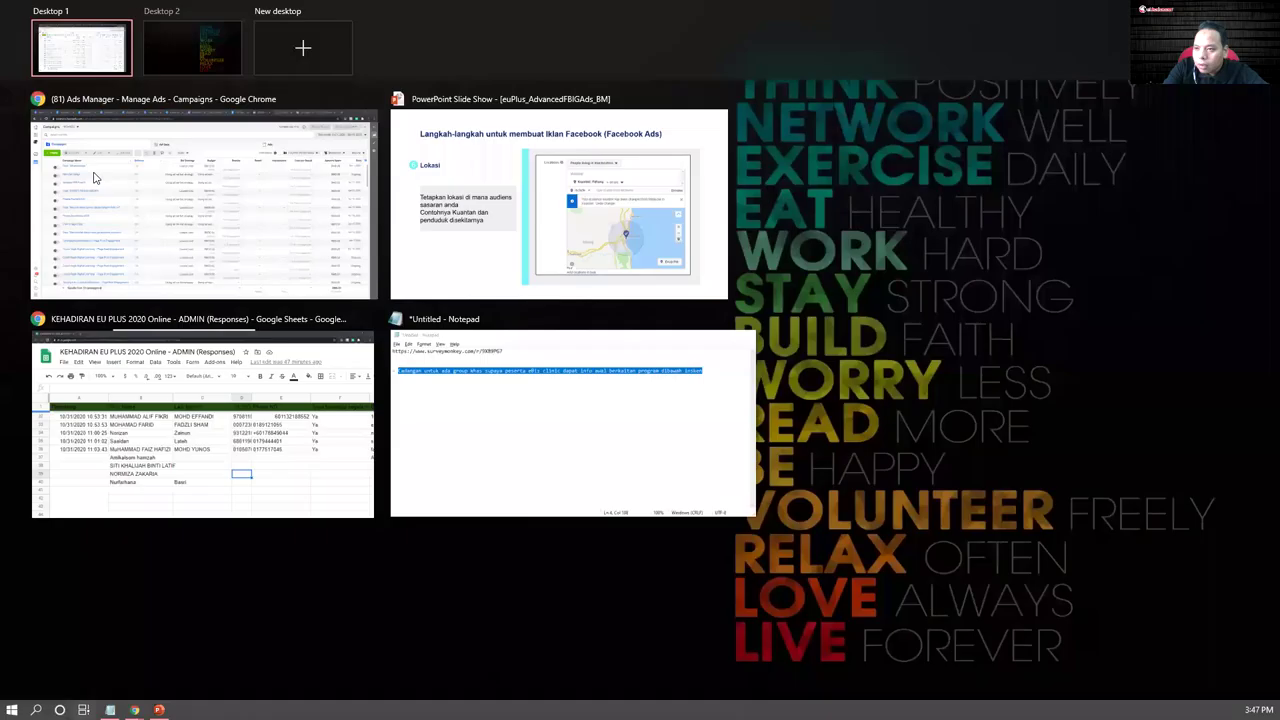
pyautogui.click(95, 178)
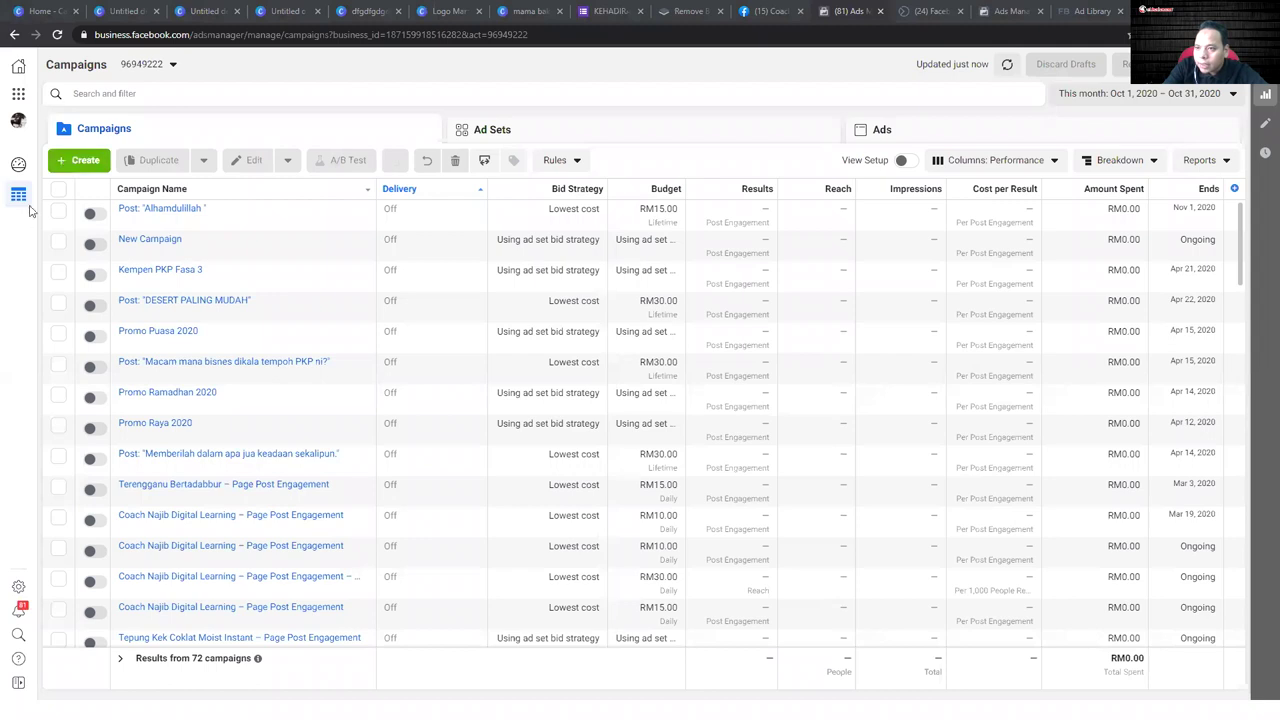
# - Start creating a new campaign in Ads Manager and step the slide show back from the audience slide
pyautogui.hotkey('ctrl', '+')
pyautogui.hotkey('ctrl', '+')
pyautogui.hotkey('ctrl', '+')
pyautogui.hotkey('ctrl', '+')
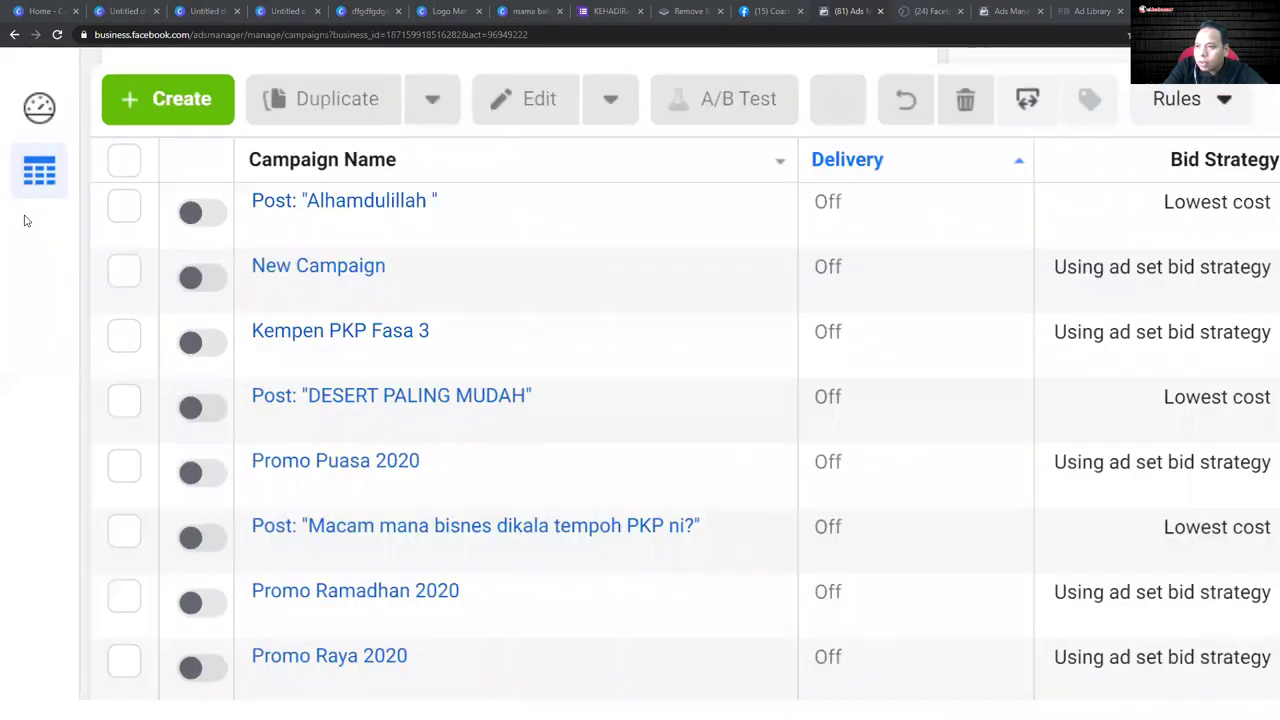
pyautogui.scroll(2, 29, 218)
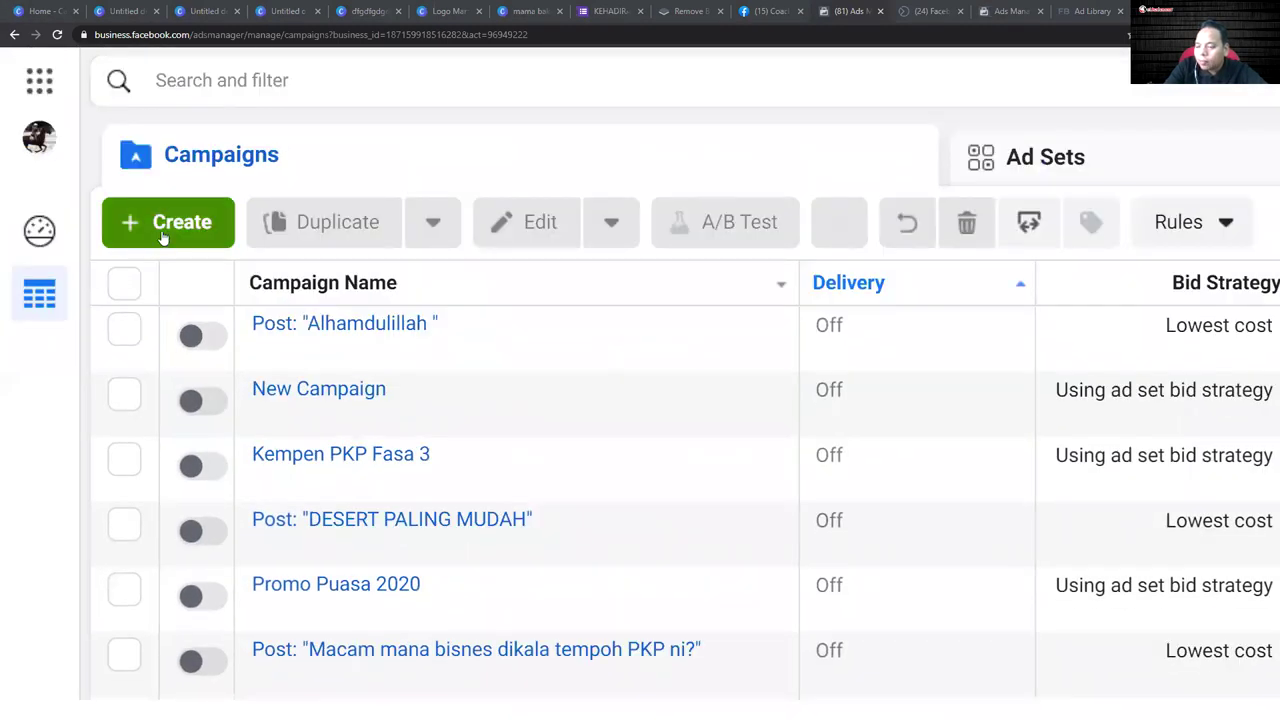
pyautogui.hotkey('ctrl', '-')
pyautogui.hotkey('ctrl', '-')
pyautogui.hotkey('ctrl', '-')
pyautogui.hotkey('ctrl', '-')
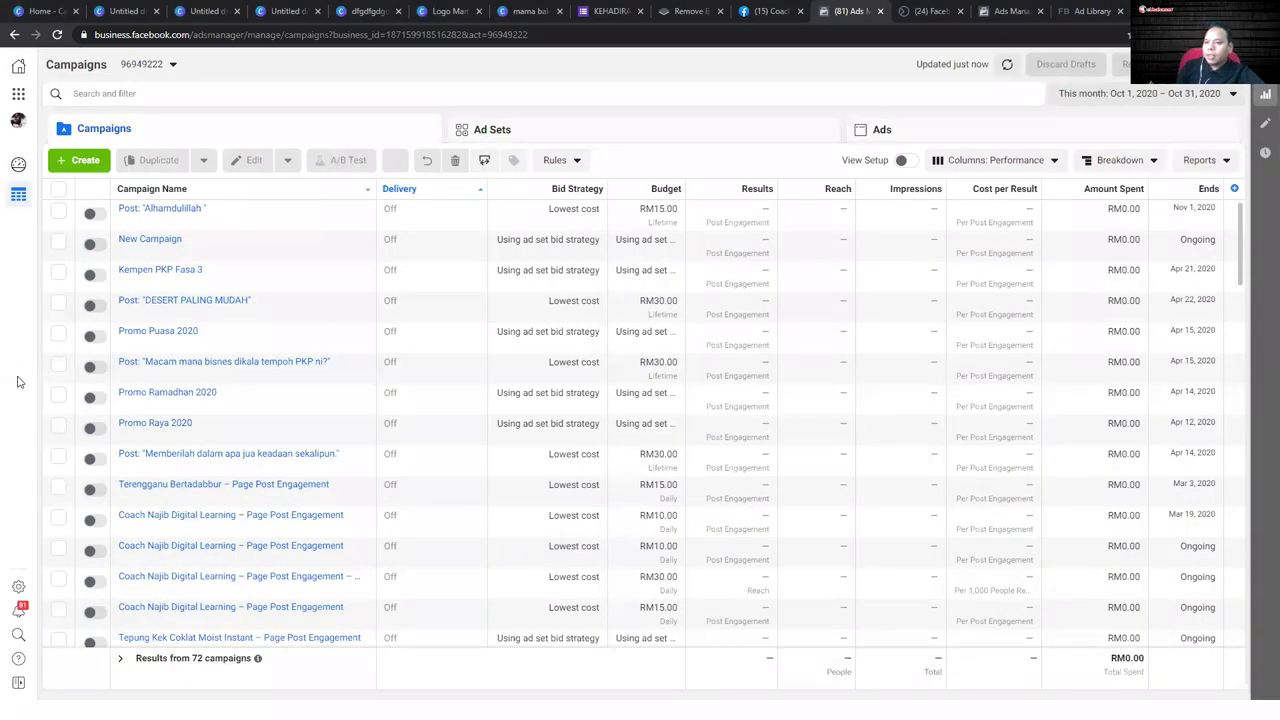
pyautogui.click(80, 160)
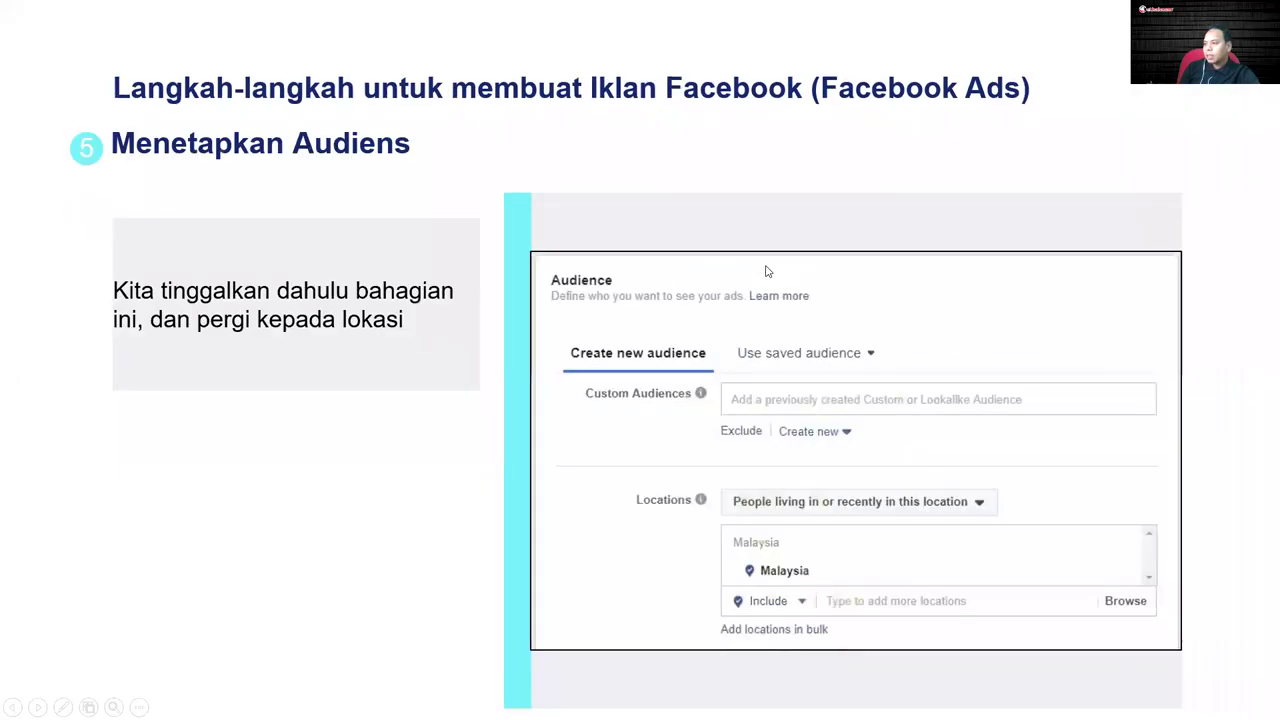
pyautogui.press('Left')
pyautogui.press('Left')
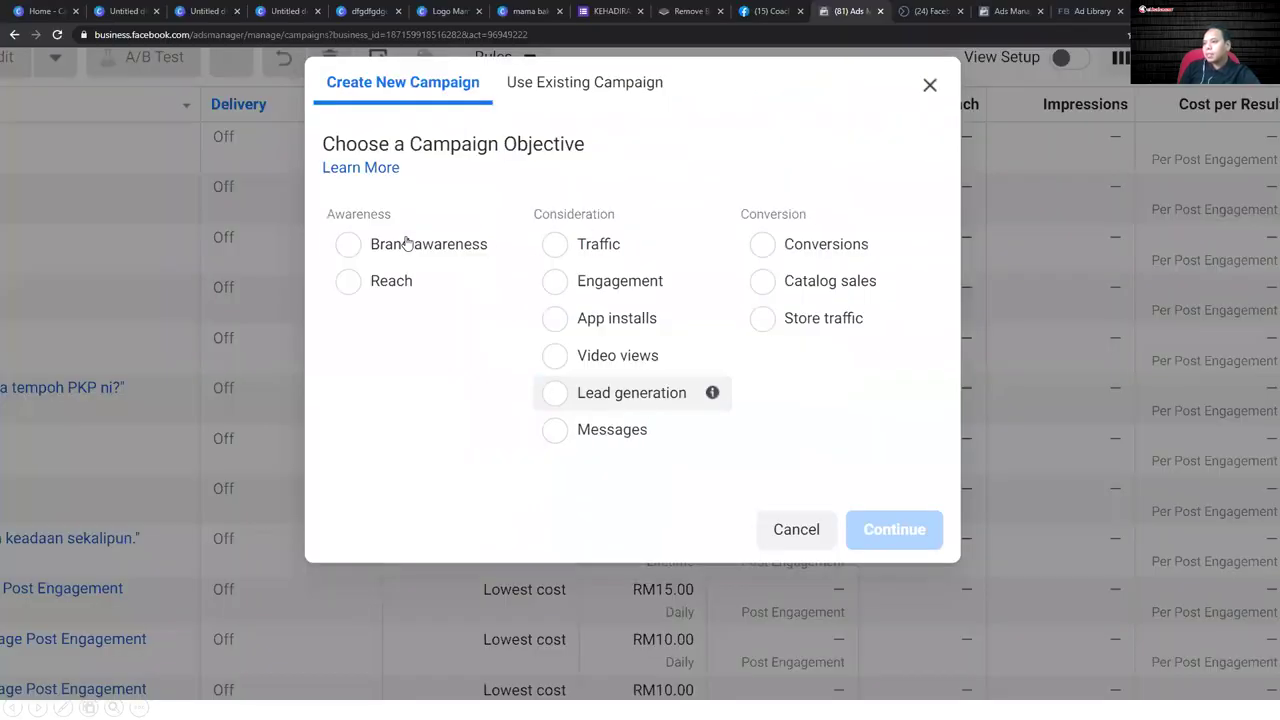
# - Read the descriptions of the awareness, consideration and conversion objectives and select Engagement as the new campaign's objective
pyautogui.moveTo(711, 364)
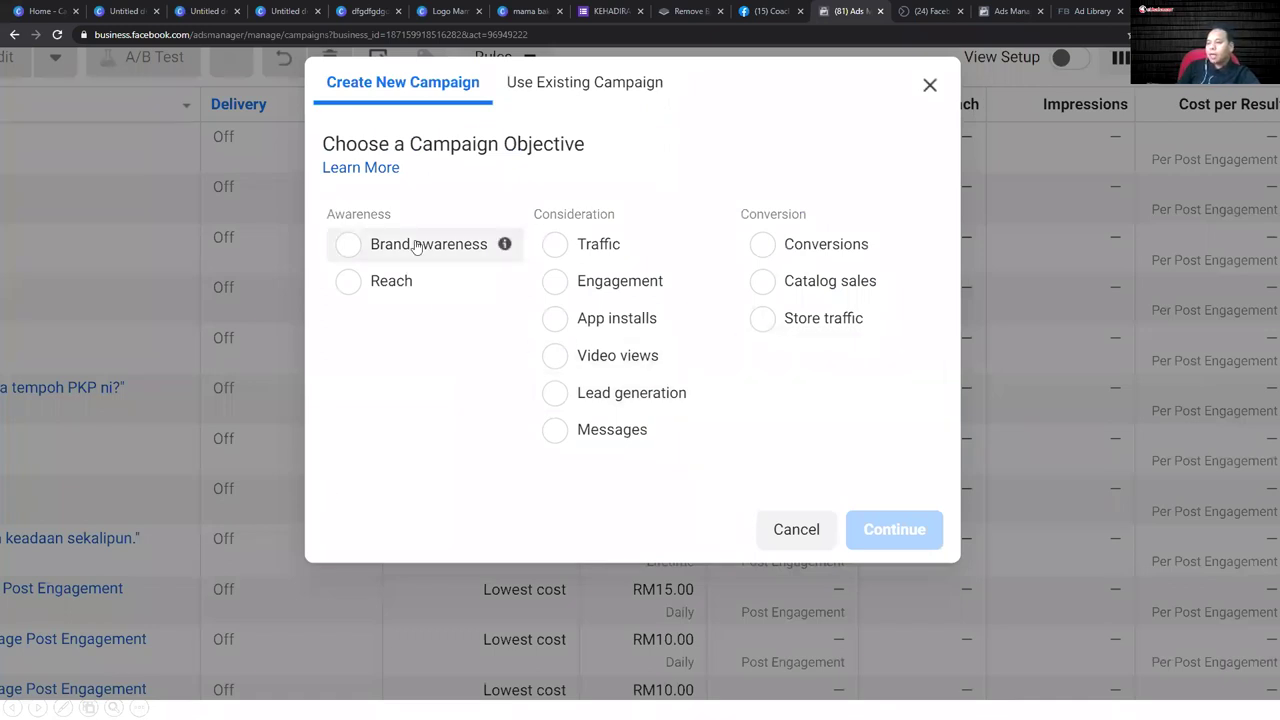
pyautogui.moveTo(504, 250)
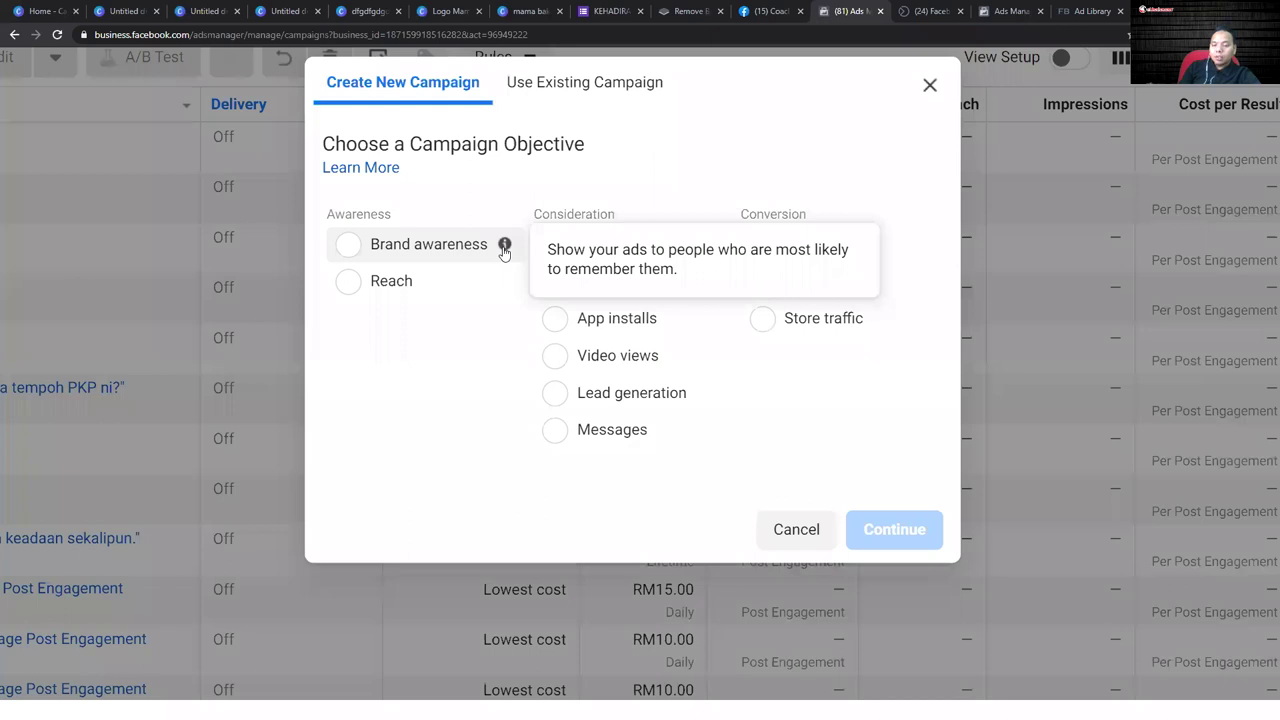
pyautogui.moveTo(505, 283)
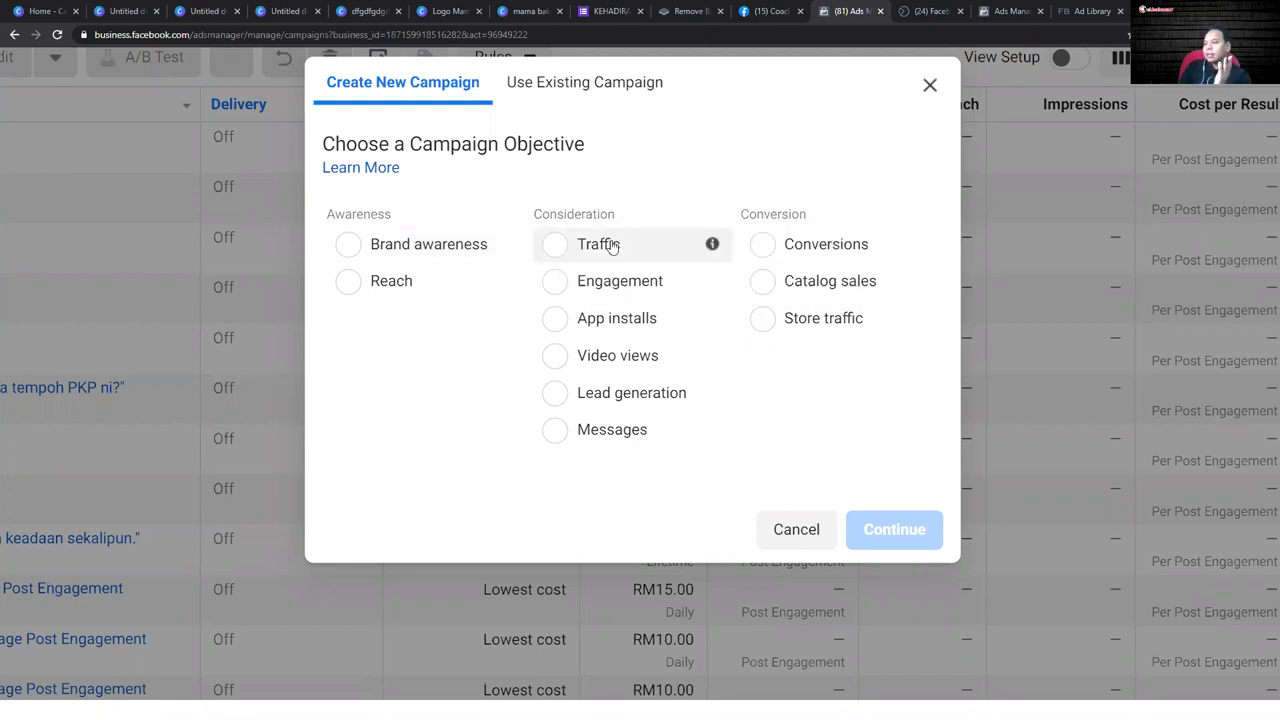
pyautogui.moveTo(712, 248)
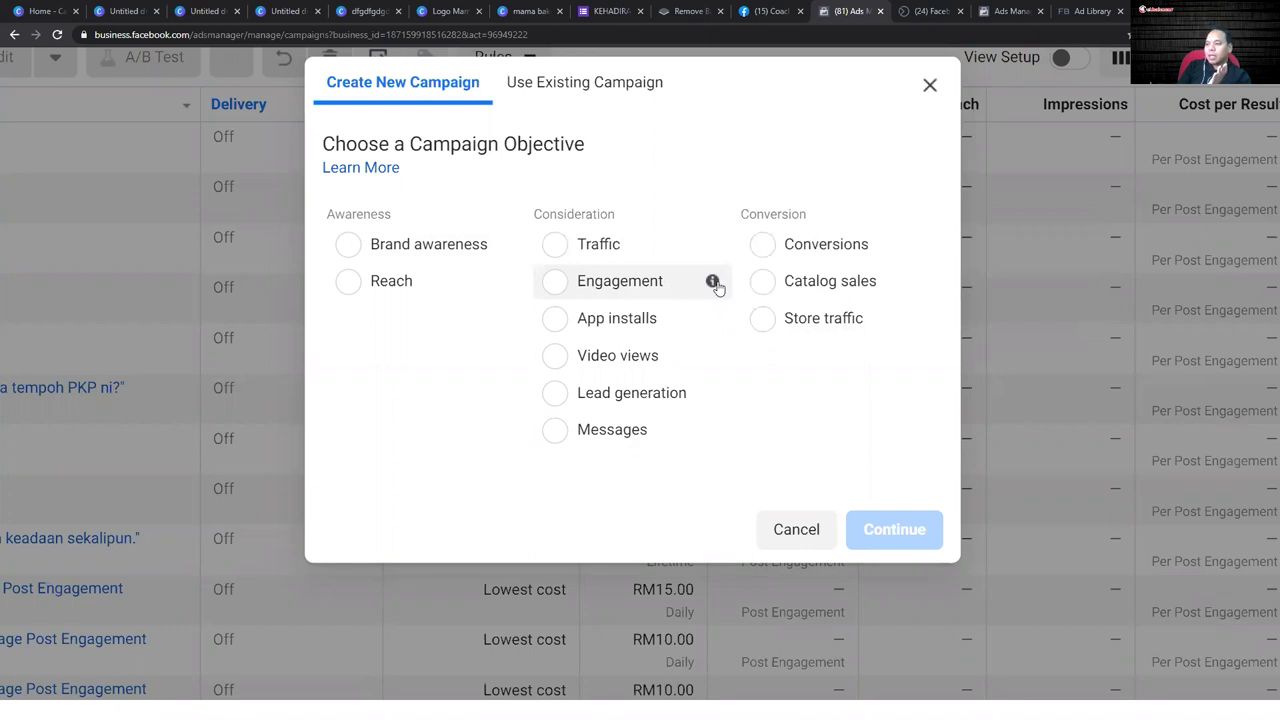
pyautogui.moveTo(714, 283)
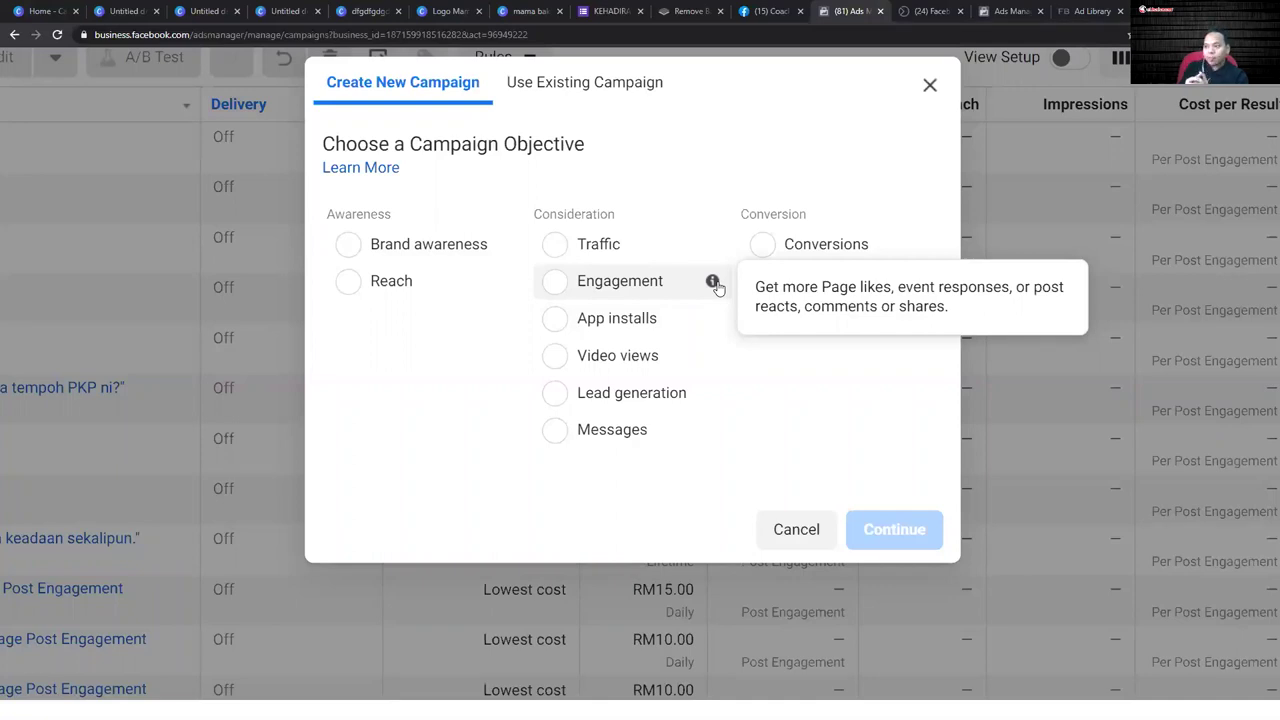
pyautogui.moveTo(714, 320)
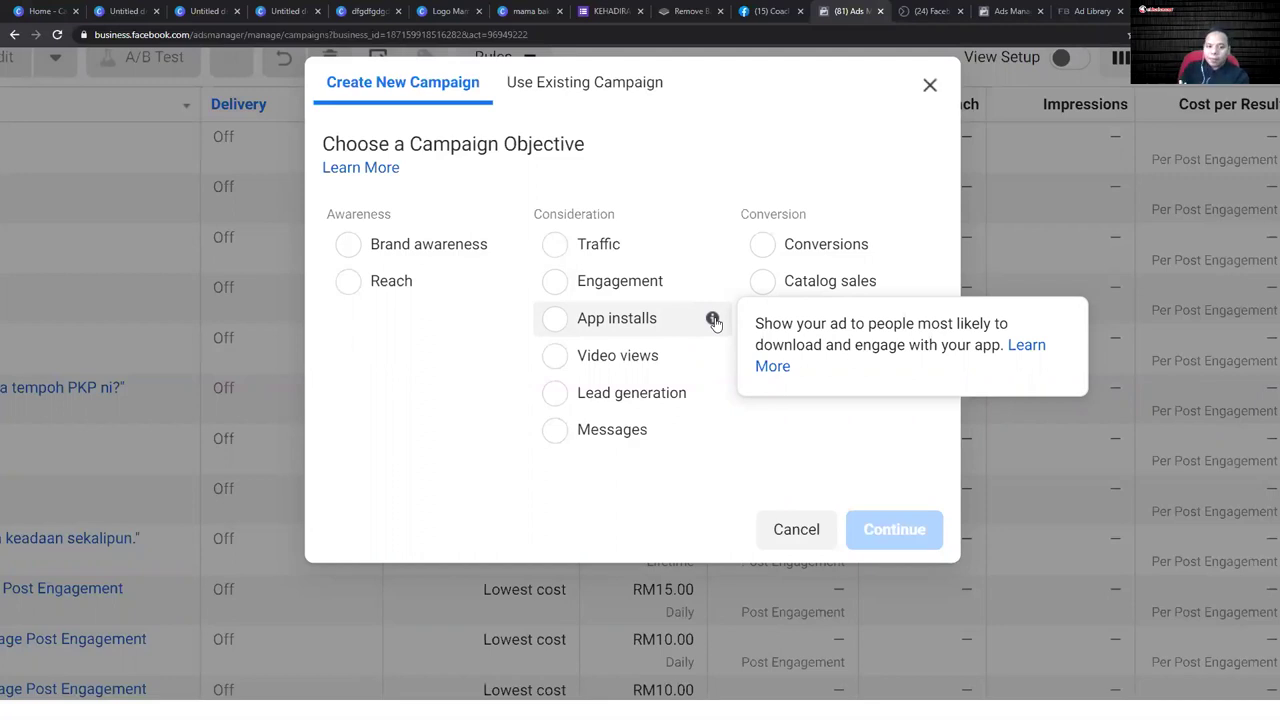
pyautogui.moveTo(714, 357)
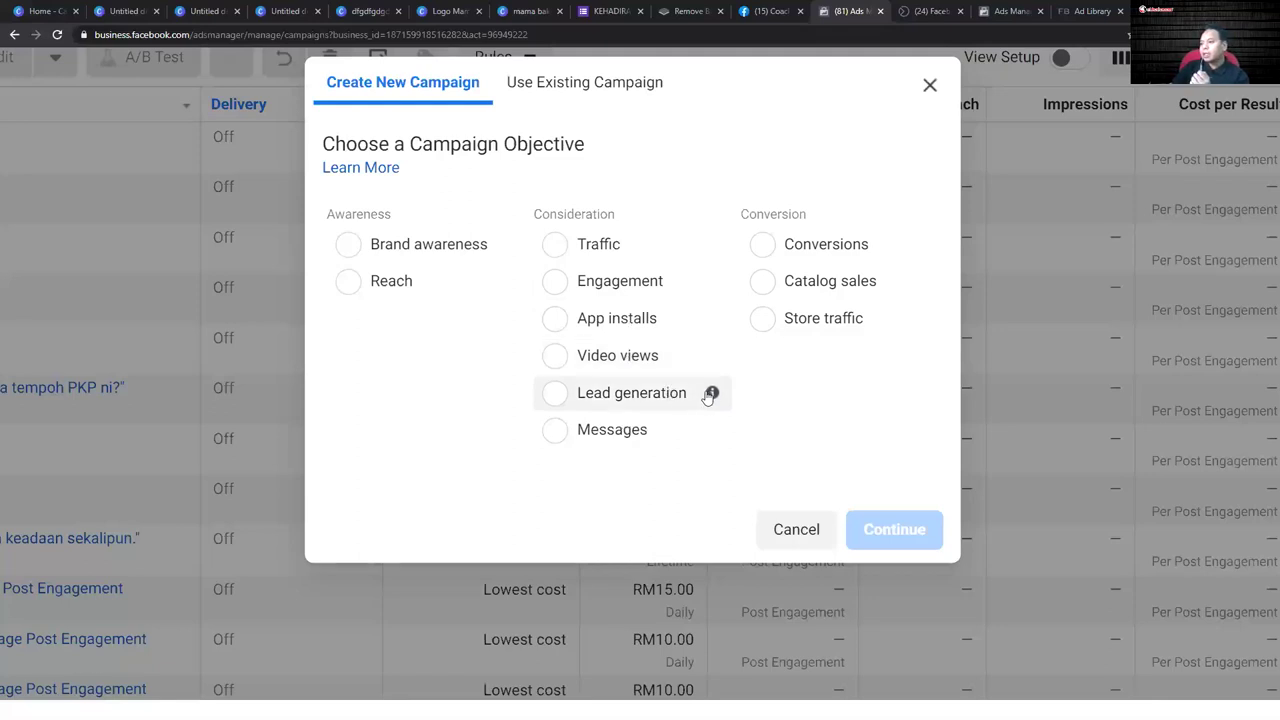
pyautogui.moveTo(712, 396)
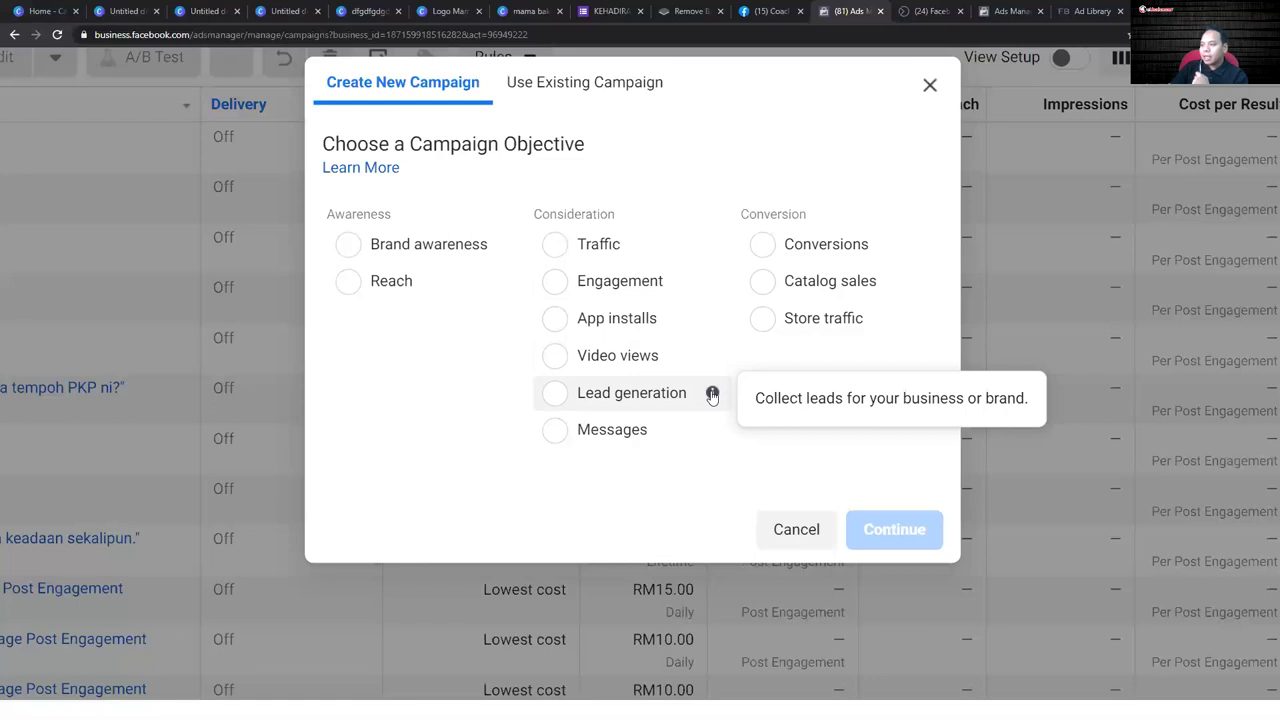
pyautogui.moveTo(714, 430)
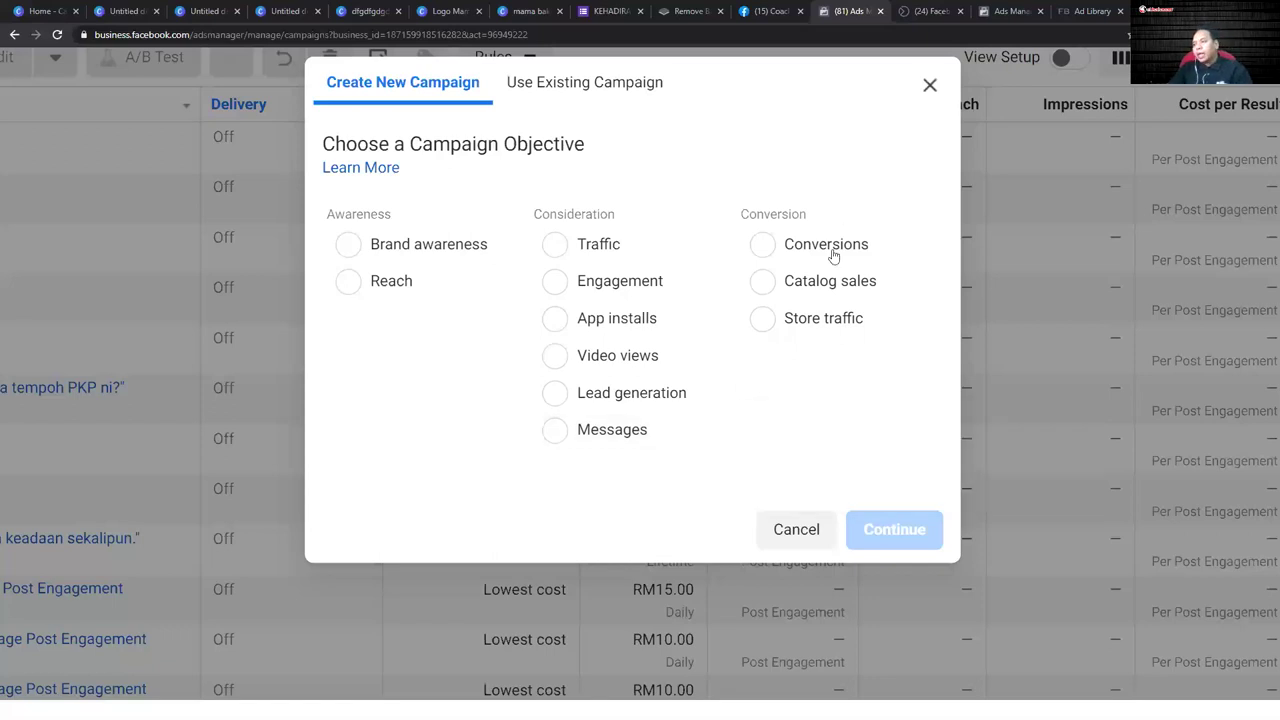
pyautogui.moveTo(912, 255)
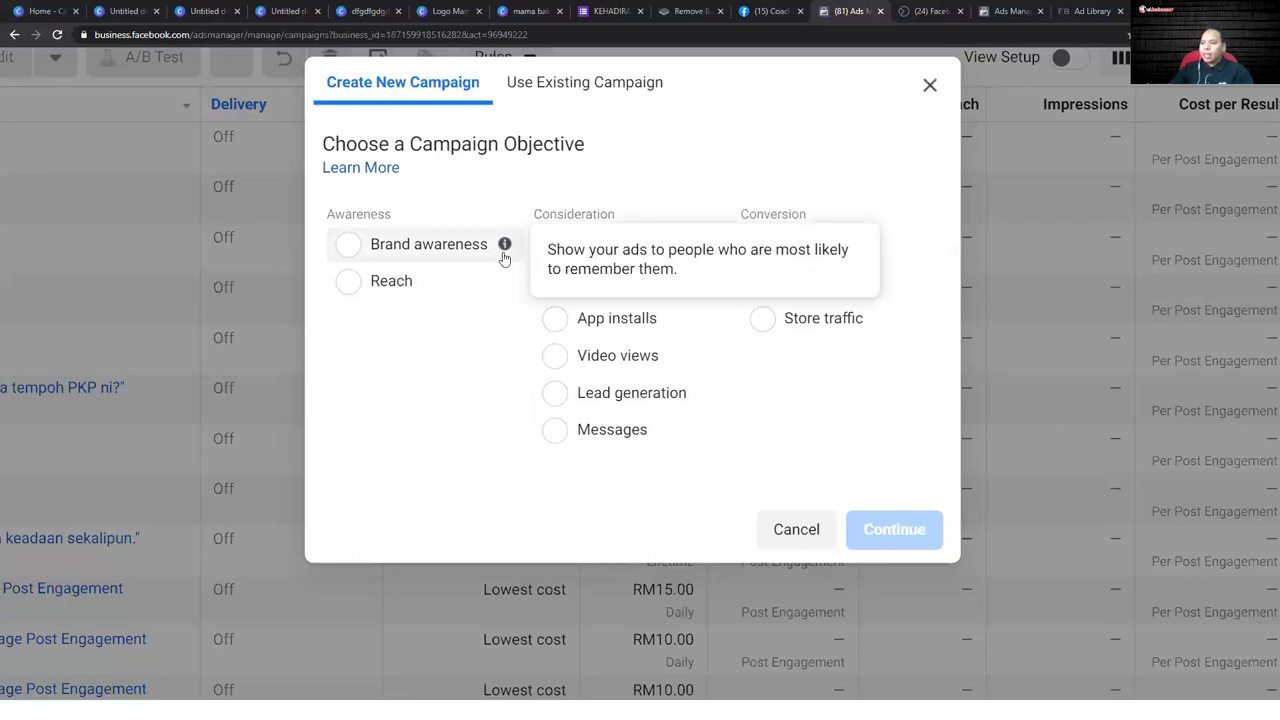
pyautogui.moveTo(505, 248)
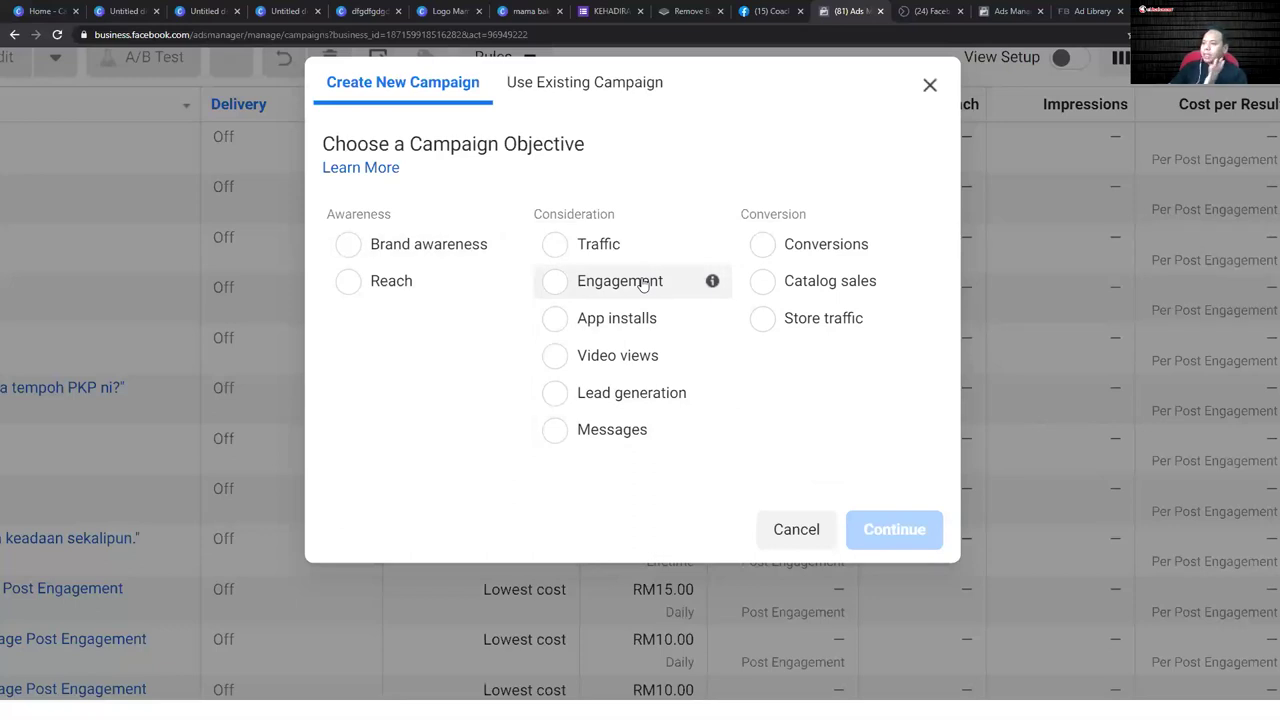
pyautogui.click(643, 285)
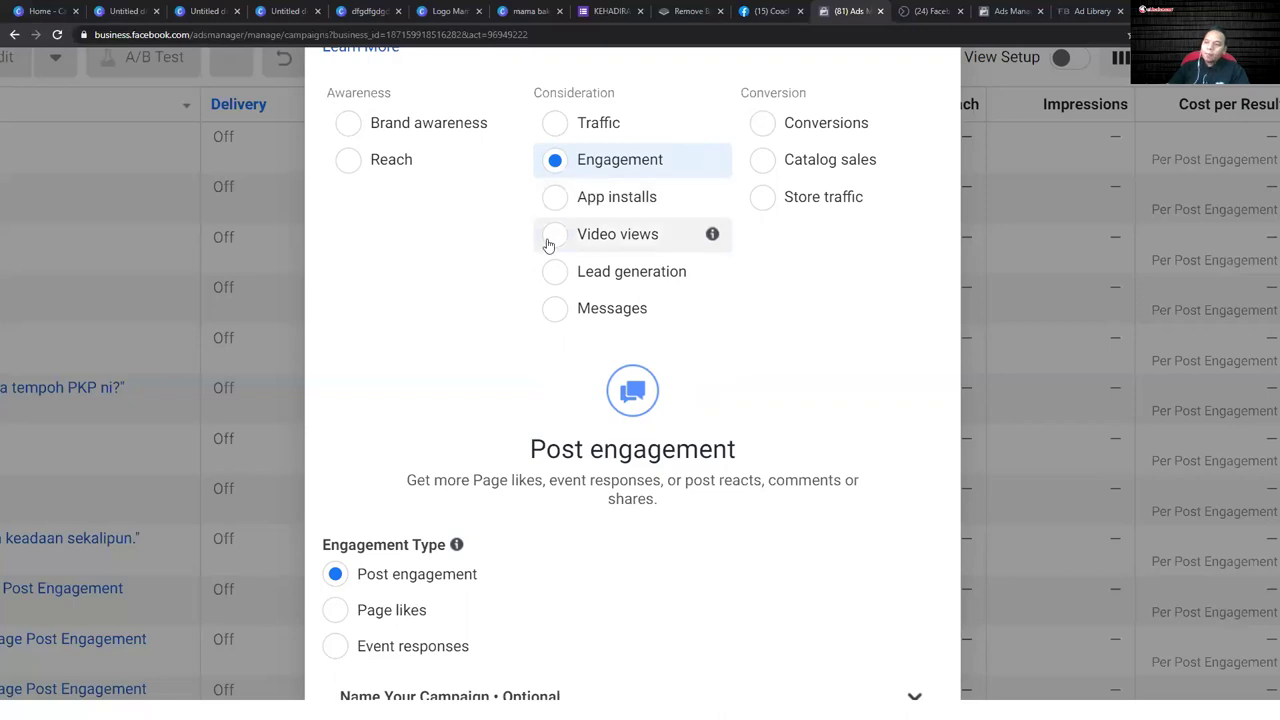
# - Try the Page likes engagement type and switch back to Post engagement
pyautogui.scroll(-3, 428, 277)
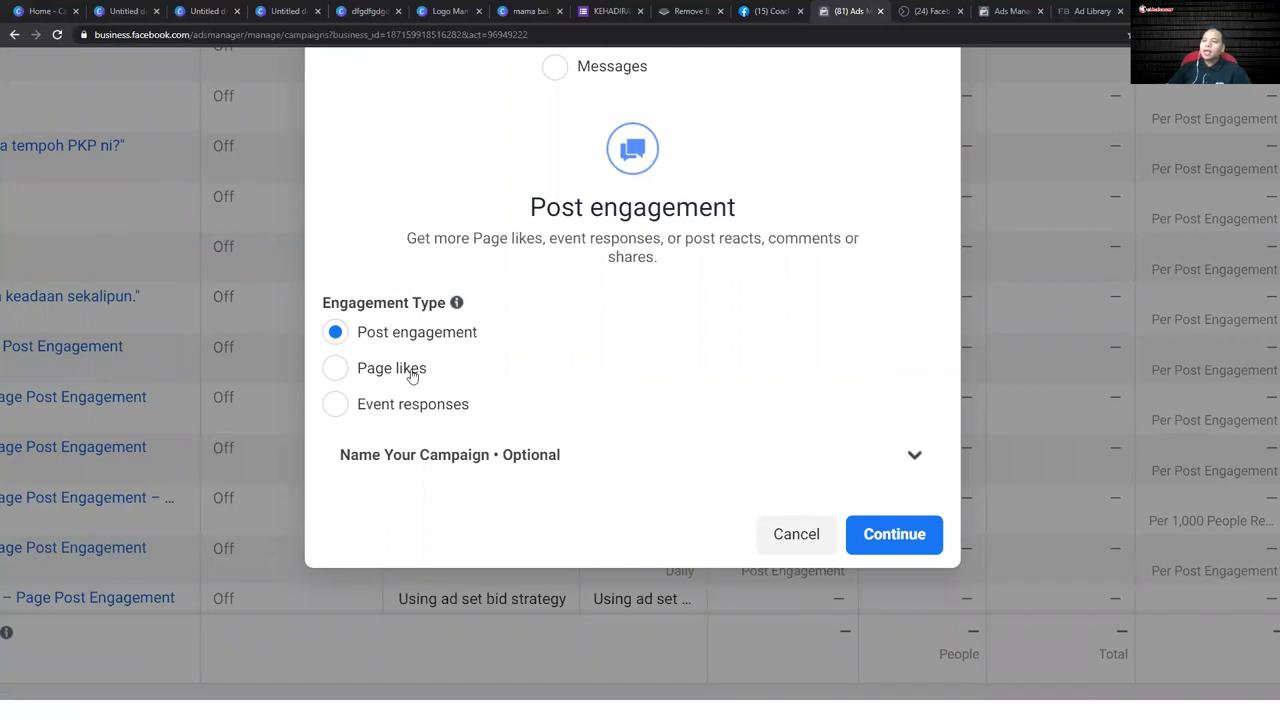
pyautogui.click(414, 375)
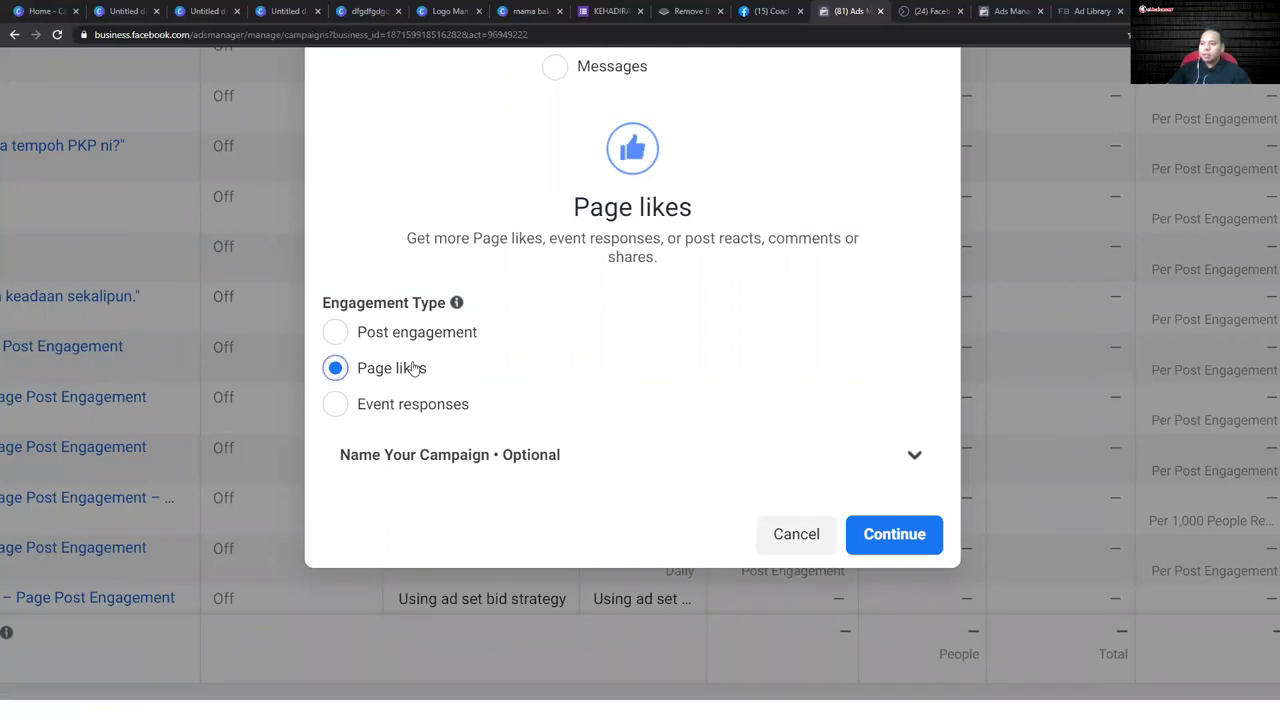
pyautogui.click(420, 346)
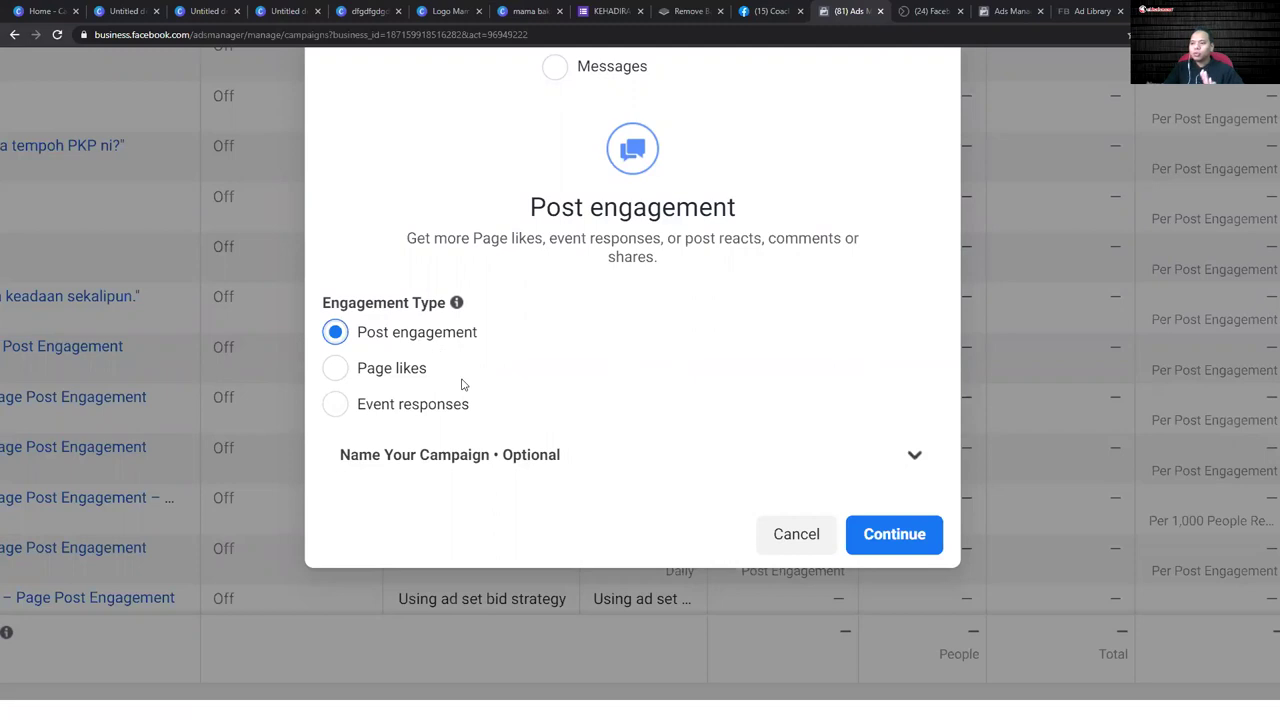
# - Name the new campaign "Promosi November" and continue to its settings
pyautogui.click(874, 532)
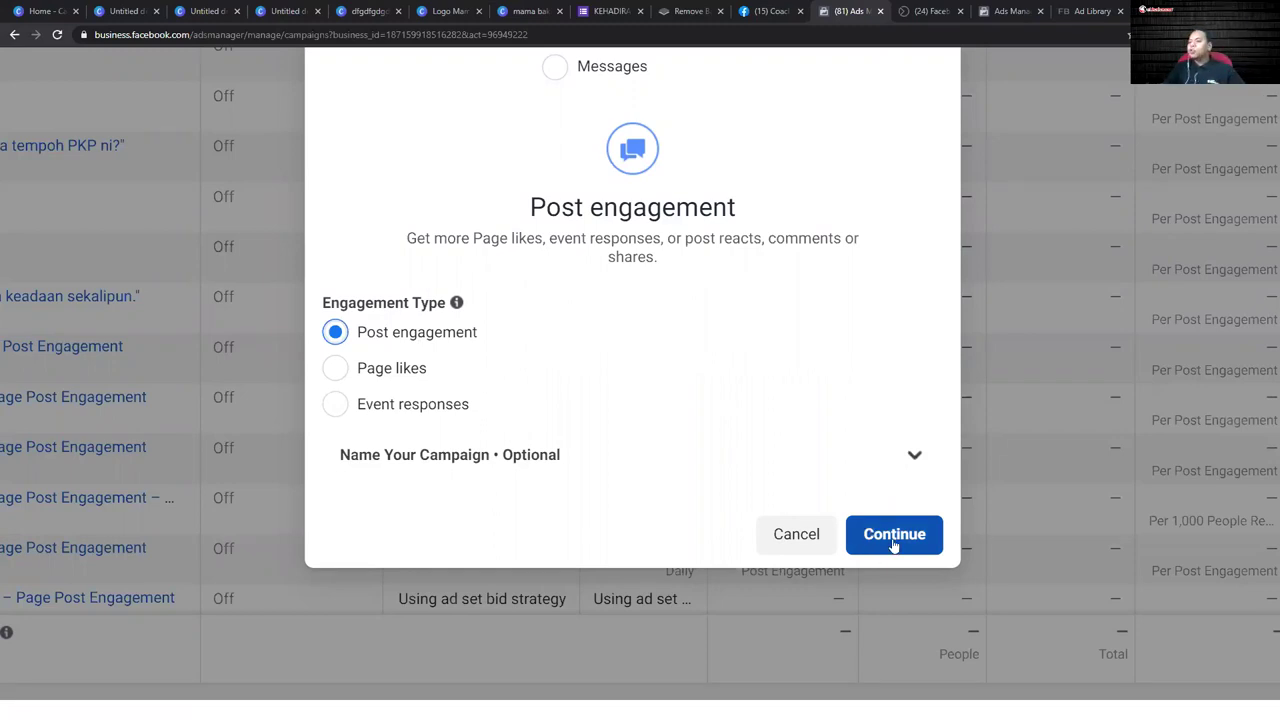
pyautogui.click(918, 458)
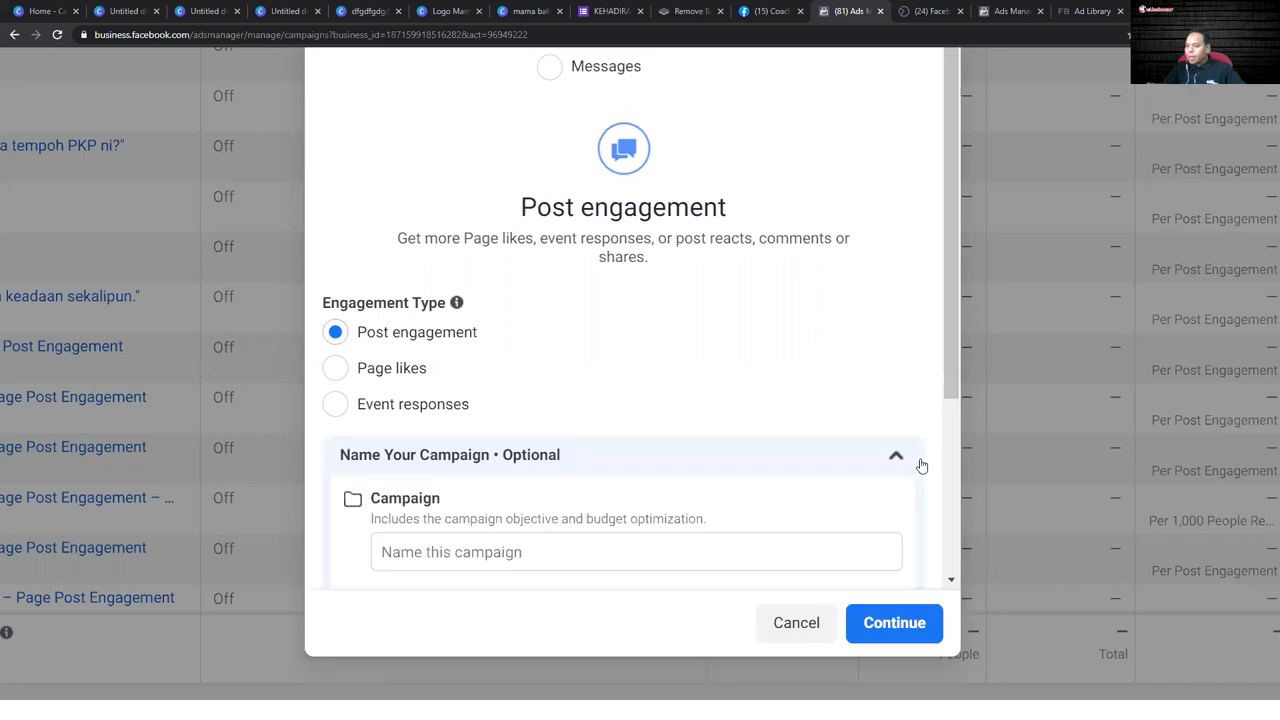
pyautogui.click(520, 551)
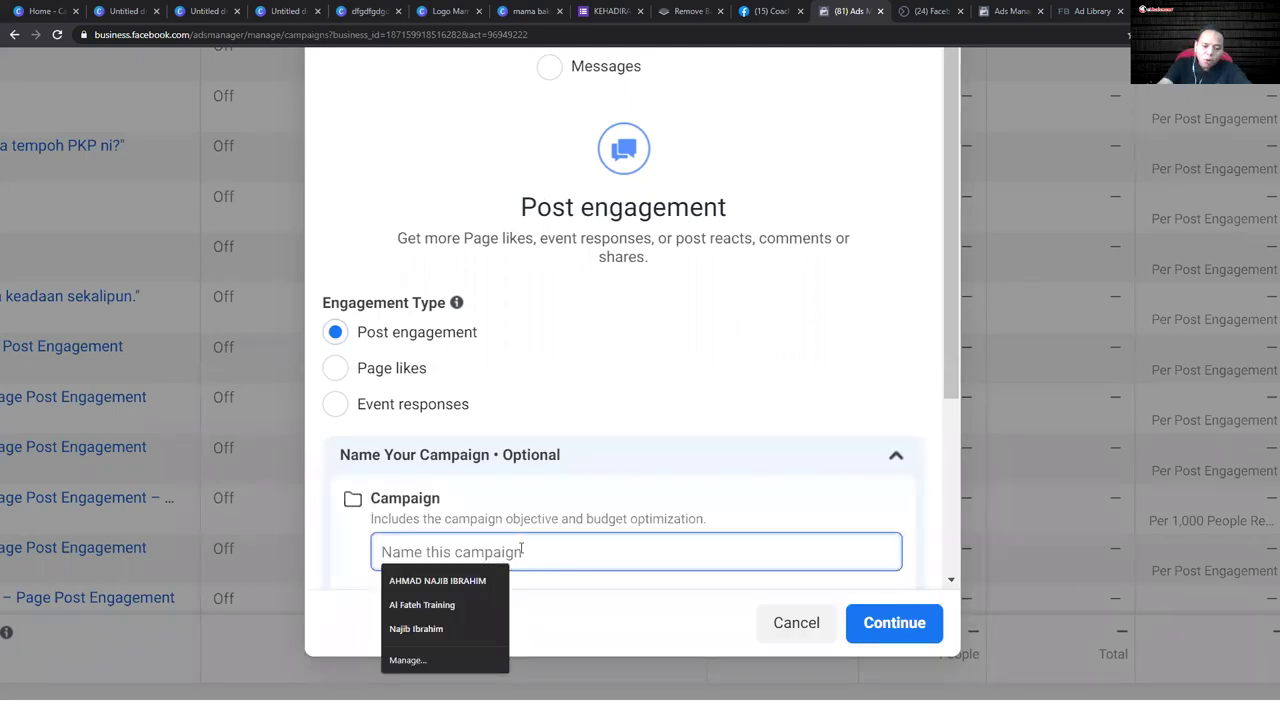
pyautogui.write('P')
pyautogui.write('mo')
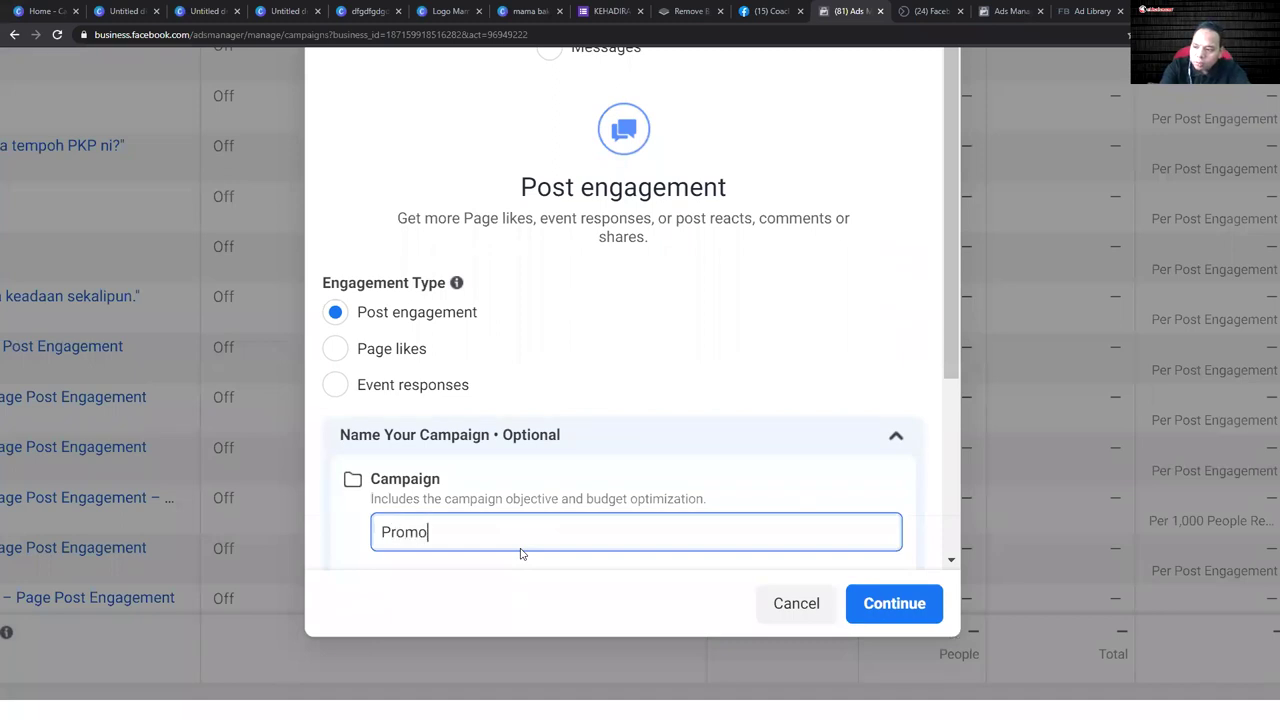
pyautogui.write('si Oc')
pyautogui.press('BackSpace')
pyautogui.press('BackSpace')
pyautogui.press('BackSpace')
pyautogui.write('No')
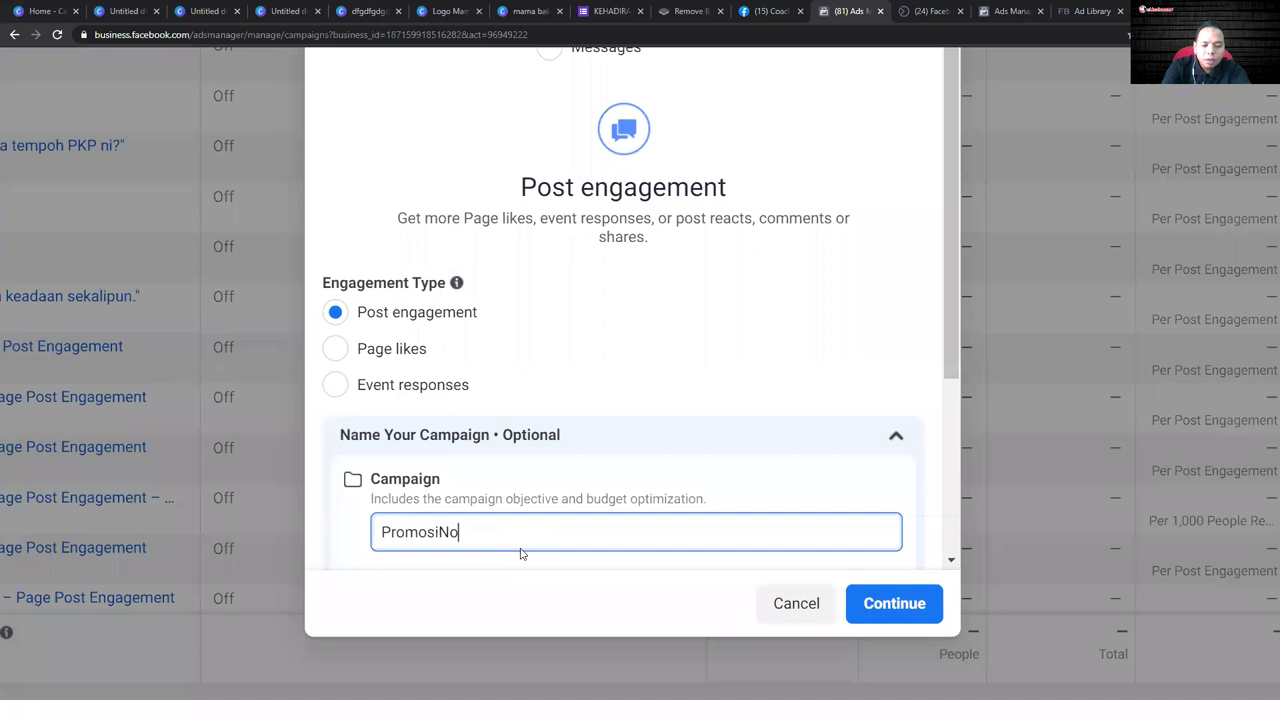
pyautogui.write('vember')
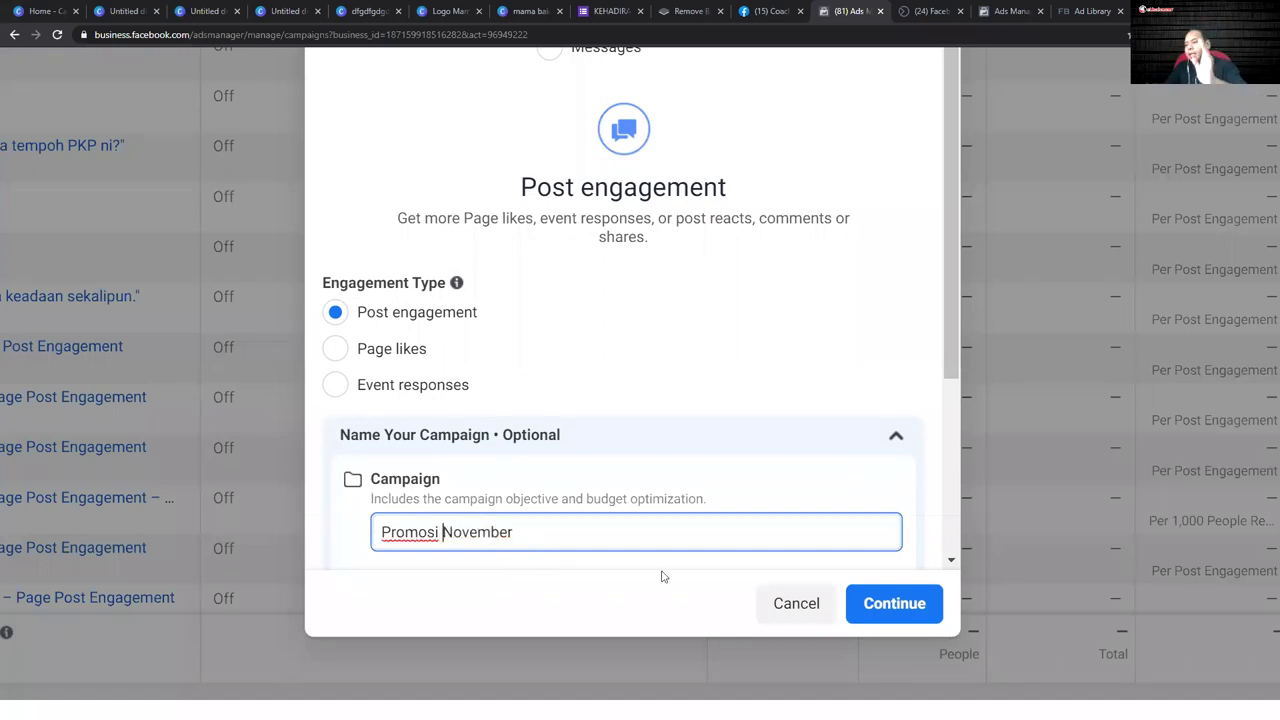
pyautogui.click(887, 606)
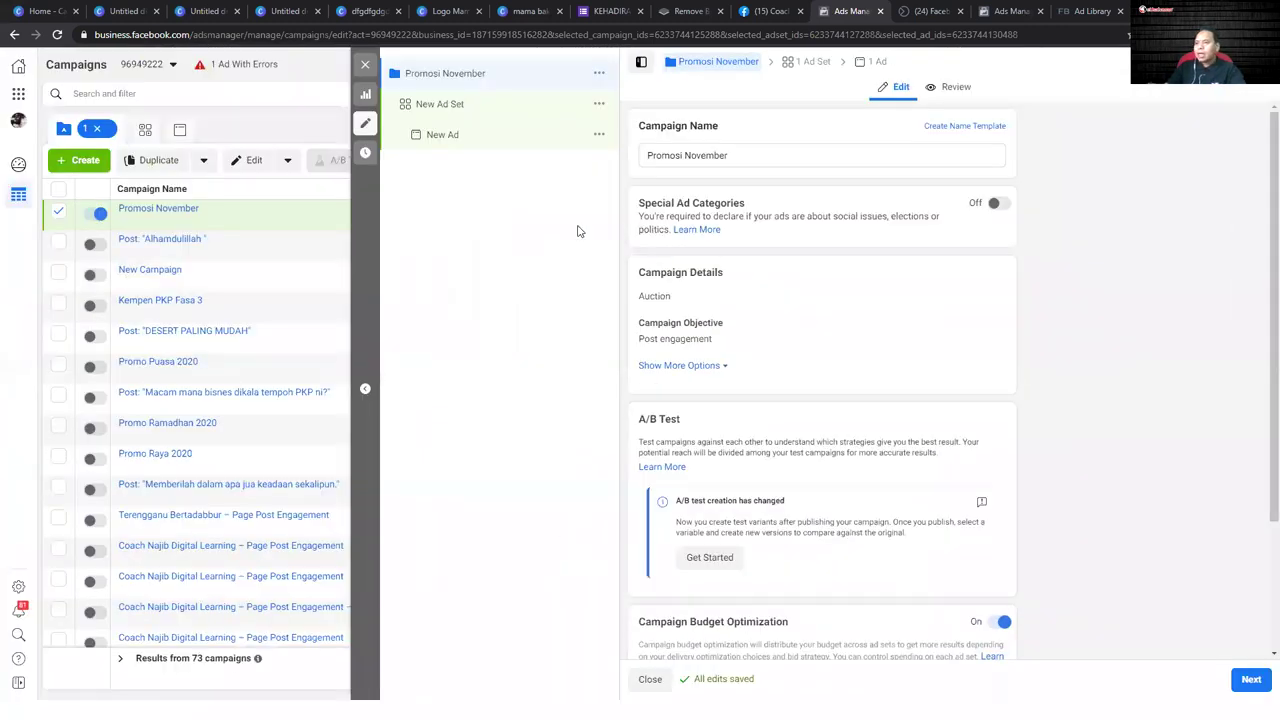
# - Extend the campaign name to "Promosi November 2020"
pyautogui.moveTo(650, 148); pyautogui.dragTo(740, 148)
pyautogui.click(756, 150)
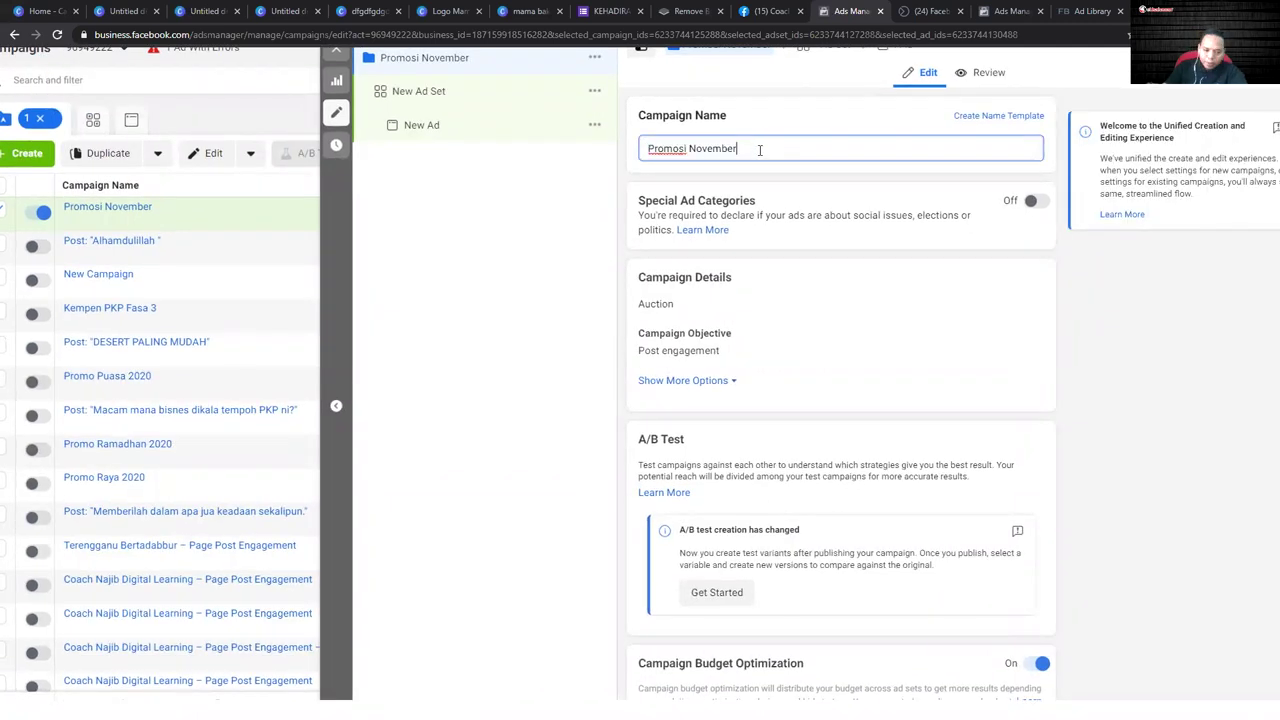
pyautogui.write('2020')
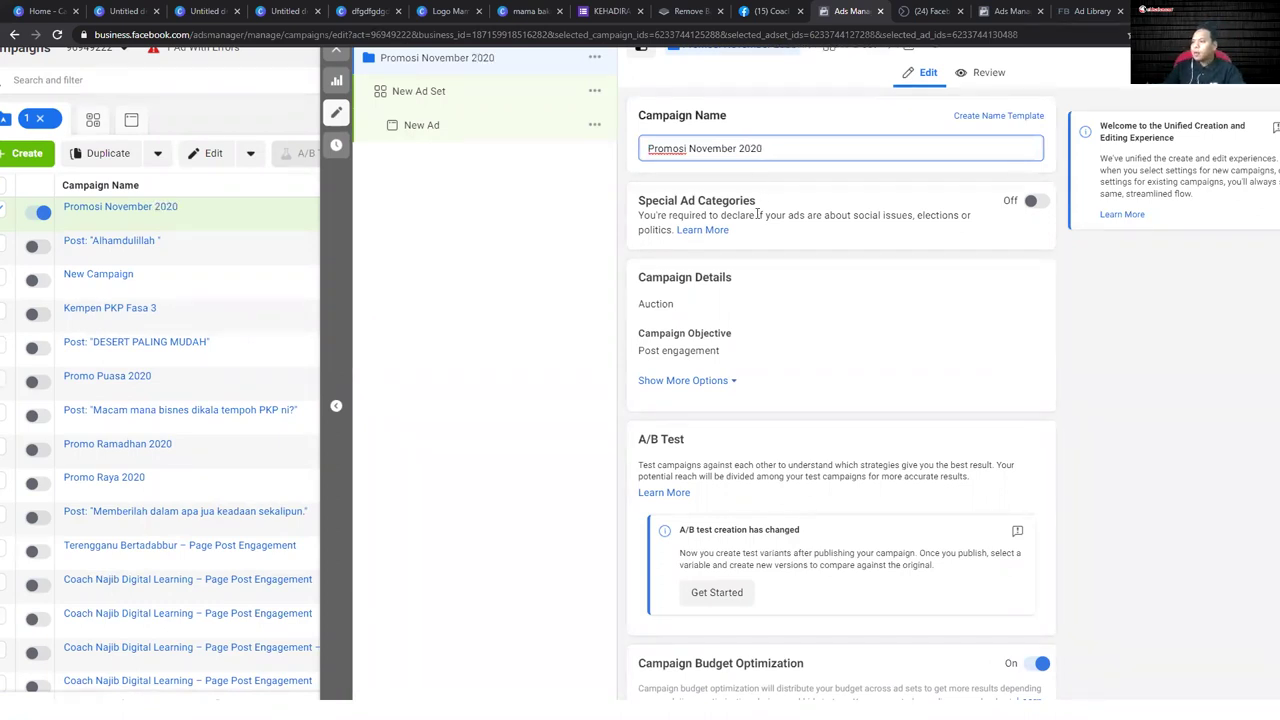
# - Review the campaign's special ad categories, campaign details with the additional options, A/B test and Campaign Budget Optimization settings
pyautogui.scroll(-2, 817, 329)
pyautogui.hscroll(2, 817, 329)
pyautogui.scroll(3, 765, 300)
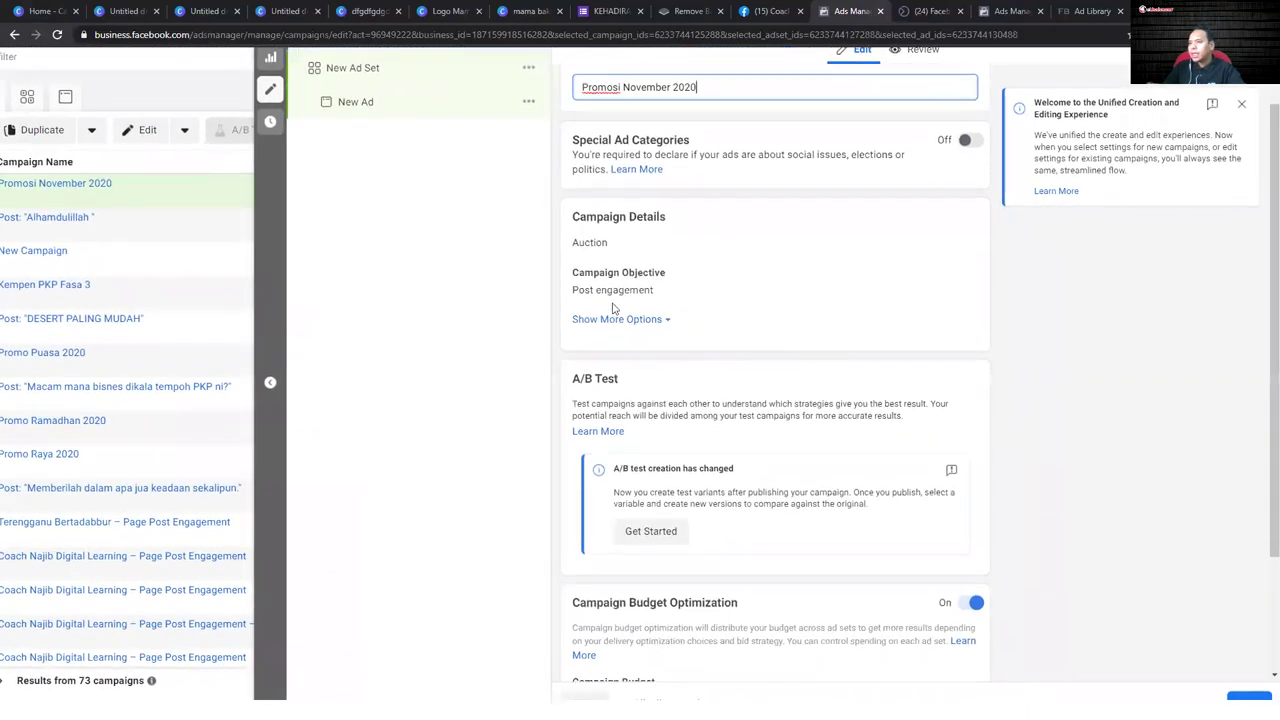
pyautogui.scroll(-1, 846, 231)
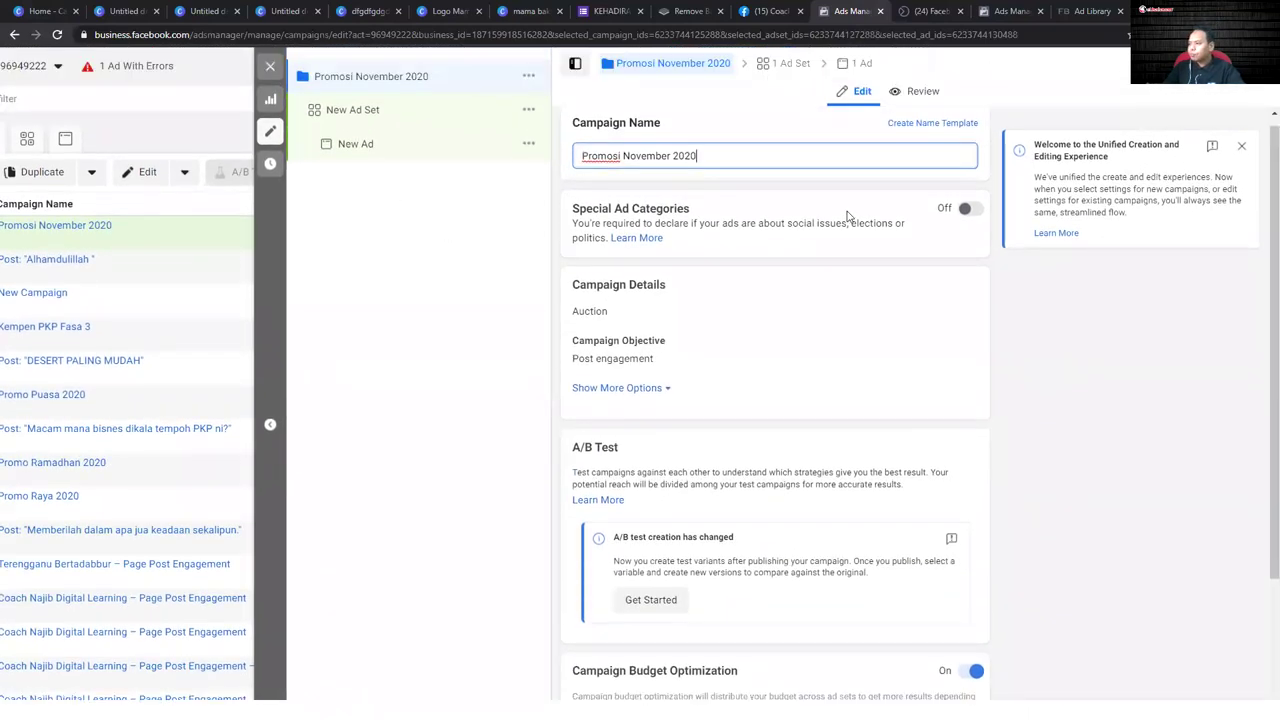
pyautogui.scroll(-2, 730, 209)
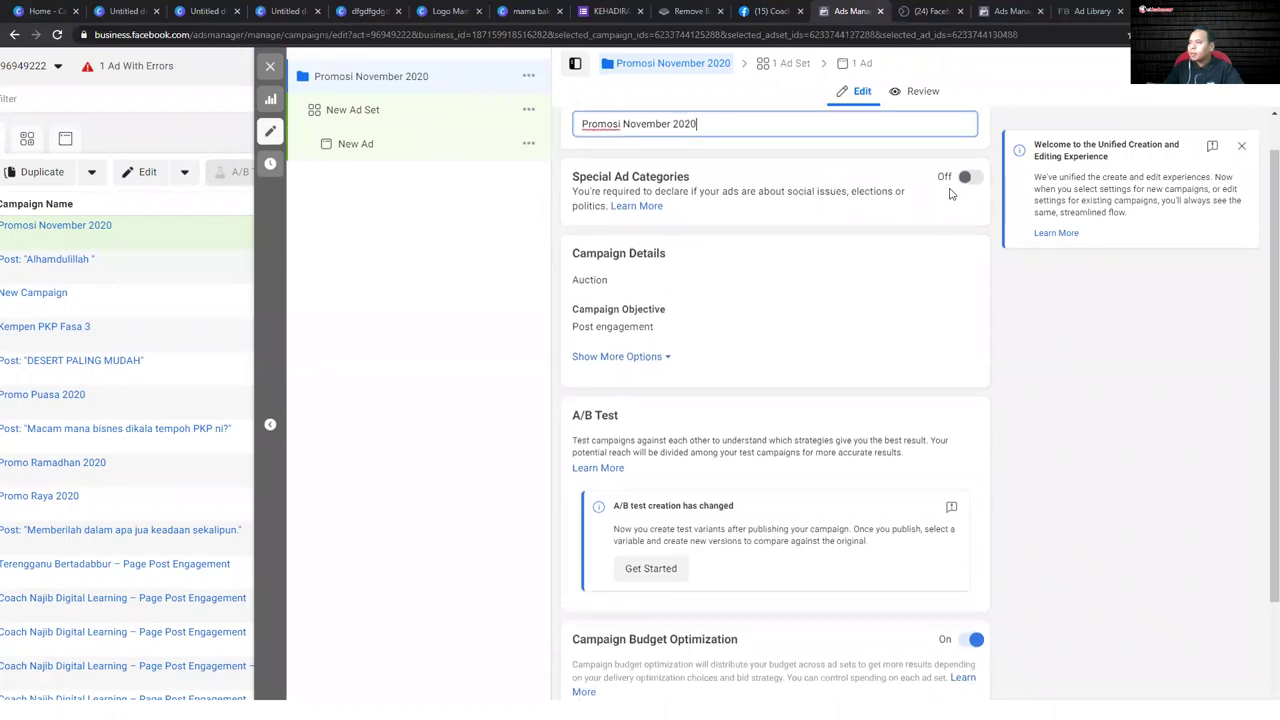
pyautogui.scroll(-1, 642, 250)
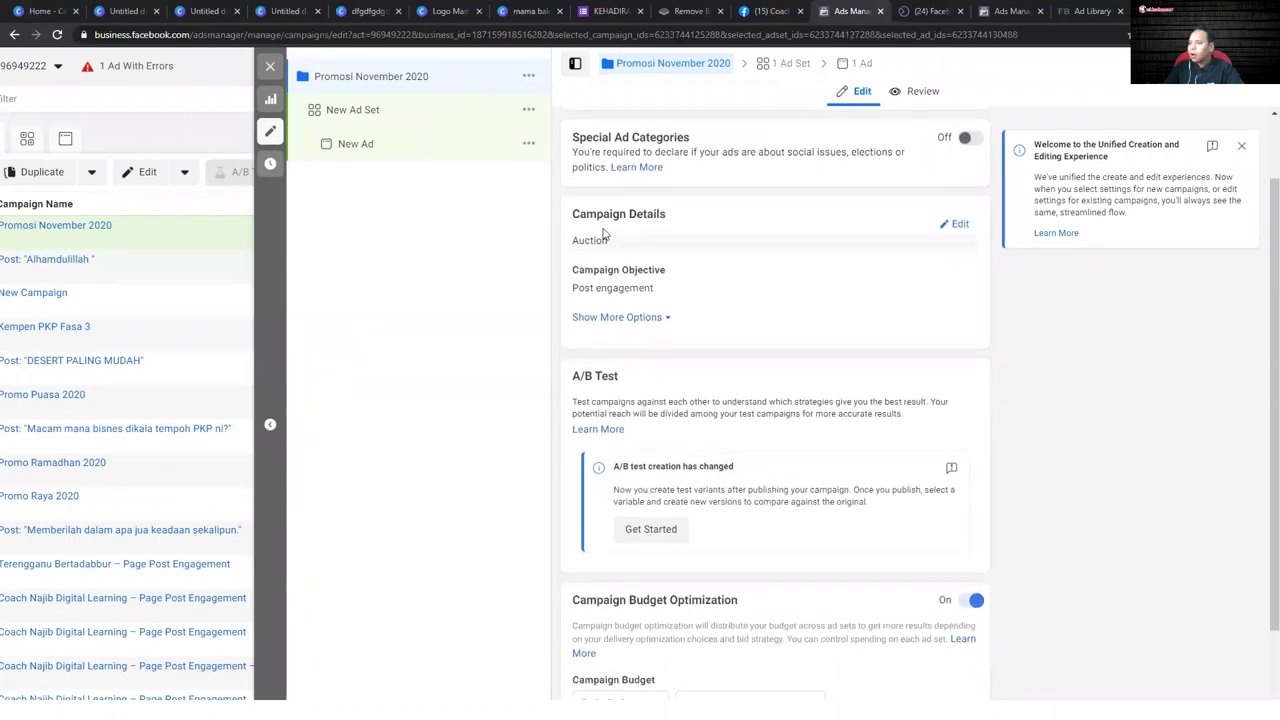
pyautogui.scroll(-3, 644, 243)
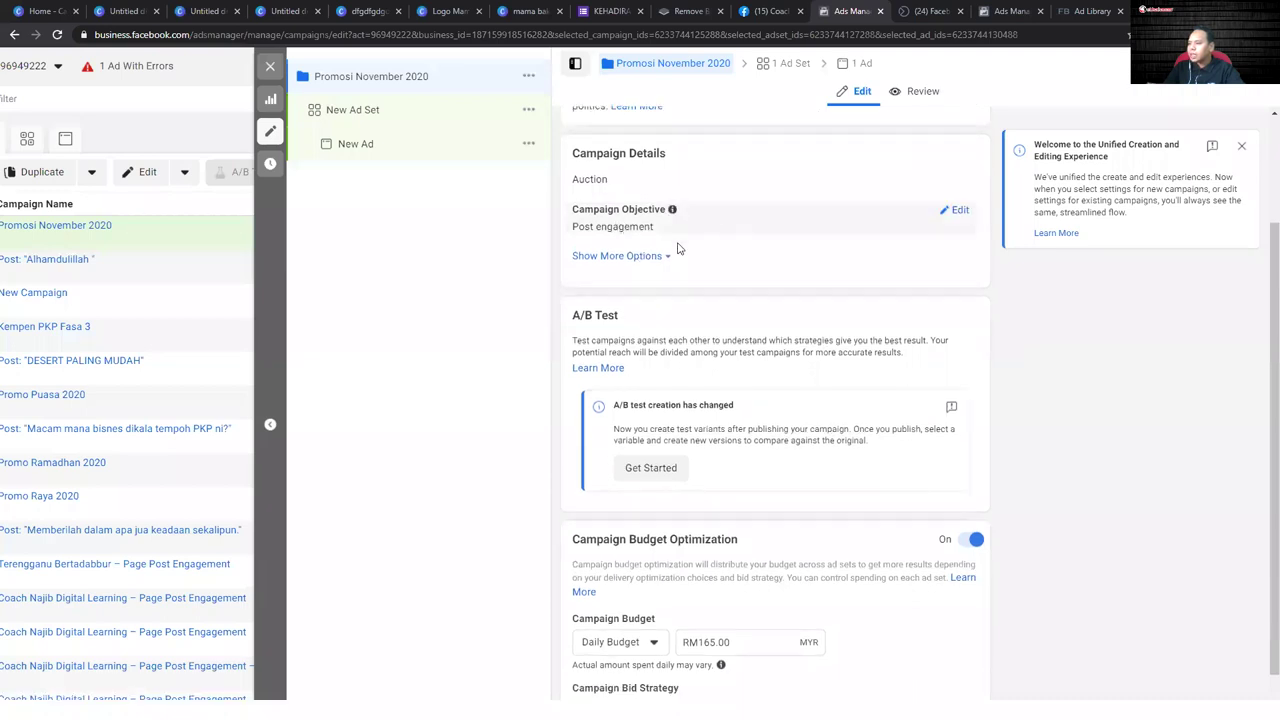
pyautogui.scroll(-1, 677, 249)
pyautogui.click(666, 241)
pyautogui.scroll(-3, 690, 297)
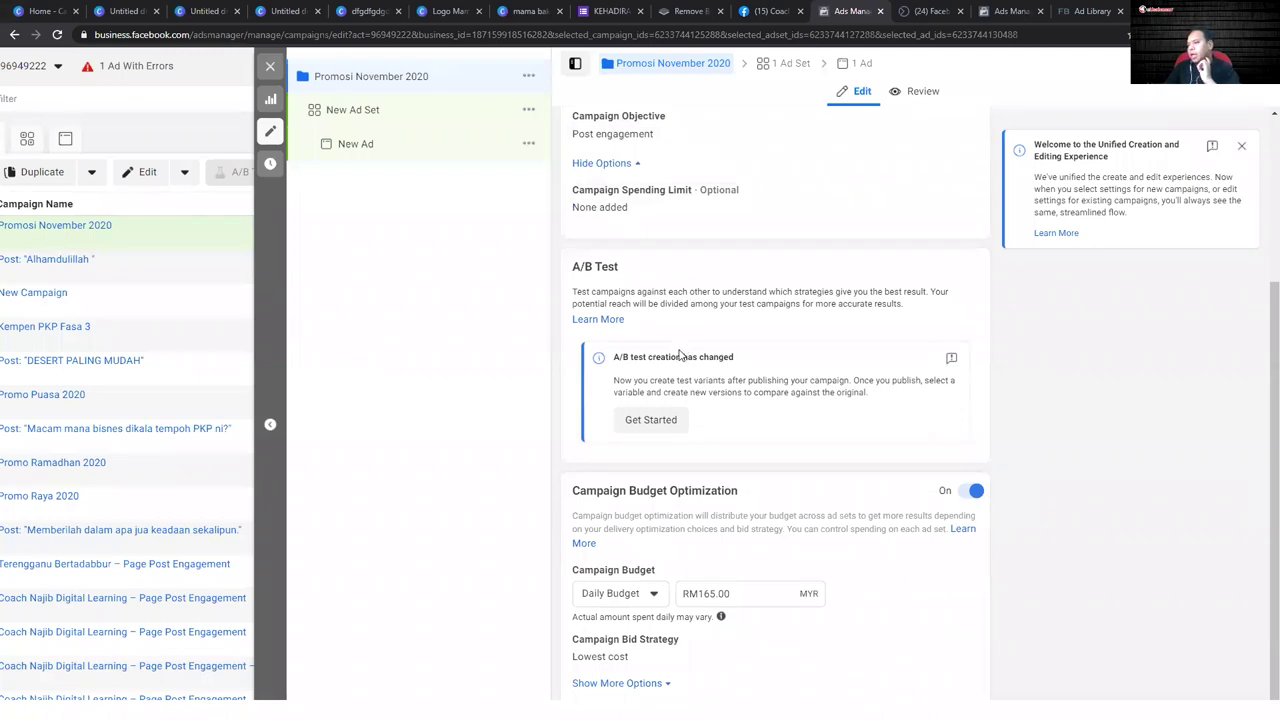
pyautogui.scroll(-3, 680, 355)
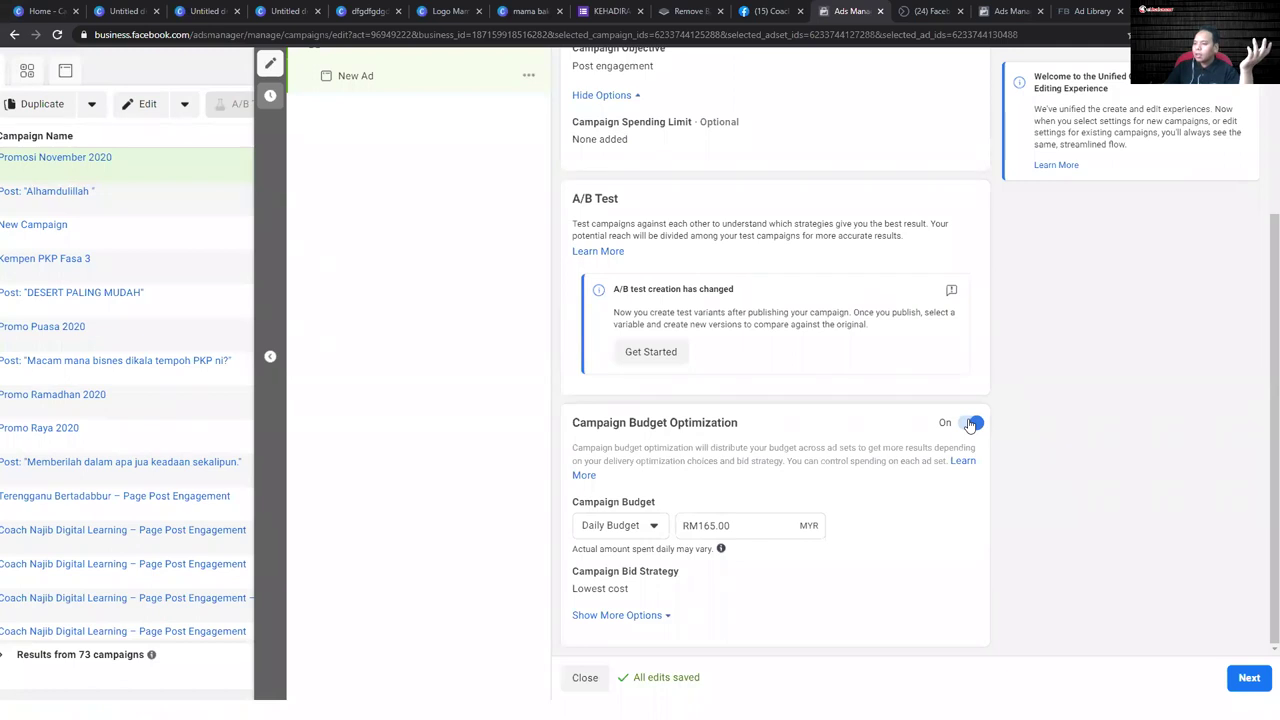
# - Set the campaign's daily budget to RM100 and show the additional budget options
pyautogui.click(652, 527)
pyautogui.click(652, 527)
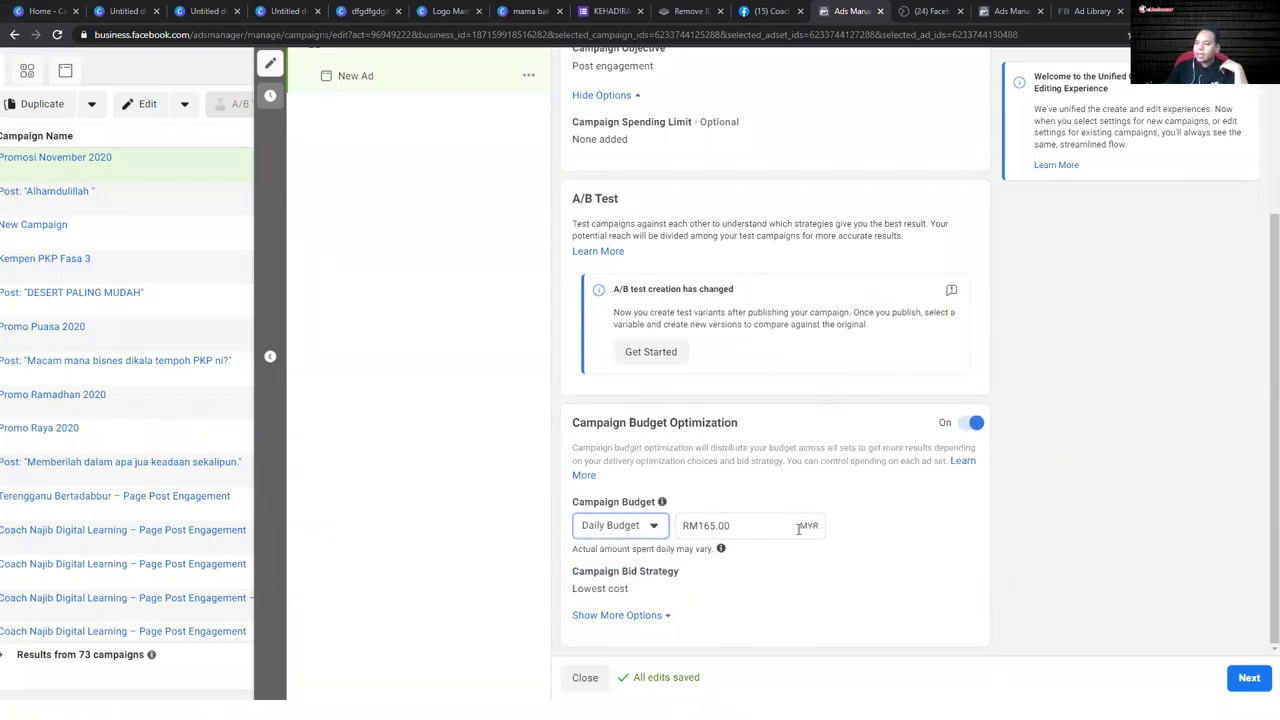
pyautogui.moveTo(760, 523); pyautogui.dragTo(700, 523)
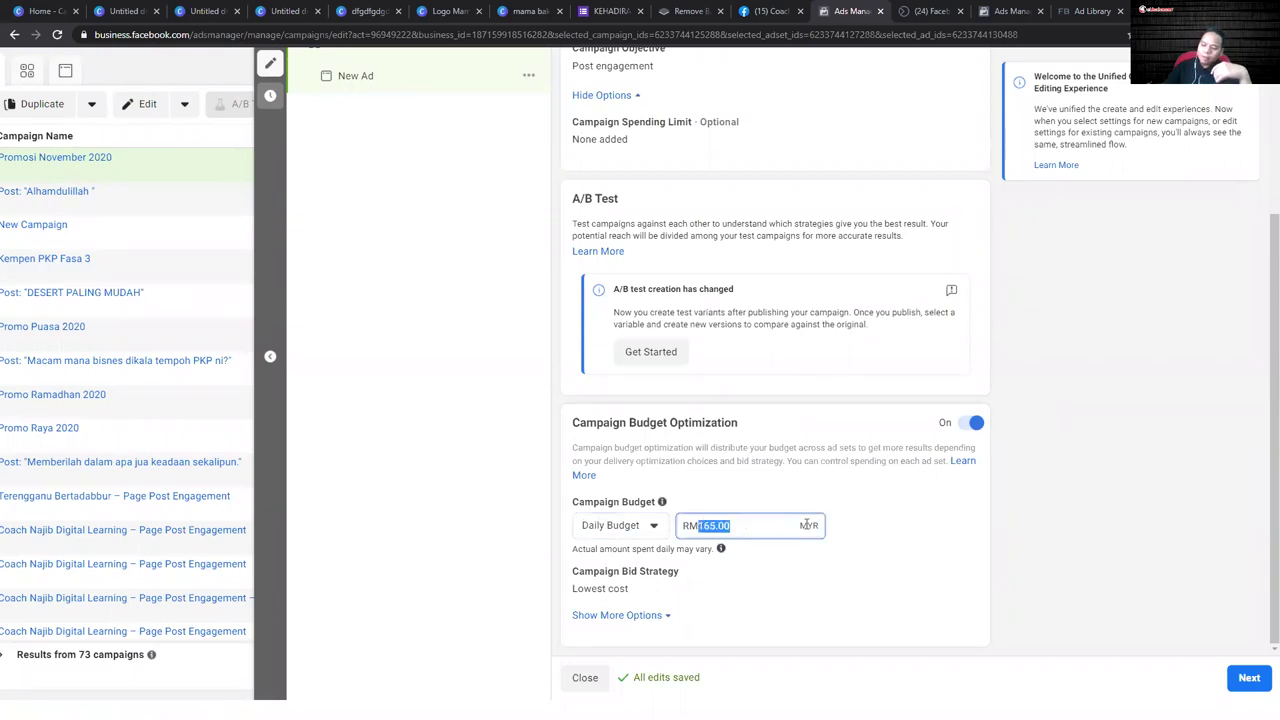
pyautogui.write('100')
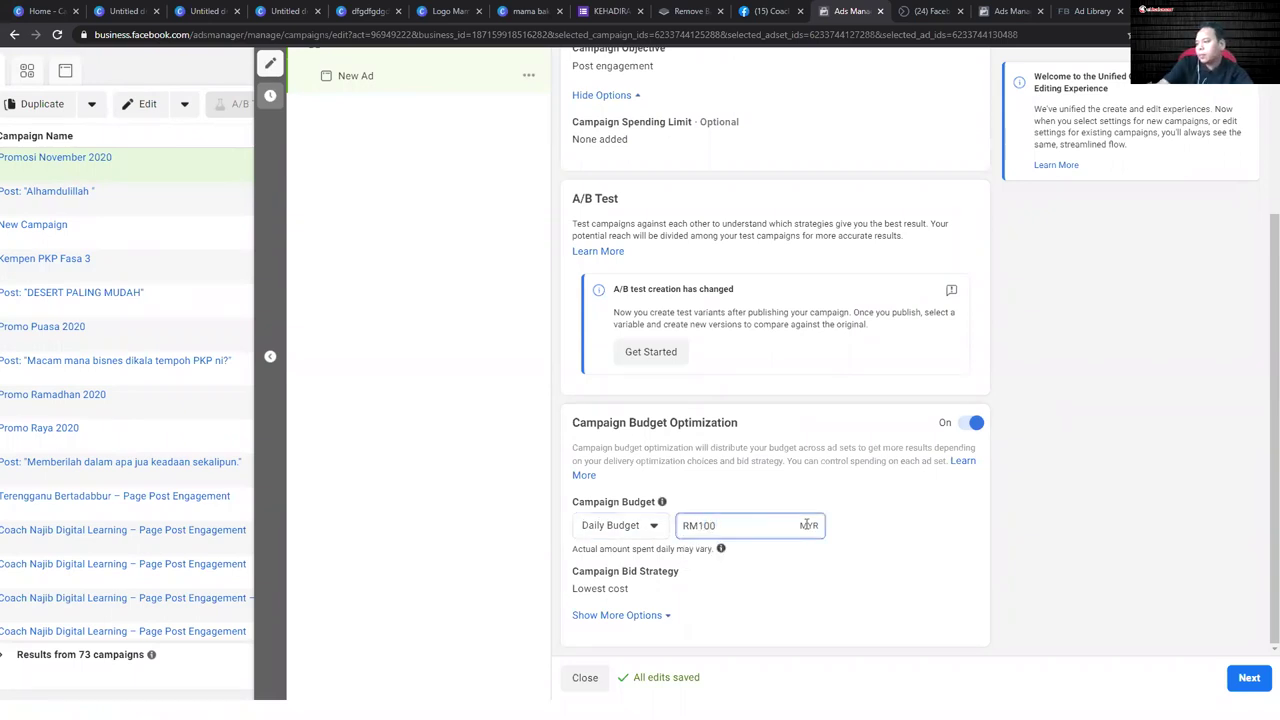
pyautogui.click(747, 645)
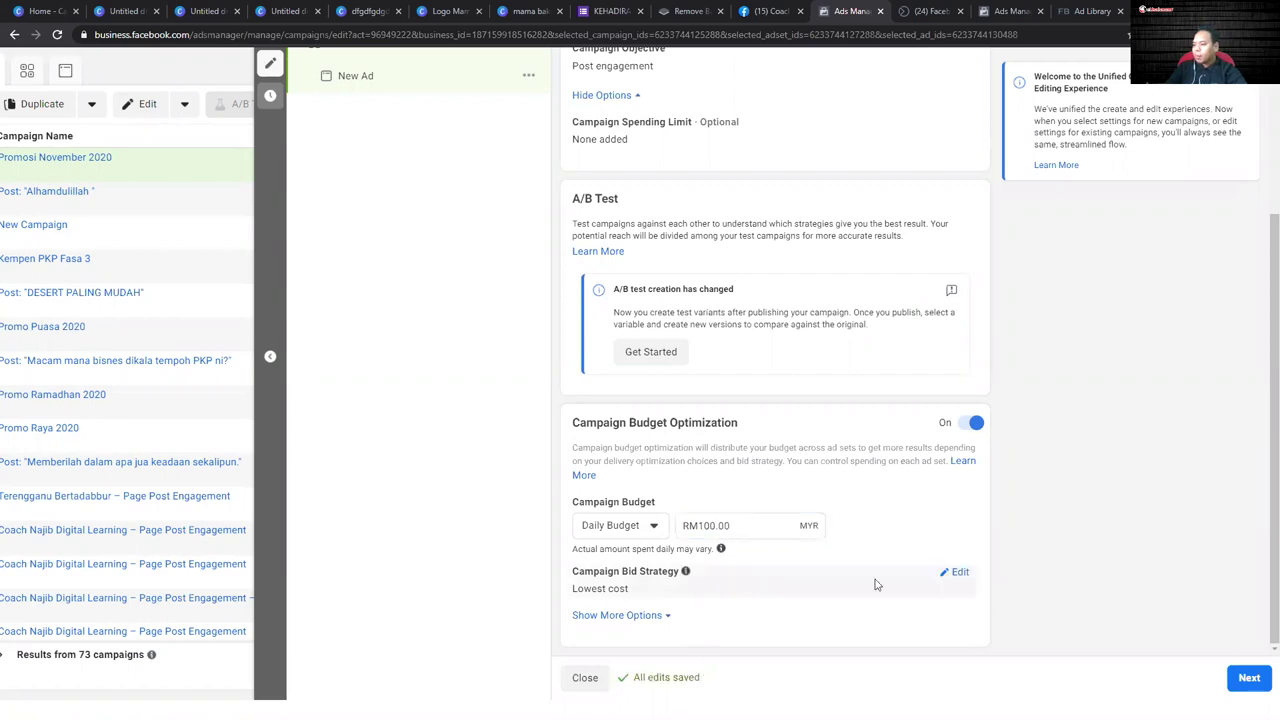
pyautogui.click(657, 617)
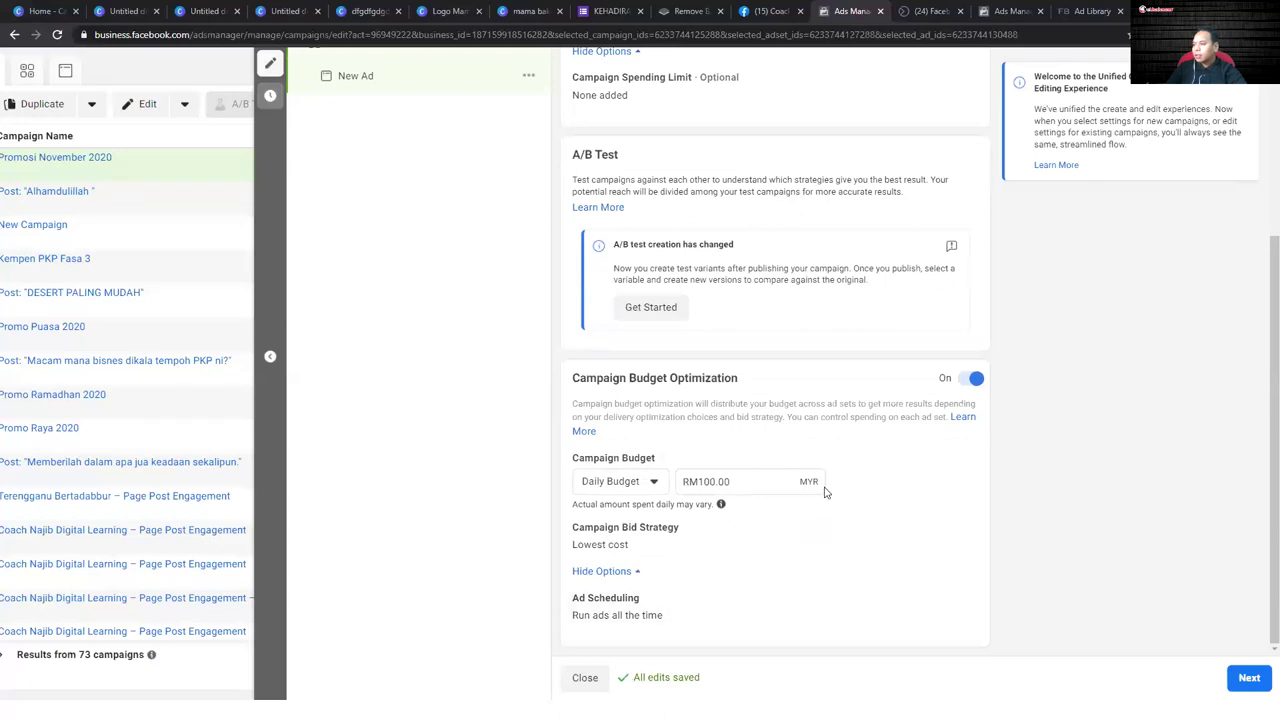
# - Turn off Campaign Budget Optimization and continue to the ad set settings
pyautogui.click(973, 380)
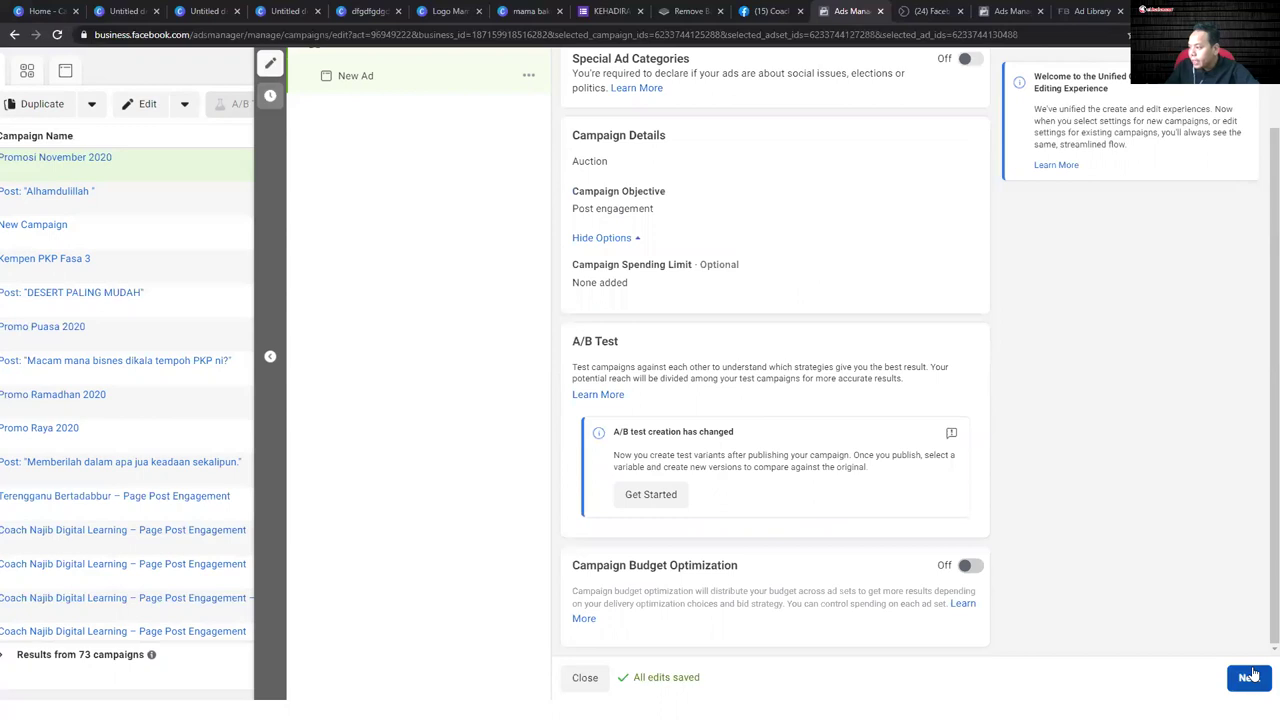
pyautogui.hotkey('ctrl', '+')
pyautogui.hotkey('ctrl', '+')
pyautogui.hotkey('ctrl', '+')
pyautogui.hotkey('ctrl', '+')
pyautogui.hotkey('ctrl', '+')
pyautogui.hotkey('ctrl', '+')
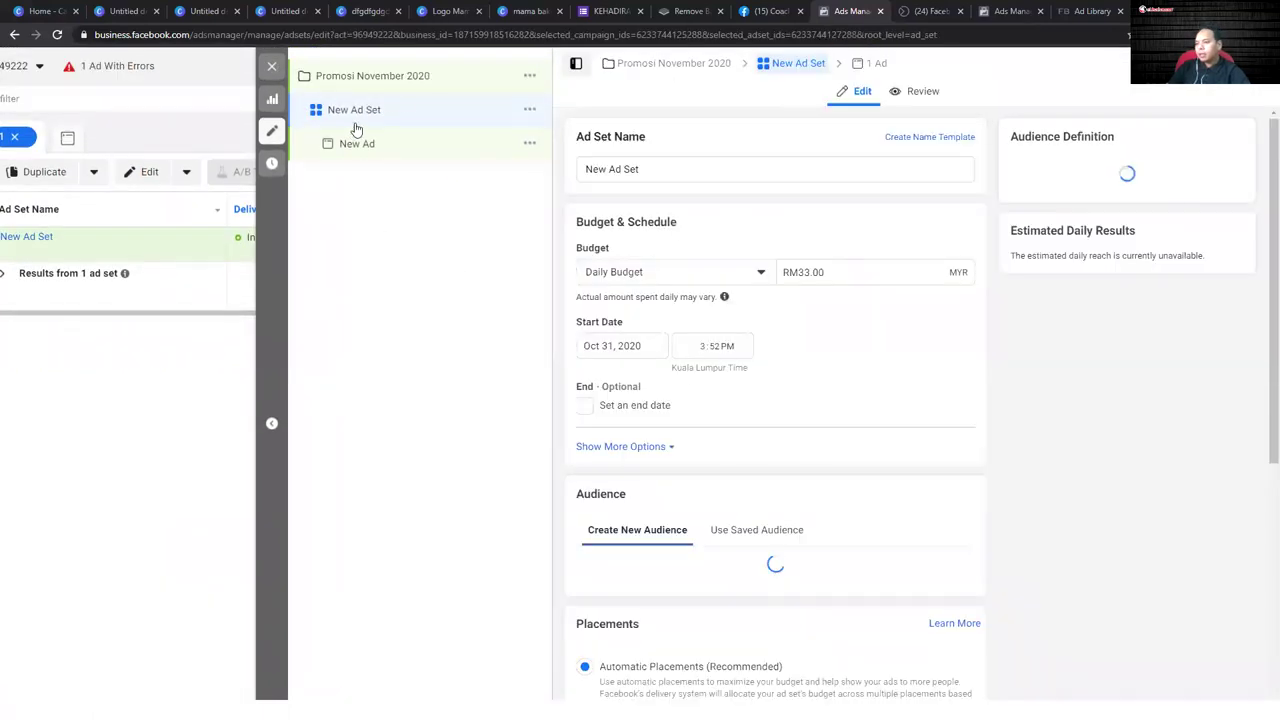
# - Rename the new ad set as "Promosi Tudung"
pyautogui.moveTo(590, 137); pyautogui.dragTo(654, 174)
pyautogui.click(654, 173)
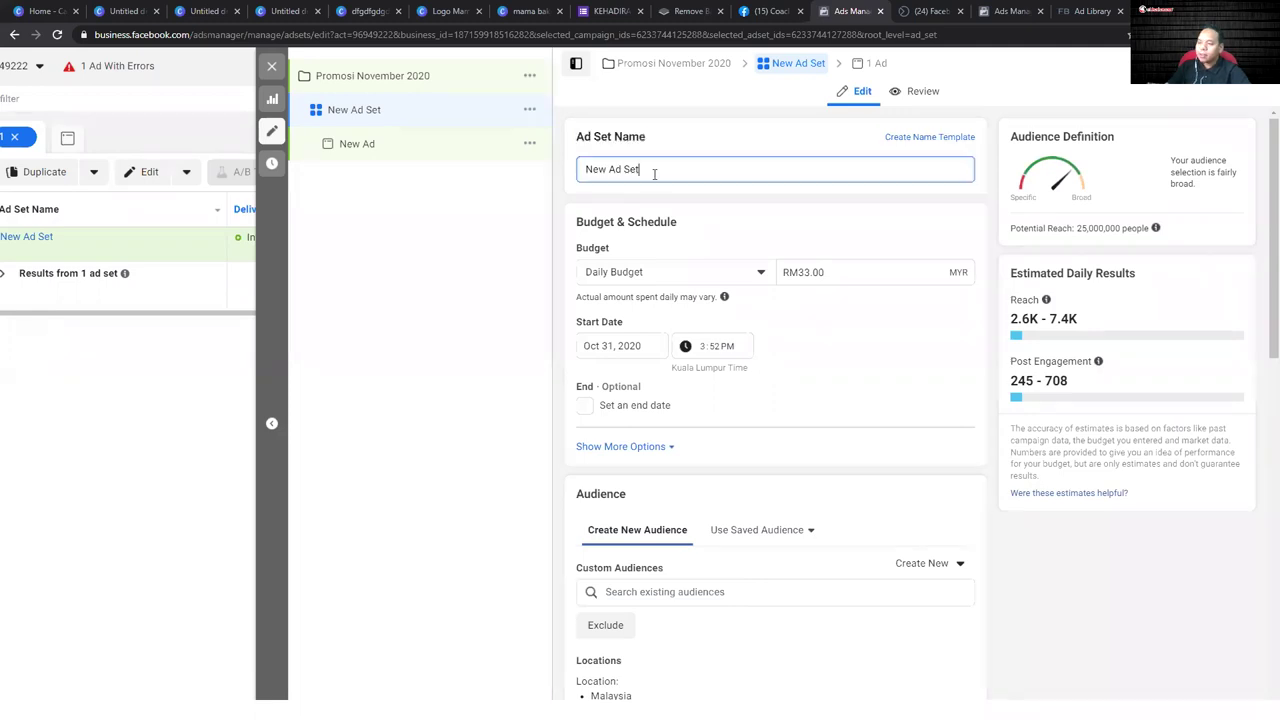
pyautogui.tripleClick(591, 167)
pyautogui.write('P')
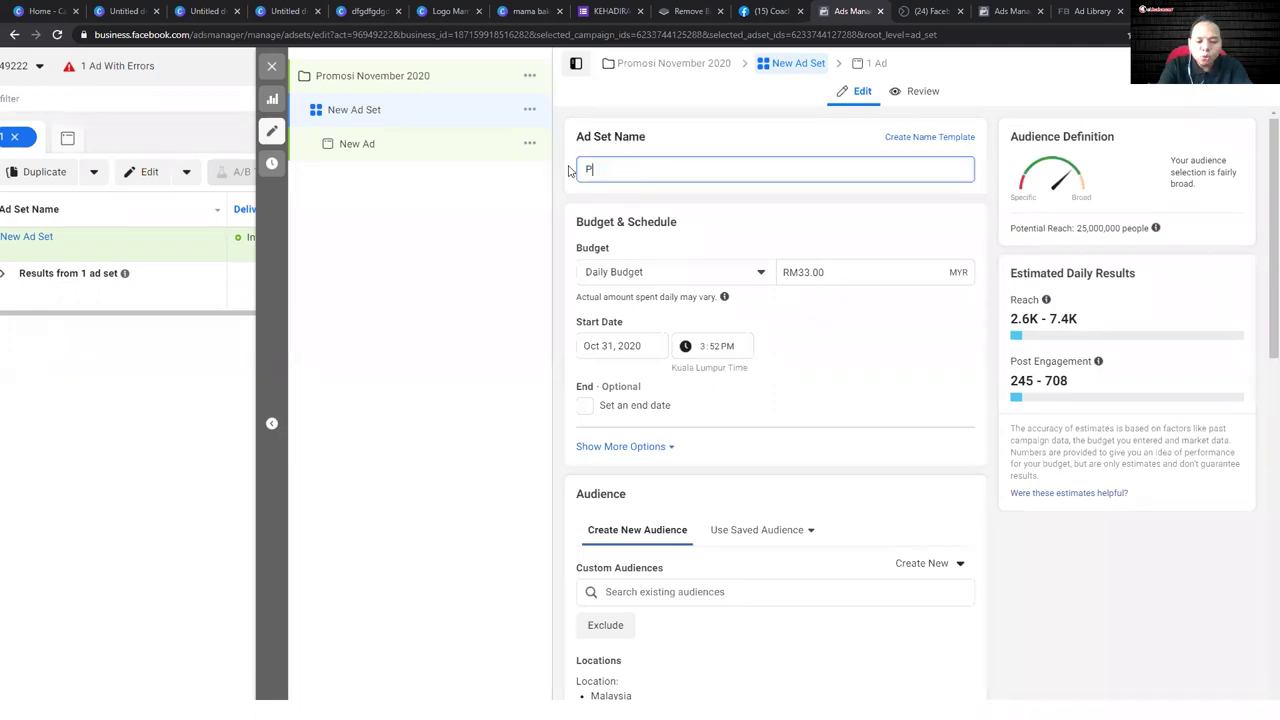
pyautogui.write('romo')
pyautogui.press('BackSpace')
pyautogui.press('BackSpace')
pyautogui.press('BackSpace')
pyautogui.press('BackSpace')
pyautogui.press('BackSpace')
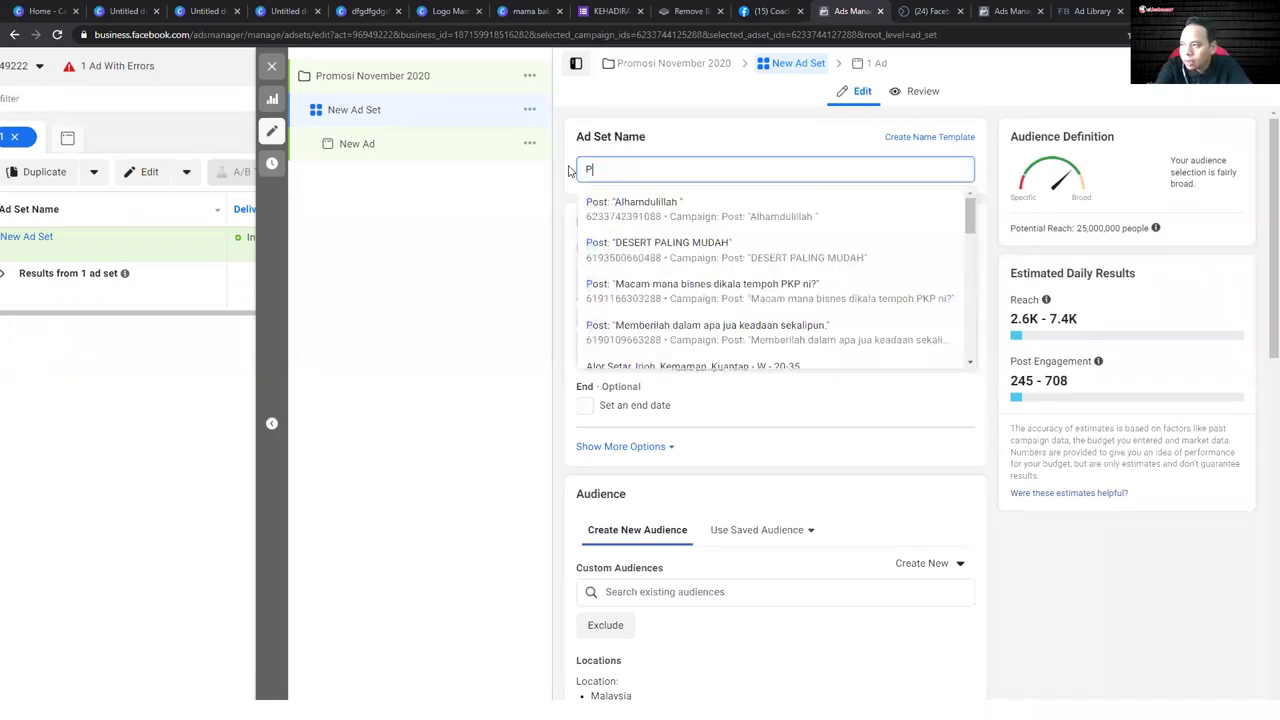
pyautogui.write('Promsi')
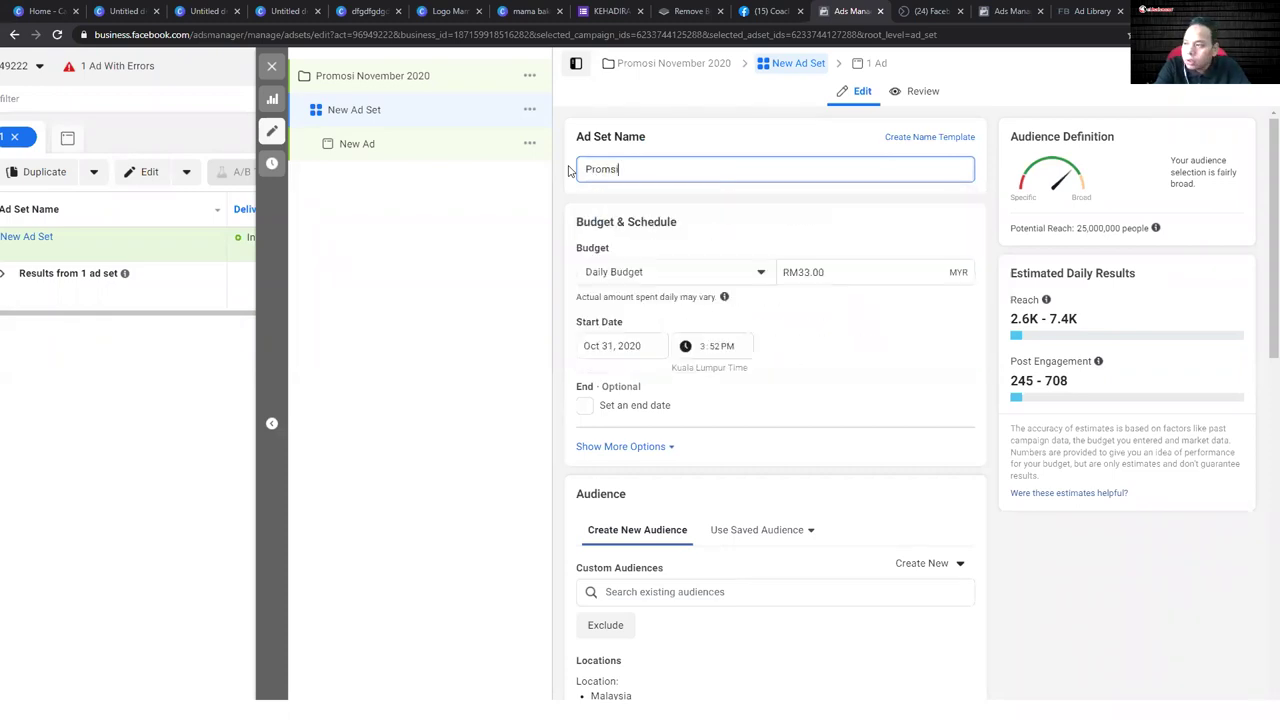
pyautogui.press('BackSpace')
pyautogui.press('BackSpace')
pyautogui.press('BackSpace')
pyautogui.press('BackSpace')
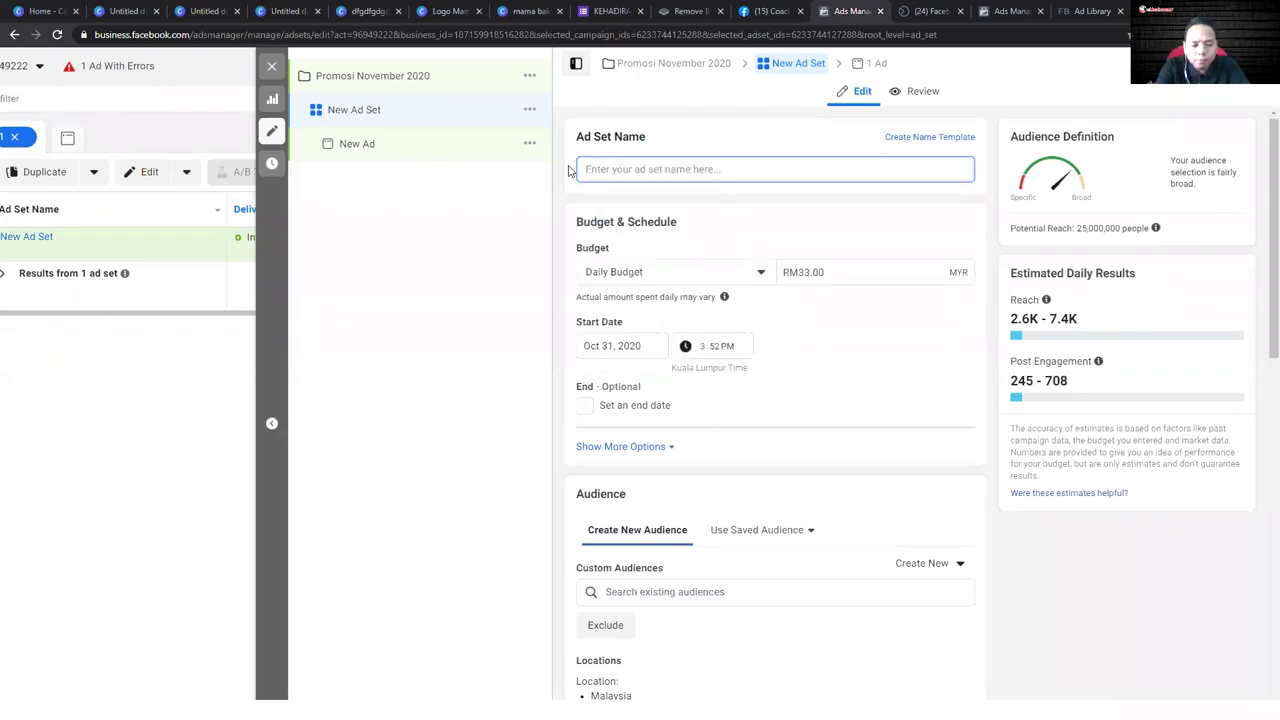
pyautogui.write('P')
pyautogui.press('BackSpace')
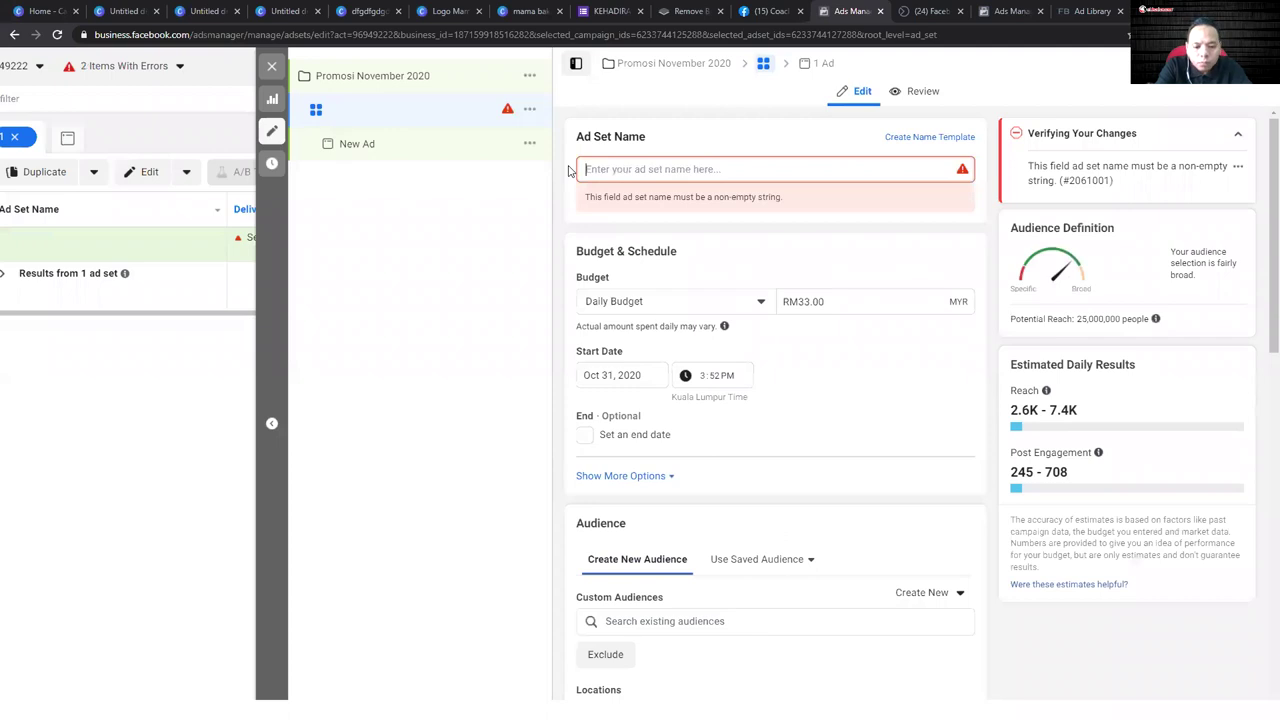
pyautogui.write('Promosi Tudung')
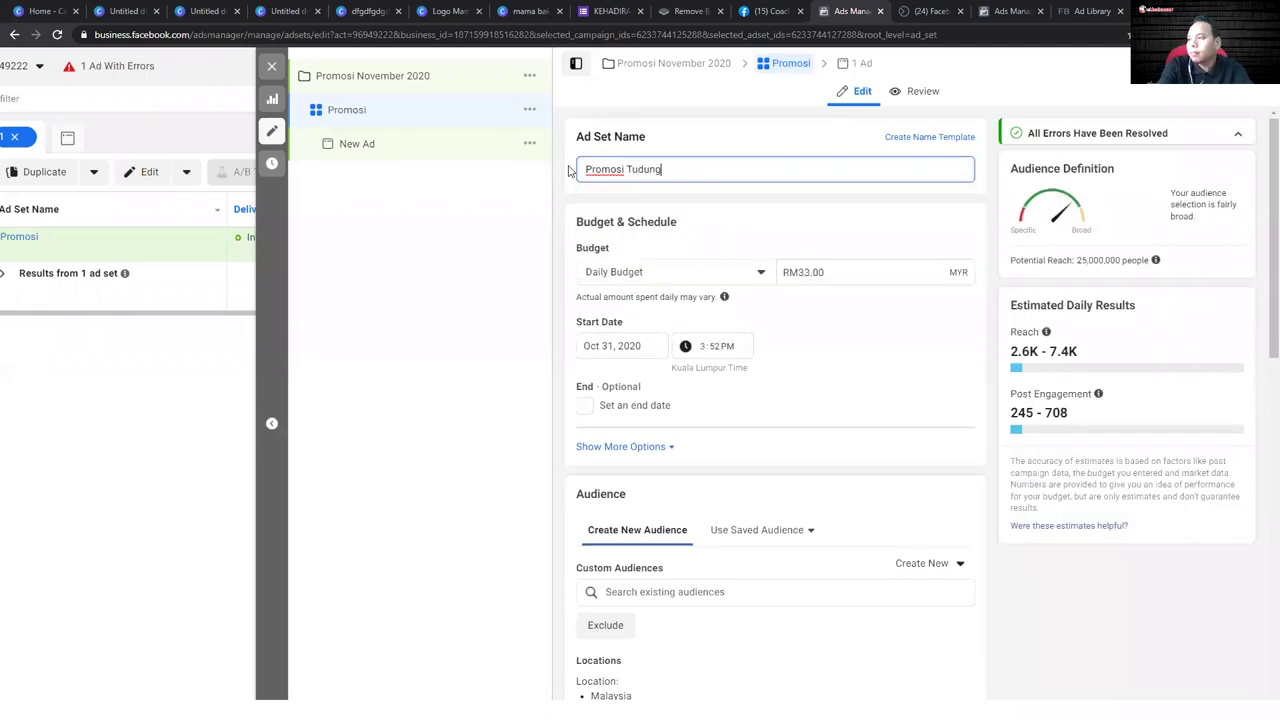
pyautogui.click(688, 232)
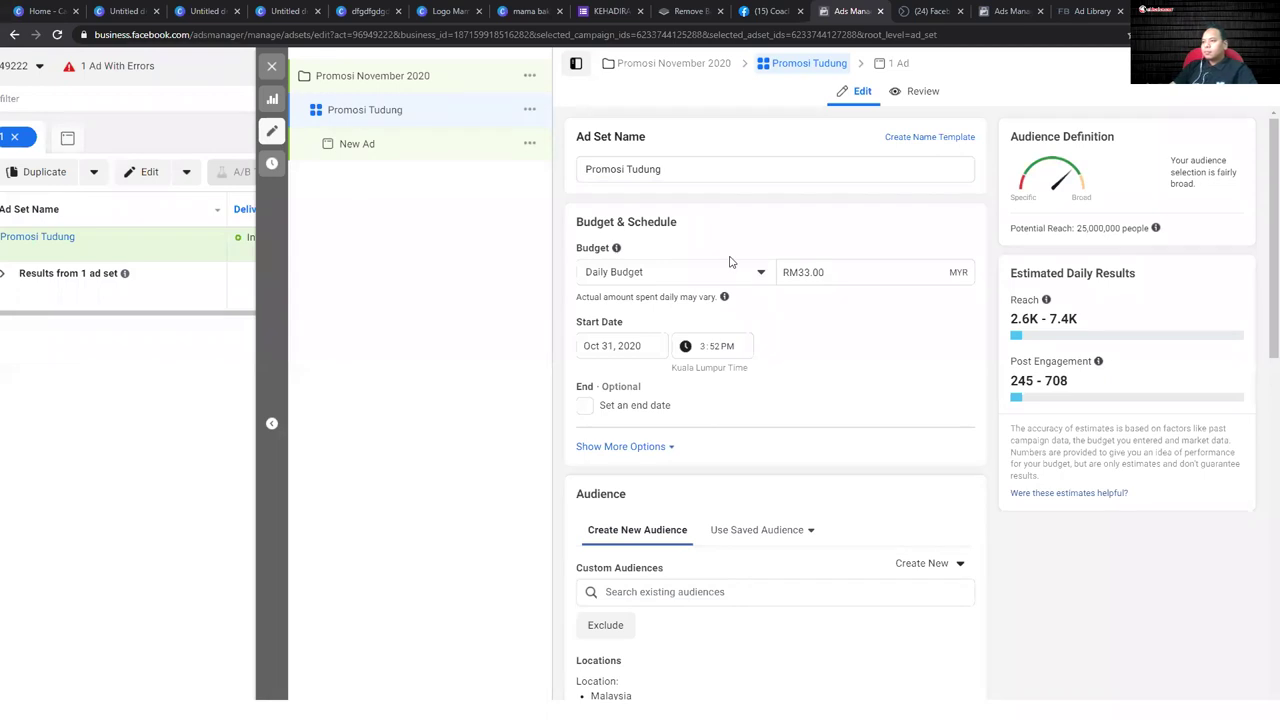
# - Rename the ad set as "Promosi Perfume"
pyautogui.moveTo(669, 172); pyautogui.dragTo(631, 172)
pyautogui.write('P')
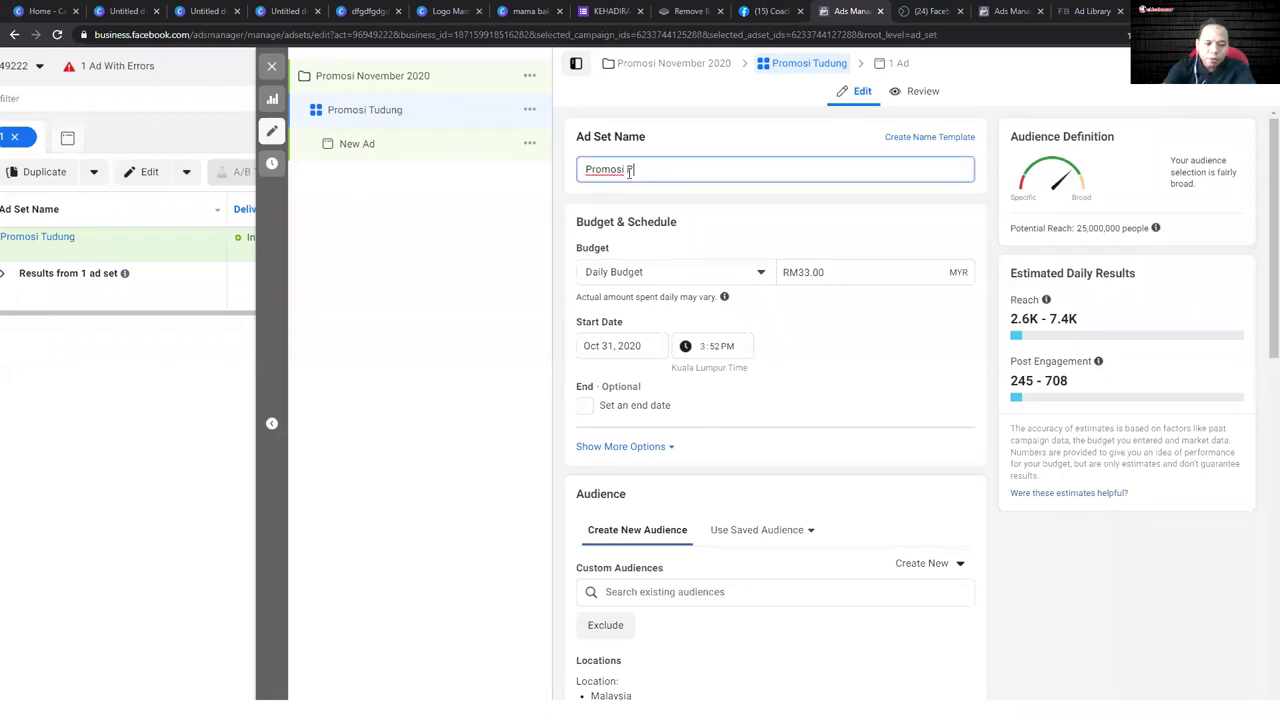
pyautogui.write('erfume')
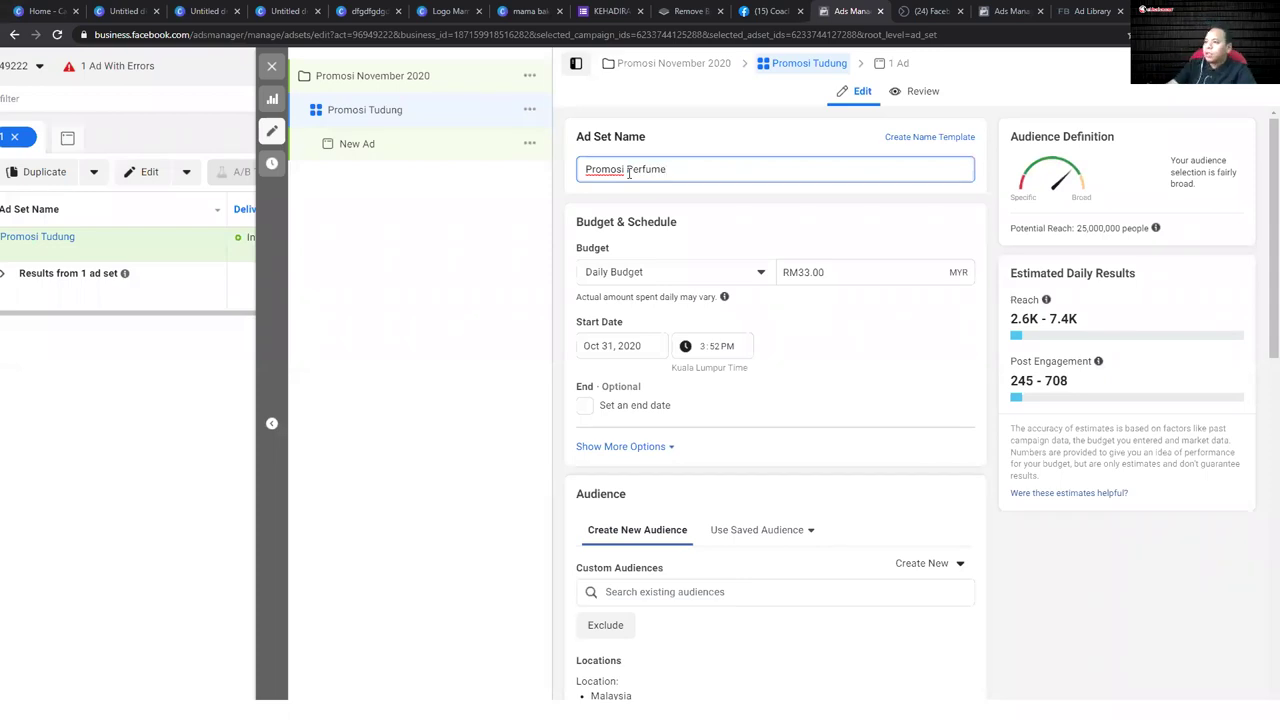
pyautogui.click(509, 243)
# - Set the ad set's daily budget to RM15 and review the available budget types
pyautogui.click(845, 272)
pyautogui.moveTo(845, 272); pyautogui.dragTo(804, 272)
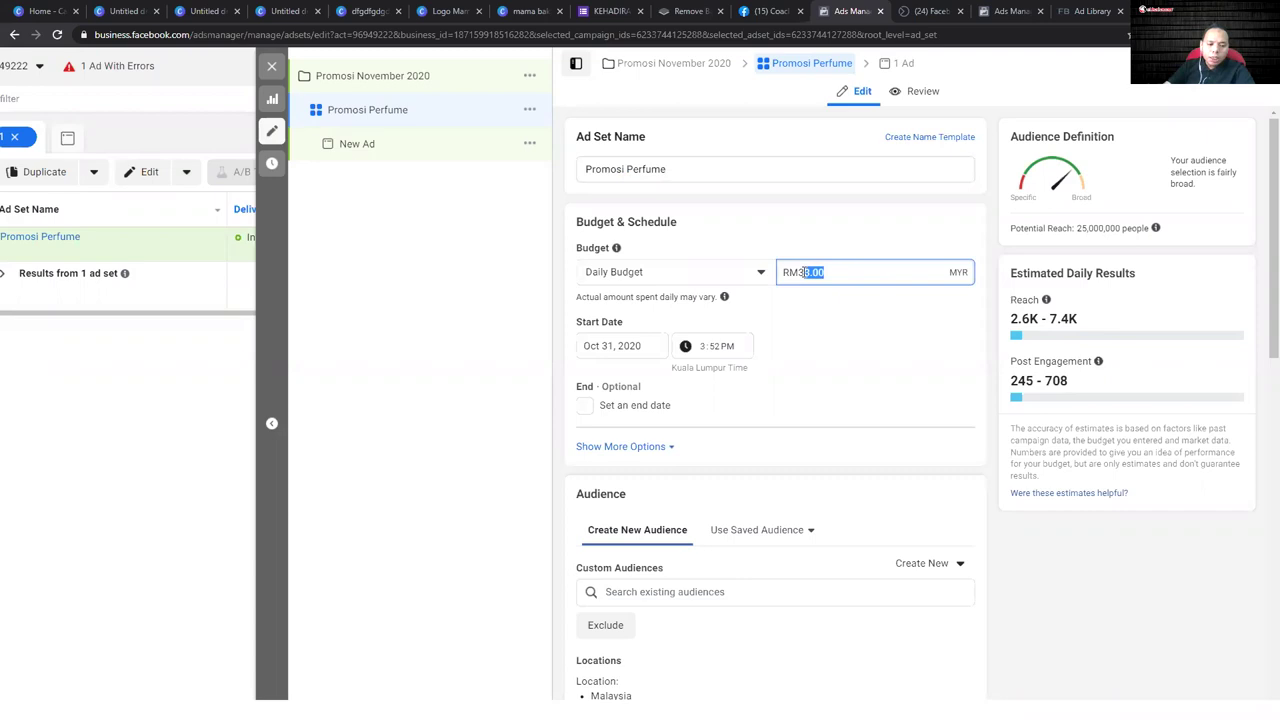
pyautogui.write('15')
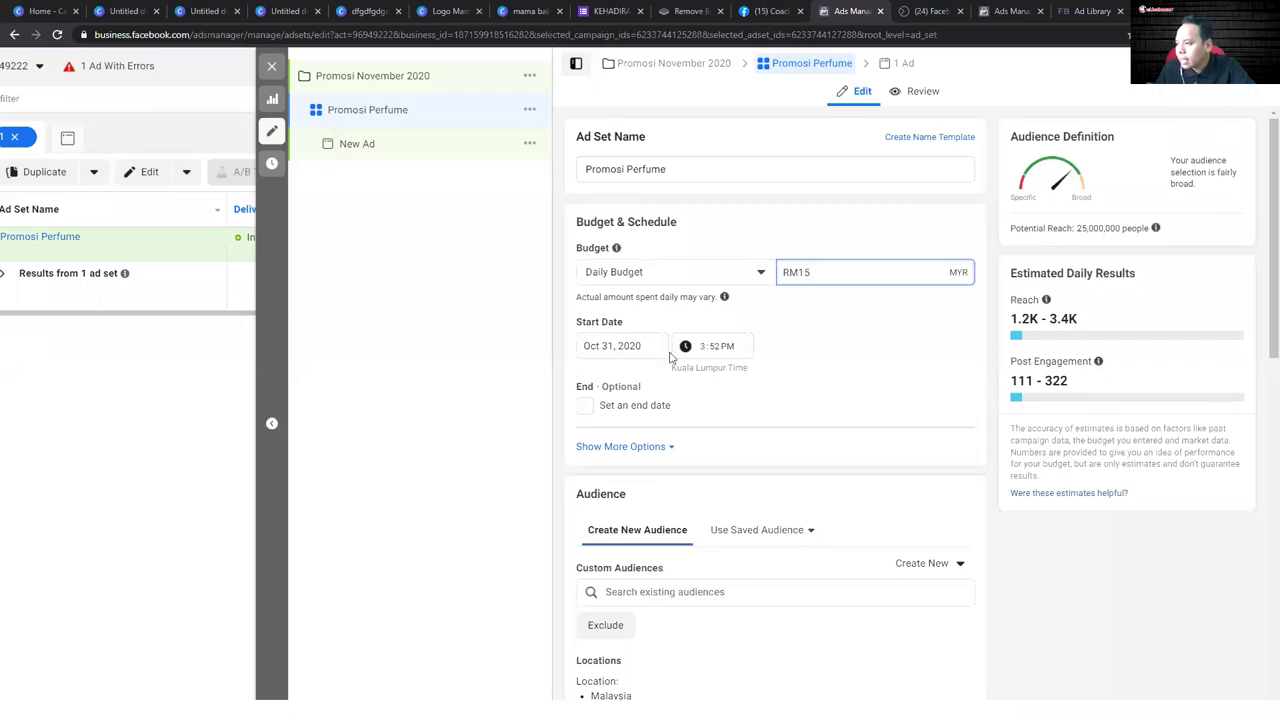
pyautogui.click(686, 282)
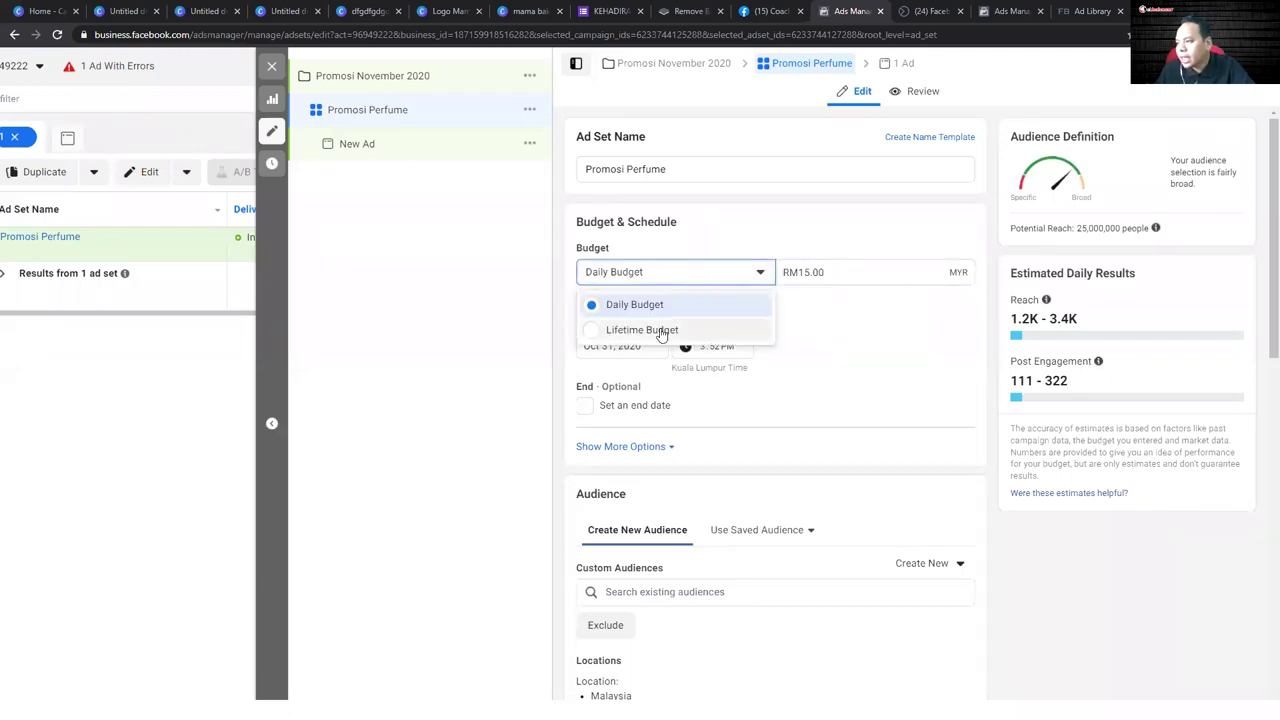
pyautogui.click(745, 283)
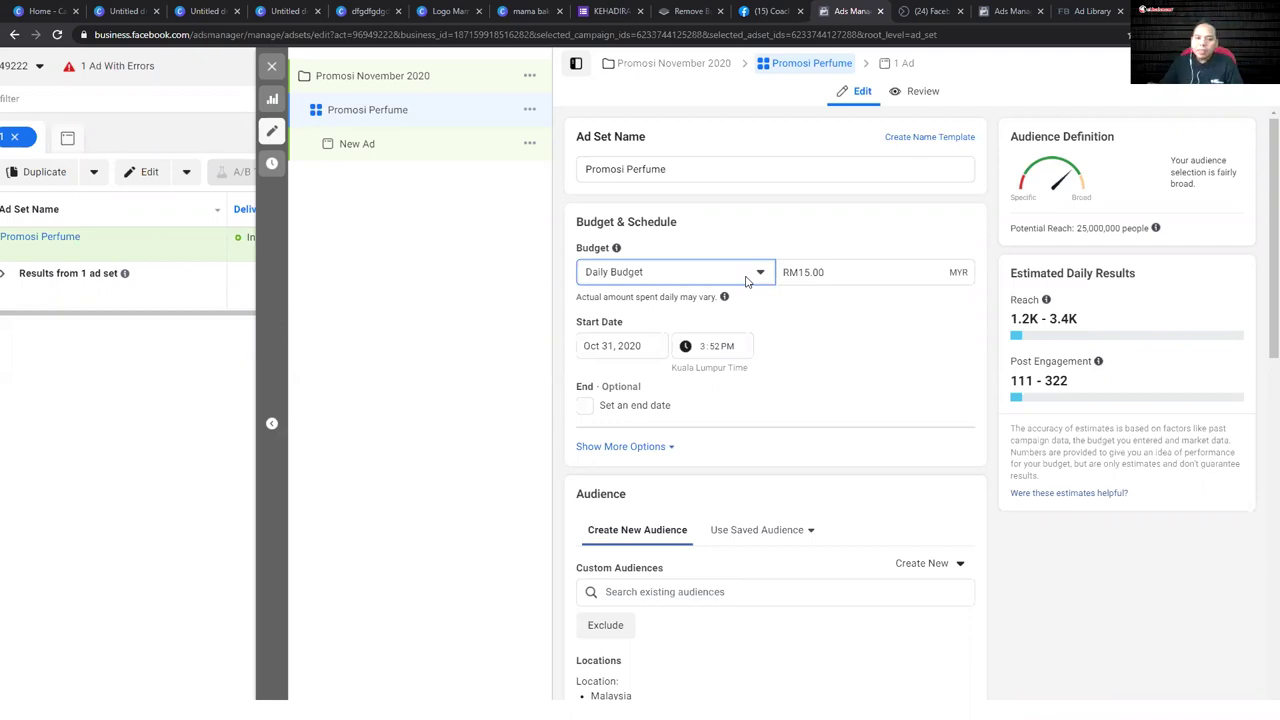
# - Schedule the ad set to start on Nov 1, 2020 at 8:52 AM
pyautogui.click(645, 347)
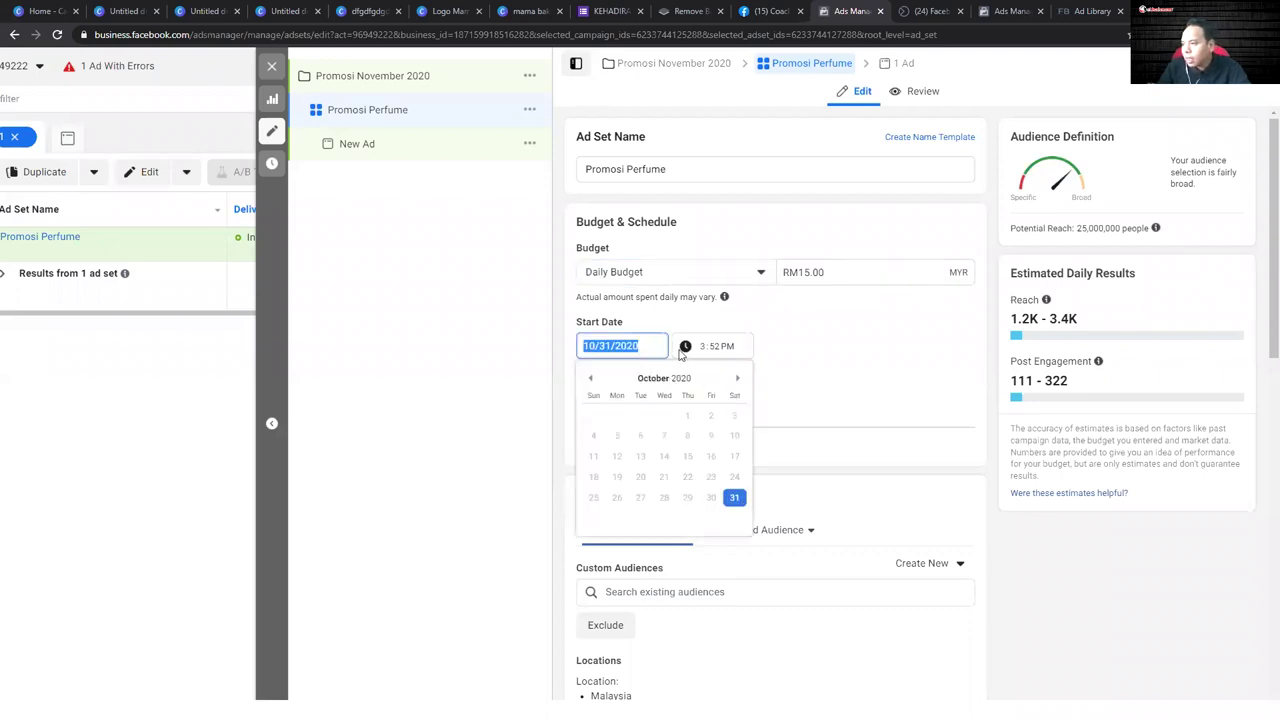
pyautogui.click(737, 378)
pyautogui.click(593, 416)
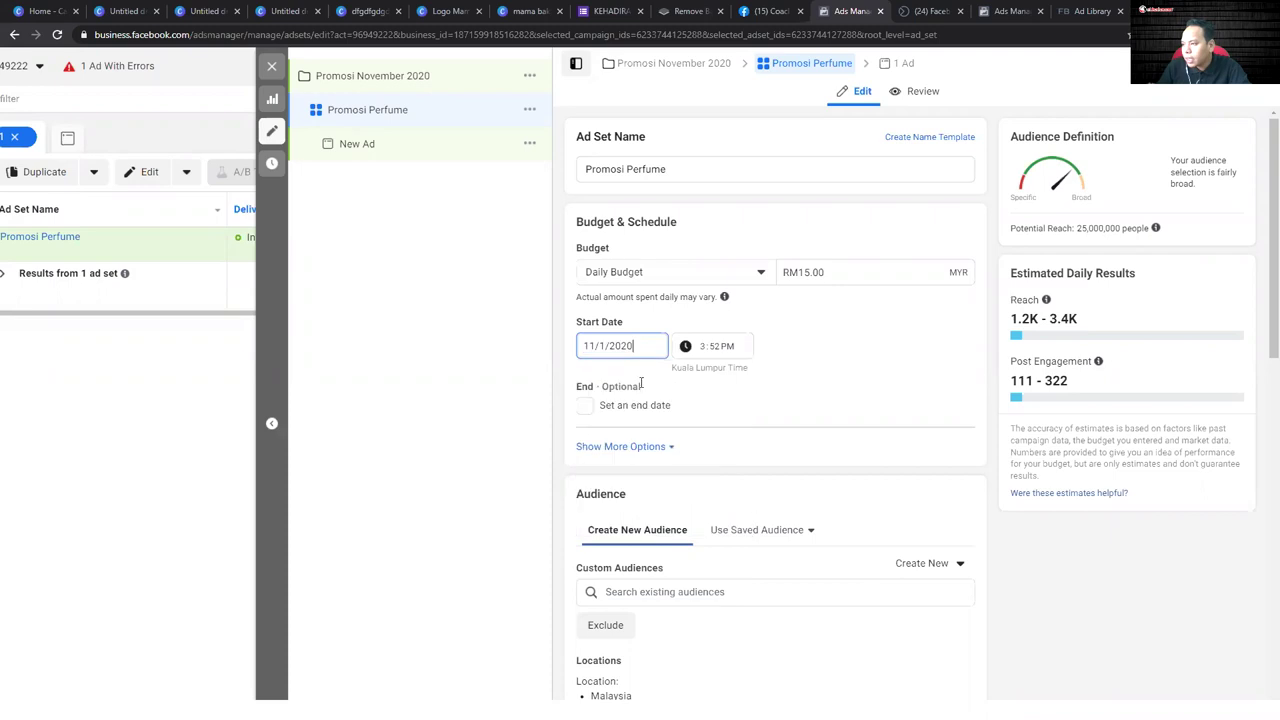
pyautogui.click(709, 347)
pyautogui.write('8a')
pyautogui.click(815, 369)
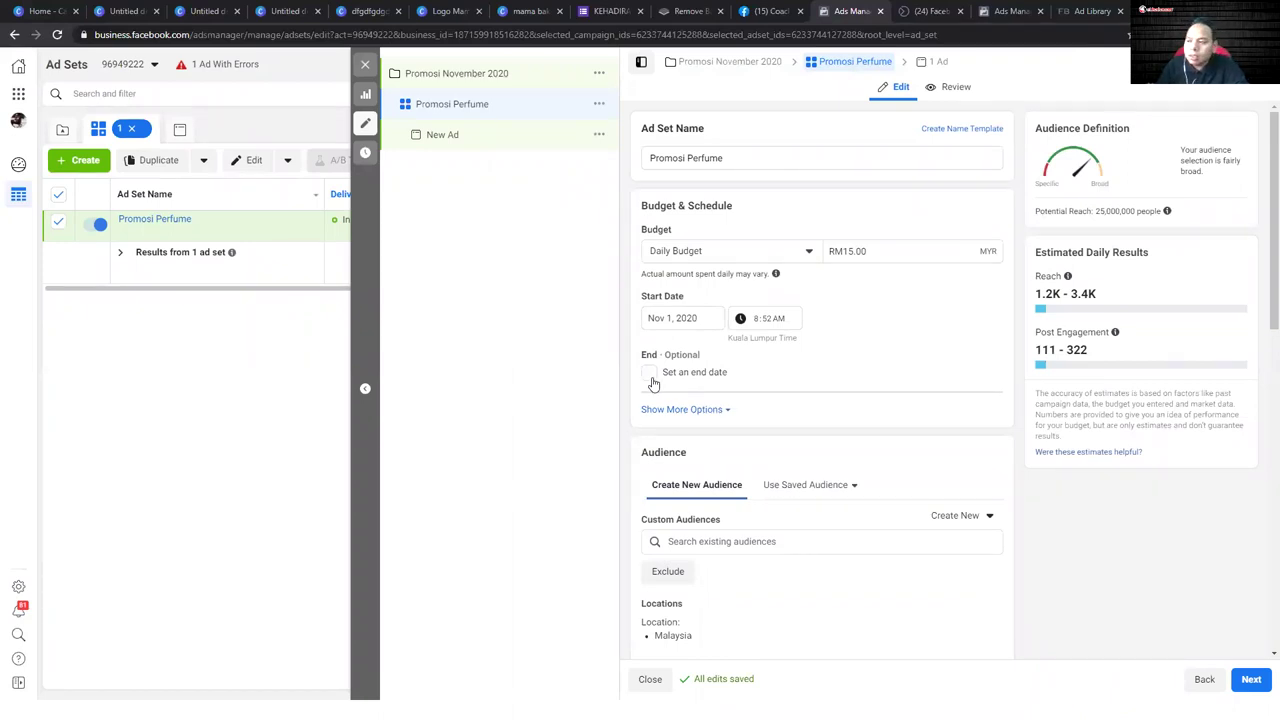
# - Review the optional end date fields and the additional ad scheduling options in the budget and schedule settings
pyautogui.click(651, 378)
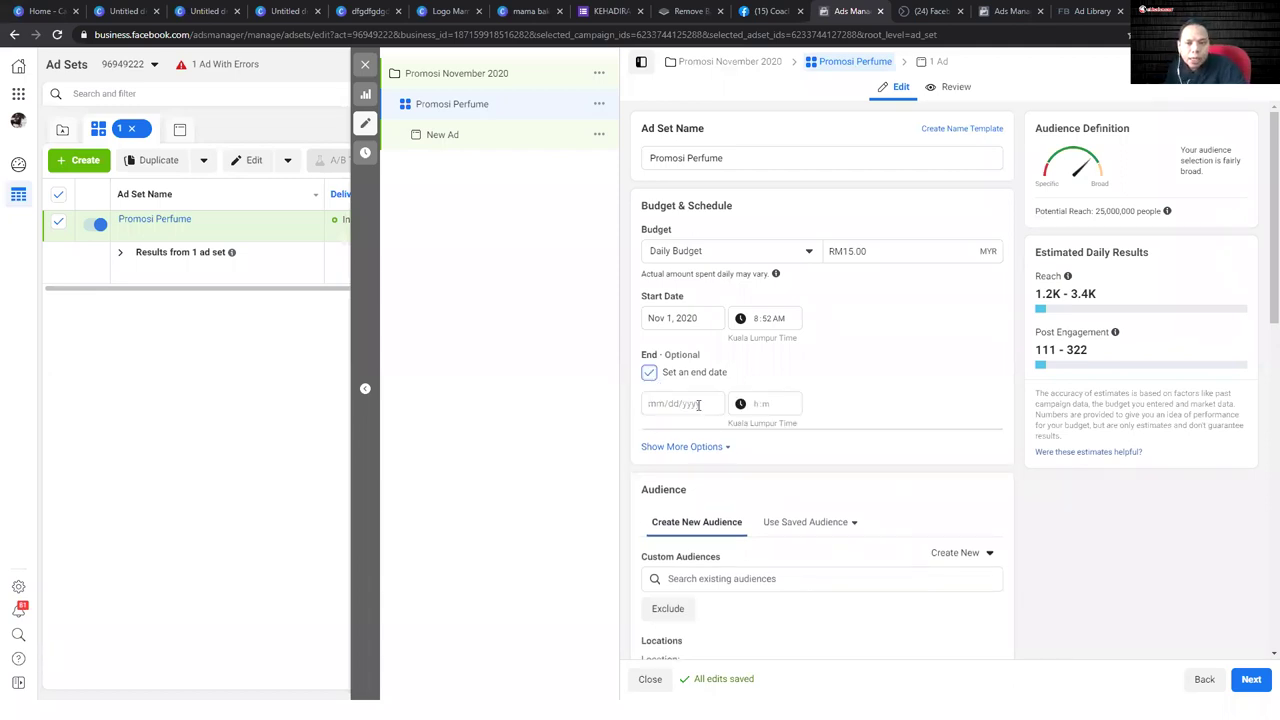
pyautogui.click(650, 374)
pyautogui.click(711, 413)
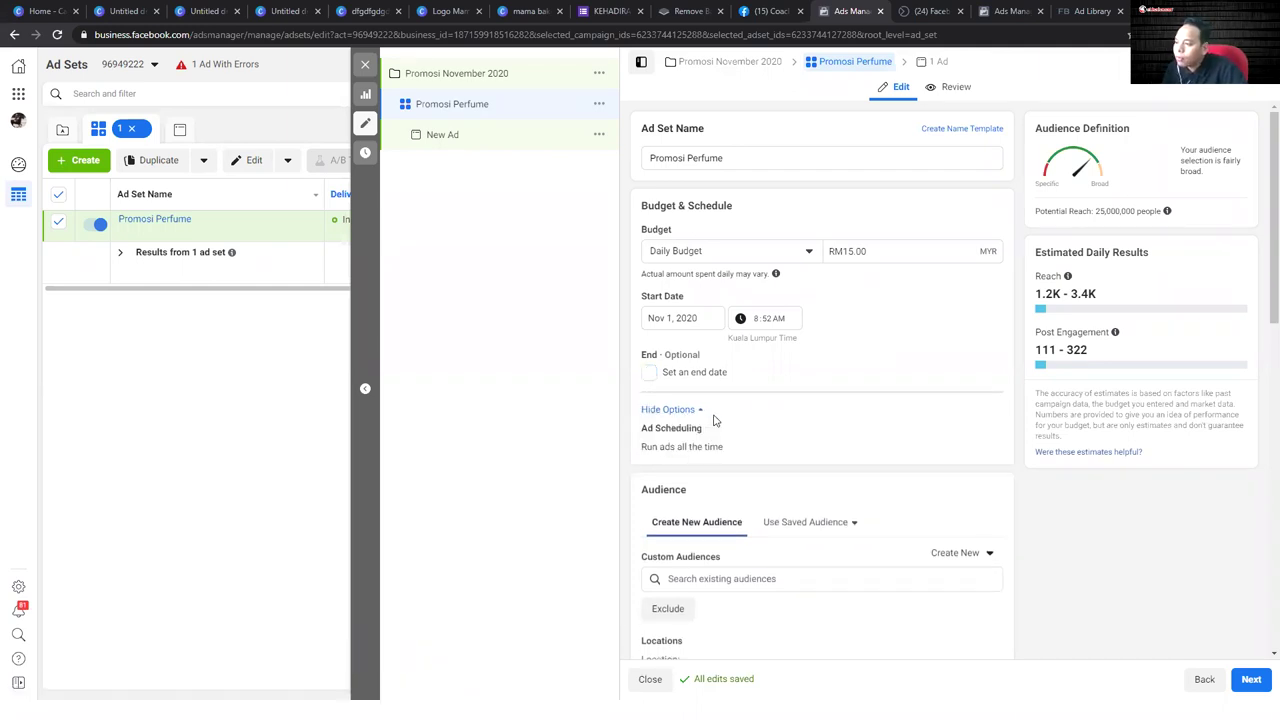
pyautogui.click(700, 410)
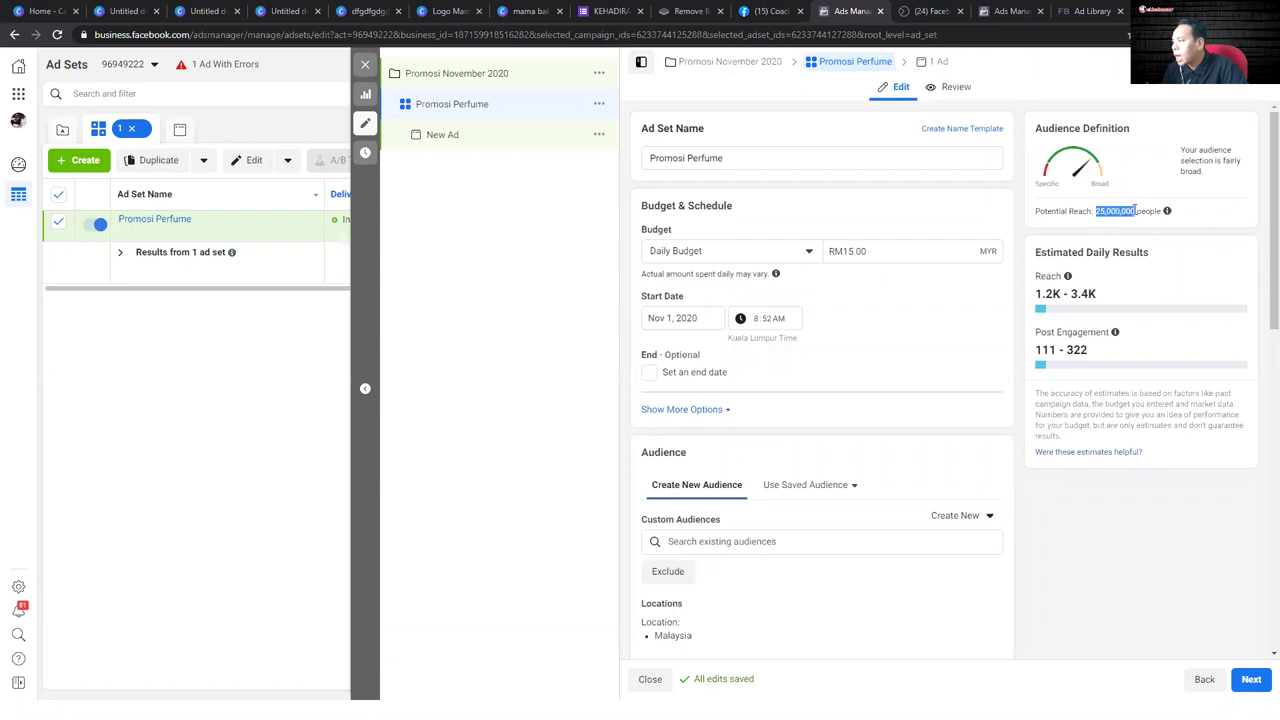
# - Examine the ad set's audience definition and potential reach up close
pyautogui.hotkey('ctrl', '+')
pyautogui.hotkey('ctrl', '+')
pyautogui.hotkey('ctrl', '+')
pyautogui.hotkey('ctrl', '+')
pyautogui.hotkey('ctrl', '+')
pyautogui.hotkey('ctrl', '+')
pyautogui.hotkey('ctrl', '+')
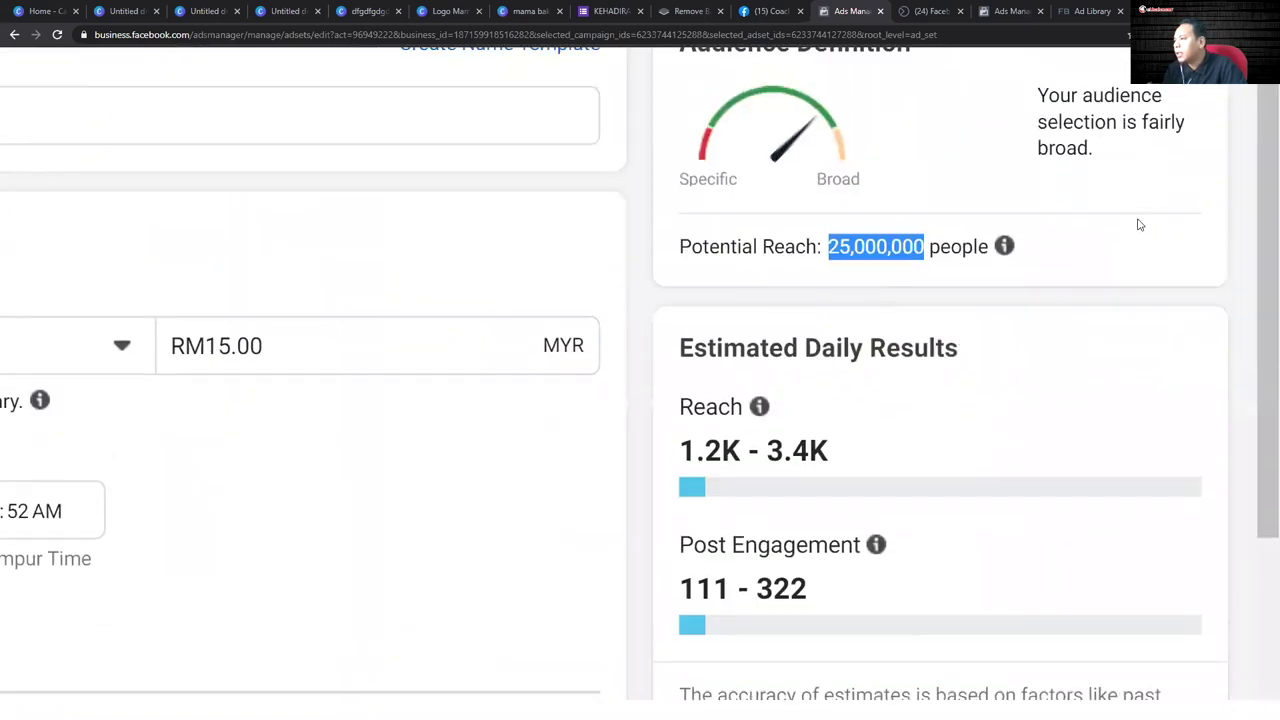
pyautogui.scroll(1, 1138, 225)
pyautogui.click(841, 101)
pyautogui.moveTo(678, 100); pyautogui.dragTo(917, 108)
pyautogui.click(913, 203)
pyautogui.moveTo(842, 303); pyautogui.dragTo(926, 305)
pyautogui.click(851, 305)
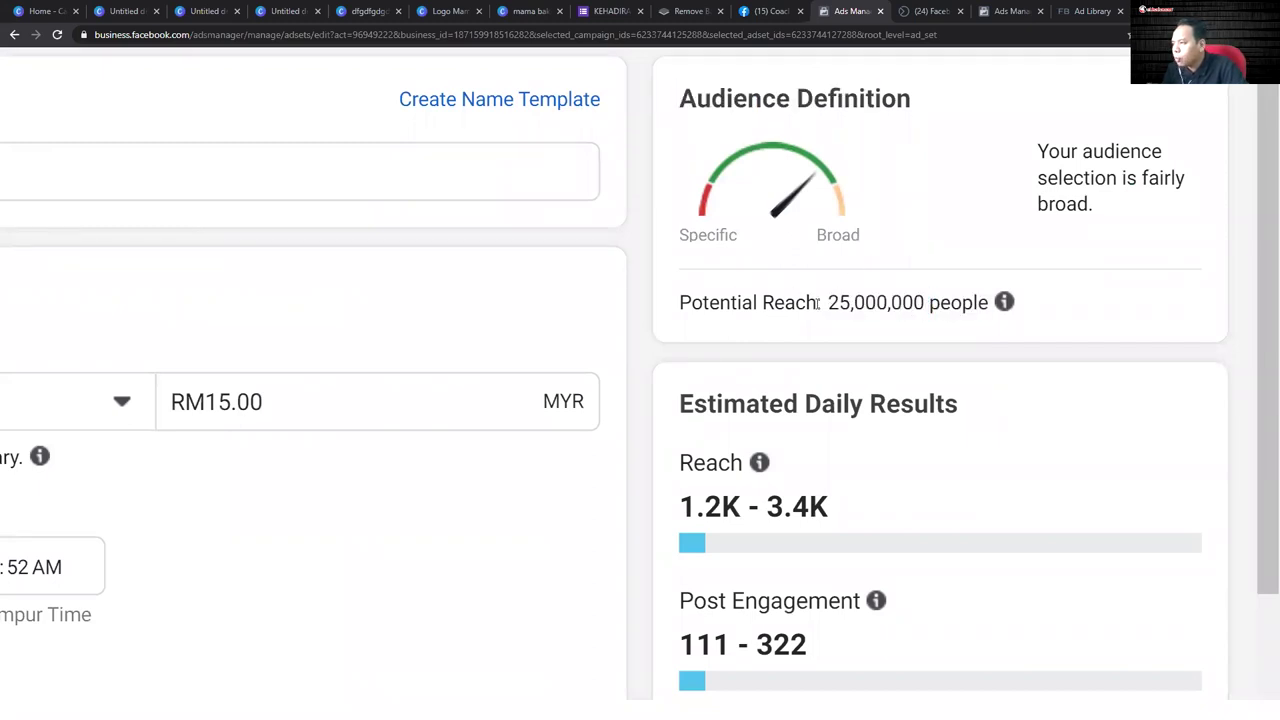
pyautogui.moveTo(820, 302); pyautogui.dragTo(922, 273)
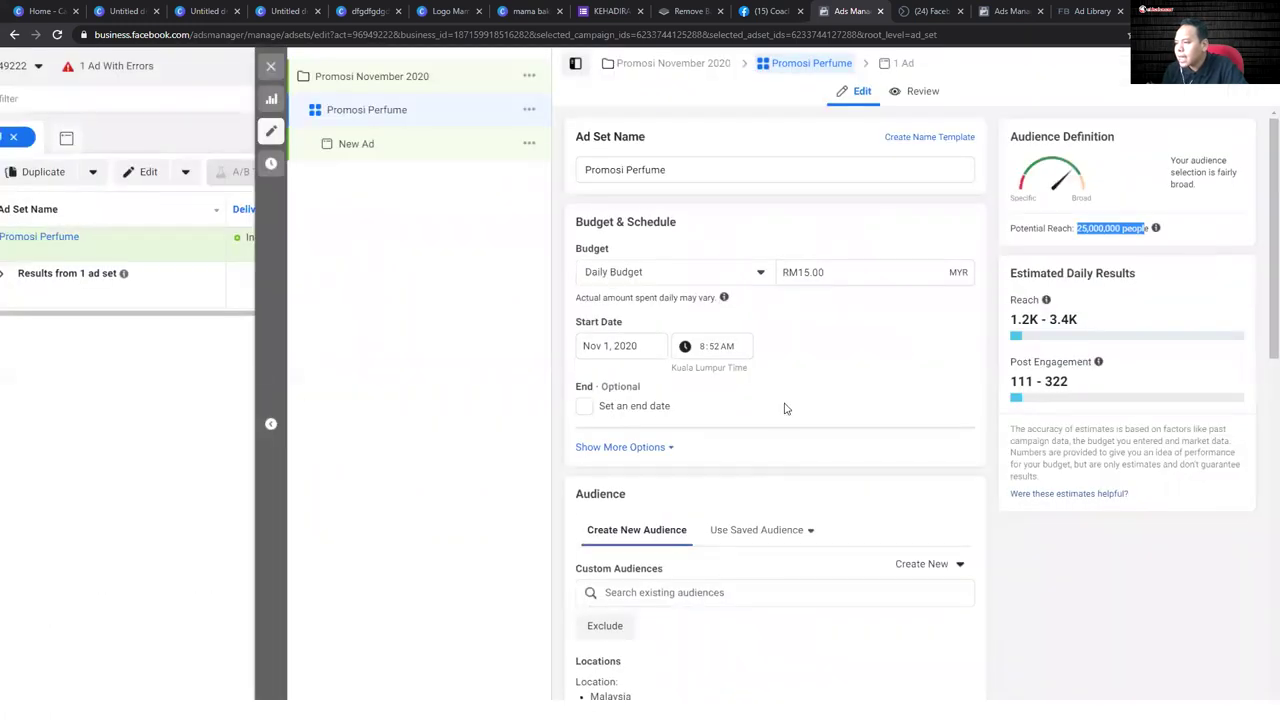
# - Review the default audience targeting settings against the potential reach and the options for creating a custom or lookalike audience
pyautogui.scroll(-4, 784, 408)
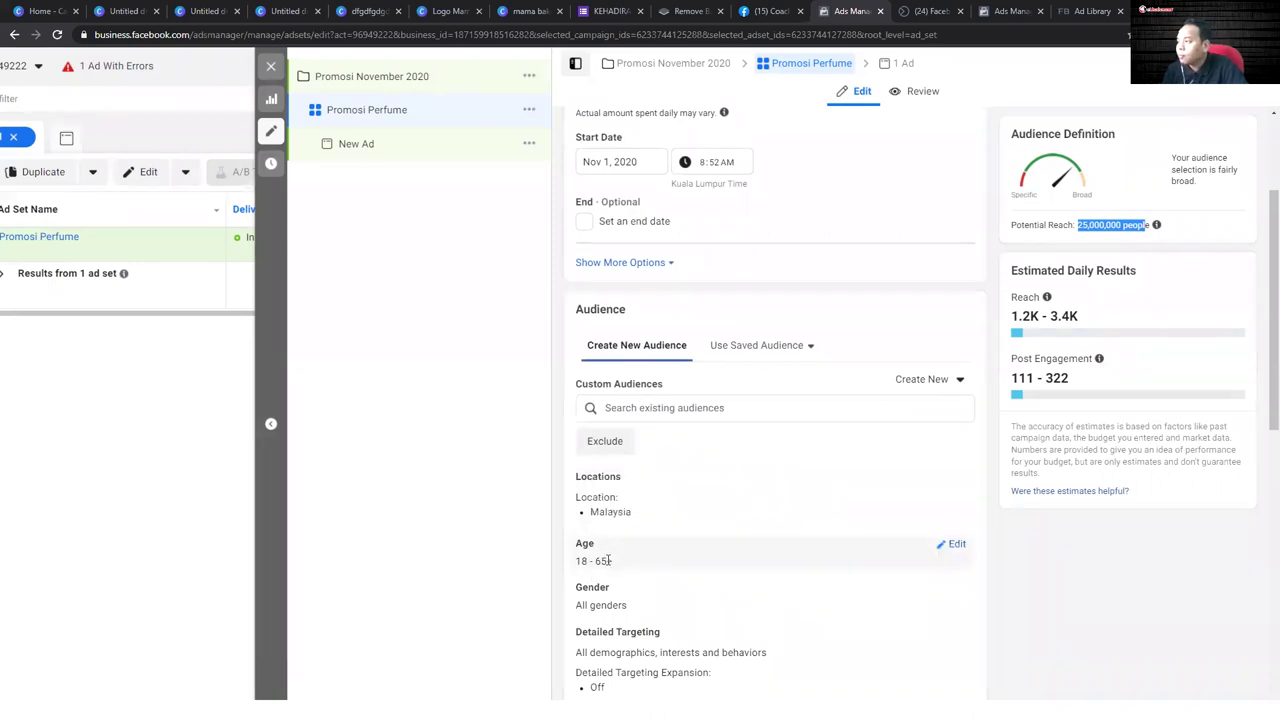
pyautogui.click(1093, 229)
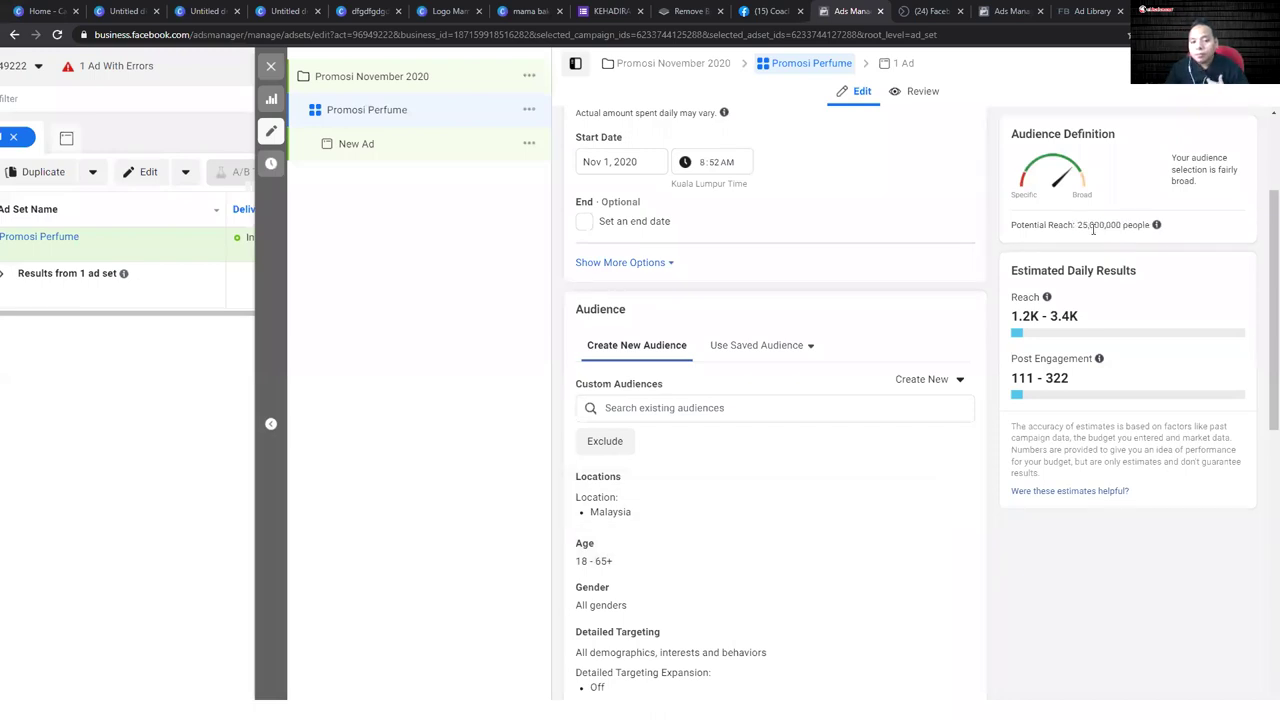
pyautogui.scroll(2, 706, 230)
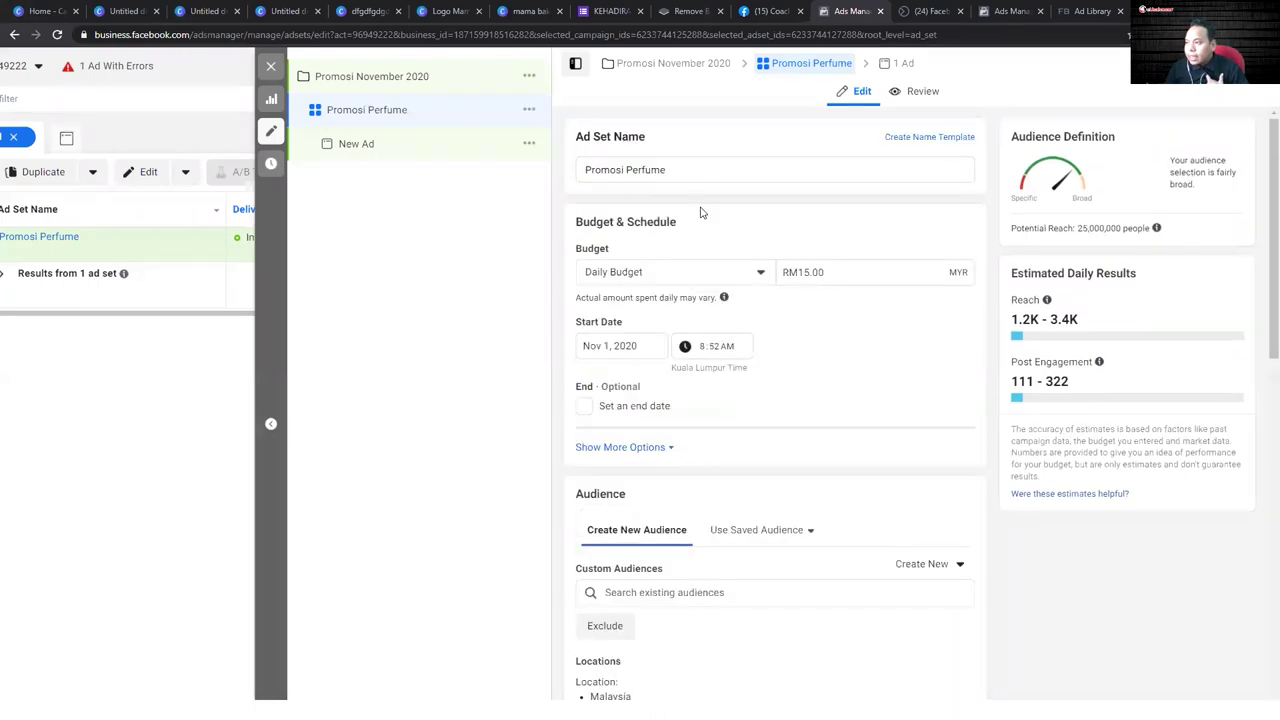
pyautogui.scroll(-3, 710, 288)
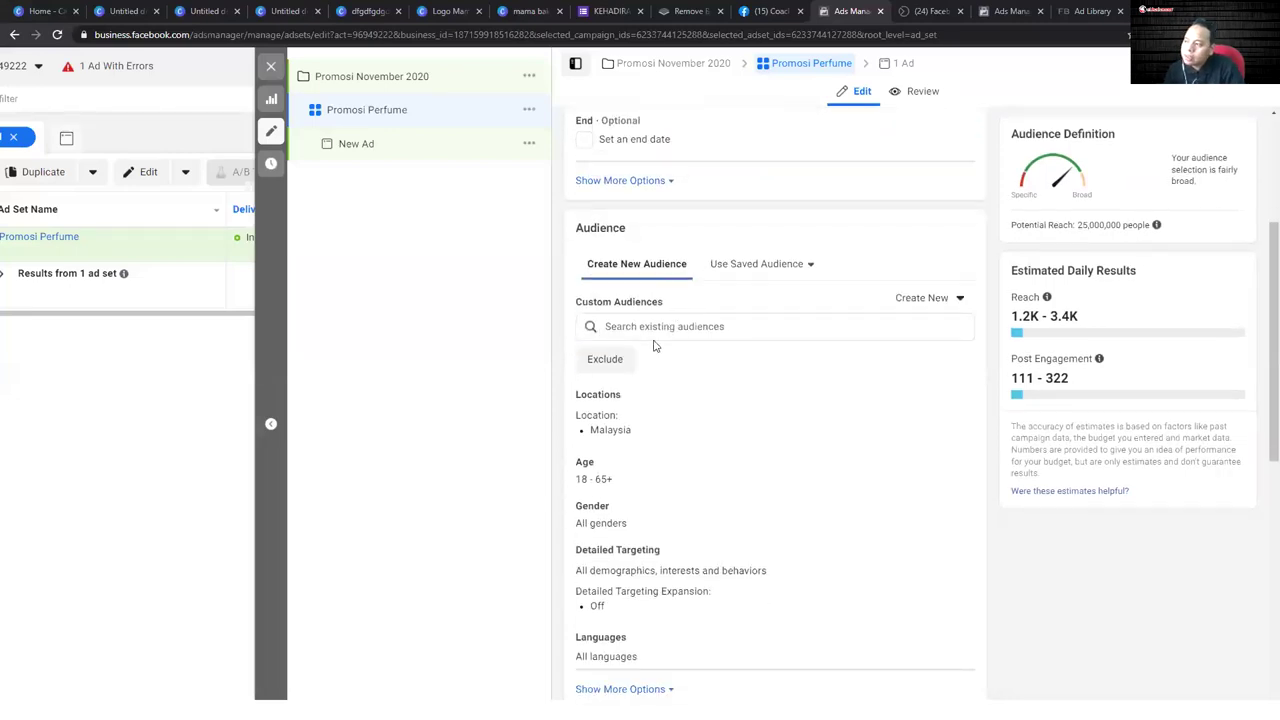
pyautogui.click(941, 305)
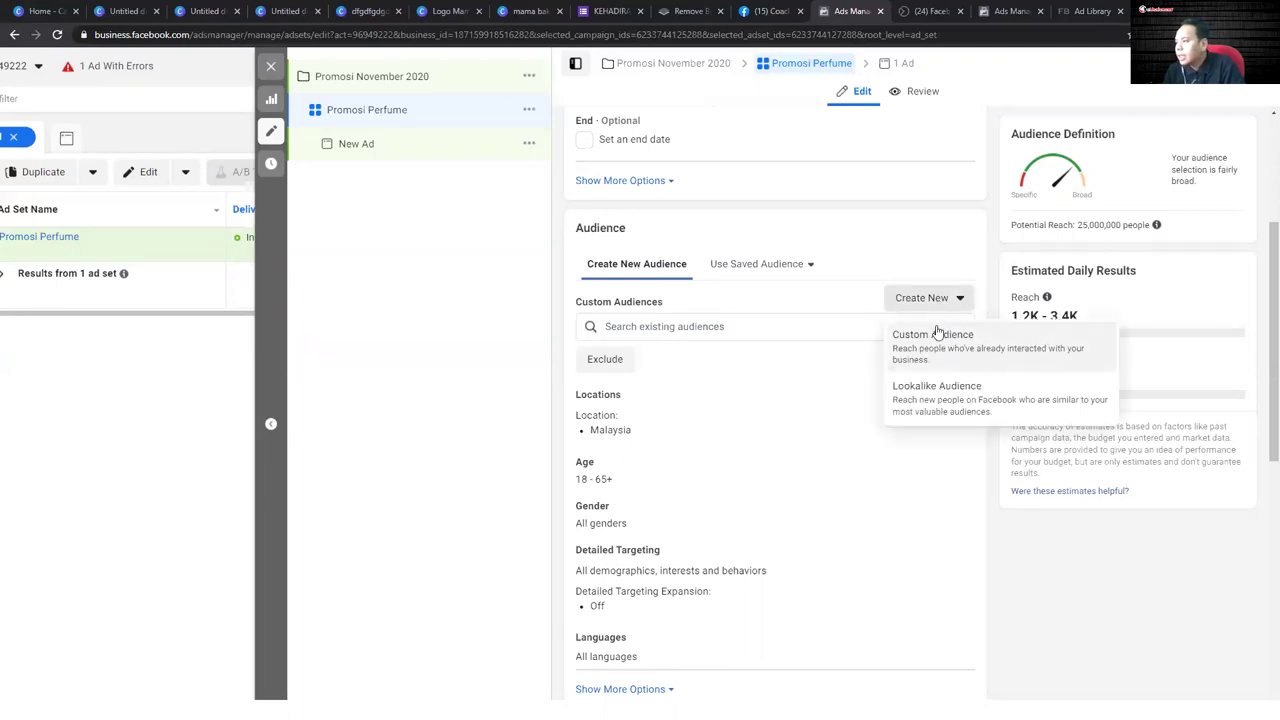
pyautogui.click(845, 303)
pyautogui.scroll(-1, 765, 303)
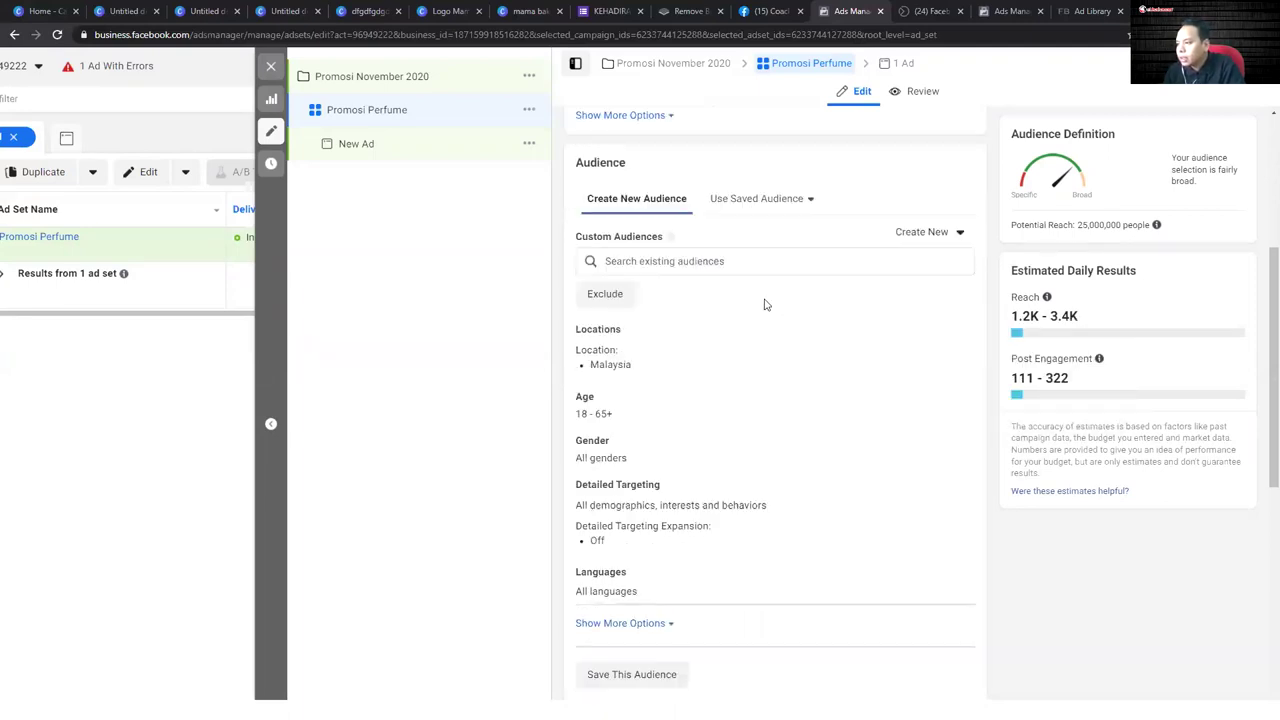
# - Open the audience locations for editing and review the choices for people living in, recently in or traveling in the location
pyautogui.moveTo(613, 337)
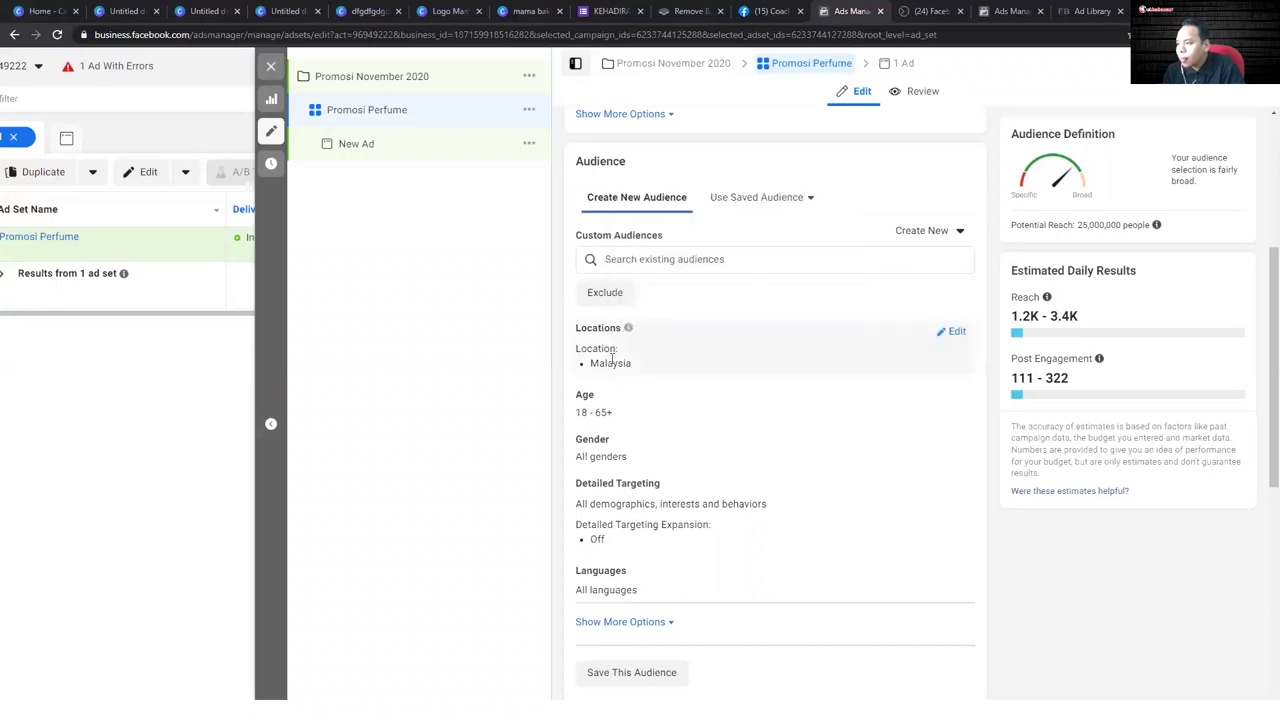
pyautogui.click(955, 333)
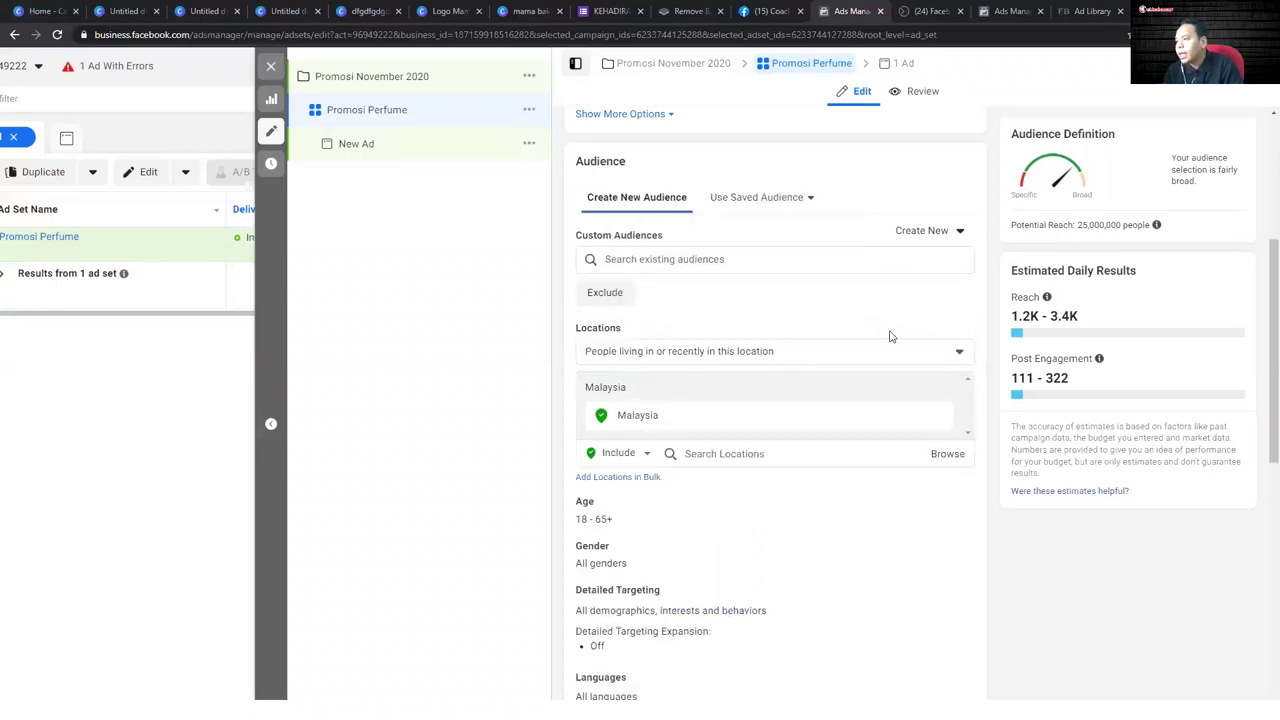
pyautogui.click(740, 356)
pyautogui.click(740, 356)
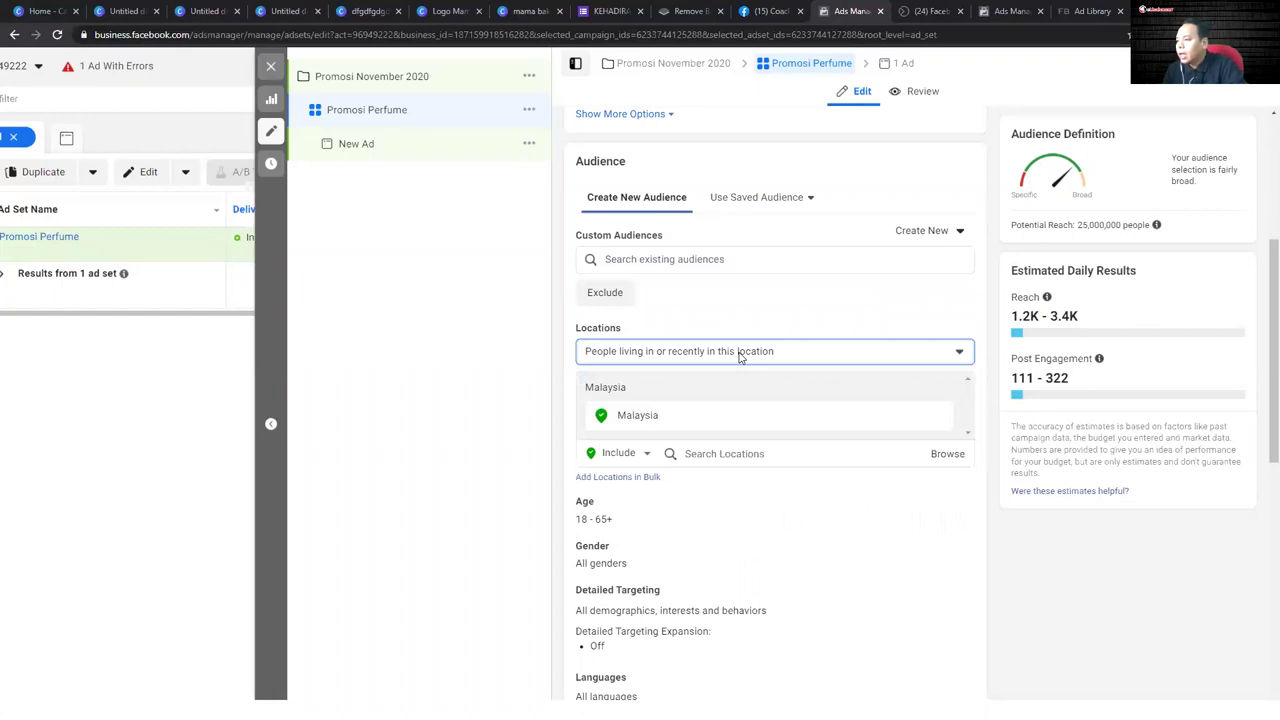
pyautogui.click(740, 356)
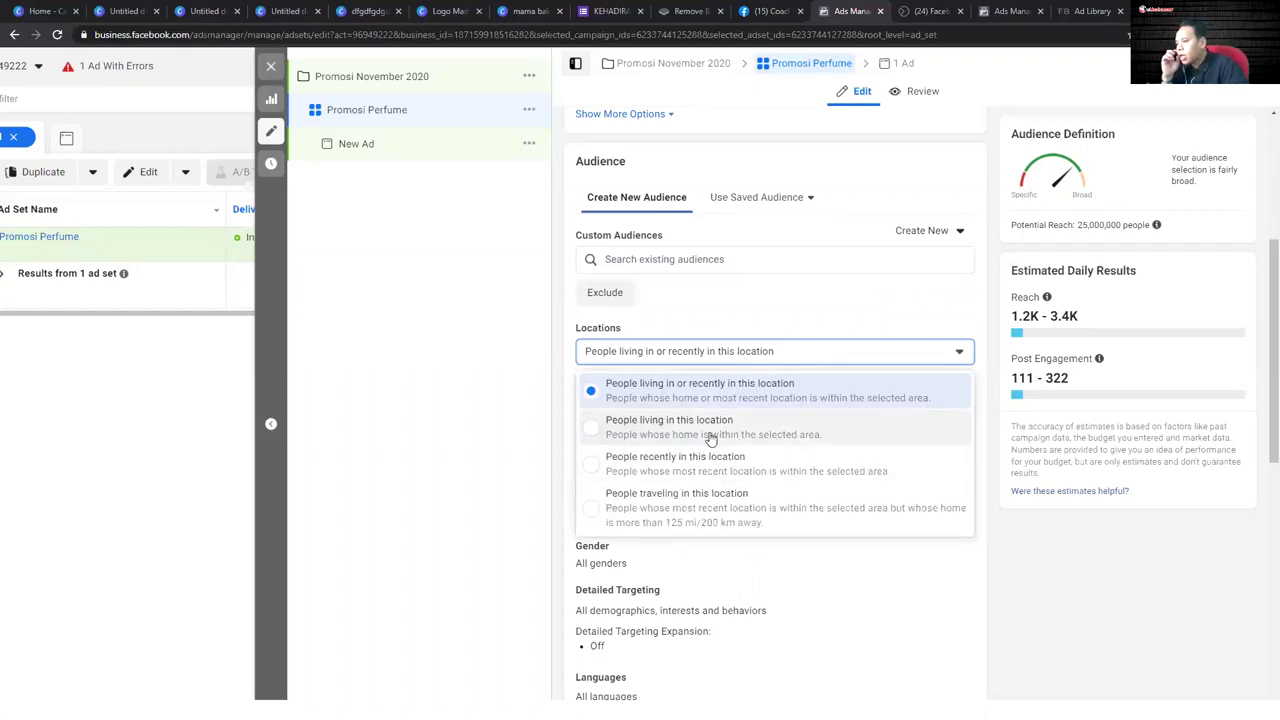
pyautogui.click(728, 358)
pyautogui.click(733, 359)
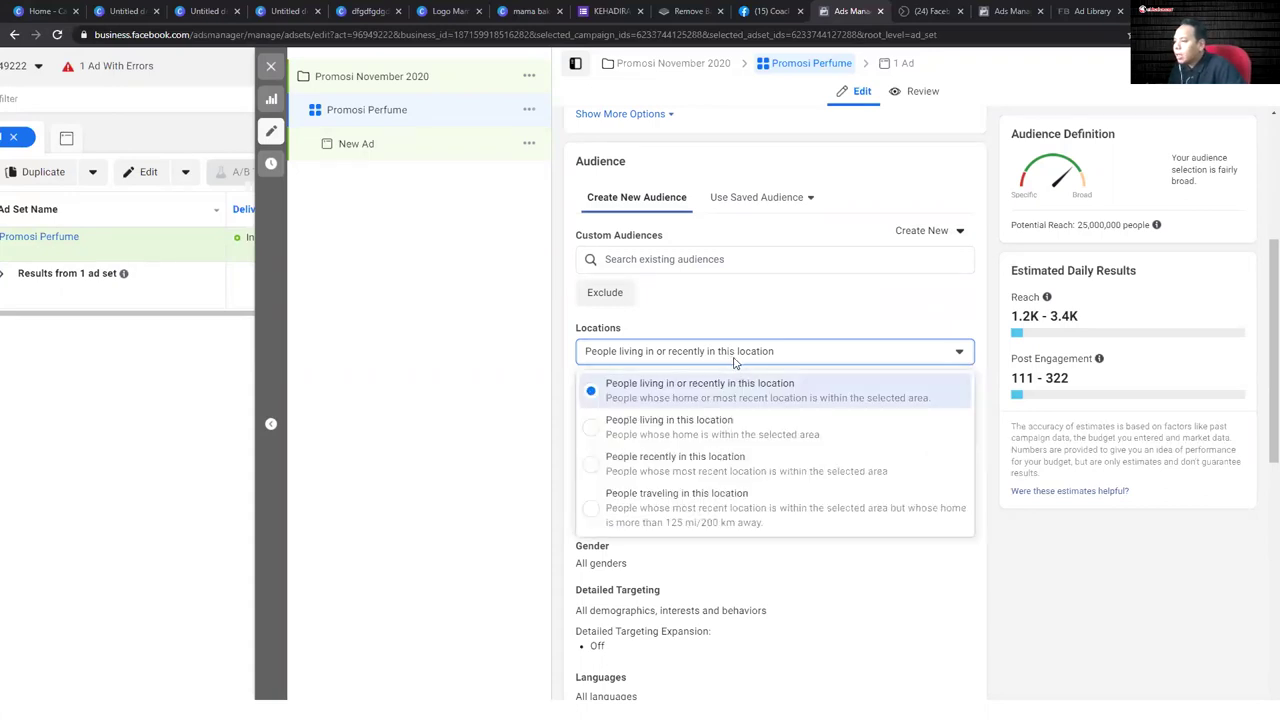
pyautogui.click(733, 361)
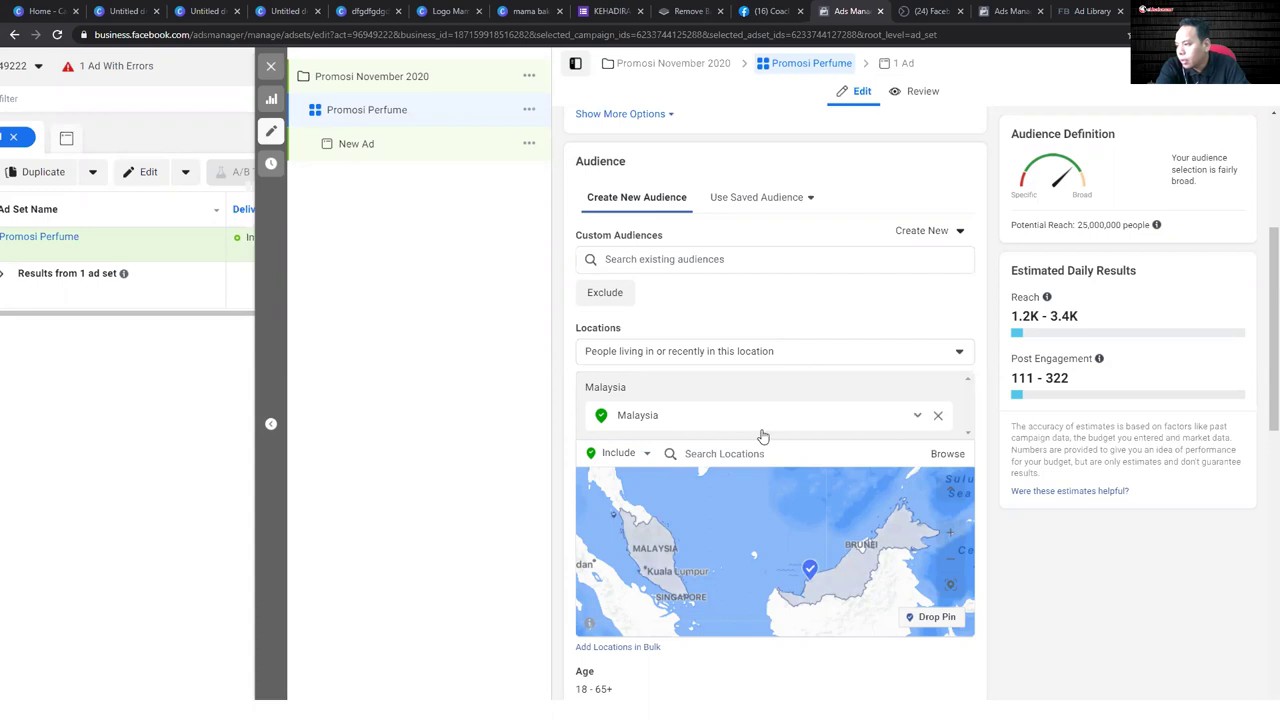
# - Target Ampang, Selangor with a 10 mi radius and check the potential reach
pyautogui.click(713, 450)
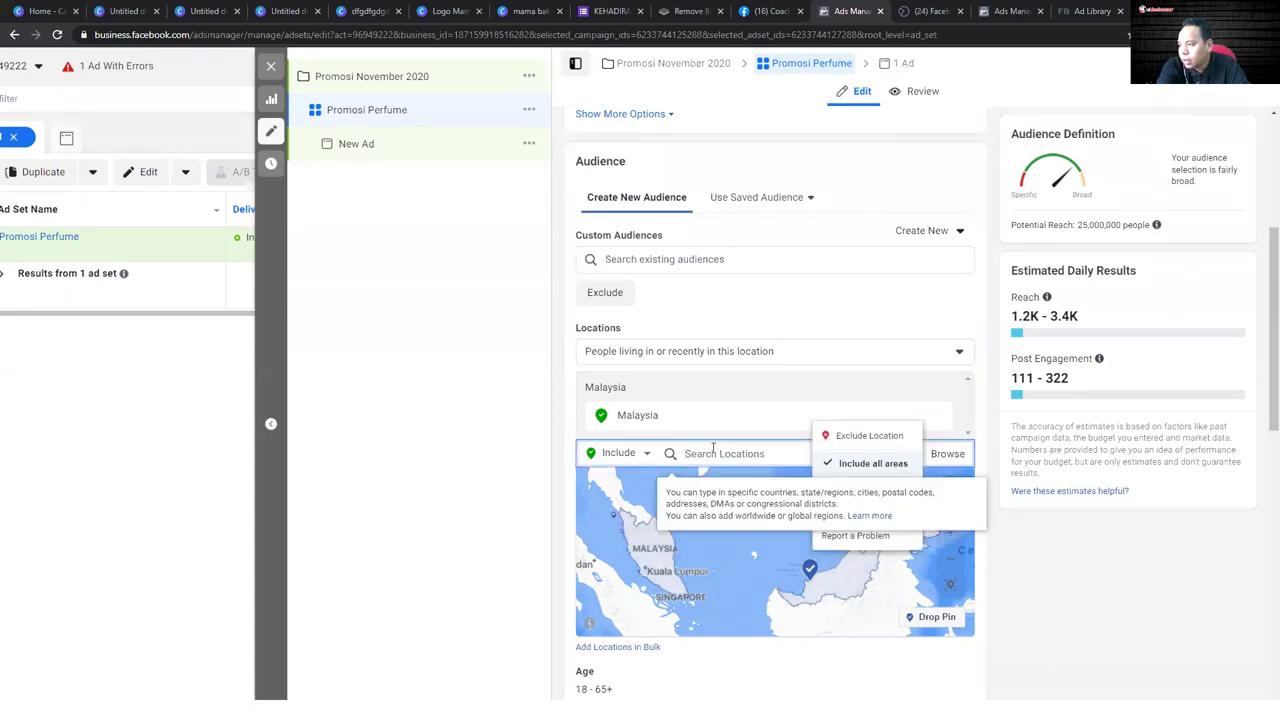
pyautogui.write('ampang')
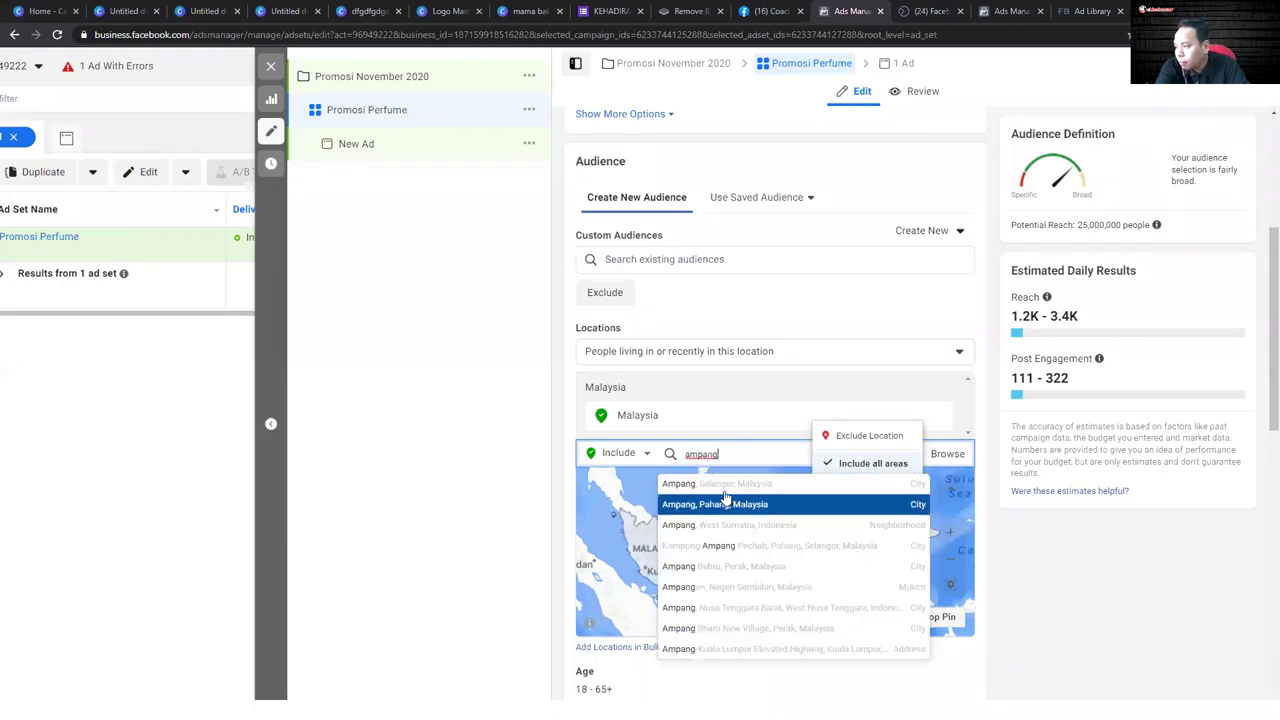
pyautogui.click(726, 486)
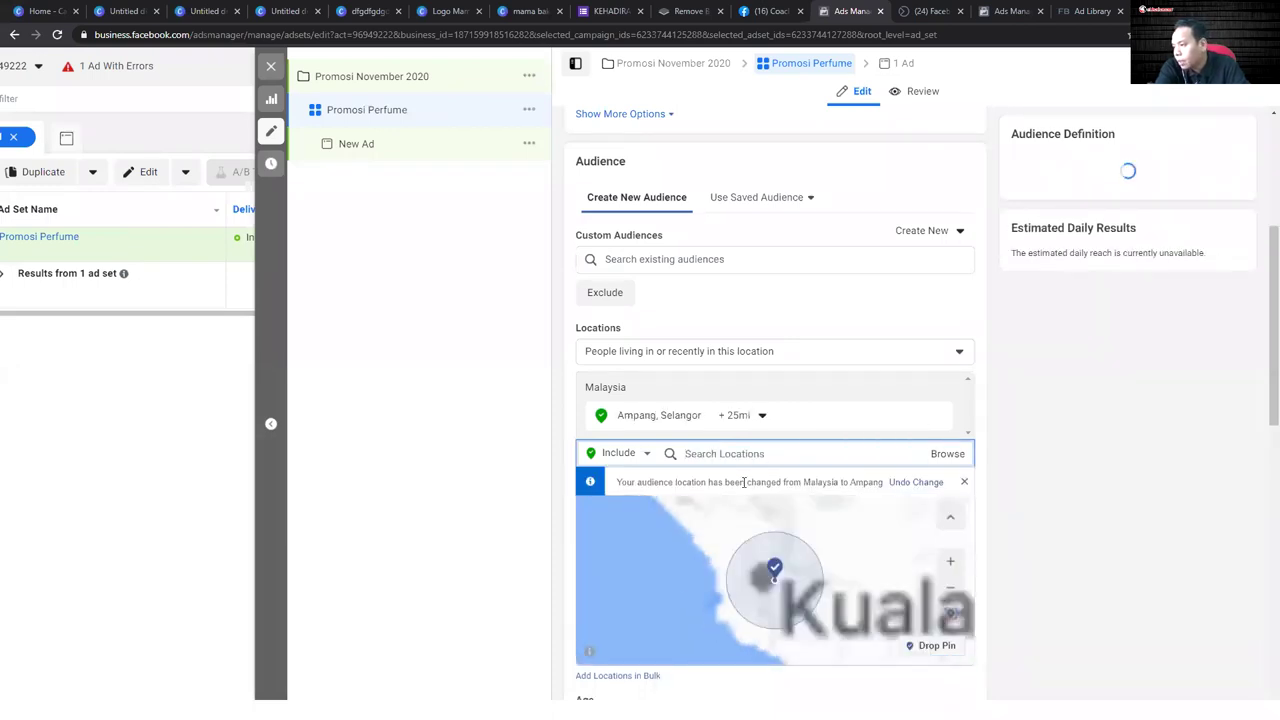
pyautogui.click(760, 418)
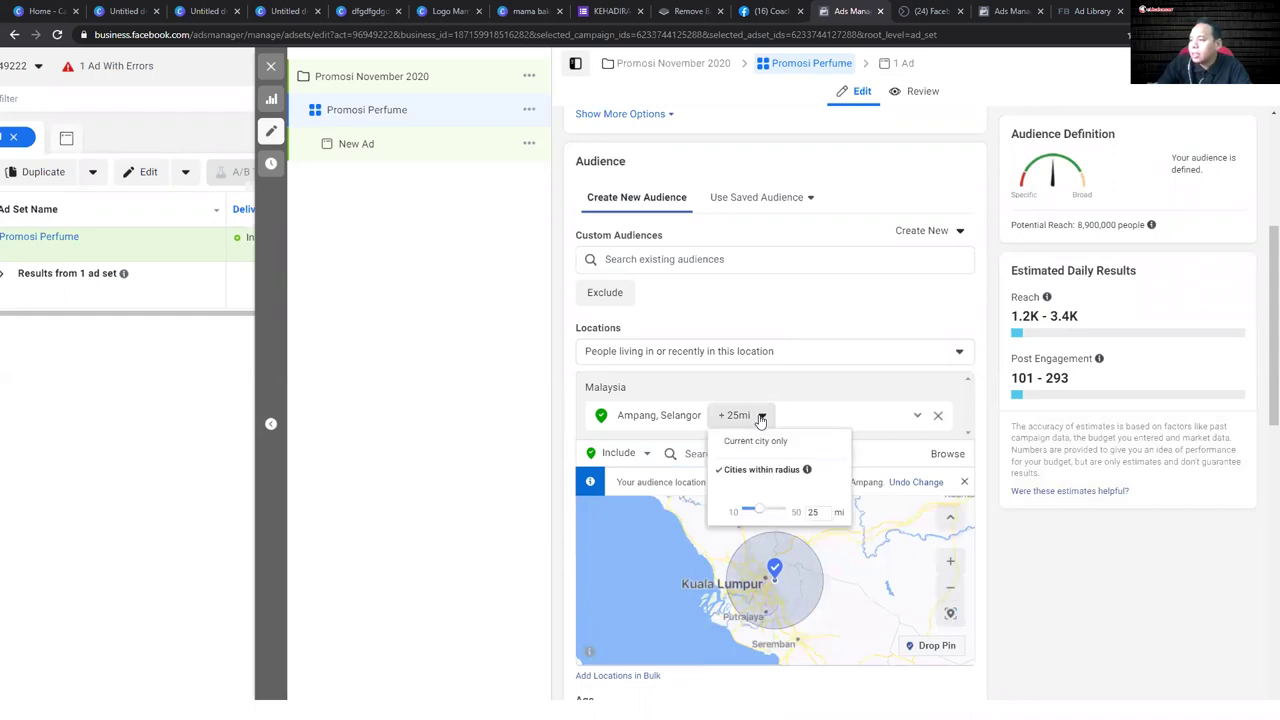
pyautogui.moveTo(758, 514); pyautogui.dragTo(728, 512)
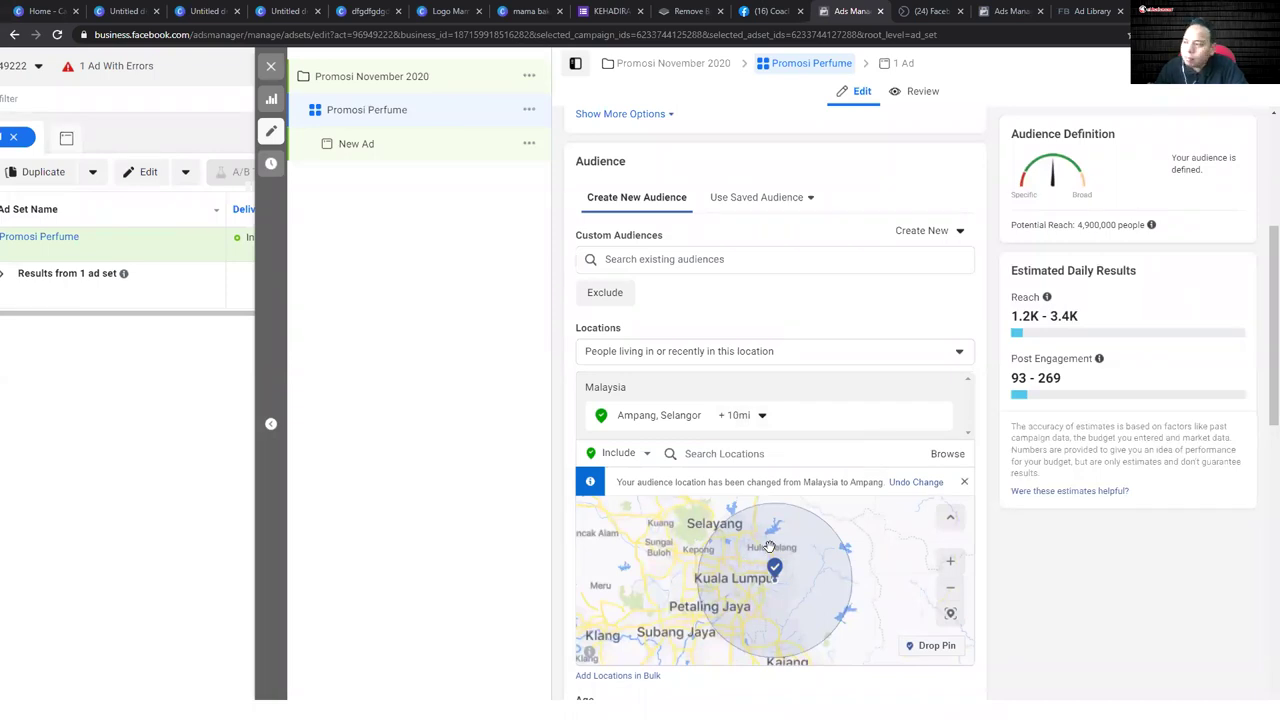
pyautogui.moveTo(1080, 224); pyautogui.dragTo(1120, 226)
pyautogui.click(1072, 246)
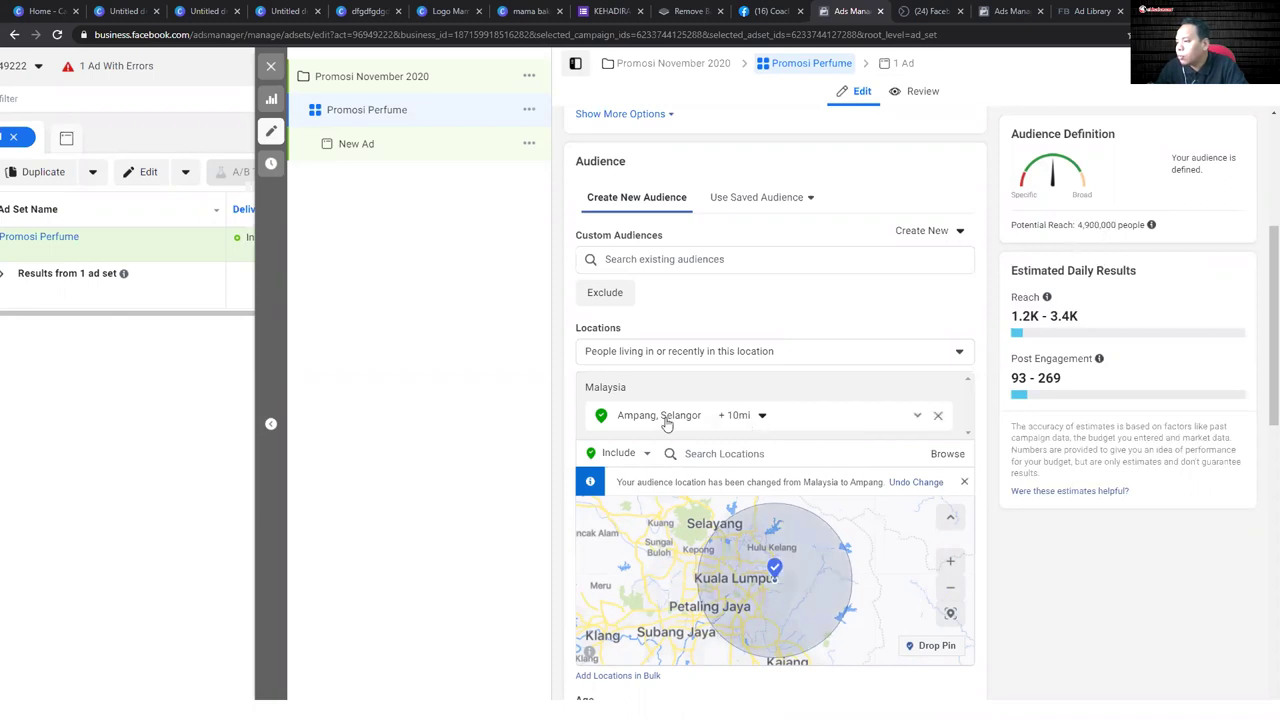
# - Add Kuala Terengganu, Terengganu as a targeted location and remove Ampang, Selangor
pyautogui.click(726, 456)
pyautogui.write('kuala')
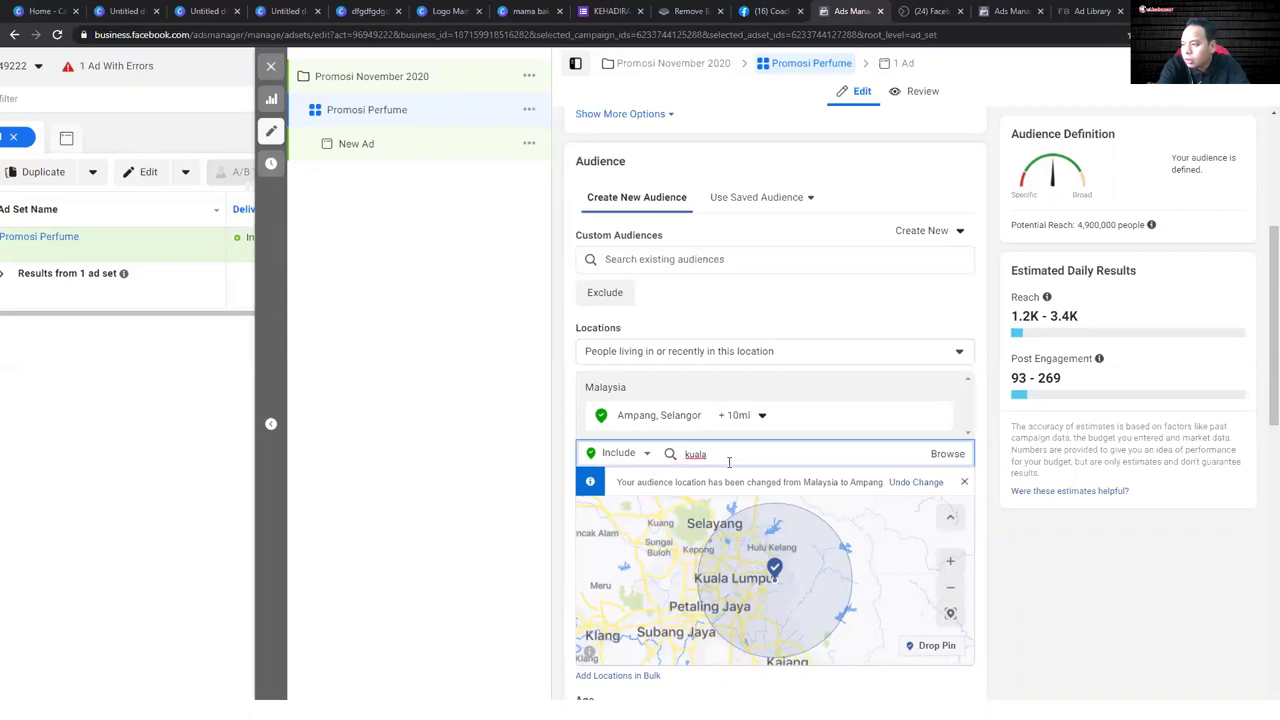
pyautogui.write(' terengganu')
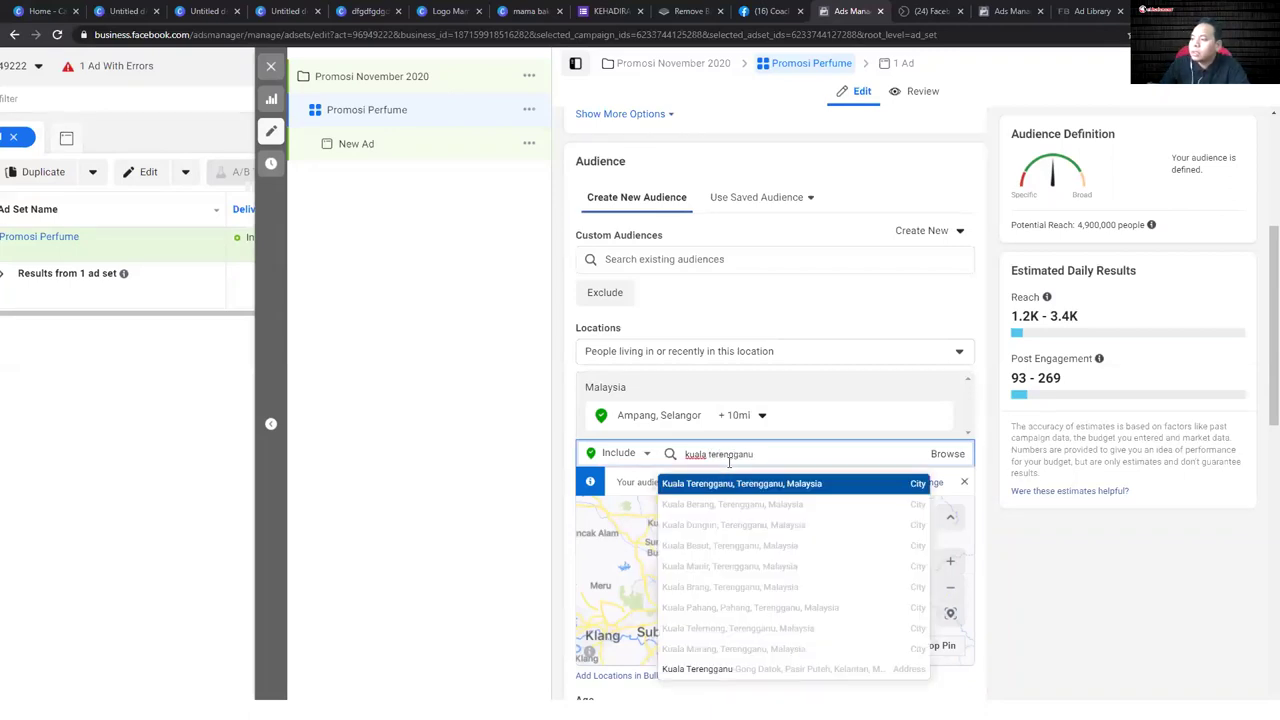
pyautogui.click(753, 484)
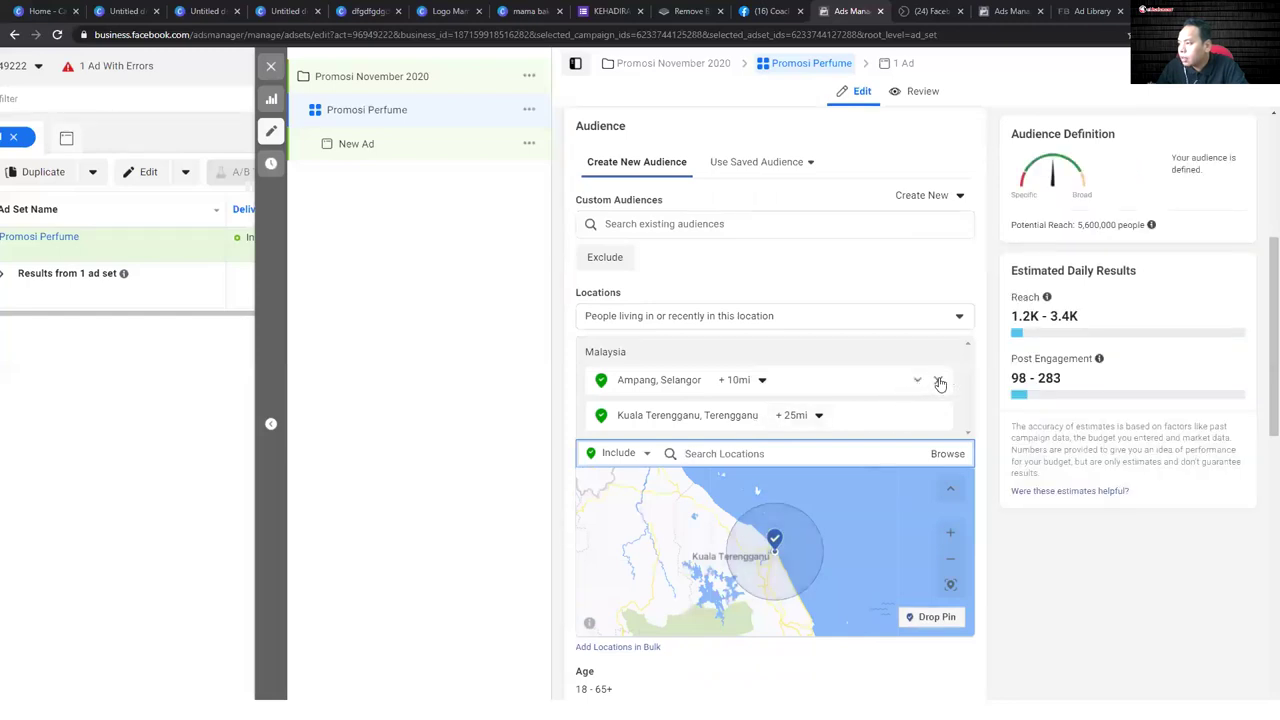
pyautogui.click(939, 383)
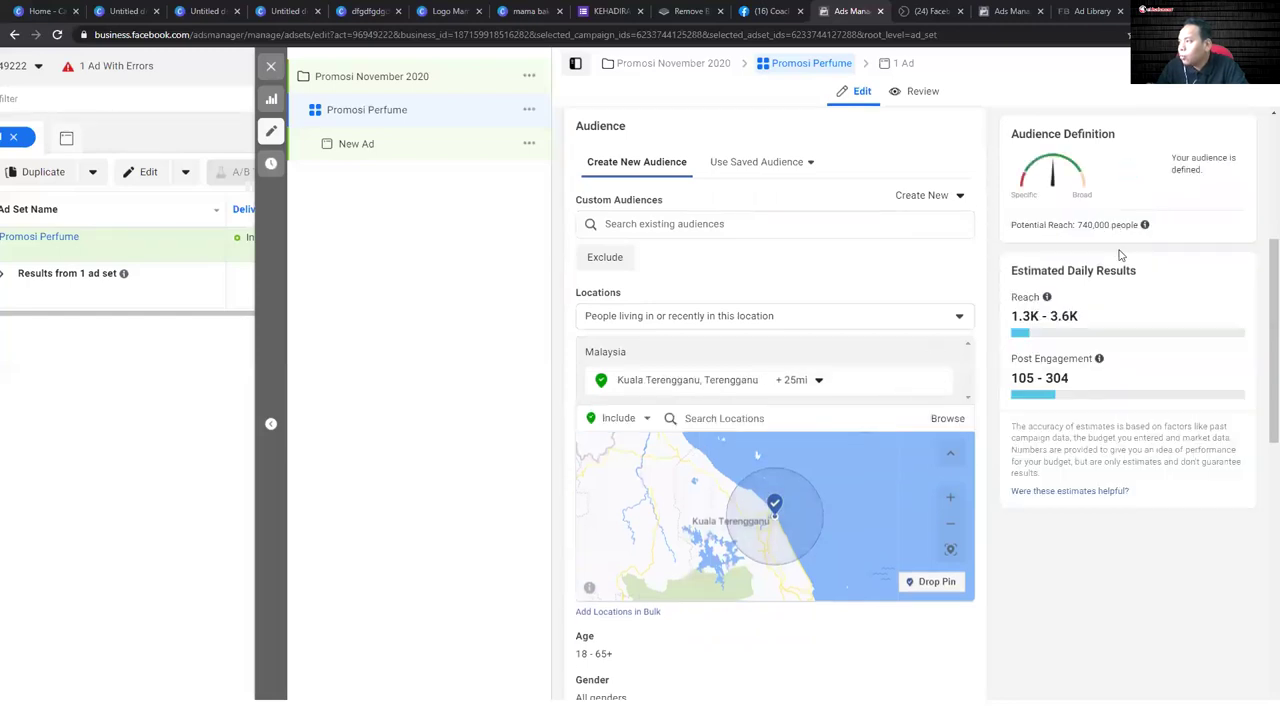
# - Set the Kuala Terengganu location radius to 10 mi and check the audience's potential reach
pyautogui.click(808, 381)
pyautogui.moveTo(812, 480); pyautogui.dragTo(790, 476)
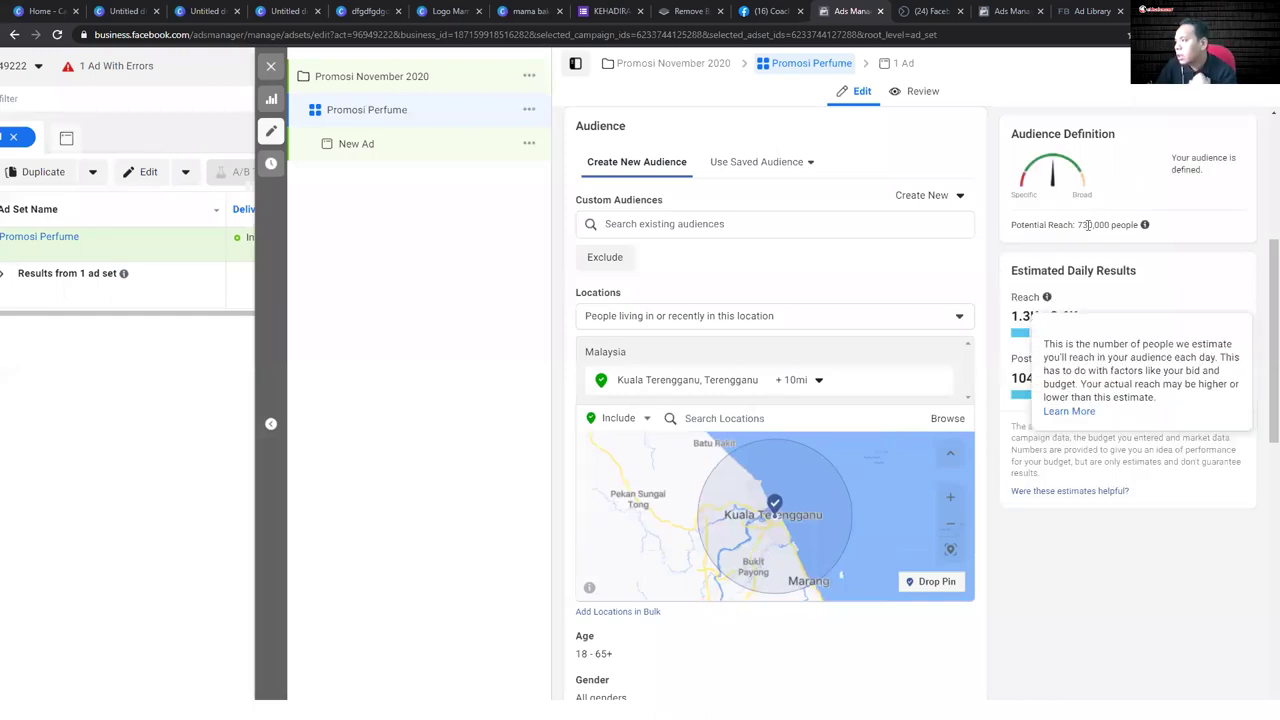
pyautogui.moveTo(1071, 225); pyautogui.dragTo(1124, 227)
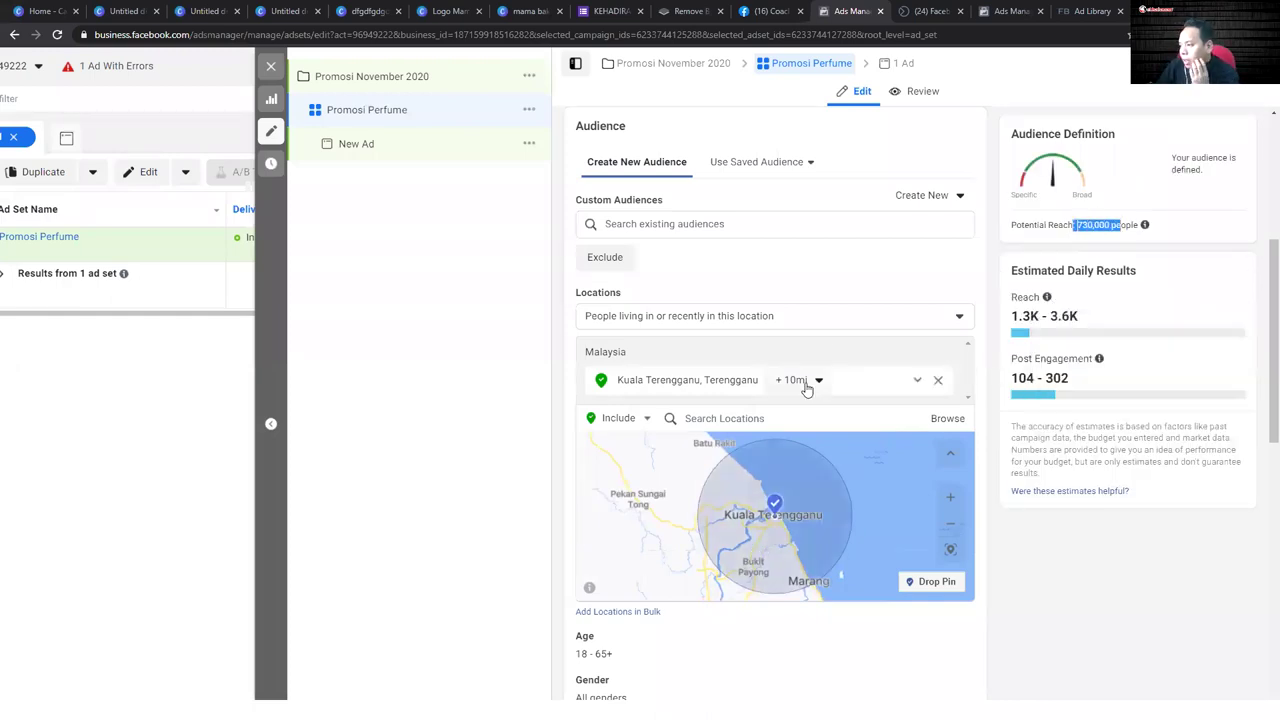
pyautogui.click(860, 364)
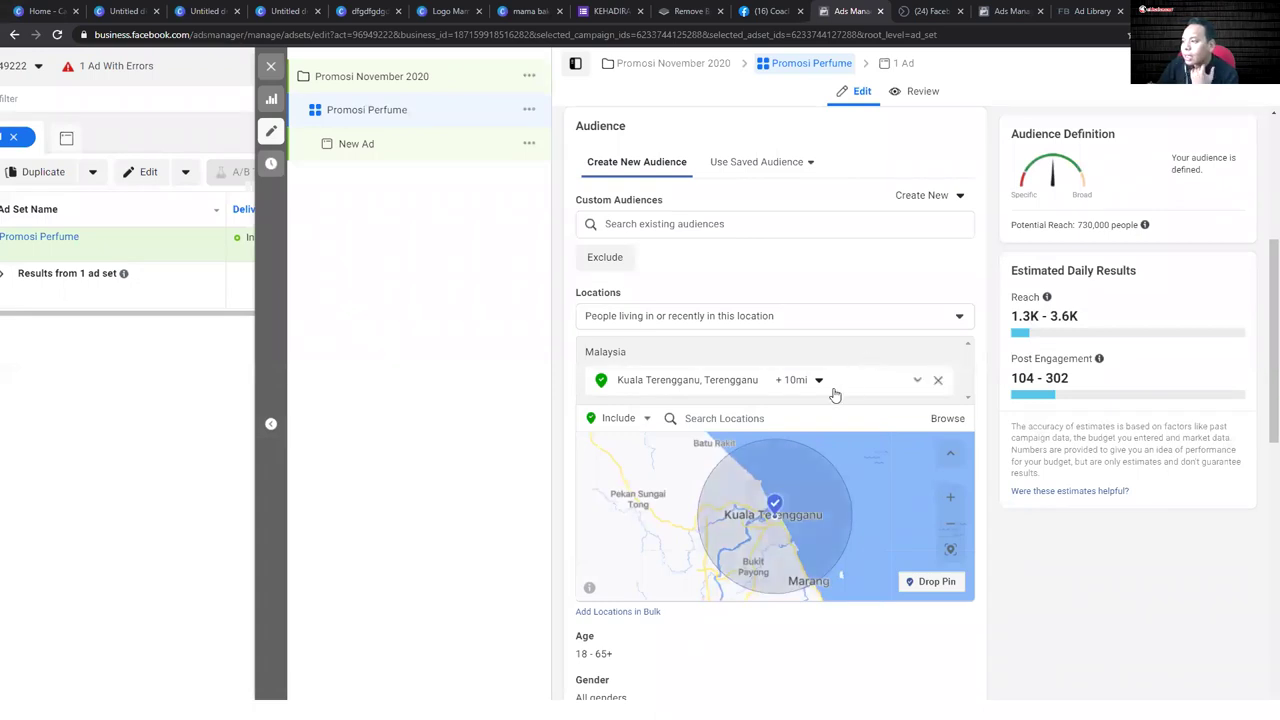
pyautogui.click(772, 416)
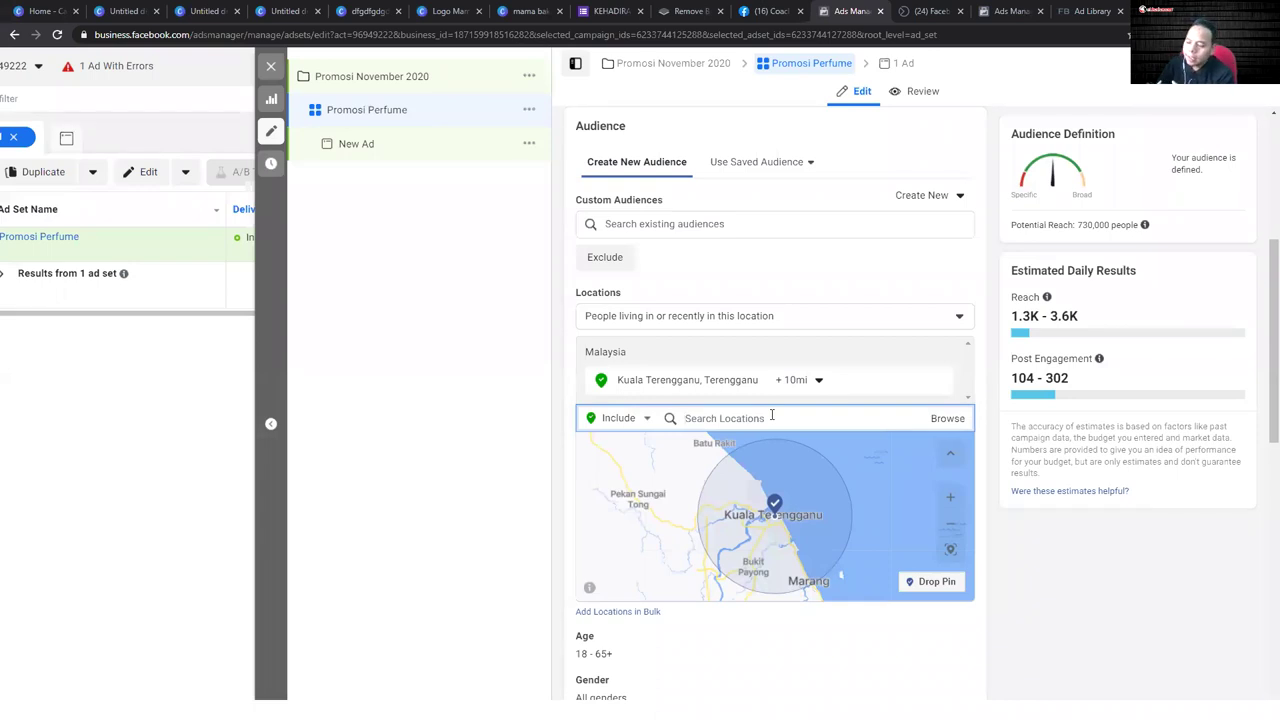
# - Drop a location pin on Gua Musang on the map and set its radius to 1 mi
pyautogui.scroll(-1, 772, 416)
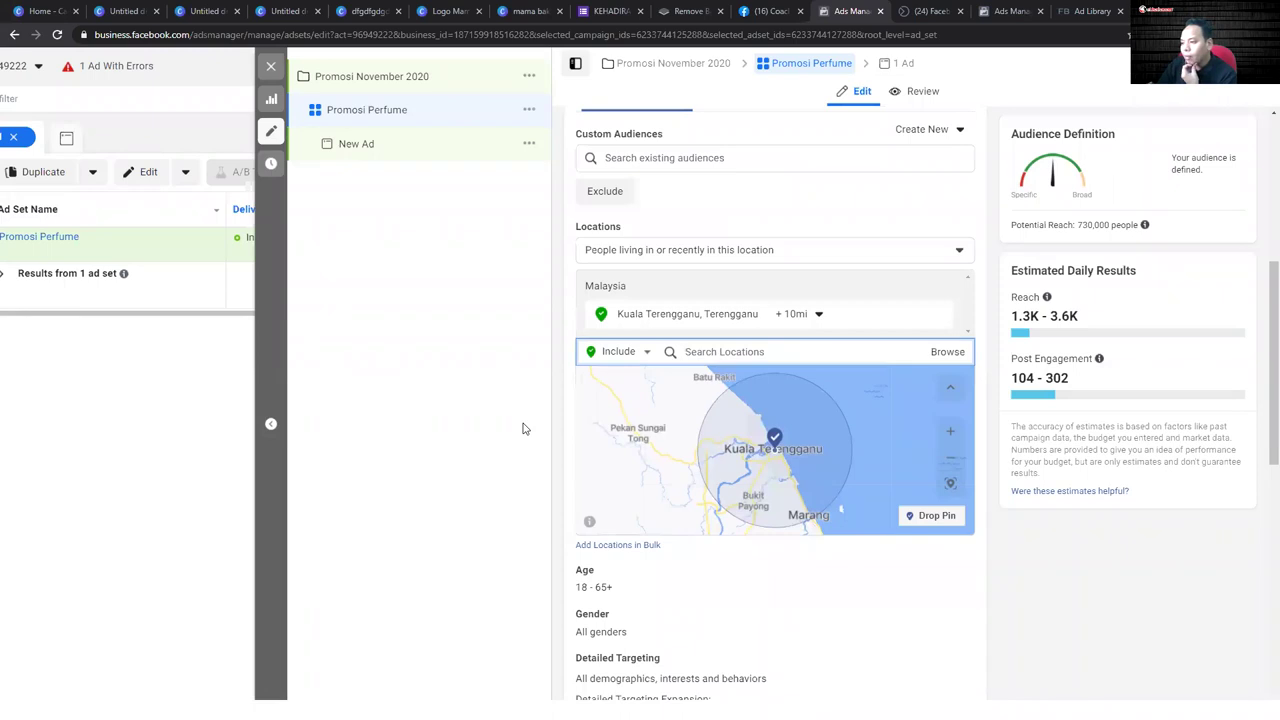
pyautogui.scroll(-1, 522, 428)
pyautogui.scroll(-2, 702, 380)
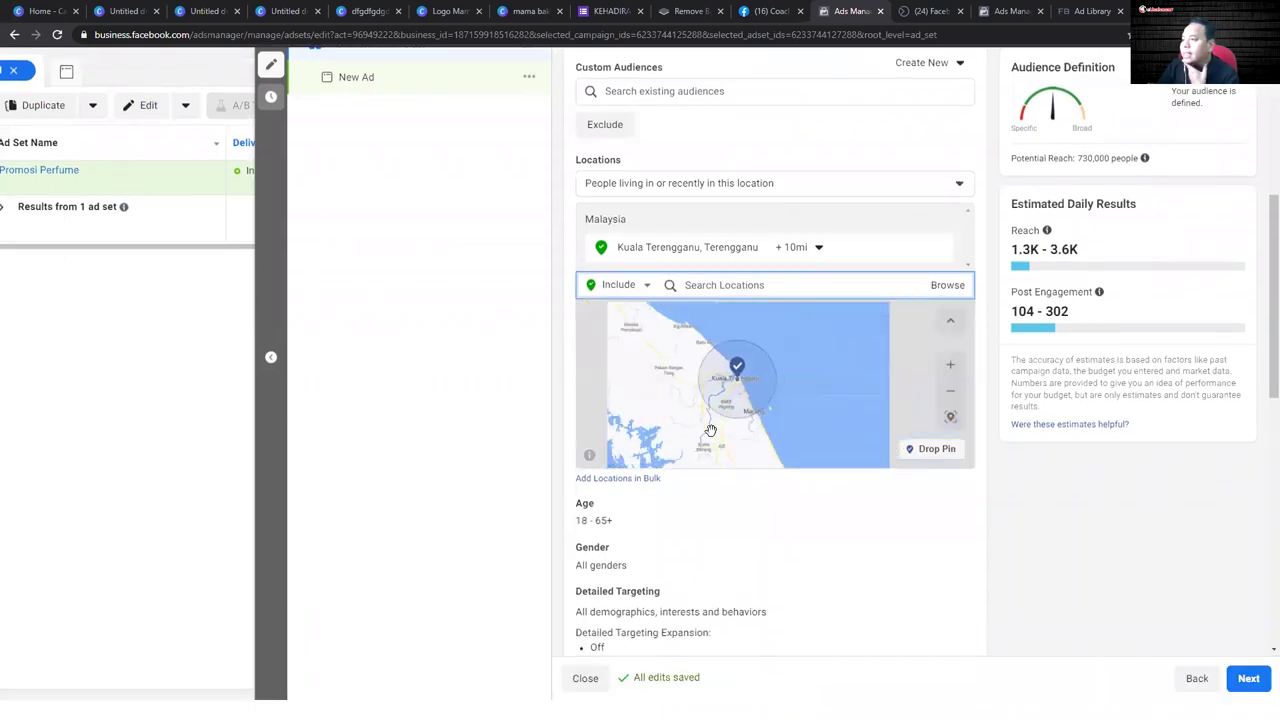
pyautogui.scroll(2, 748, 402)
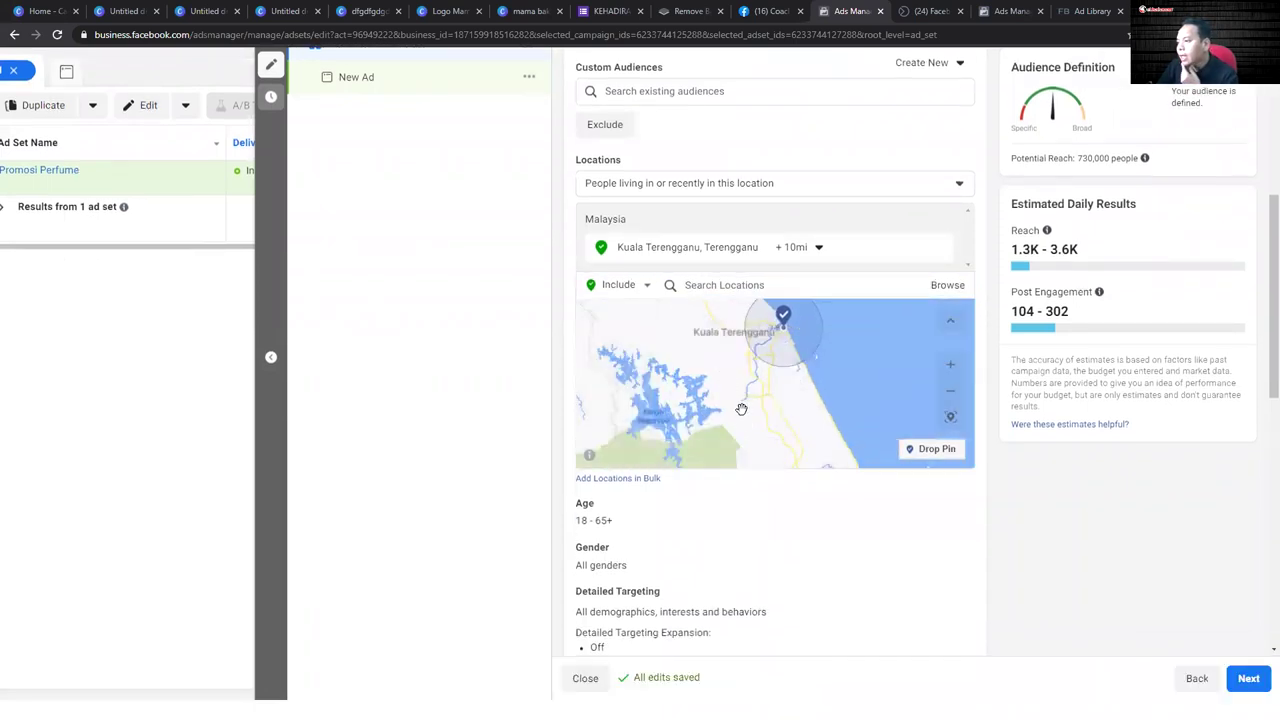
pyautogui.scroll(3, 741, 409)
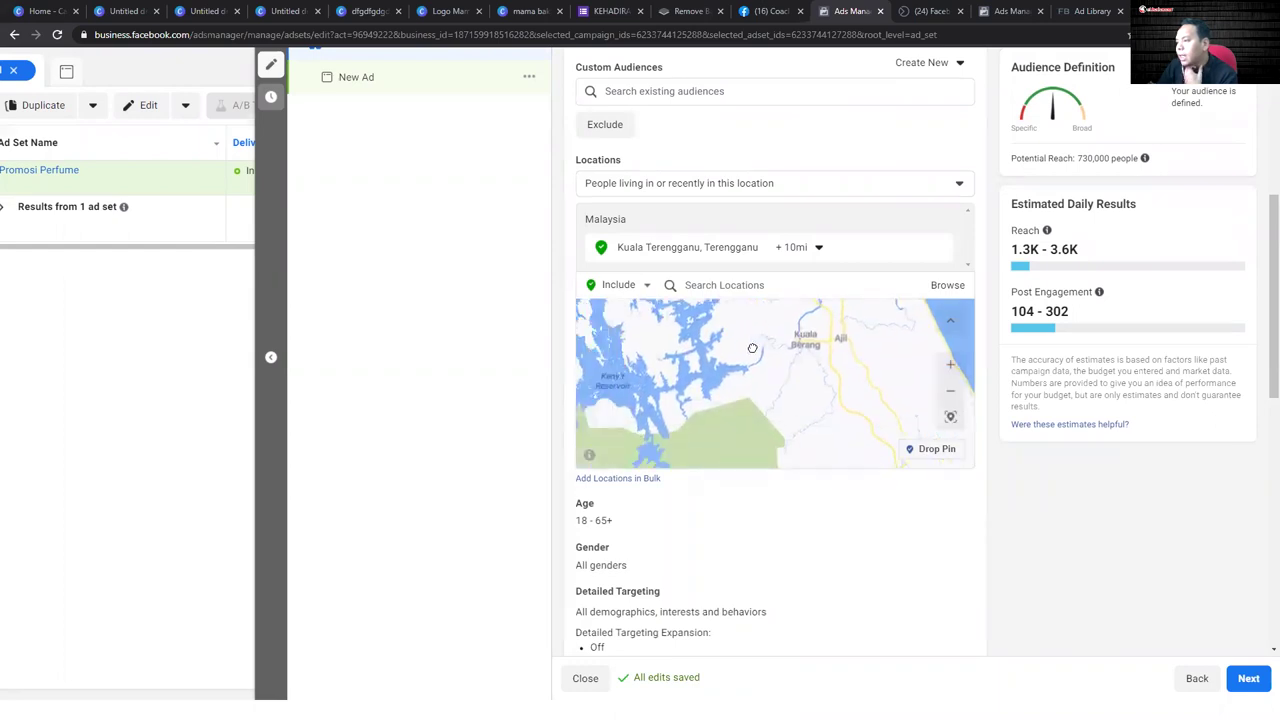
pyautogui.scroll(4, 756, 352)
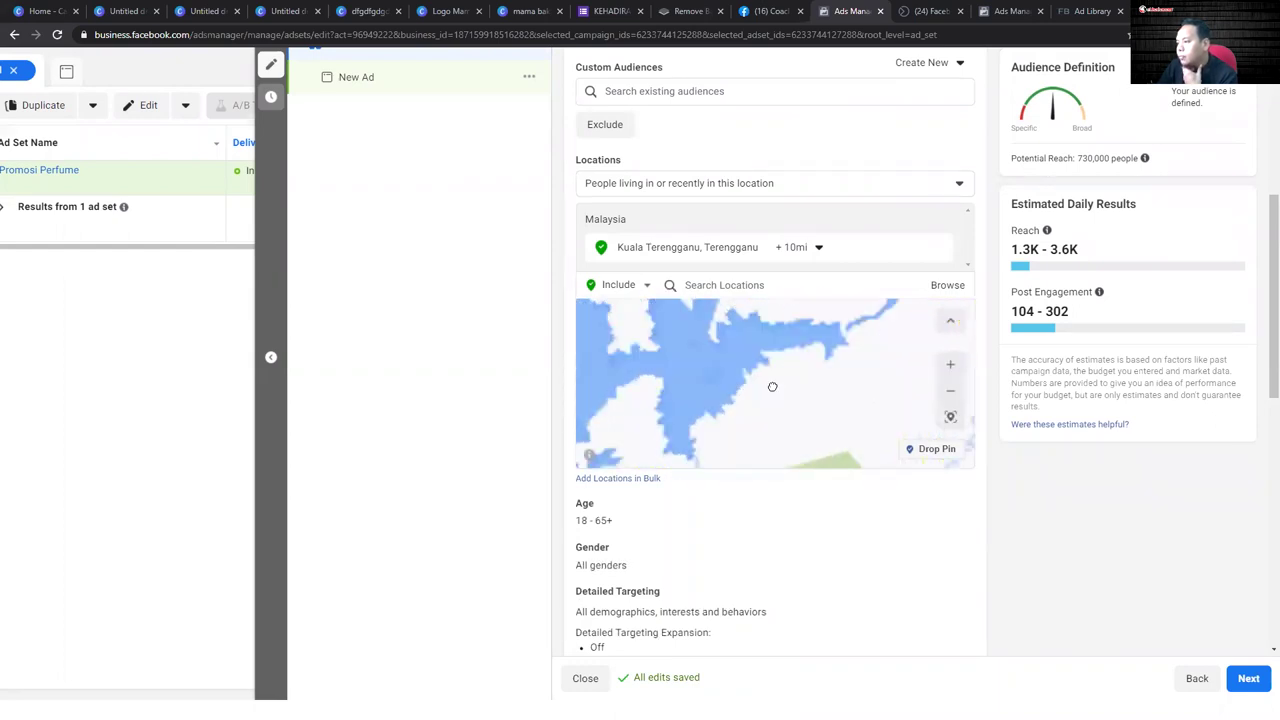
pyautogui.scroll(-3, 757, 391)
pyautogui.moveTo(757, 391); pyautogui.dragTo(860, 346)
pyautogui.scroll(-3, 860, 346)
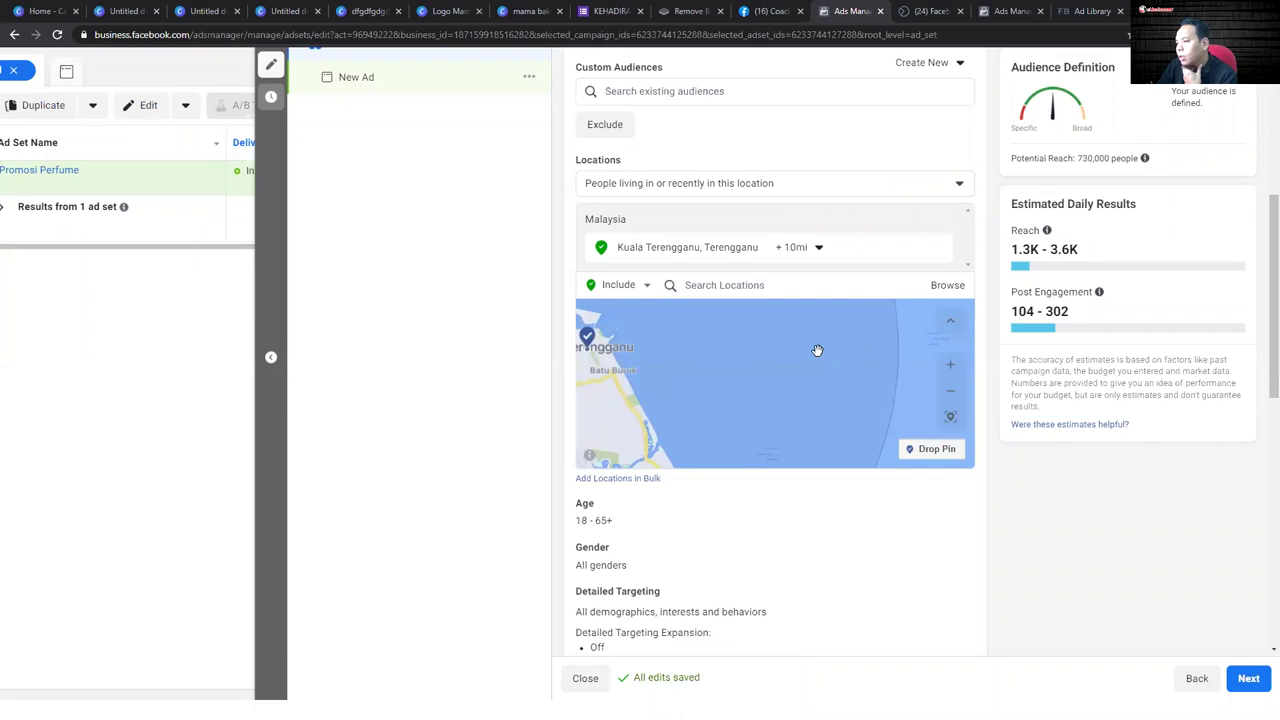
pyautogui.scroll(4, 754, 343)
pyautogui.moveTo(697, 409); pyautogui.dragTo(740, 343)
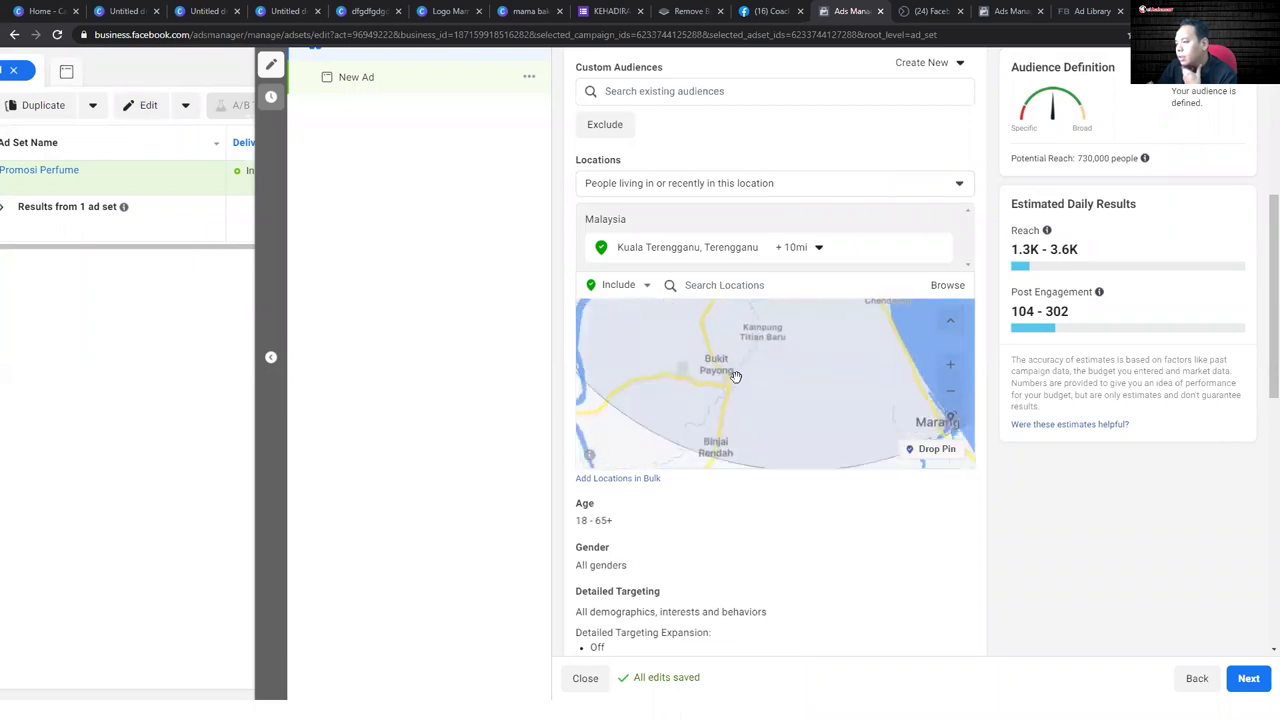
pyautogui.scroll(-6, 730, 414)
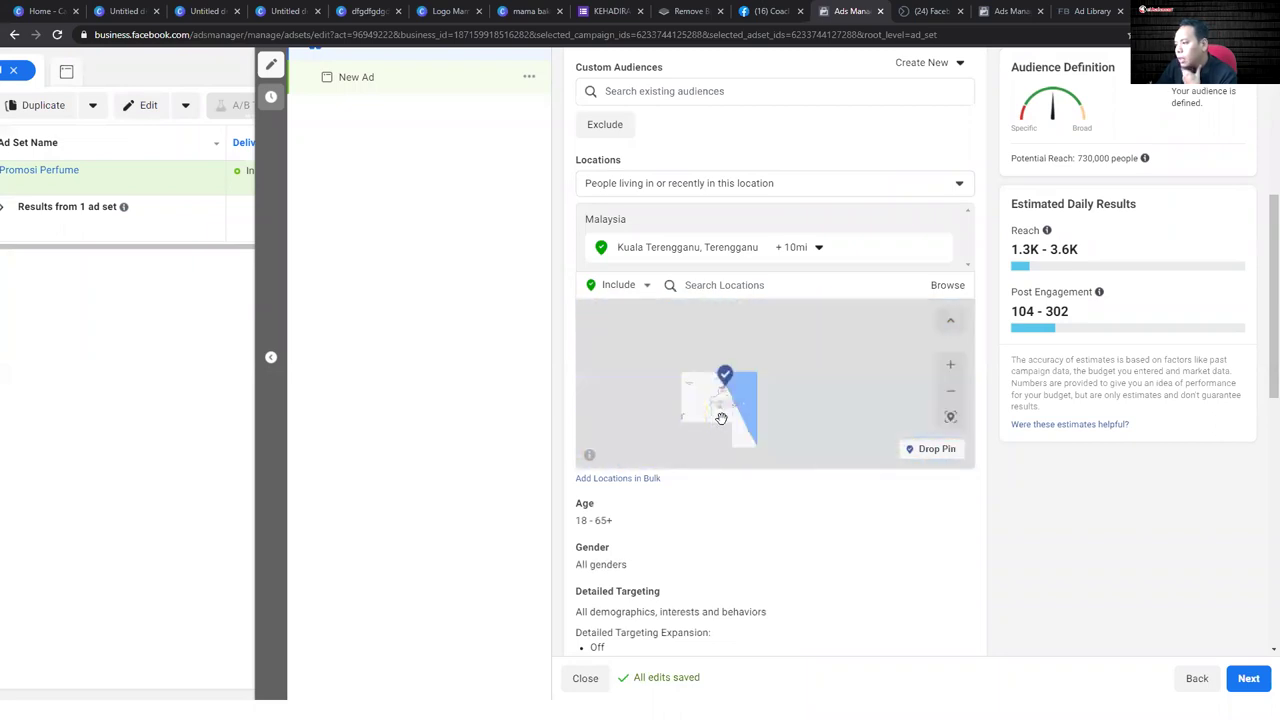
pyautogui.scroll(5, 721, 418)
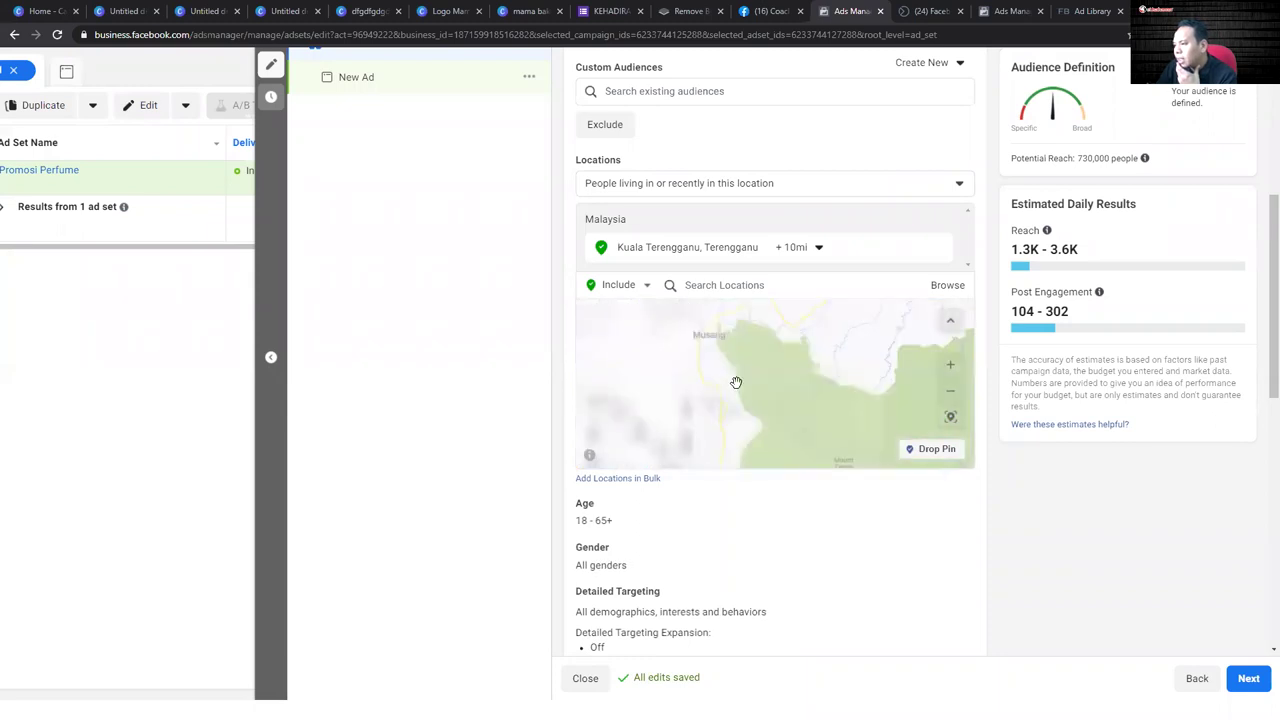
pyautogui.click(920, 449)
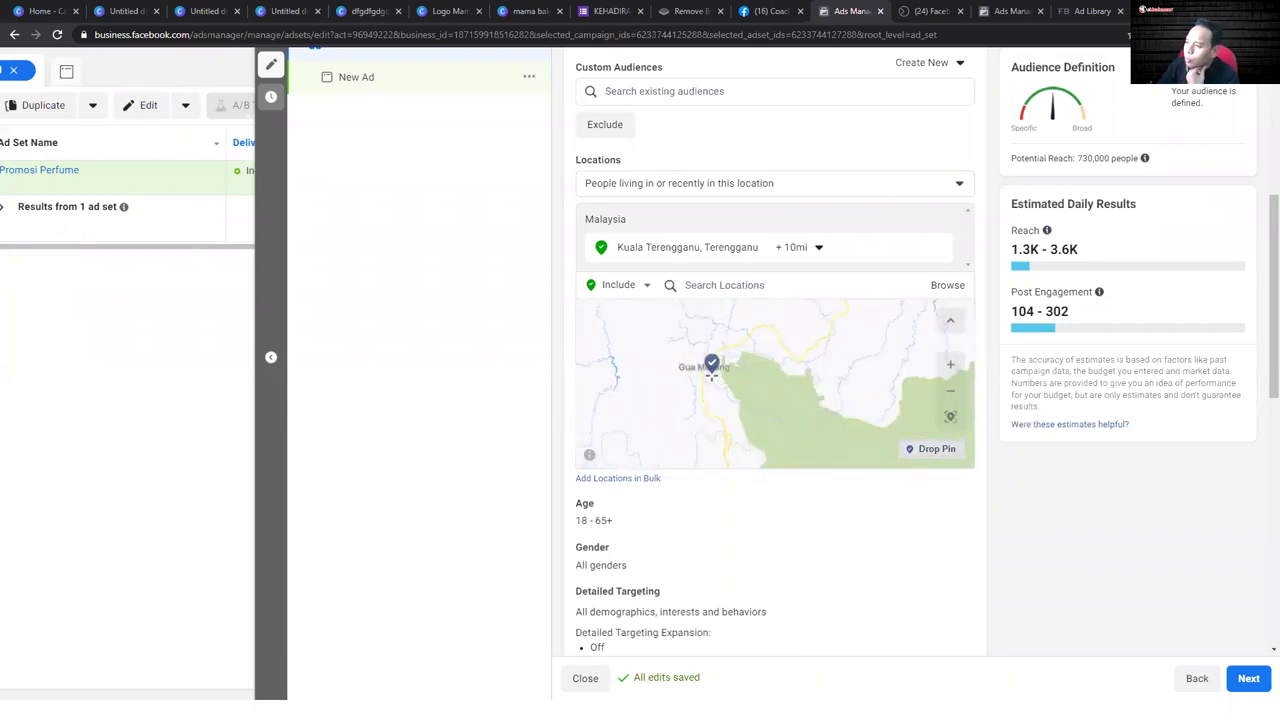
pyautogui.click(710, 366)
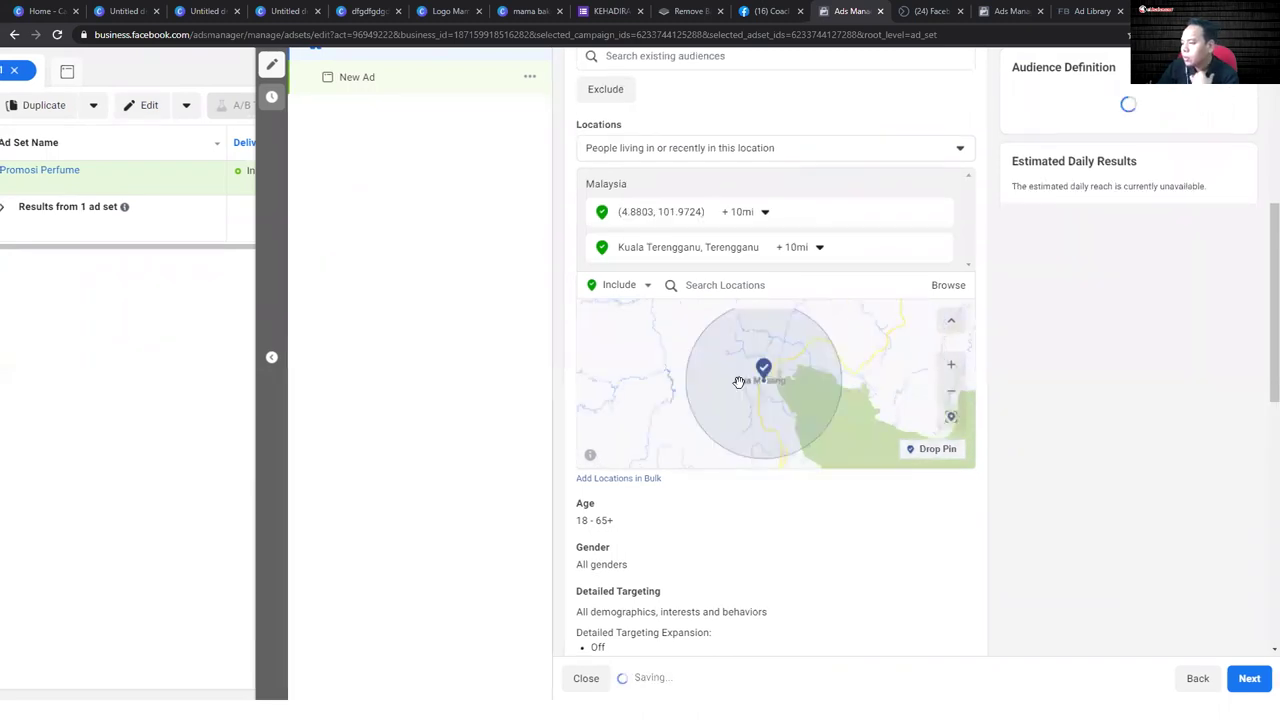
pyautogui.click(760, 212)
pyautogui.moveTo(734, 259); pyautogui.dragTo(695, 263)
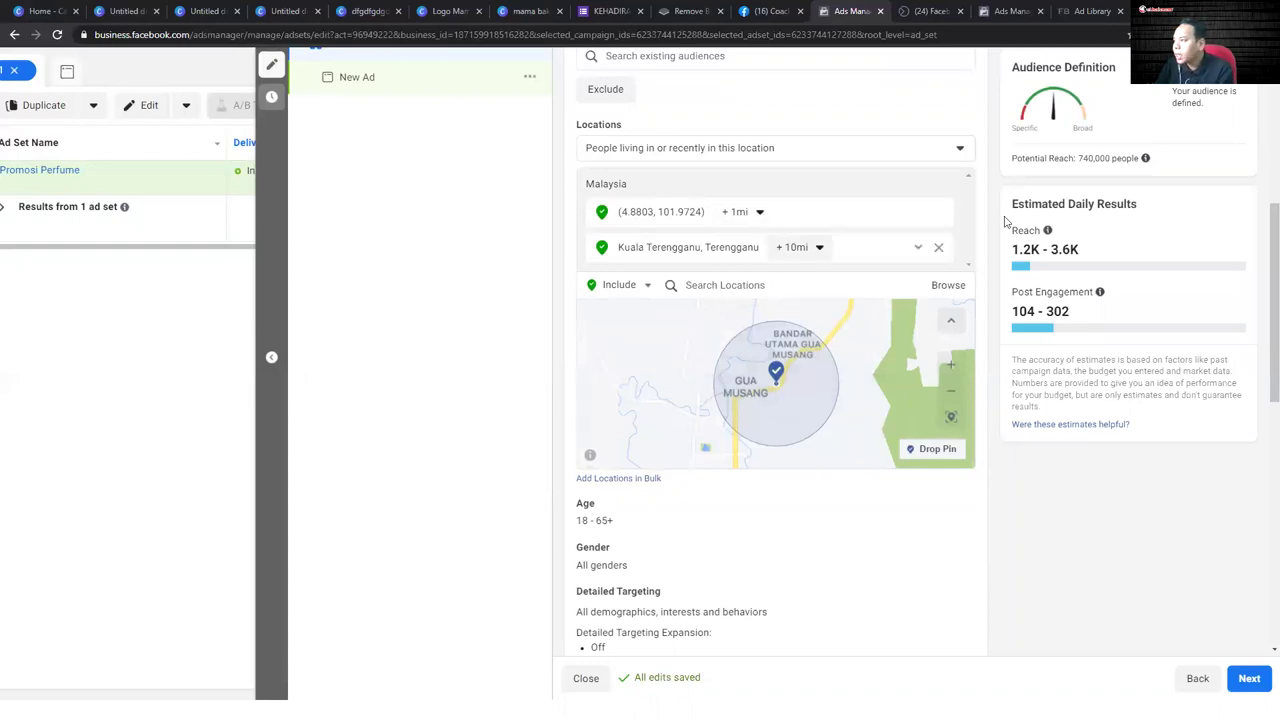
# - Check the potential reach with the Gua Musang pin included and remove that pin from the locations
pyautogui.moveTo(1080, 162); pyautogui.dragTo(1185, 163)
pyautogui.click(1163, 187)
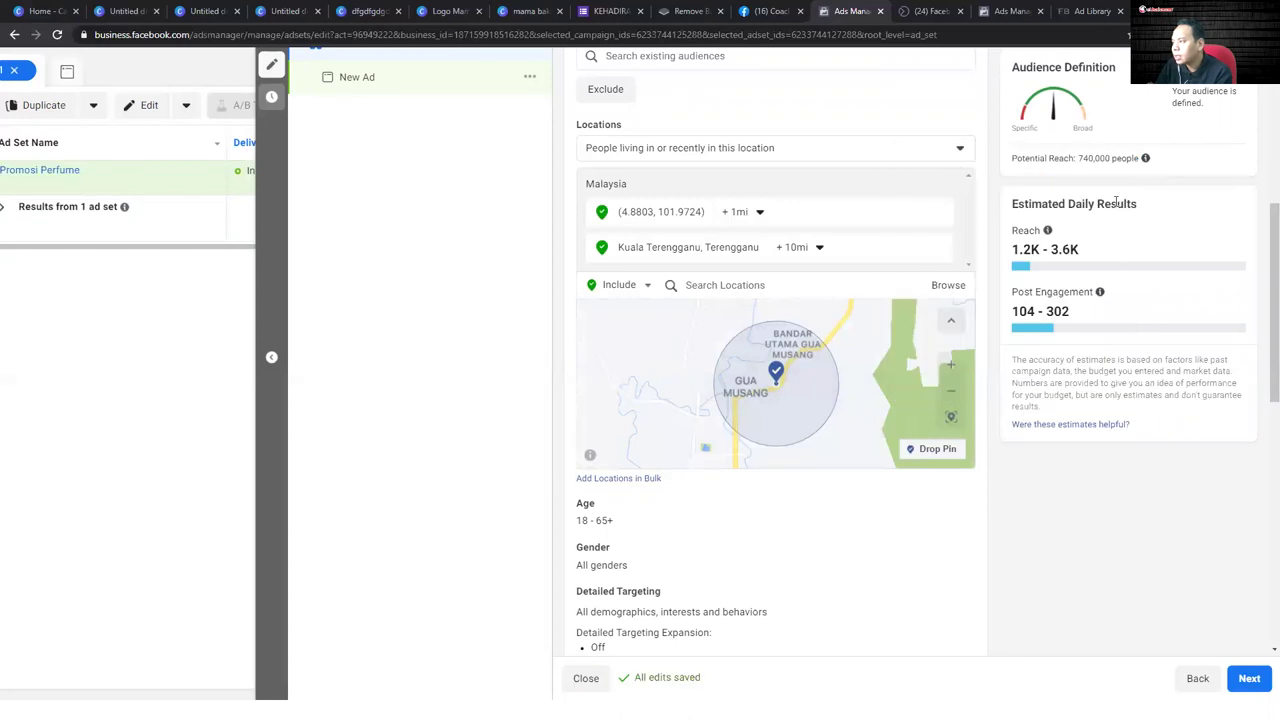
pyautogui.moveTo(766, 220)
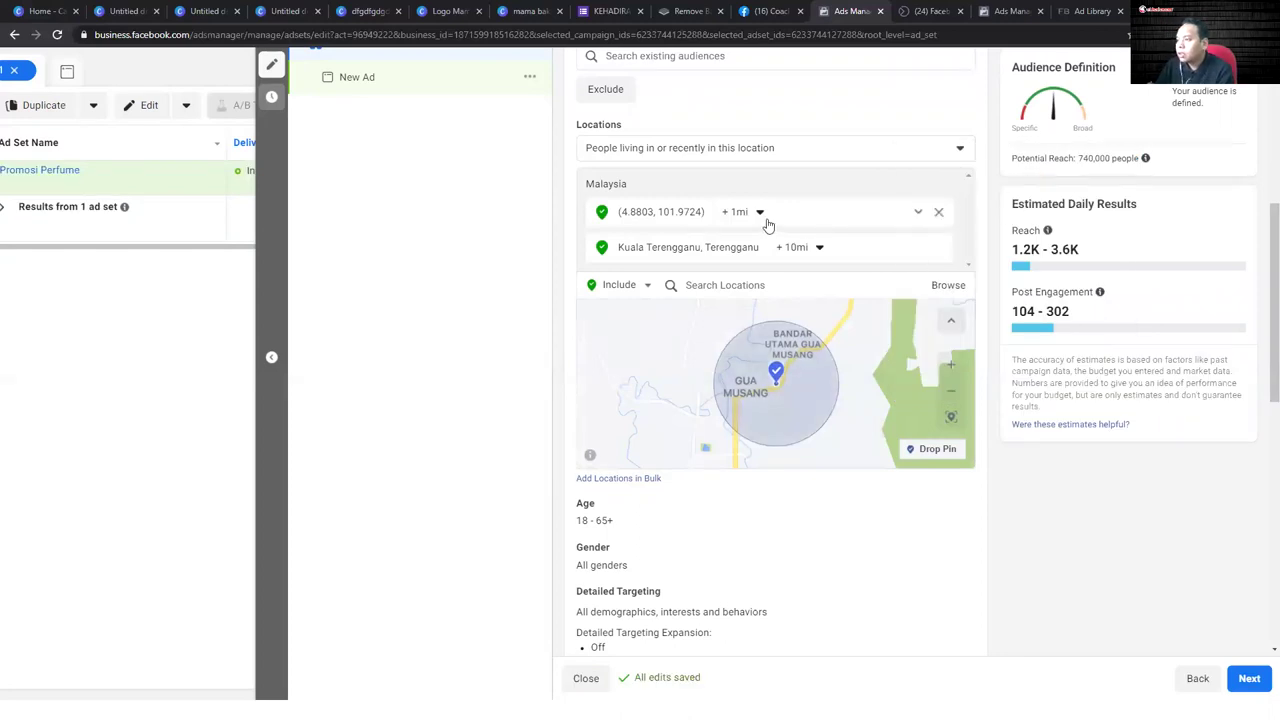
pyautogui.click(940, 216)
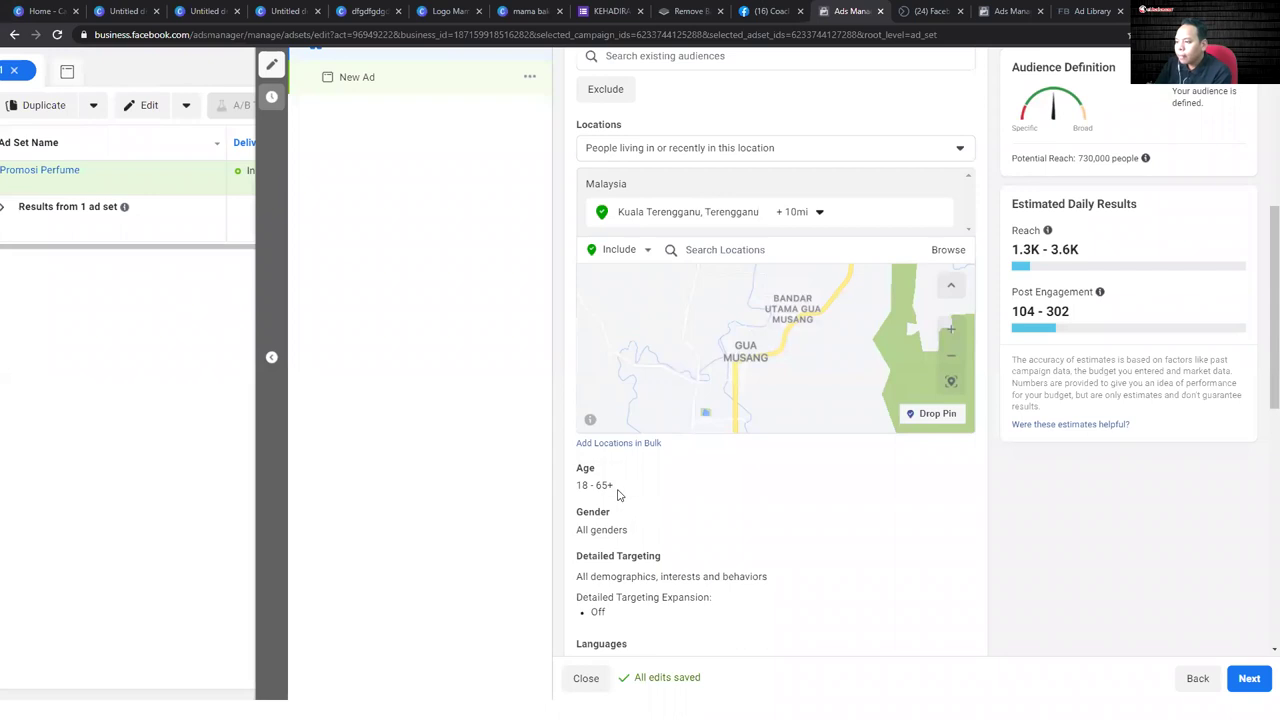
# - Set the audience age range to 23–35
pyautogui.click(945, 476)
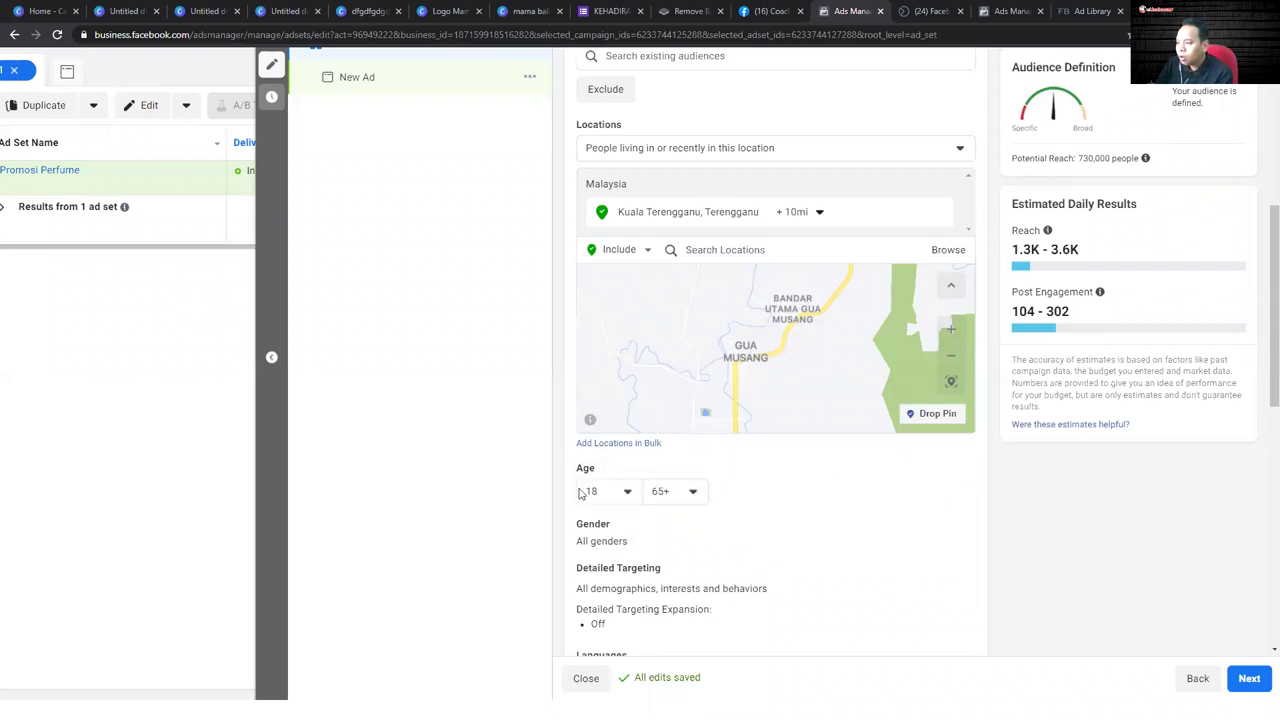
pyautogui.click(627, 500)
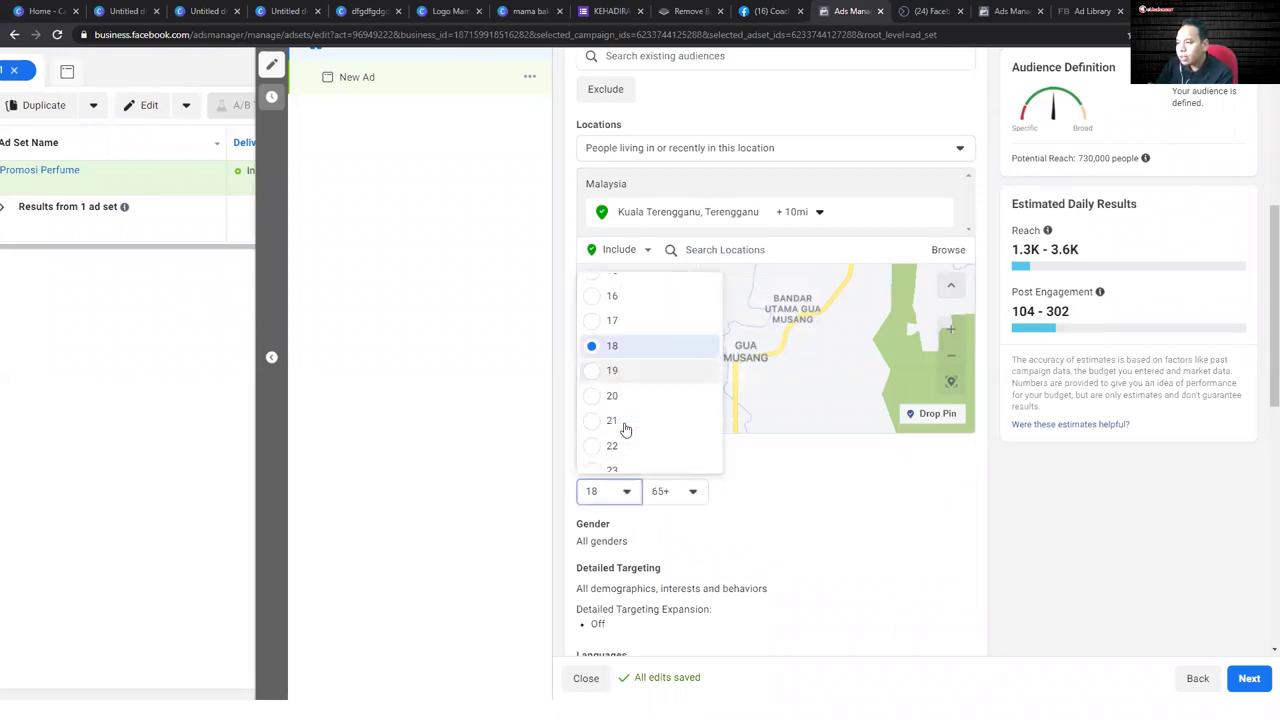
pyautogui.scroll(-1, 620, 420)
pyautogui.click(609, 403)
pyautogui.click(688, 491)
pyautogui.scroll(8, 680, 420)
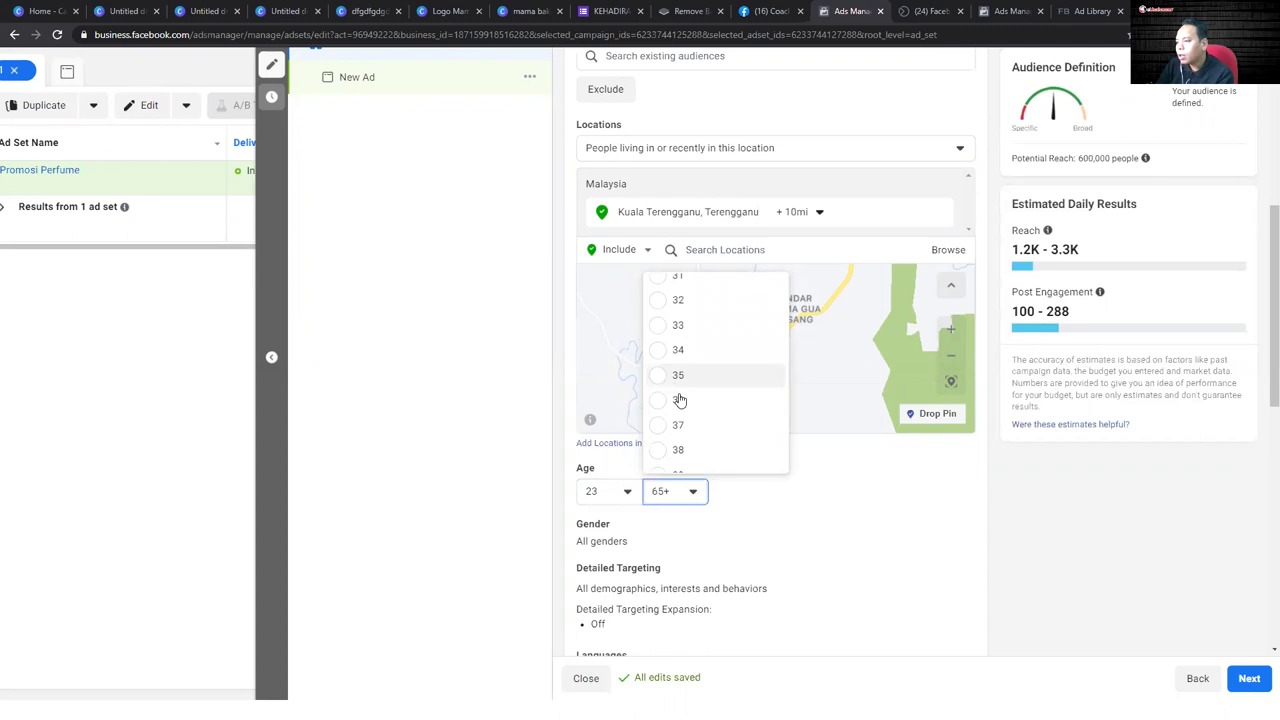
pyautogui.press('Return')
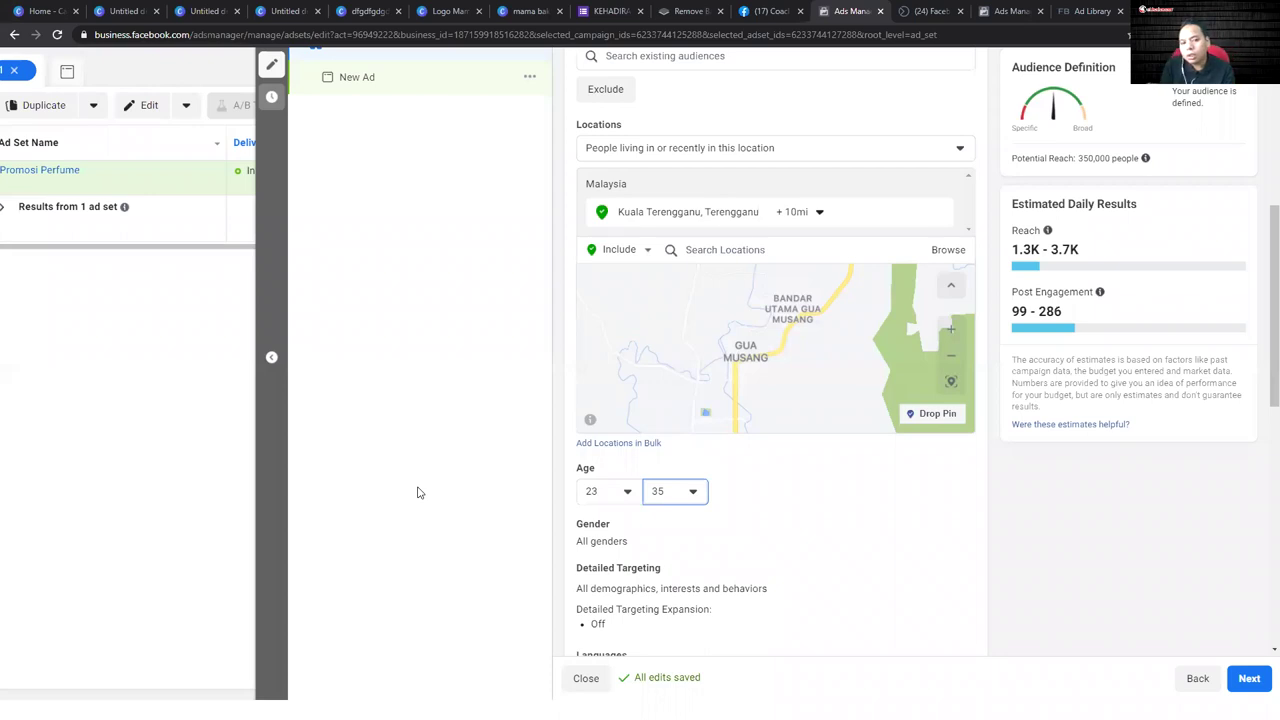
pyautogui.click(418, 492)
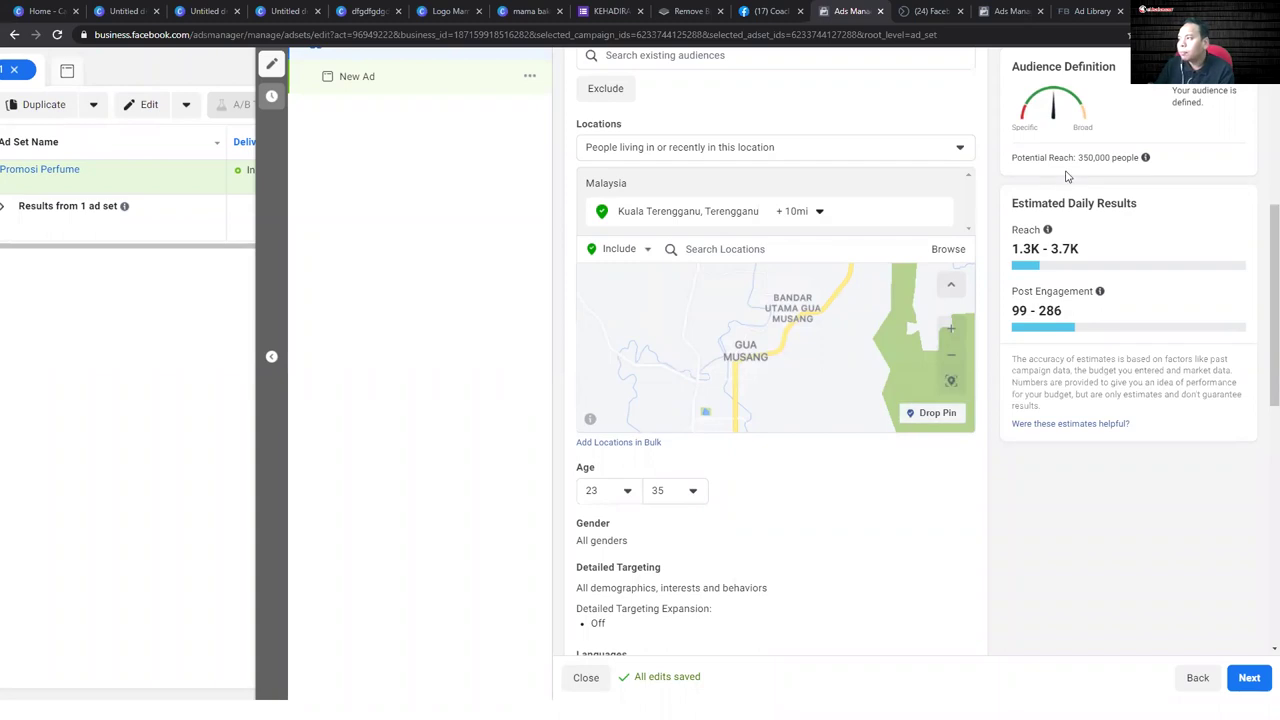
# - Examine the potential reach estimate alongside the audience's location and age settings
pyautogui.moveTo(1078, 157); pyautogui.dragTo(1113, 158)
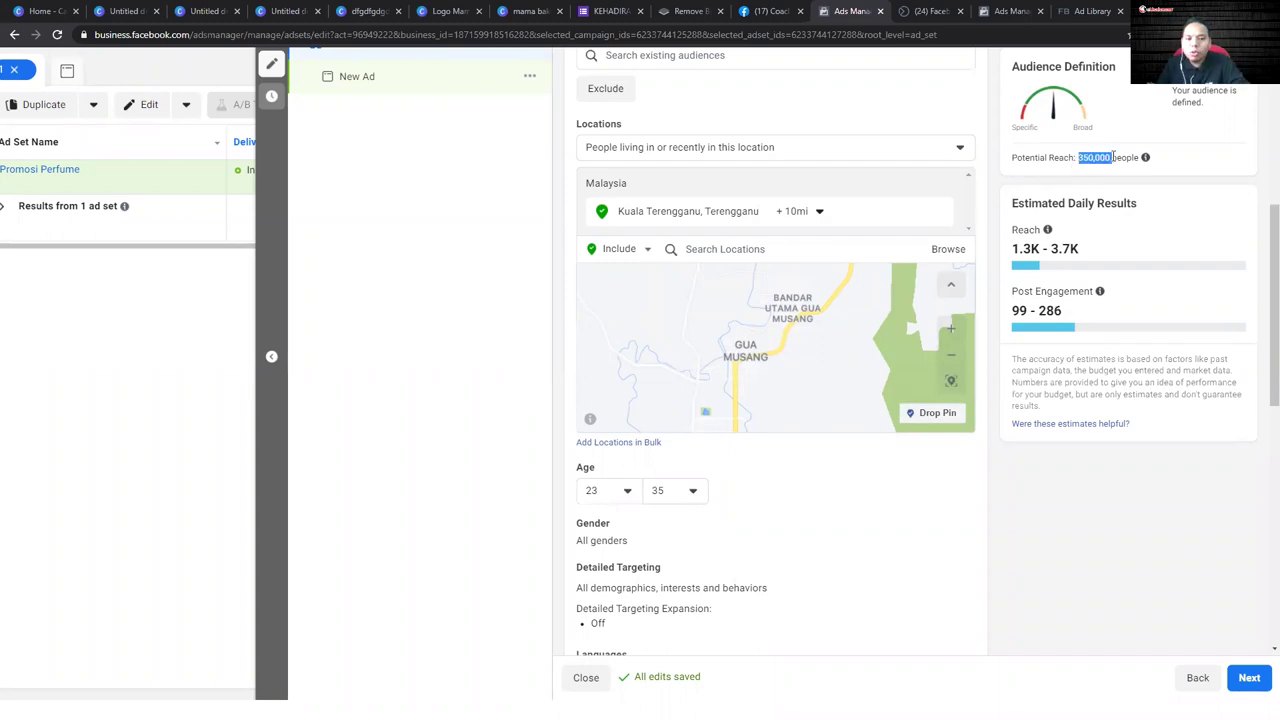
pyautogui.scroll(1, 1150, 165)
pyautogui.click(1166, 169)
pyautogui.scroll(1, 1110, 171)
pyautogui.scroll(2, 1104, 172)
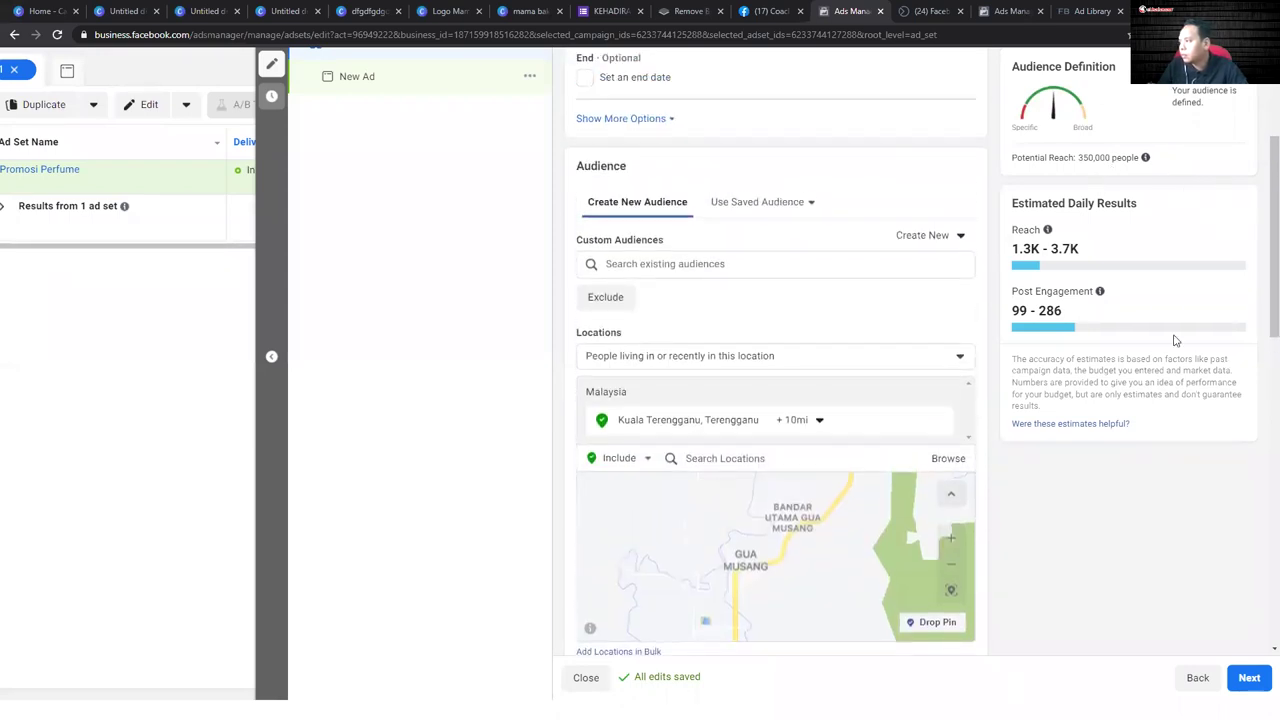
pyautogui.scroll(1, 1131, 254)
pyautogui.scroll(-2, 810, 280)
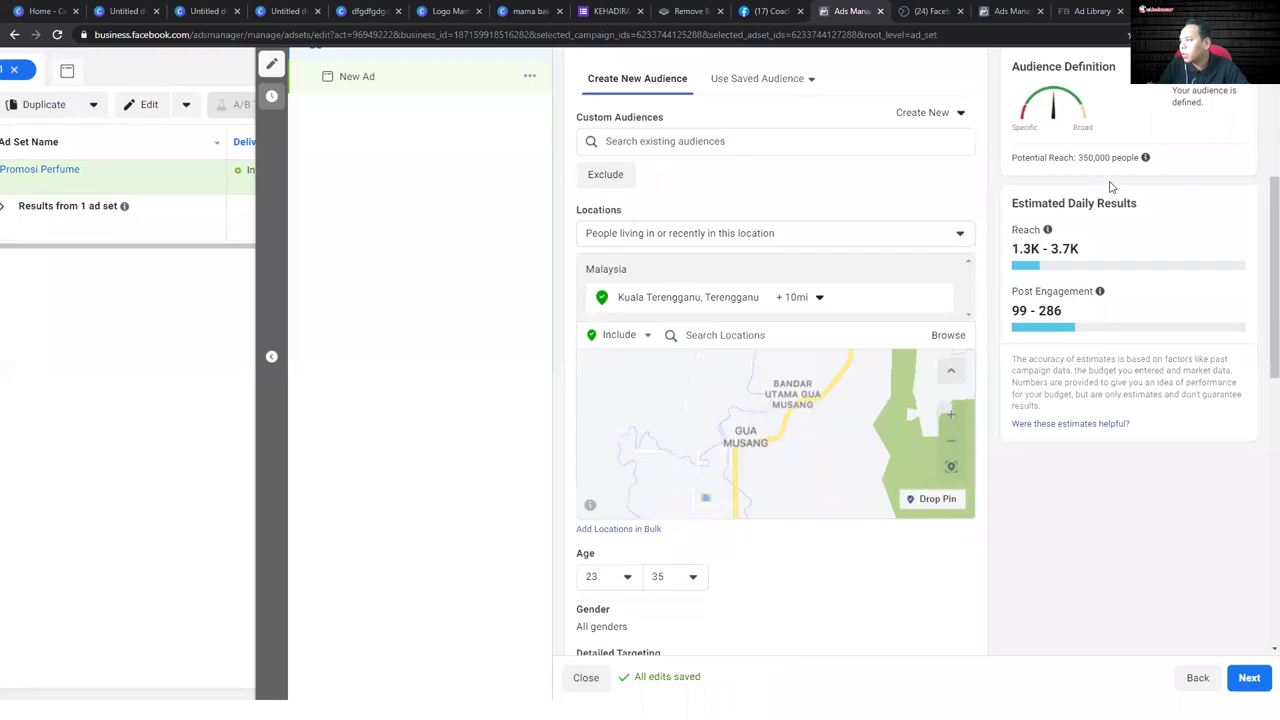
pyautogui.scroll(1, 1112, 160)
pyautogui.scroll(-1, 1112, 160)
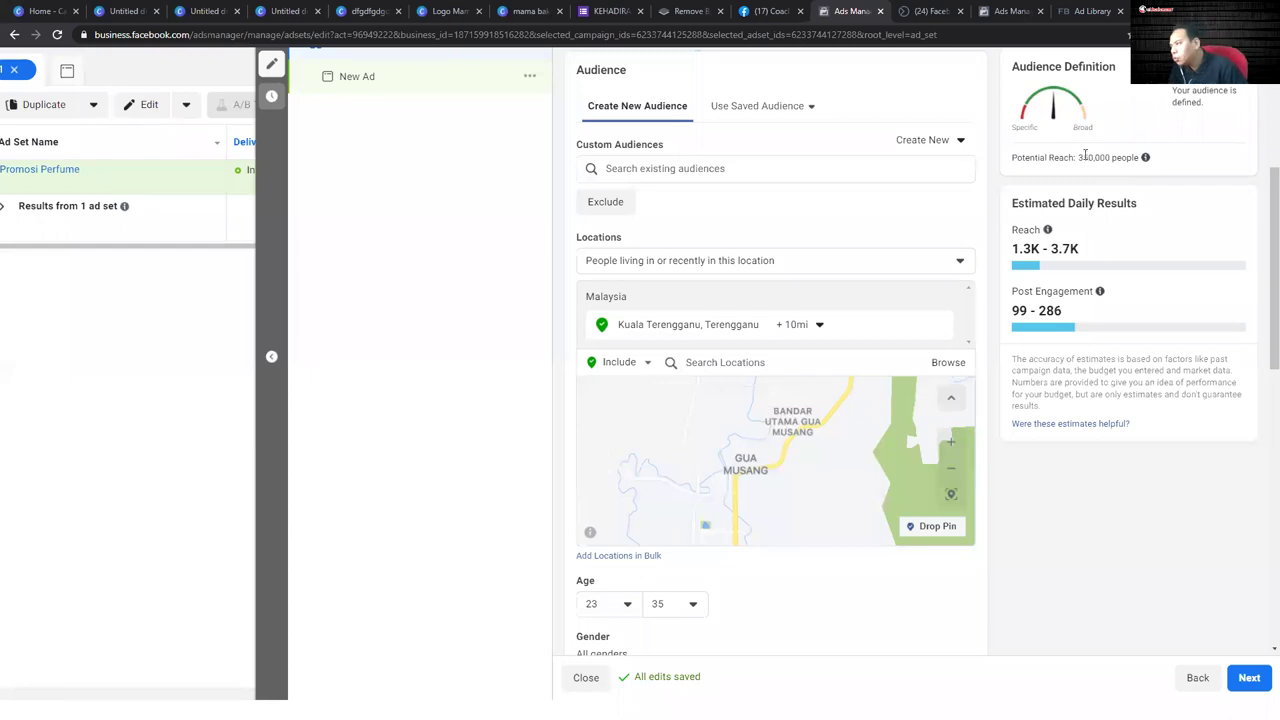
pyautogui.moveTo(1080, 157); pyautogui.dragTo(1118, 172)
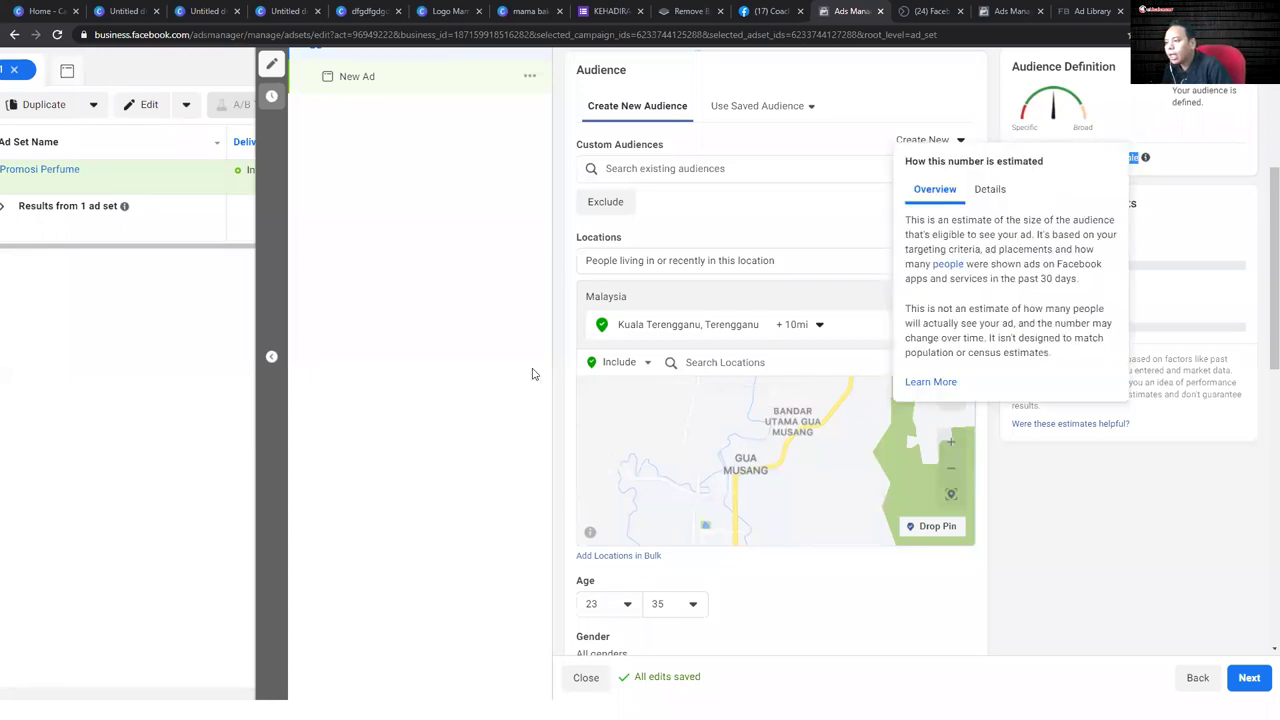
pyautogui.click(512, 398)
# - Restrict the audience gender to Women and check the potential reach
pyautogui.scroll(-2, 577, 310)
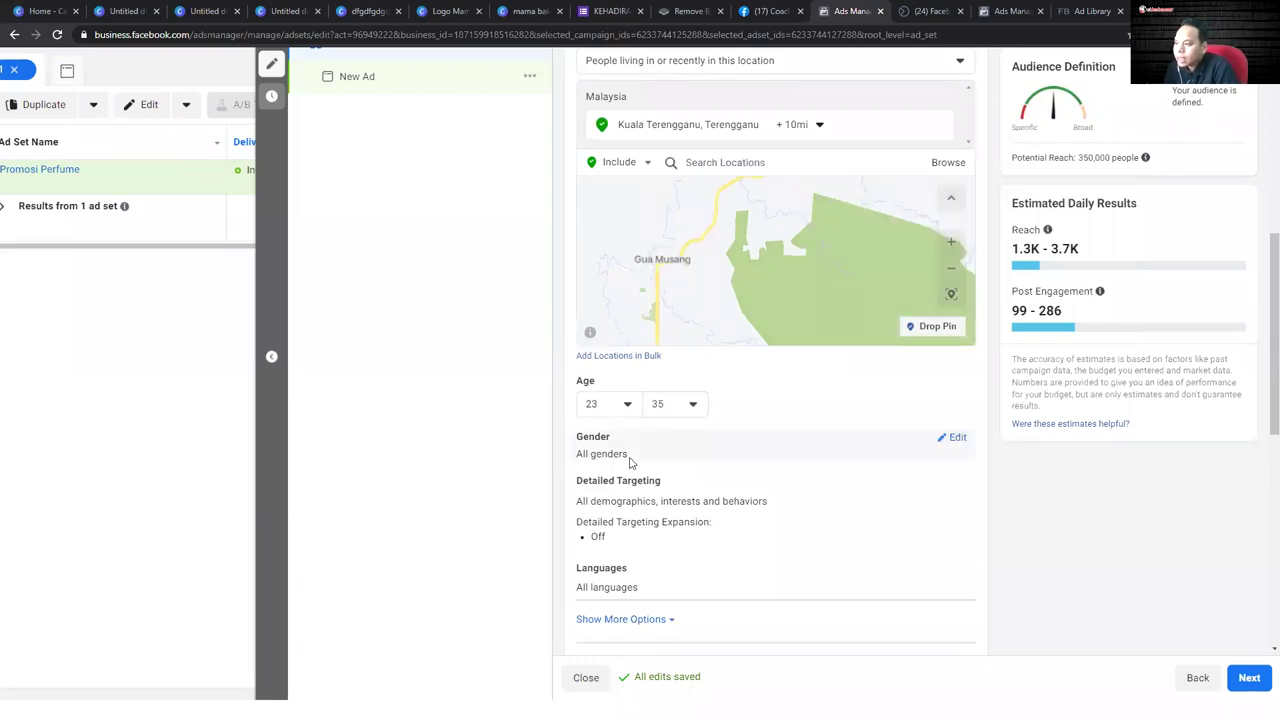
pyautogui.click(954, 438)
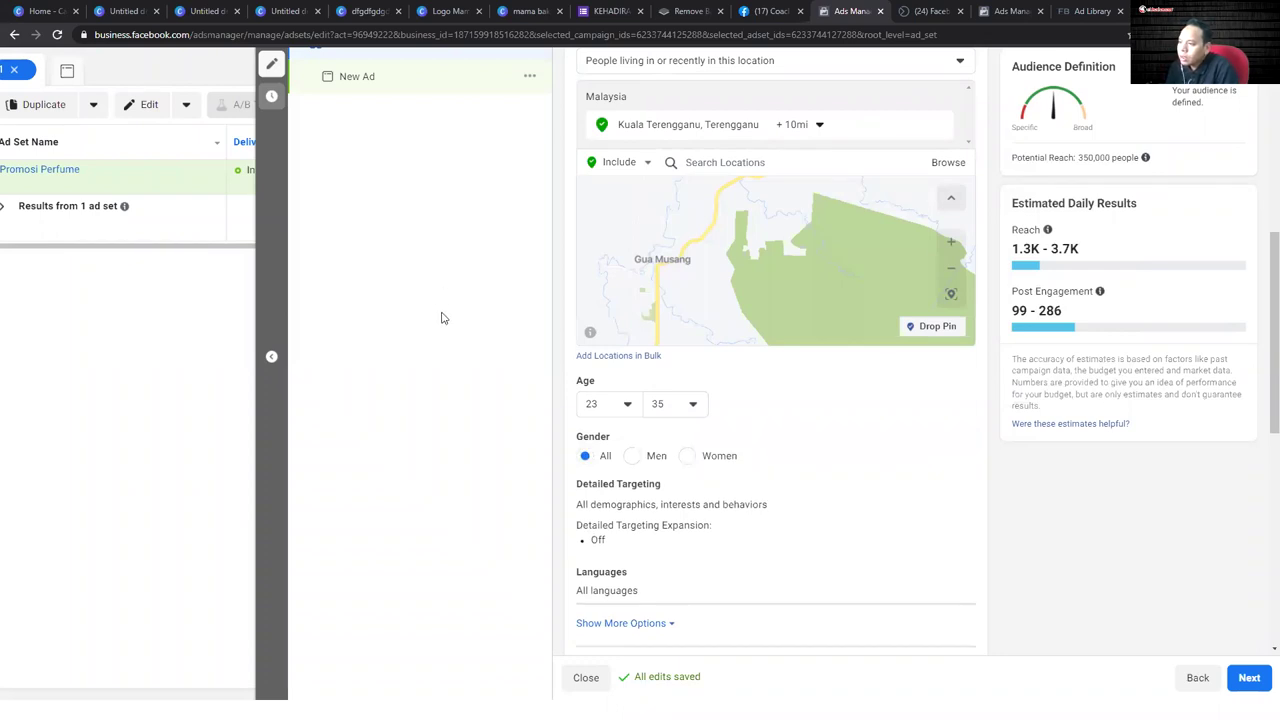
pyautogui.click(690, 459)
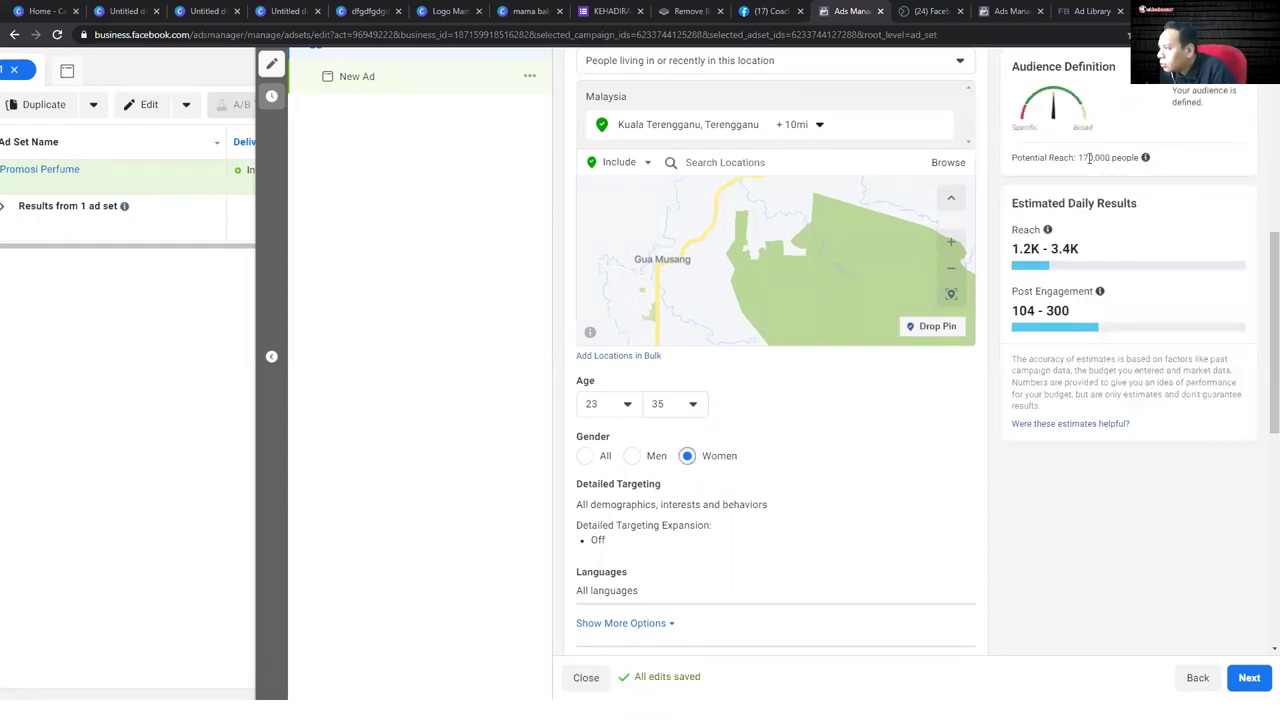
pyautogui.moveTo(1075, 163); pyautogui.dragTo(1112, 160)
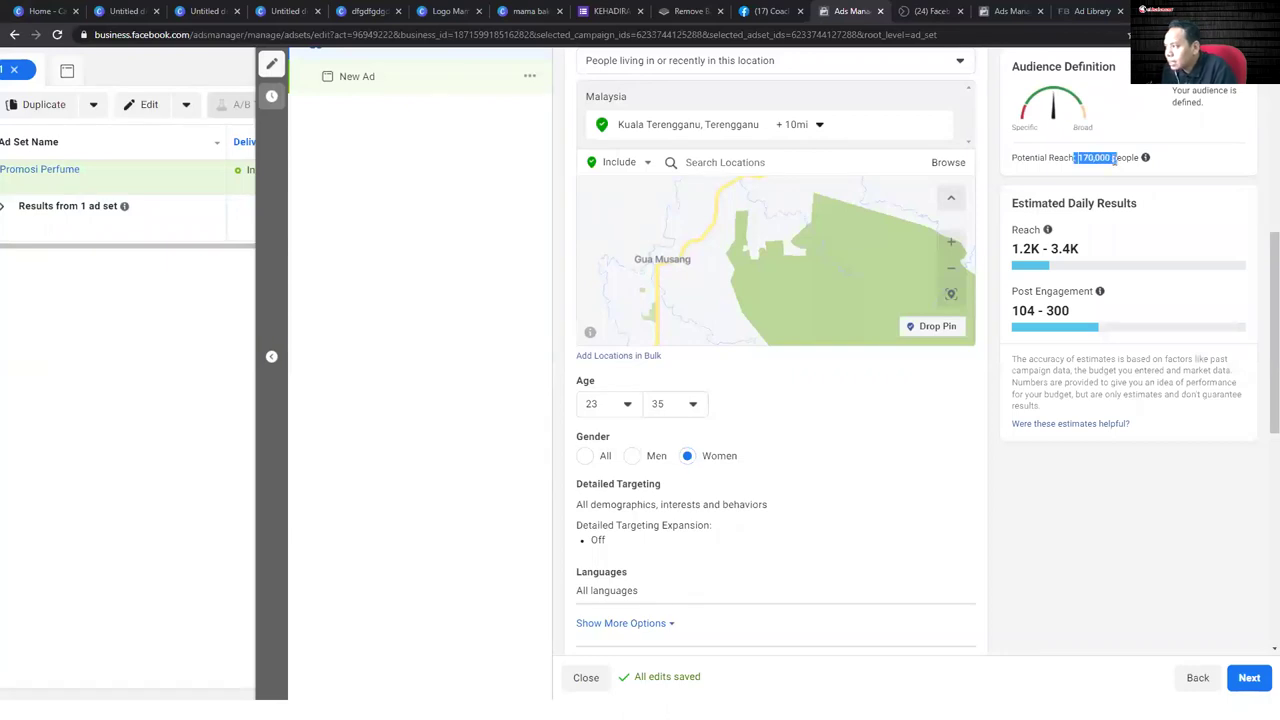
pyautogui.click(1193, 148)
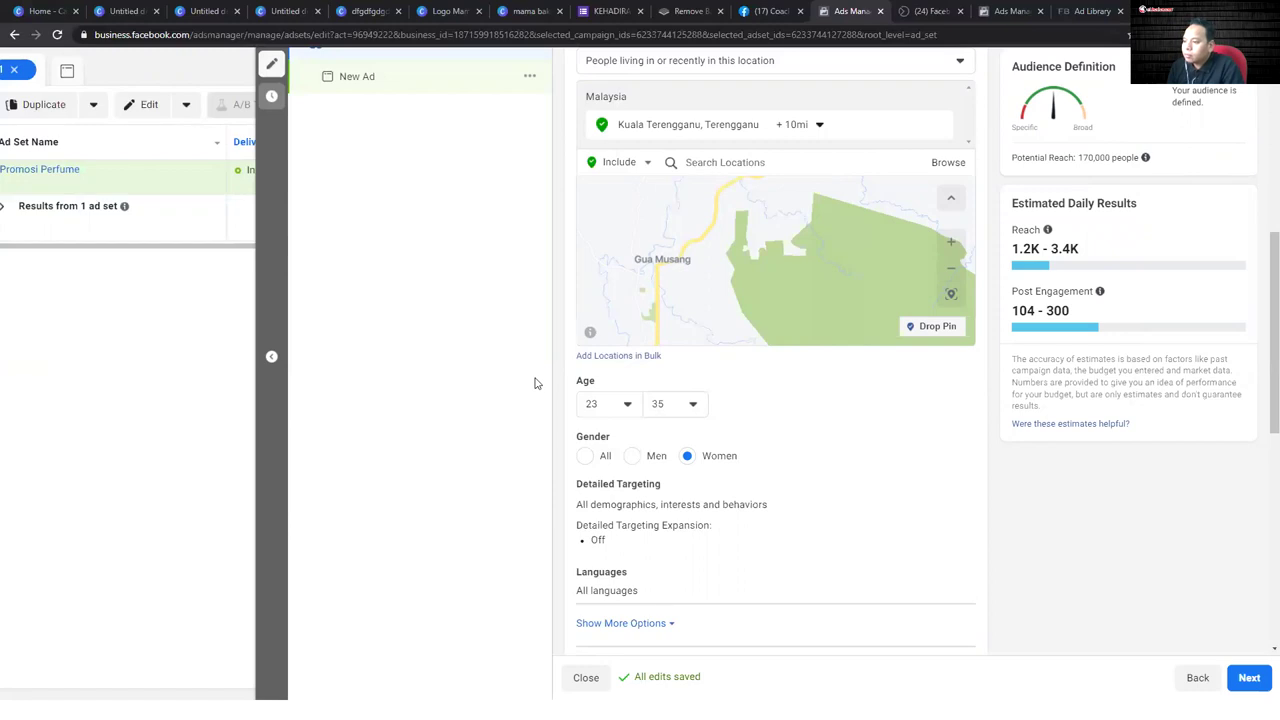
# - Add the Neelofa interest to the audience's detailed targeting and check the potential reach
pyautogui.click(952, 490)
pyautogui.scroll(-2, 665, 478)
pyautogui.click(697, 392)
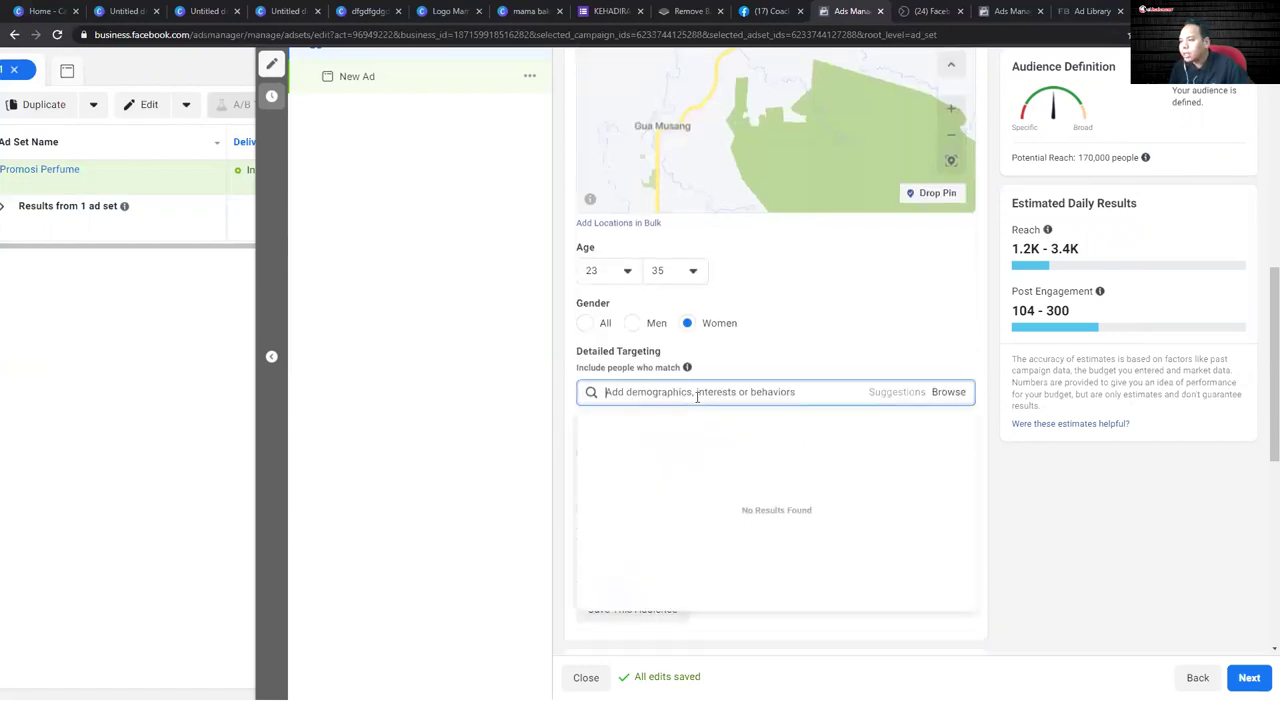
pyautogui.write('neelo')
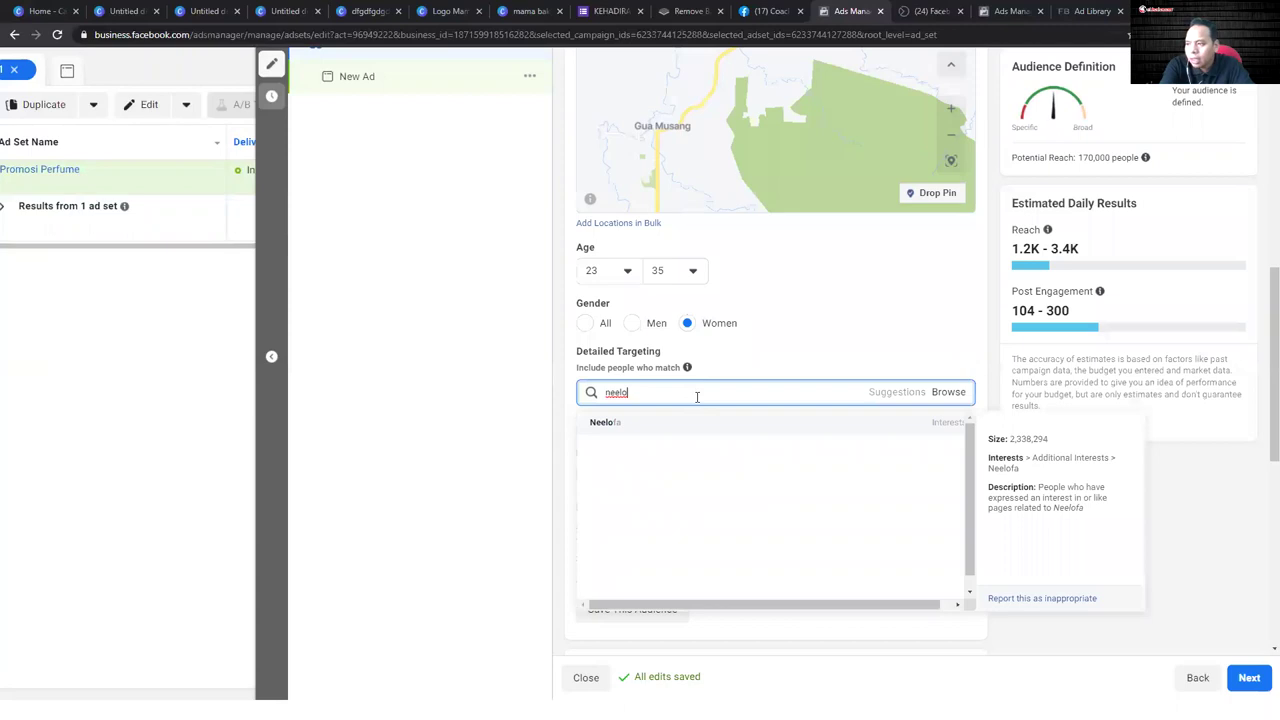
pyautogui.click(607, 424)
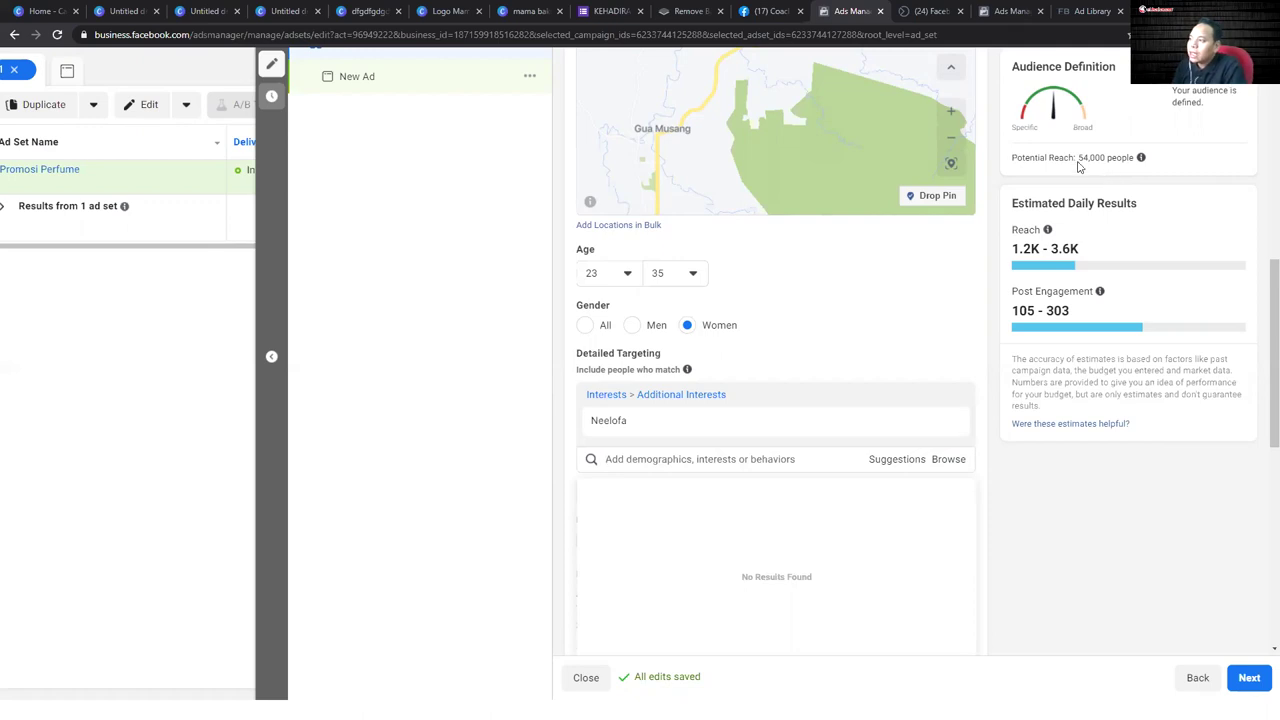
pyautogui.moveTo(1078, 159); pyautogui.dragTo(1102, 159)
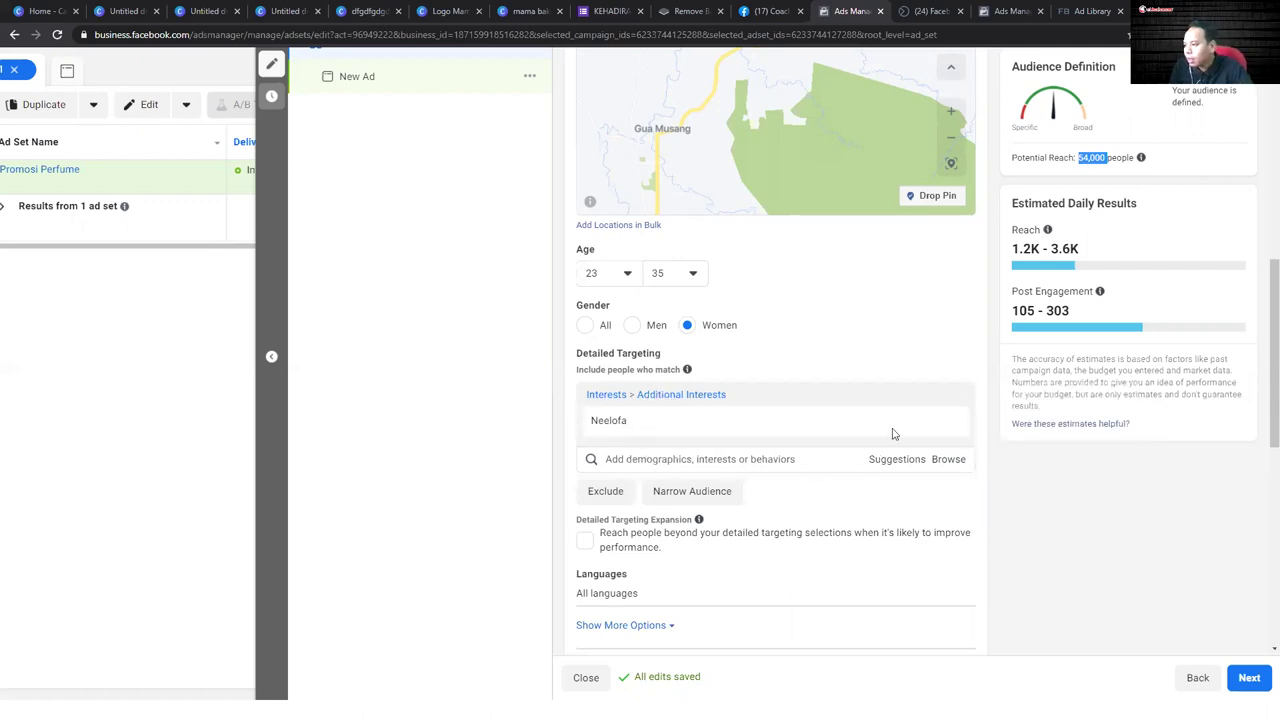
pyautogui.moveTo(694, 429)
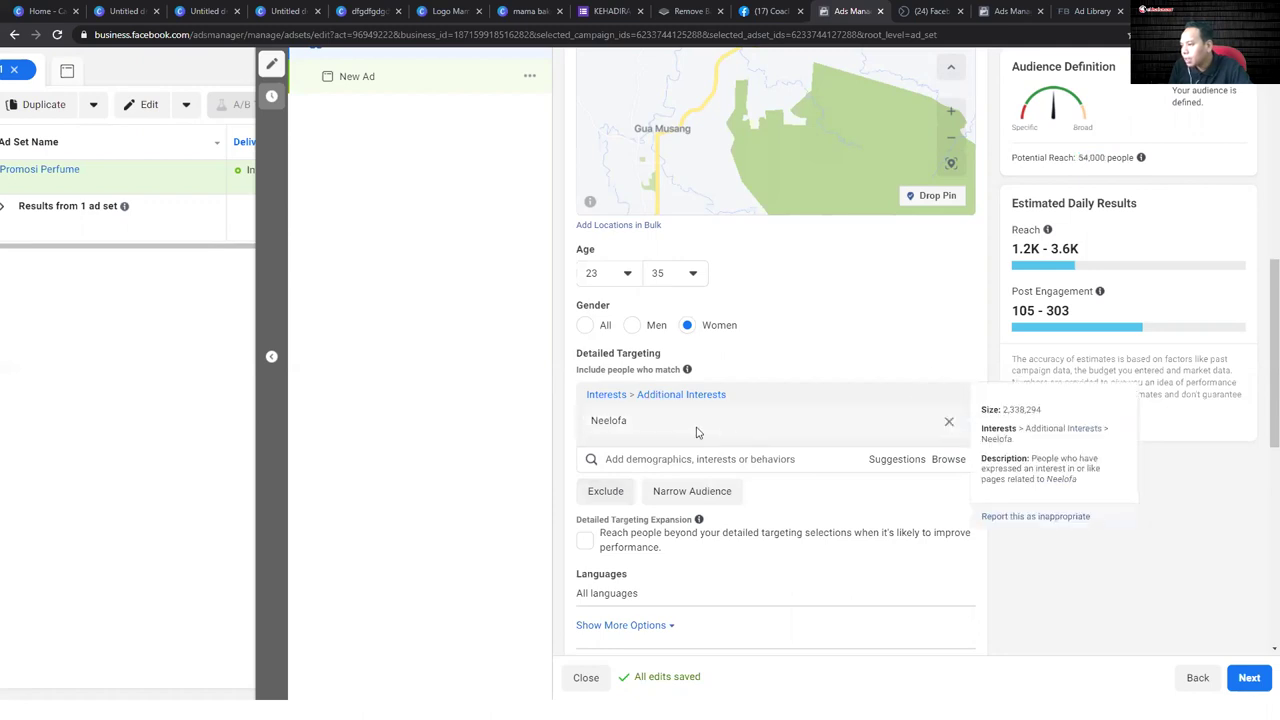
# - Add the Married relationship status to the detailed targeting and check the potential reach
pyautogui.click(637, 460)
pyautogui.write('marr')
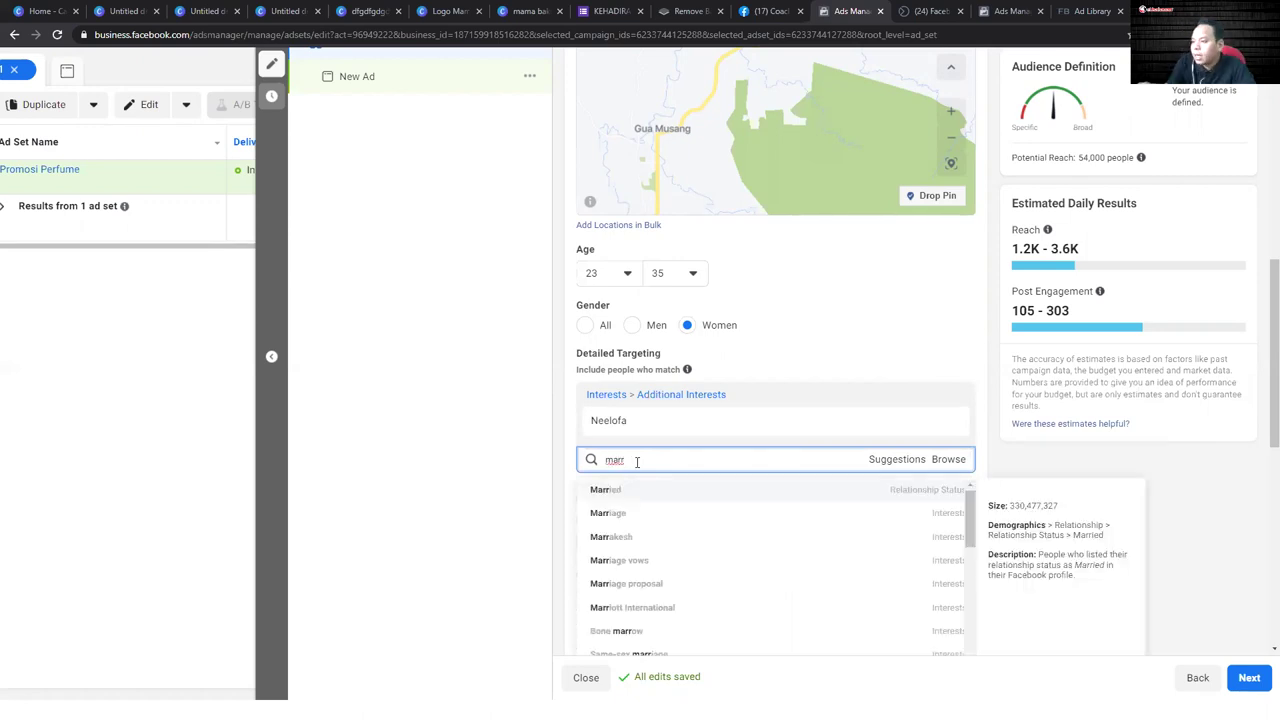
pyautogui.click(637, 490)
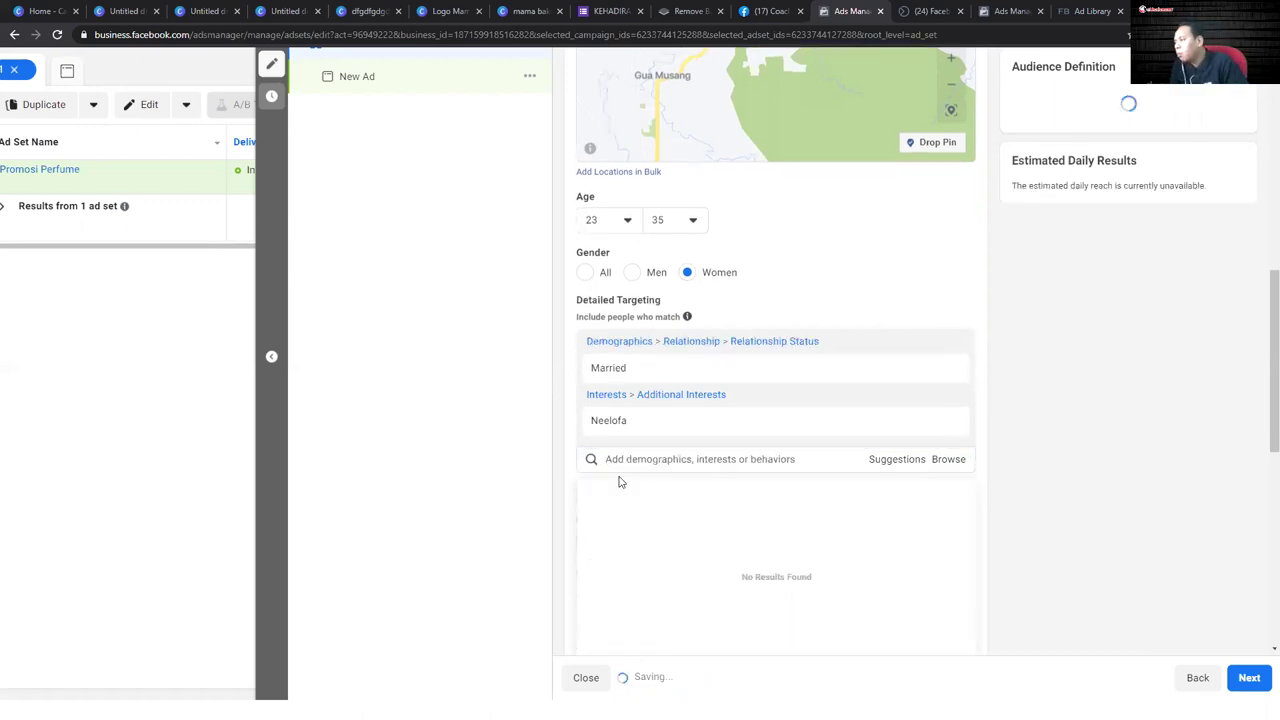
pyautogui.moveTo(1077, 158); pyautogui.dragTo(1101, 158)
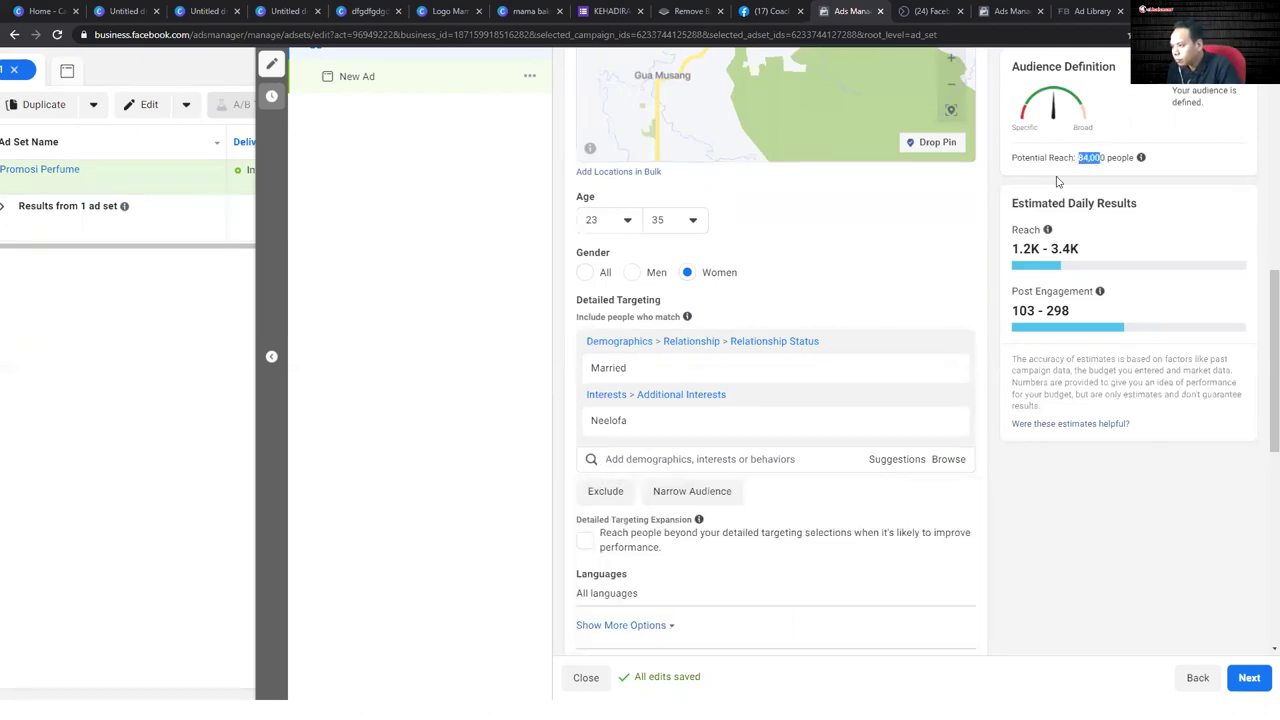
pyautogui.moveTo(605, 370)
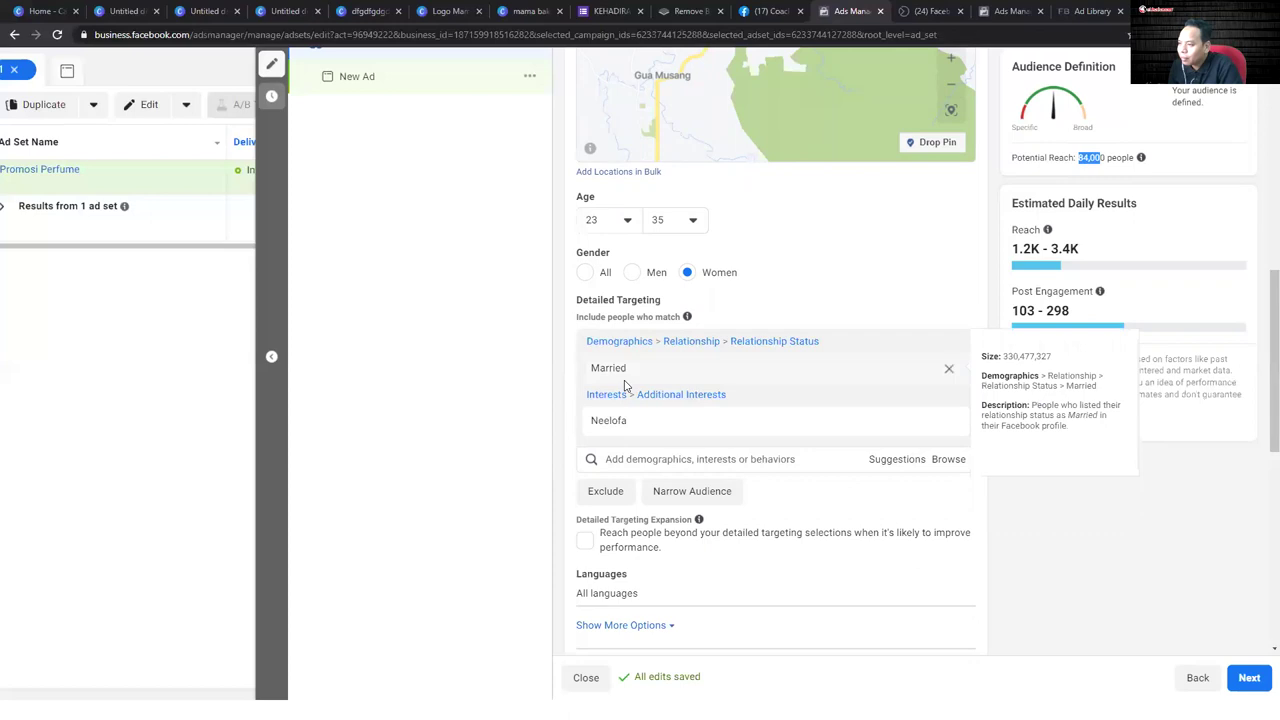
pyautogui.click(509, 371)
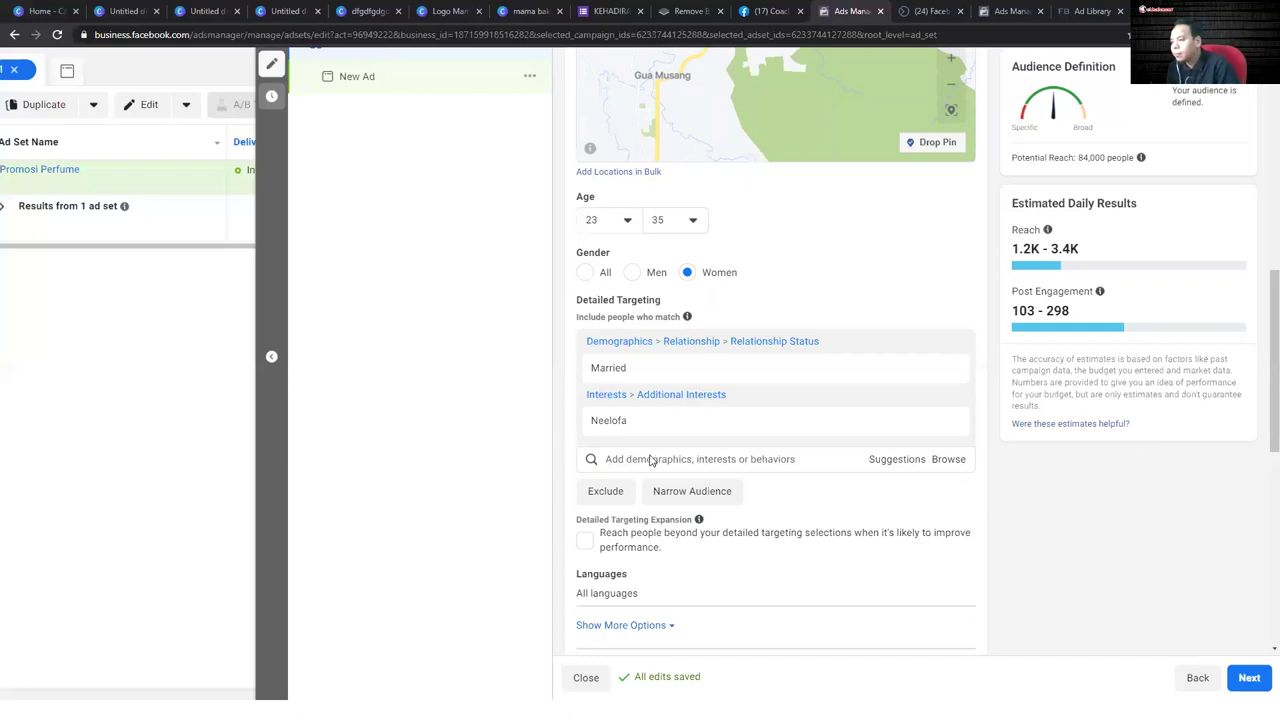
# - Check the potential reach with people interested in Bakery excluded and remove that exclusion
pyautogui.click(606, 491)
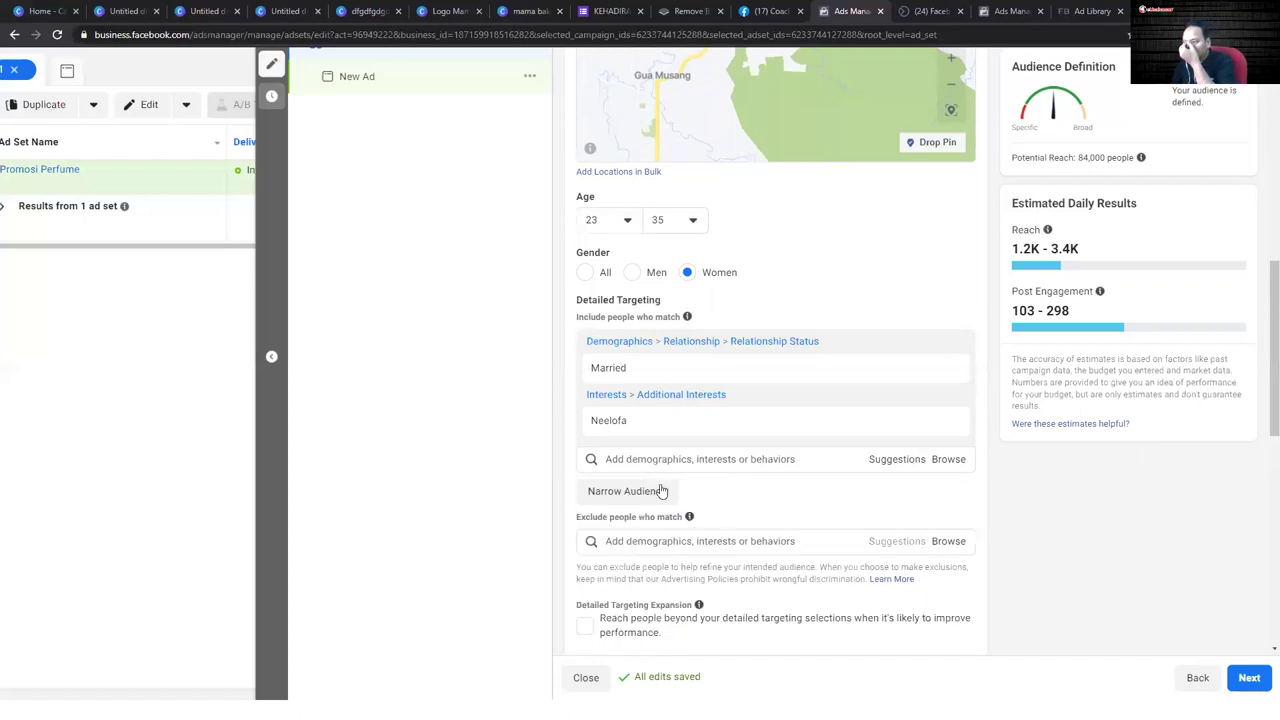
pyautogui.click(656, 542)
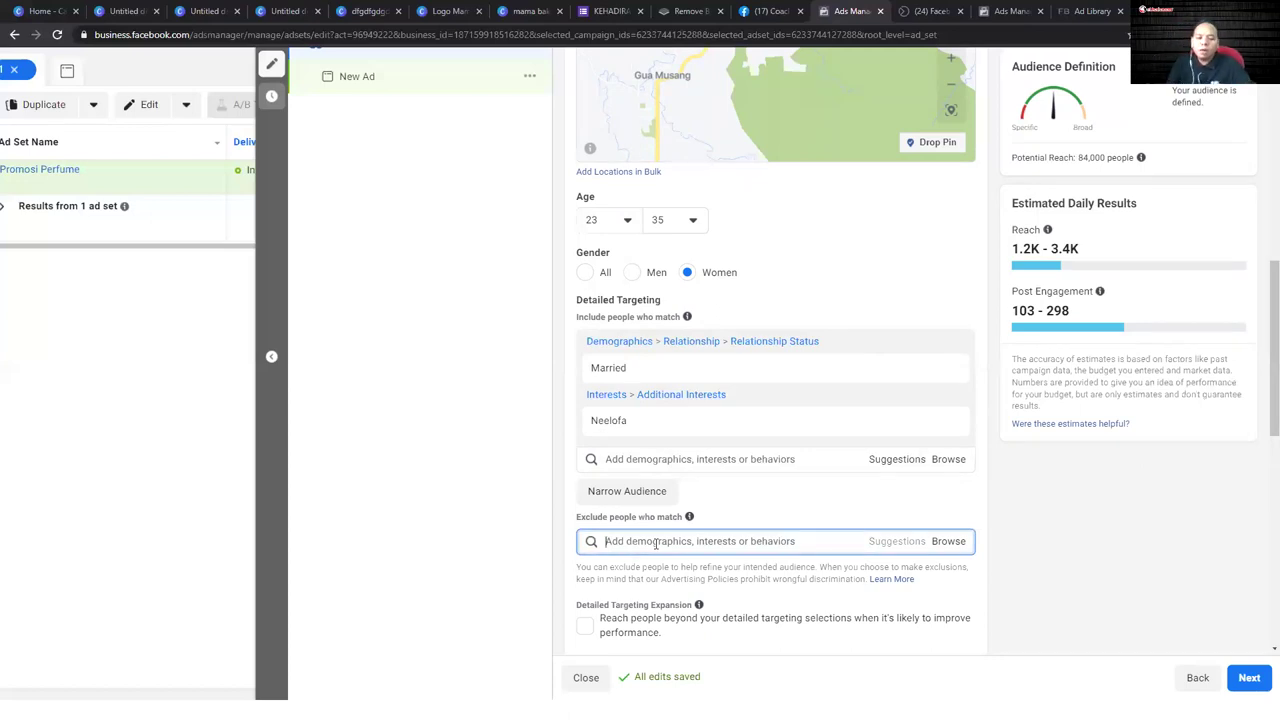
pyautogui.write('go')
pyautogui.press('BackSpace')
pyautogui.press('BackSpace')
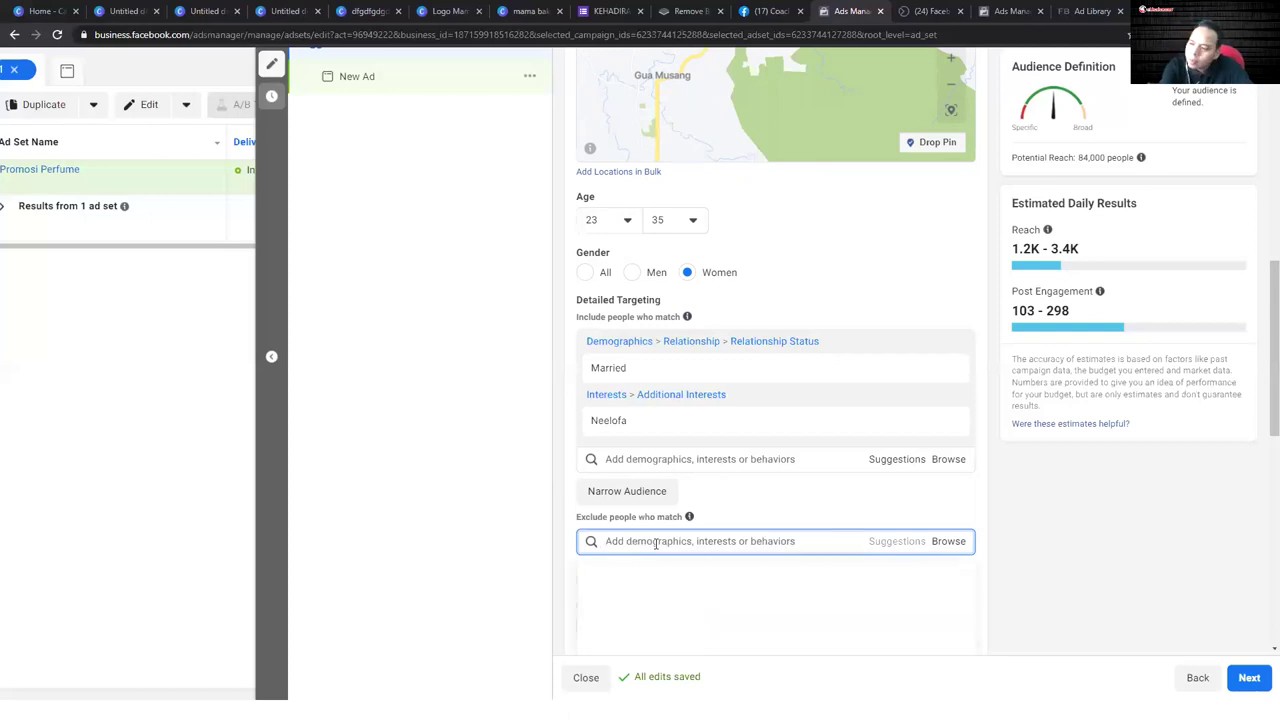
pyautogui.write('ba')
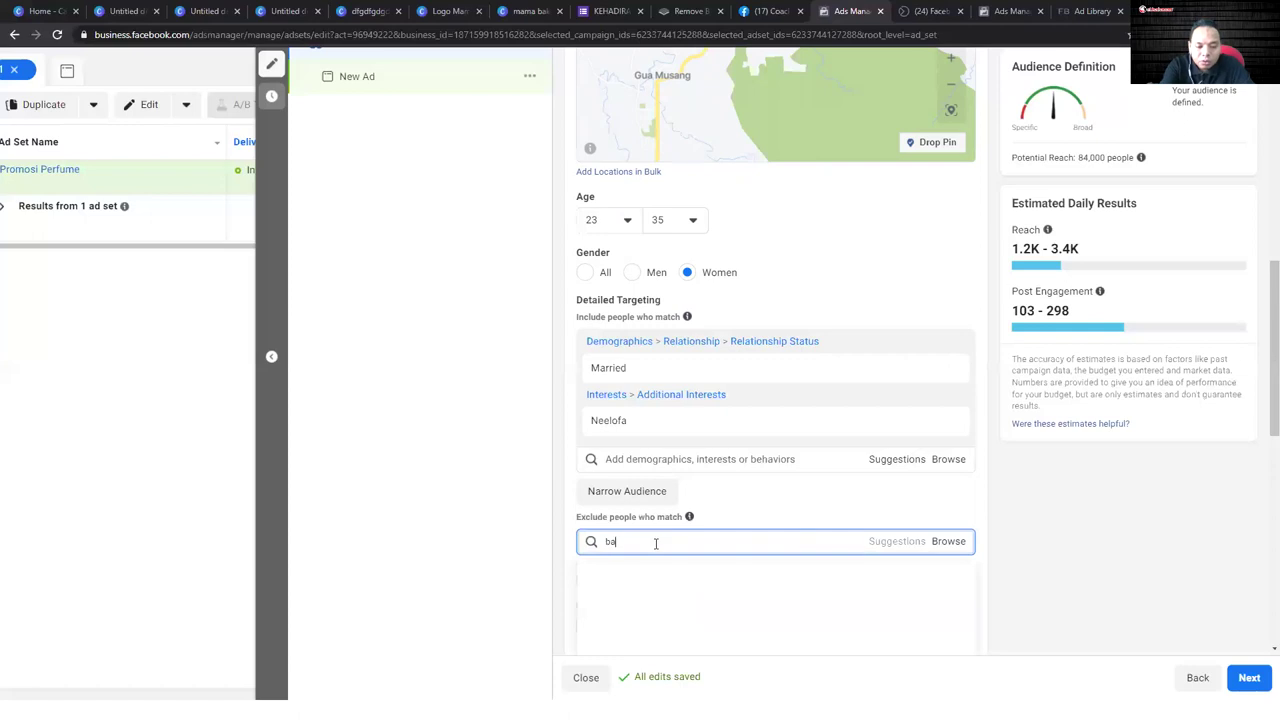
pyautogui.write('kery')
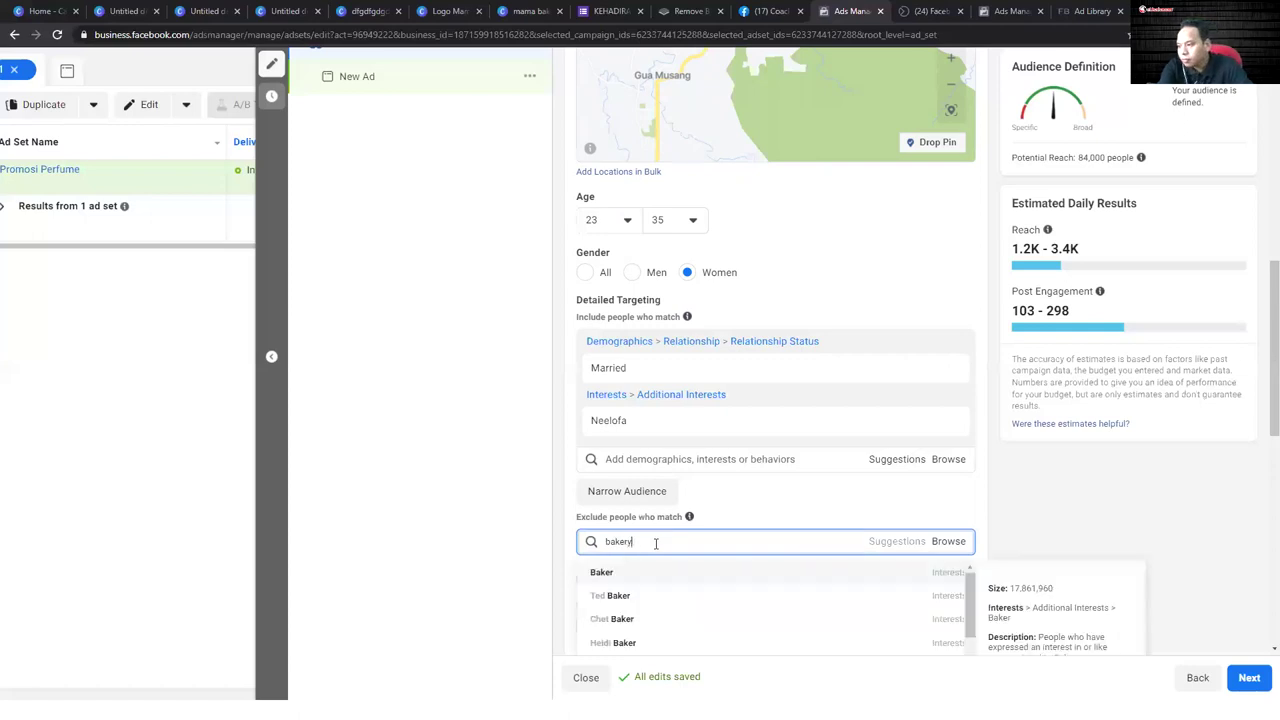
pyautogui.click(647, 577)
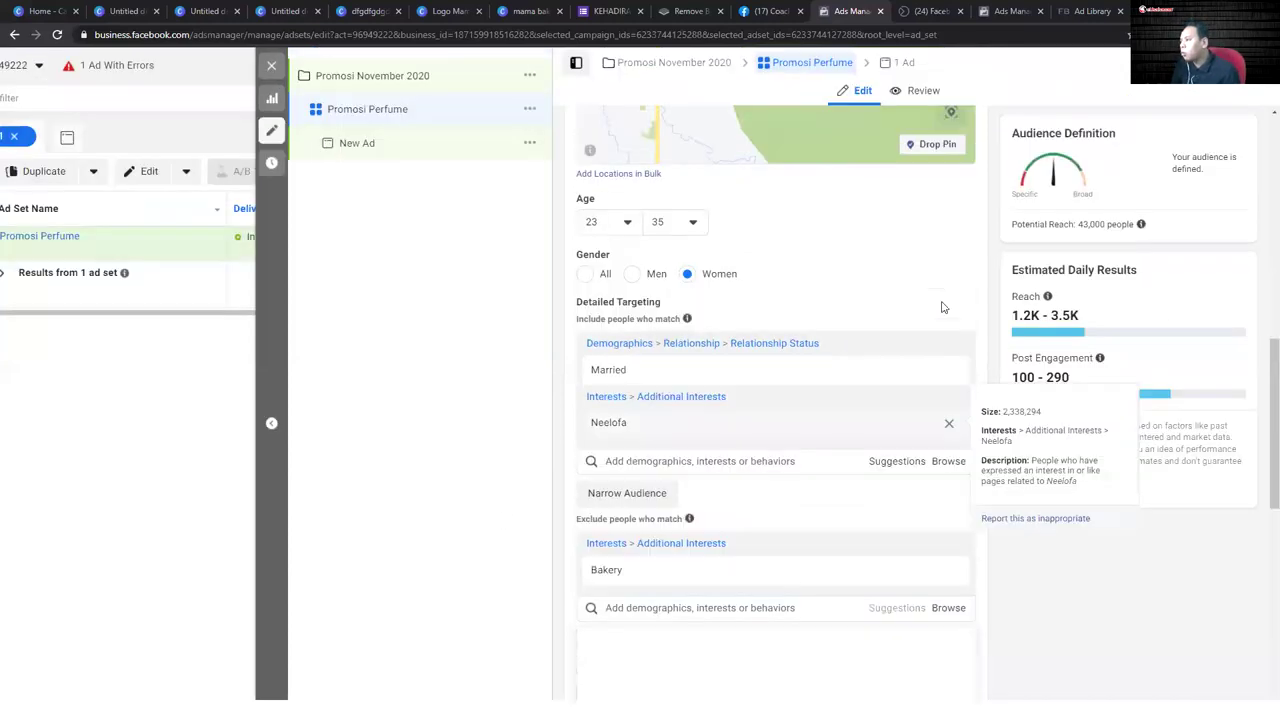
pyautogui.moveTo(1080, 225); pyautogui.dragTo(1091, 225)
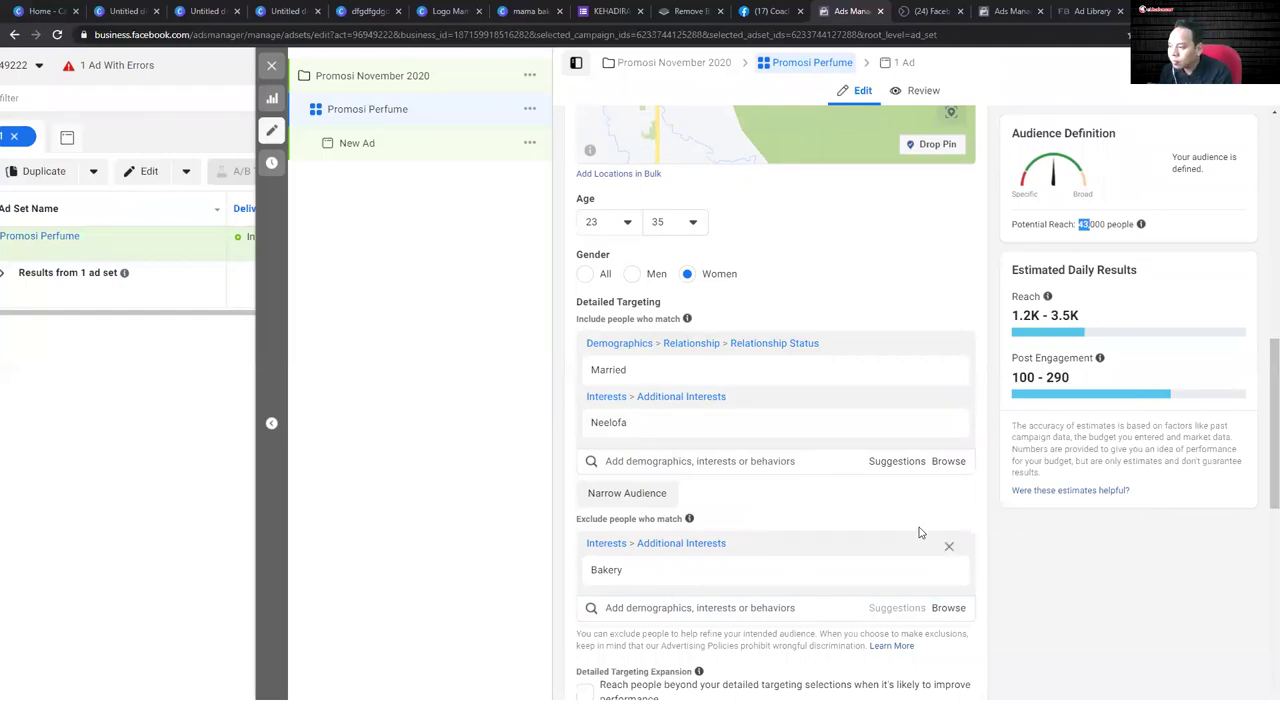
pyautogui.click(951, 549)
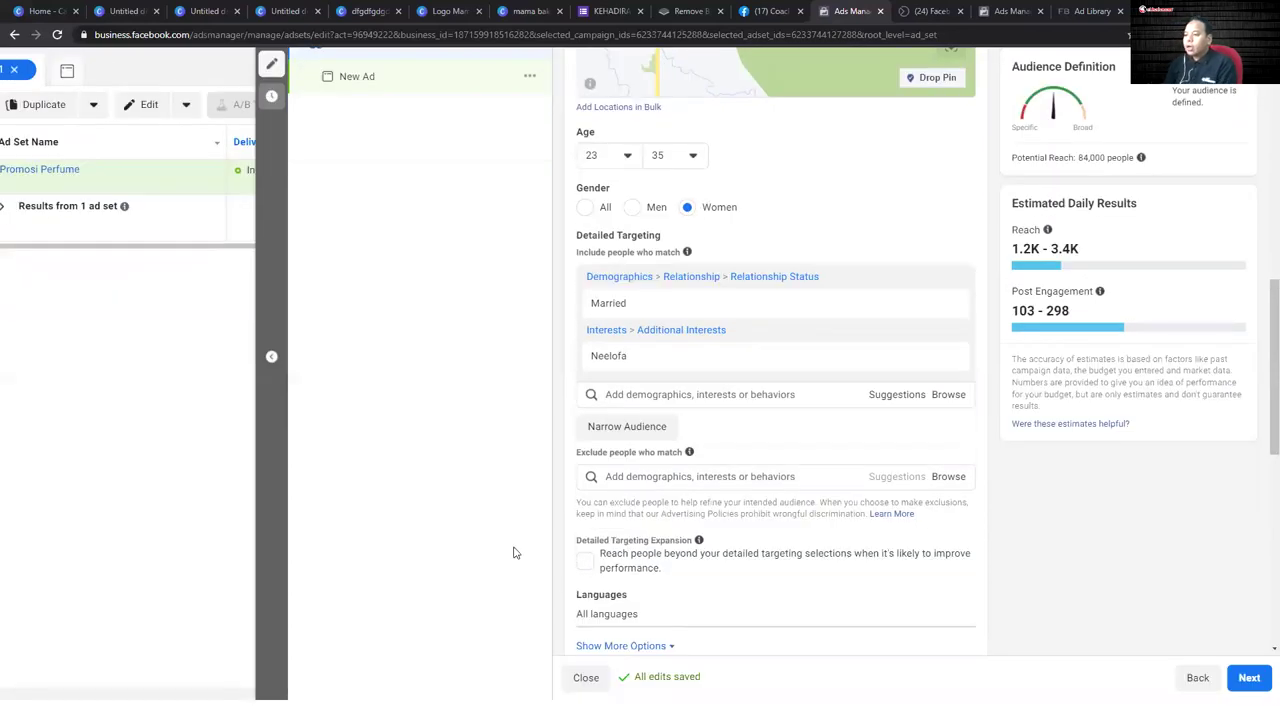
# - Set the audience languages to English (All) and Malay
pyautogui.click(955, 597)
pyautogui.scroll(-2, 660, 480)
pyautogui.click(669, 418)
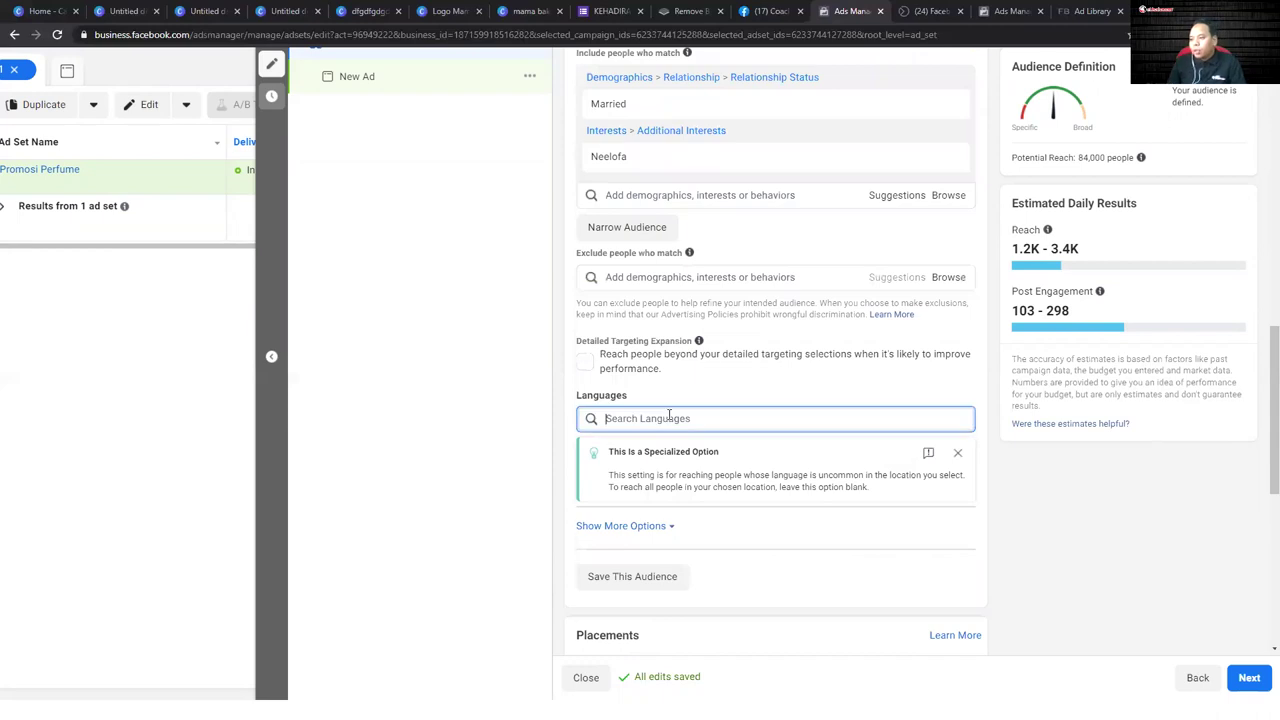
pyautogui.write('engals')
pyautogui.press('BackSpace')
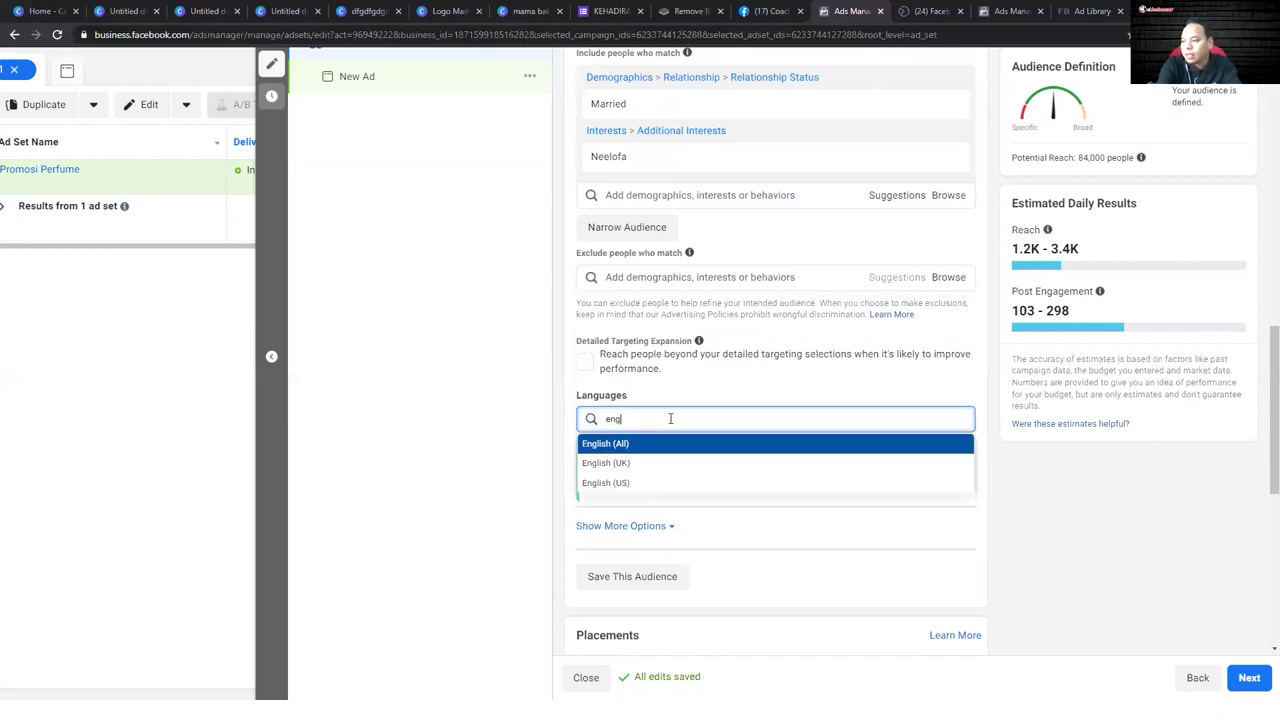
pyautogui.press('Return')
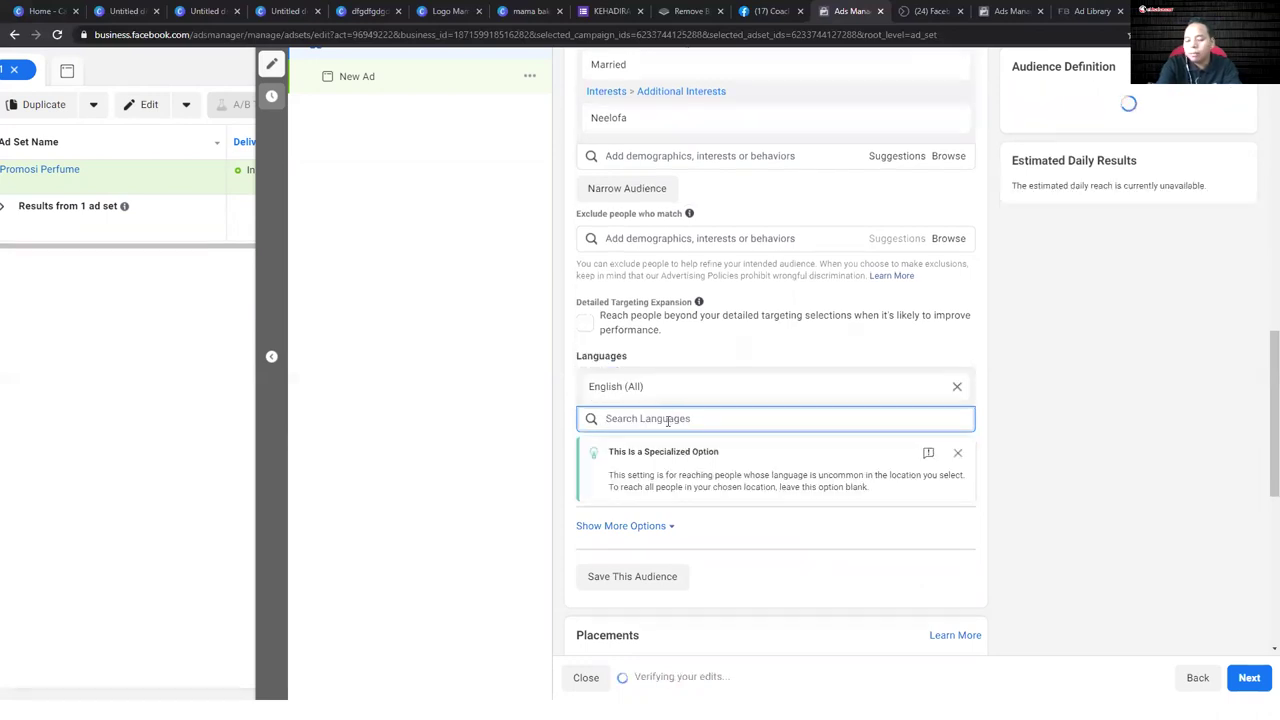
pyautogui.write('mala')
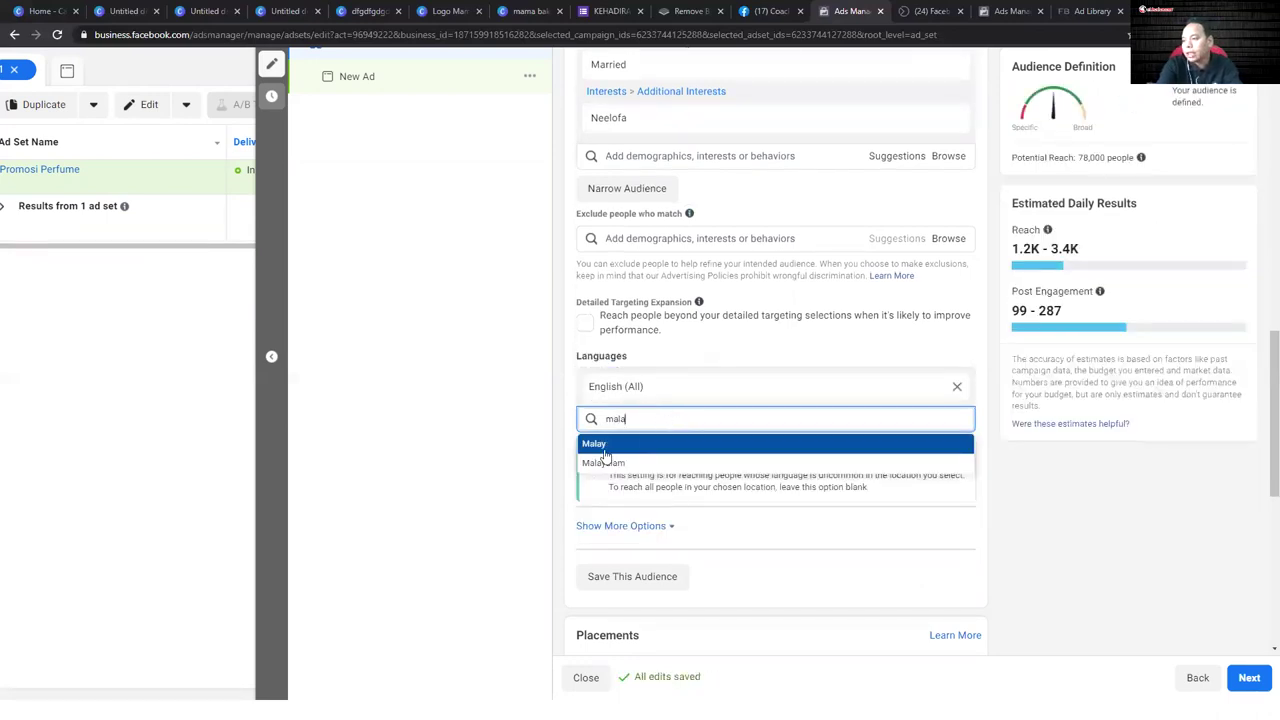
pyautogui.press('Return')
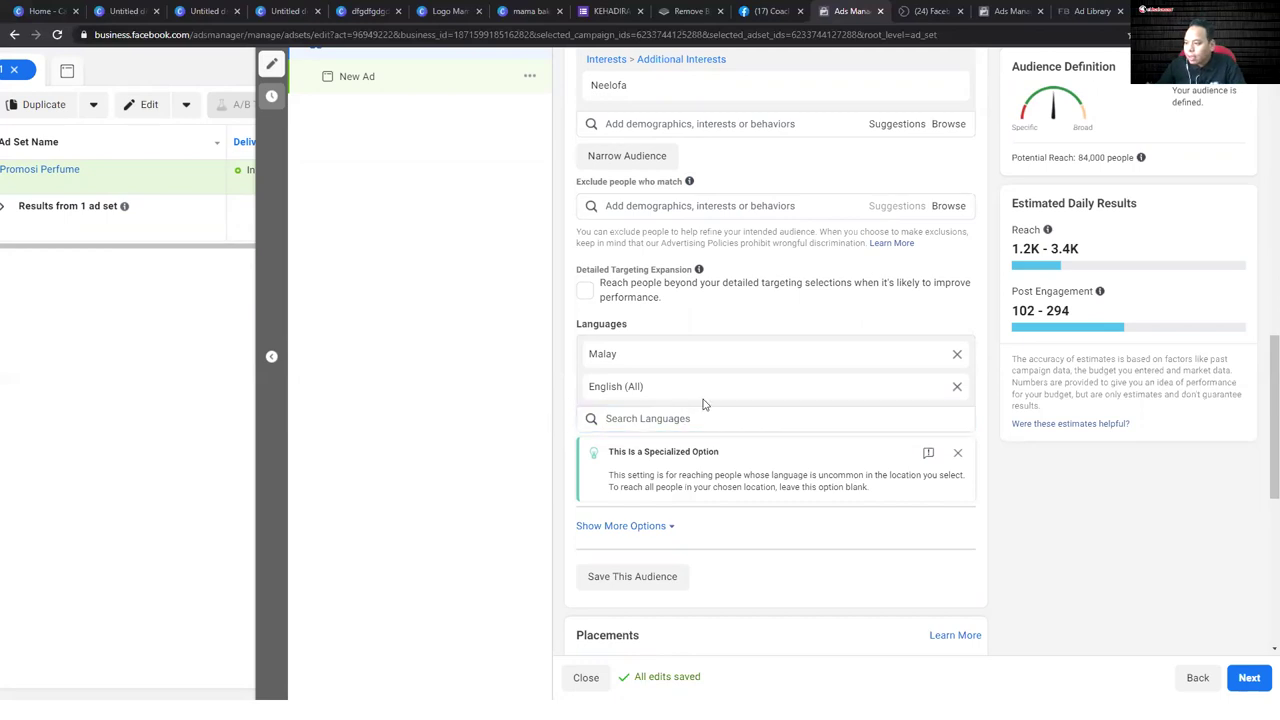
# - Examine the available connection types for Facebook Pages, apps and events without choosing one, and collapse the extra audience options
pyautogui.scroll(-2, 669, 463)
pyautogui.click(663, 396)
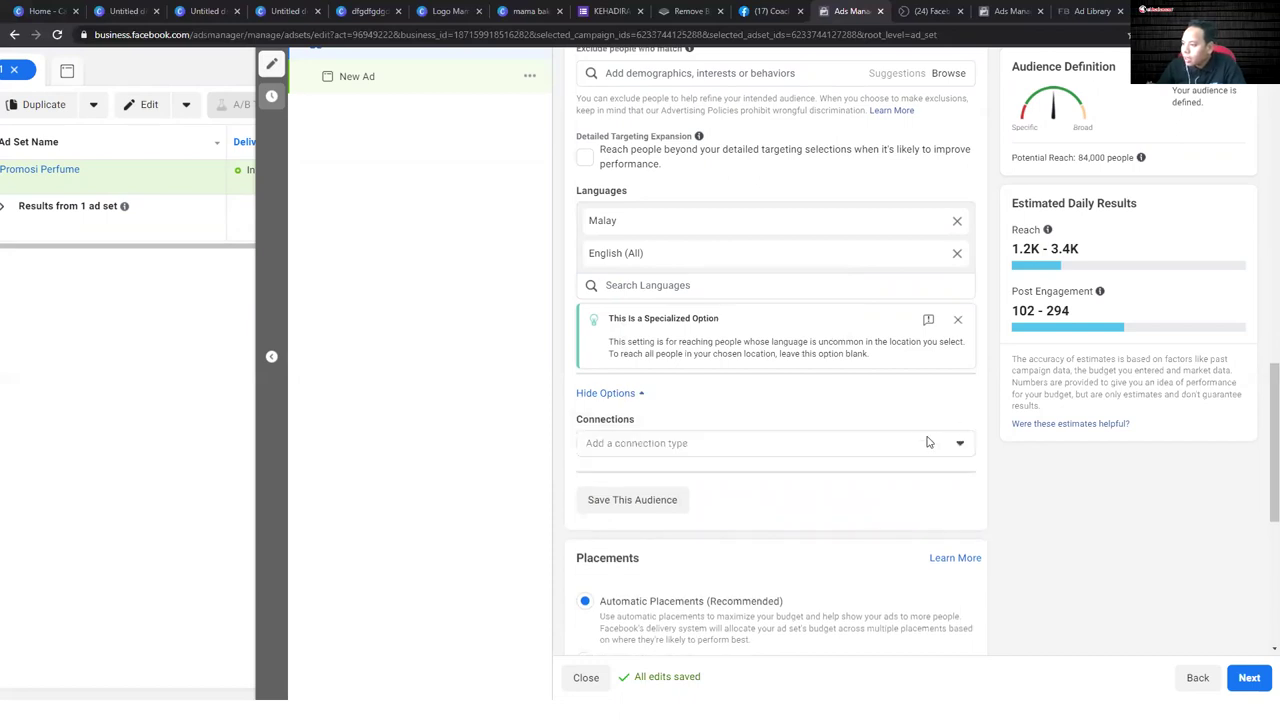
pyautogui.click(931, 443)
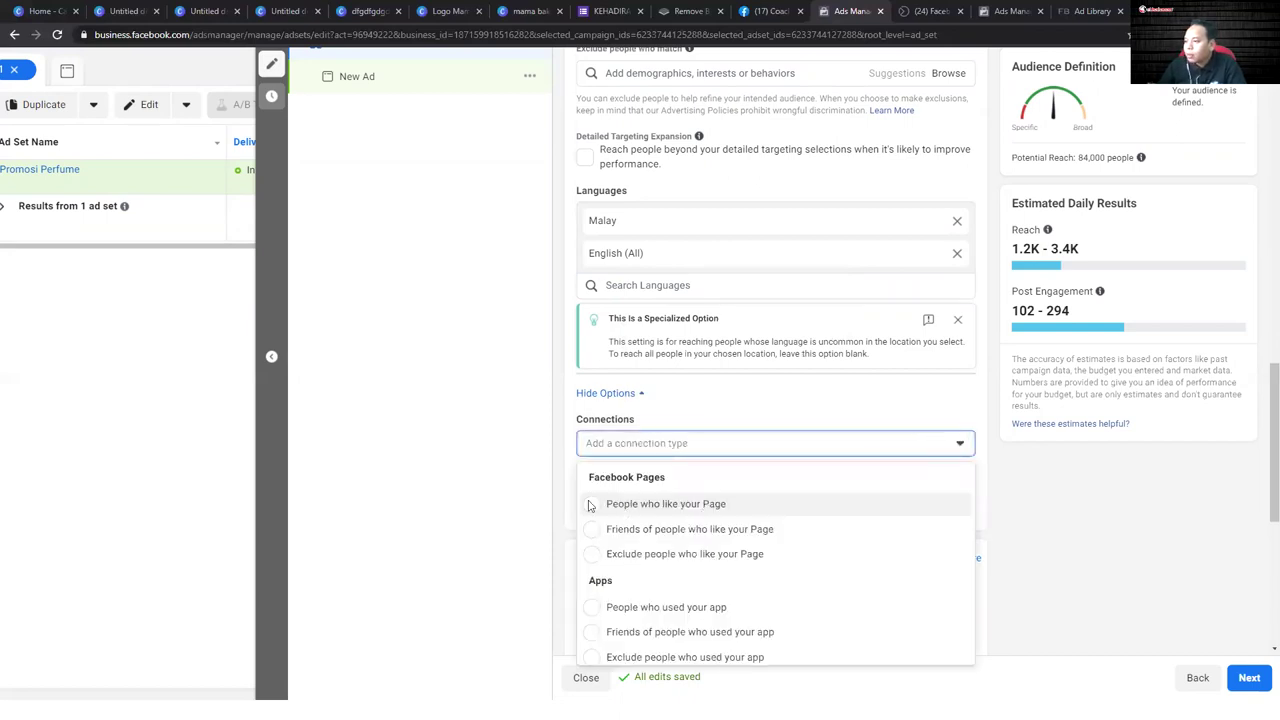
pyautogui.scroll(-2, 628, 522)
pyautogui.scroll(3, 628, 522)
pyautogui.scroll(-1, 535, 445)
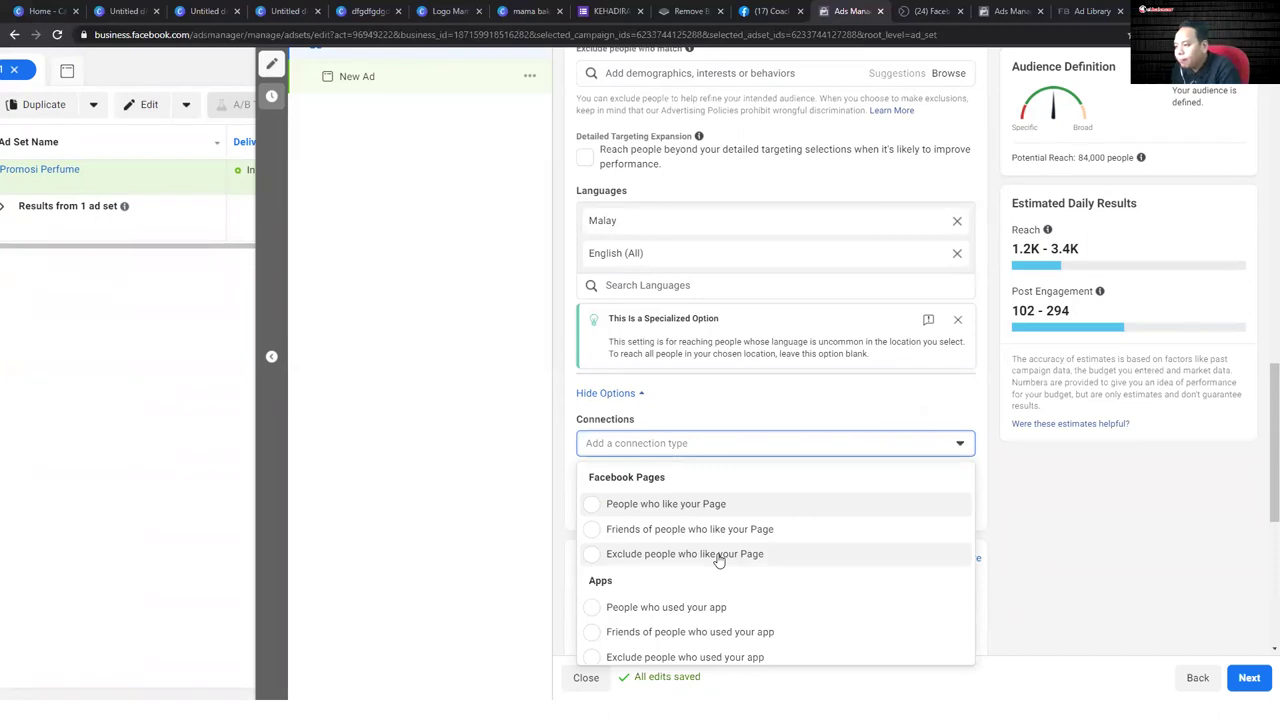
pyautogui.scroll(-1, 718, 560)
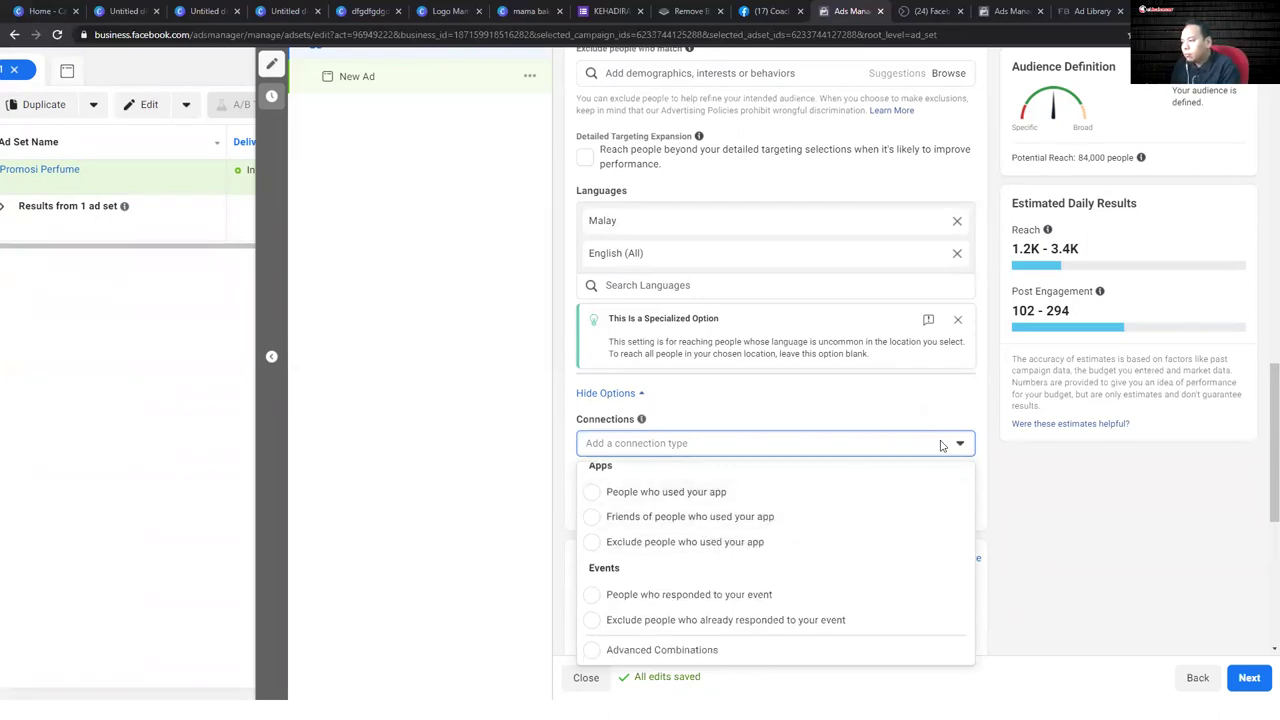
pyautogui.scroll(2, 793, 504)
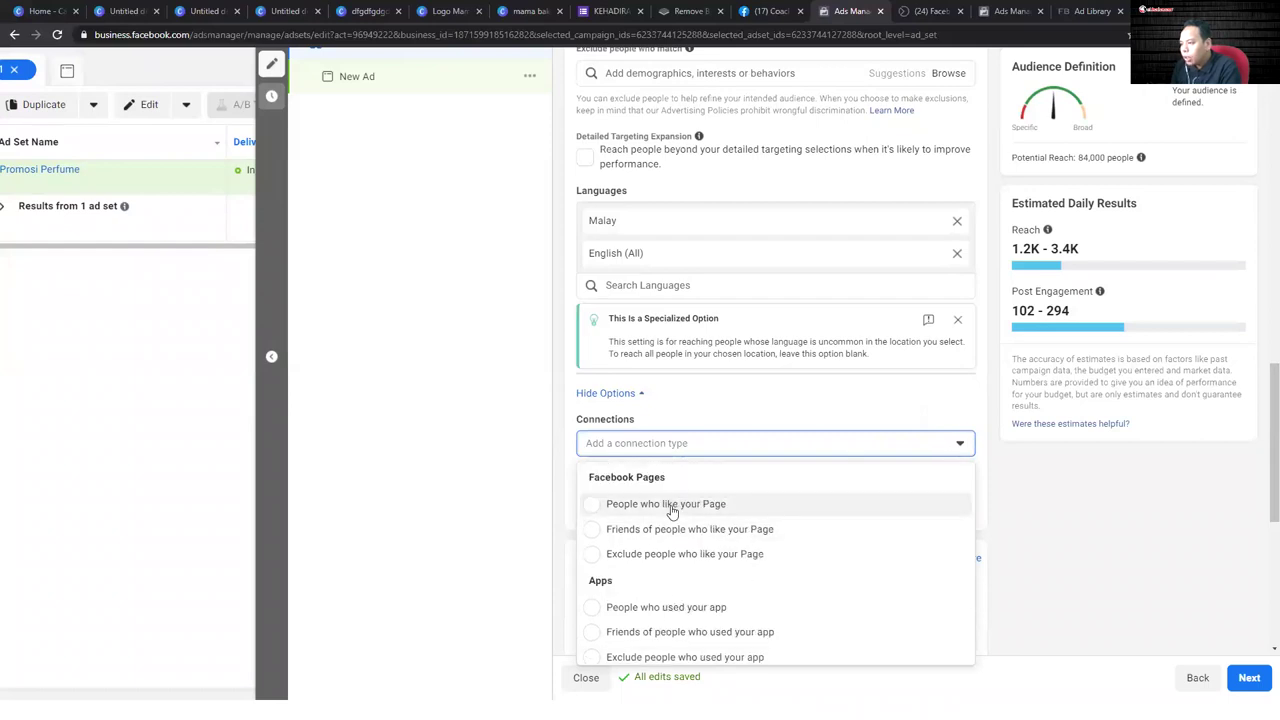
pyautogui.click(843, 428)
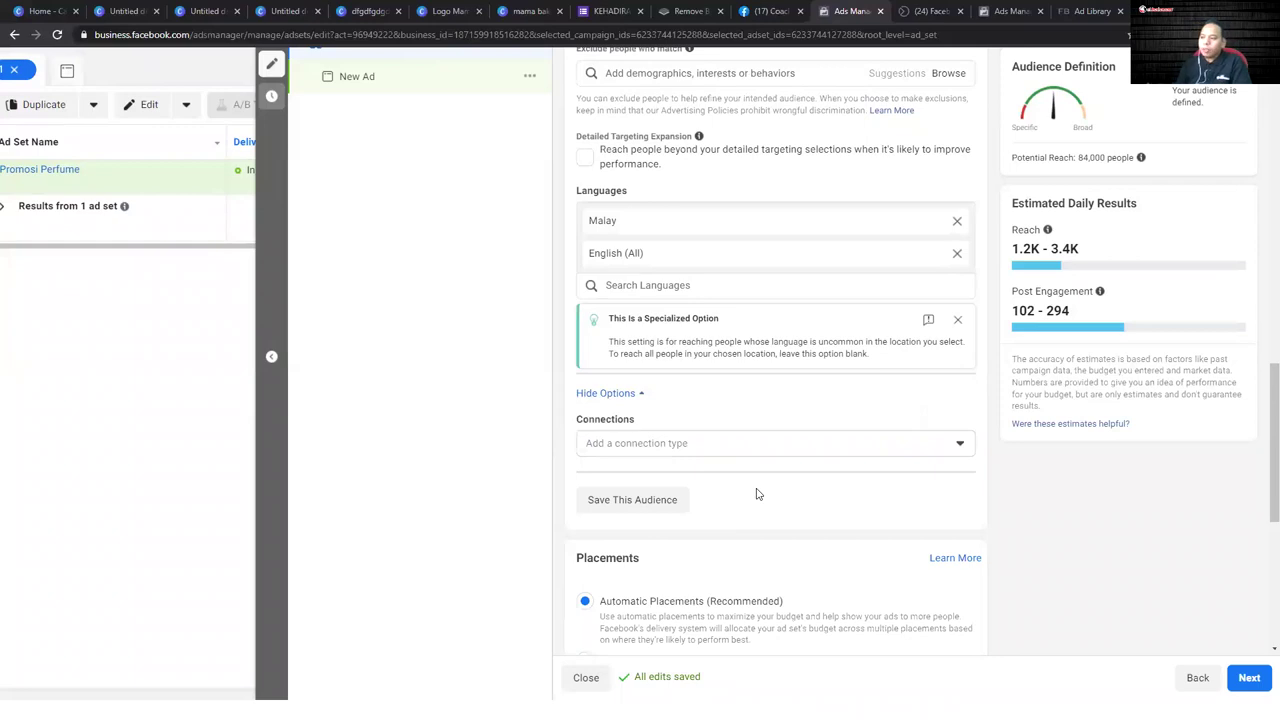
pyautogui.click(640, 393)
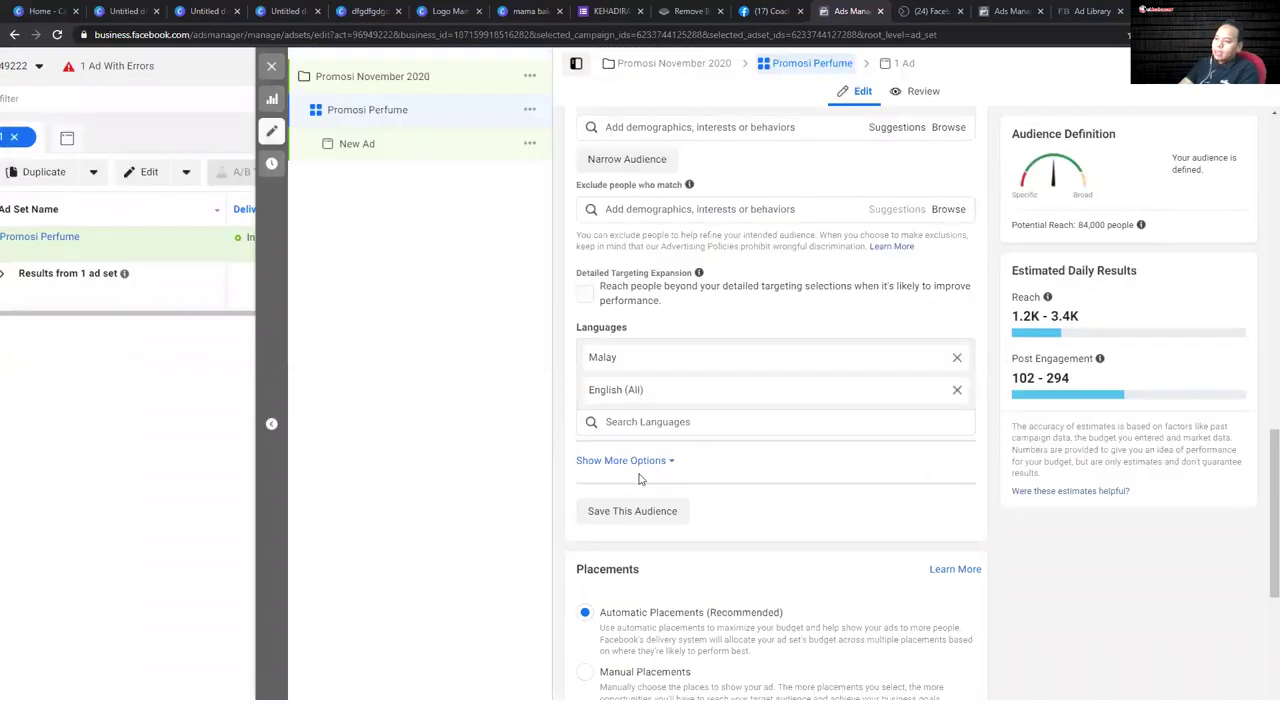
# - Save the ad set's audience under the name Cust Perfume Nov and review its saved targeting summary
pyautogui.click(643, 515)
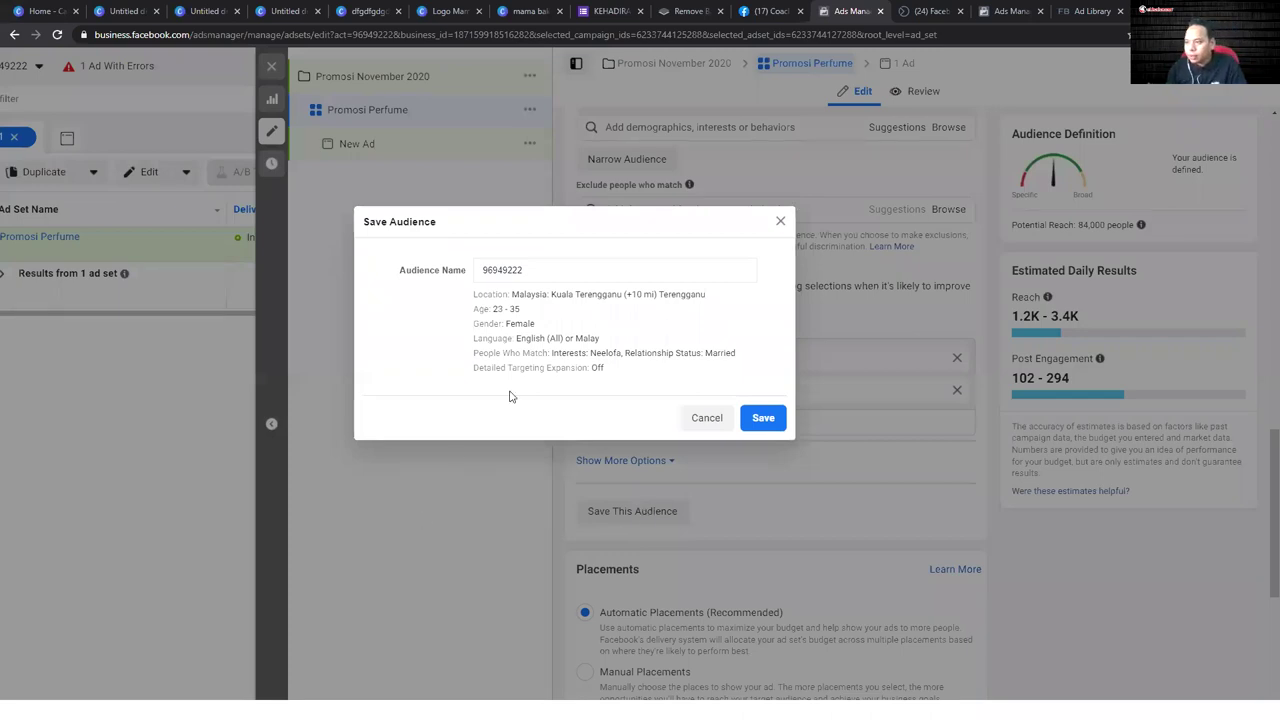
pyautogui.moveTo(543, 271); pyautogui.dragTo(420, 273)
pyautogui.write('Cust')
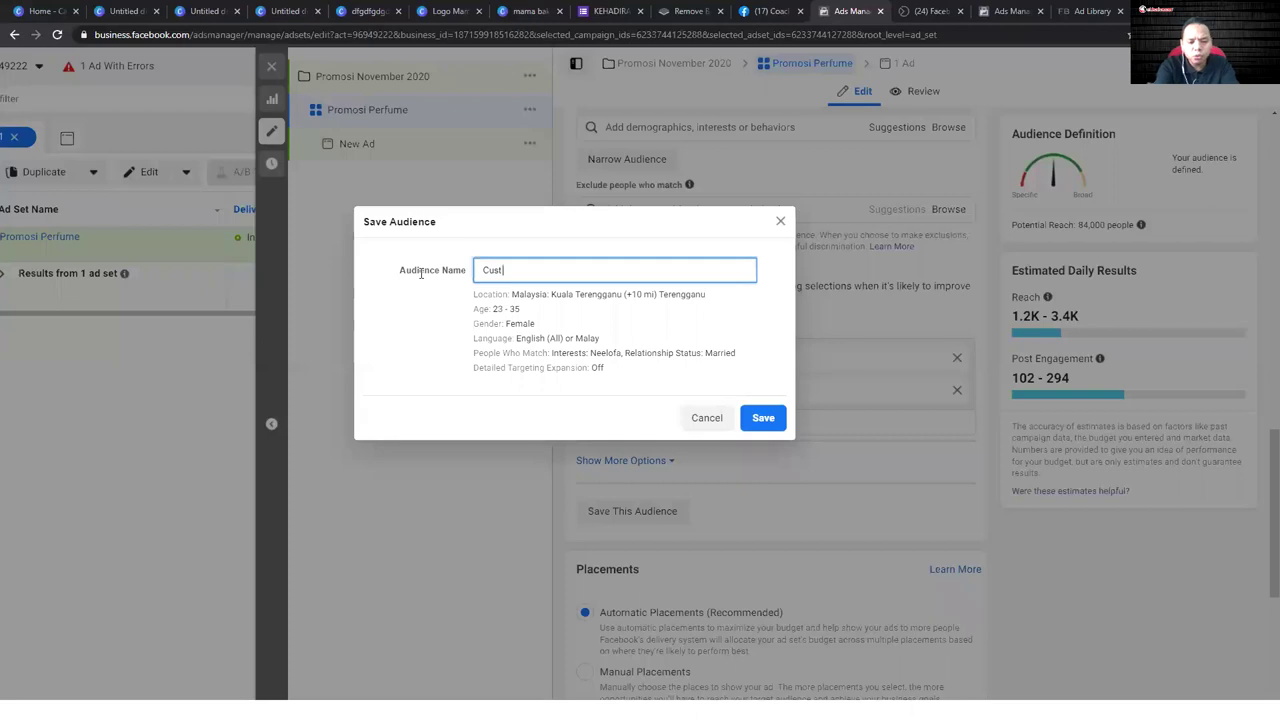
pyautogui.write(' Pe')
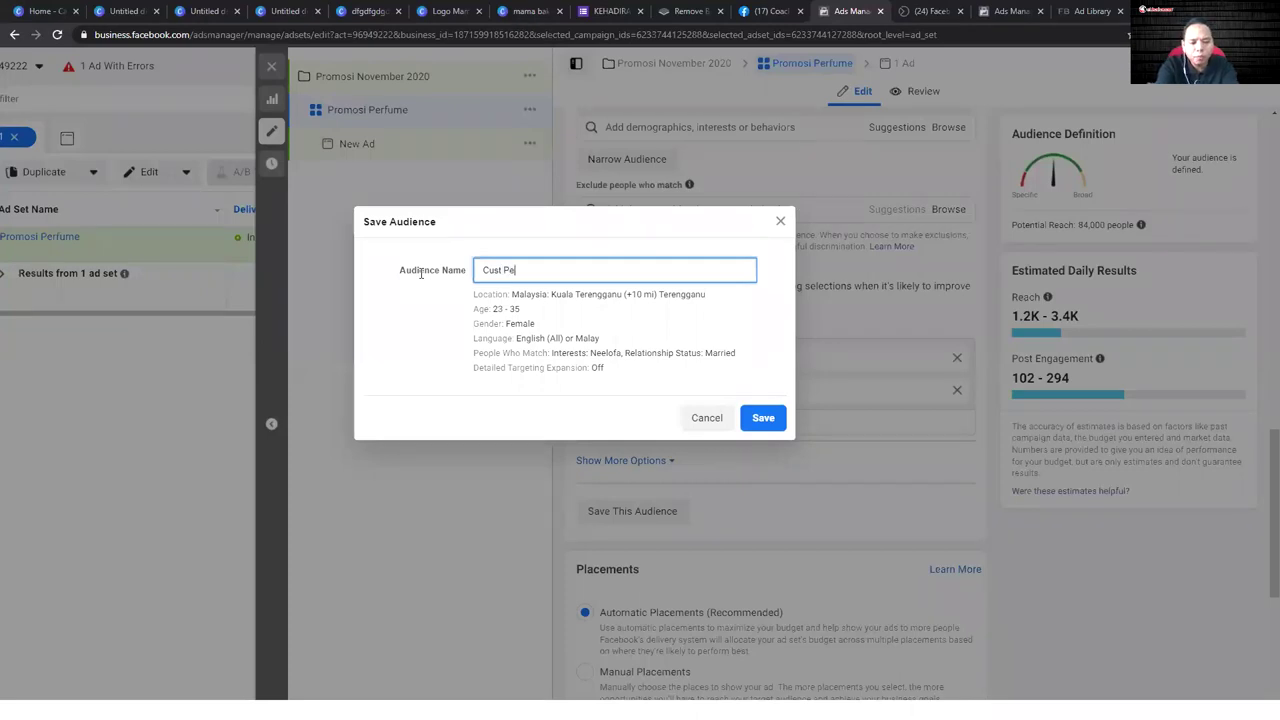
pyautogui.write('rfume No')
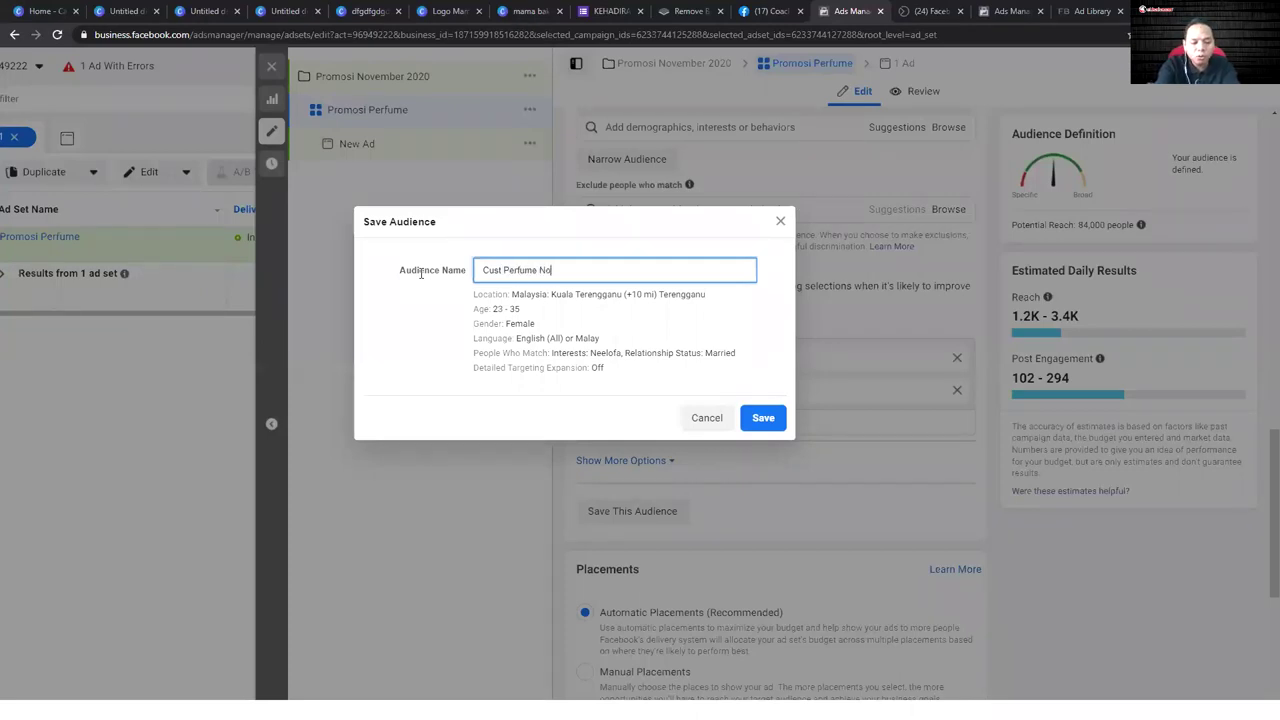
pyautogui.write('vel')
pyautogui.press('BackSpace')
pyautogui.press('BackSpace')
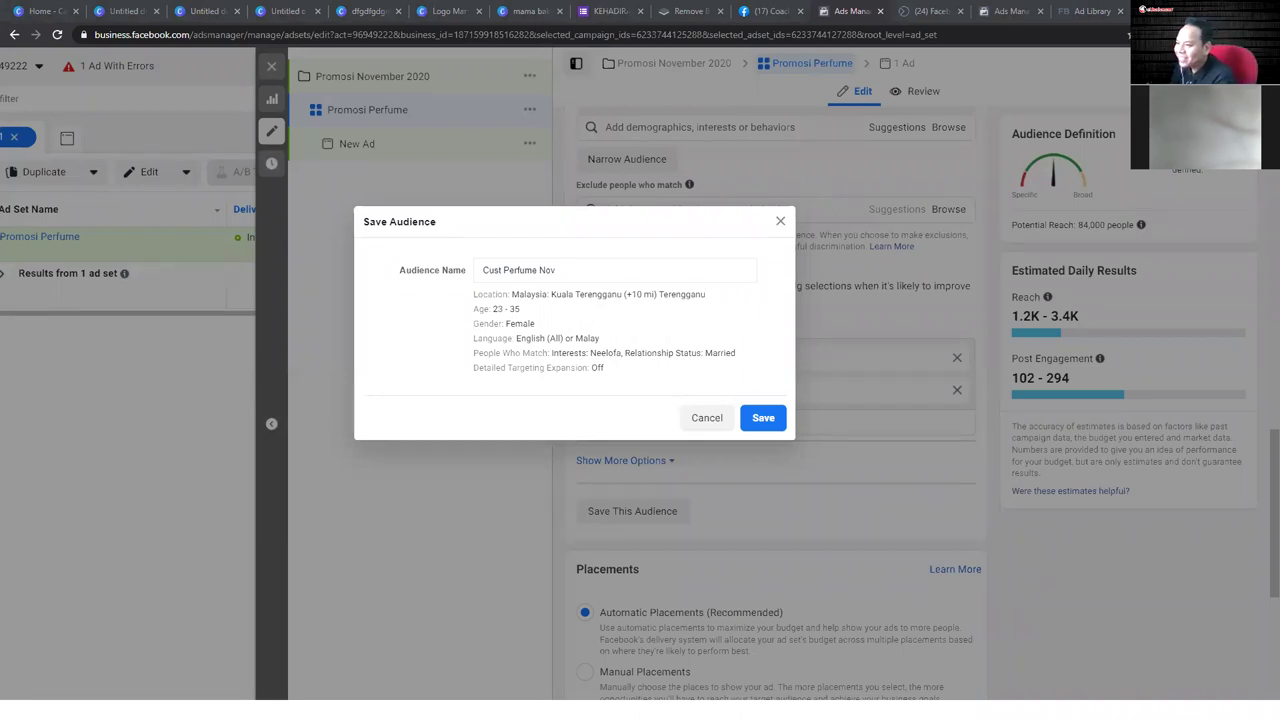
pyautogui.click(765, 416)
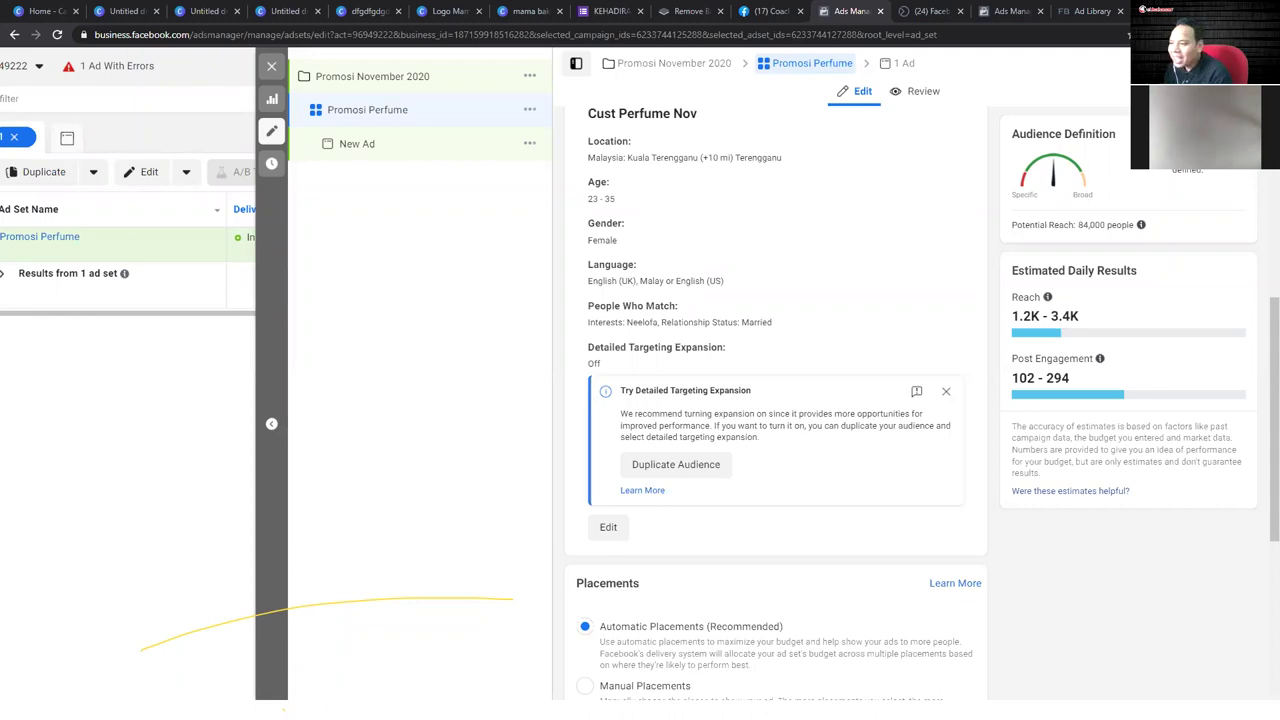
pyautogui.scroll(3, 777, 348)
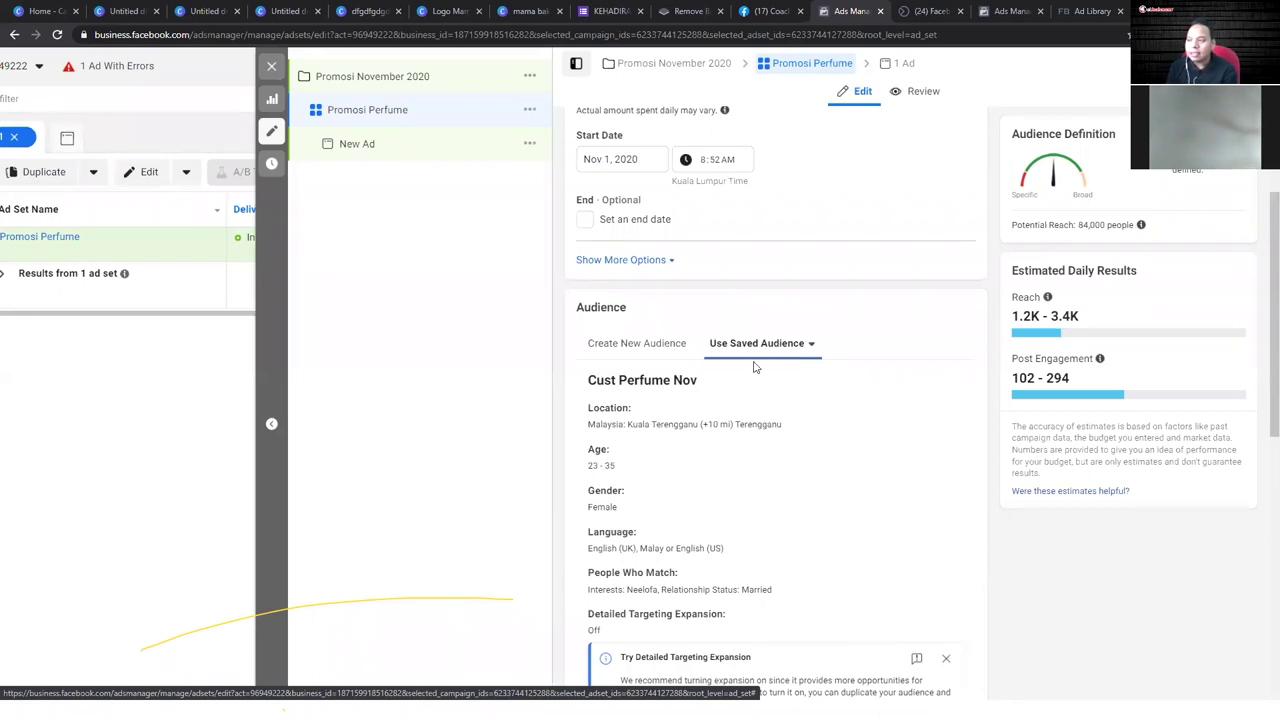
pyautogui.scroll(-1, 751, 391)
pyautogui.scroll(-2, 734, 457)
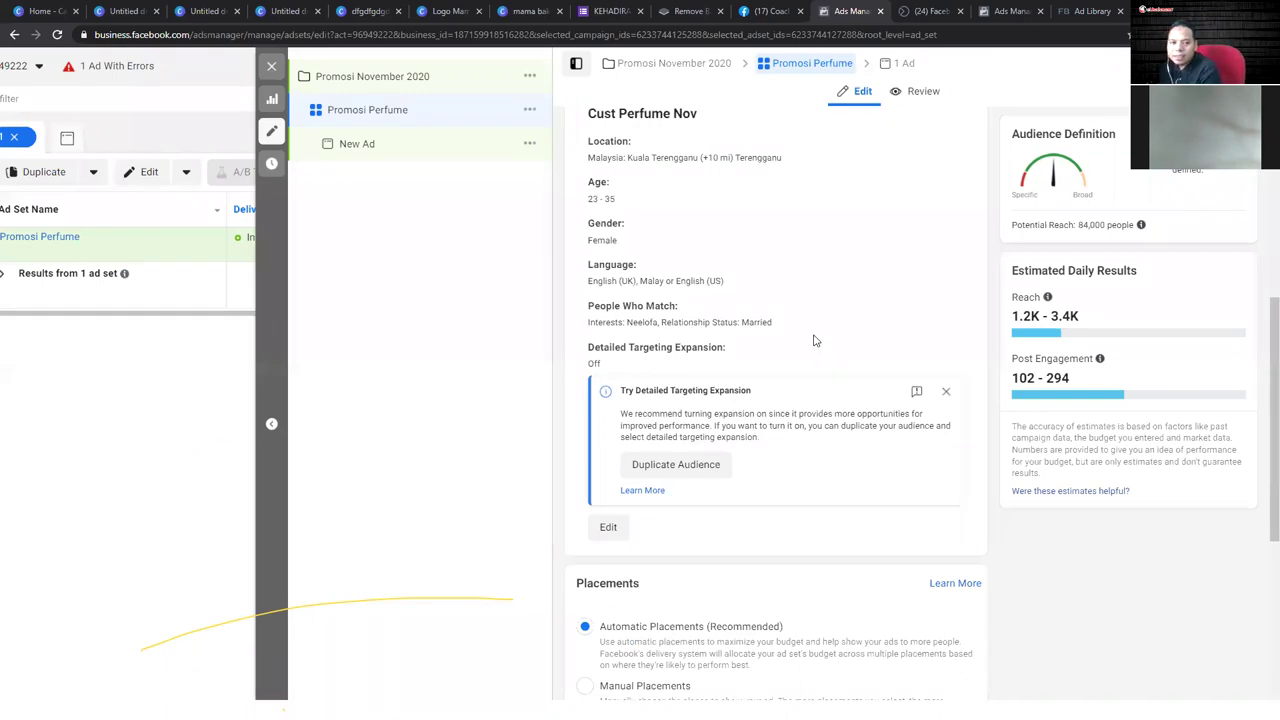
# - Switch the Promosi Perfume ad set from automatic to manual placements
pyautogui.scroll(-3, 814, 341)
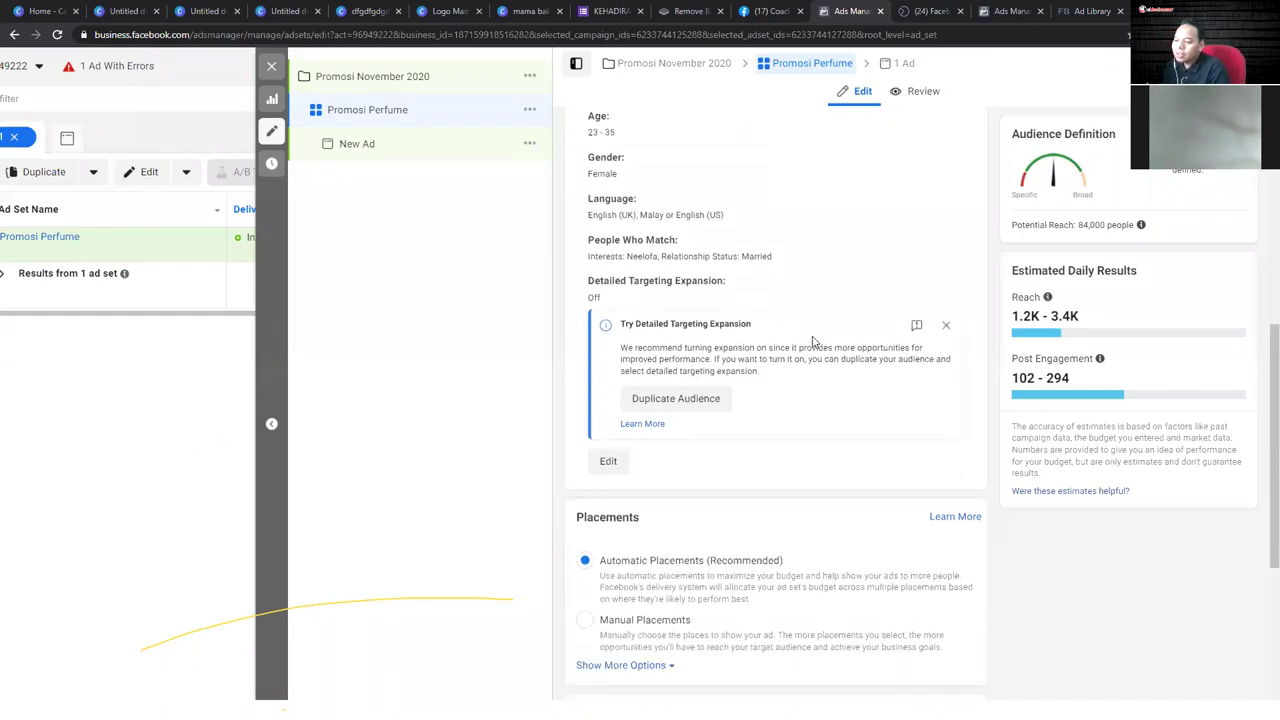
pyautogui.scroll(-1, 606, 309)
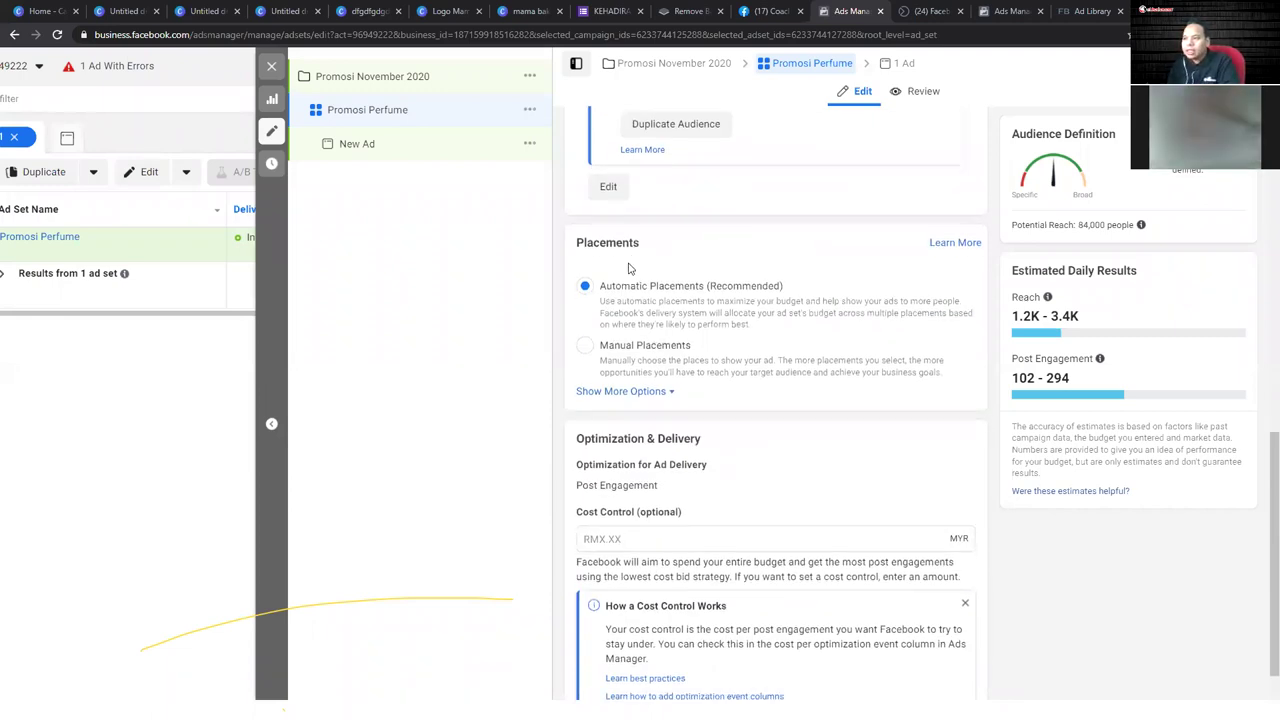
pyautogui.hotkey('ctrl', '+')
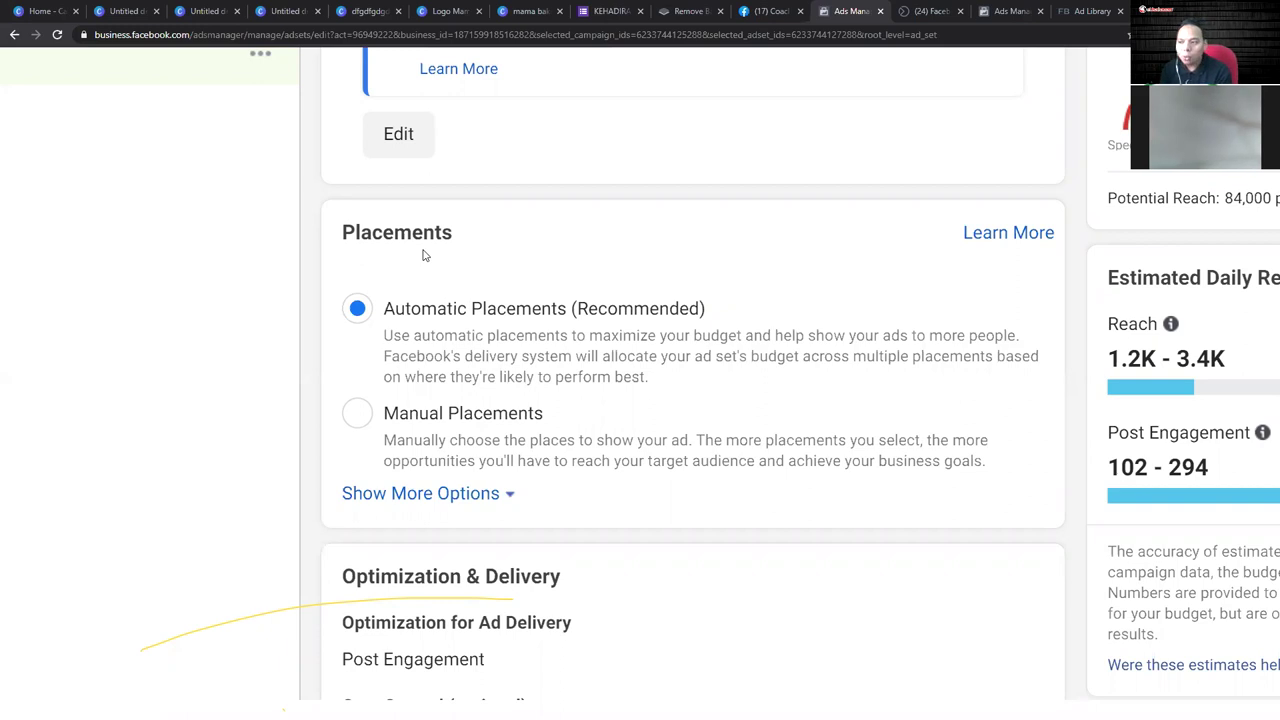
pyautogui.scroll(-1, 527, 363)
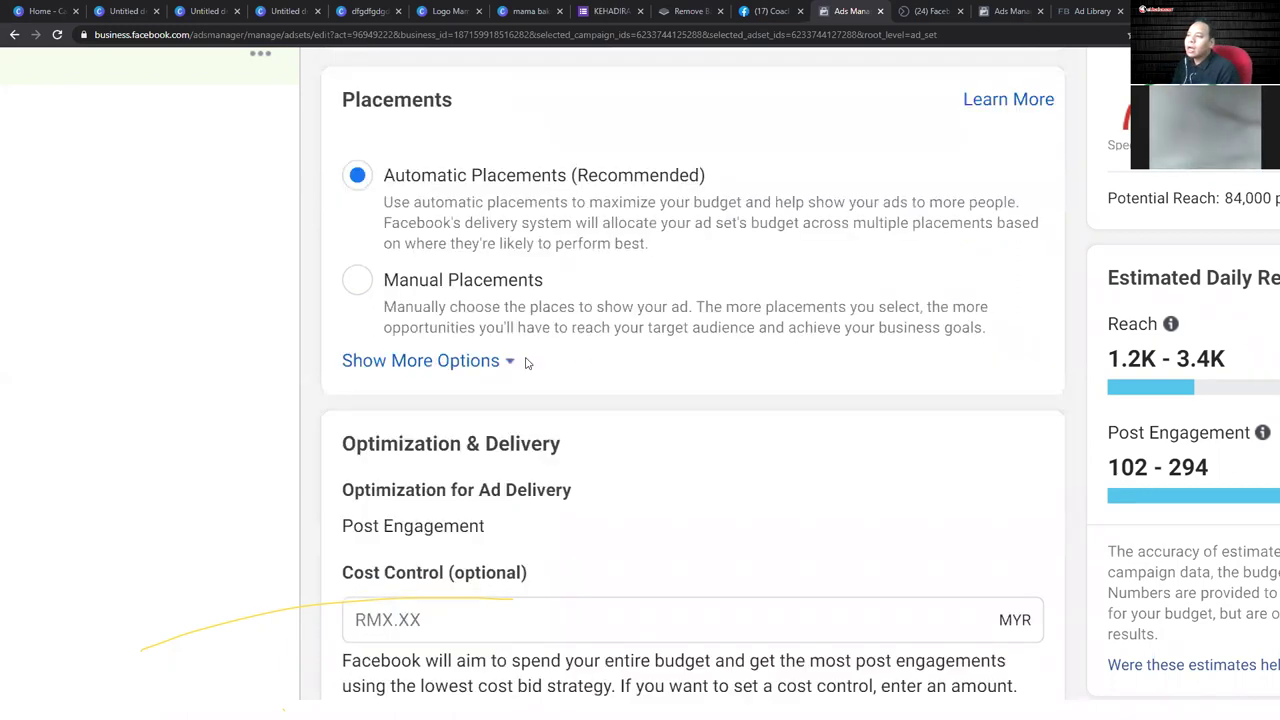
pyautogui.scroll(1, 586, 360)
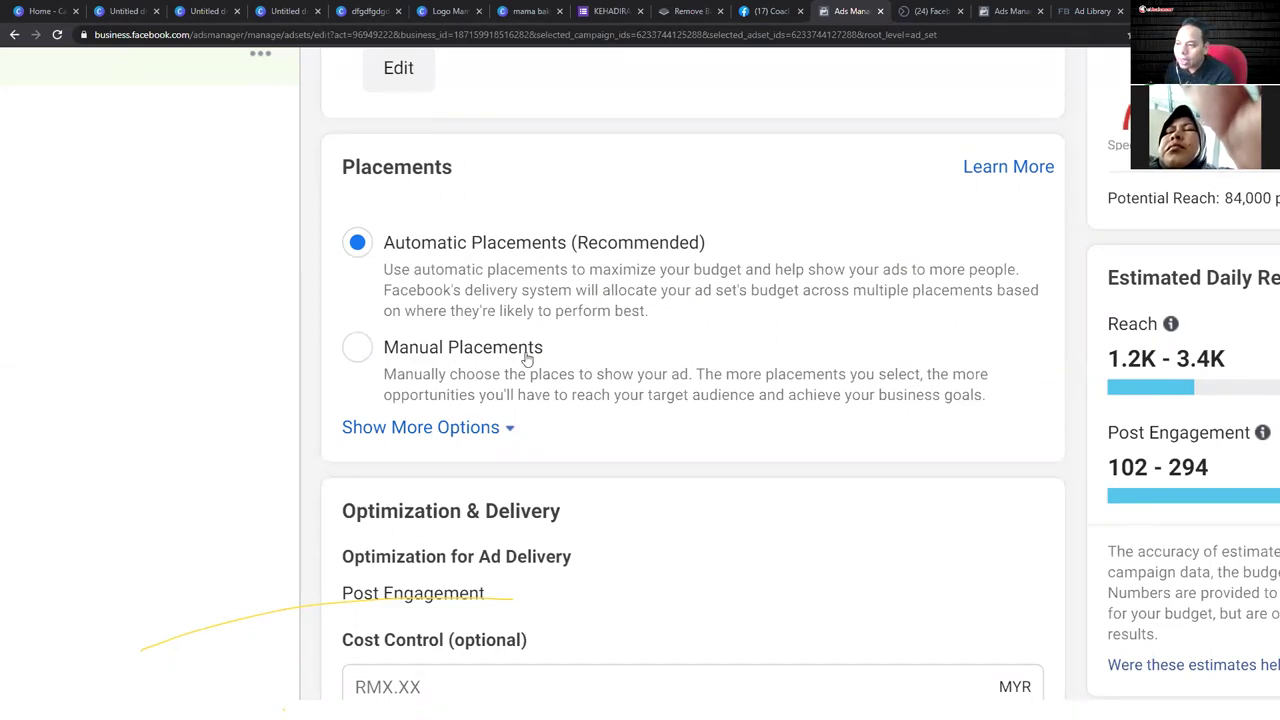
pyautogui.click(418, 348)
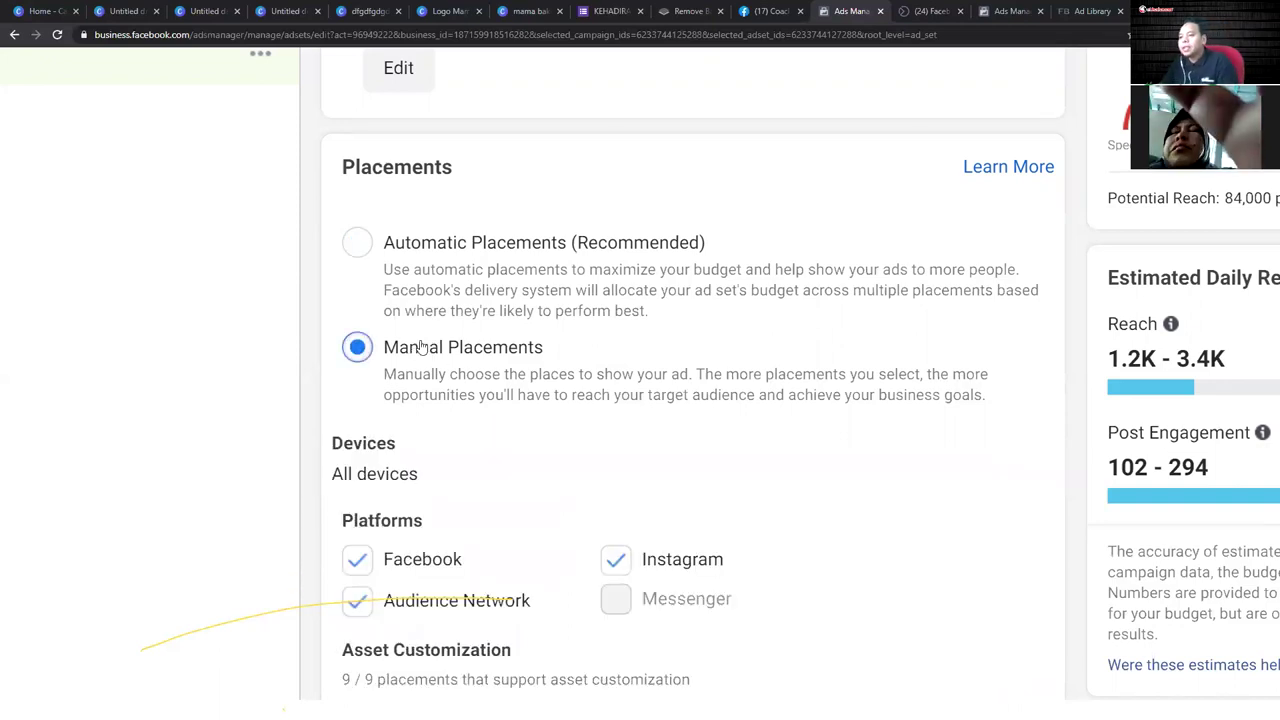
# - Limit the placement platforms to Facebook by deselecting Instagram and Audience Network, comparing the potential reach with and without Instagram
pyautogui.scroll(-2, 474, 372)
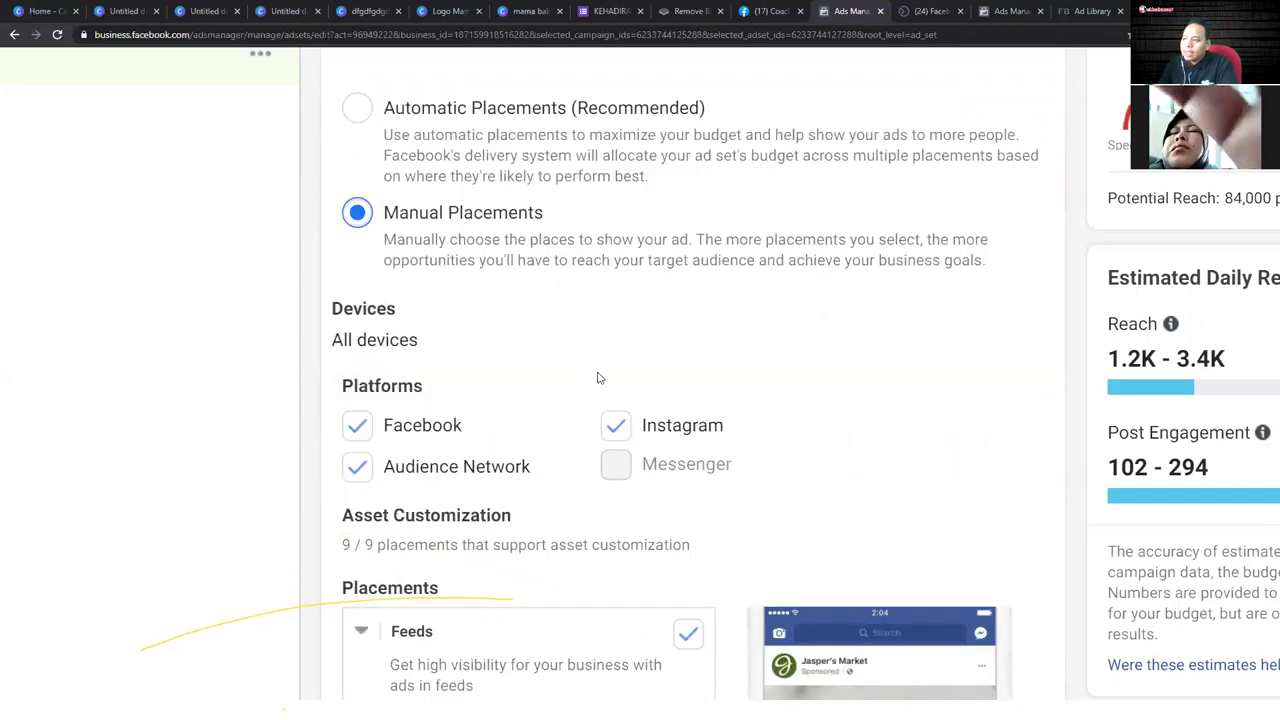
pyautogui.scroll(-2, 640, 340)
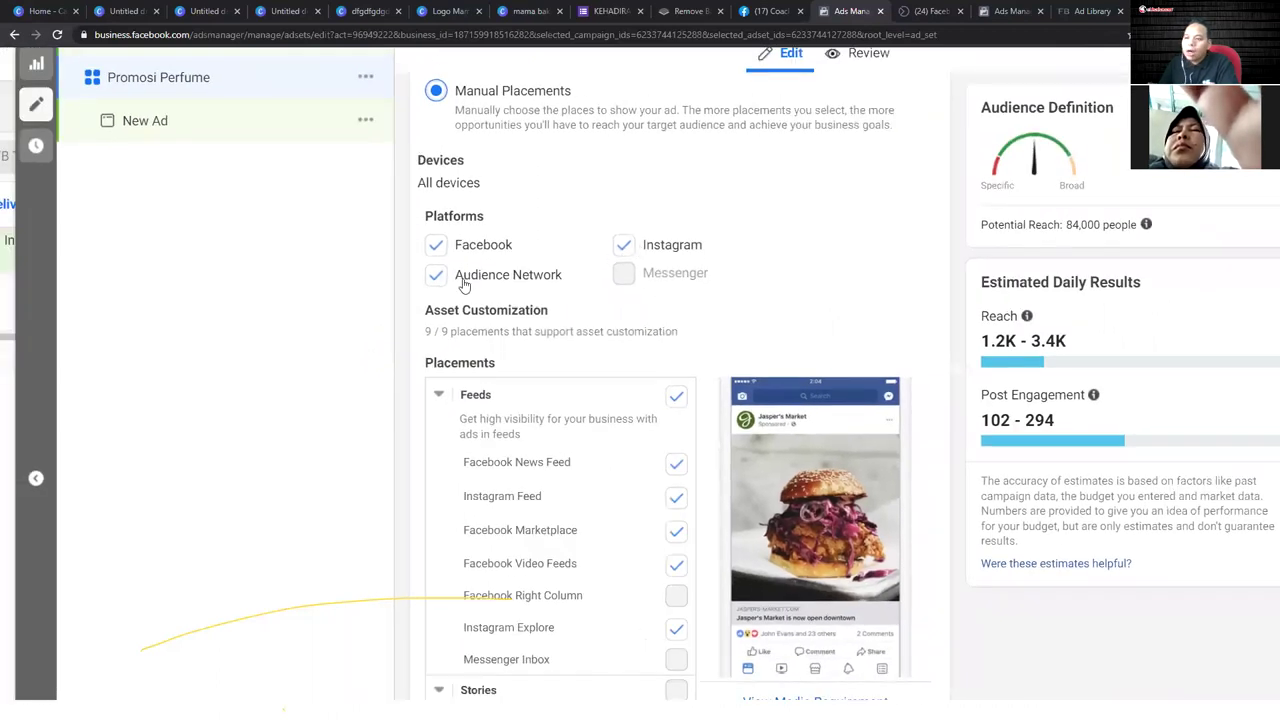
pyautogui.click(624, 247)
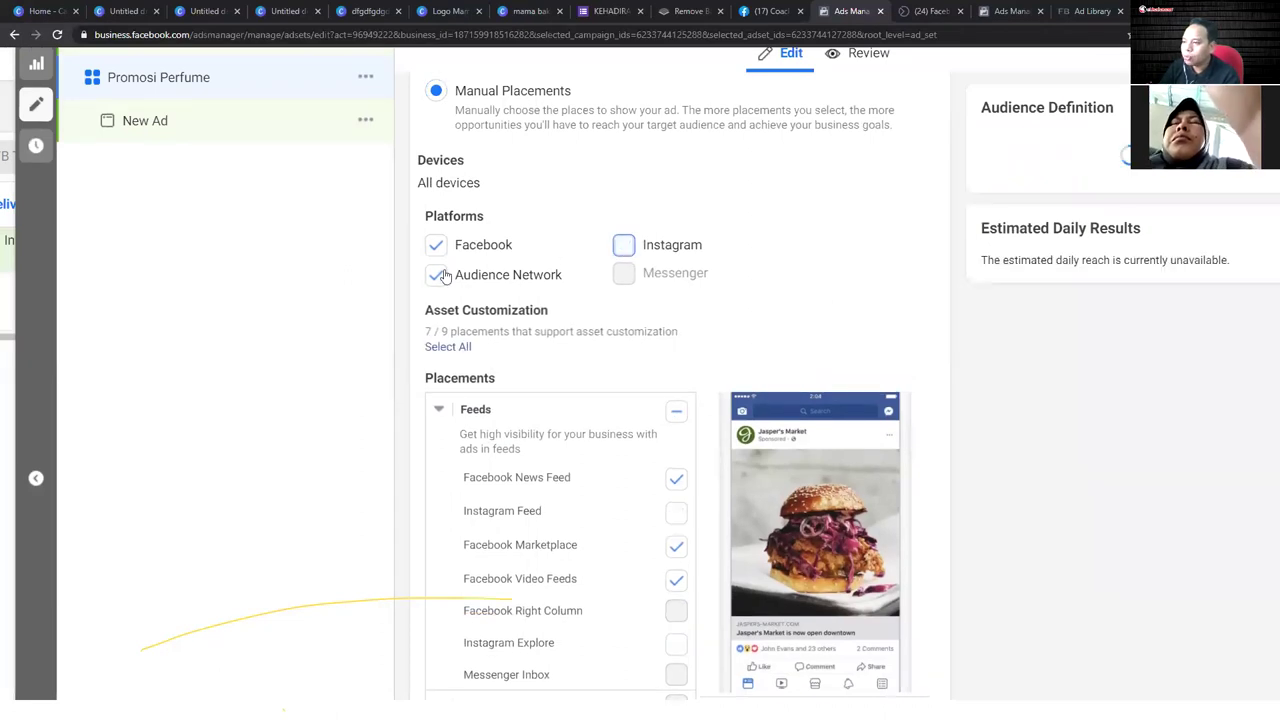
pyautogui.click(435, 277)
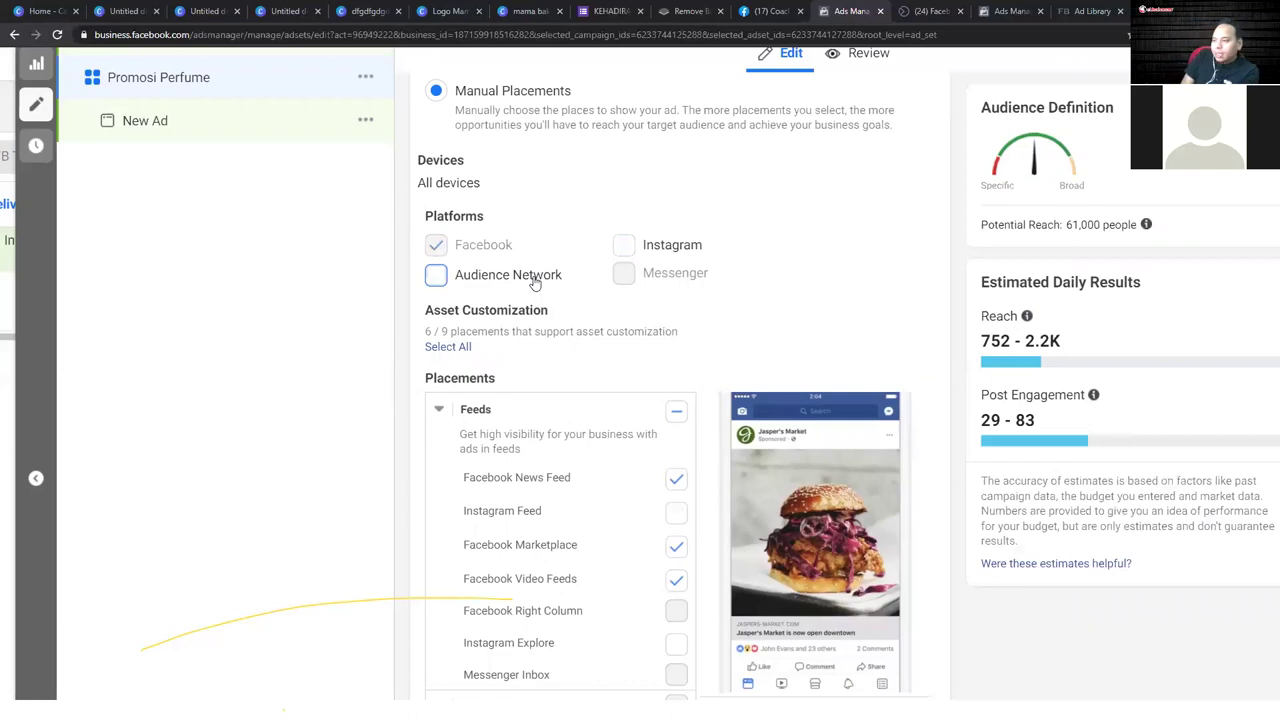
pyautogui.click(626, 247)
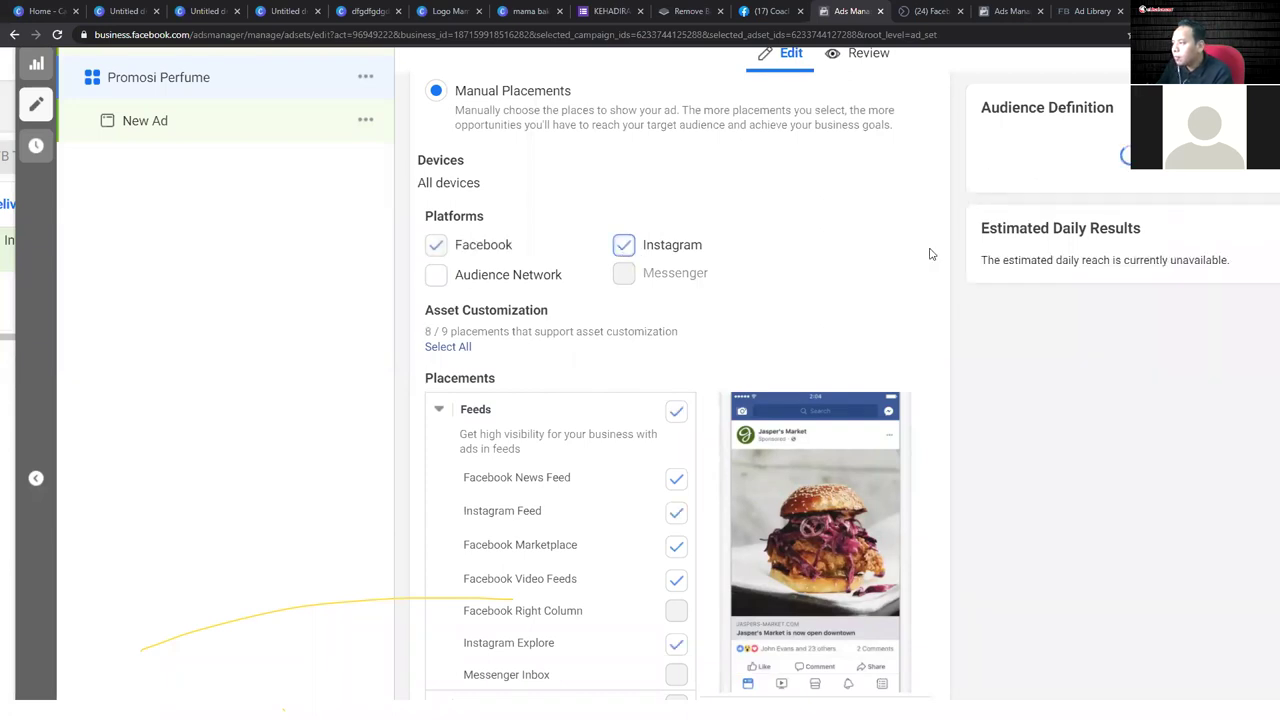
pyautogui.moveTo(1061, 226); pyautogui.dragTo(1098, 226)
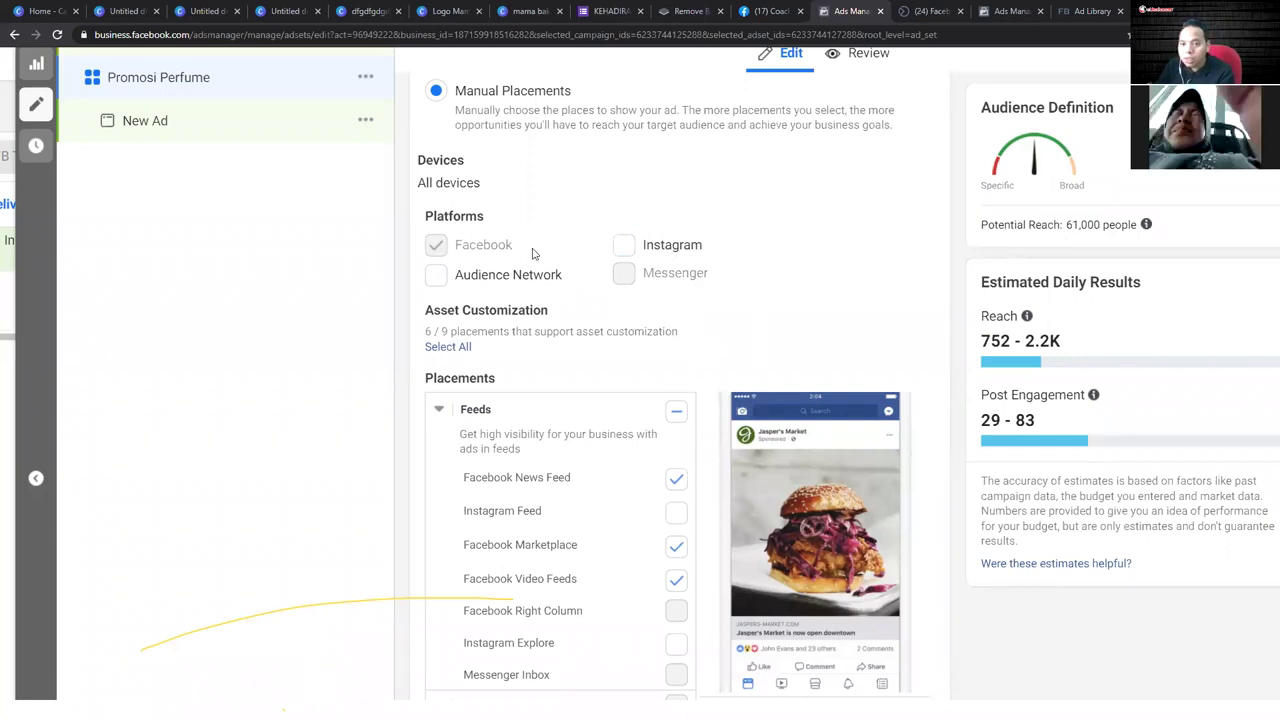
# - Exclude the In-Stream, Search and In-Article placement groups from the ad set
pyautogui.scroll(-1, 580, 252)
pyautogui.scroll(-1, 605, 255)
pyautogui.scroll(-5, 614, 265)
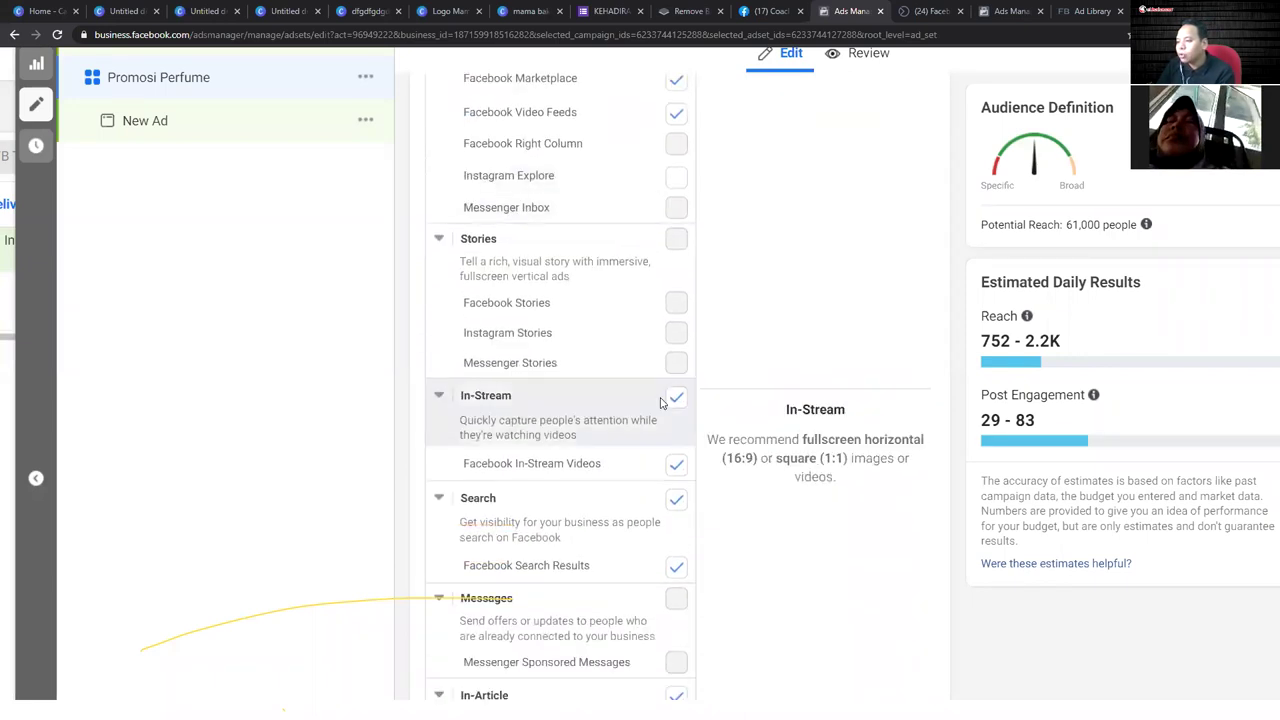
pyautogui.click(676, 398)
pyautogui.click(676, 498)
pyautogui.scroll(-1, 676, 680)
pyautogui.click(679, 636)
pyautogui.scroll(-1, 674, 615)
pyautogui.scroll(5, 646, 560)
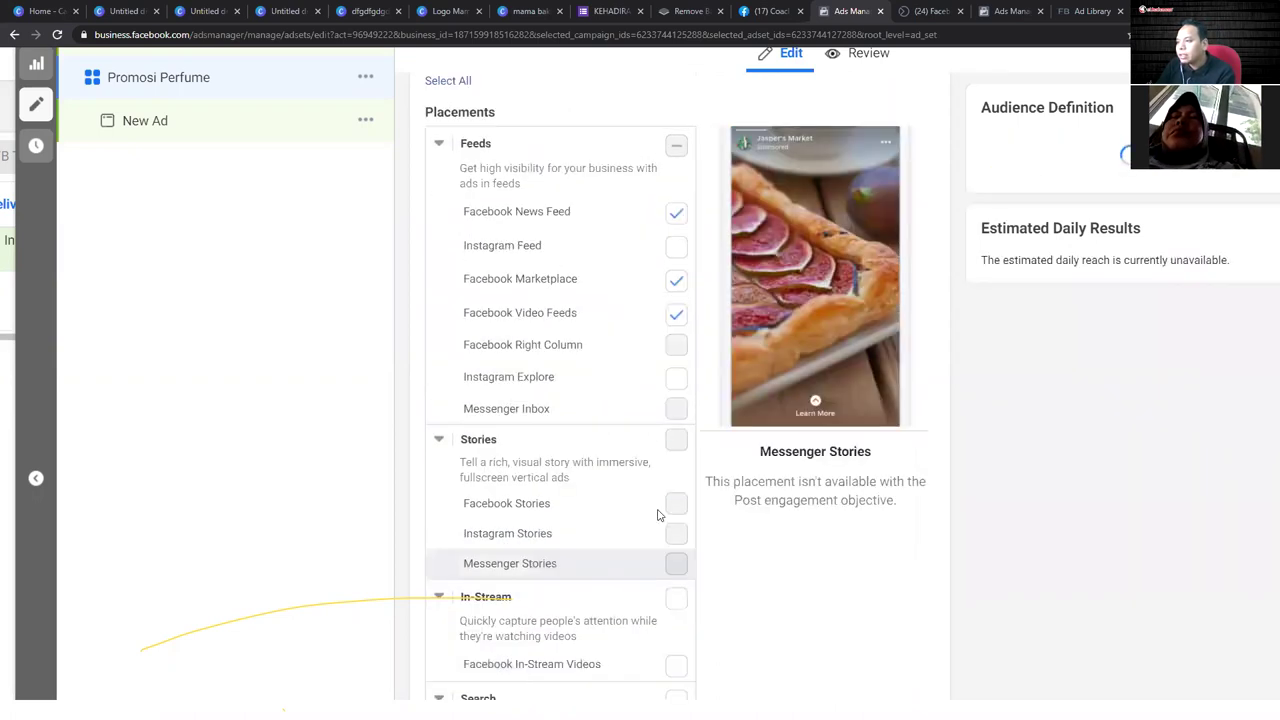
# - Exclude Facebook Video Feeds from the ad set's feed placements
pyautogui.scroll(4, 658, 515)
pyautogui.scroll(-2, 550, 452)
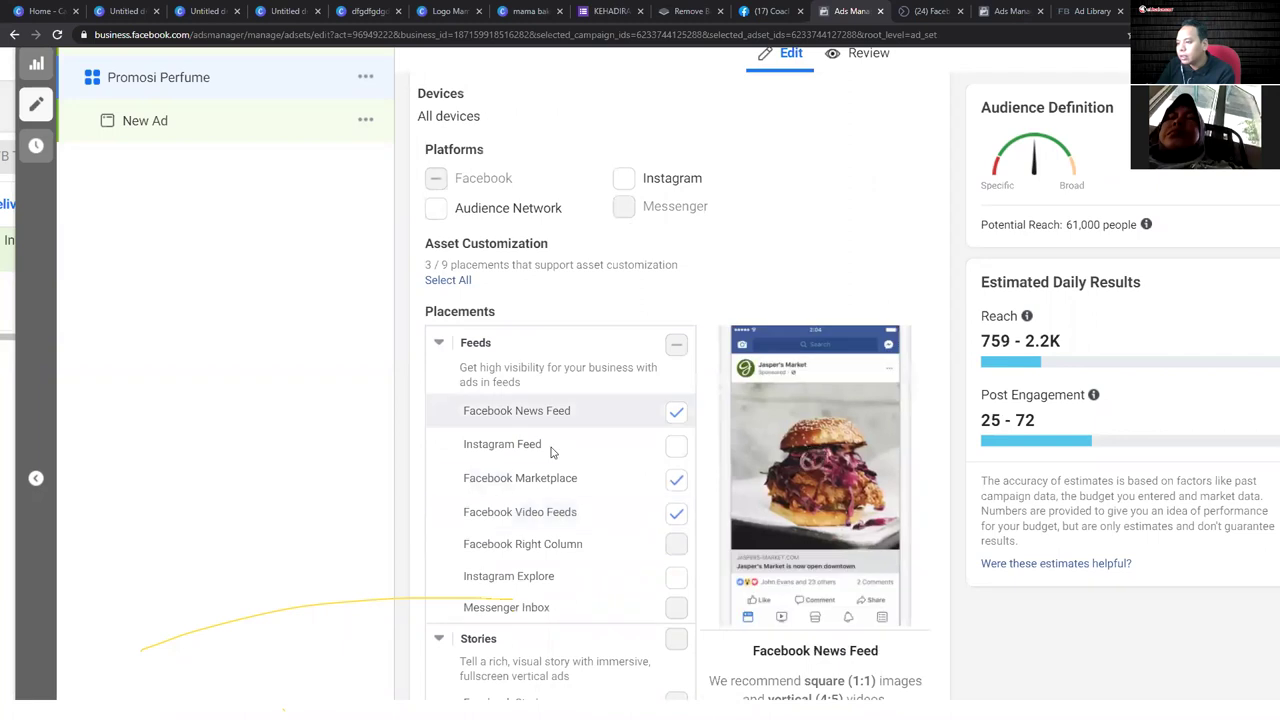
pyautogui.click(677, 512)
pyautogui.click(677, 513)
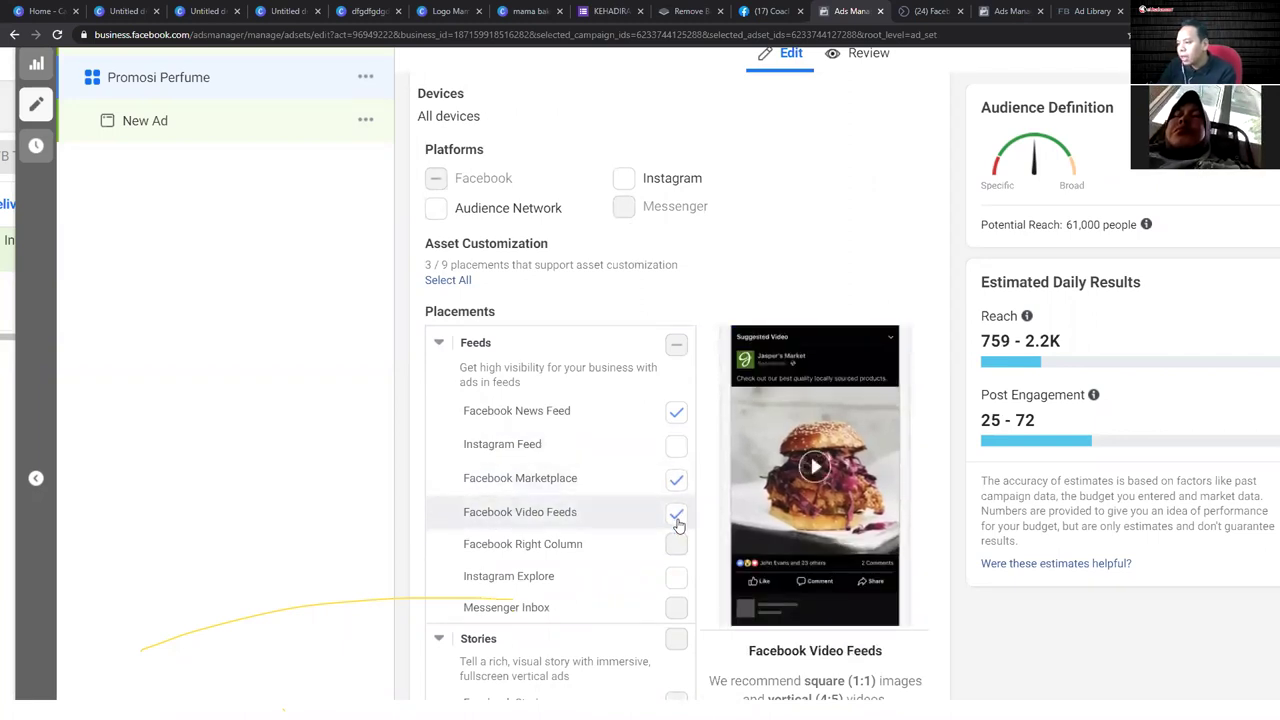
pyautogui.click(677, 513)
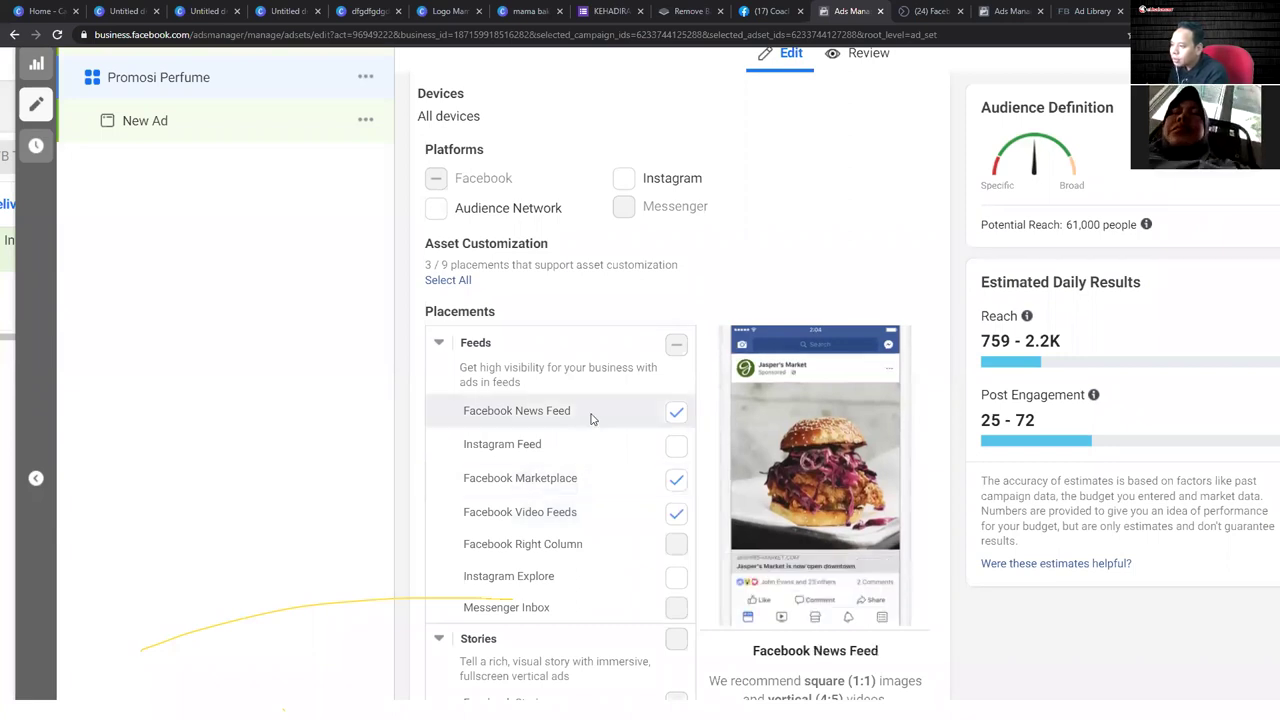
pyautogui.click(678, 512)
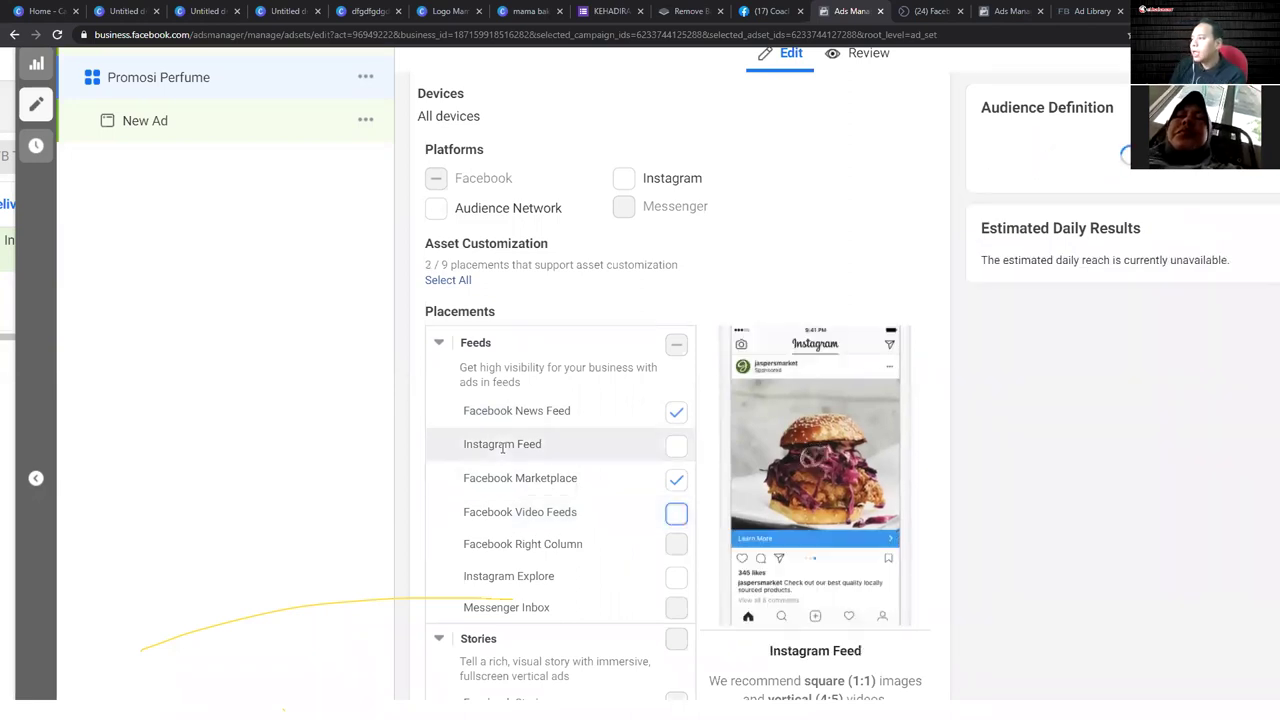
# - Examine the full placement list, from Feeds and Stories to Apps and Sites, to check which placements are selected, excluded or unavailable
pyautogui.scroll(-3, 459, 434)
pyautogui.scroll(-5, 459, 434)
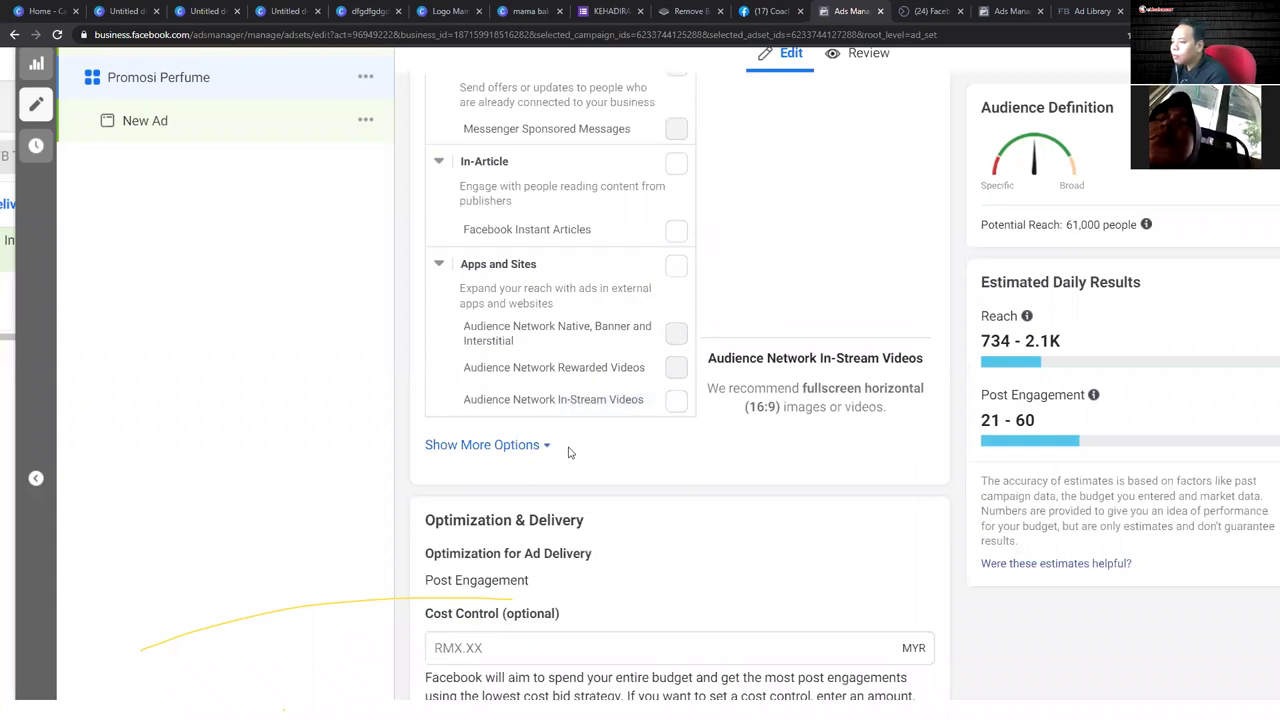
pyautogui.scroll(4, 563, 470)
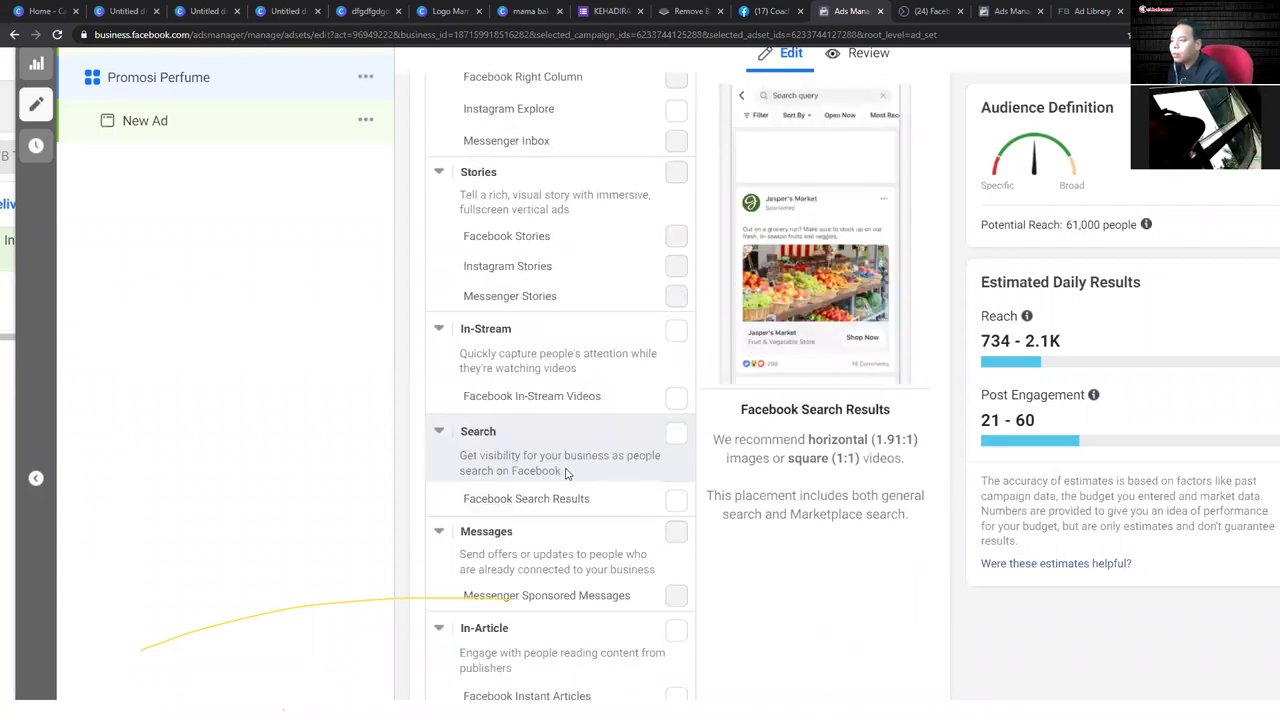
pyautogui.scroll(2, 565, 472)
pyautogui.scroll(-5, 565, 472)
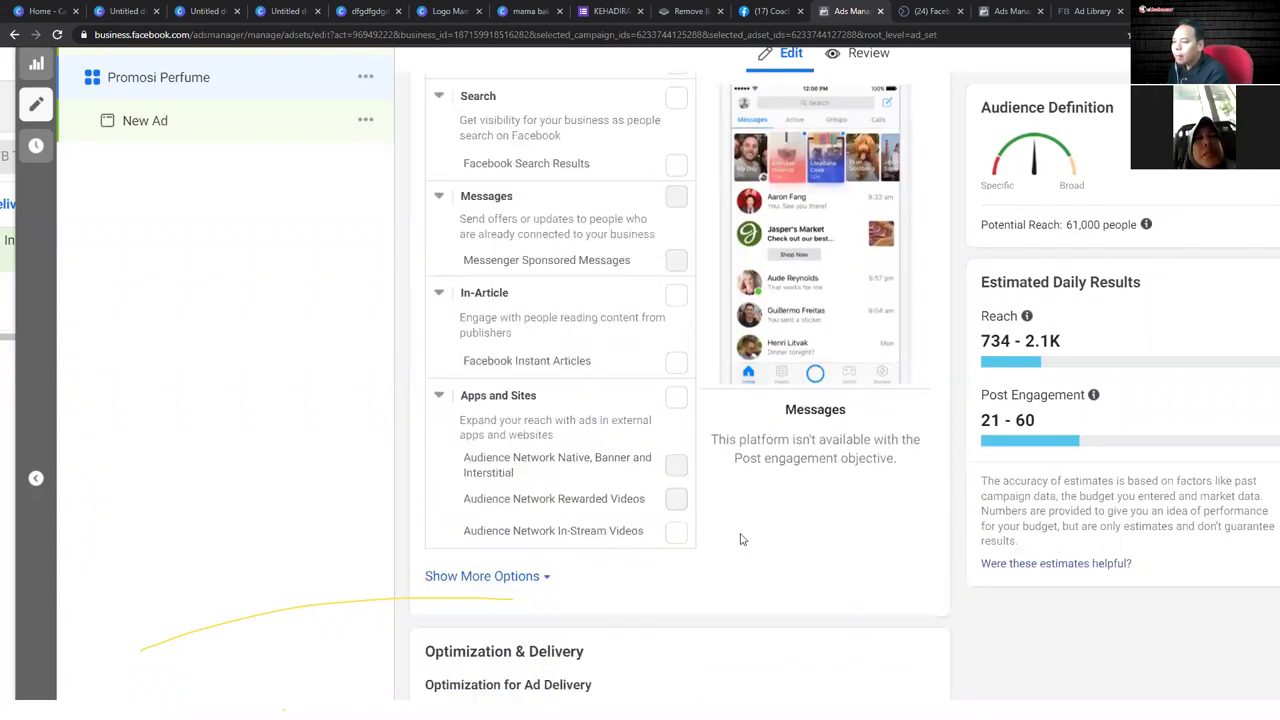
pyautogui.scroll(-1, 560, 533)
pyautogui.scroll(4, 560, 497)
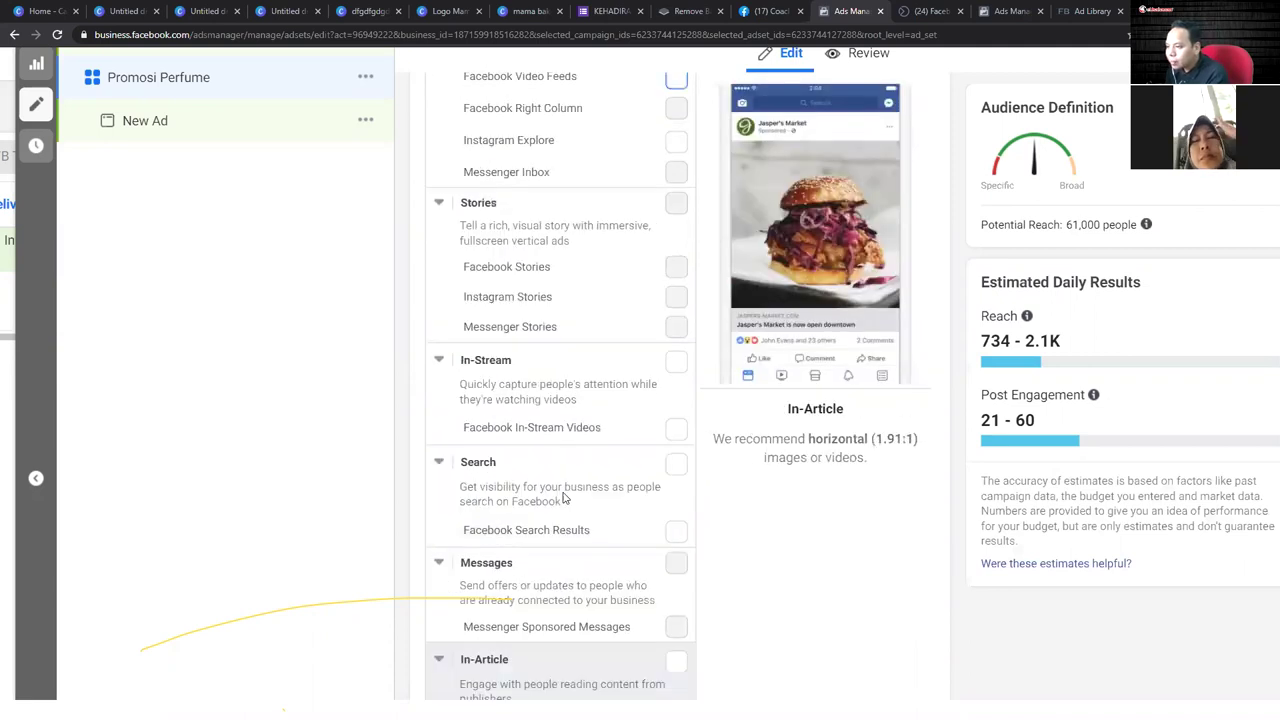
pyautogui.scroll(1, 562, 495)
pyautogui.scroll(3, 545, 400)
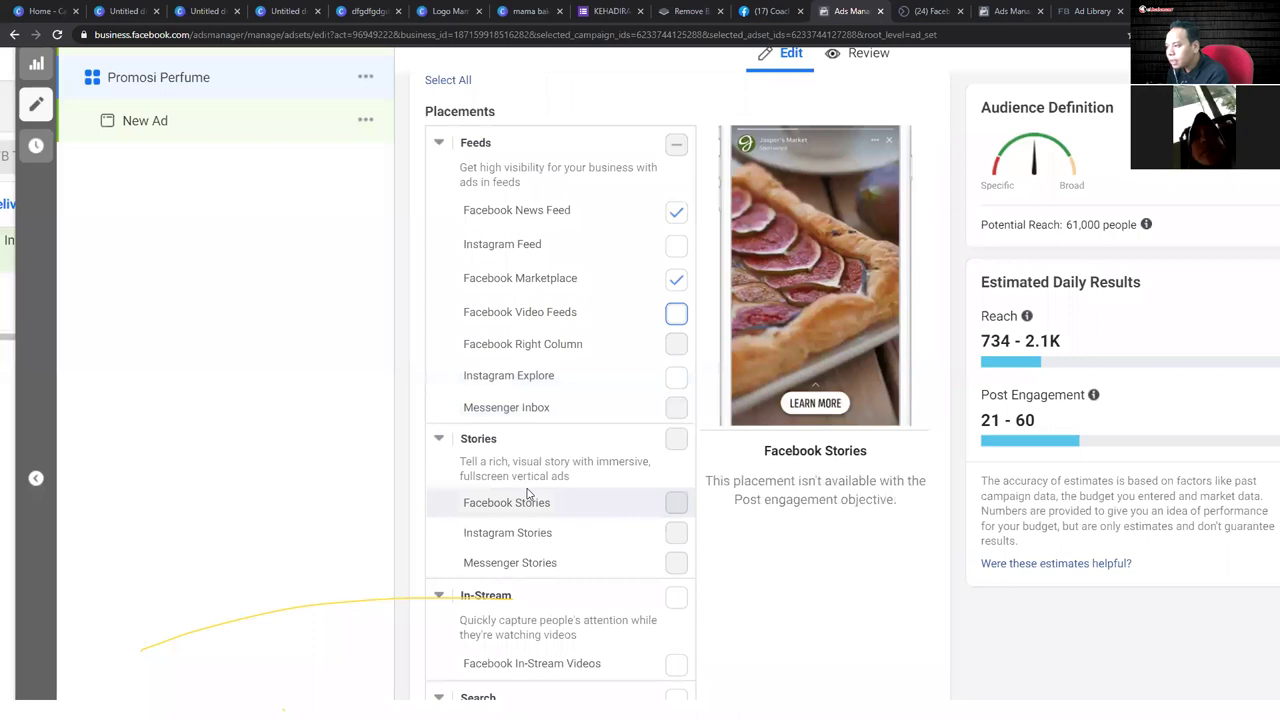
pyautogui.scroll(-1, 527, 492)
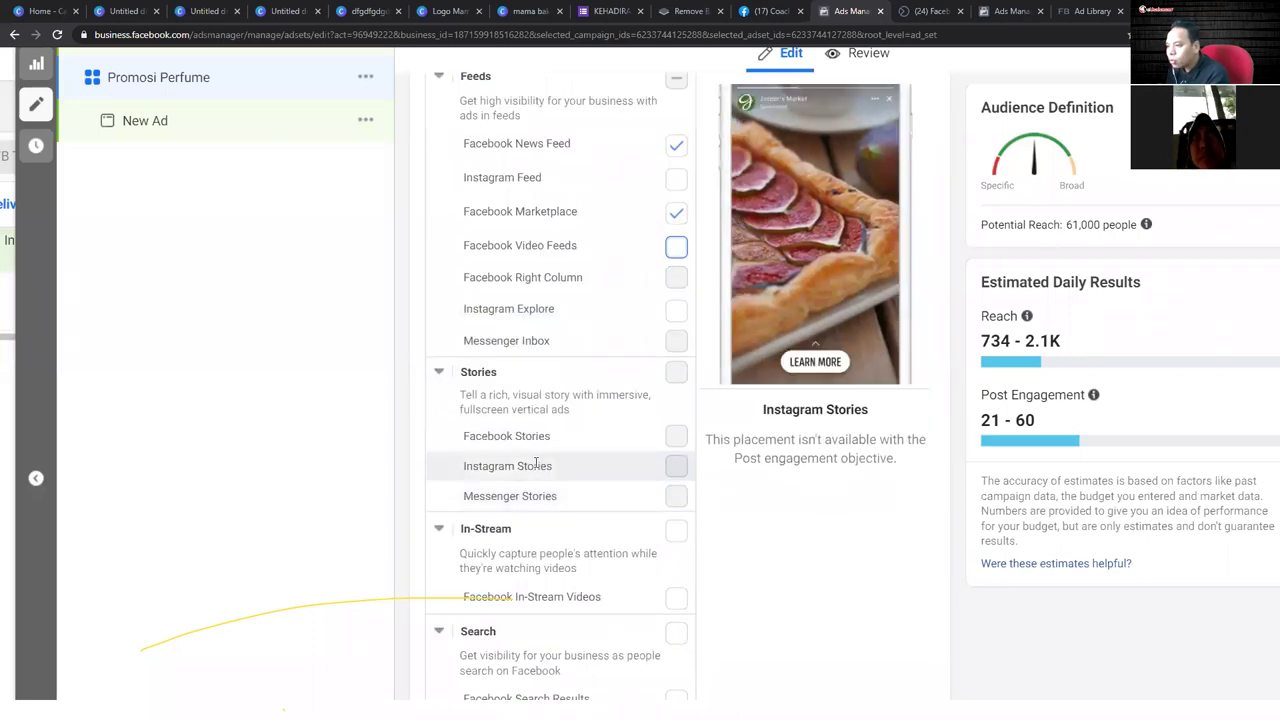
pyautogui.scroll(-3, 534, 485)
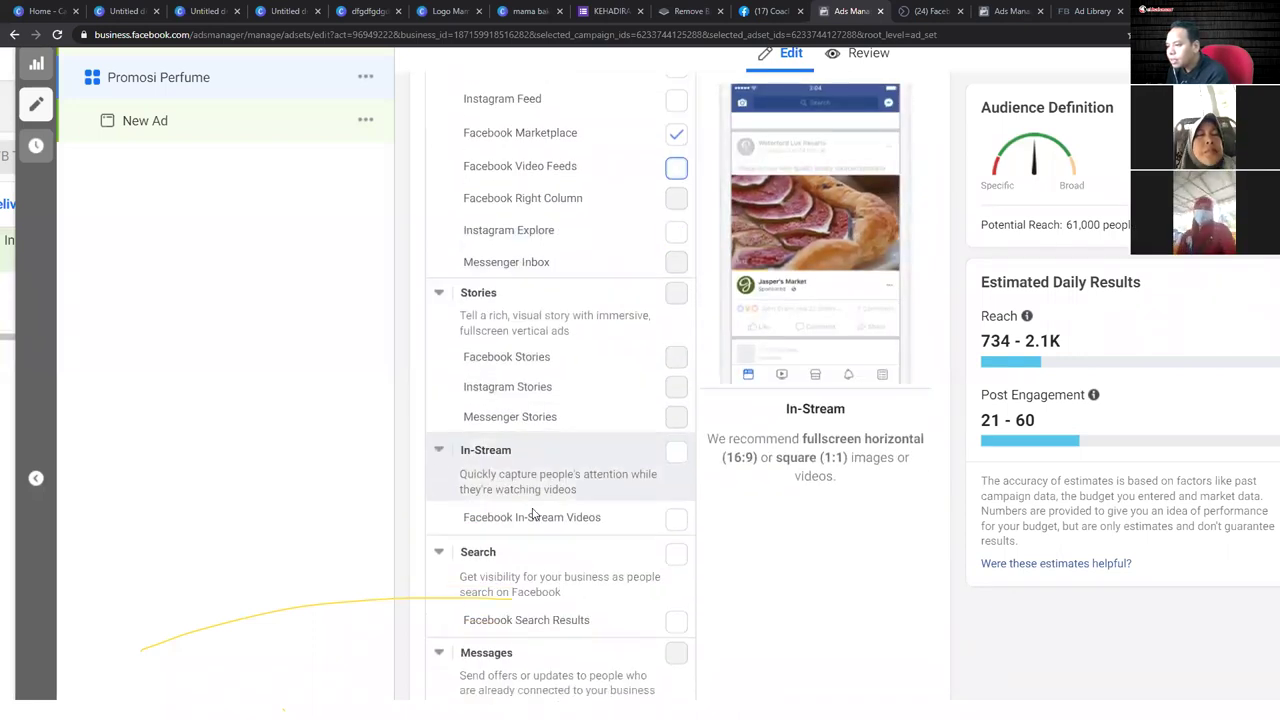
pyautogui.scroll(-4, 533, 513)
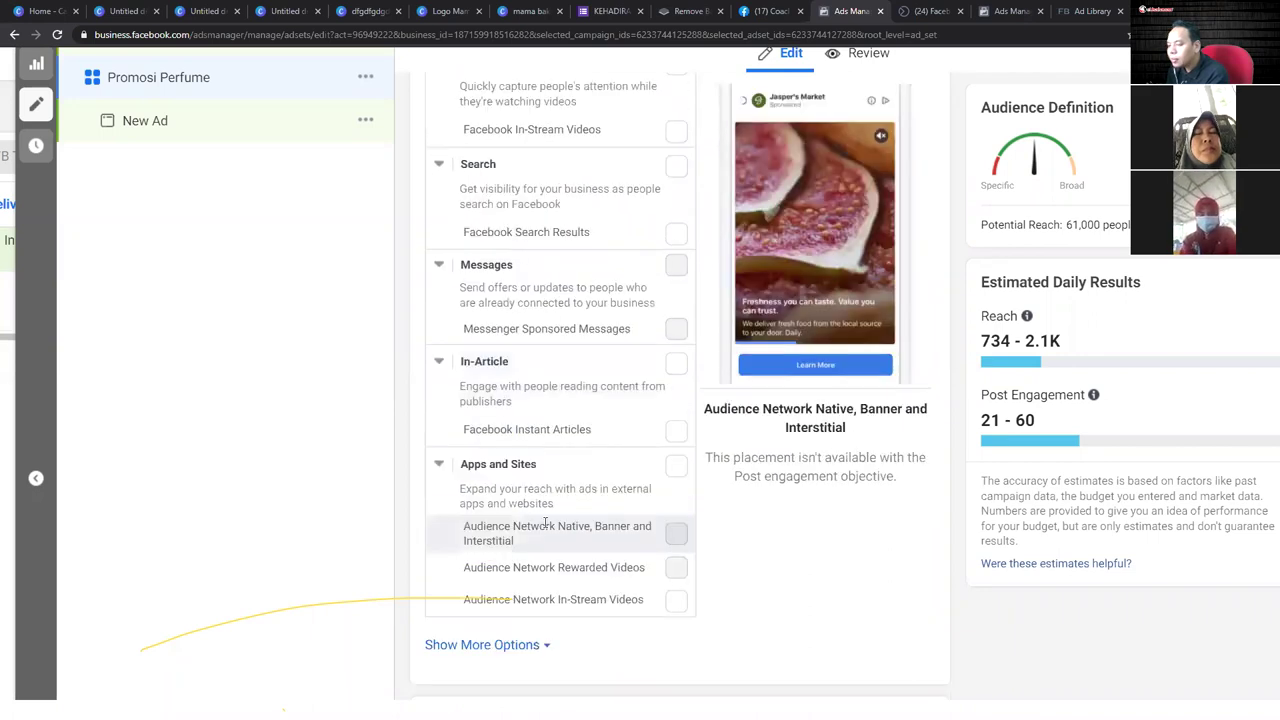
pyautogui.scroll(-2, 542, 530)
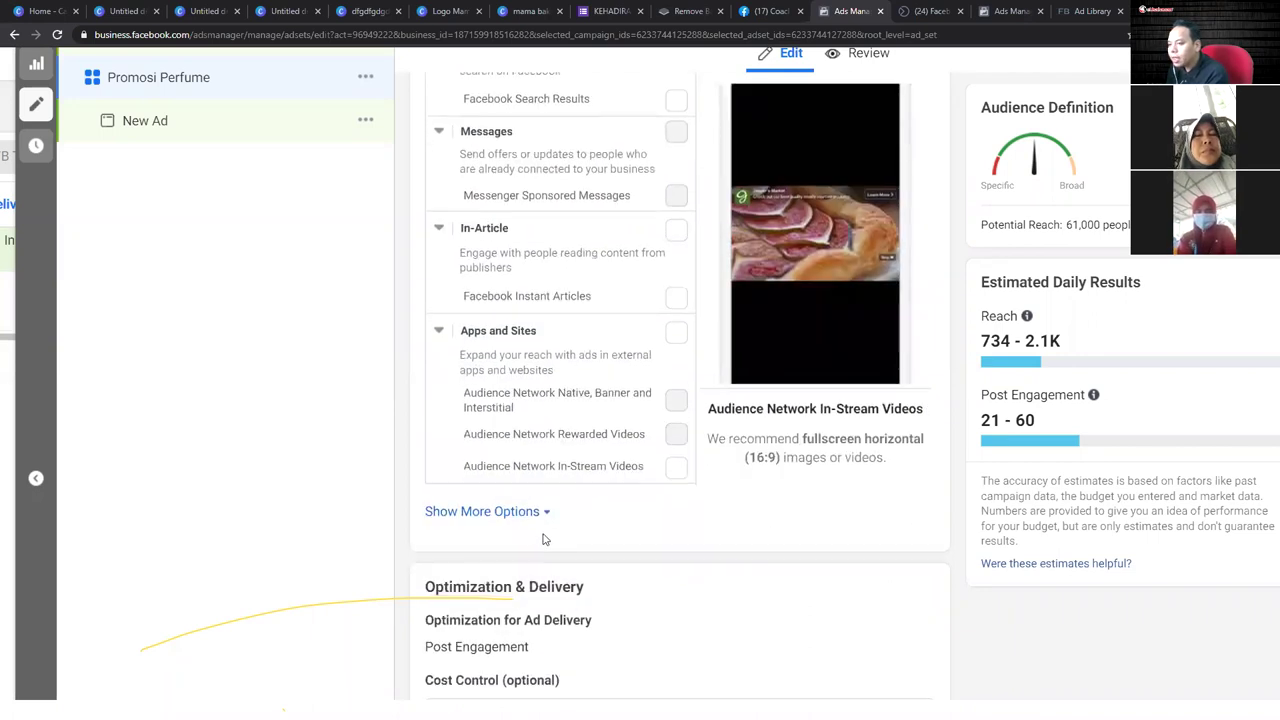
# - Expand the additional placement options and examine the mobile device, brand safety, and optimization and delivery settings of the ad set
pyautogui.click(541, 518)
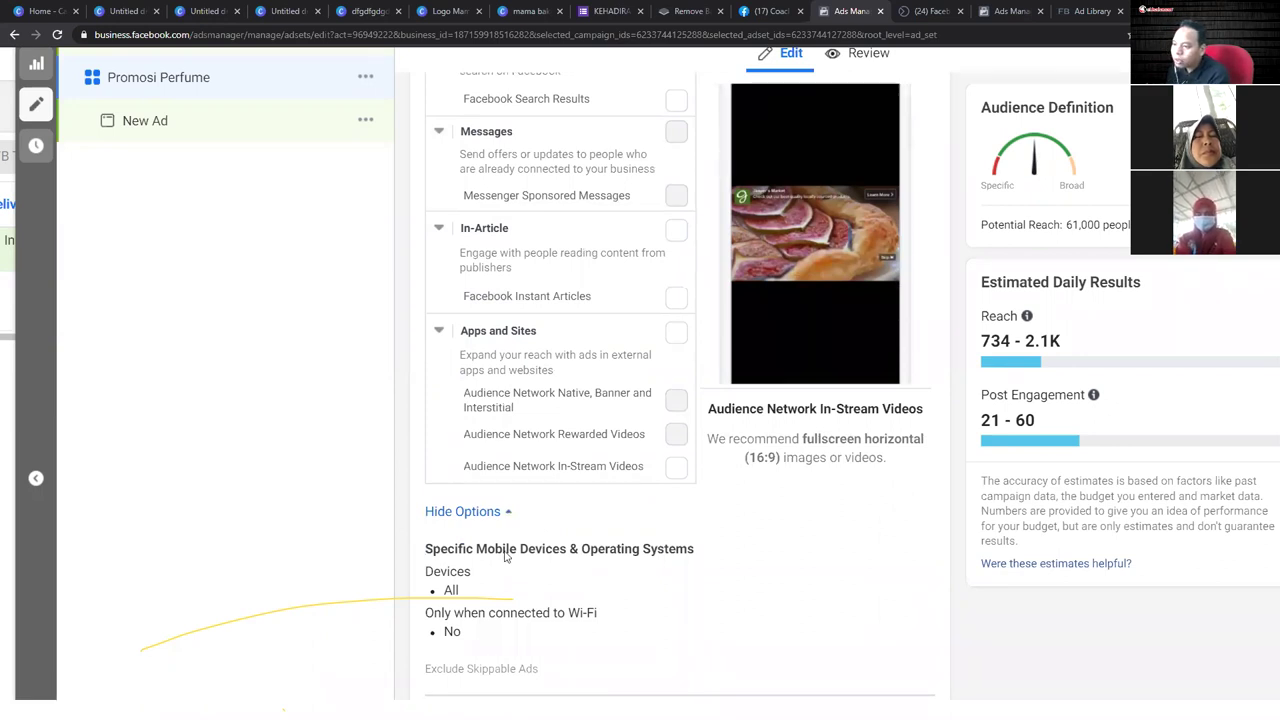
pyautogui.scroll(-1, 505, 555)
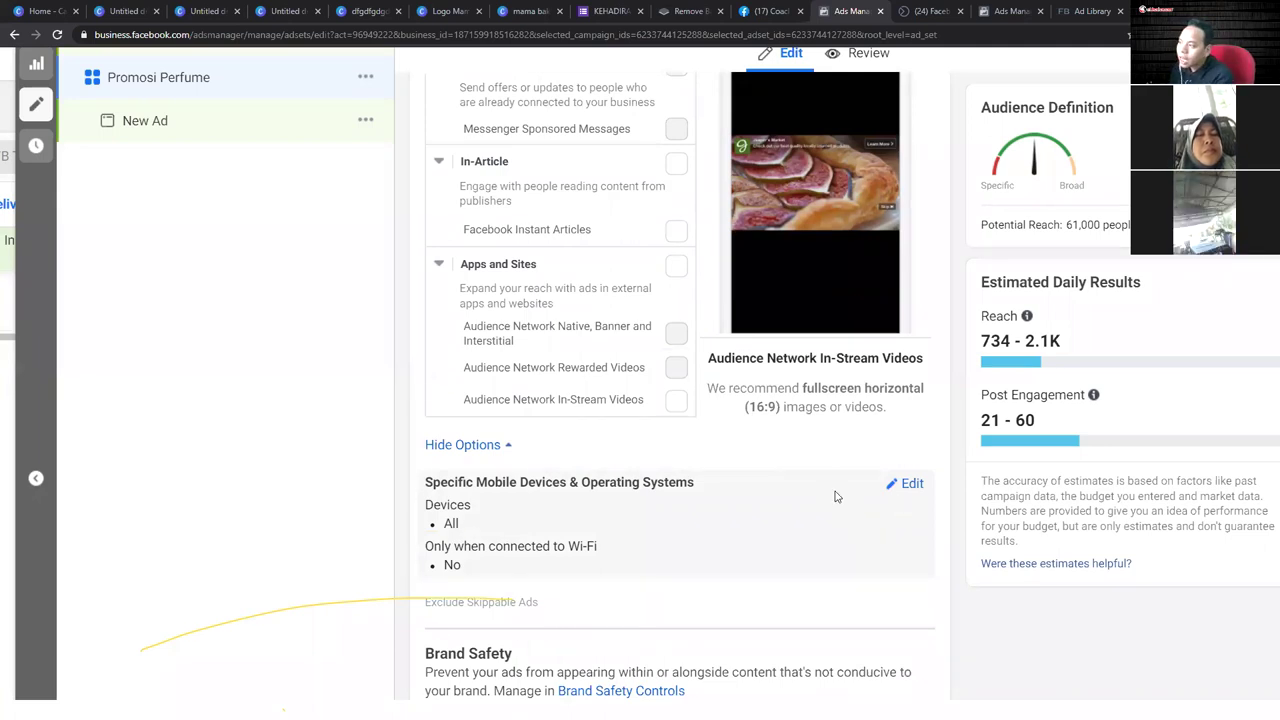
pyautogui.scroll(-1, 837, 497)
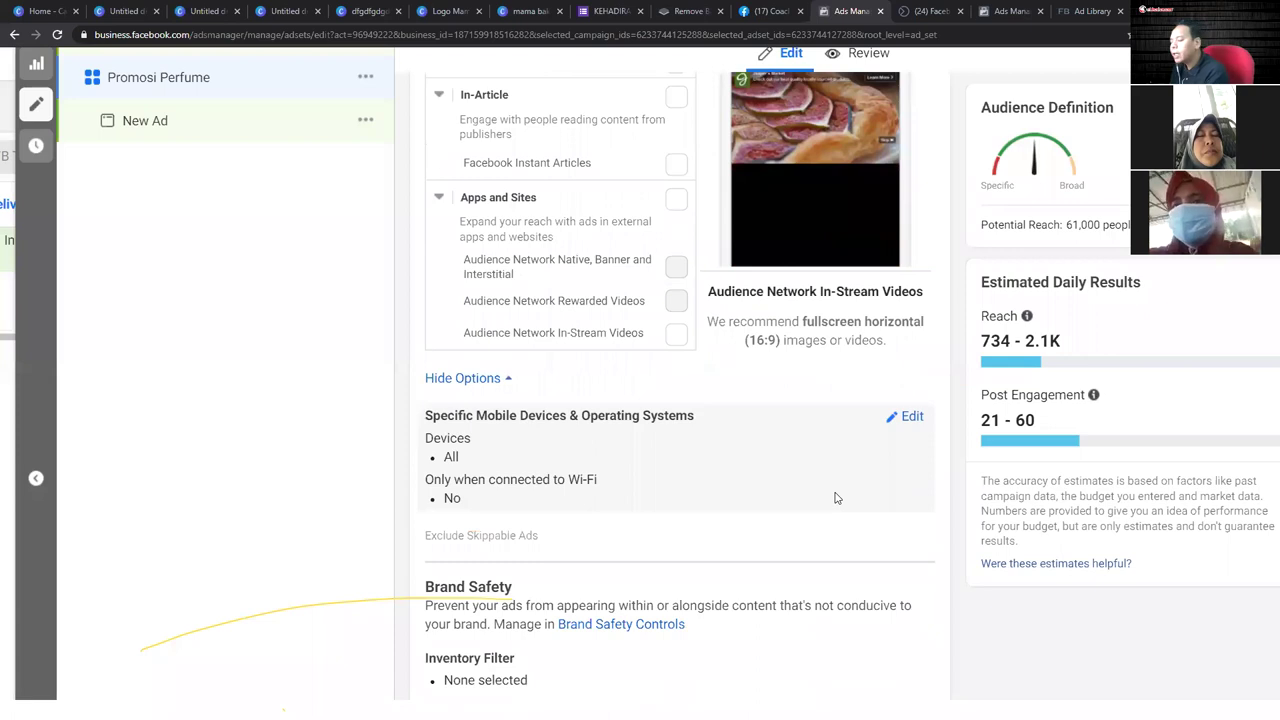
pyautogui.scroll(10, 530, 455)
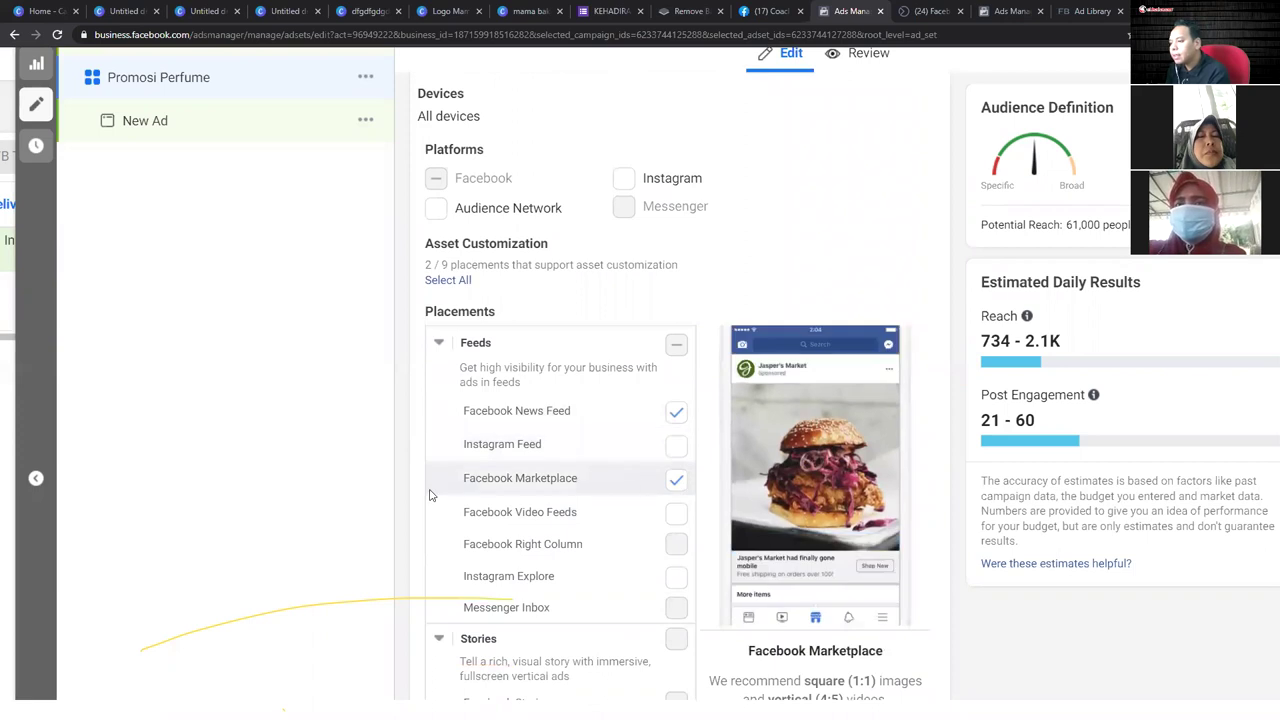
pyautogui.scroll(-10, 430, 492)
pyautogui.scroll(-3, 430, 492)
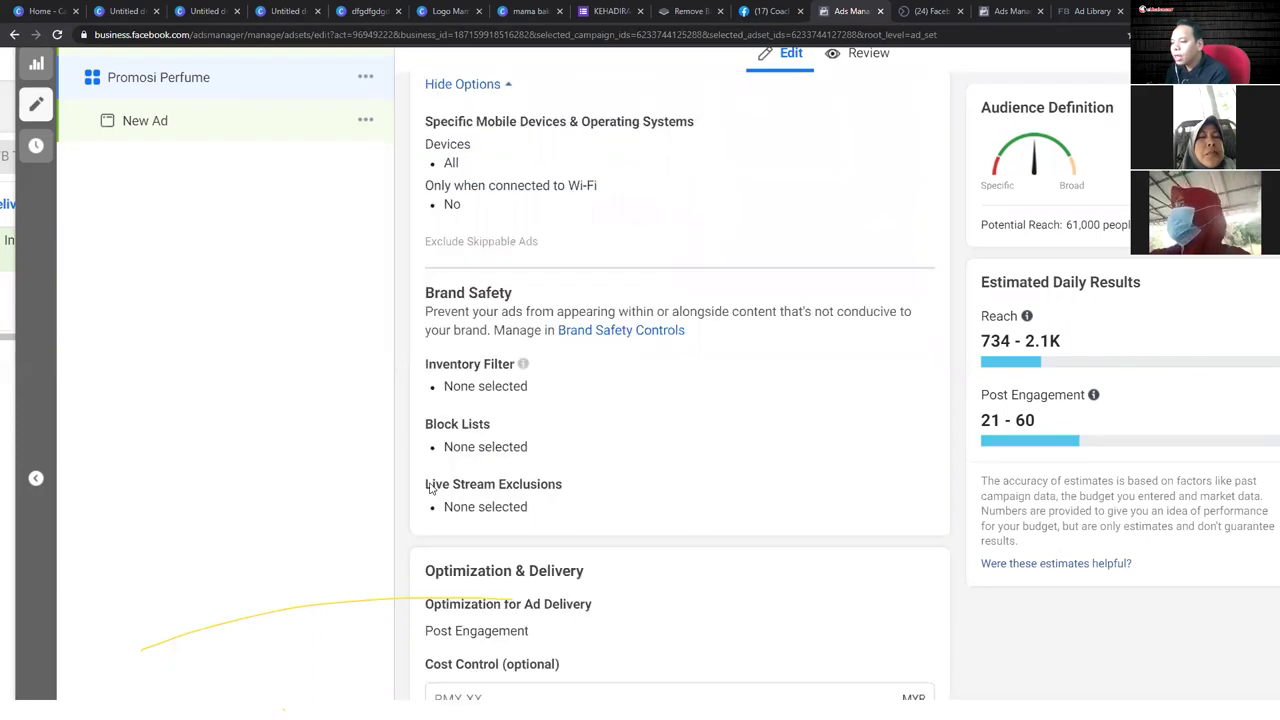
pyautogui.scroll(-1, 592, 349)
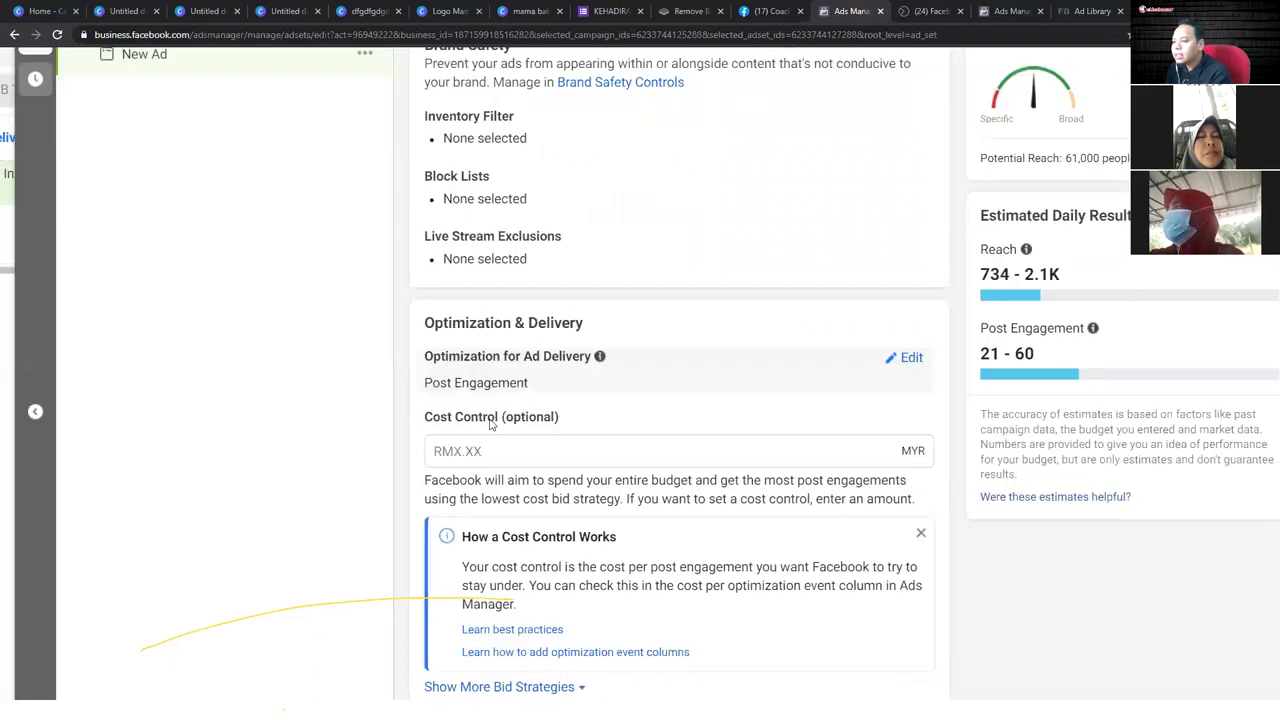
pyautogui.scroll(-2, 590, 268)
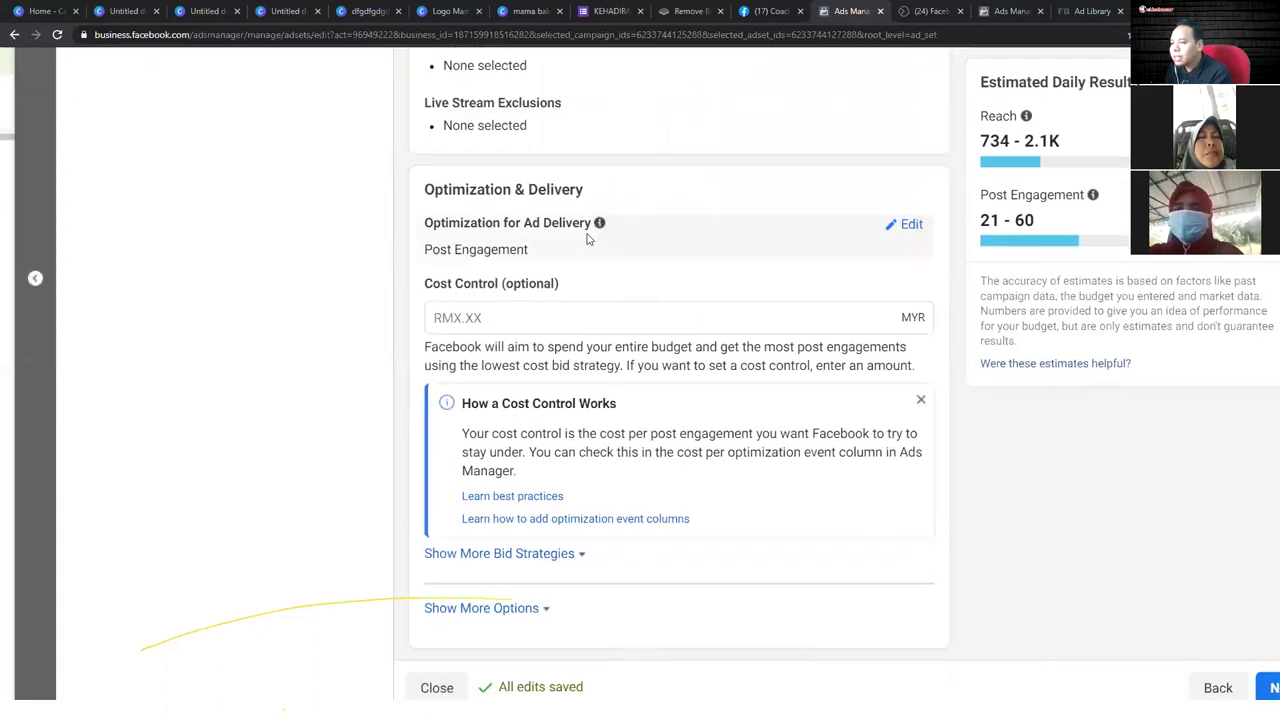
pyautogui.scroll(-1, 560, 245)
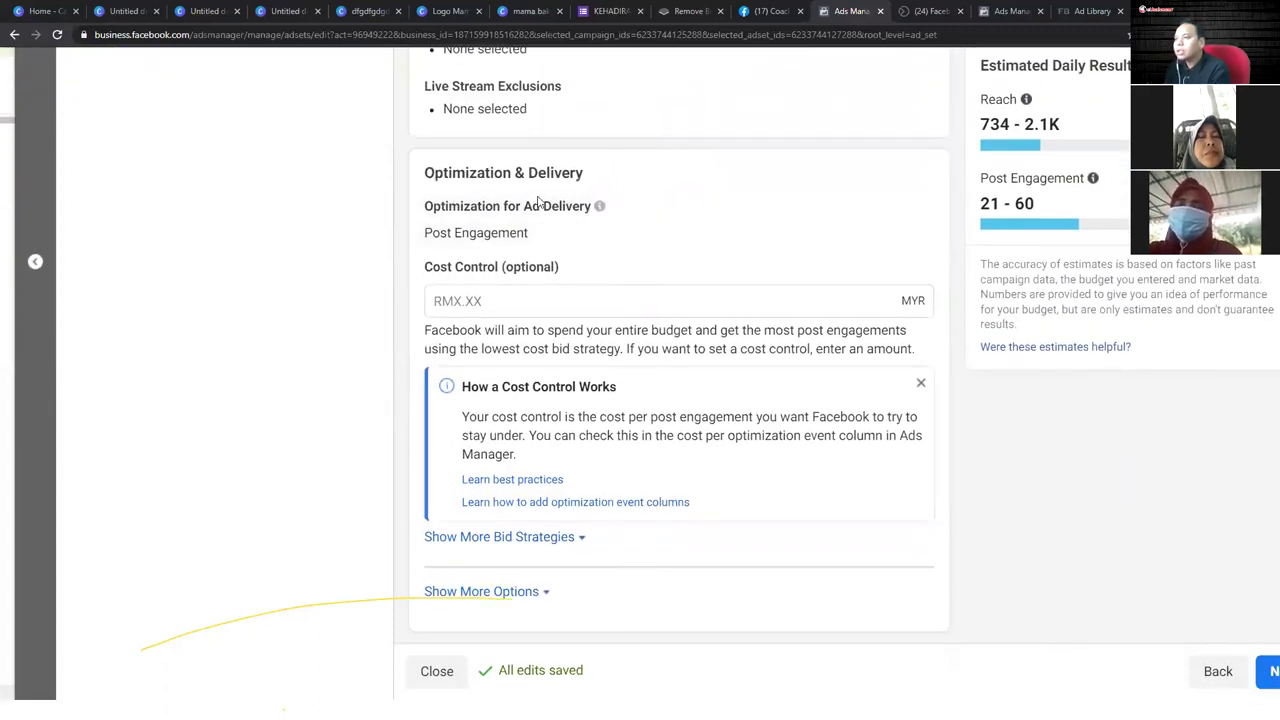
pyautogui.moveTo(572, 237)
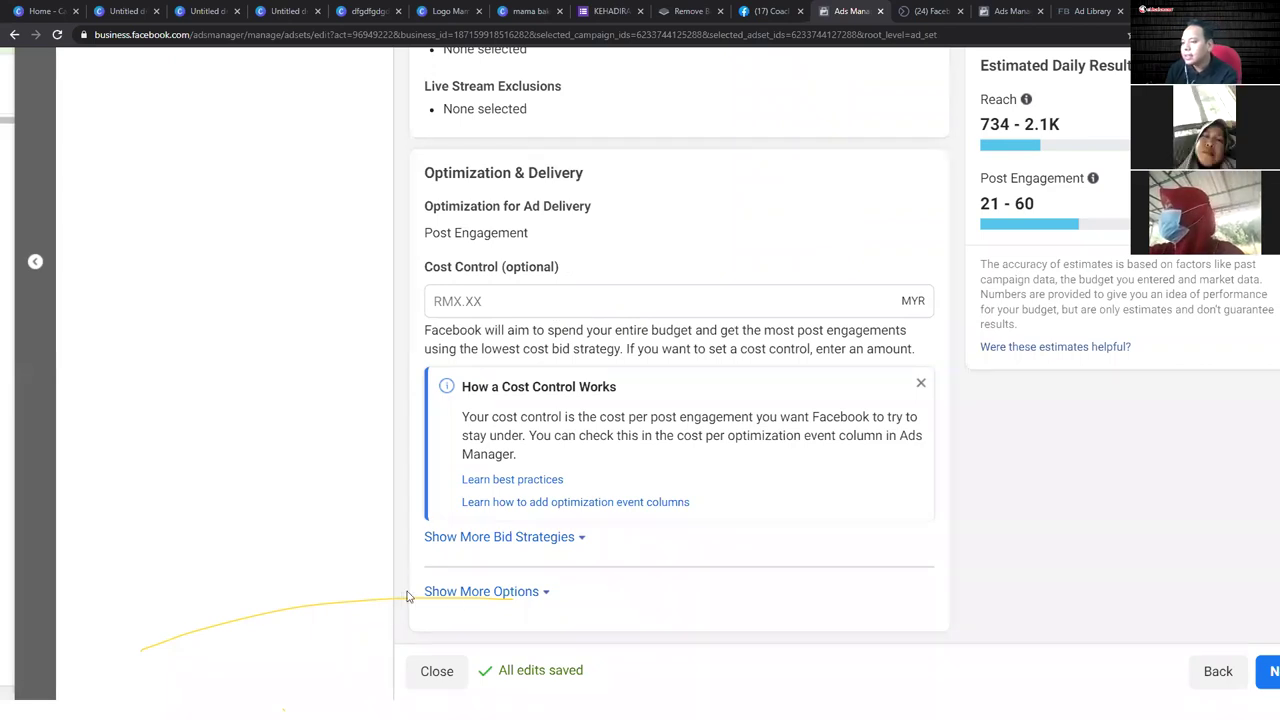
# - Compare the ad set's daily budget with its estimated daily reach and post engagement
pyautogui.scroll(15, 413, 511)
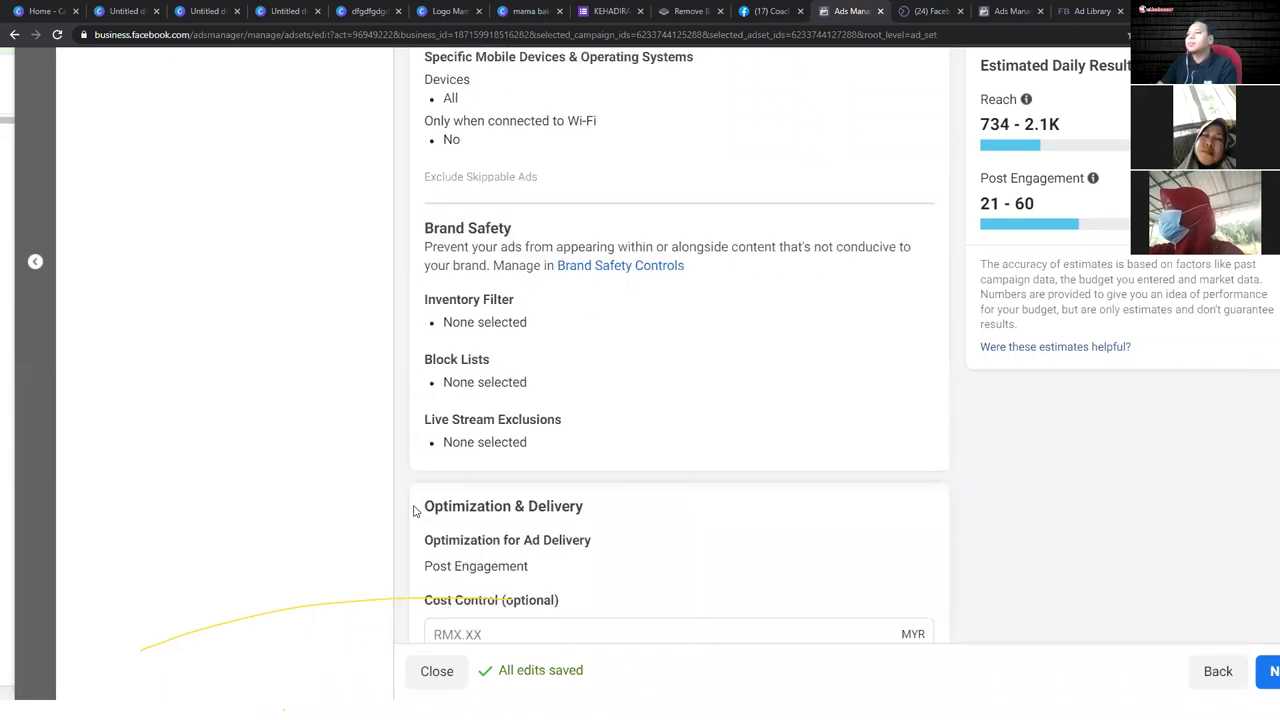
pyautogui.scroll(5, 432, 432)
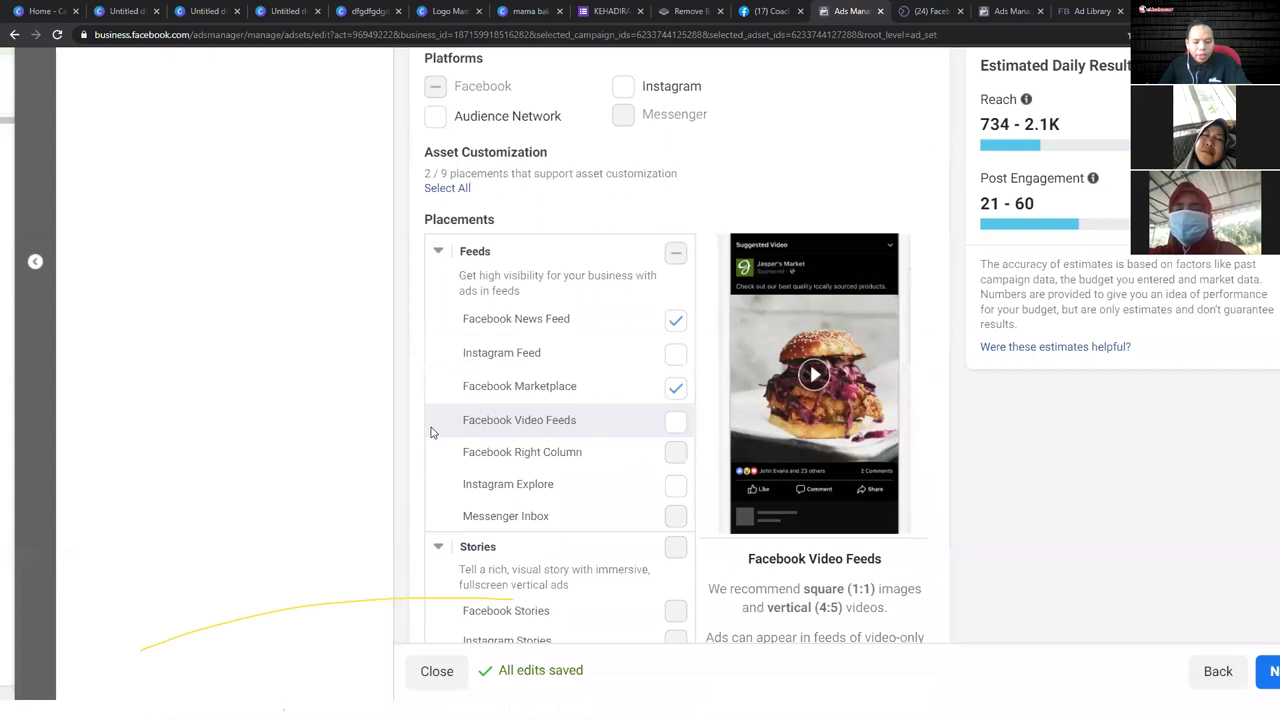
pyautogui.hotkey('ctrl', '-')
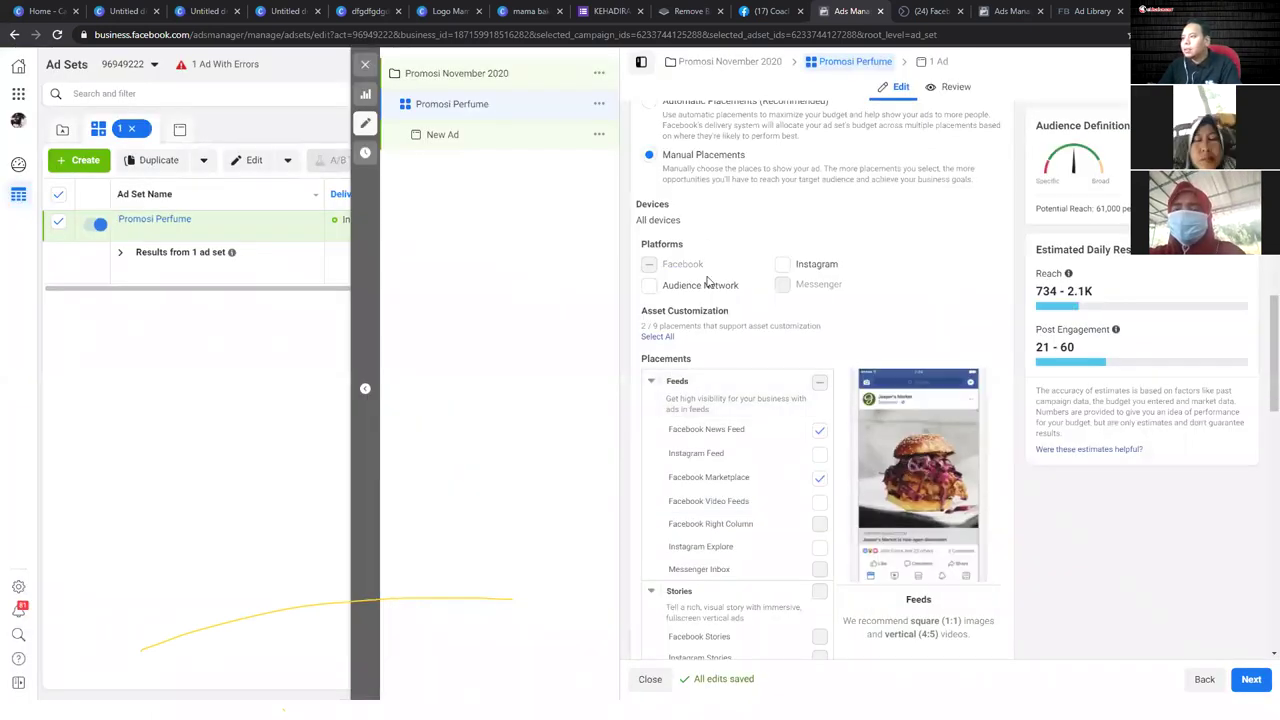
pyautogui.scroll(5, 711, 286)
pyautogui.scroll(2, 713, 286)
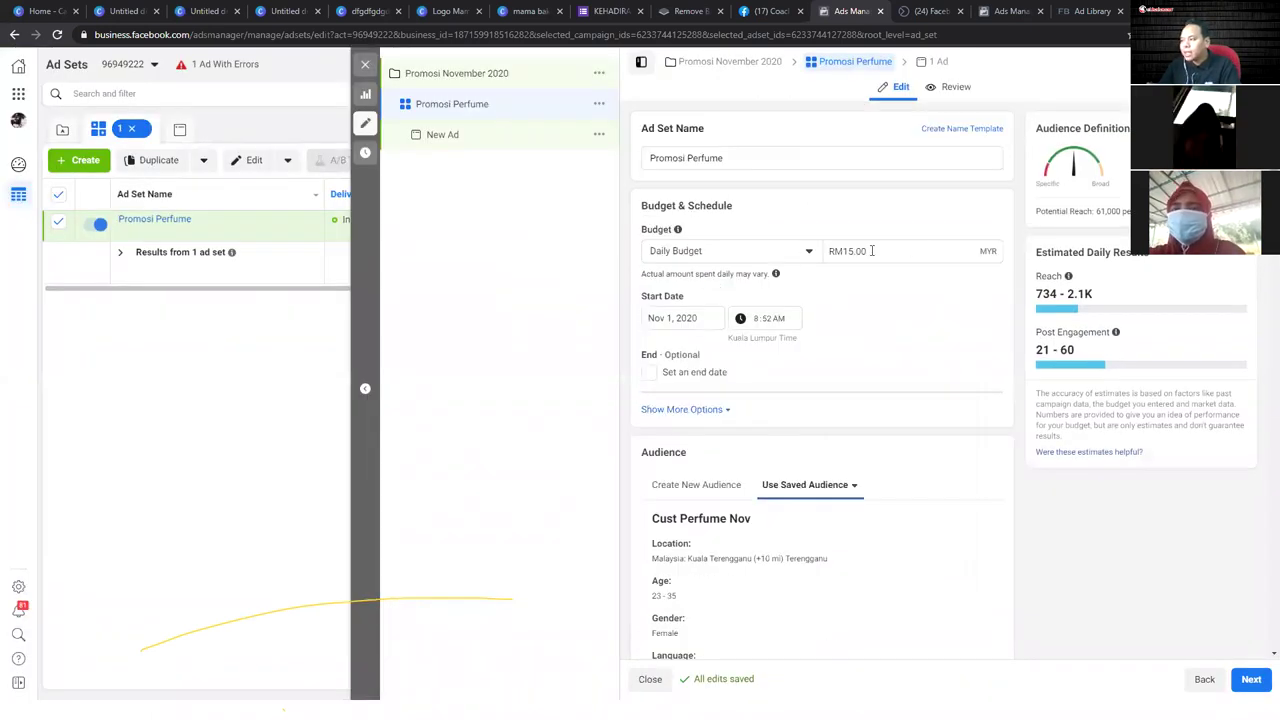
pyautogui.moveTo(867, 251); pyautogui.dragTo(843, 251)
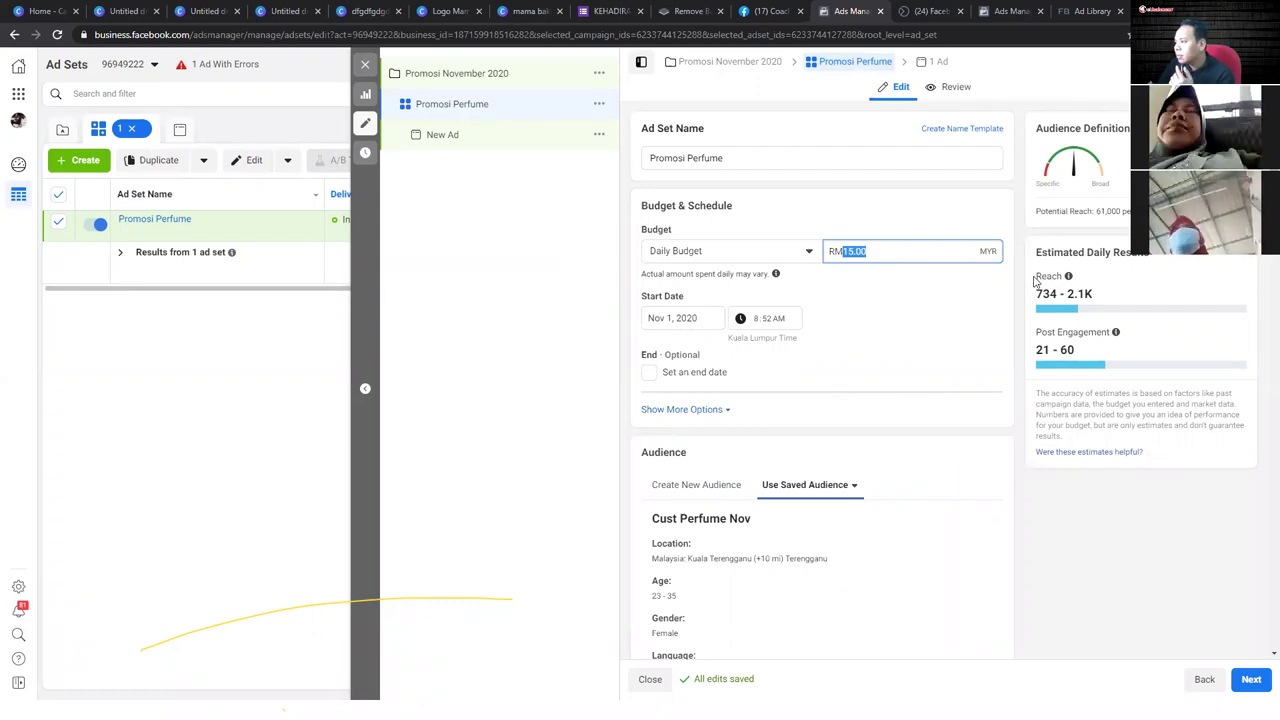
pyautogui.moveTo(1036, 295); pyautogui.dragTo(1095, 300)
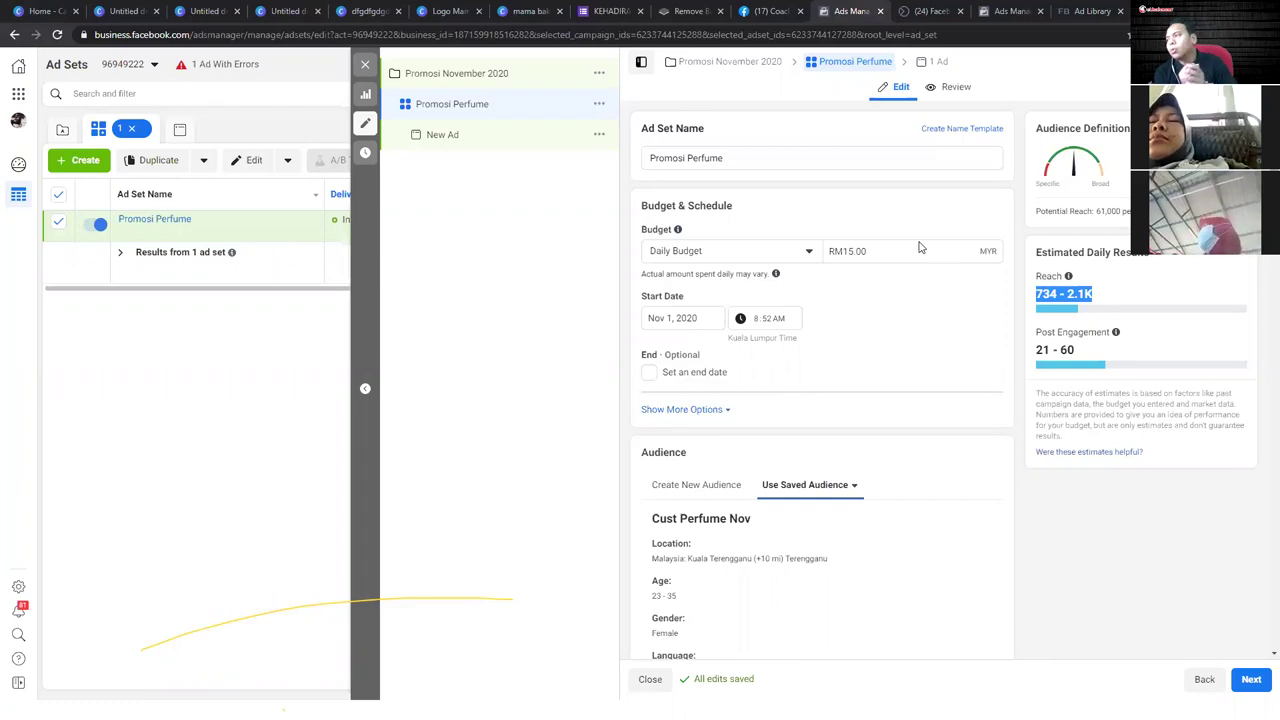
pyautogui.click(1003, 383)
pyautogui.moveTo(1037, 349); pyautogui.dragTo(1082, 355)
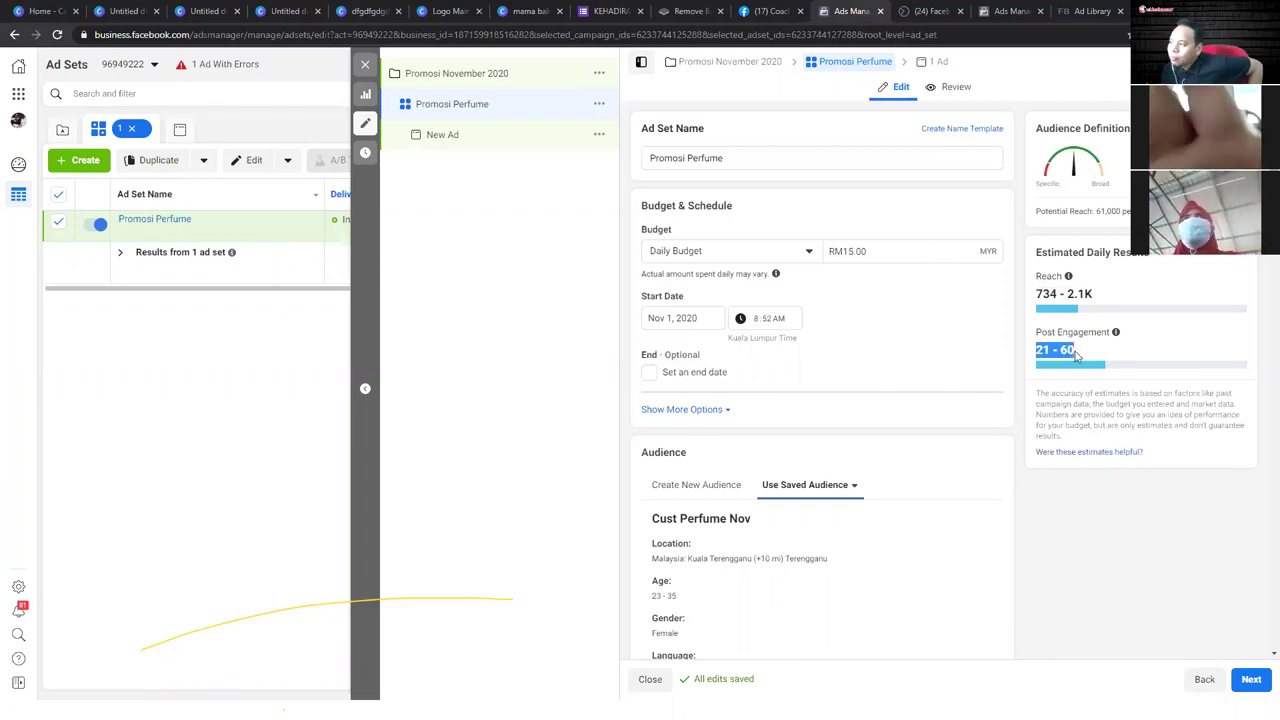
pyautogui.click(1087, 356)
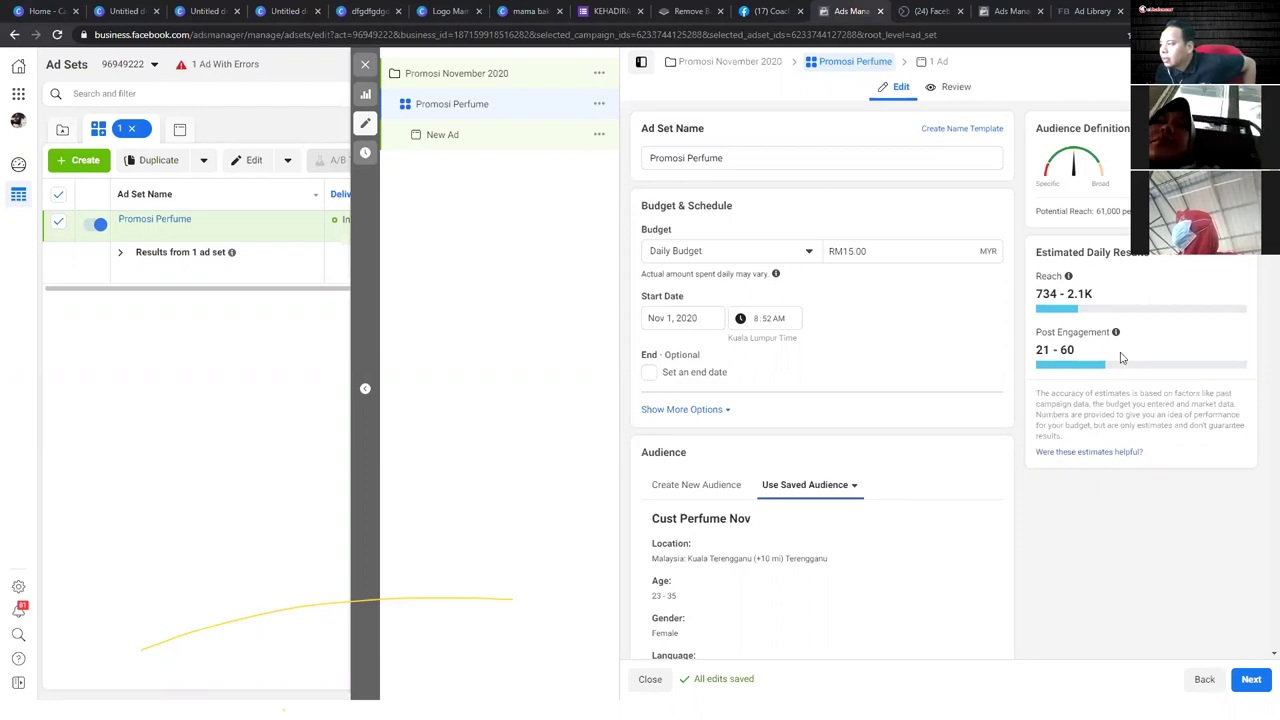
pyautogui.moveTo(1116, 335)
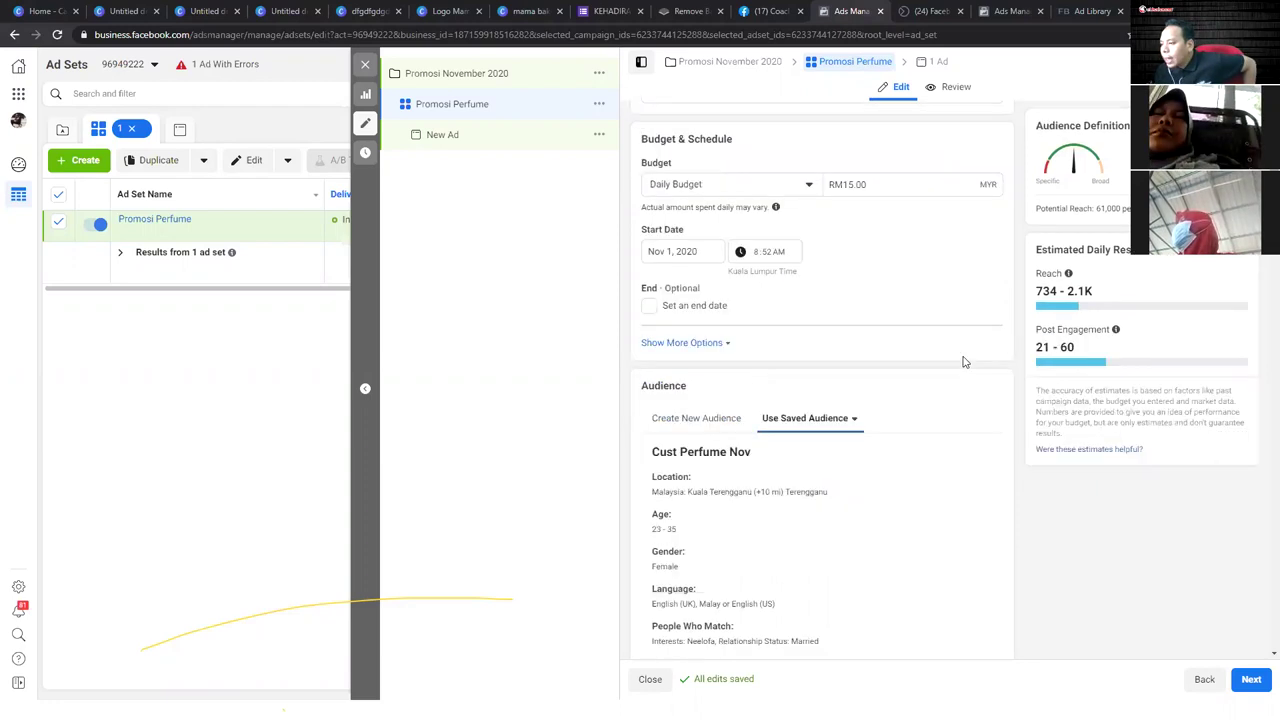
# - Review the ad set's saved audience, placements and delivery settings, and proceed to the ad level
pyautogui.scroll(-2, 742, 328)
pyautogui.scroll(-1, 742, 328)
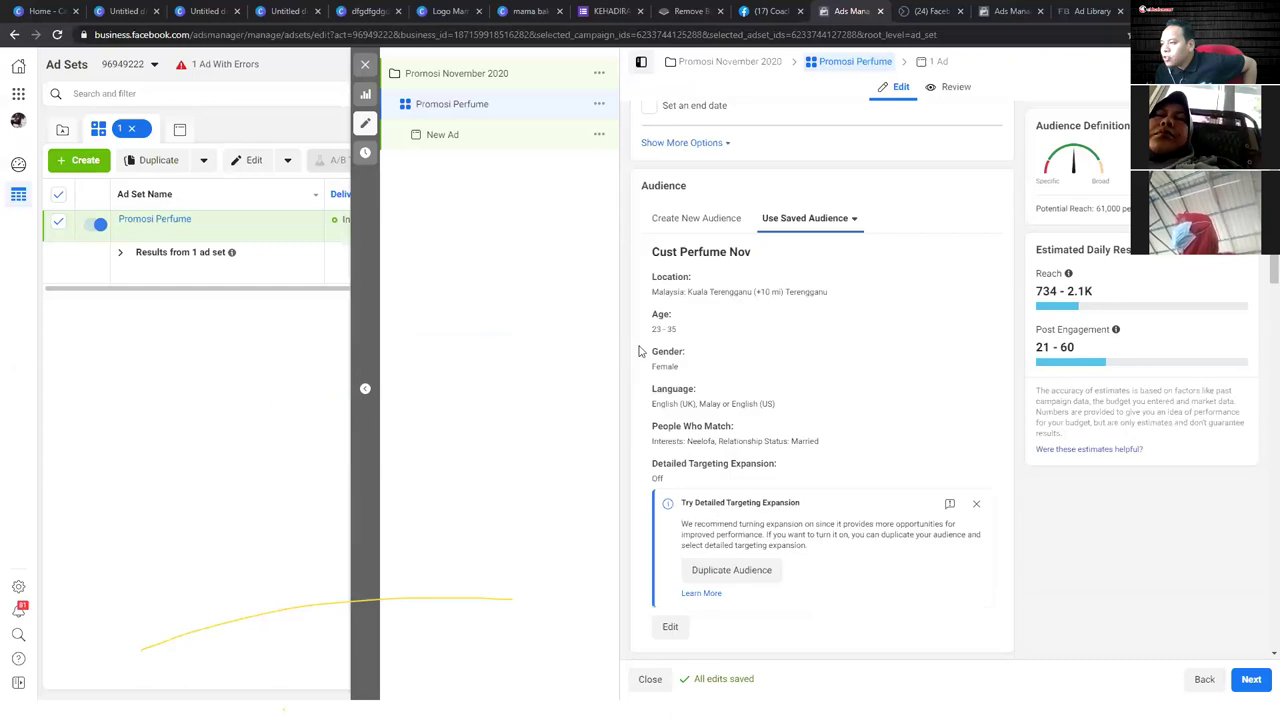
pyautogui.scroll(-4, 730, 432)
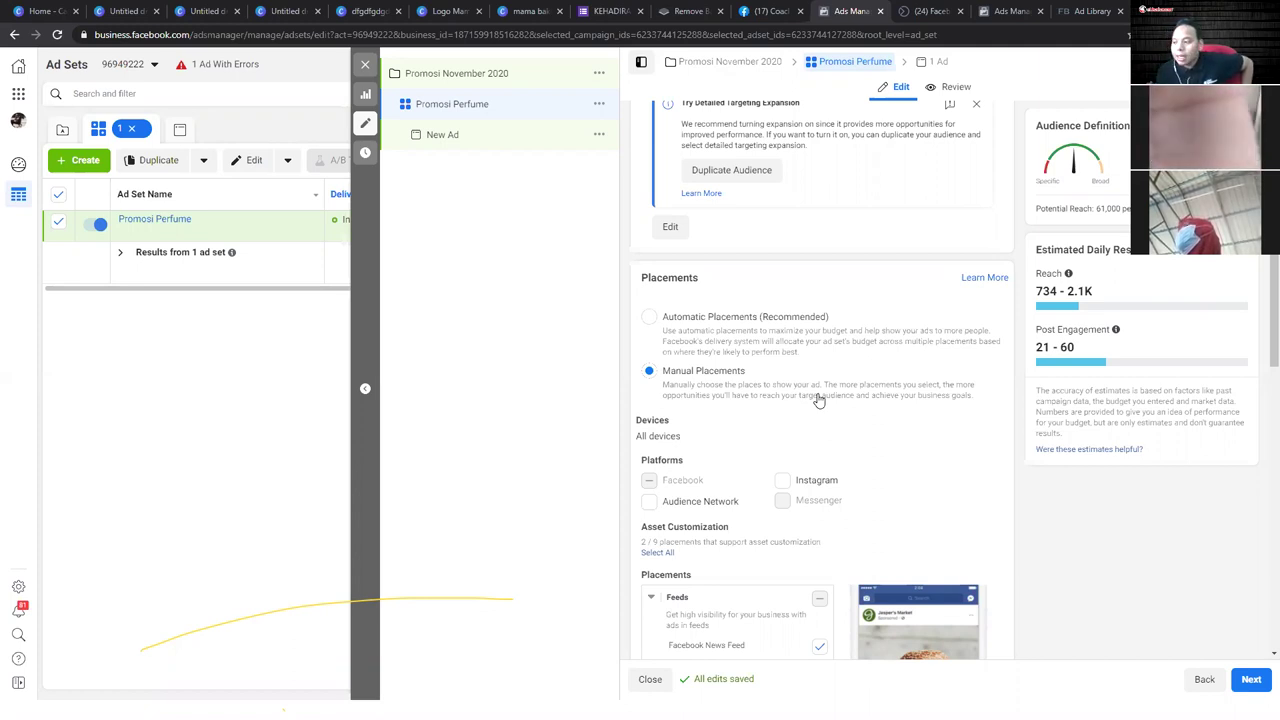
pyautogui.scroll(-5, 818, 410)
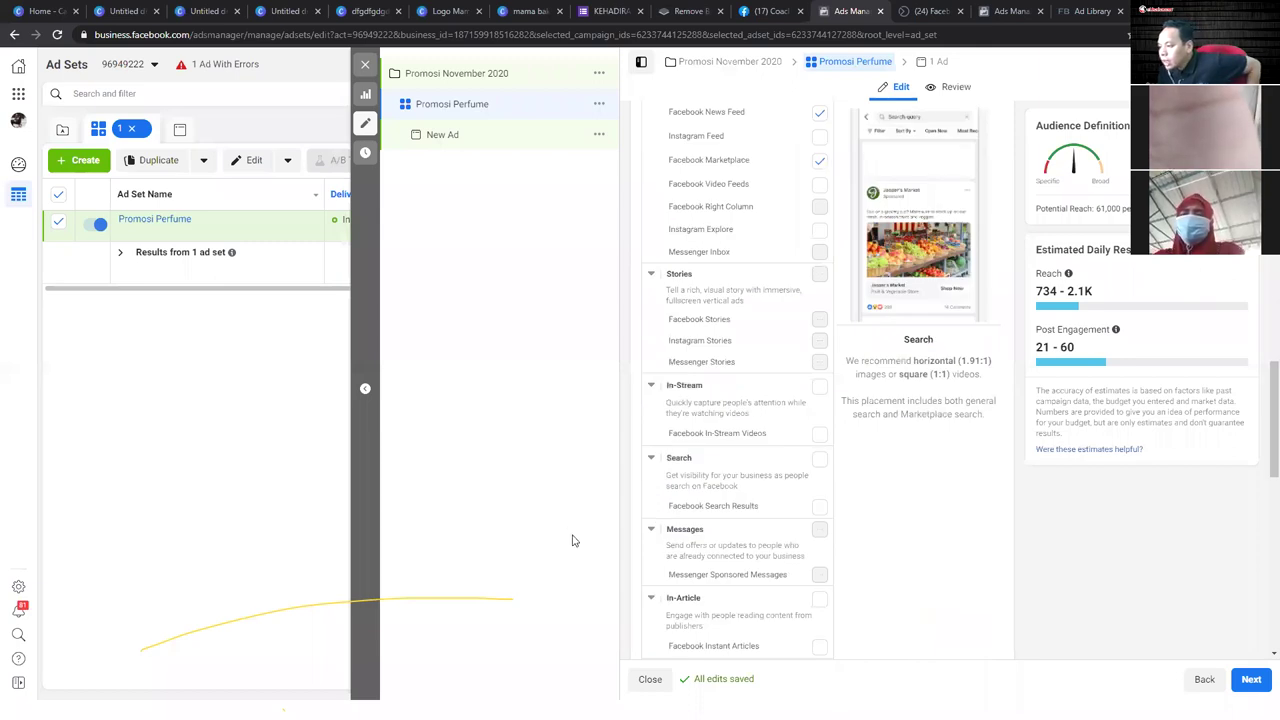
pyautogui.scroll(-10, 776, 553)
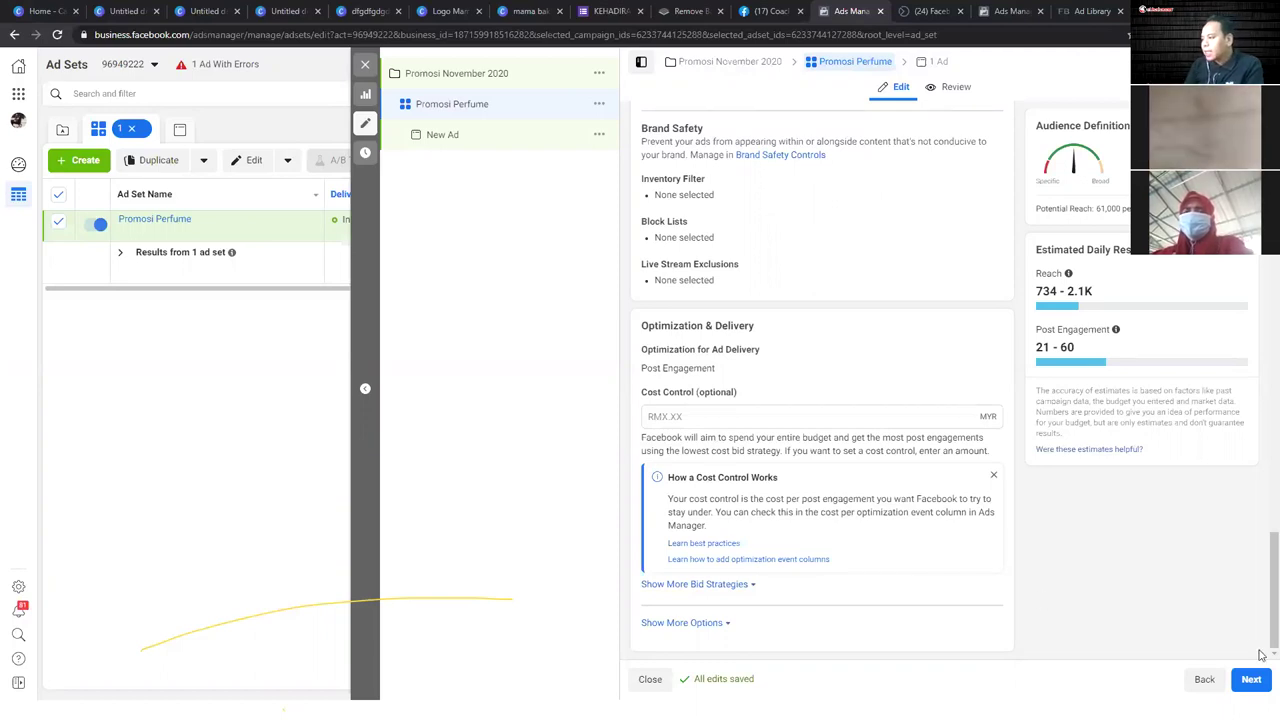
pyautogui.click(1251, 680)
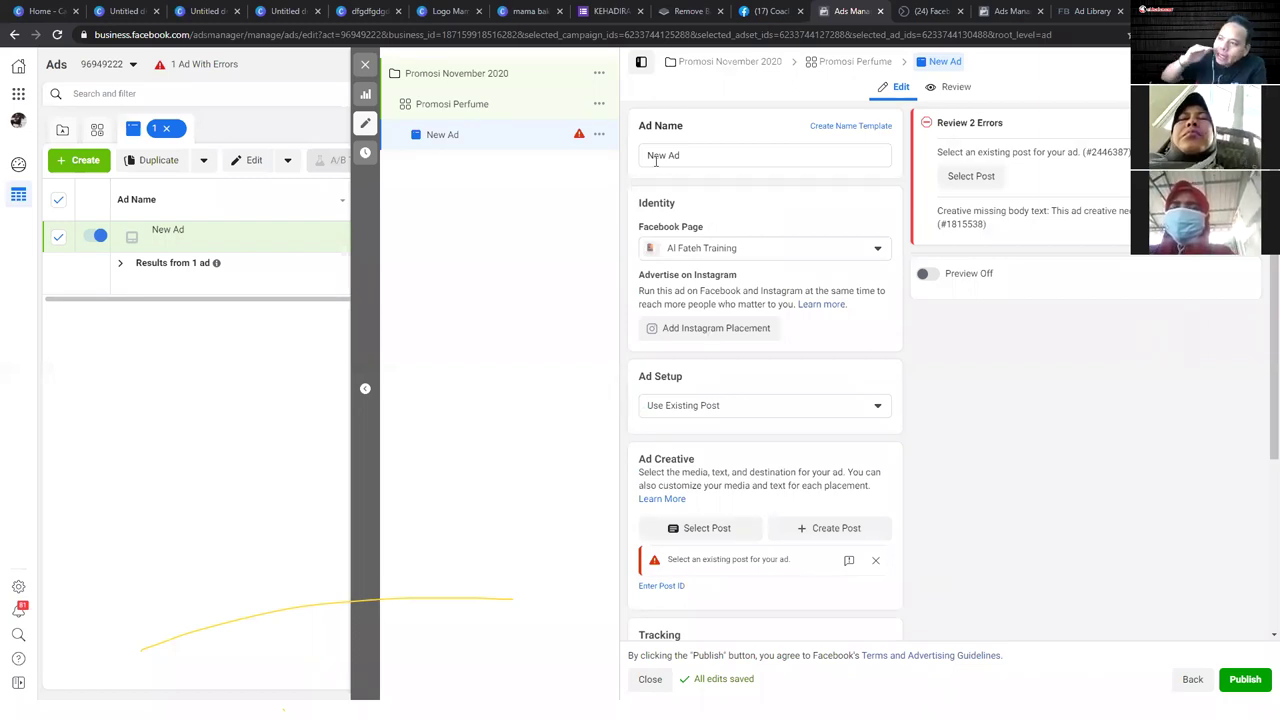
# - Rename the new ad as "Perfume Pud"
pyautogui.moveTo(697, 150); pyautogui.dragTo(593, 168)
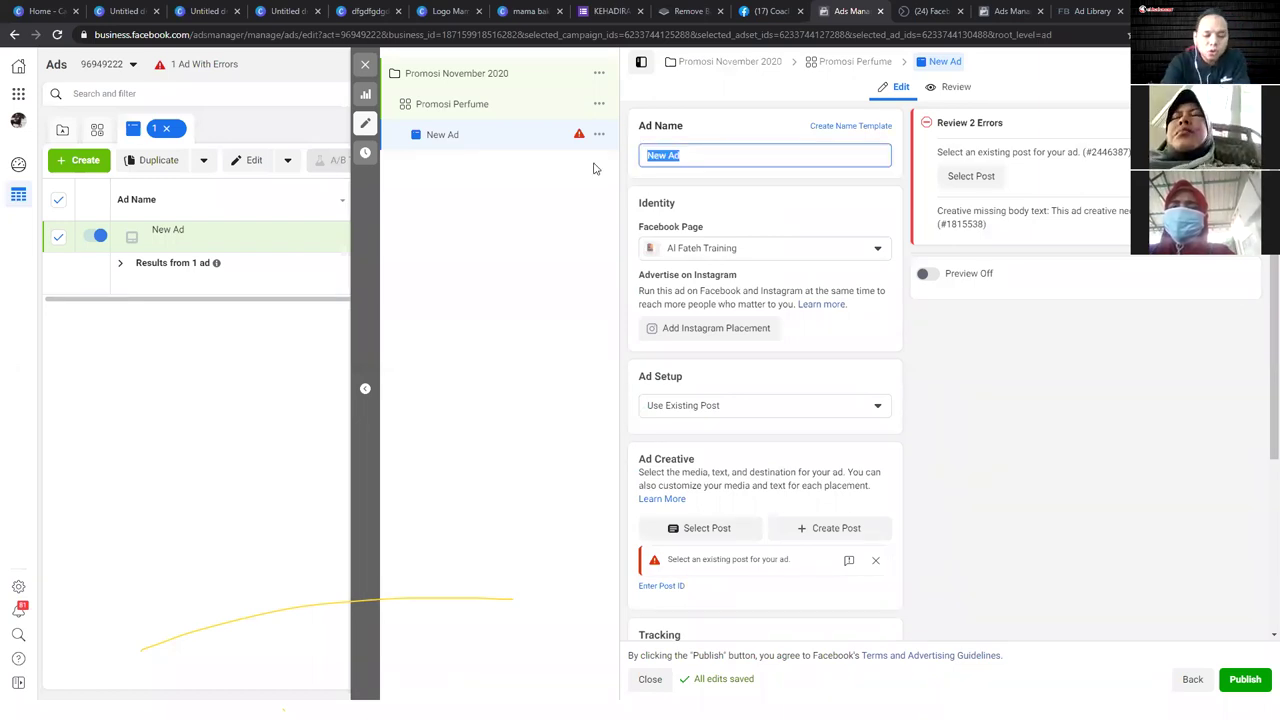
pyautogui.write('Per')
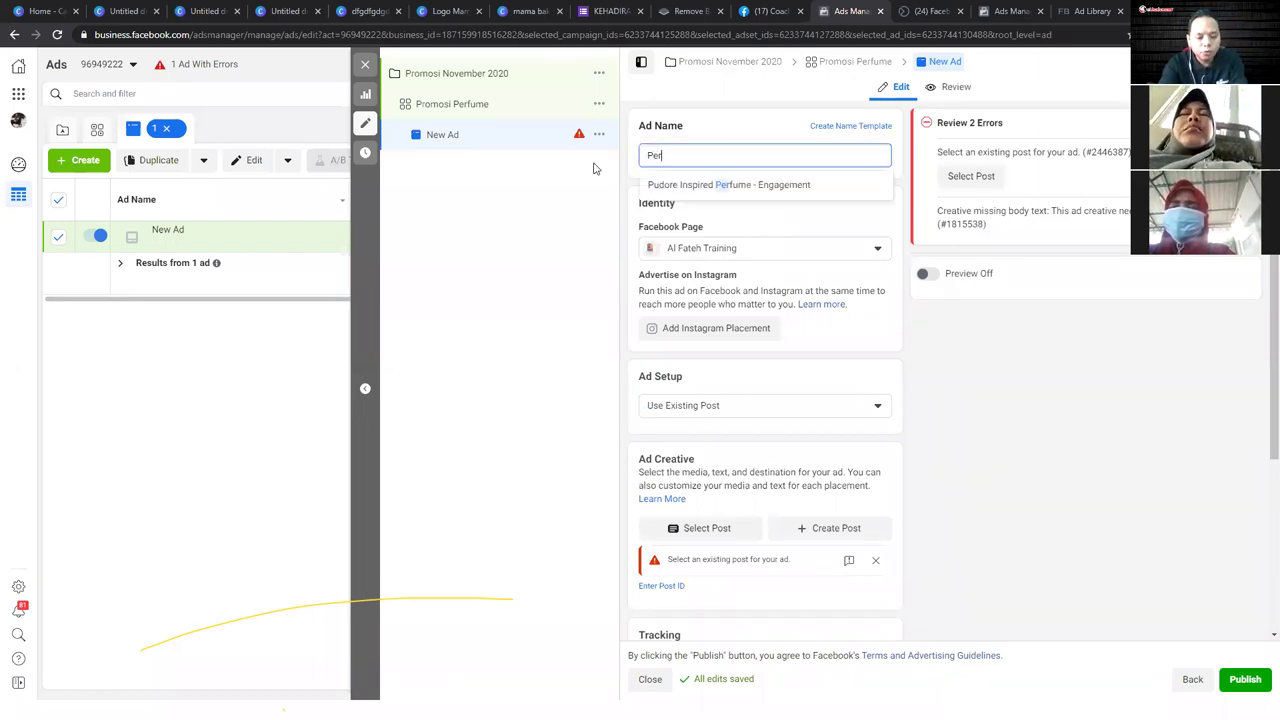
pyautogui.write('fumr')
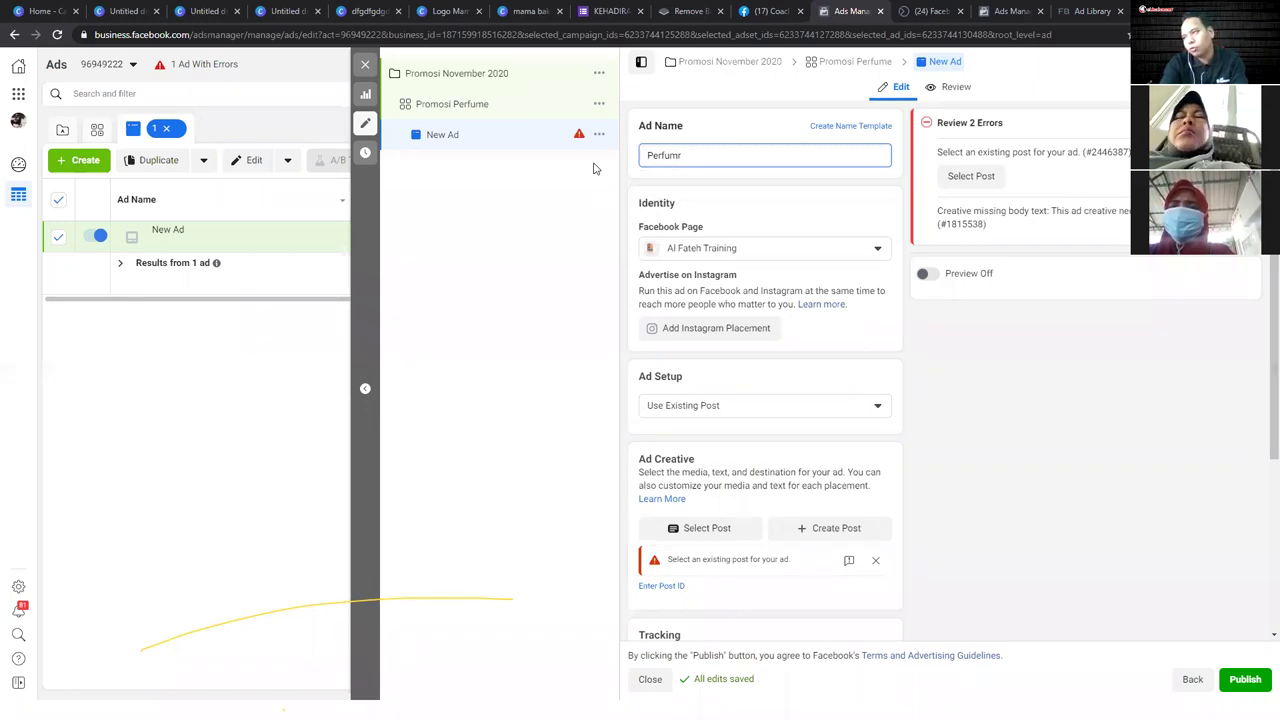
pyautogui.press('BackSpace')
pyautogui.write('e')
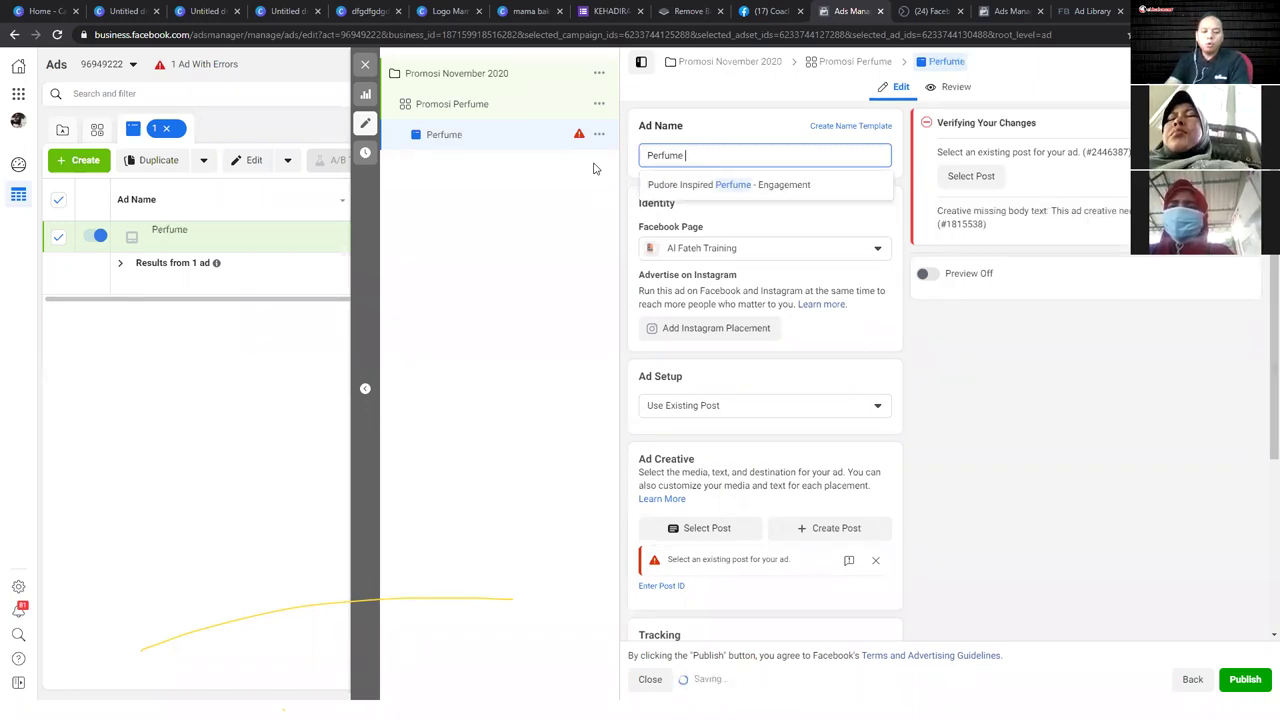
pyautogui.write(' Pud')
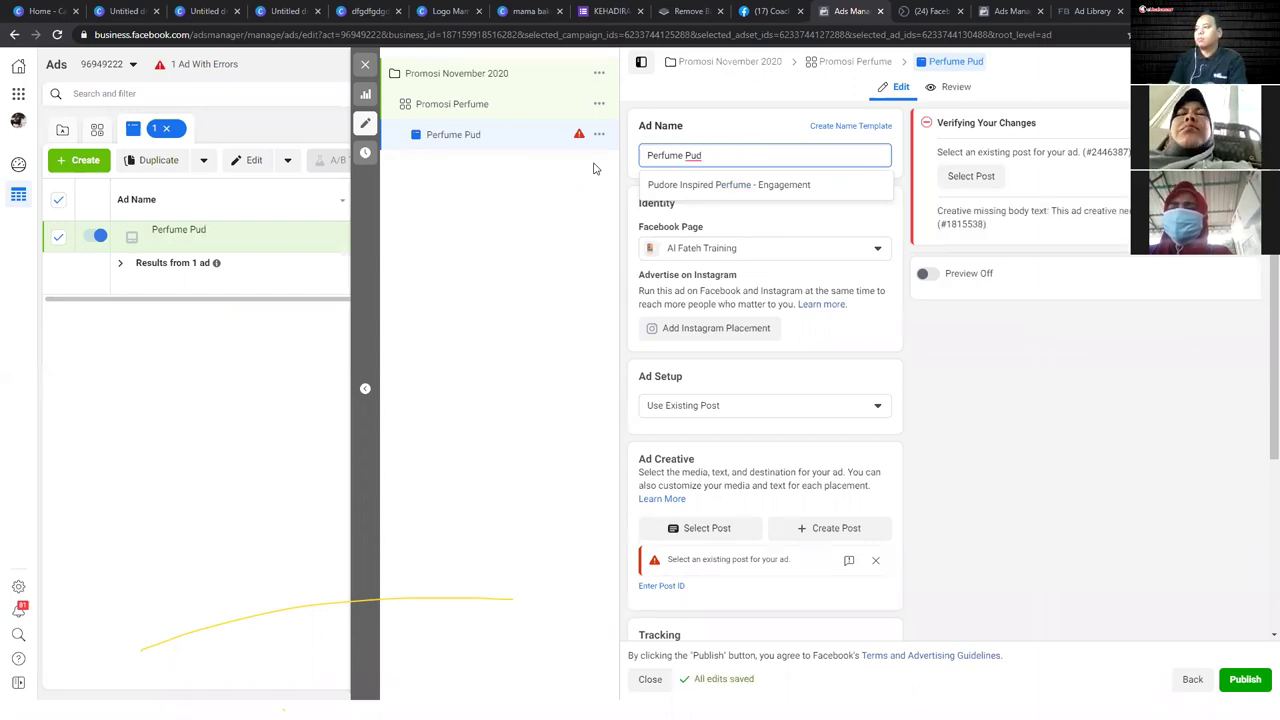
pyautogui.click(591, 363)
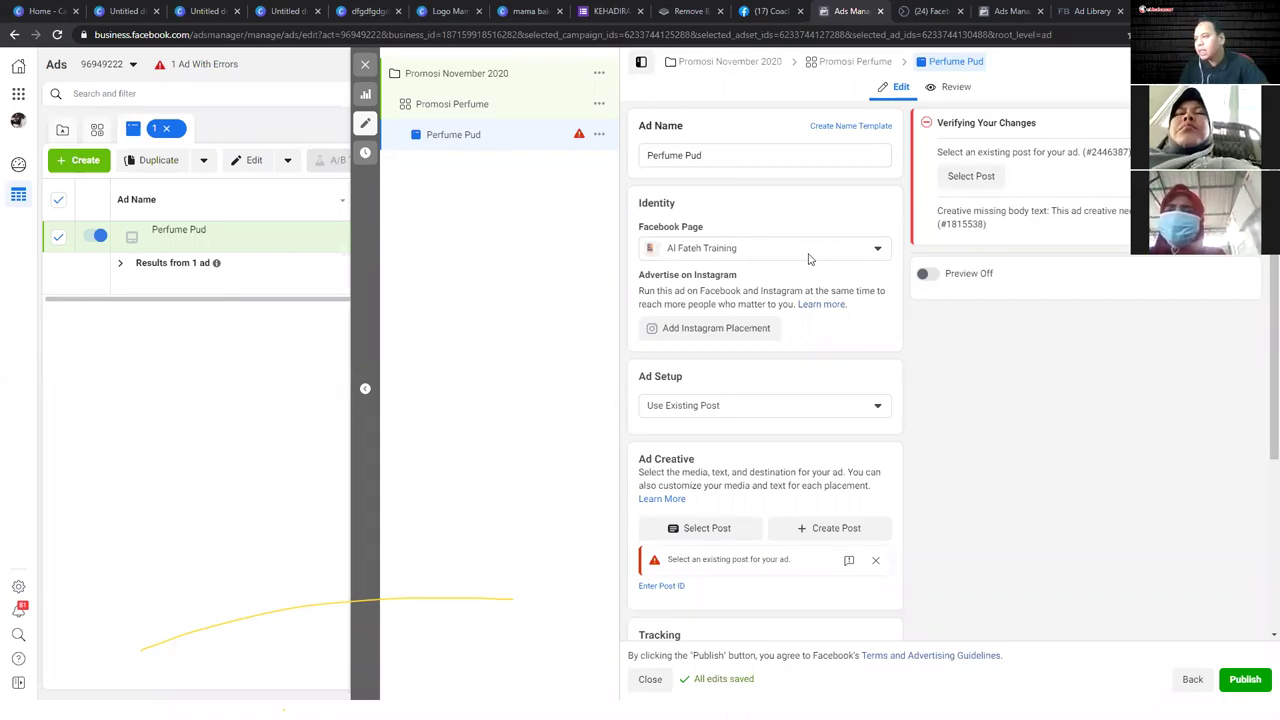
# - Set the ad's Facebook Page identity to Pudore Inspired Perfume
pyautogui.hotkey('ctrl', '+')
pyautogui.hotkey('ctrl', '+')
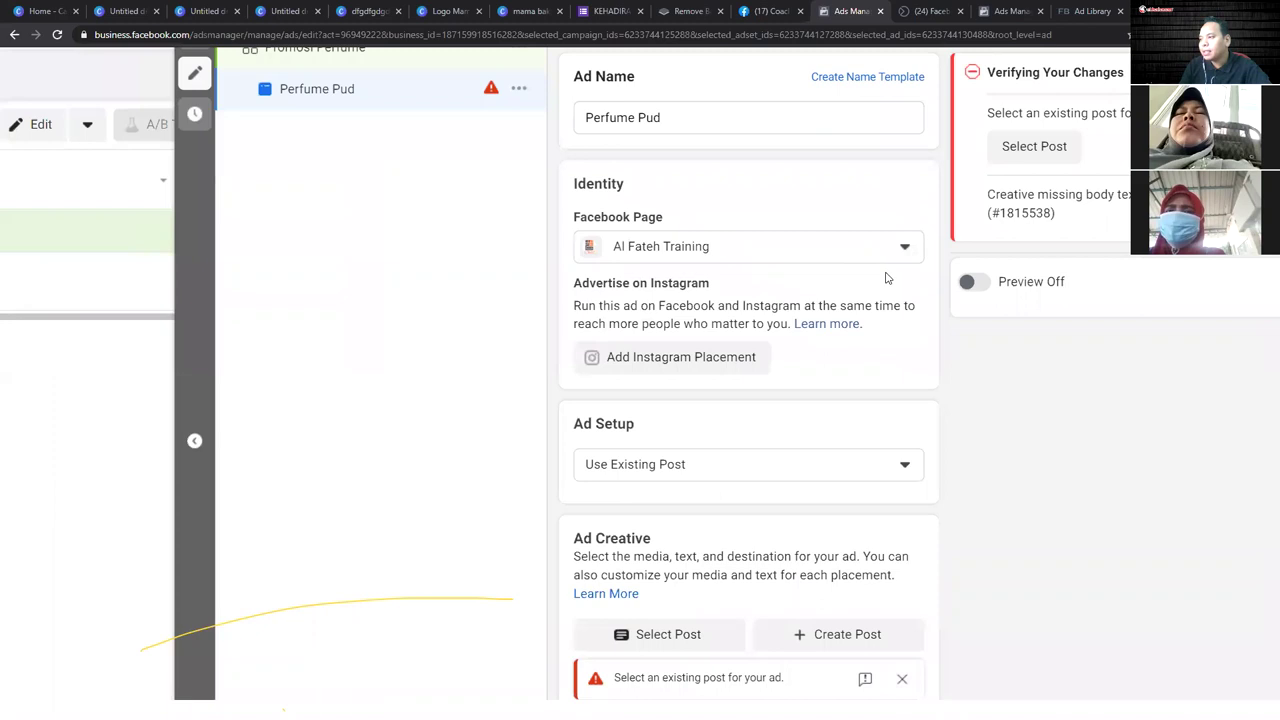
pyautogui.hotkey('ctrl', '+')
pyautogui.hotkey('ctrl', '+')
pyautogui.click(917, 254)
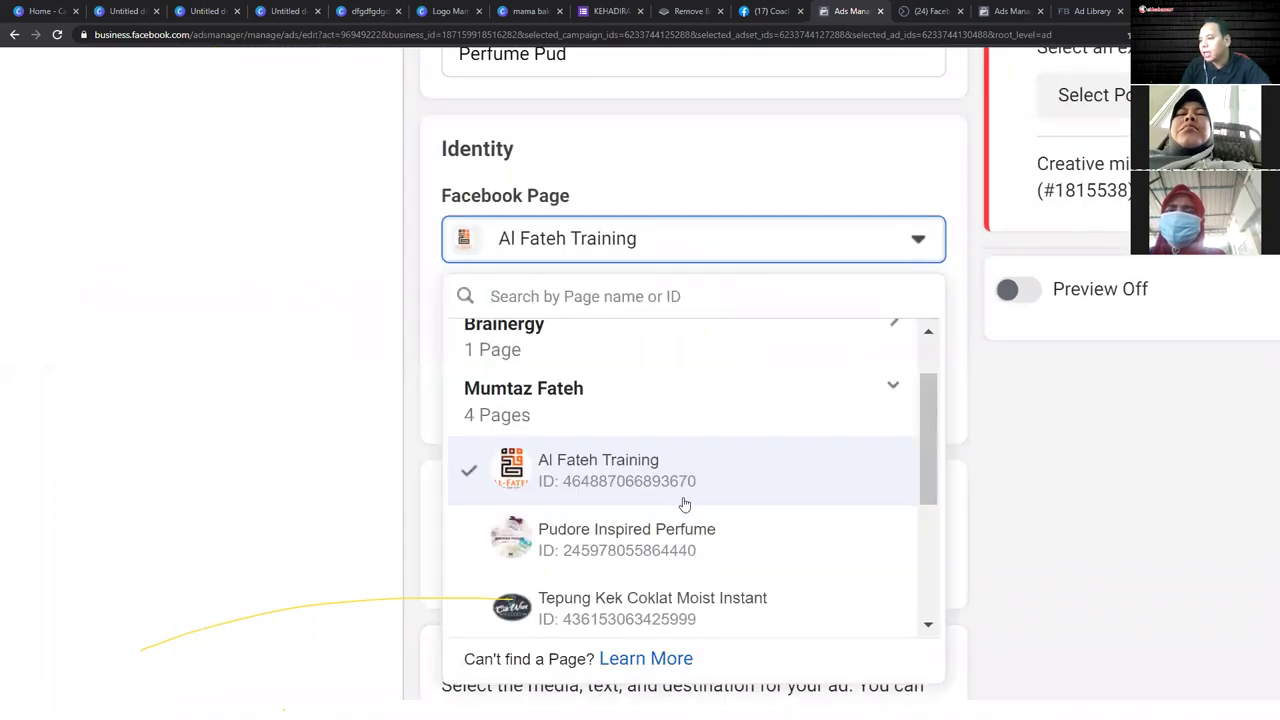
pyautogui.scroll(-1, 652, 442)
pyautogui.click(654, 417)
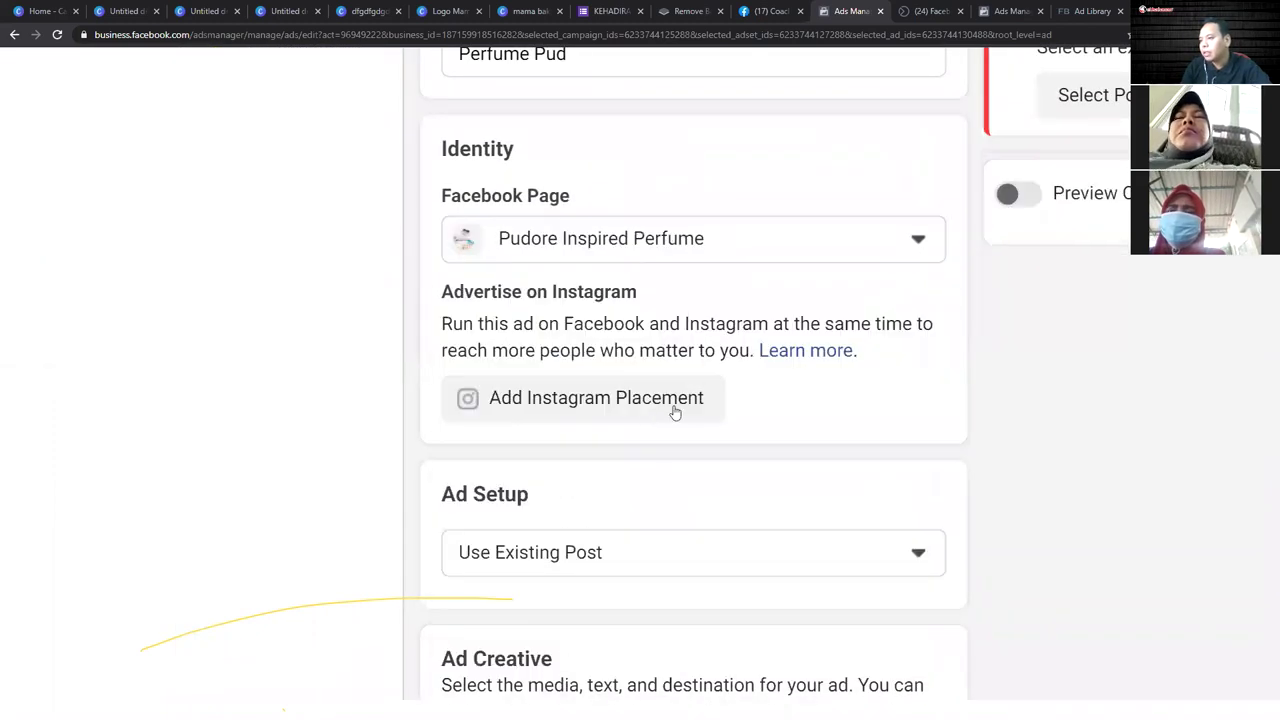
pyautogui.hotkey('ctrl', '0')
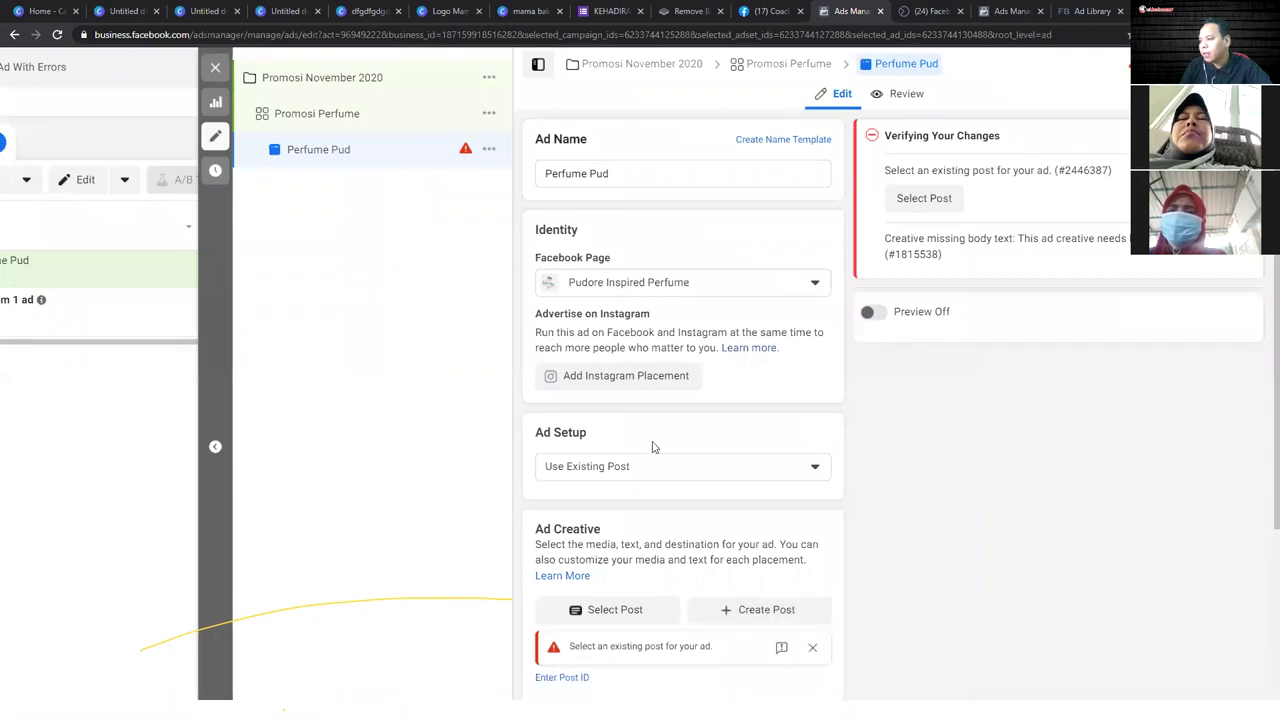
# - Keep the ad setup on Use Existing Post and choose the Aug 5, 2017 album post beginning "Testing NAK BAGI 'PUDORE PERFUME'" as the creative
pyautogui.click(936, 199)
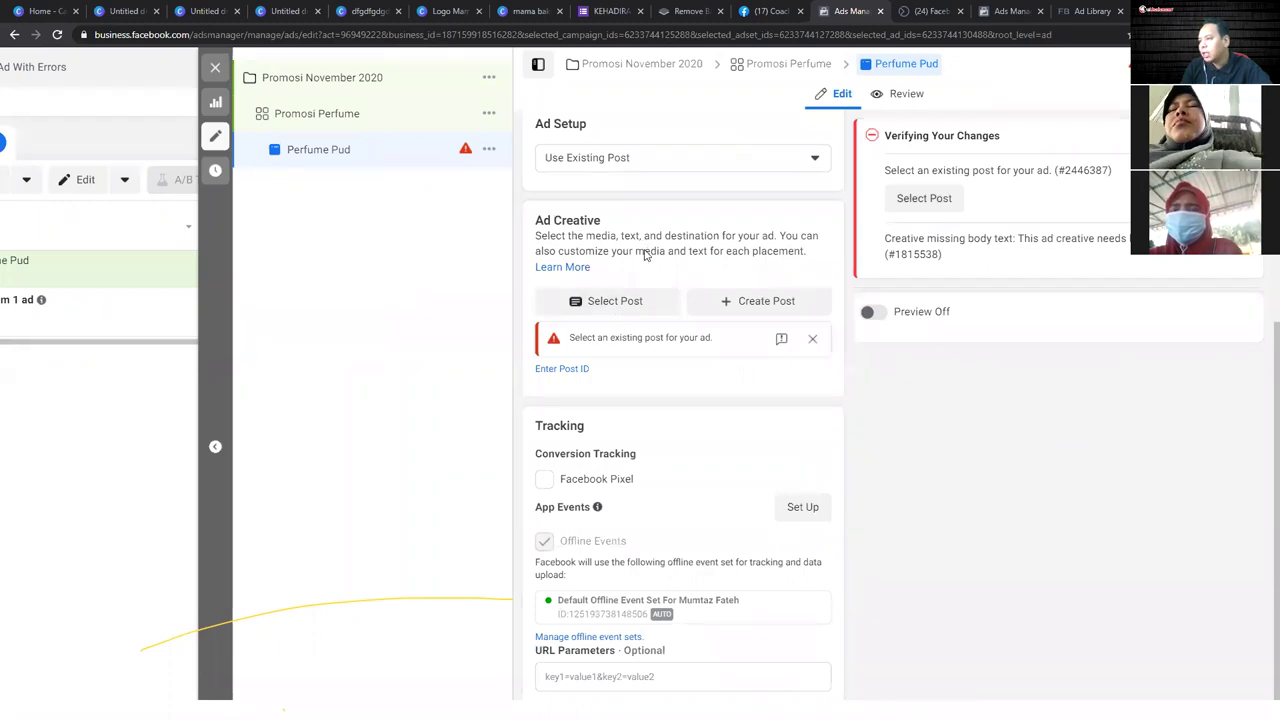
pyautogui.scroll(3, 648, 270)
pyautogui.scroll(-1, 618, 350)
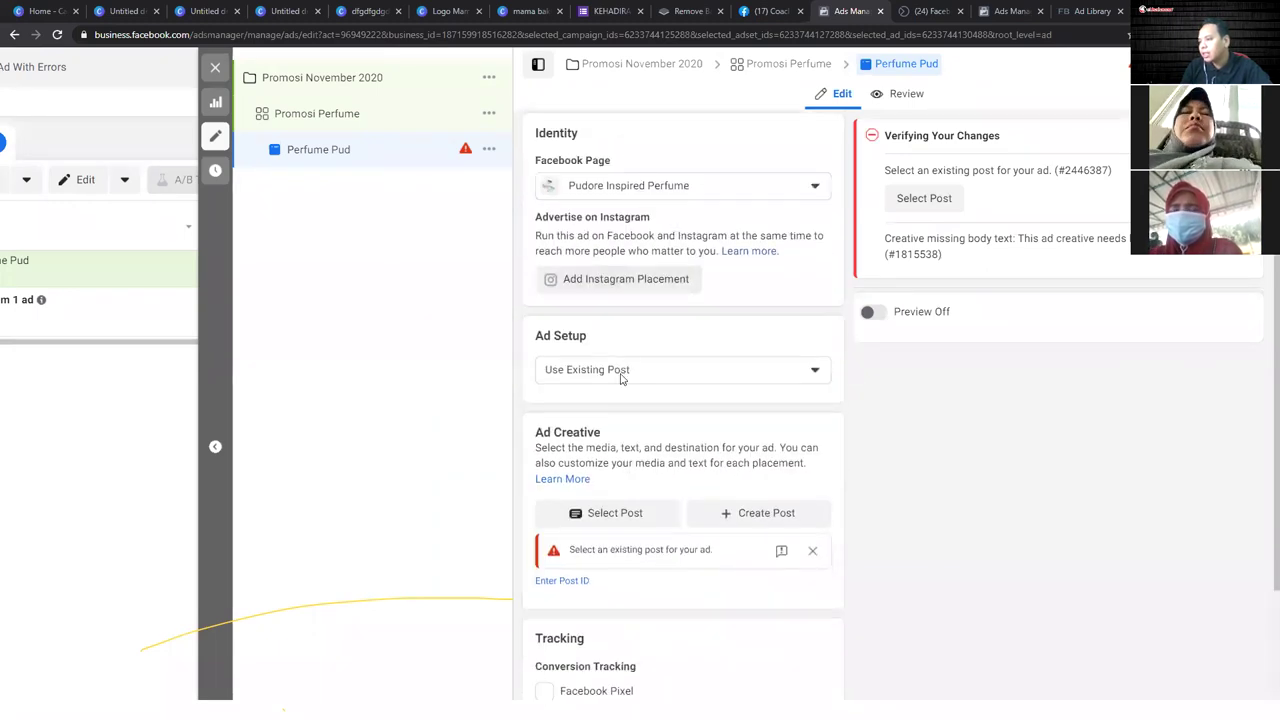
pyautogui.click(676, 360)
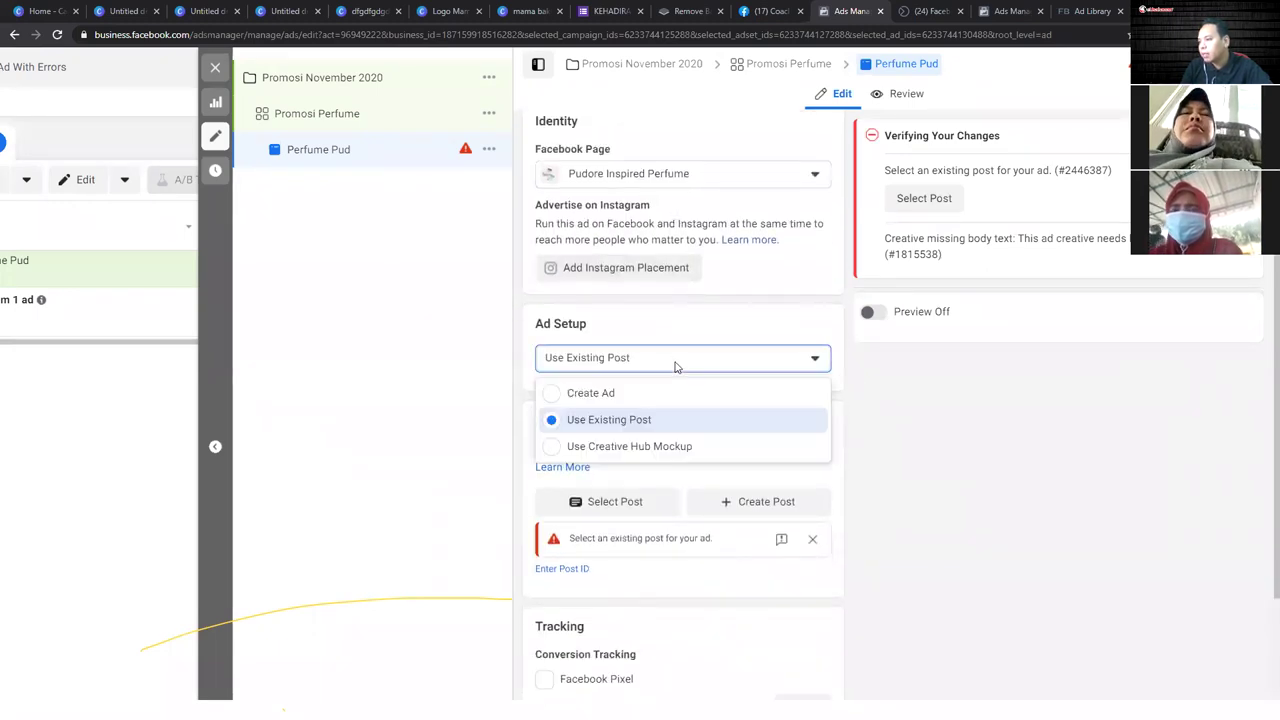
pyautogui.click(405, 375)
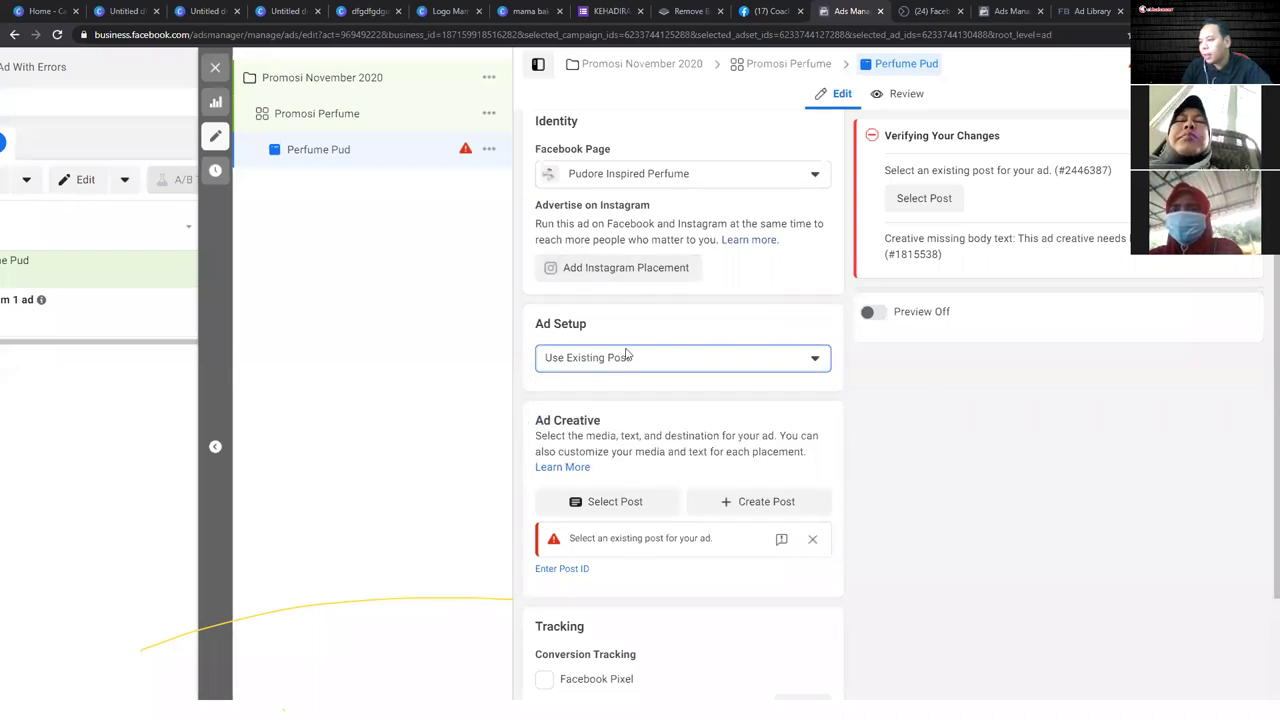
pyautogui.scroll(-1, 630, 465)
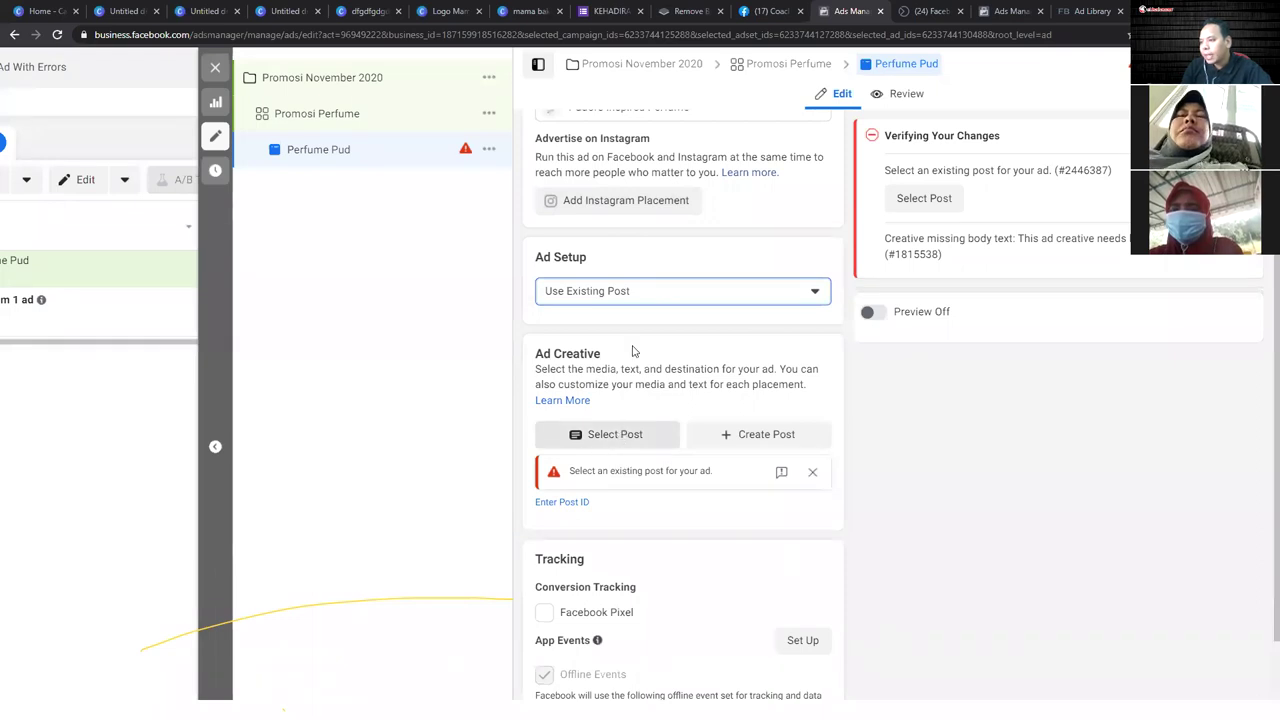
pyautogui.click(612, 436)
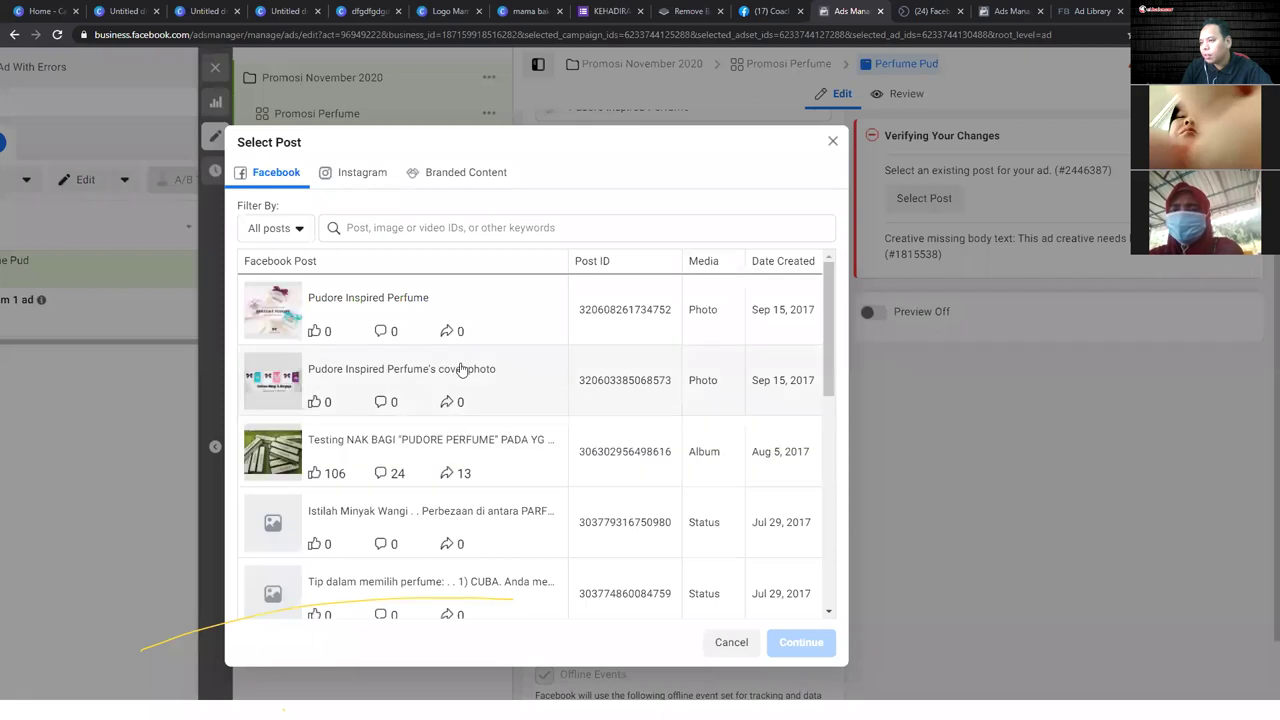
pyautogui.click(405, 456)
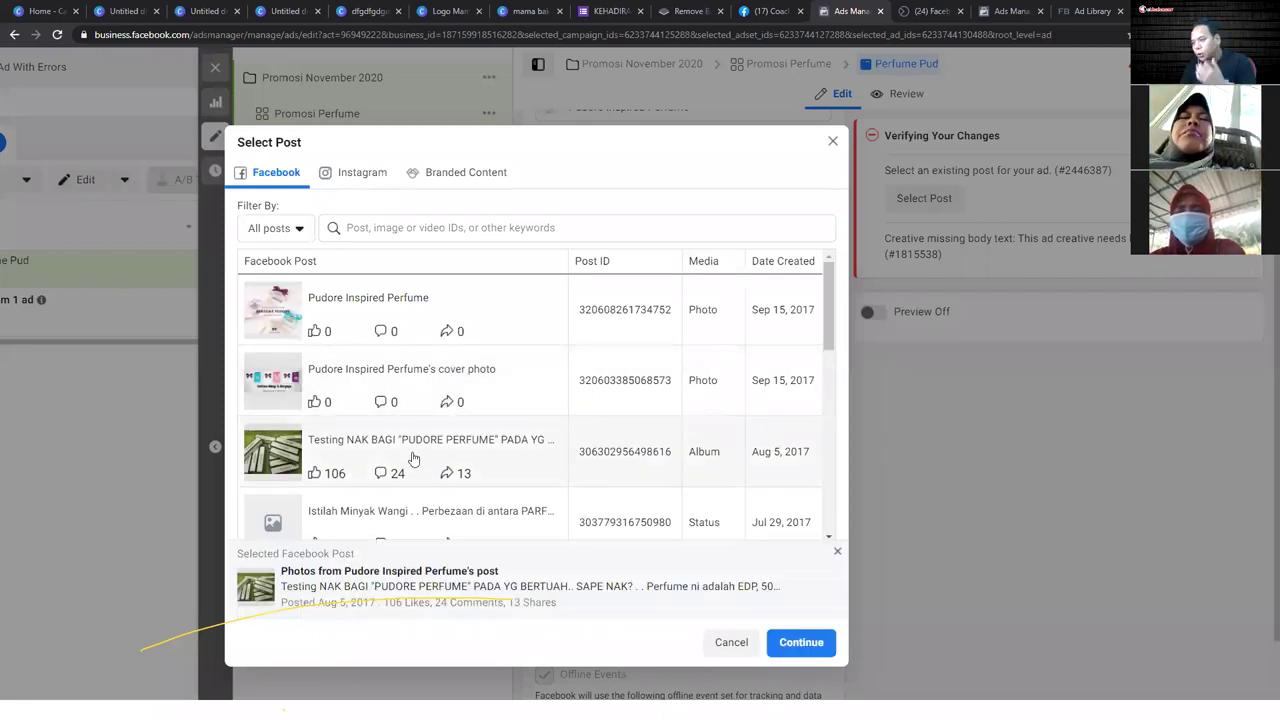
pyautogui.click(812, 641)
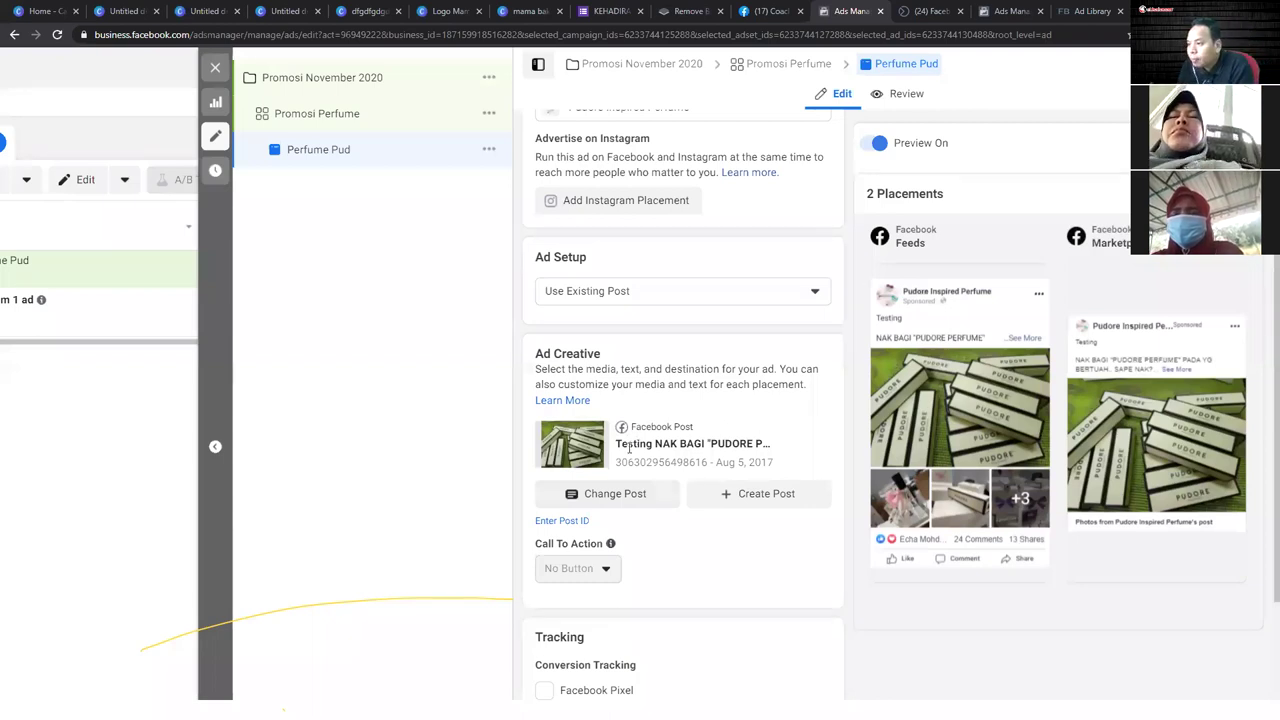
# - Examine the ad's placement previews, its call-to-action availability and the Use Existing Post setup
pyautogui.moveTo(915, 242)
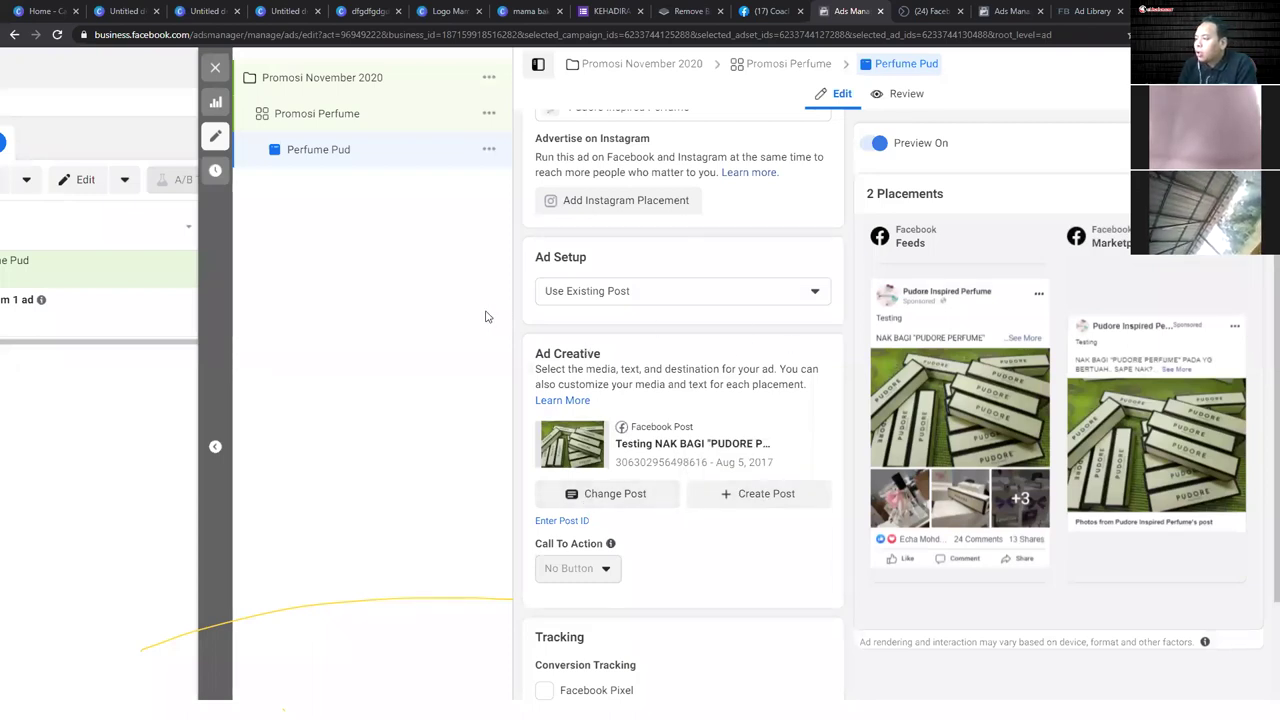
pyautogui.scroll(-1, 524, 352)
pyautogui.scroll(-3, 524, 352)
pyautogui.moveTo(604, 306)
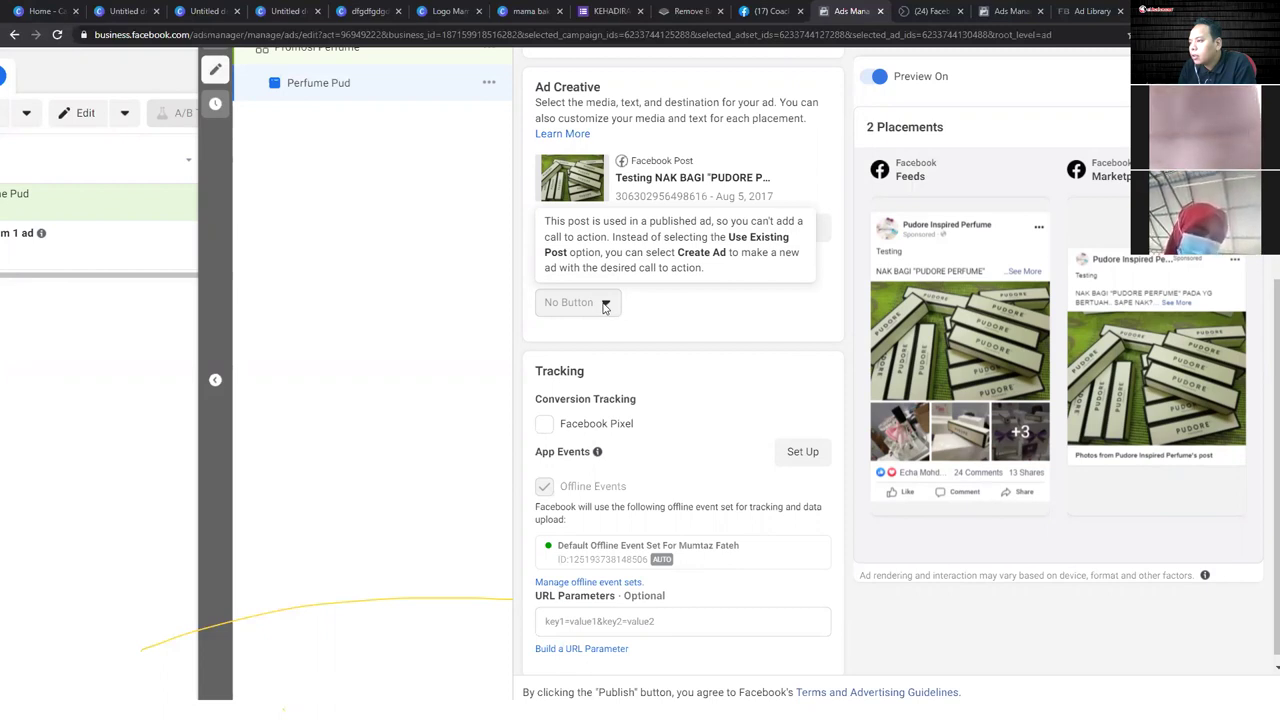
pyautogui.scroll(1, 469, 297)
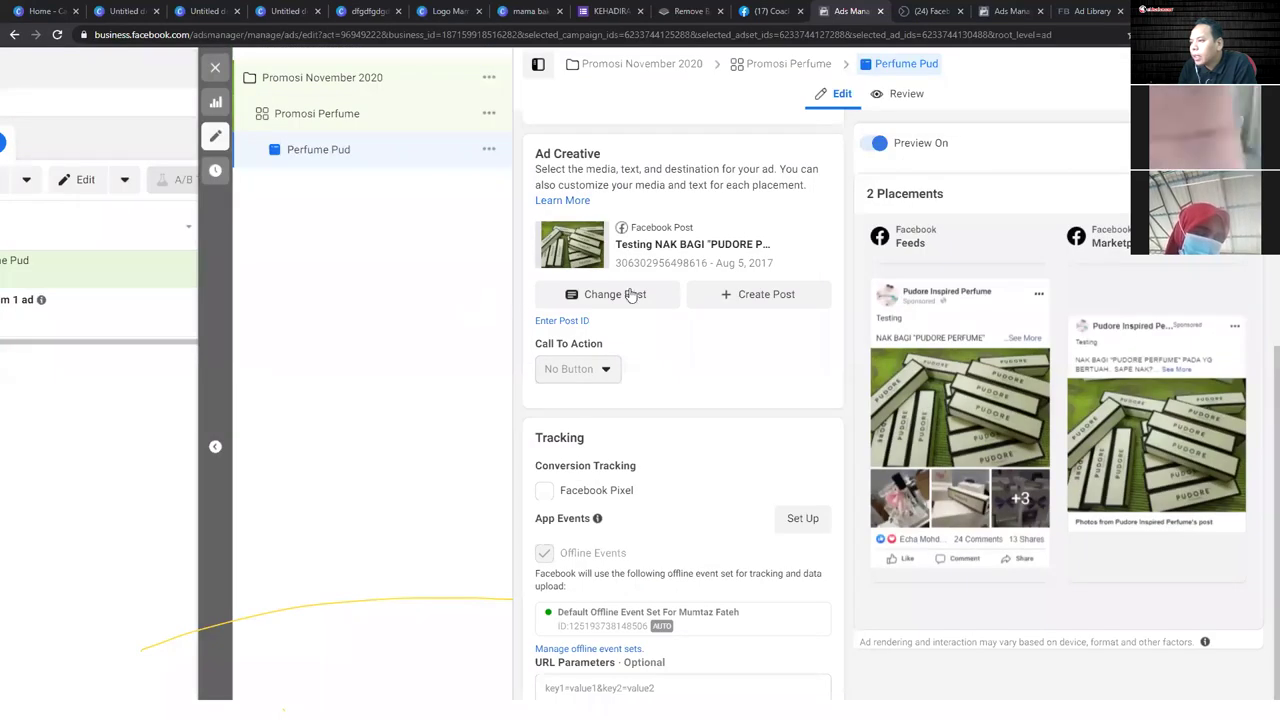
pyautogui.scroll(3, 640, 305)
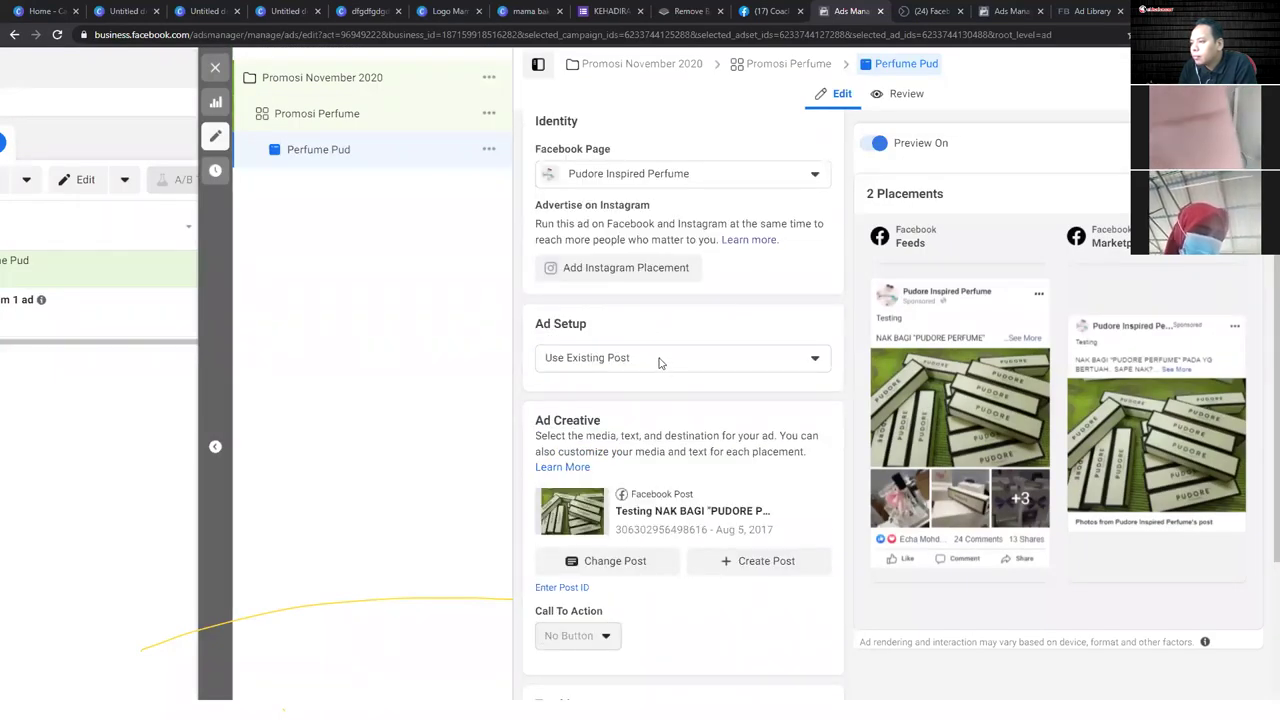
pyautogui.click(659, 363)
pyautogui.click(659, 363)
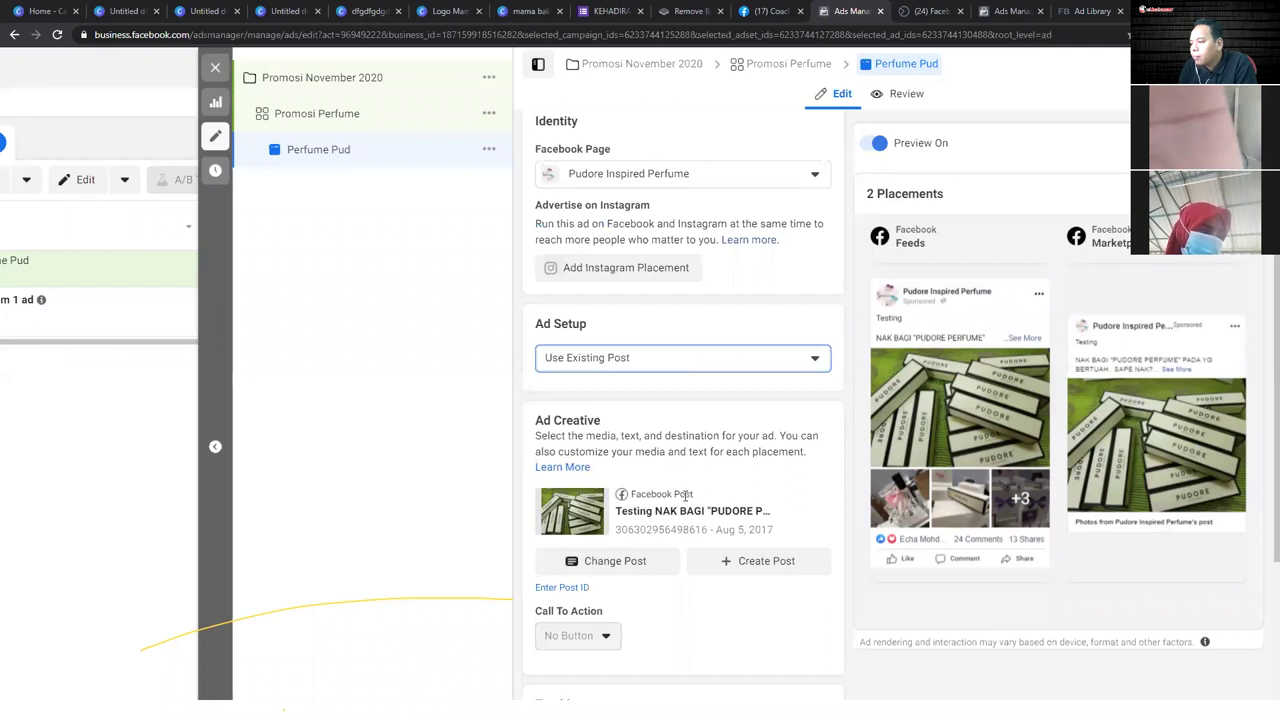
pyautogui.scroll(-2, 700, 505)
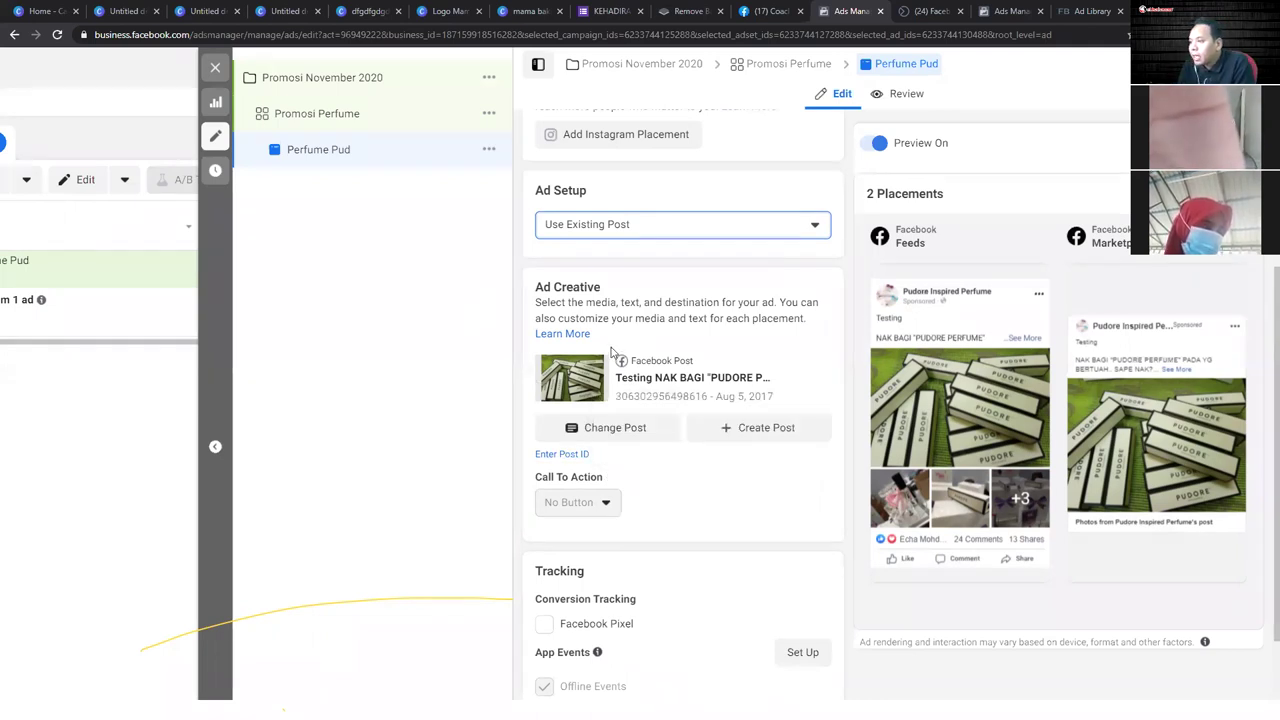
# - Try turning on Facebook Pixel conversion tracking for the Perfume Pud ad, and switch it off again
pyautogui.scroll(-2, 590, 445)
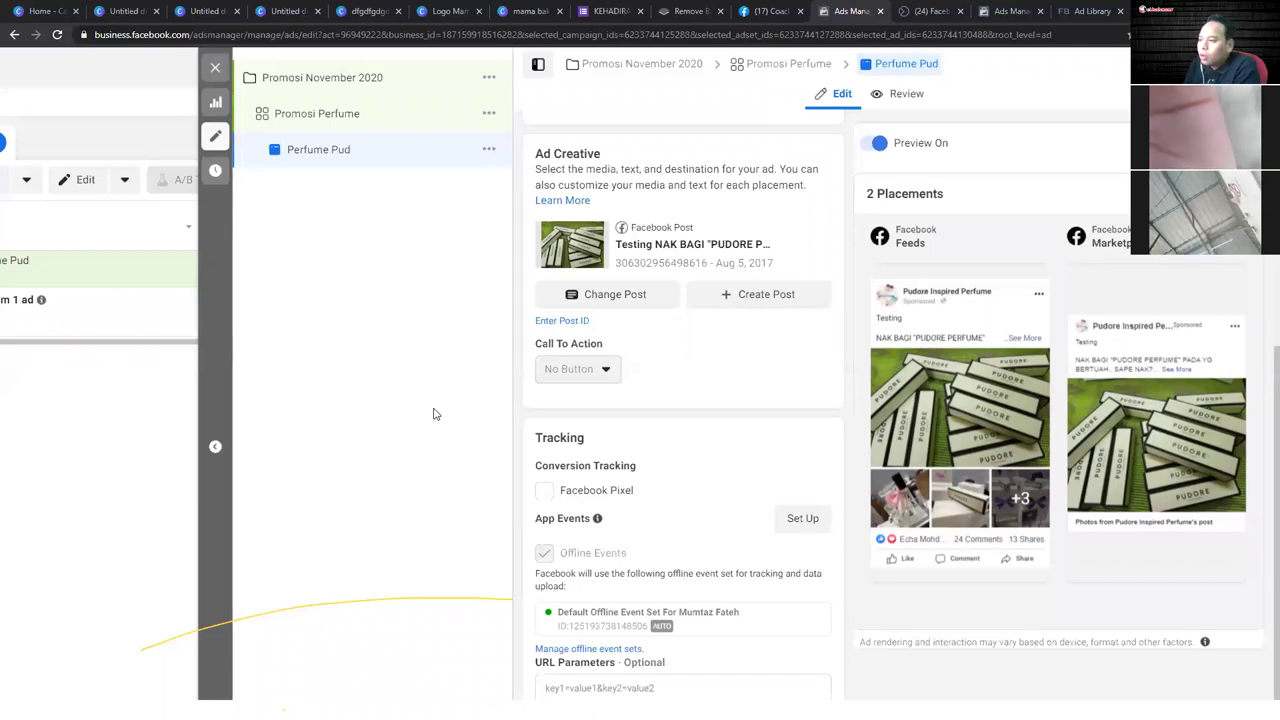
pyautogui.scroll(-2, 560, 430)
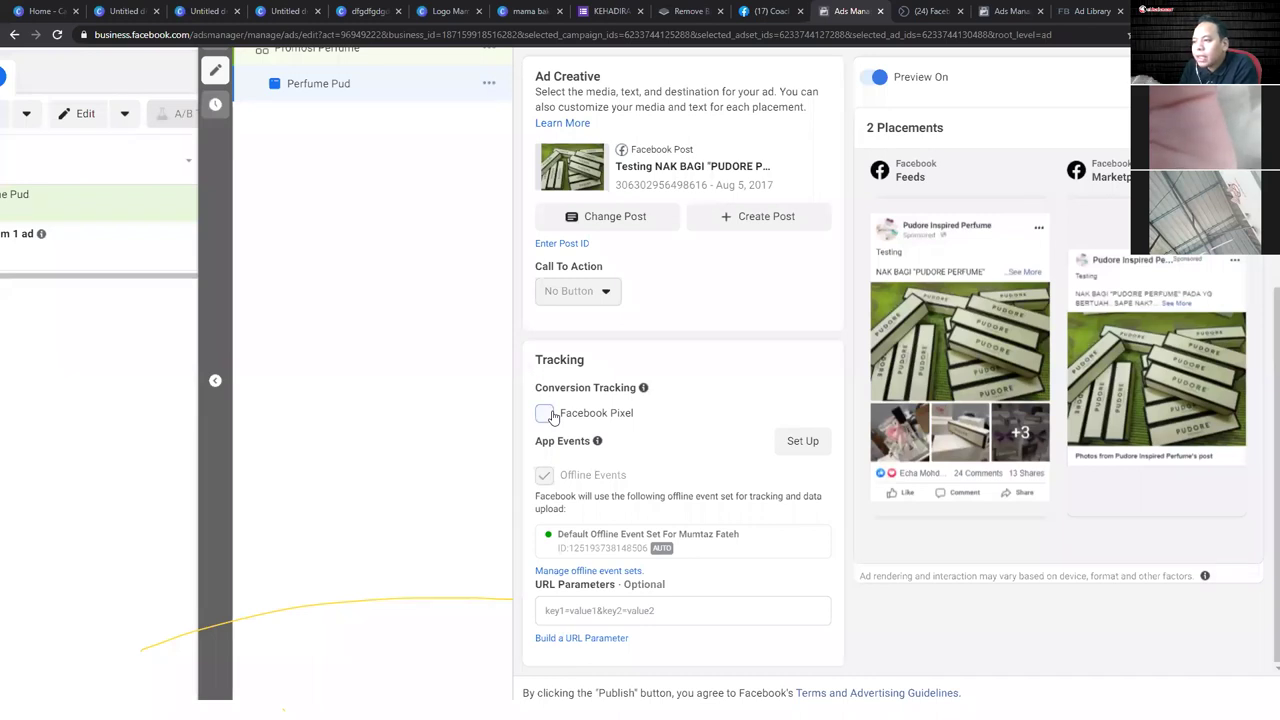
pyautogui.click(545, 414)
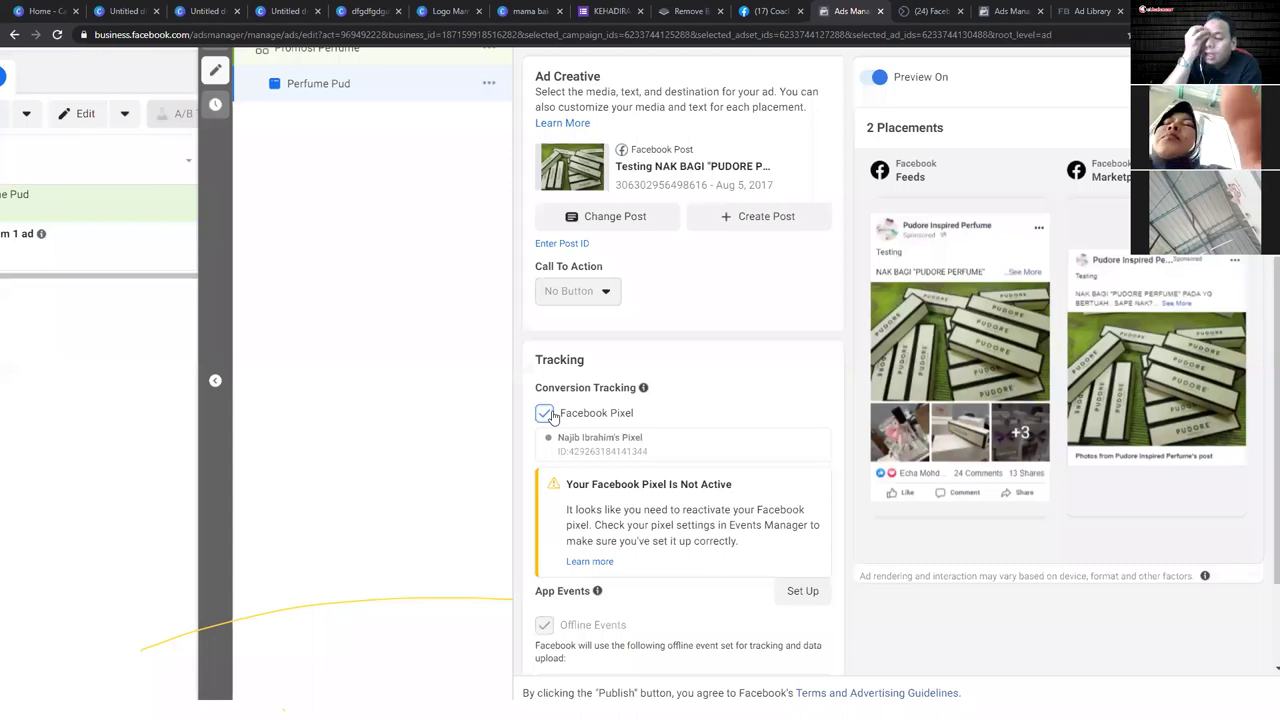
pyautogui.click(545, 414)
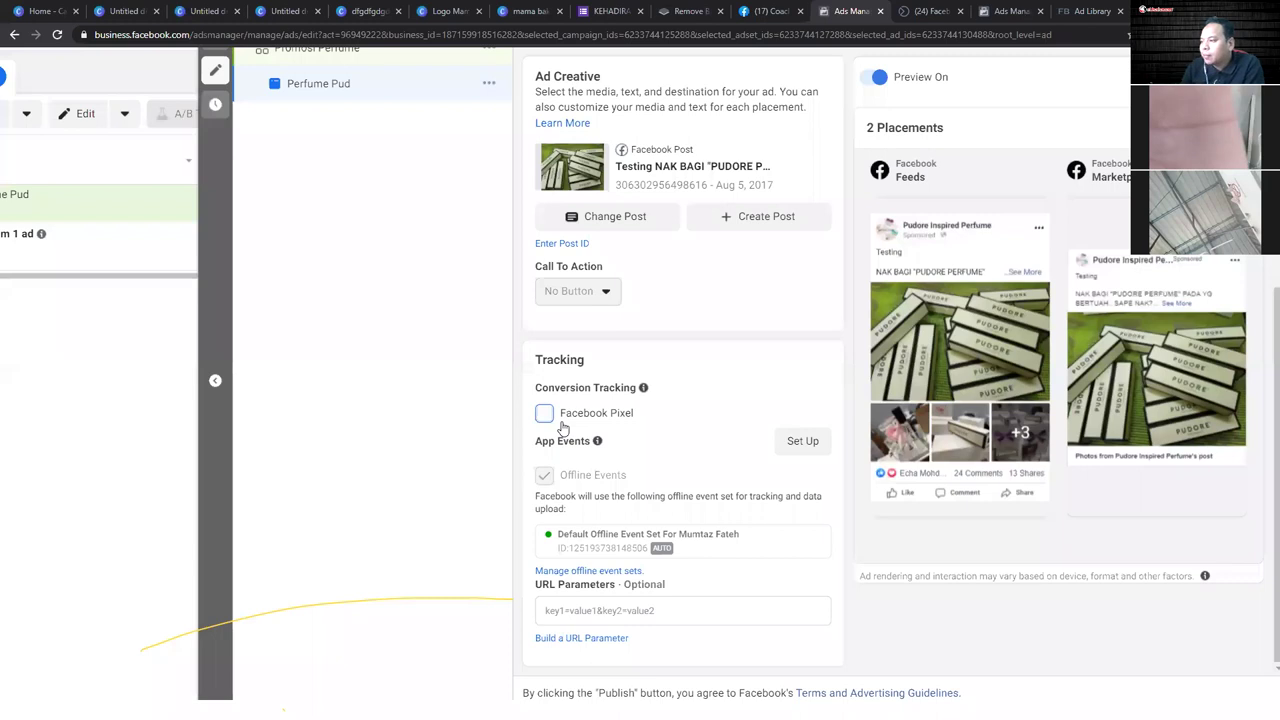
# - Review the ad's settings, publish the Promosi November 2020 campaign with its ad set and ad, and check the publishing details
pyautogui.scroll(2, 665, 405)
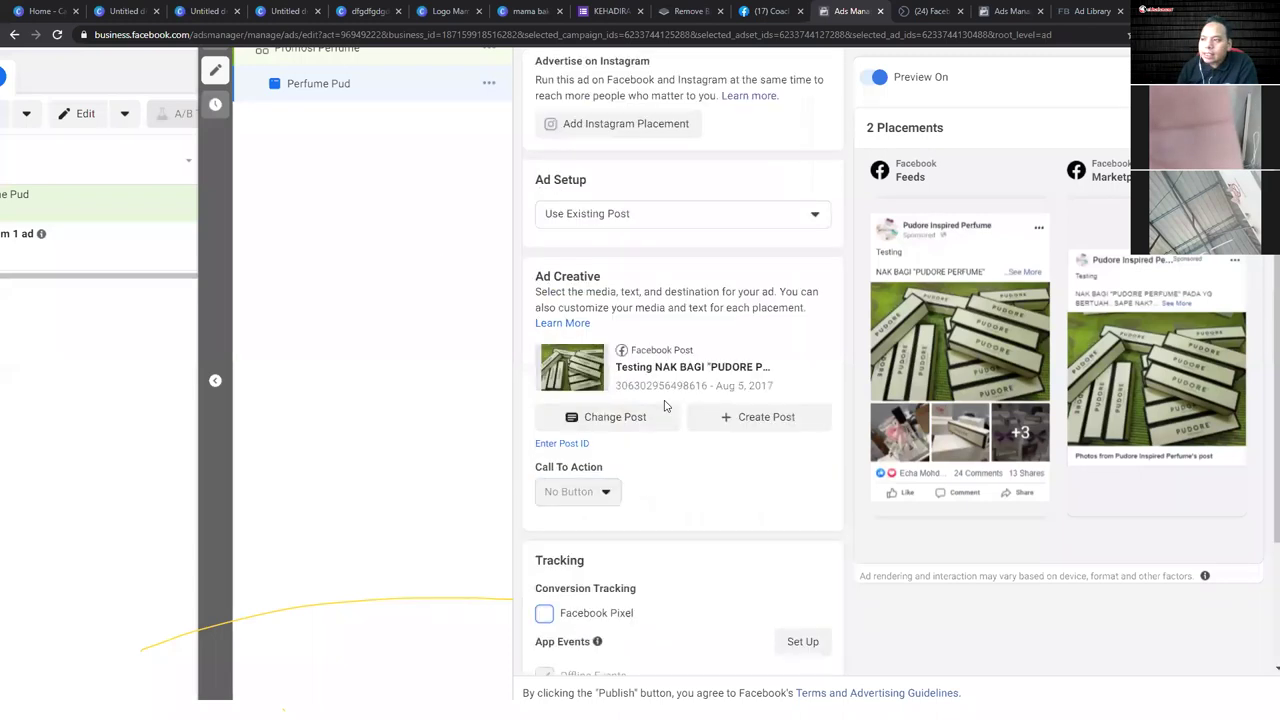
pyautogui.scroll(2, 665, 405)
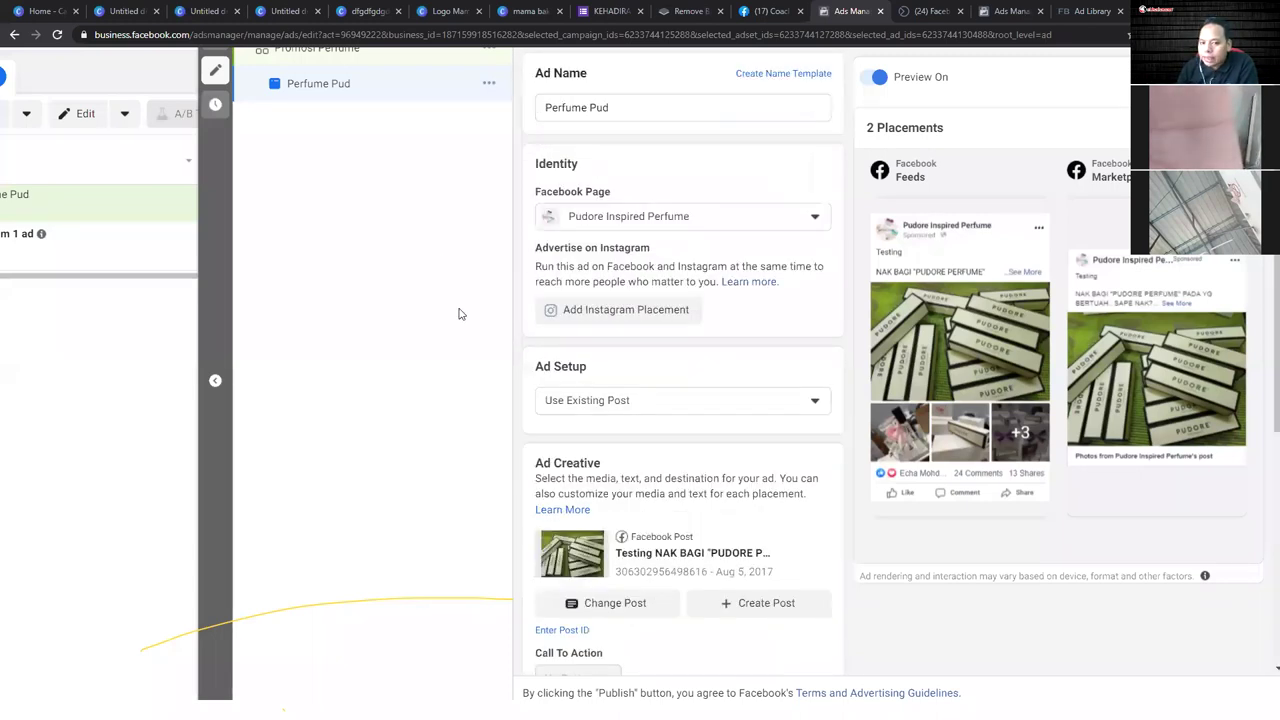
pyautogui.scroll(-1, 657, 374)
pyautogui.scroll(-2, 657, 374)
pyautogui.scroll(-1, 799, 500)
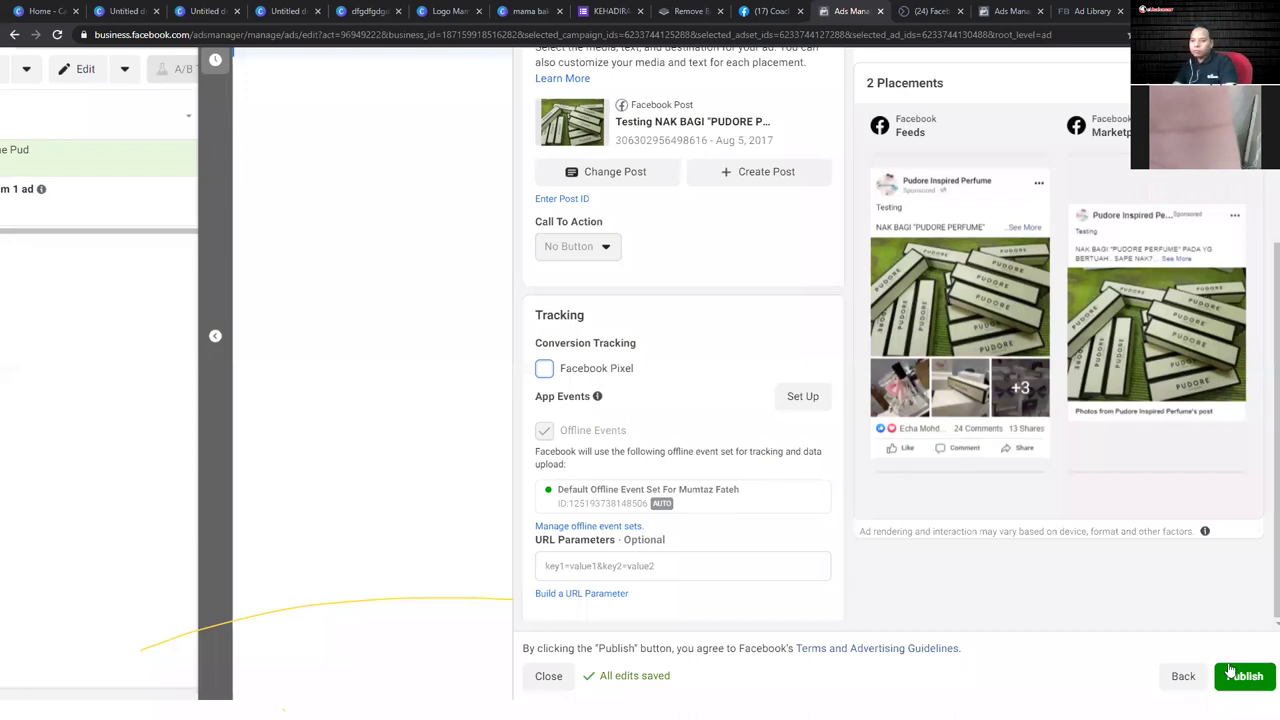
pyautogui.keyDown('ctrl'); pyautogui.scroll(6, 1240, 680); pyautogui.keyUp('ctrl')
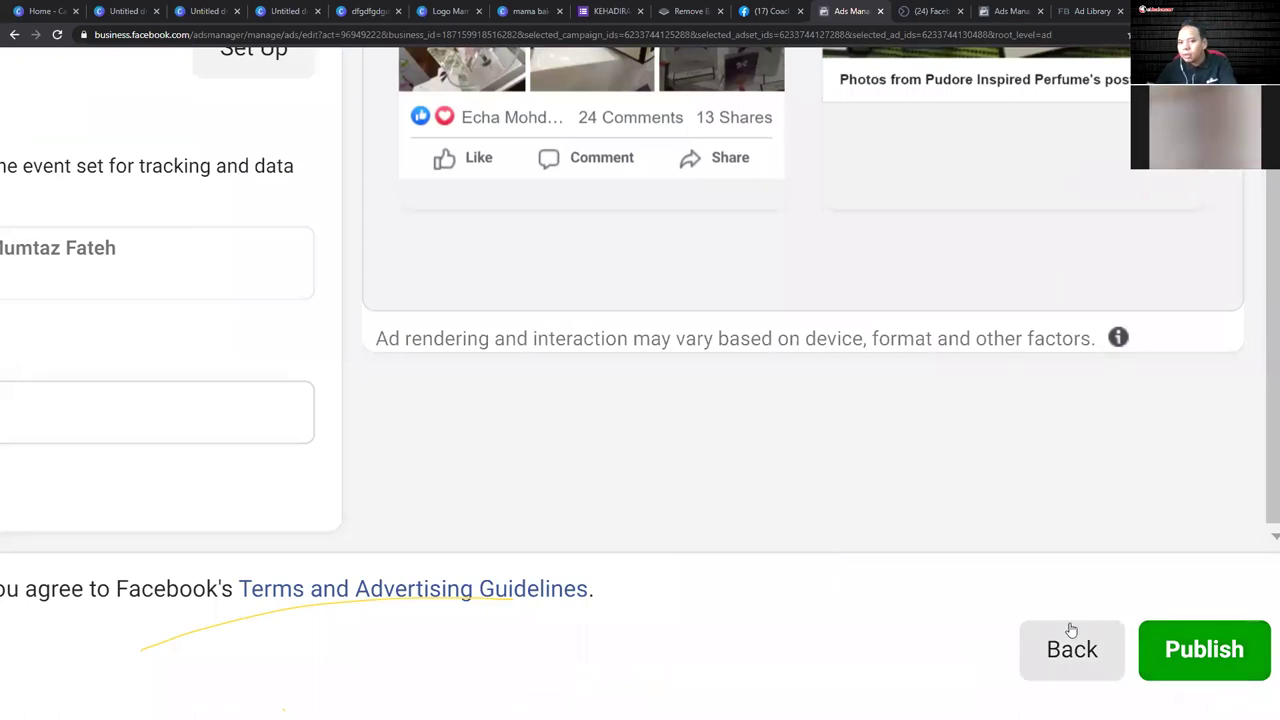
pyautogui.hotkey('ctrl', '0')
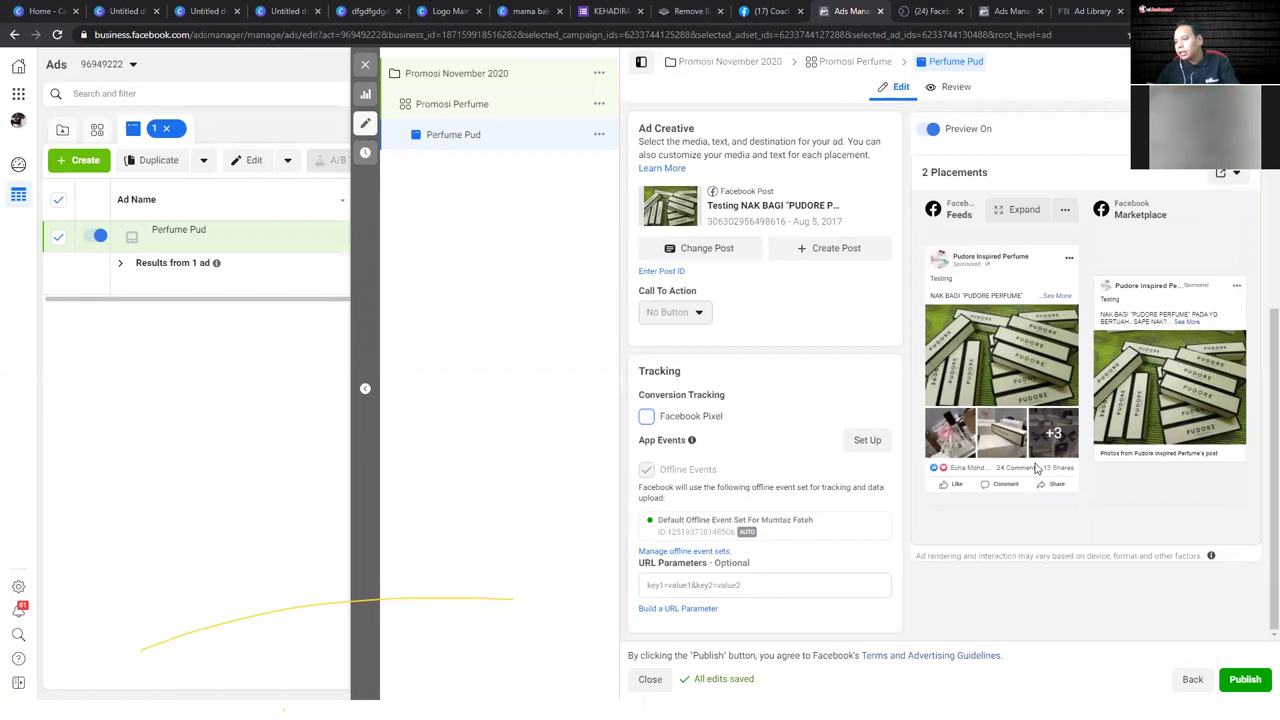
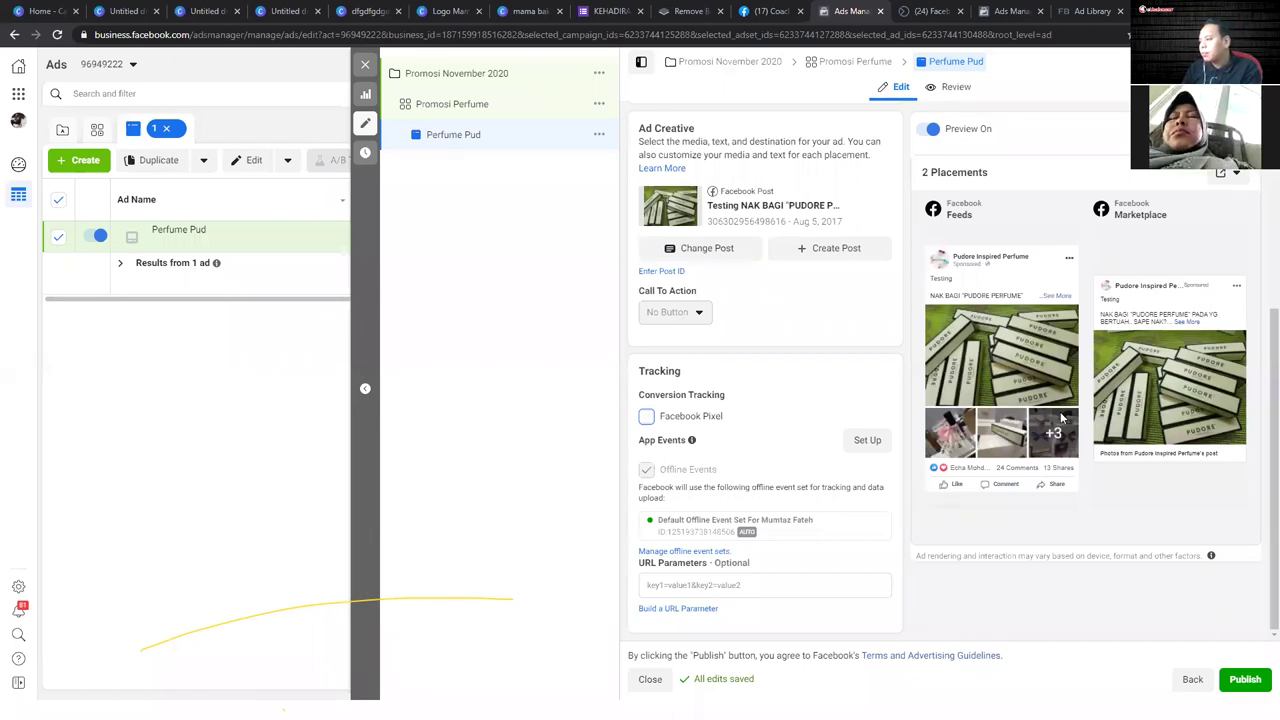
pyautogui.click(1246, 680)
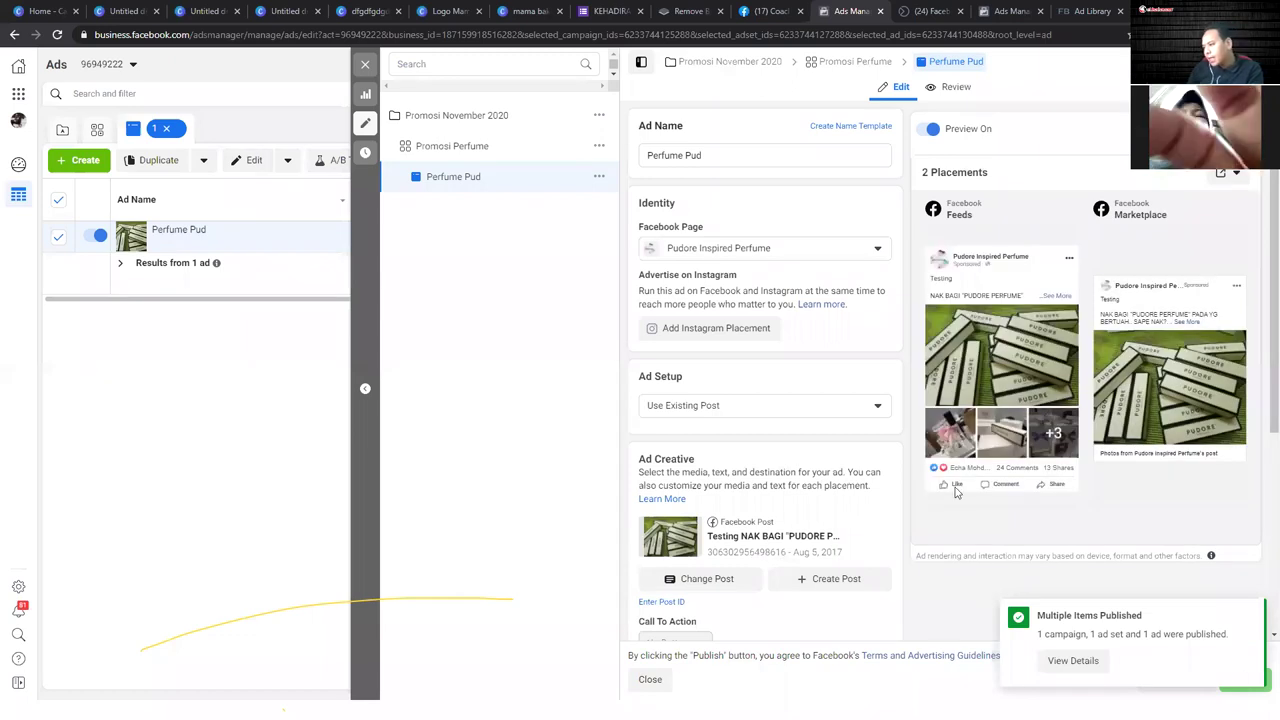
pyautogui.click(1073, 662)
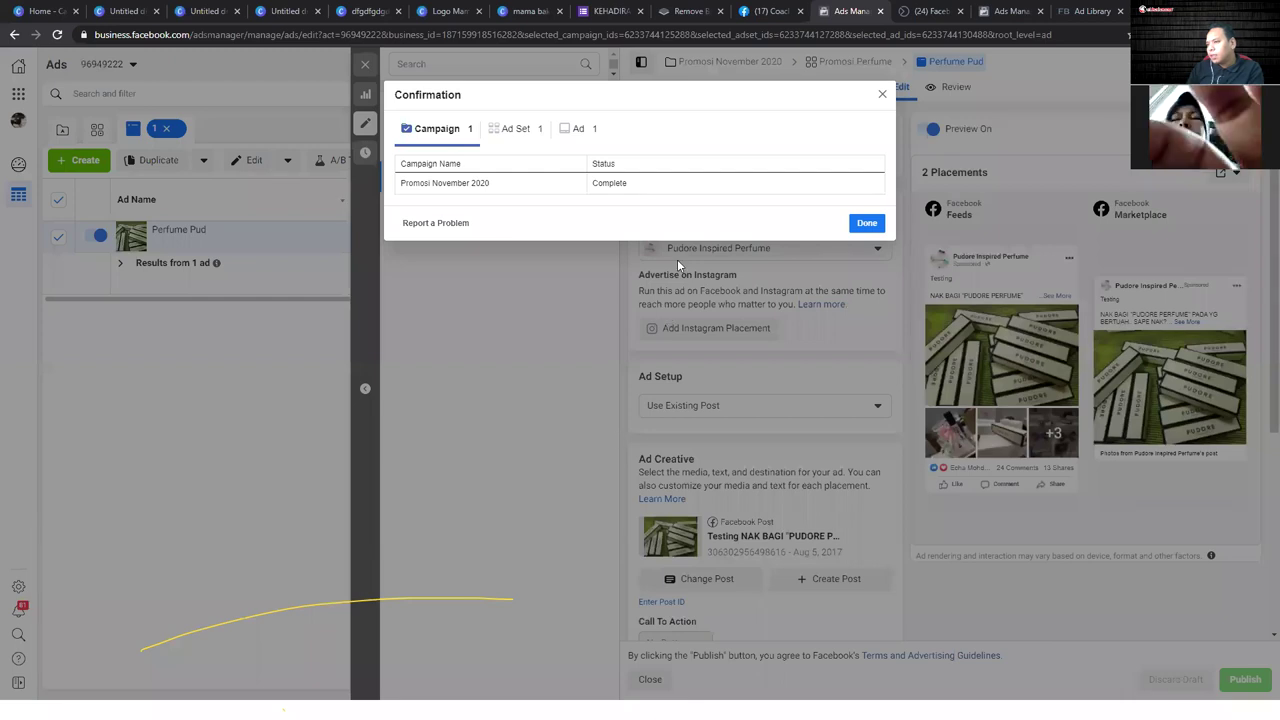
pyautogui.click(866, 224)
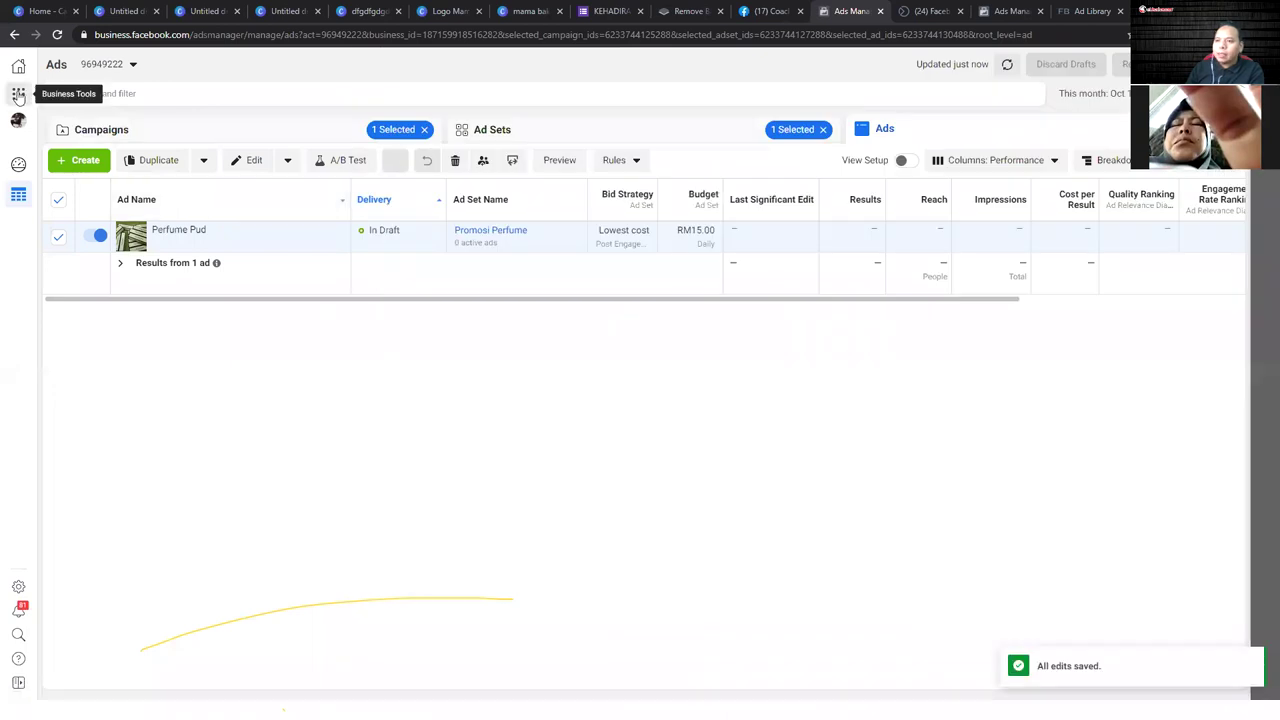
# - Return to the Ads Manager campaign list and open the Promosi November 2020 campaign to see its ad sets
pyautogui.click(18, 93)
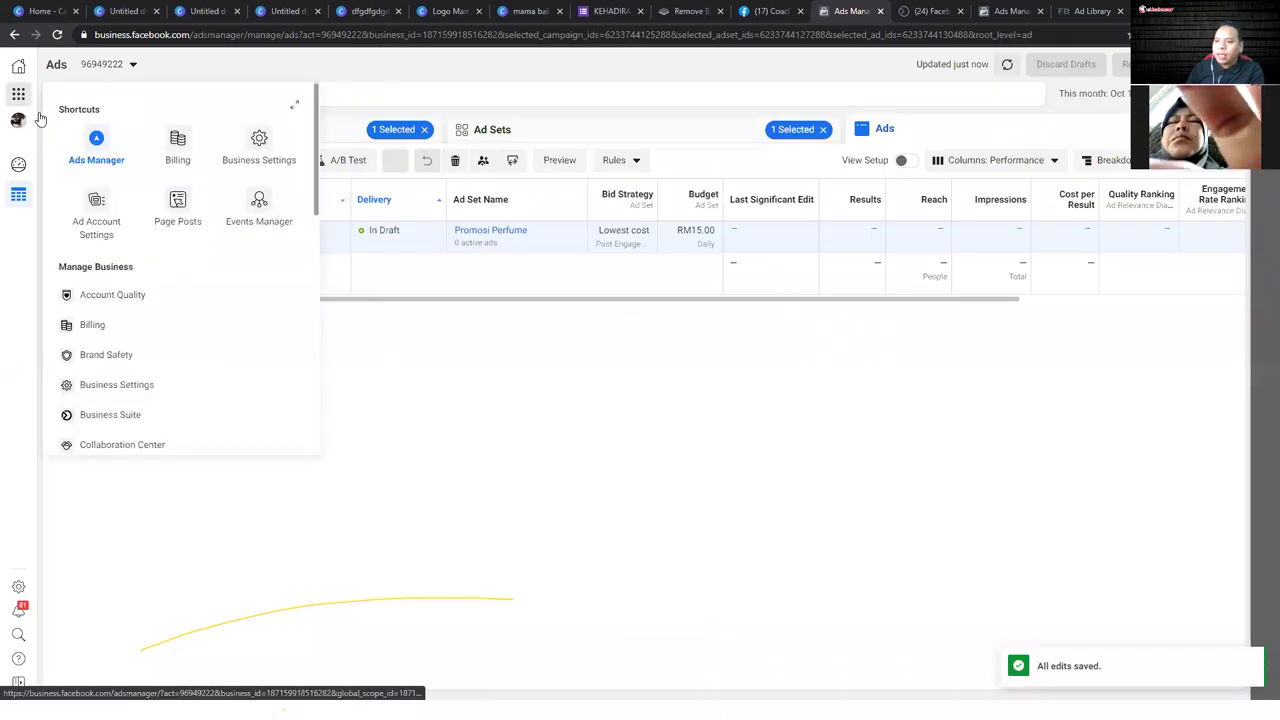
pyautogui.click(104, 146)
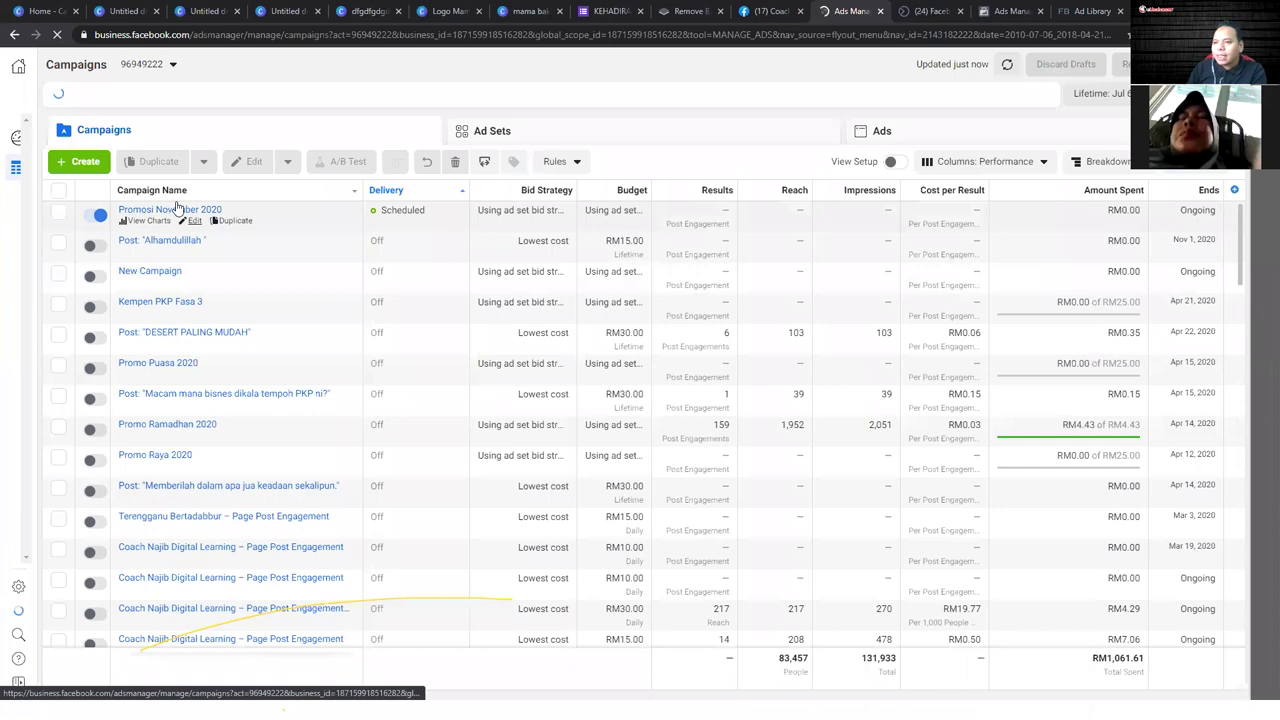
pyautogui.click(175, 216)
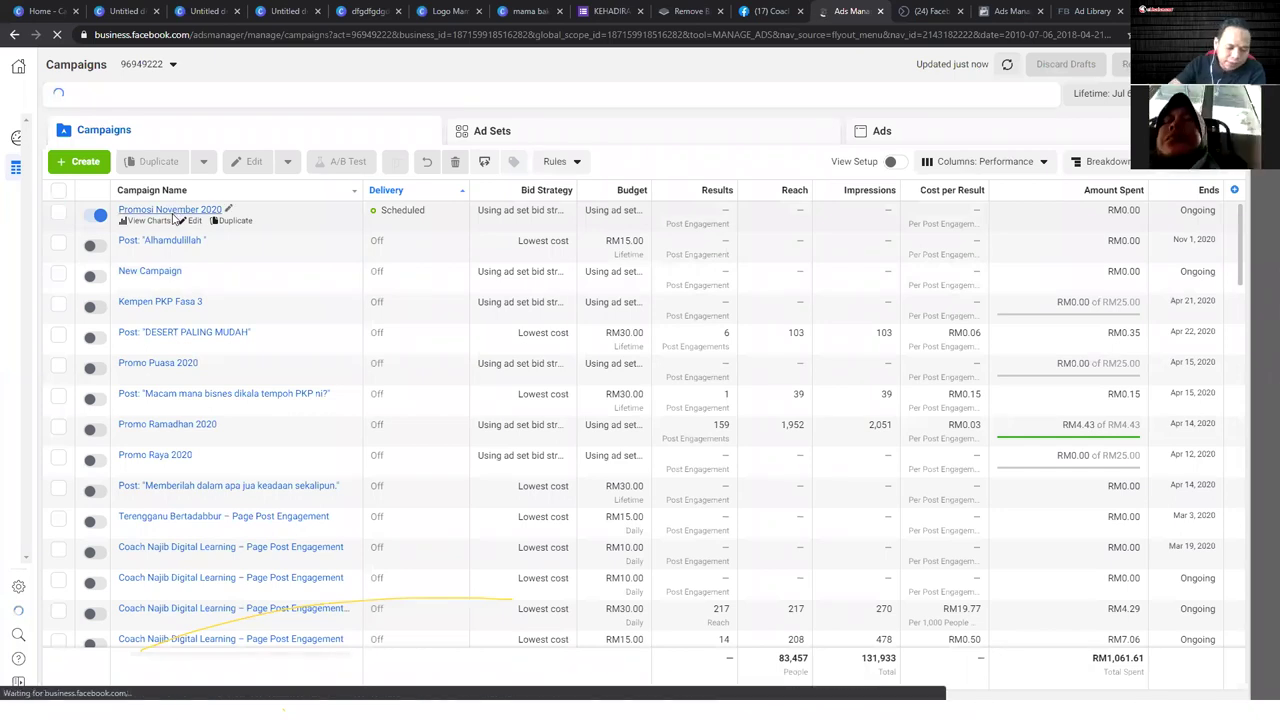
pyautogui.scroll(5, 173, 218)
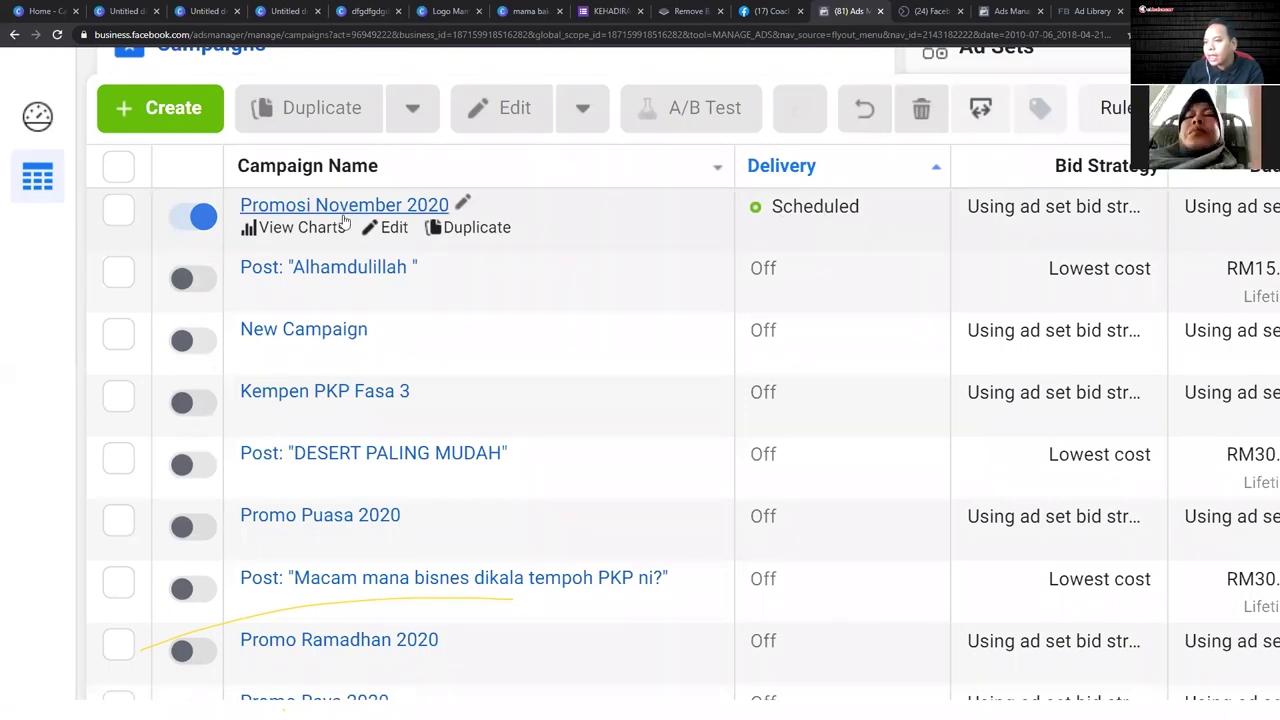
pyautogui.click(356, 224)
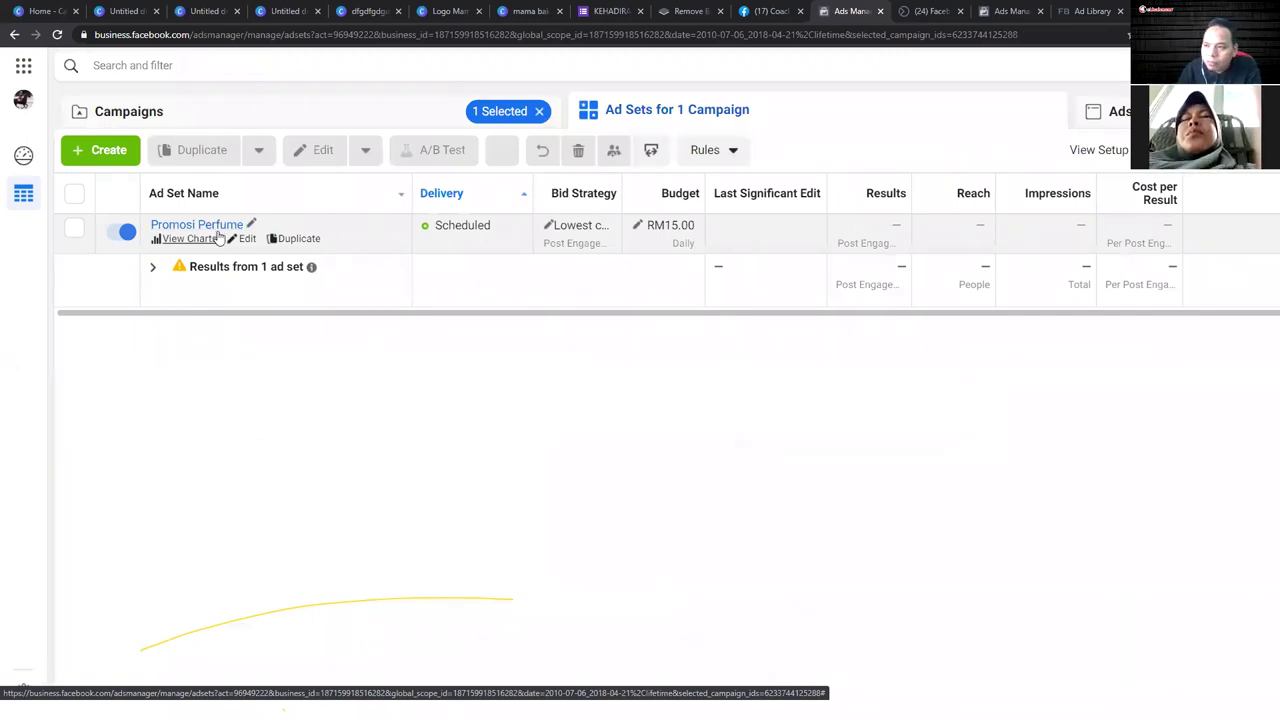
# - Check the delivery status of the ad inside the Promosi Perfume ad set, and go back to the ad set list
pyautogui.click(224, 228)
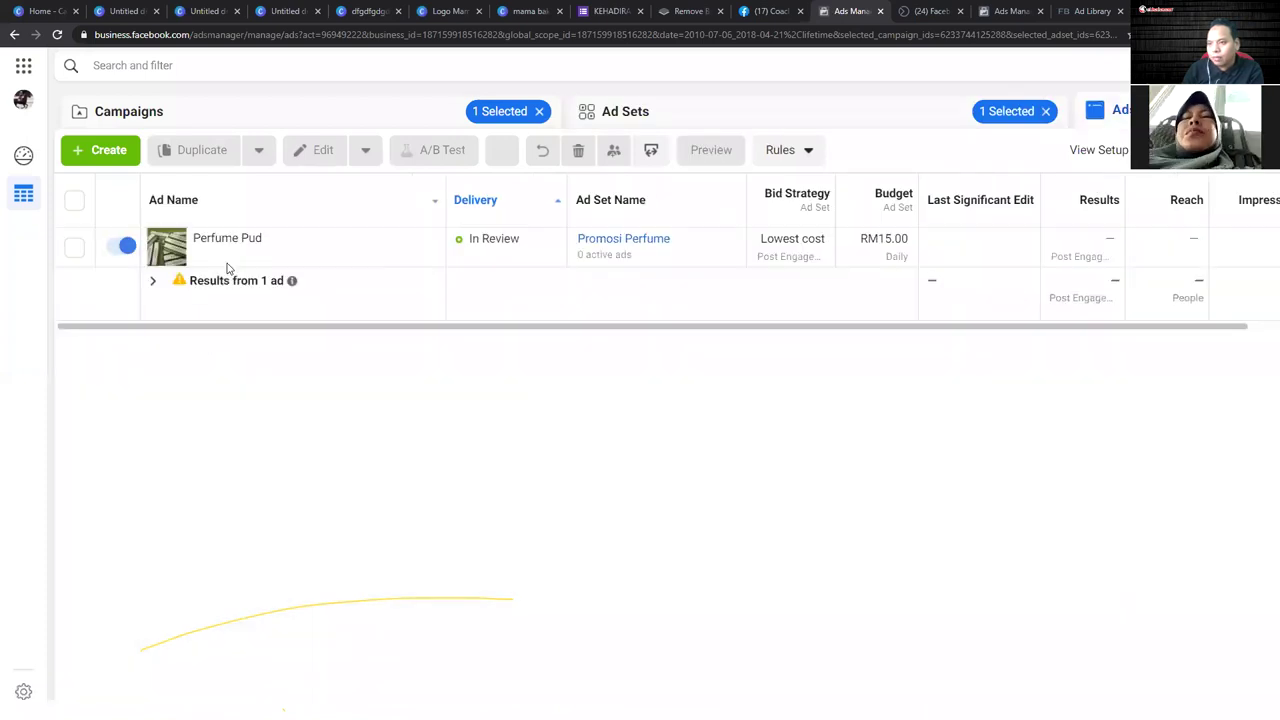
pyautogui.moveTo(229, 262)
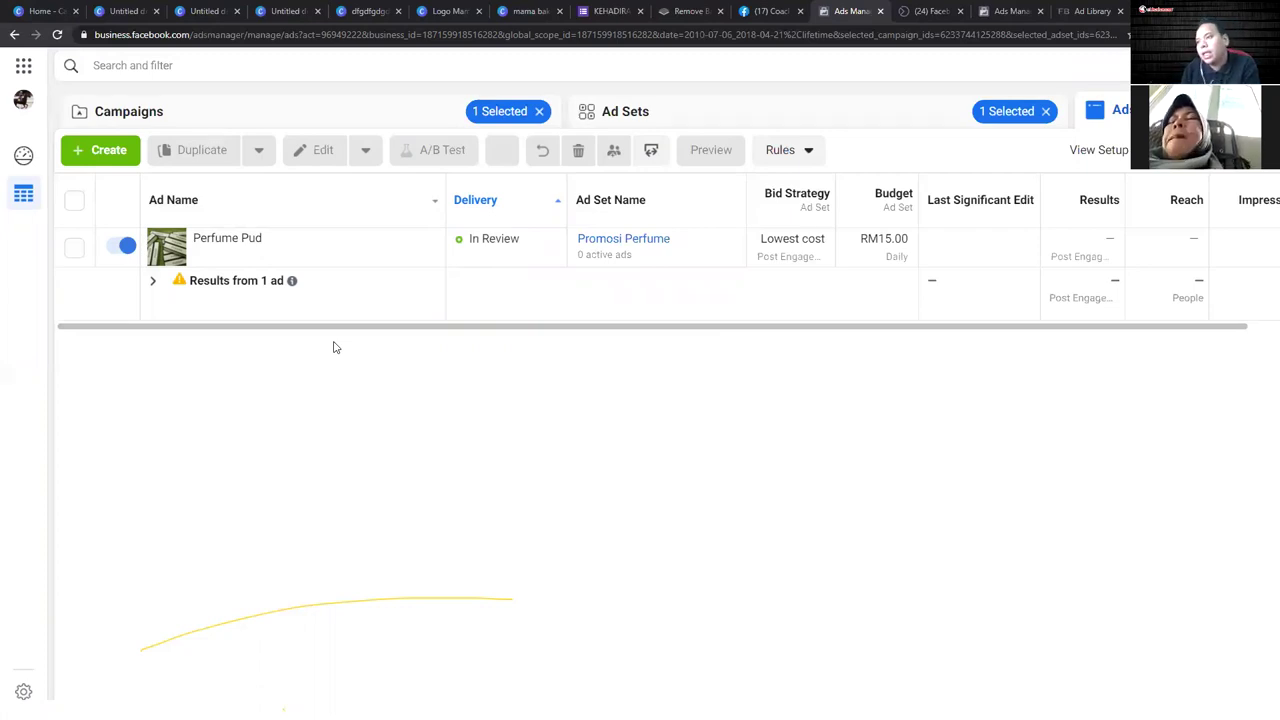
pyautogui.click(645, 120)
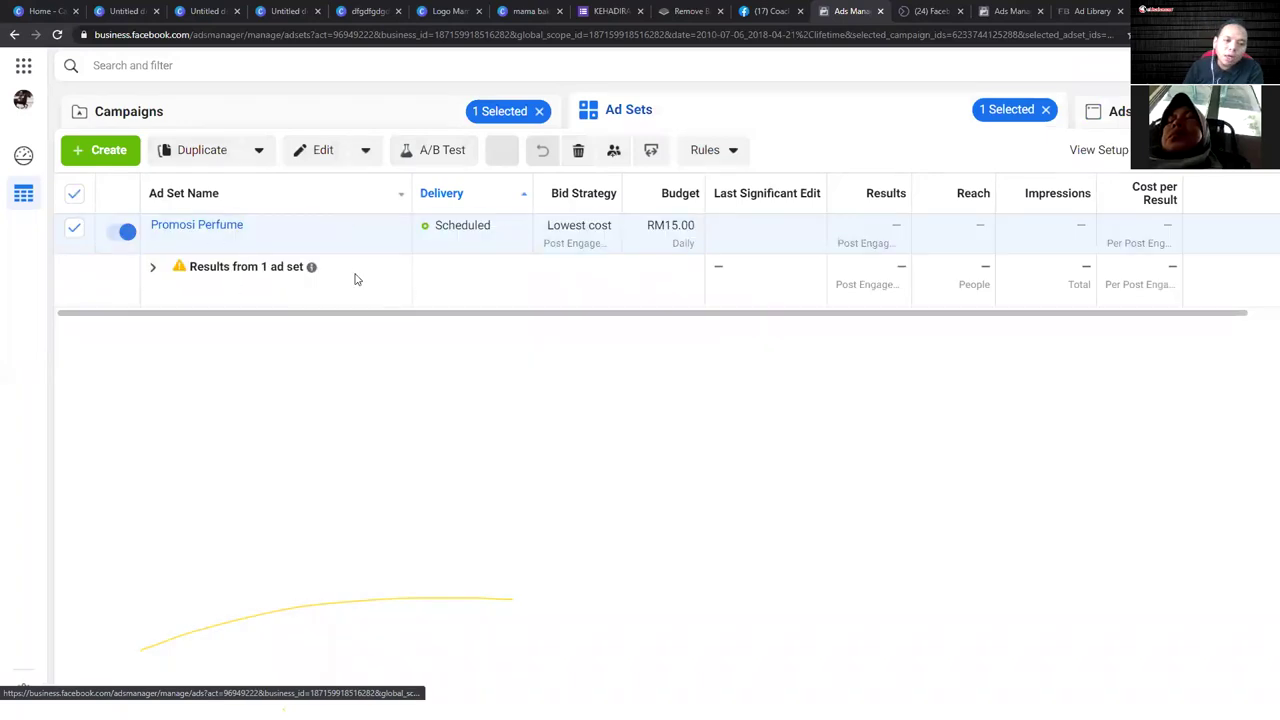
# - Return to the campaign list, switch on the Post: "Alhamdulillah" campaign, and check its delivery status
pyautogui.click(268, 126)
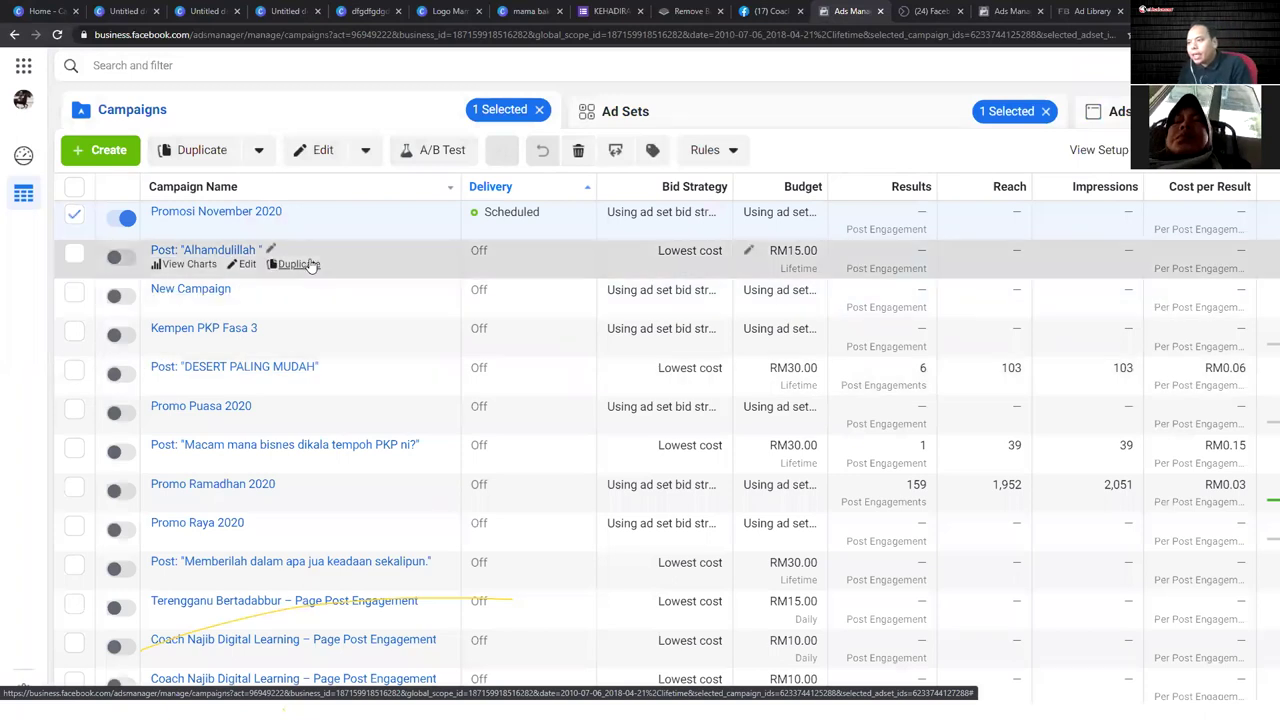
pyautogui.click(125, 263)
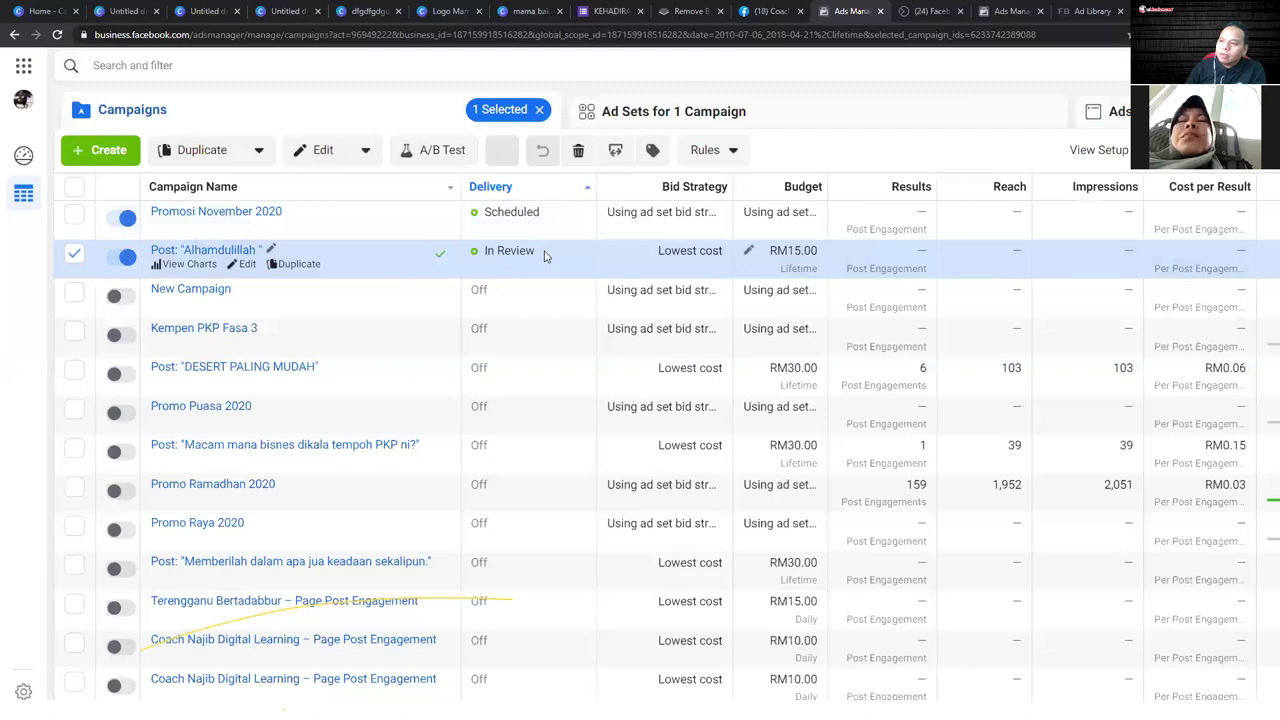
pyautogui.moveTo(545, 257); pyautogui.dragTo(484, 251)
pyautogui.click(545, 257)
pyautogui.click(500, 252)
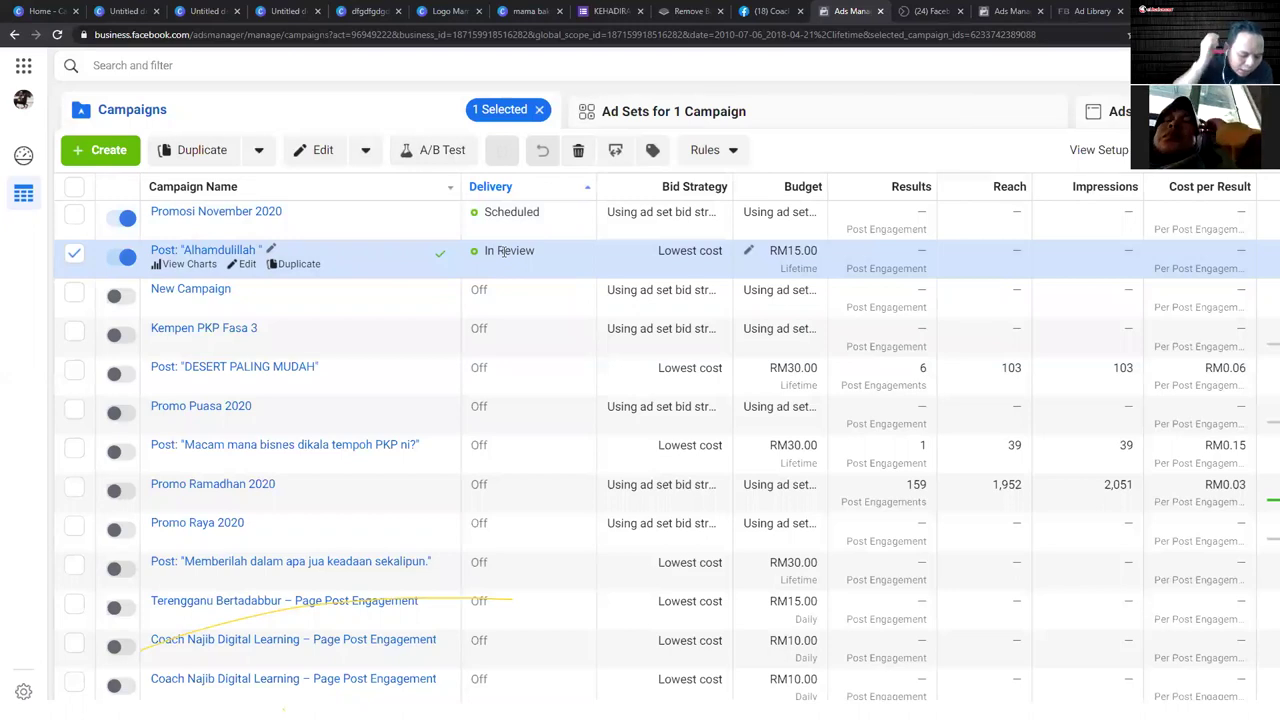
# - Try switching on the Kempen PKP Fasa 3 campaign, and look through the campaign list for the delivery statuses
pyautogui.scroll(5, 501, 251)
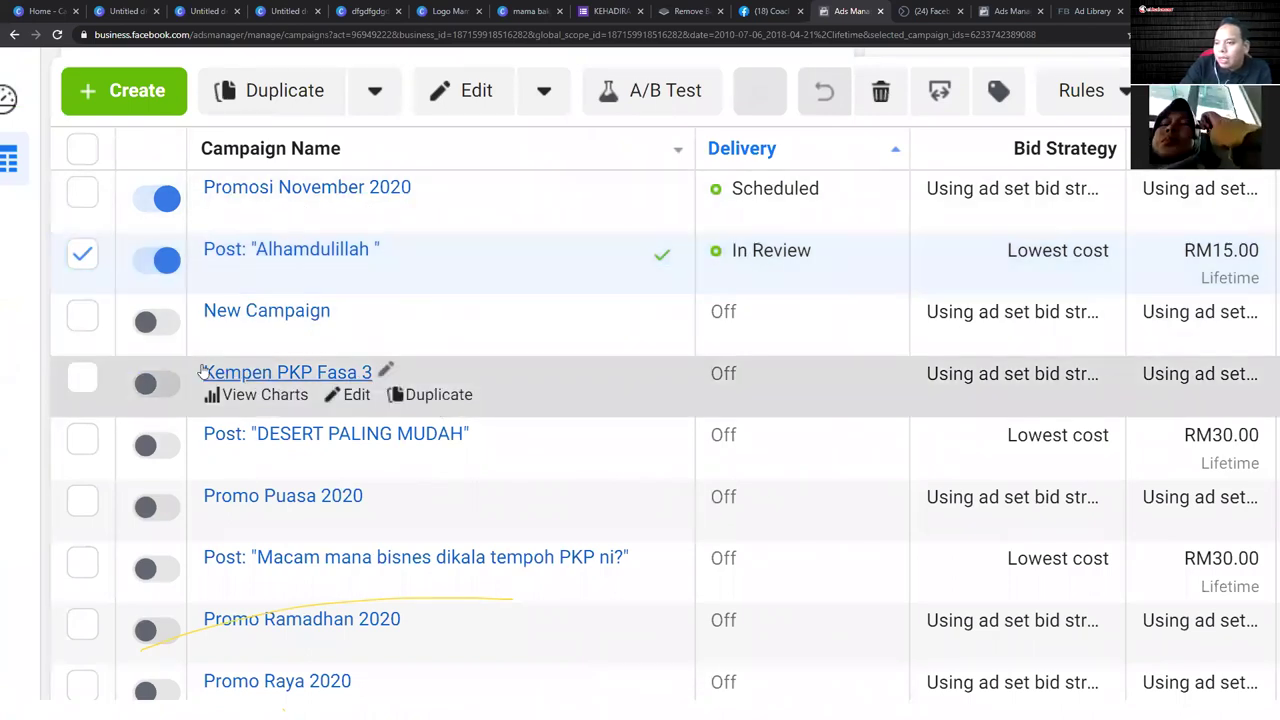
pyautogui.click(157, 396)
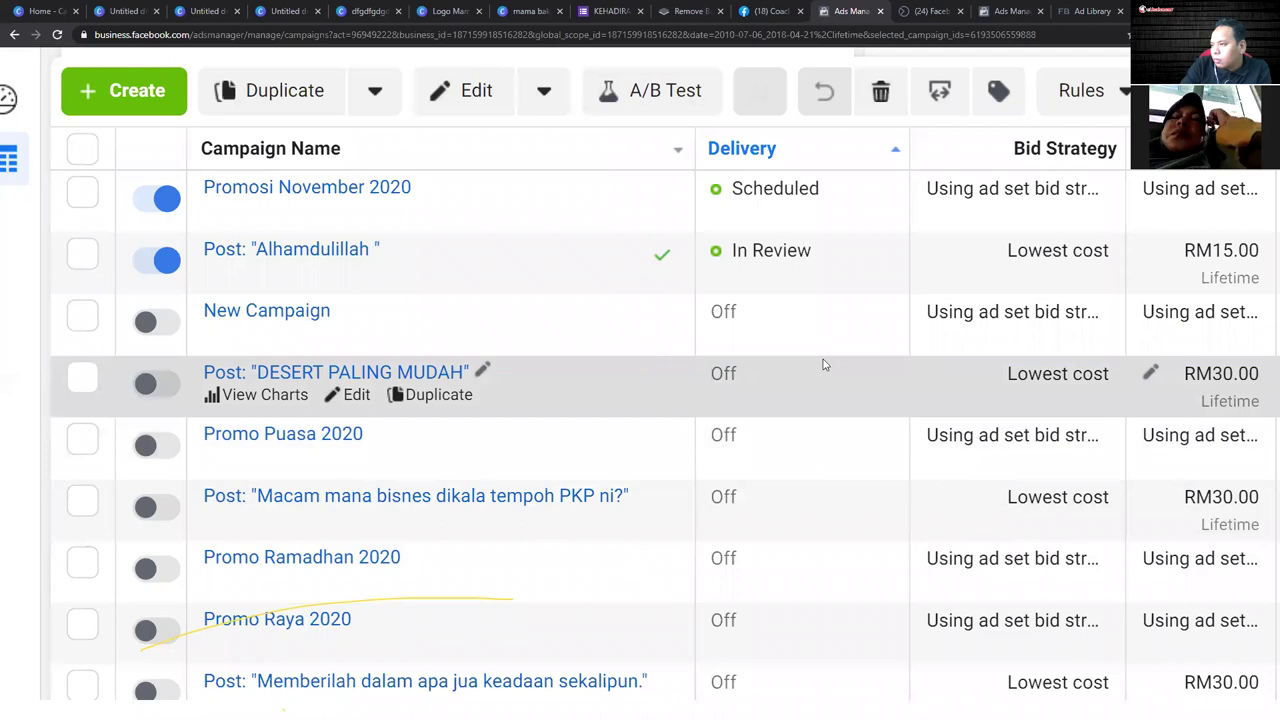
pyautogui.scroll(2, 503, 349)
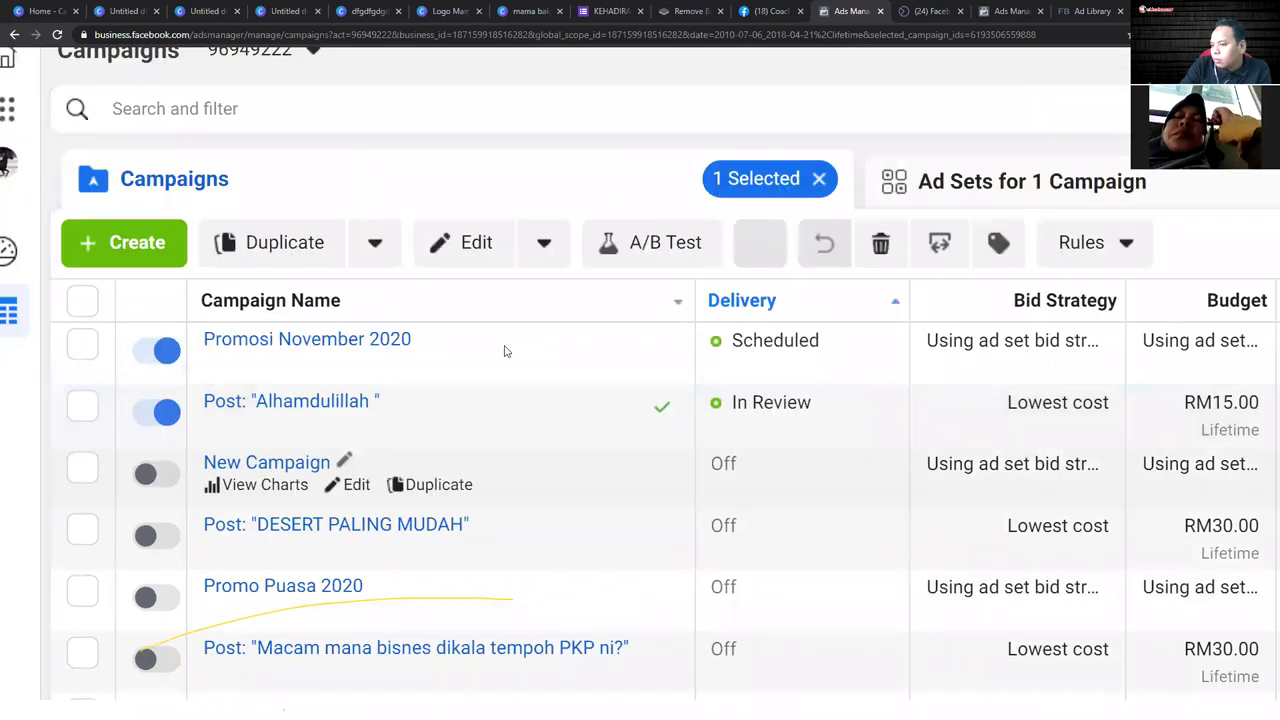
pyautogui.scroll(-5, 505, 351)
pyautogui.scroll(4, 505, 351)
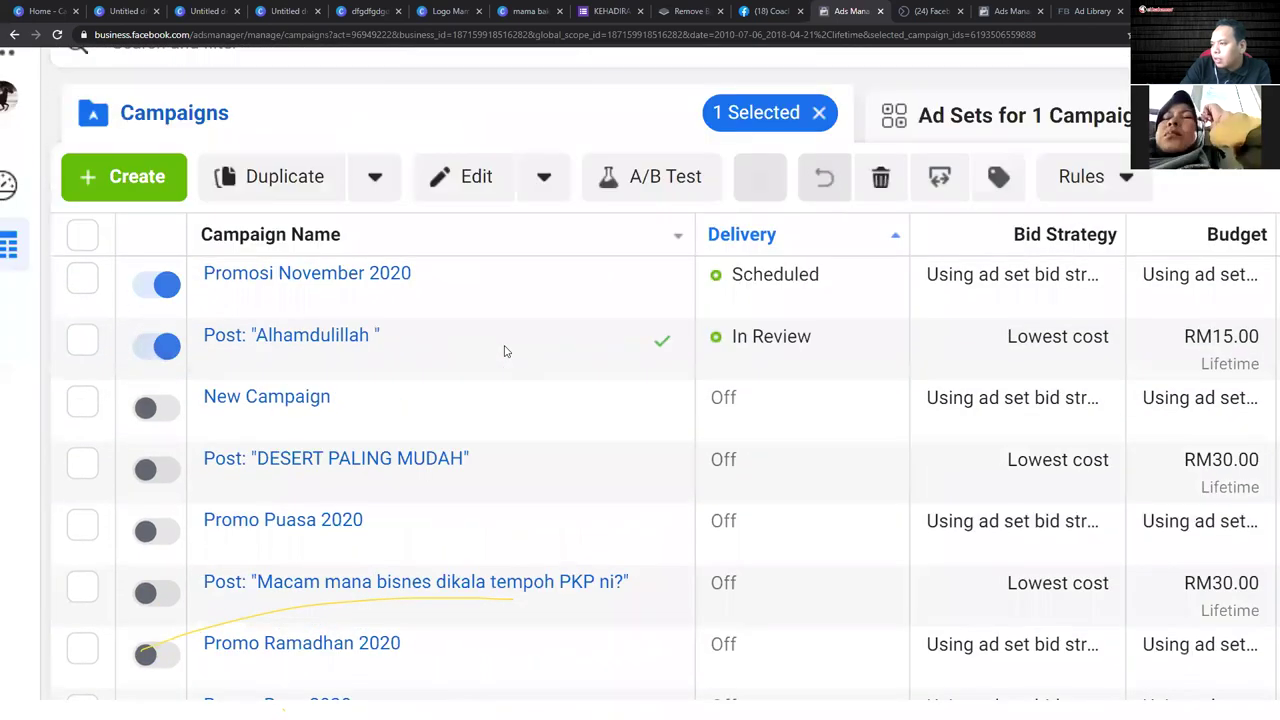
pyautogui.scroll(-3, 506, 349)
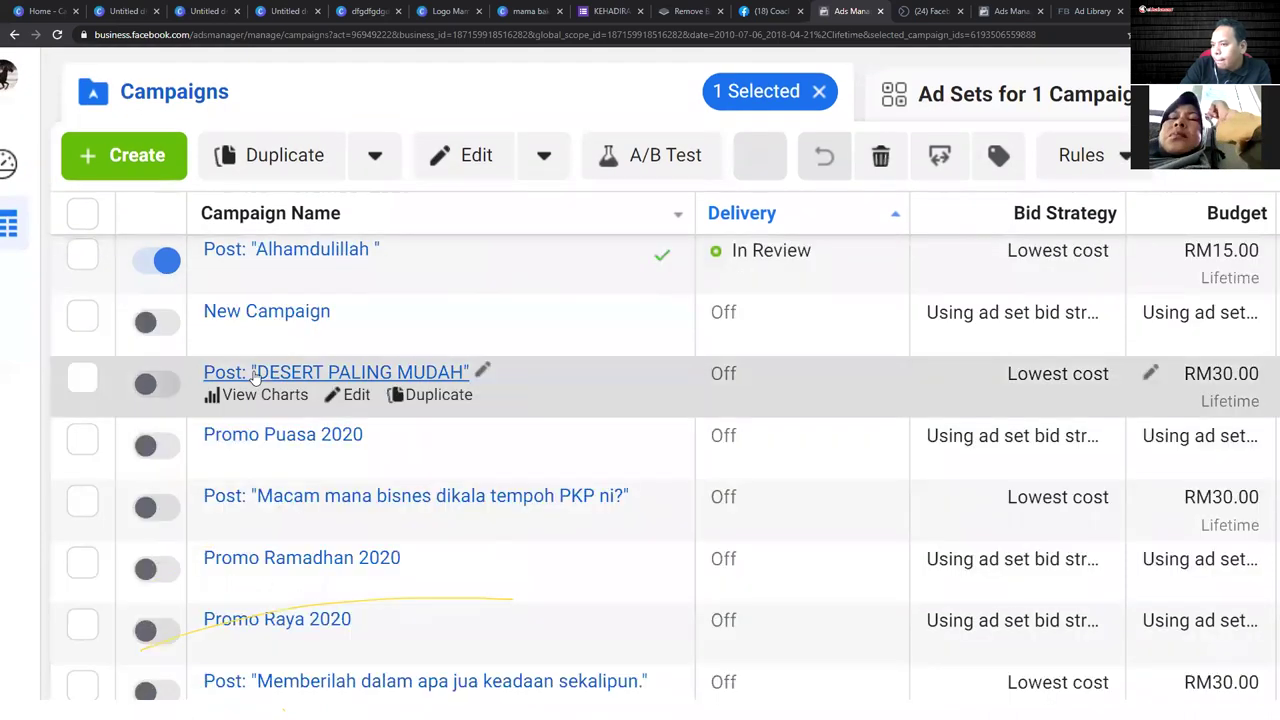
pyautogui.scroll(-2, 256, 405)
pyautogui.scroll(2, 258, 410)
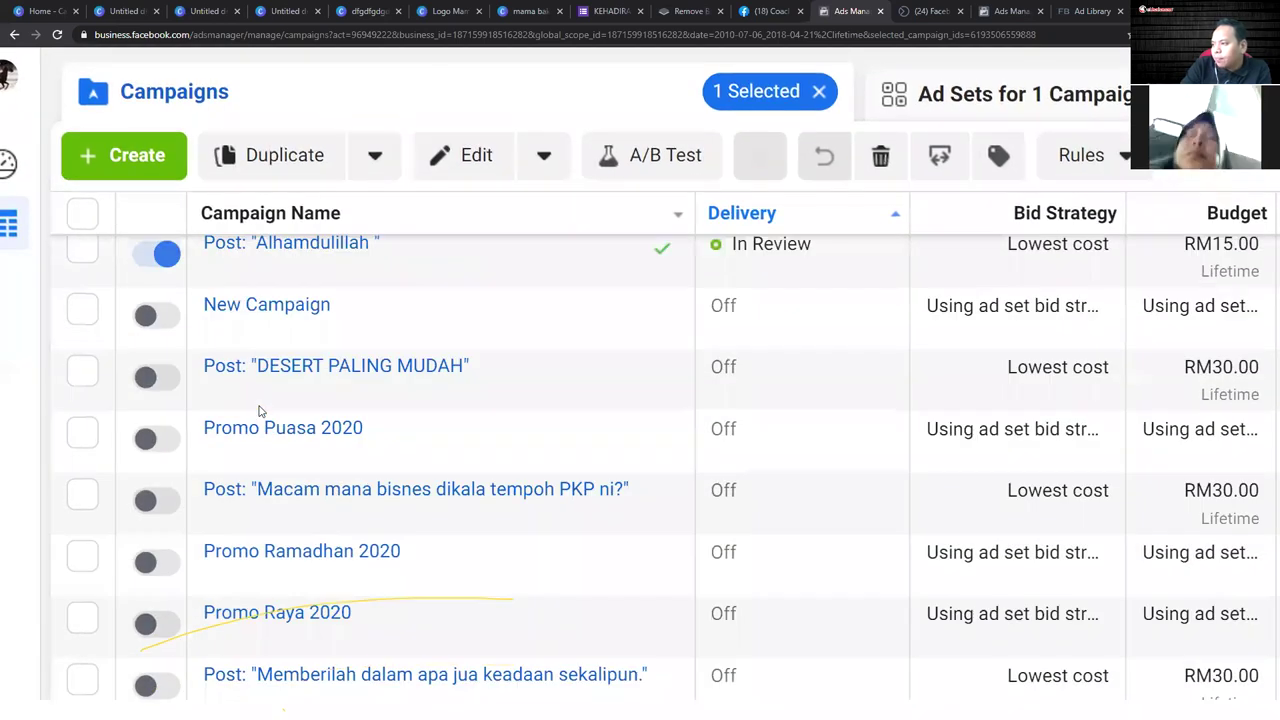
pyautogui.scroll(3, 258, 410)
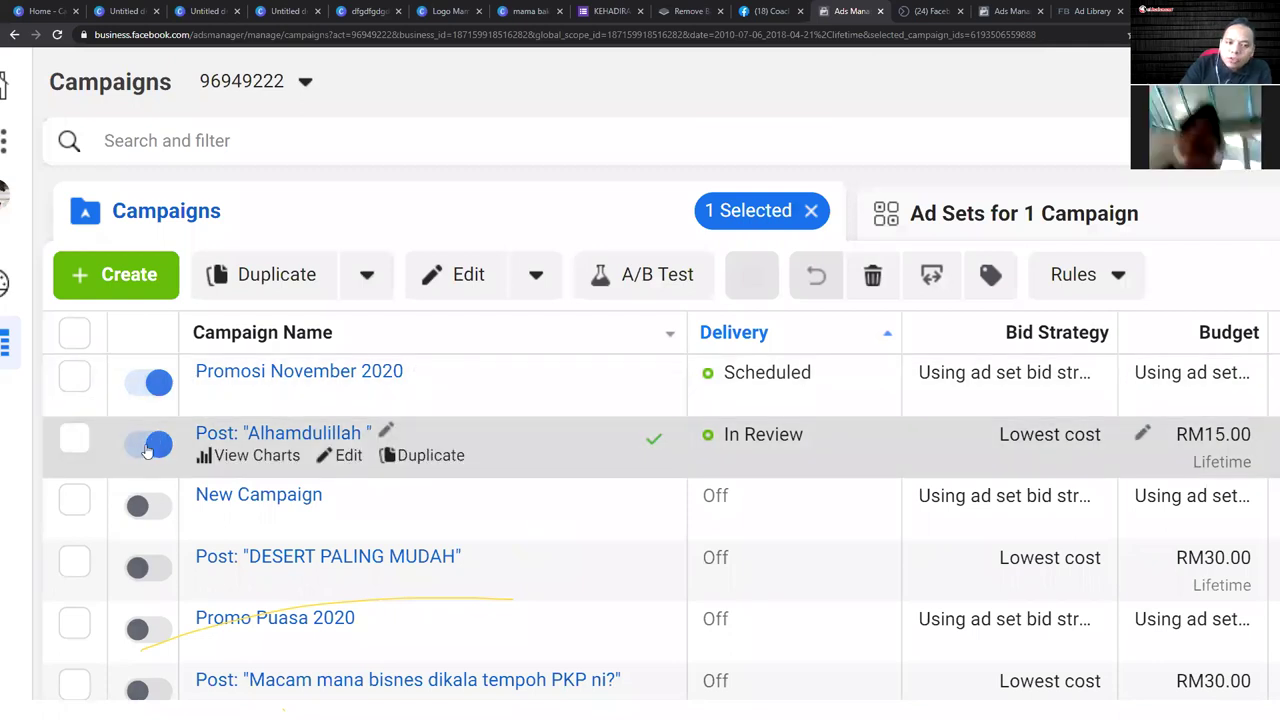
pyautogui.scroll(-2, 145, 450)
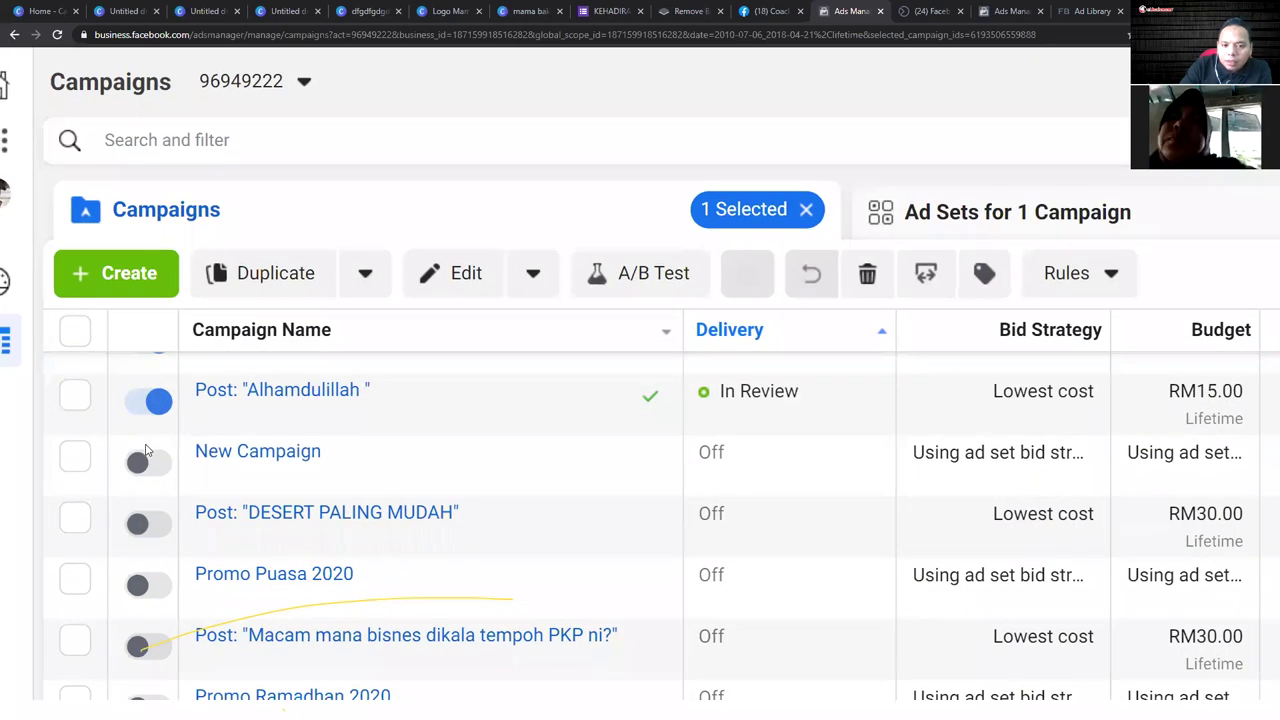
pyautogui.hotkey('ctrl', '-')
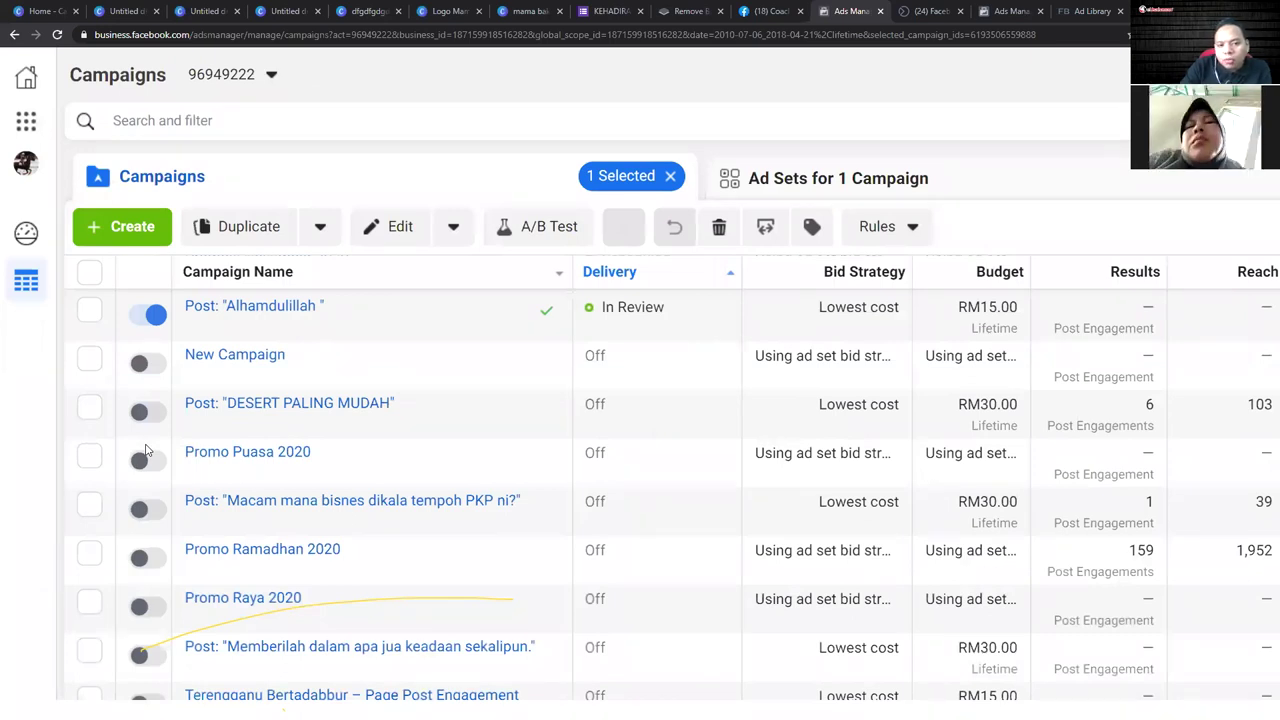
pyautogui.moveTo(145, 450)
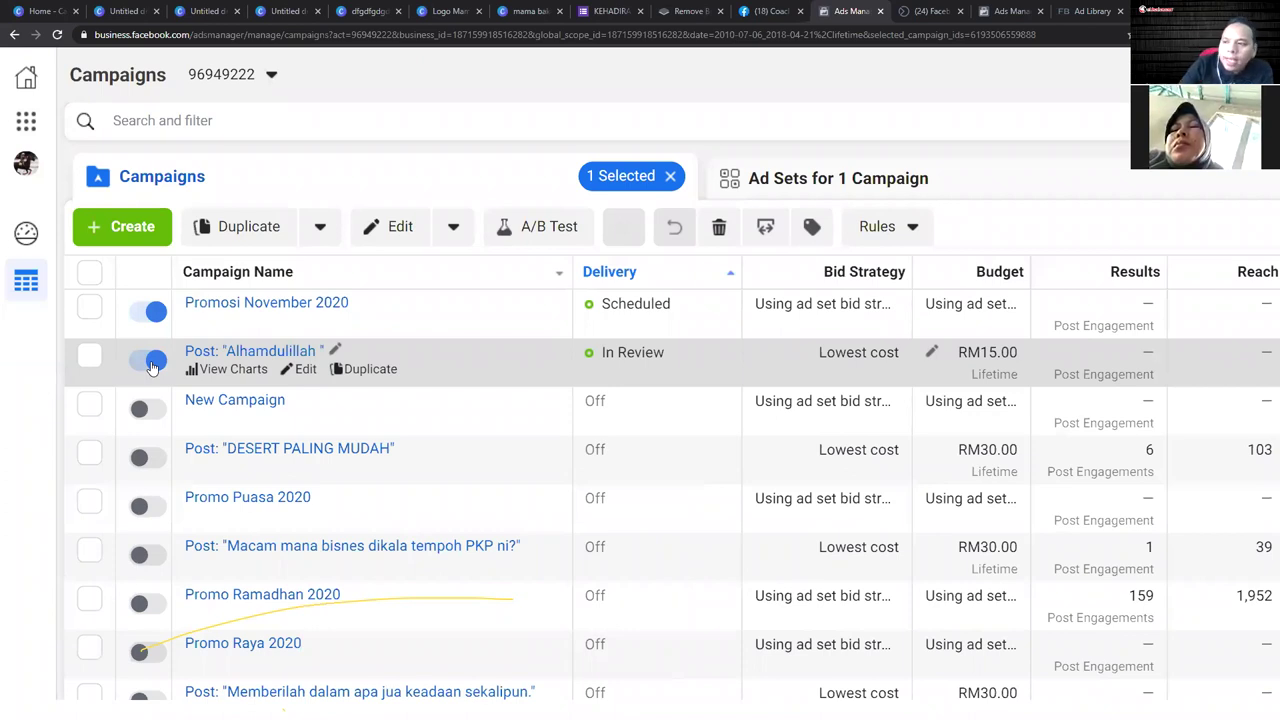
# - Switch off the Post: "Alhamdulillah" and Promosi November 2020 campaigns, check the latter's ad set delivery, and return to the campaign list
pyautogui.click(152, 366)
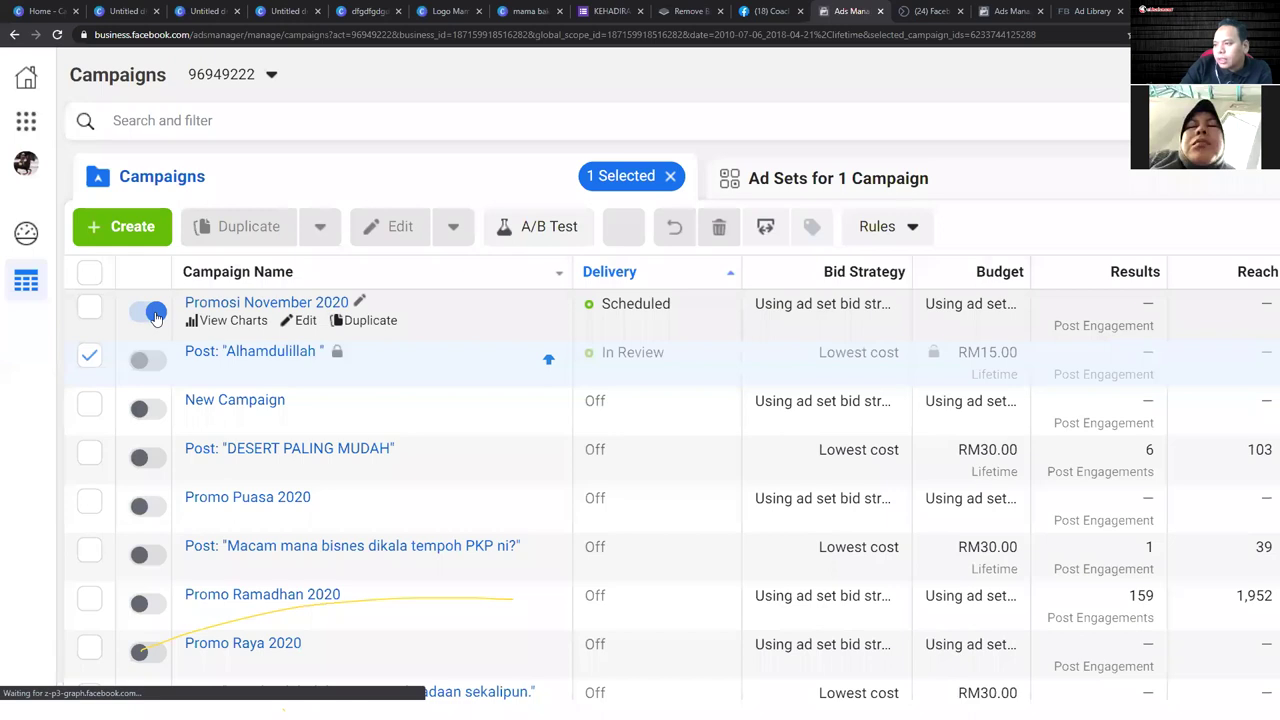
pyautogui.click(154, 314)
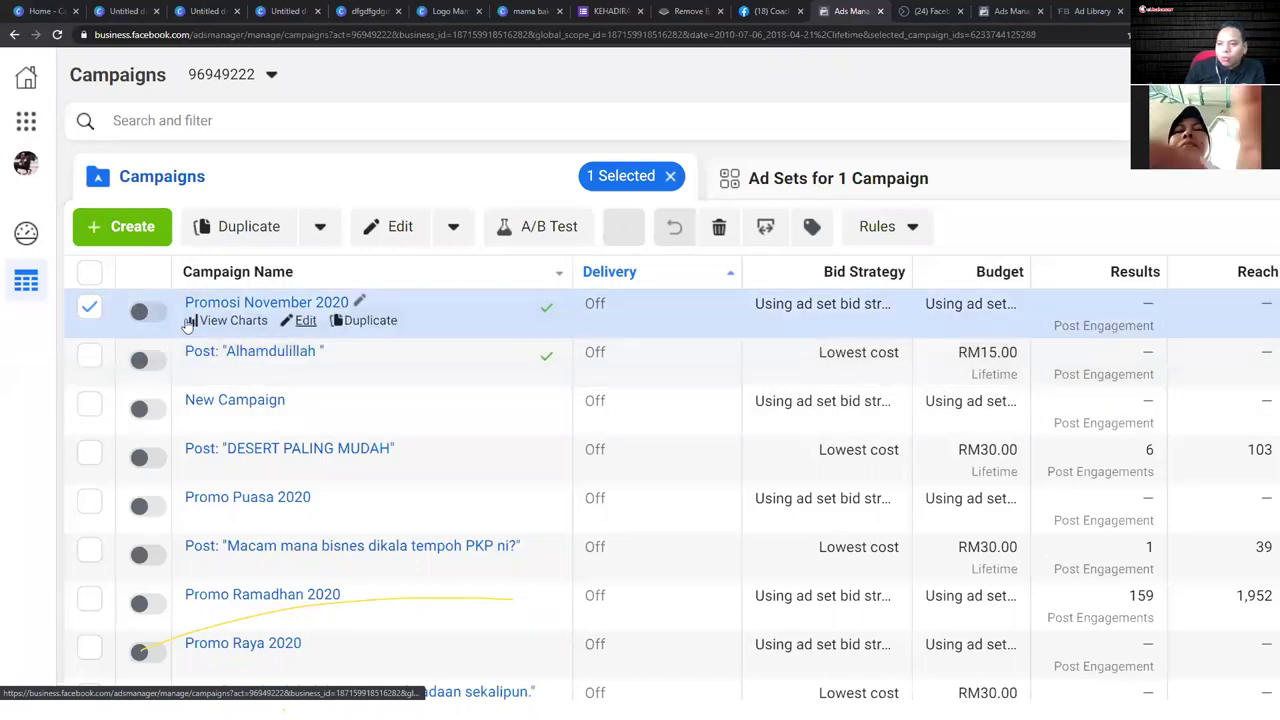
pyautogui.click(305, 305)
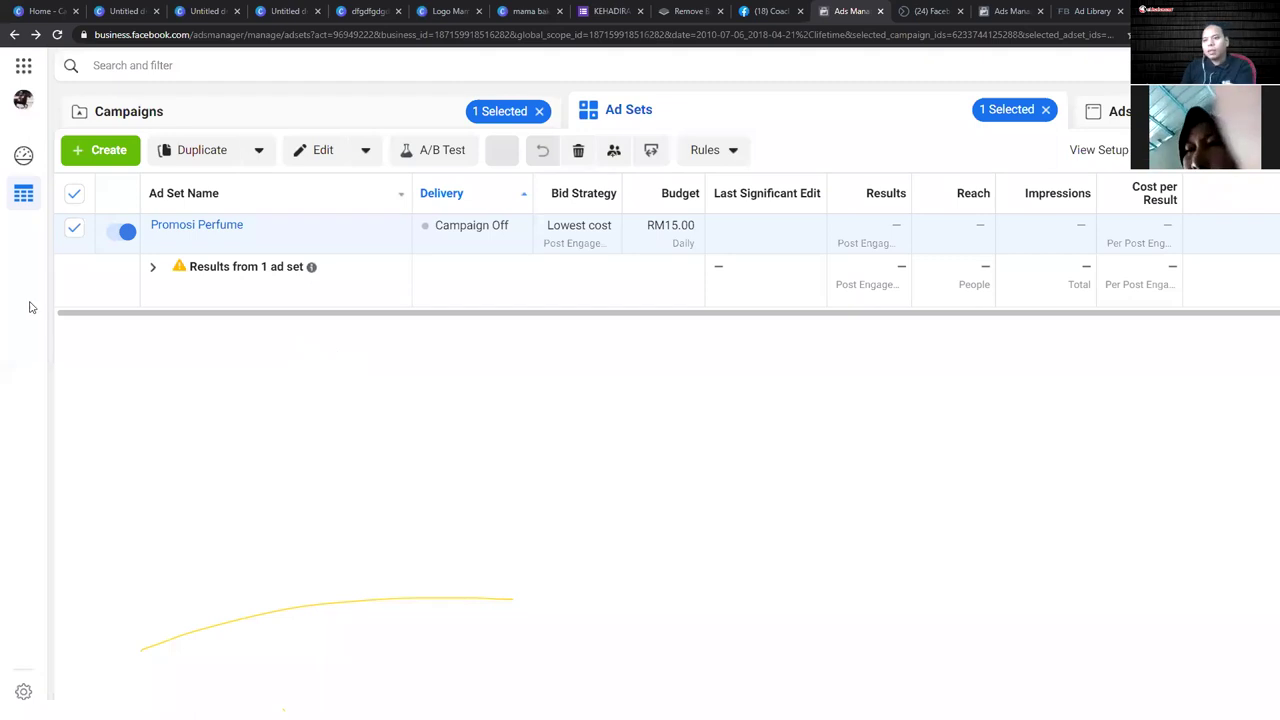
pyautogui.click(216, 117)
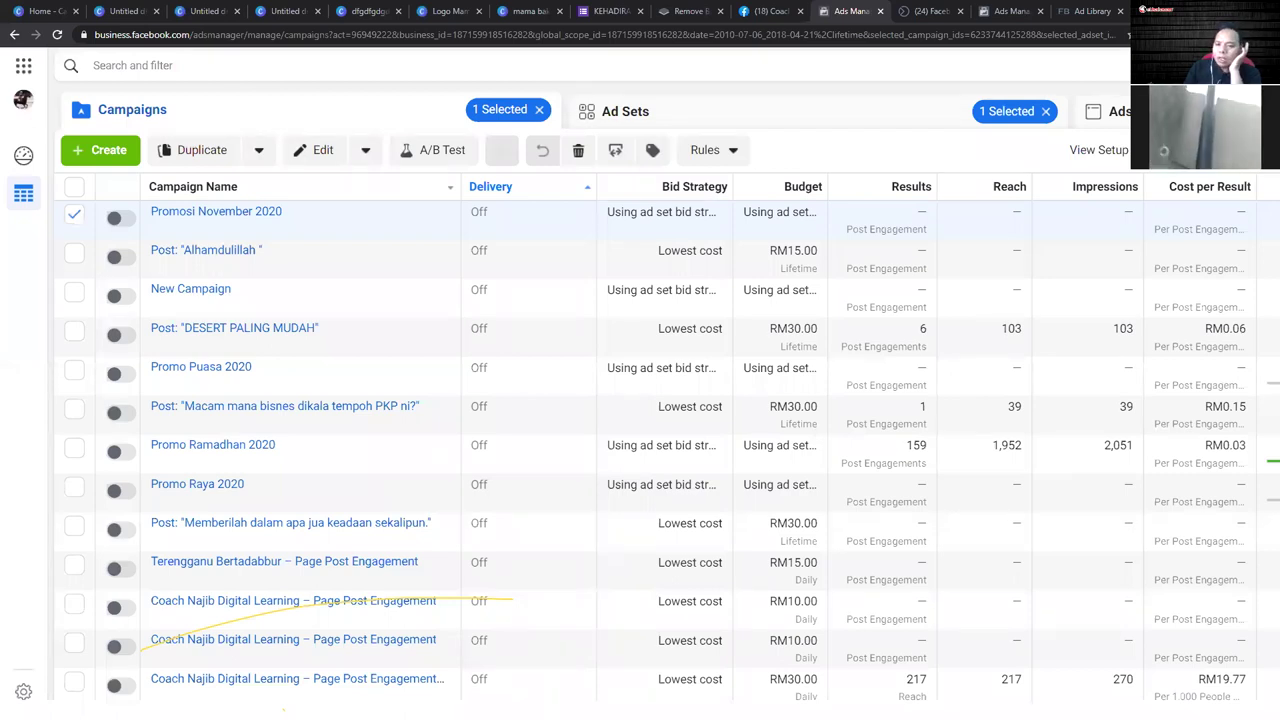
# - Search Google in a new browser tab for "prohibite content in fb"
pyautogui.hotkey('ctrl', '9')
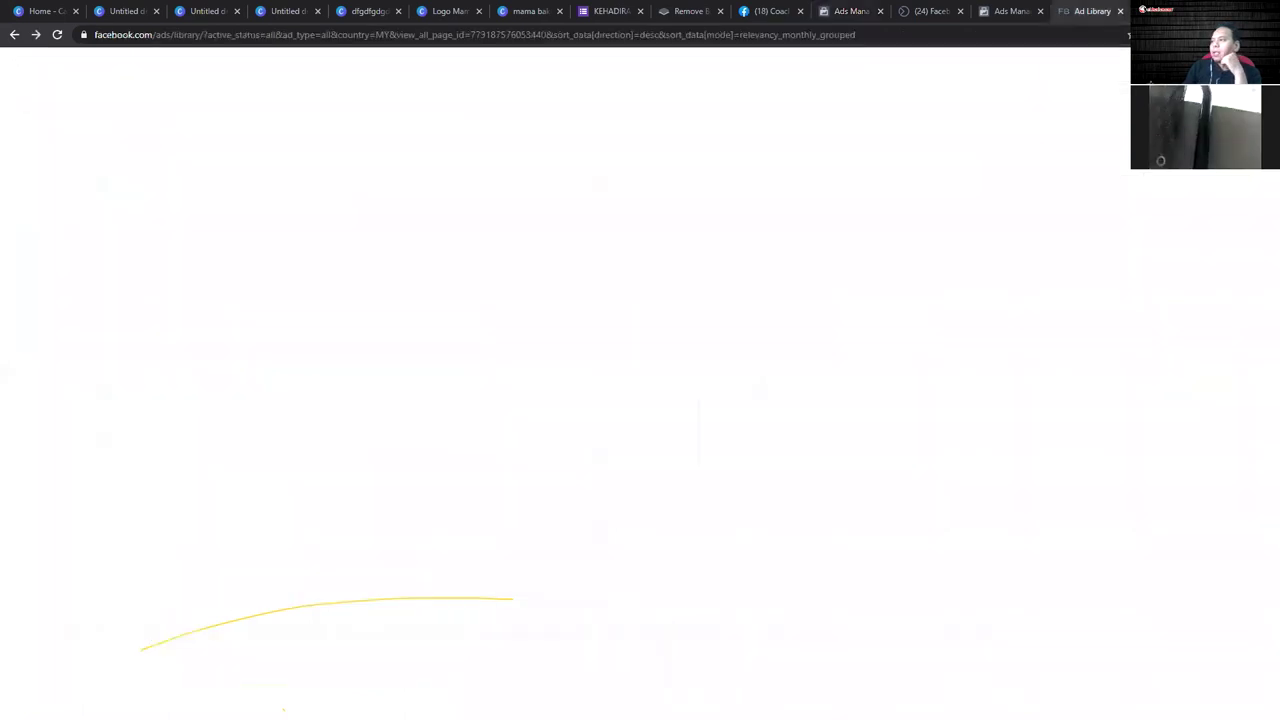
pyautogui.hotkey('ctrl', 't')
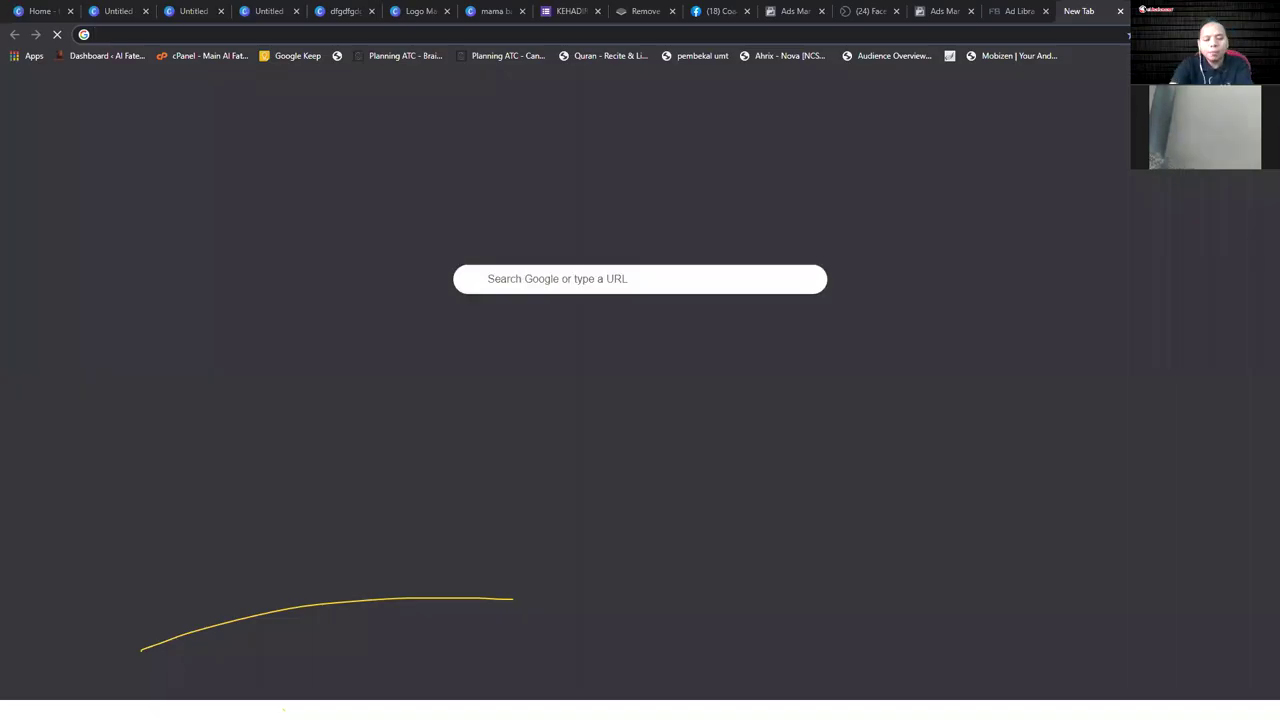
pyautogui.write('prohi')
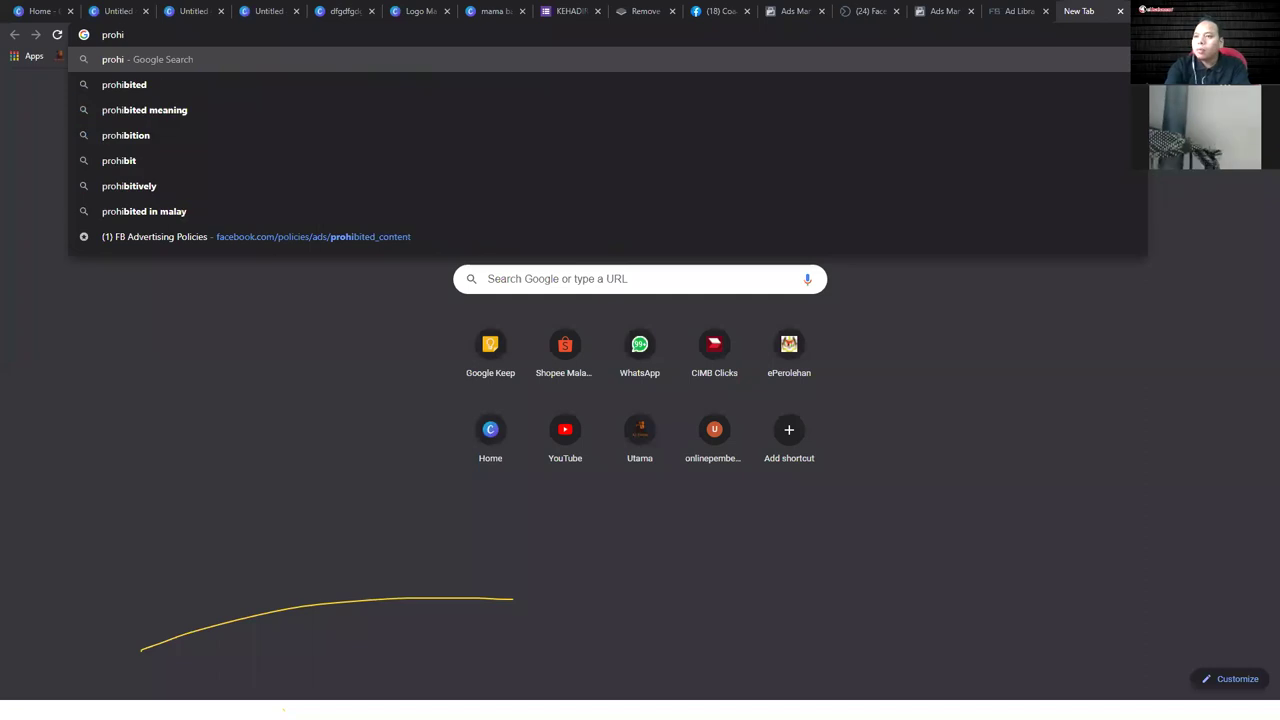
pyautogui.press('Down')
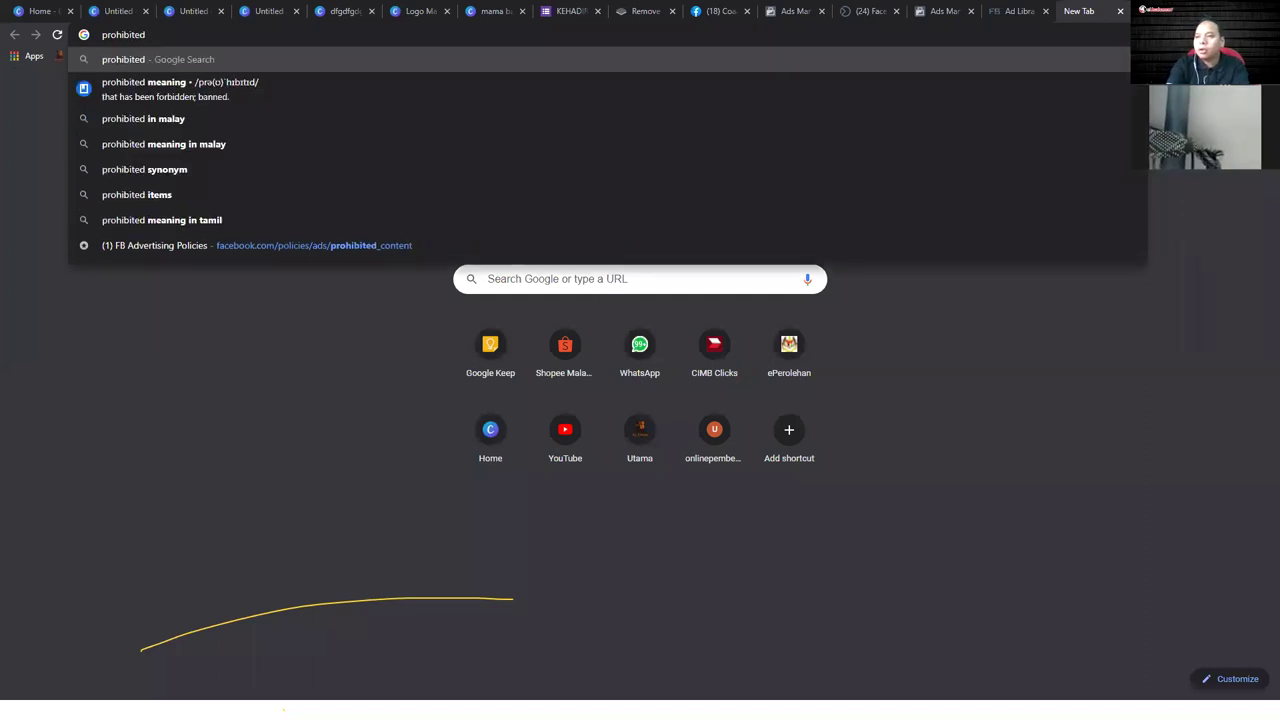
pyautogui.write('fb')
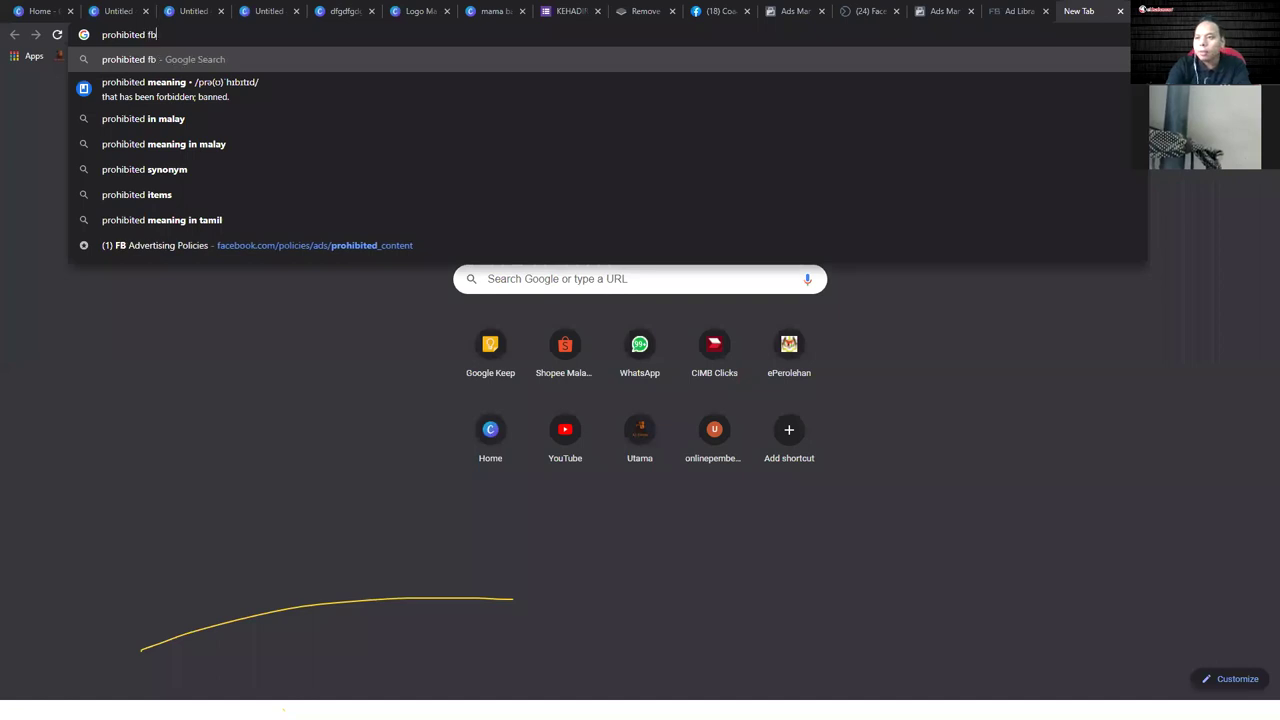
pyautogui.press('Down')
pyautogui.press('Down')
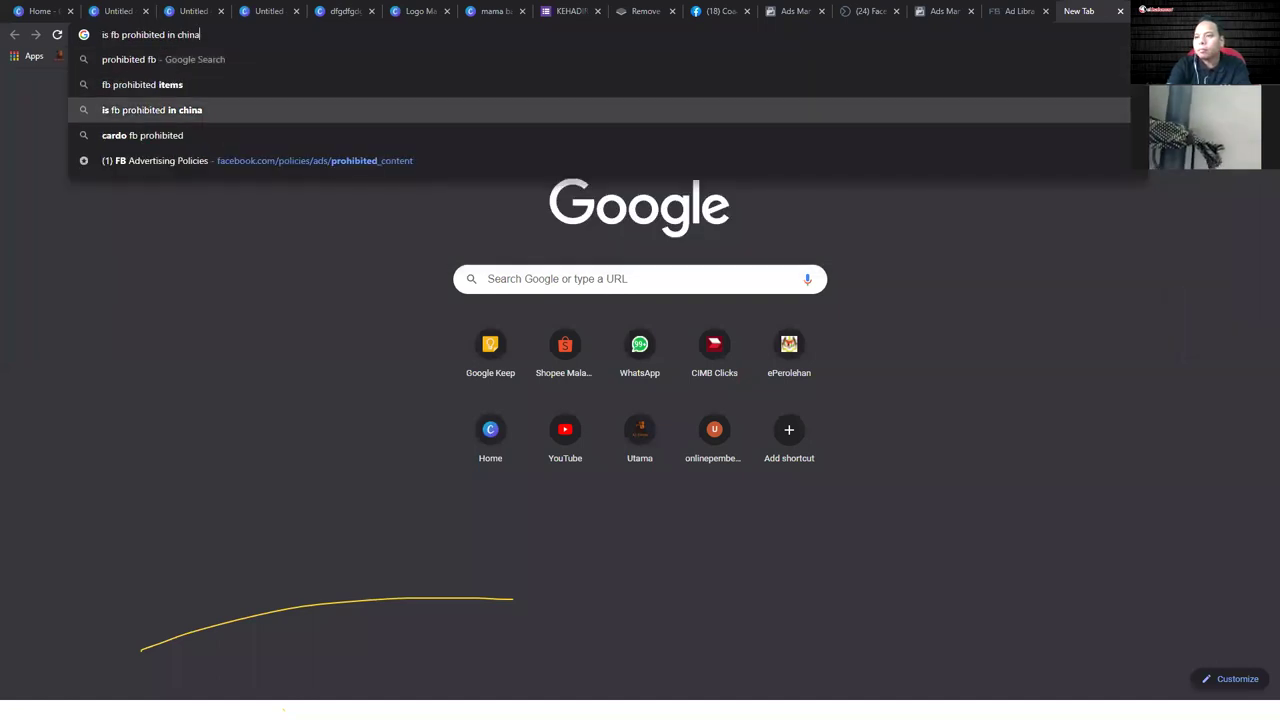
pyautogui.press('Up')
pyautogui.press('Up')
pyautogui.press('BackSpace')
pyautogui.press('BackSpace')
pyautogui.press('BackSpace')
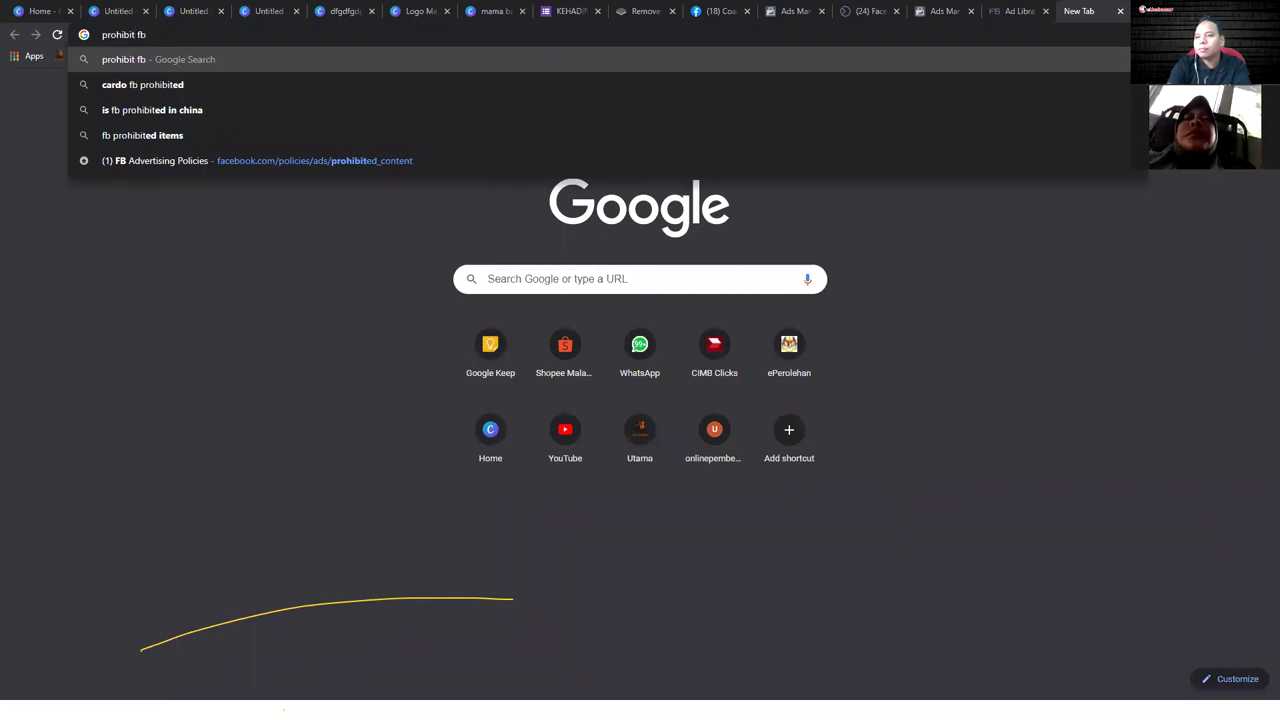
pyautogui.write('e content')
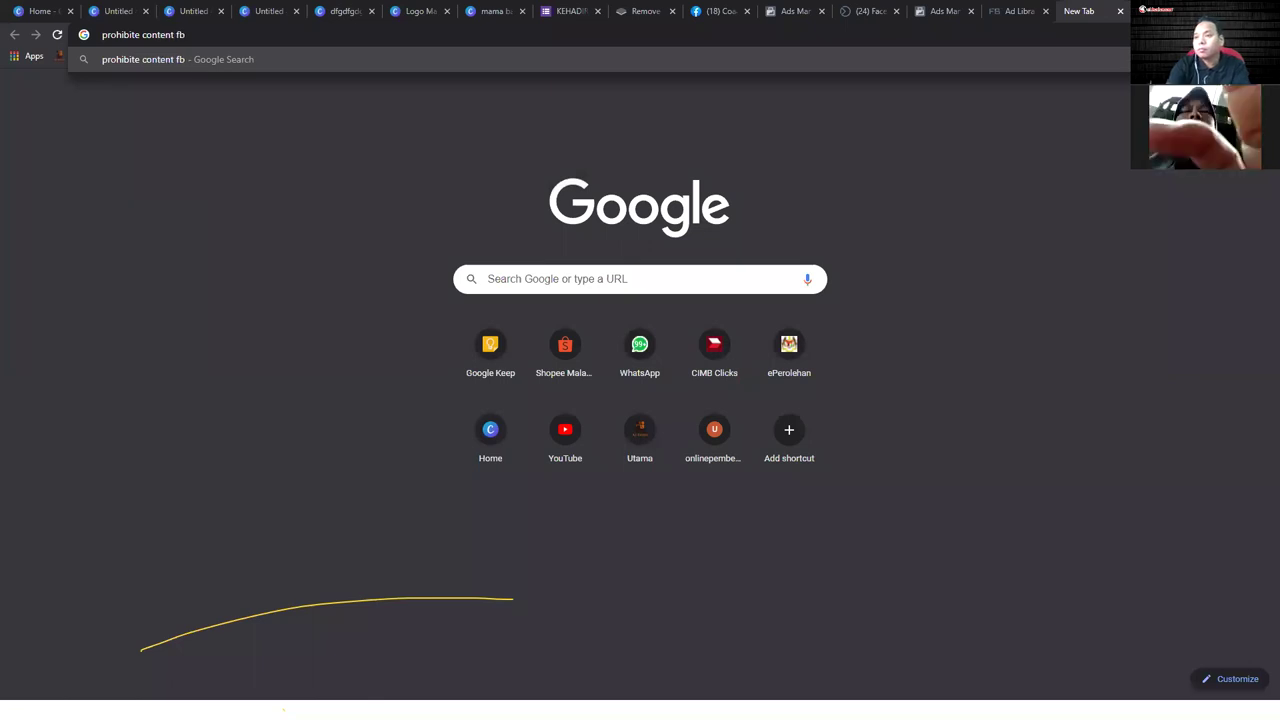
pyautogui.write(' in')
pyautogui.press('Return')
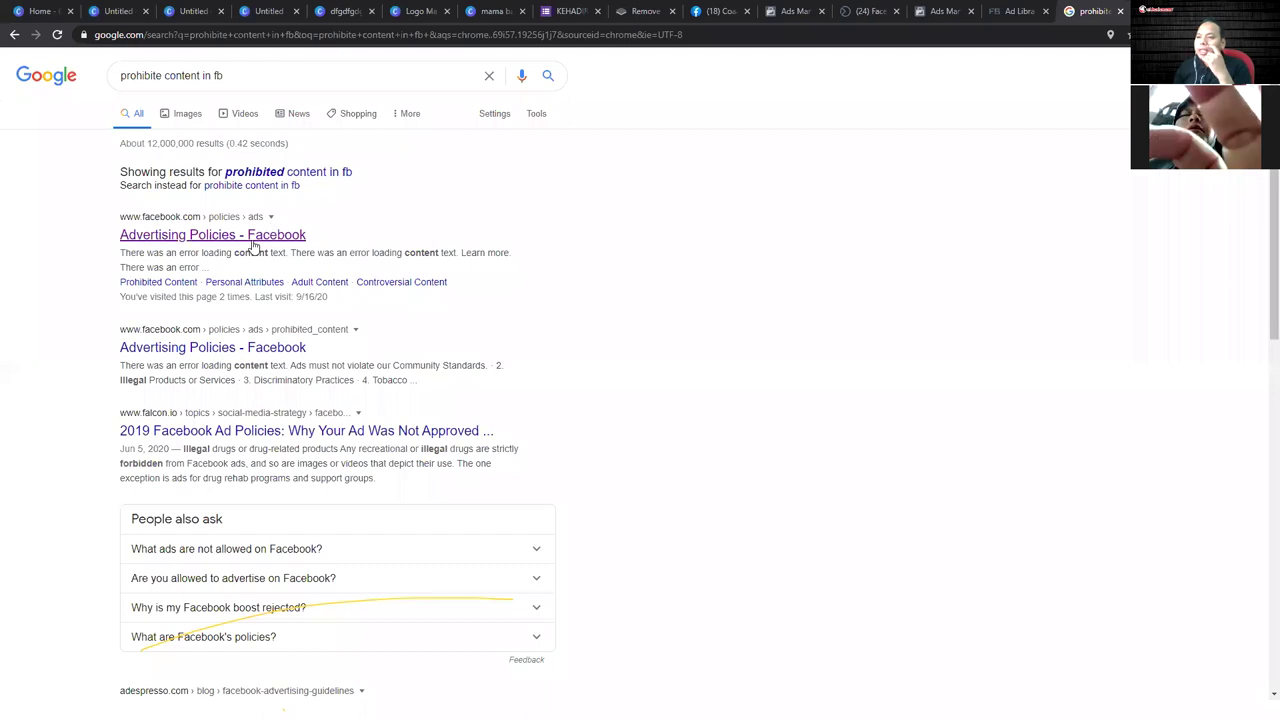
# - Open Facebook's Advertising Policies page from the search results and copy its web address
pyautogui.click(252, 240)
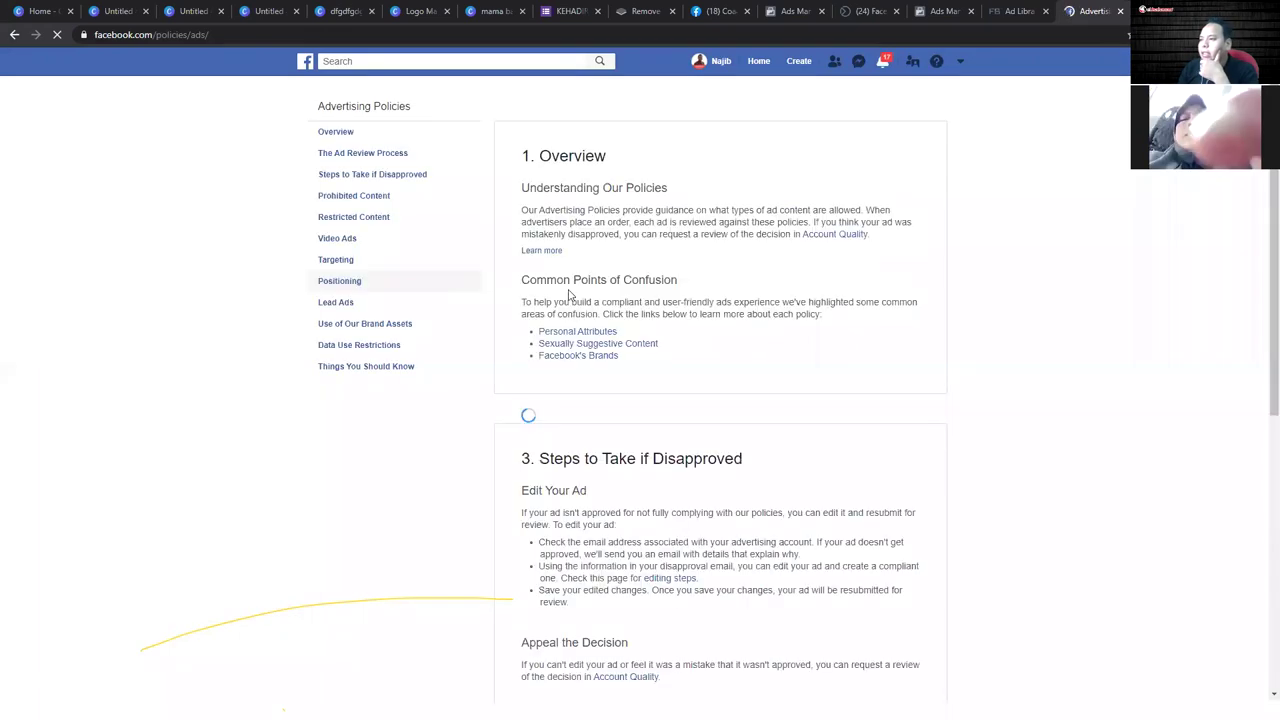
pyautogui.scroll(-5, 590, 303)
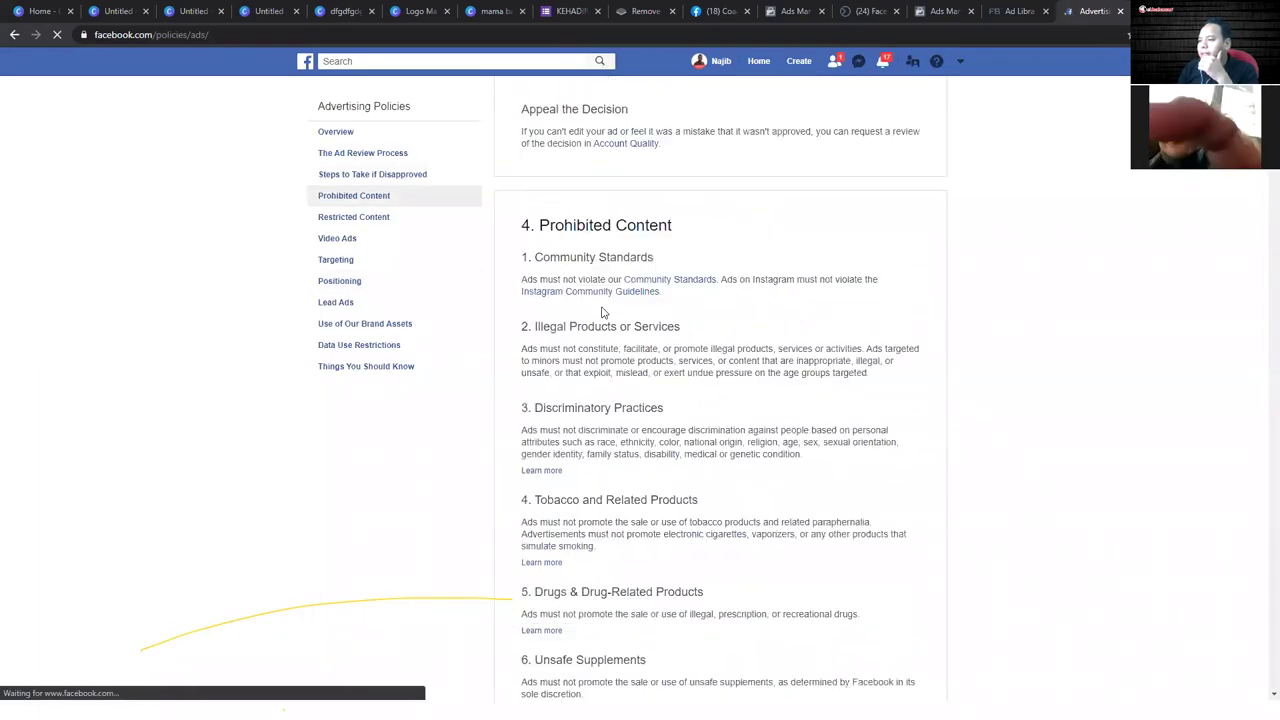
pyautogui.click(198, 35)
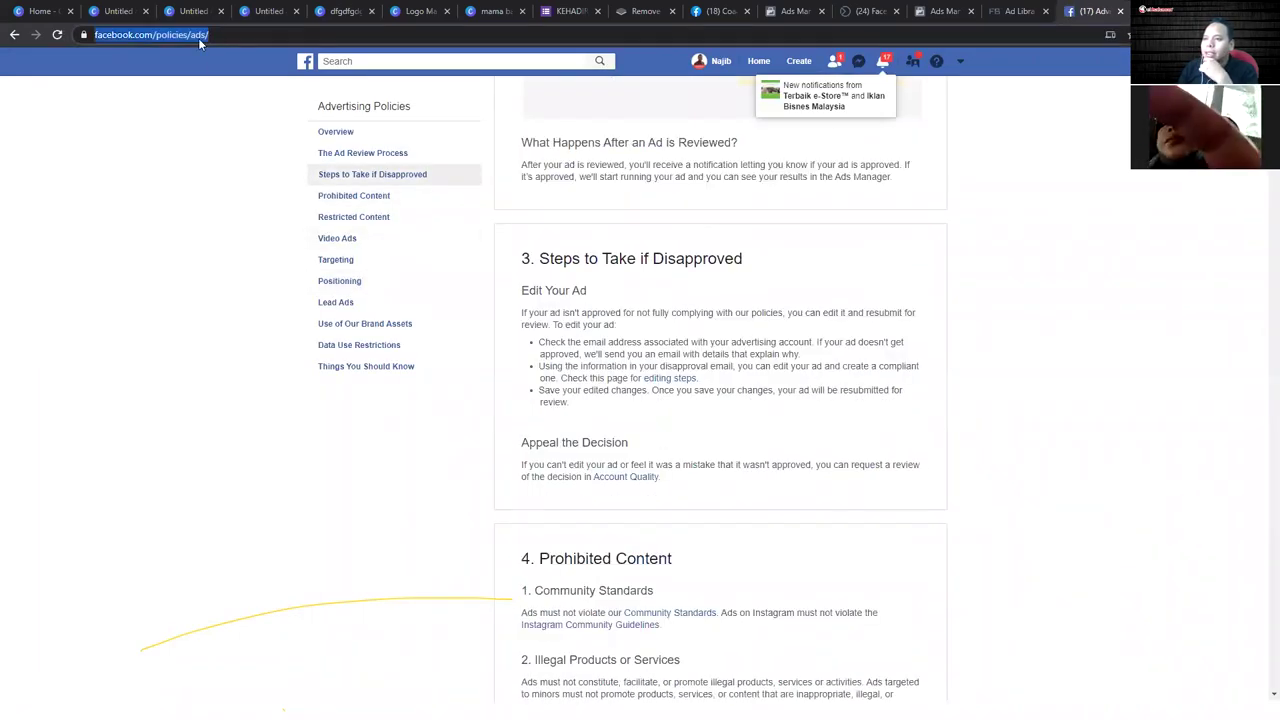
pyautogui.rightClick(198, 37)
pyautogui.click(262, 131)
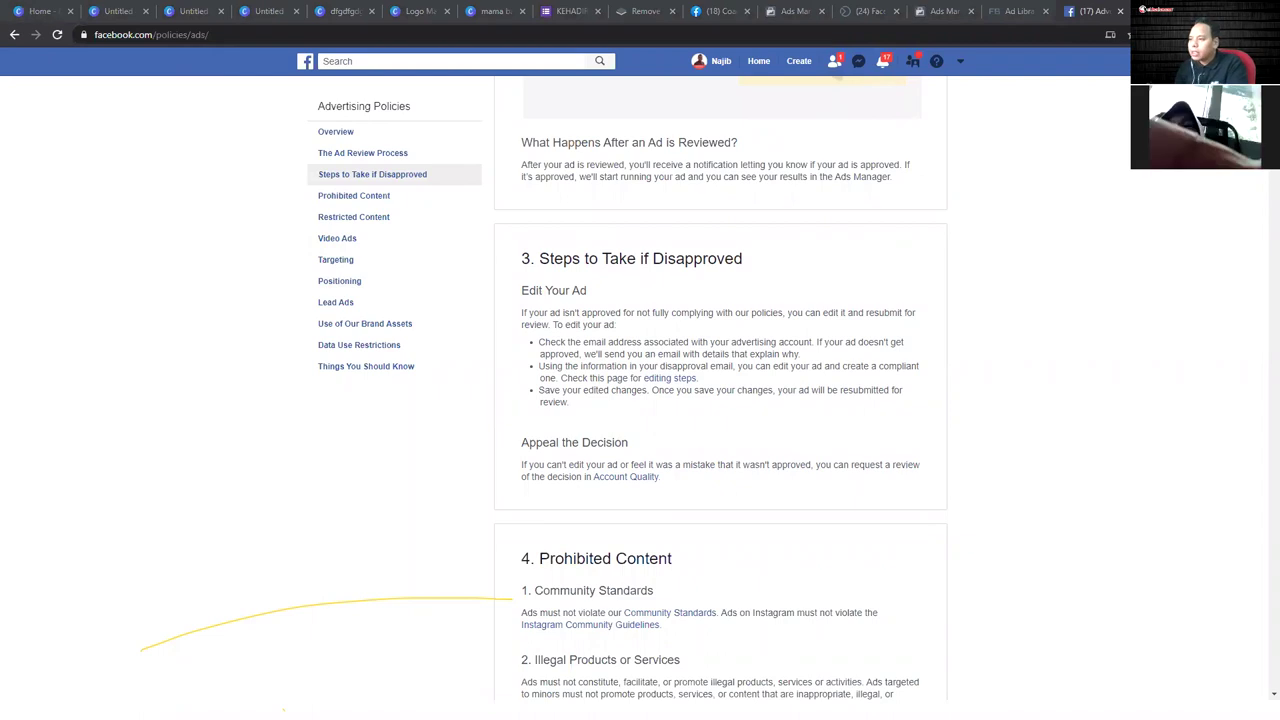
# - Read through the Prohibited Content section of the advertising policies, and switch to the eU Plus Brand Creative 2 group chat in WhatsApp
pyautogui.scroll(-4, 649, 357)
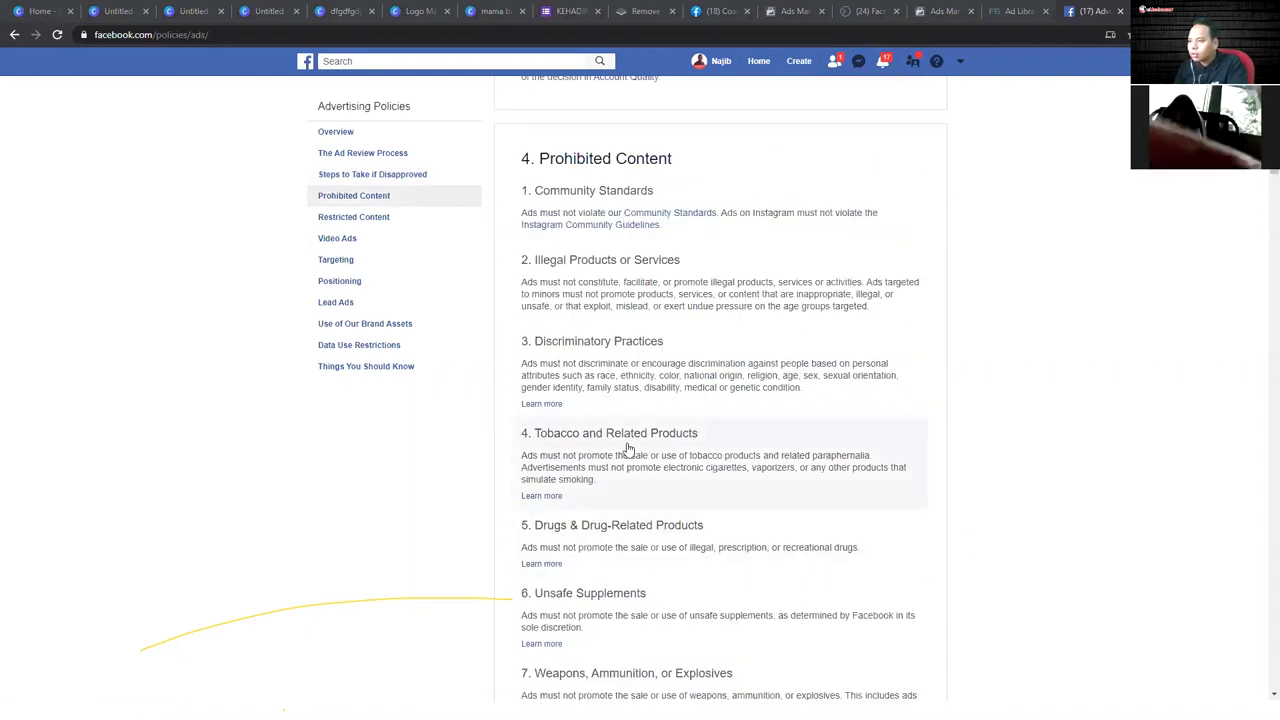
pyautogui.scroll(-3, 626, 449)
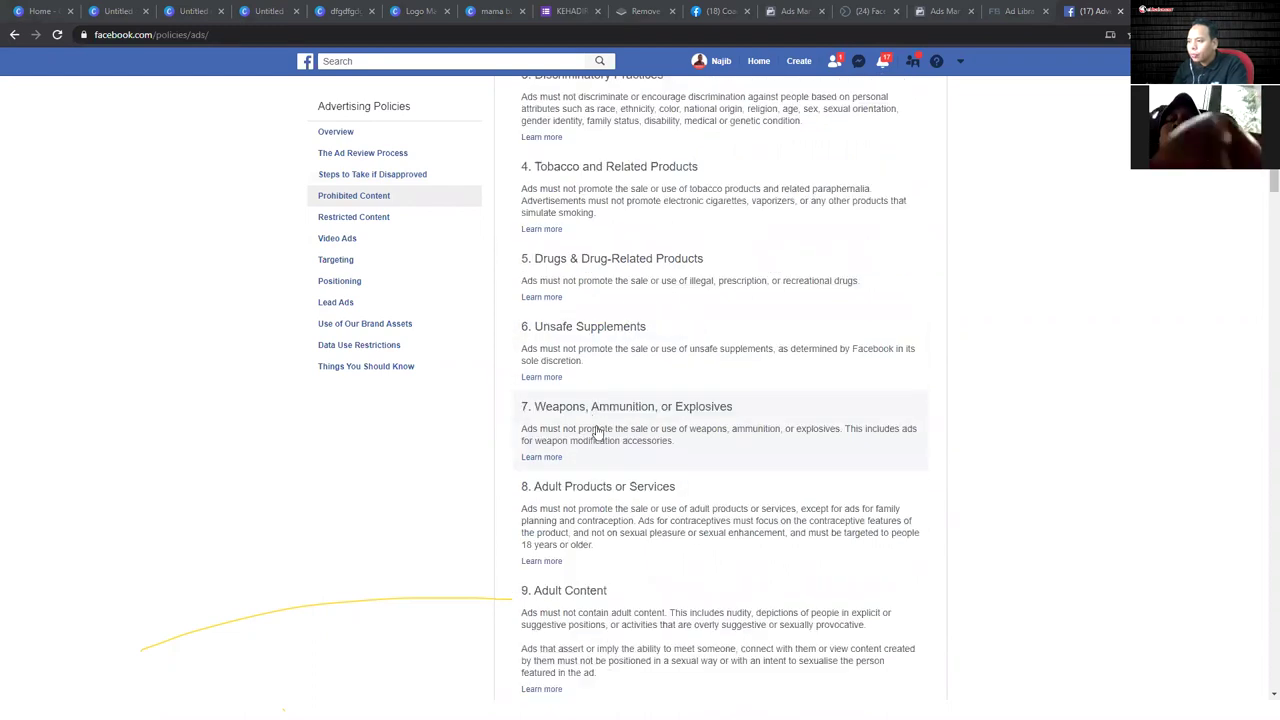
pyautogui.scroll(-2, 603, 410)
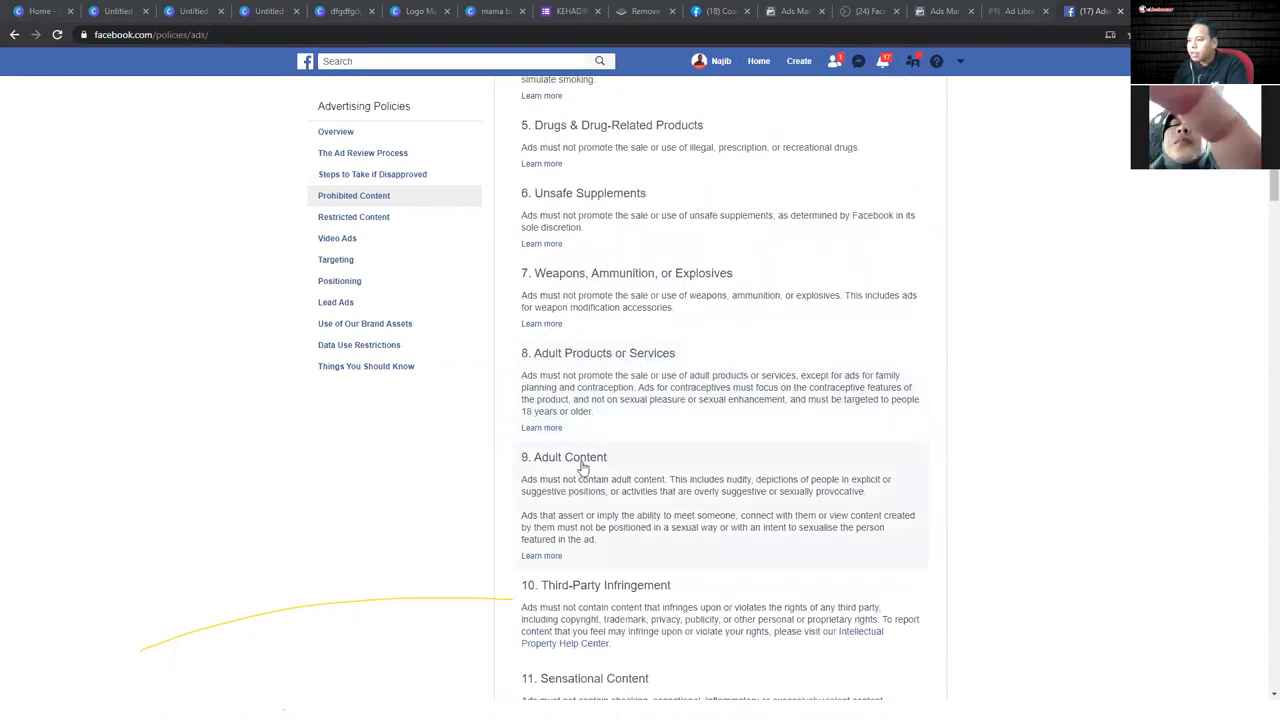
pyautogui.scroll(-3, 586, 457)
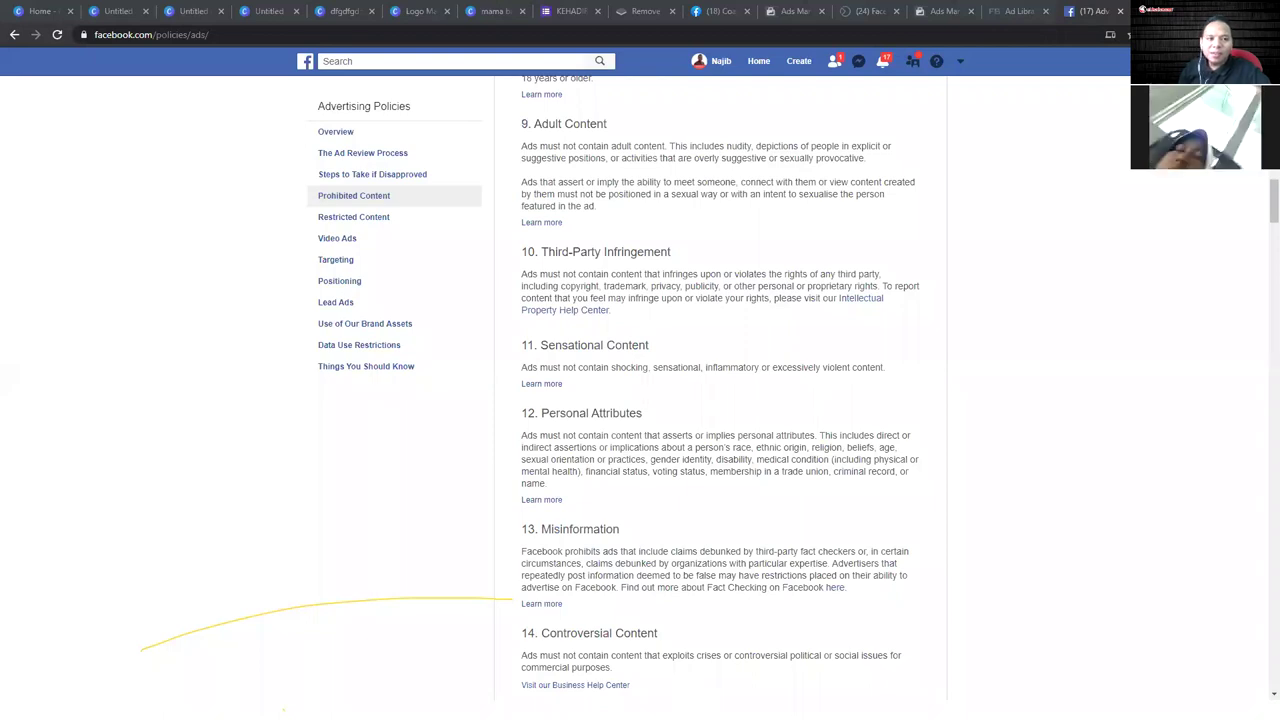
pyautogui.hotkey('alt', 'Tab')
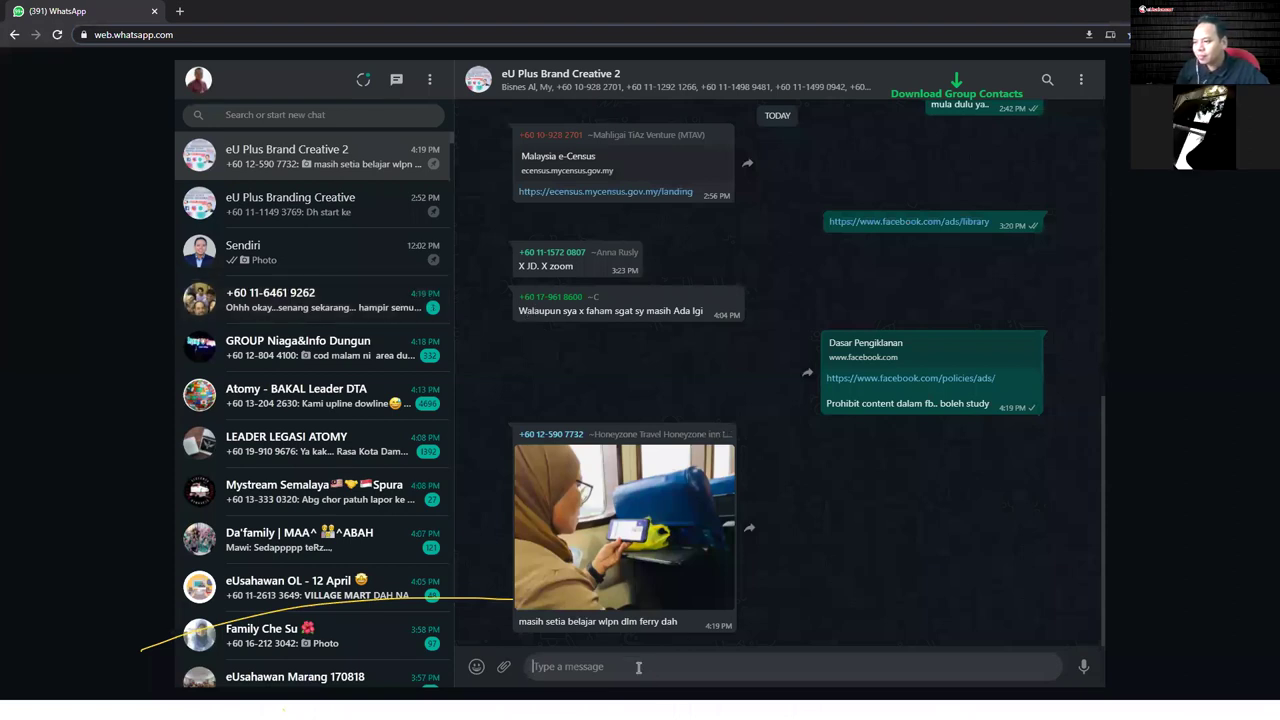
# - Send the messages "Terbaik", "FB ADVERT MANAGER" and "install" to the eU Plus Brand Creative 2 group
pyautogui.write('Terbaik')
pyautogui.press('Return')
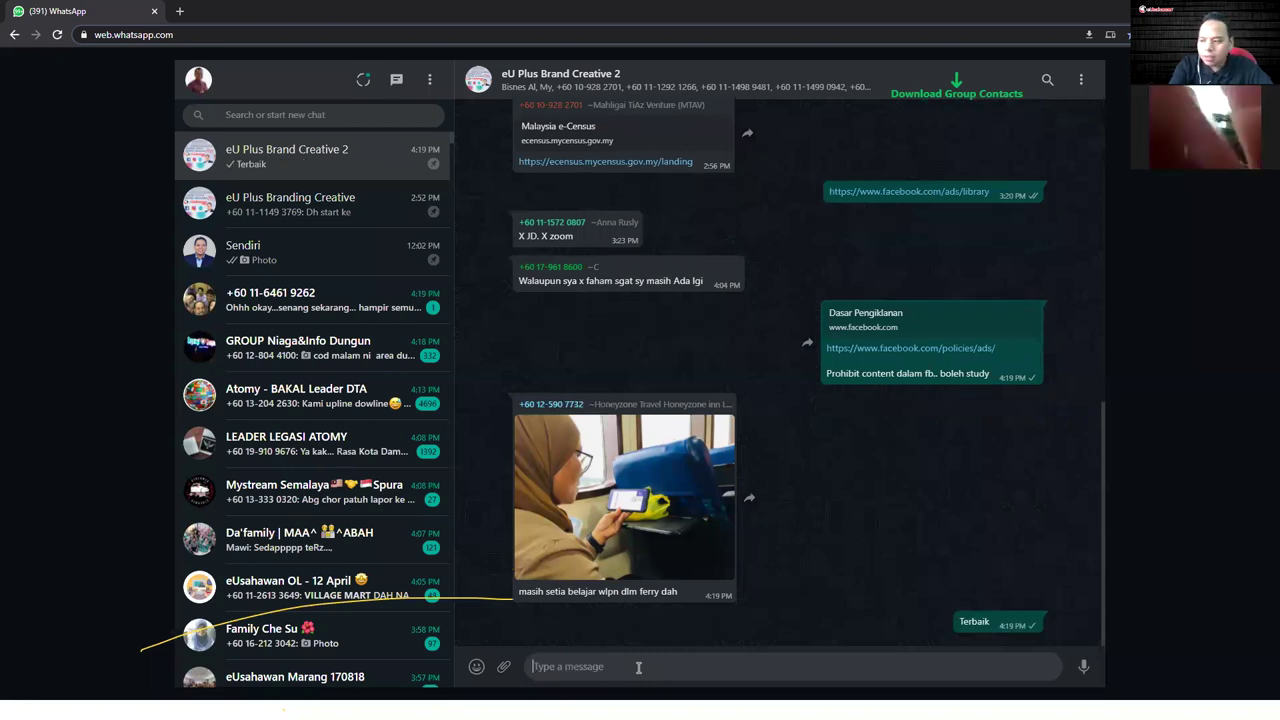
pyautogui.hotkey('ctrl', 'v')
pyautogui.press('Return')
pyautogui.write('i')
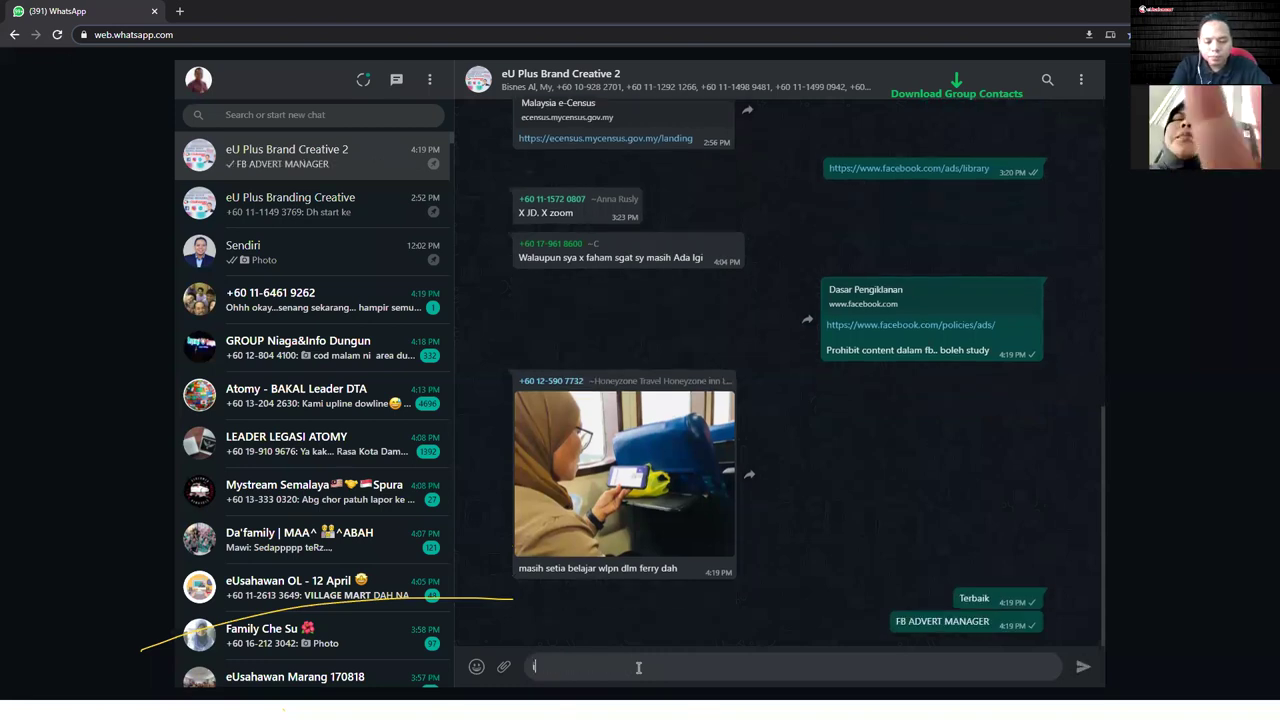
pyautogui.write('nsytall')
pyautogui.press('Return')
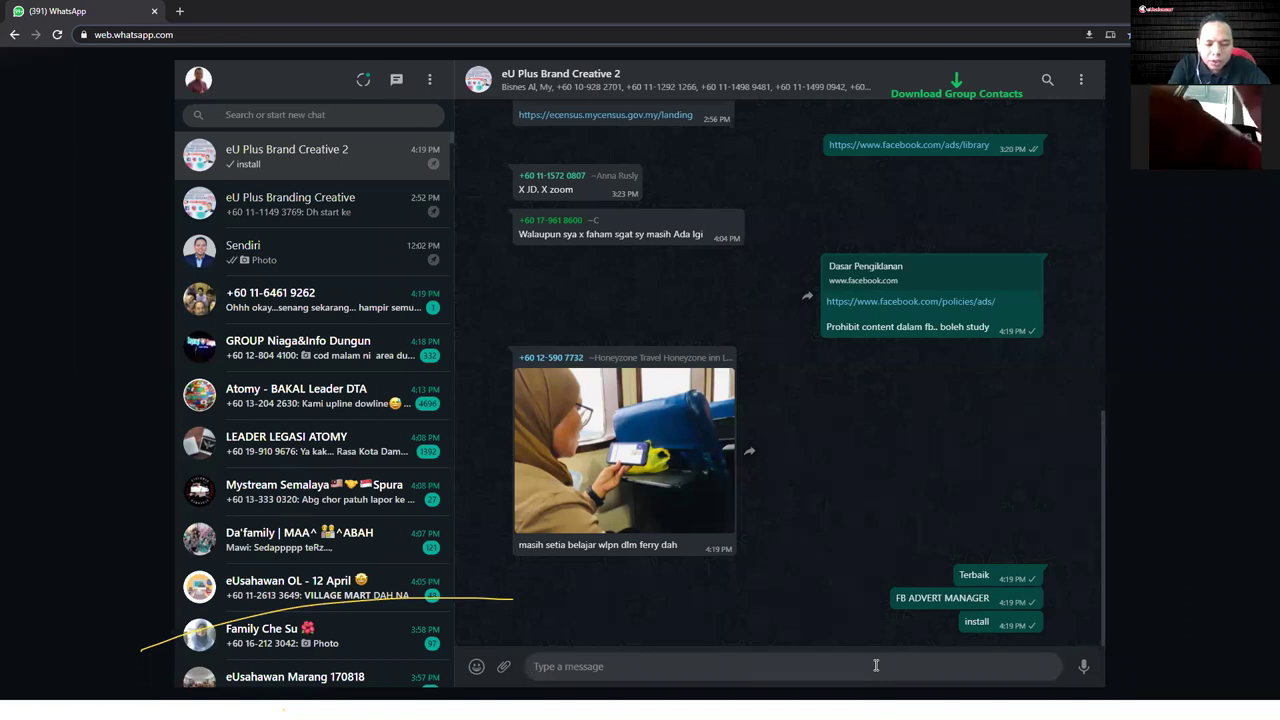
# - Send the group the message "Page Manage: FB PAGE MANAGER"
pyautogui.write('Page Mana')
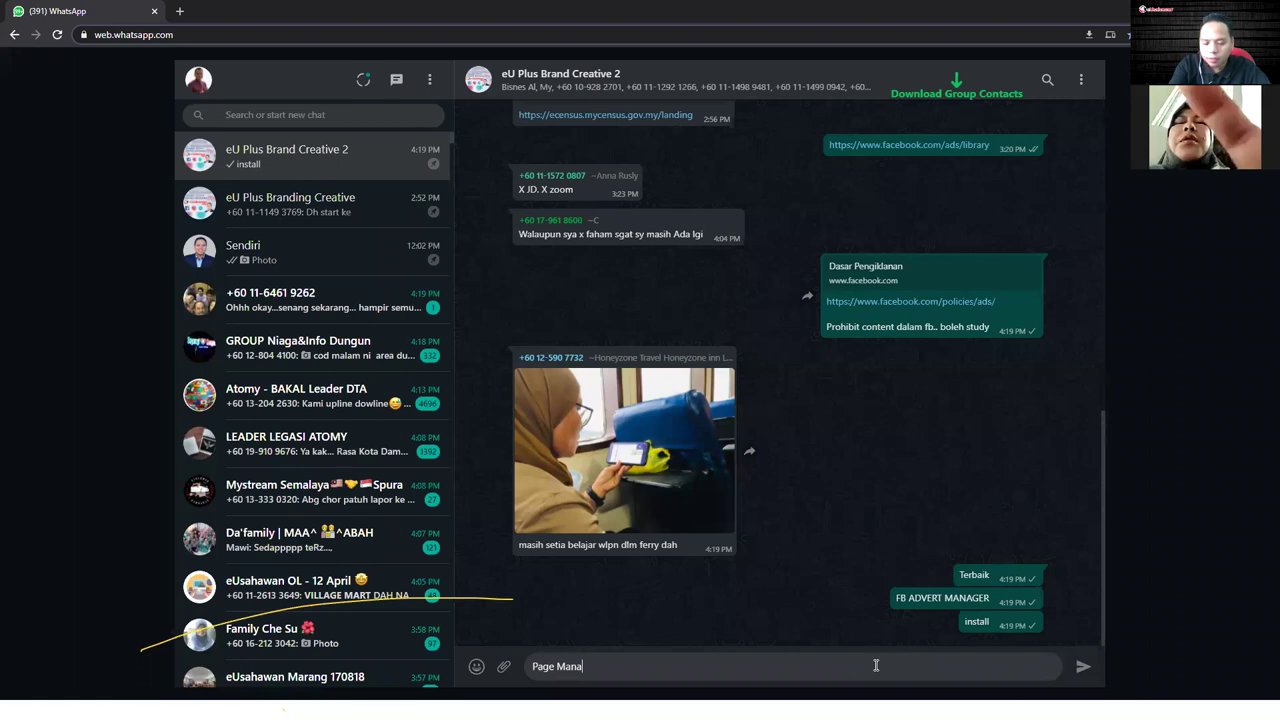
pyautogui.write('ger F')
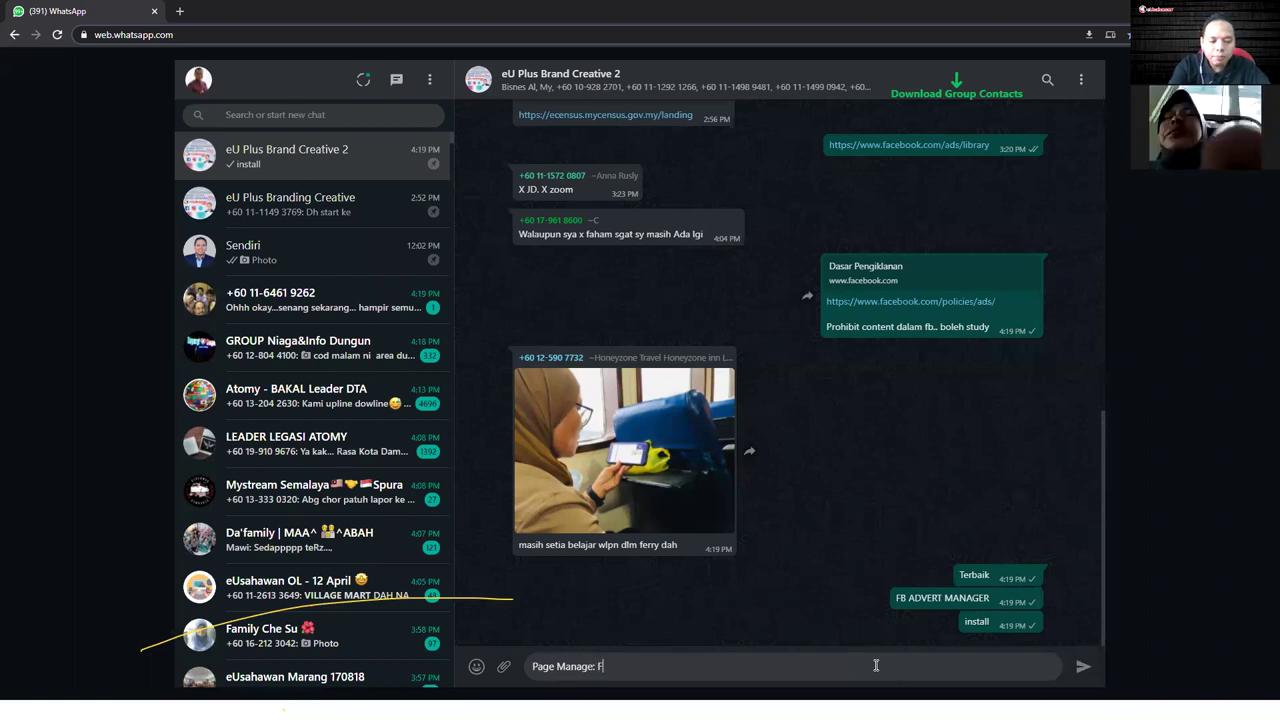
pyautogui.write('B PAGE')
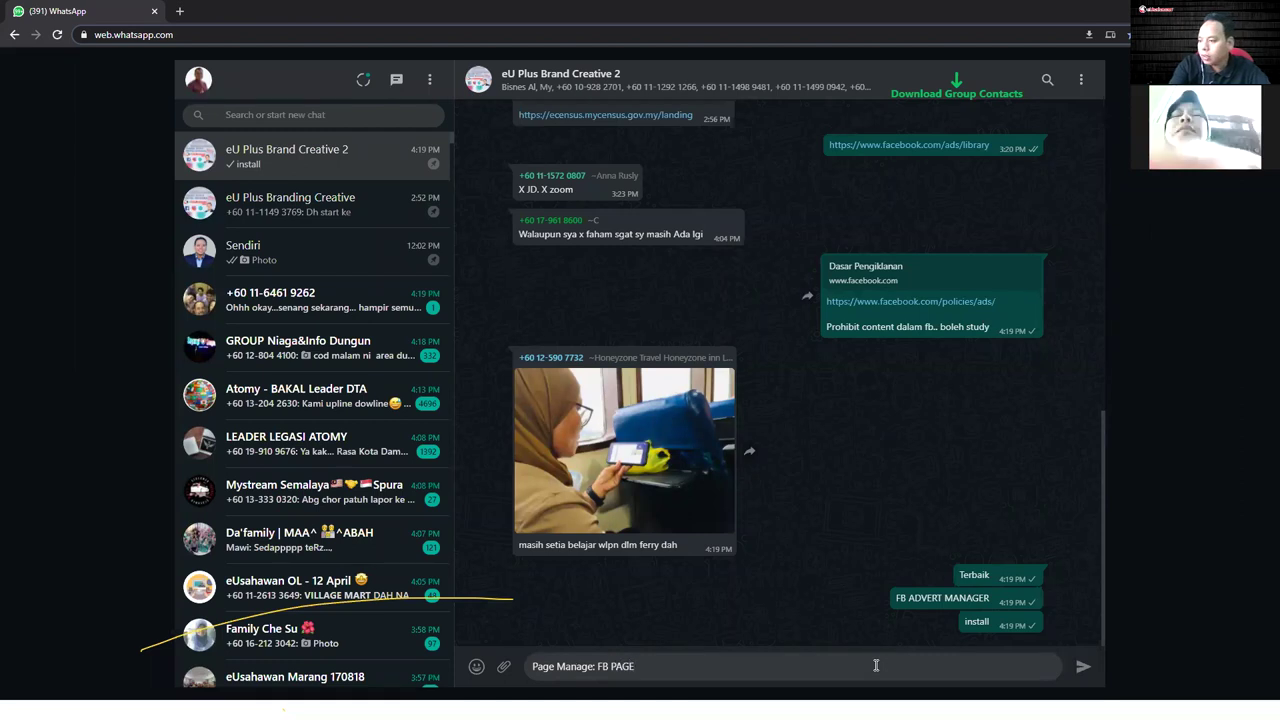
pyautogui.write(' MANAGER')
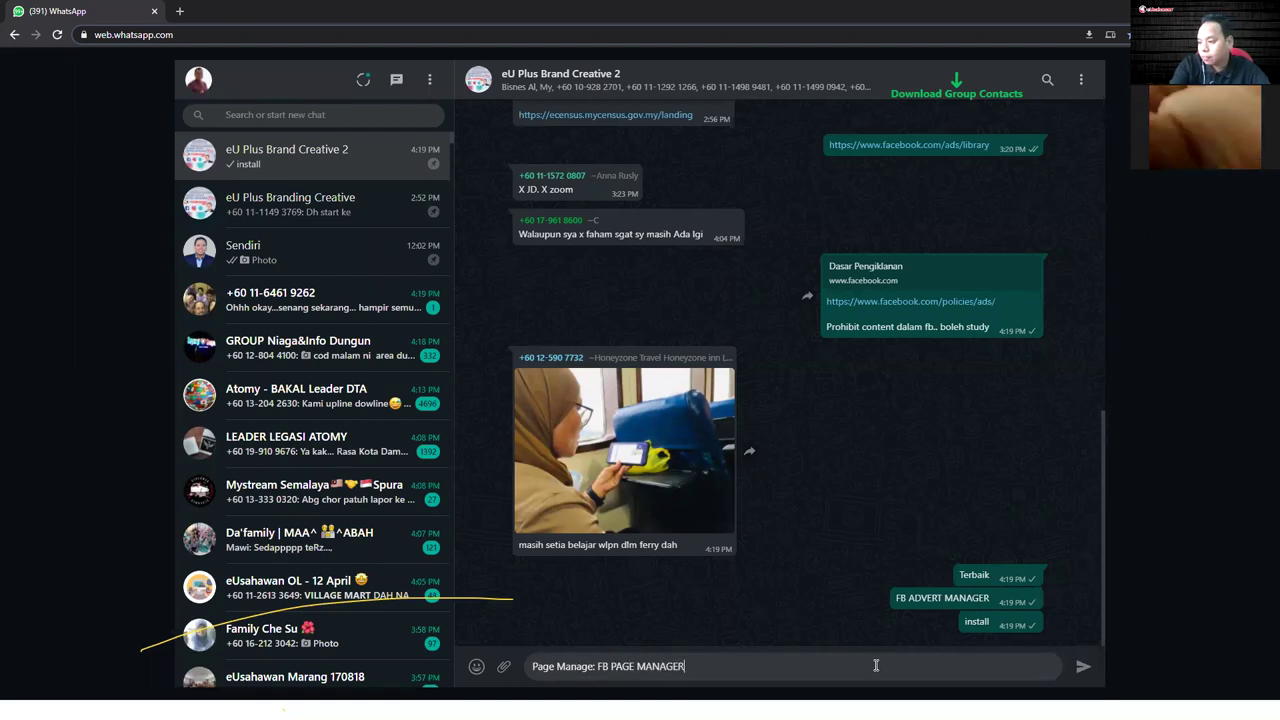
pyautogui.press('Return')
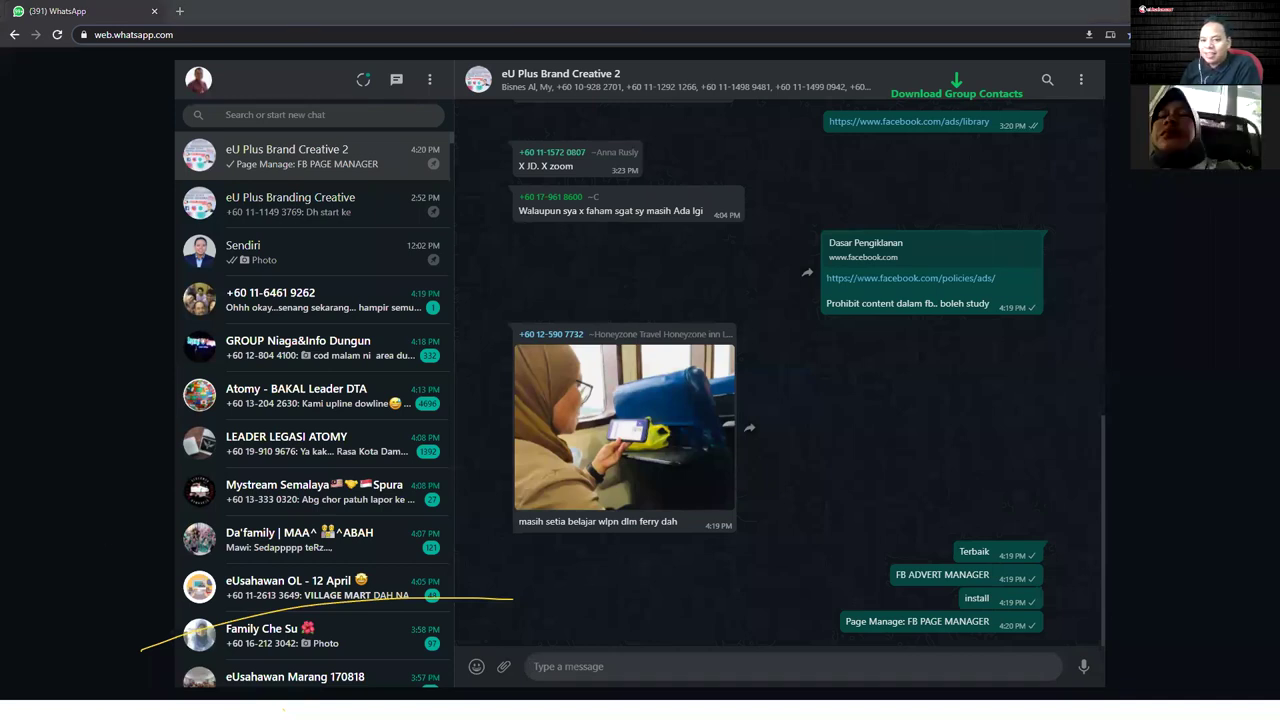
# - Switch back to Facebook Ads Manager and create a new campaign with the Engagement objective and Post engagement type
pyautogui.hotkey('alt', 'Tab')
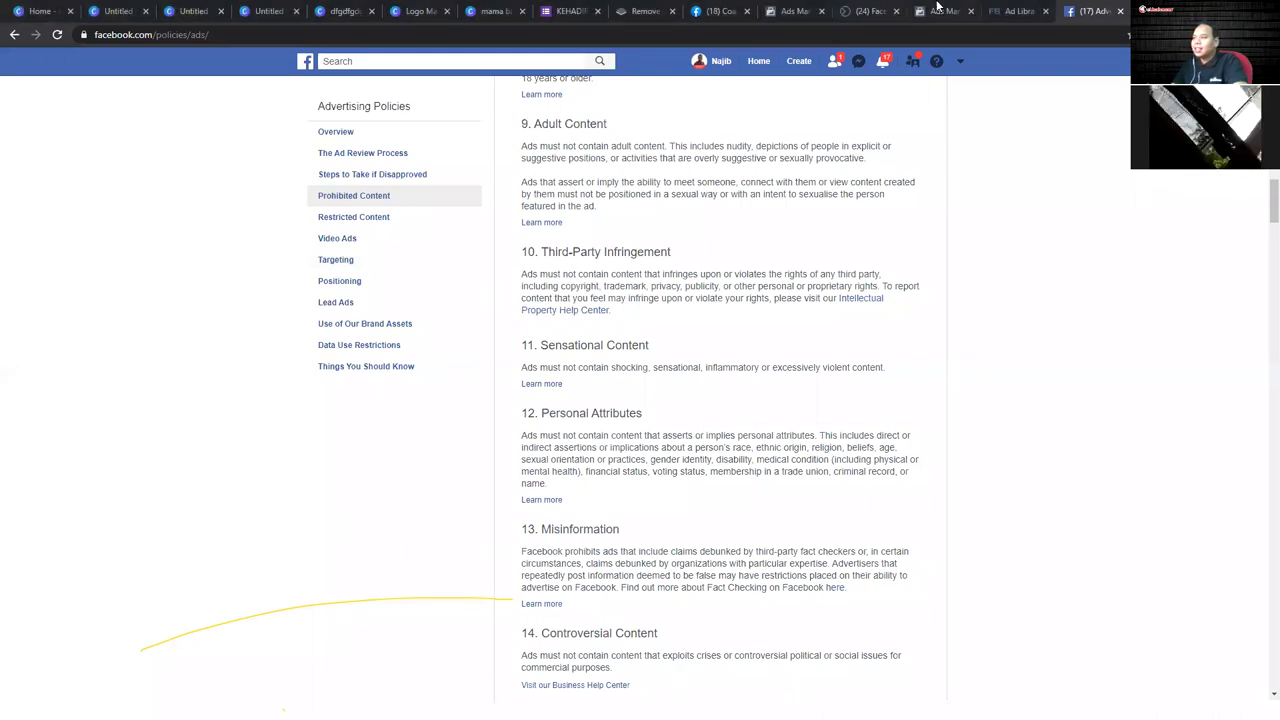
pyautogui.click(1014, 8)
pyautogui.click(762, 10)
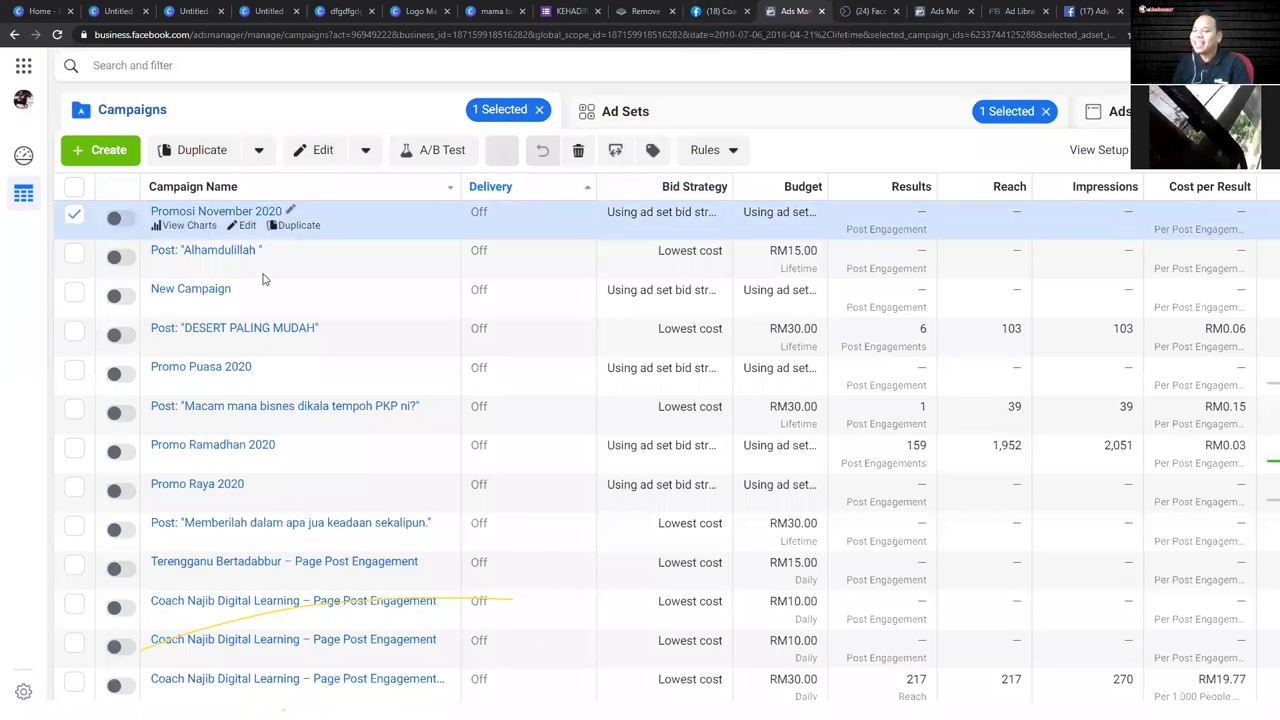
pyautogui.click(109, 151)
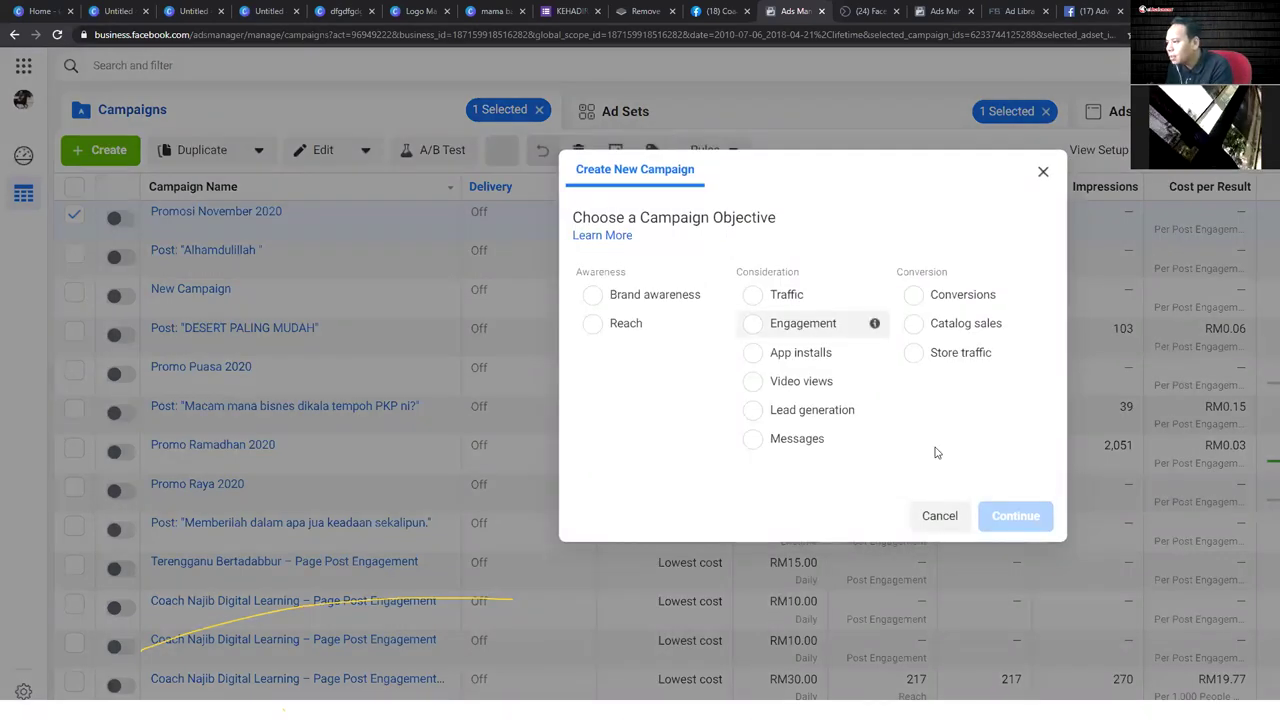
pyautogui.scroll(-1, 863, 393)
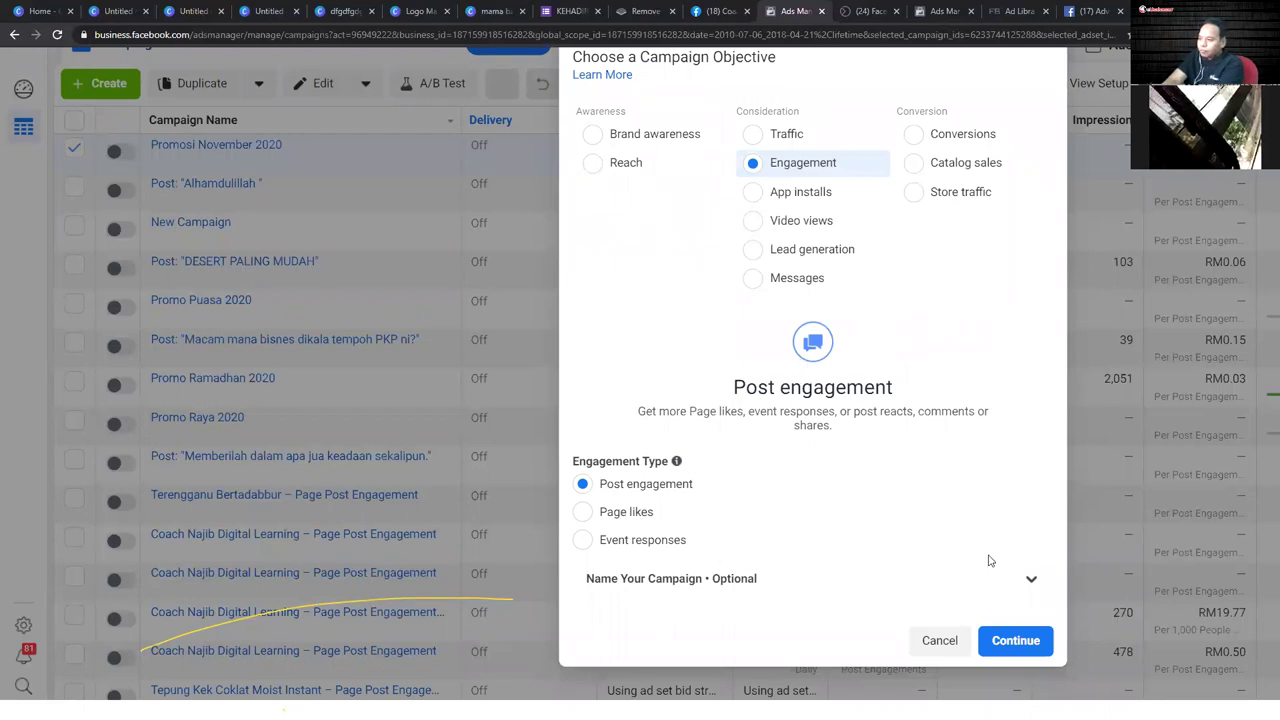
pyautogui.click(1015, 645)
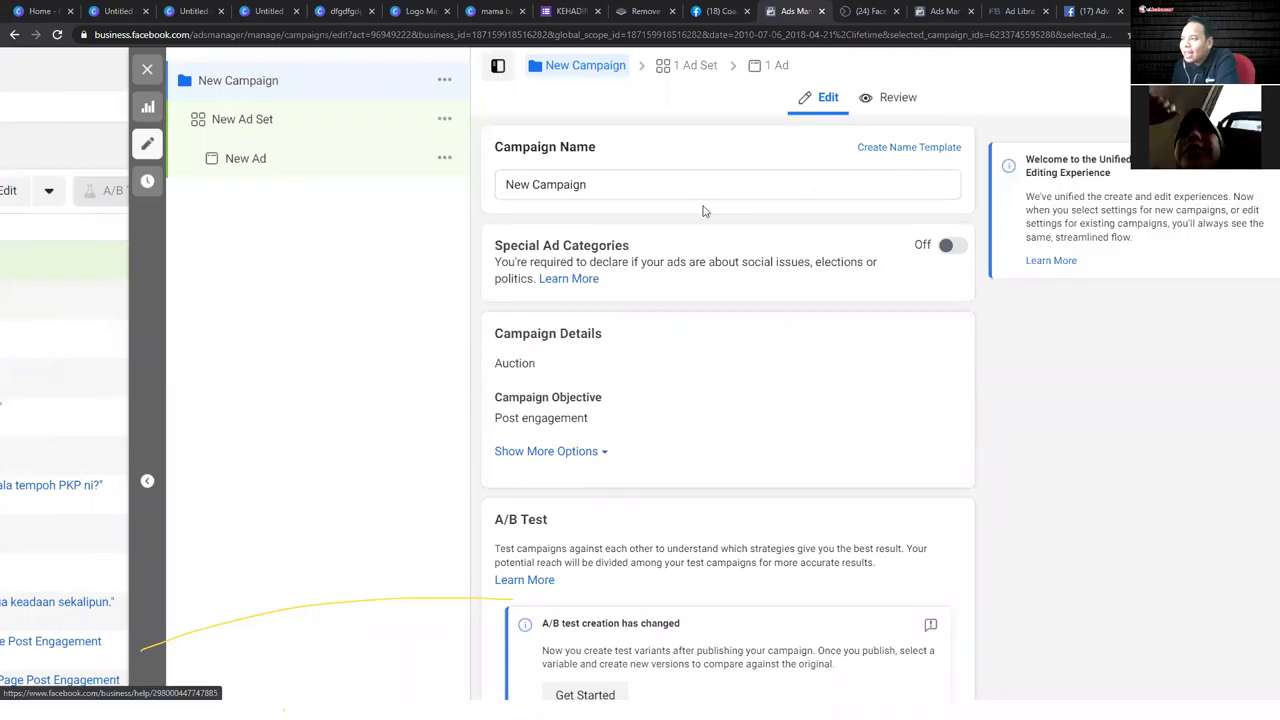
# - Turn off Campaign Budget Optimization for the new campaign and continue to the Audience section of its new ad set
pyautogui.scroll(-1, 583, 363)
pyautogui.scroll(1, 583, 363)
pyautogui.scroll(-5, 640, 320)
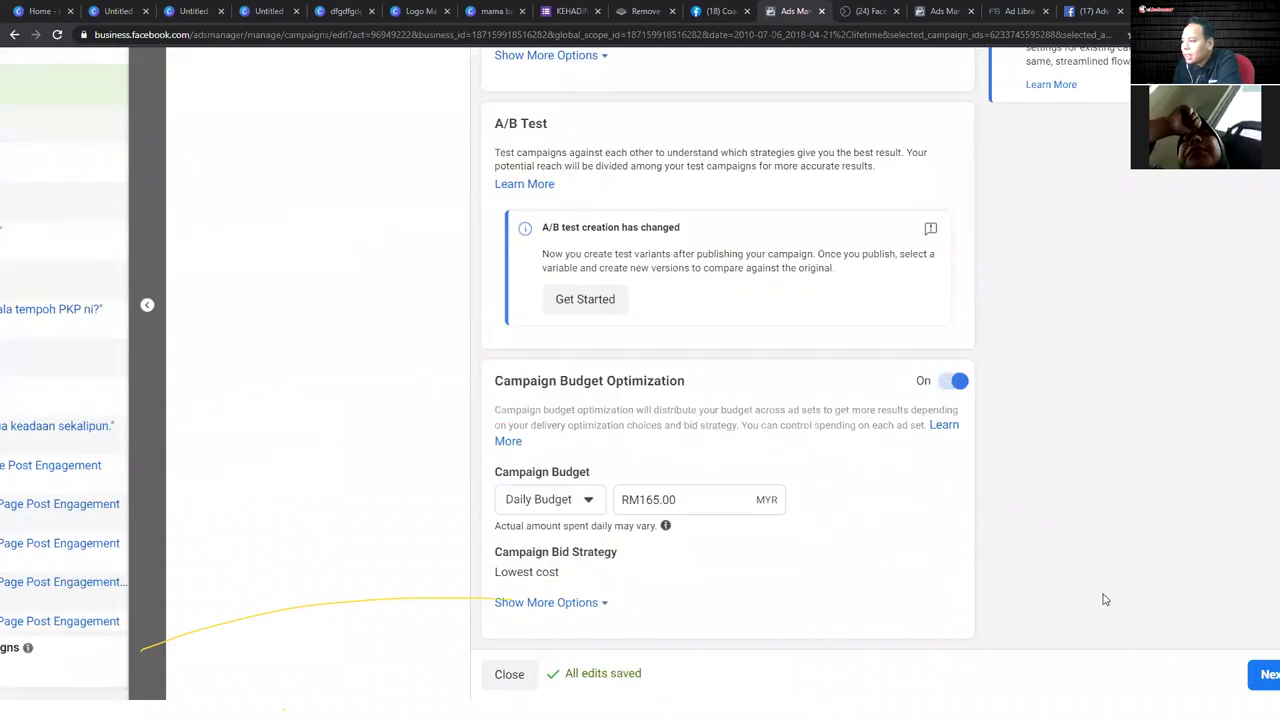
pyautogui.click(953, 381)
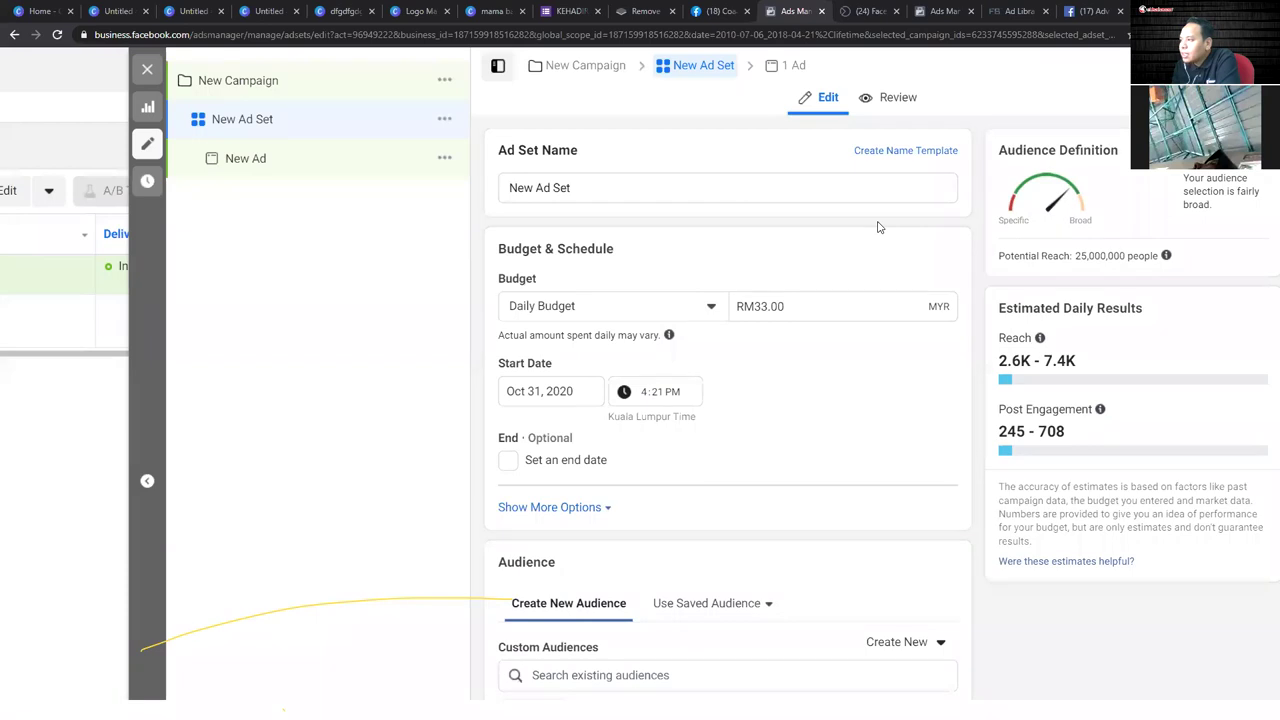
pyautogui.scroll(-3, 794, 252)
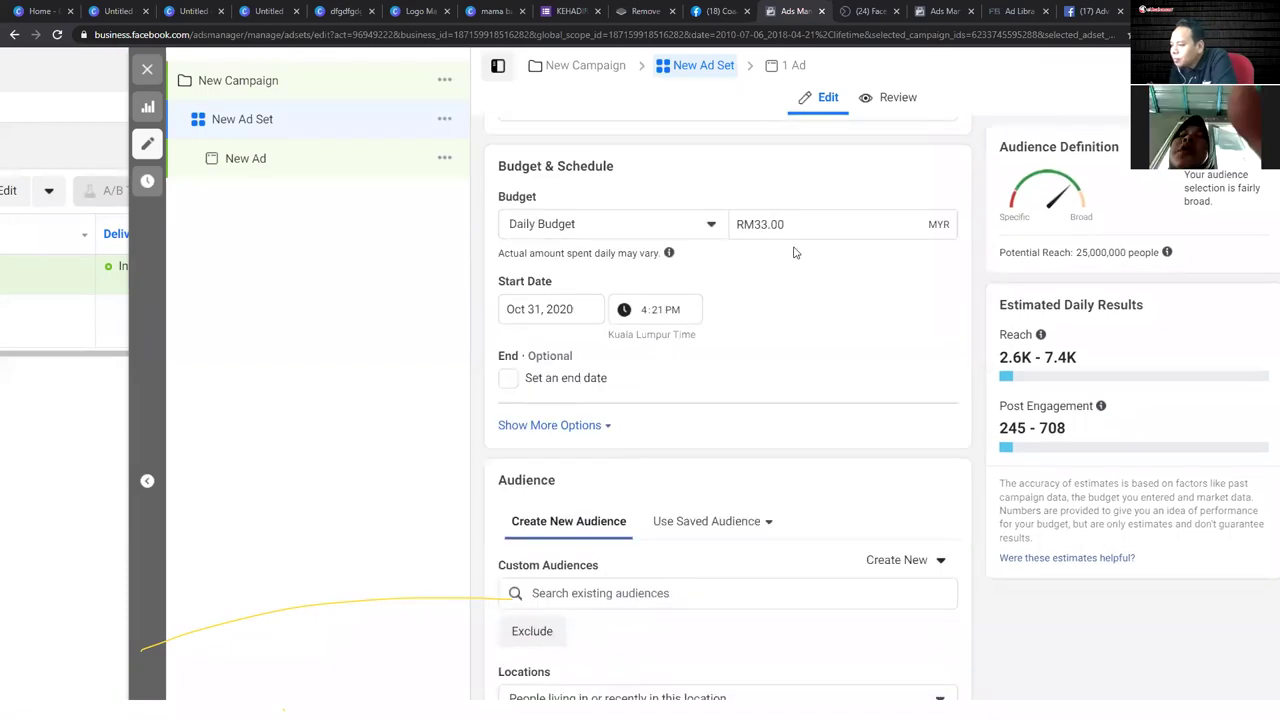
pyautogui.scroll(-1, 797, 277)
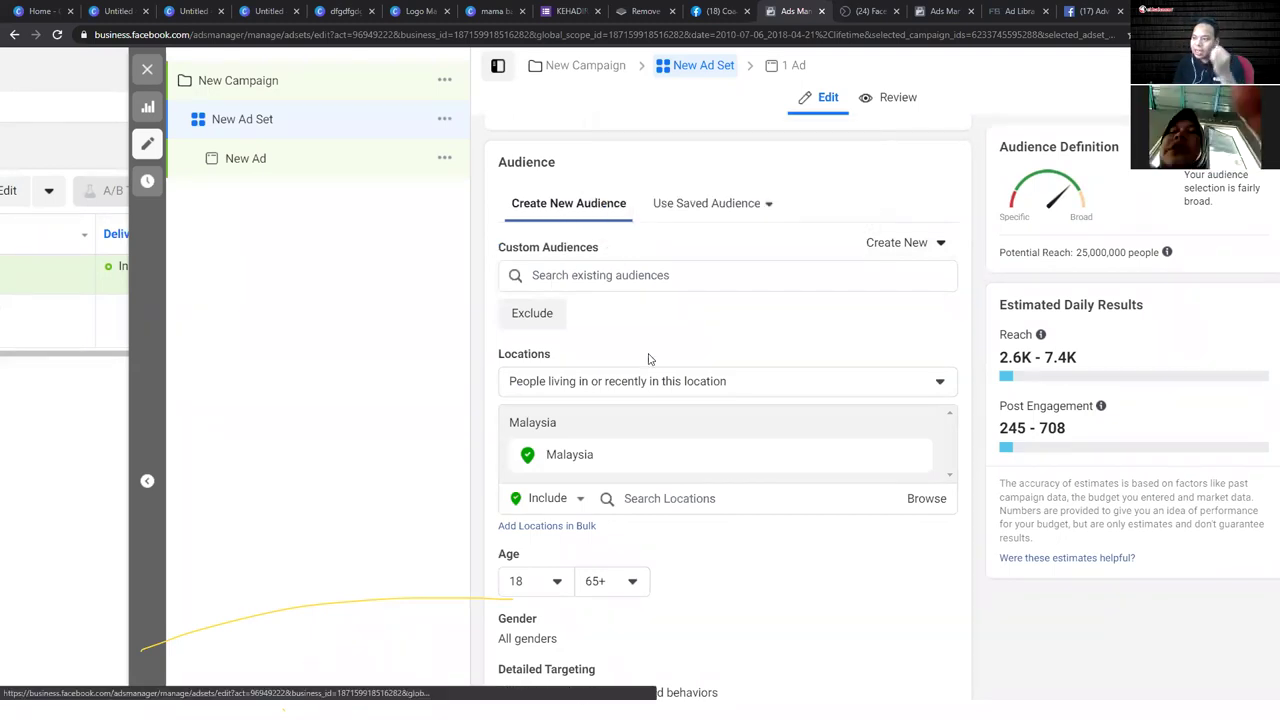
# - Try a video custom audience of people who viewed at least 10 seconds of the video, and dismiss it
pyautogui.click(938, 249)
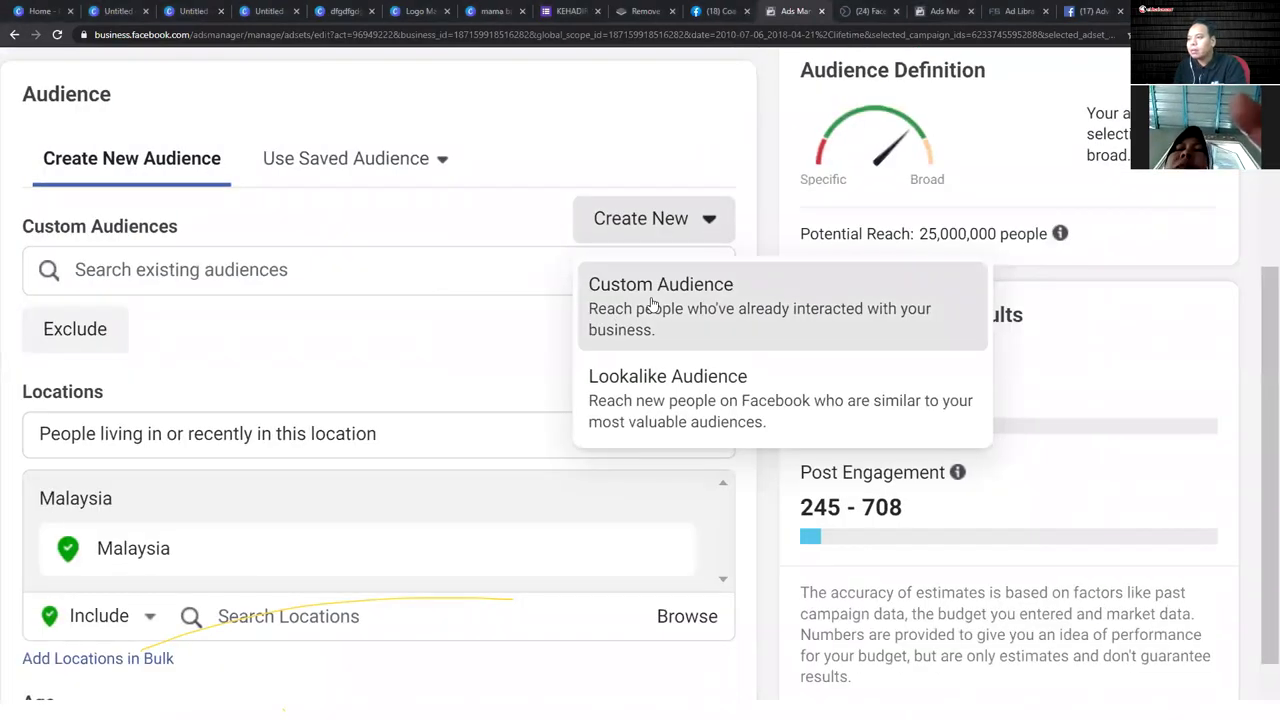
pyautogui.click(615, 312)
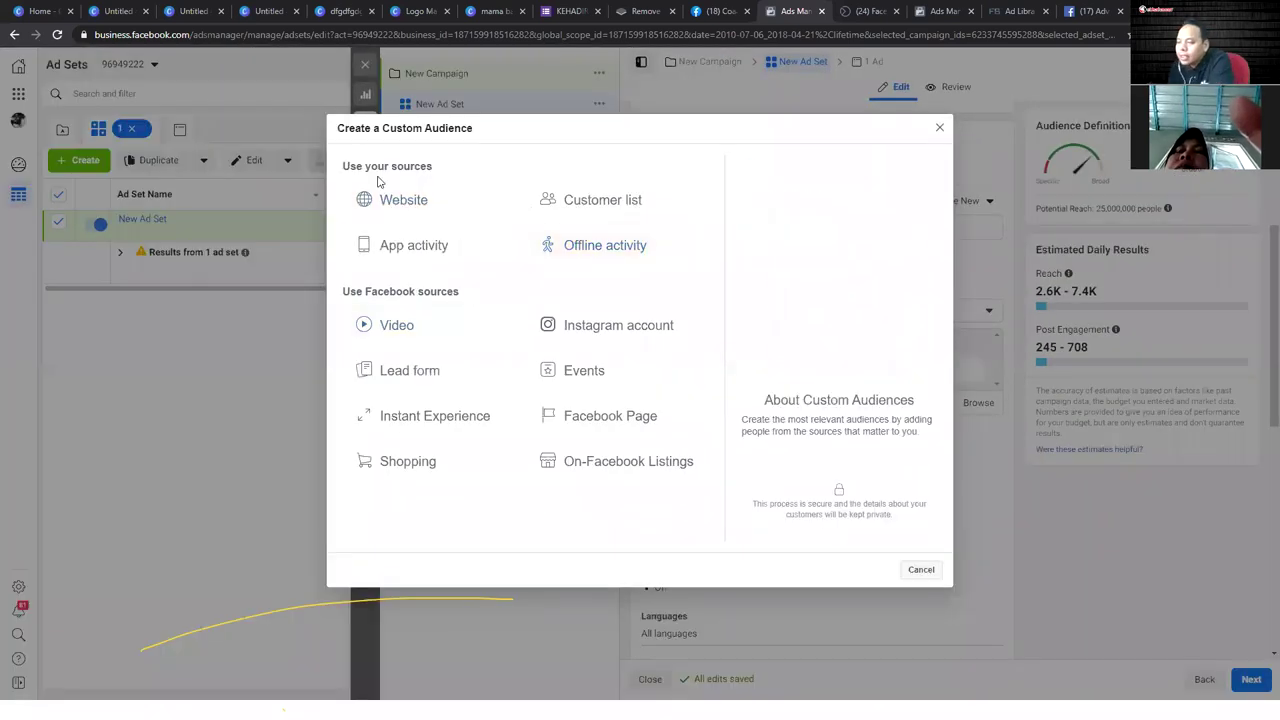
pyautogui.click(402, 331)
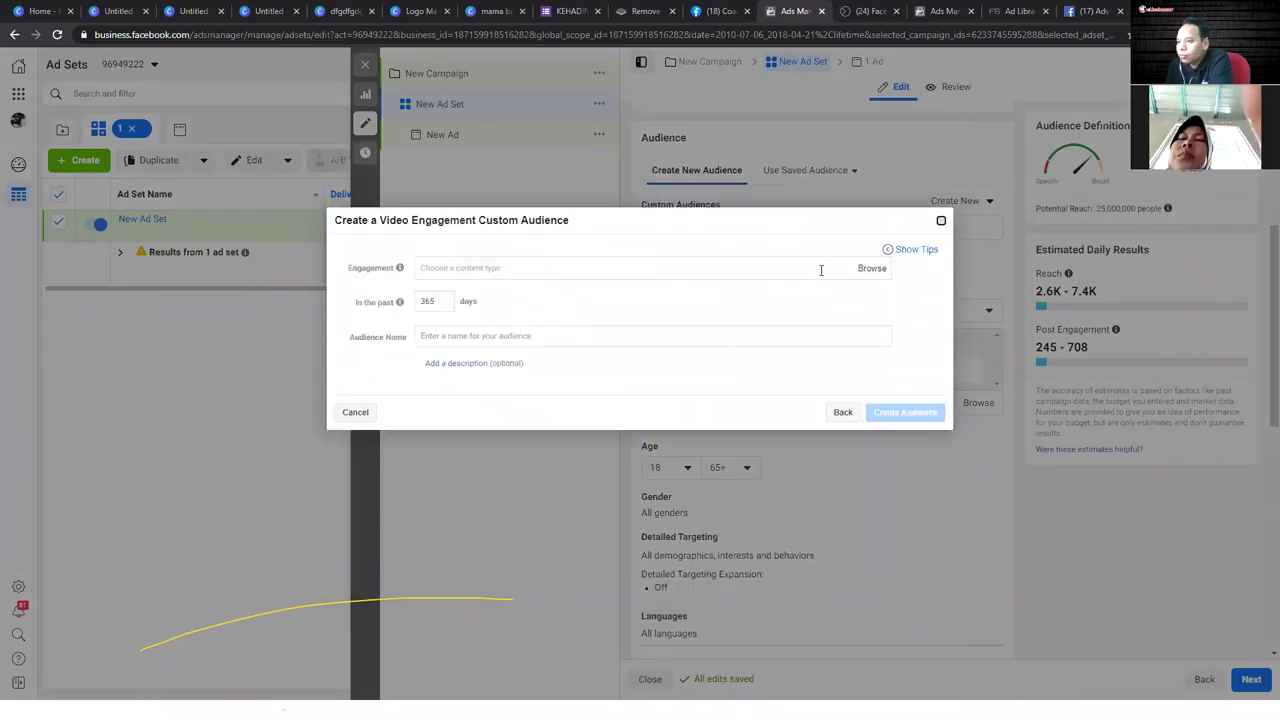
pyautogui.click(864, 272)
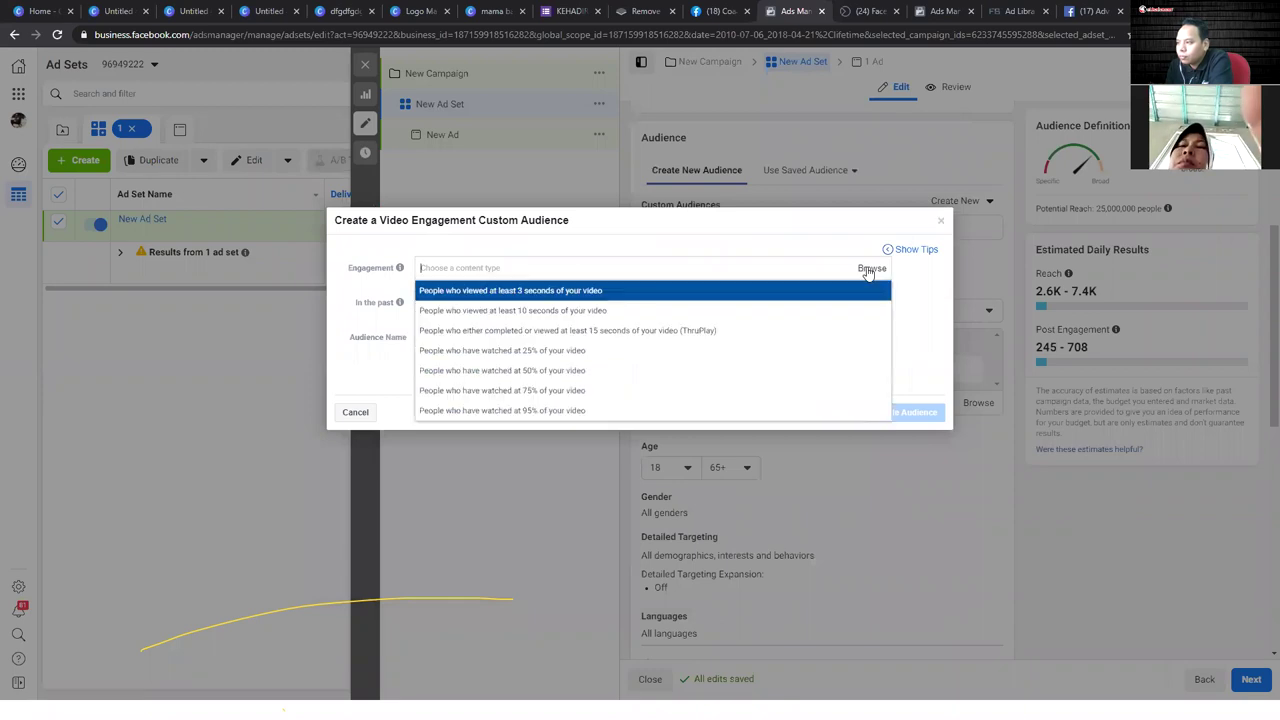
pyautogui.click(556, 313)
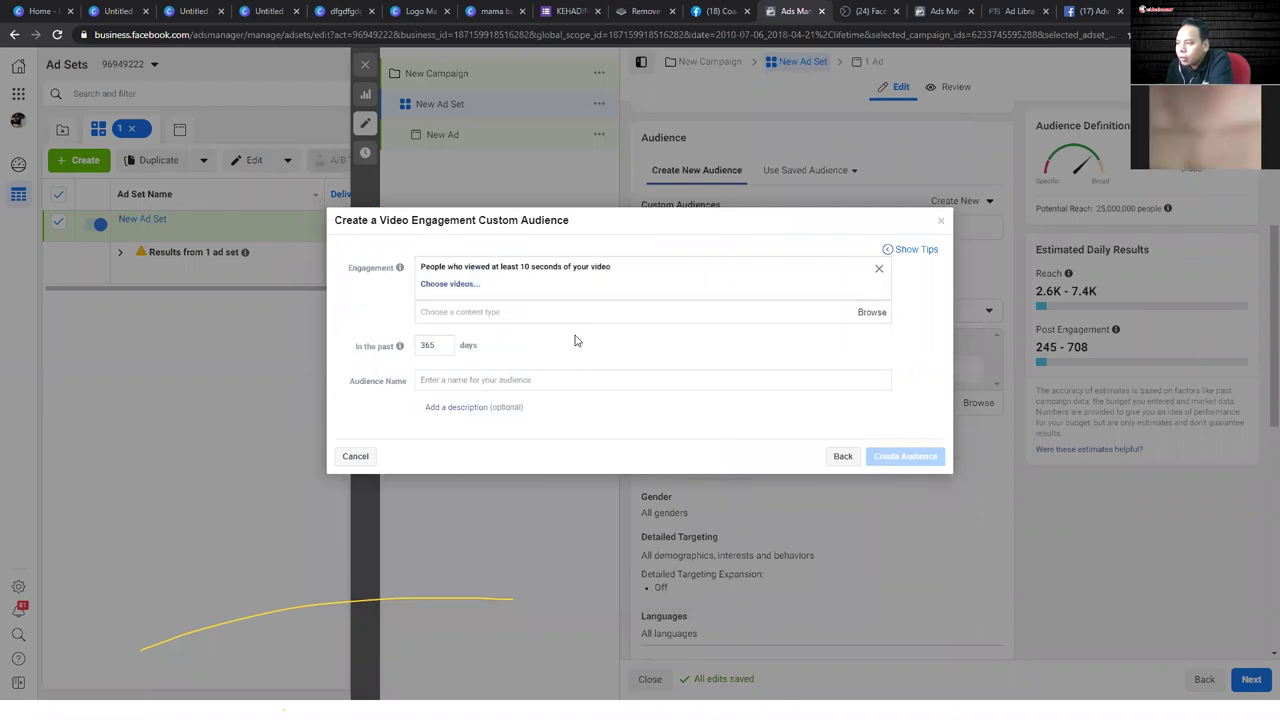
pyautogui.click(941, 225)
# - Examine the customer list, video and Facebook Page setups for a custom audience, and close the dialog without creating one
pyautogui.click(953, 201)
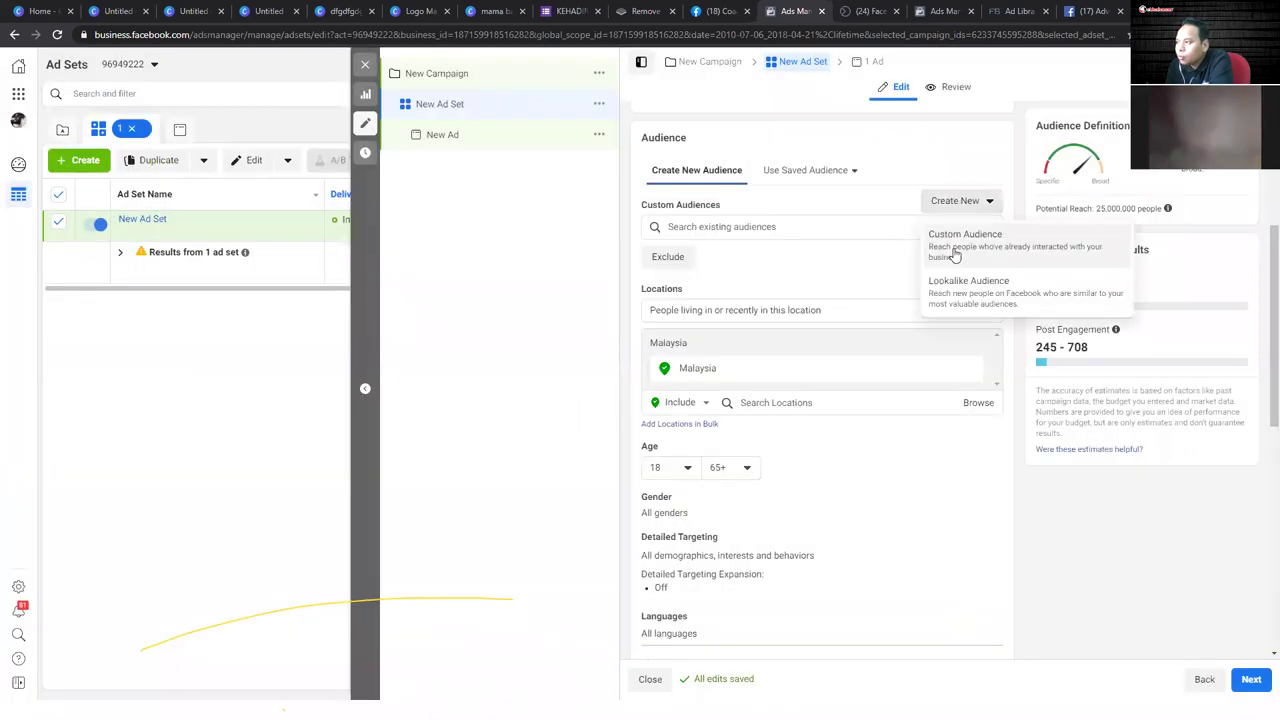
pyautogui.click(952, 252)
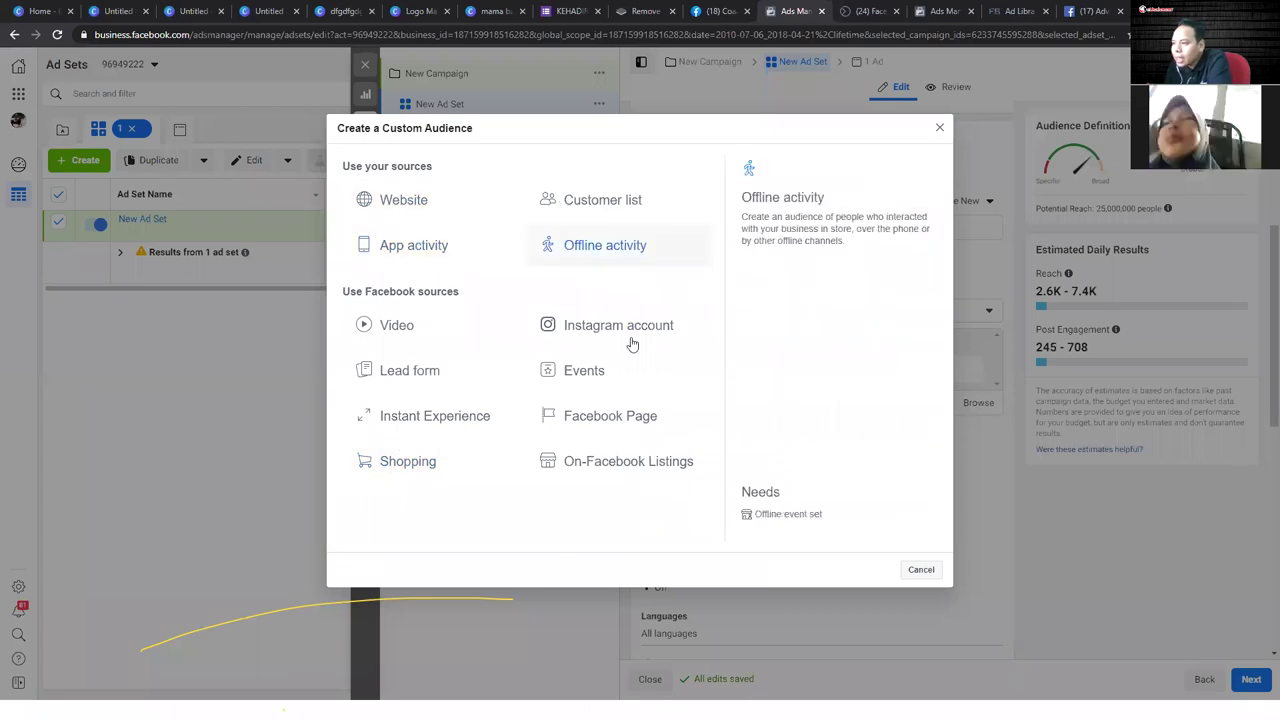
pyautogui.click(615, 205)
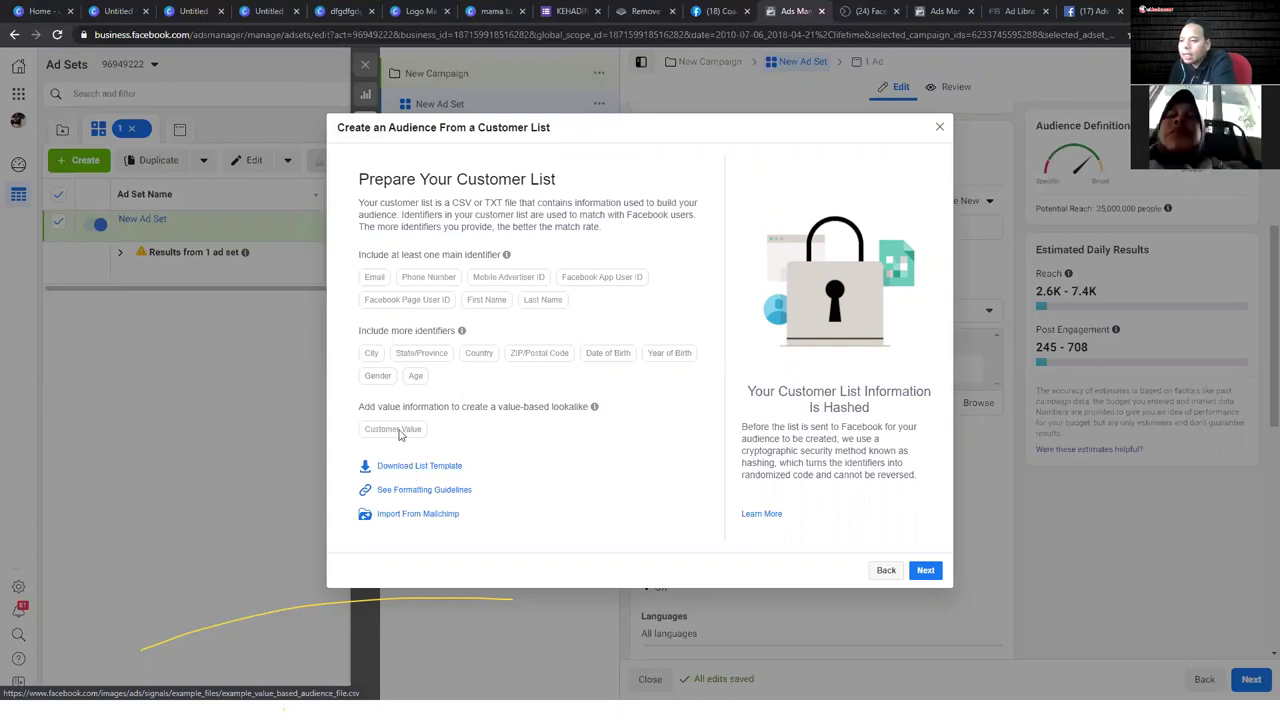
pyautogui.click(886, 569)
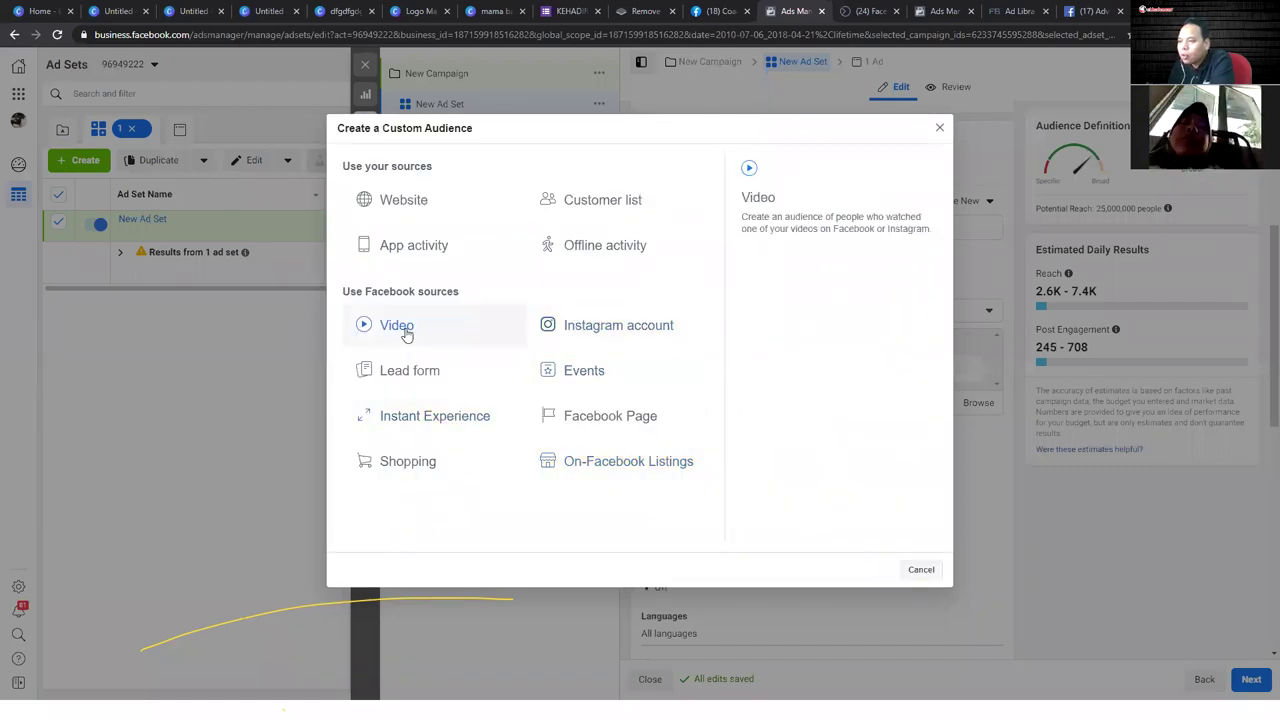
pyautogui.click(400, 330)
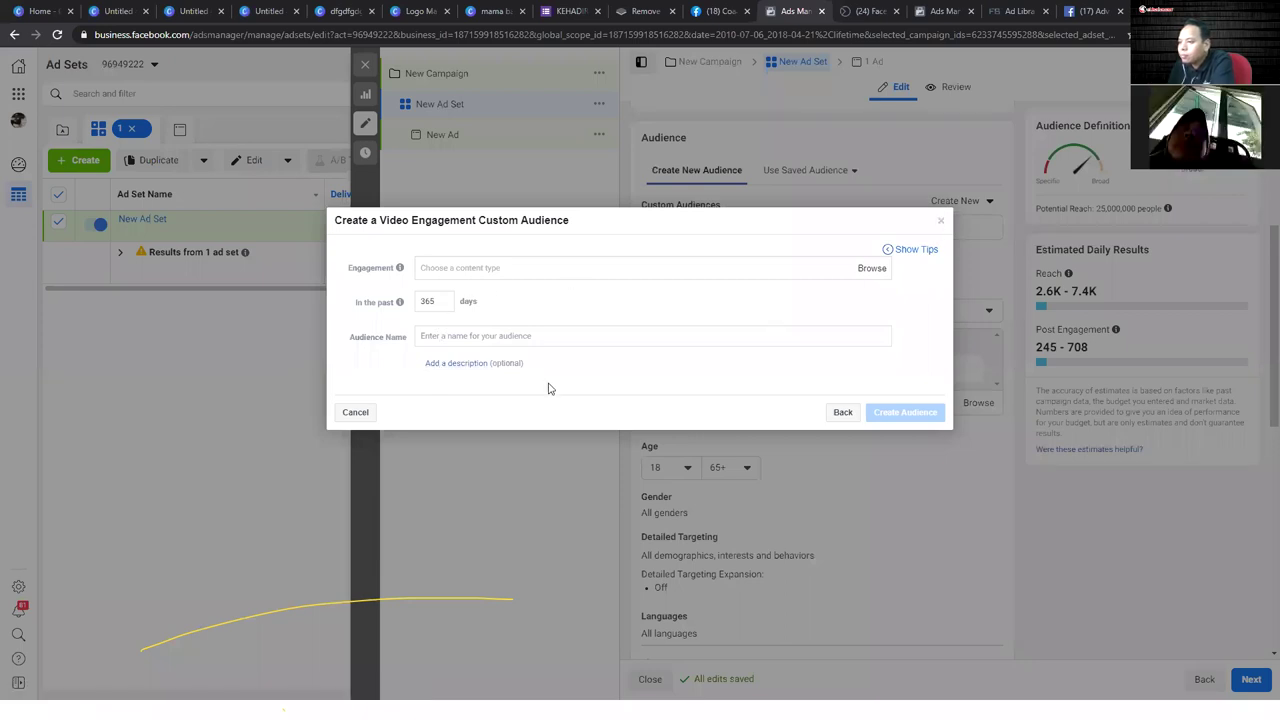
pyautogui.click(843, 412)
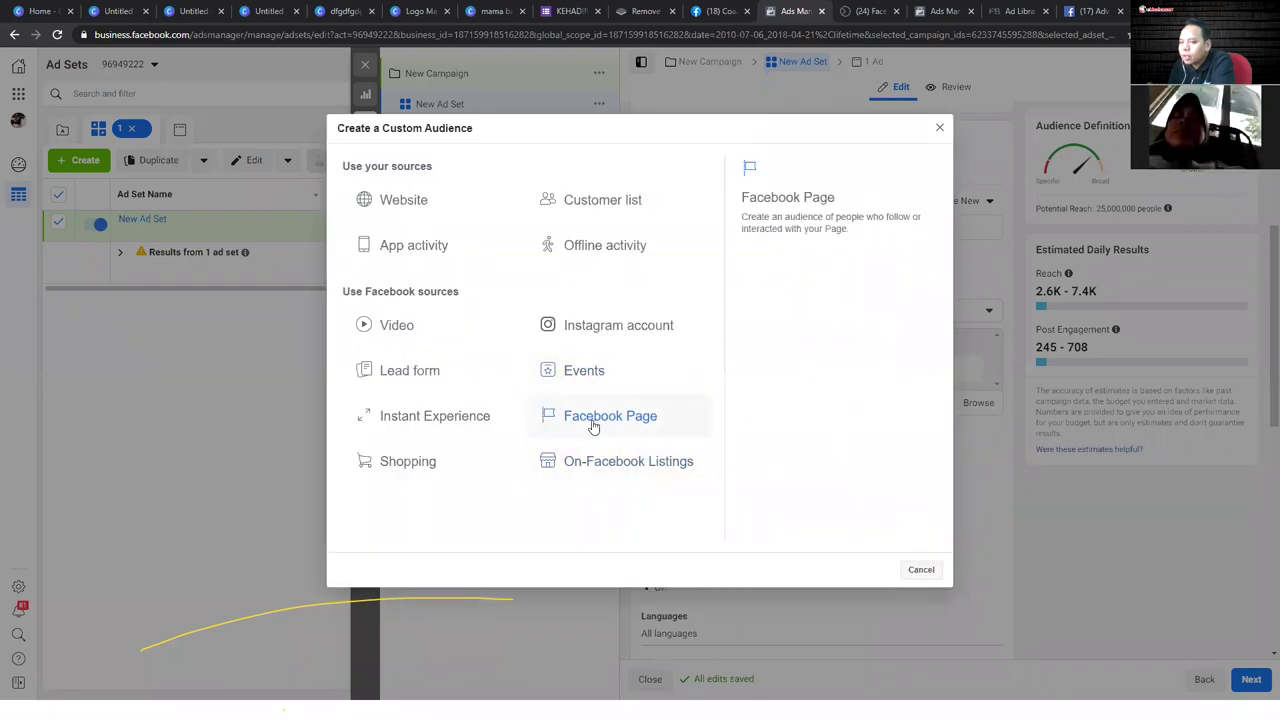
pyautogui.click(593, 420)
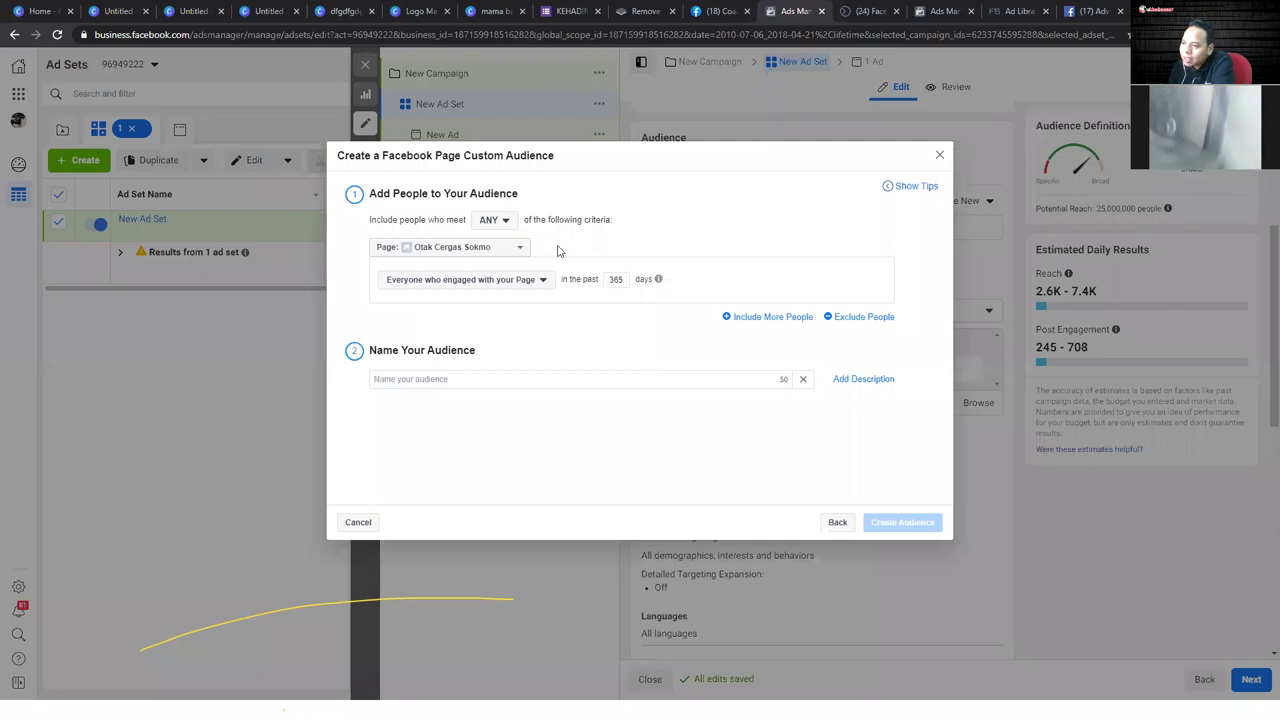
pyautogui.click(940, 157)
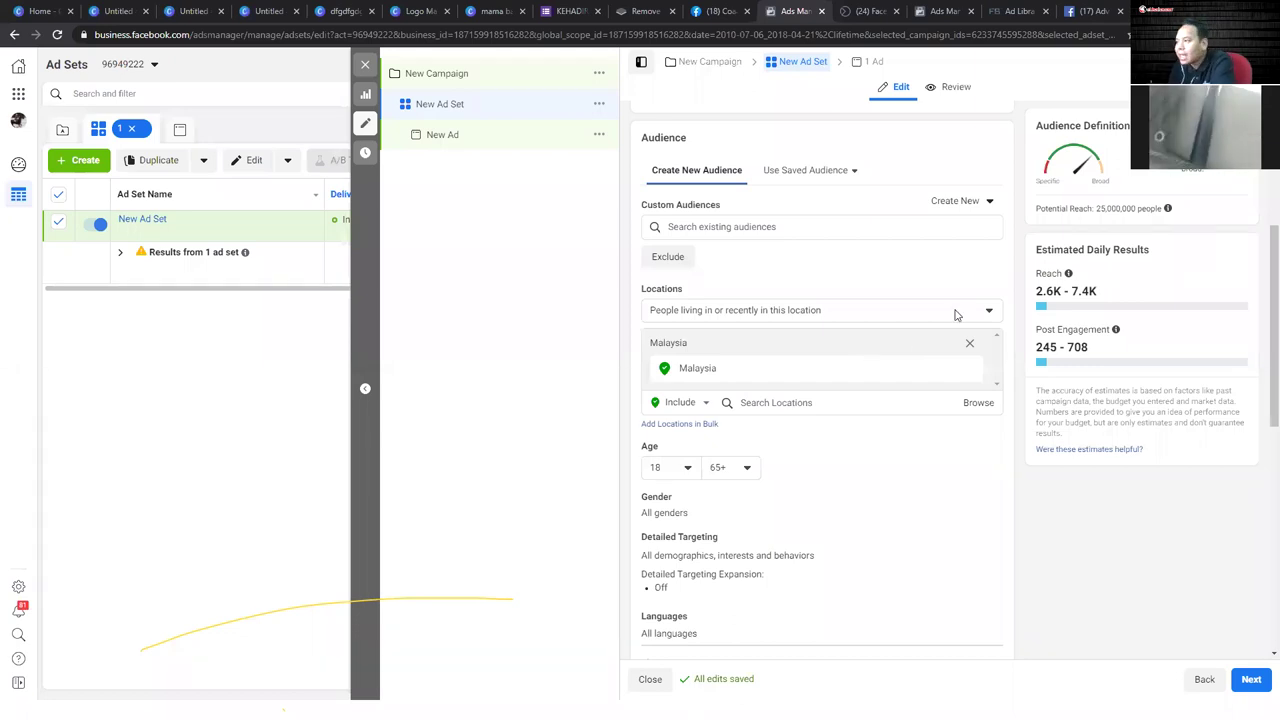
# - View the Lookalike Audience choice, and close the ad set editor without publishing the draft items
pyautogui.click(970, 201)
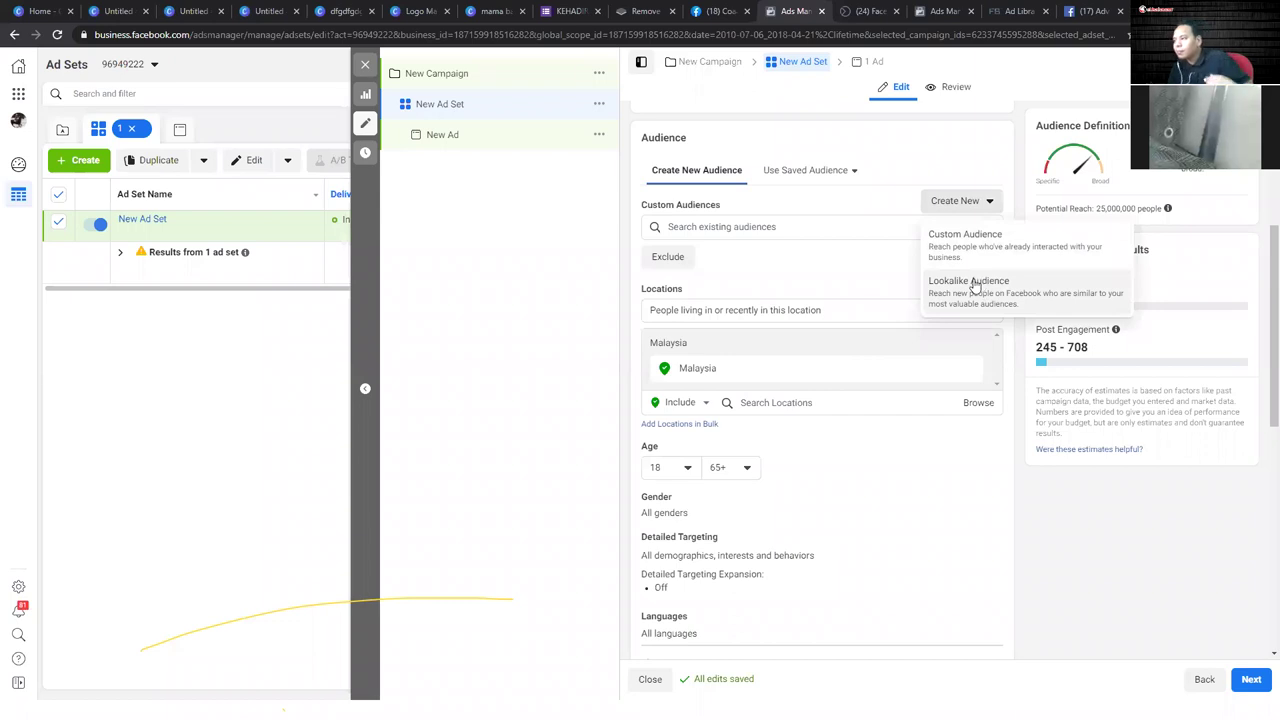
pyautogui.scroll(5, 975, 287)
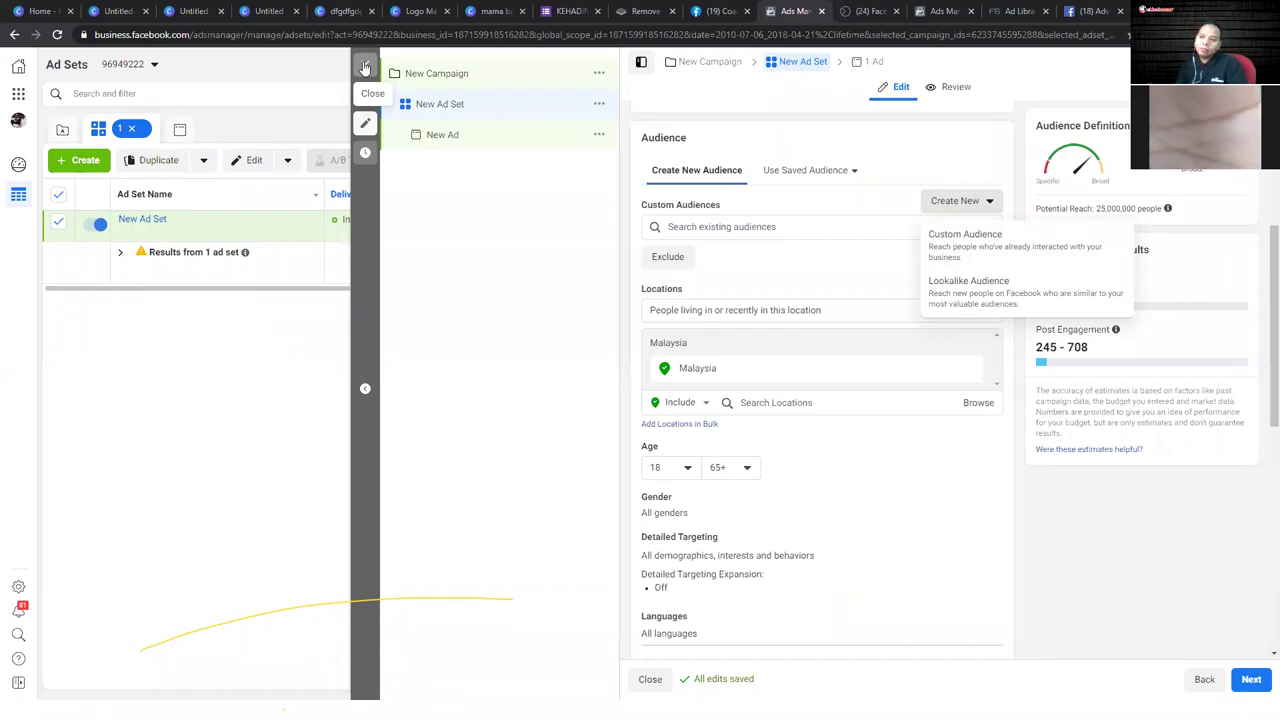
pyautogui.click(365, 67)
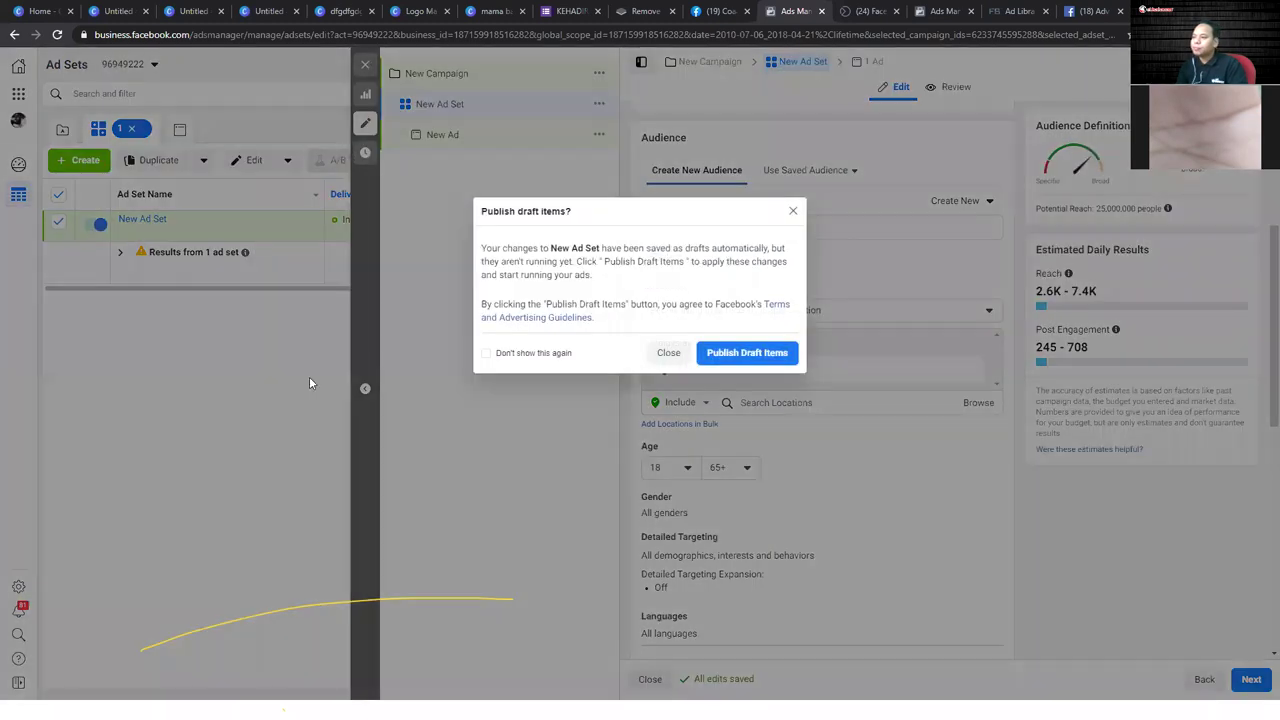
pyautogui.click(667, 353)
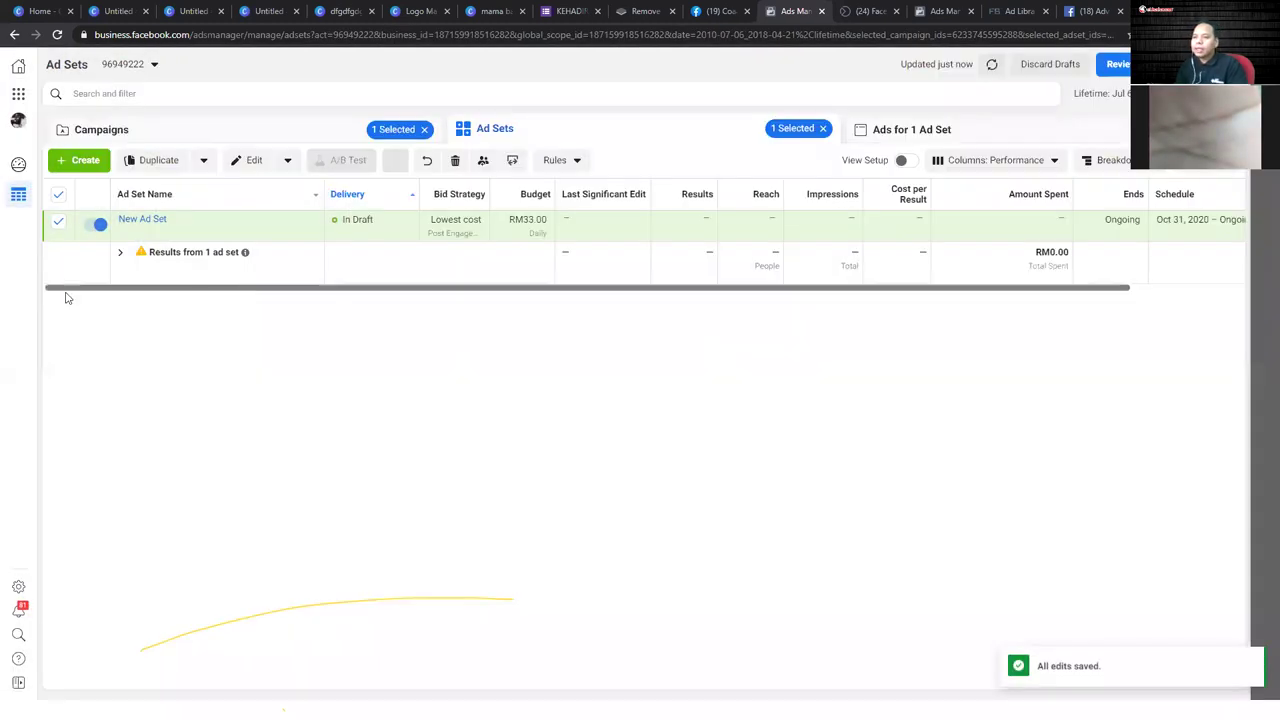
# - Return to the full campaign list and delete the draft New Campaign in its first row
pyautogui.click(18, 93)
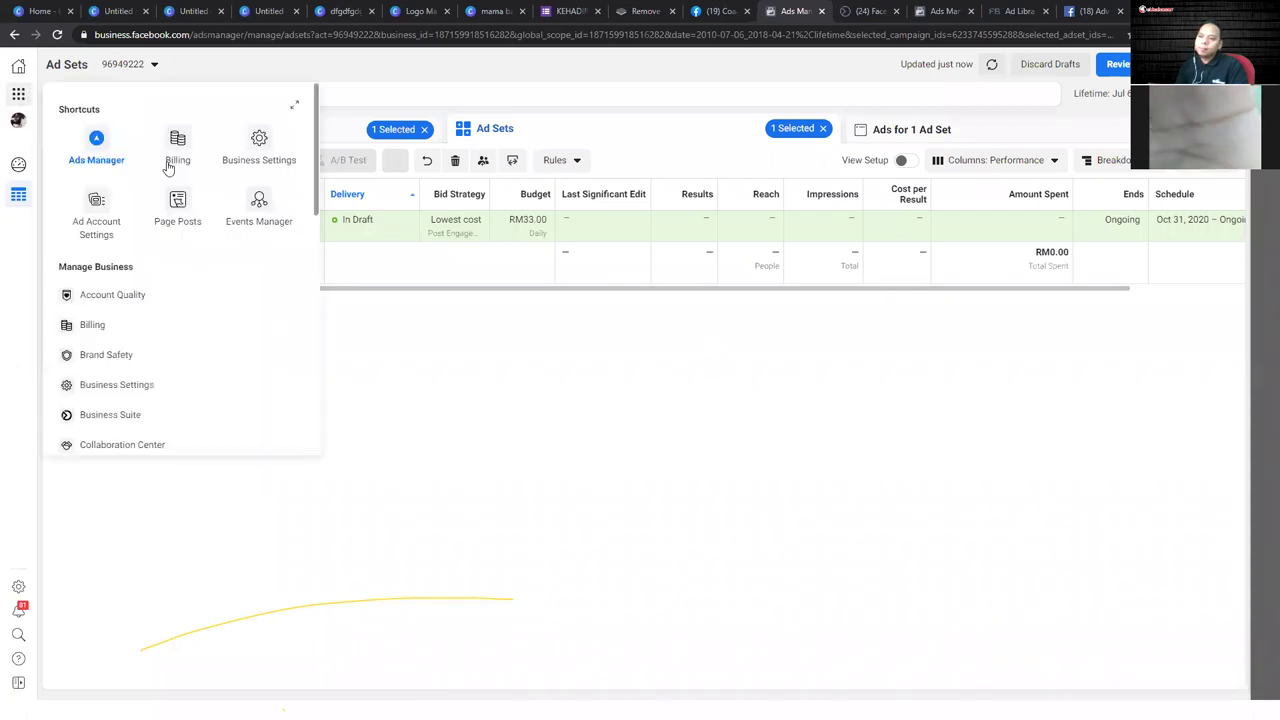
pyautogui.click(97, 143)
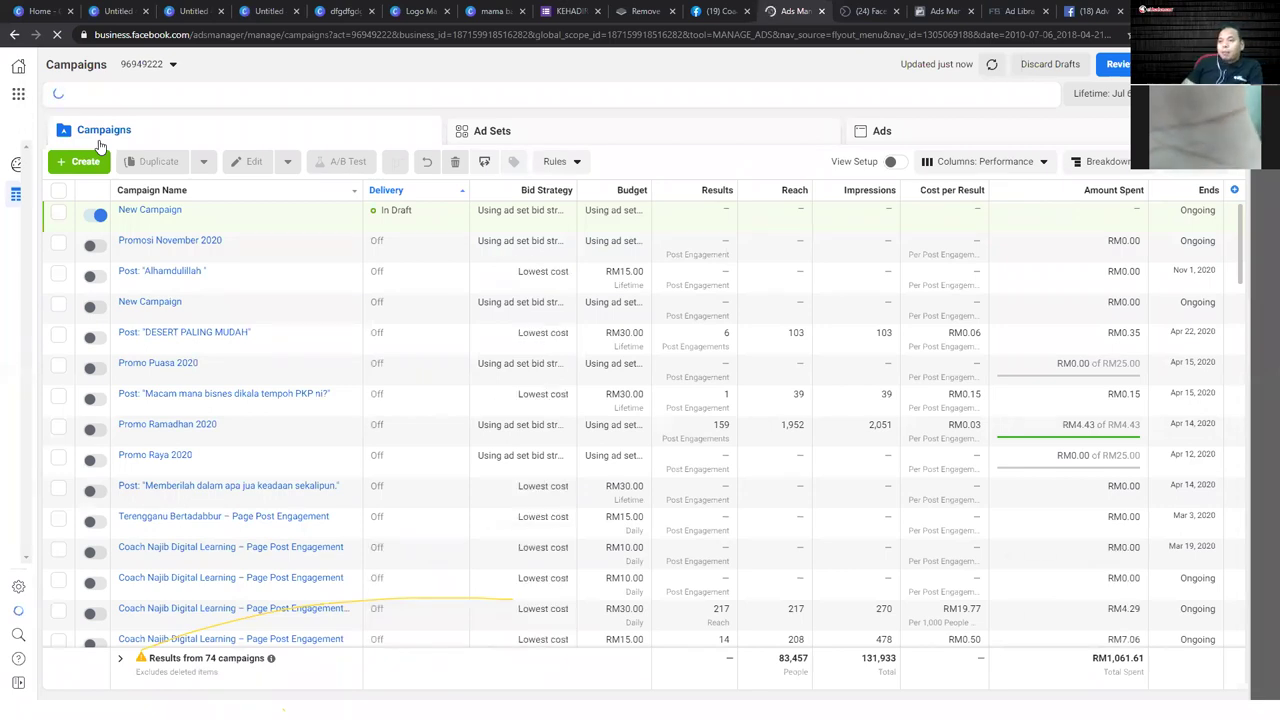
pyautogui.moveTo(118, 224)
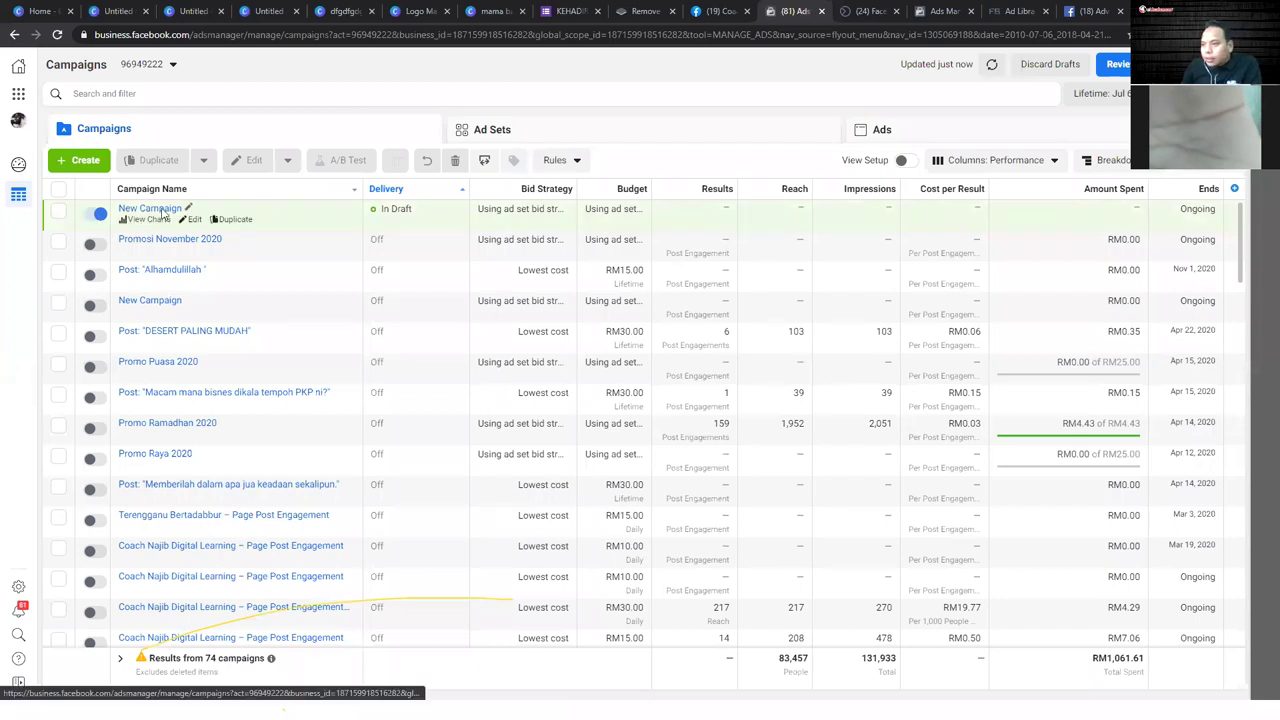
pyautogui.click(58, 211)
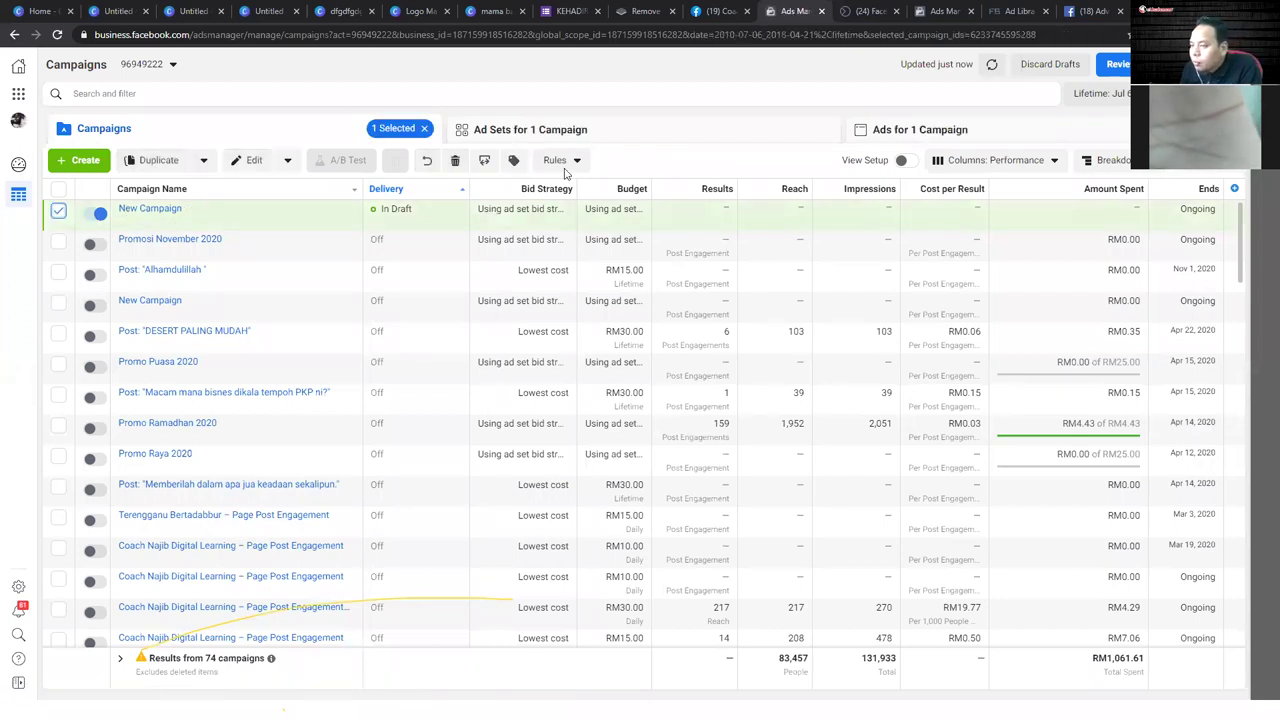
pyautogui.click(455, 160)
pyautogui.click(751, 286)
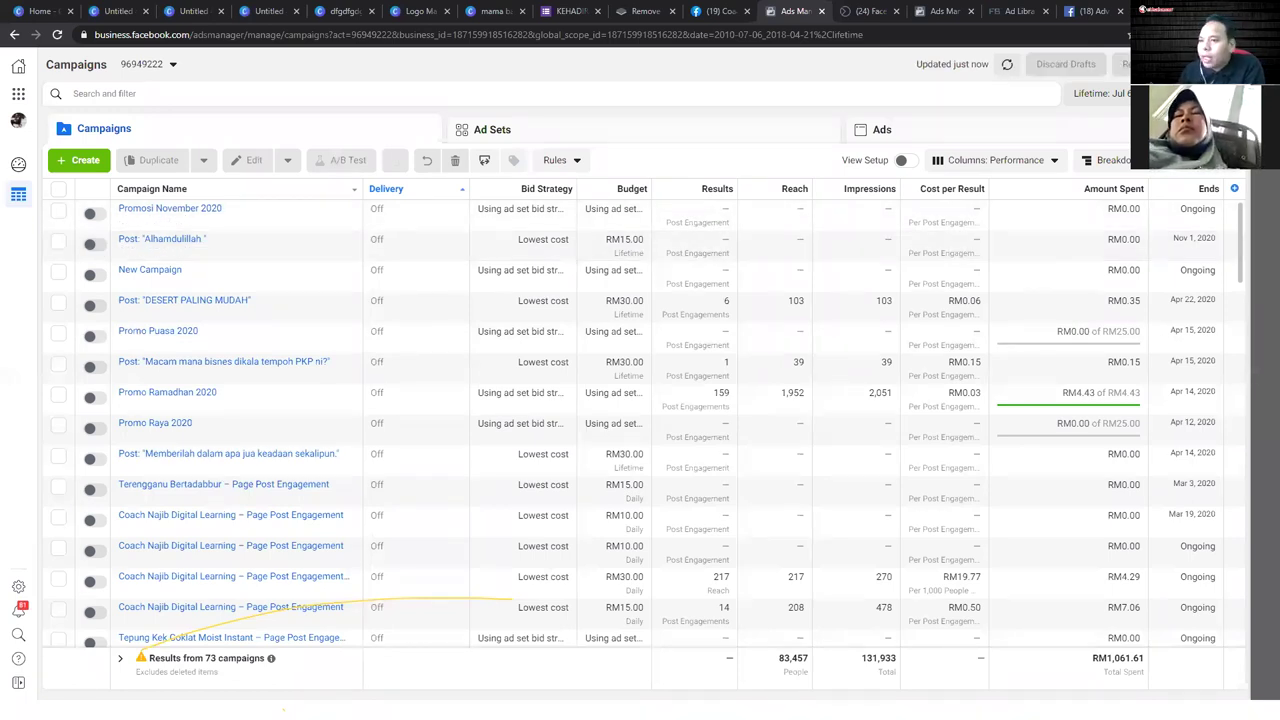
# - Open the ad account's billing and payment settings from the business tools
pyautogui.click(18, 93)
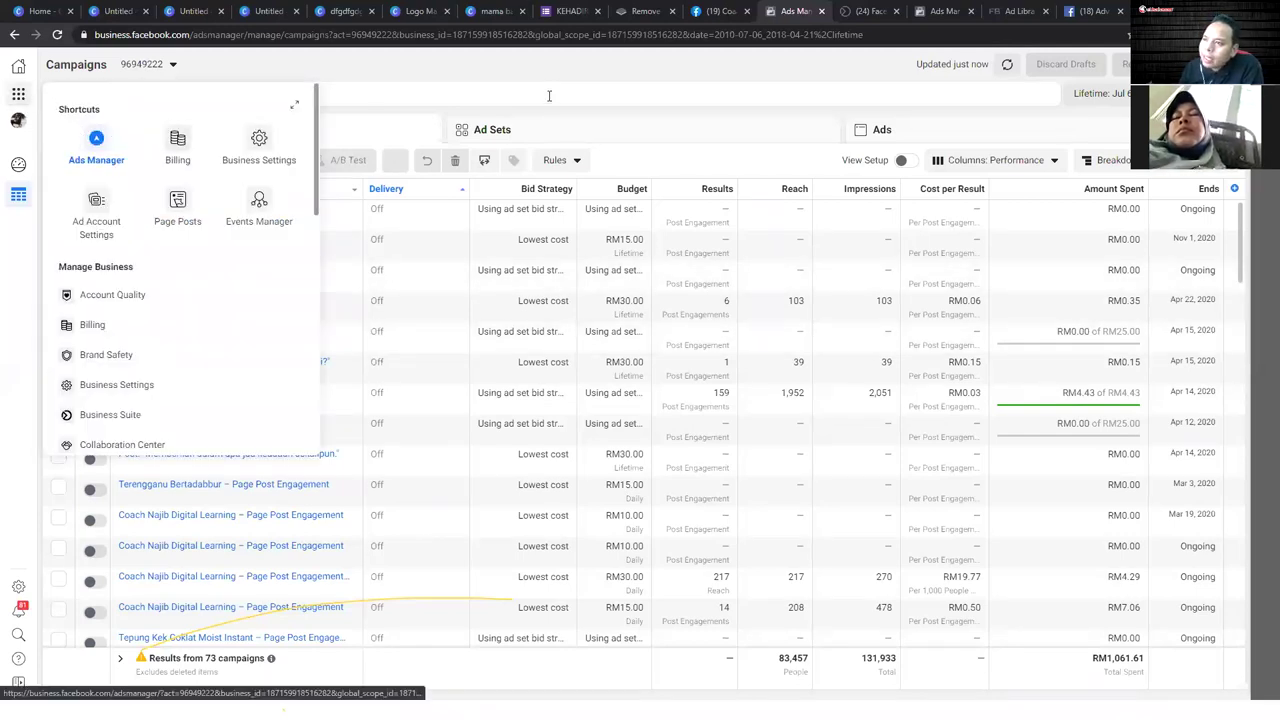
pyautogui.click(160, 90)
pyautogui.click(18, 93)
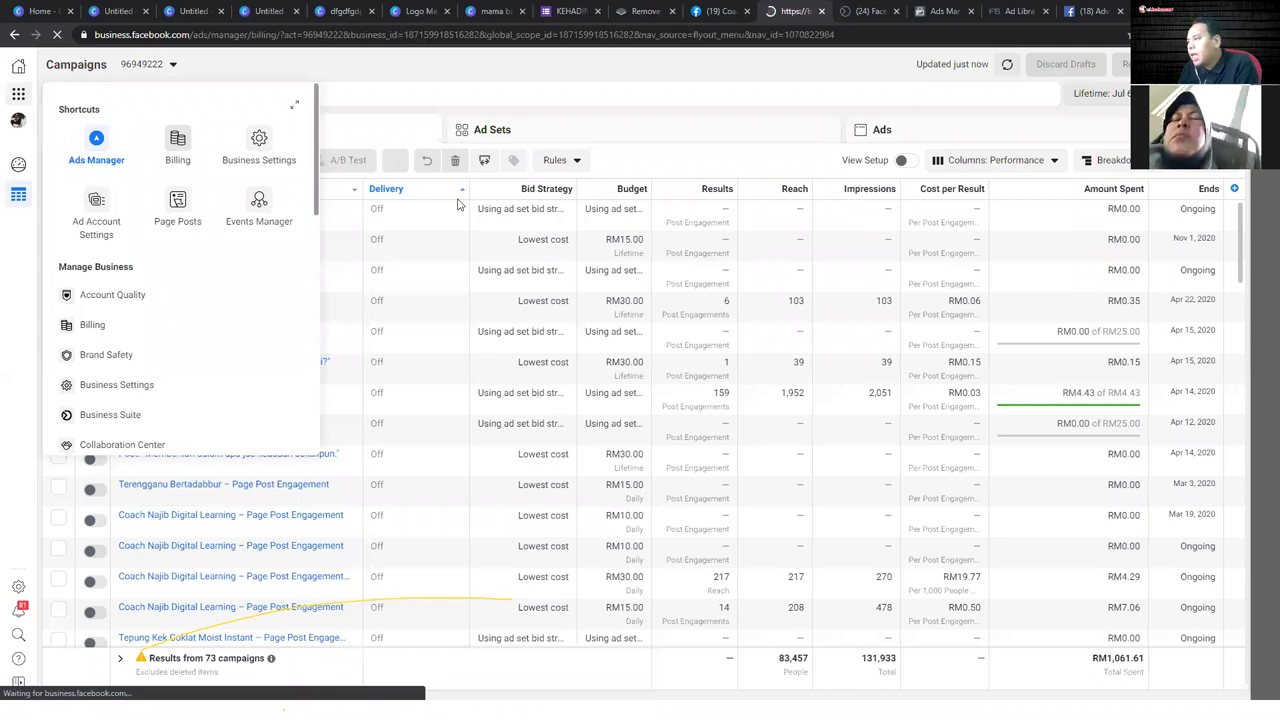
pyautogui.click(178, 152)
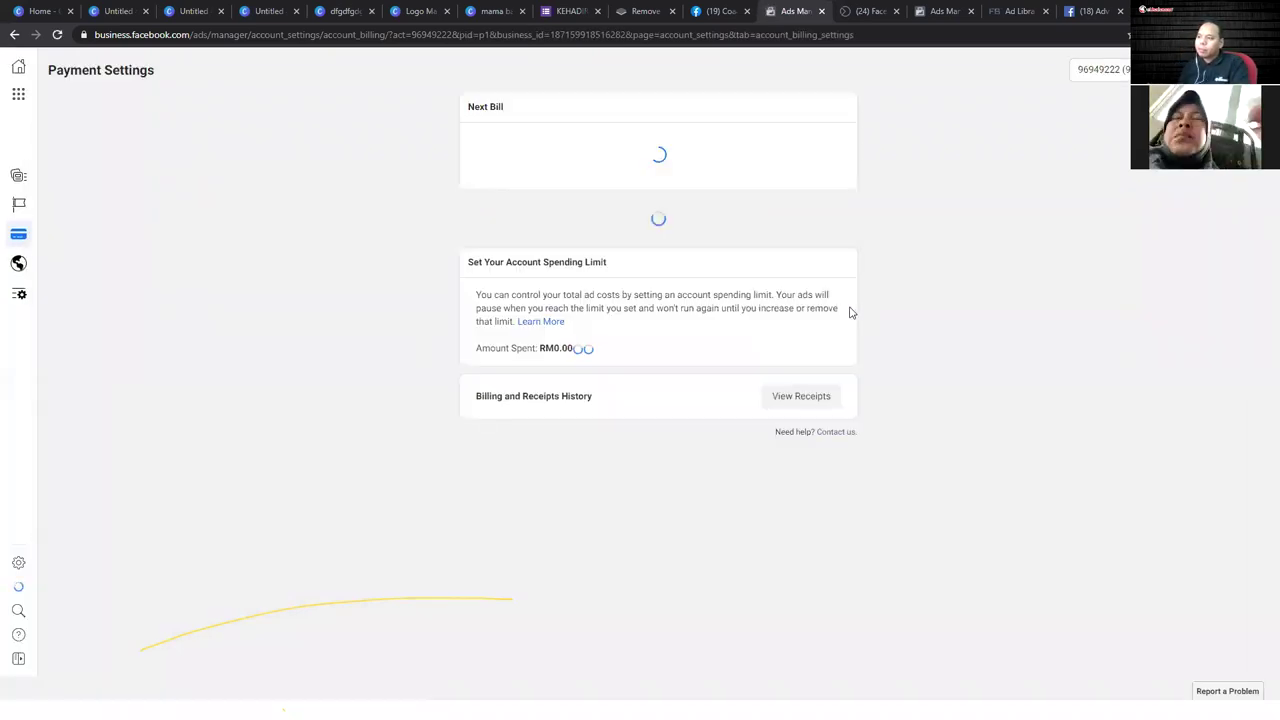
# - Examine the card, bank and ad coupon options for adding a payment method, and cancel without adding one
pyautogui.hotkey('ctrl', '+')
pyautogui.hotkey('ctrl', '+')
pyautogui.hotkey('ctrl', '+')
pyautogui.hotkey('ctrl', '+')
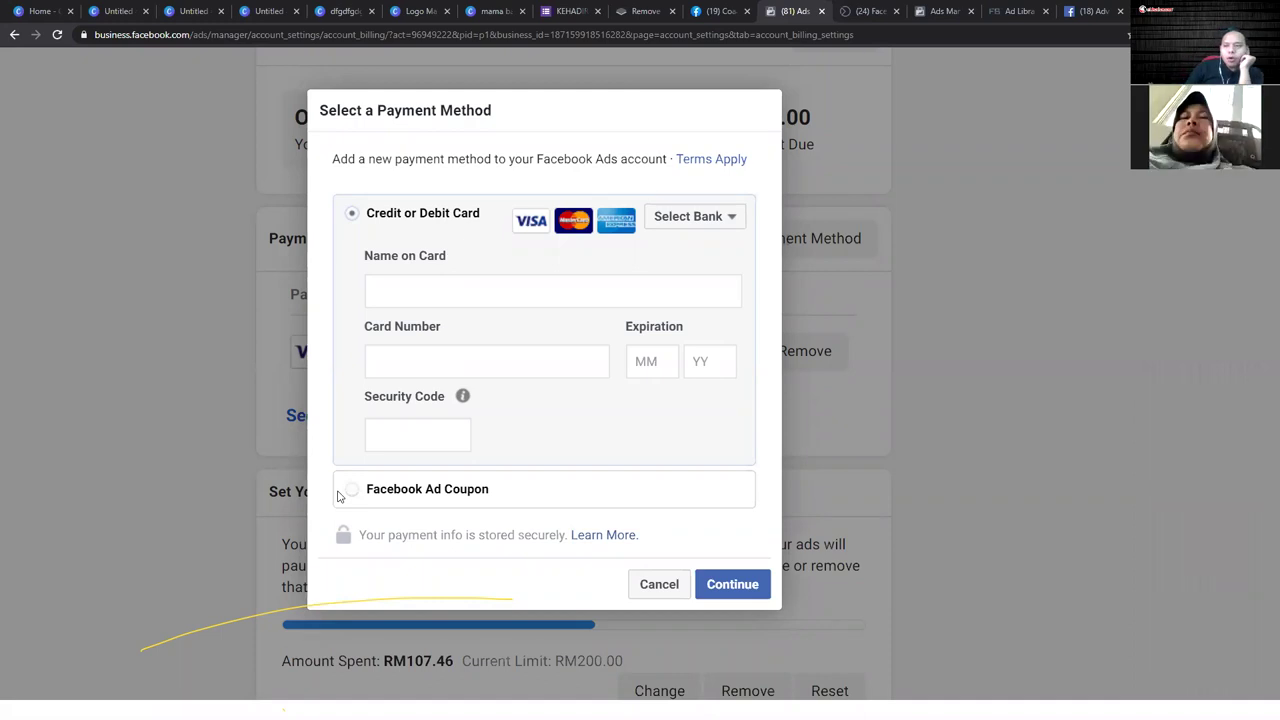
pyautogui.click(720, 226)
pyautogui.click(745, 486)
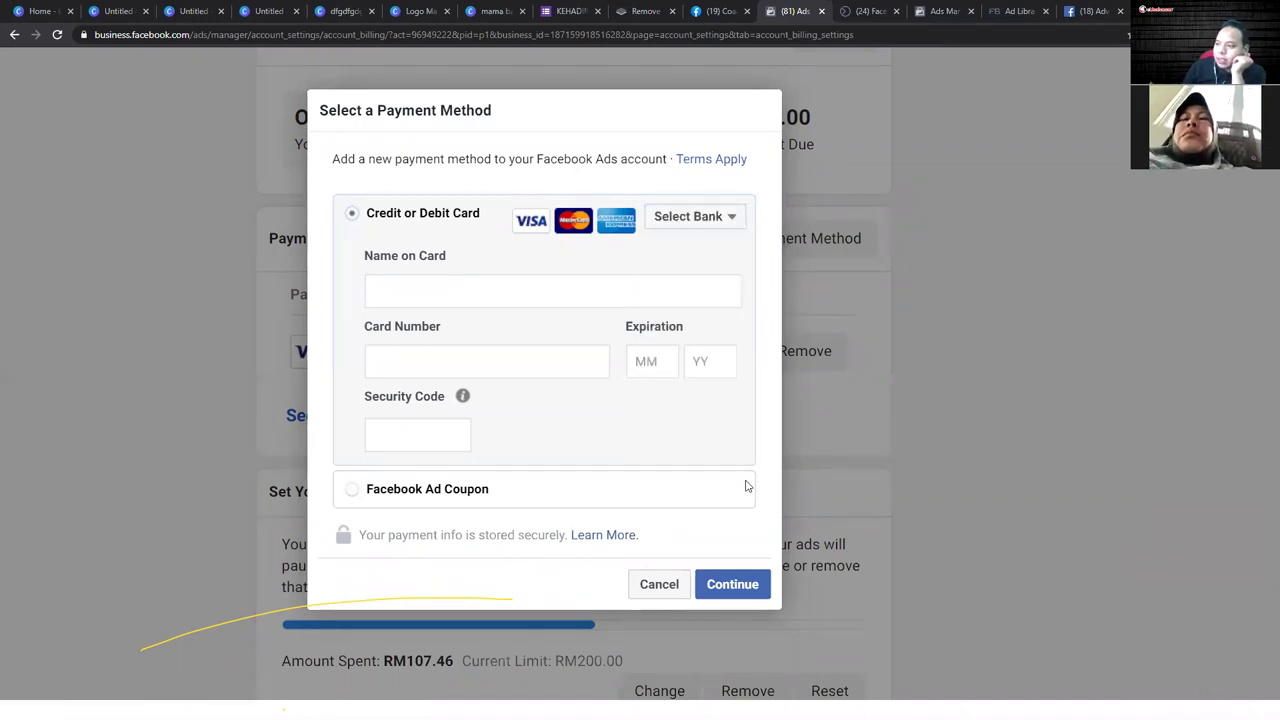
pyautogui.click(672, 586)
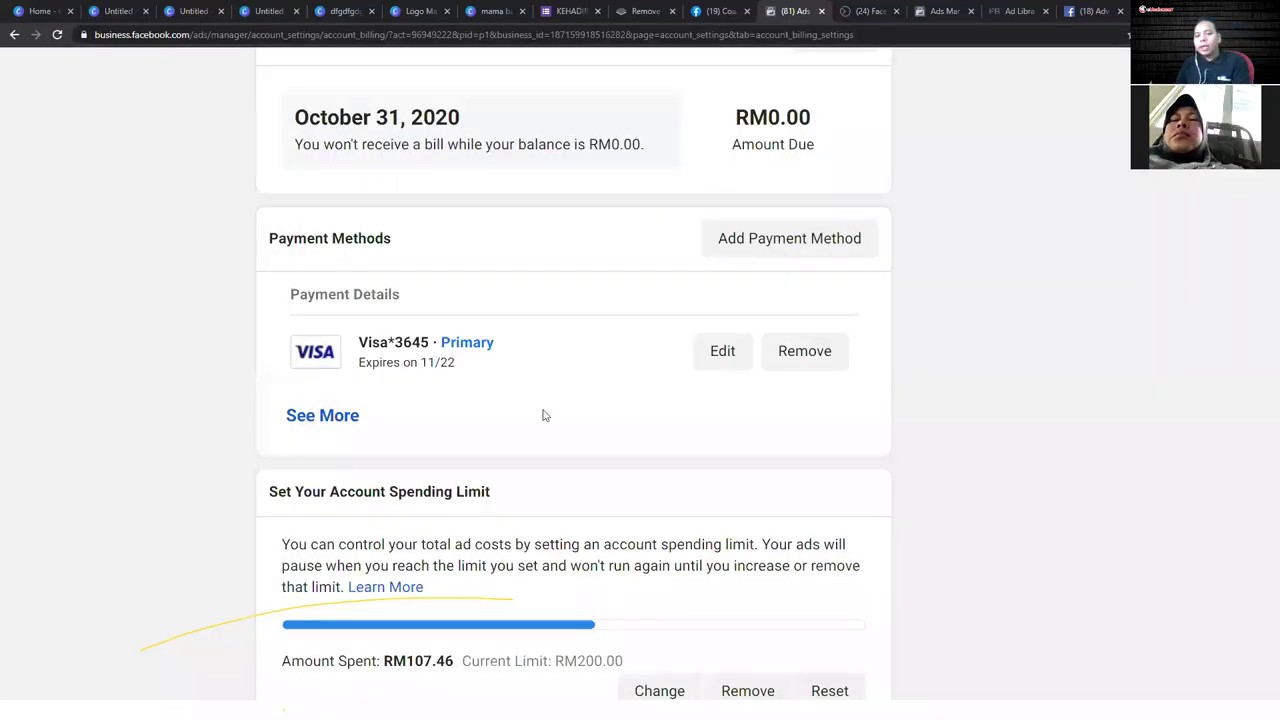
pyautogui.hotkey('ctrl', '-')
pyautogui.hotkey('ctrl', '-')
pyautogui.hotkey('ctrl', '-')
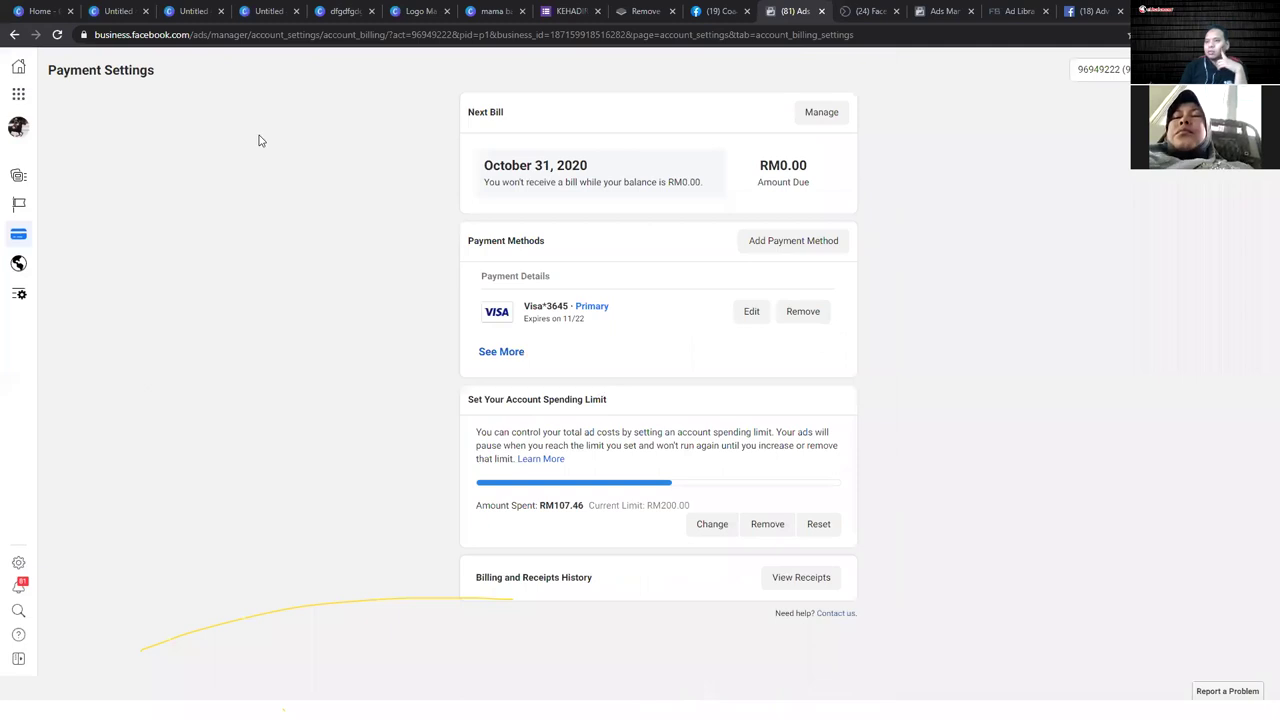
# - Leave the payment settings and view the Business Suite home page
pyautogui.click(18, 67)
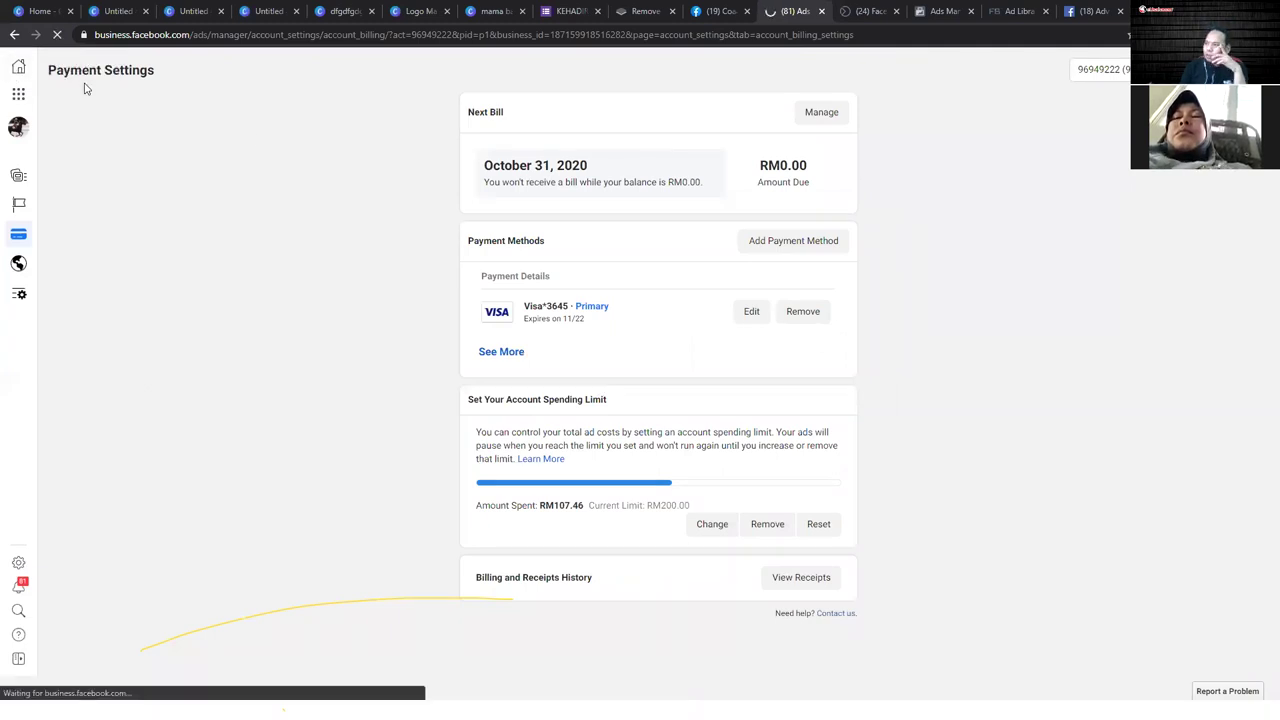
pyautogui.click(1084, 11)
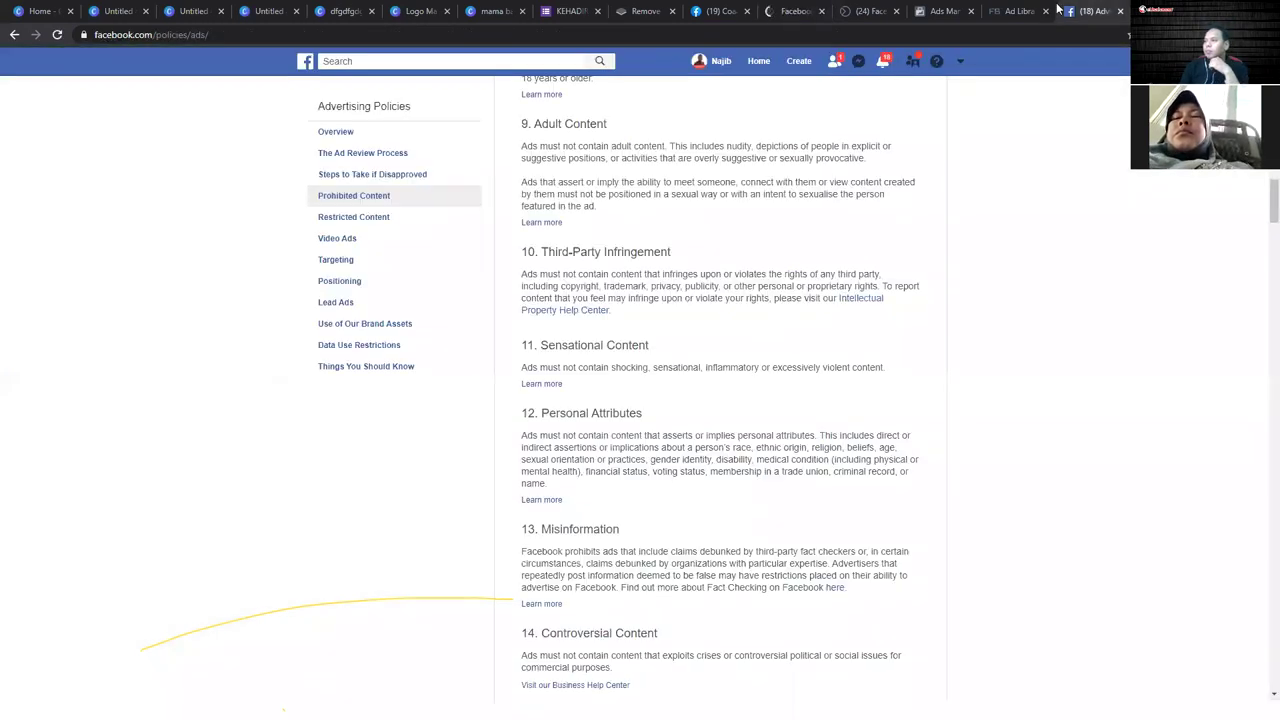
pyautogui.click(945, 11)
pyautogui.click(796, 11)
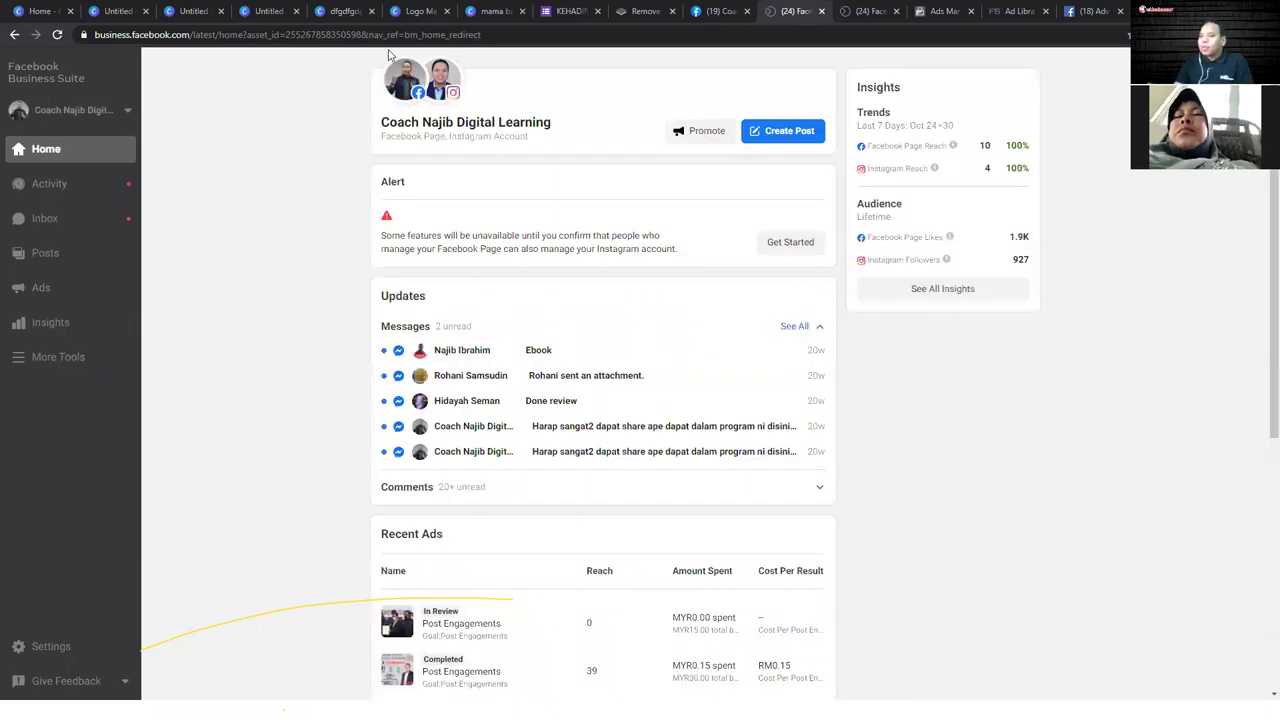
# - Switch to the business's Facebook Page and open its Publishing Tools
pyautogui.click(712, 11)
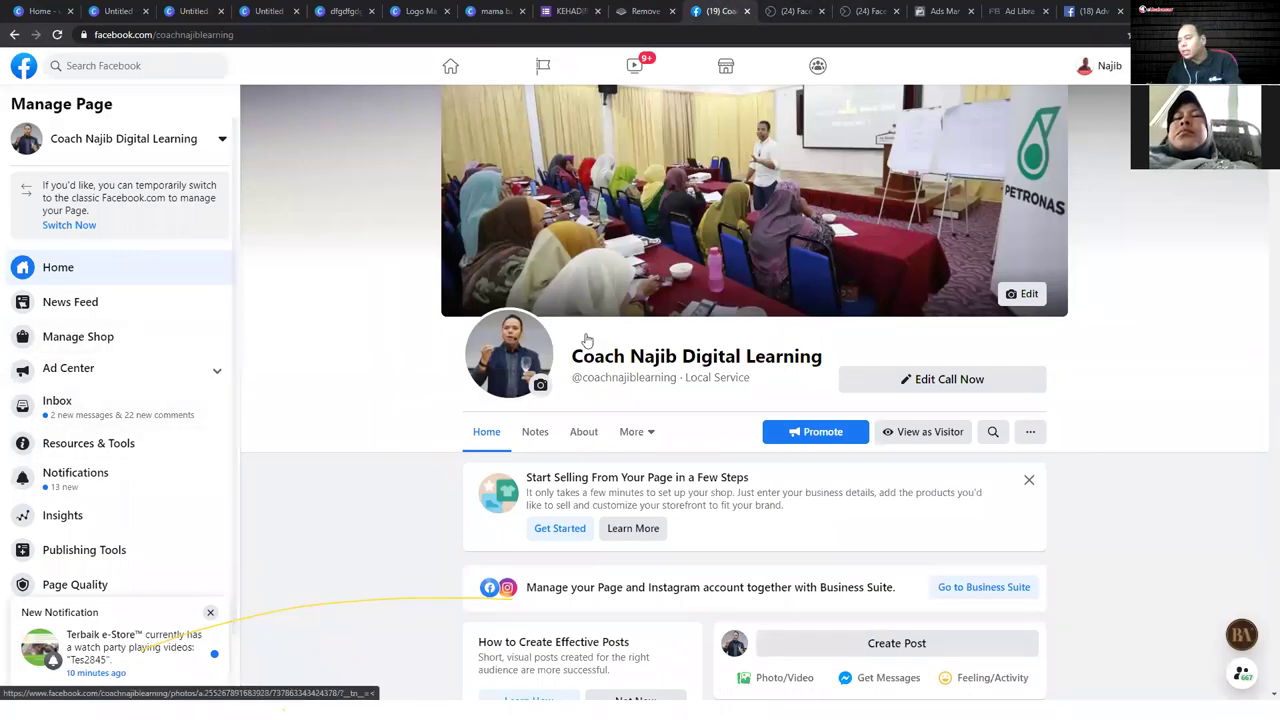
pyautogui.scroll(-2, 490, 313)
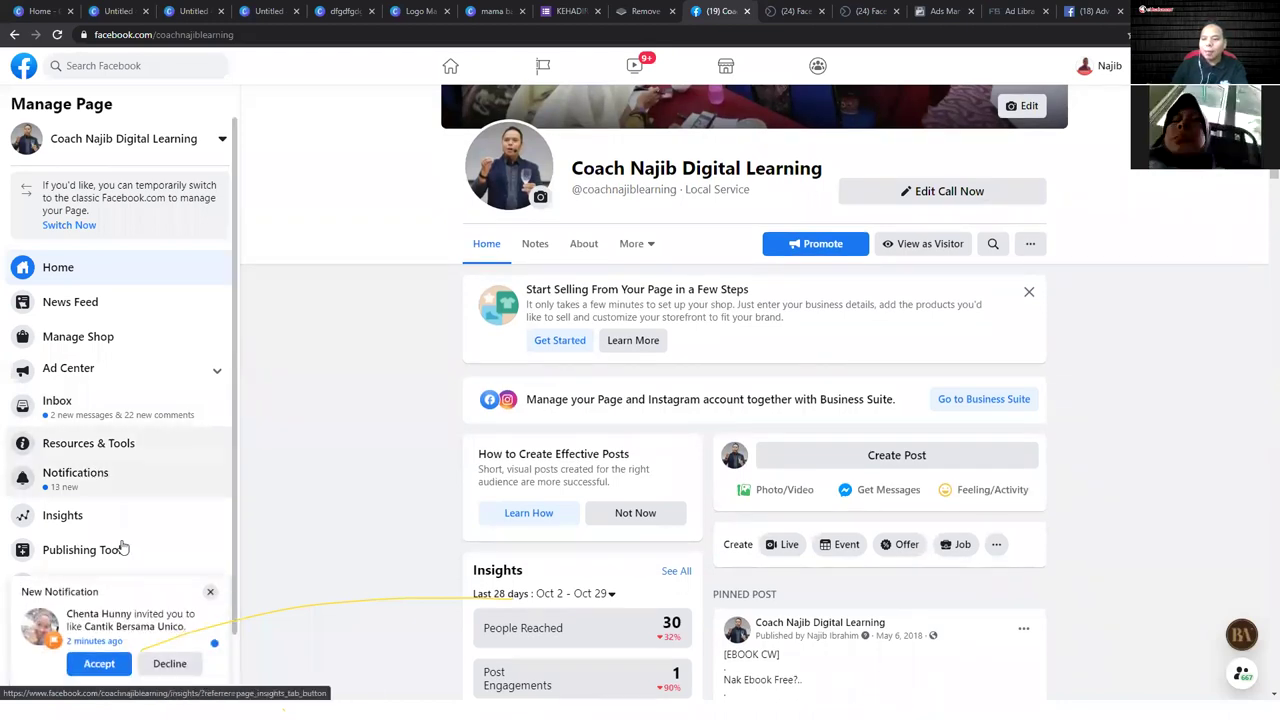
pyautogui.scroll(-1, 110, 535)
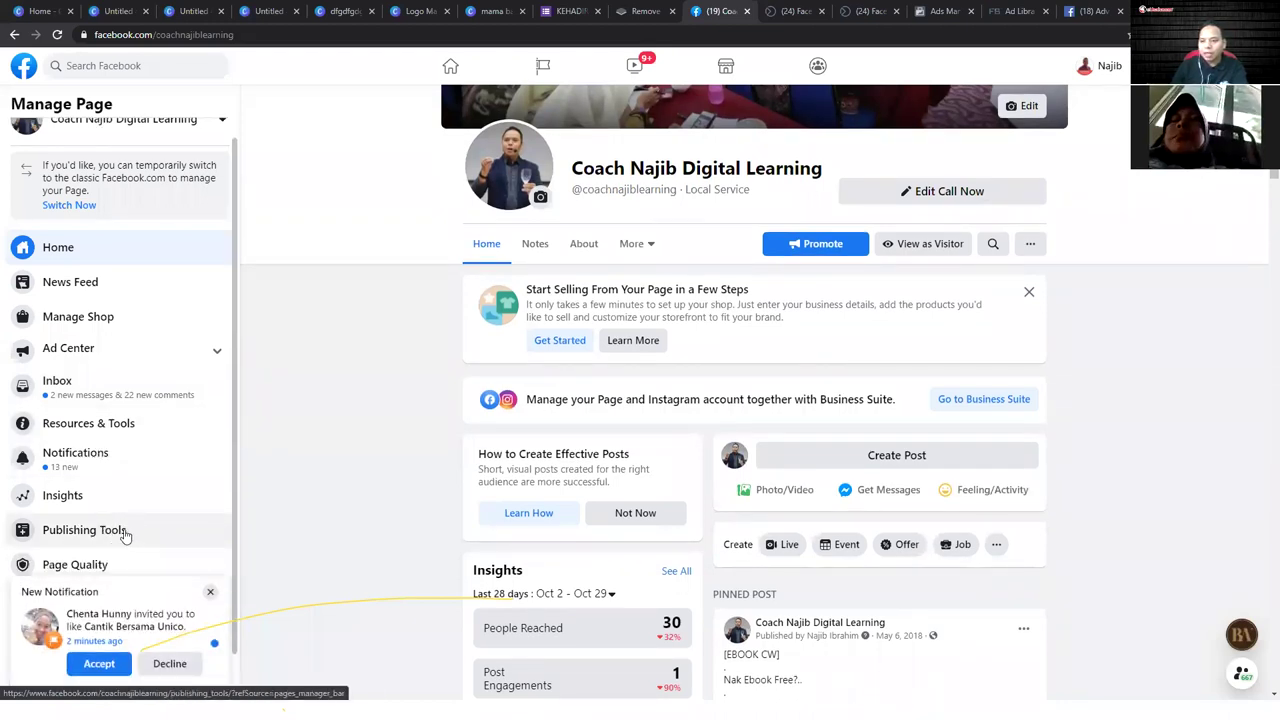
pyautogui.scroll(4, 125, 537)
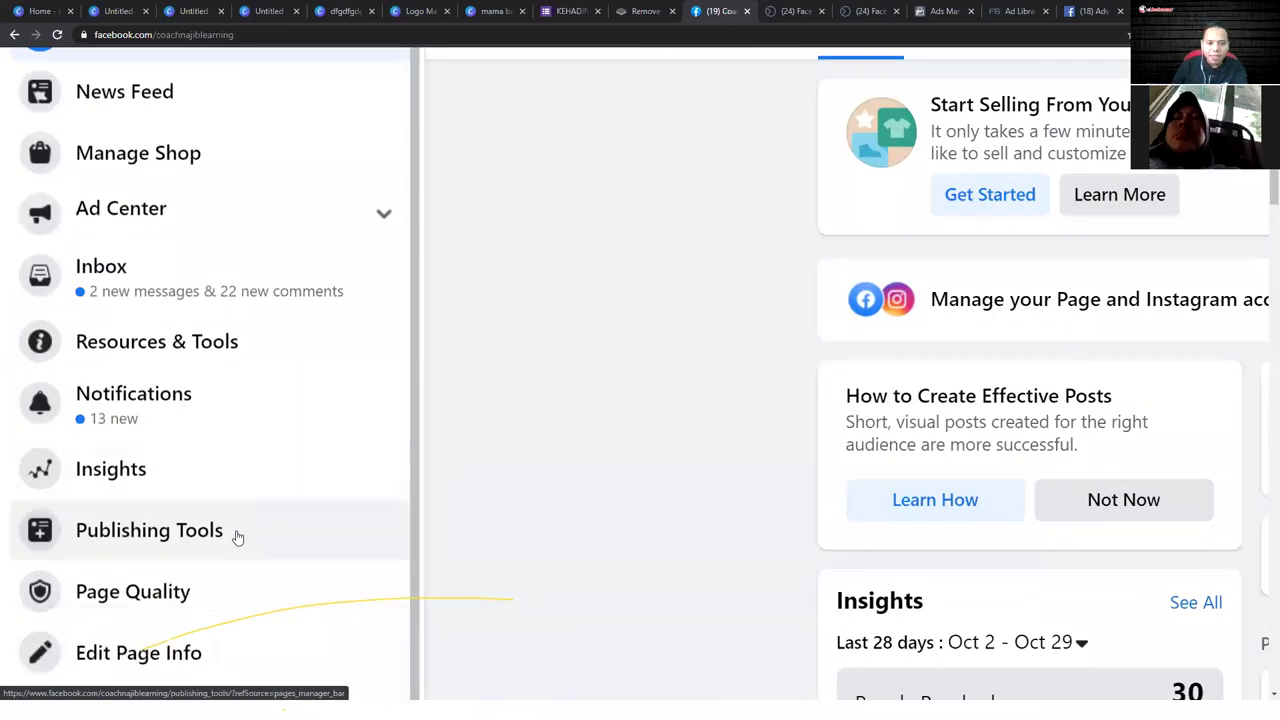
pyautogui.click(170, 533)
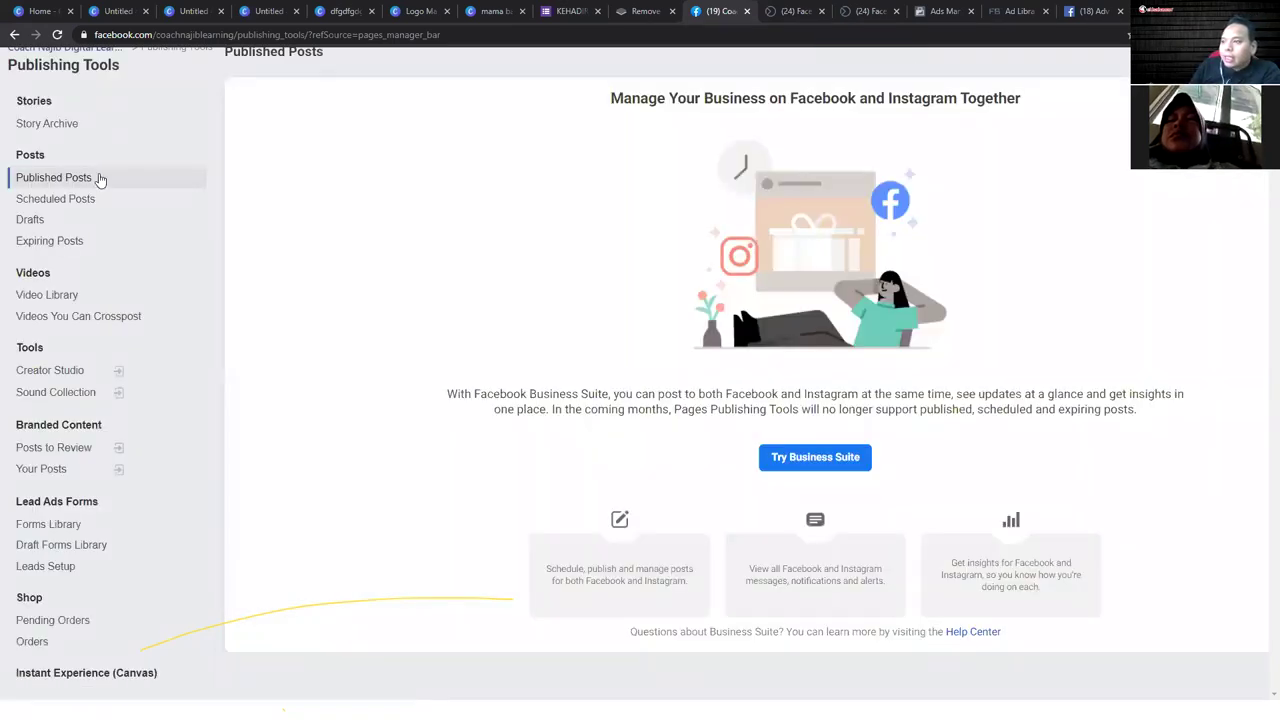
# - View the Scheduled Posts section of Publishing Tools and open the Page's posts in Business Suite
pyautogui.scroll(1, 980, 307)
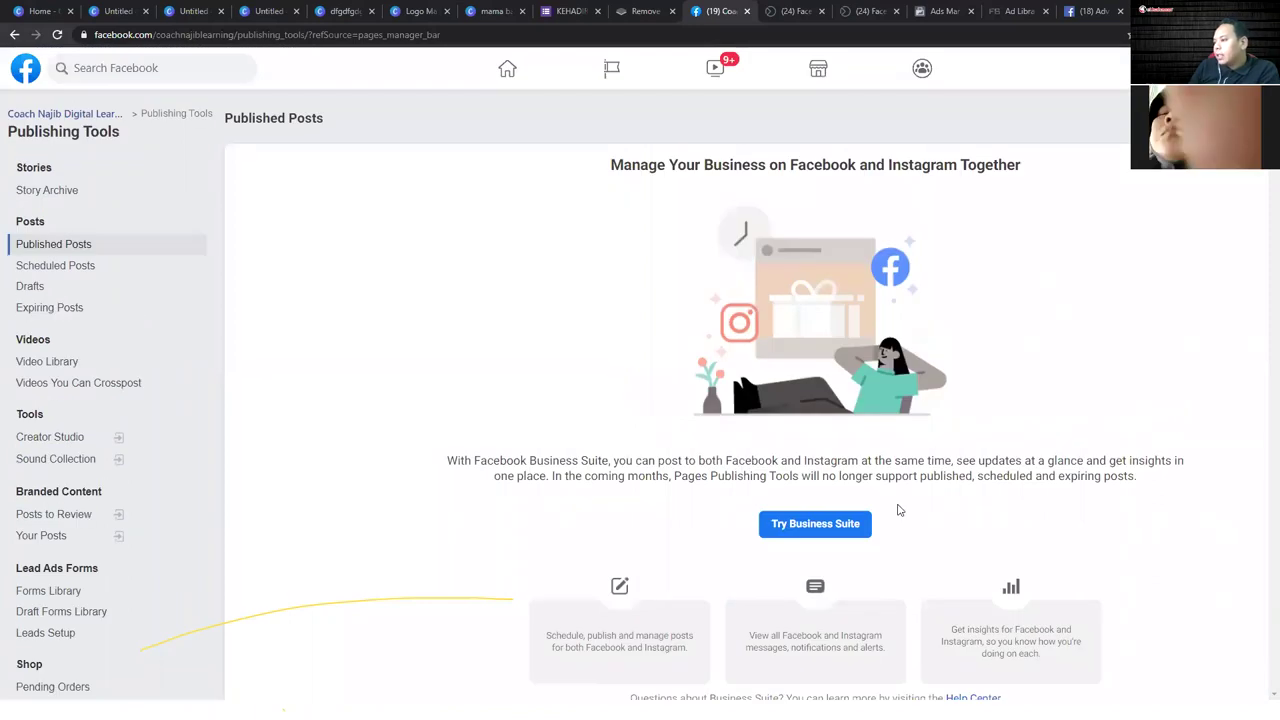
pyautogui.scroll(-2, 854, 434)
pyautogui.scroll(2, 855, 438)
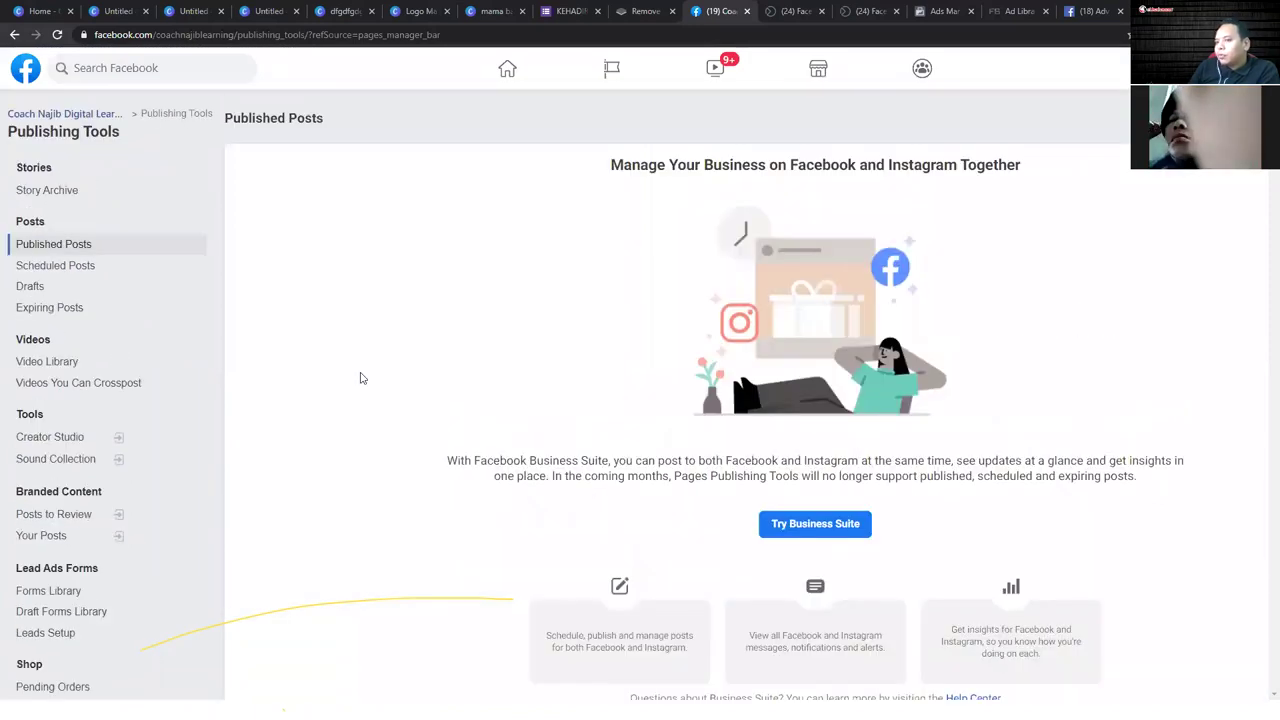
pyautogui.click(55, 263)
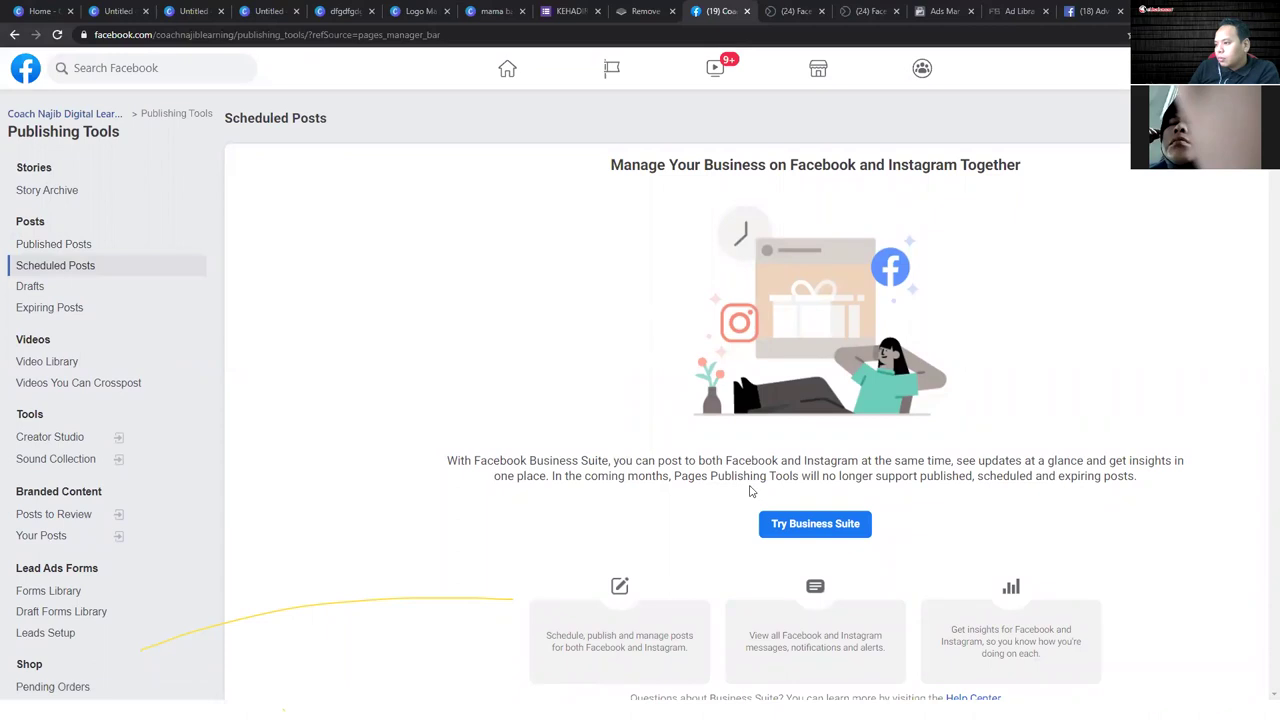
pyautogui.click(818, 523)
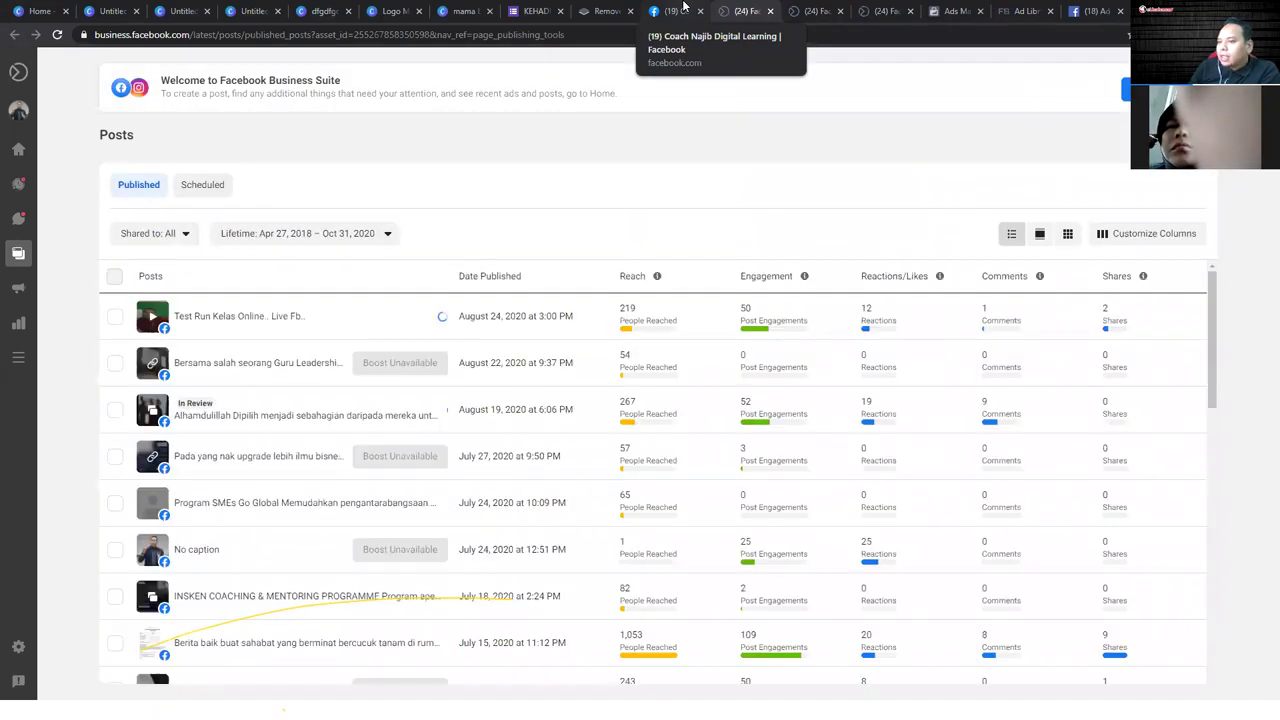
# - Go back to Publishing Tools and look through the Published Posts section
pyautogui.click(683, 10)
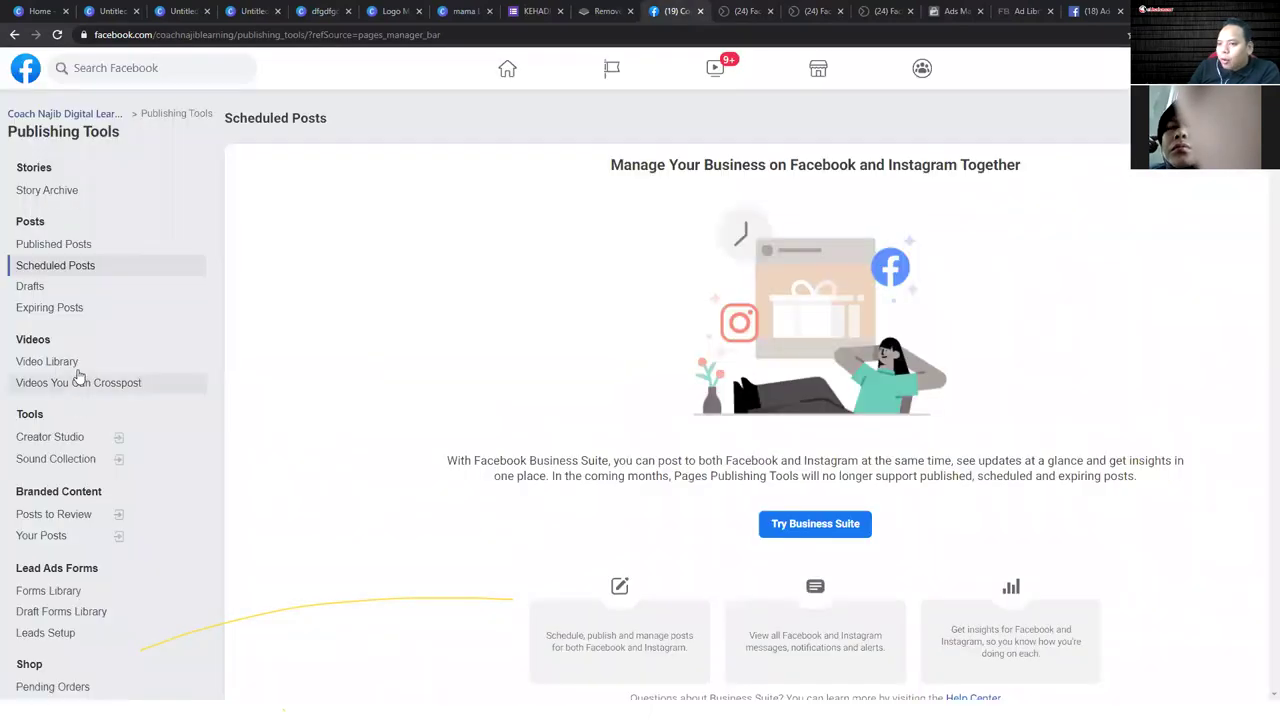
pyautogui.click(68, 249)
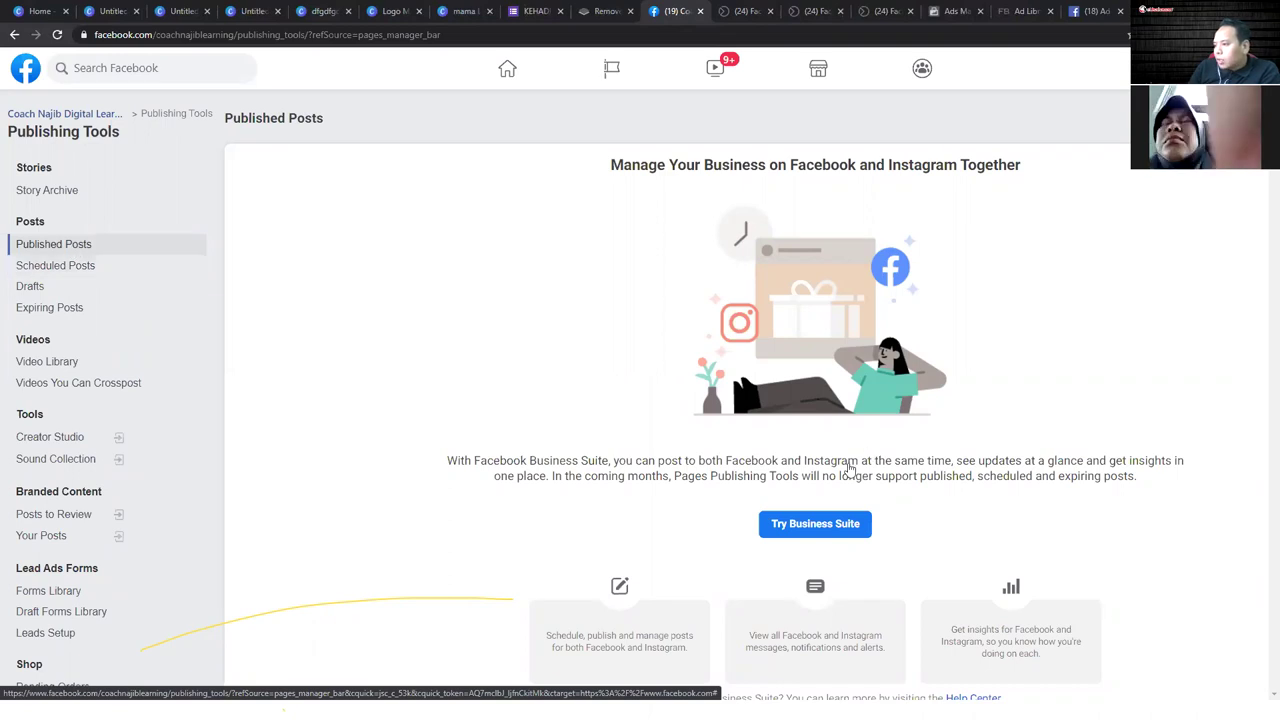
pyautogui.scroll(-3, 823, 483)
pyautogui.scroll(1, 783, 420)
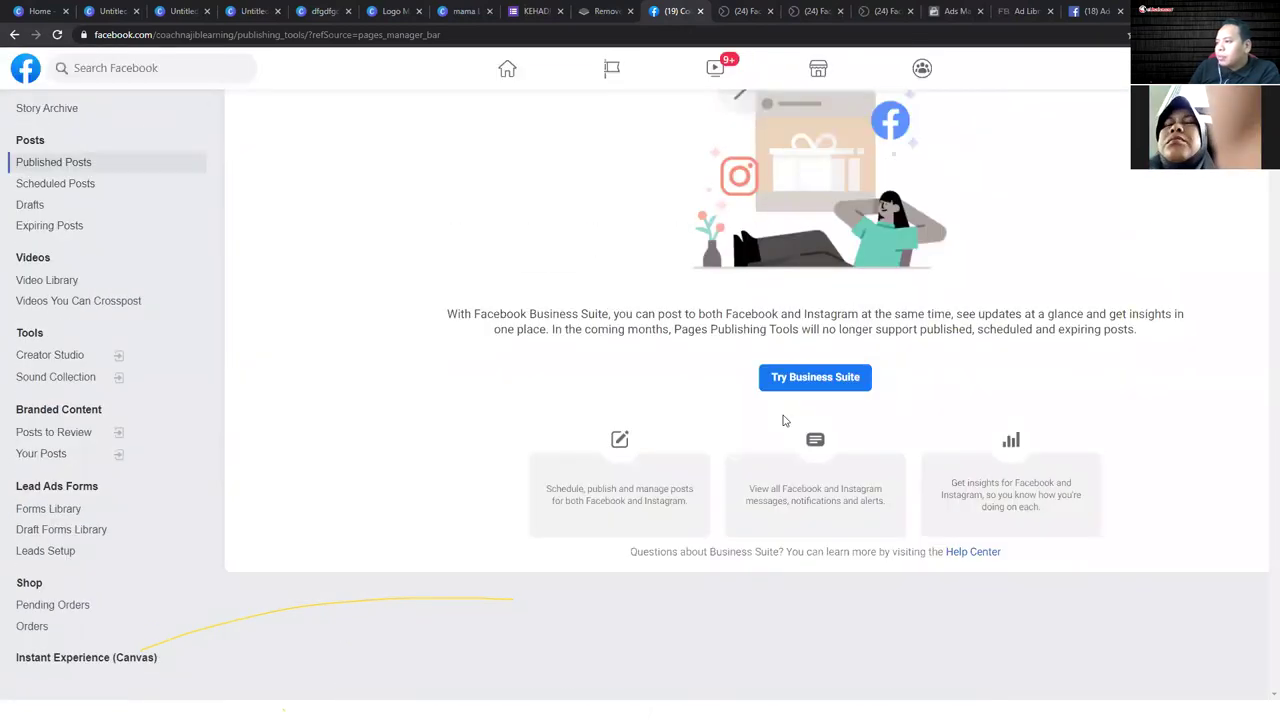
pyautogui.scroll(2, 783, 420)
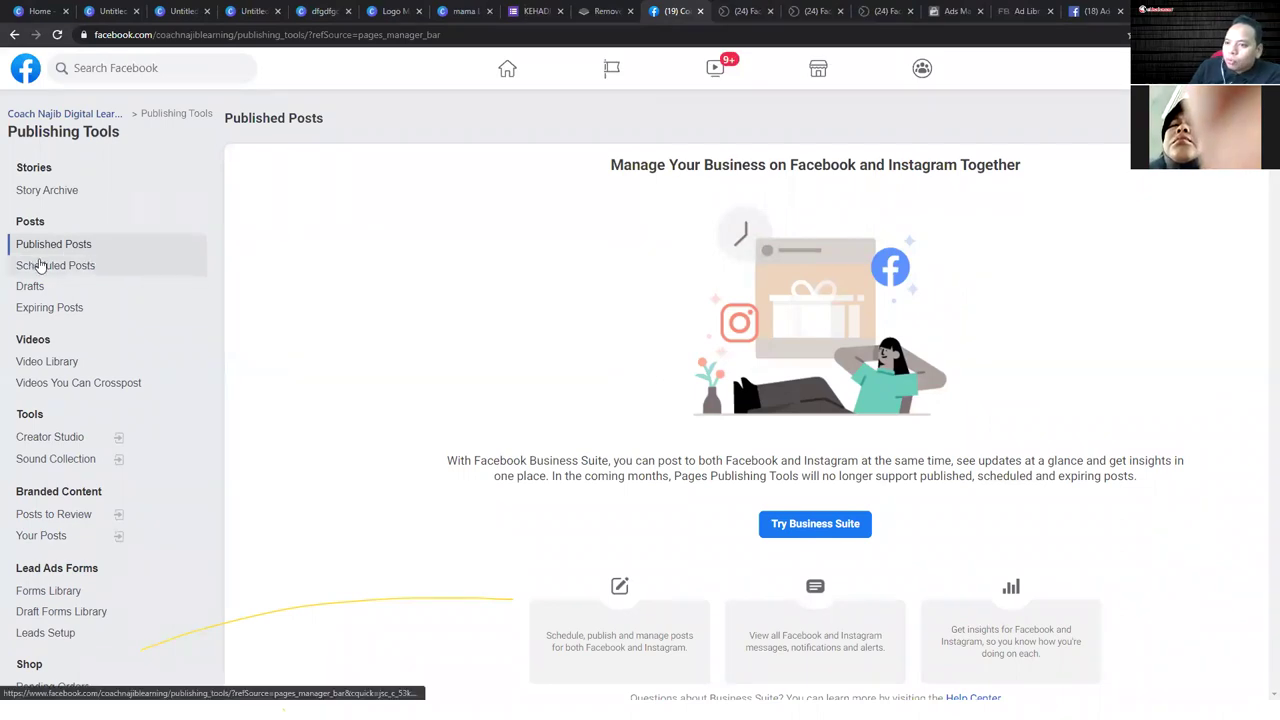
# - Start a new post in Business Suite and review its placement, text, media, call-to-action, link and location fields
pyautogui.click(747, 11)
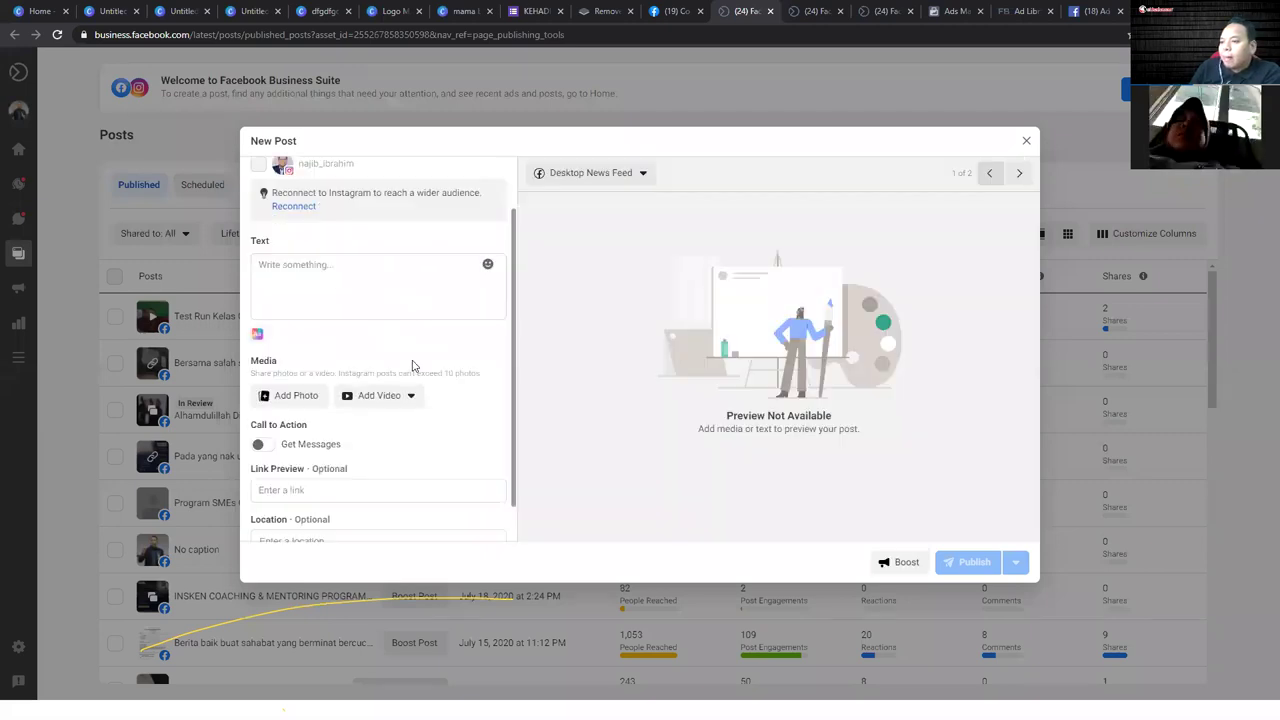
pyautogui.scroll(-1, 412, 365)
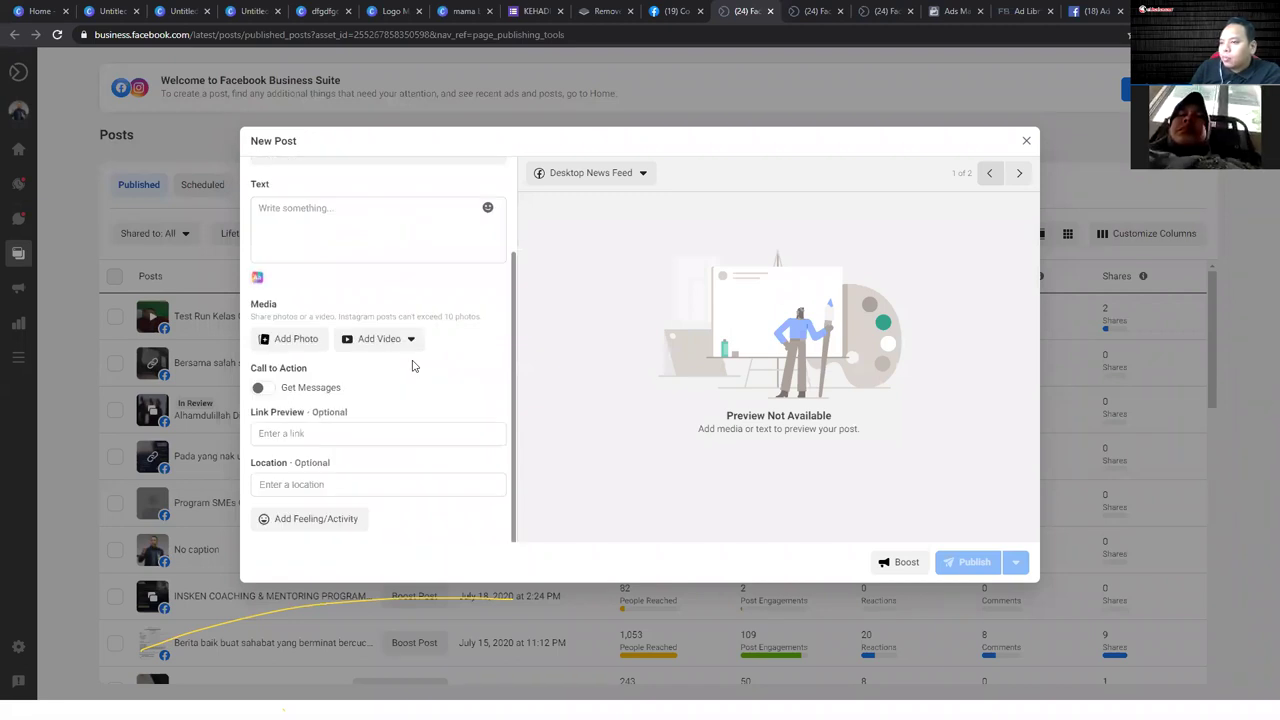
pyautogui.scroll(2, 388, 366)
pyautogui.scroll(1, 362, 389)
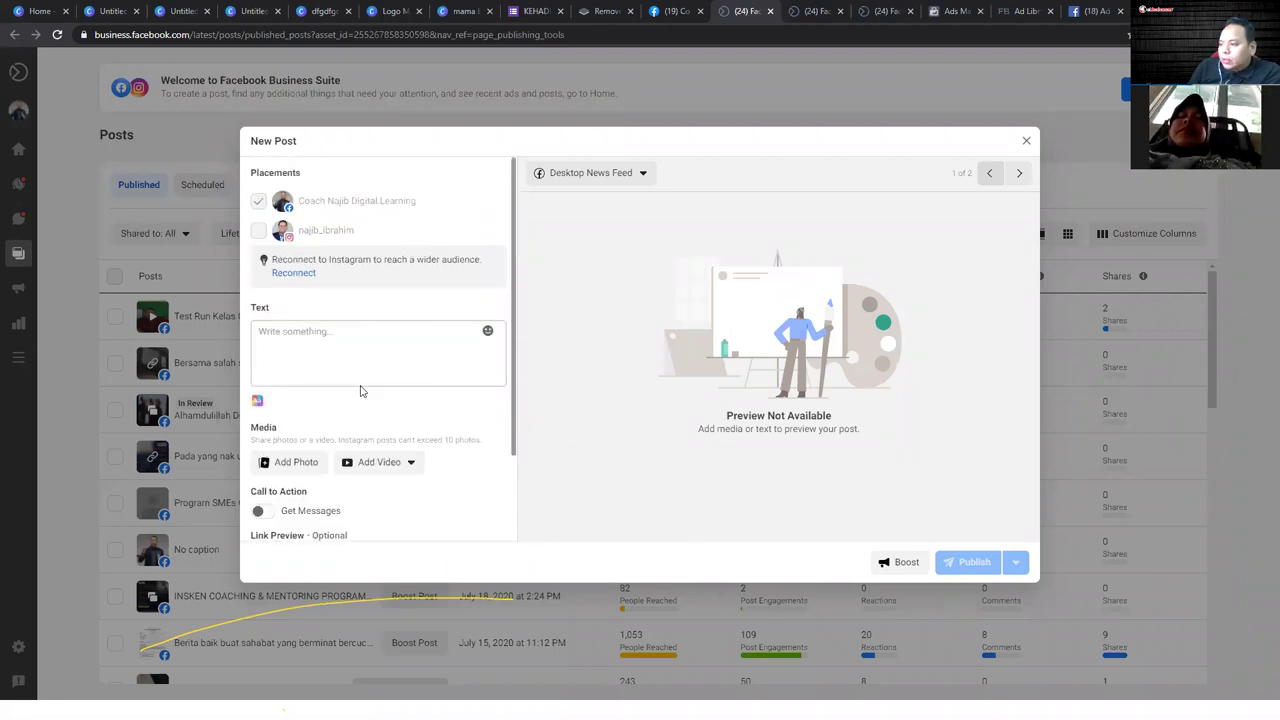
pyautogui.scroll(-1, 309, 358)
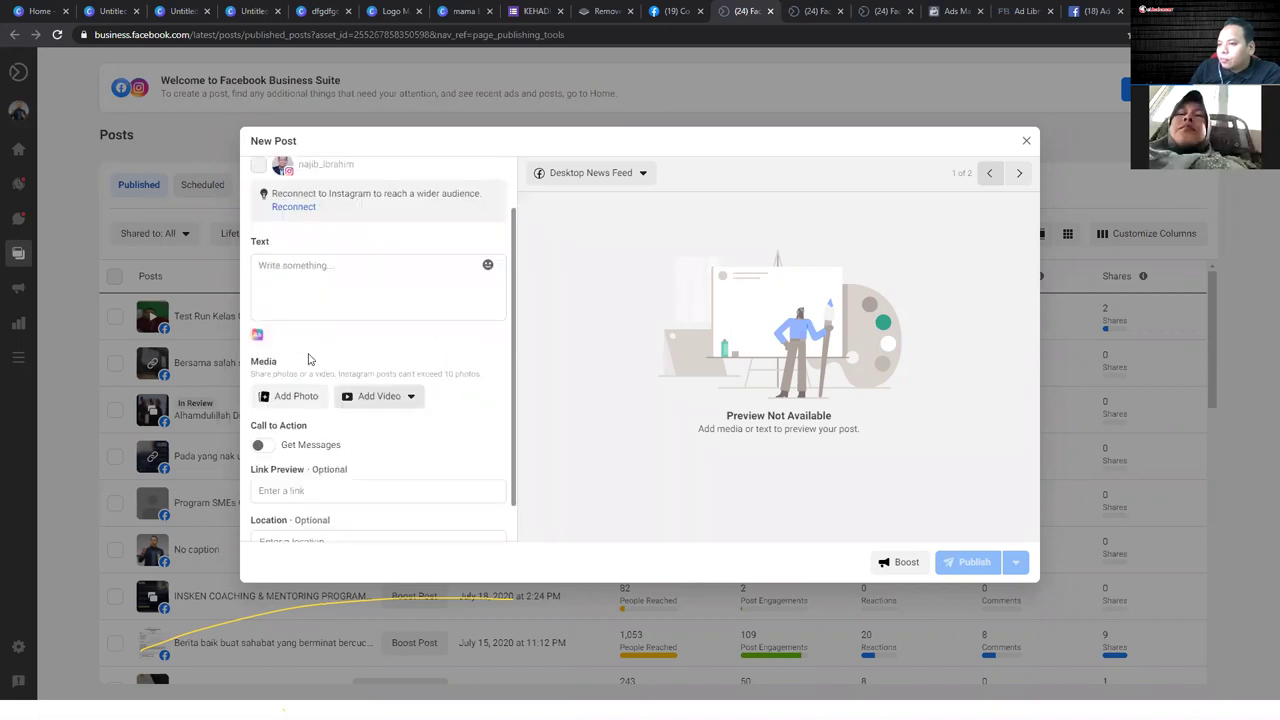
# - Enter the sample text "vnvjvjhjghjb" in the new post and check the remaining post options
pyautogui.click(305, 264)
pyautogui.write('v')
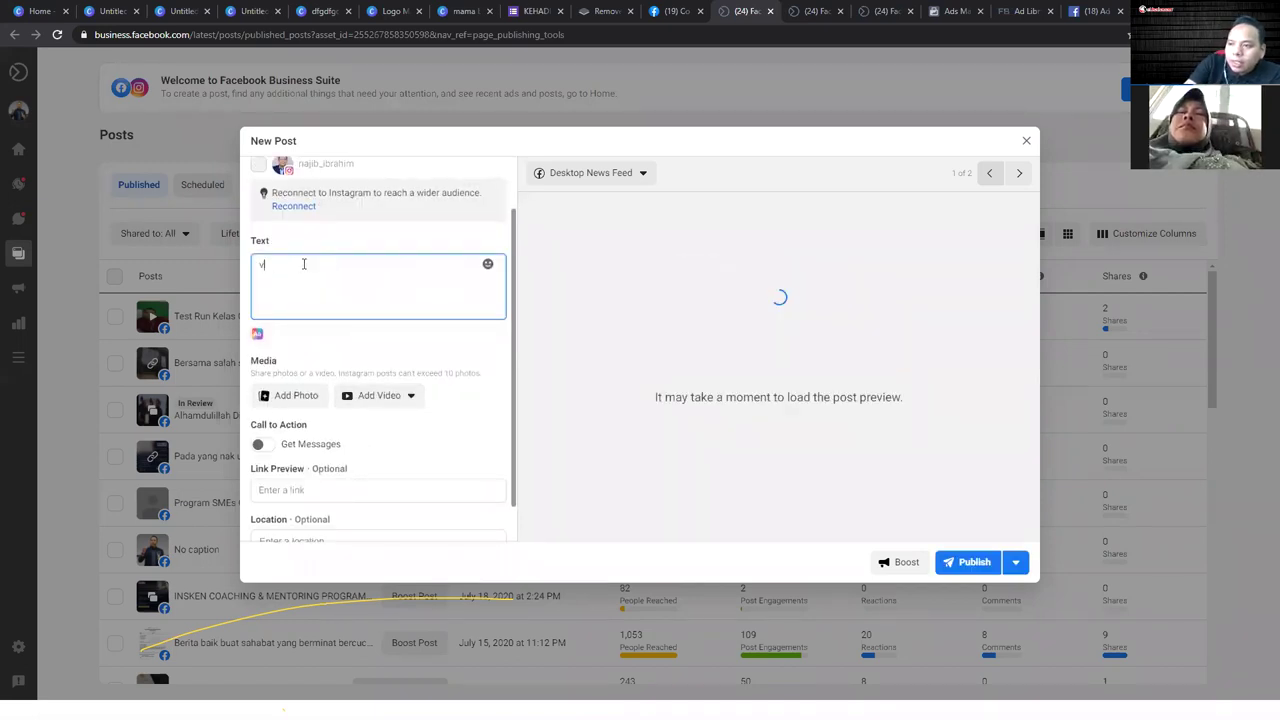
pyautogui.write('nvjvjhghjb')
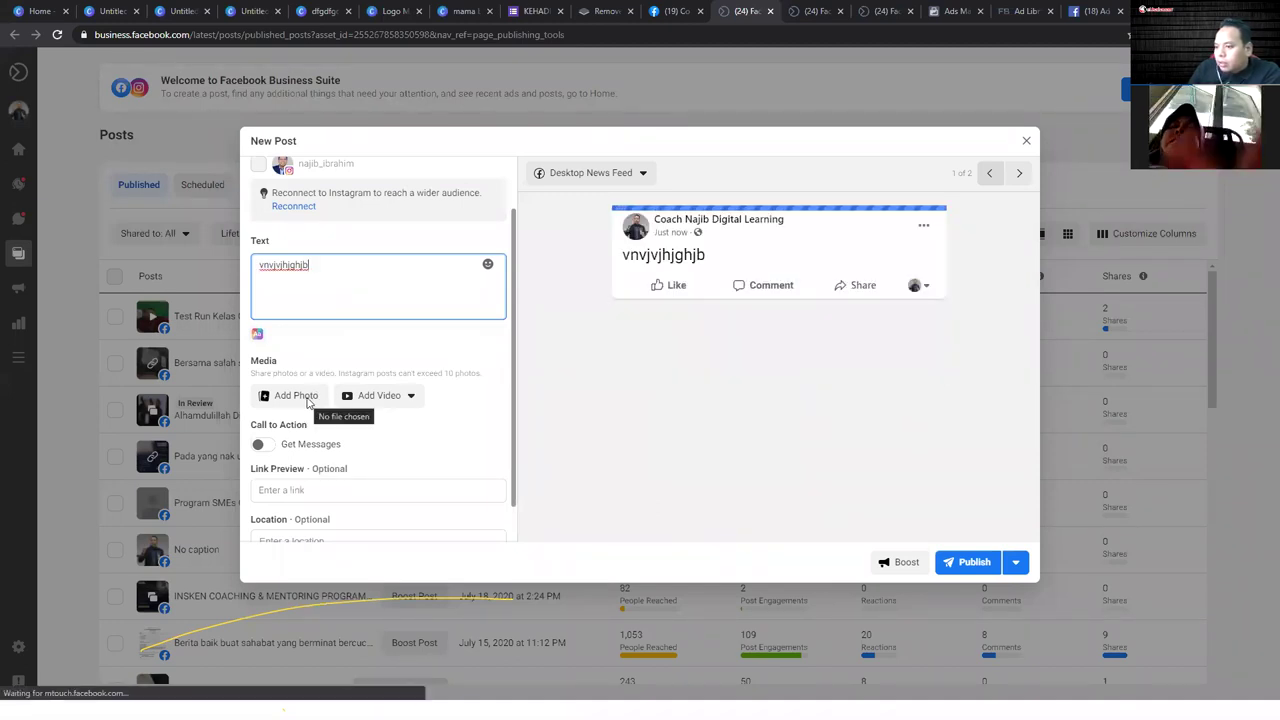
pyautogui.scroll(-2, 309, 401)
pyautogui.scroll(3, 309, 401)
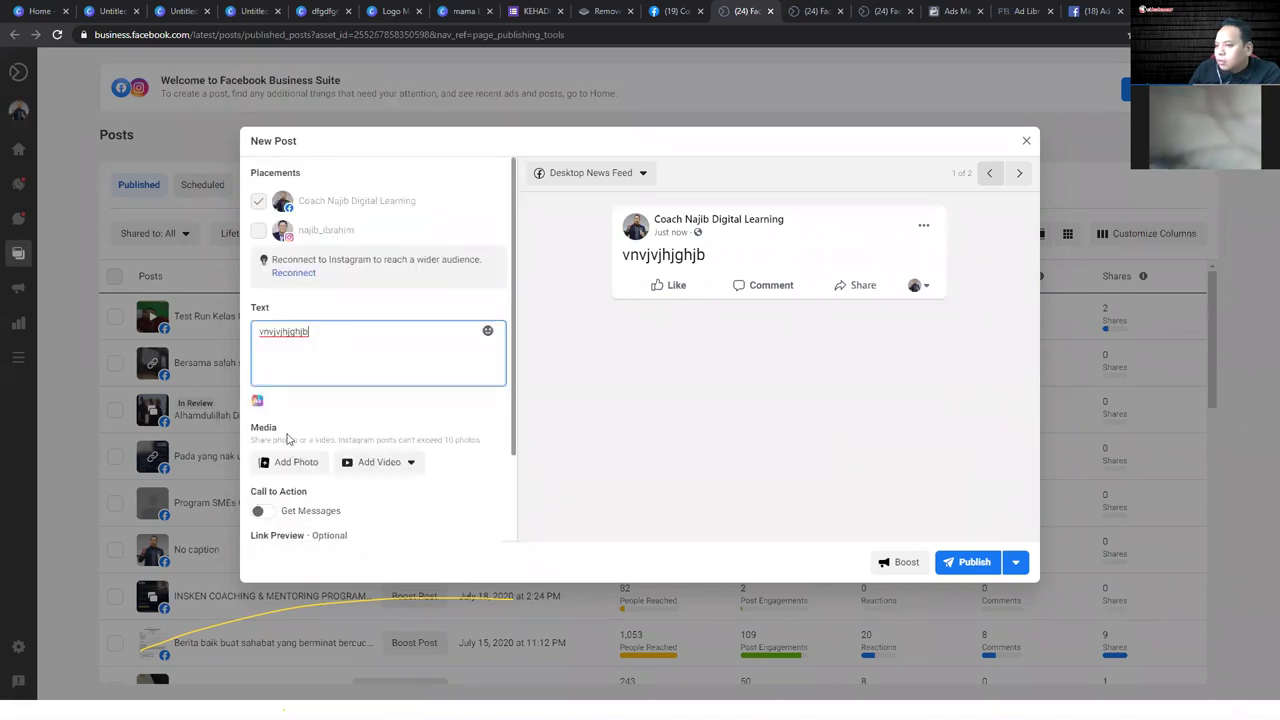
# - Check the date and time options for scheduling the sample post, and discard the post without scheduling it
pyautogui.click(1015, 562)
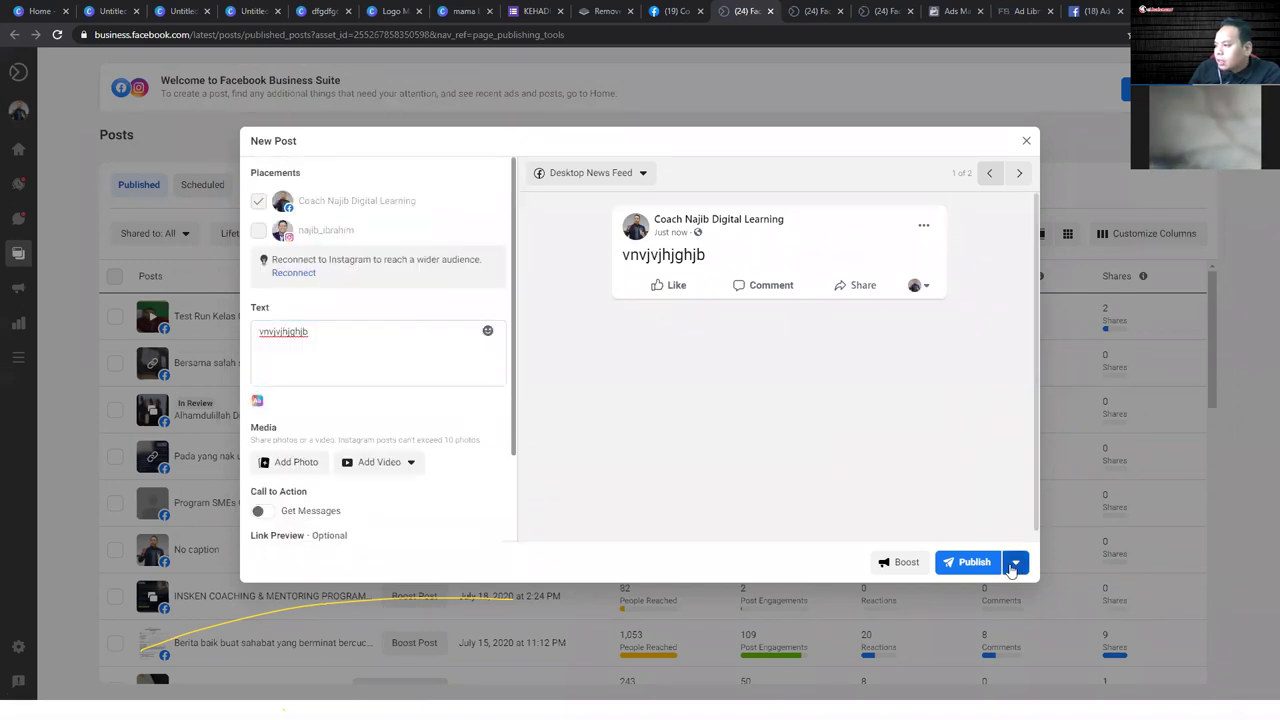
pyautogui.click(990, 595)
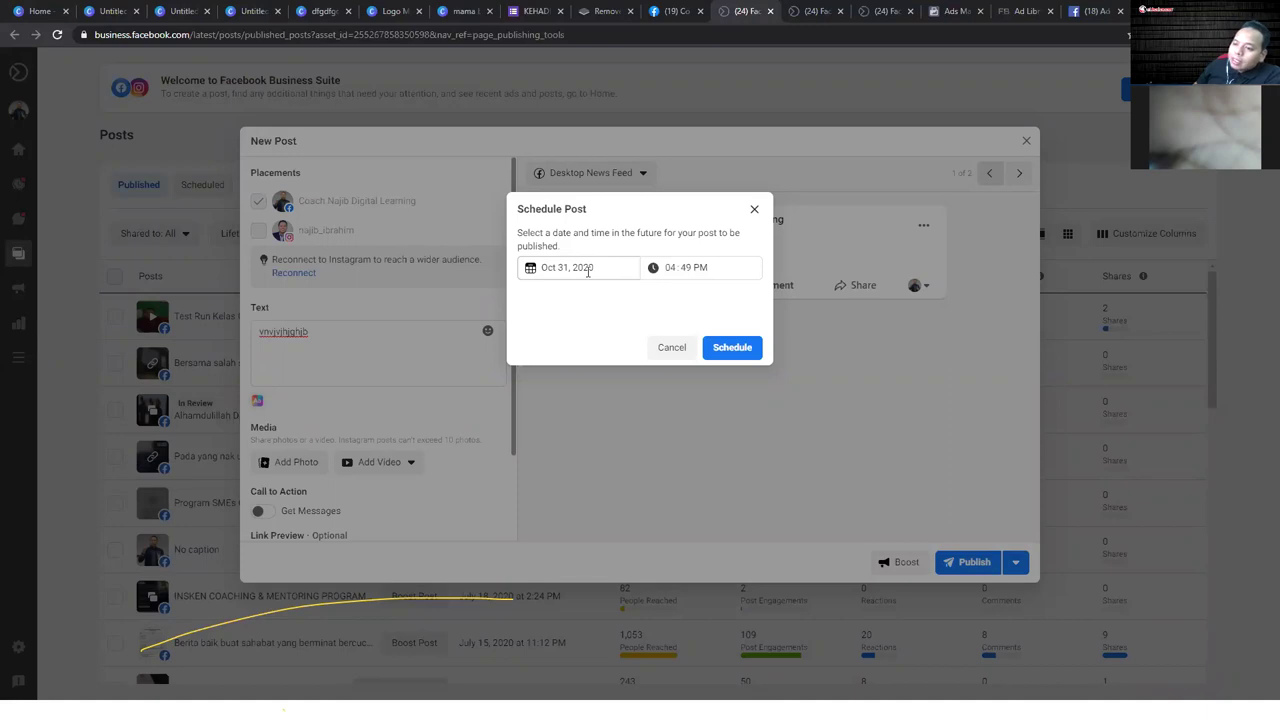
pyautogui.click(753, 211)
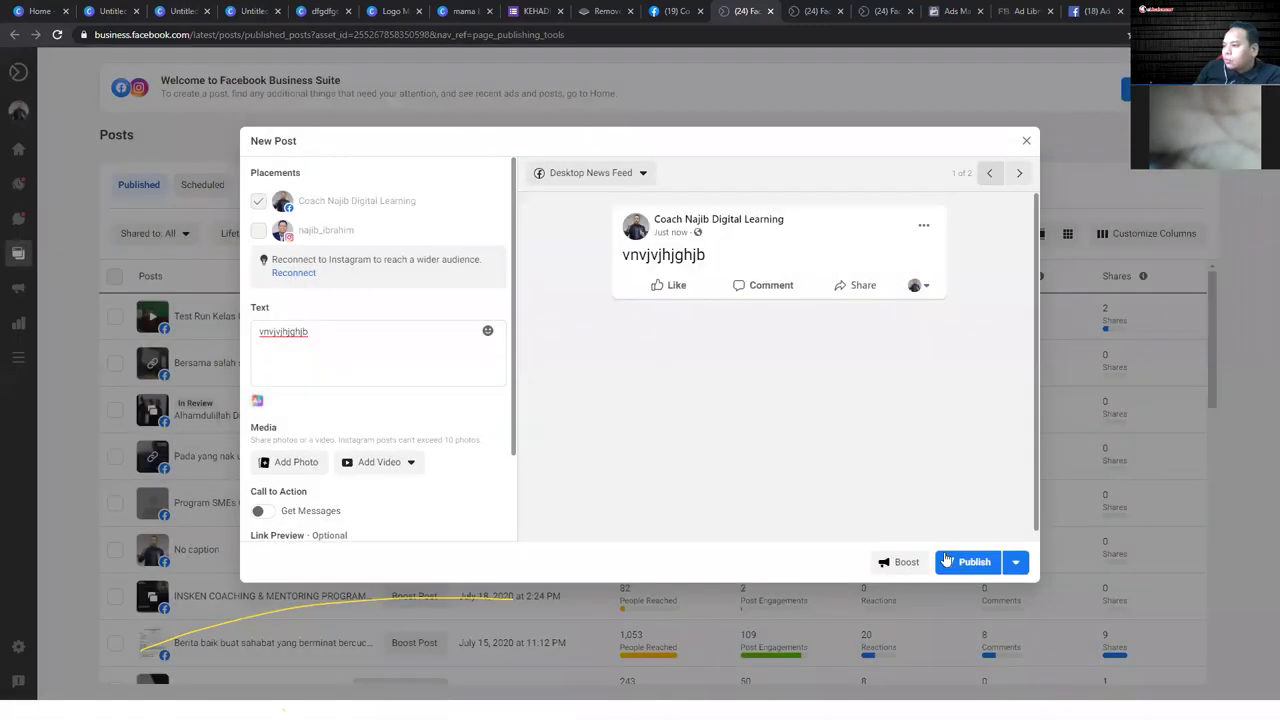
pyautogui.click(1027, 141)
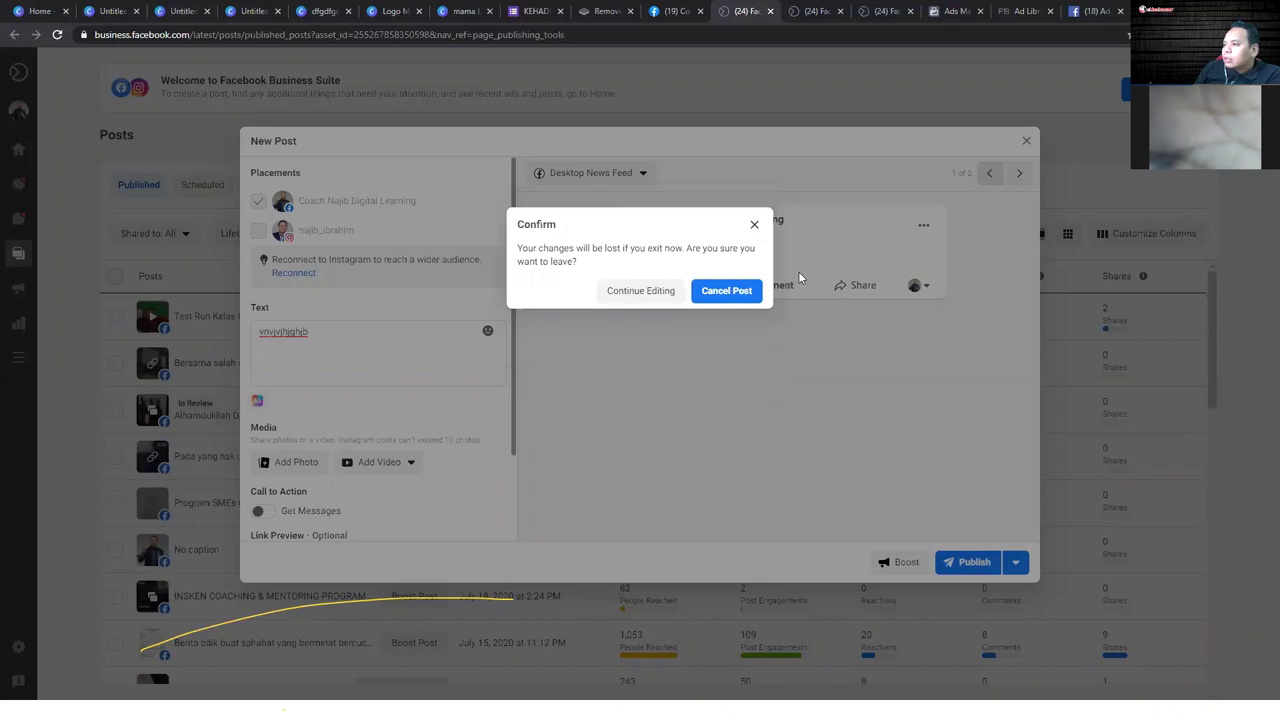
pyautogui.click(733, 294)
# - Return to the Facebook Page, open its News Feed, and view the Create Post form and its photo picker
pyautogui.click(680, 11)
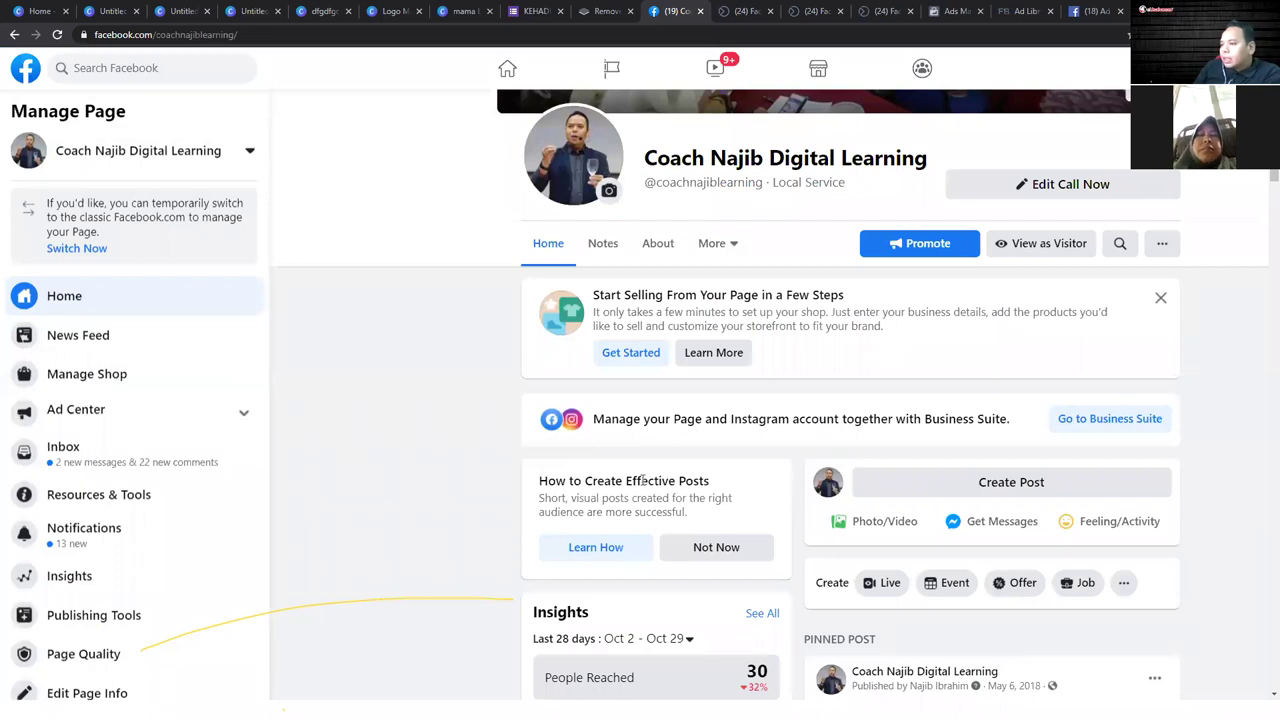
pyautogui.scroll(-3, 610, 418)
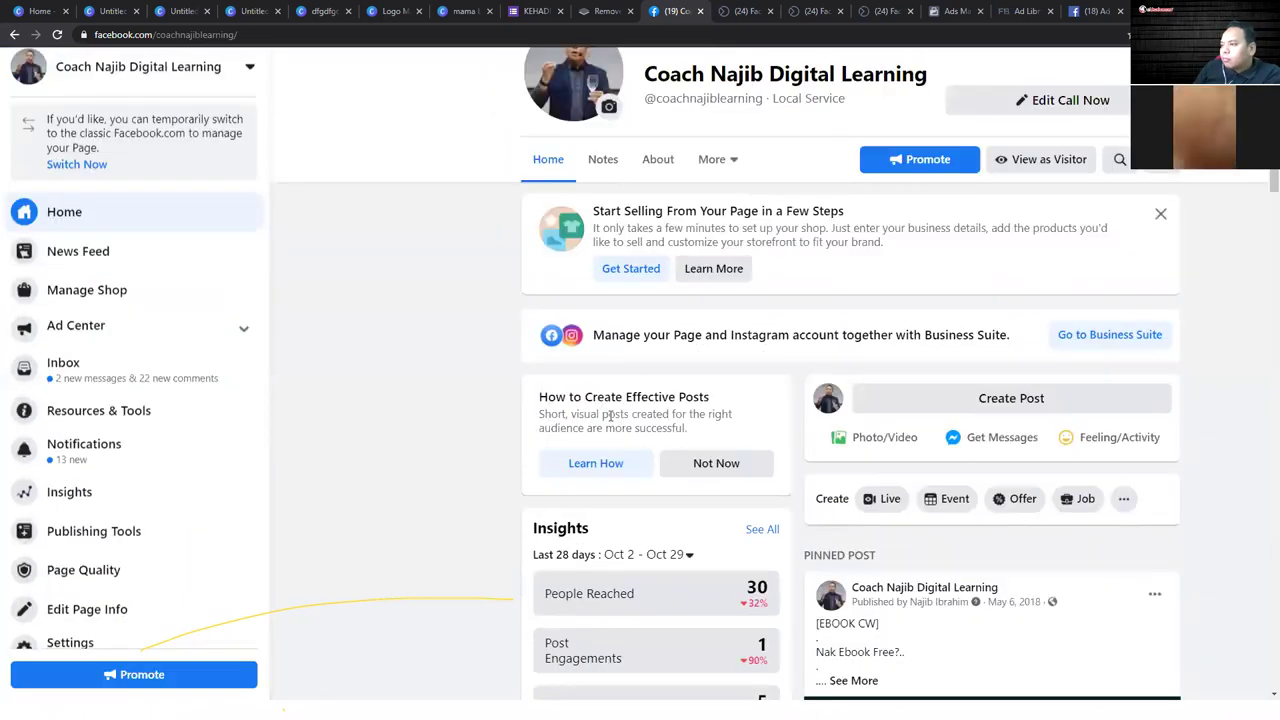
pyautogui.scroll(1, 150, 310)
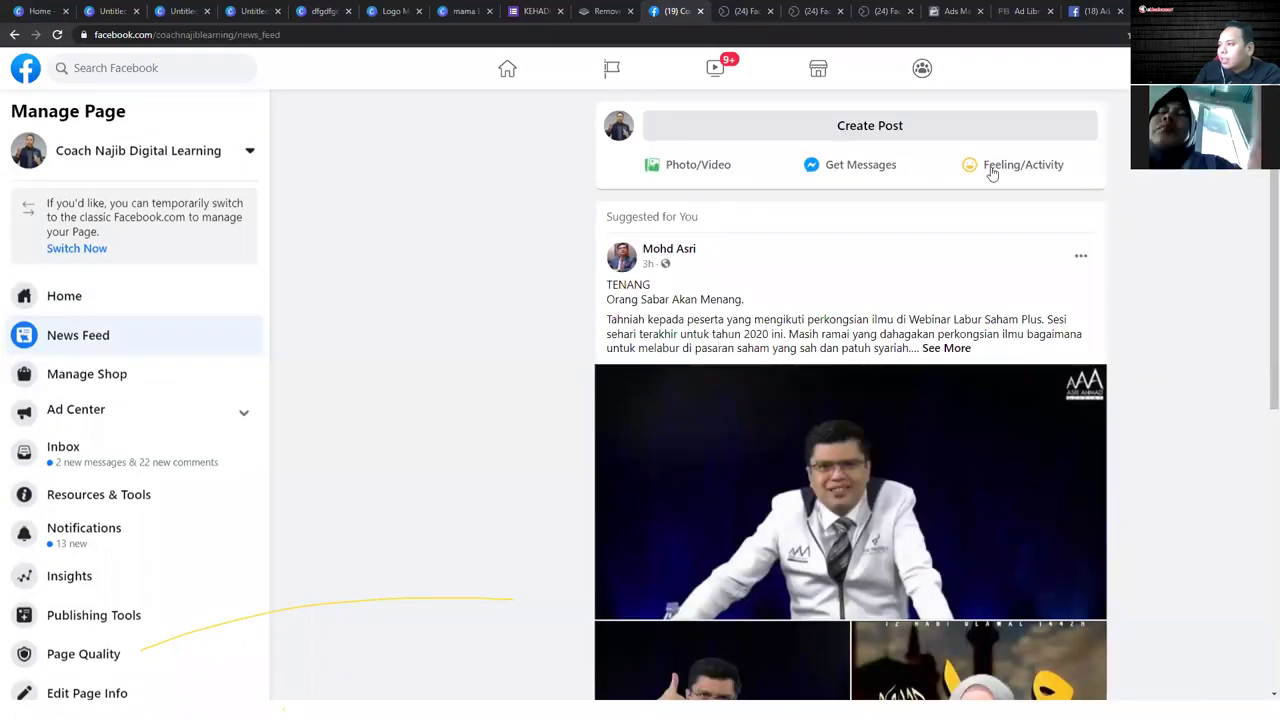
pyautogui.click(890, 127)
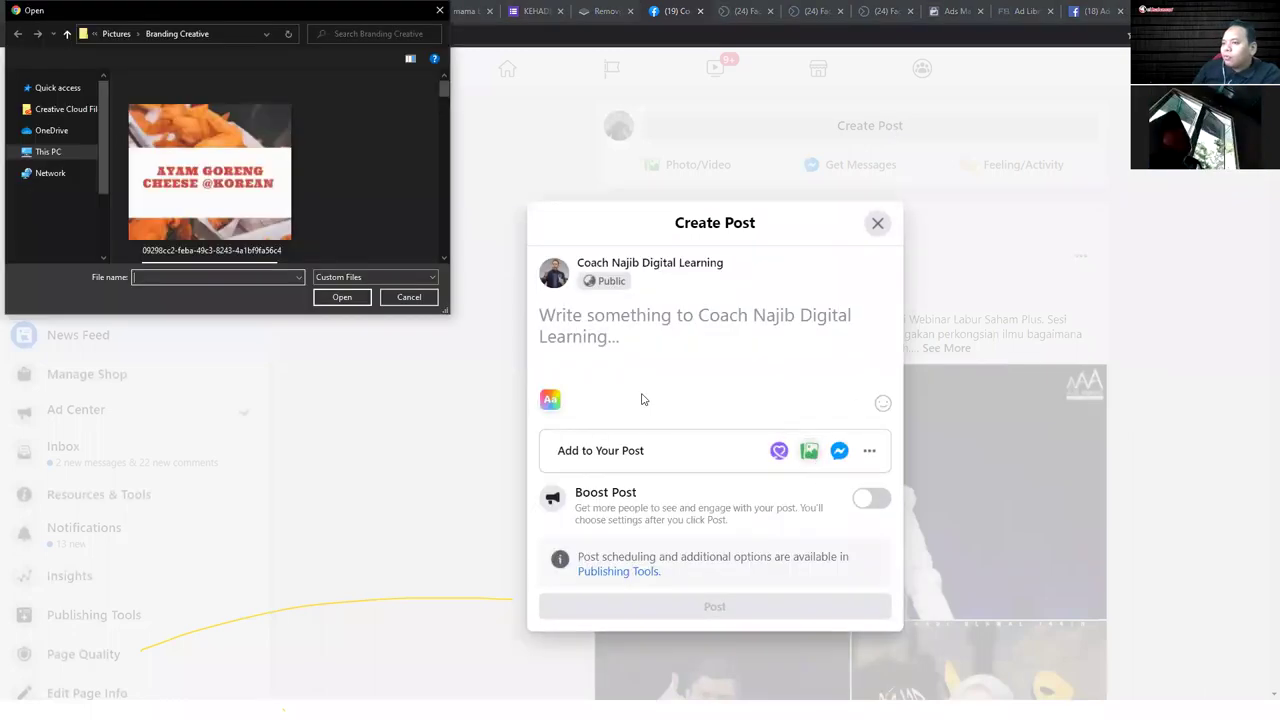
pyautogui.click(439, 10)
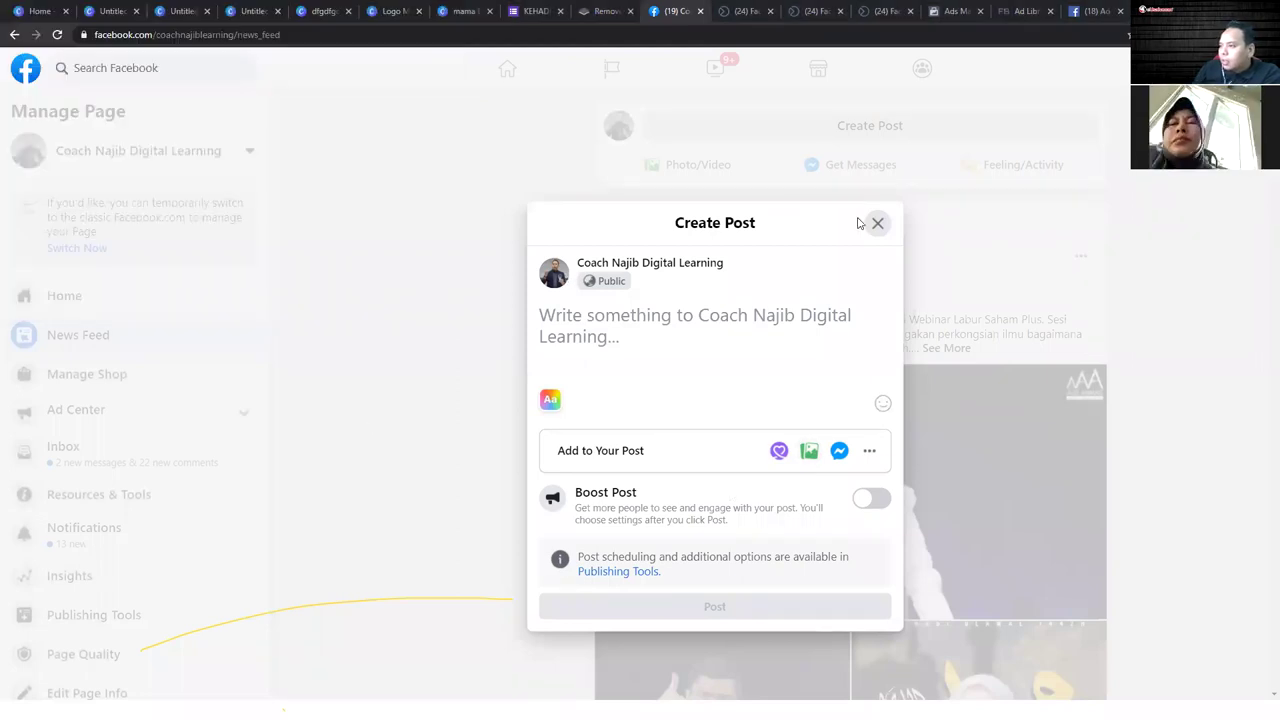
pyautogui.press('Escape')
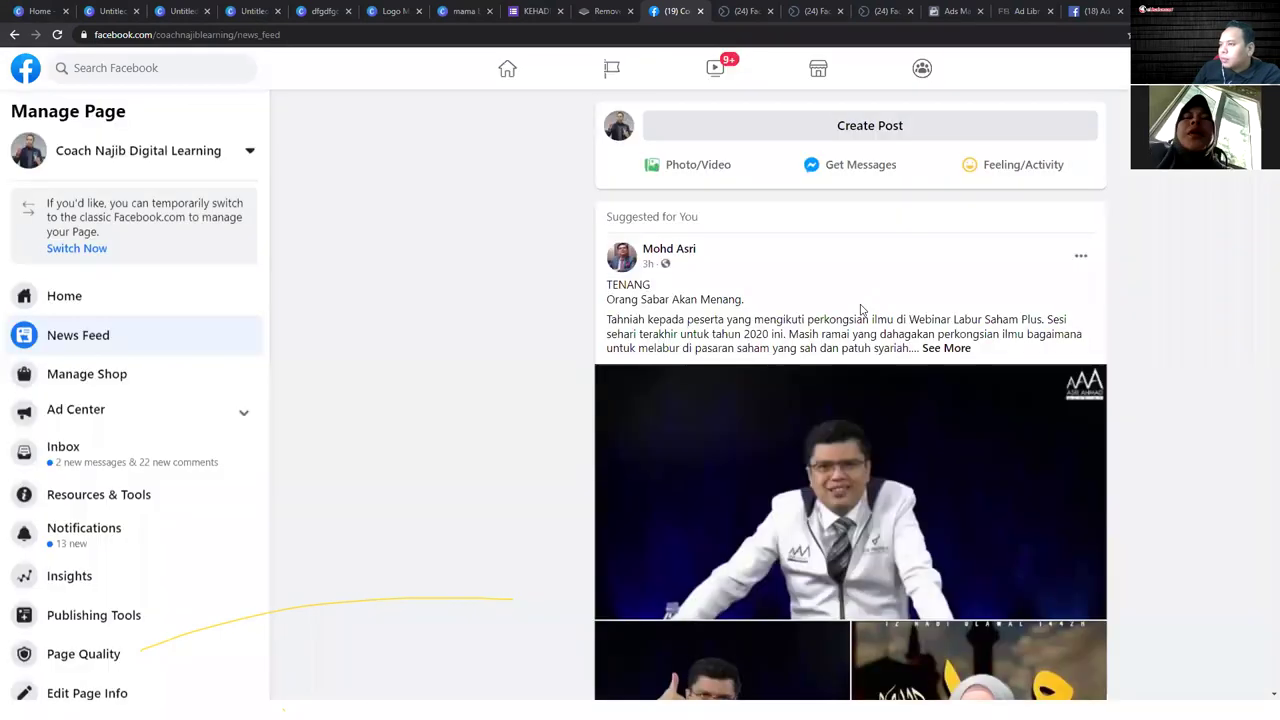
# - Open Publishing Tools, check the Upload Video option of a new post in Business Suite, and close the post form
pyautogui.scroll(-1, 157, 354)
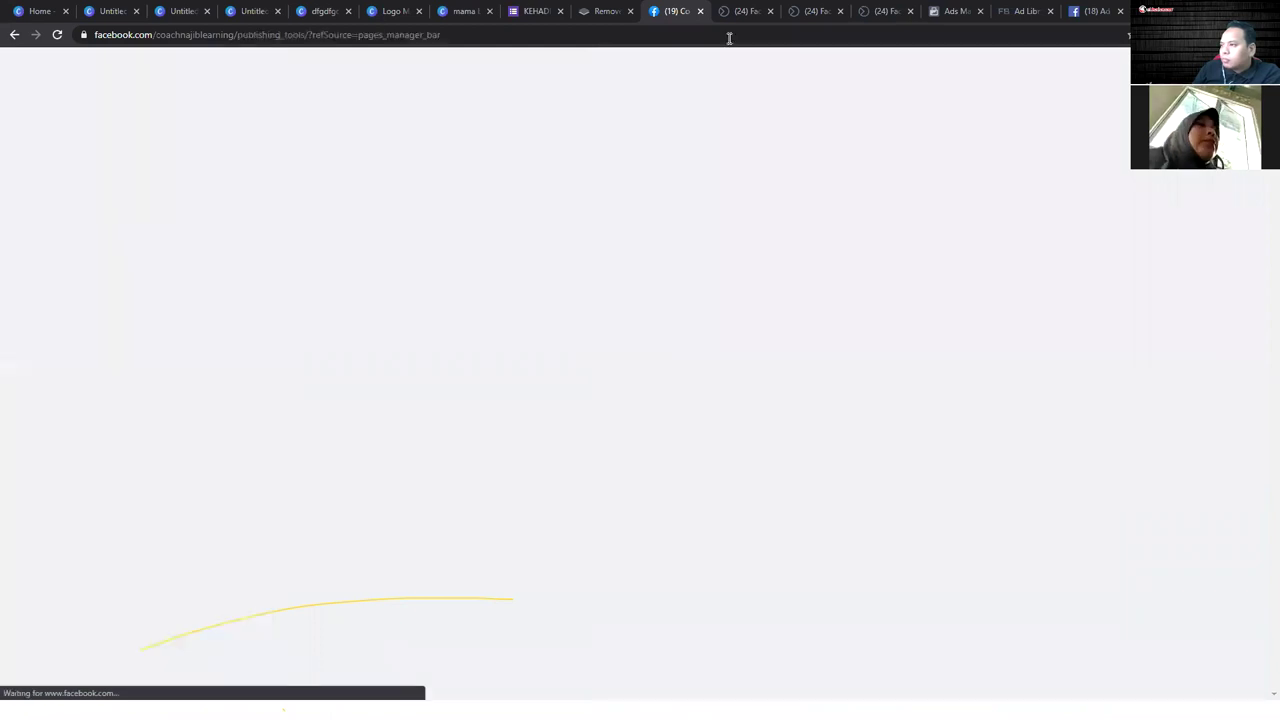
pyautogui.click(745, 12)
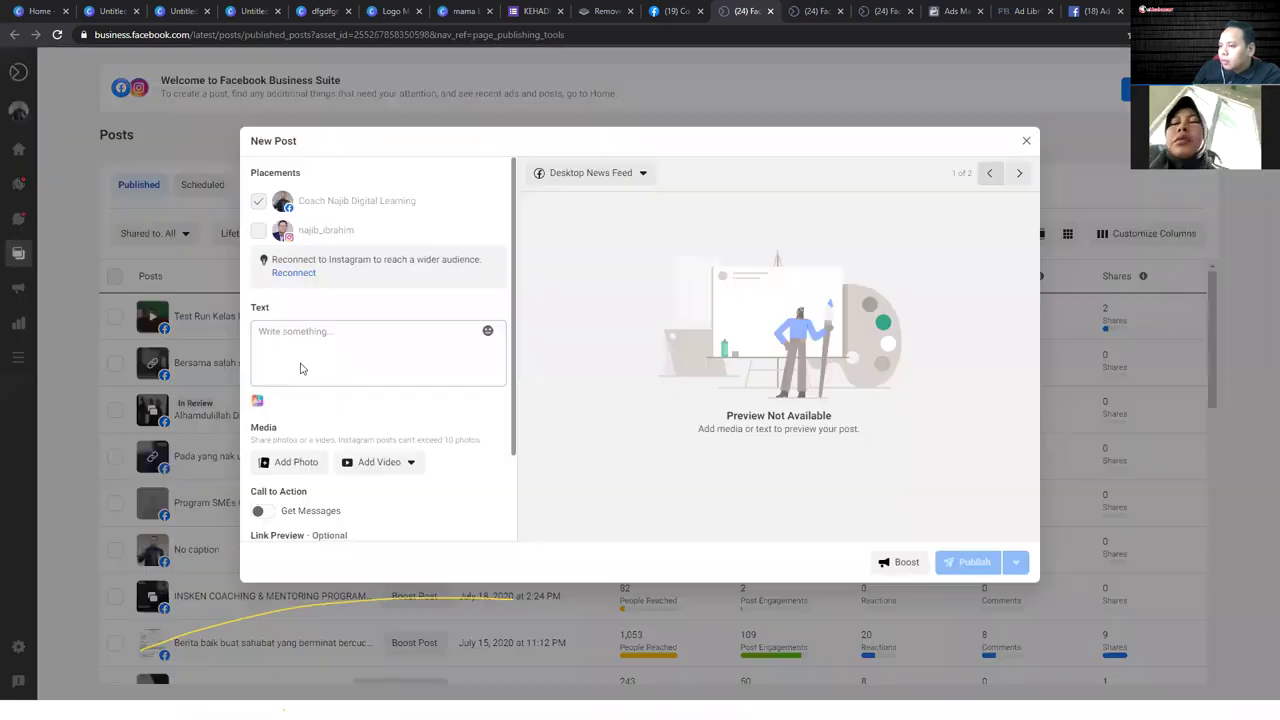
pyautogui.click(408, 470)
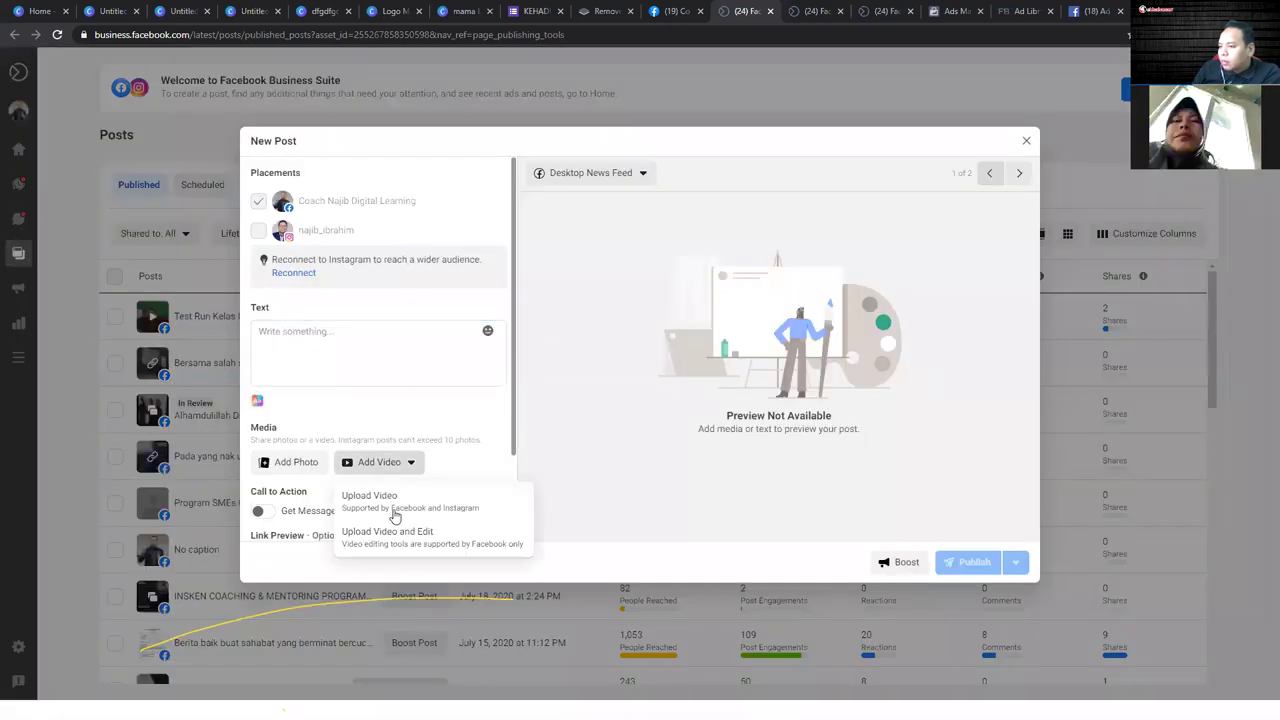
pyautogui.click(396, 508)
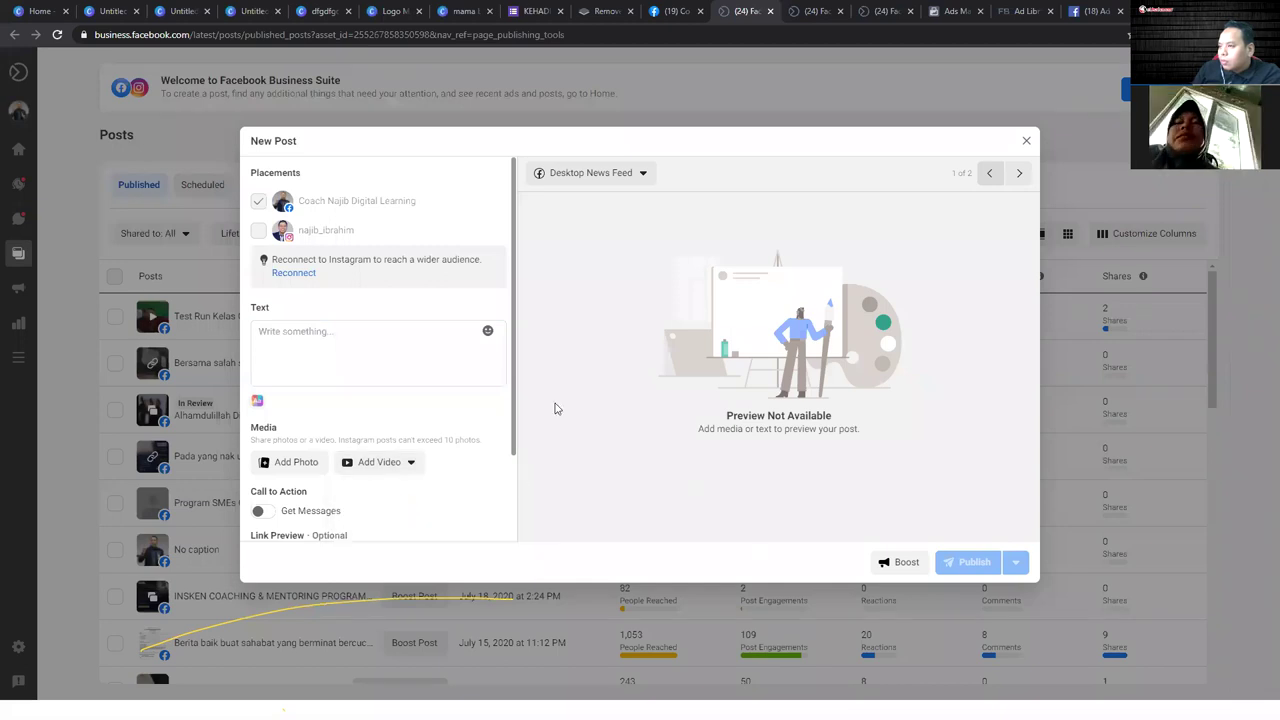
pyautogui.press('Escape')
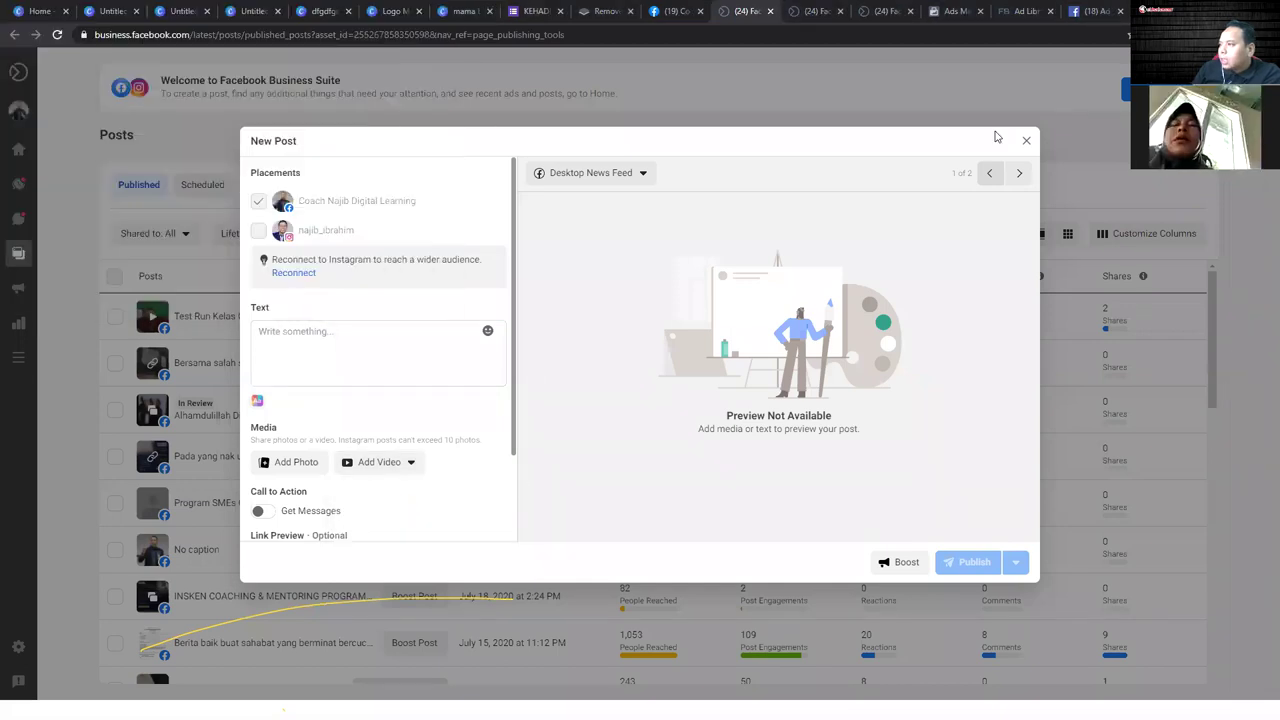
pyautogui.click(1026, 141)
# - Reopen the digital learning Page from the list of managed Pages and view its Publishing Tools
pyautogui.click(676, 11)
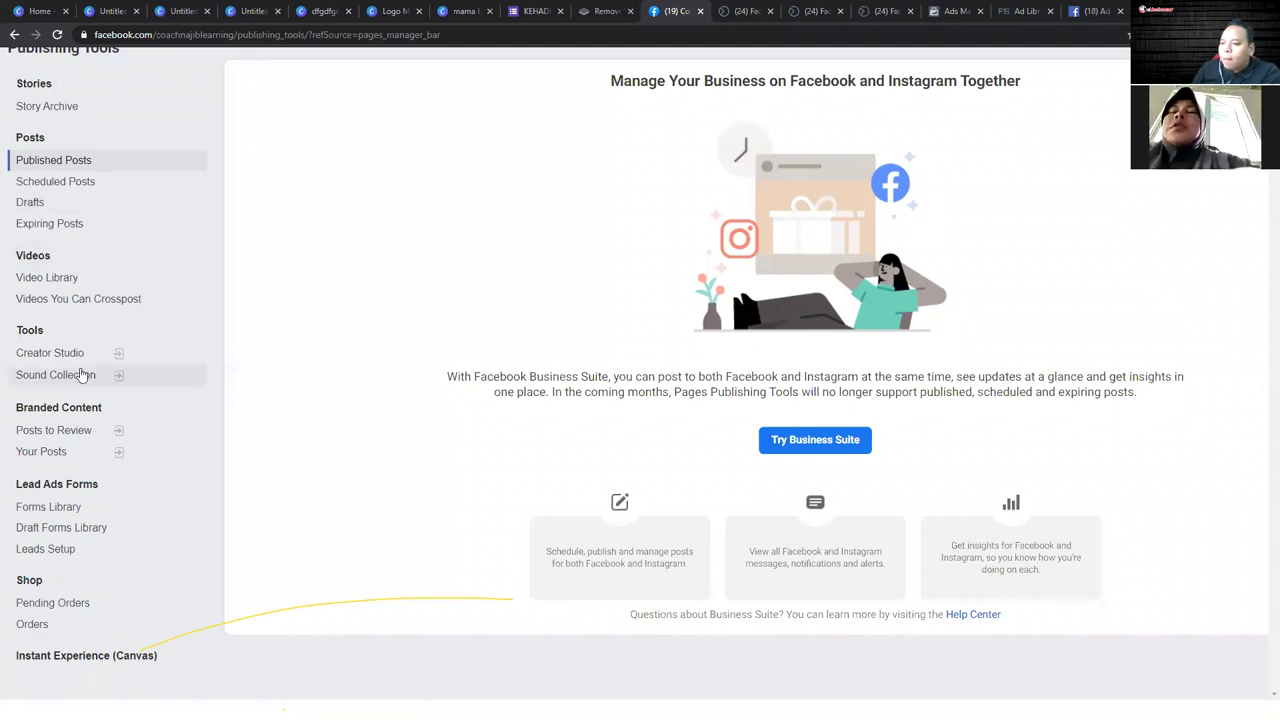
pyautogui.scroll(2, 82, 374)
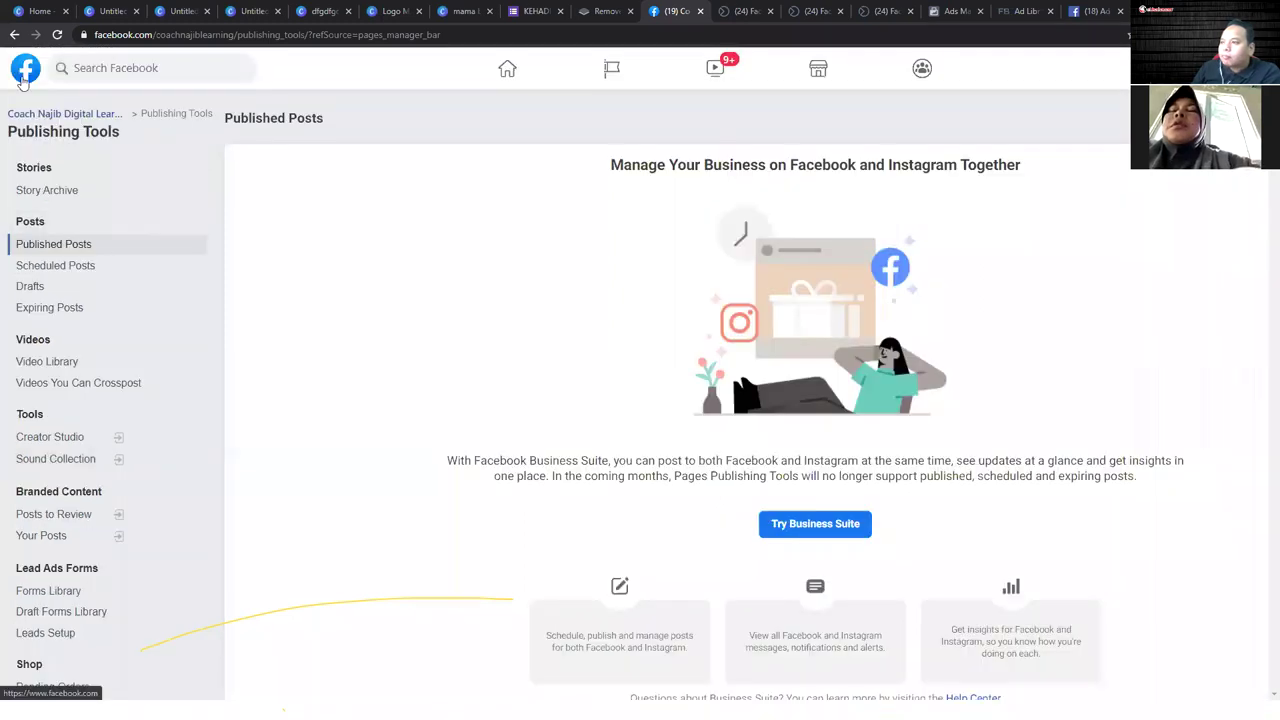
pyautogui.click(507, 68)
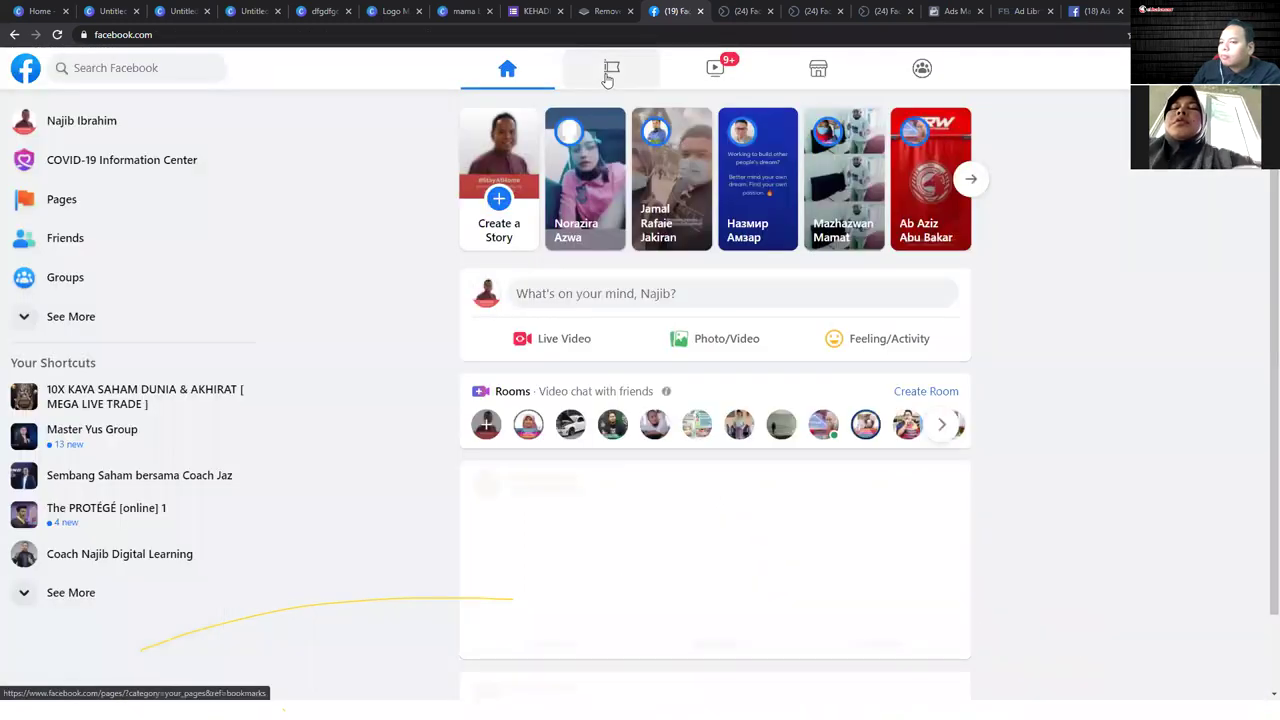
pyautogui.click(609, 70)
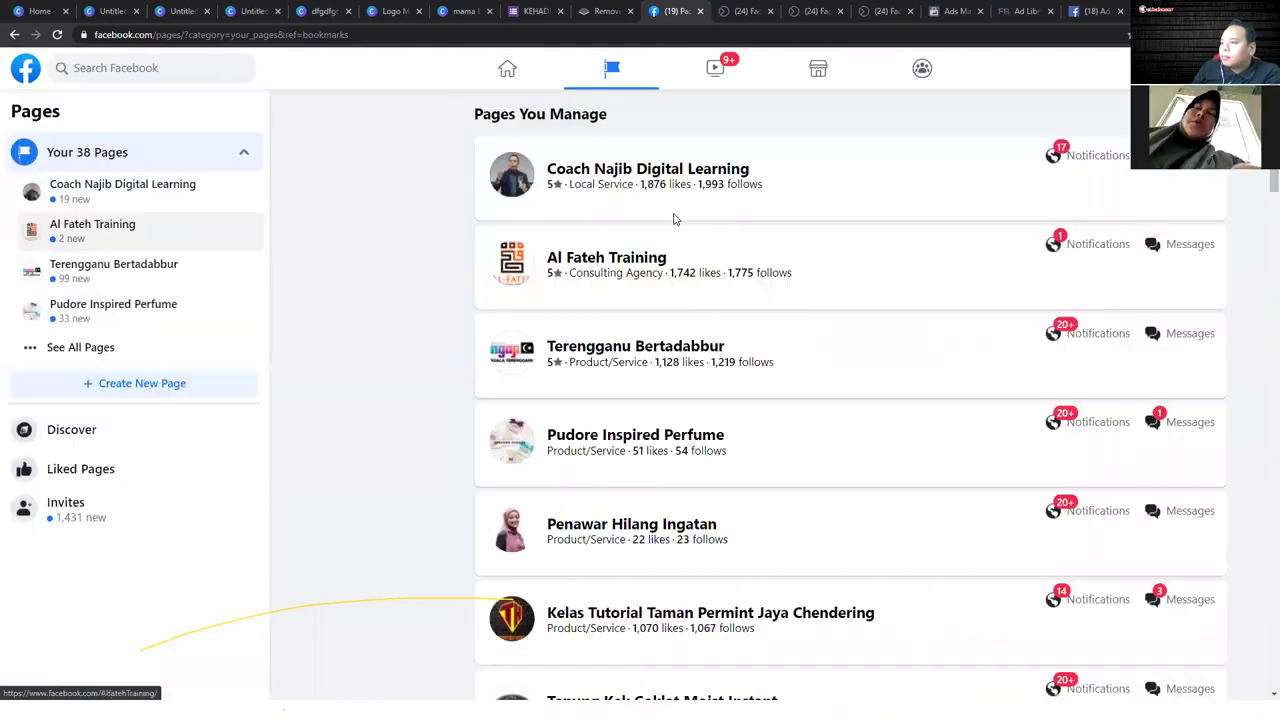
pyautogui.click(667, 170)
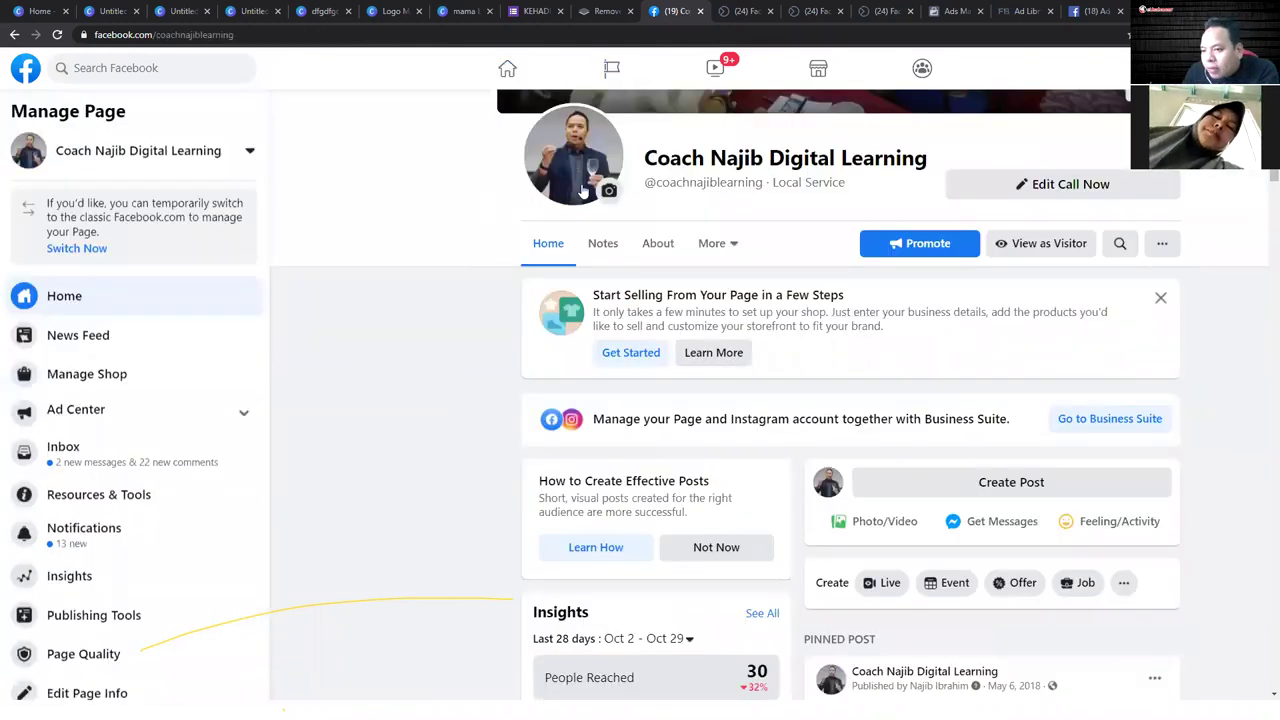
pyautogui.click(121, 623)
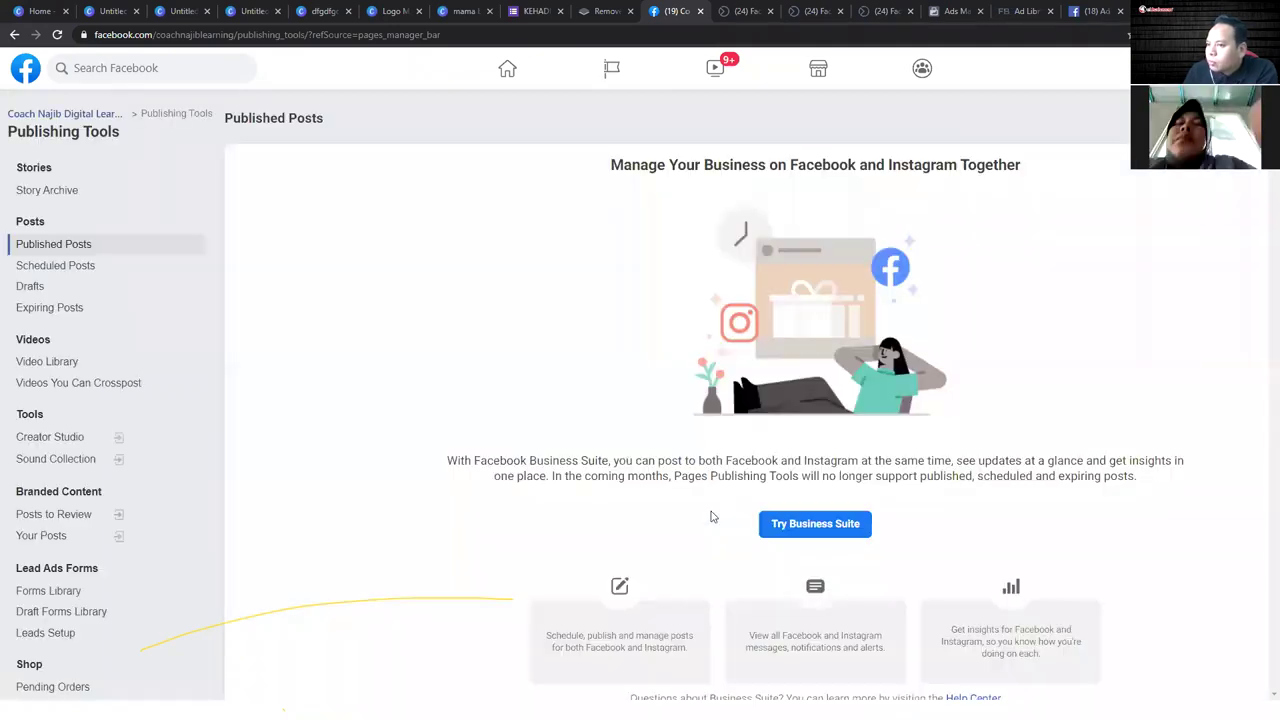
# - Go back to the Page's home, open the Create Post form, and view the photo picker without choosing a file
pyautogui.click(15, 35)
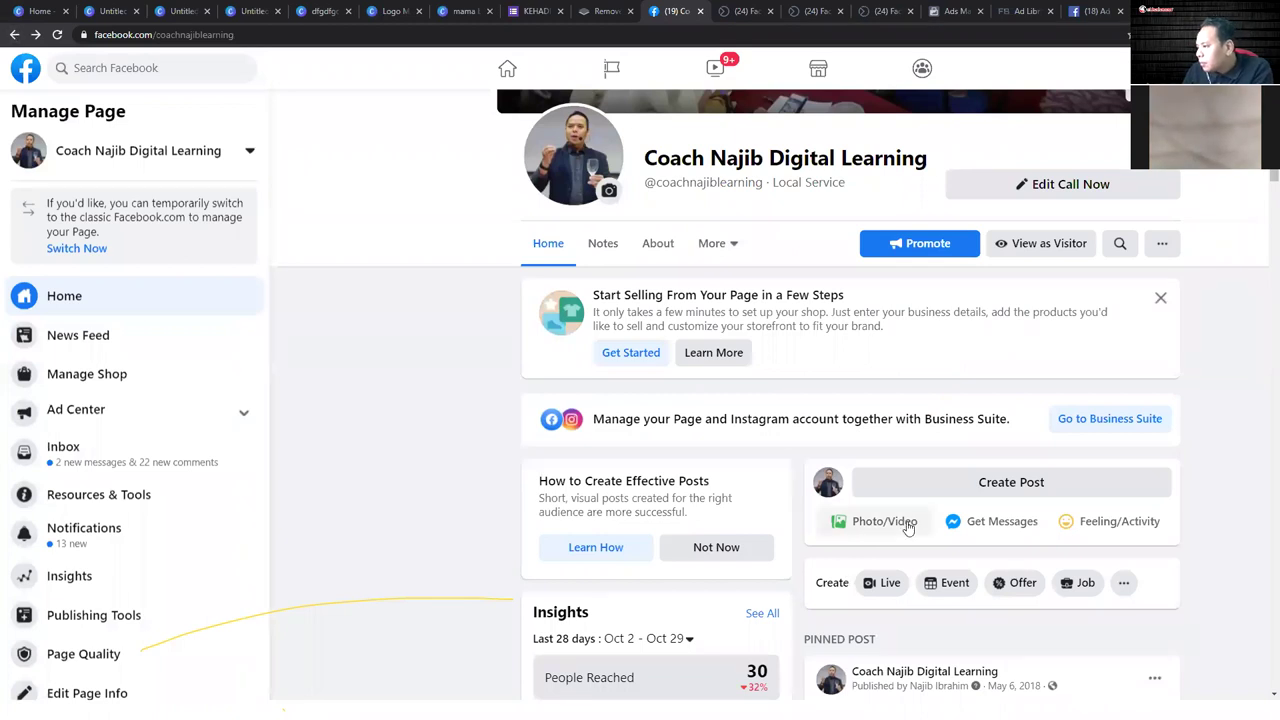
pyautogui.click(884, 521)
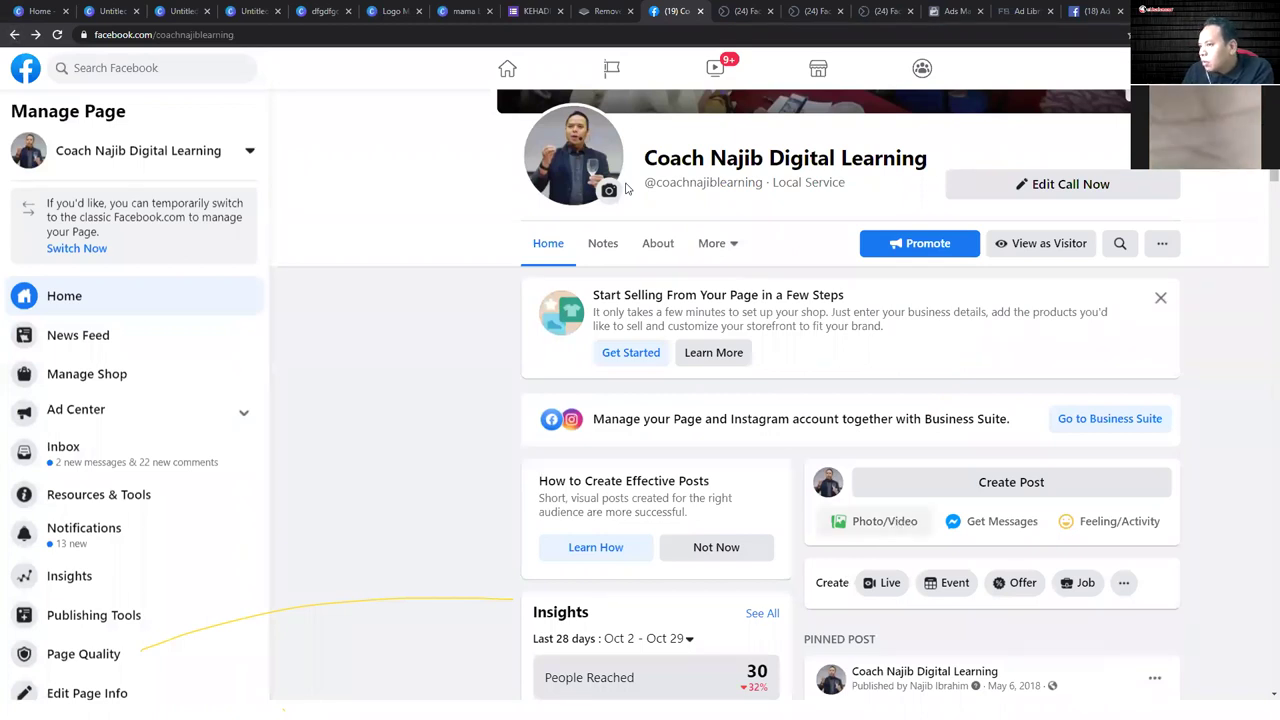
pyautogui.press('Escape')
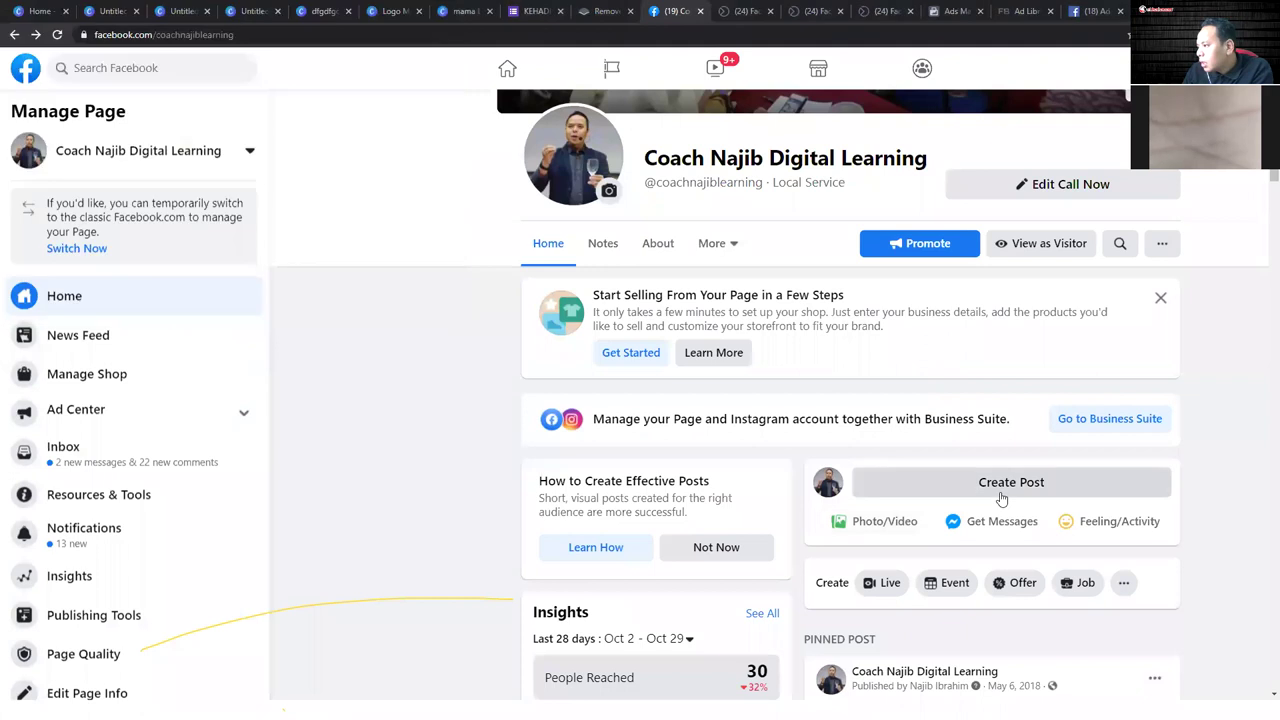
pyautogui.click(988, 496)
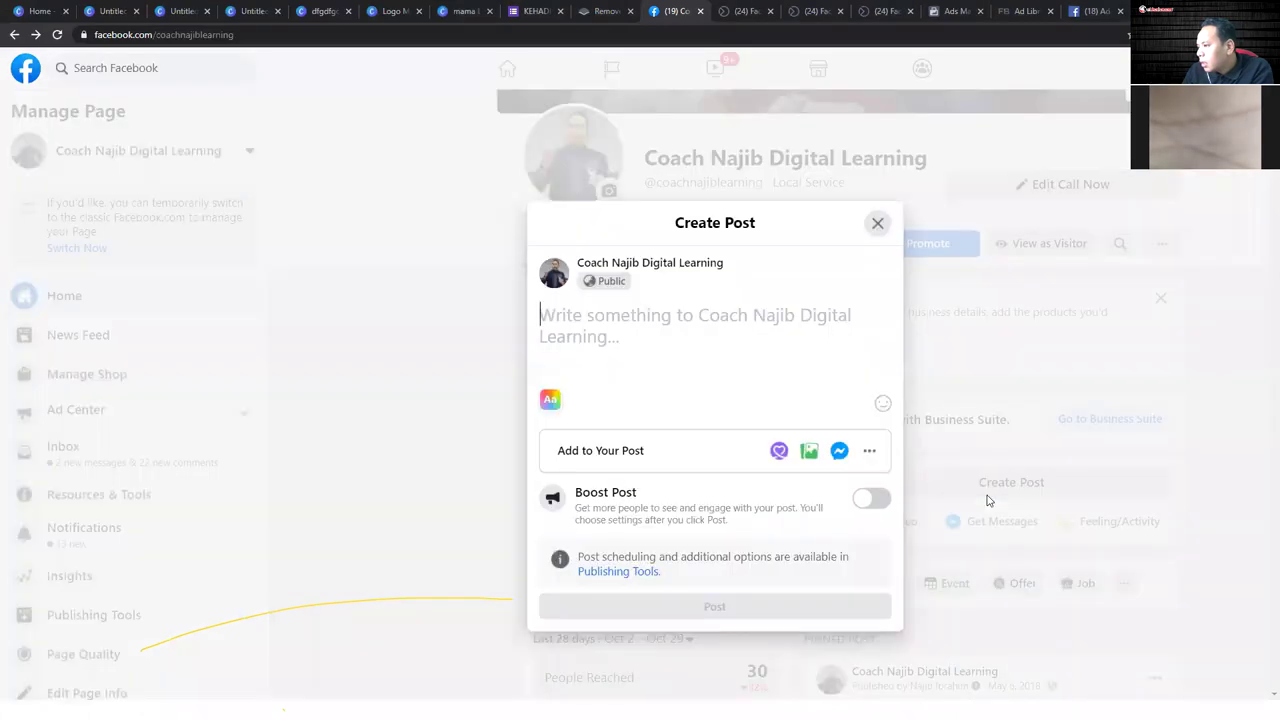
pyautogui.click(811, 451)
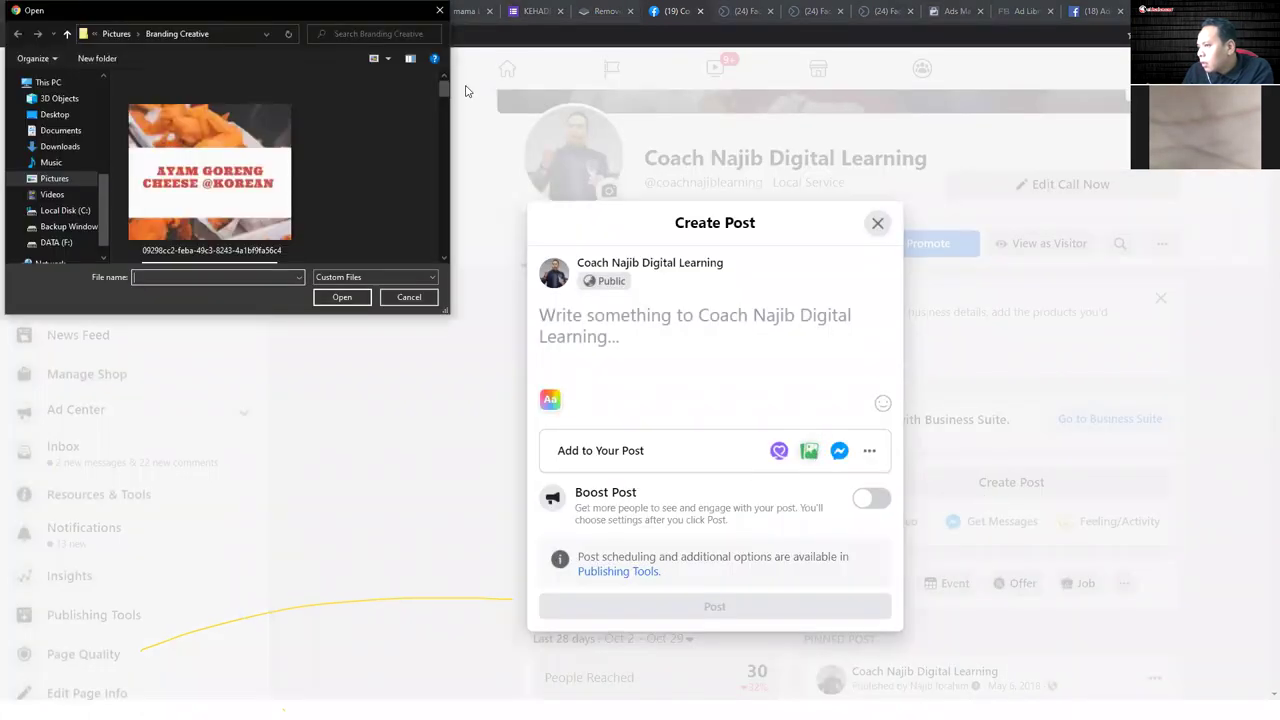
pyautogui.press('Escape')
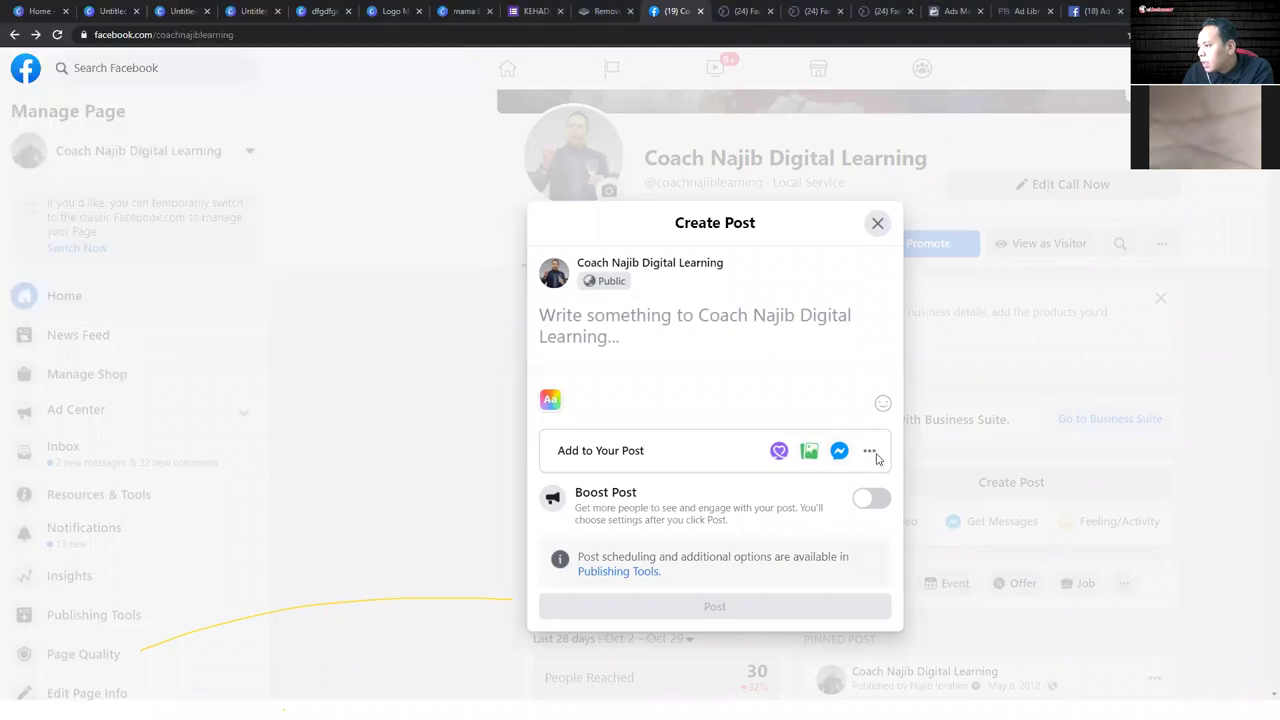
pyautogui.click(786, 297)
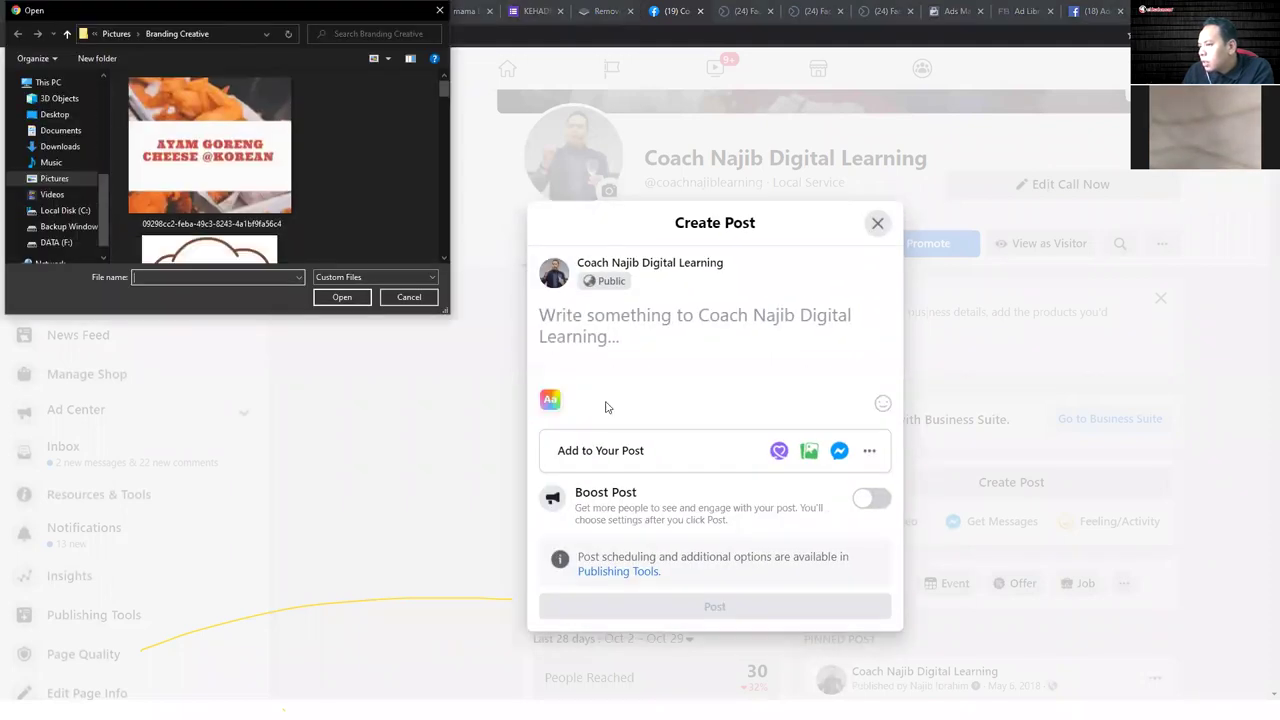
pyautogui.click(248, 174)
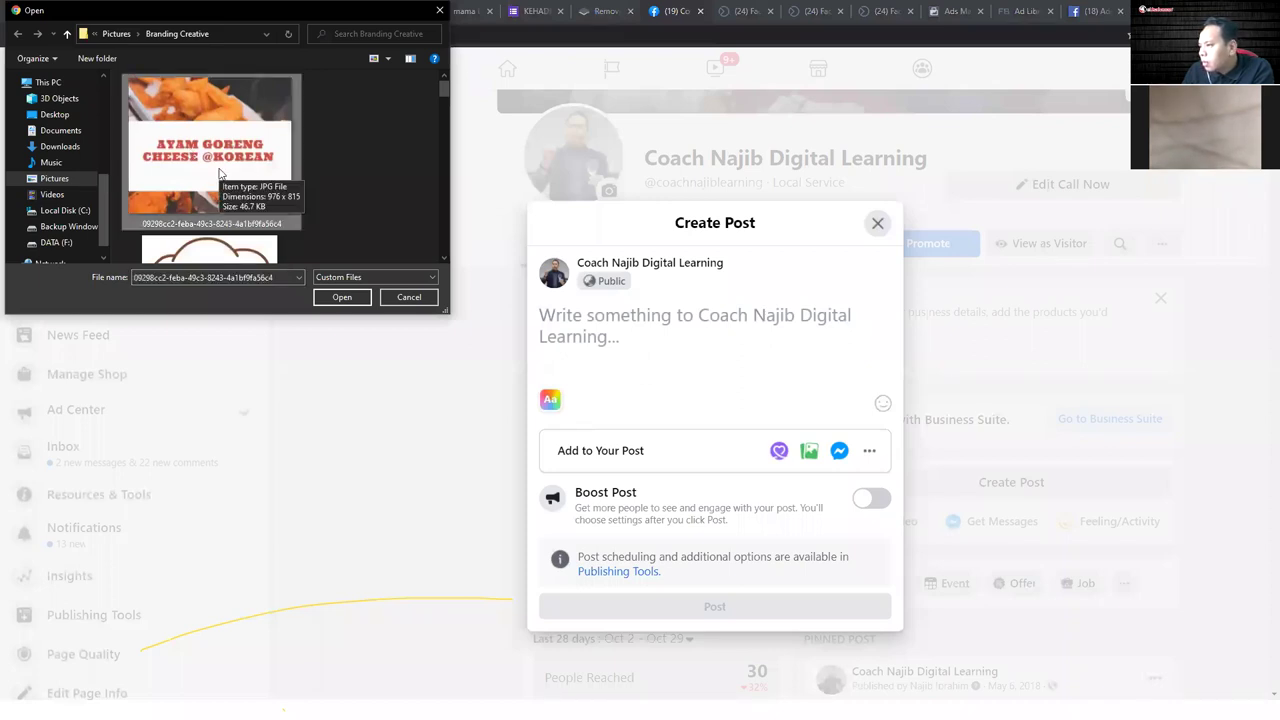
pyautogui.click(583, 333)
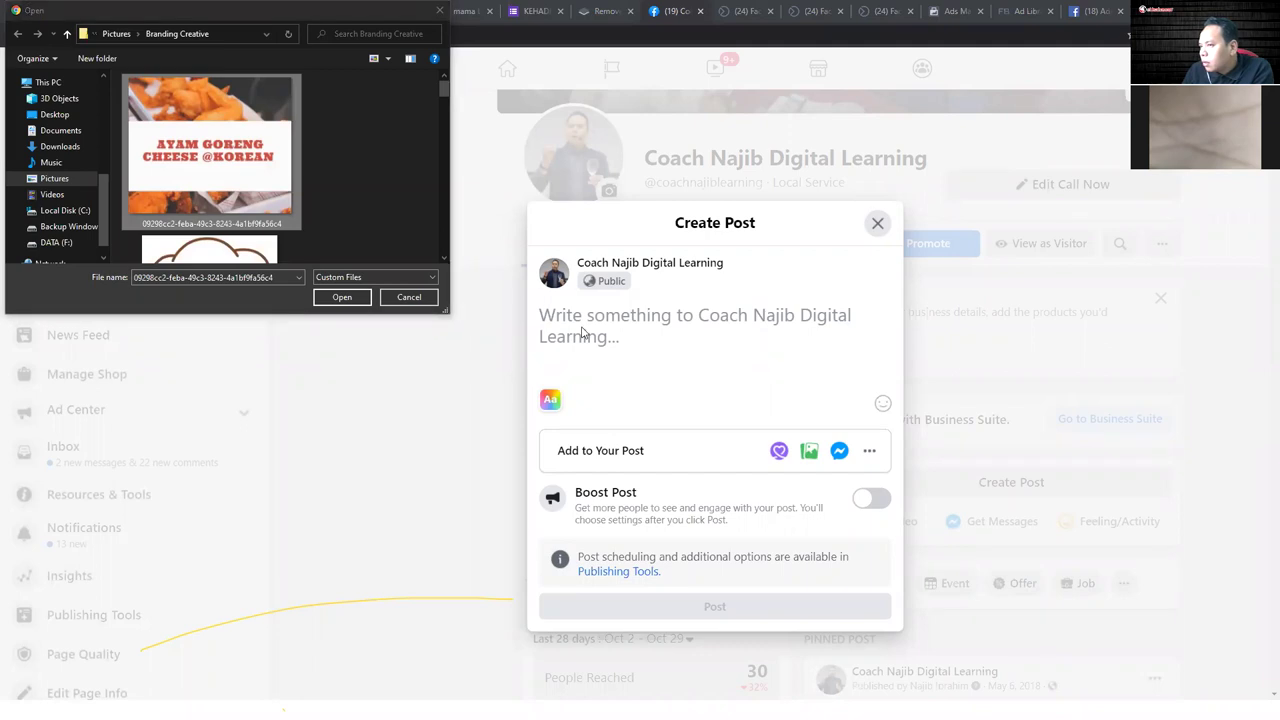
pyautogui.click(521, 349)
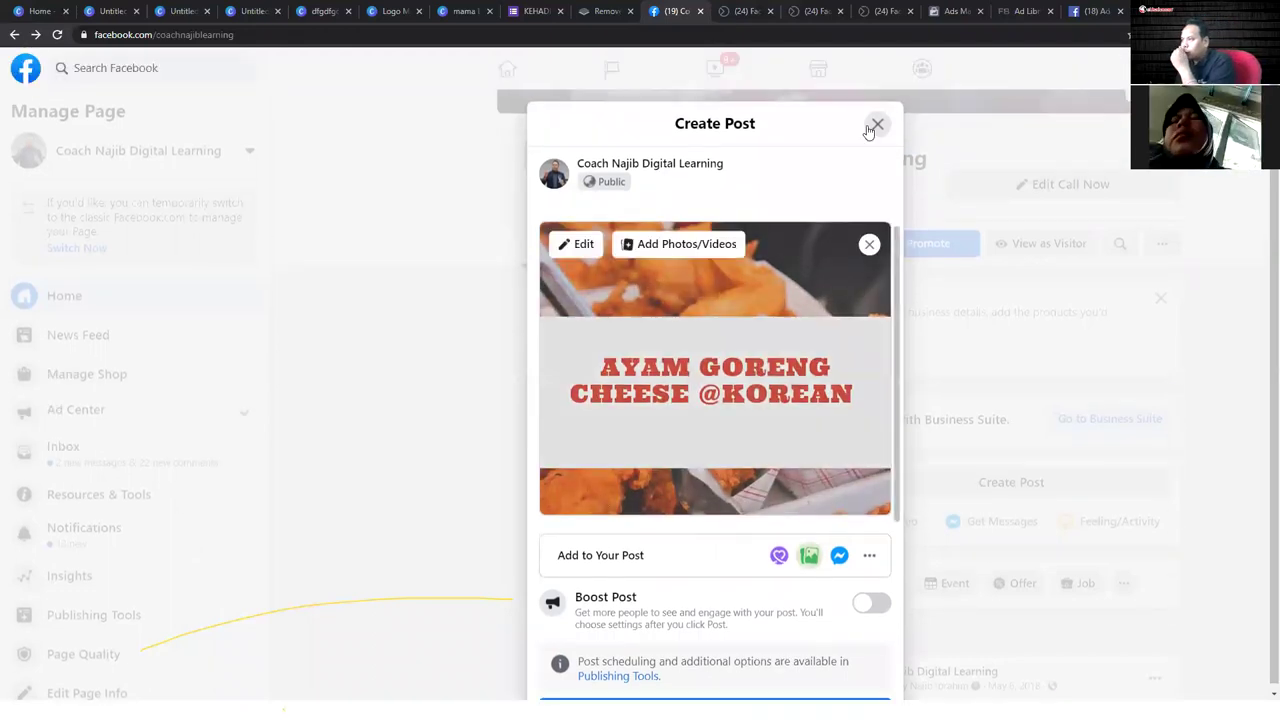
pyautogui.press('Escape')
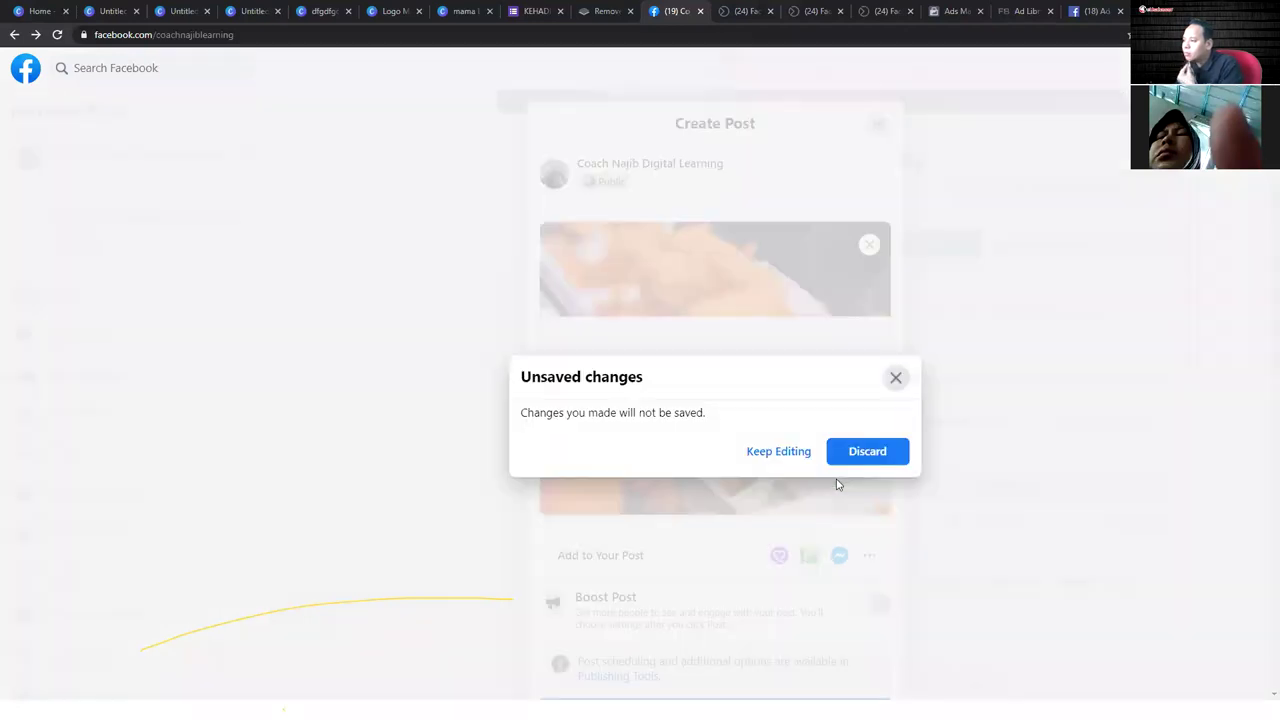
pyautogui.click(849, 449)
# - Open the Al Fateh Training Page from the managed Pages and view the photo picker of a new post without choosing a file
pyautogui.click(612, 68)
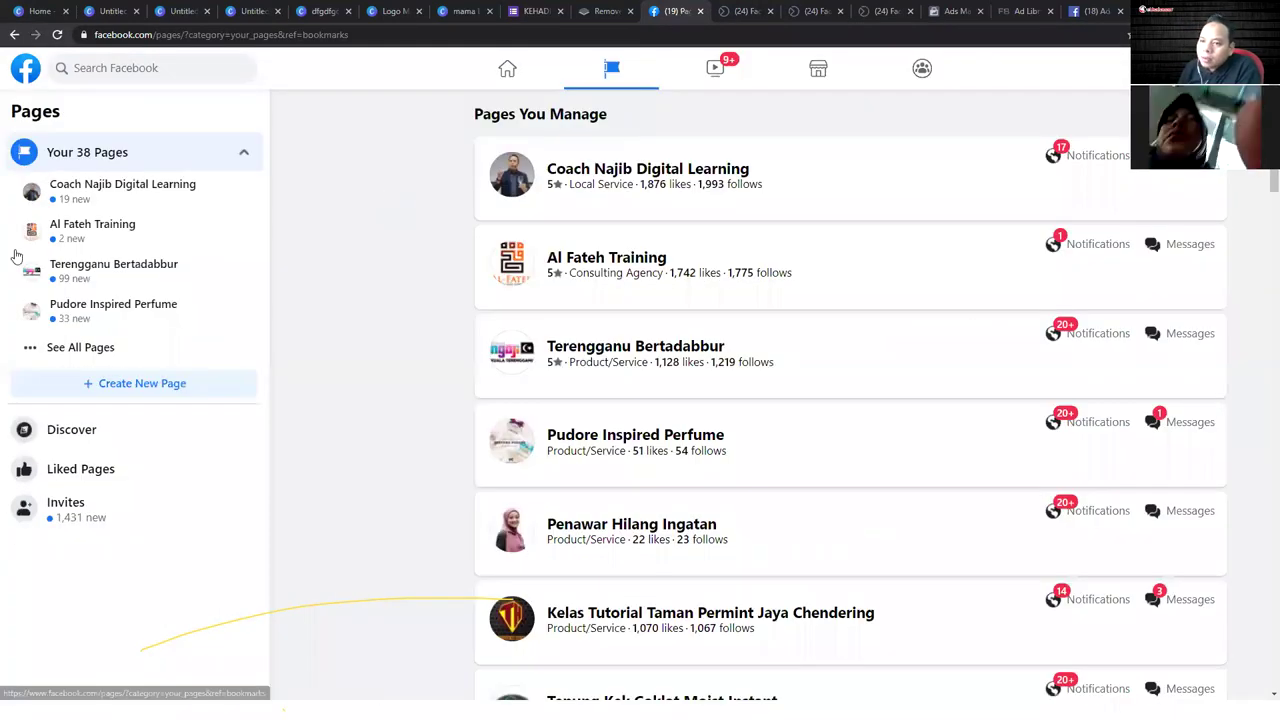
pyautogui.click(78, 230)
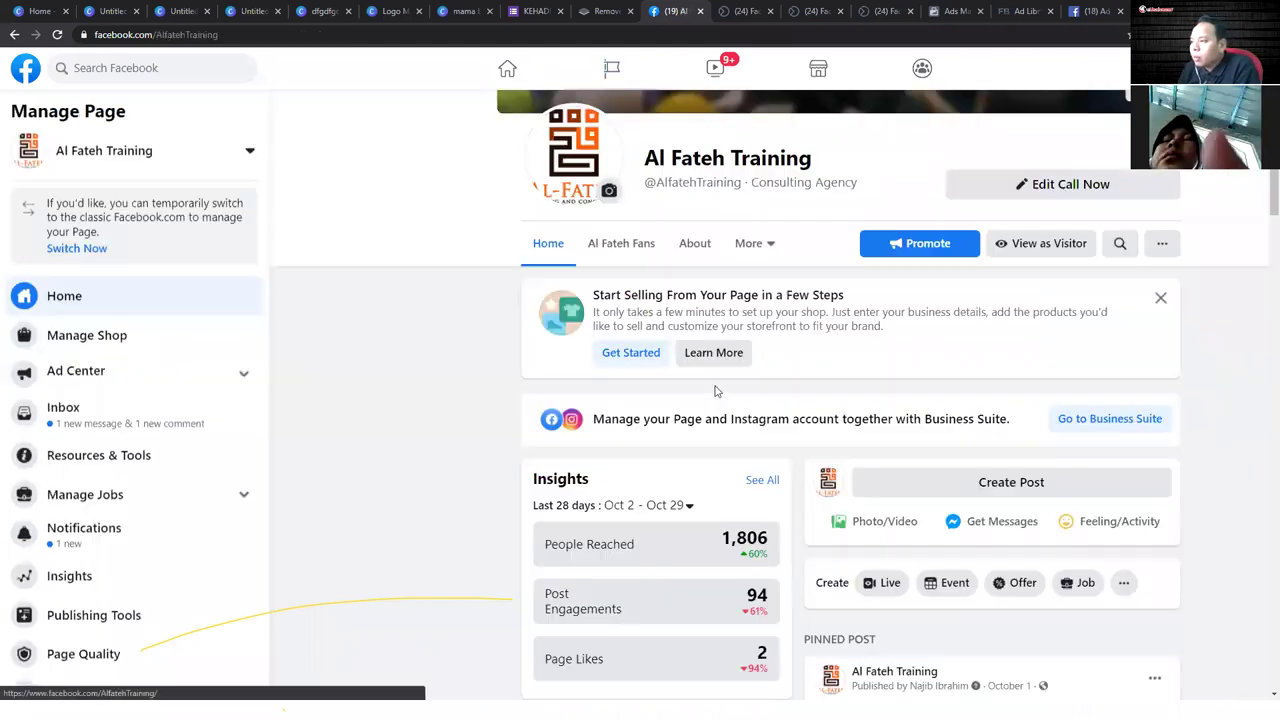
pyautogui.click(899, 527)
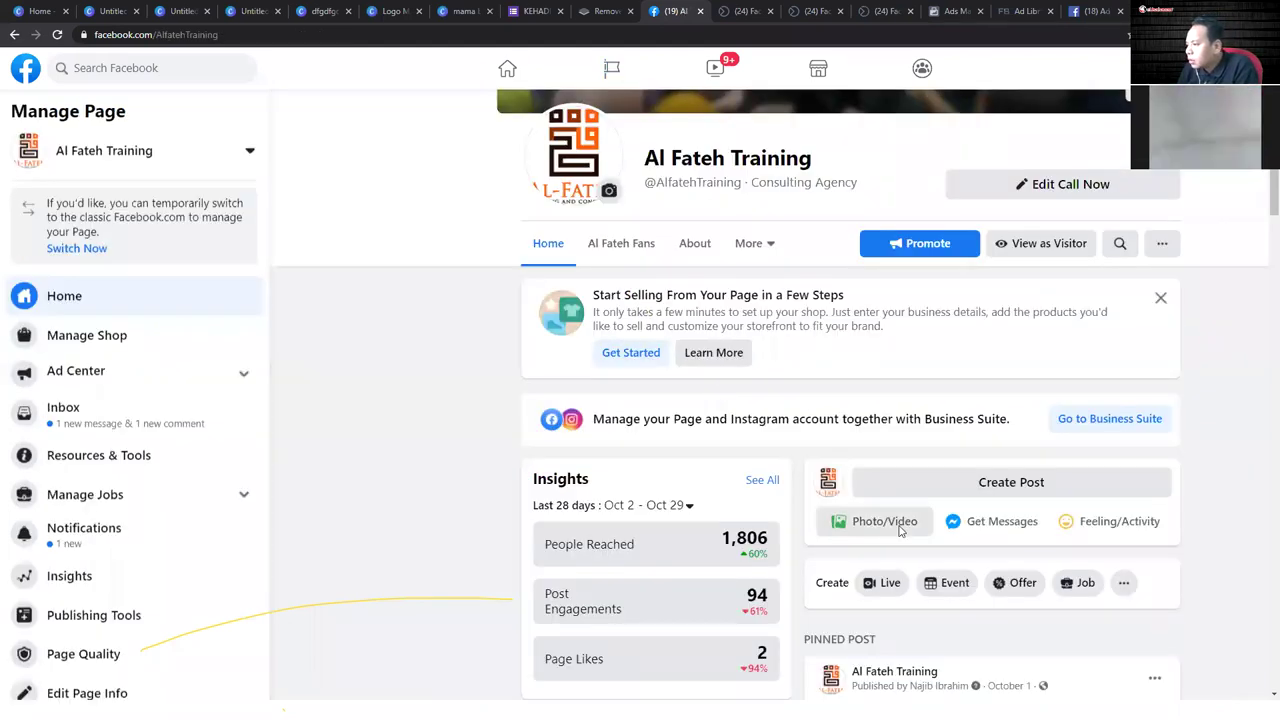
pyautogui.click(439, 10)
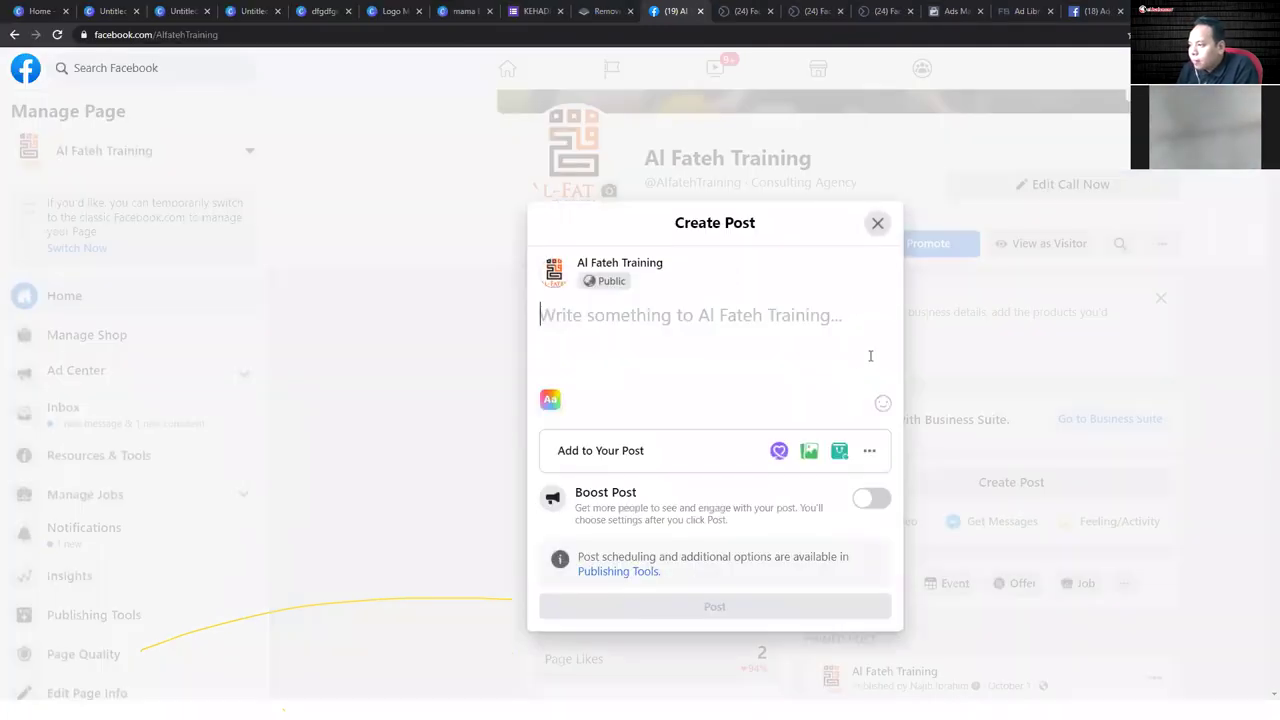
# - Check the Photo/Video option among the post's additional content types, leave its file picker without choosing anything, and close the post form
pyautogui.click(870, 453)
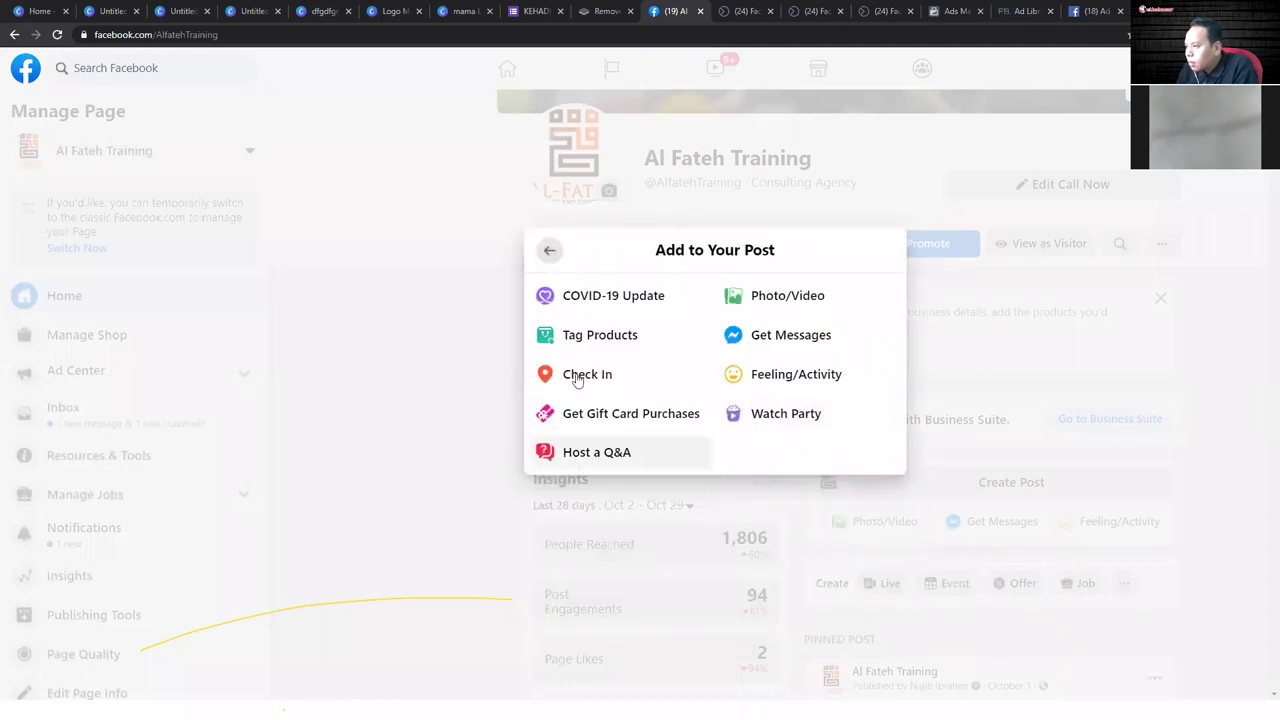
pyautogui.click(787, 299)
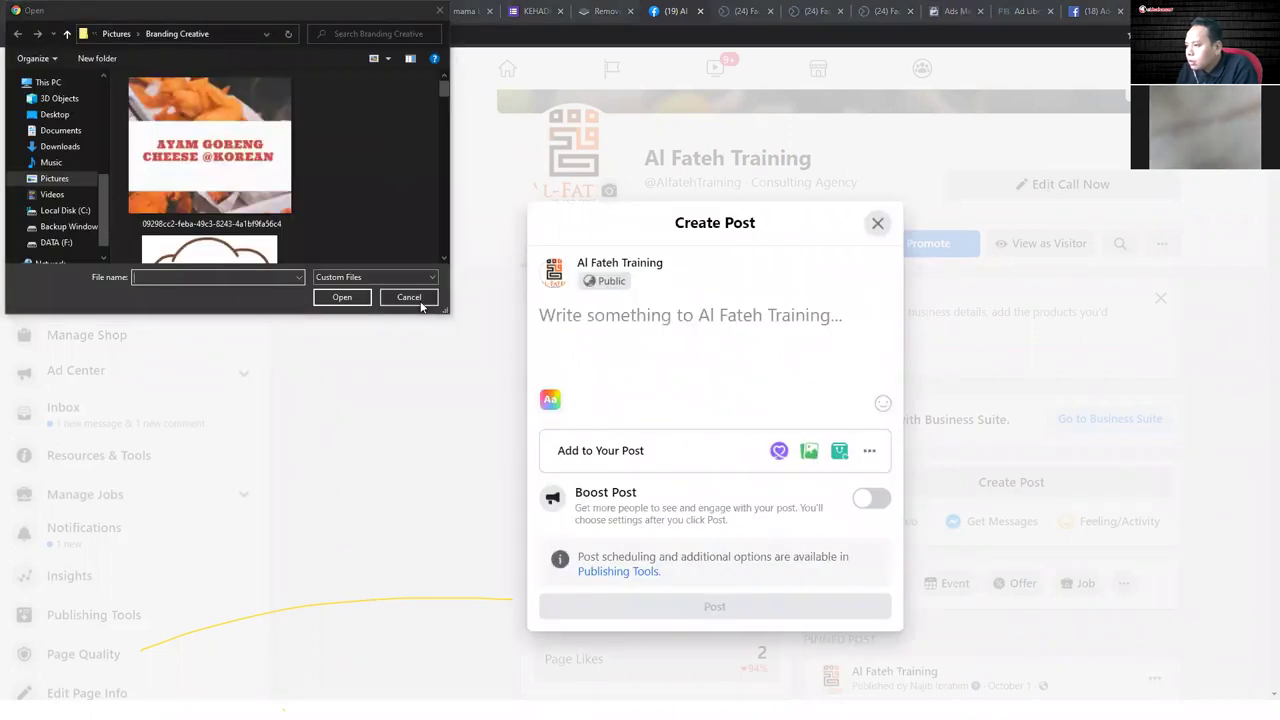
pyautogui.press('Escape')
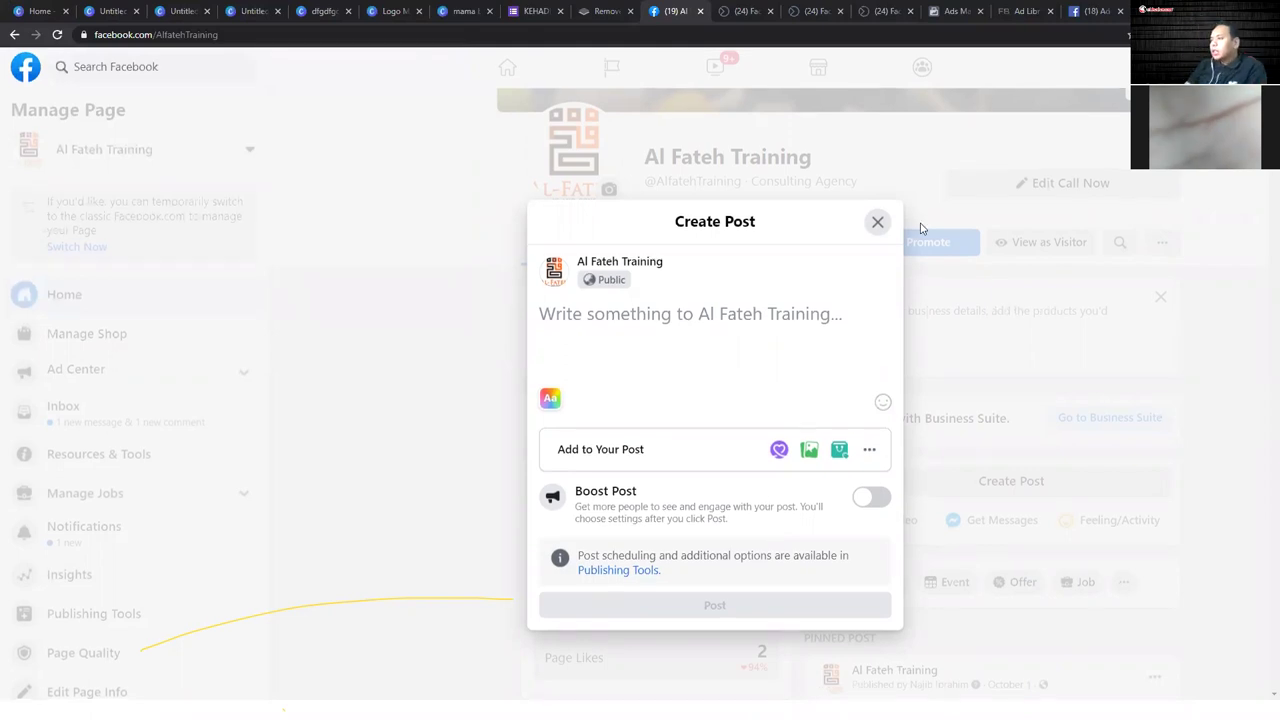
pyautogui.scroll(-1, 1030, 278)
pyautogui.click(1074, 300)
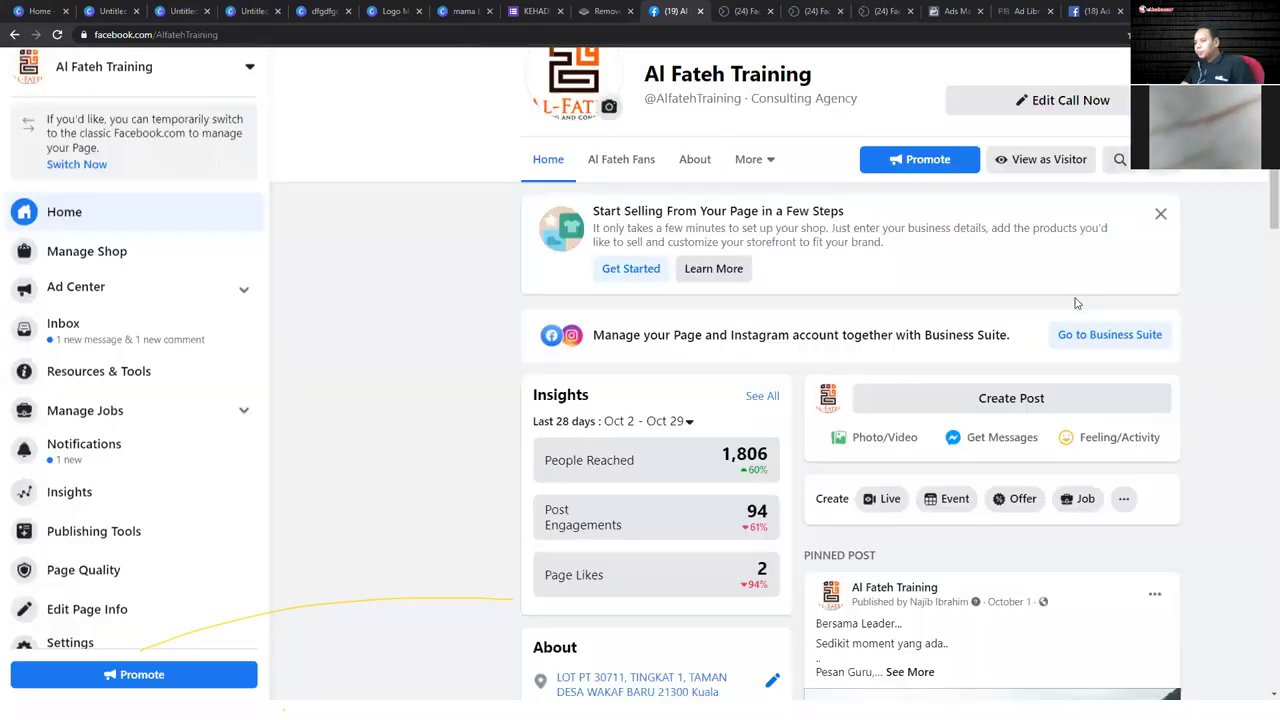
pyautogui.scroll(-1, 1074, 300)
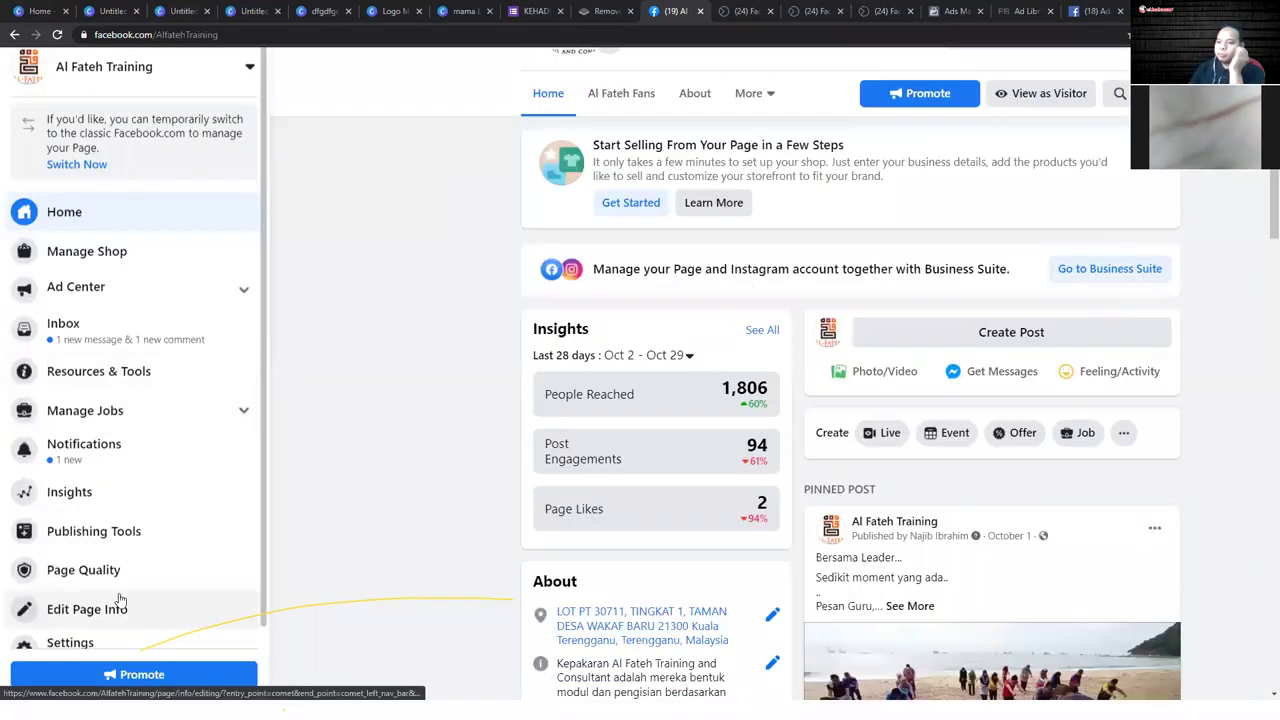